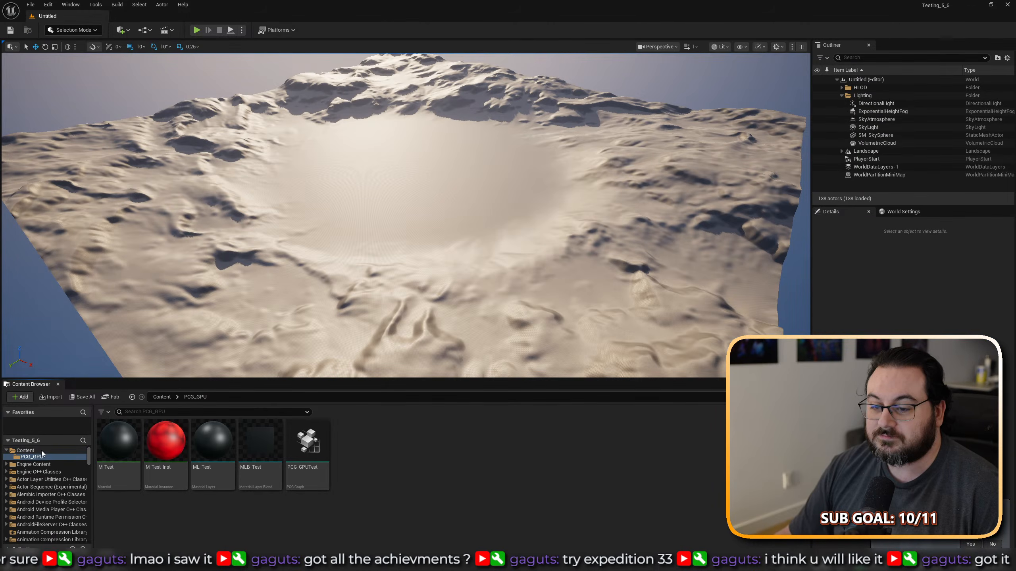
Switch to the Unreal Engine 5.6 public roadmap in the browser and review its Procedural Content Generation features.
click(41, 451)
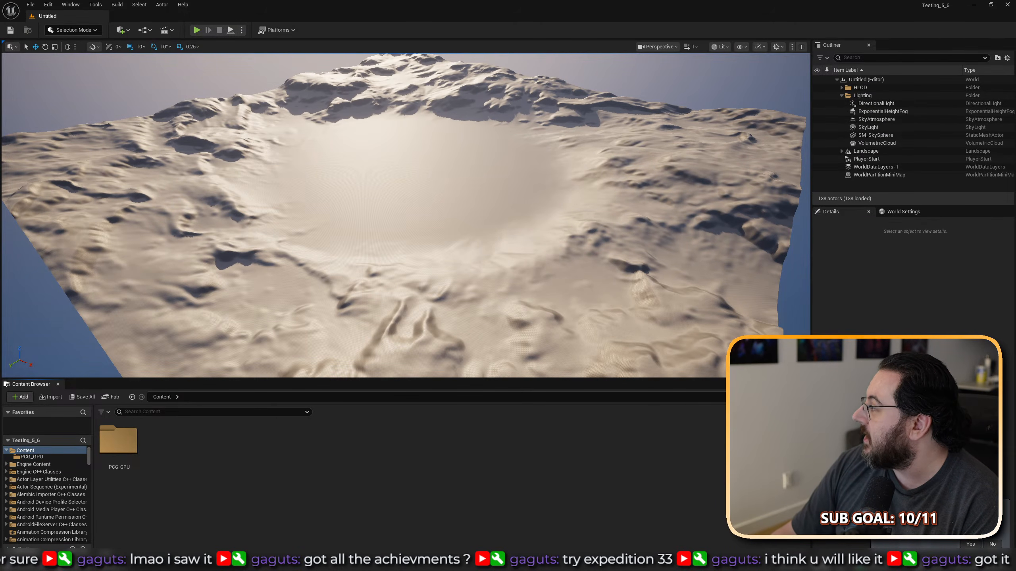
key(alt+Tab)
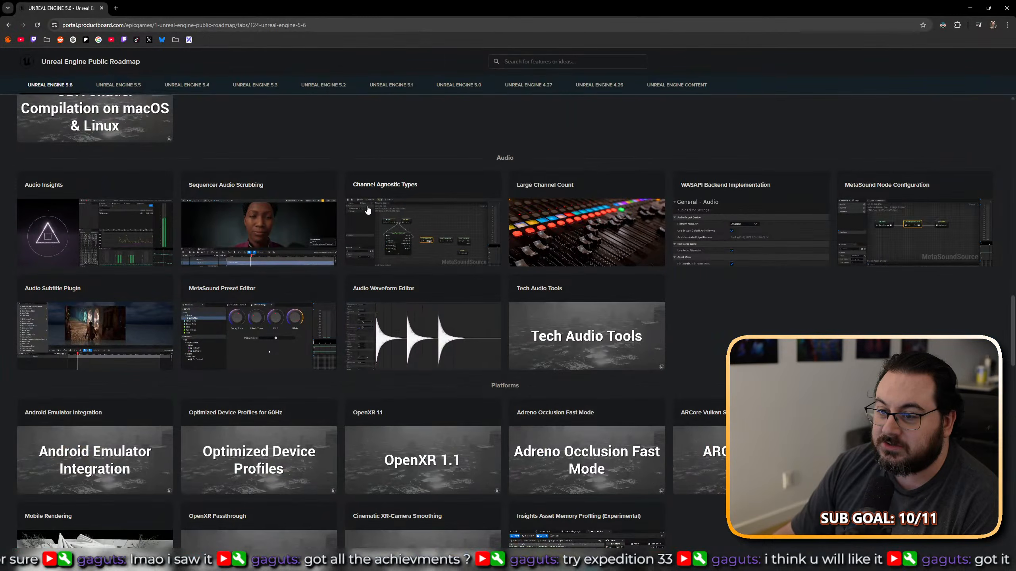
scroll(404, 216, down, 5)
scroll(404, 216, down, 4)
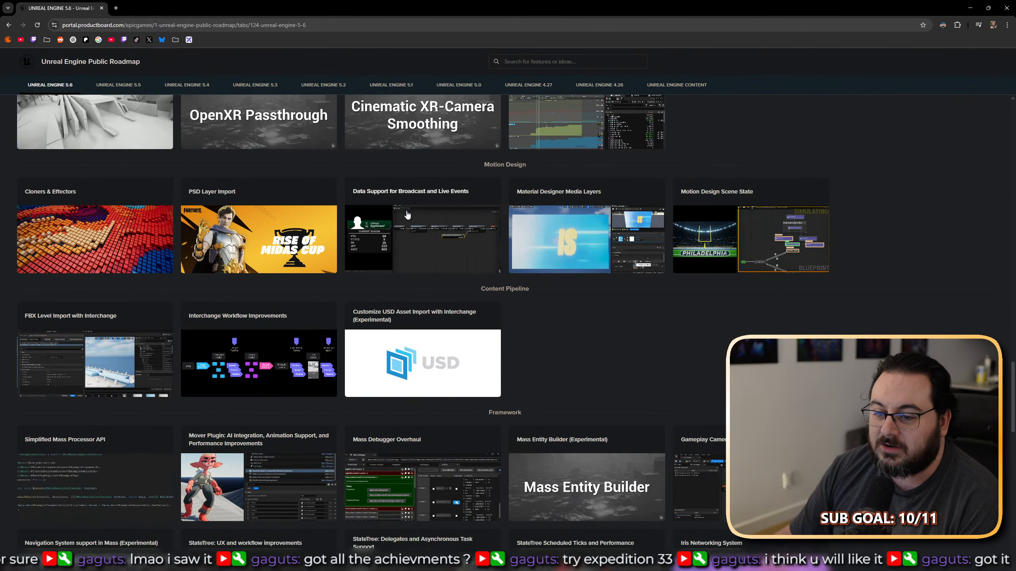
scroll(415, 220, up, 10)
scroll(419, 220, up, 14)
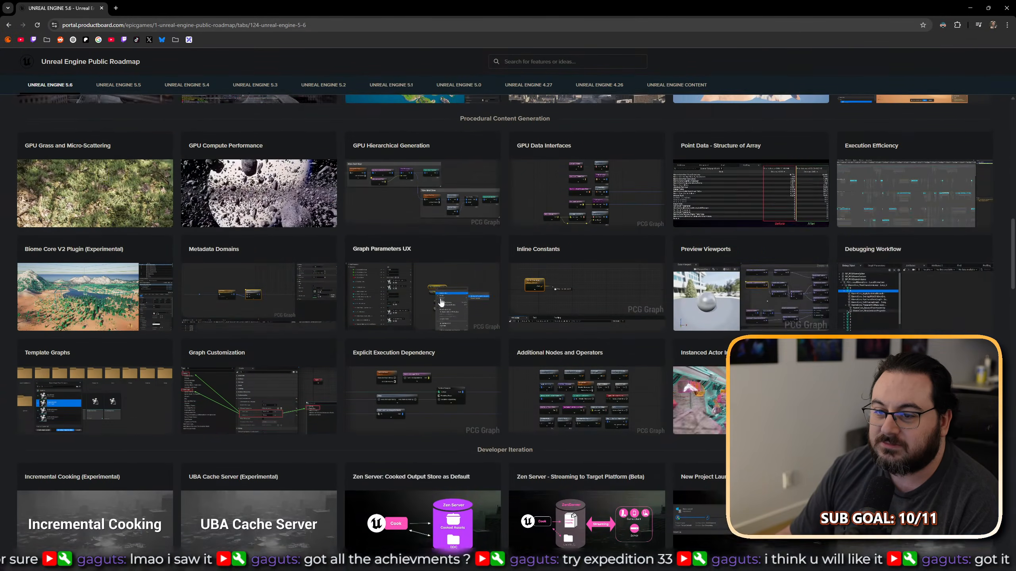
scroll(438, 298, down, 1)
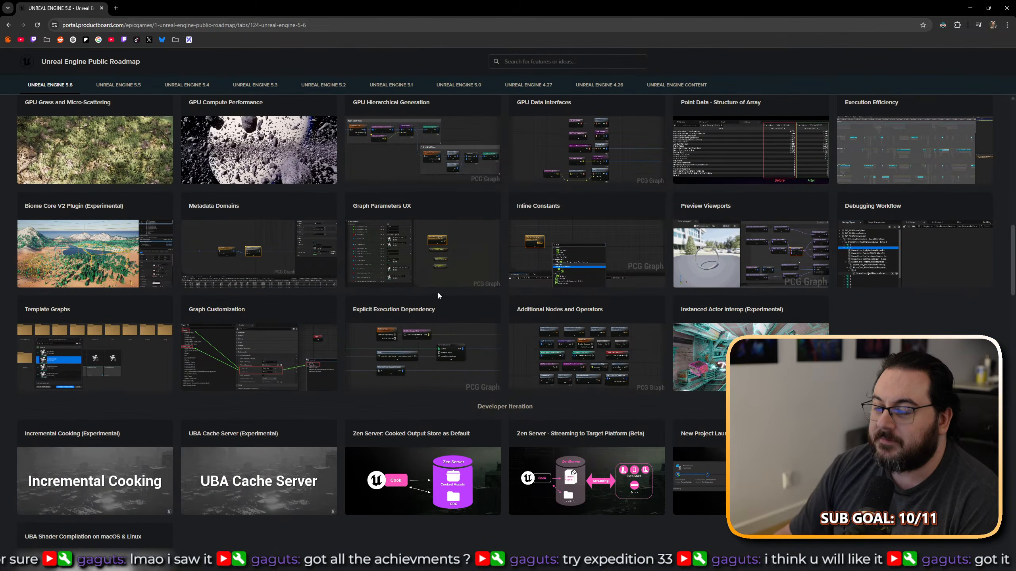
scroll(135, 170, up, 1)
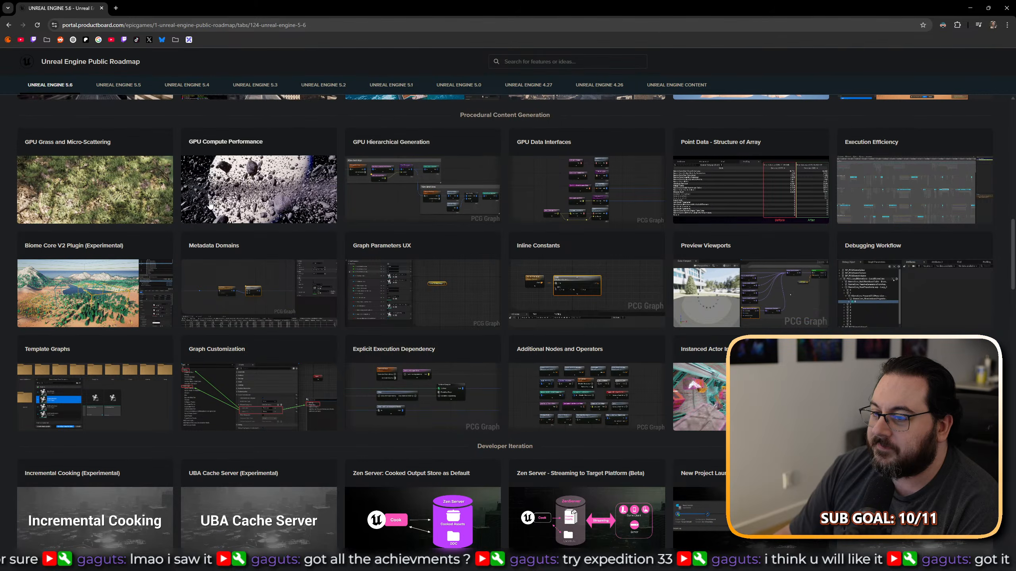
Switch back to Unreal Editor and open the HiGenForest level from the Procedural Content Generation Framework's SampleContent folder.
key(alt+Tab)
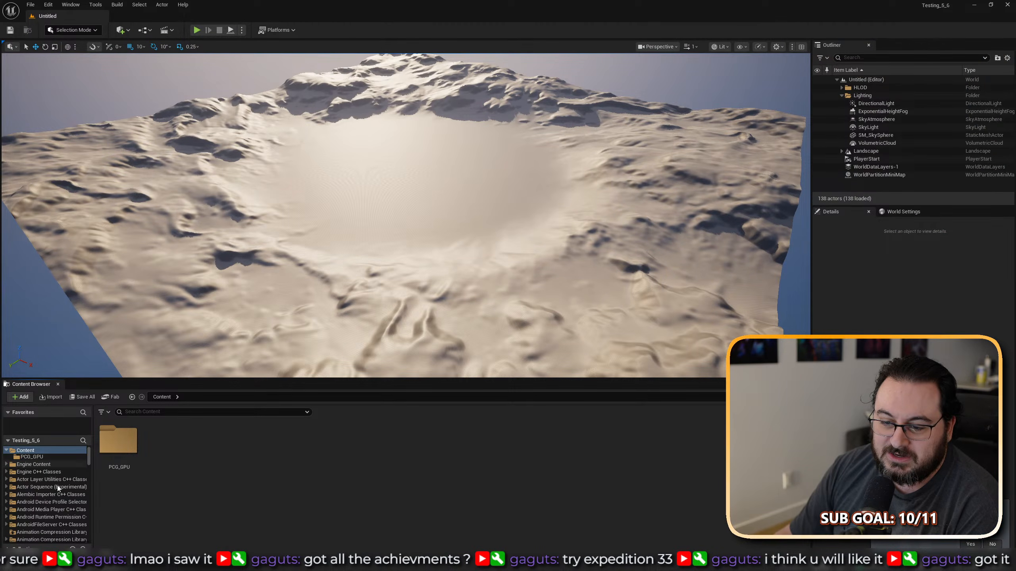
scroll(57, 487, down, 3)
scroll(74, 502, down, 3)
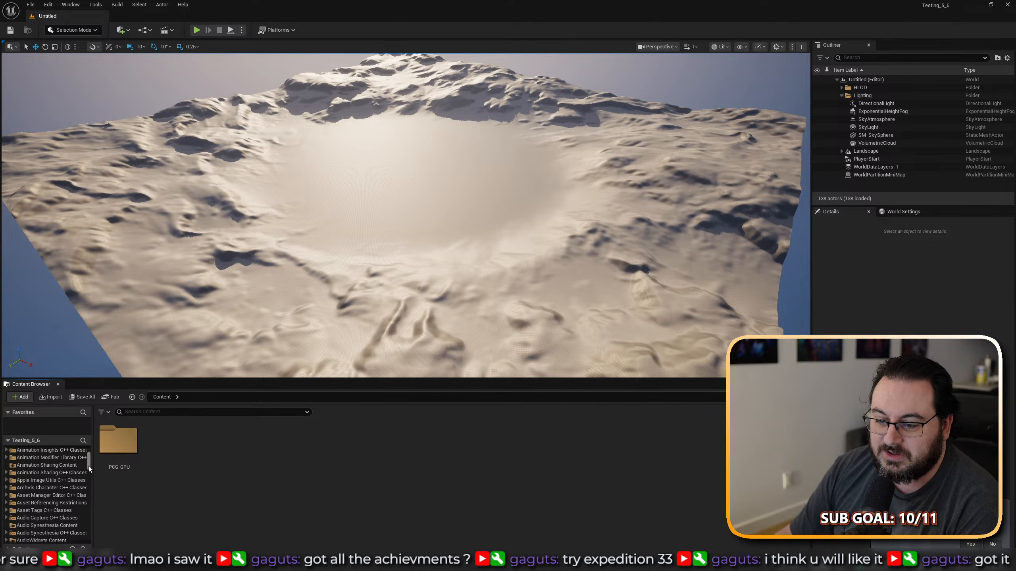
drag(89, 468, 83, 515)
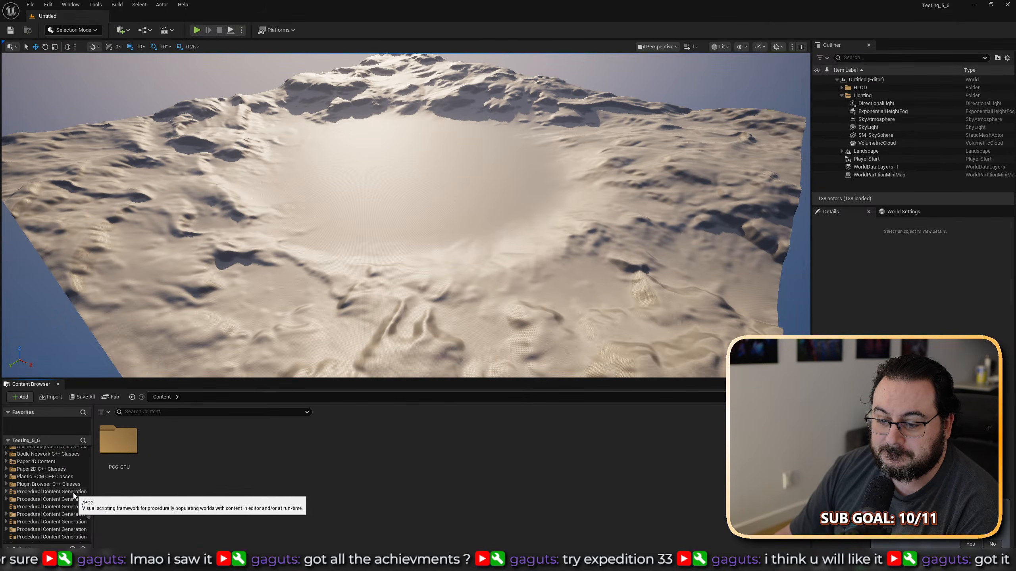
click(51, 493)
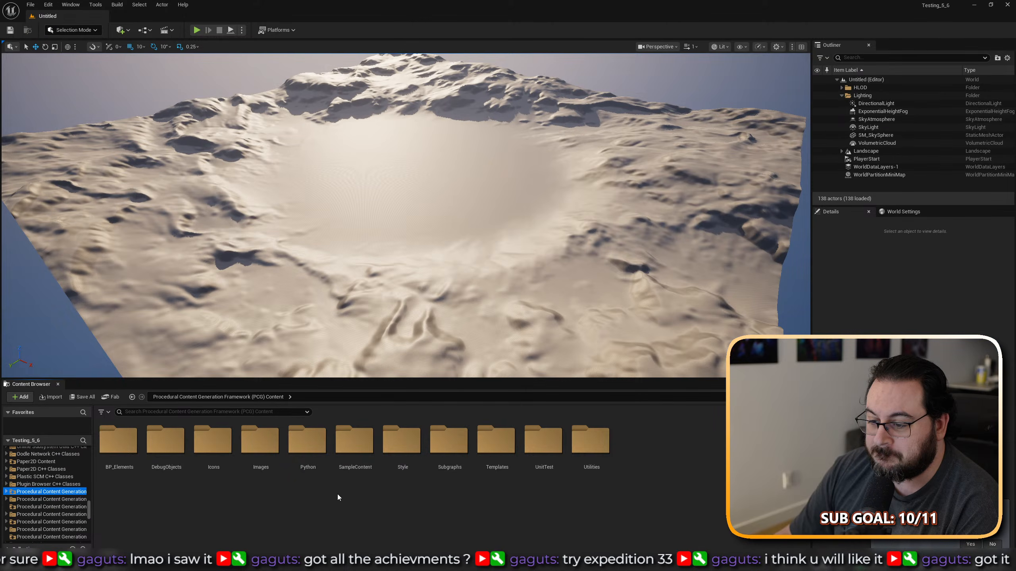
double_click(354, 442)
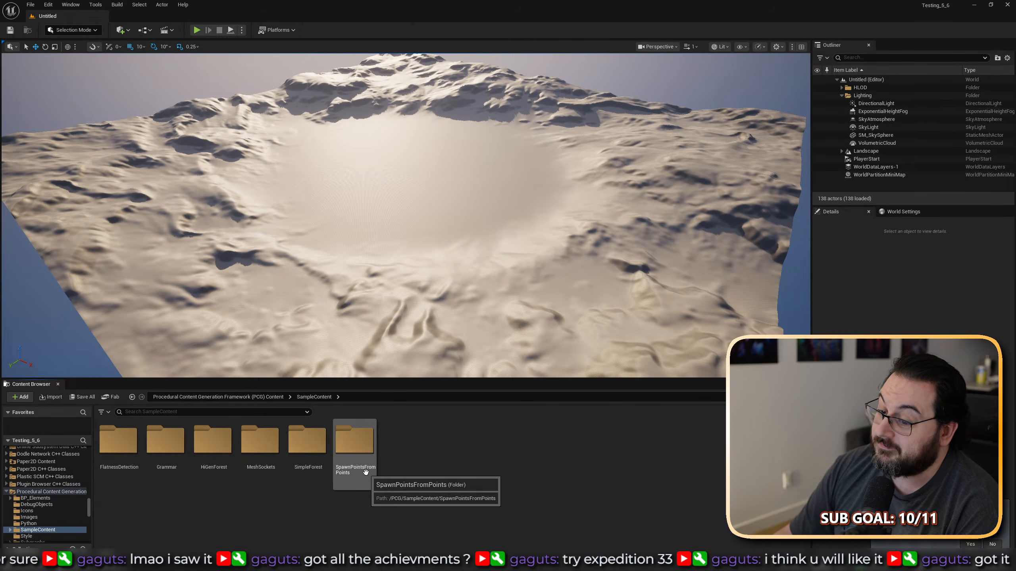
double_click(214, 467)
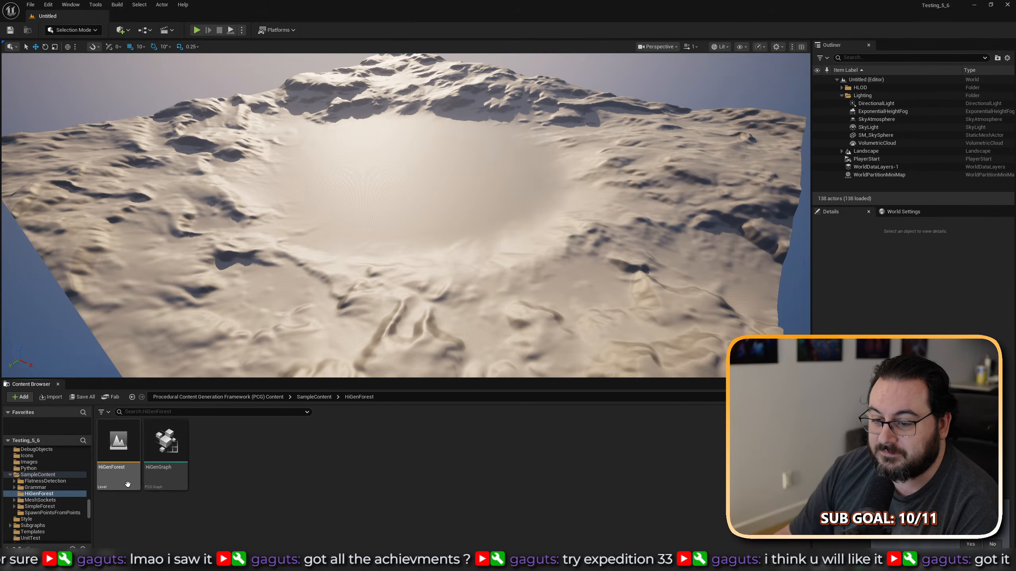
double_click(118, 444)
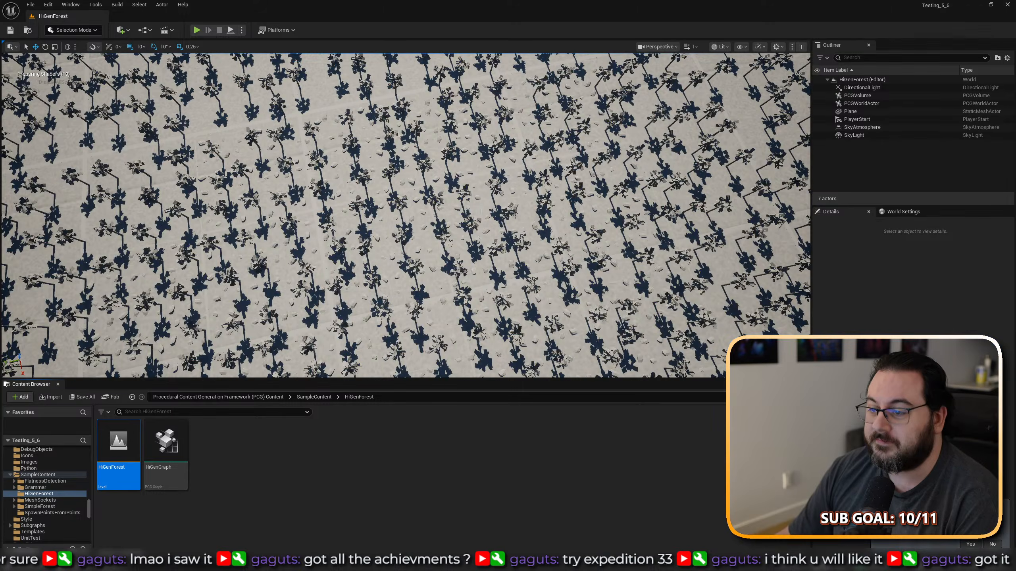
Fly around the HiGenForest level to examine the generated trees and the partition grid.
right_drag(405, 215, 414, 161)
key(q)
scroll(418, 212, up, 3)
key(s)
scroll(480, 216, up, 2)
key(s)
key(w)
key(w)
key(s)
key(w)
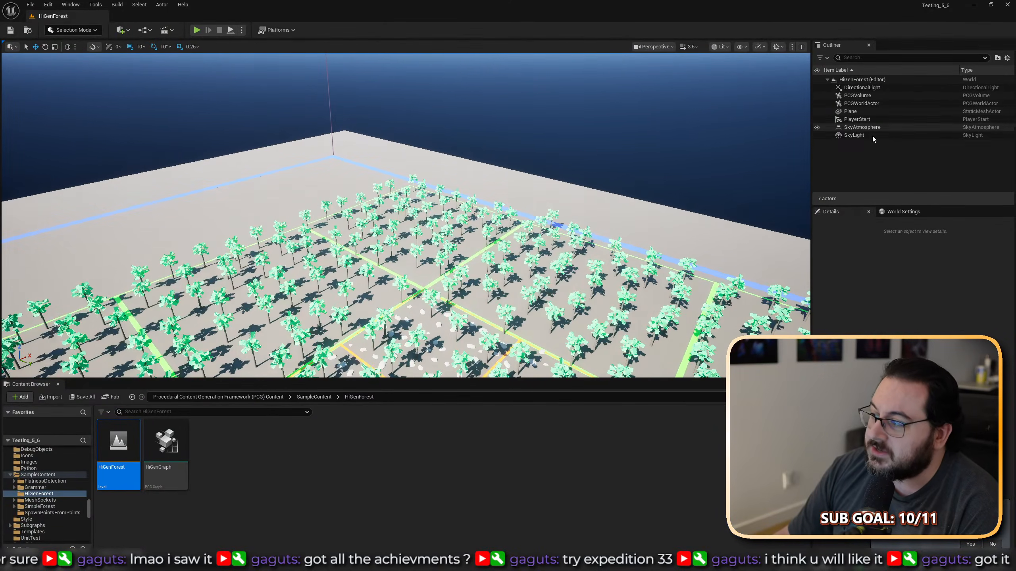
Open the FlatnessDetectionLevel level from the FlatnessDetection sample folder.
key(alt+Left)
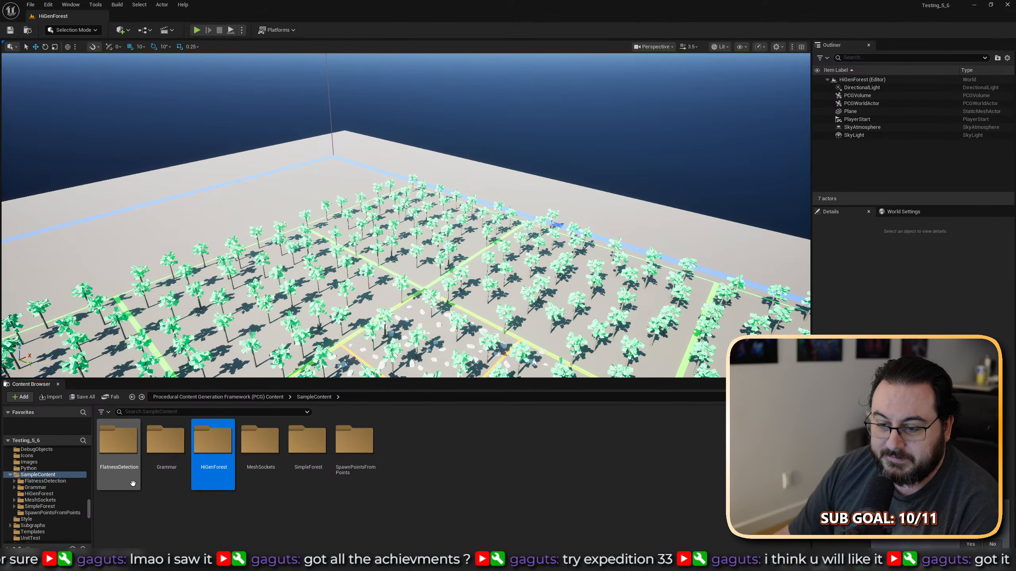
double_click(119, 440)
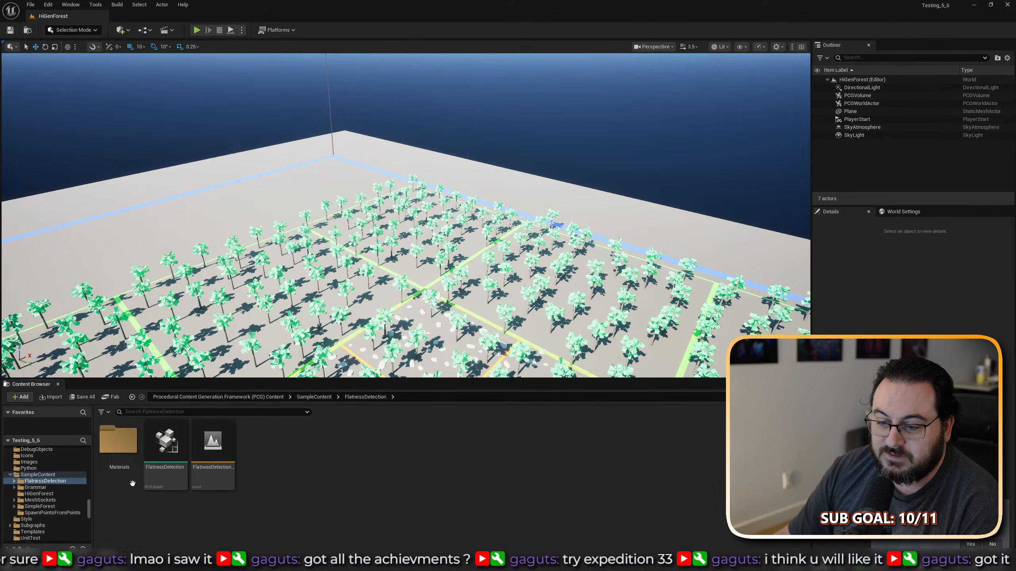
double_click(216, 476)
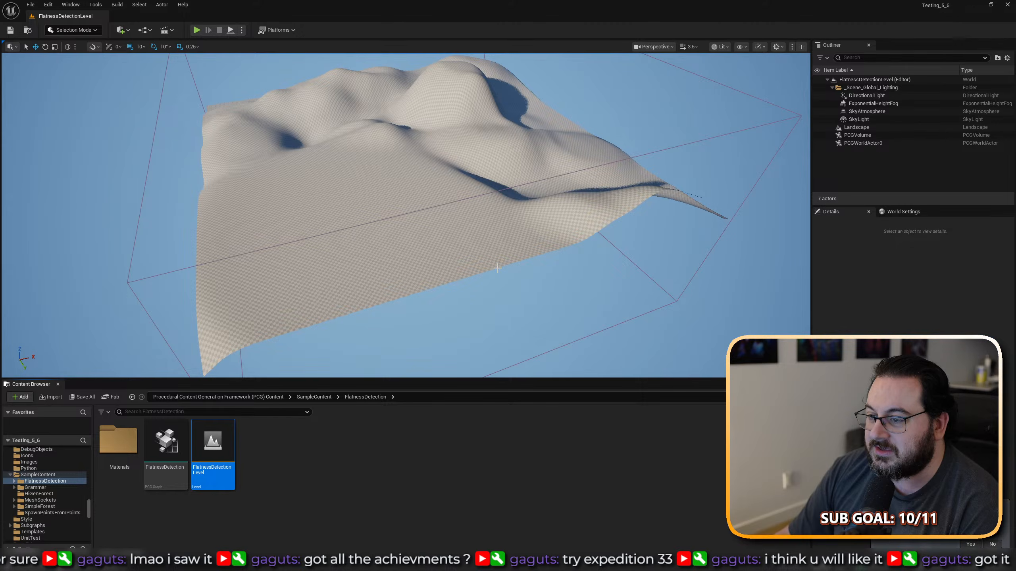
Fly over the flatness detection landscape to examine its hills and flat areas.
right_drag(498, 268, 456, 150)
scroll(497, 268, down, 1)
key(w)
key(w)
scroll(412, 208, down, 2)
key(s)
key(s)
key(w)
key(w)
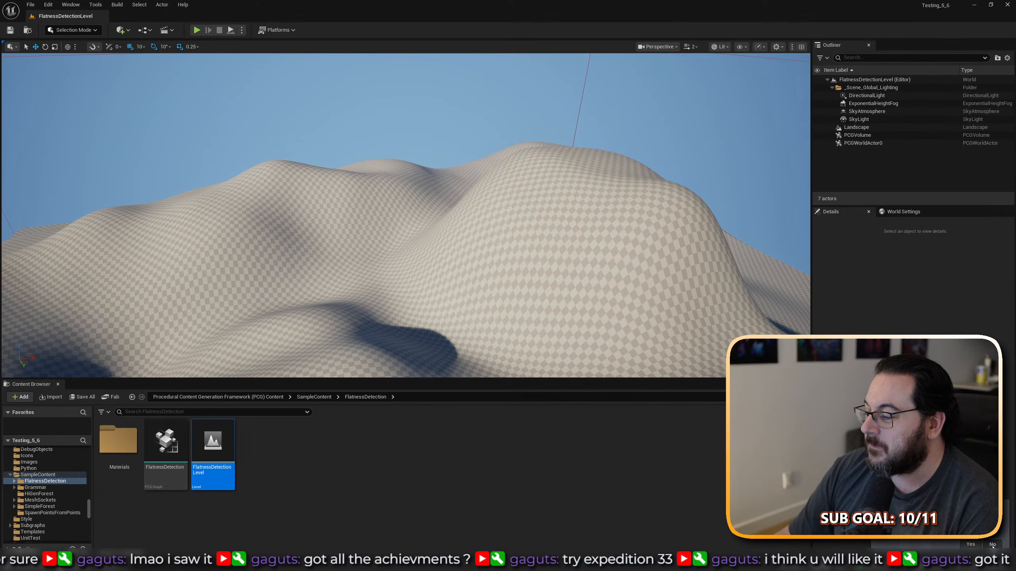
Select the PCGVolume in the level and open its FlatnessDetection graph for viewing.
click(857, 135)
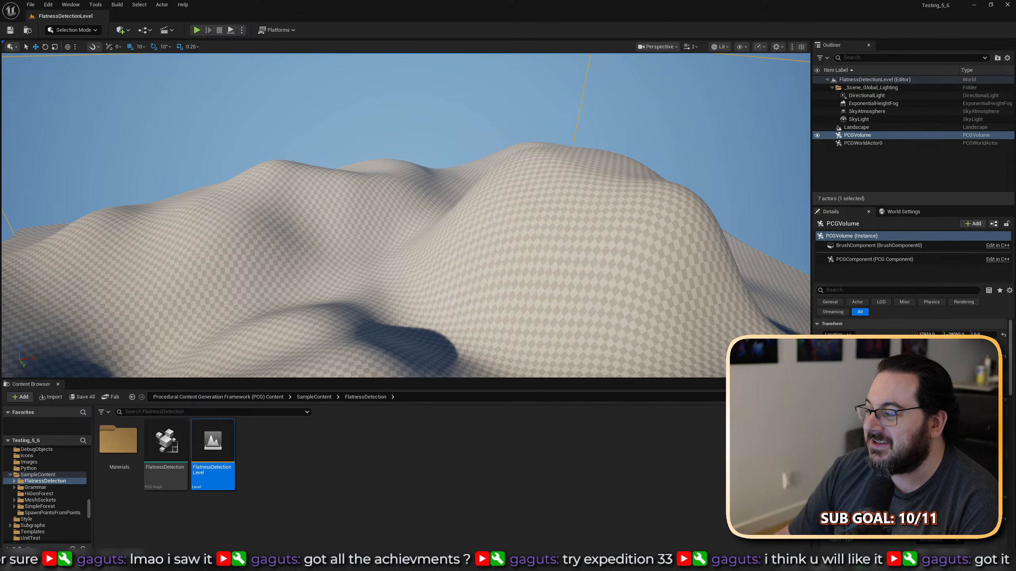
key(s)
mouse_move(452, 224)
right_down()
mouse_move(456, 200)
mouse_move(456, 226)
right_up()
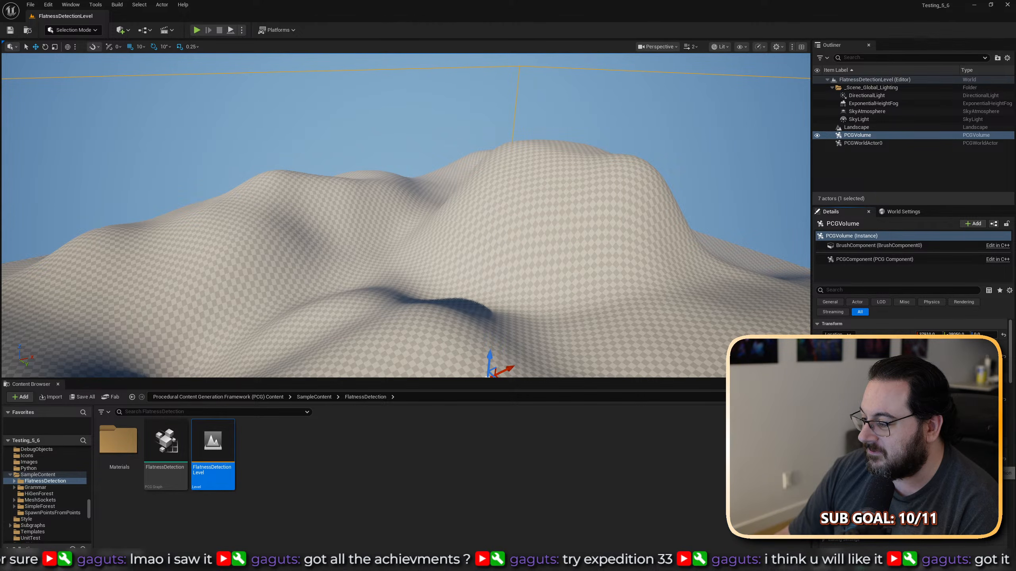
right_drag(618, 307, 568, 311)
scroll(641, 268, up, 4)
right_drag(600, 274, 653, 287)
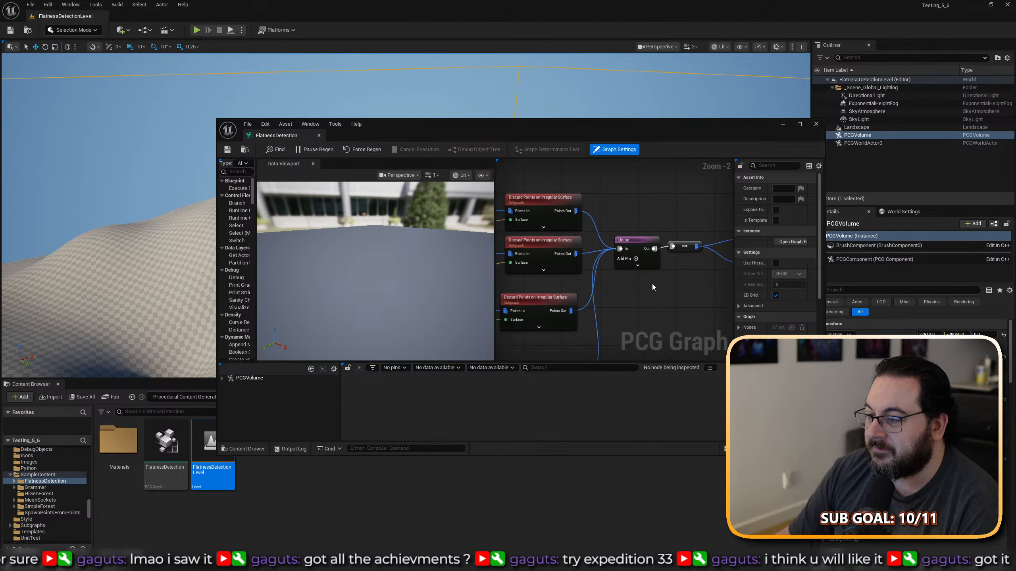
Reposition the graph editor window lower over the level and inspect the first Surface Sampler node in the Points To Test group.
drag(612, 134, 624, 384)
right_drag(592, 256, 538, 284)
scroll(568, 260, up, 1)
drag(622, 385, 595, 237)
right_drag(524, 355, 707, 341)
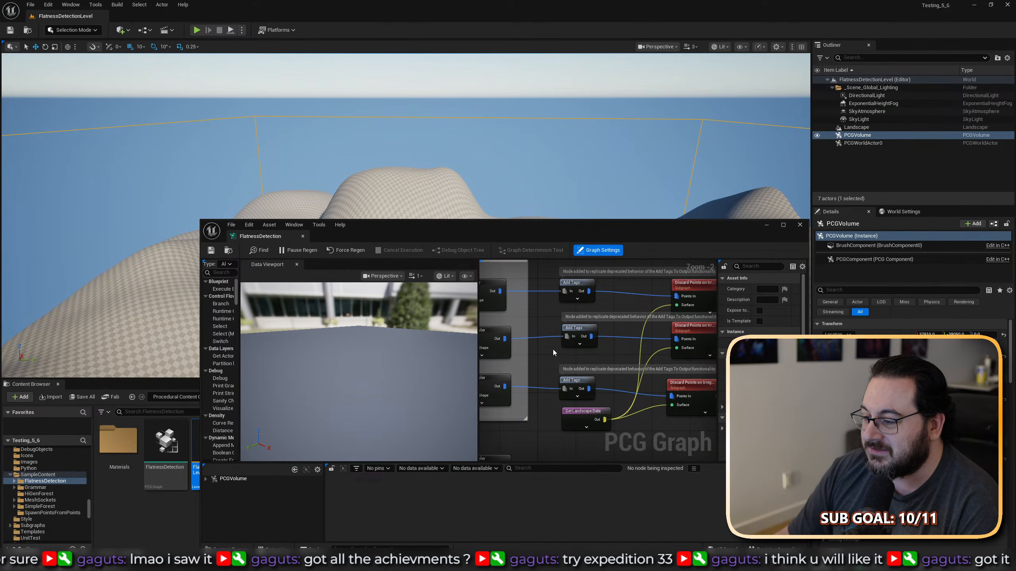
right_drag(552, 349, 511, 286)
right_drag(710, 289, 592, 303)
click(568, 287)
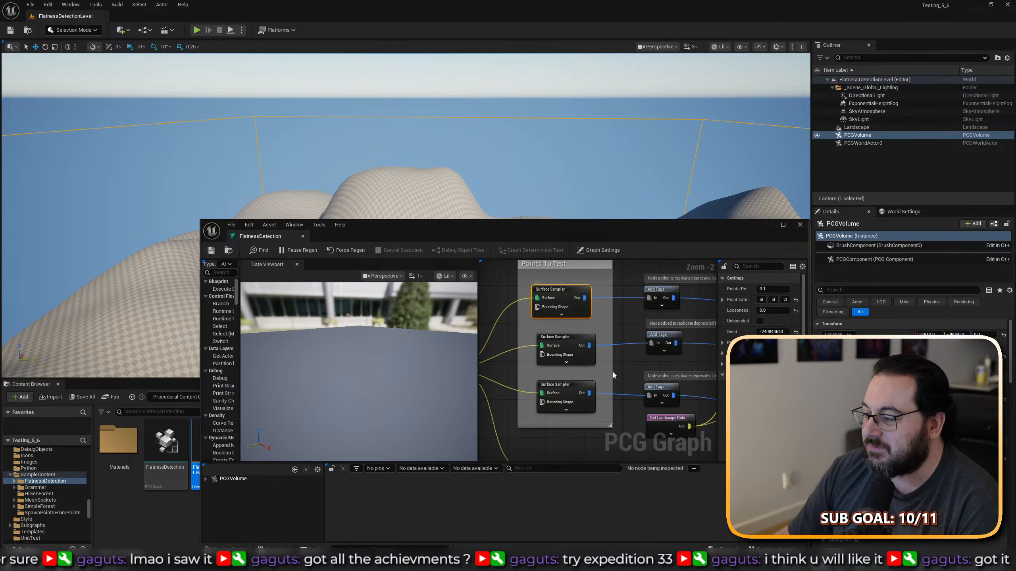
Maximize the graph editor and inspect the settings of the uppermost Add Tags node.
double_click(697, 229)
right_drag(551, 217, 503, 306)
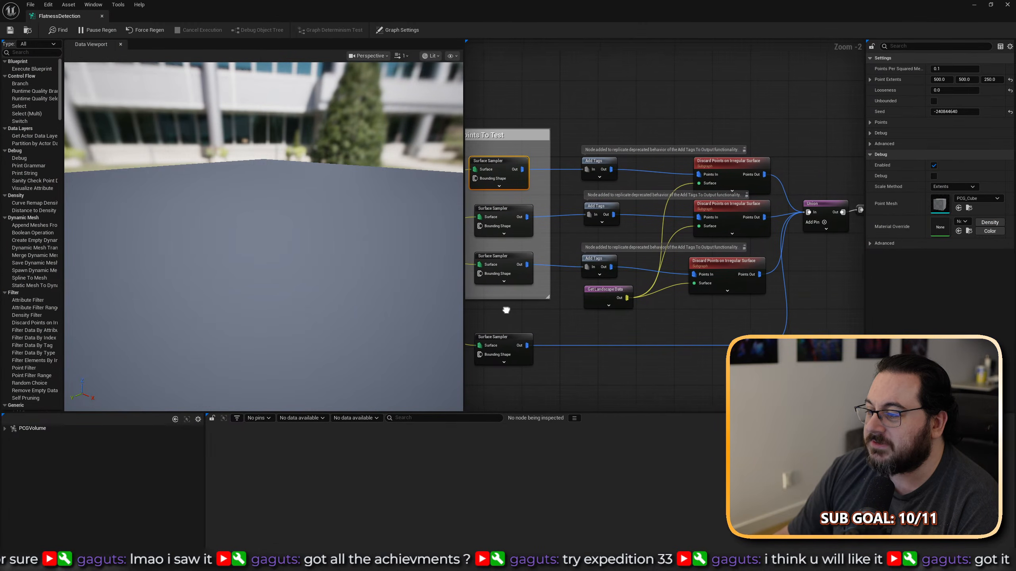
click(592, 171)
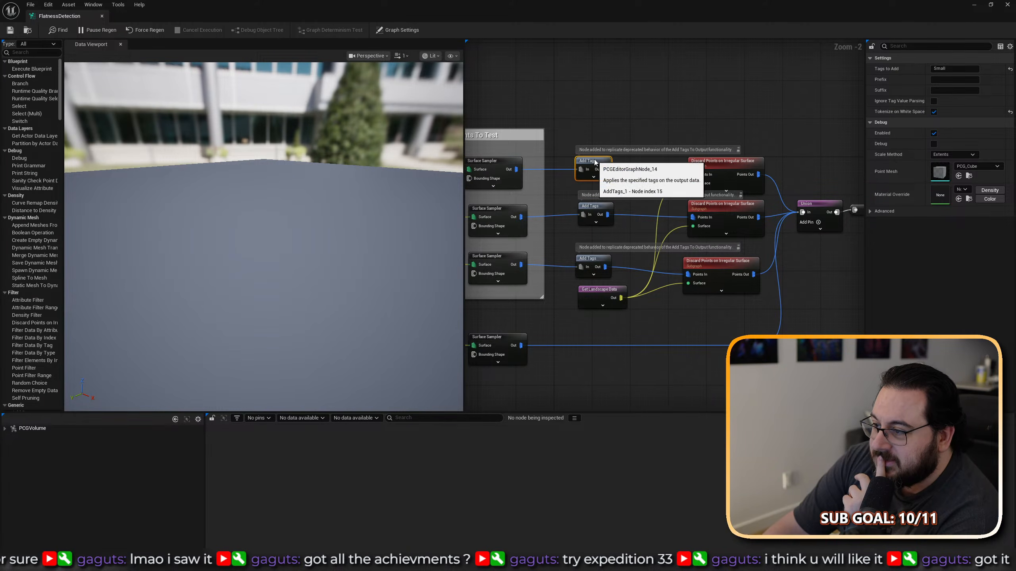
Add a new Add Tags node in the empty area above the existing nodes and delete it again.
right_click(571, 68)
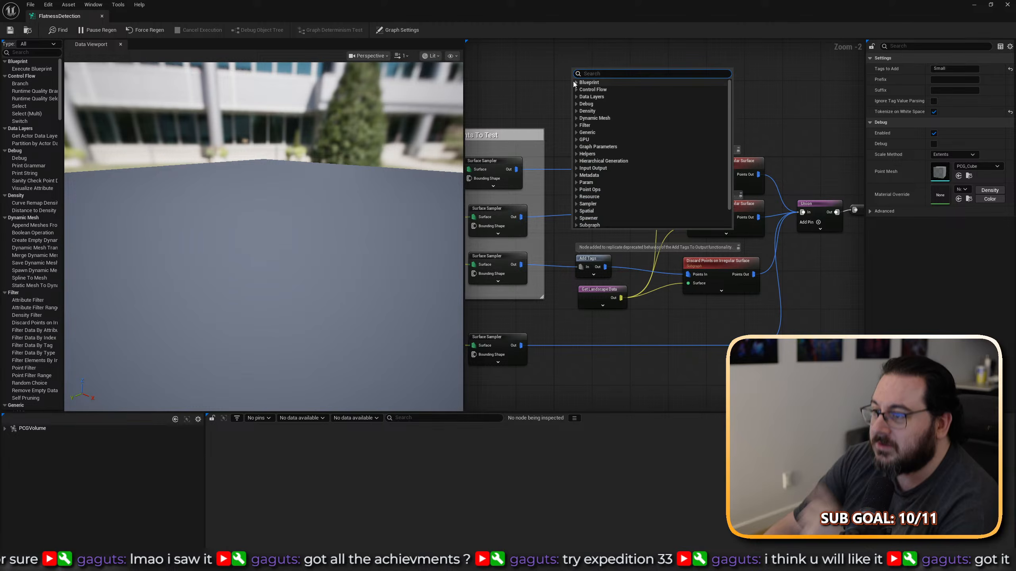
text(add tag)
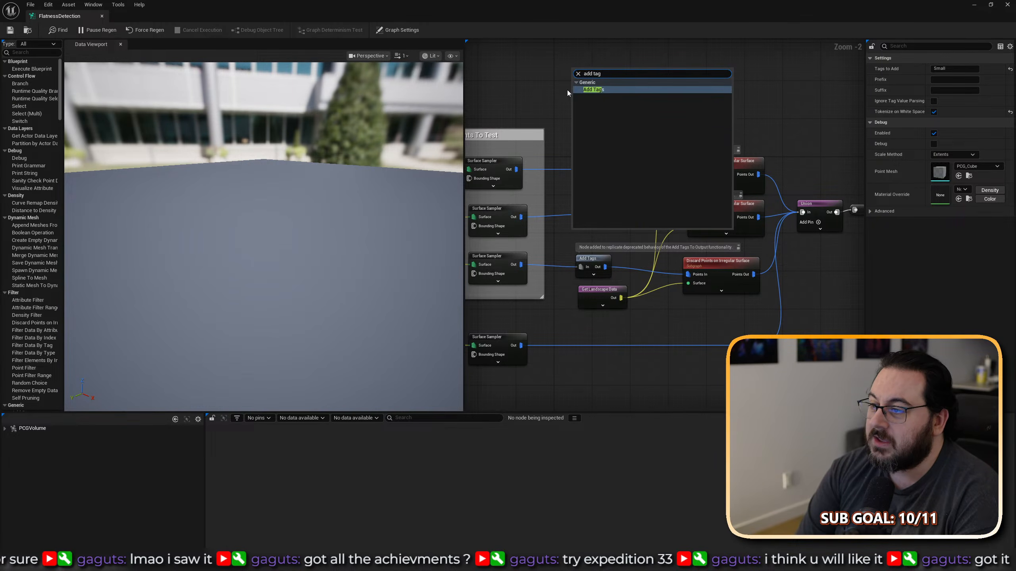
key(Return)
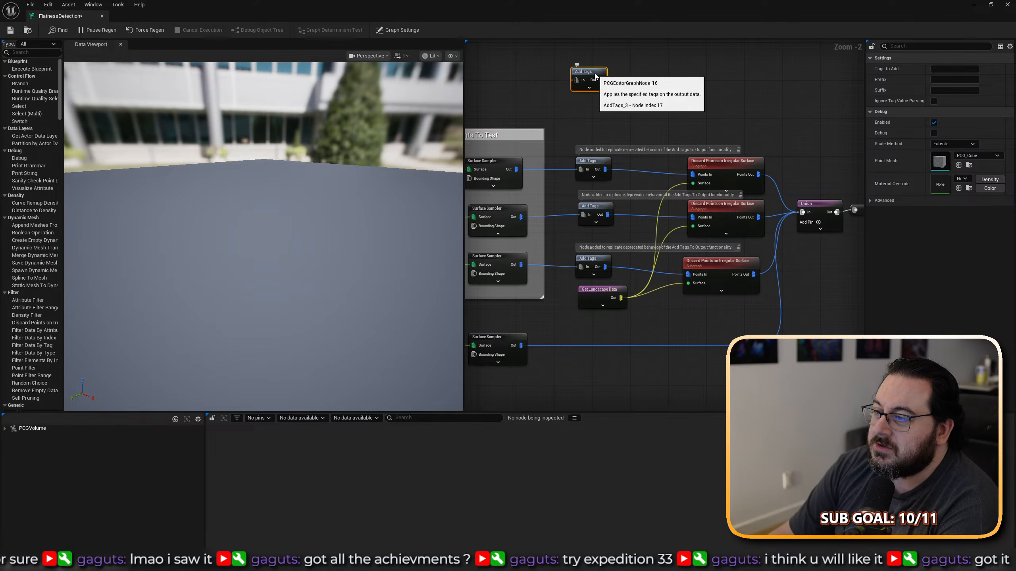
key(Delete)
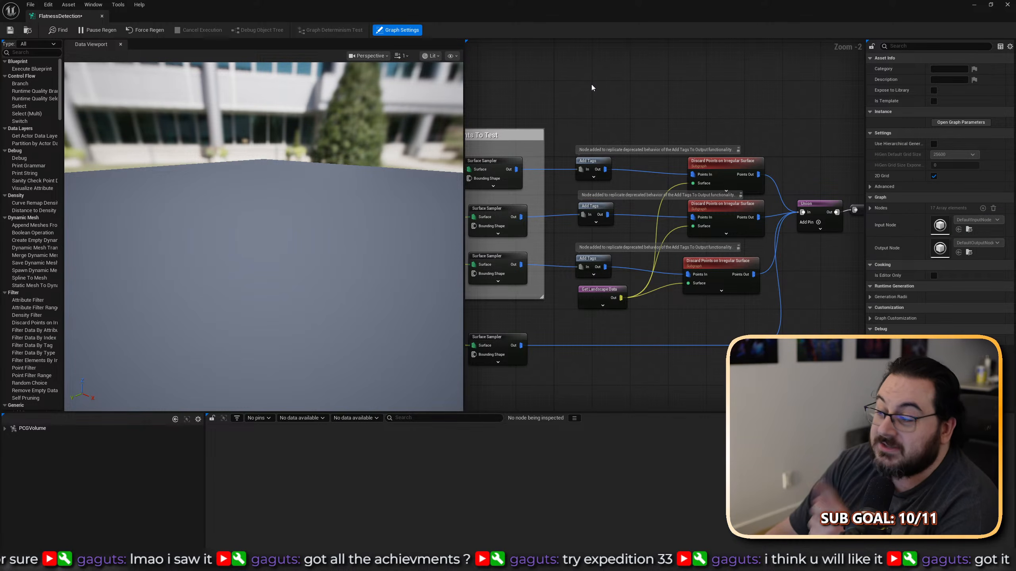
Open the subgraph used by the uppermost Discard Points on Irregular Surface node.
click(743, 162)
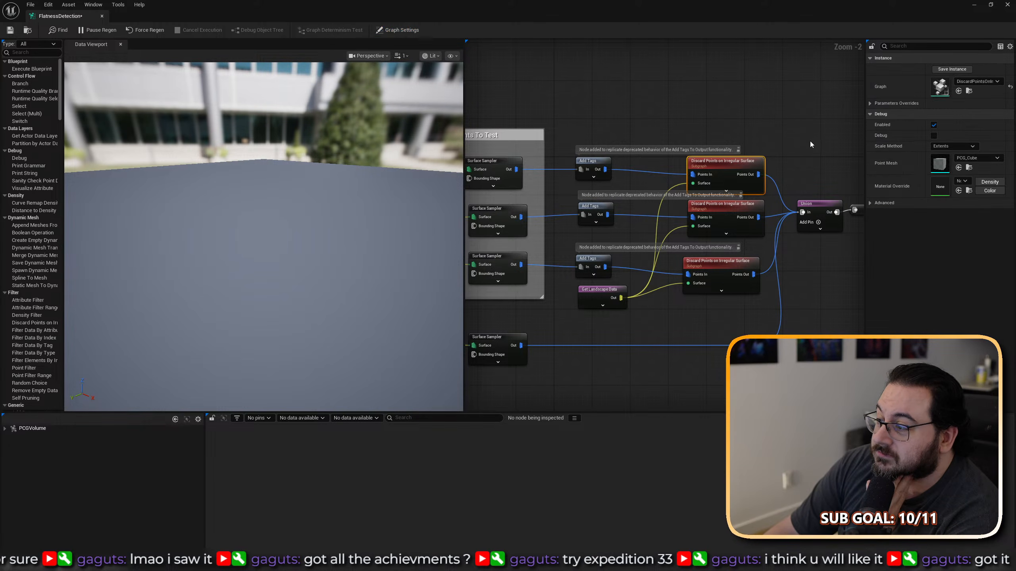
right_drag(808, 147, 716, 149)
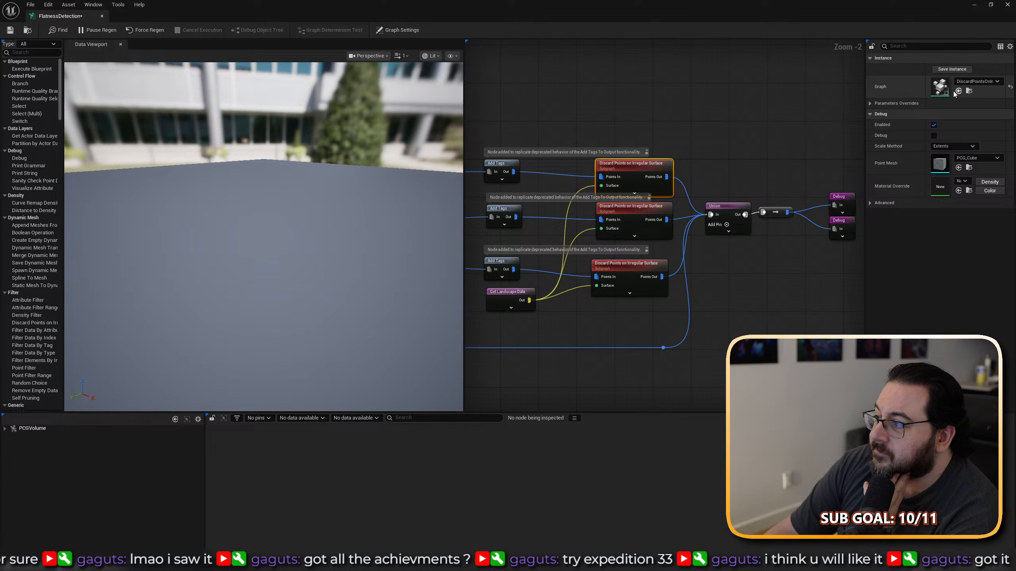
double_click(943, 90)
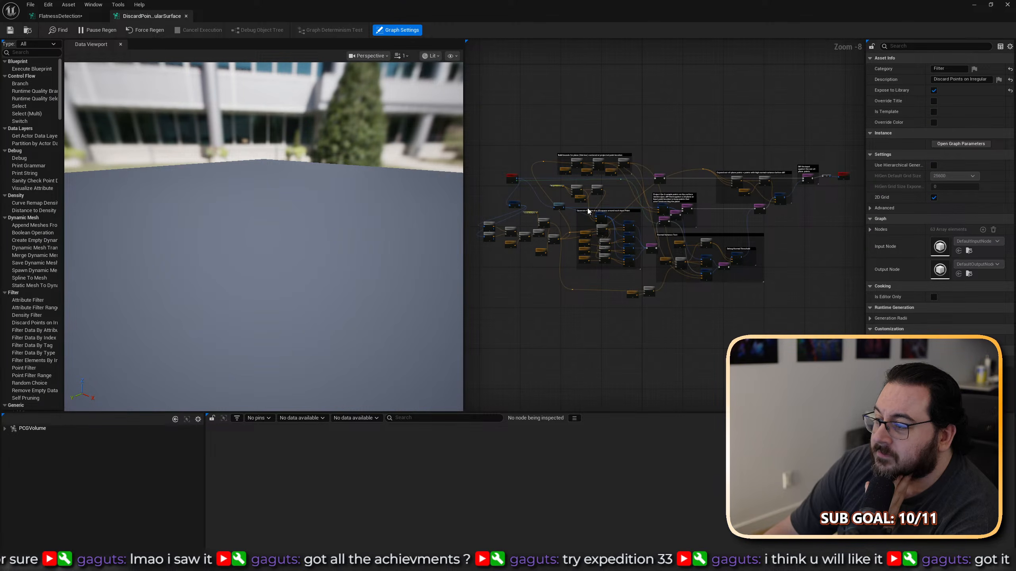
Examine the Discard Points on Irregular Surface subgraph from its Input node through to the Normal Variance Test section.
scroll(539, 239, up, 6)
scroll(610, 276, down, 2)
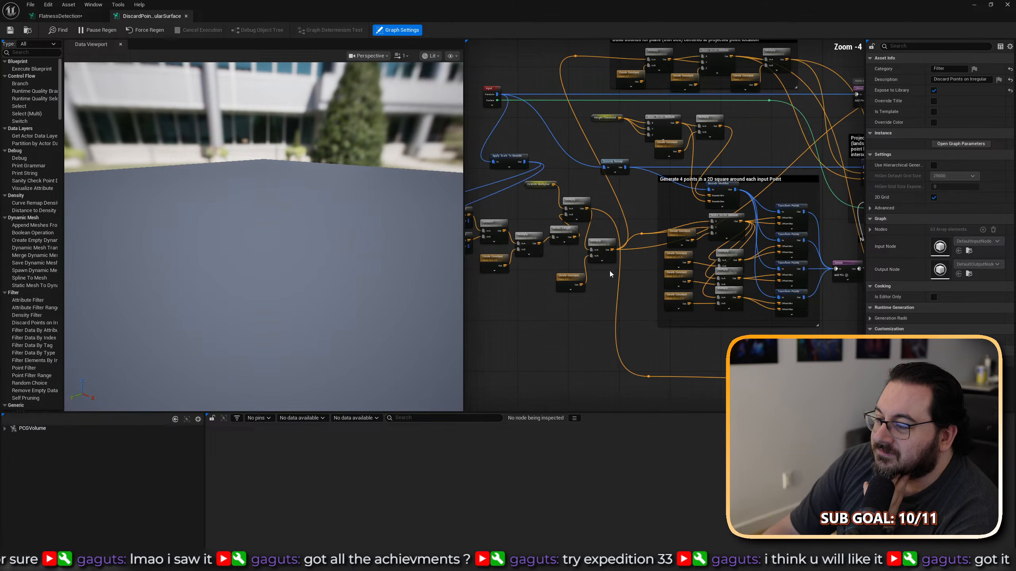
right_drag(610, 274, 723, 302)
scroll(596, 182, up, 2)
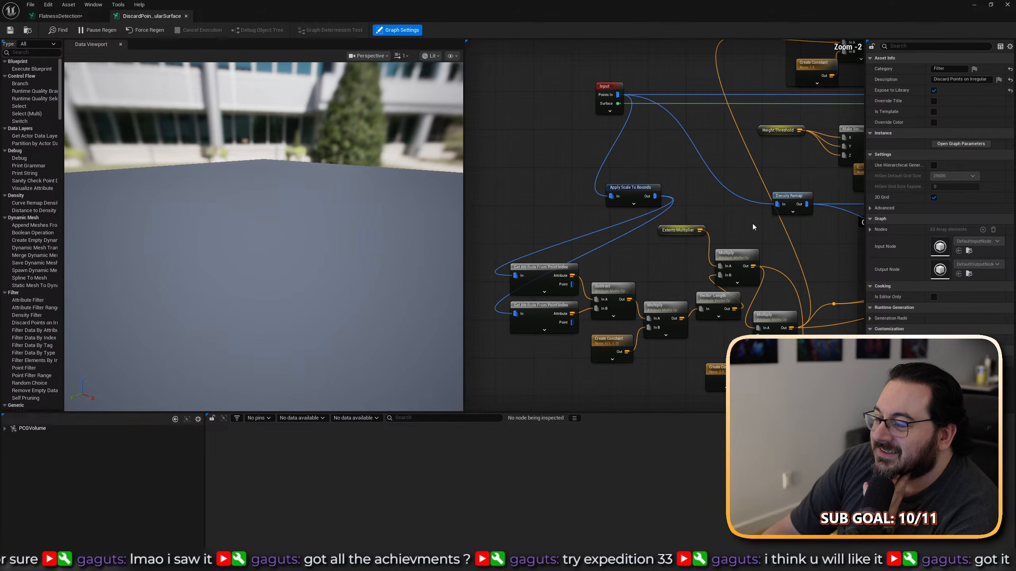
right_drag(758, 227, 594, 247)
scroll(594, 247, down, 2)
right_drag(740, 205, 428, 189)
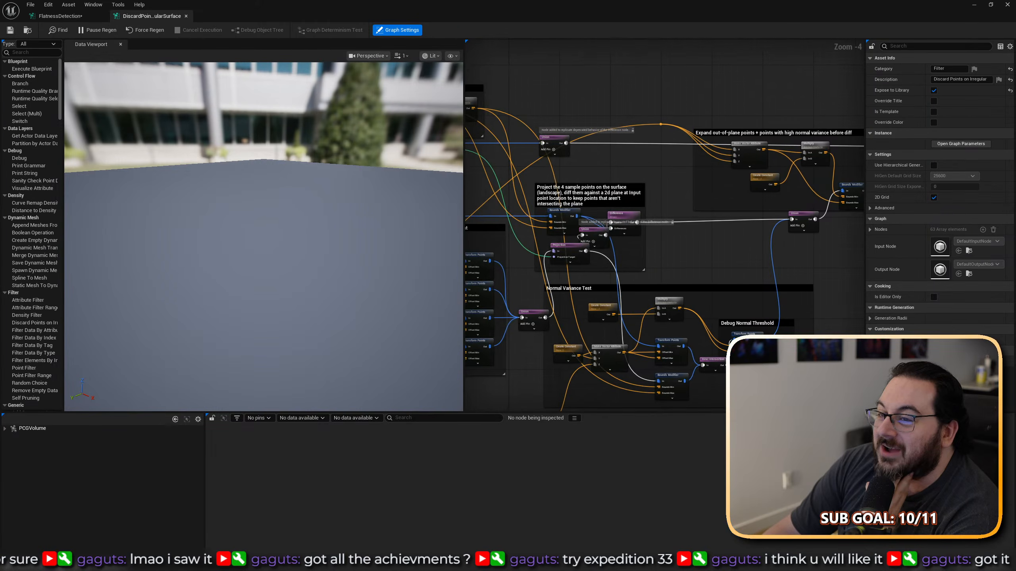
Close both open PCG graphs and load the SimpleForest level from the SampleContent folder.
middle_click(169, 19)
middle_click(61, 19)
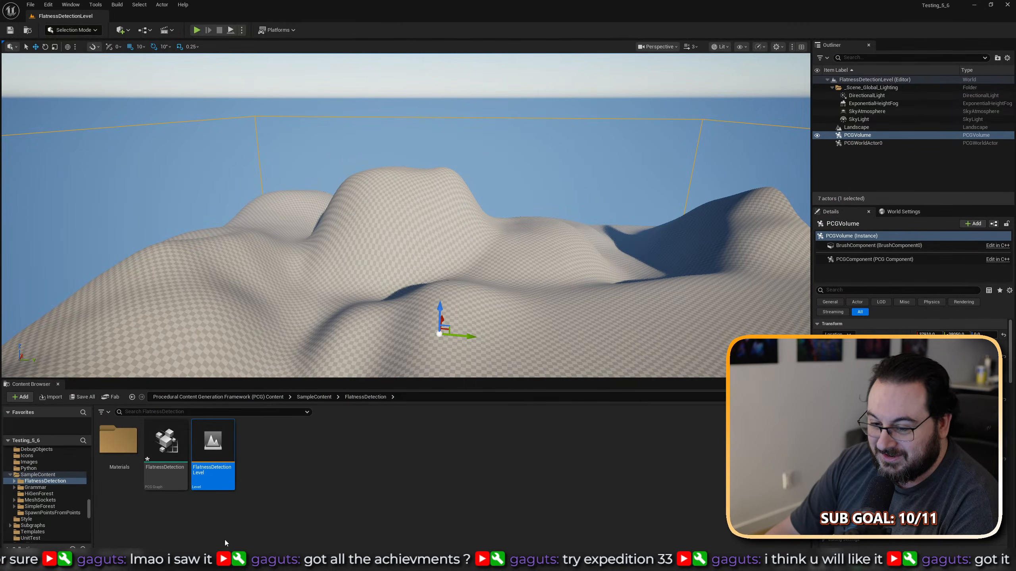
key(alt+Left)
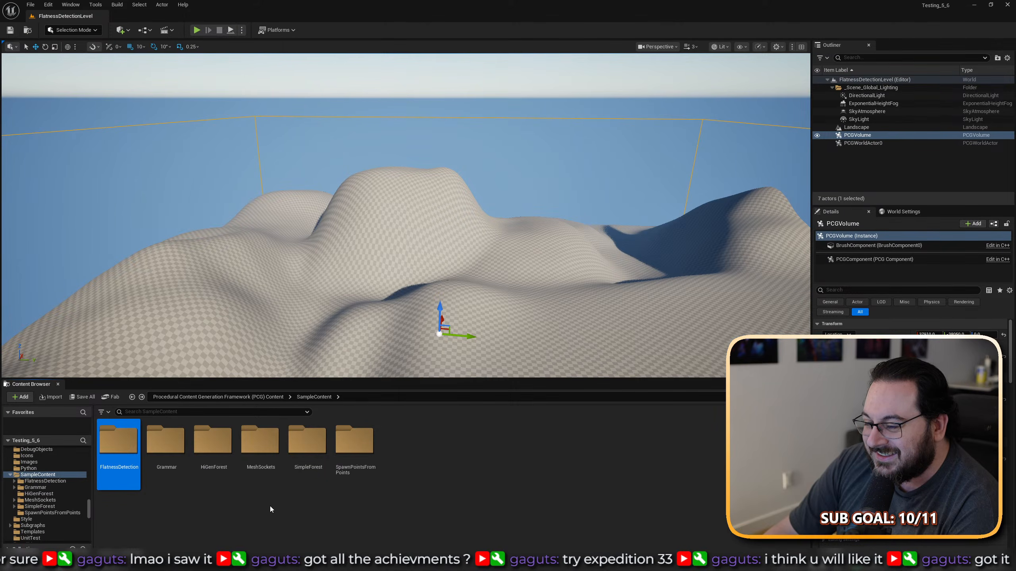
double_click(307, 484)
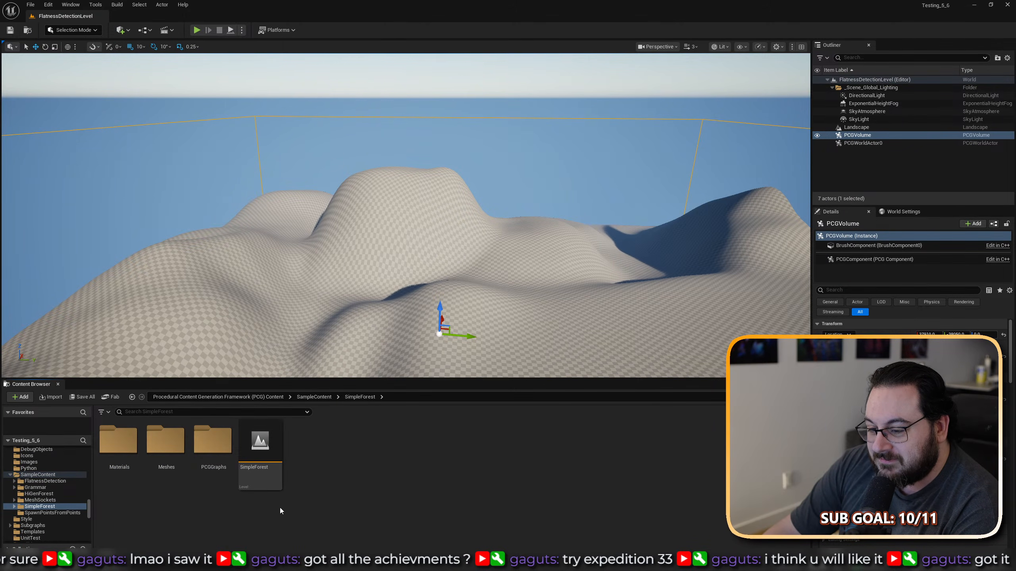
double_click(269, 482)
click(591, 382)
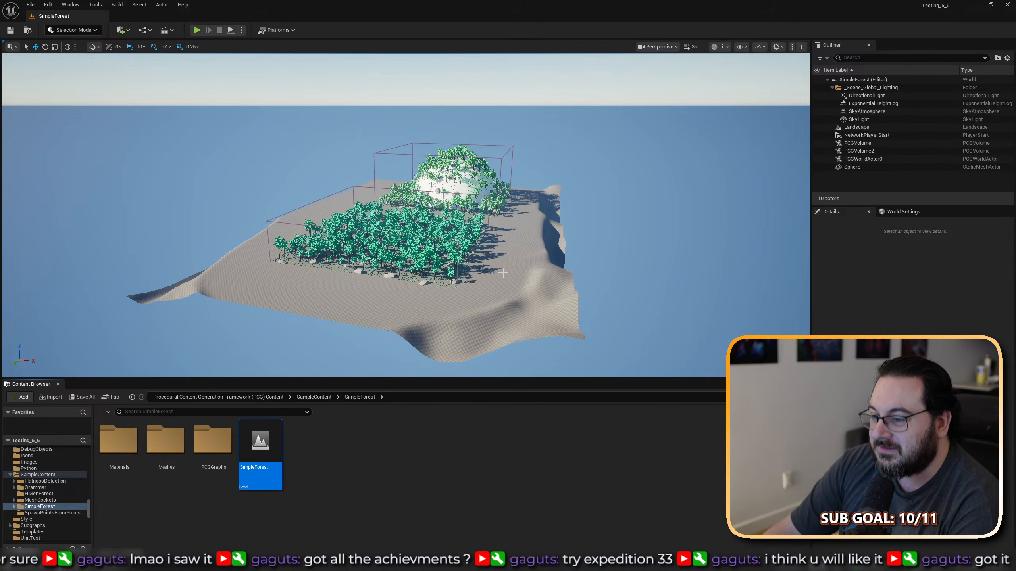
Approach the forest, select its PCGVolume and open the graph assigned to its PCG component.
key(w)
right_drag(509, 273, 450, 287)
click(510, 296)
key(w)
right_drag(511, 296, 509, 304)
scroll(854, 260, down, 3)
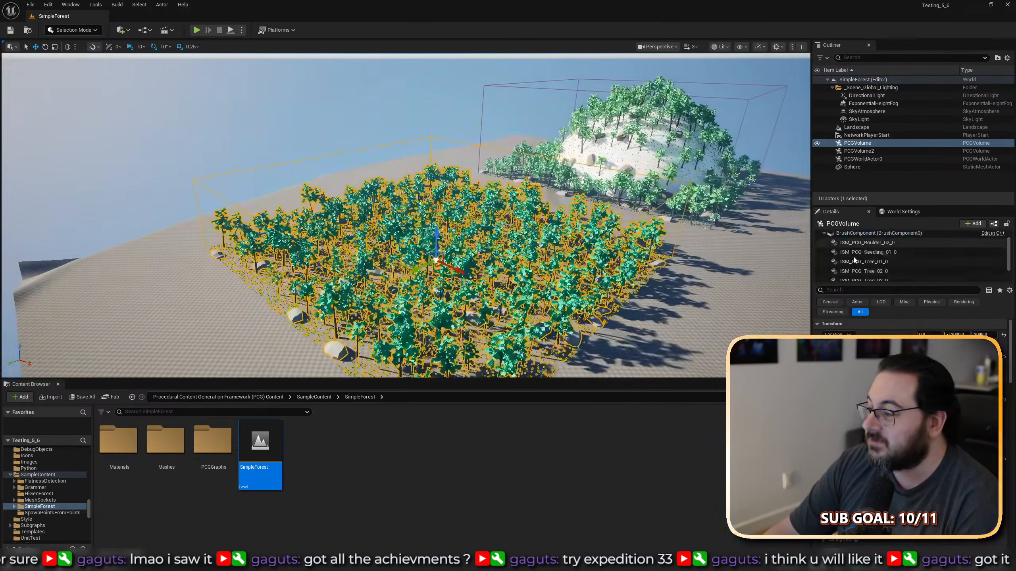
click(866, 279)
double_click(924, 352)
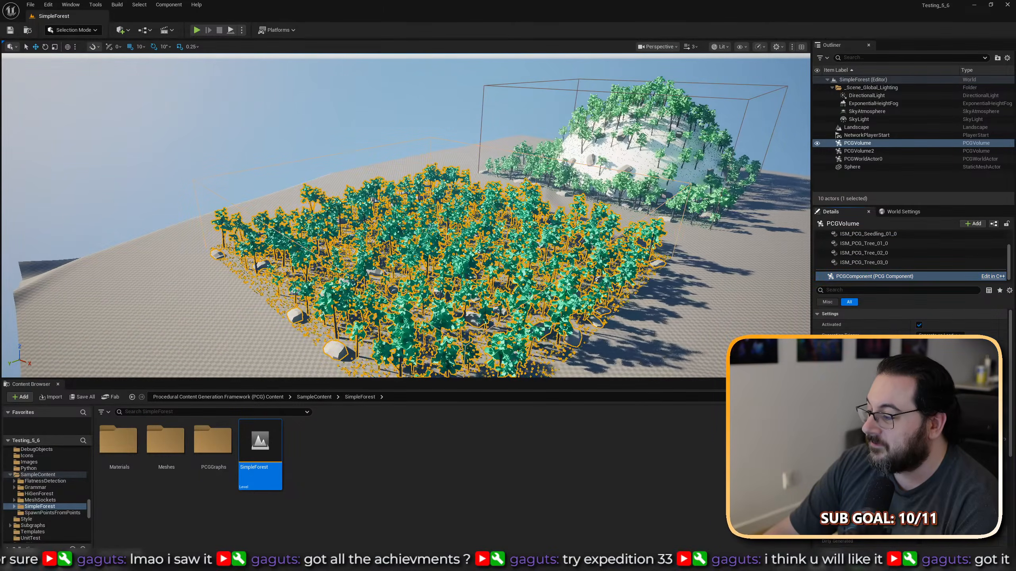
Examine the Rocks, Trees and remaining sections of the SimpleForest graph through to their Static Mesh Spawners, and close the graph.
scroll(569, 287, down, 6)
scroll(577, 198, up, 5)
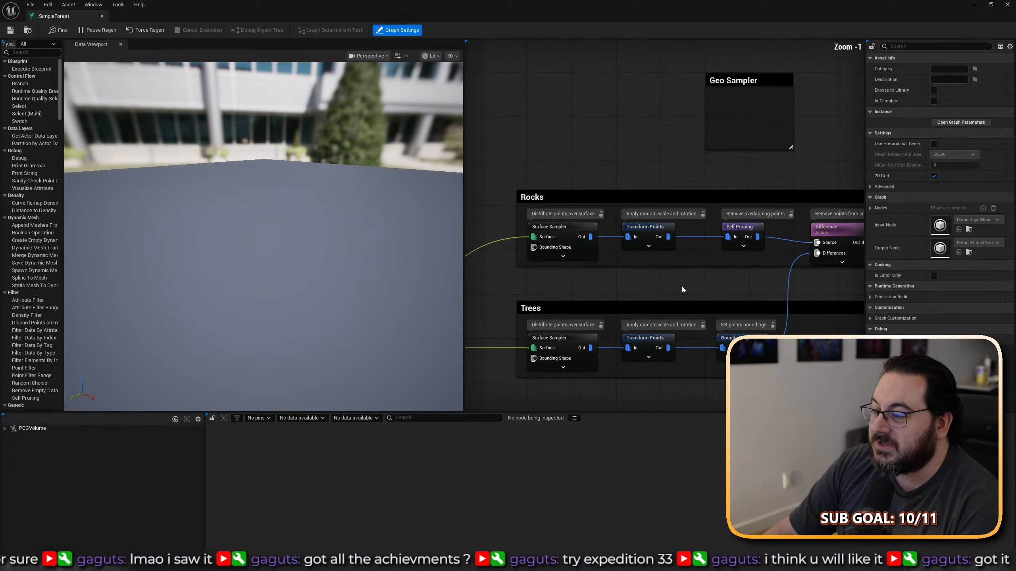
right_drag(735, 294, 598, 169)
scroll(690, 322, down, 4)
scroll(609, 194, up, 2)
right_drag(636, 250, 478, 241)
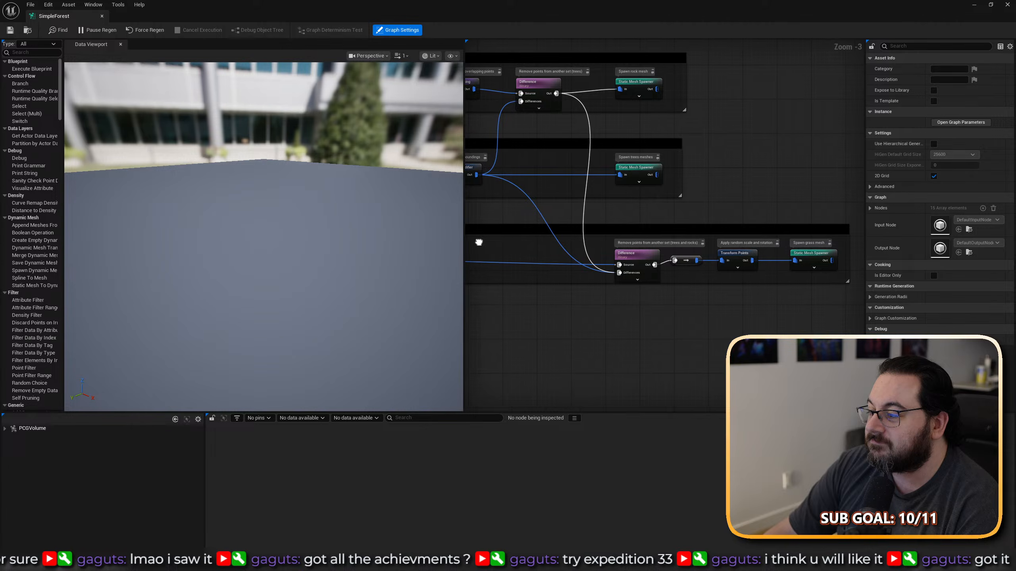
middle_click(81, 19)
Look through the Procedural Content Generation plugin folders for more sample content, including the External Data Interop folders.
click(314, 396)
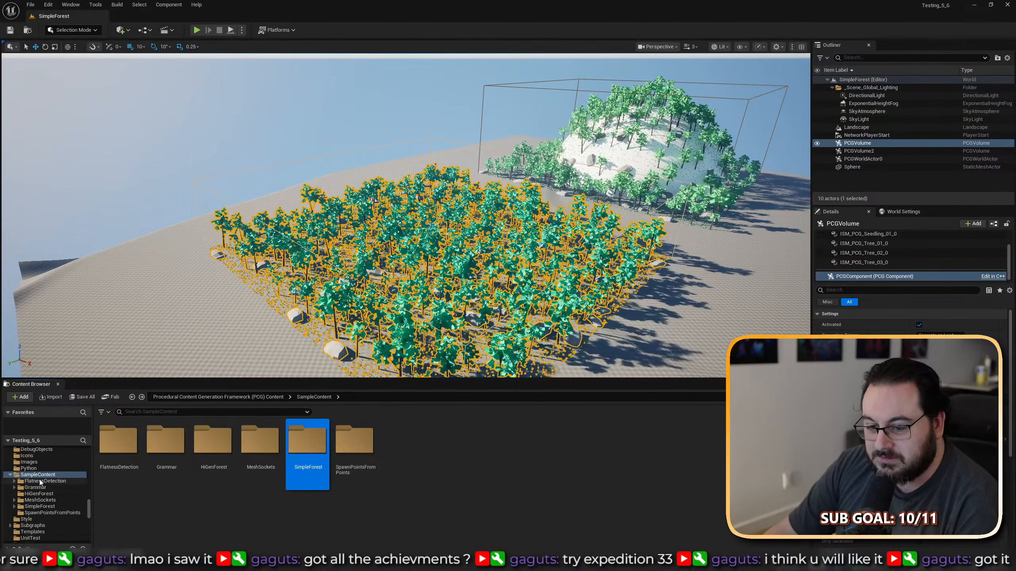
scroll(41, 482, up, 4)
click(6, 488)
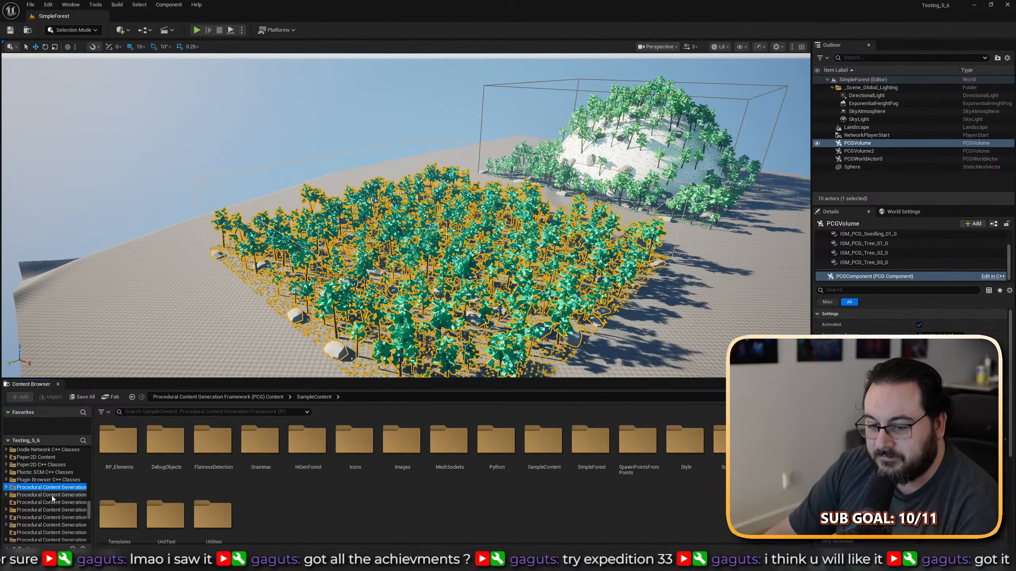
click(50, 495)
click(49, 503)
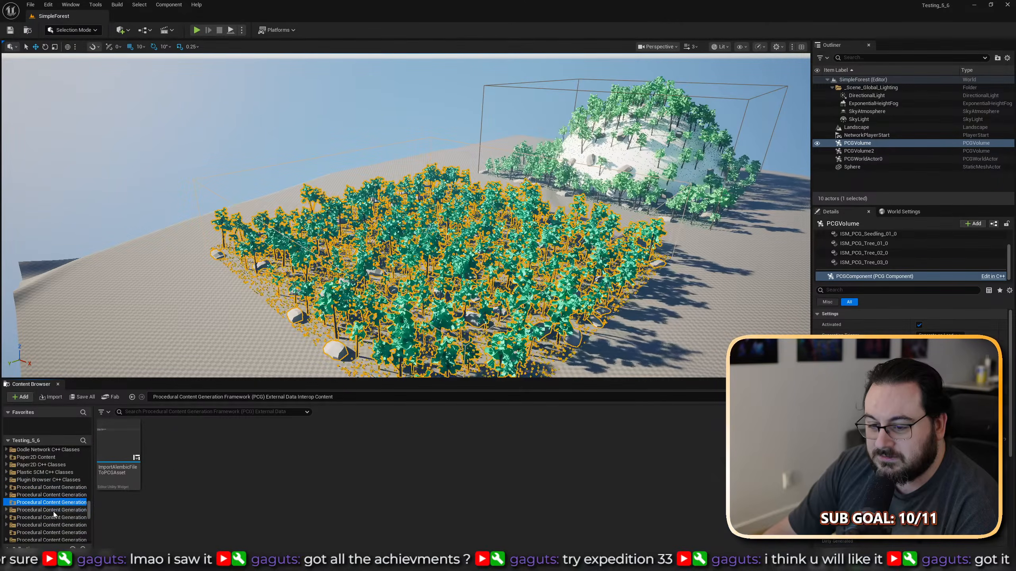
click(48, 510)
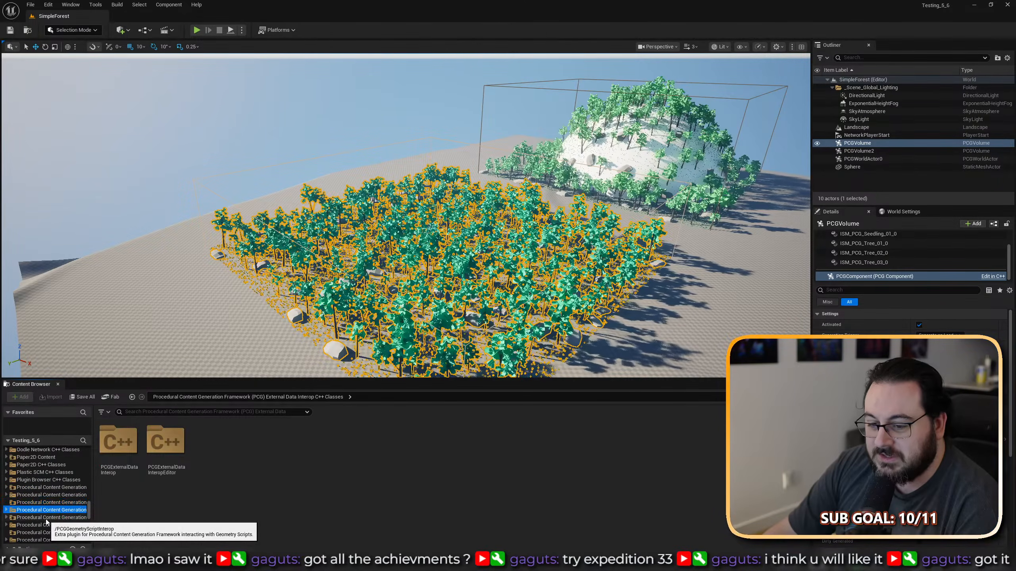
Search the plugin list for pcg and enable the experimental PCG Biome Sample plugin.
click(54, 4)
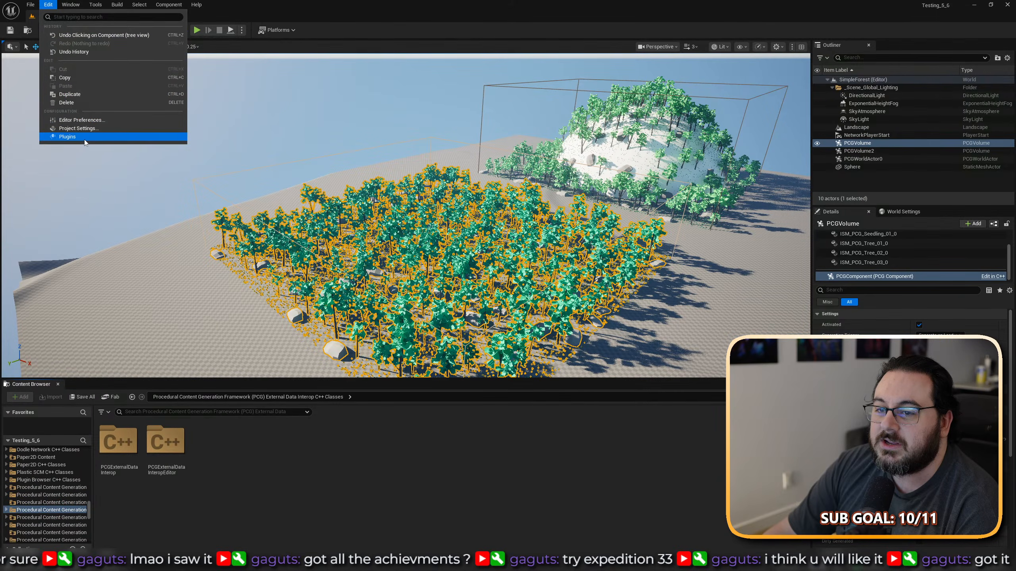
click(86, 143)
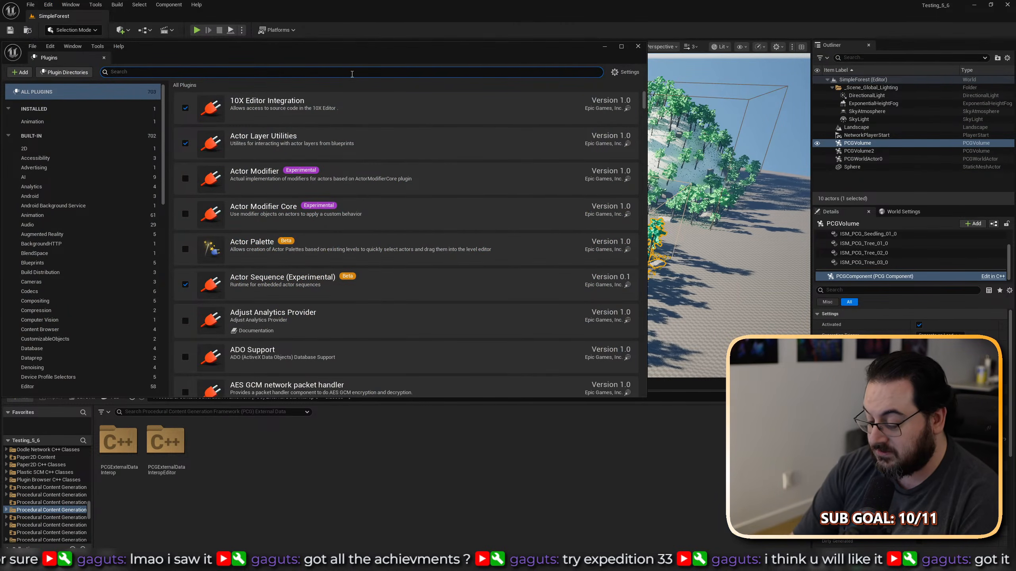
text(pcg)
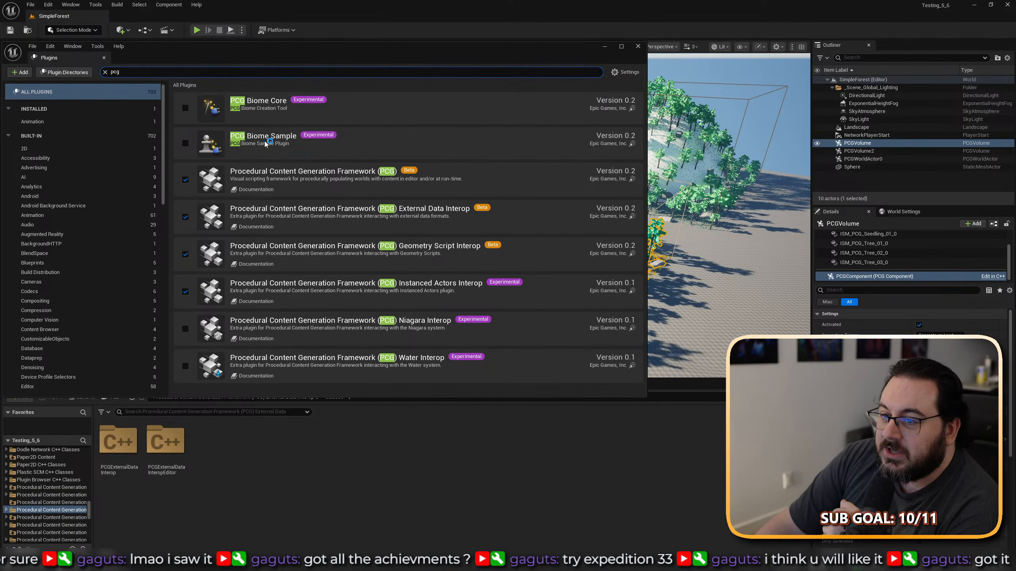
click(186, 143)
click(564, 310)
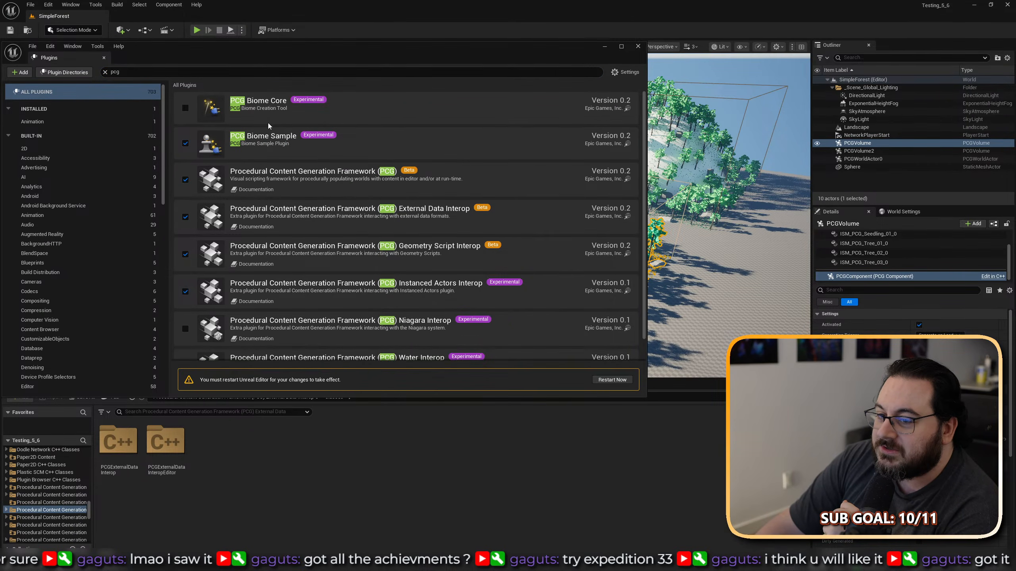
Enable the PCG Biome Core plugin, restart the editor to apply the plugin changes and close the plugin list.
click(185, 108)
click(568, 307)
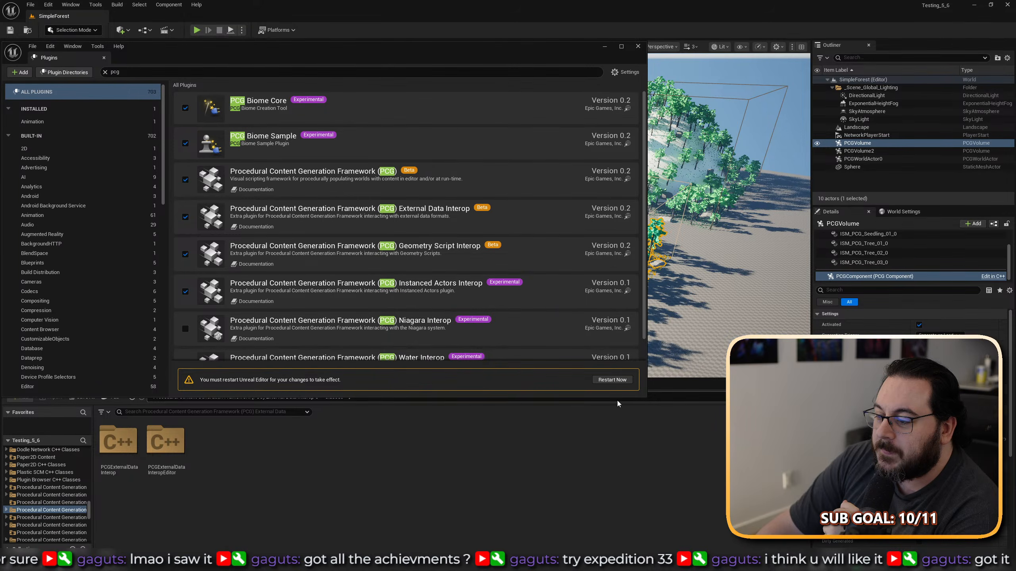
click(622, 381)
click(582, 382)
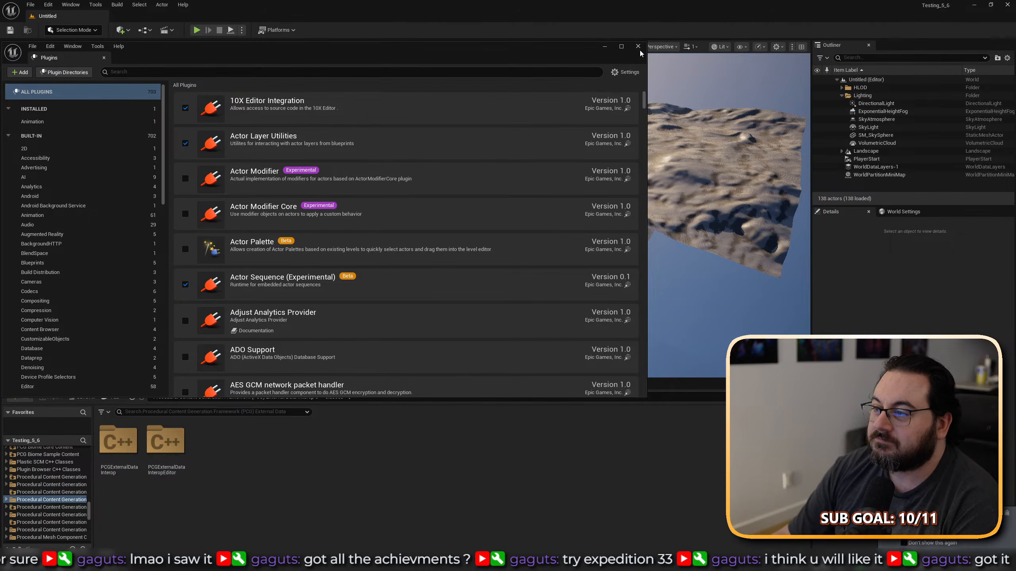
click(639, 48)
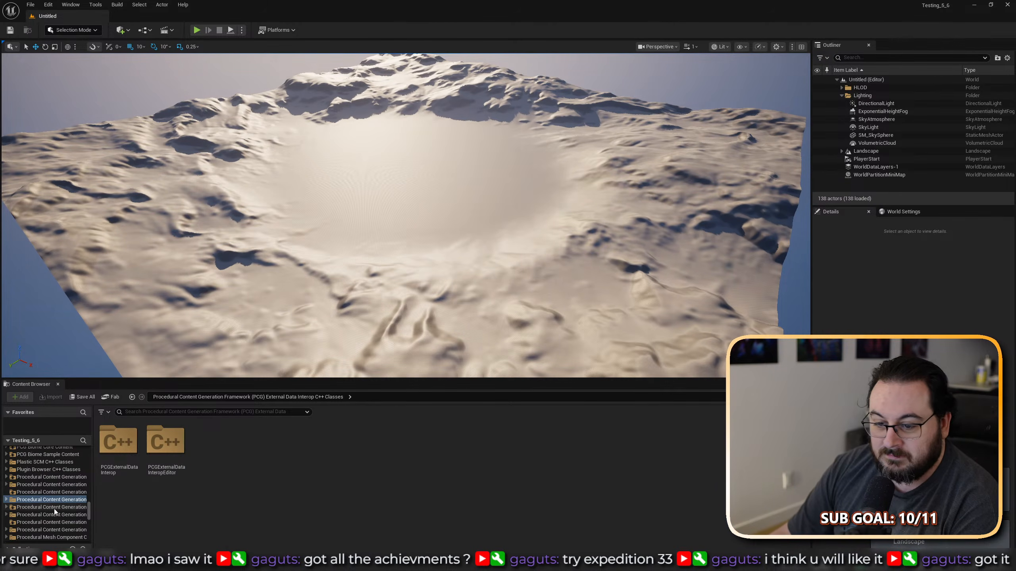
Open the SampleContent folder within the Procedural Content Generation Framework (PCG) Content.
scroll(57, 510, down, 3)
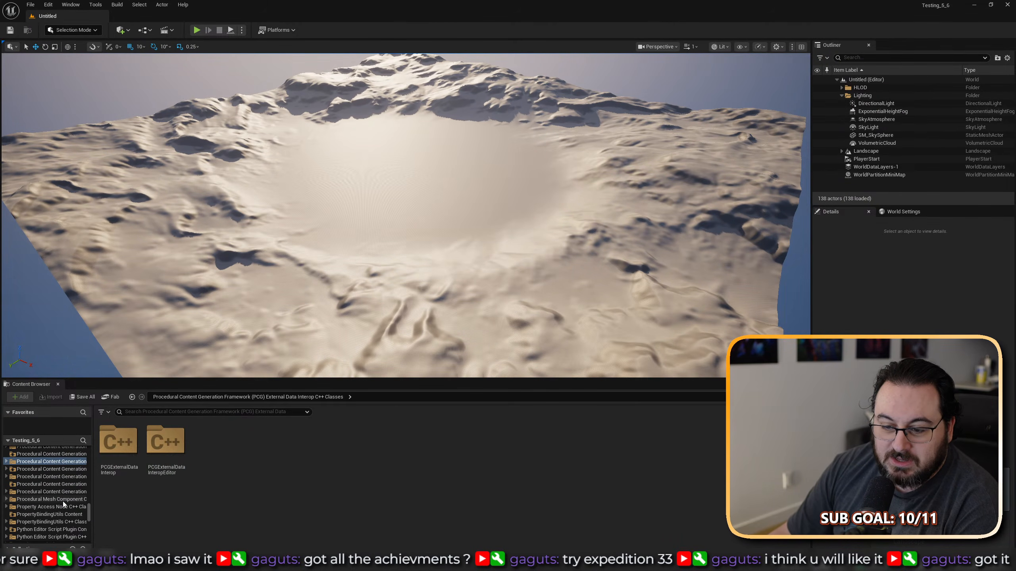
scroll(58, 529, up, 3)
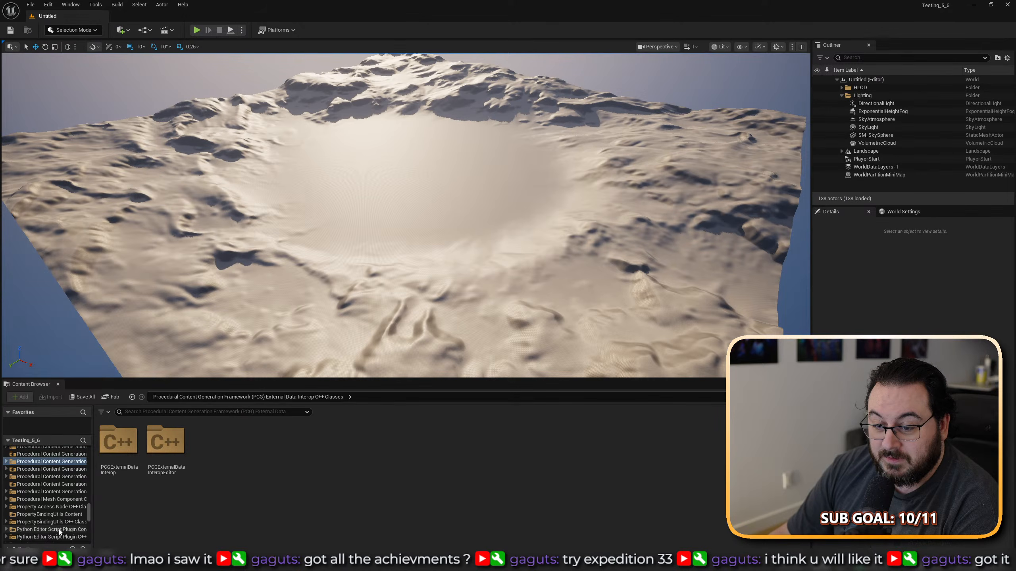
click(65, 477)
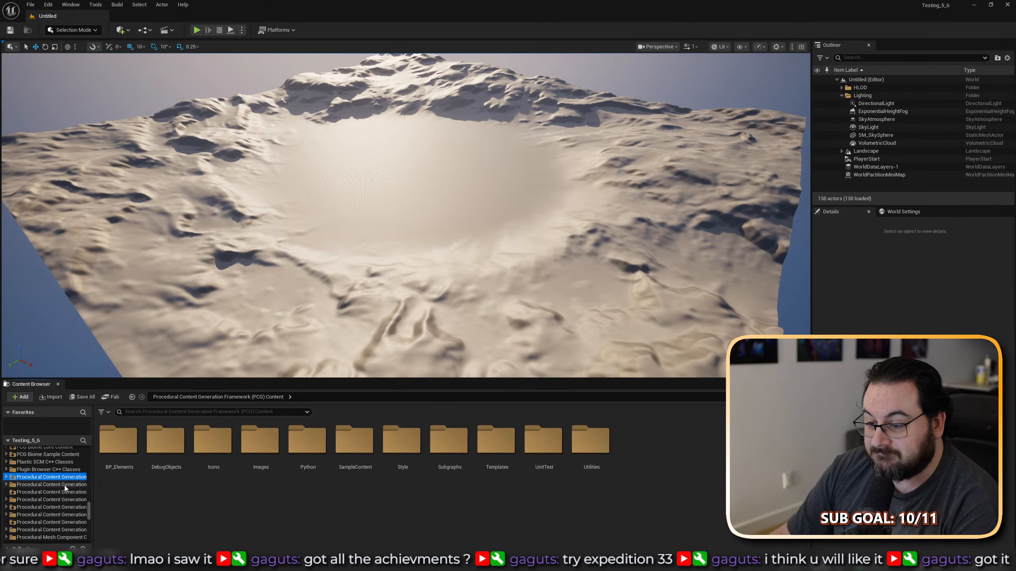
double_click(354, 442)
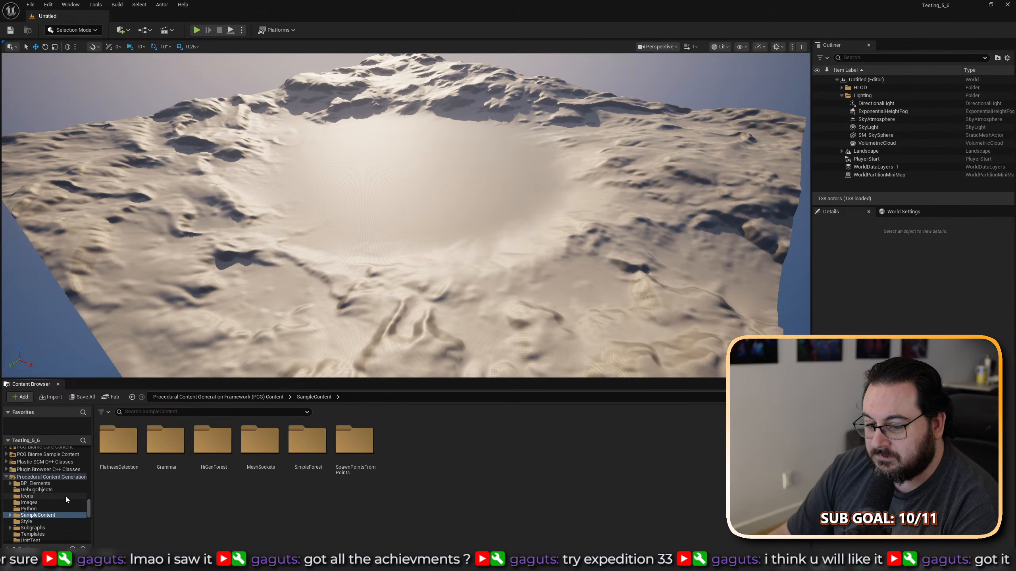
Check the External Data, Geometry Script and Instanced Actors Interop folders and the neighbouring plugin folders for biome samples.
double_click(48, 477)
click(75, 484)
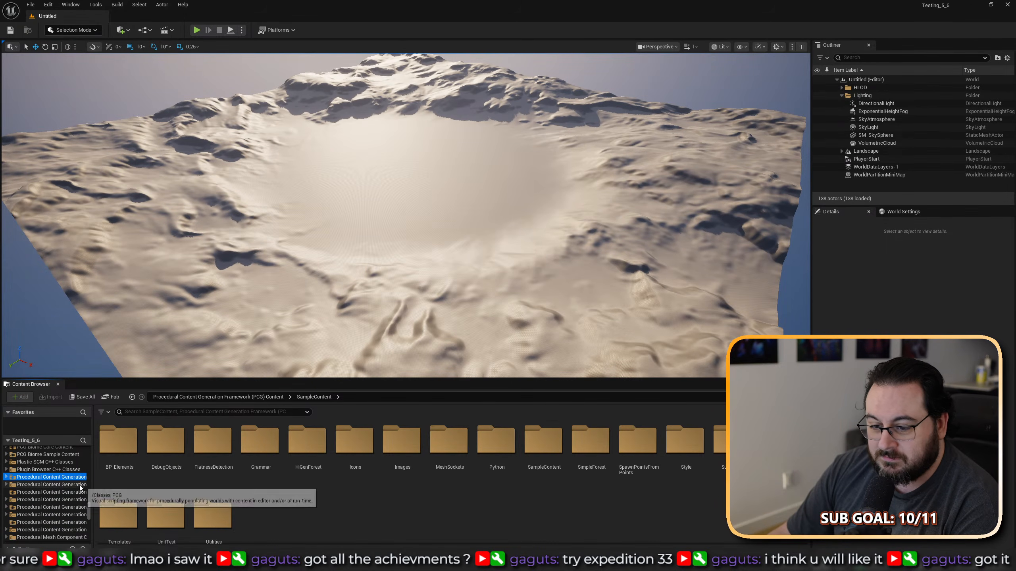
click(66, 507)
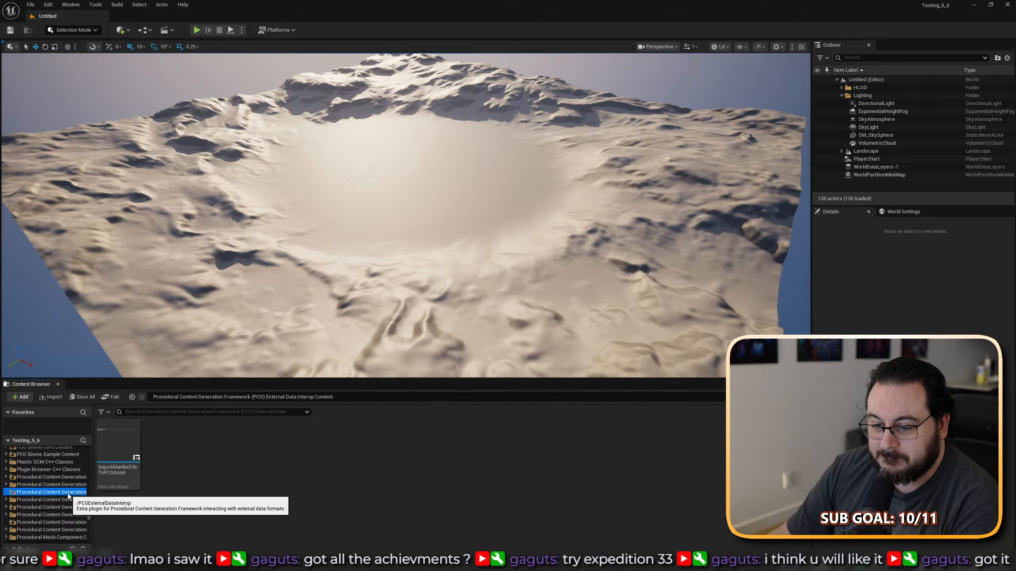
click(66, 499)
click(66, 507)
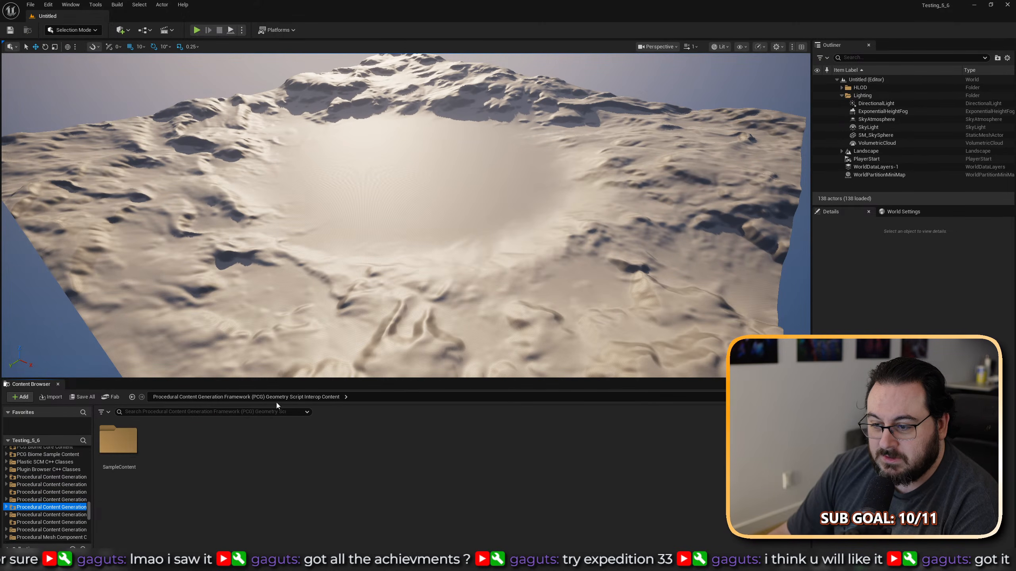
click(59, 515)
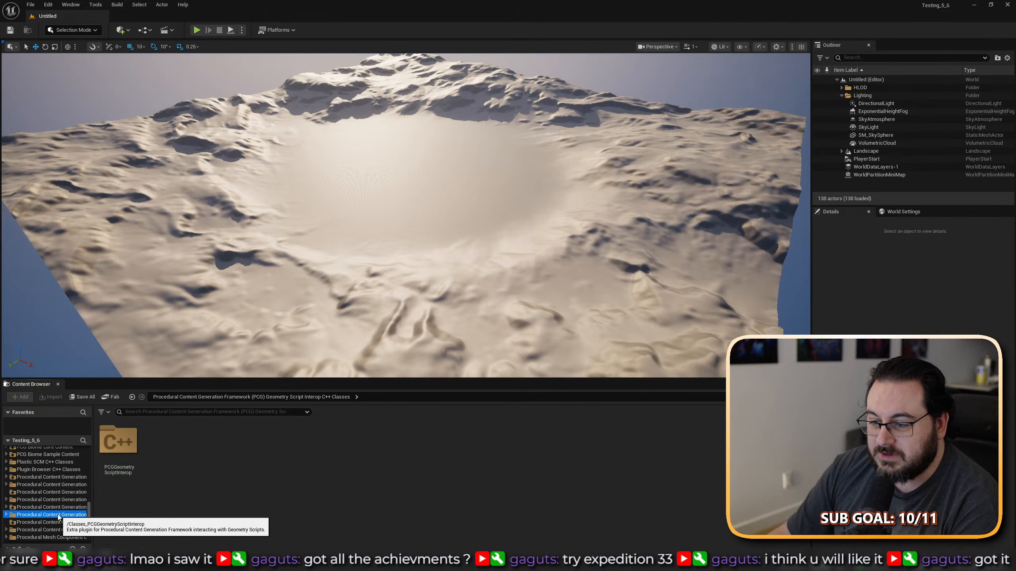
scroll(57, 512, down, 2)
click(50, 504)
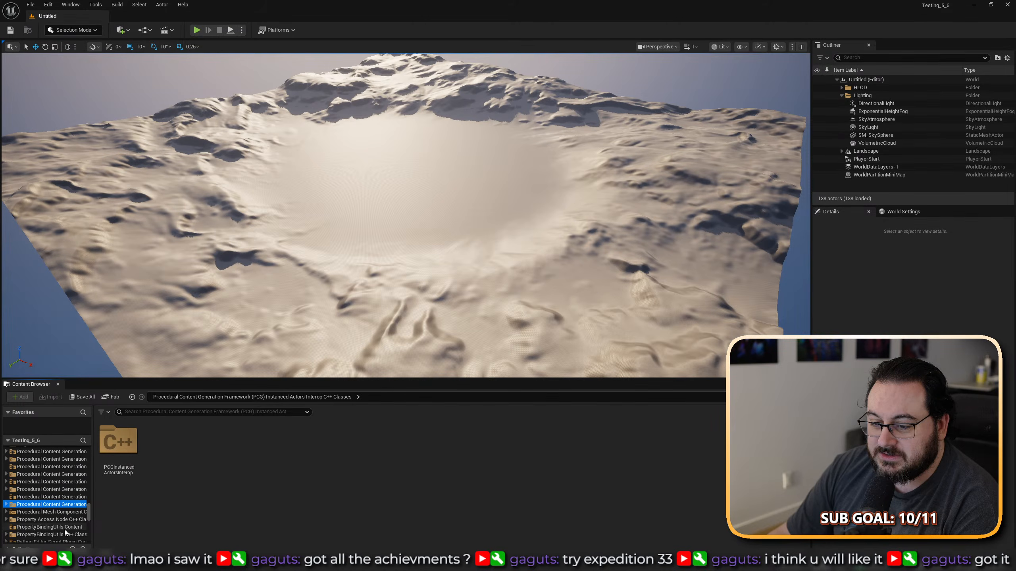
click(50, 520)
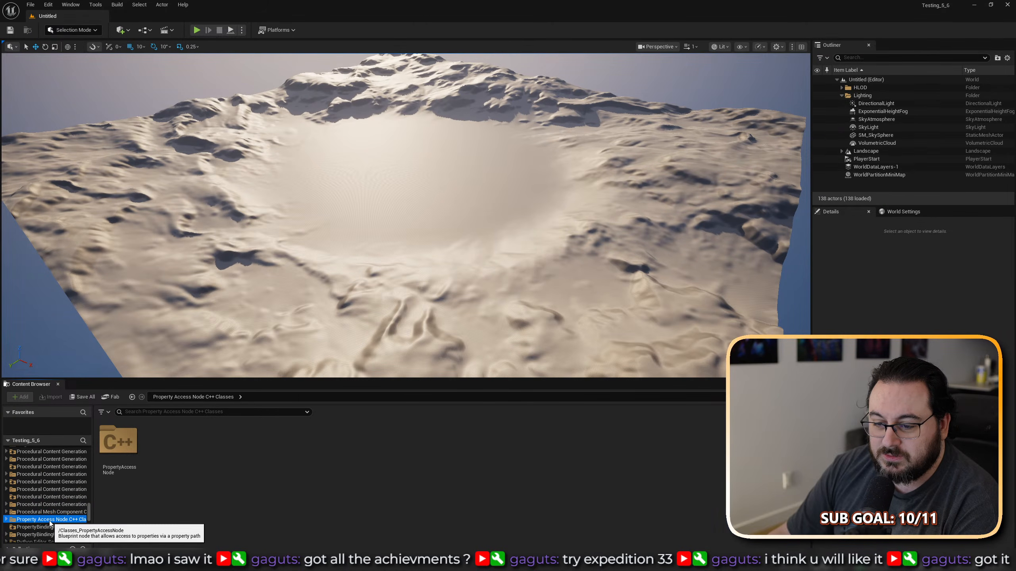
click(55, 513)
scroll(58, 513, down, 2)
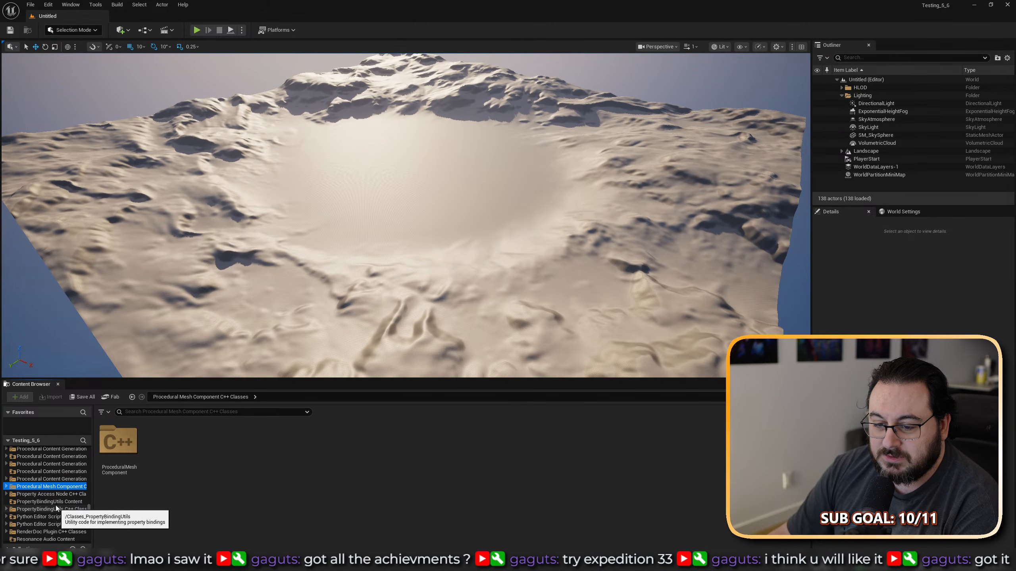
scroll(69, 508, down, 2)
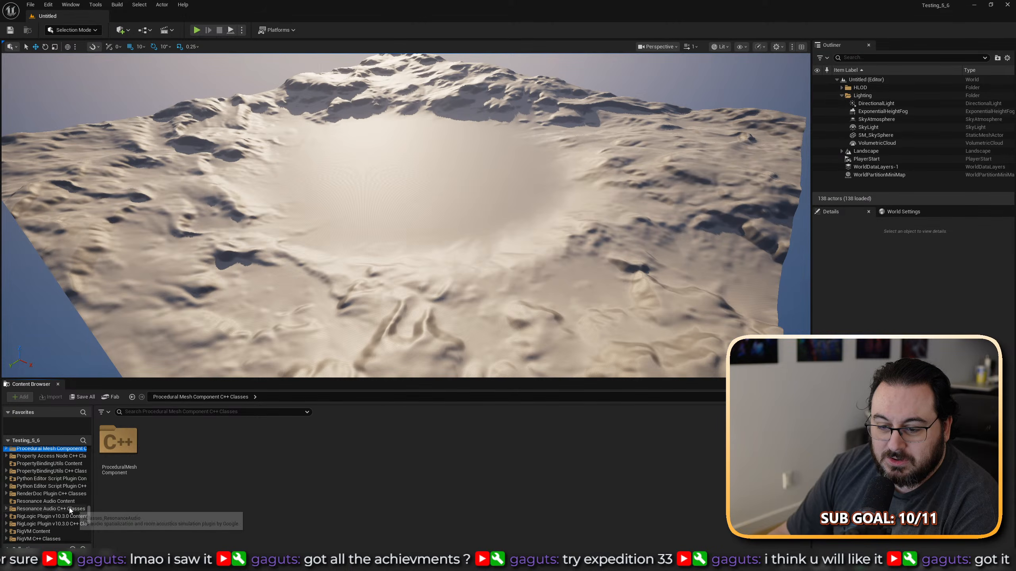
scroll(69, 510, up, 5)
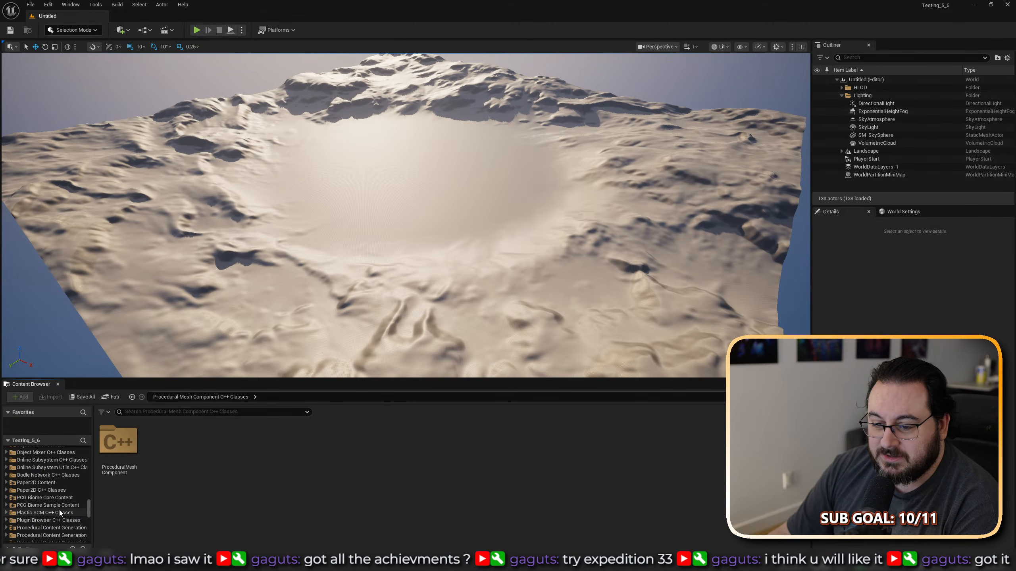
Load BiomeSampleLevel from the Maps folder of the PCG Biome Sample Content.
click(75, 506)
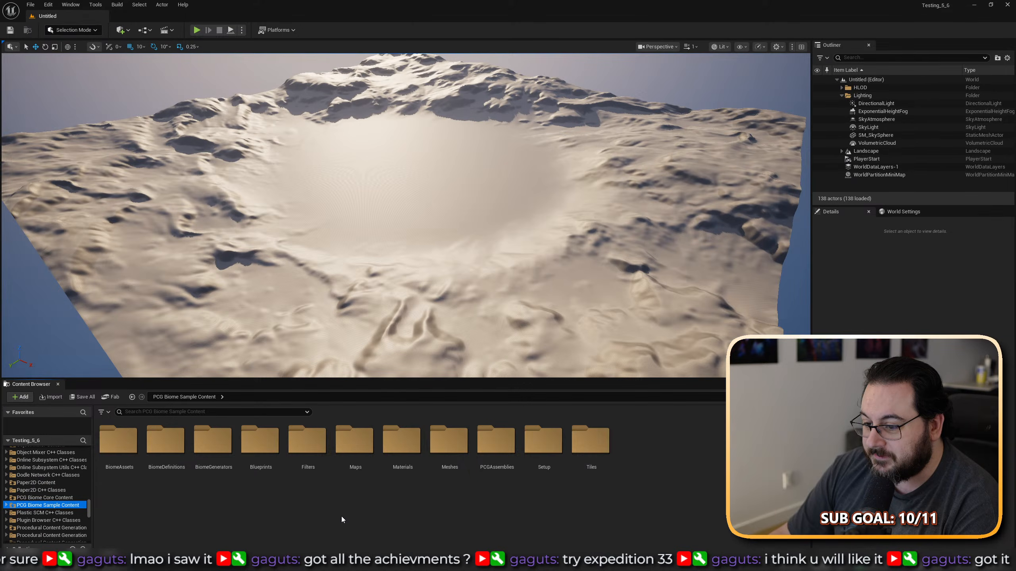
double_click(354, 442)
key(alt+Left)
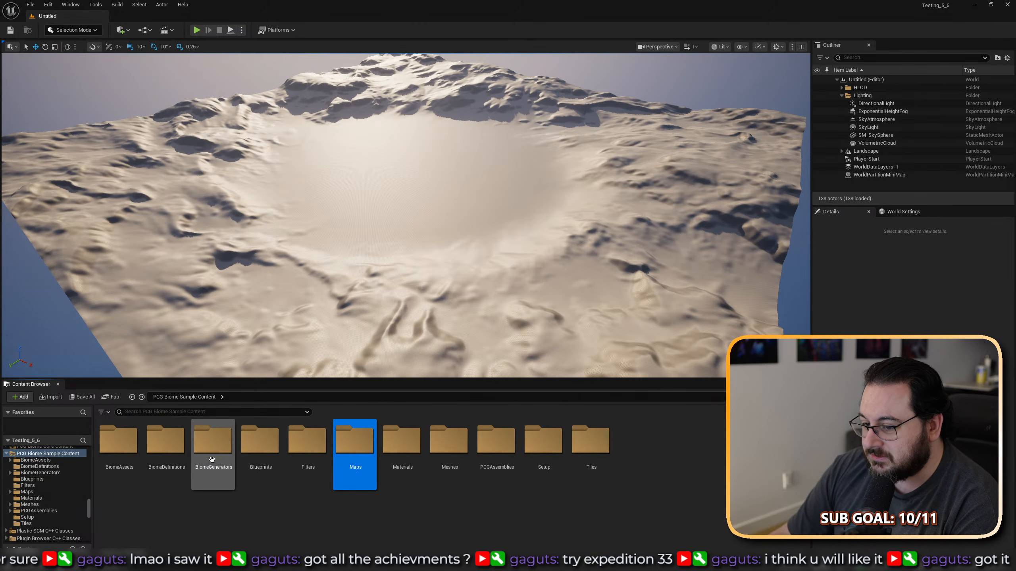
key(alt+Right)
double_click(166, 442)
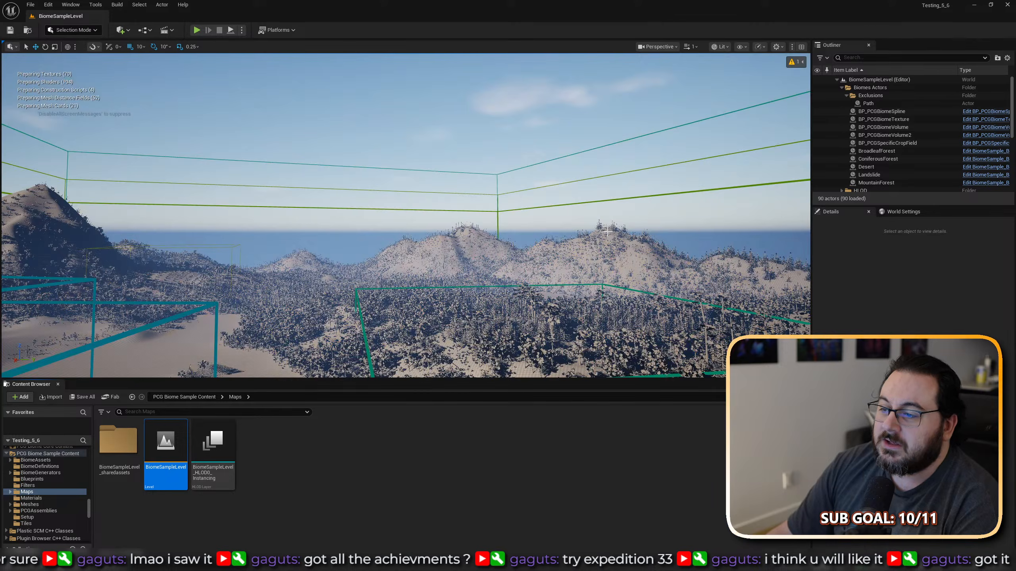
Survey the lake, forests and red desert ground cover in the biome sample level from above and close to the ground.
right_drag(546, 233, 310, 332)
scroll(546, 233, up, 1)
key(e)
scroll(534, 320, up, 6)
key(q)
key(w)
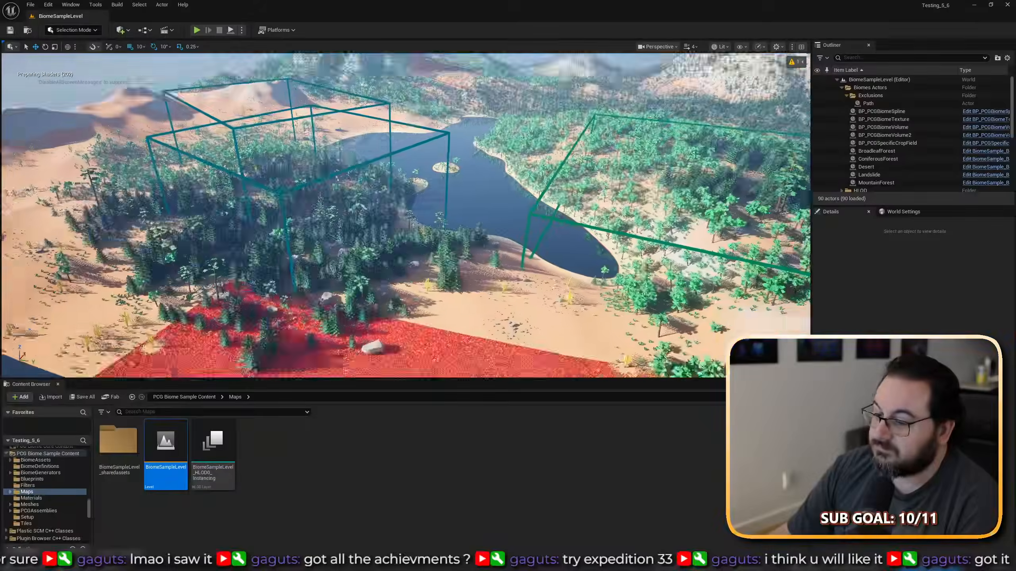
right_drag(310, 332, 294, 366)
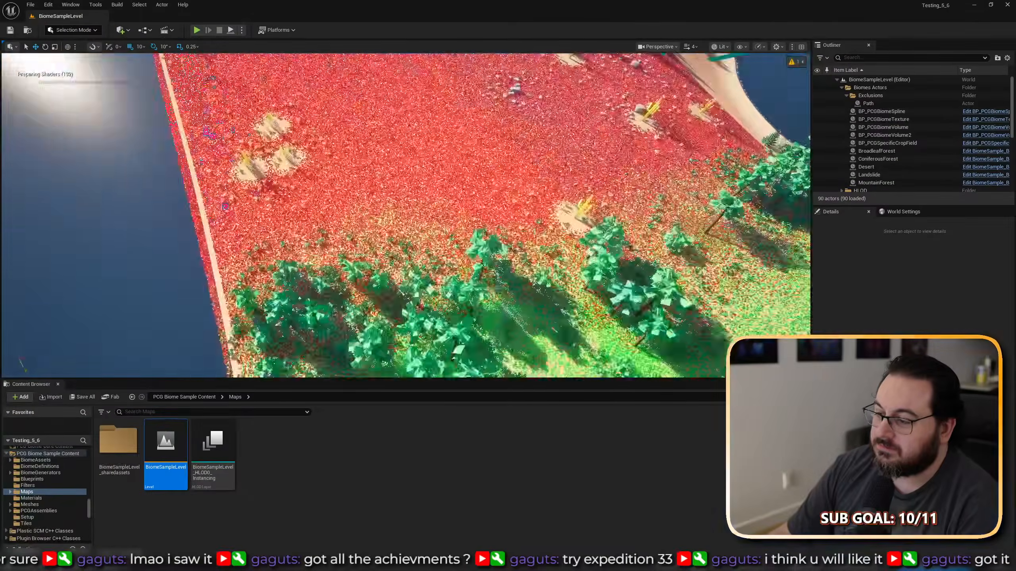
right_drag(406, 215, 352, 100)
key(w)
scroll(358, 198, down, 1)
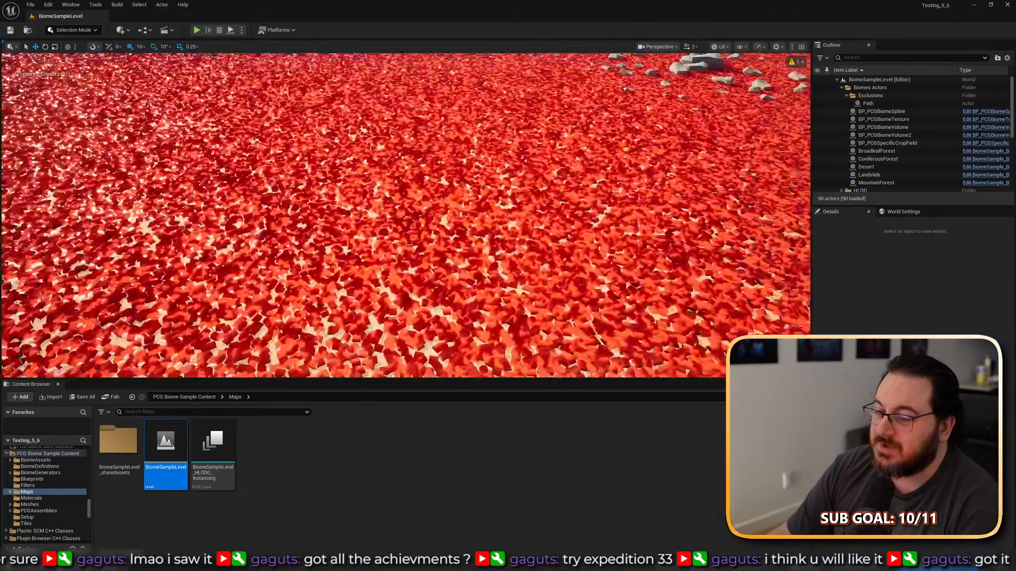
right_drag(406, 215, 471, 184)
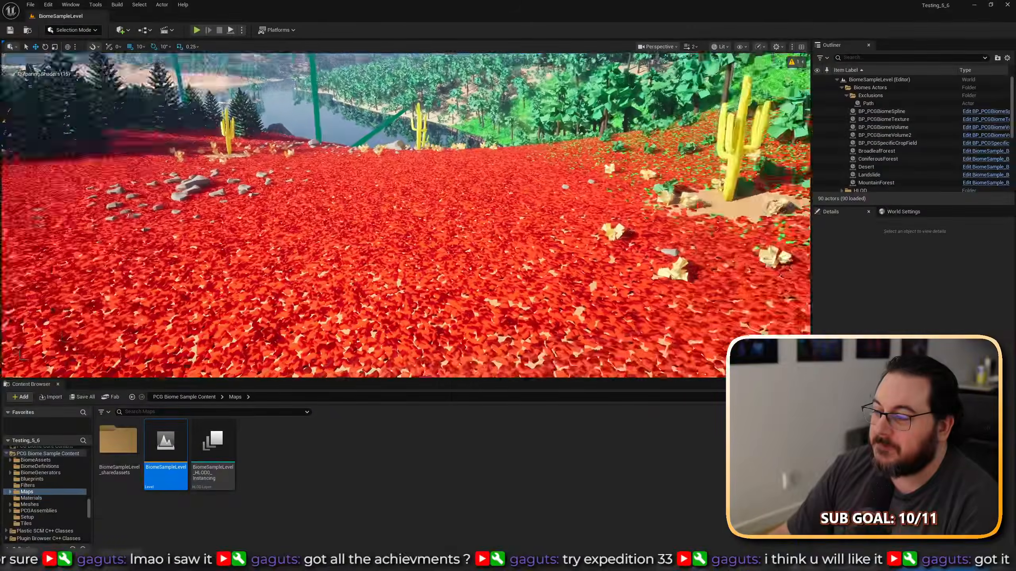
Examine the broadleaf forest and its green ground cover up close, including the transition to the red desert area.
right_drag(550, 258, 618, 232)
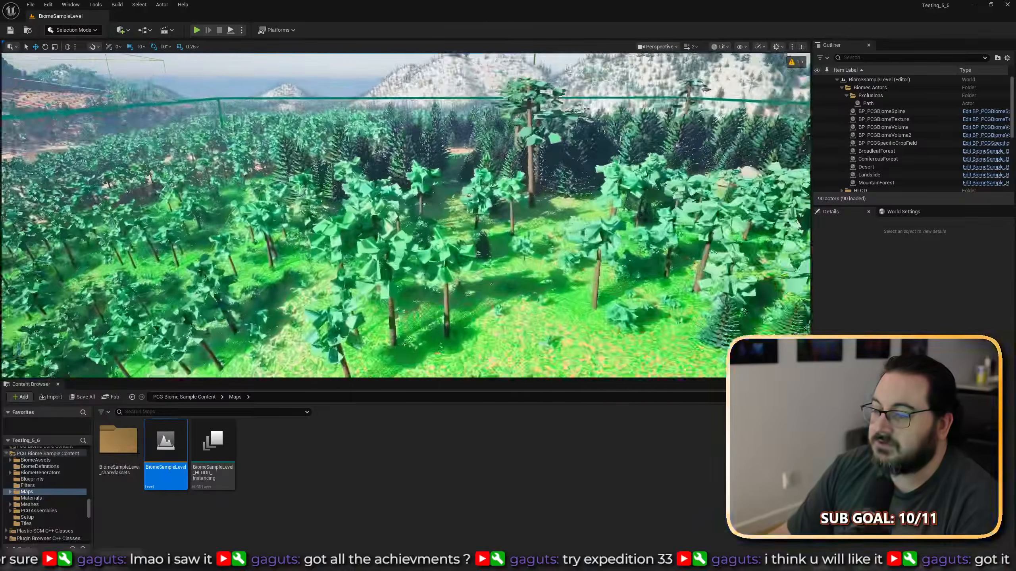
right_drag(406, 215, 442, 233)
key(w)
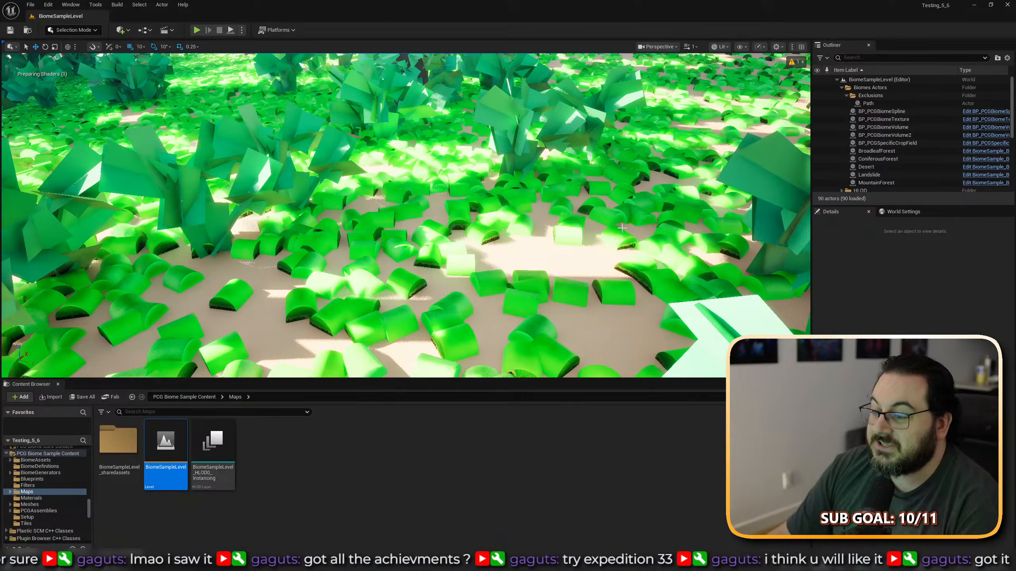
key(w)
right_drag(622, 228, 796, 204)
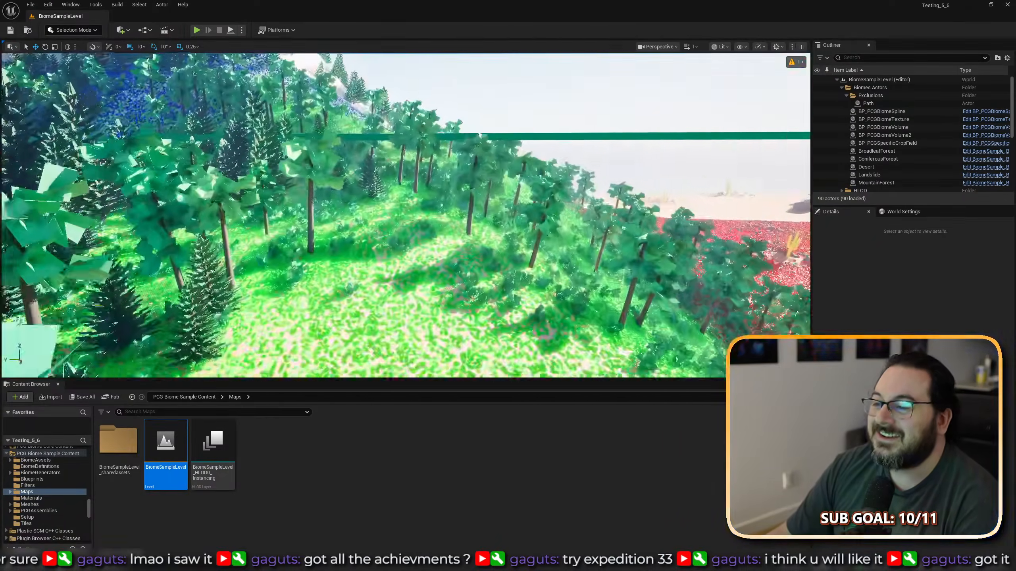
right_drag(406, 215, 568, 215)
scroll(406, 215, up, 2)
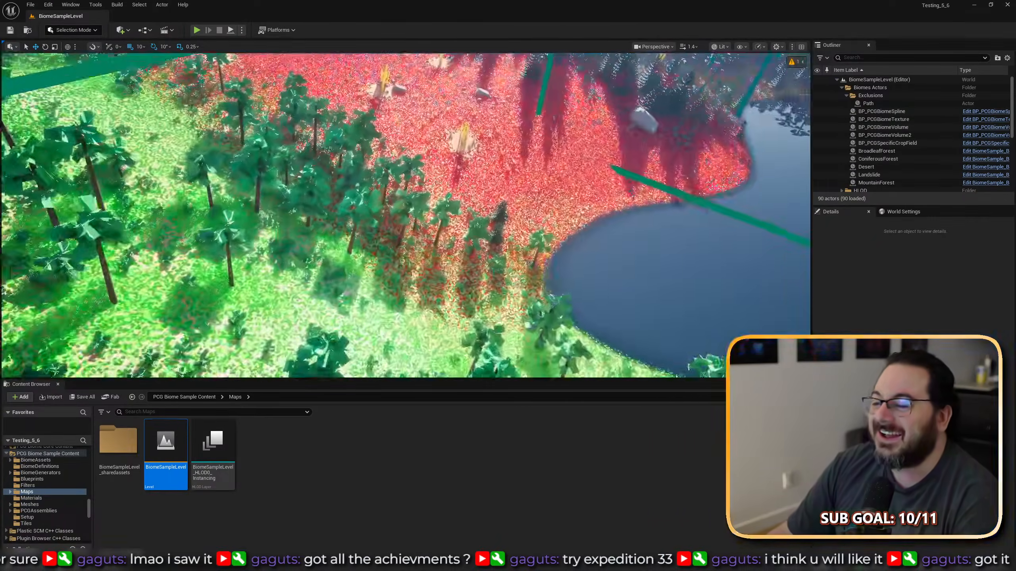
Examine how the purple and red ground cover blends beneath the mixed forest near the lake and across the desert hill.
right_drag(406, 215, 320, 260)
key(w)
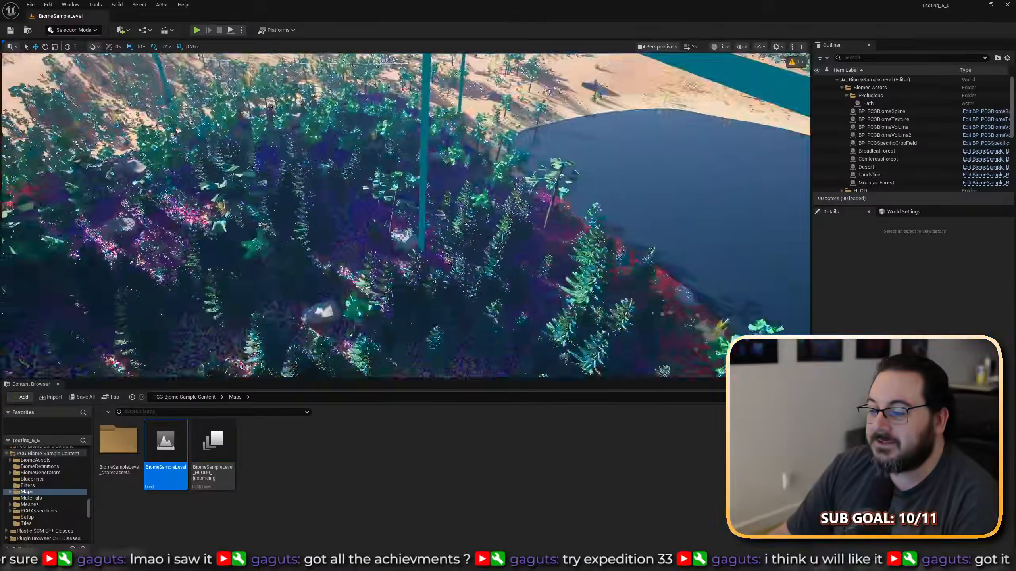
key(w)
right_drag(406, 215, 281, 144)
key(w)
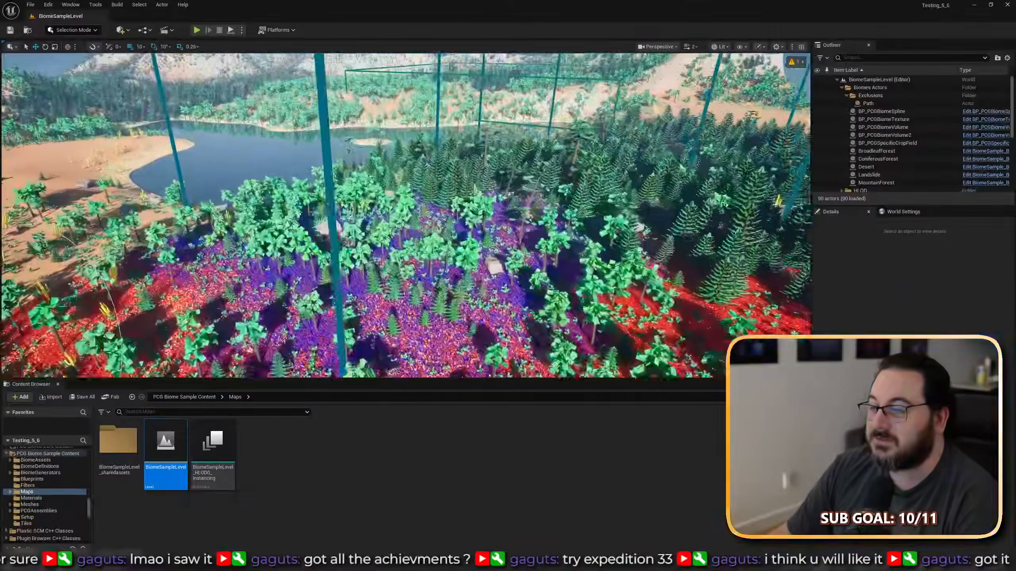
right_drag(406, 215, 168, 240)
key(w)
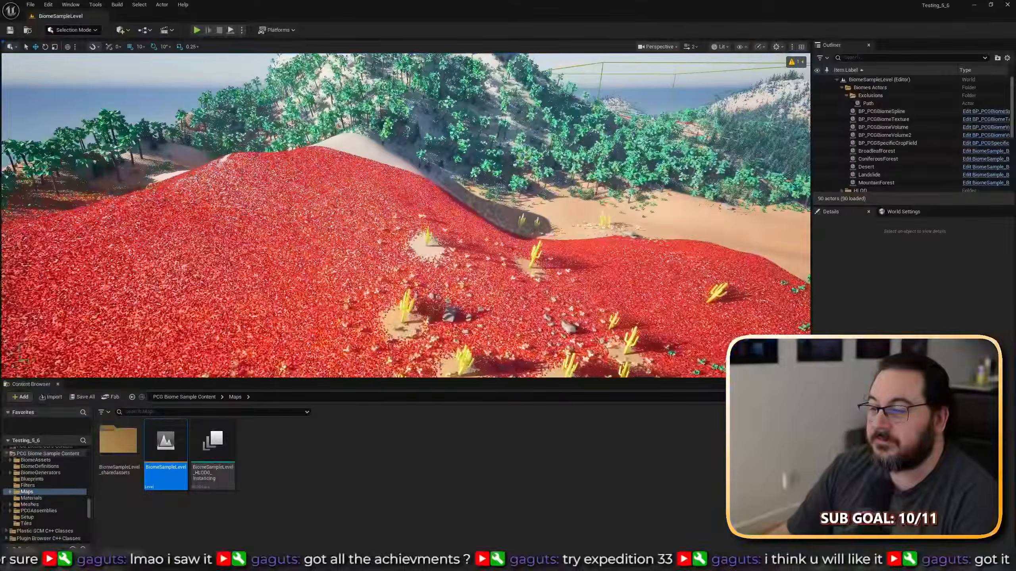
Select the runtime partition actor on the red hill, try hiding the object picked in the viewport, and undo the hiding.
click(405, 186)
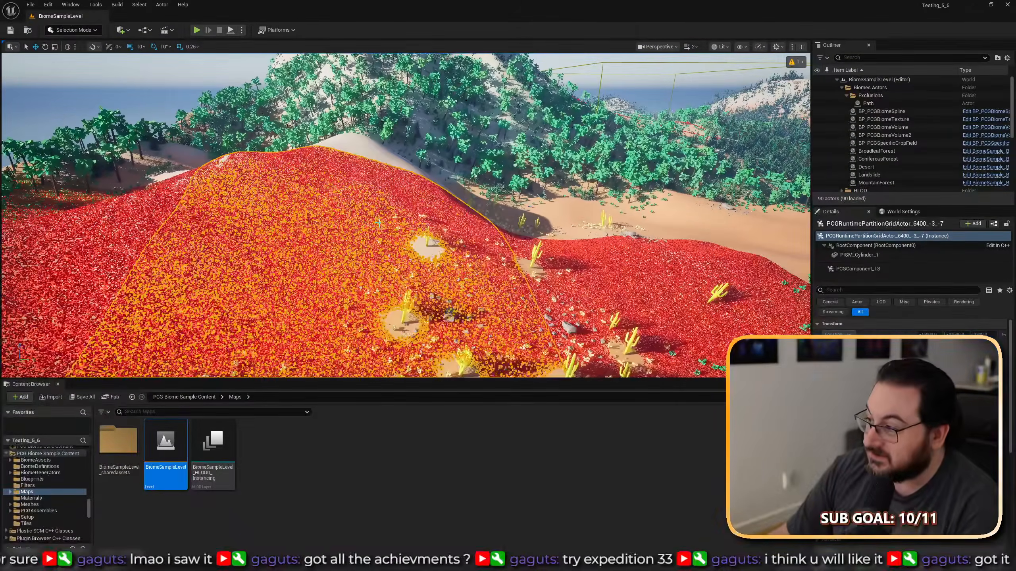
right_drag(379, 223, 288, 325)
key(e)
click(273, 168)
key(s)
mouse_move(376, 188)
right_down()
mouse_move(374, 200)
mouse_move(377, 80)
mouse_move(382, 207)
mouse_move(377, 189)
right_up()
key(h)
key(ctrl+z)
Pick another volume outline above the terrain, try hiding it and undo the hiding.
right_drag(371, 149, 348, 110)
click(369, 83)
right_drag(426, 135, 434, 228)
key(h)
key(ctrl+z)
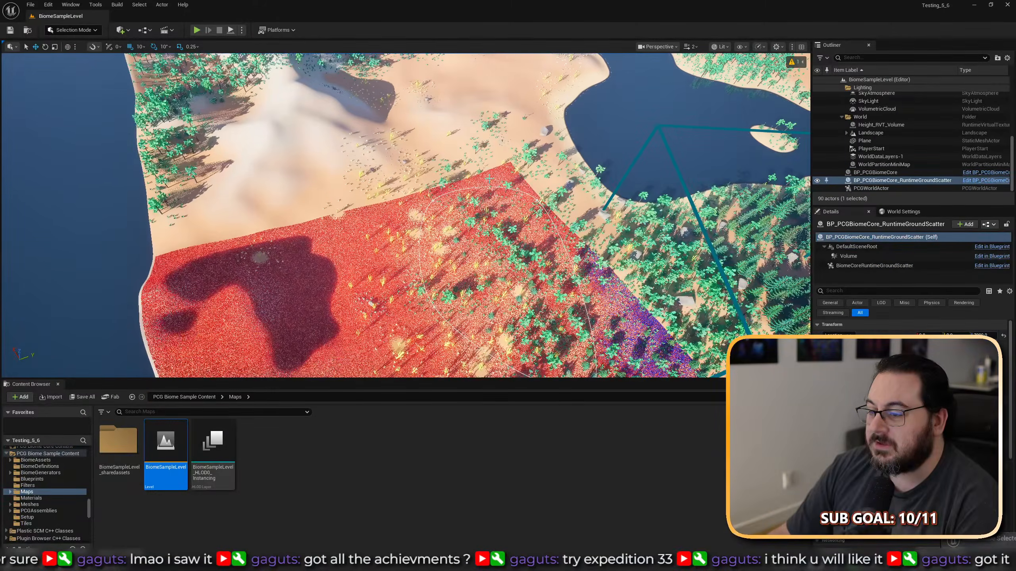
Find the BP_PCGBiomeCore_RuntimeGroundScatter actor among the overlapping volumes and select its BiomeCoreRuntimeGroundScatter component.
right_drag(460, 143, 434, 101)
click(395, 99)
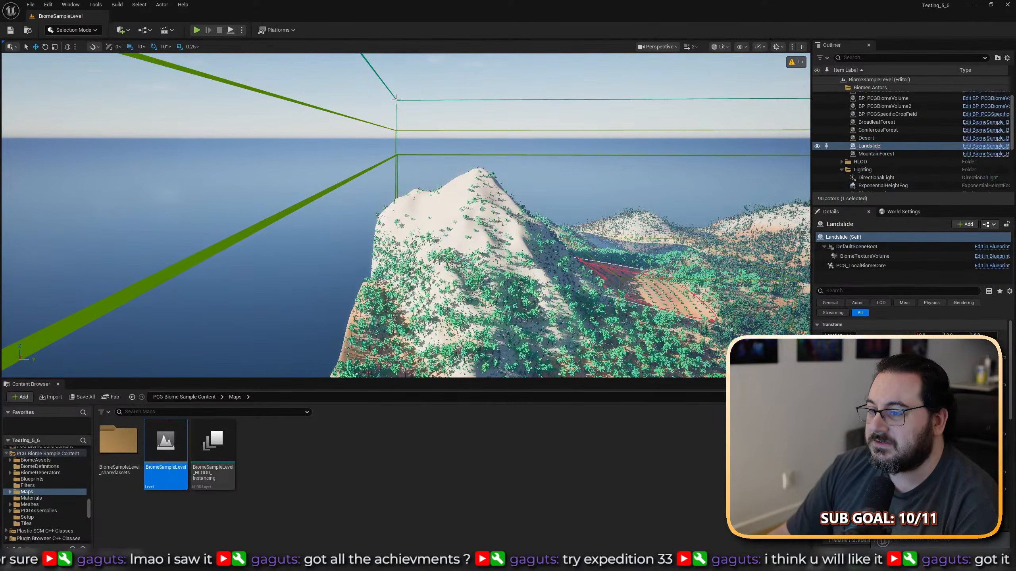
click(384, 120)
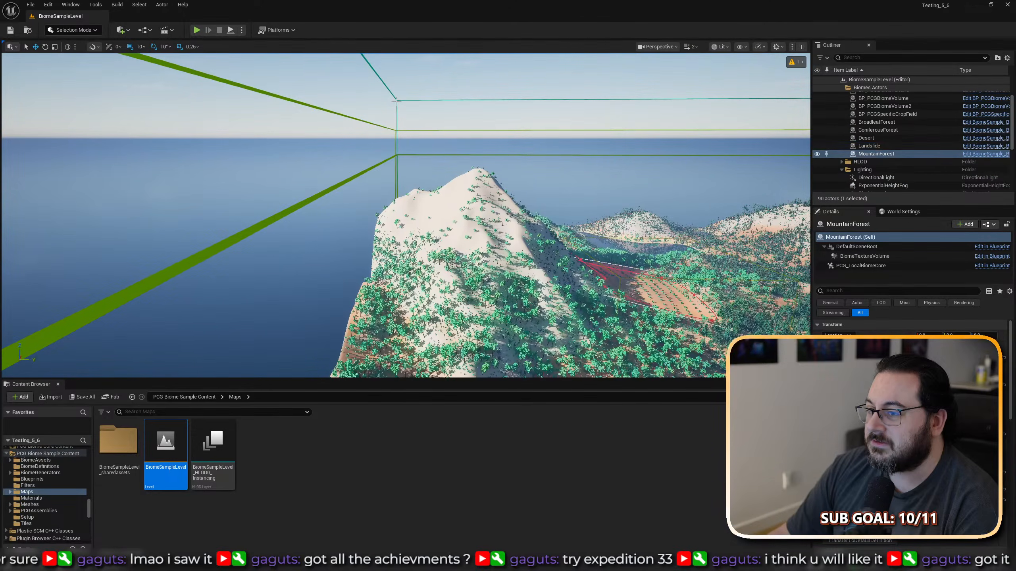
click(384, 120)
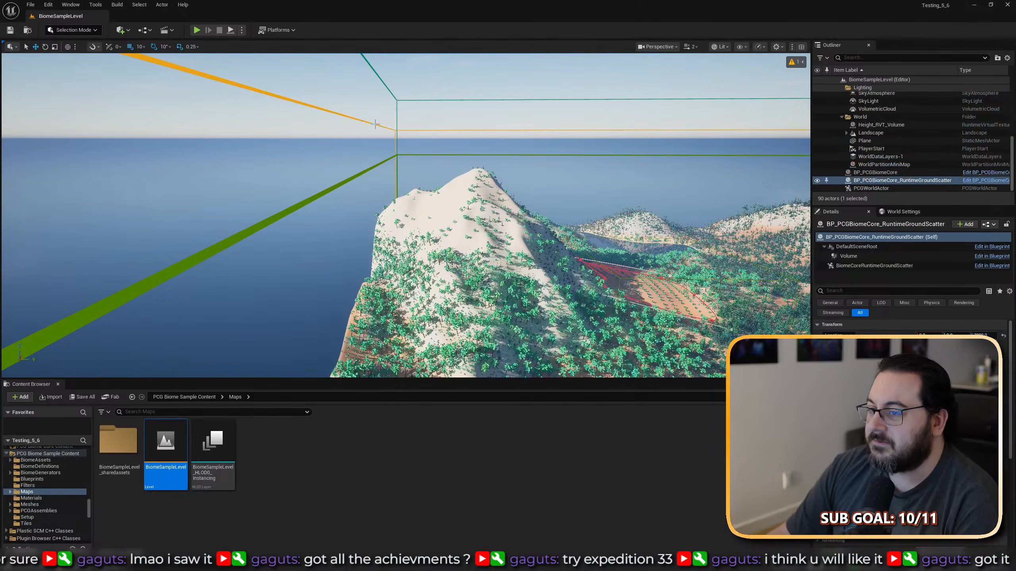
double_click(917, 180)
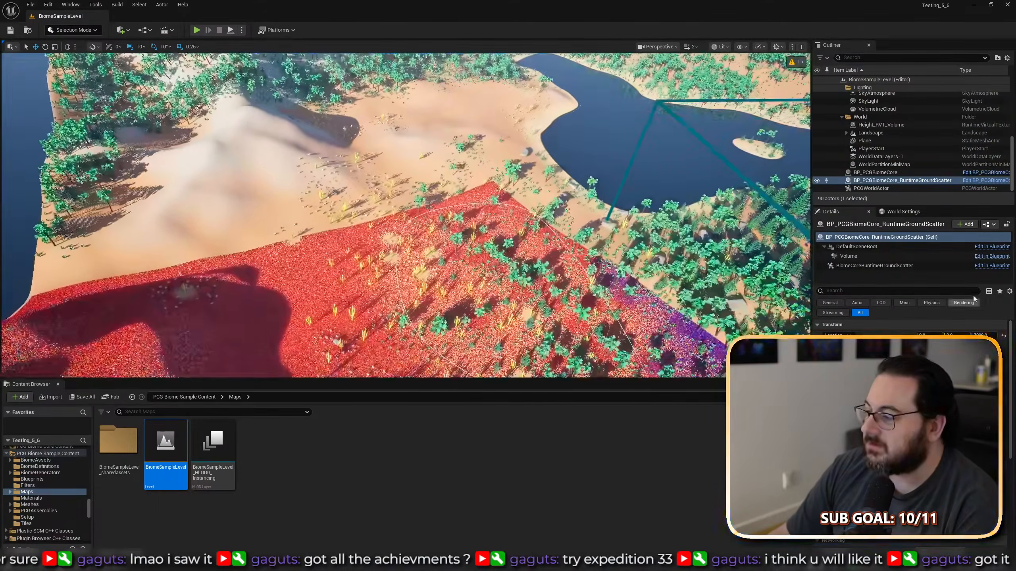
click(881, 266)
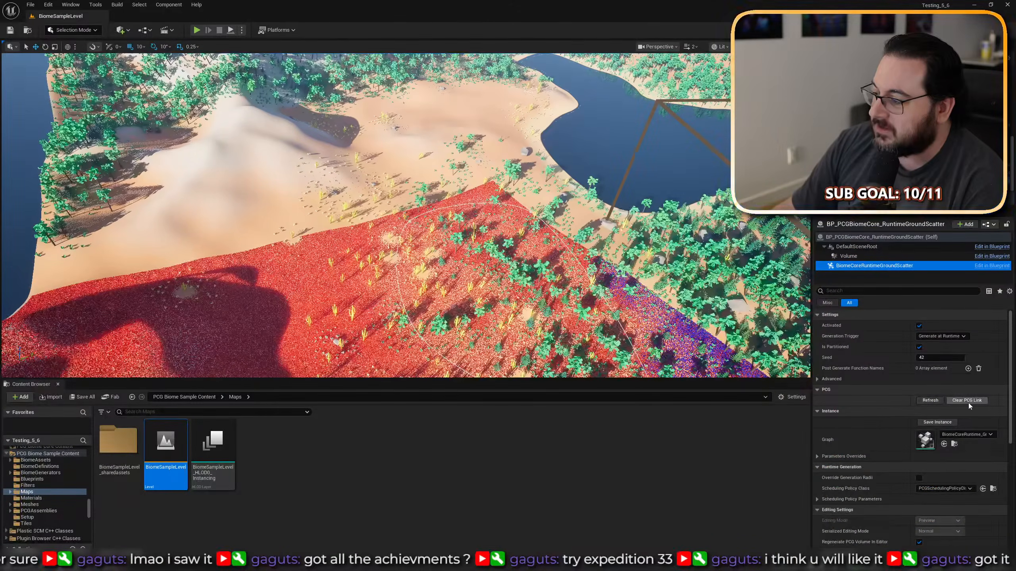
Refresh the BiomeCoreRuntimeGroundScatter component's PCG output twice, checking the red ground cover up close.
click(929, 401)
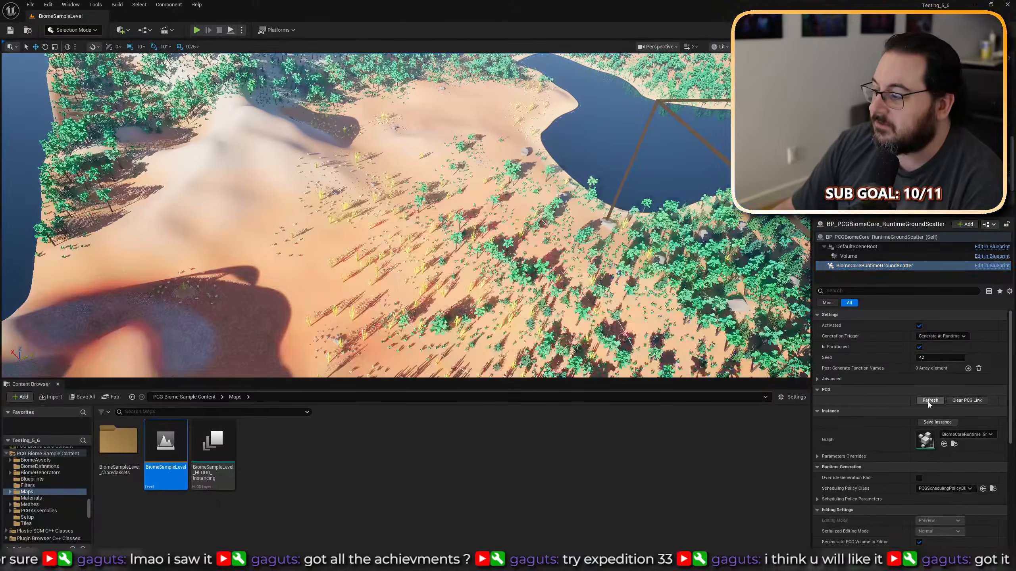
right_drag(508, 256, 354, 336)
key(w)
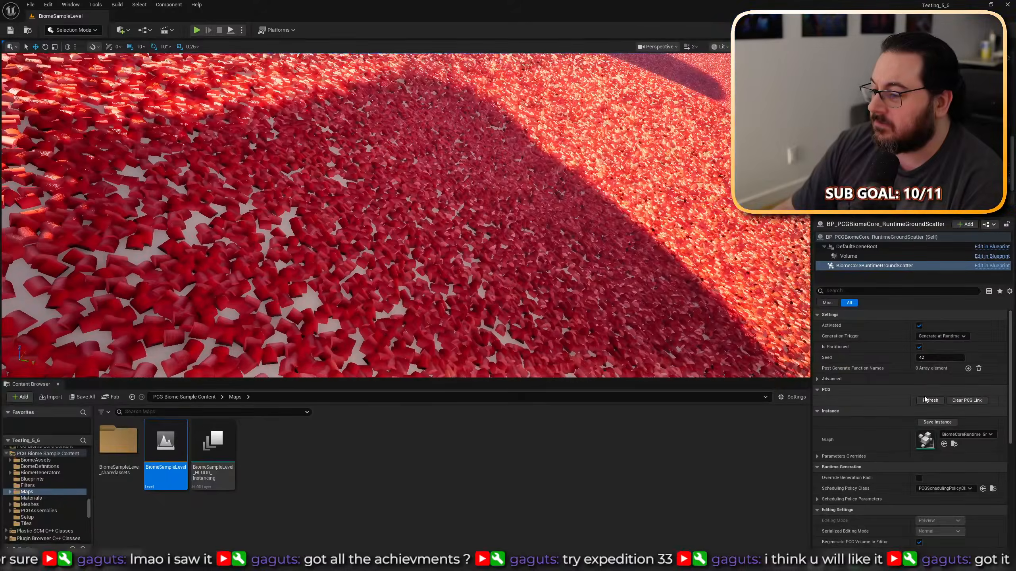
click(929, 401)
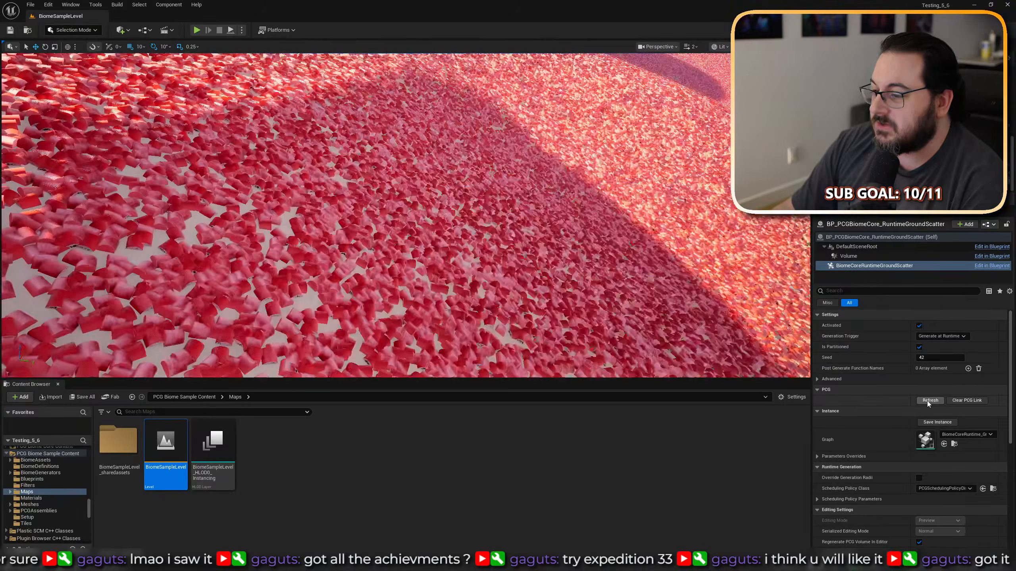
key(s)
right_drag(392, 255, 432, 200)
Open the PCG graph assigned to the BiomeCoreRuntimeGroundScatter component and look over its node groups.
double_click(925, 439)
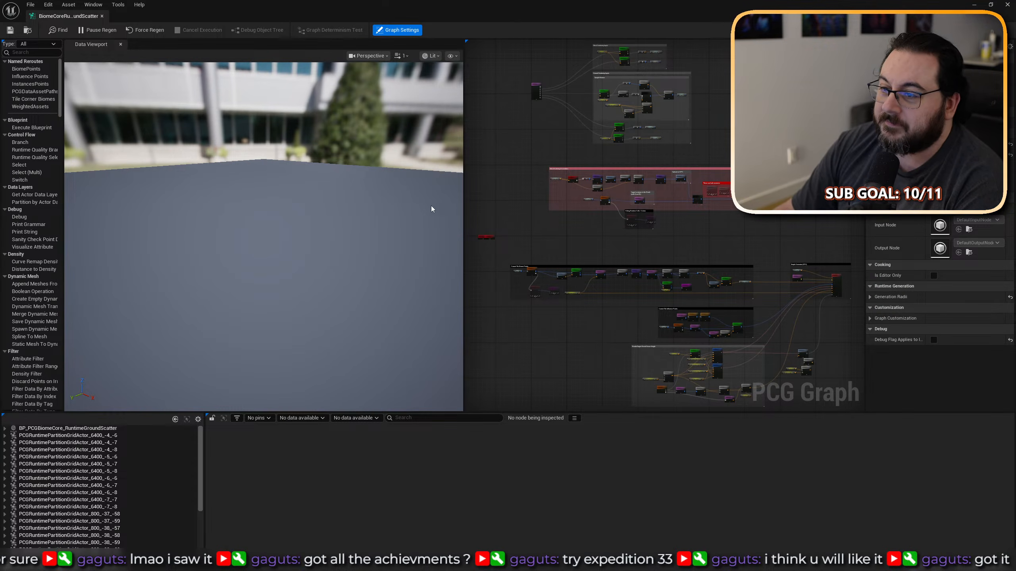
right_drag(430, 206, 417, 220)
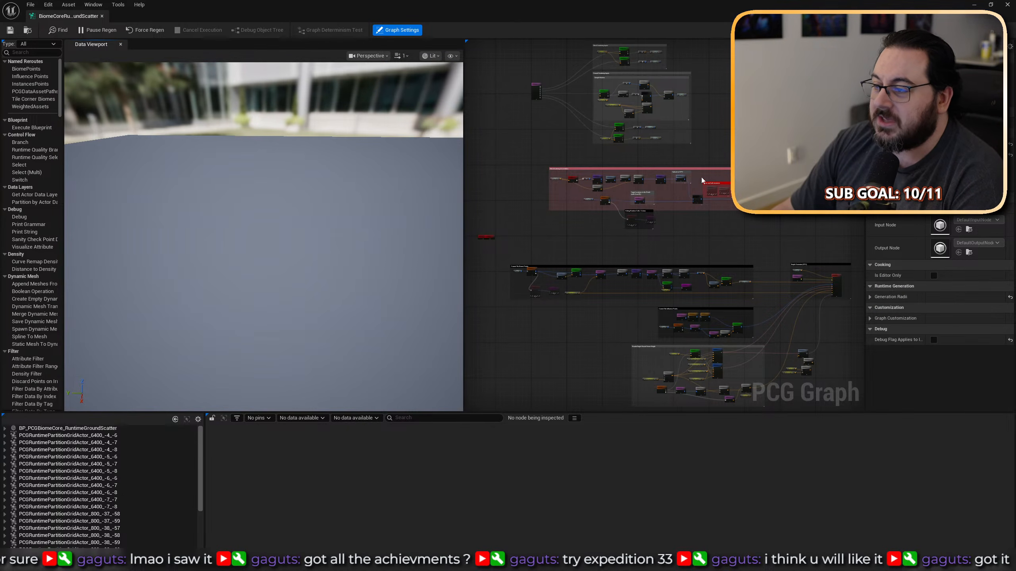
scroll(702, 180, up, 8)
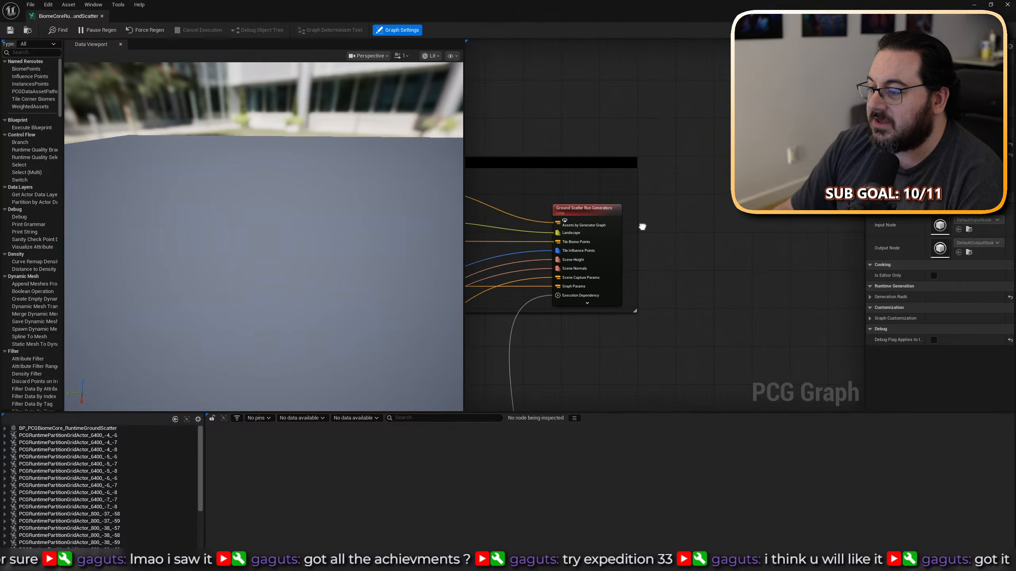
right_drag(642, 227, 806, 231)
scroll(771, 218, down, 4)
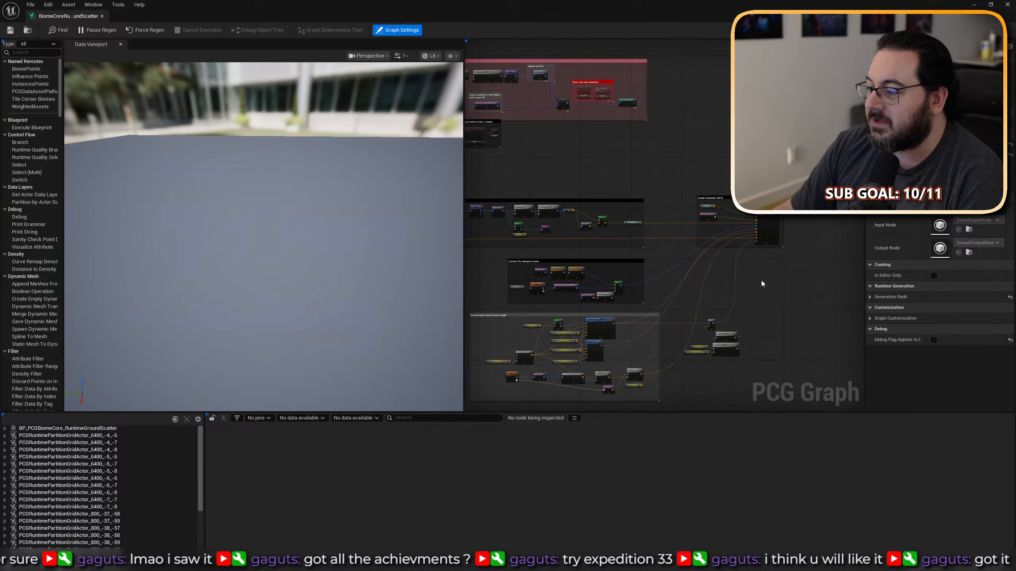
Inspect the Ground Scatter Run Generators loop node's data and end the inspection.
scroll(769, 246, up, 6)
drag(760, 100, 715, 157)
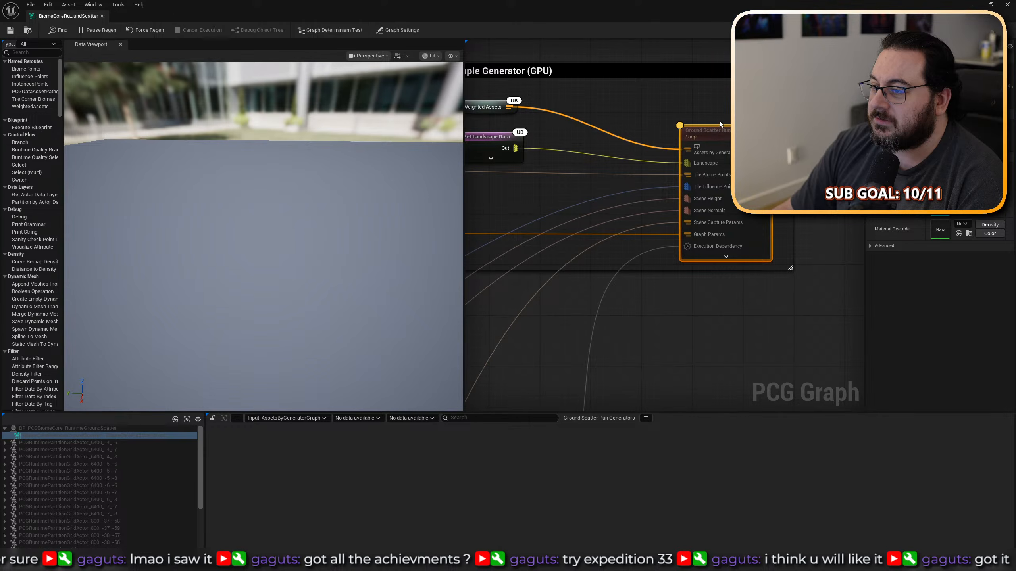
scroll(297, 208, down, 5)
right_drag(310, 204, 247, 212)
drag(708, 148, 707, 152)
key(a)
Trace the ground scatter graph back through its node groups to the Get Actor Data node that feeds it.
scroll(723, 218, down, 11)
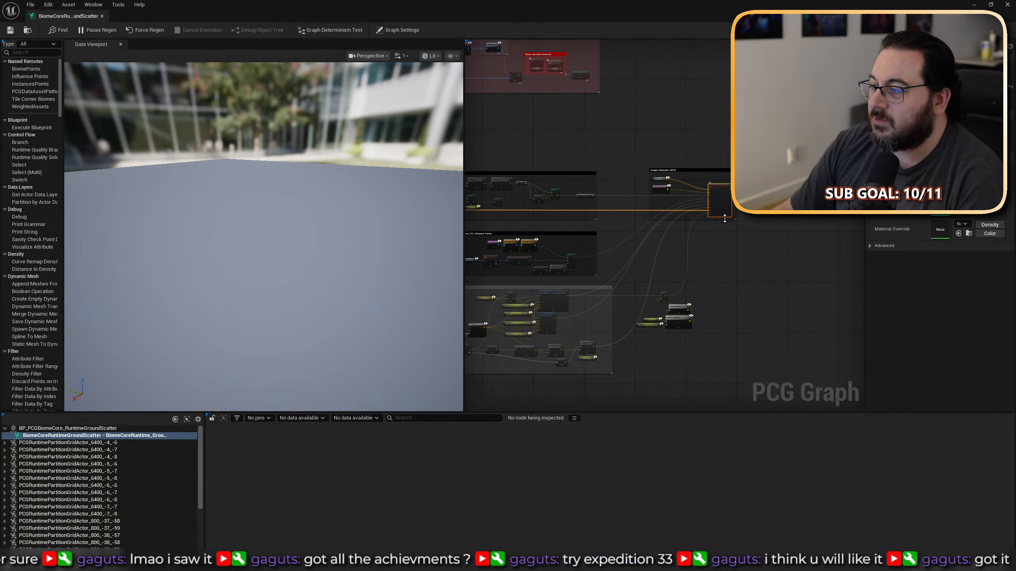
right_drag(569, 141, 677, 220)
scroll(626, 264, up, 4)
scroll(524, 288, up, 5)
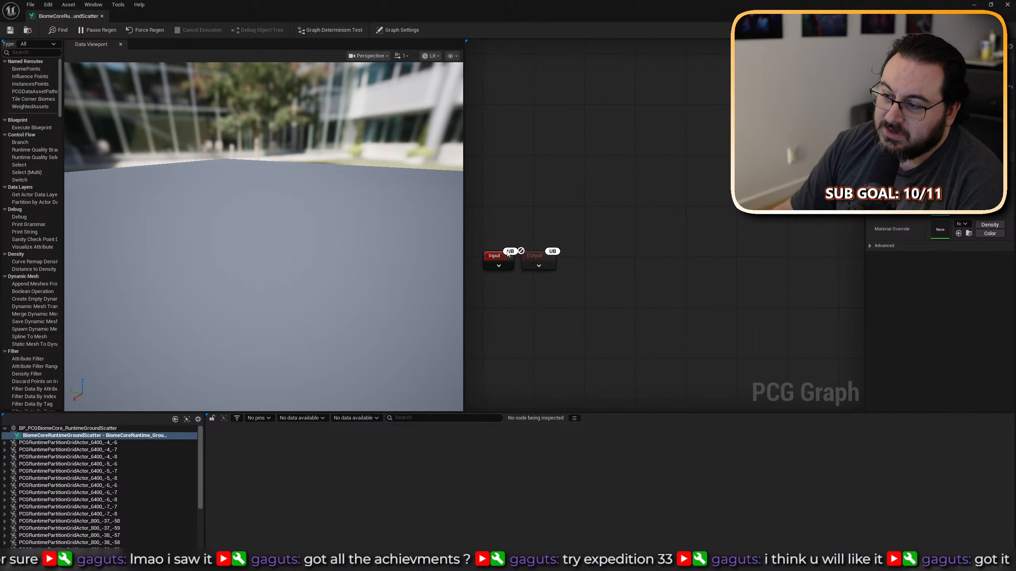
scroll(688, 181, down, 7)
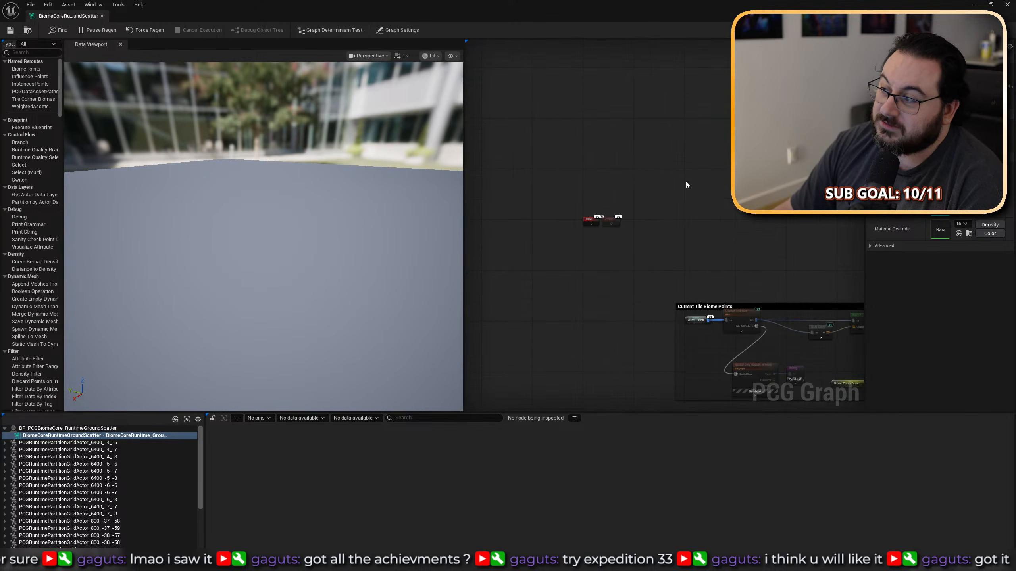
right_drag(636, 280, 596, 246)
scroll(596, 246, up, 7)
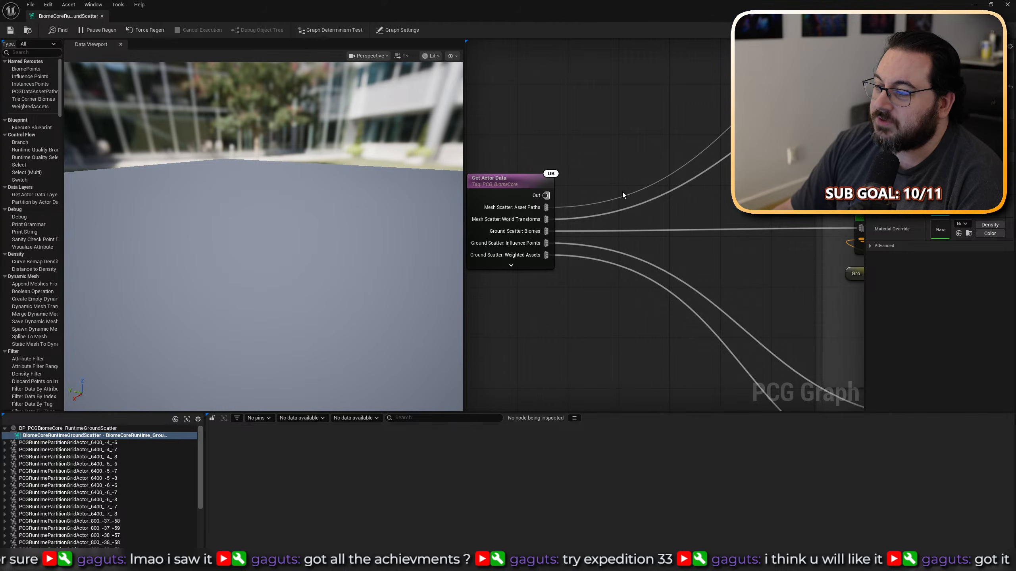
right_drag(591, 145, 653, 164)
Select the Get Actor Data node, expand its Expected Pins and review the entries against its output connections.
click(576, 208)
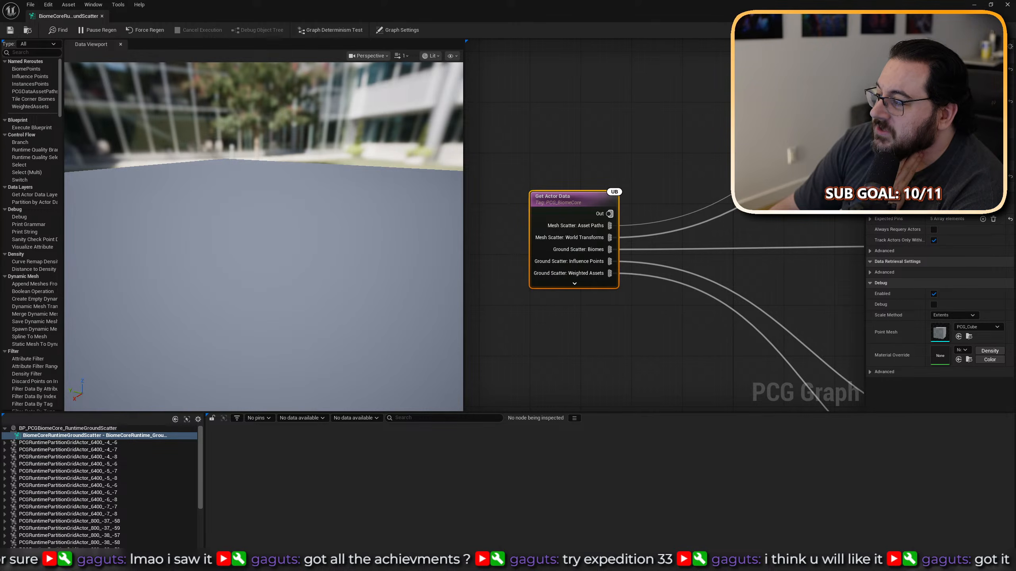
click(870, 219)
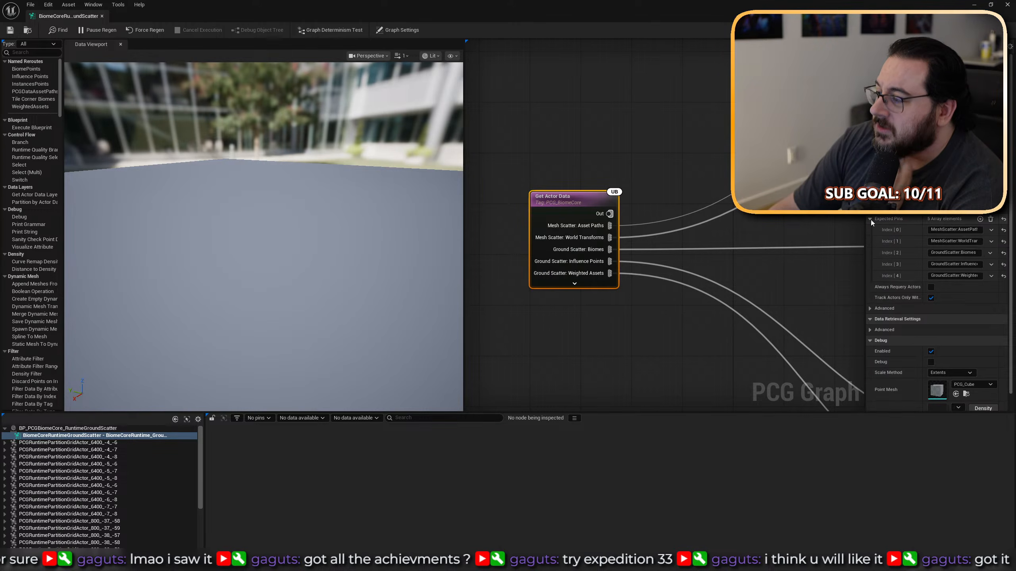
double_click(982, 232)
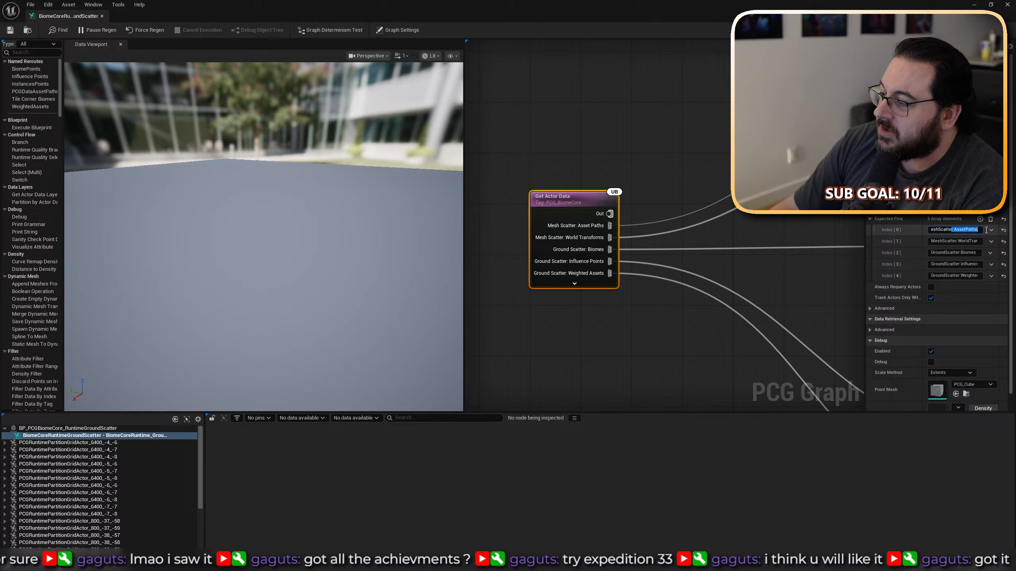
click(908, 249)
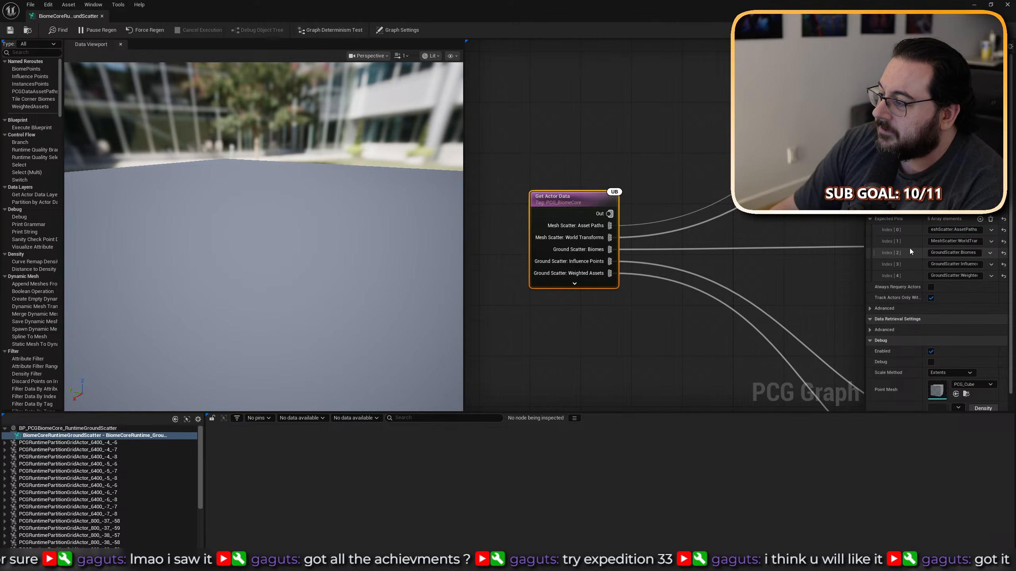
scroll(706, 186, down, 5)
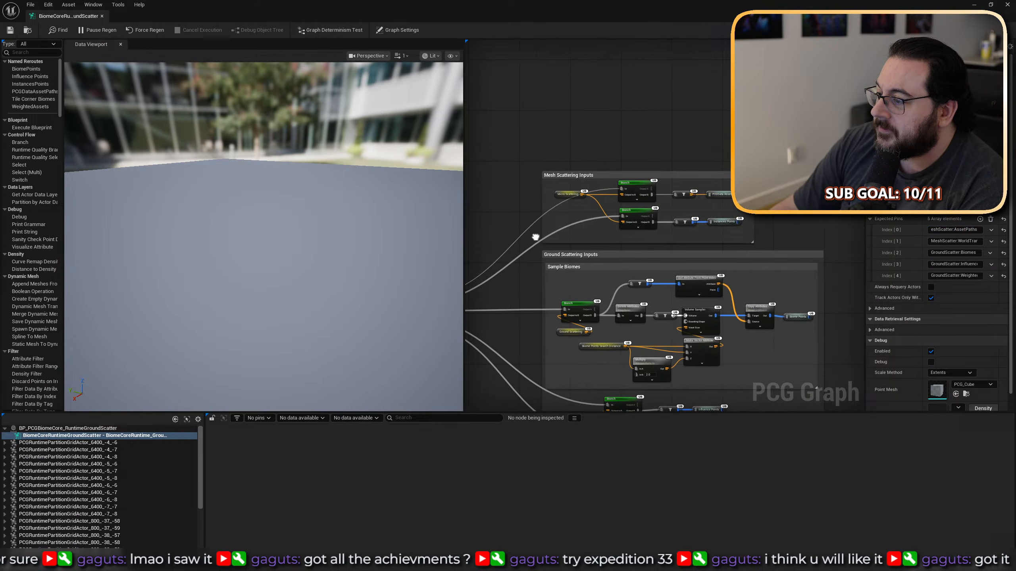
scroll(681, 224, up, 2)
scroll(602, 257, up, 3)
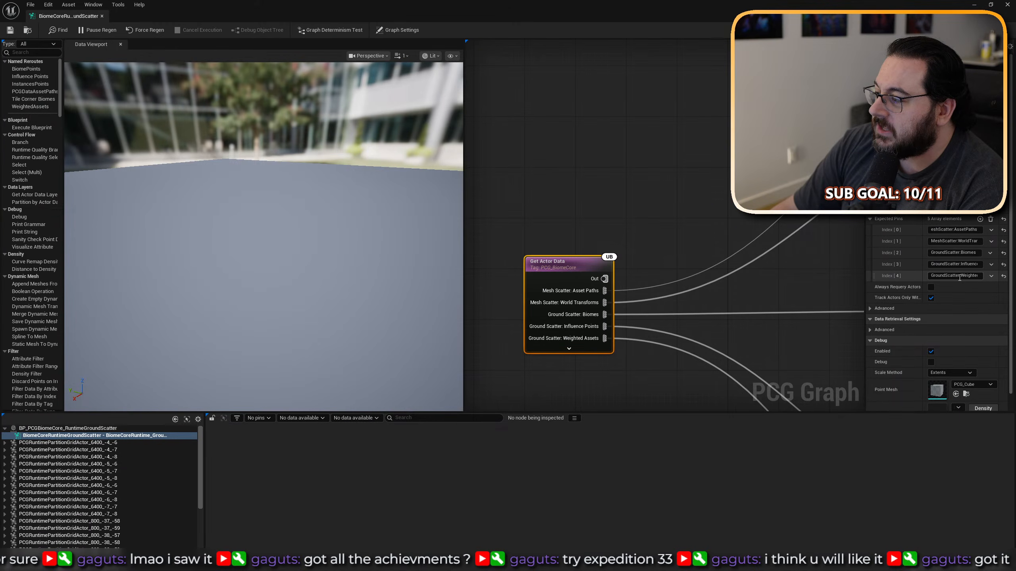
Follow the Get Actor Data outputs through the Ground Scattering Inputs group, including Sample Biomes and the influence points branches.
right_drag(844, 176, 670, 89)
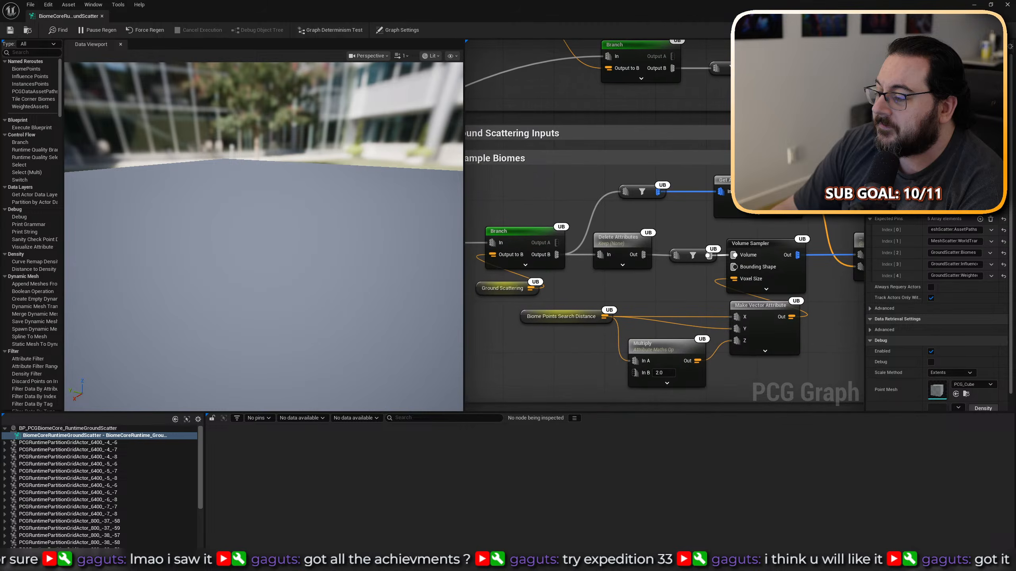
scroll(753, 114, down, 2)
right_drag(753, 114, 707, 65)
scroll(660, 135, up, 1)
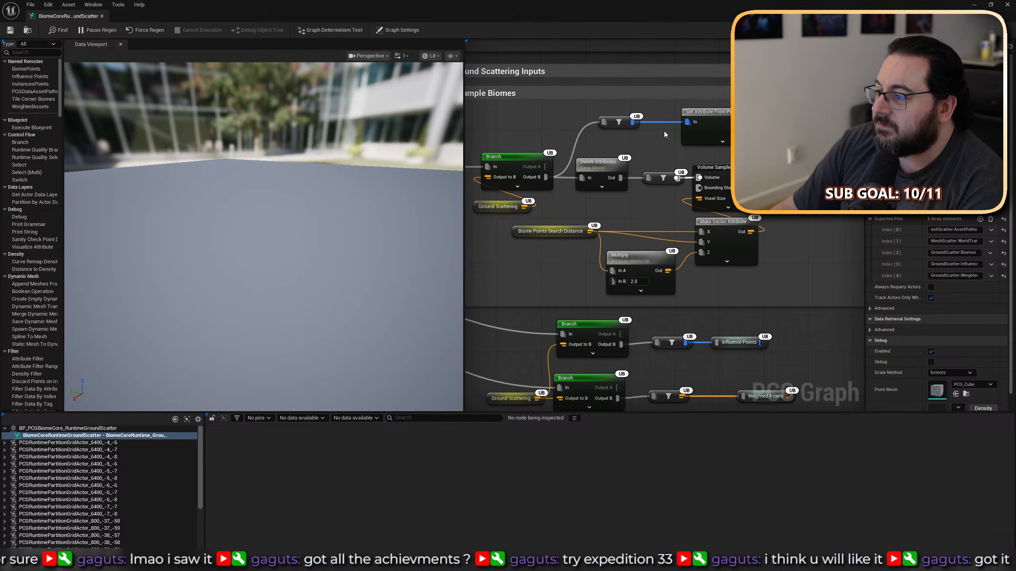
right_drag(674, 148, 686, 23)
right_drag(718, 68, 581, 100)
scroll(581, 100, down, 4)
right_drag(639, 229, 762, 115)
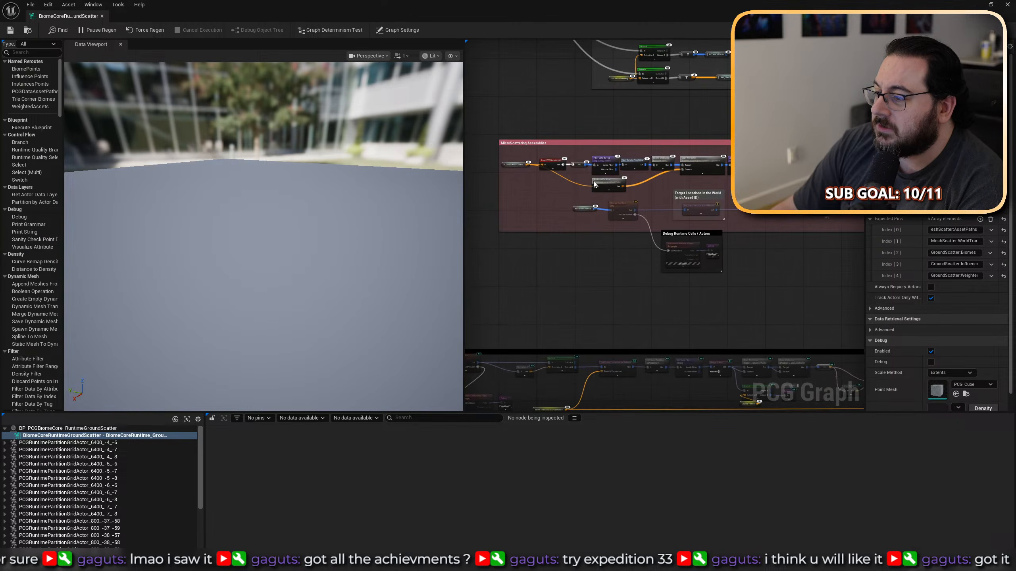
Trace the MicroScattering Assemblies group from PCGData Asset Paths through Load PCG Data Asset and Custom HLSL to the Static Mesh Spawner.
scroll(594, 184, up, 3)
right_drag(602, 215, 610, 207)
scroll(527, 202, up, 1)
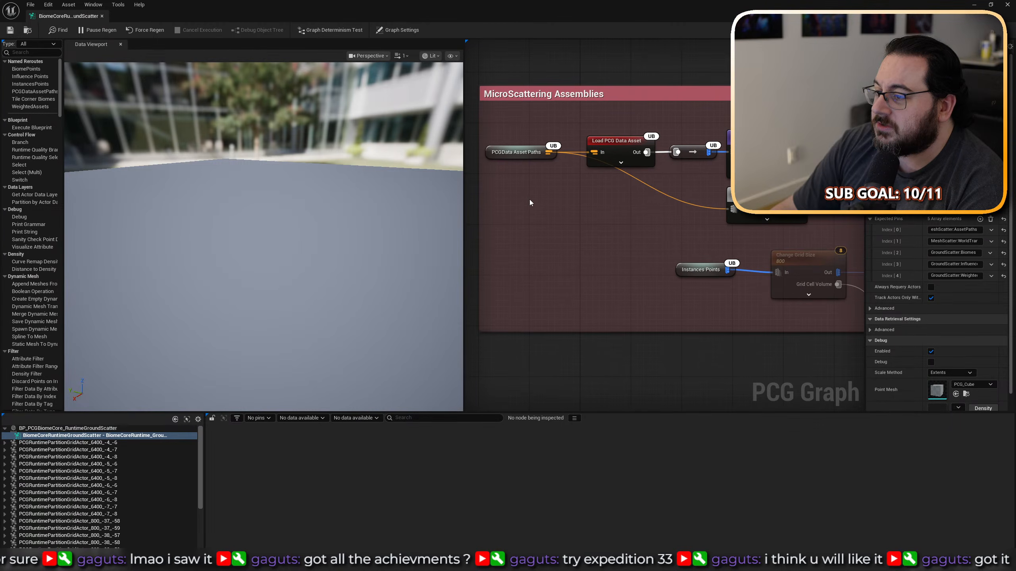
click(525, 152)
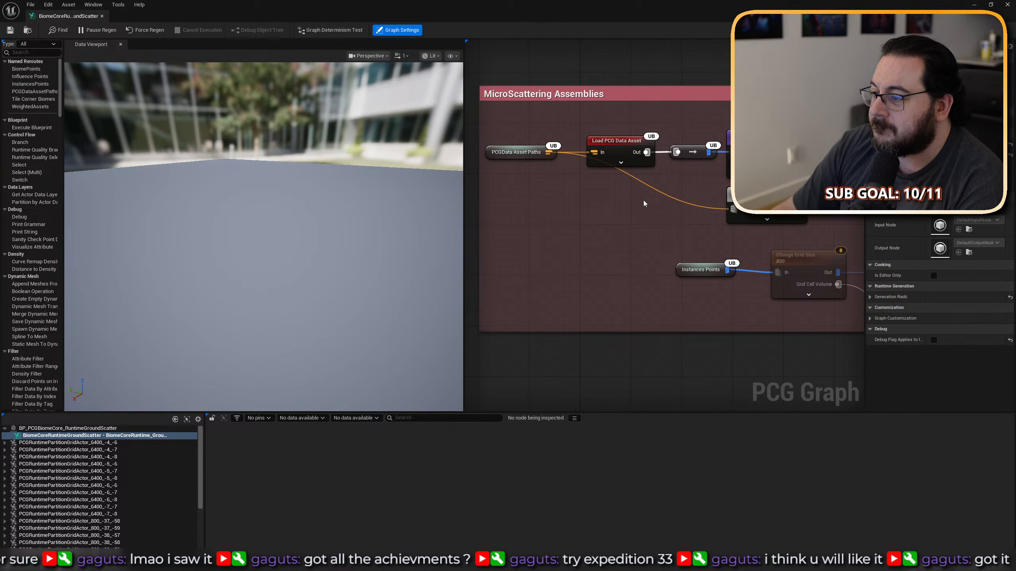
click(623, 150)
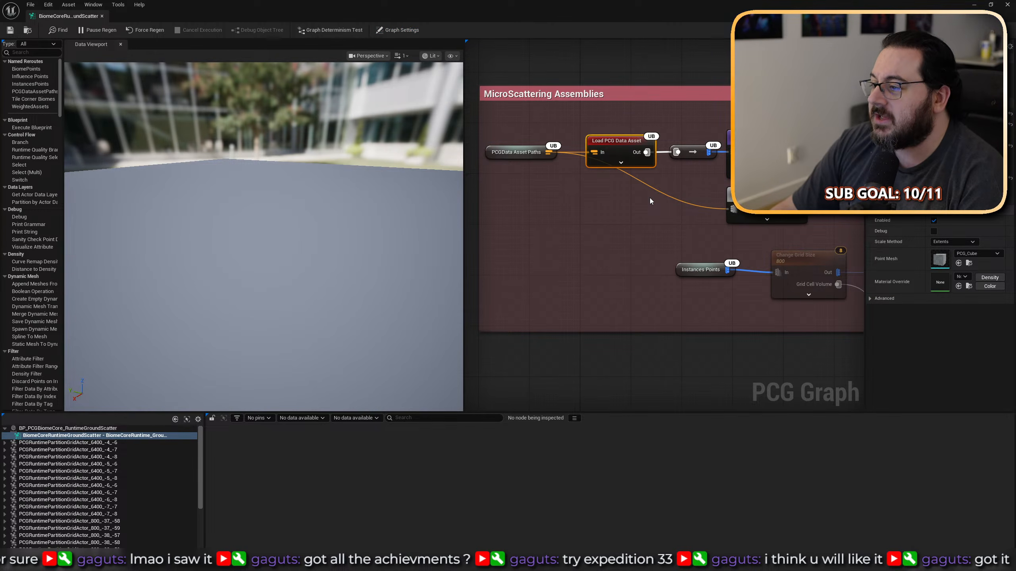
key(a)
key(a)
right_drag(652, 198, 520, 201)
click(639, 154)
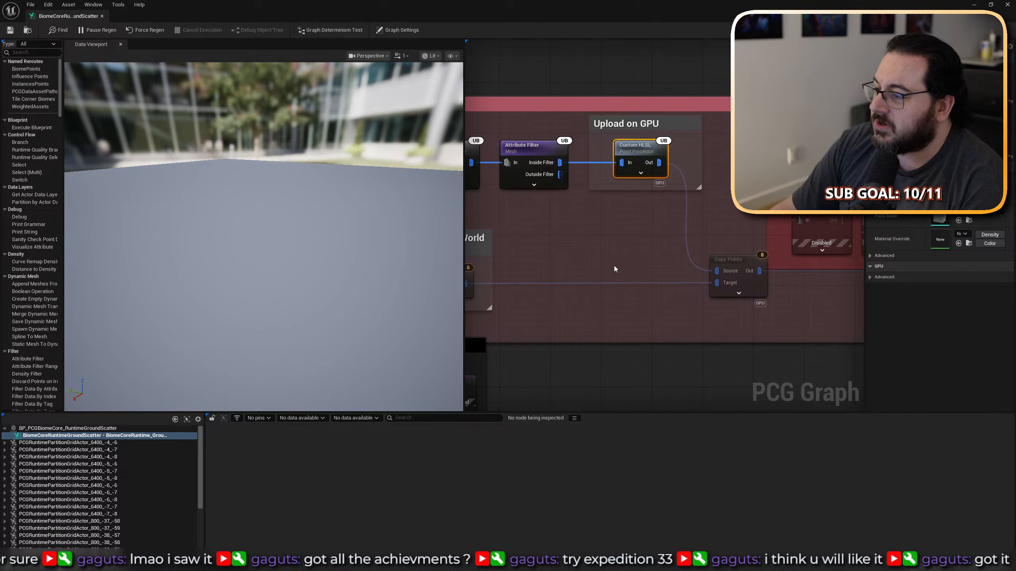
mouse_move(615, 269)
right_down()
mouse_move(573, 263)
mouse_move(606, 266)
right_up()
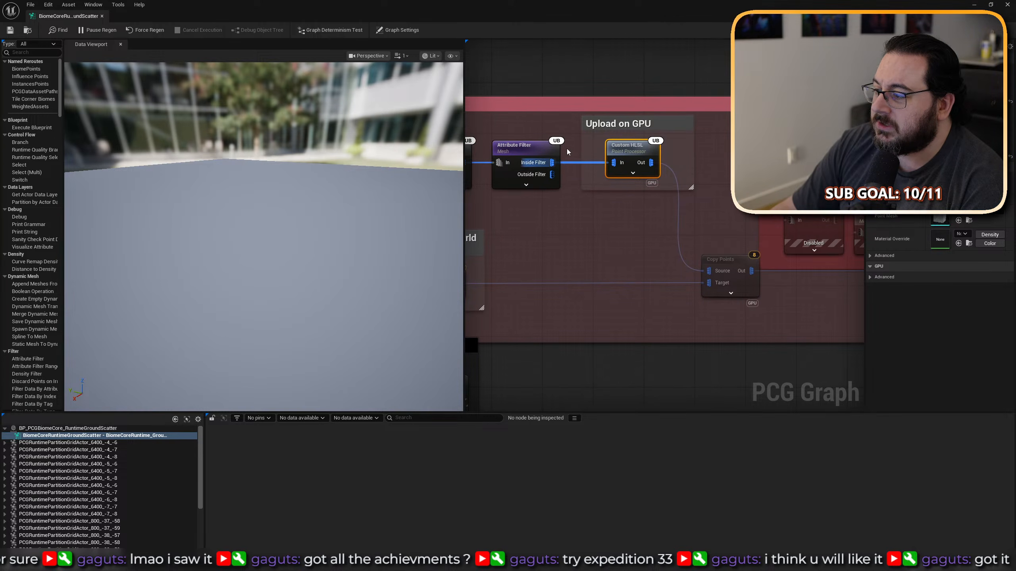
right_drag(678, 228, 563, 207)
right_drag(716, 291, 503, 263)
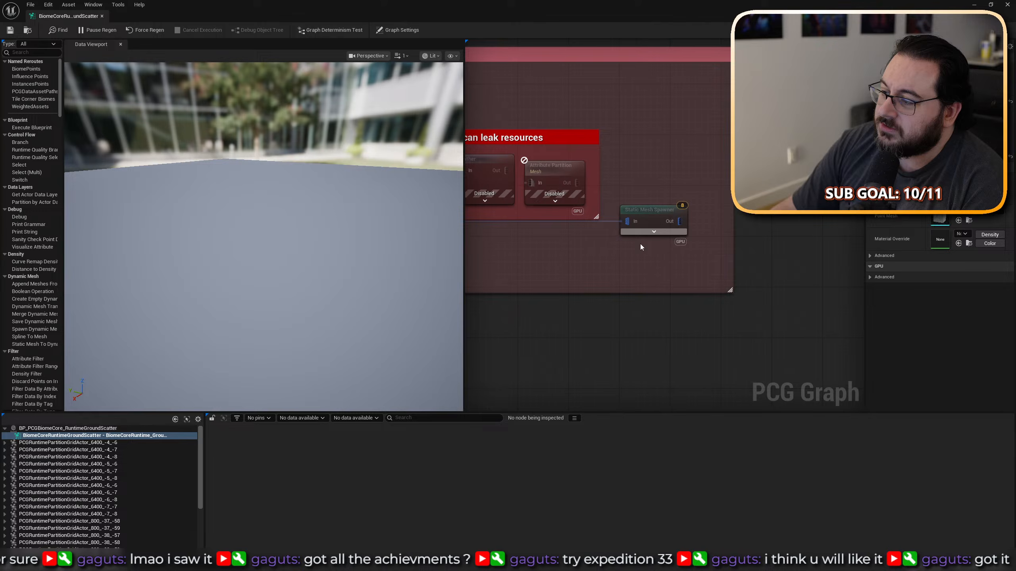
click(640, 281)
Examine the Current Tile Biome Points, Current Tile Influence Points and RenderTarget-Based Scene Height node groups.
scroll(607, 306, down, 8)
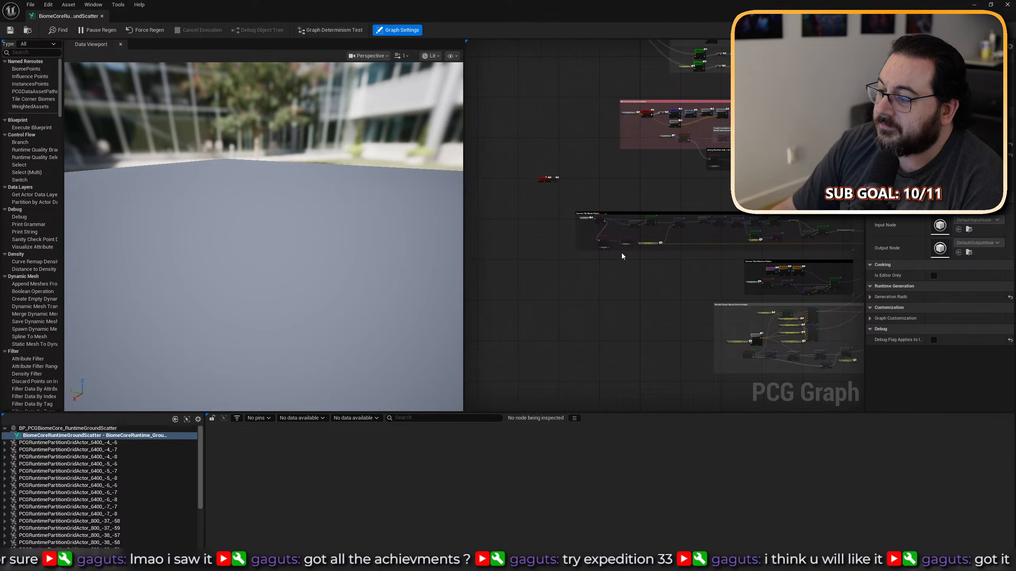
scroll(622, 256, up, 5)
right_drag(694, 254, 500, 255)
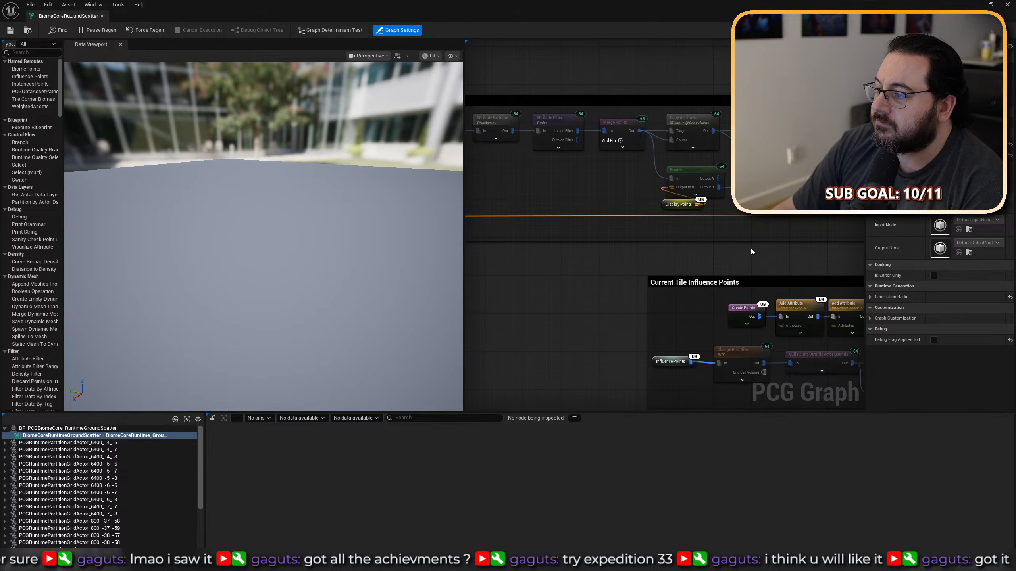
right_drag(751, 251, 1015, 281)
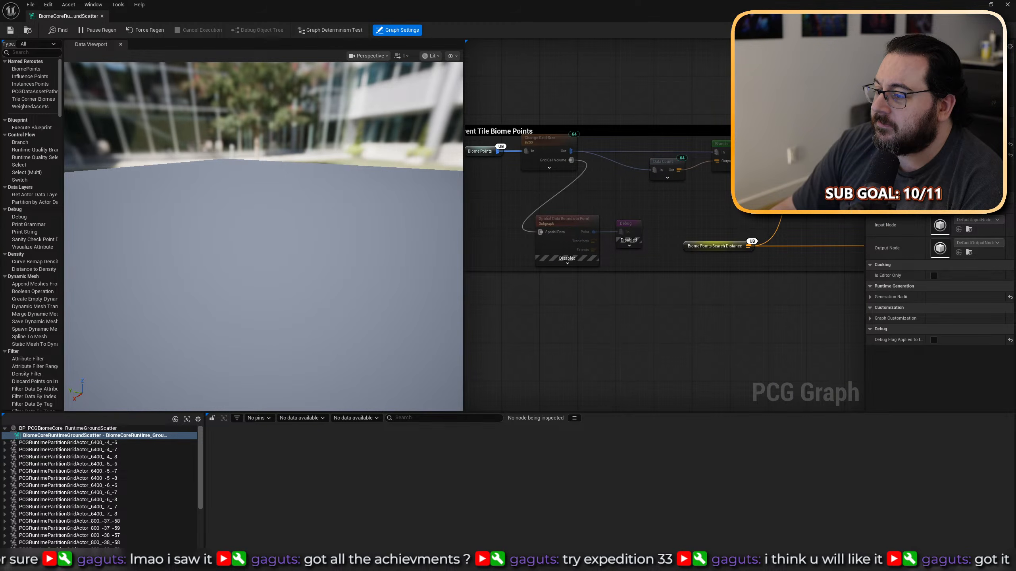
right_drag(723, 226, 154, 144)
right_drag(310, 228, 506, 136)
right_drag(600, 246, 614, 82)
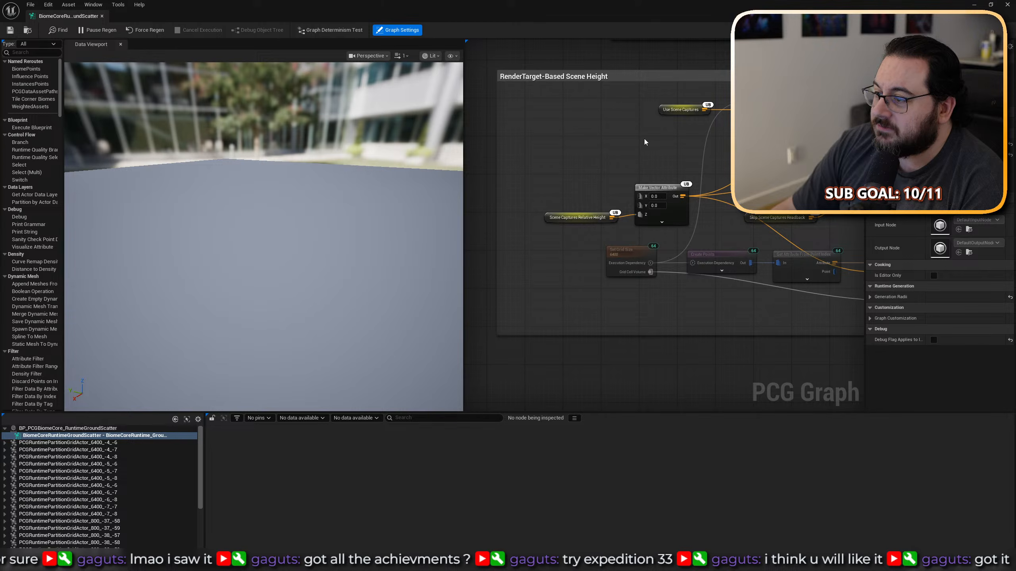
right_drag(644, 138, 609, 130)
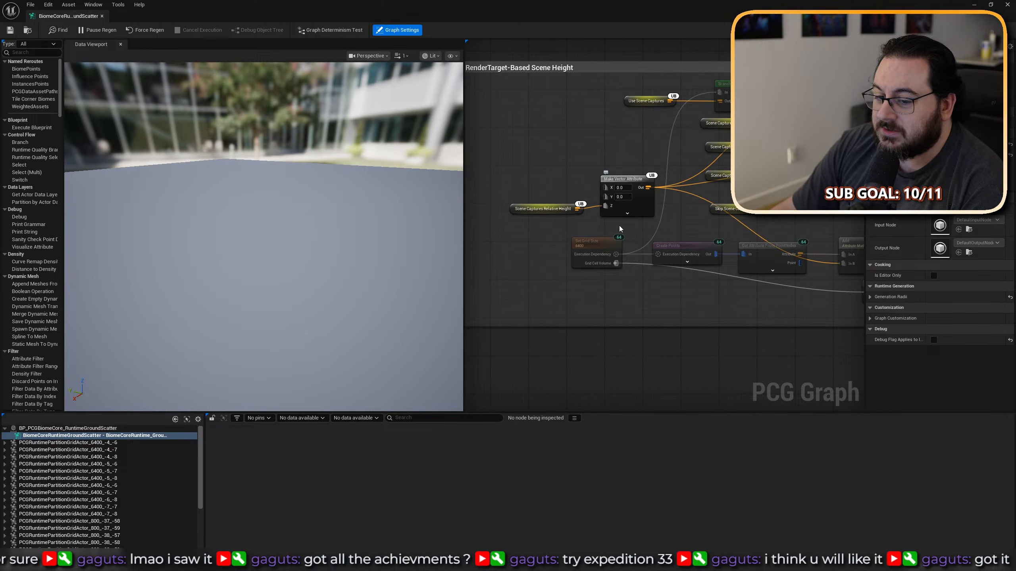
Follow the connections into the Simple Generator (GPU) group and open the Ground Scatter Run Generators loop's graph.
right_drag(622, 195, 357, 163)
scroll(622, 255, down, 3)
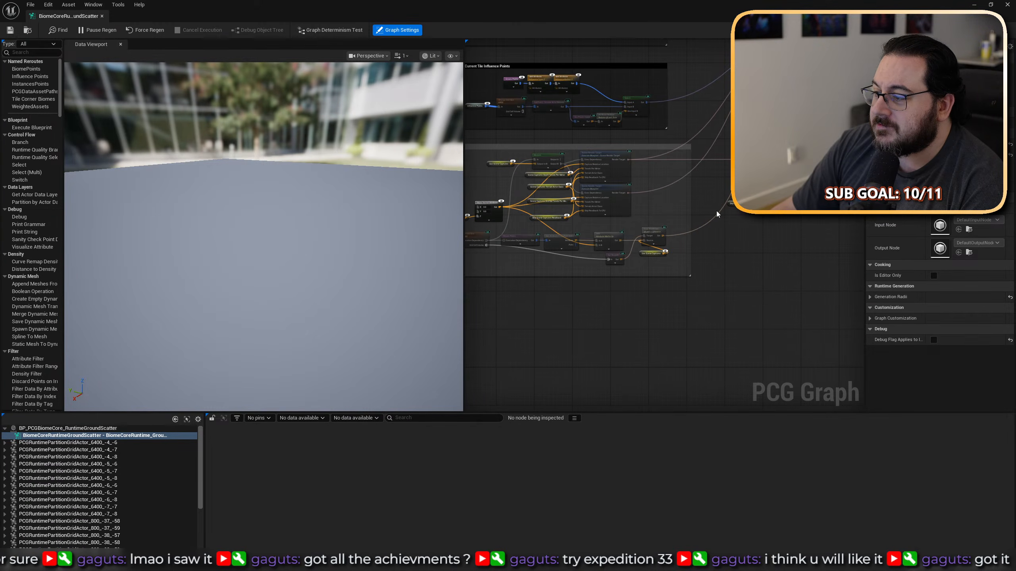
right_drag(716, 211, 557, 238)
scroll(575, 209, up, 3)
right_drag(542, 113, 551, 369)
right_drag(706, 142, 604, 168)
scroll(605, 156, up, 1)
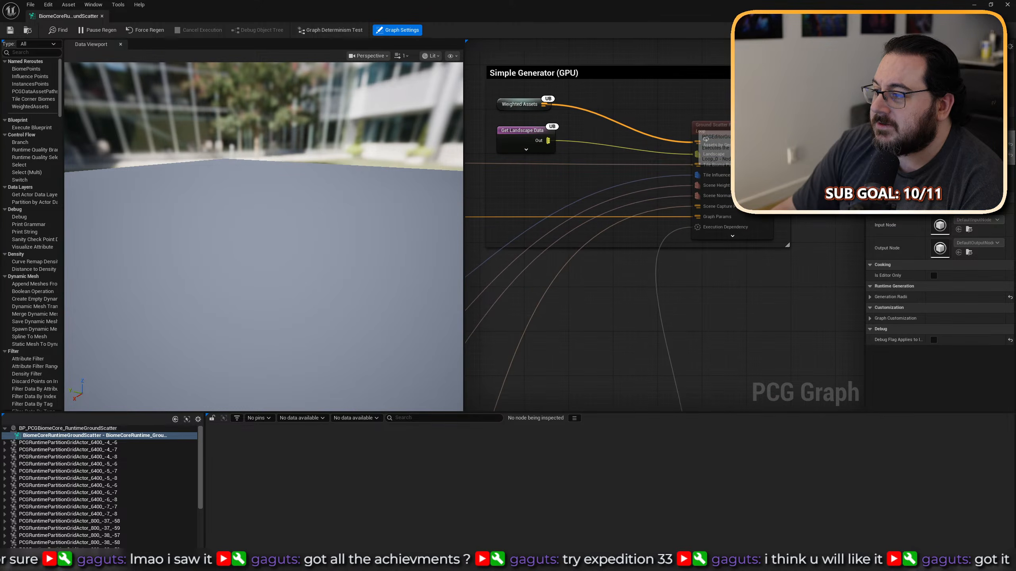
click(727, 137)
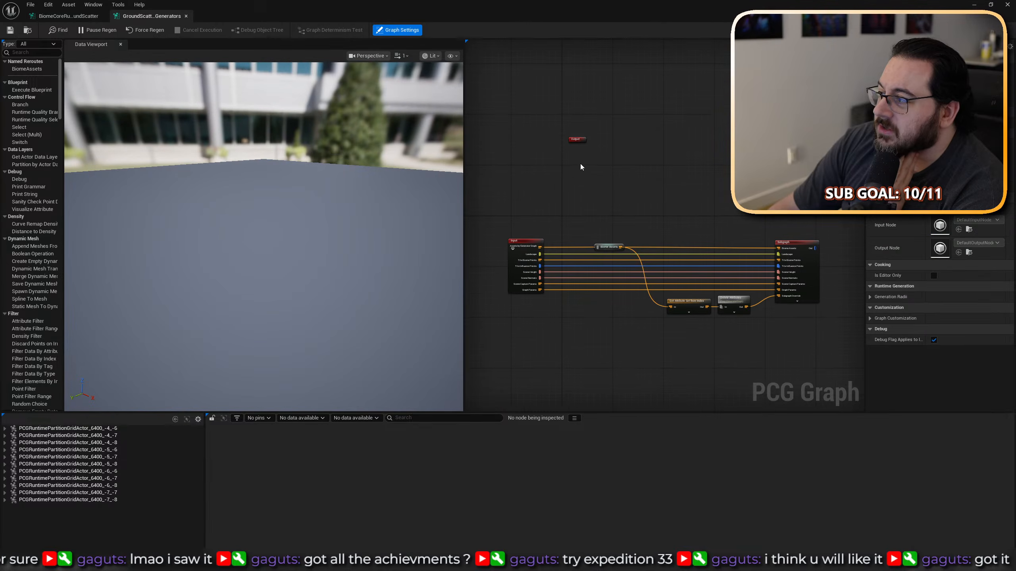
Trace the loop graph from Biome Assets to the Subgraph node and open the graph assigned to that node.
scroll(559, 308, up, 4)
right_drag(559, 308, 473, 305)
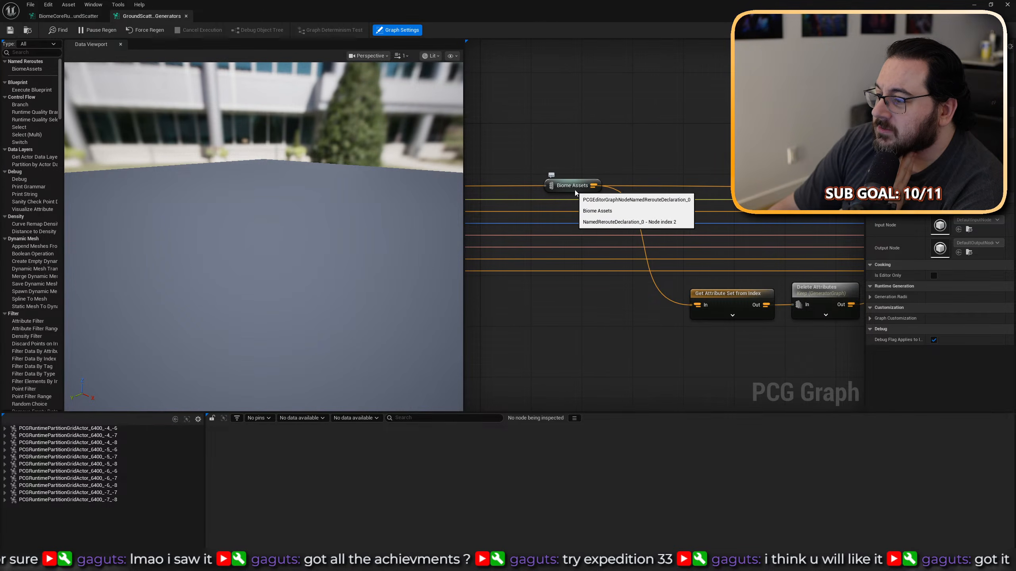
right_drag(584, 192, 437, 205)
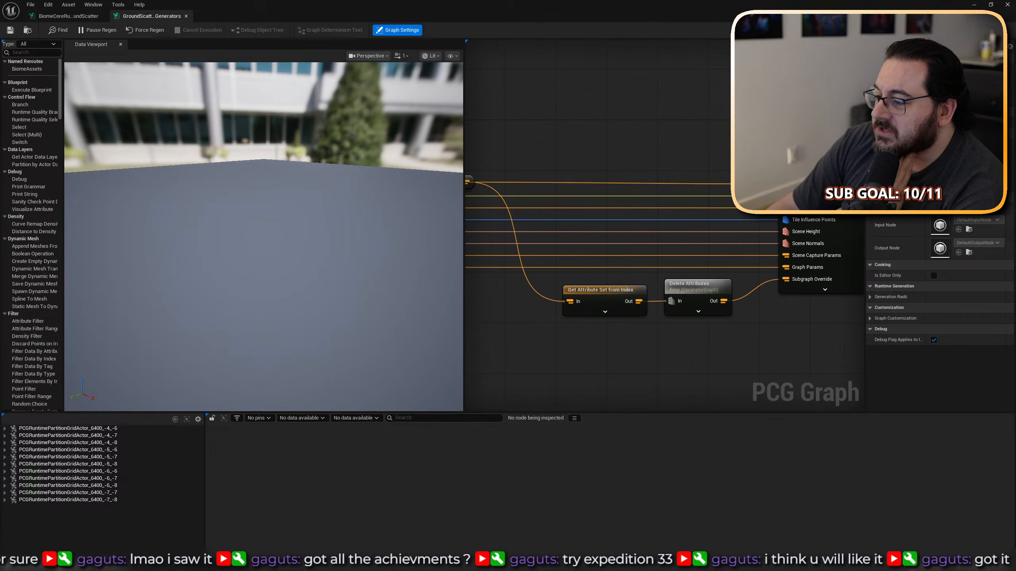
right_drag(790, 332, 679, 327)
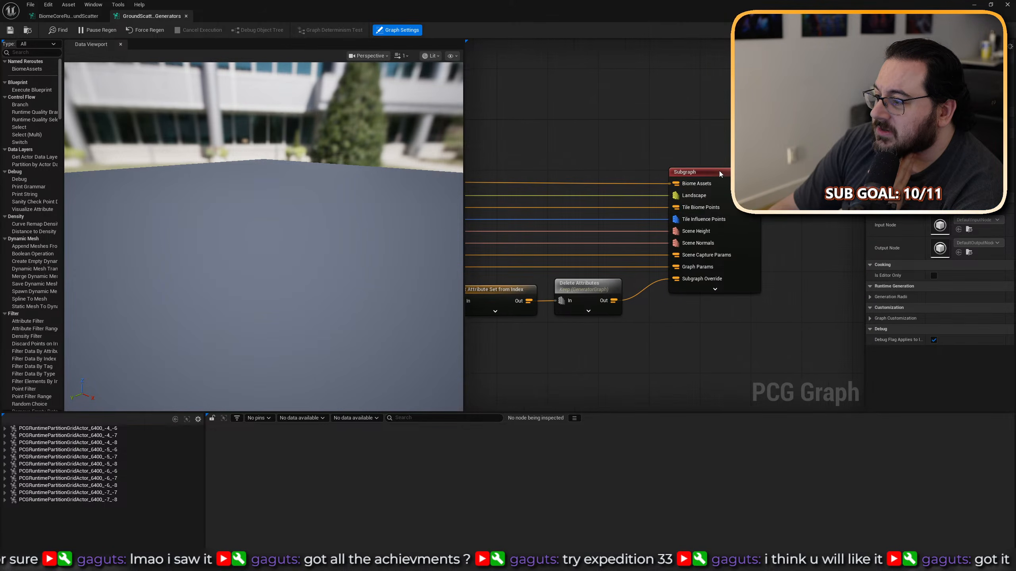
click(719, 176)
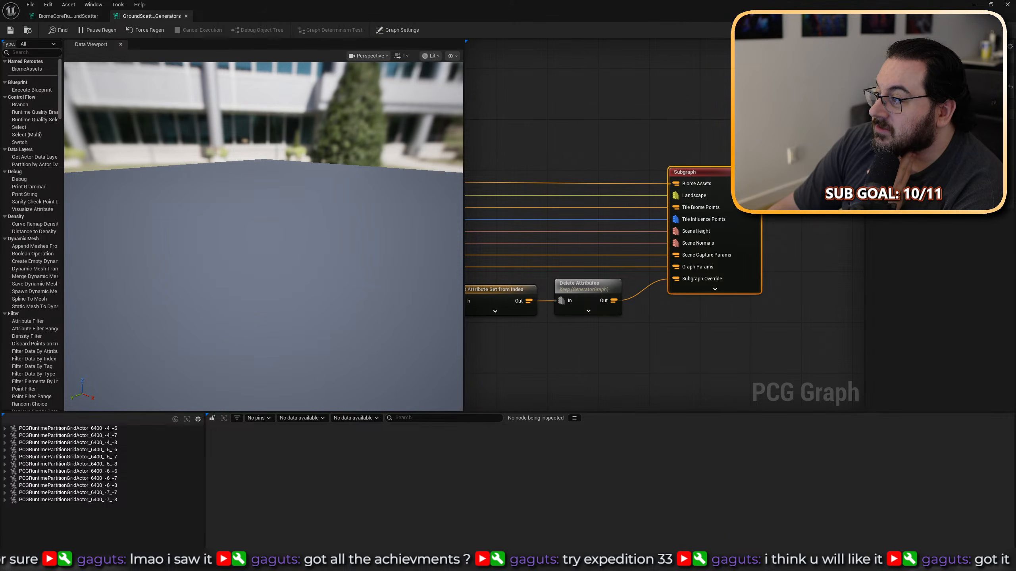
double_click(939, 89)
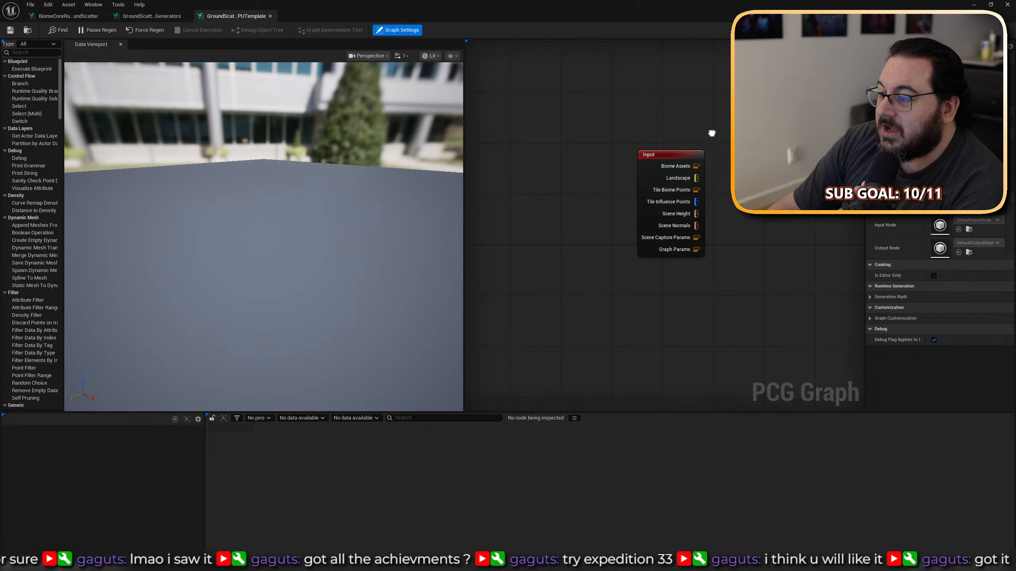
Look over the Input and Output nodes of the ground scatter GPU template graph.
scroll(615, 202, up, 2)
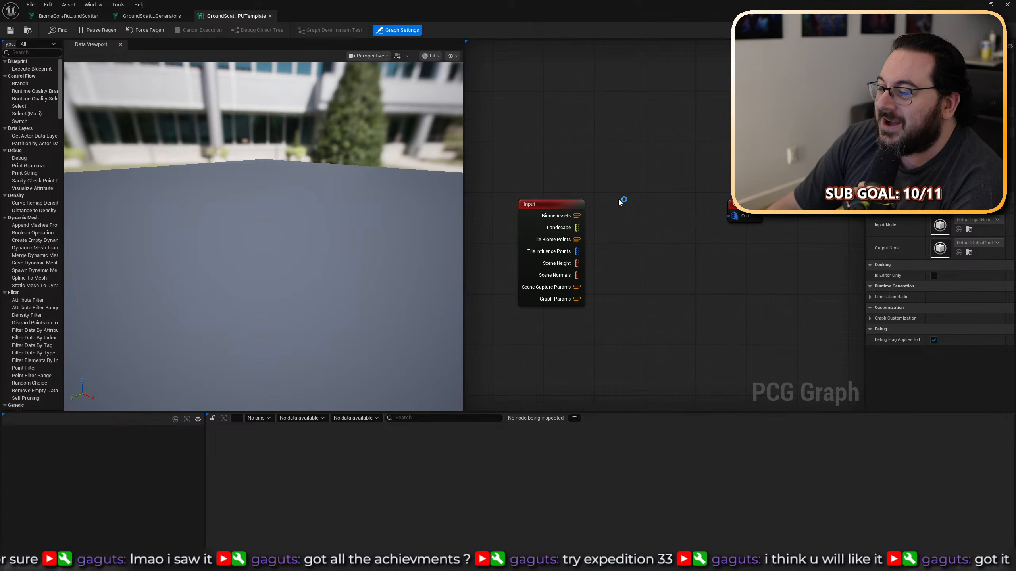
right_drag(621, 182, 643, 222)
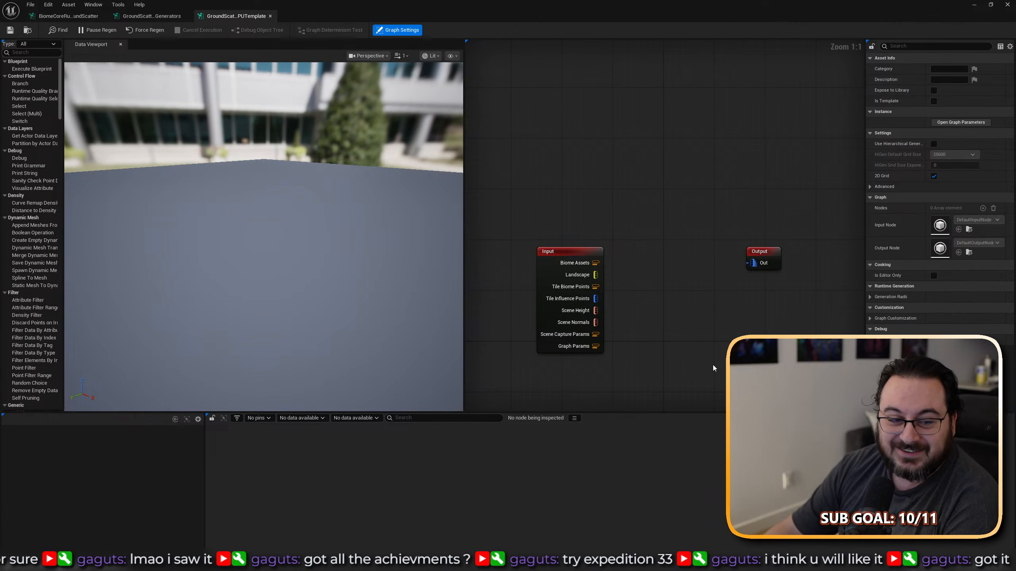
right_drag(710, 318, 696, 201)
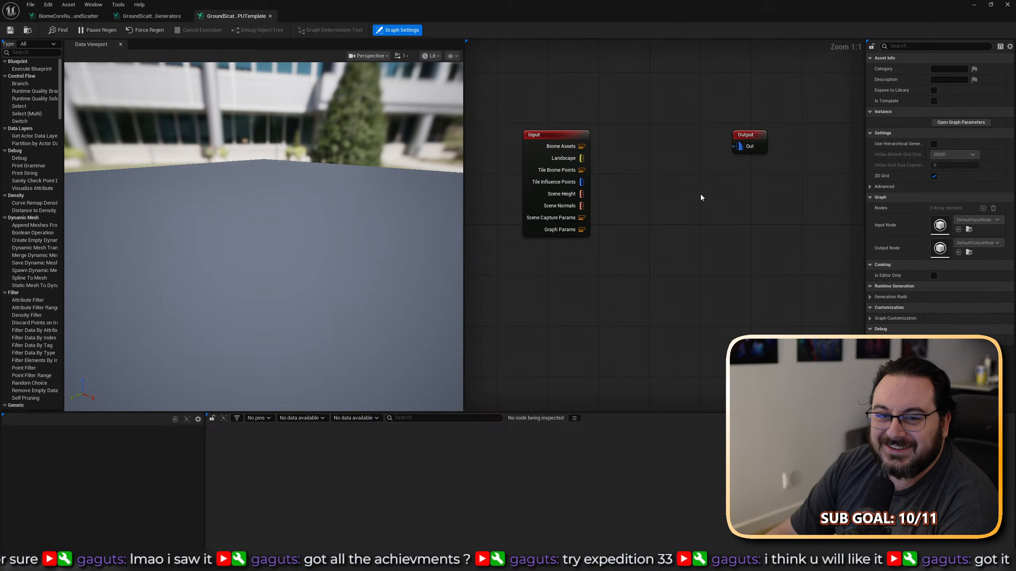
Retrace the nested graphs from the runtime ground scatter graph to the GPU template and select its Input and Output nodes.
click(157, 16)
right_drag(583, 286, 675, 273)
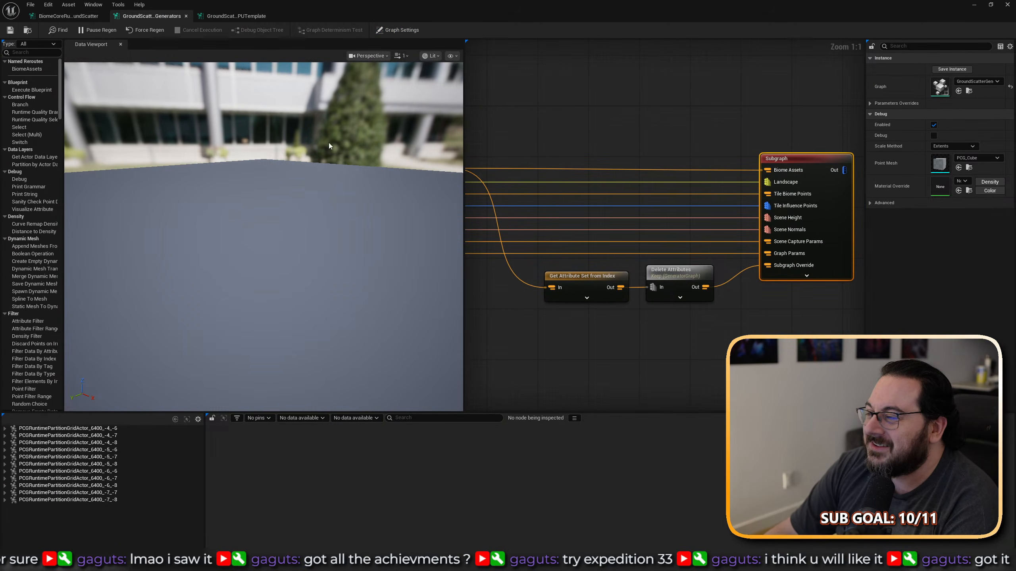
click(95, 15)
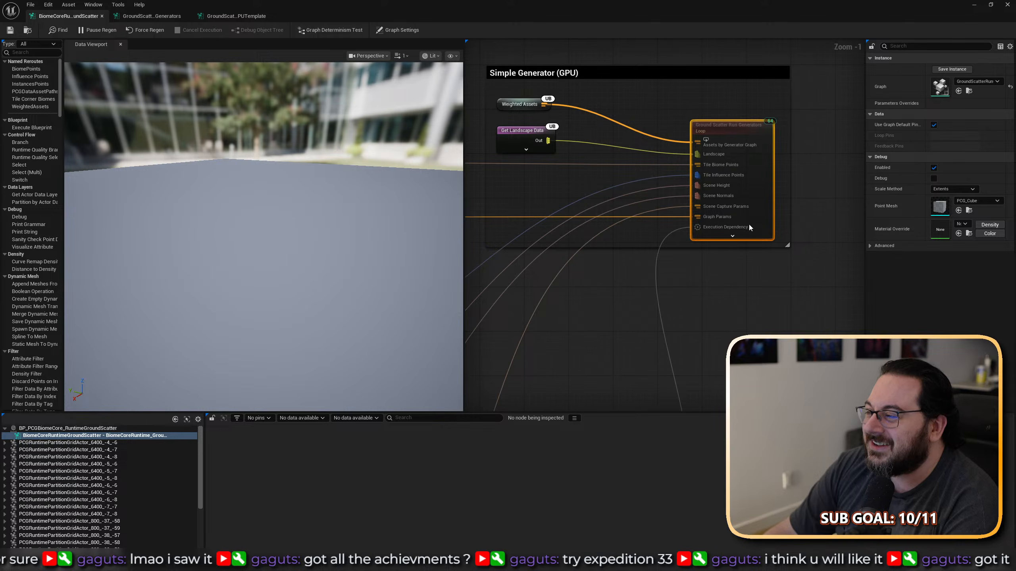
double_click(940, 87)
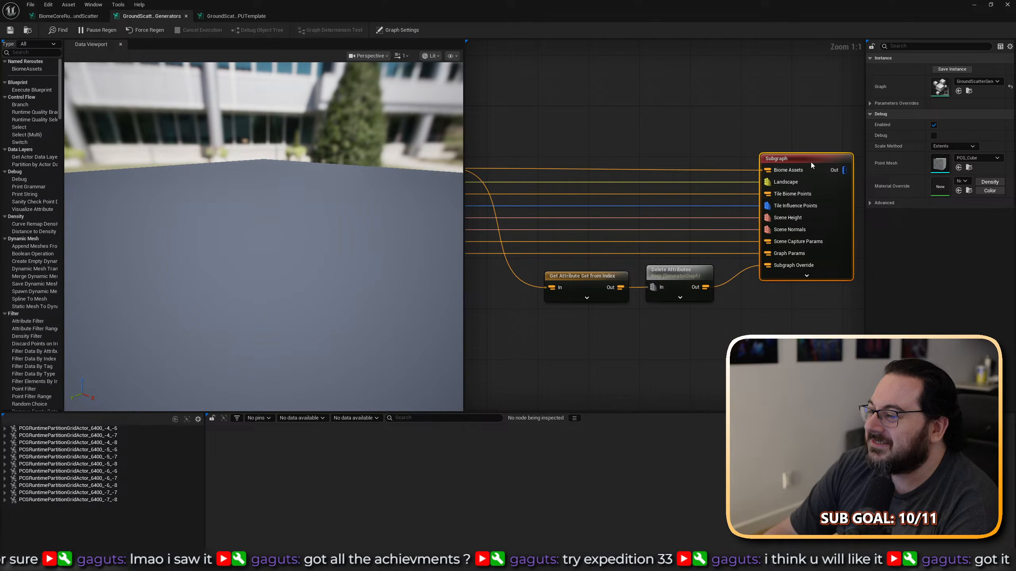
double_click(940, 87)
drag(662, 204, 557, 296)
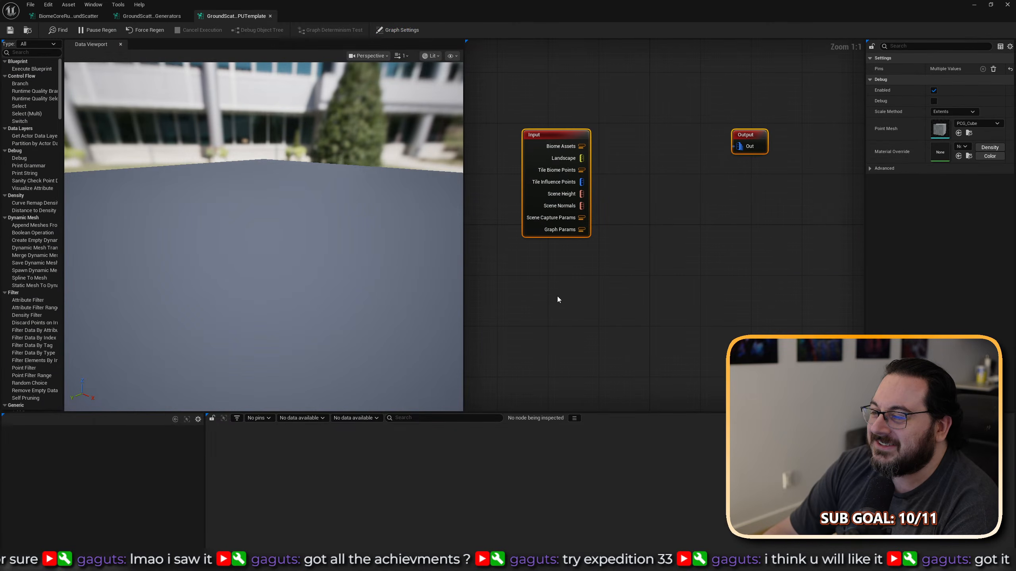
Close the GPU template graph editor, examine the red ground scatter on the hill up close, and clear the level selection.
click(559, 293)
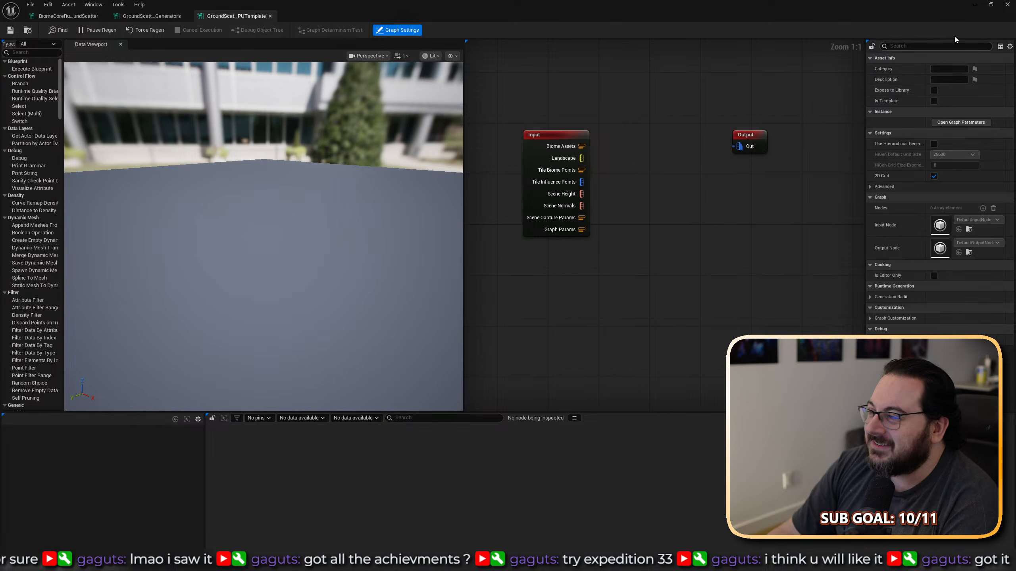
click(1007, 4)
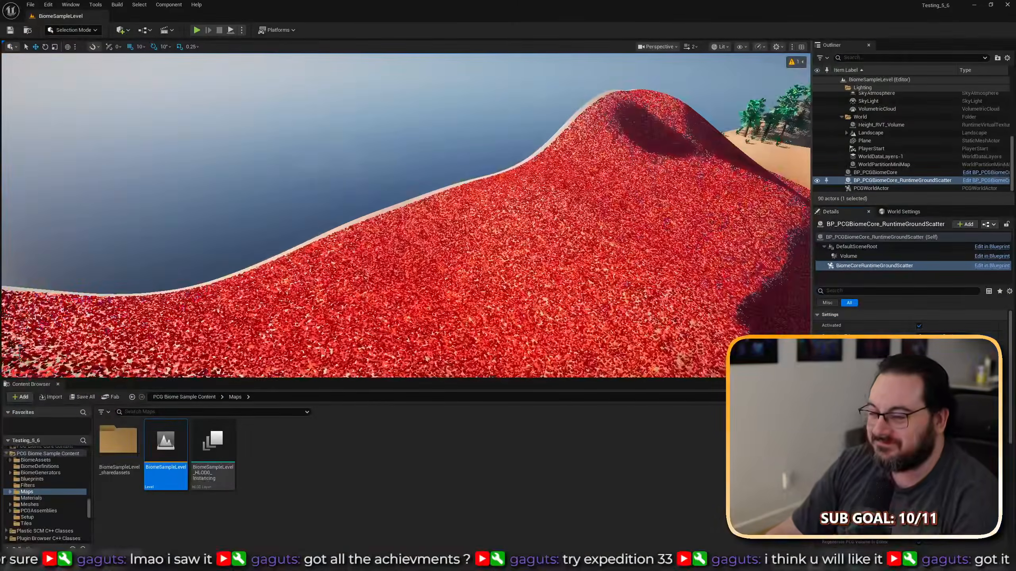
right_drag(406, 216, 510, 249)
key(w)
key(e)
key(q)
key(e)
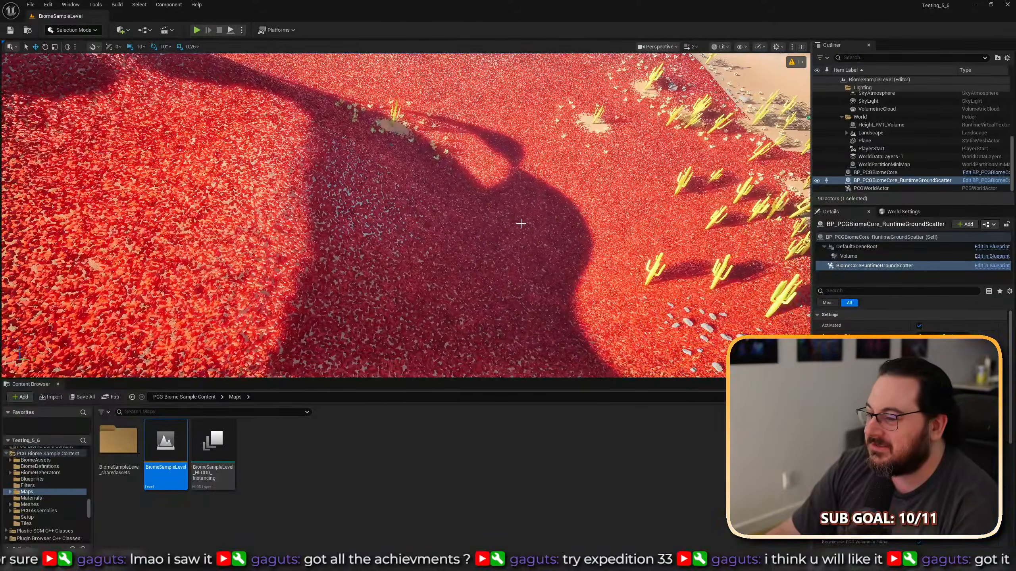
click(520, 224)
key(Escape)
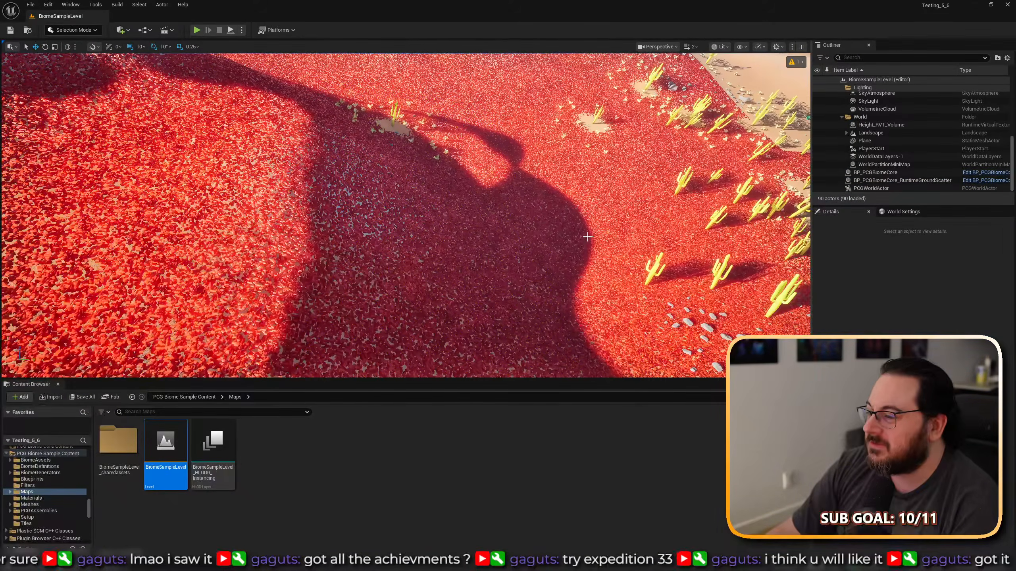
Fly over the biome level to examine the ground scatter around the cacti, rocks and trees and from far away.
right_drag(585, 238, 630, 186)
key(w)
key(s)
key(w)
key(q)
key(d)
key(s)
key(s)
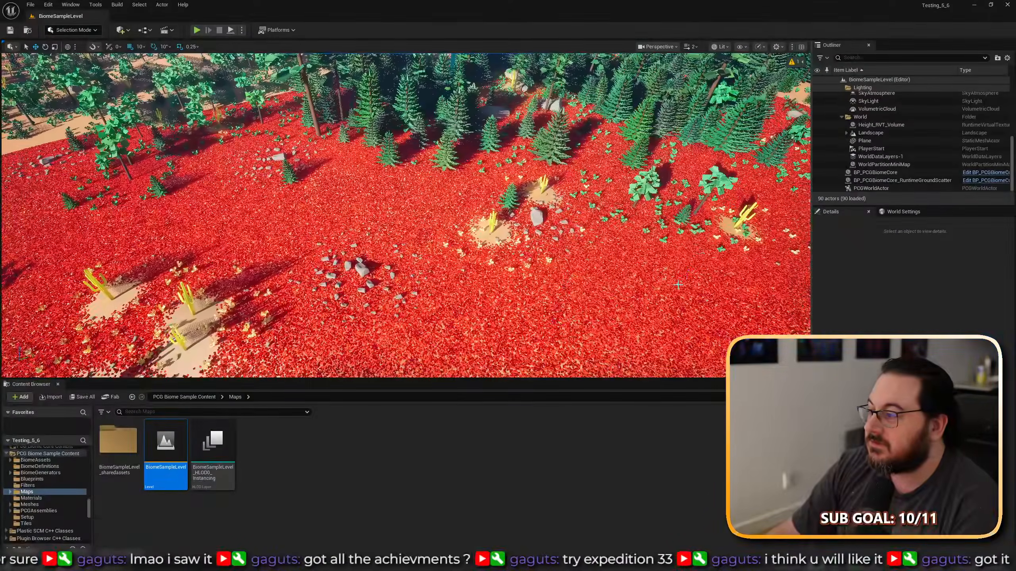
key(s)
right_drag(406, 215, 348, 156)
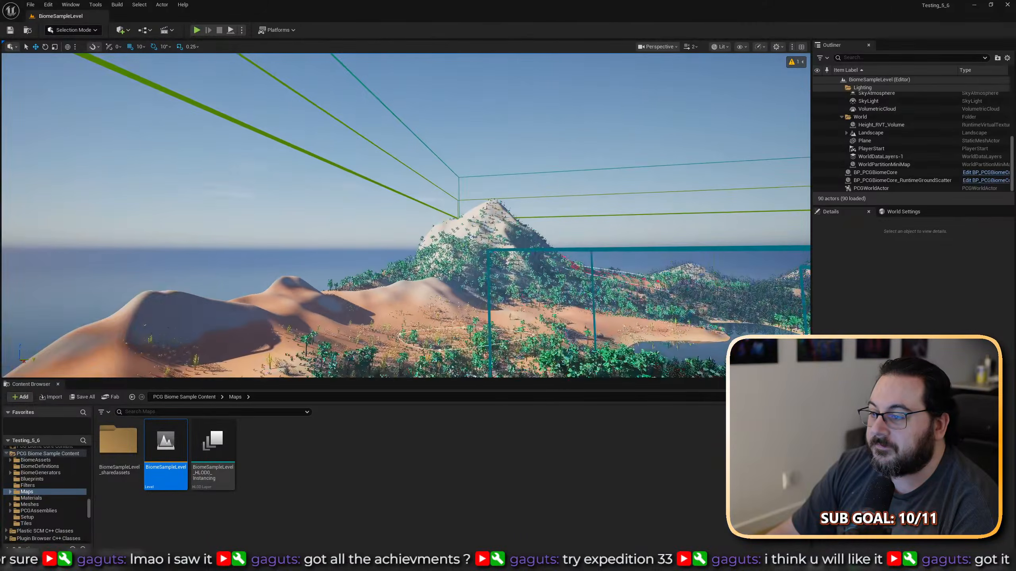
Hide the BP_PCGBiomeCore_RuntimeGroundScatter actor to view the terrain without its scatter, and undo the hiding.
click(901, 180)
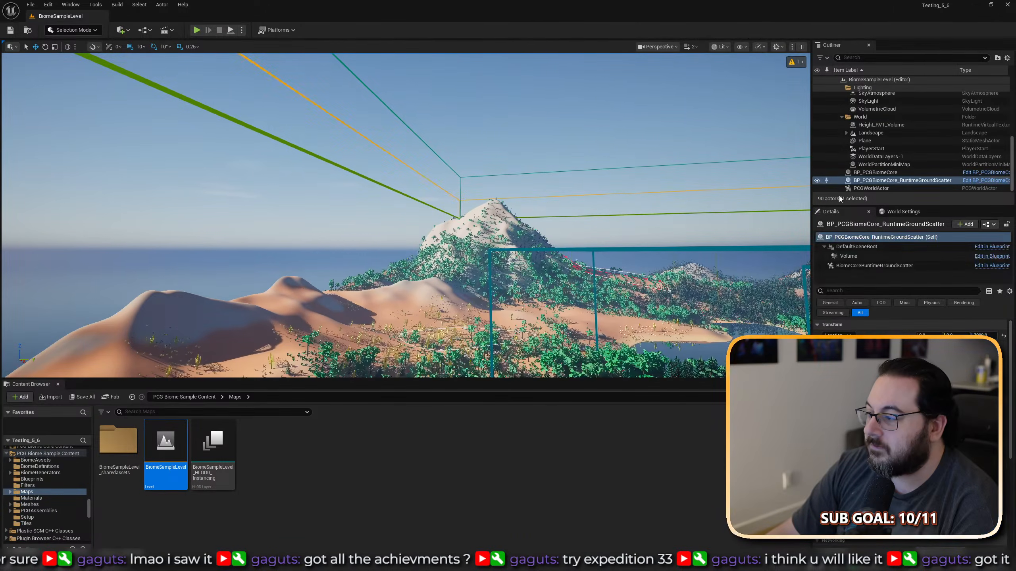
click(817, 181)
right_drag(550, 242, 586, 270)
key(s)
key(ctrl+z)
key(w)
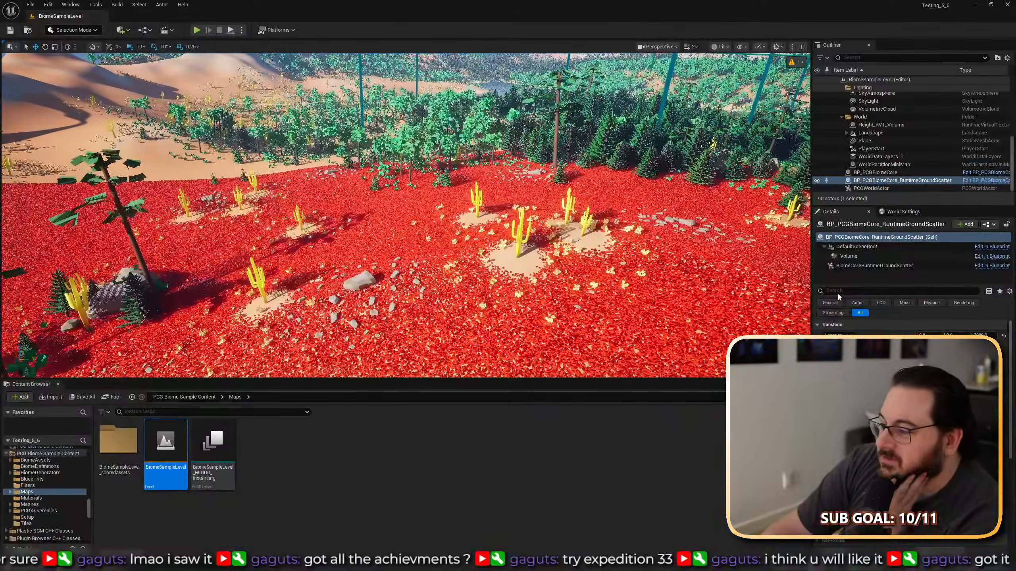
Select the actor's BiomeCoreRuntimeGroundScatter component and open its assigned PCG graph.
click(870, 266)
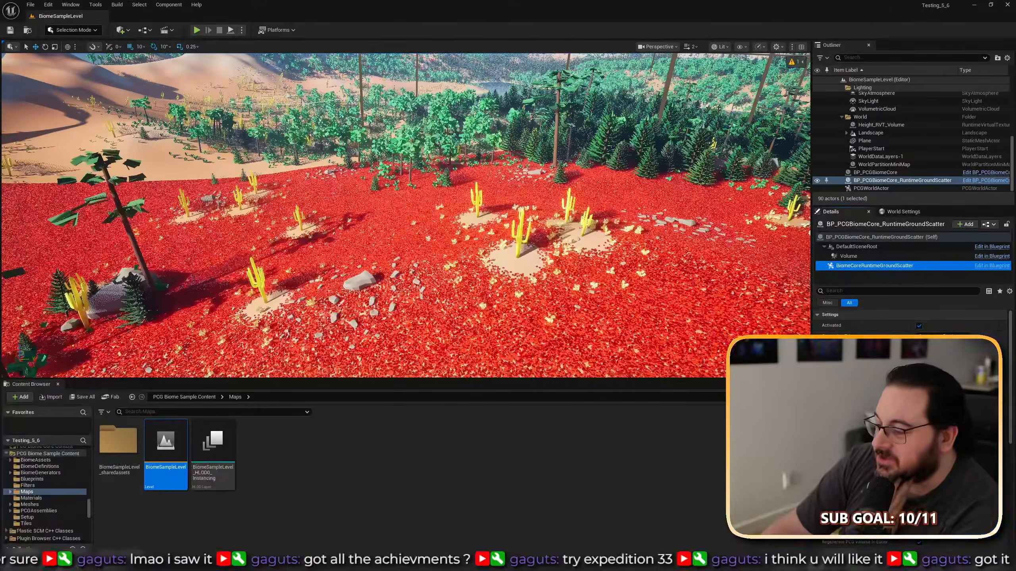
scroll(912, 320, down, 5)
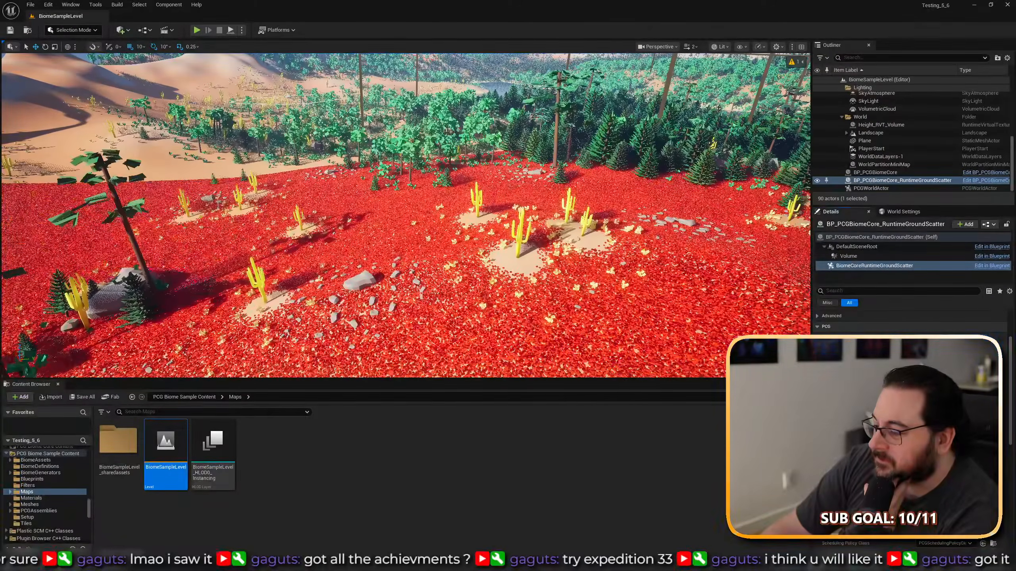
right_drag(405, 216, 316, 192)
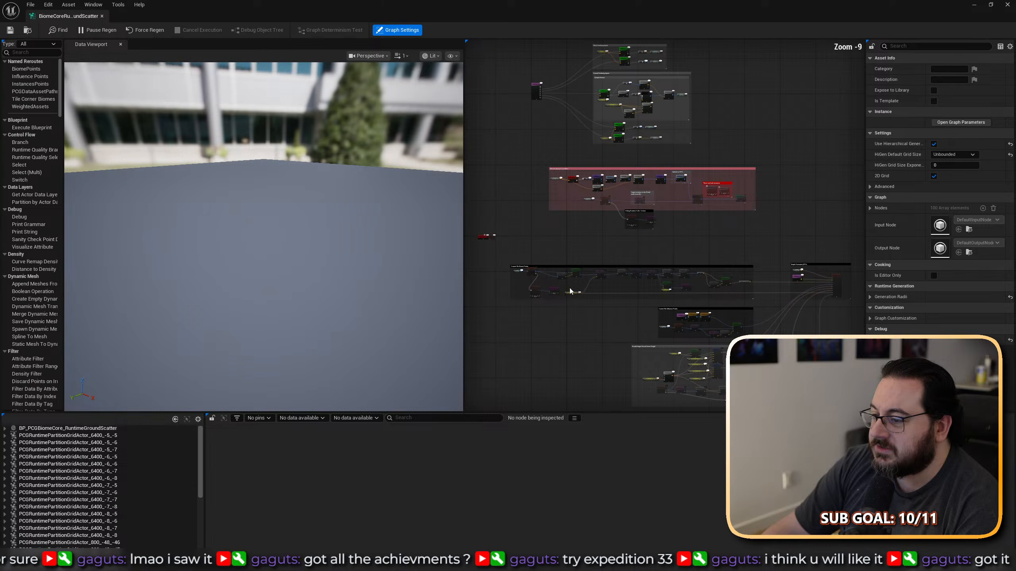
Set the PCG component under PCGRuntimePartitionGridActor_6400_-5_-5 as the debug object of the ground scatter graph.
right_drag(572, 358, 555, 225)
scroll(726, 237, up, 7)
right_drag(714, 260, 833, 272)
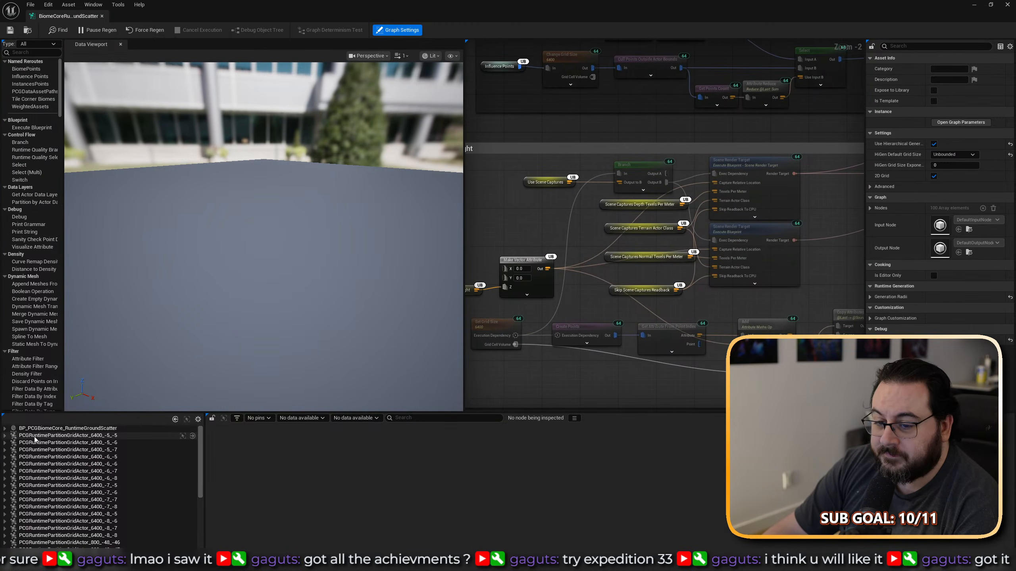
click(7, 438)
click(4, 435)
click(48, 443)
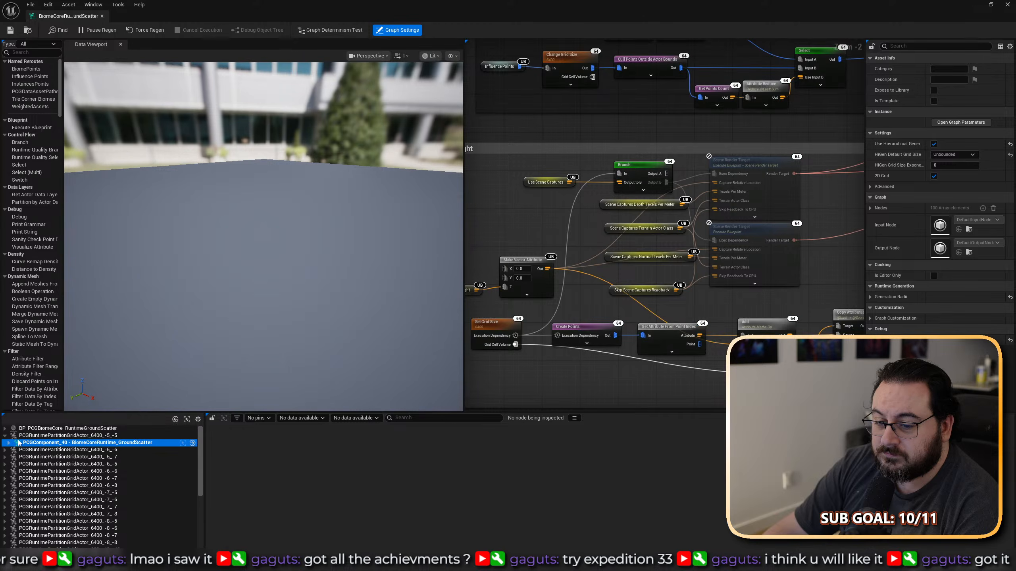
Find the Ground Scatter Run Generators loop in the Simple Generator (GPU) group and open its assigned graph.
scroll(714, 273, down, 4)
right_drag(767, 284, 583, 339)
scroll(696, 182, up, 7)
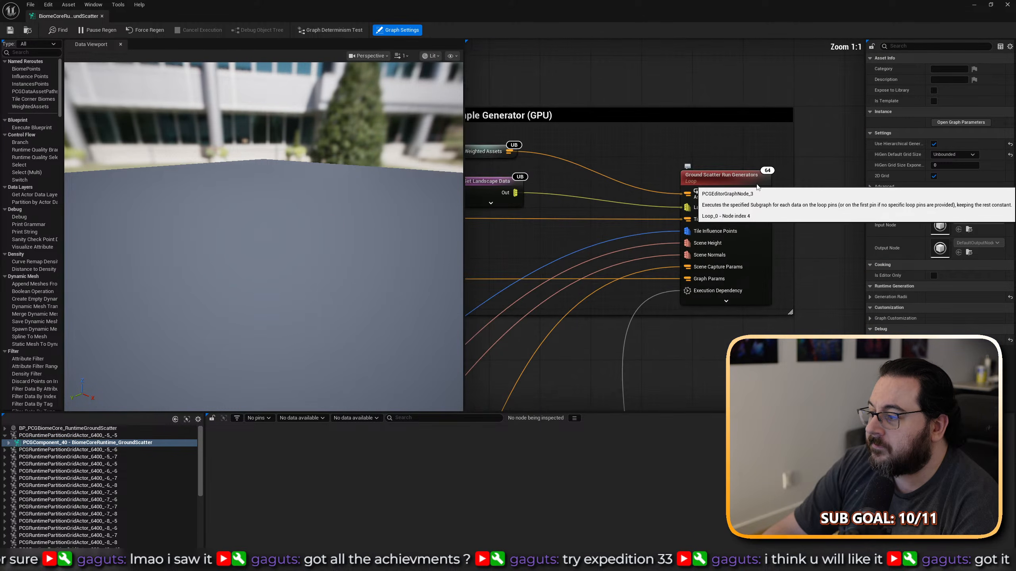
click(696, 180)
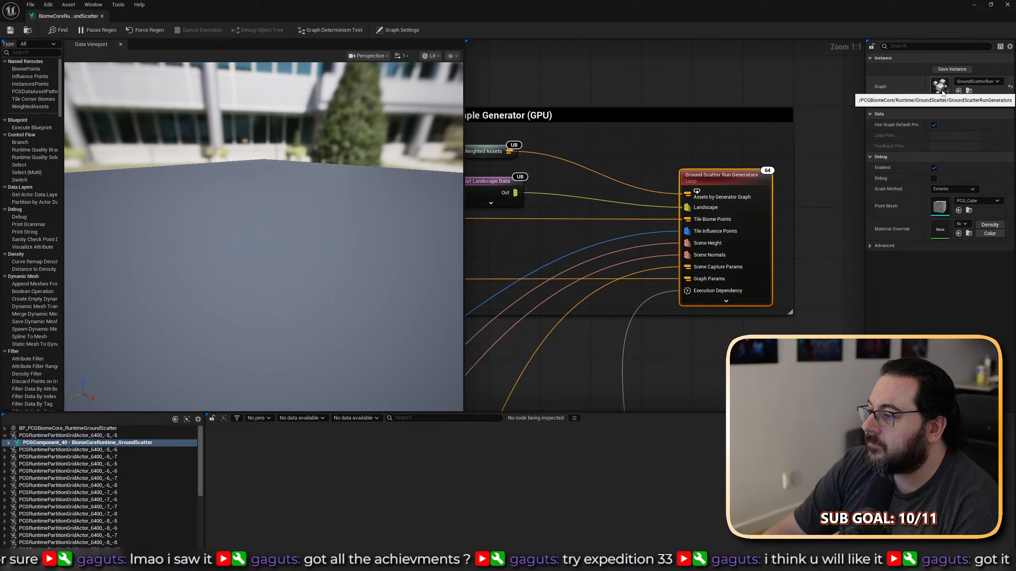
right_drag(631, 147, 669, 142)
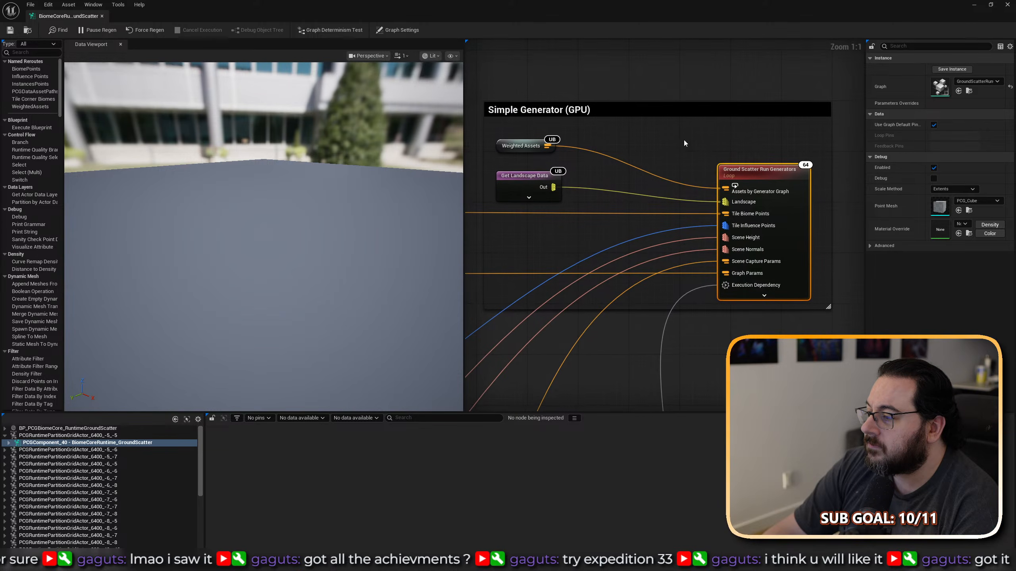
double_click(940, 87)
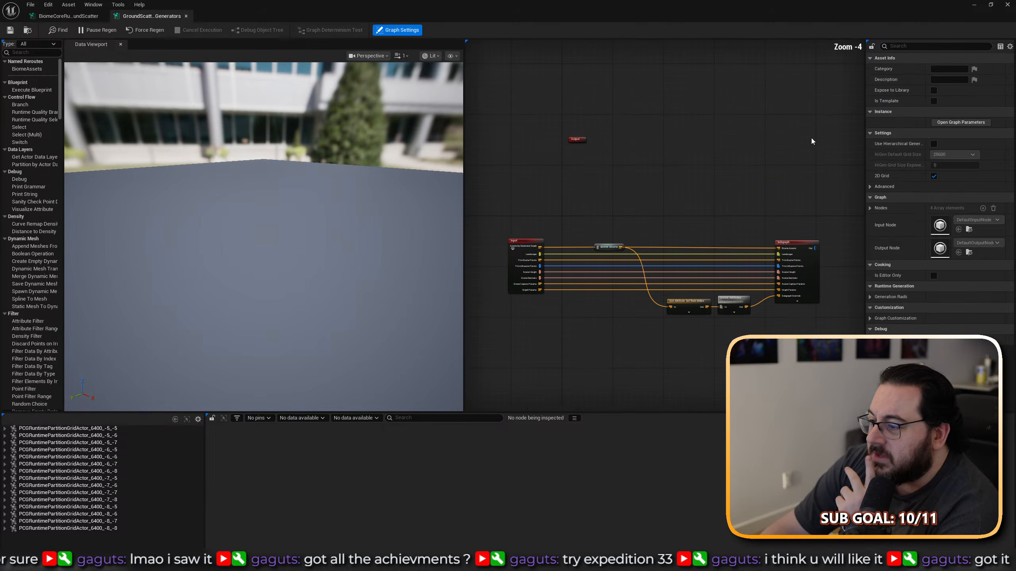
Examine the settings of the Get Attribute Set from Index and Delete Attributes nodes that feed the Subgraph node's override.
scroll(687, 197, up, 4)
right_drag(747, 176, 629, 157)
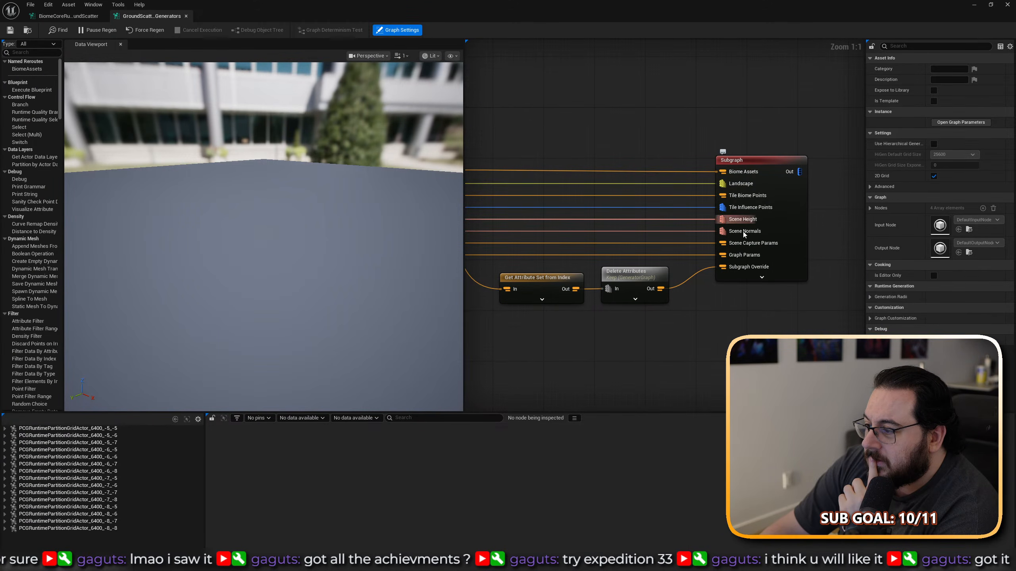
click(635, 275)
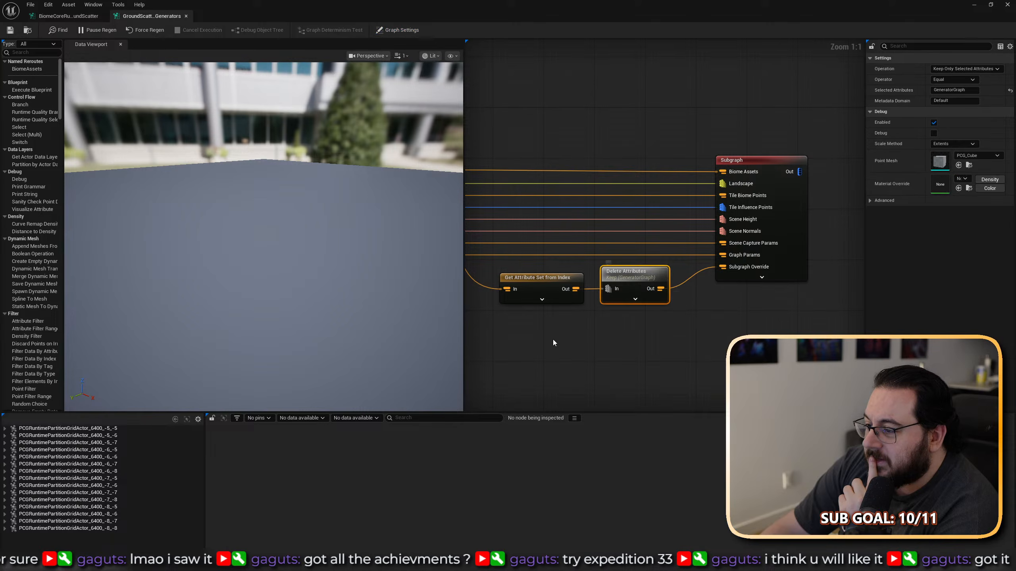
right_drag(552, 340, 652, 342)
click(644, 282)
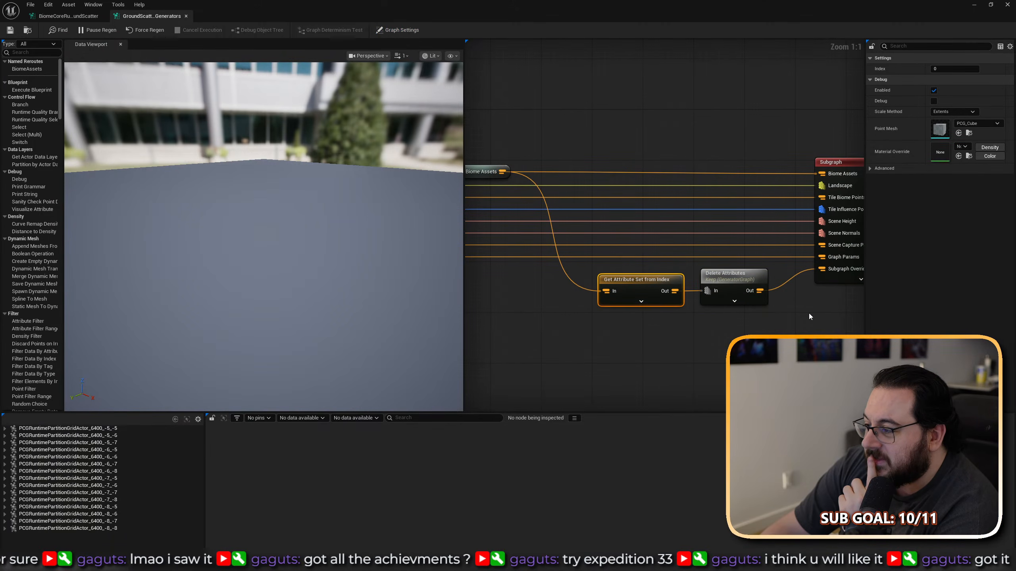
right_drag(808, 313, 705, 320)
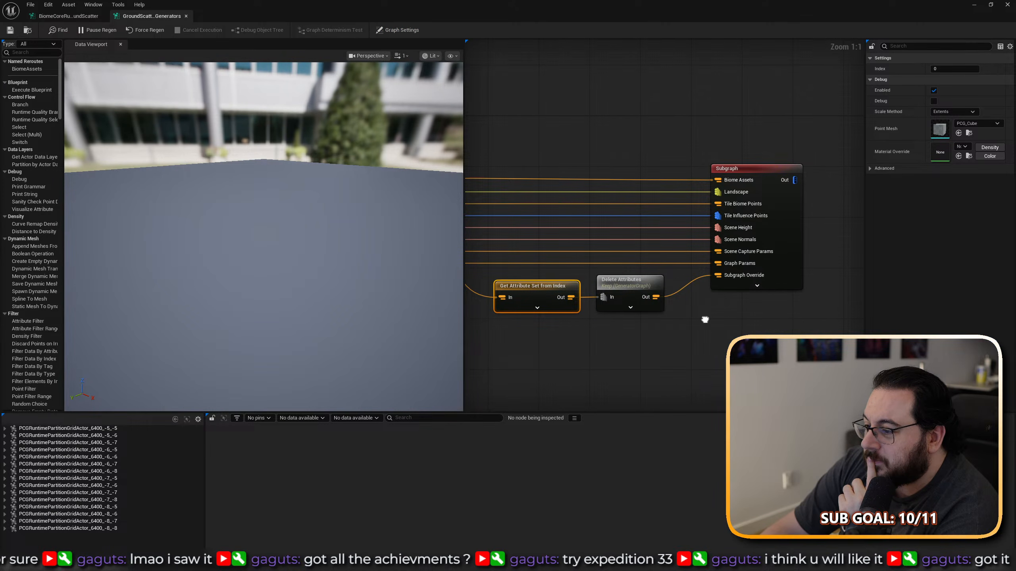
click(624, 297)
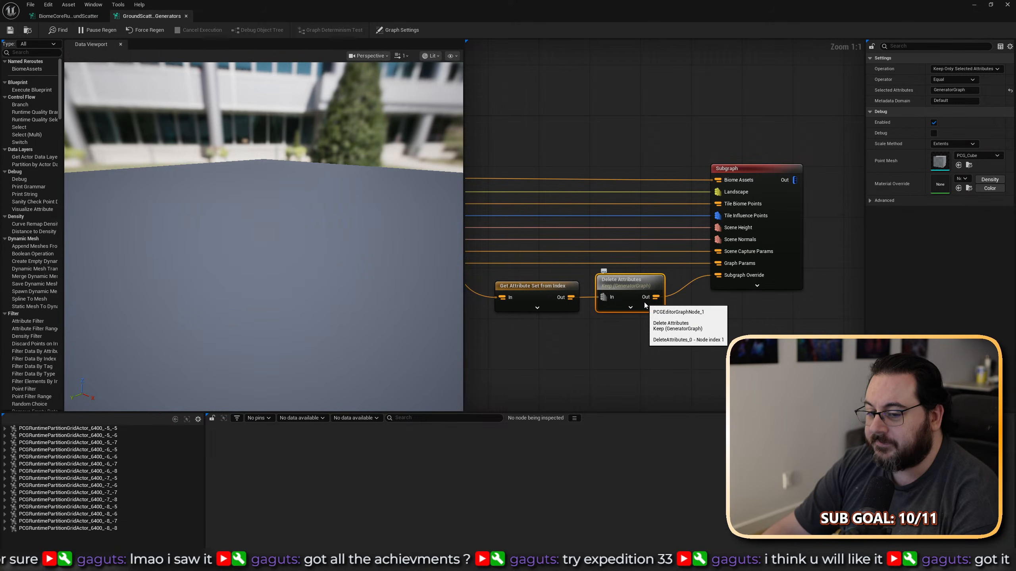
Inspect the Delete Attributes output for loop iteration 1, open the asset listed under GeneratorGraph, and open that instance's parent graph.
key(a)
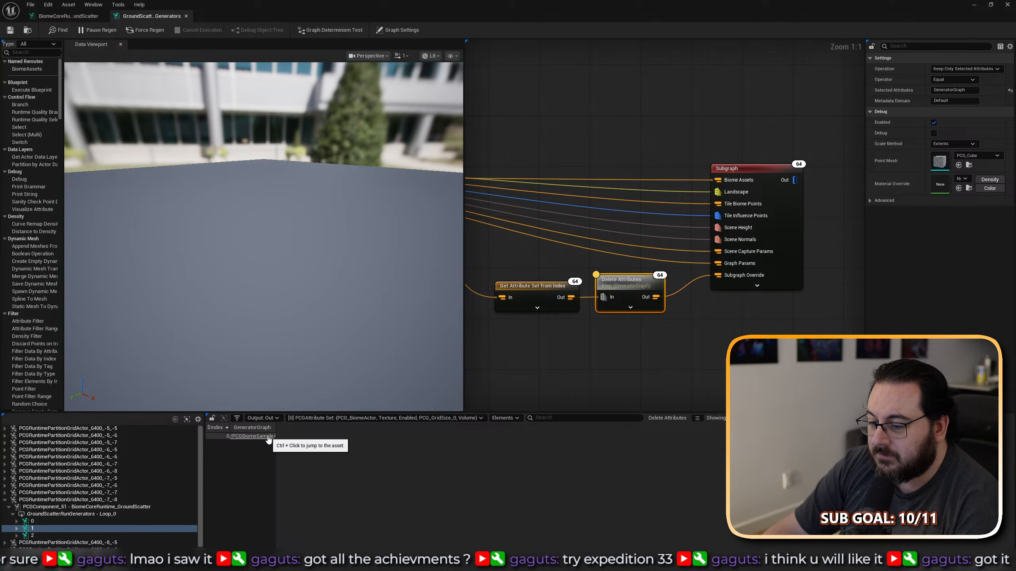
ctrl+click(268, 437)
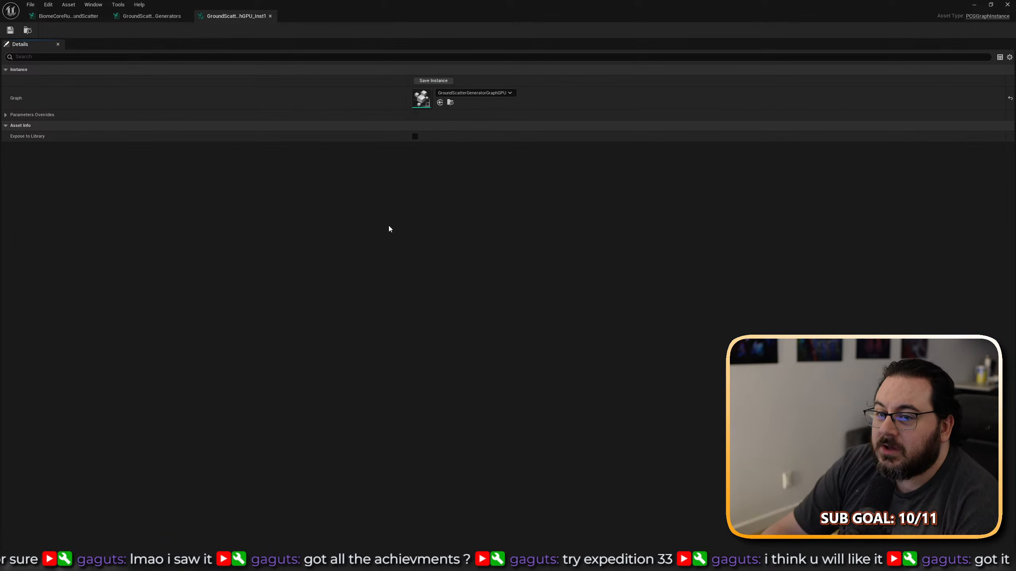
double_click(420, 99)
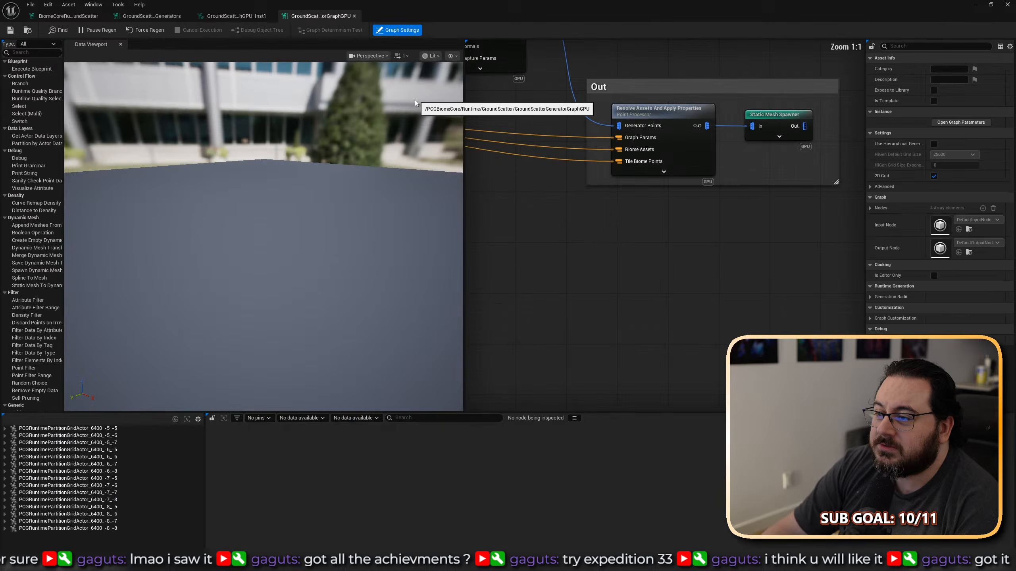
Close the graph instance and examine the Get Graph Parameter node feeding the Point Generator in the GPU generator graph.
scroll(548, 291, up, 4)
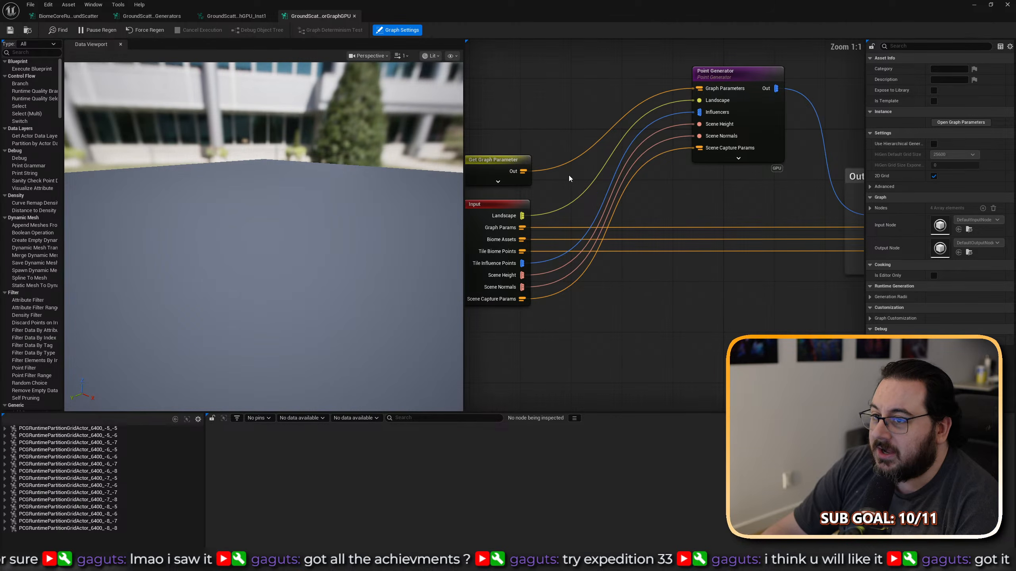
click(271, 16)
mouse_move(605, 318)
right_down()
mouse_move(659, 313)
mouse_move(612, 333)
right_up()
click(509, 177)
right_drag(558, 136, 634, 201)
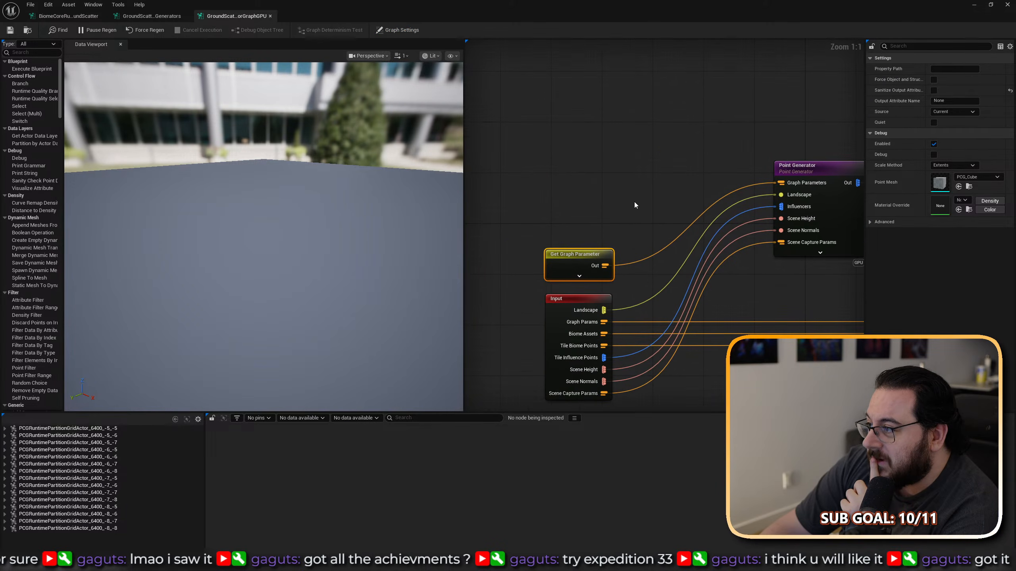
Search the available nodes for "get graph para" and reselect the existing Get Graph Parameter node.
click(549, 152)
right_click(542, 150)
text(get )
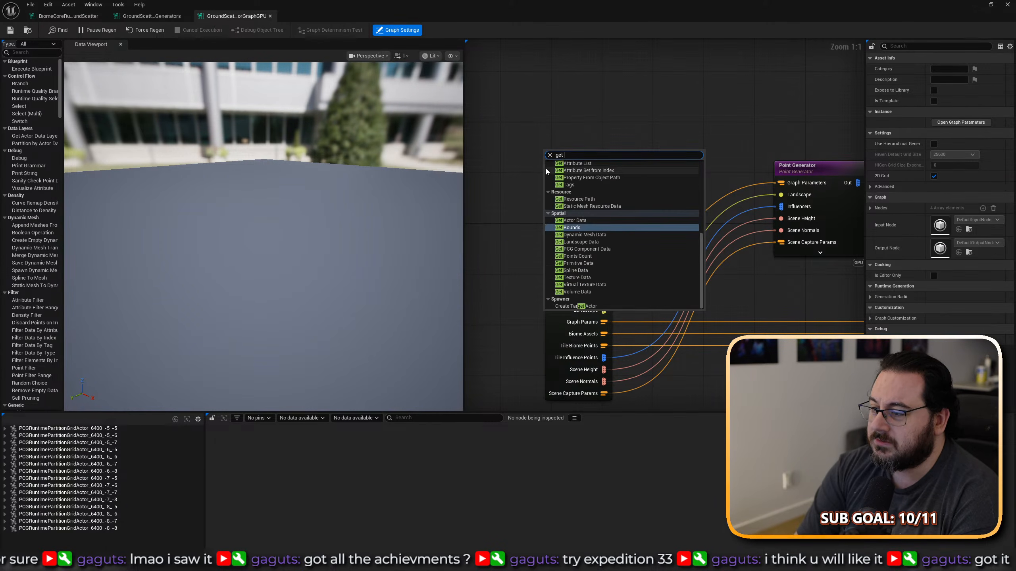
text(graph para)
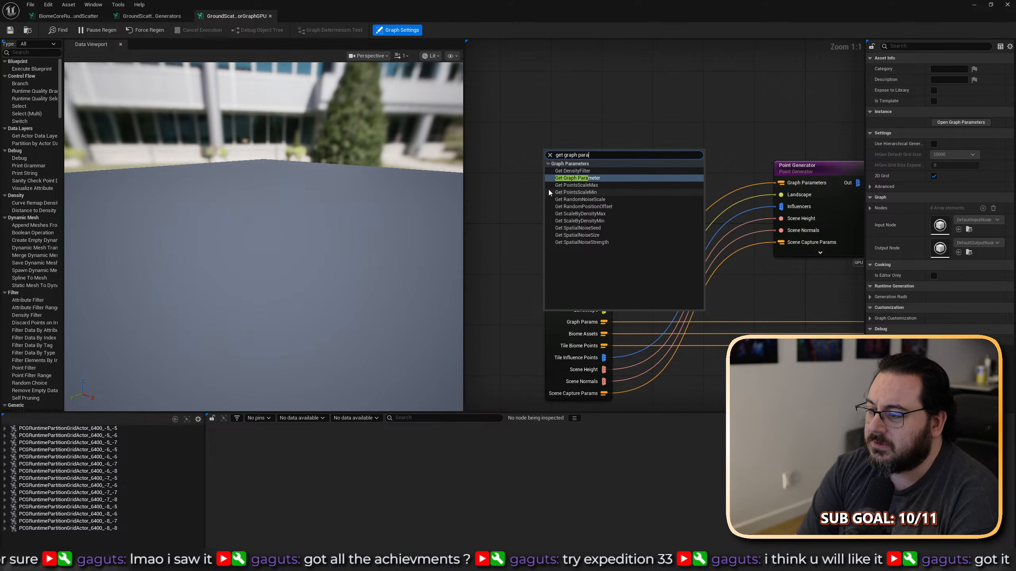
key(Return)
click(556, 275)
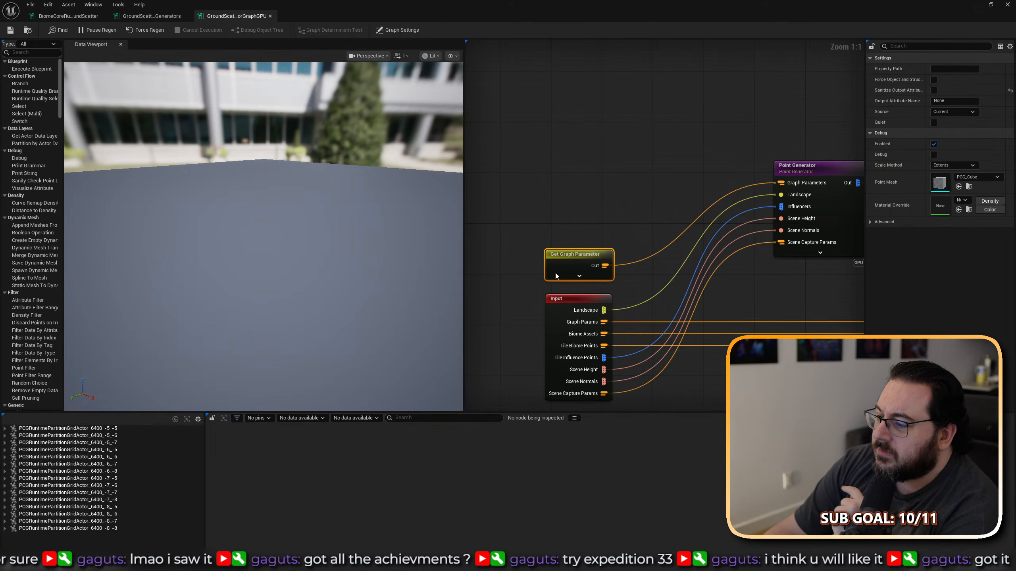
Look over the available node categories and the GPU generator graph's advanced settings.
right_drag(655, 180, 666, 87)
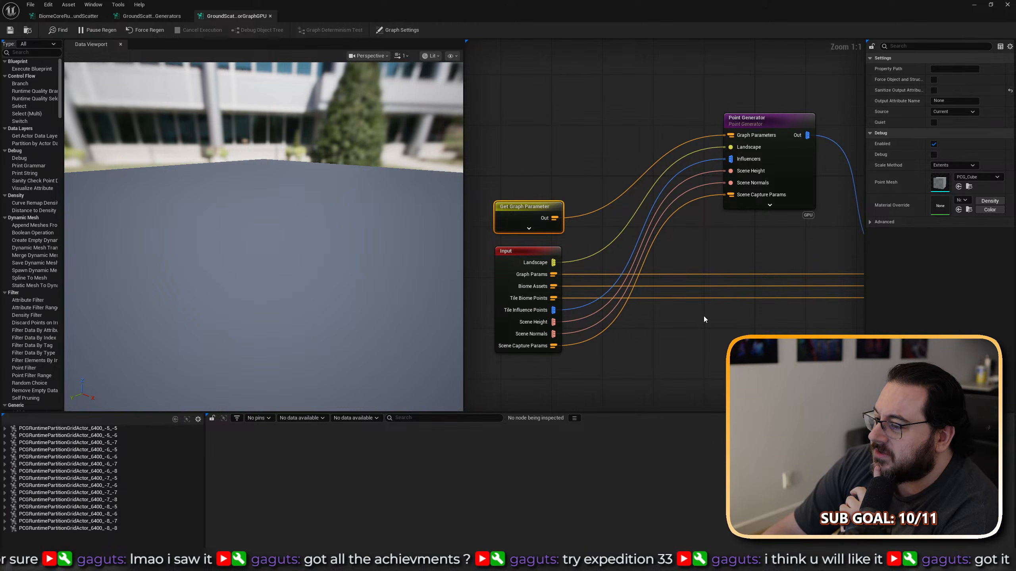
right_click(525, 104)
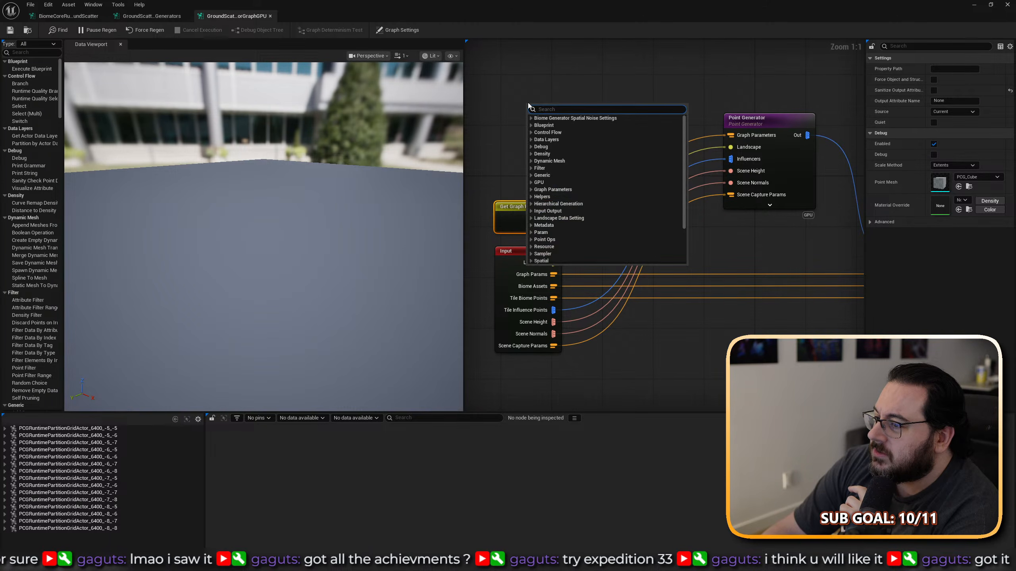
click(817, 62)
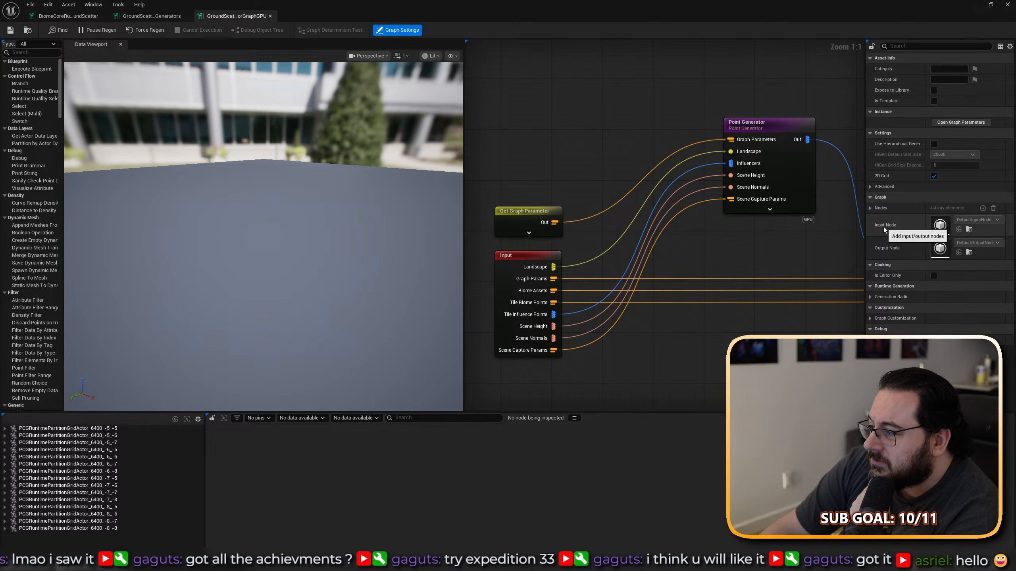
click(870, 187)
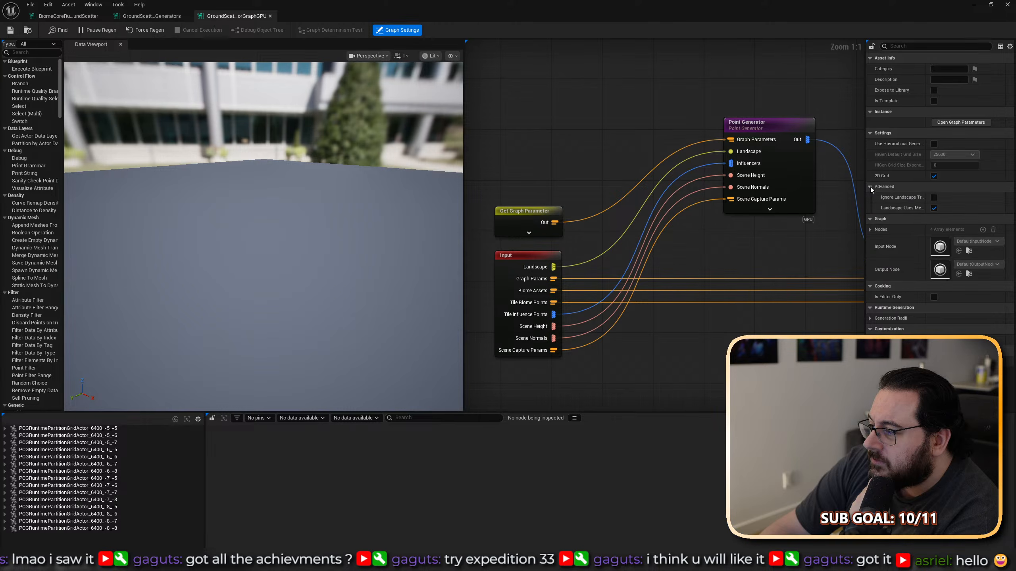
click(869, 186)
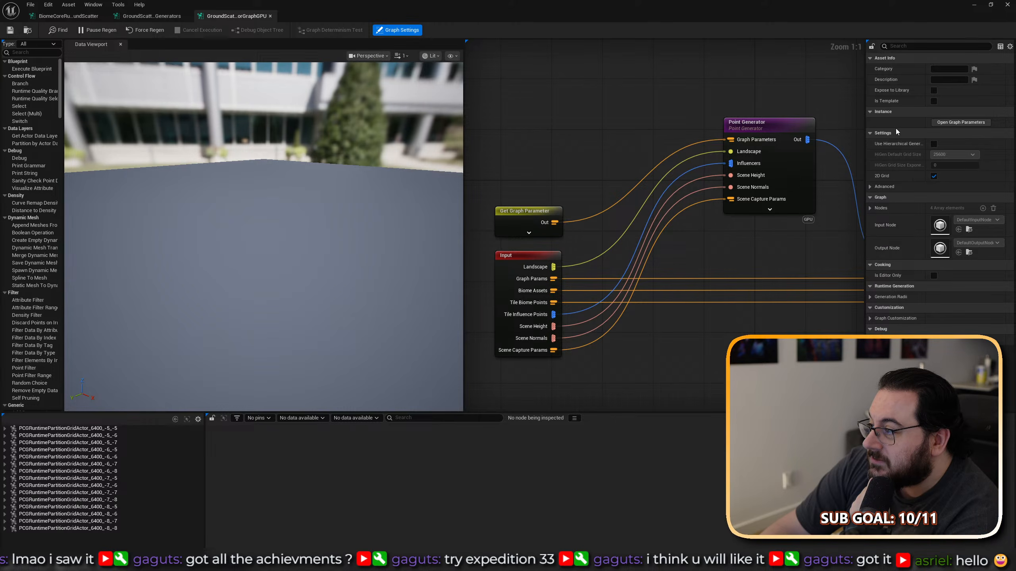
Review the GPU generator graph's parameters, from DensityFilter to SpatialNoiseSeed, and close the parameter window.
click(956, 122)
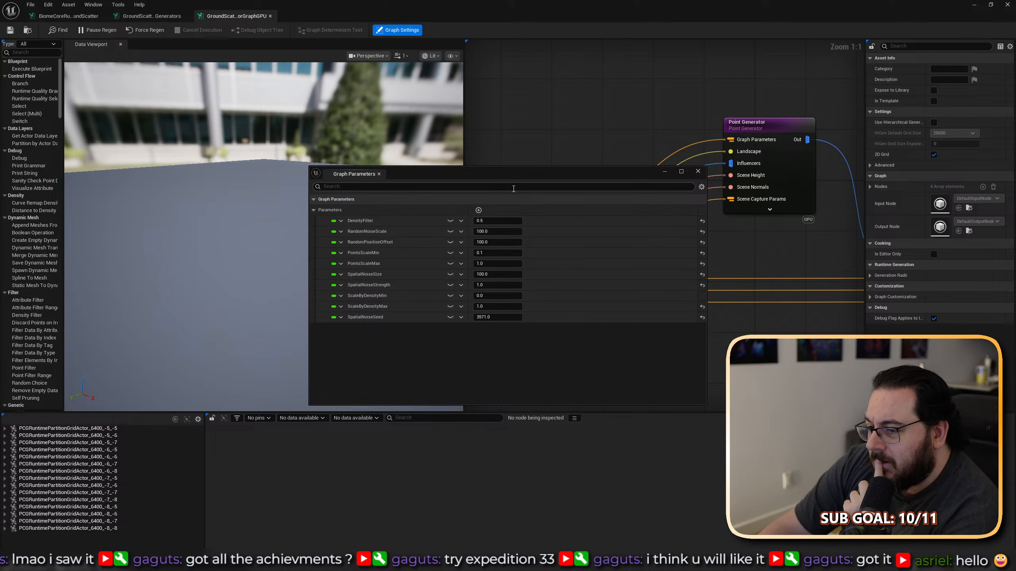
drag(519, 182, 566, 115)
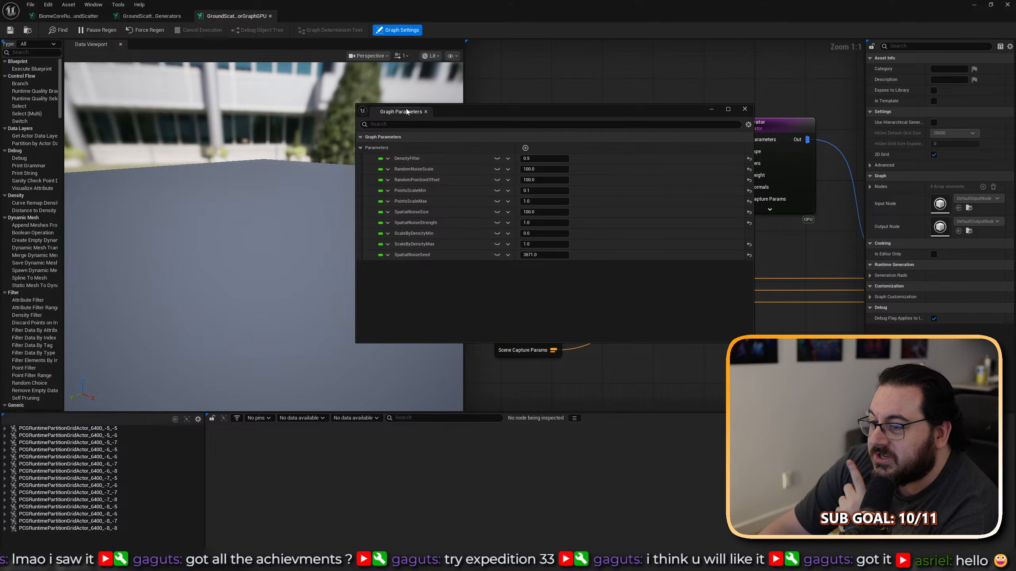
click(745, 108)
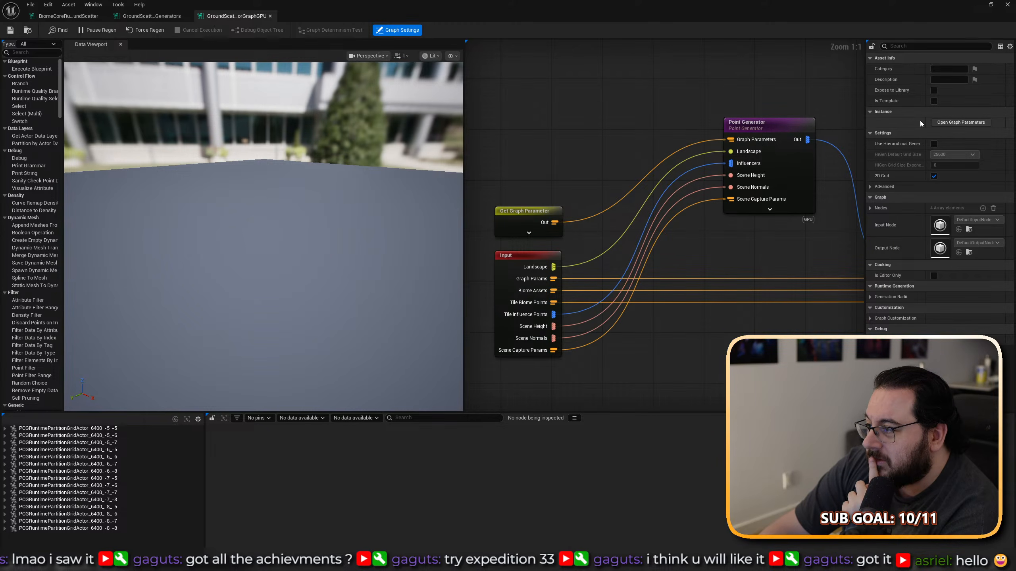
click(957, 123)
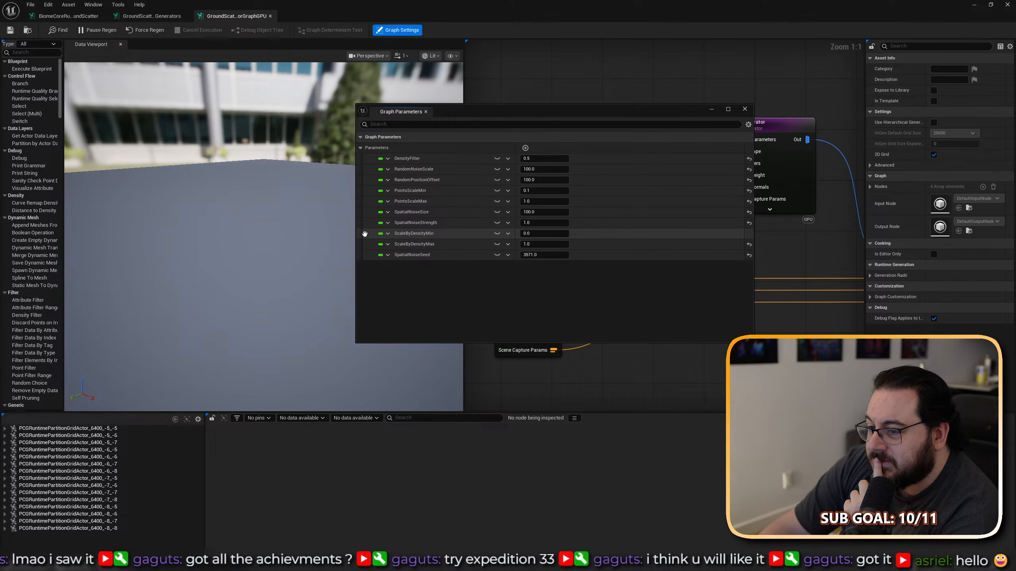
mouse_move(364, 235)
mouse_down()
mouse_move(366, 220)
mouse_move(366, 232)
mouse_up()
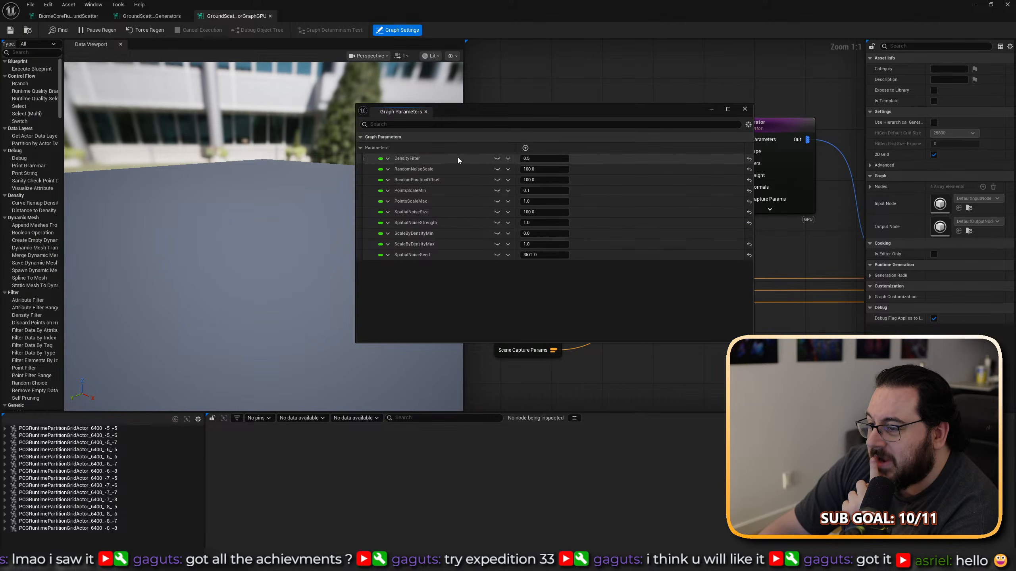
click(426, 111)
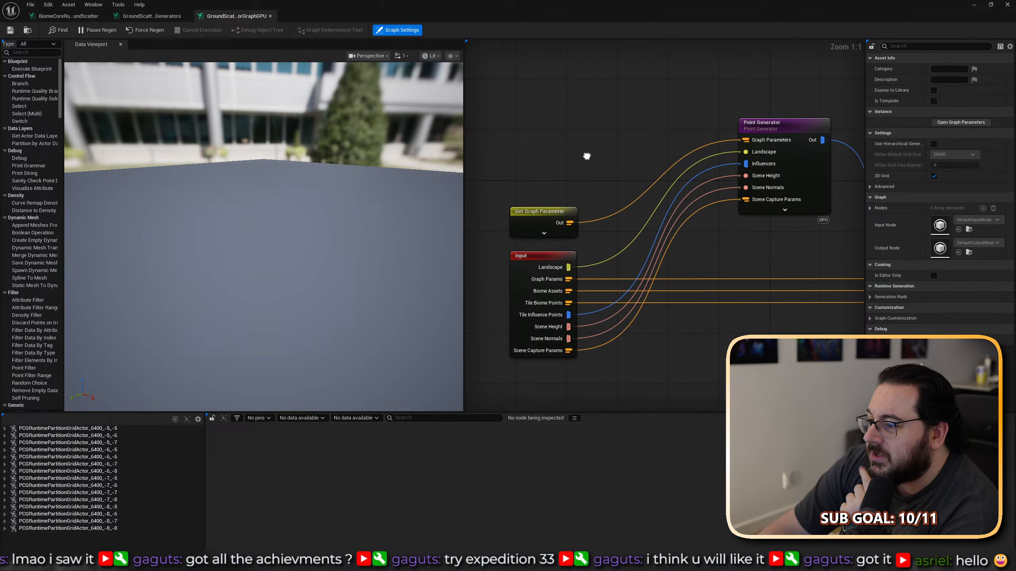
click(961, 123)
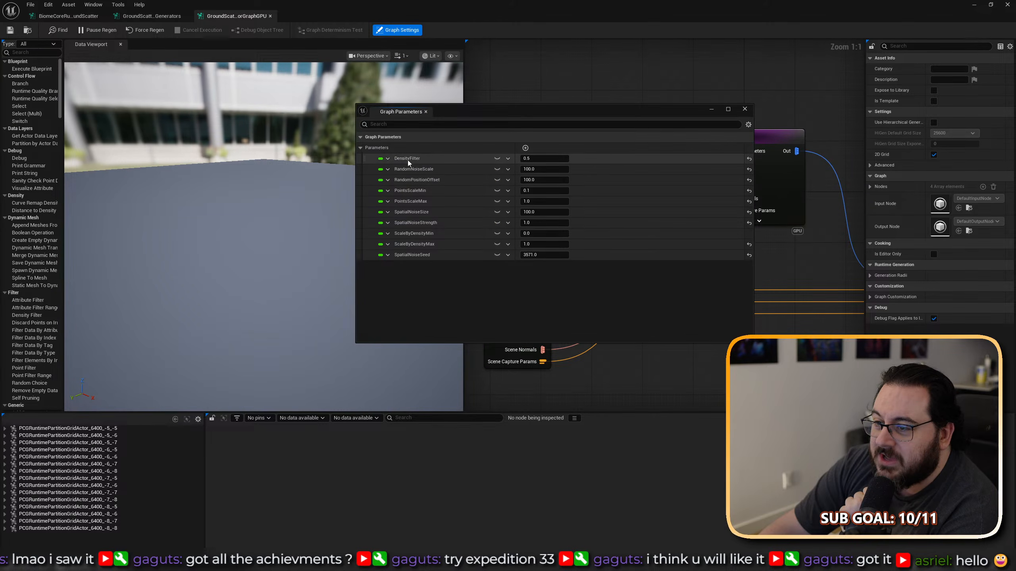
click(425, 111)
Try adding a Get DensityFilter parameter node, found by searching for "get density", above the Get Graph Parameter node.
right_click(524, 135)
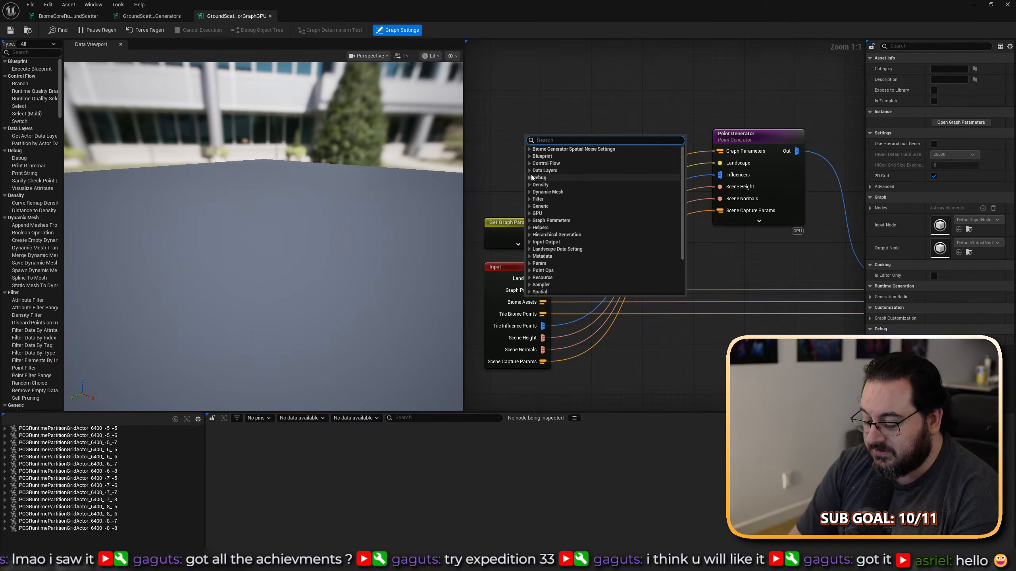
text(get density)
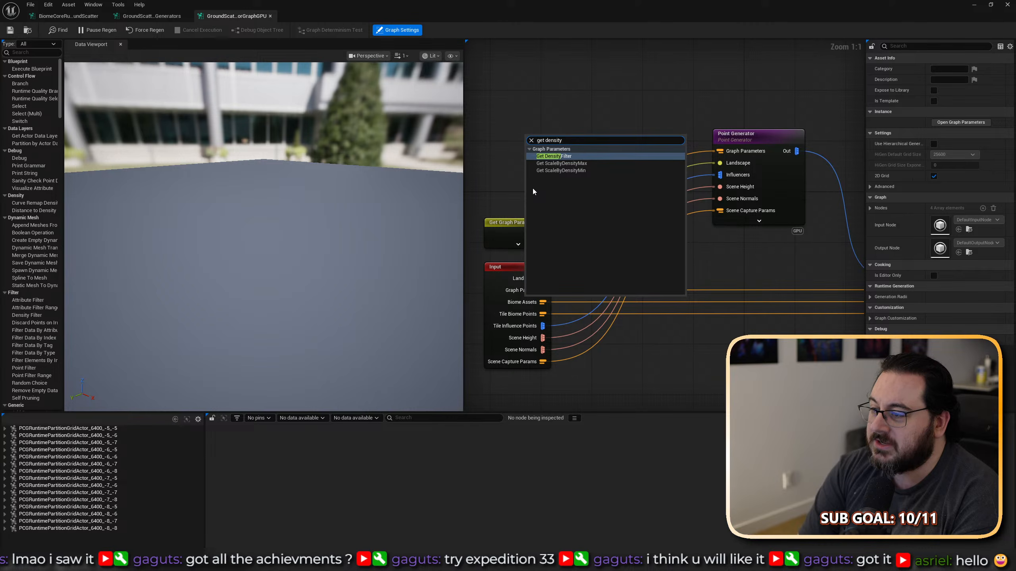
key(Return)
drag(581, 105, 536, 175)
key(Delete)
Select the Get Graph Parameter node and inspect its advanced override pins, collapsing them again.
drag(531, 182, 510, 225)
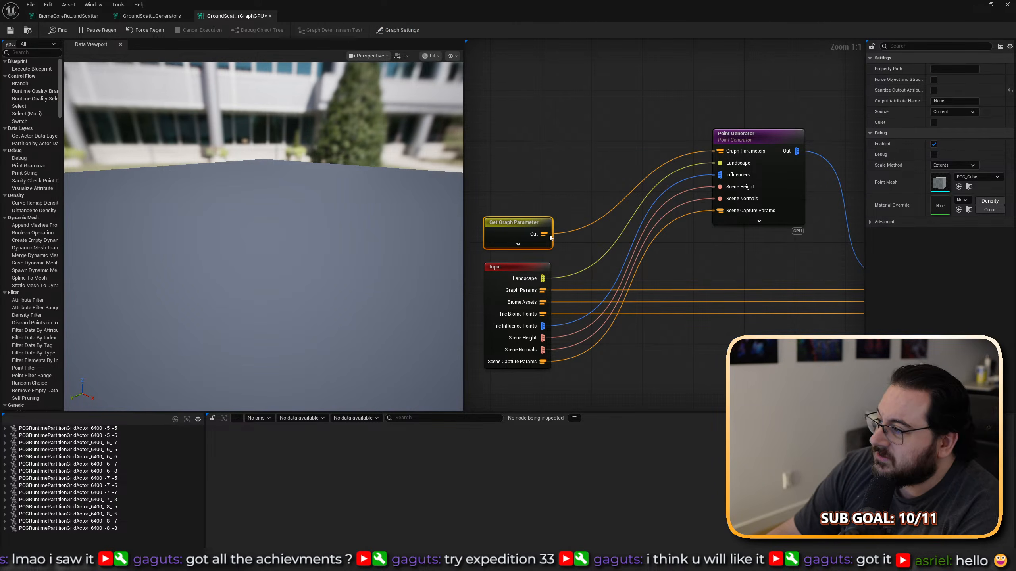
click(518, 244)
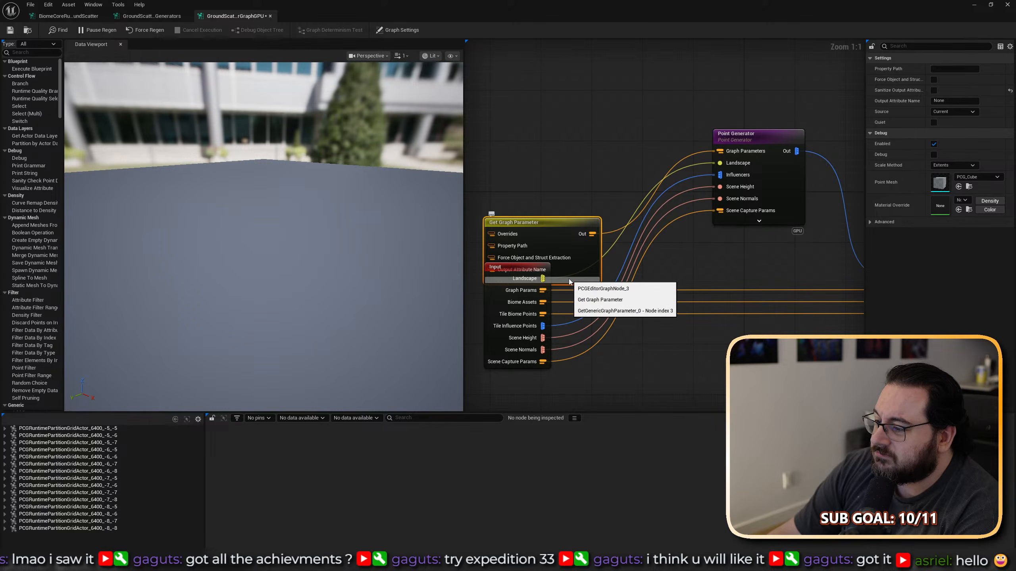
click(576, 280)
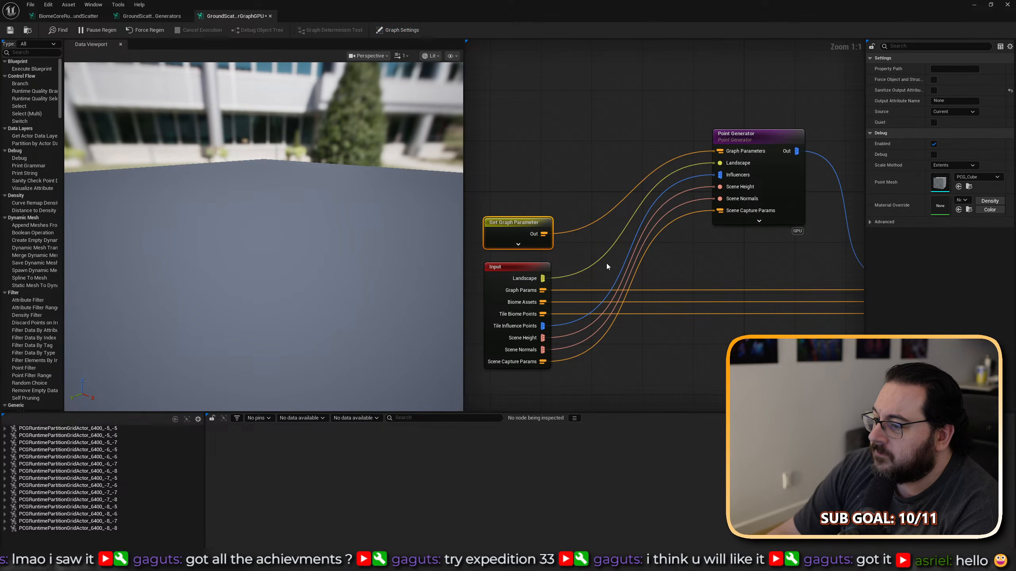
Open the Point Generator node's source for viewing, close it, and examine the Resolve Assets And Apply Properties node's settings.
right_drag(747, 276, 585, 272)
click(588, 221)
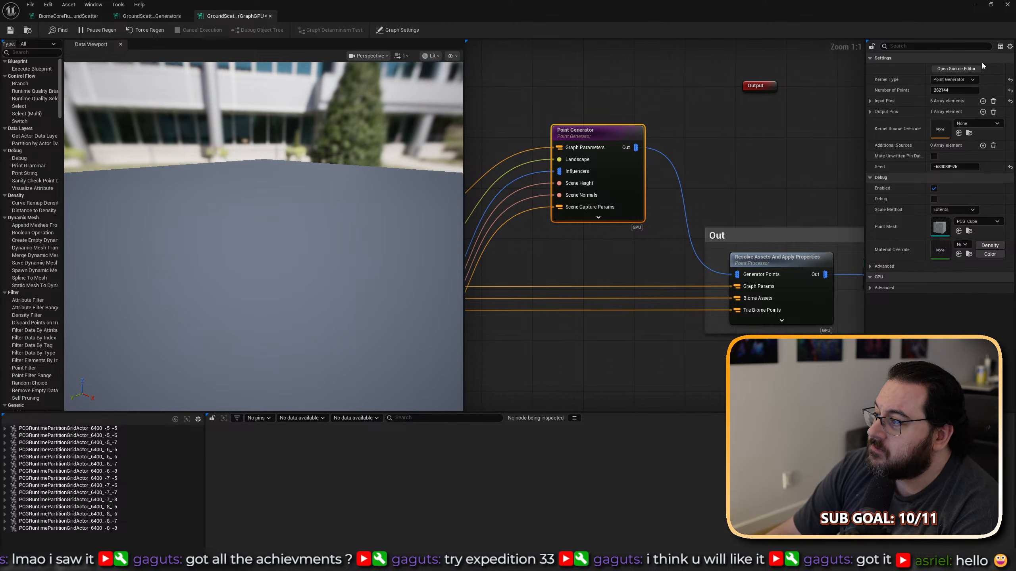
click(954, 70)
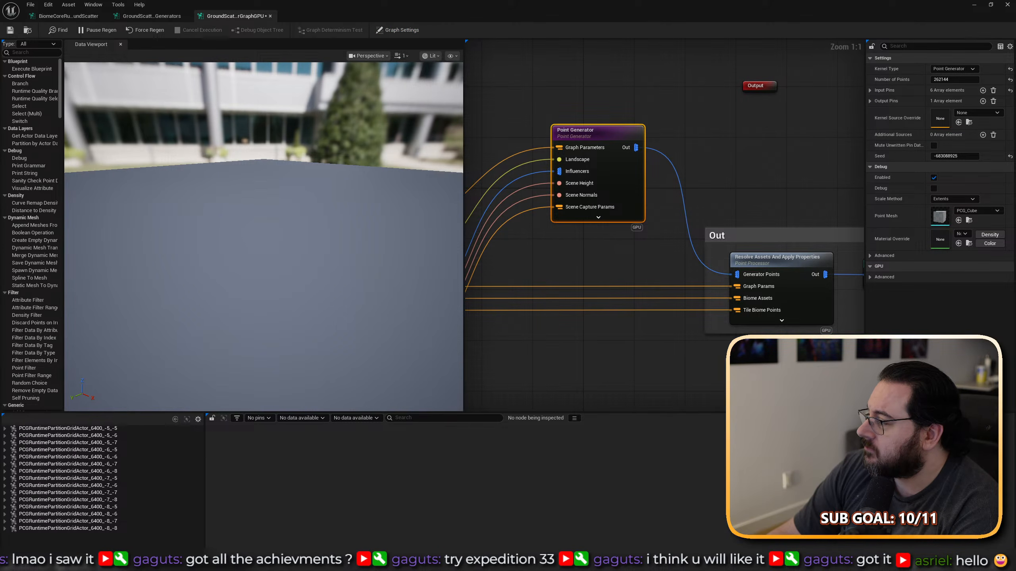
click(773, 147)
right_drag(763, 173, 671, 70)
click(681, 157)
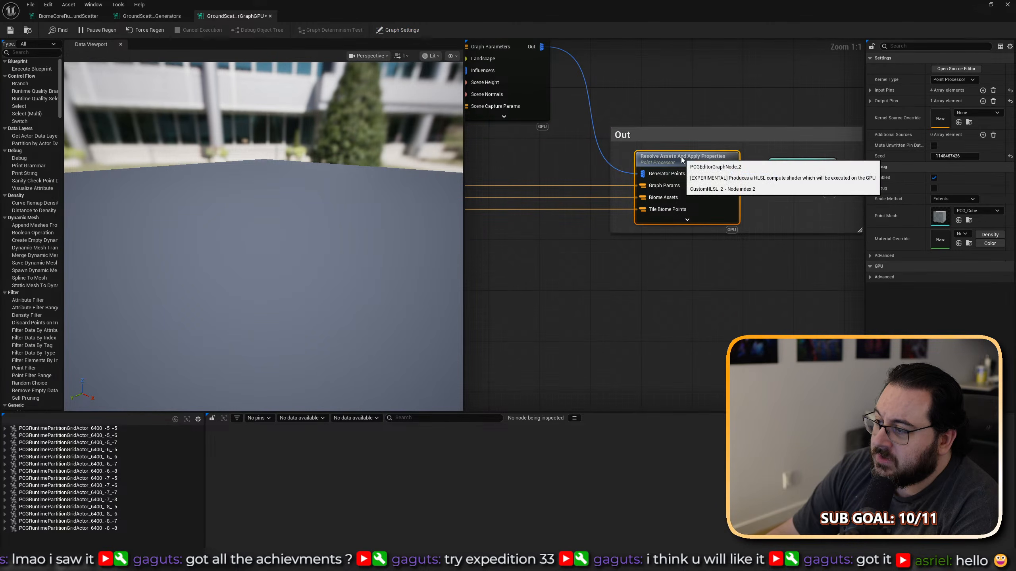
right_drag(744, 253, 863, 330)
right_drag(772, 318, 704, 277)
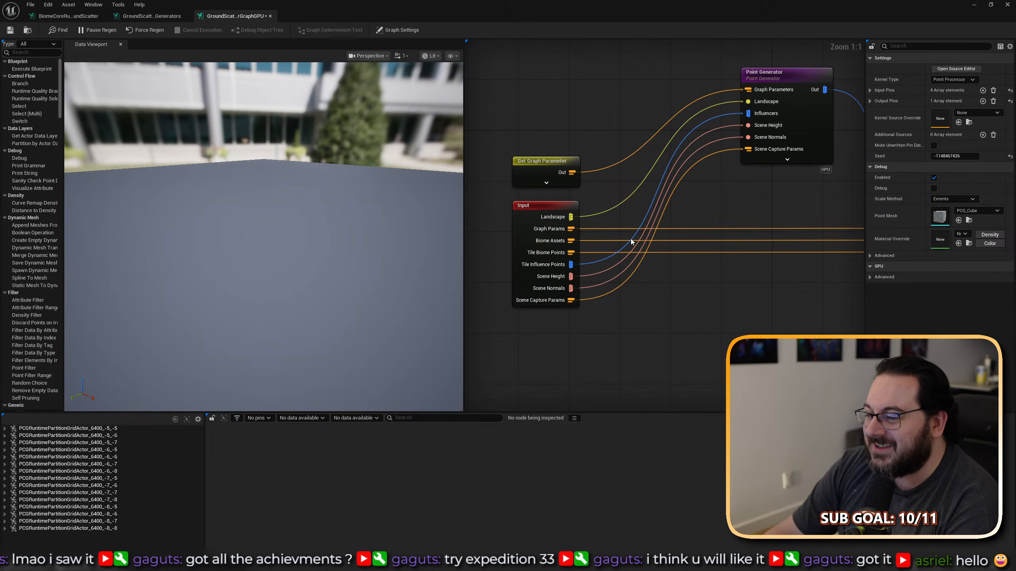
Return to the ground scatter generators graph and look over its Input node and Biome Assets connection.
click(156, 16)
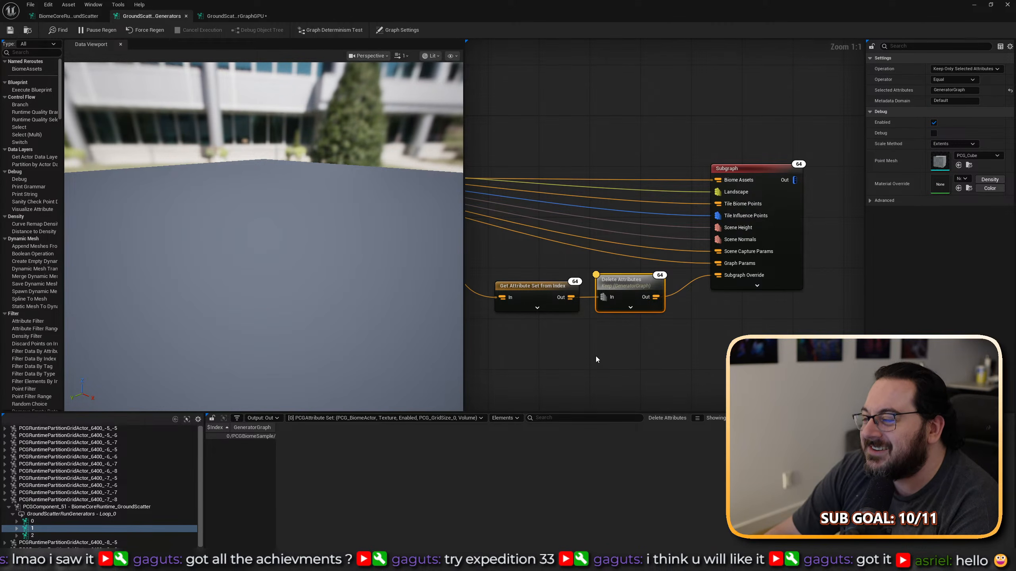
right_drag(595, 356, 854, 333)
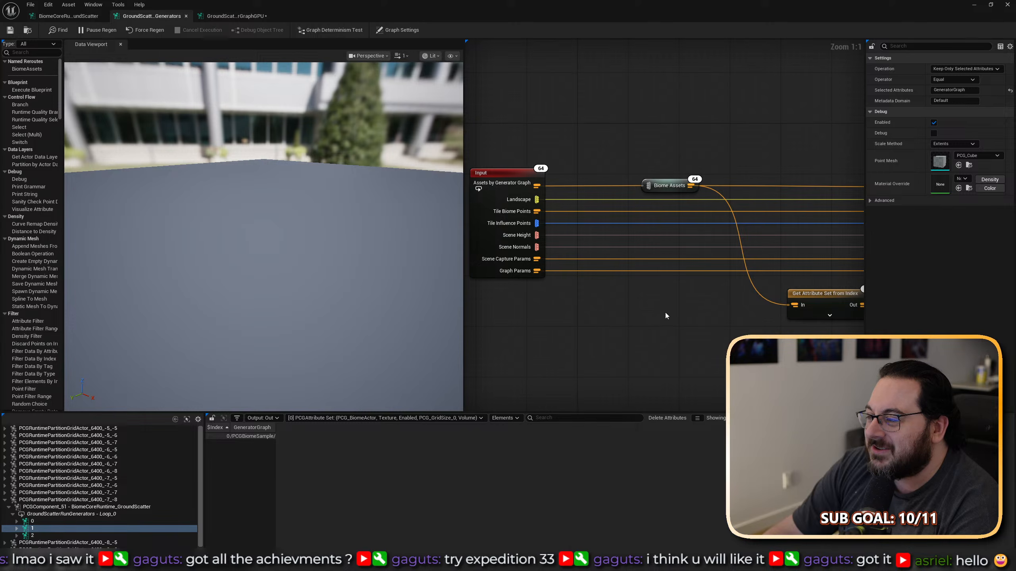
right_drag(686, 307, 763, 305)
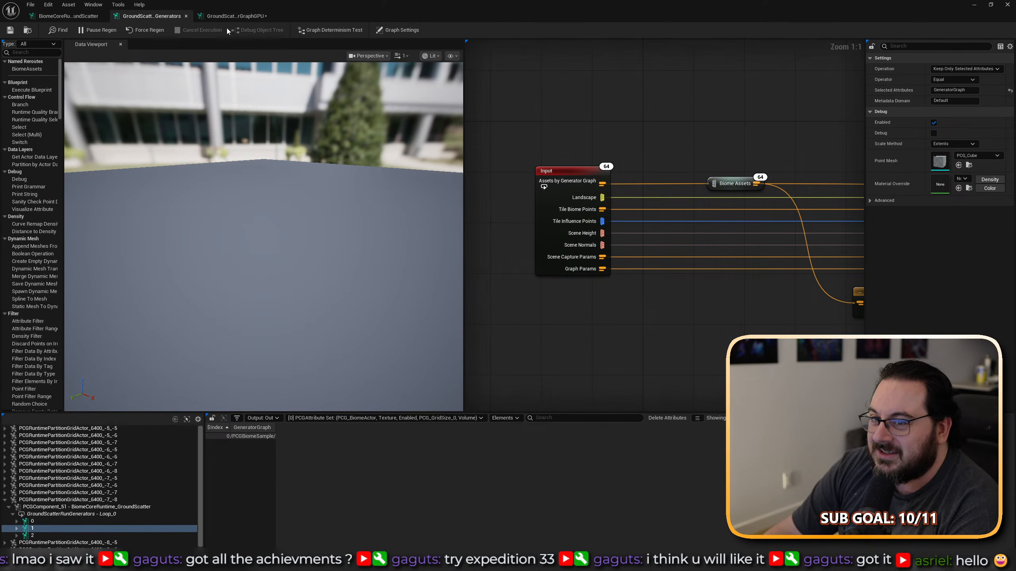
Switch to the BiomeCoreRuntime_GroundScatter graph and examine the Simple Generator (GPU) section and the Wait node feeding it.
click(68, 16)
scroll(579, 256, down, 4)
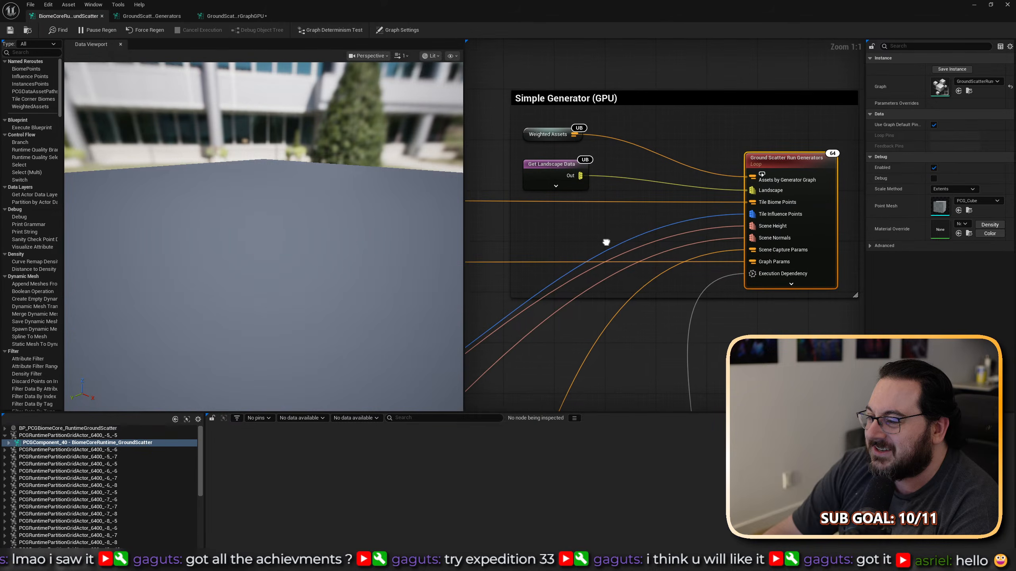
scroll(606, 244, up, 1)
scroll(654, 288, down, 3)
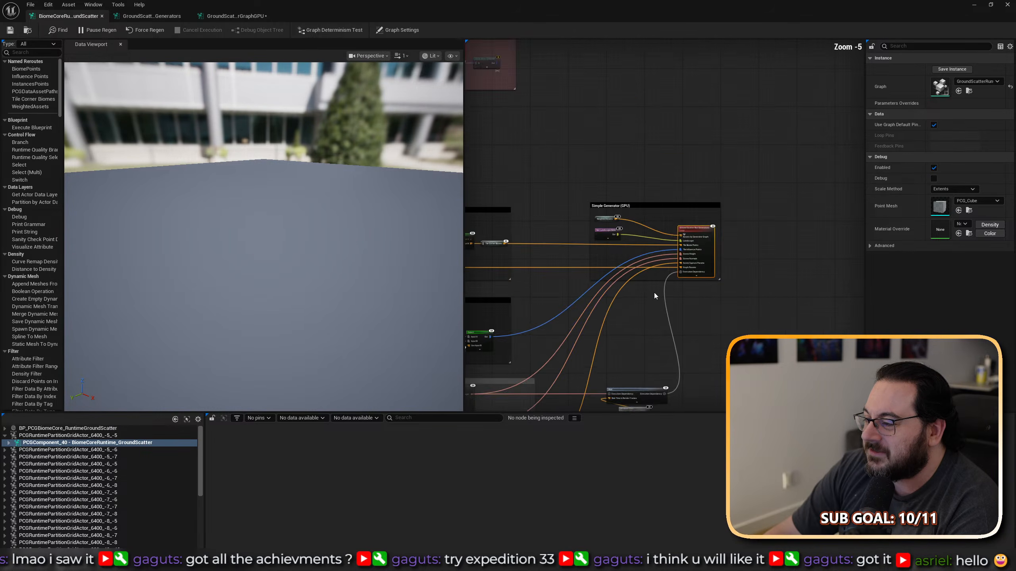
right_drag(654, 292, 705, 135)
scroll(684, 244, up, 5)
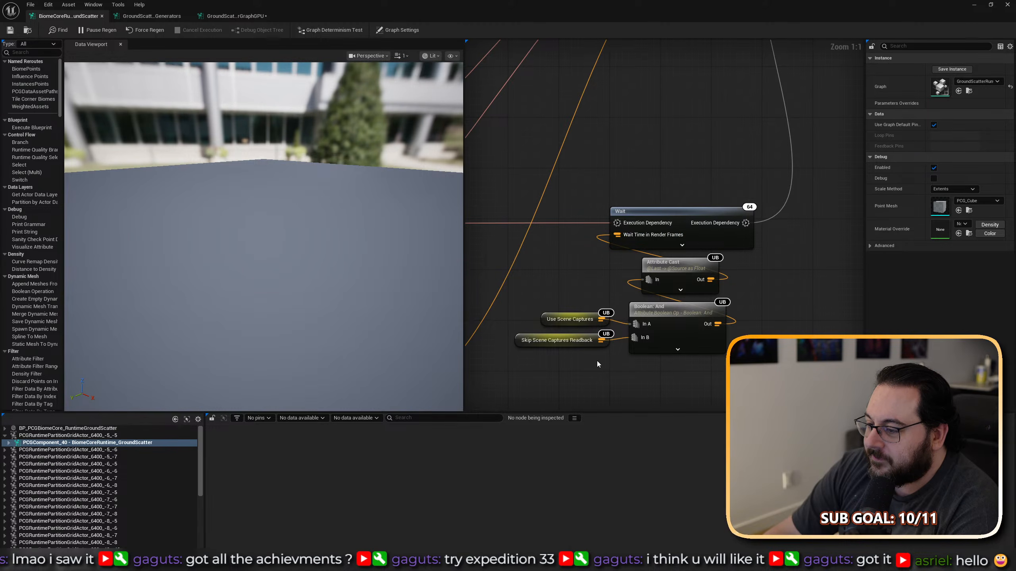
Examine the RenderTarget-Based Scene Height section with its scene capture parameters and render target nodes.
right_drag(597, 362, 752, 355)
scroll(629, 294, down, 2)
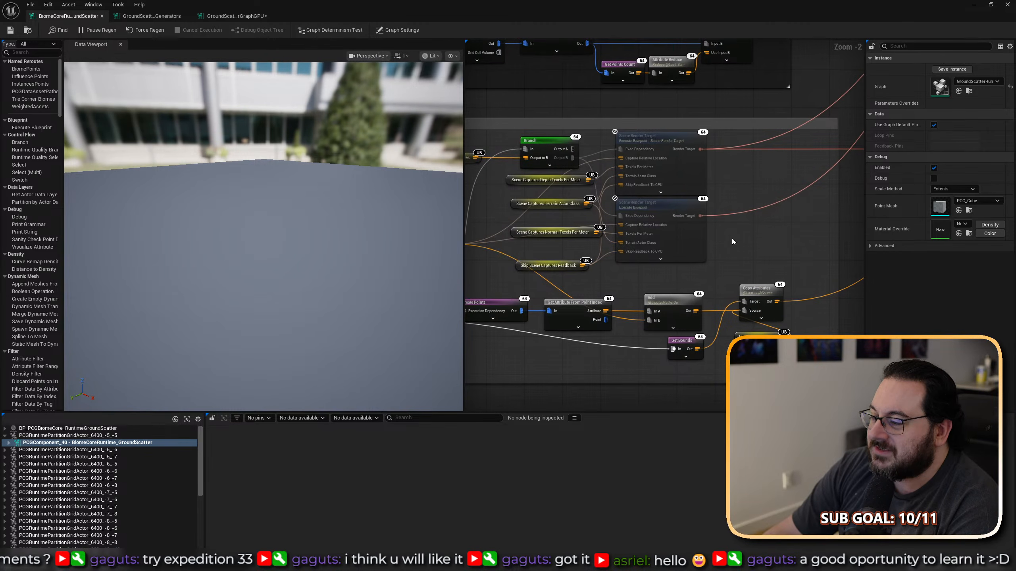
right_drag(732, 238, 809, 220)
scroll(808, 220, up, 1)
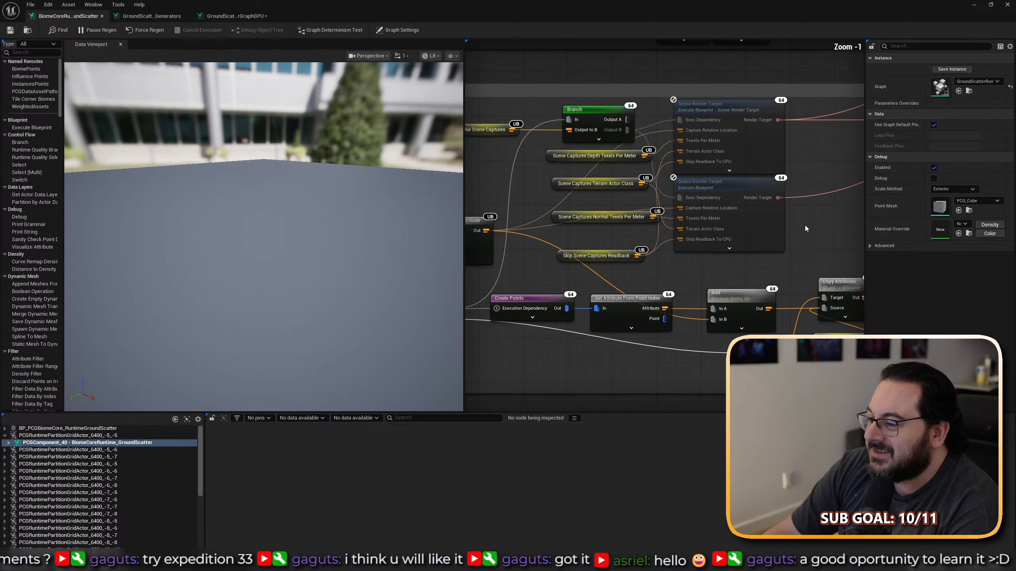
right_drag(677, 275, 620, 222)
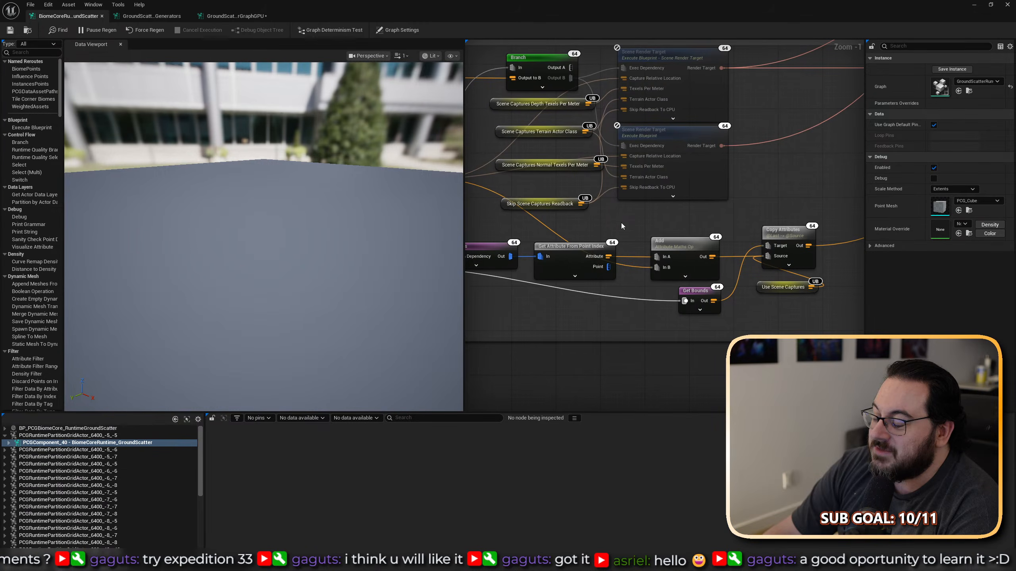
scroll(615, 219, down, 2)
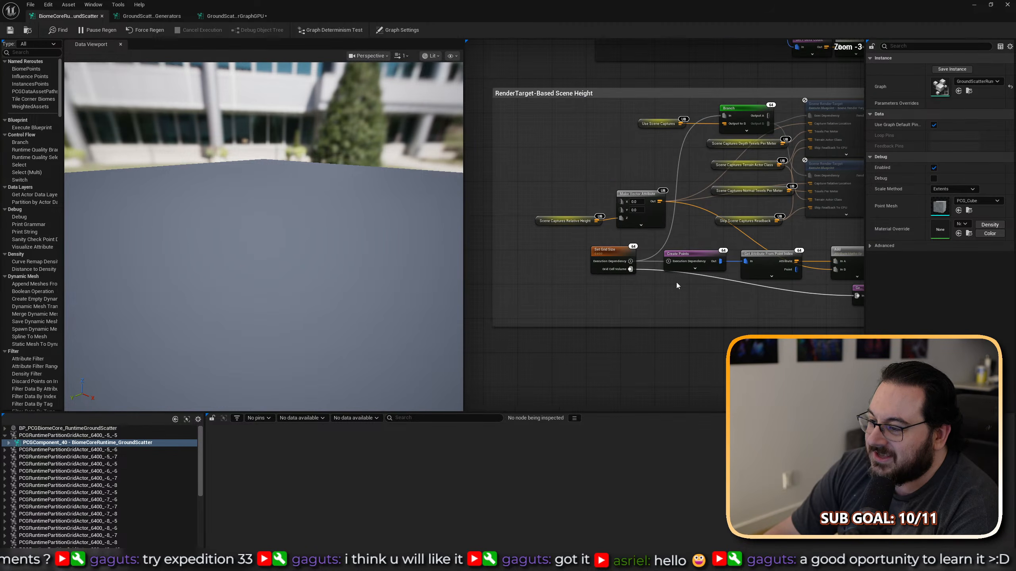
Trace the biome points section from Change Grid Size through the culling, partition, filter, and Copy Attributes nodes.
right_drag(559, 136, 862, 299)
scroll(625, 206, down, 4)
right_drag(666, 236, 479, 274)
scroll(659, 222, up, 3)
right_drag(542, 158, 864, 275)
scroll(626, 257, up, 3)
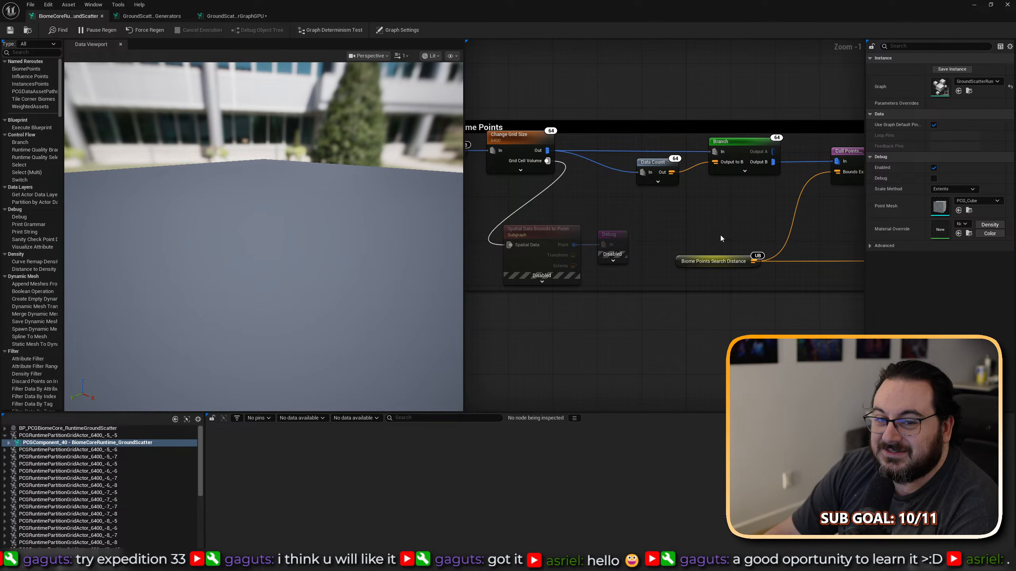
right_drag(721, 239, 471, 281)
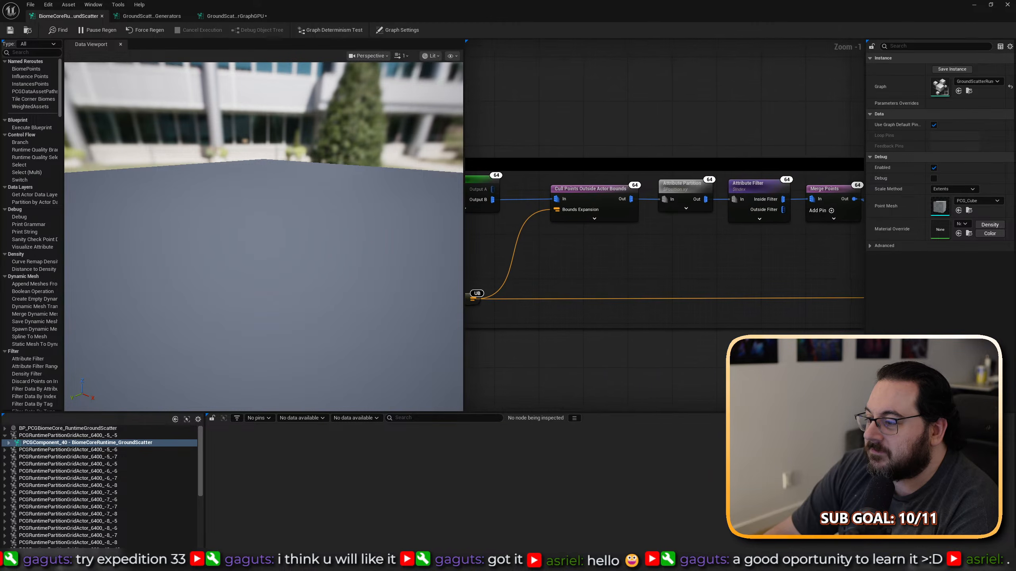
right_drag(737, 277, 698, 289)
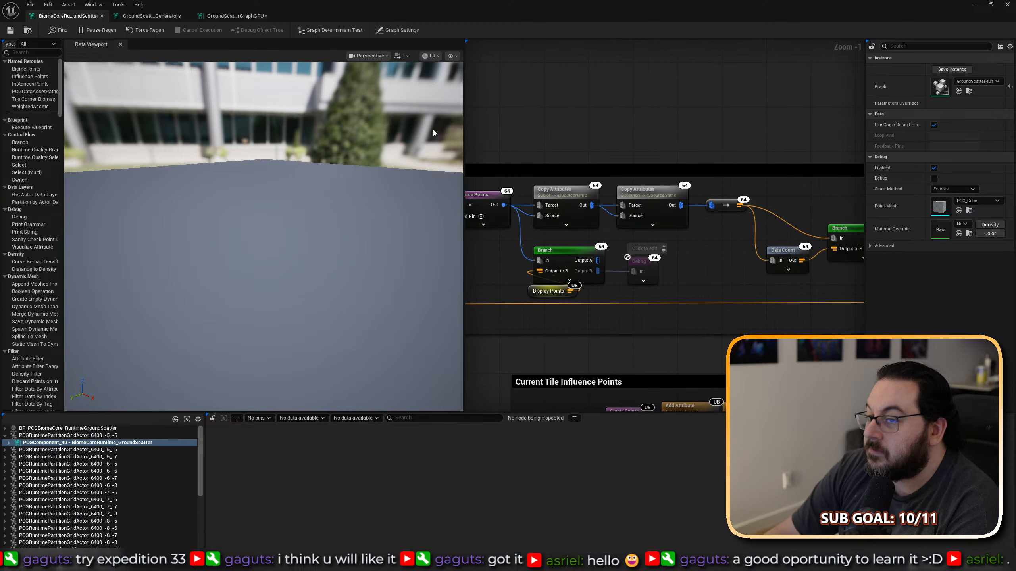
Close the graph editor, return to BiomeSampleLevel, and select the BP_PCGBiomeVolume actor over the conifer forest.
click(1007, 5)
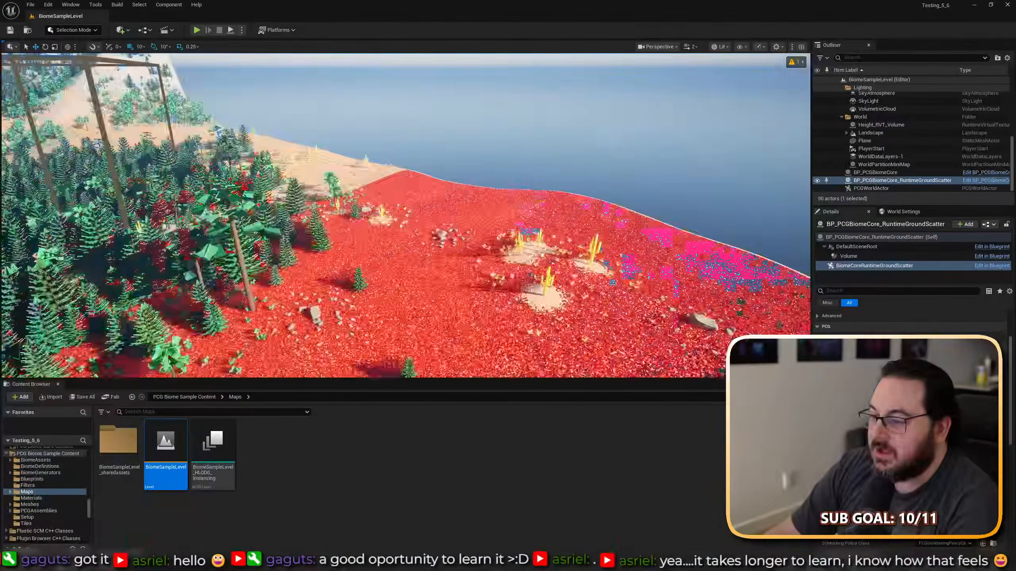
right_drag(498, 240, 432, 224)
click(504, 232)
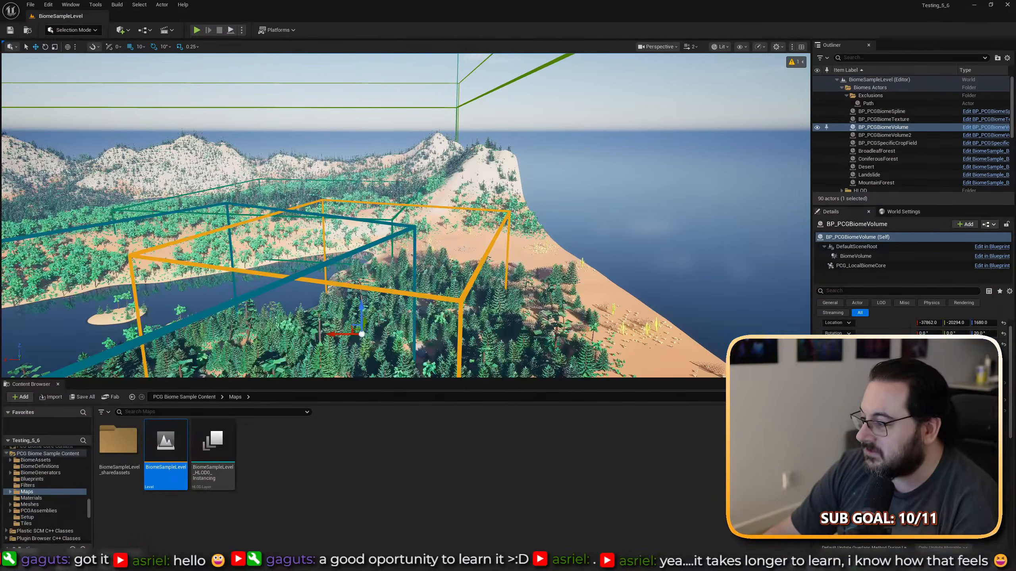
Open the volume's ConiferousForest biome definition, inspect its name, color channels, and priority, and close it.
double_click(924, 331)
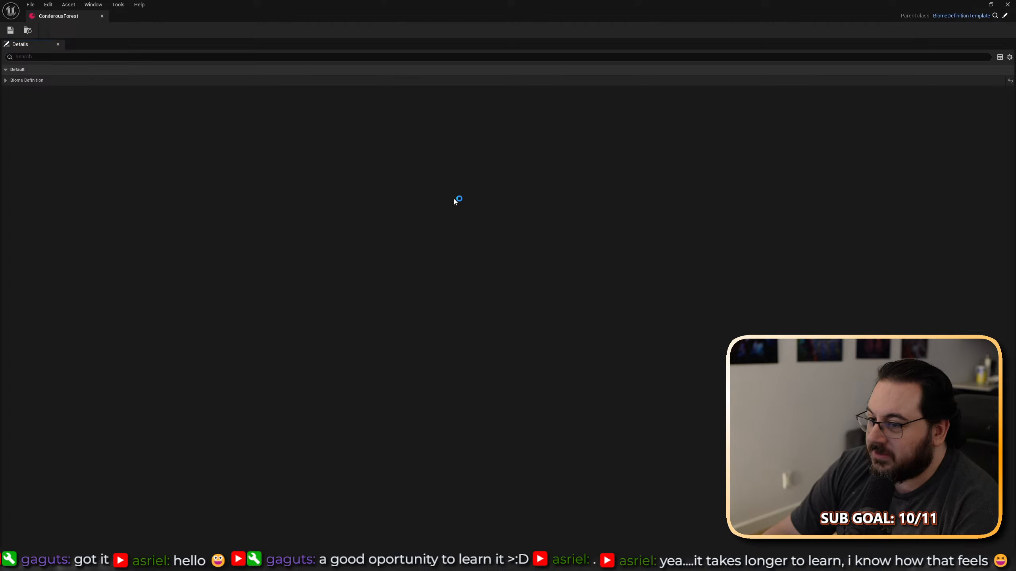
click(12, 80)
click(12, 102)
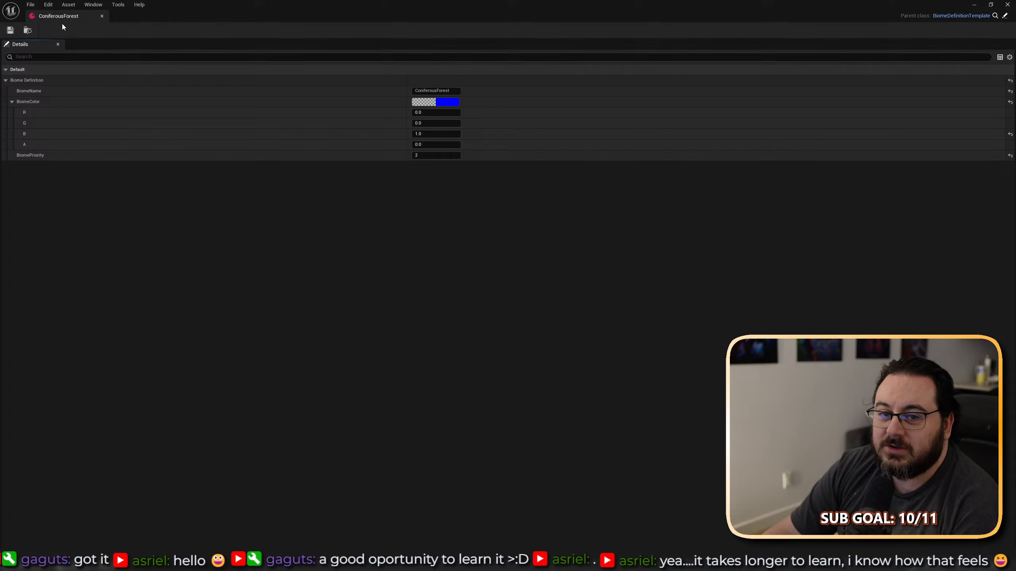
middle_click(75, 20)
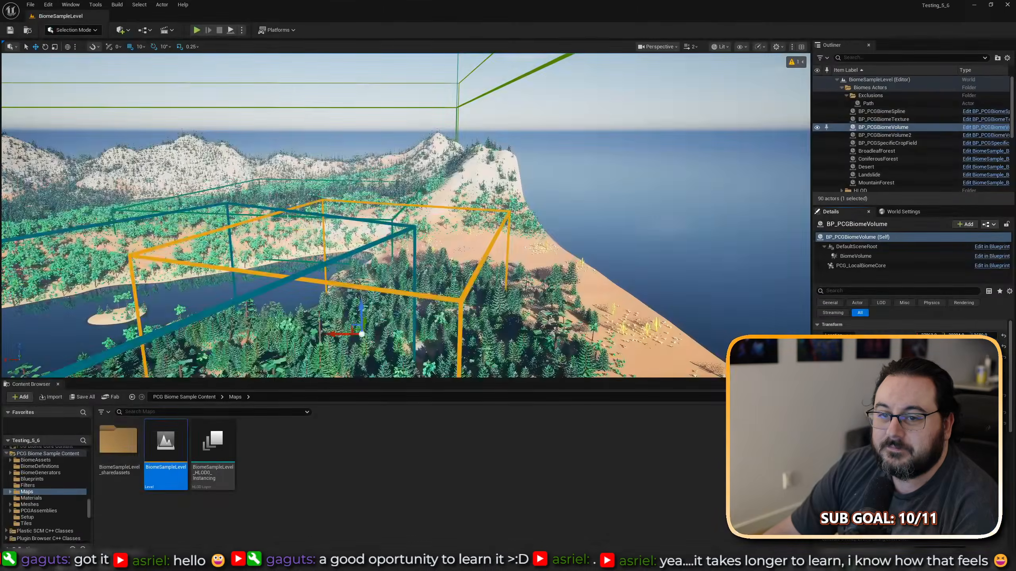
Fly over the forest toward the blue-tinted ground and select the BP_PCGBiomeTexture actor.
right_drag(440, 264, 542, 212)
key(d)
key(w)
scroll(588, 274, up, 1)
click(550, 237)
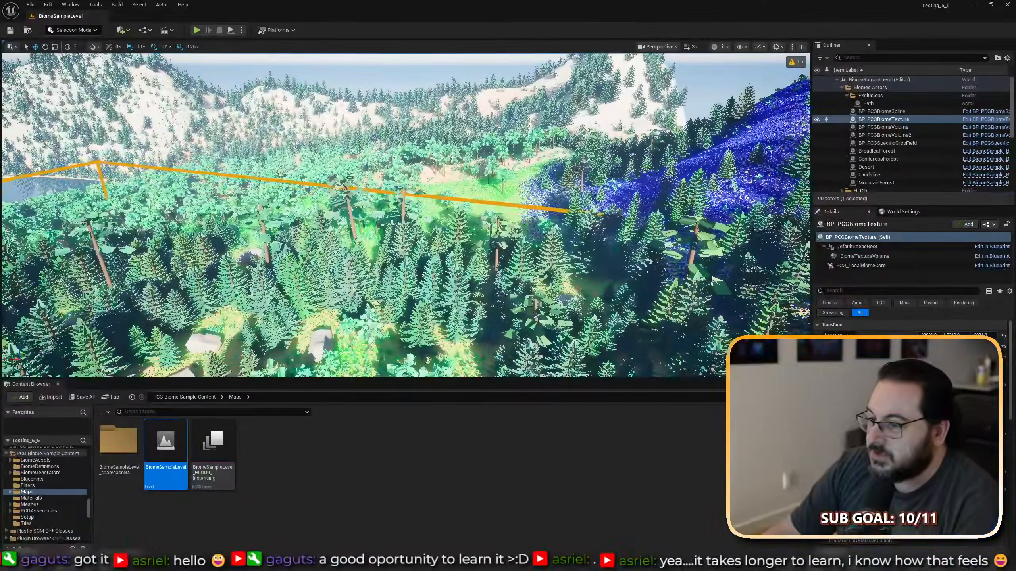
Select the BP_PCGBiomeVolume and BP_PCGBiomeTexture actors alternately and compare their biome settings.
right_drag(712, 279, 756, 318)
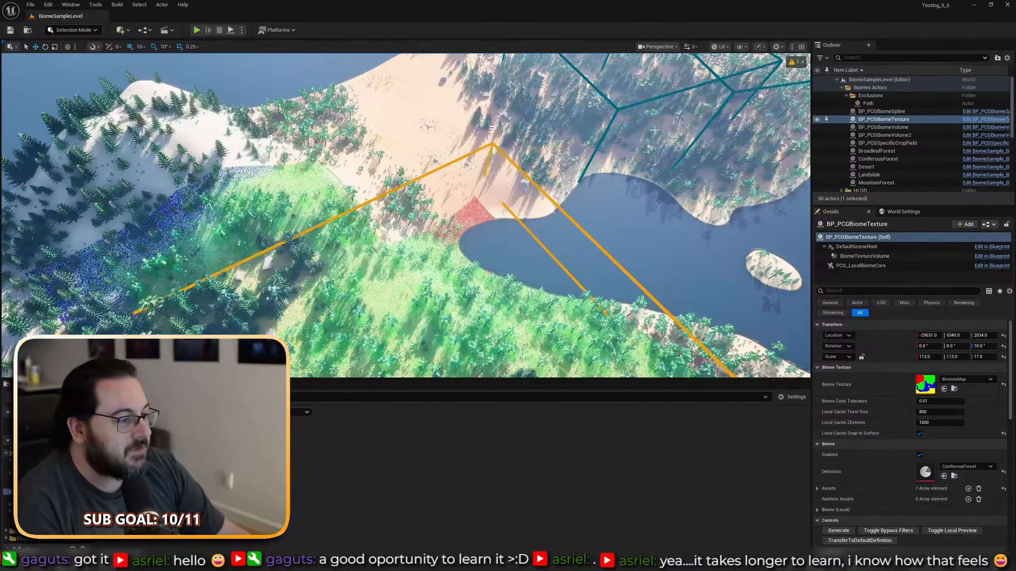
click(616, 109)
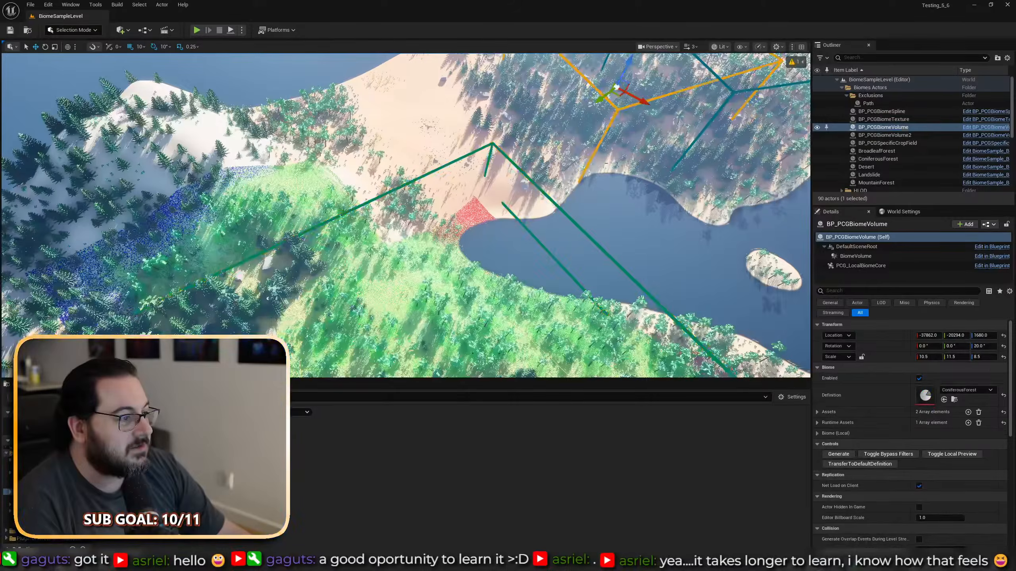
click(491, 144)
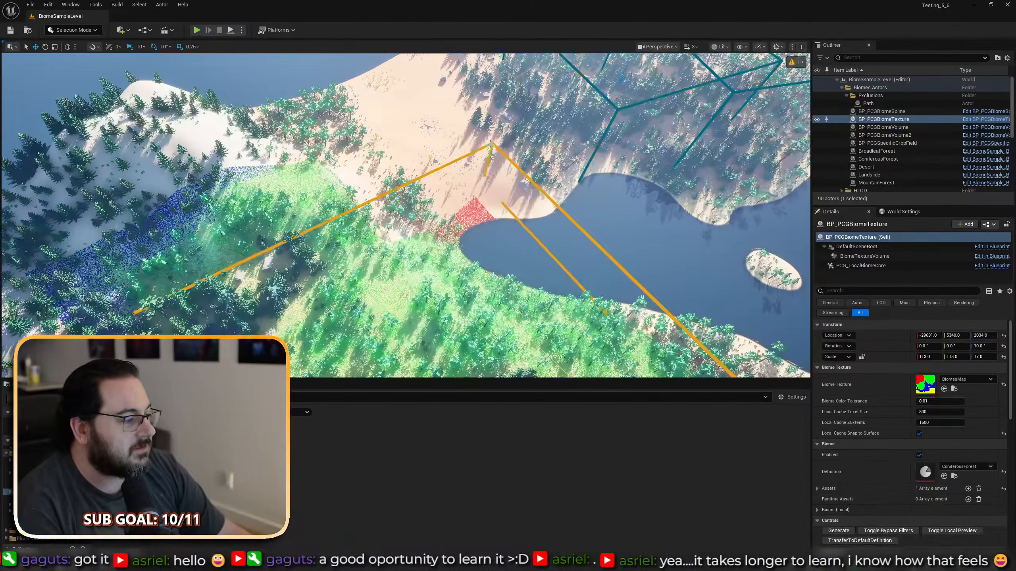
click(616, 110)
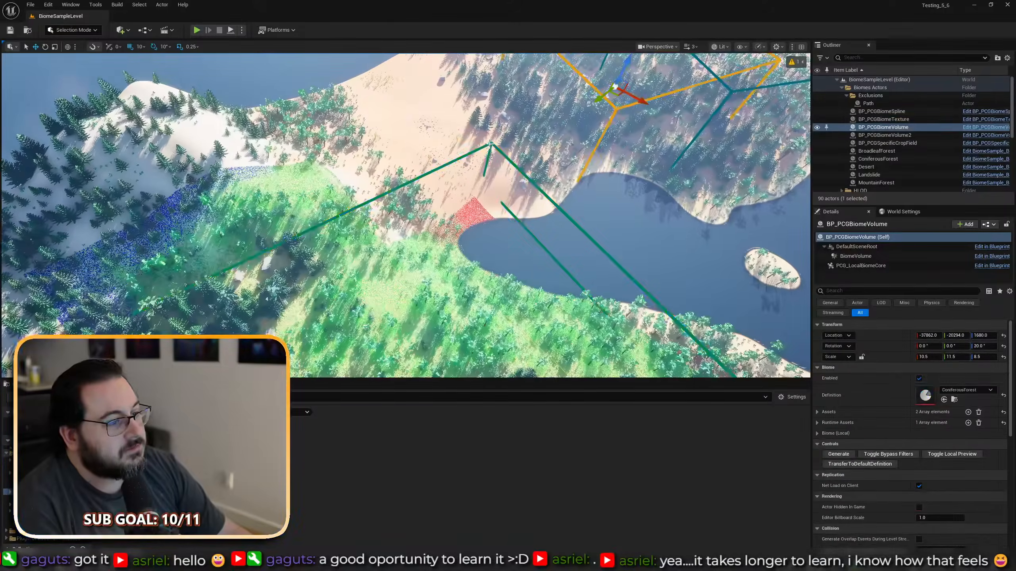
Select the BP_PCGBiomeTexture actor and move it along its X axis to location X -32491.
click(489, 153)
right_drag(489, 153, 554, 173)
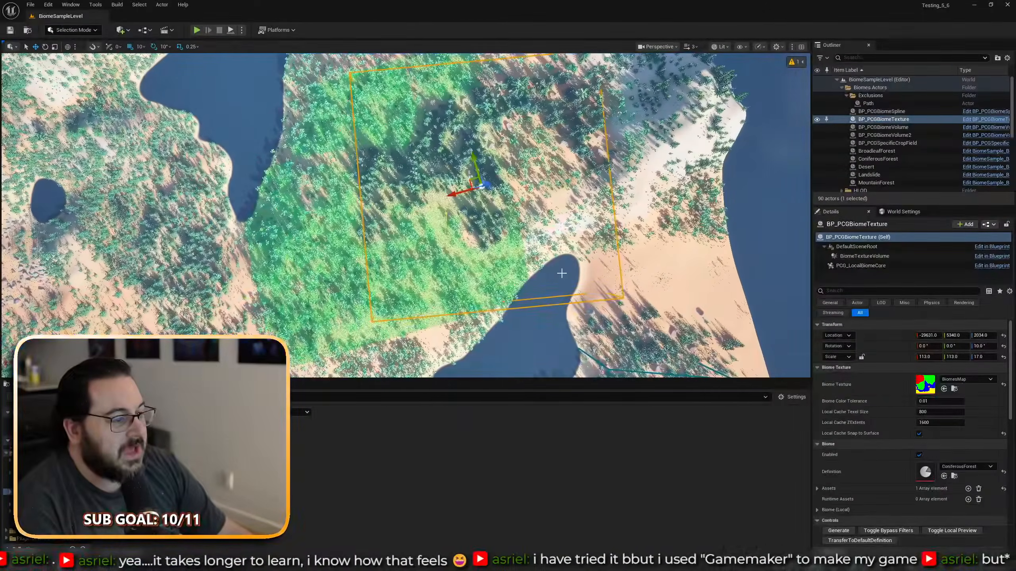
drag(458, 193, 483, 188)
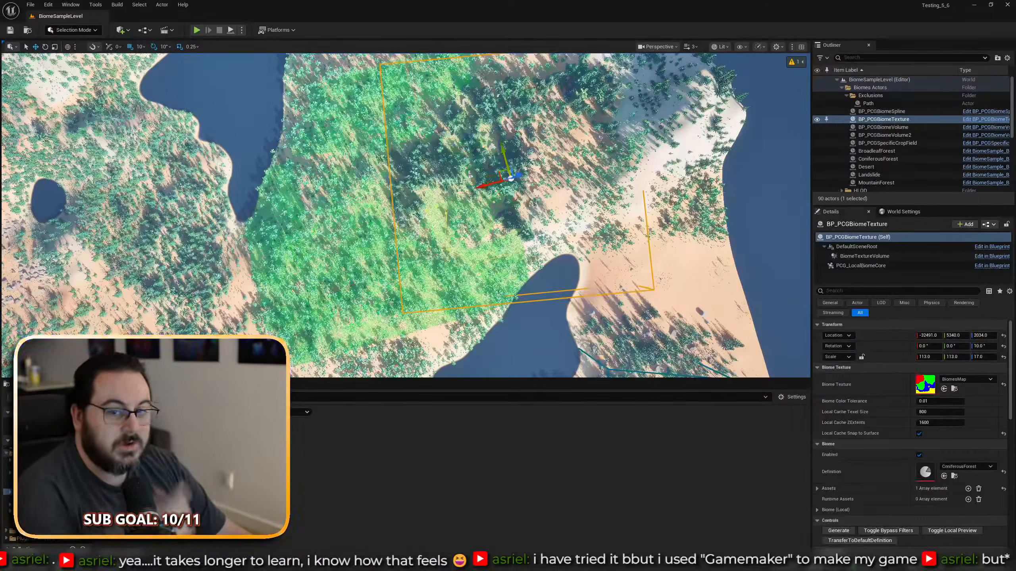
Fly over the forests, landslide rocks and snowy slopes to examine the ground scatter after moving the biome texture.
right_drag(612, 150, 550, 80)
key(w)
key(w)
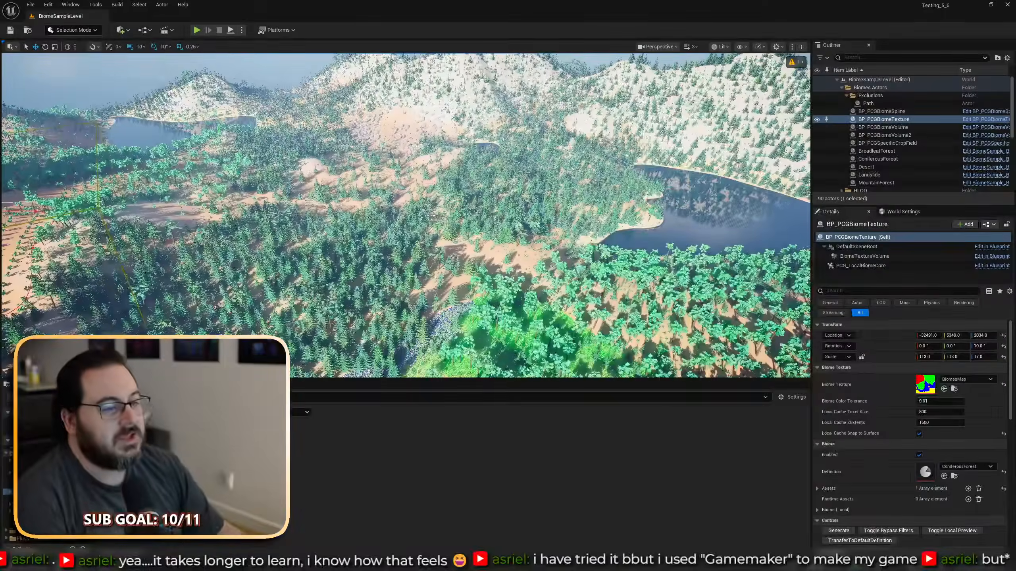
right_drag(406, 216, 502, 199)
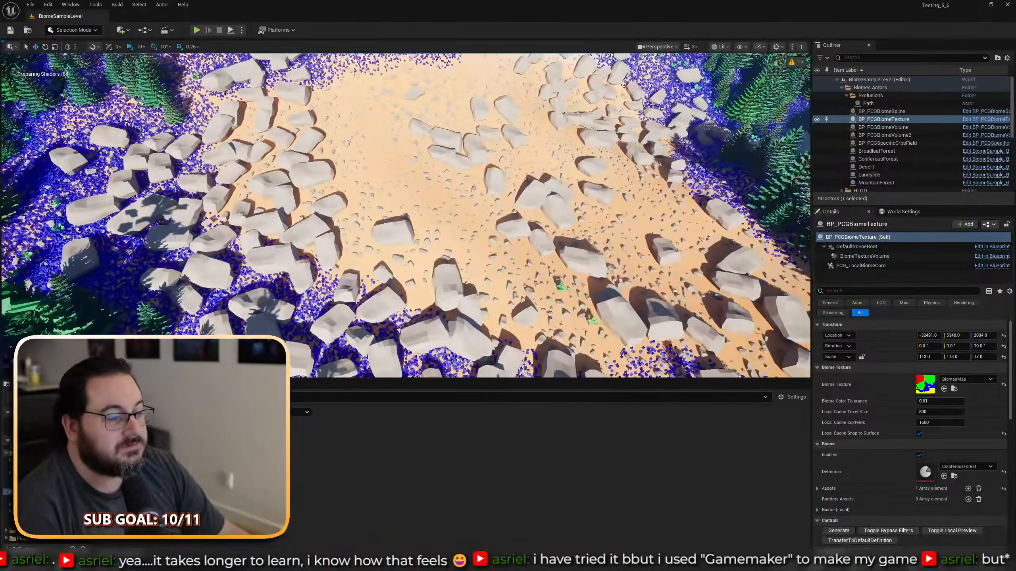
right_drag(406, 216, 305, 200)
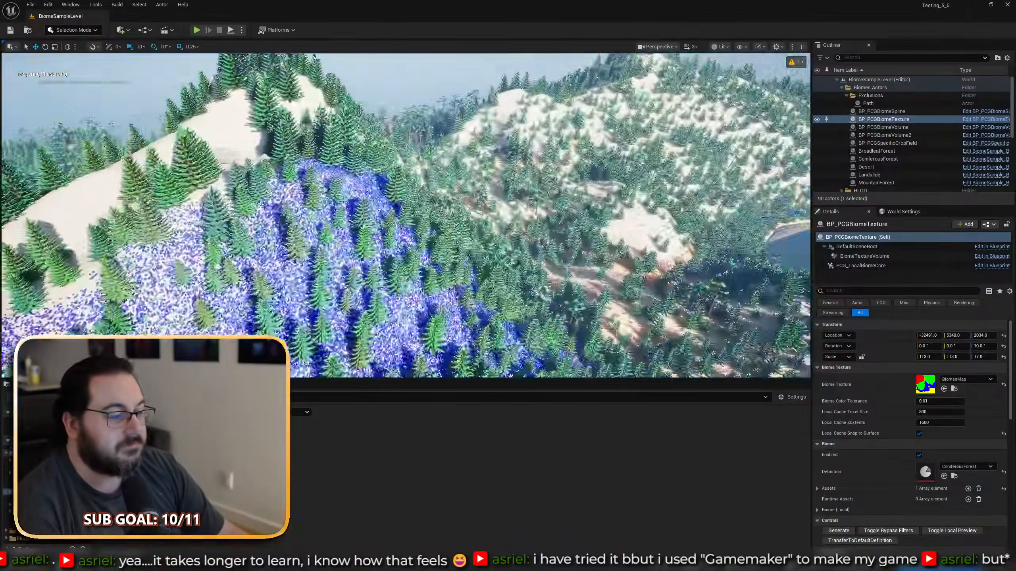
right_drag(405, 215, 305, 215)
key(w)
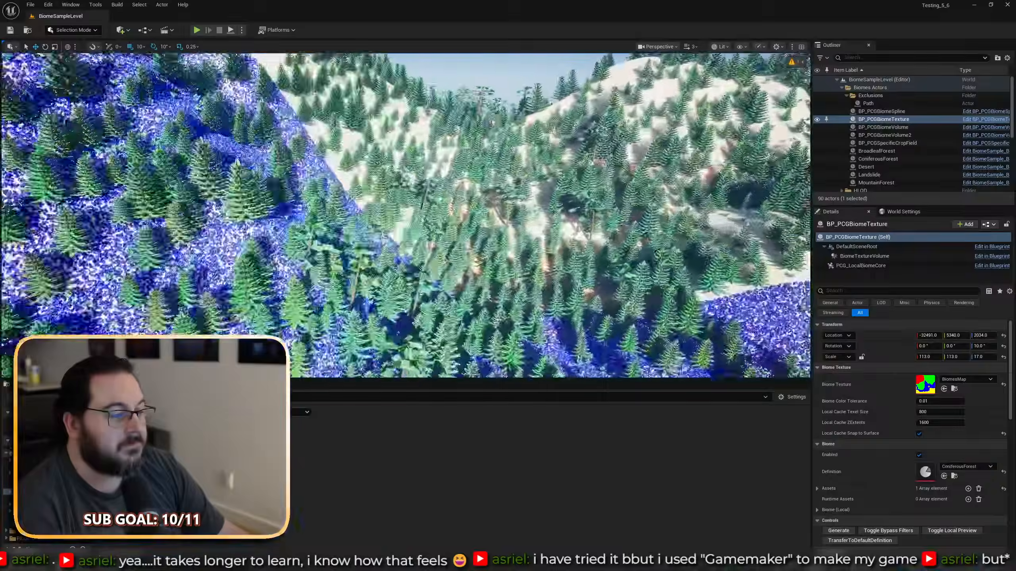
right_drag(406, 216, 505, 251)
right_drag(406, 215, 426, 255)
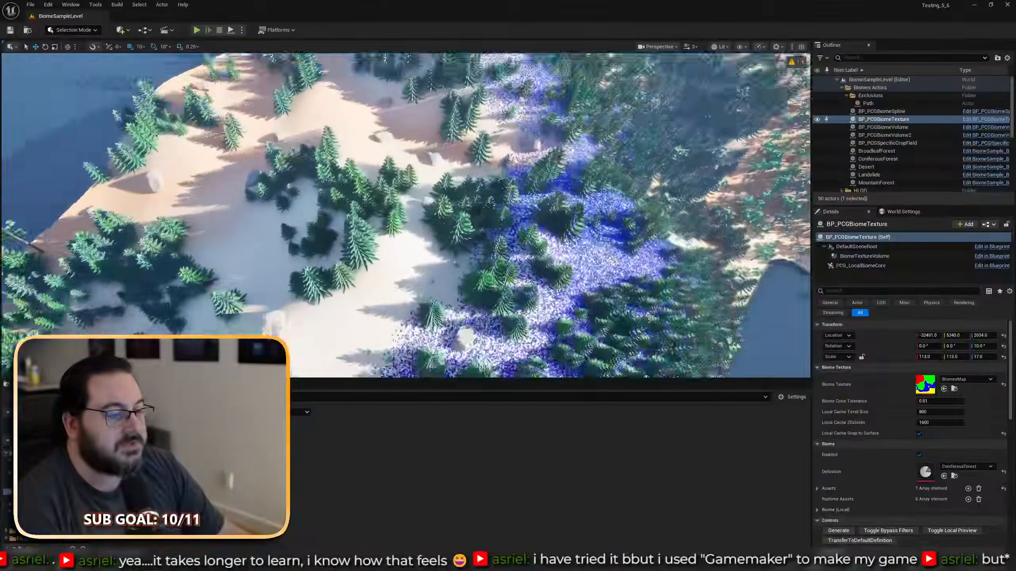
right_drag(405, 216, 506, 175)
key(w)
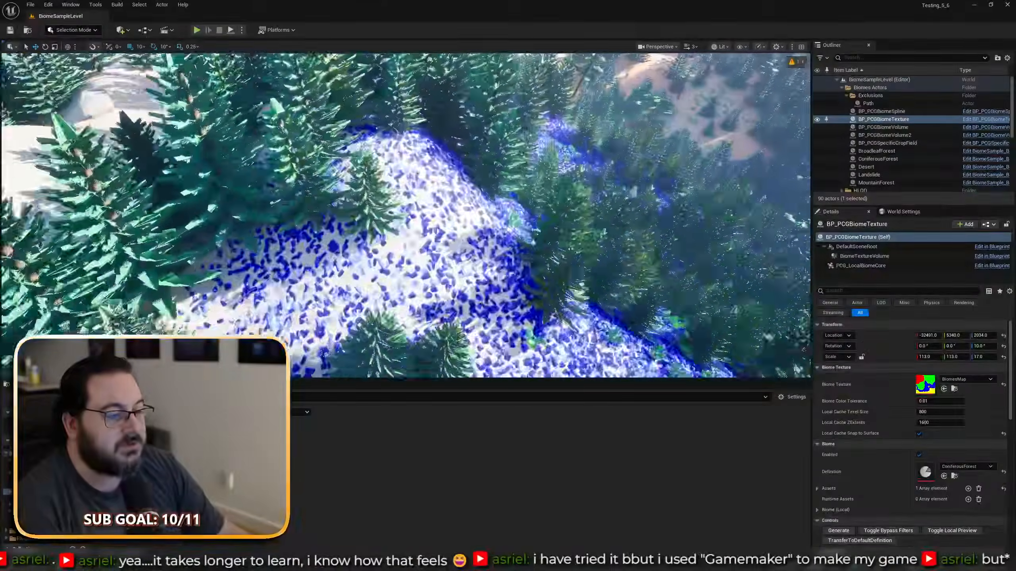
right_drag(406, 216, 365, 155)
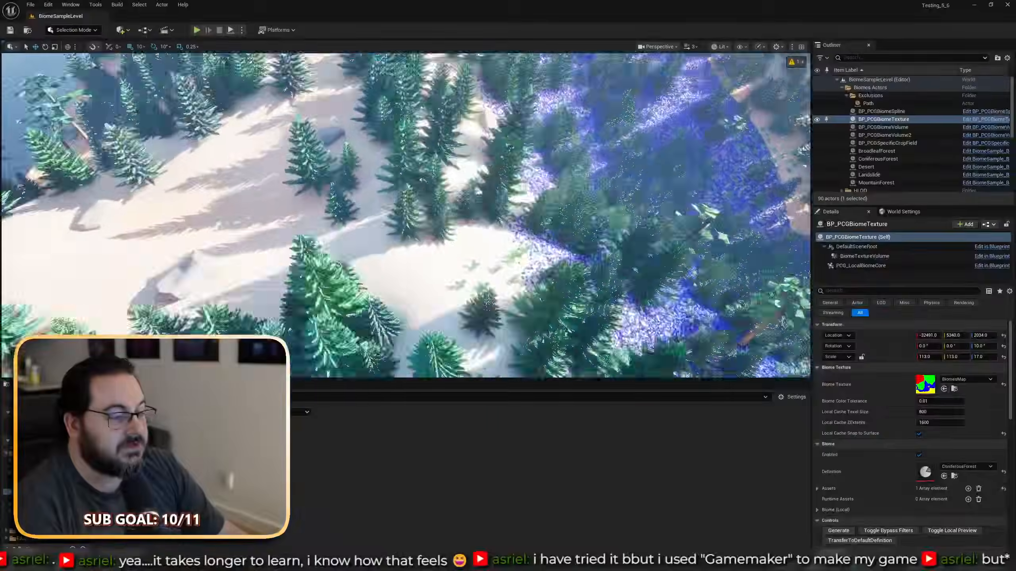
right_drag(406, 215, 402, 179)
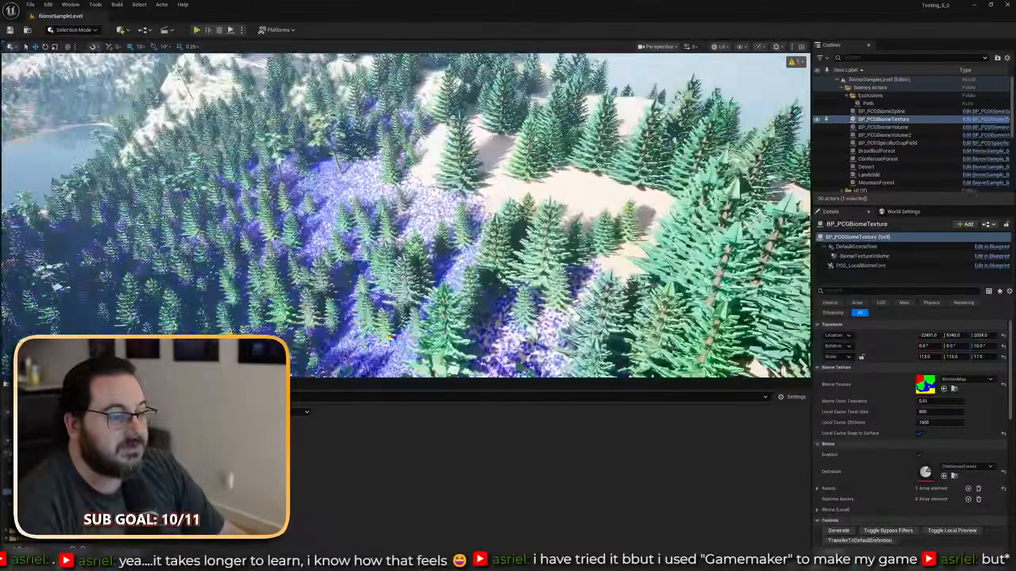
right_drag(405, 215, 285, 188)
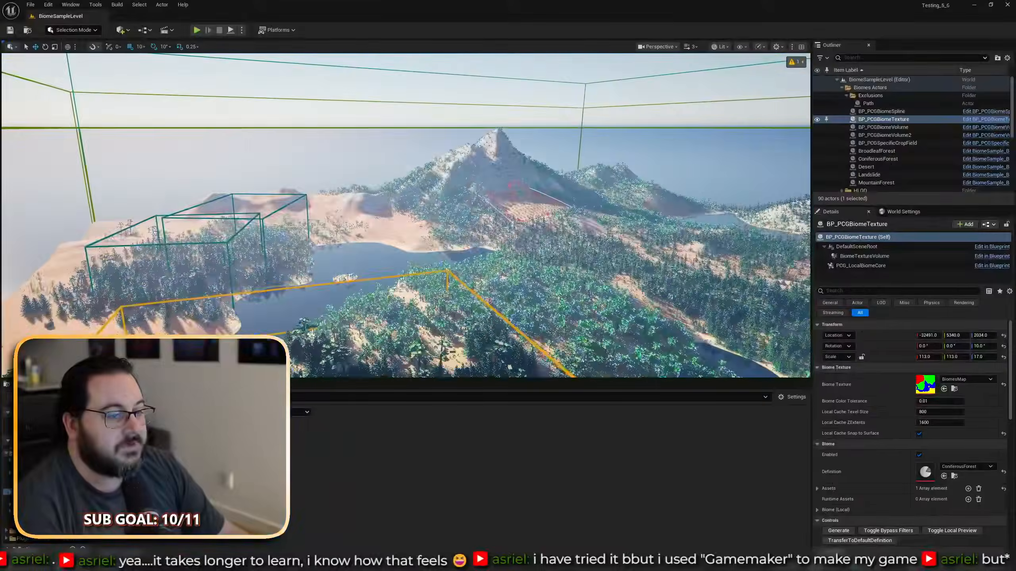
Try moving the BP_PCGSpecificCropField actor across the terrain to location Y -4727, and undo the move.
right_drag(405, 215, 585, 275)
scroll(406, 216, up, 2)
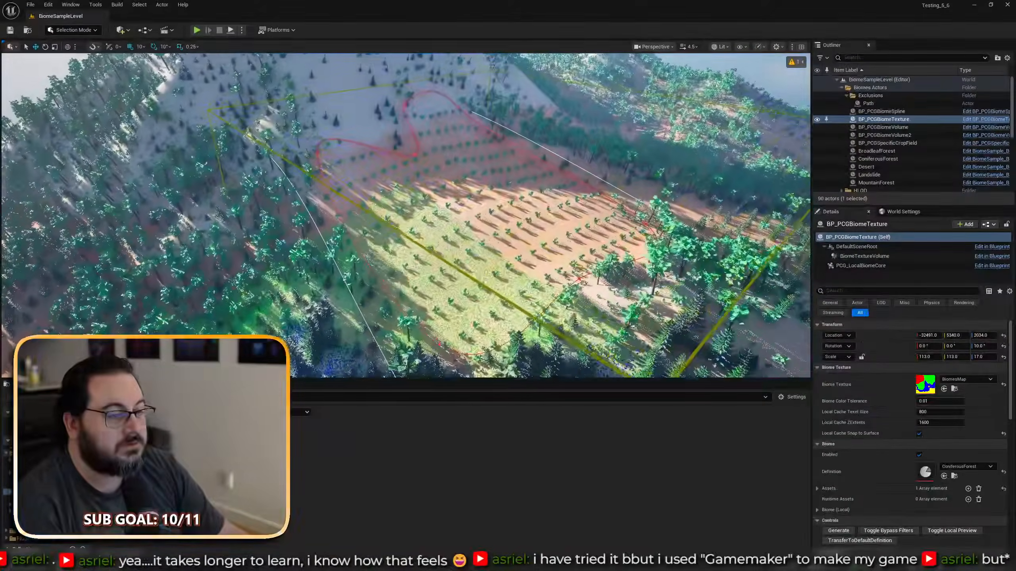
right_drag(413, 253, 413, 256)
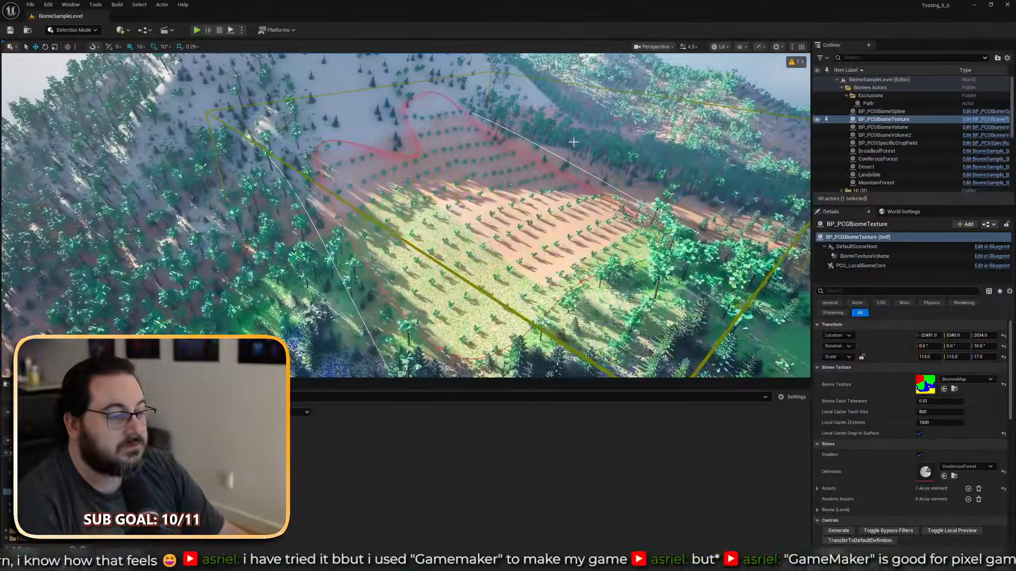
click(417, 248)
click(439, 257)
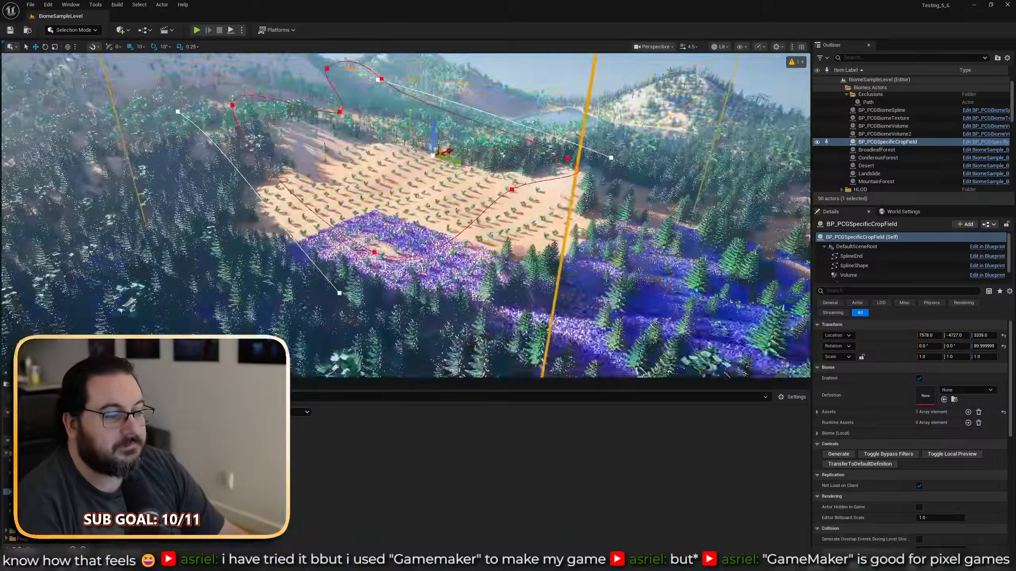
right_drag(433, 155, 460, 116)
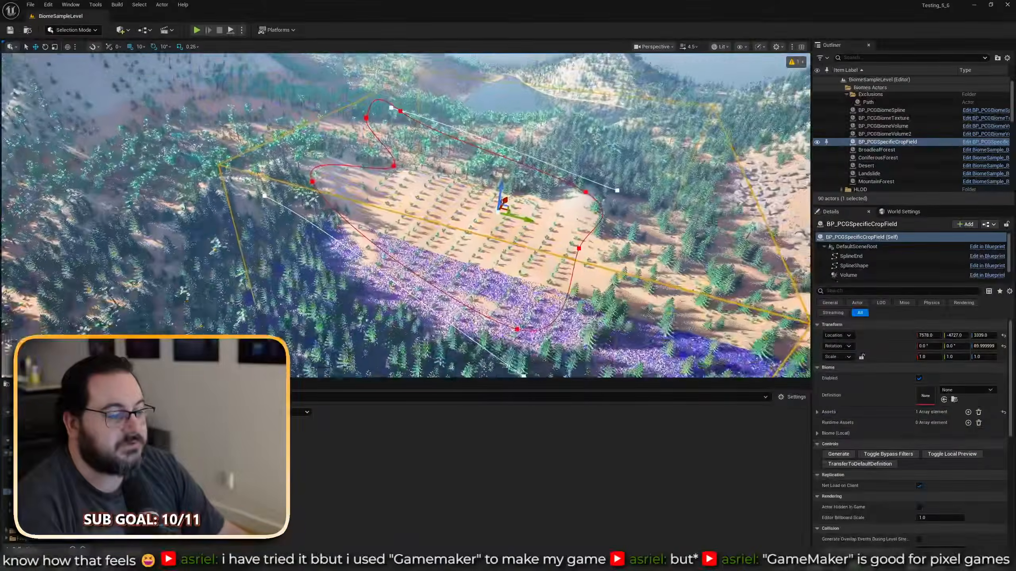
key(ctrl+z)
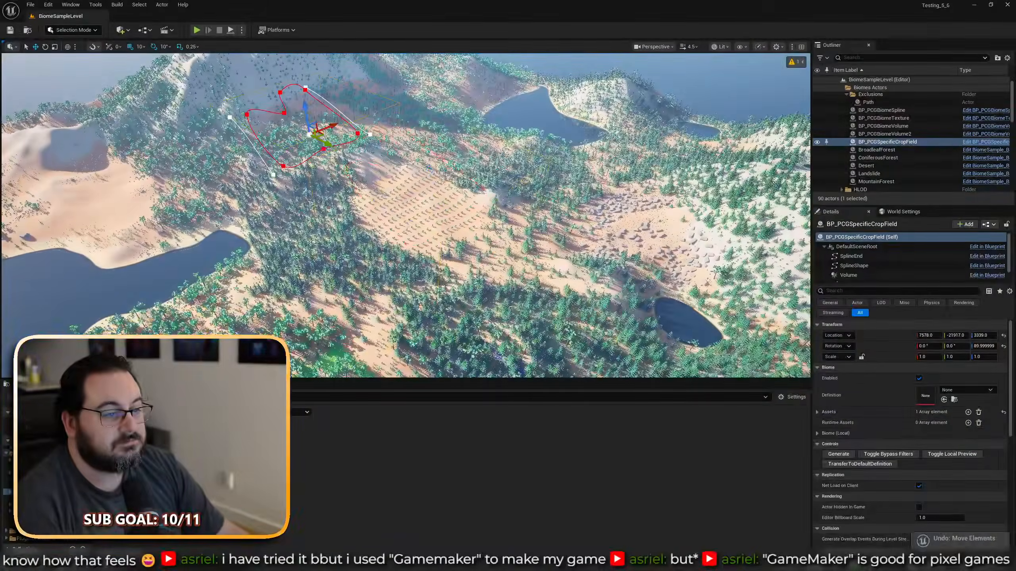
Fly around the lakeside biome volumes and up to a wide overview to examine how the level's biomes are laid out.
key(f)
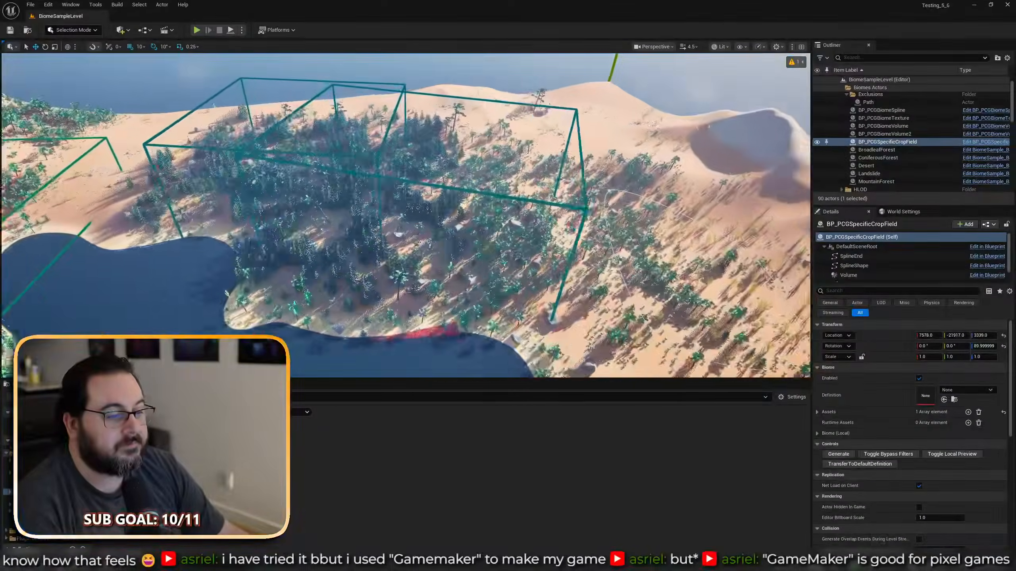
scroll(406, 215, up, 3)
right_drag(406, 215, 352, 196)
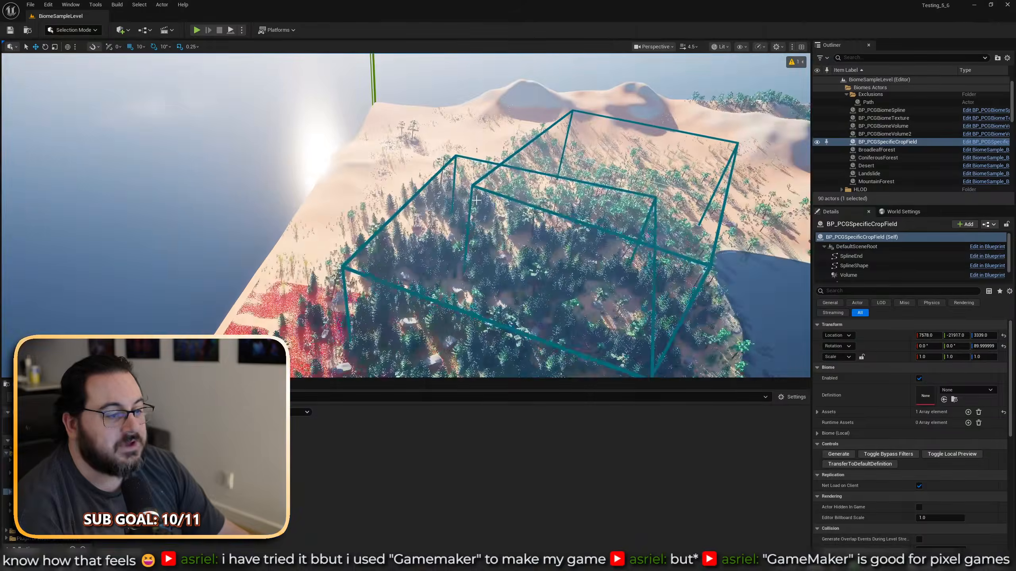
right_drag(477, 200, 572, 80)
key(w)
key(s)
key(s)
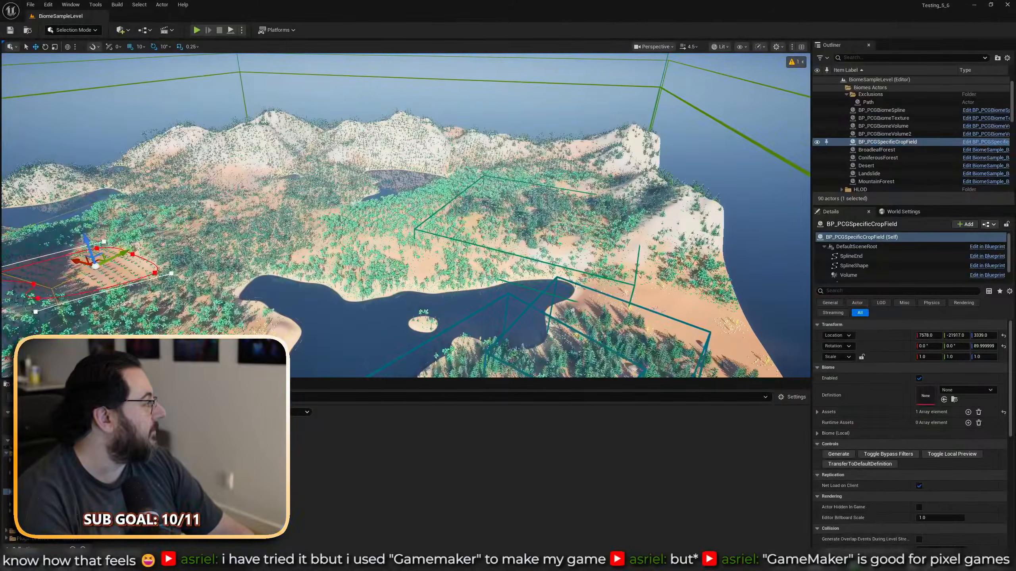
Switch to the Unreal Engine 5.6 roadmap in the browser and read the Point Data - Structure of Array and Debugging Workflow cards.
drag(1015, 304, 647, 0)
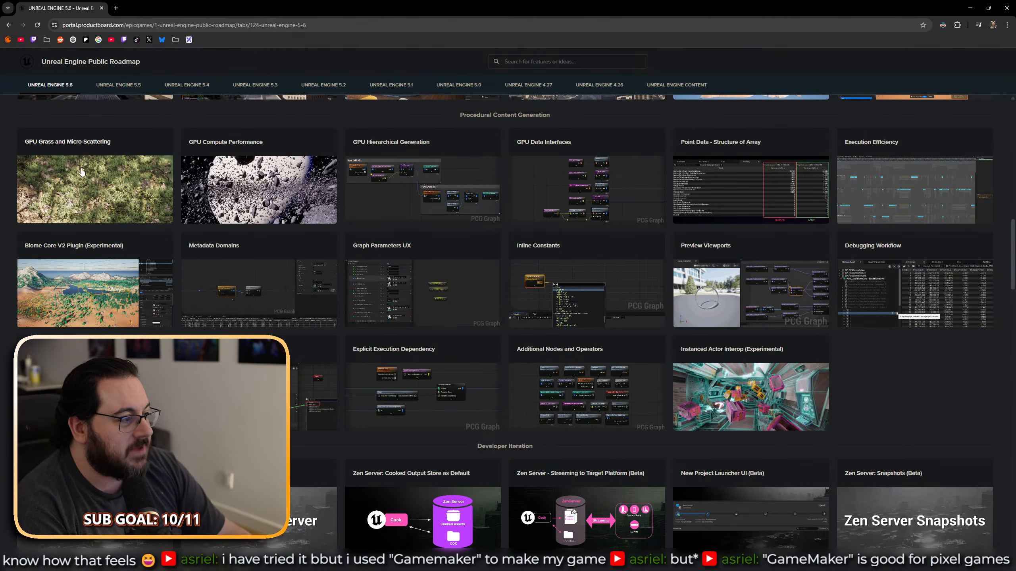
click(737, 200)
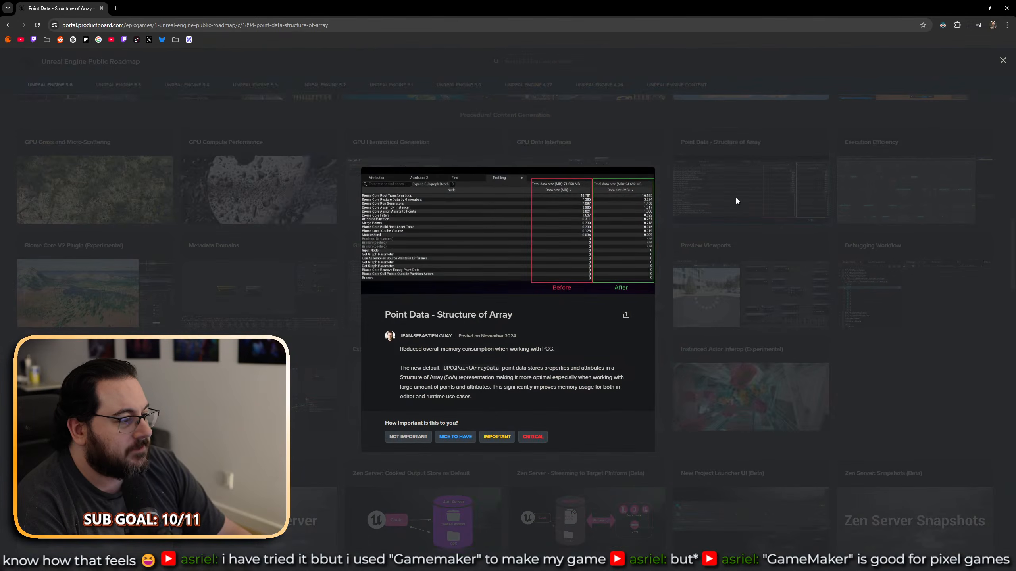
click(761, 195)
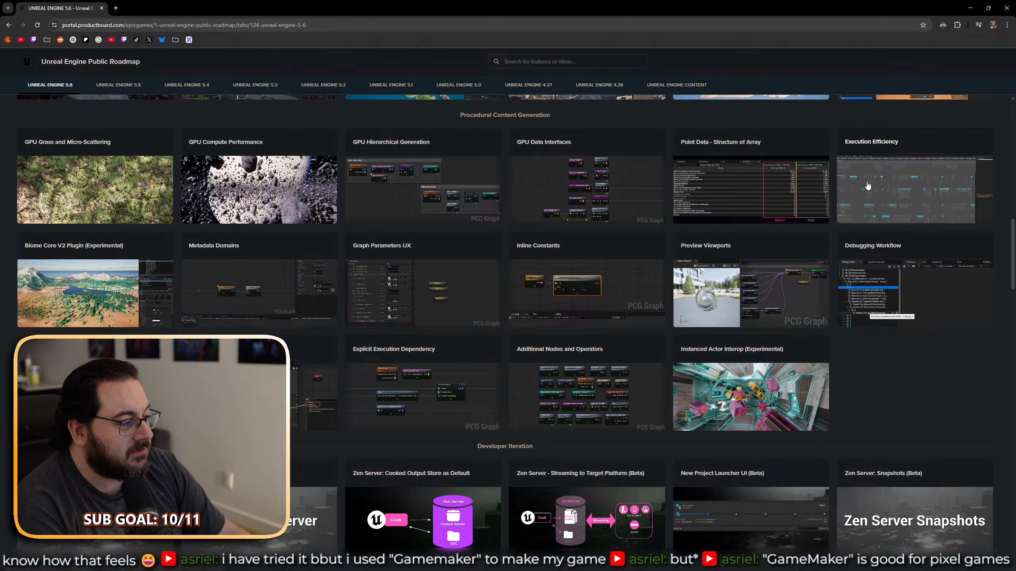
click(890, 285)
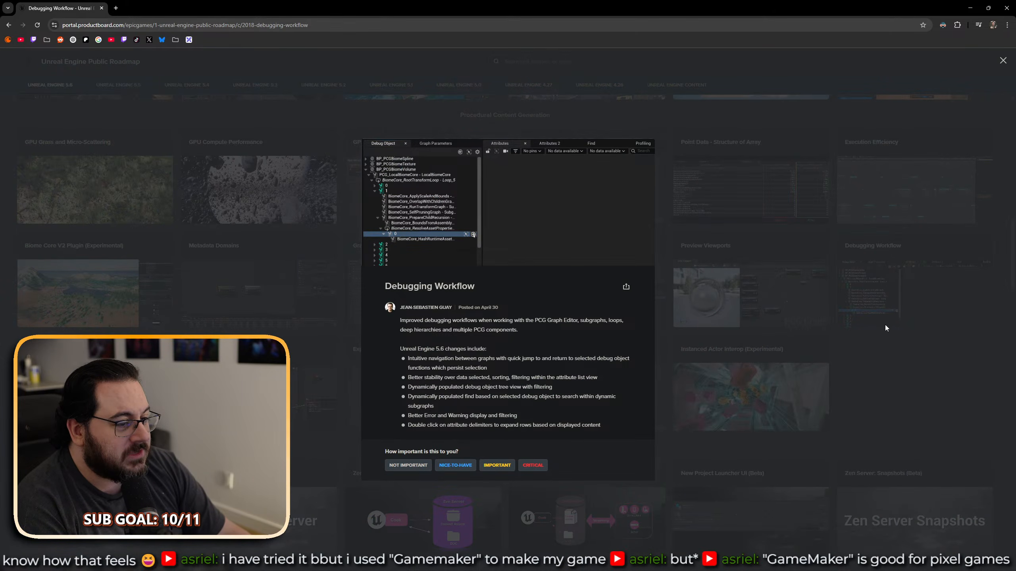
click(934, 367)
click(888, 298)
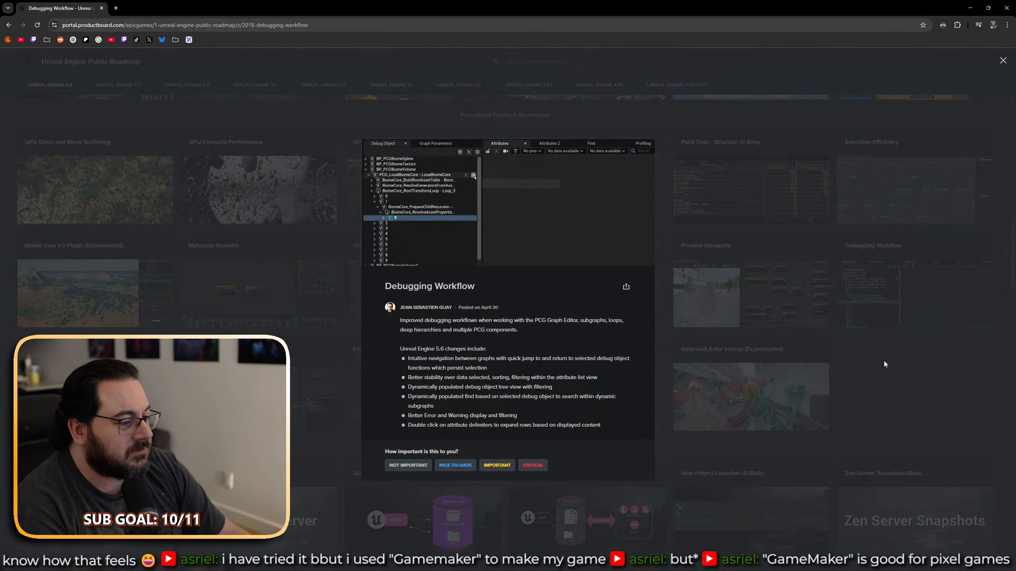
click(888, 397)
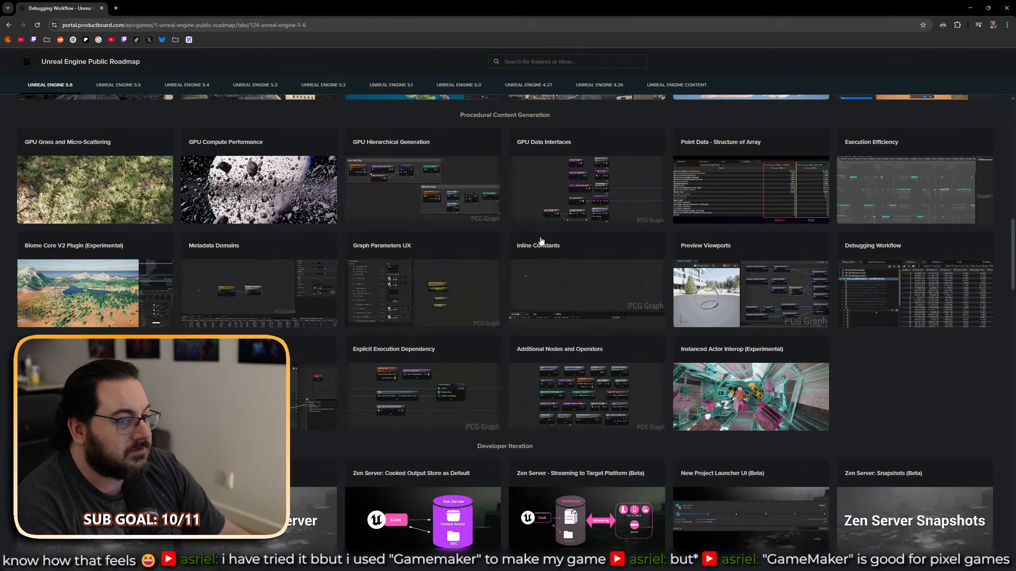
Return to Unreal Editor, create a PCG graph asset named PCG_Debugging, and open it.
key(alt+Tab)
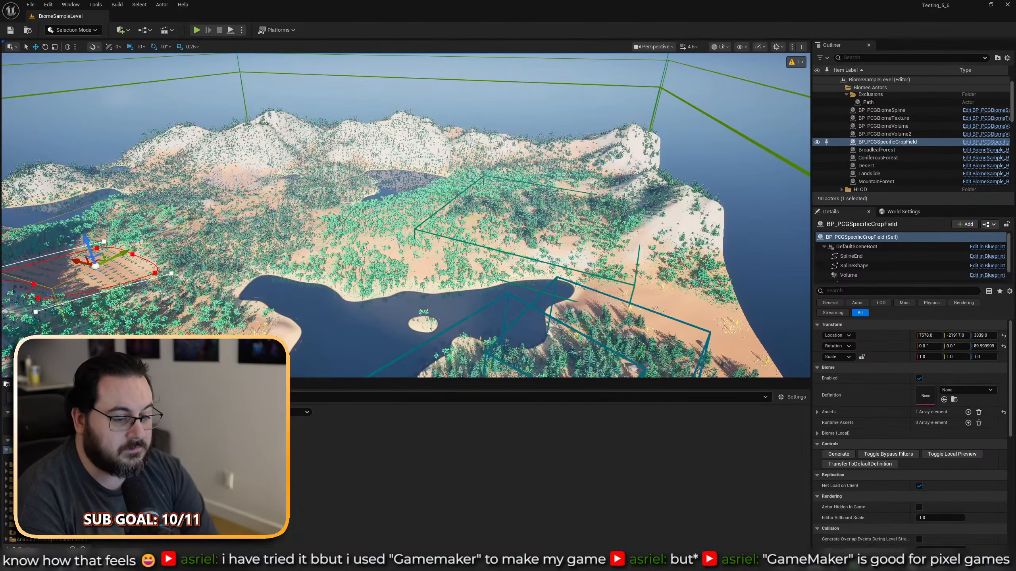
right_click(168, 496)
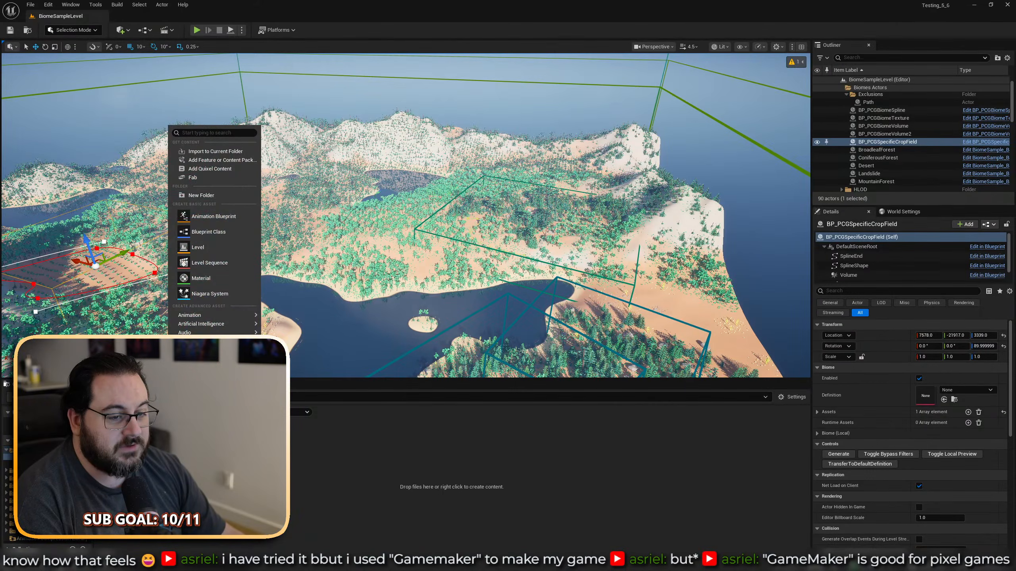
click(296, 456)
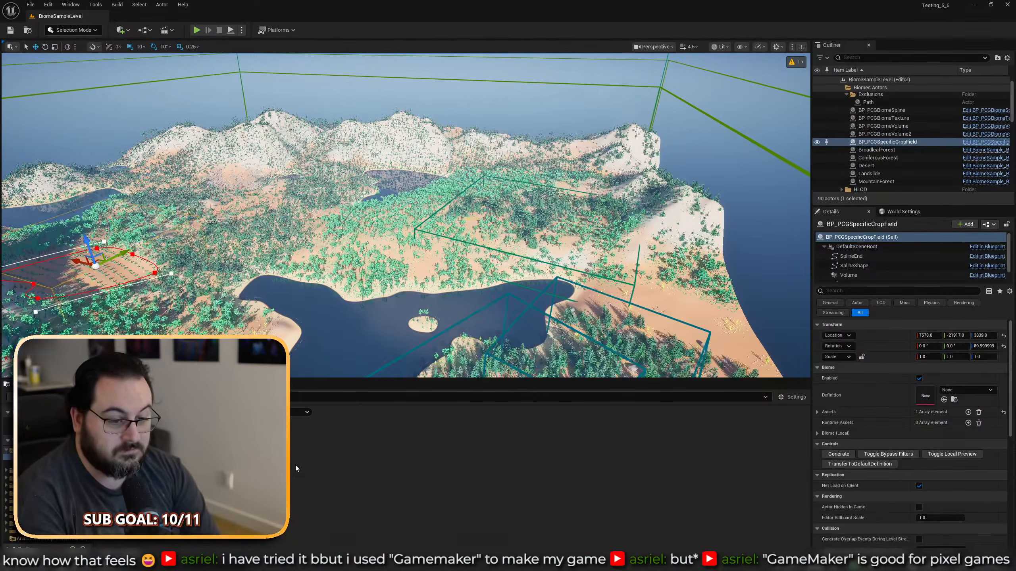
key(Return)
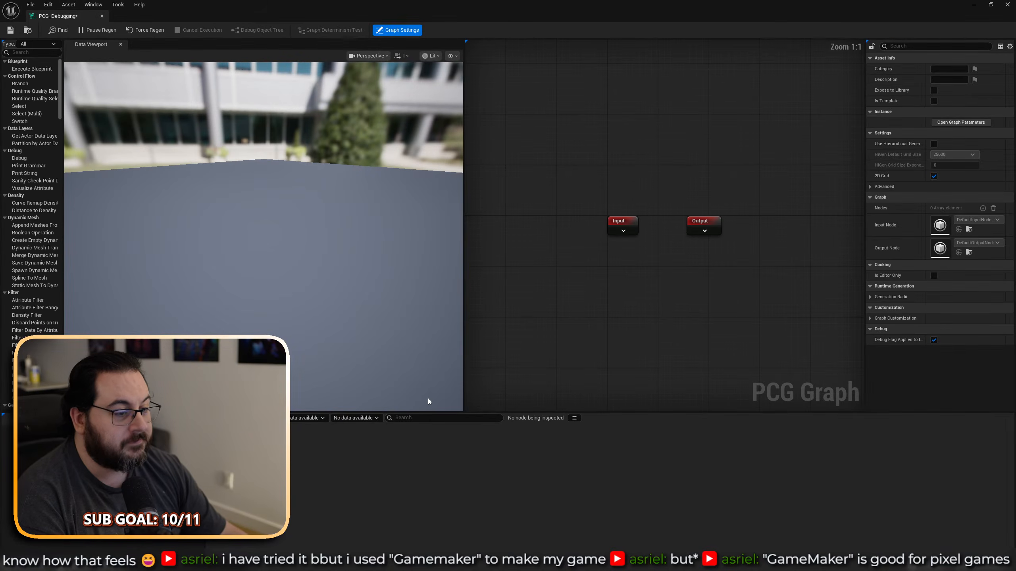
right_drag(553, 281, 549, 182)
right_click(559, 197)
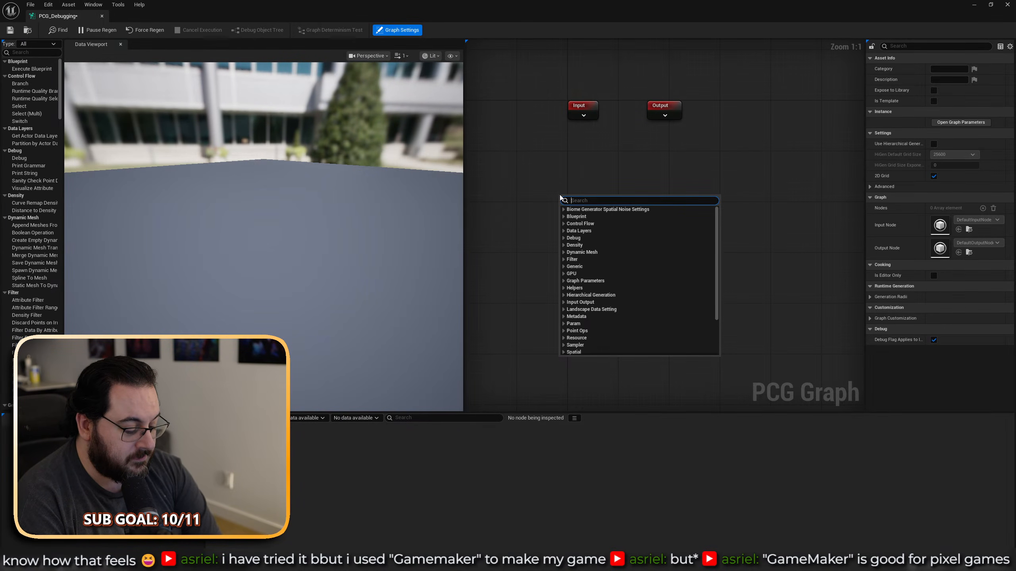
text(create)
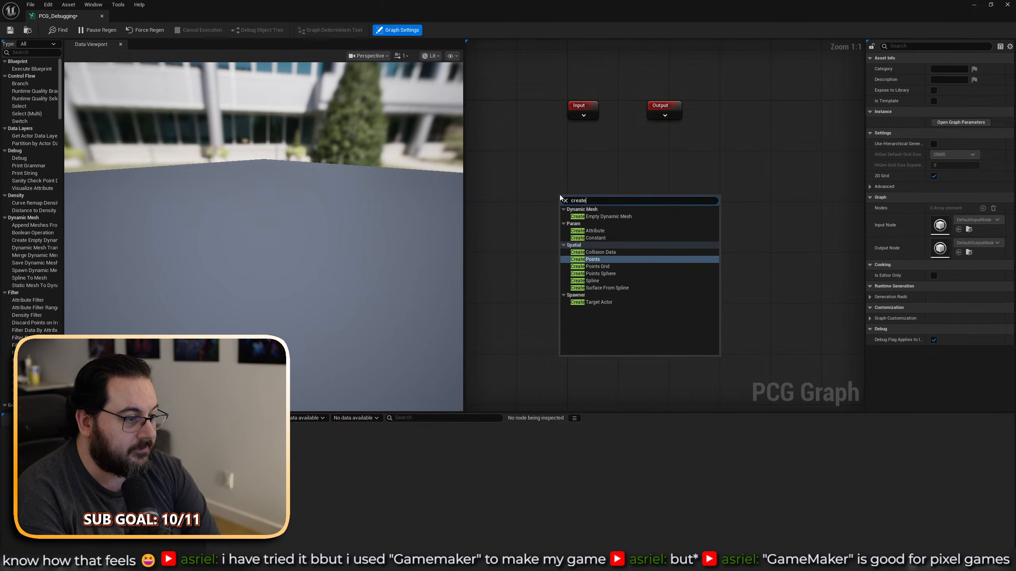
text(poin)
key(Return)
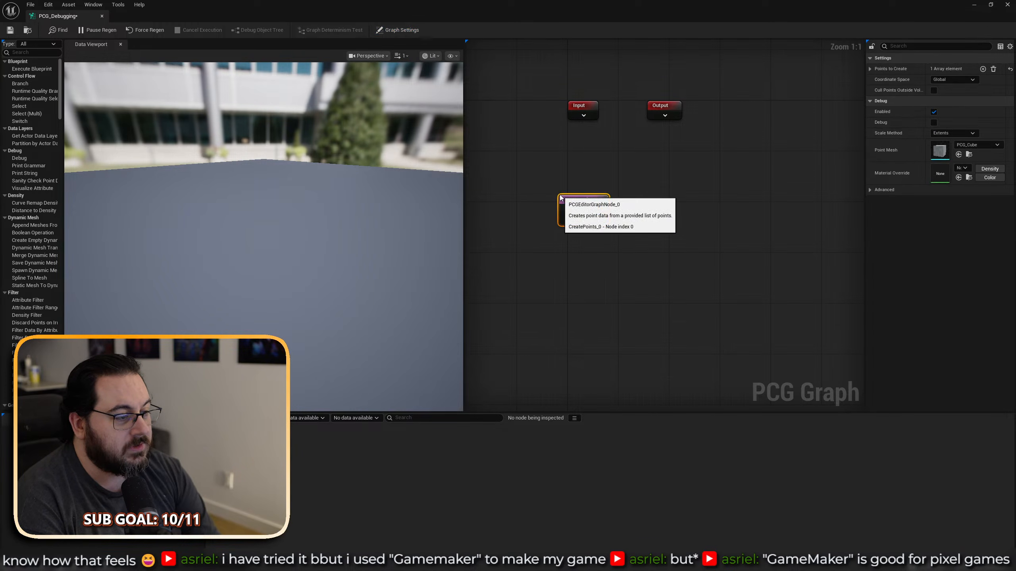
key(Delete)
Add a Create Points node below the Input node and turn on inspection for it.
right_click(553, 206)
text(c)
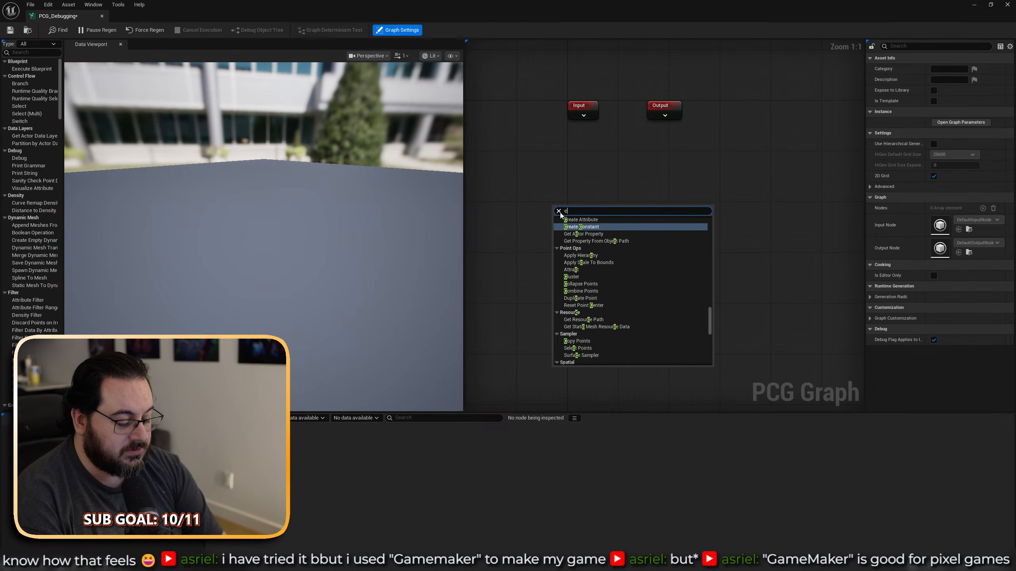
text(reate poi)
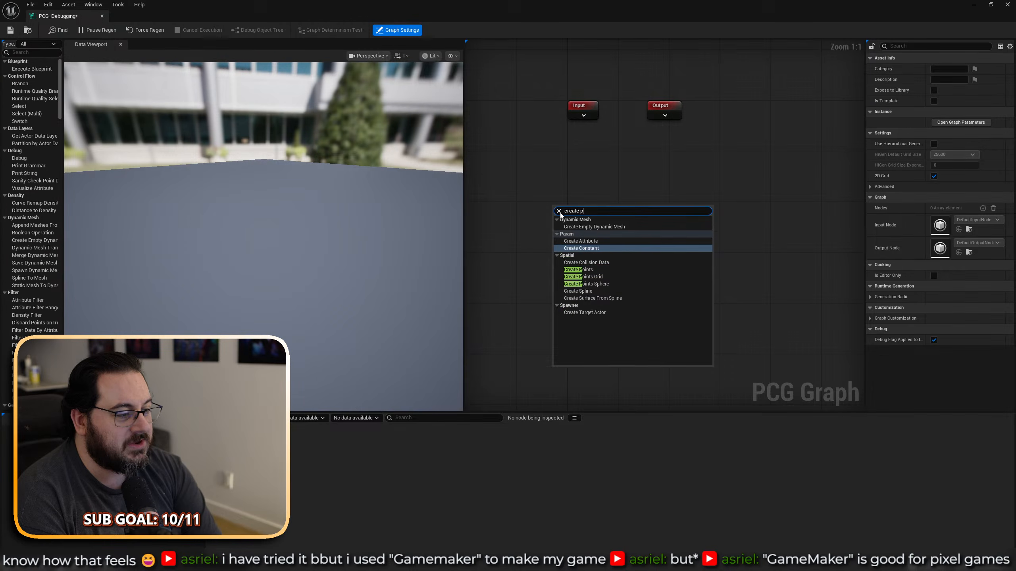
key(Return)
key(a)
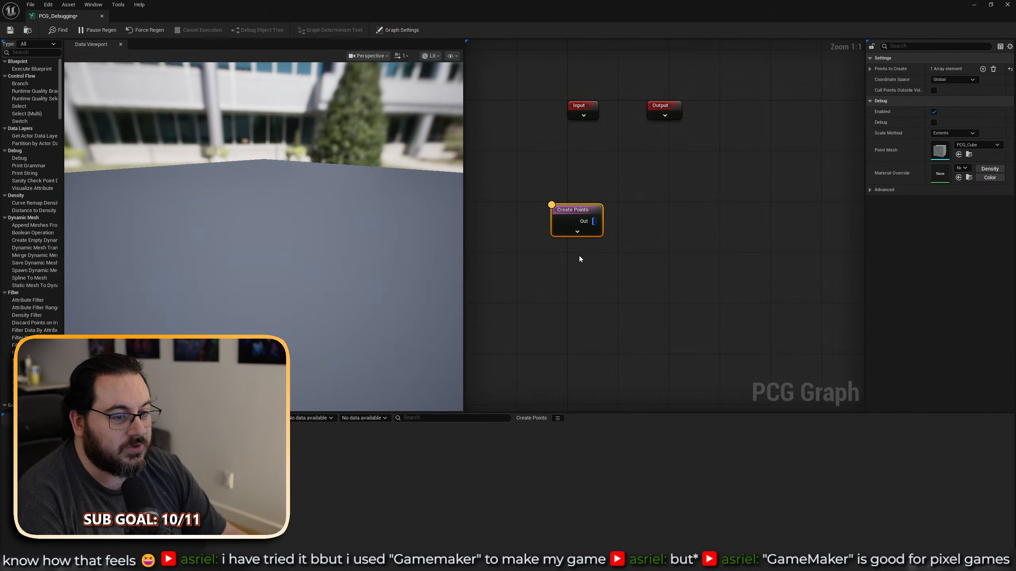
Expand the first entry of the Create Points node's Points to Create array to show its point properties.
alt+drag(264, 236, 228, 216)
key(a)
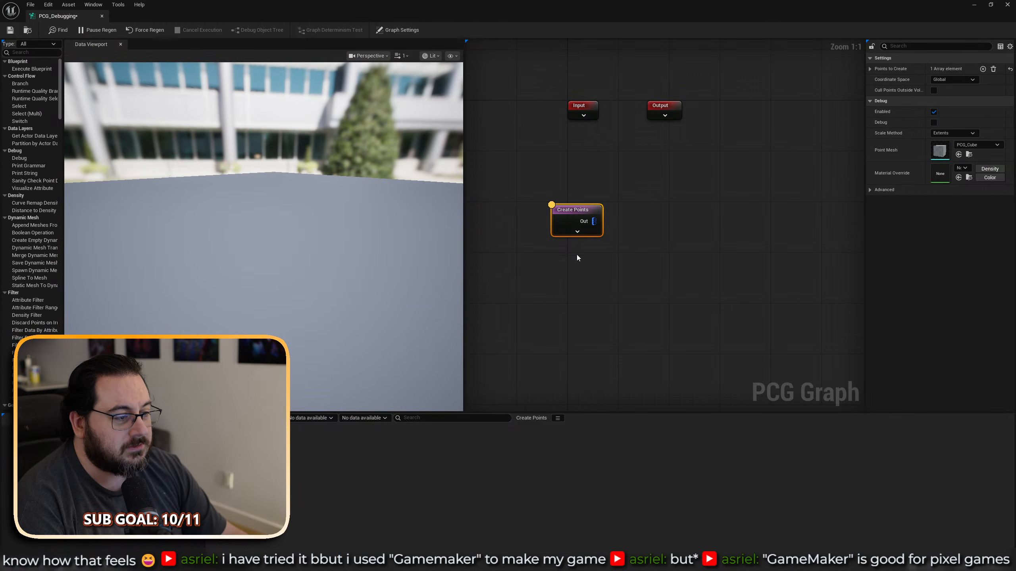
key(a)
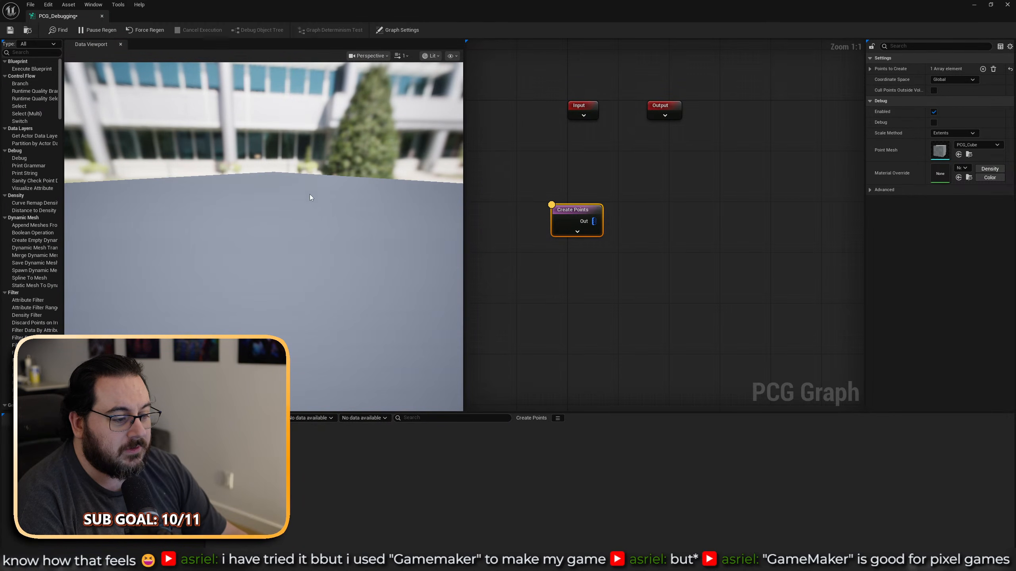
click(870, 69)
click(877, 80)
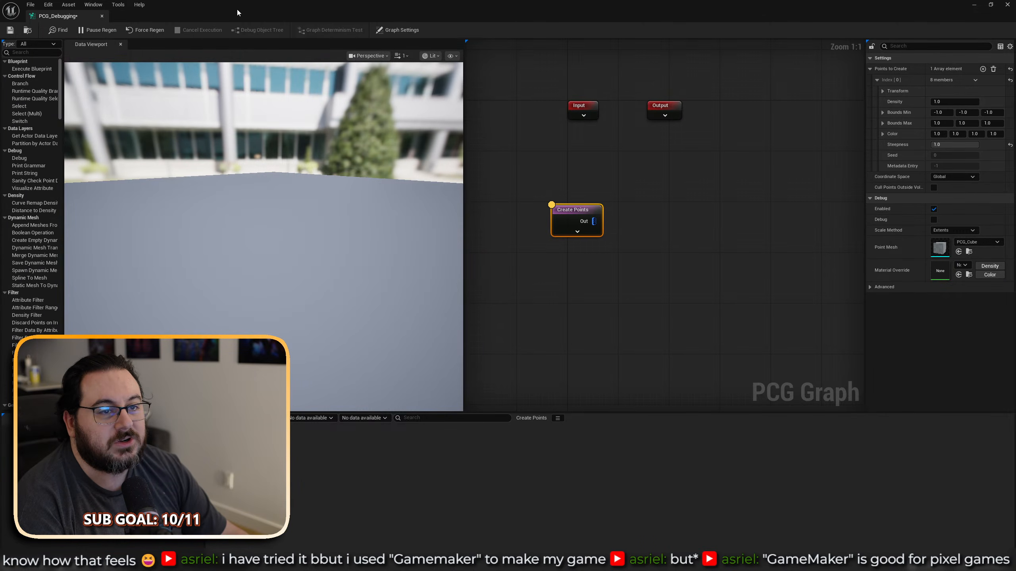
Create a new level from the Basic template without saving the changes made to the biome level.
drag(238, 11, 583, 405)
key(ctrl+n)
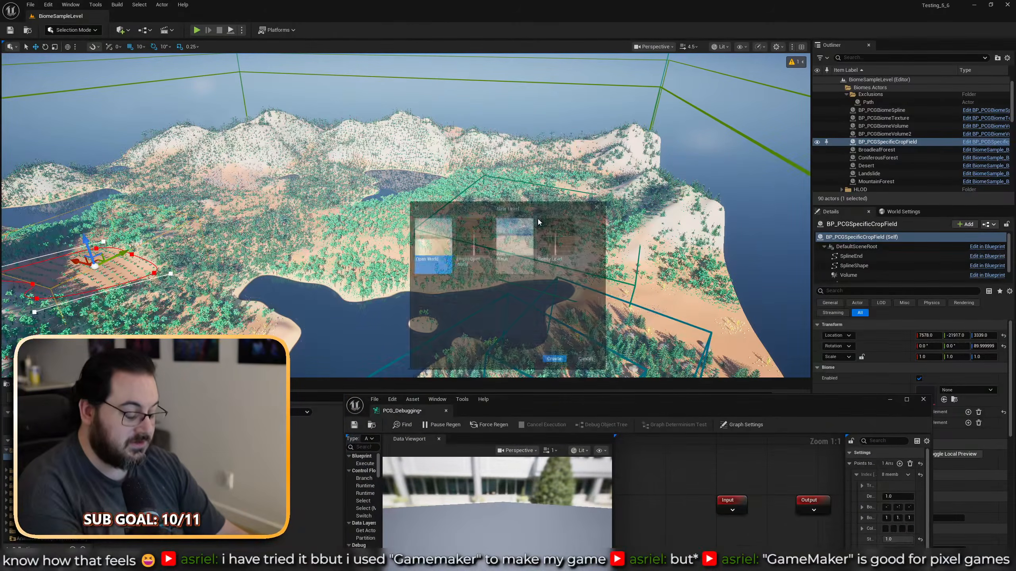
click(528, 252)
click(553, 364)
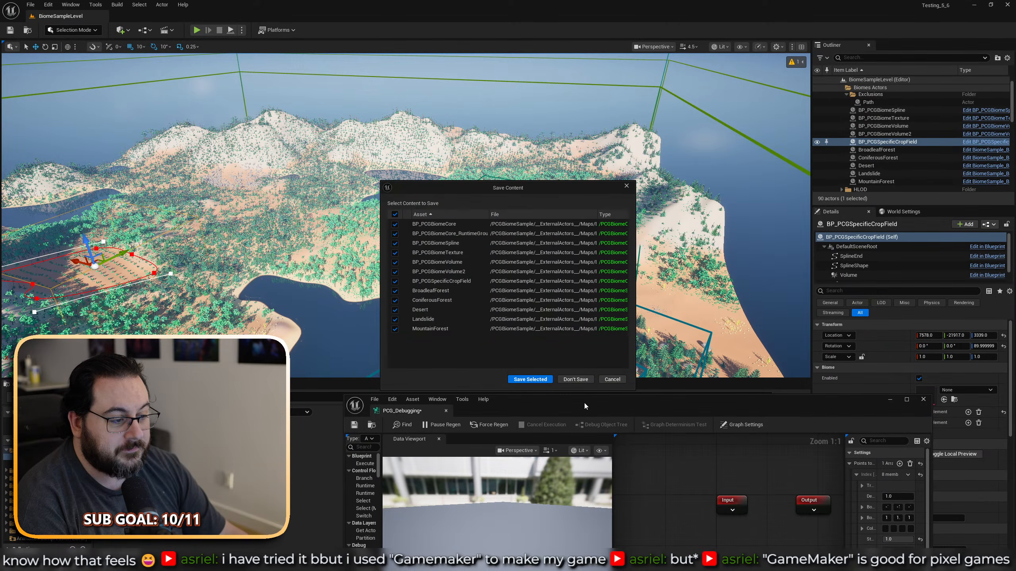
click(579, 379)
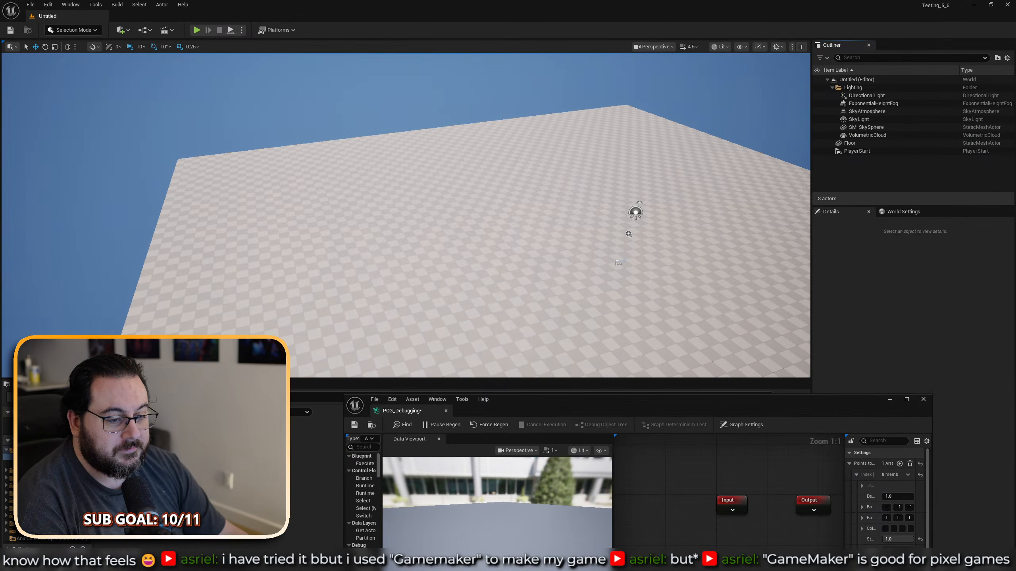
Place the PCG_Debugging graph in the new level as a PCG volume, and return to the maximized graph editor.
drag(446, 227, 447, 231)
drag(749, 407, 646, 100)
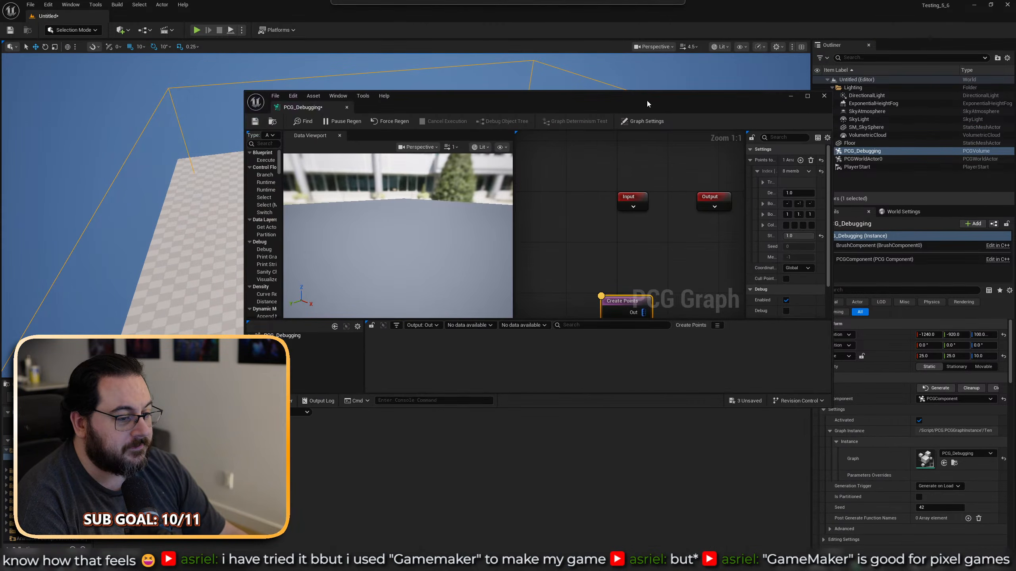
double_click(647, 100)
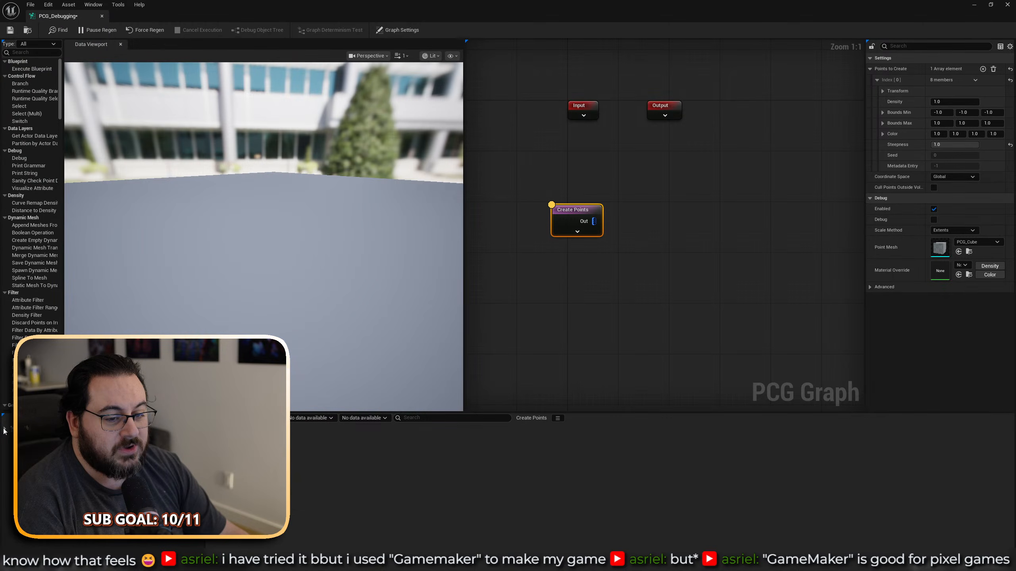
Choose the PCG_Debugging component as the debug object and examine the Create Points output up close in the Data Viewport.
scroll(263, 237, down, 3)
right_drag(263, 237, 276, 253)
key(w)
scroll(264, 237, down, 2)
key(d)
key(e)
key(q)
key(e)
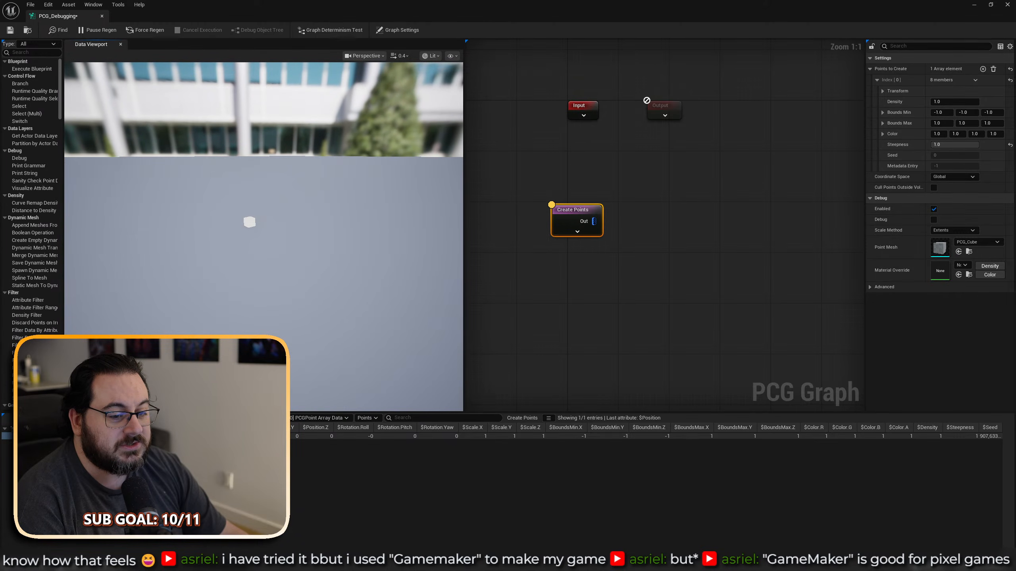
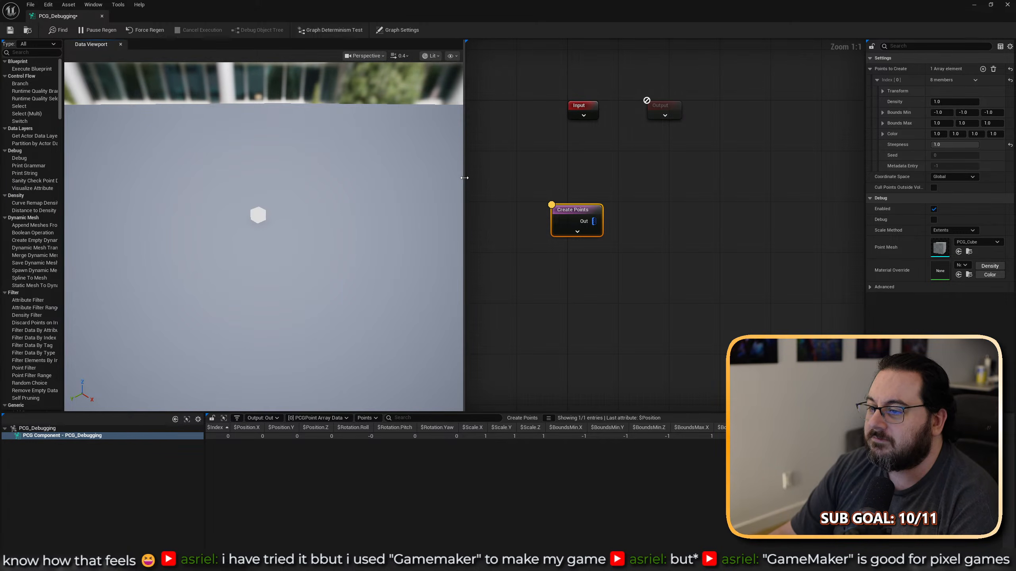
Narrow the Data Viewport to give the graph more room, leaving the Create Points output unconnected.
drag(464, 178, 356, 181)
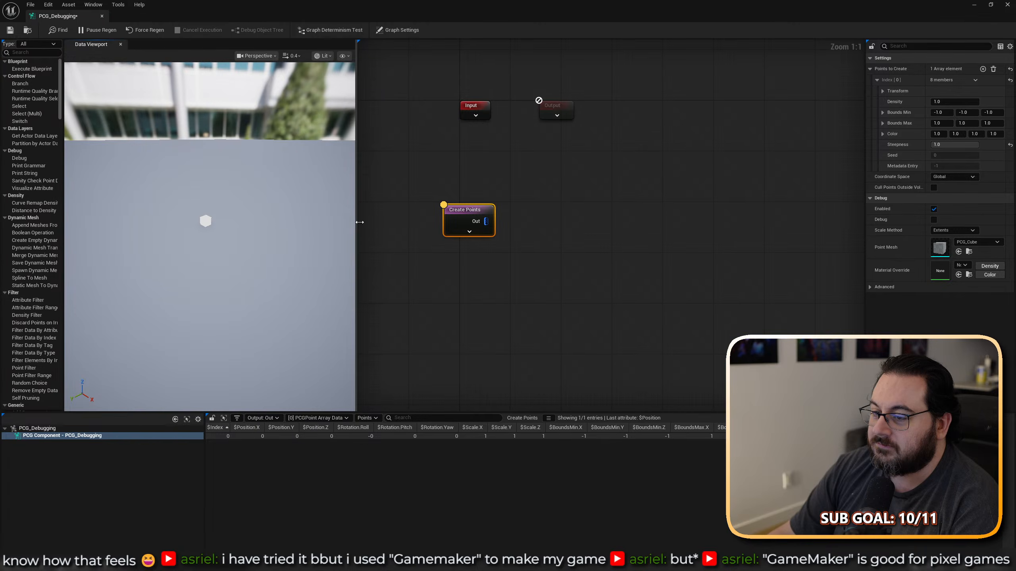
drag(355, 223, 391, 221)
right_drag(614, 227, 504, 204)
click(546, 203)
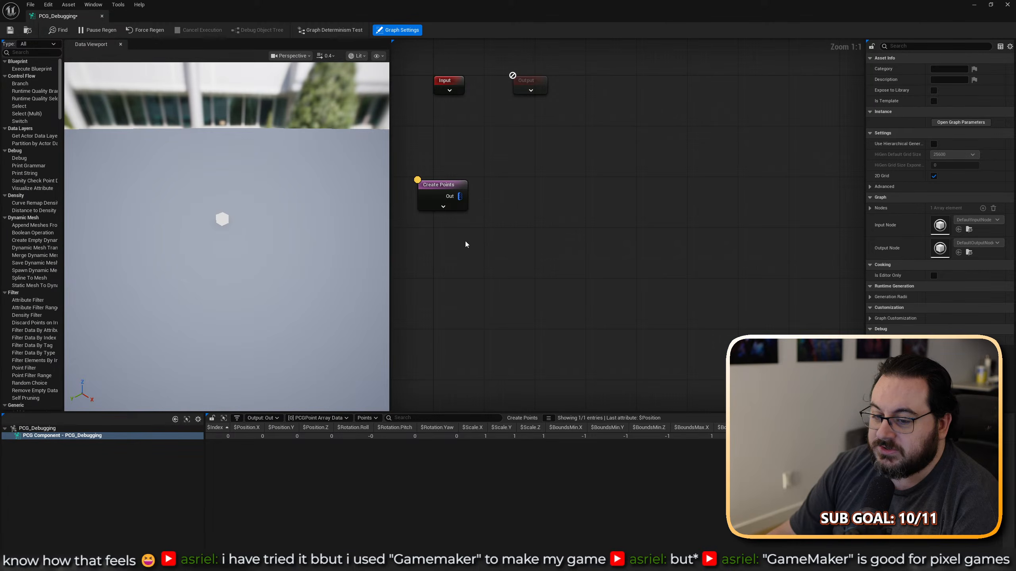
drag(461, 197, 528, 161)
click(550, 57)
Create a PCG graph asset named PCG_Subgraph_Debugging beside PCG_Debugging and open it.
drag(486, 5, 486, 26)
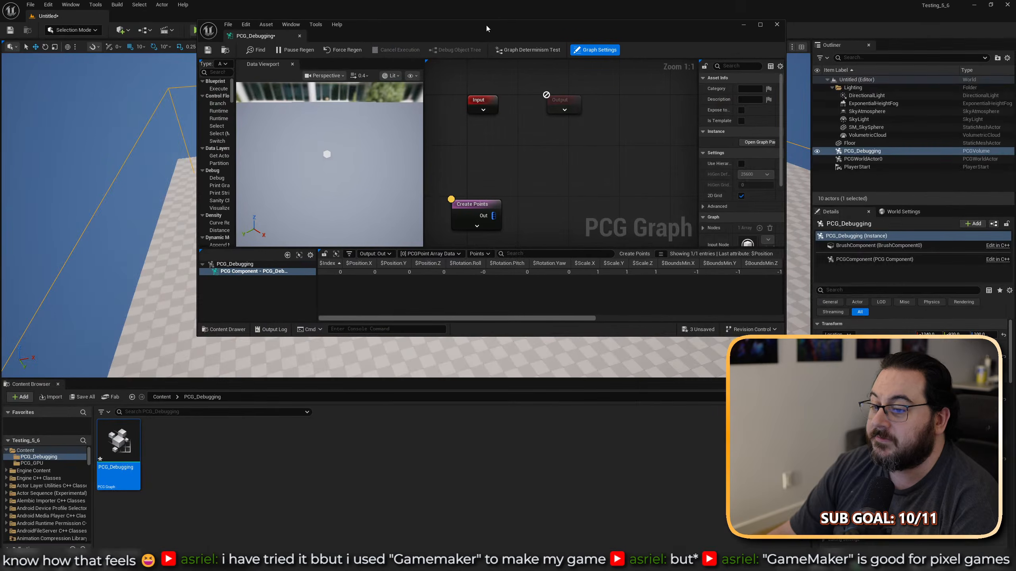
right_click(159, 481)
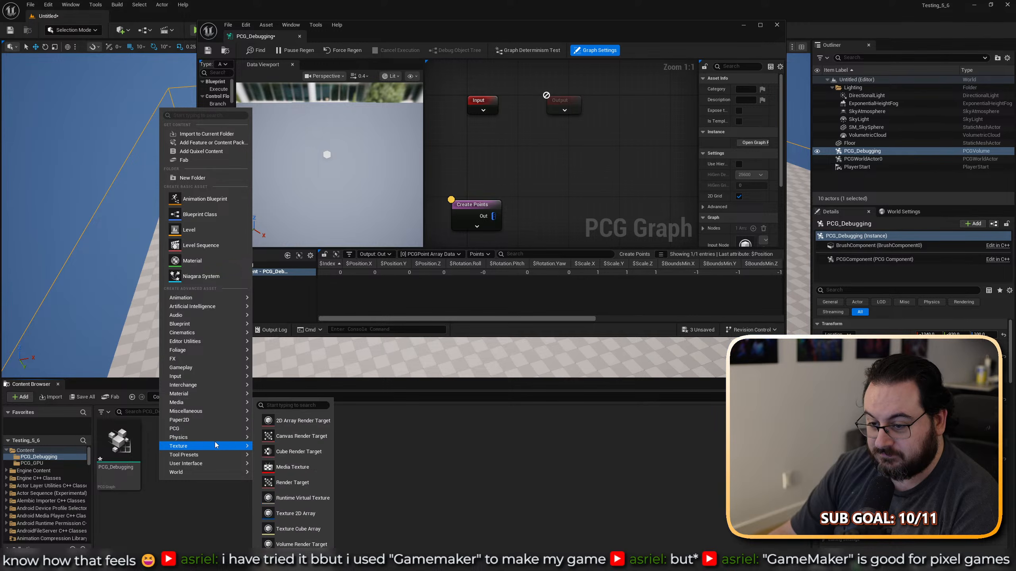
mouse_move(220, 427)
click(265, 434)
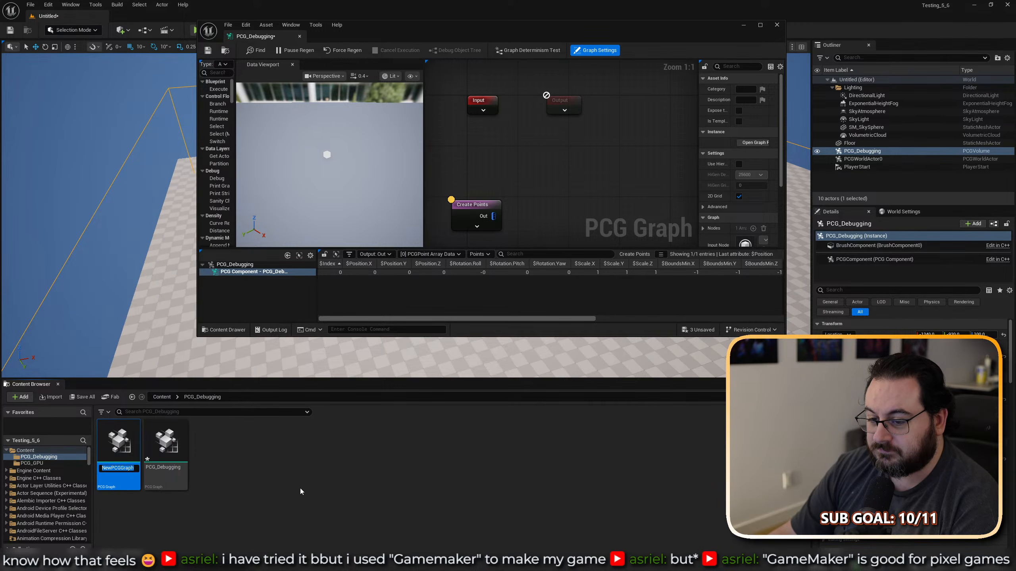
text(PCG_Subgra)
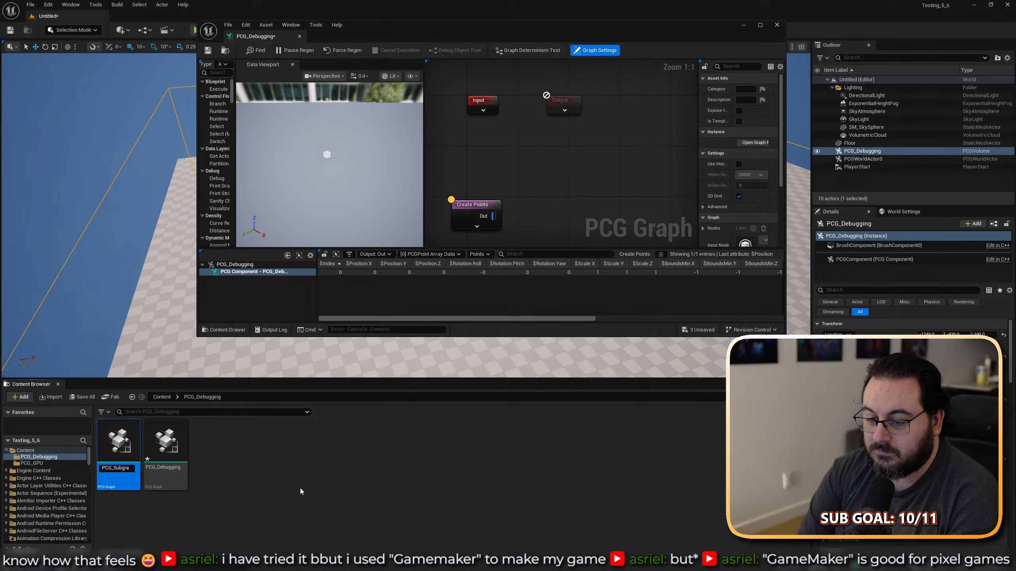
text(ph_Debugging)
key(Return)
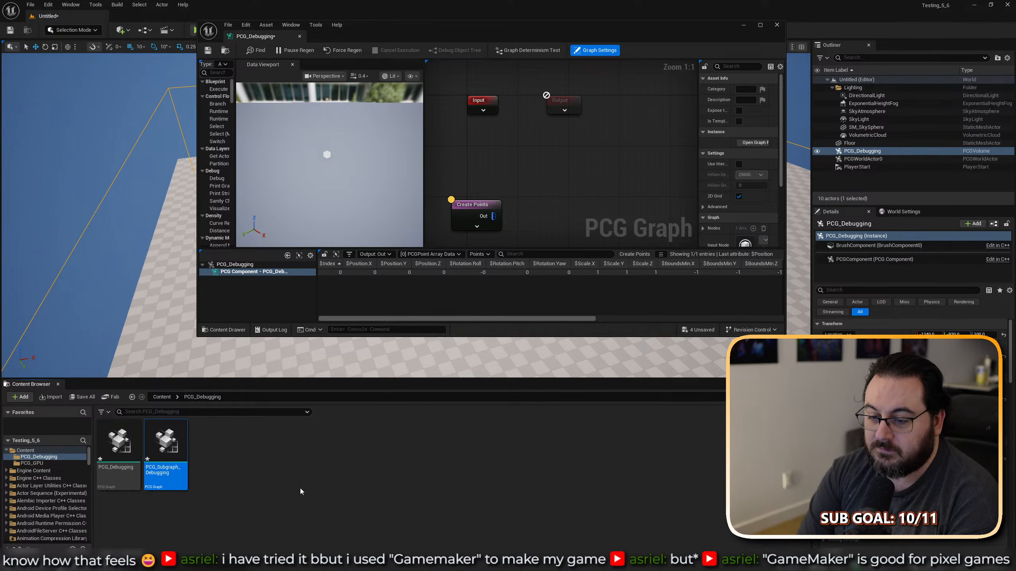
key(Return)
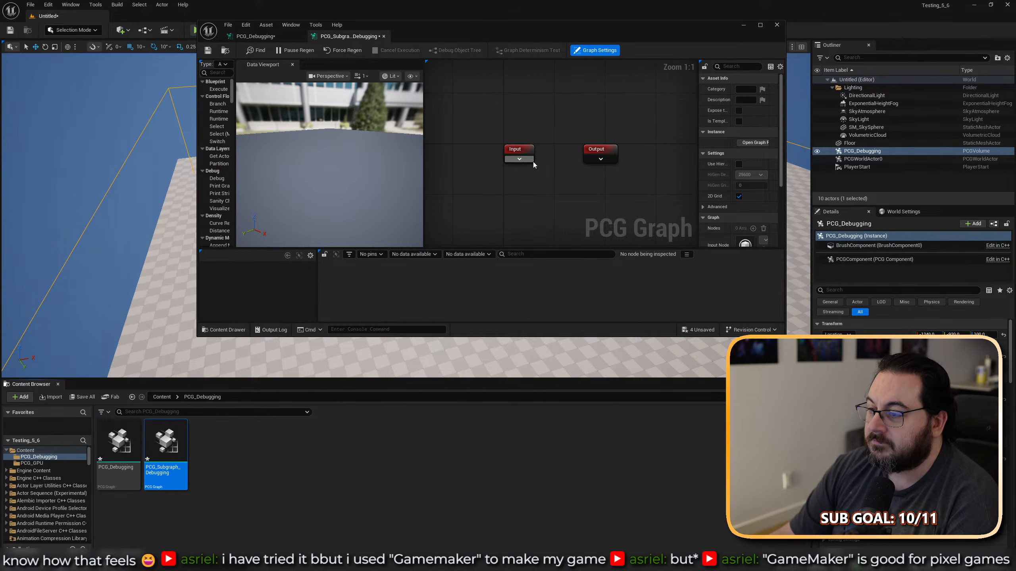
Set the subgraph's Input pin to allow the Point type and change its pin status so it is not Advanced.
click(596, 161)
double_click(646, 30)
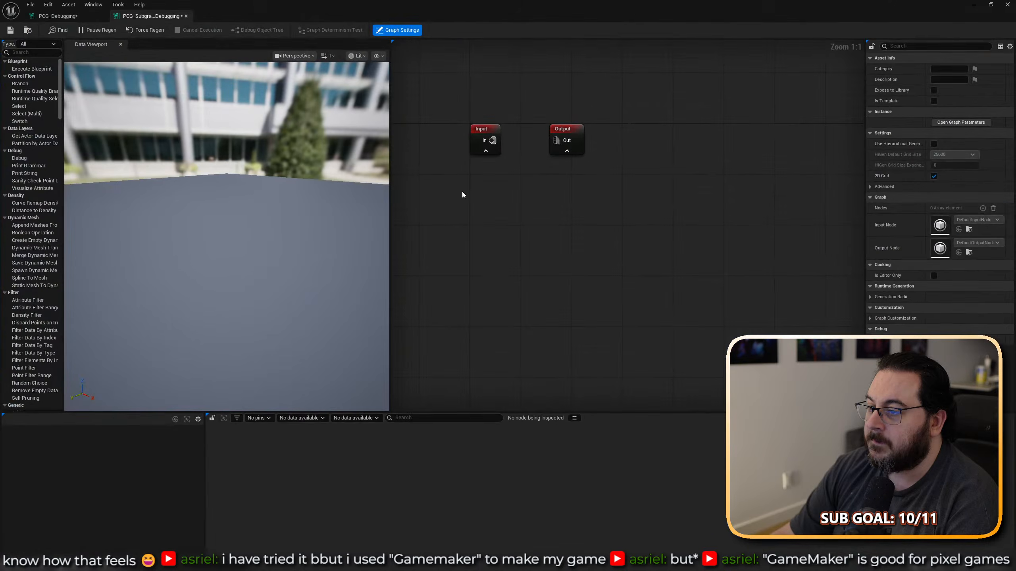
click(484, 133)
click(870, 69)
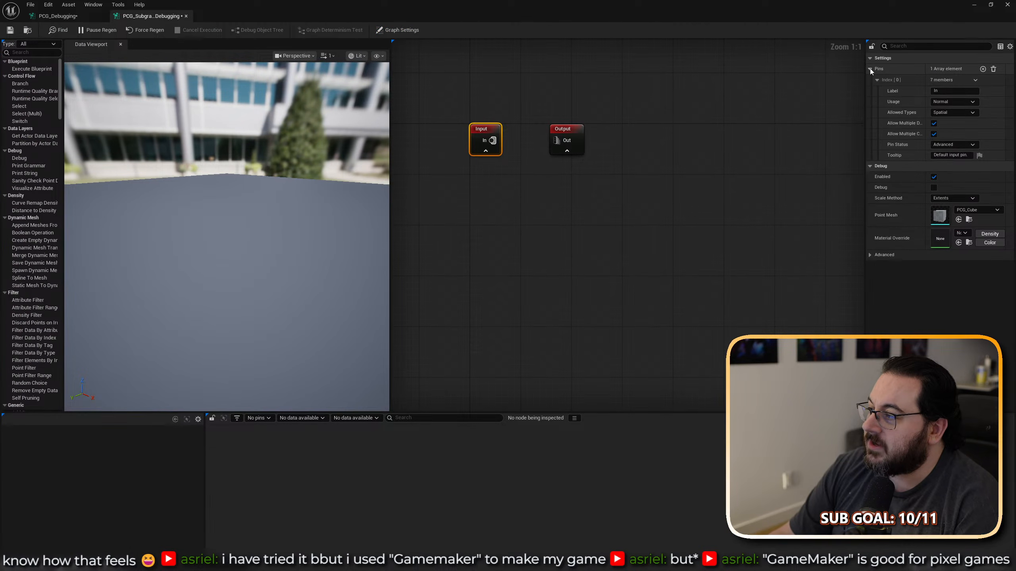
click(952, 113)
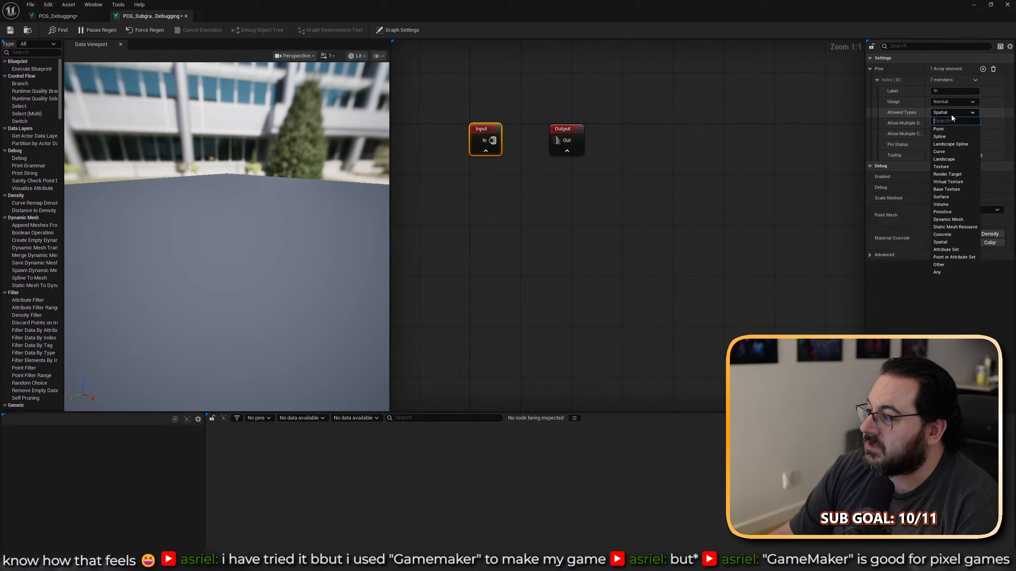
click(963, 130)
click(953, 145)
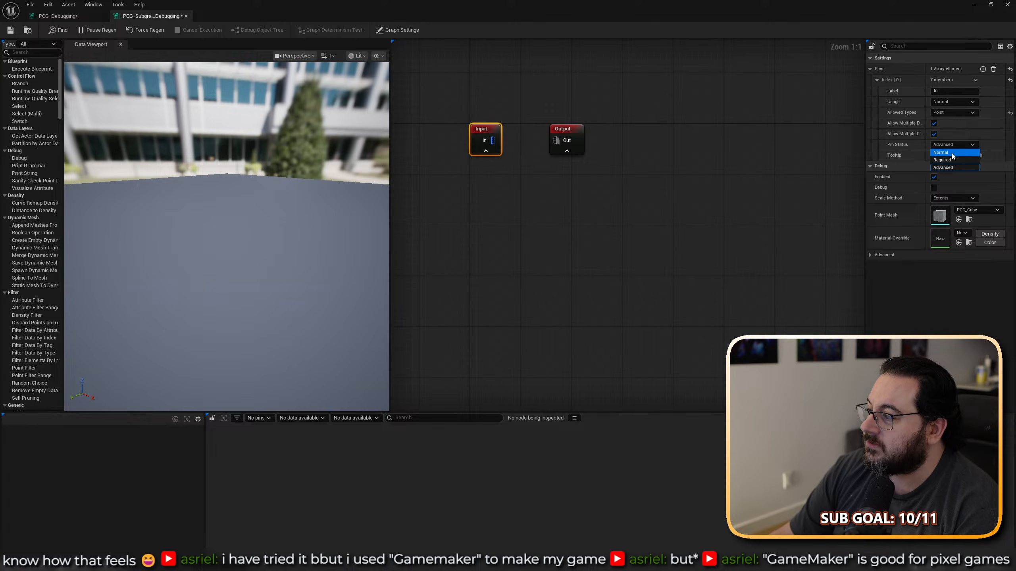
click(948, 160)
Set the Output pin's allowed type to Point and its status to Normal, and move the Output node farther from Input.
click(555, 140)
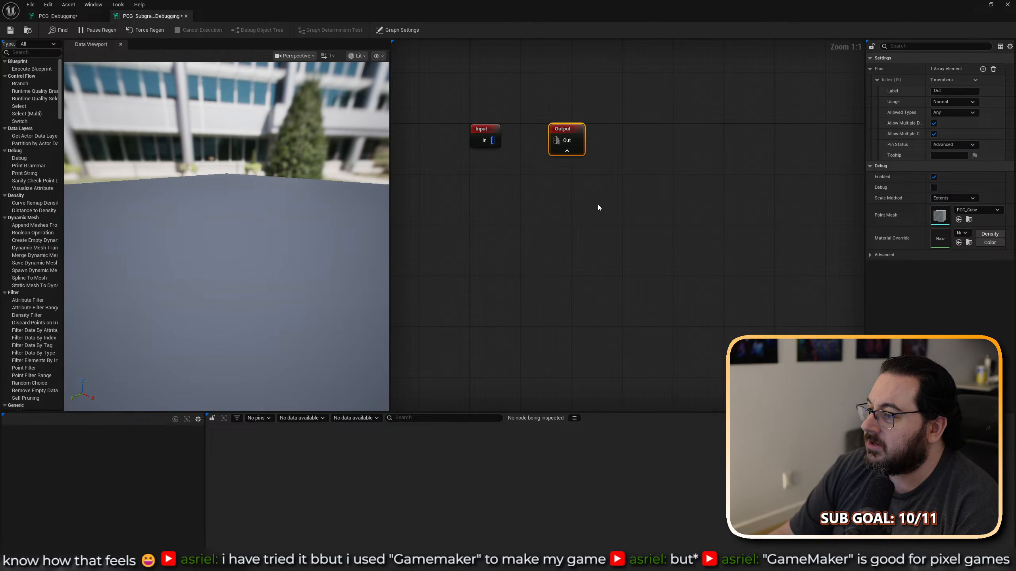
click(961, 113)
click(947, 130)
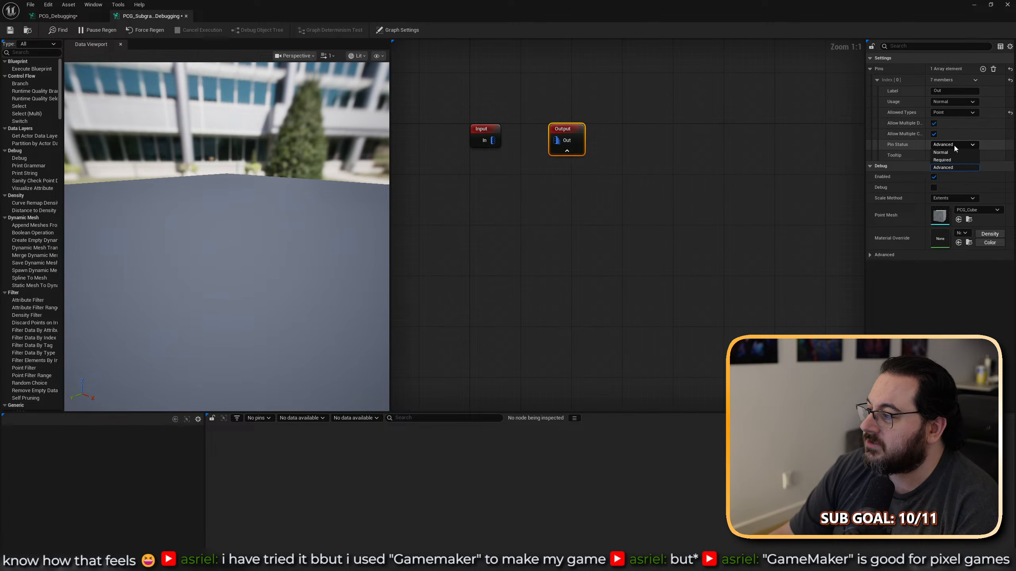
drag(576, 131, 705, 131)
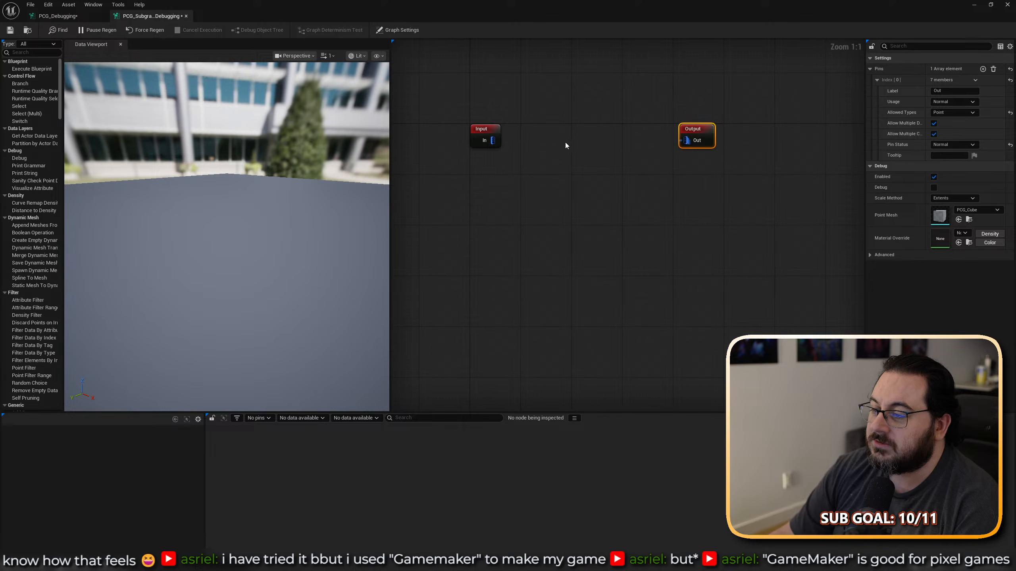
Add a Transform Points node fed by the Input node's In pin.
drag(493, 140, 537, 143)
text(transfomr)
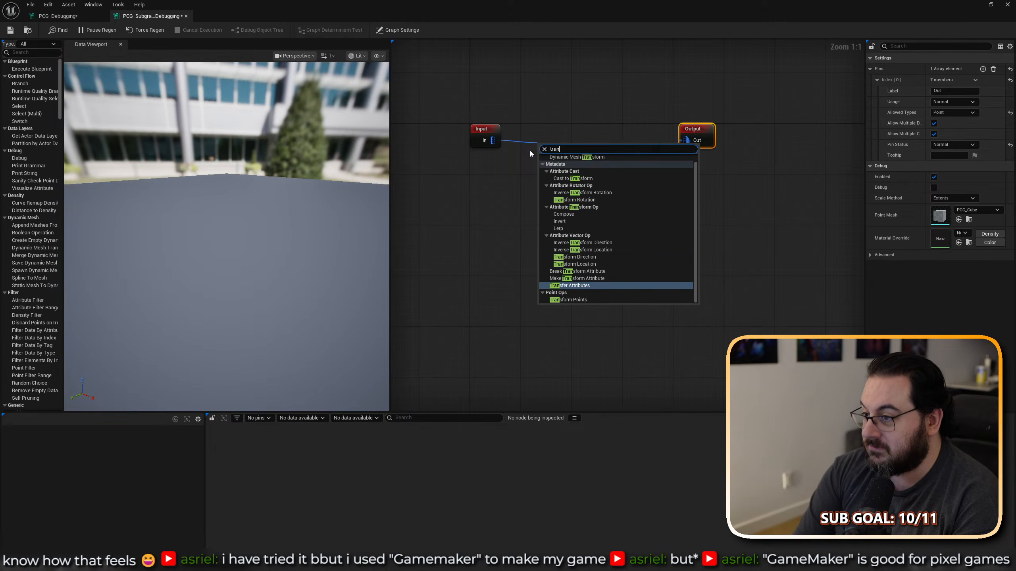
key(BackSpace)
key(BackSpace)
text(rm po)
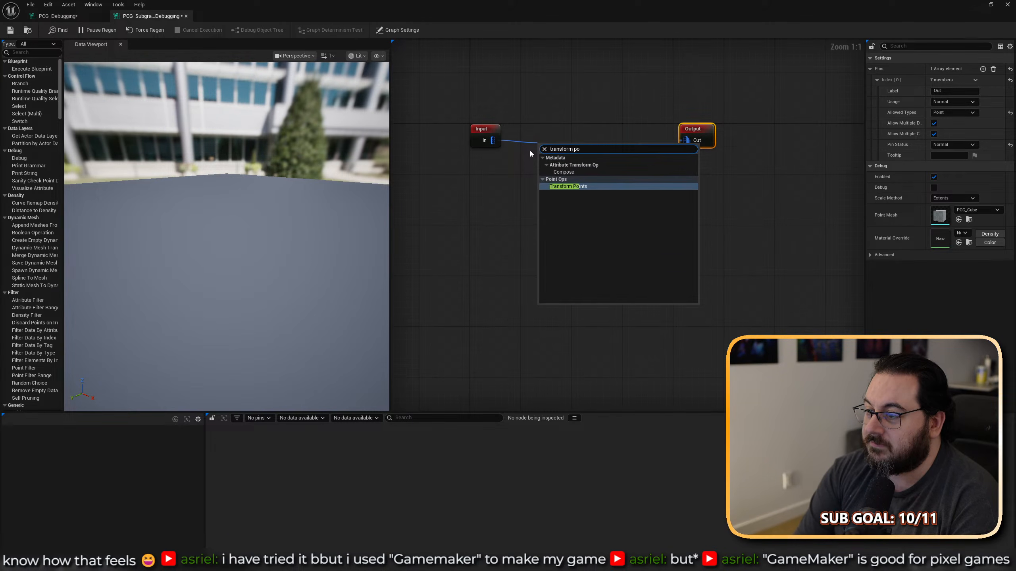
key(Return)
Set the Transform Points Z Offset Min and Max to 100, connect the node to Output, and align it with the others.
click(989, 90)
text(100)
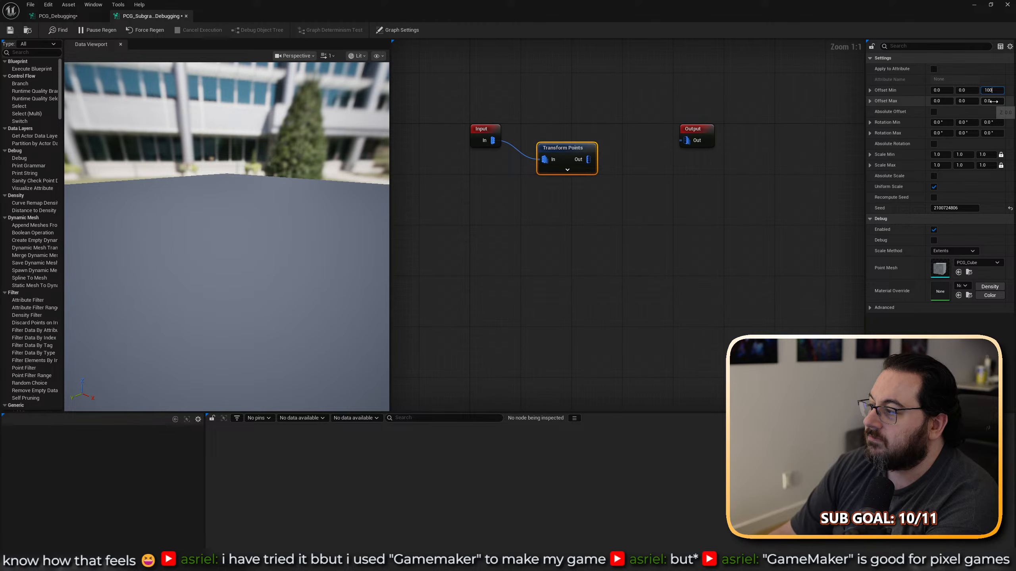
click(993, 101)
text(100)
key(Return)
drag(588, 159, 689, 140)
drag(580, 155, 569, 135)
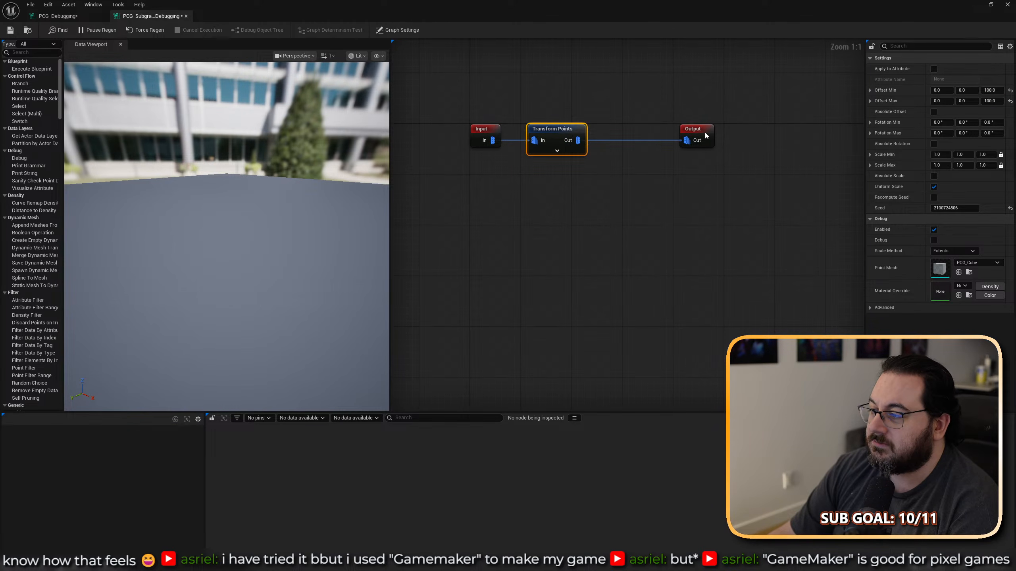
Move the subgraph's Output node closer to Transform Points and add PCG_Subgraph_Debugging as a subgraph node in the PCG_Debugging graph.
drag(706, 136, 628, 137)
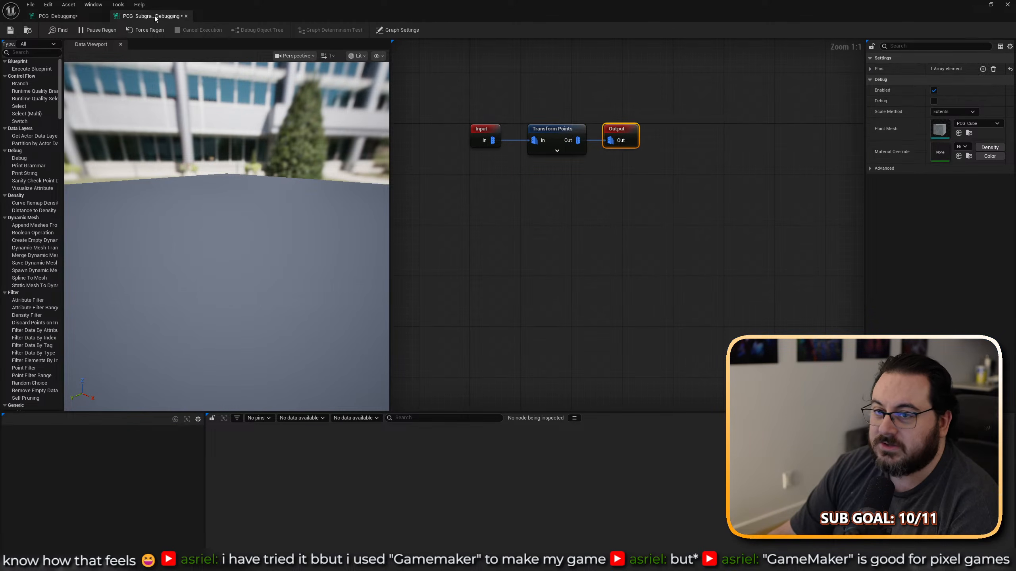
click(53, 17)
drag(549, 12, 473, 45)
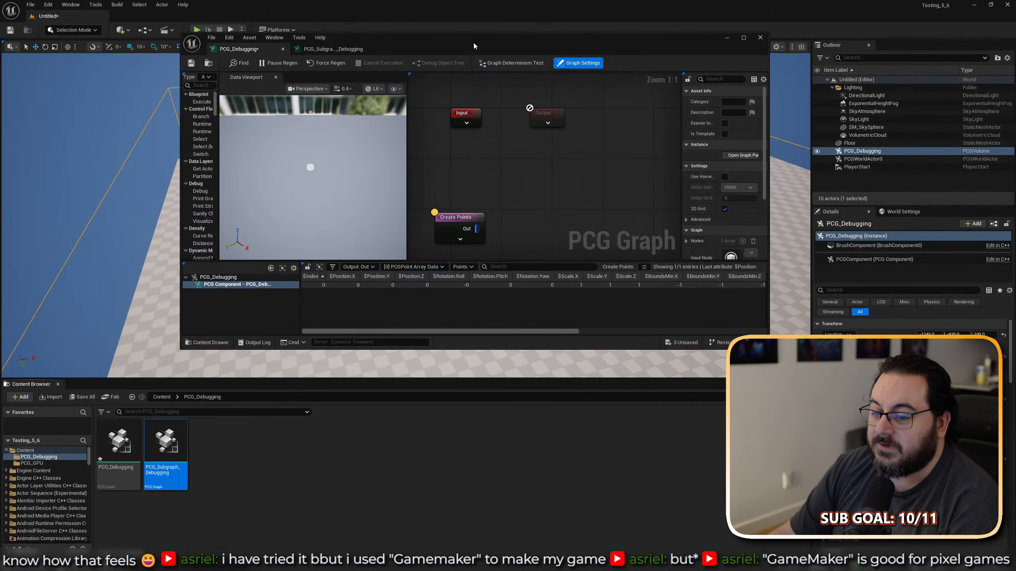
drag(177, 454, 502, 188)
click(614, 201)
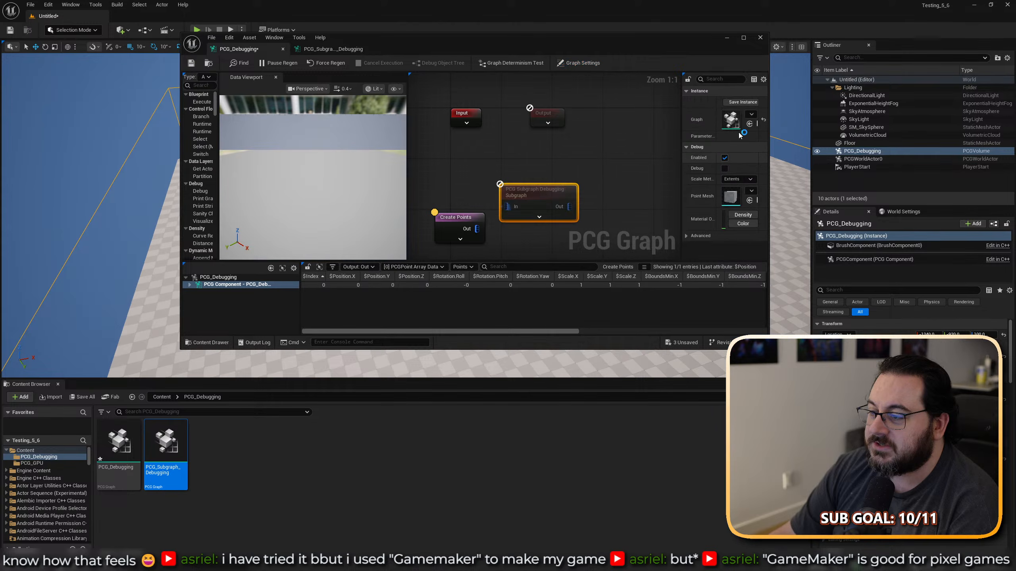
click(744, 37)
Connect Create Points to the subgraph node's In pin, align the two nodes, and stop inspecting Create Points.
drag(459, 195, 525, 188)
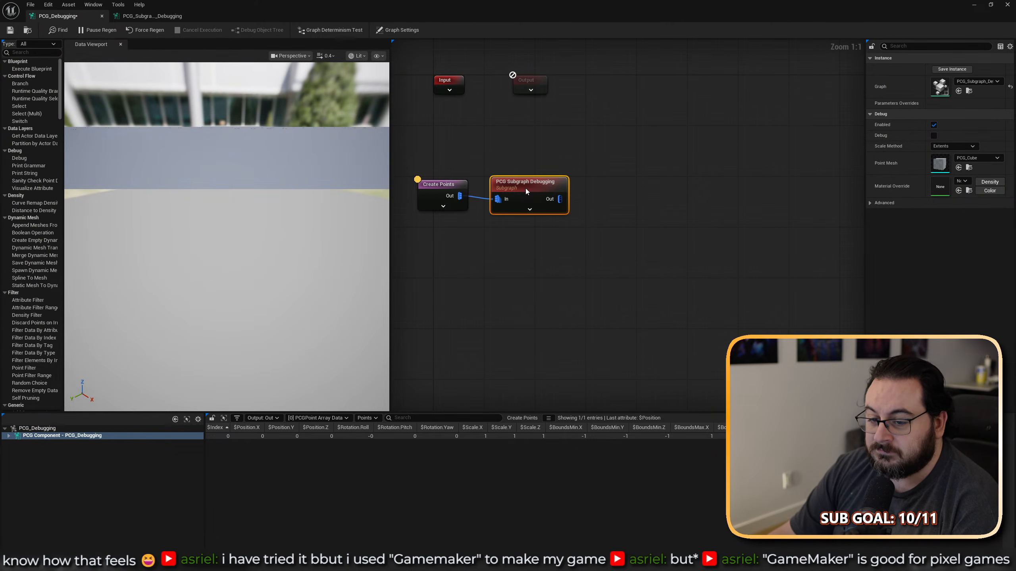
drag(543, 144, 403, 218)
drag(522, 184, 529, 178)
key(q)
click(456, 187)
key(a)
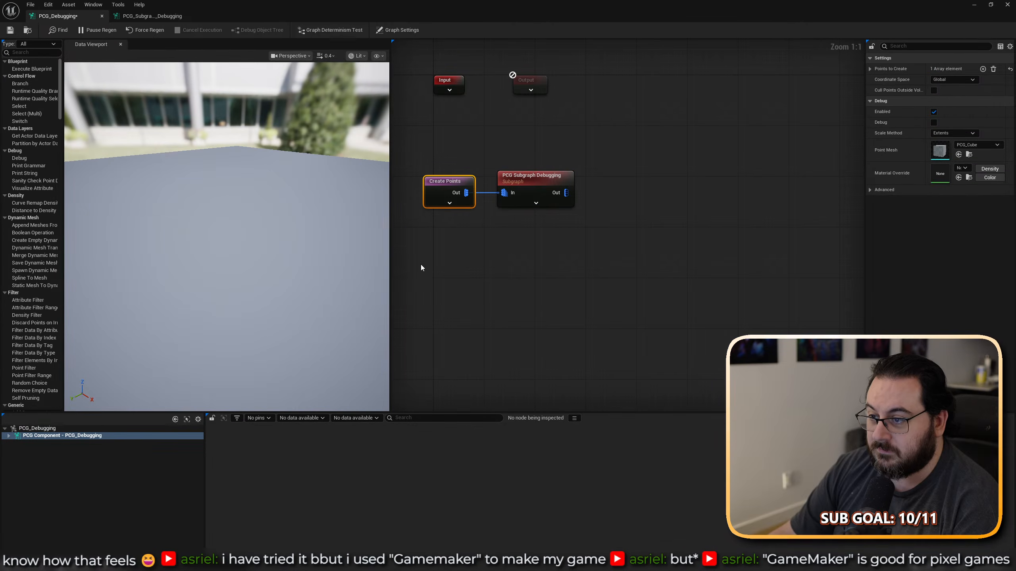
Expand the PCG Component in the debug object tree and select its PCG_Subgraph_Debugging - Subgraph_0 entry.
click(15, 438)
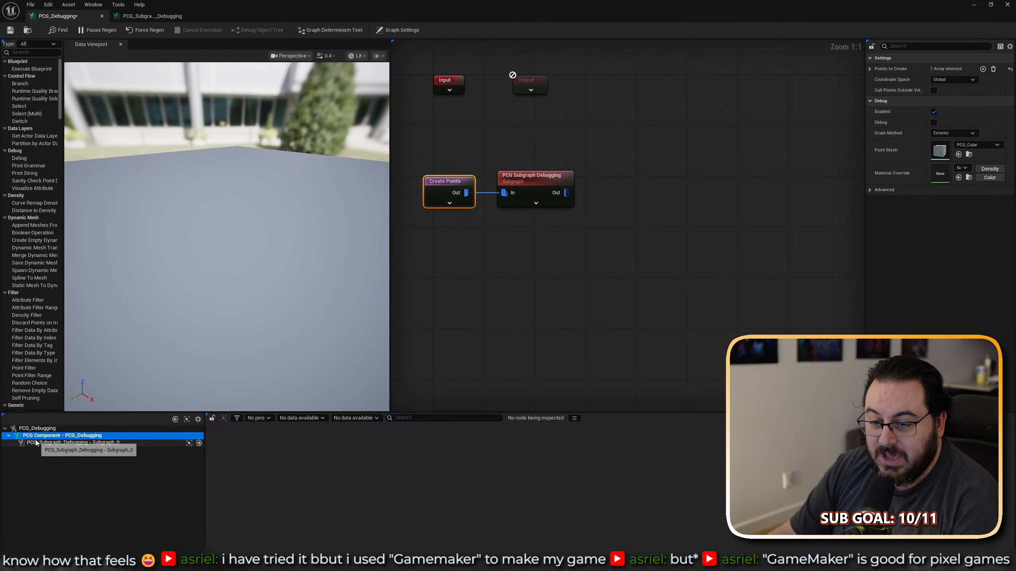
click(86, 443)
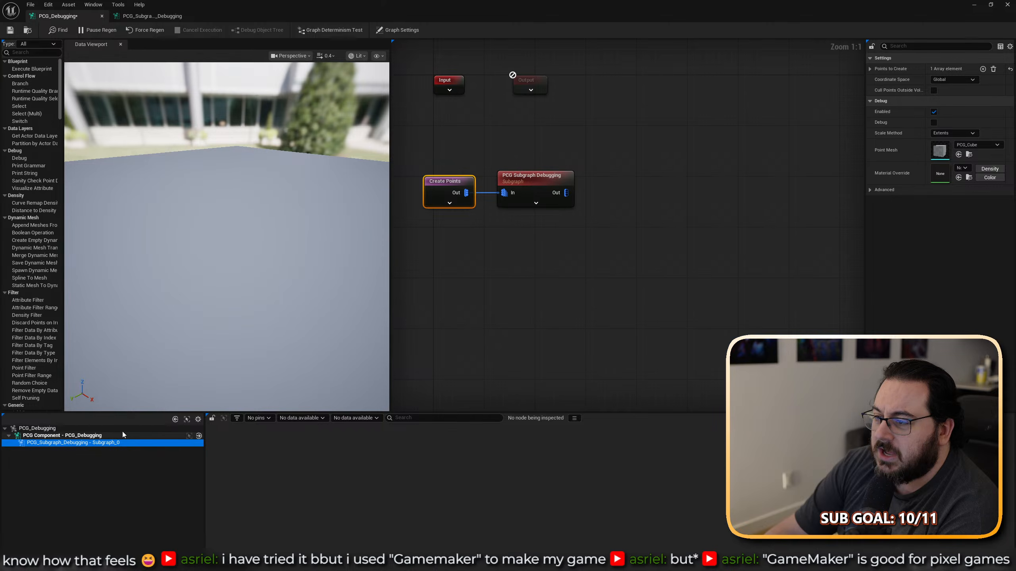
click(593, 201)
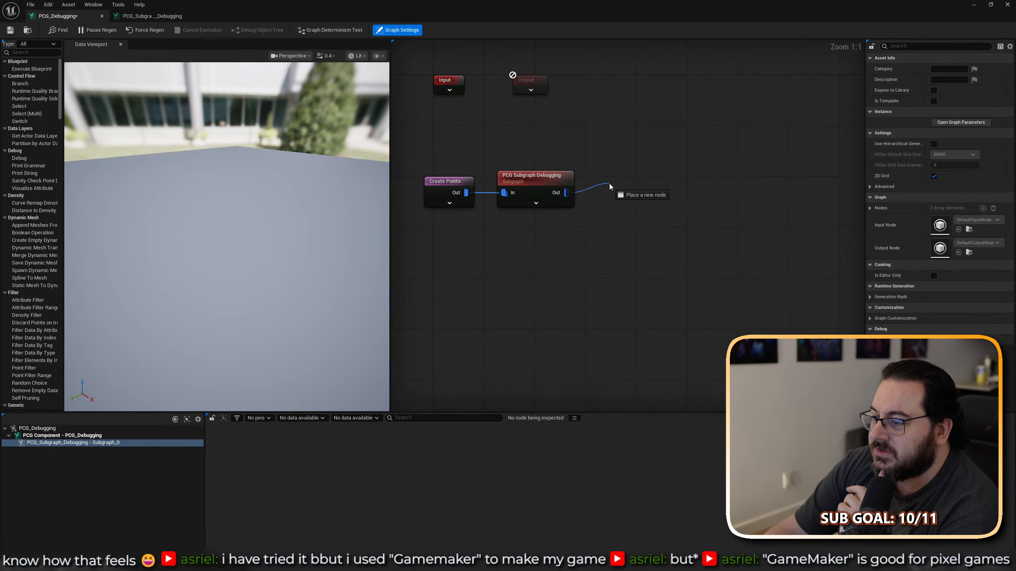
Add a Transform Points node fed by the subgraph node's Out pin and line it up with the chain.
drag(610, 186, 613, 187)
text(stat)
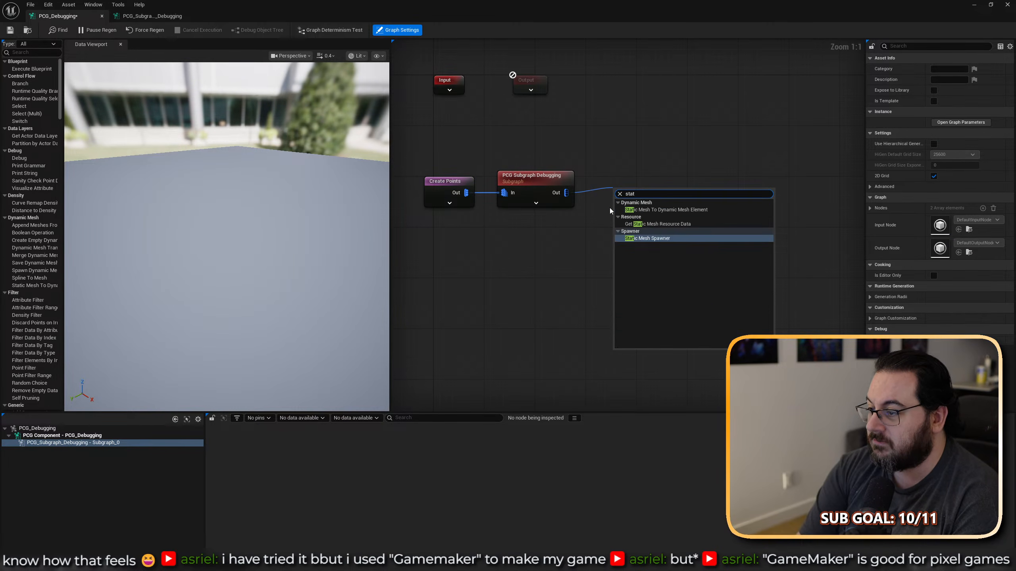
key(BackSpace)
key(BackSpace)
key(BackSpace)
key(BackSpace)
text(transfor)
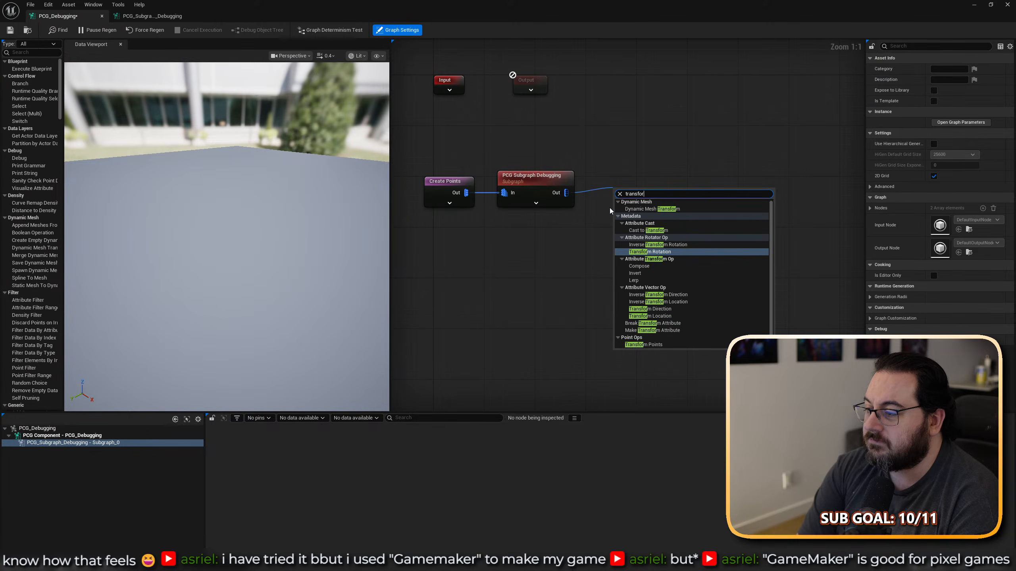
text(m po)
key(Return)
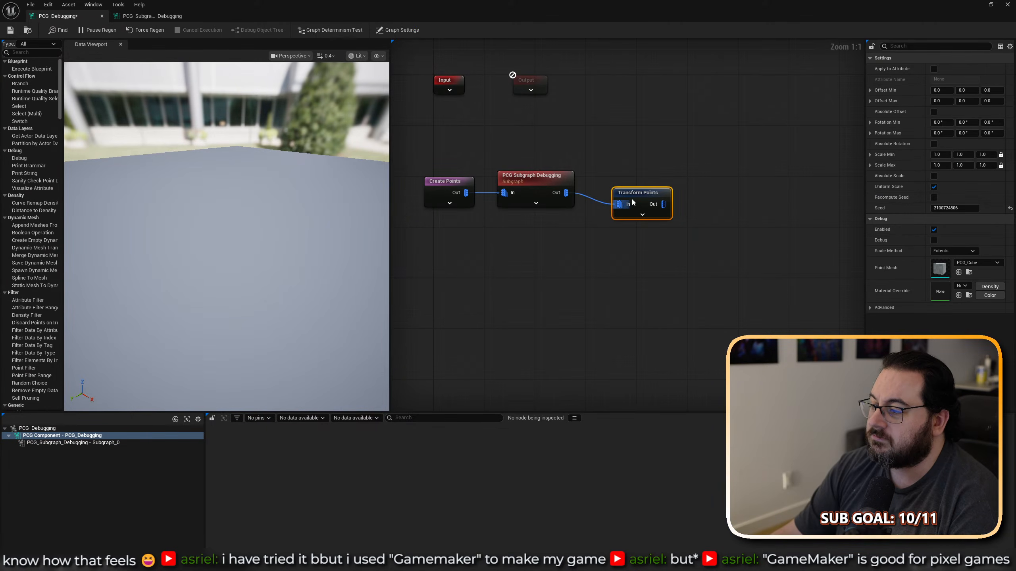
drag(632, 191, 626, 185)
click(556, 148)
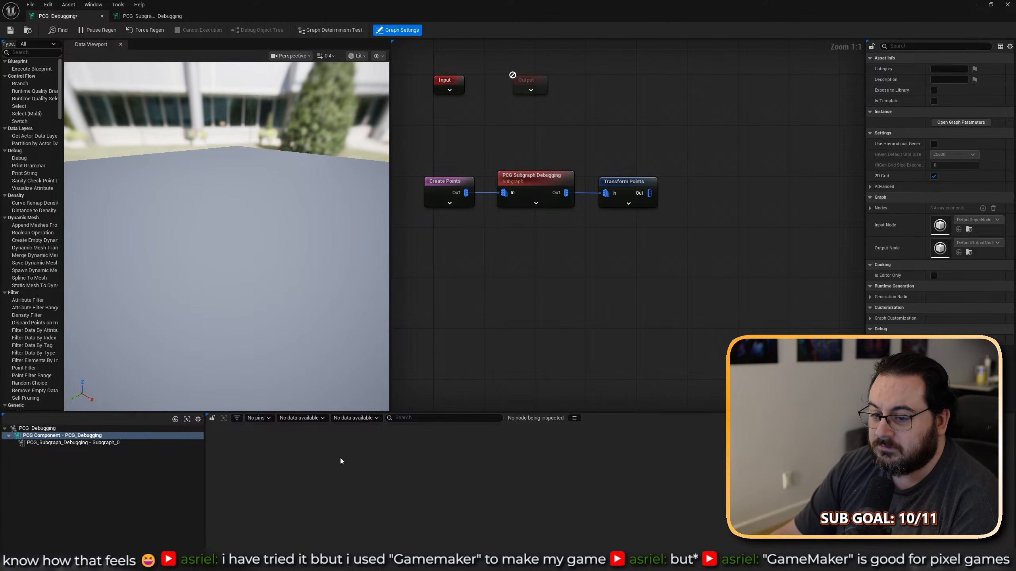
Inspect the Transform Points node's data and show the calling node of the subgraph entry in the debug object tree.
click(626, 188)
key(a)
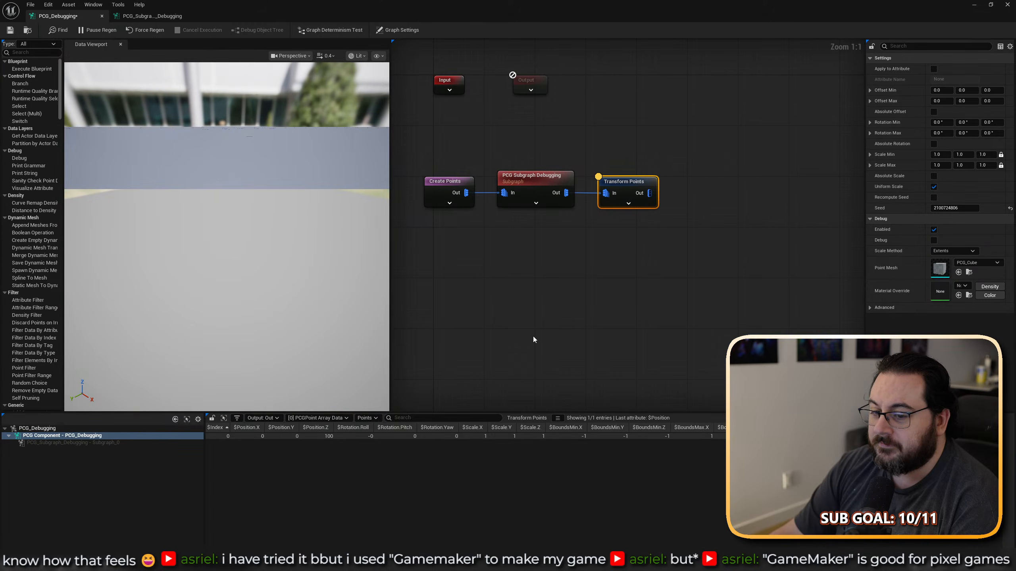
click(85, 442)
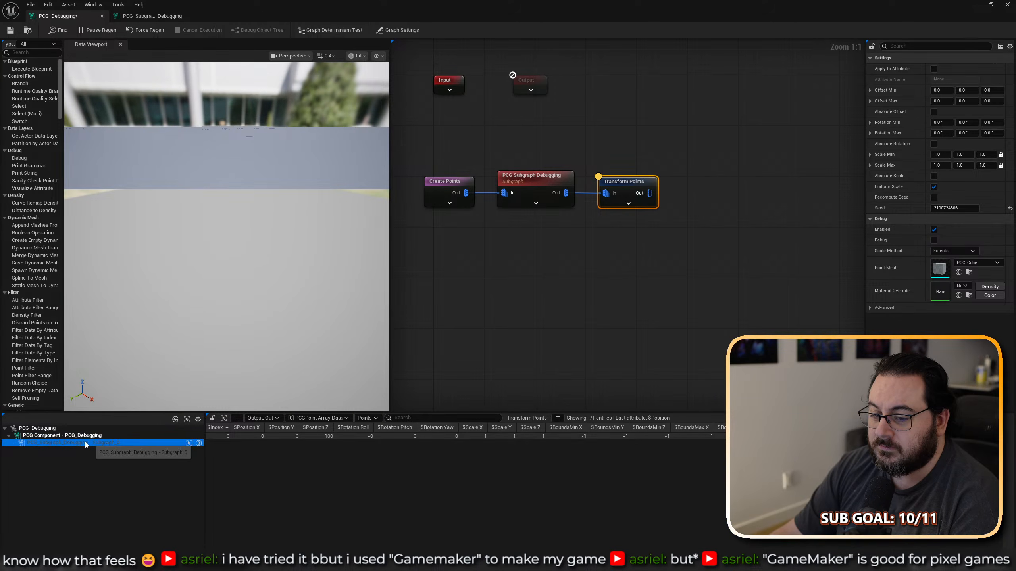
mouse_move(189, 444)
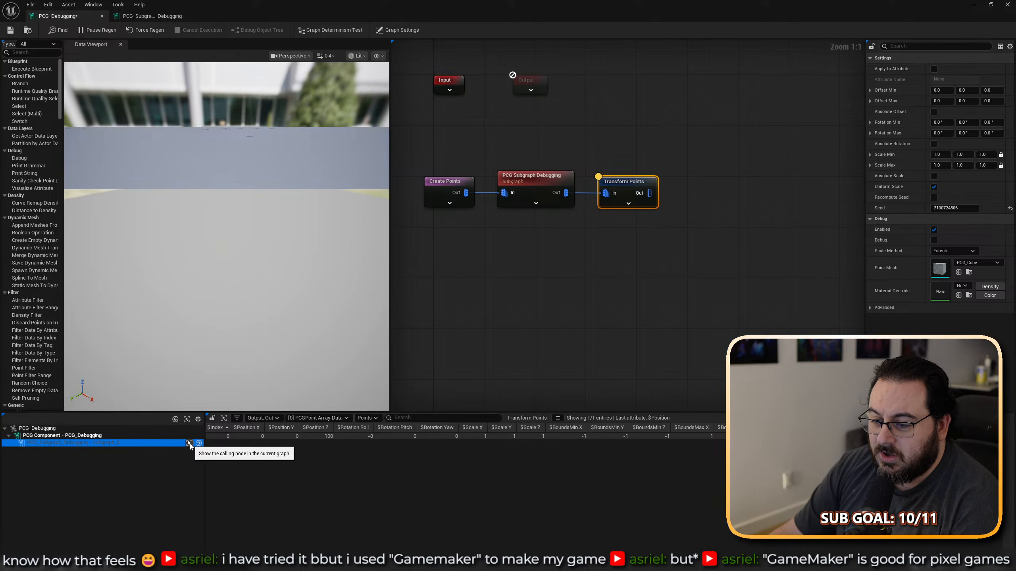
click(189, 443)
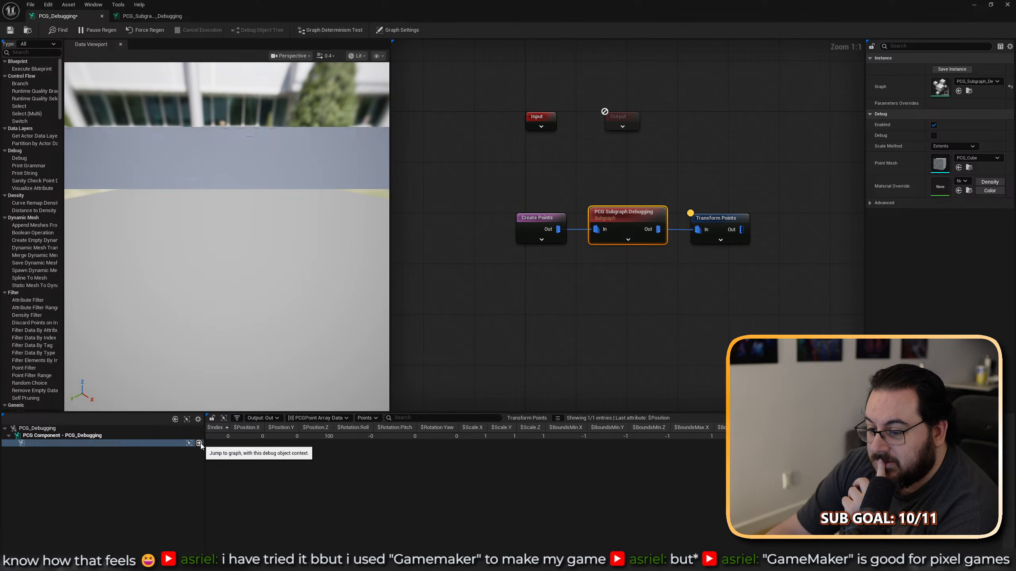
Jump into the subgraph with its debug object context, return to PCG_Debugging, and stop inspecting Transform Points.
click(200, 444)
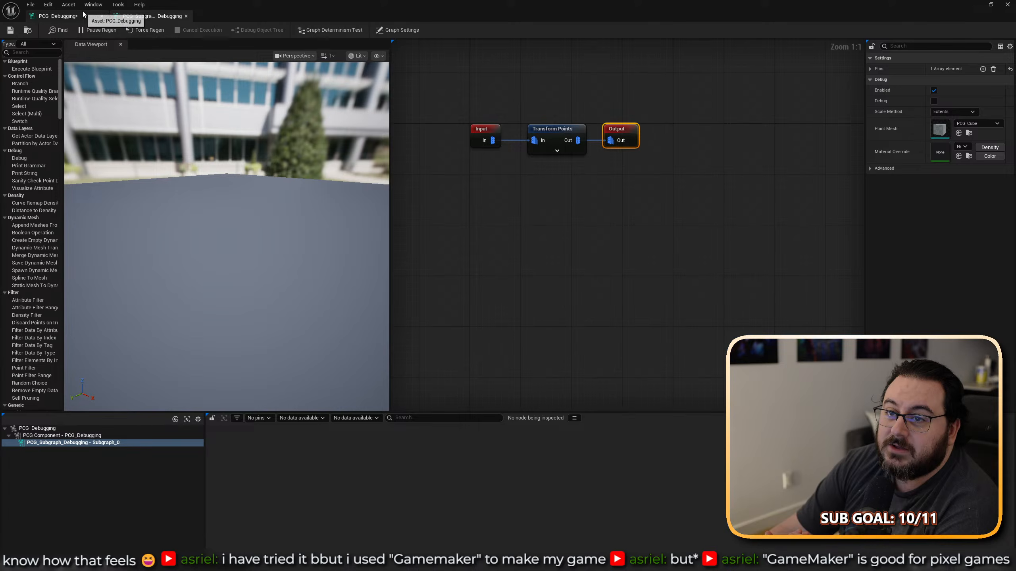
click(84, 13)
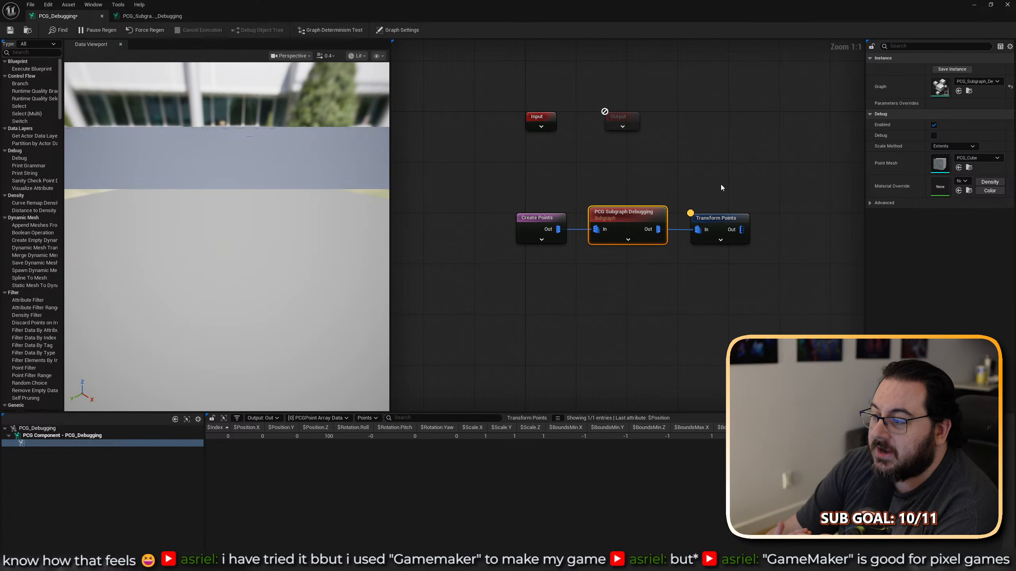
click(716, 228)
key(a)
click(652, 289)
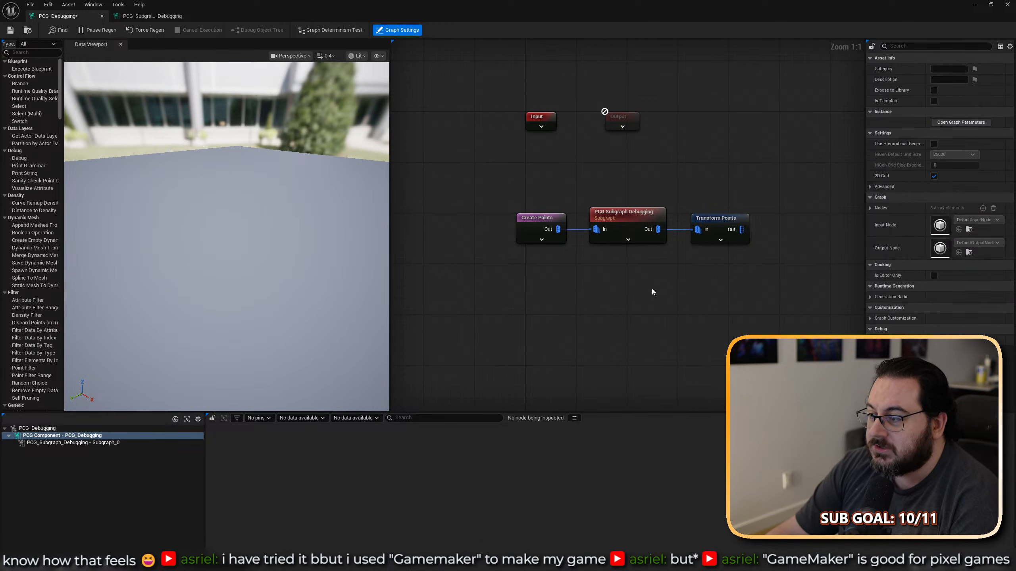
Show Subgraph_0's calling node, open its graph from the debug object tree, and return to the PCG_Debugging graph.
click(62, 443)
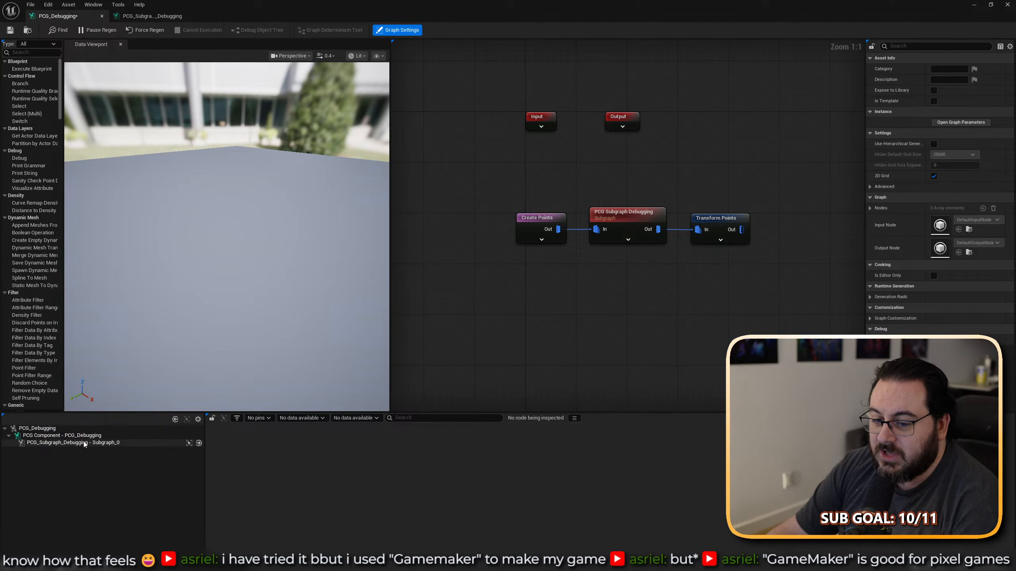
click(432, 378)
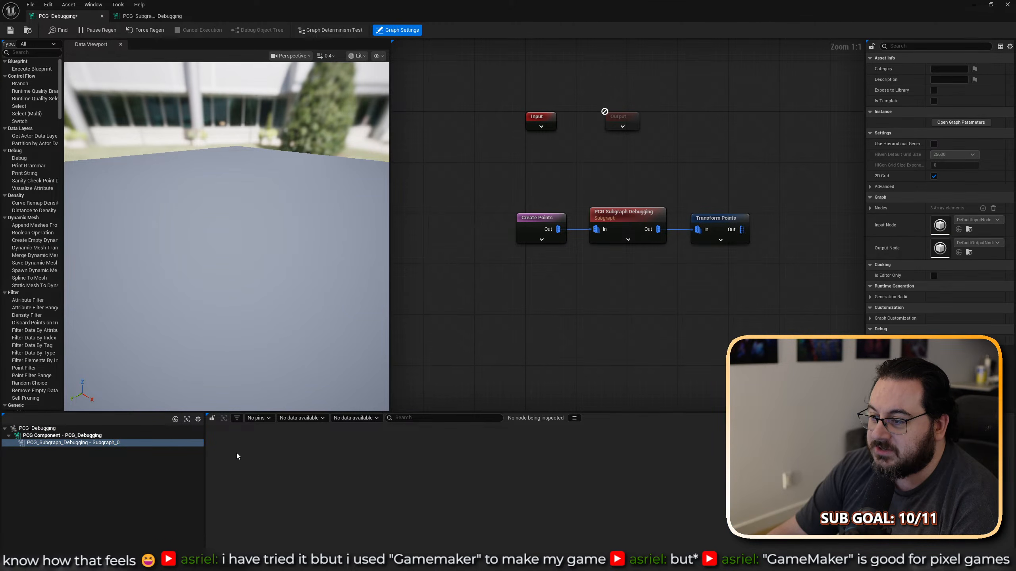
click(191, 443)
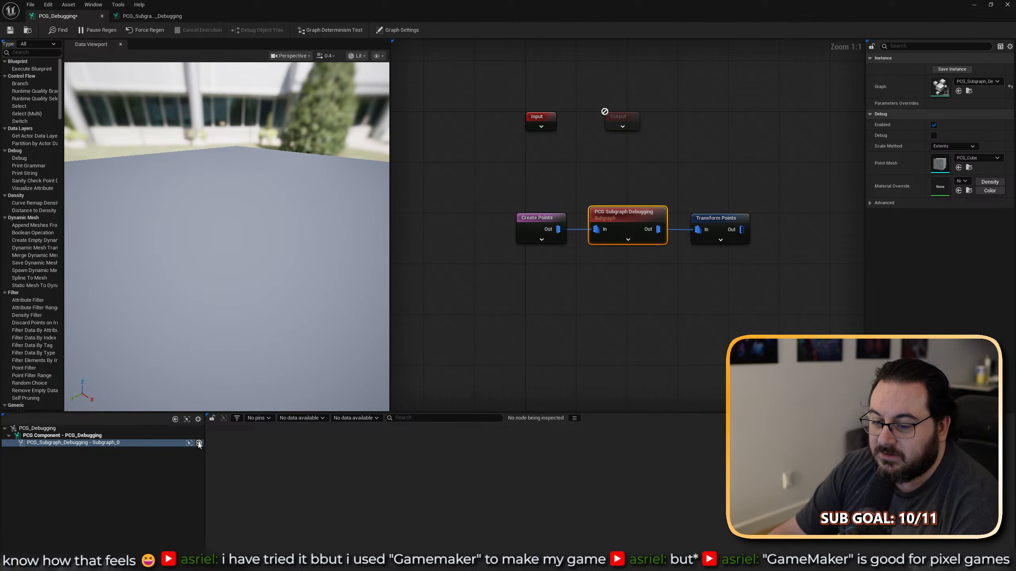
click(199, 443)
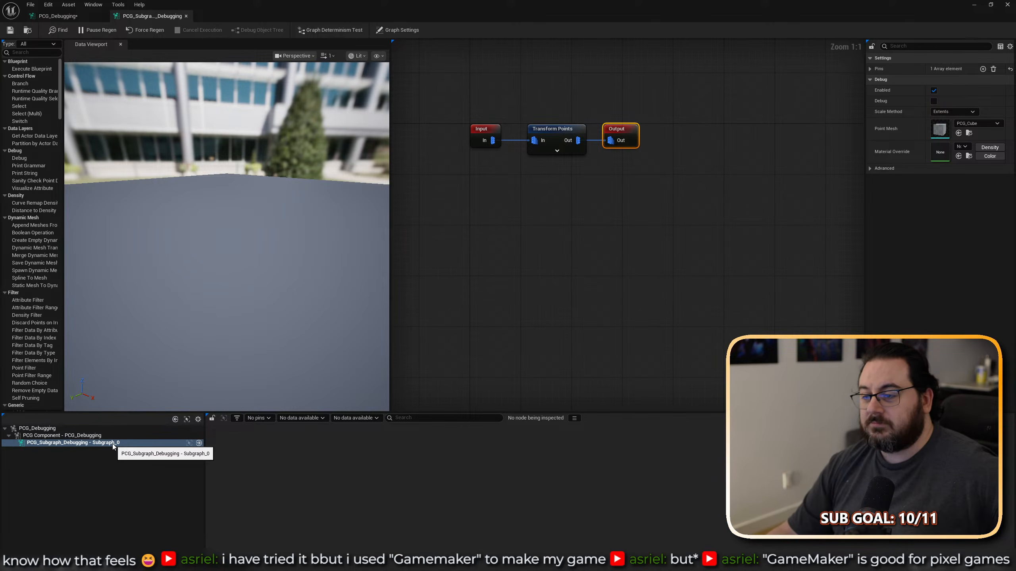
click(58, 16)
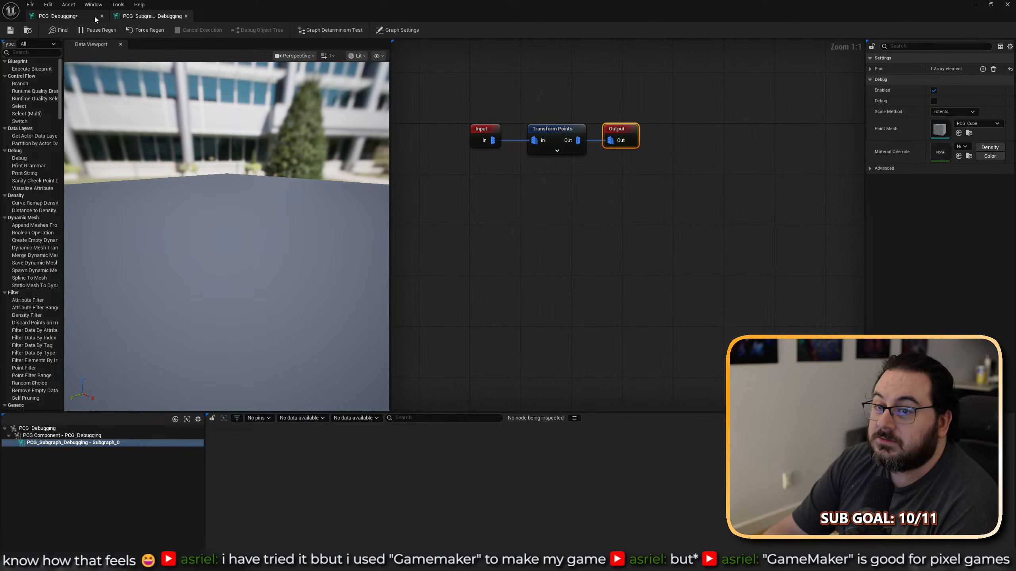
right_drag(661, 268, 650, 260)
drag(570, 176, 665, 260)
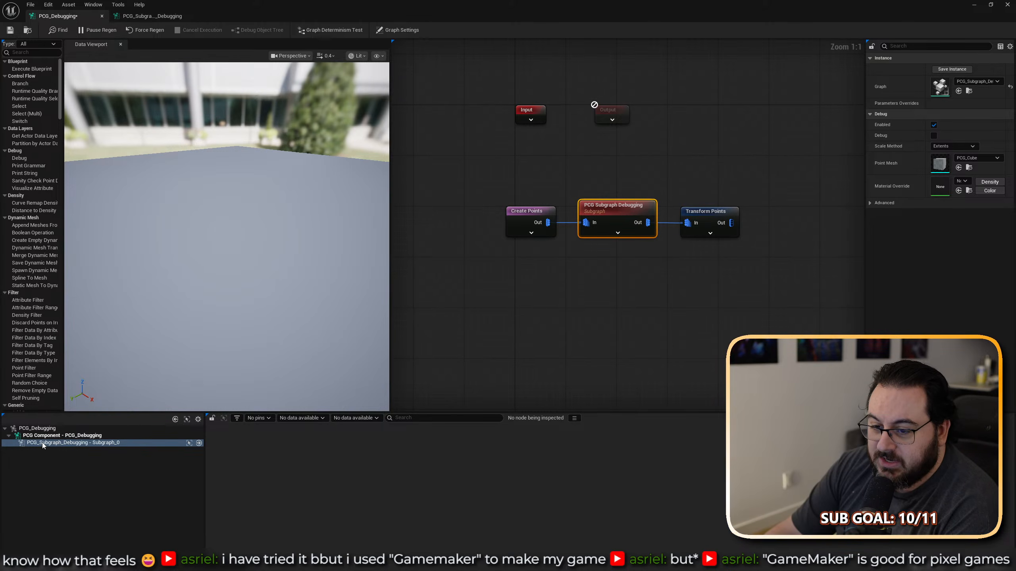
click(116, 436)
click(116, 443)
Disconnect Transform Points from the subgraph node and move it out of the way above the chain.
click(730, 270)
right_drag(730, 271, 597, 254)
drag(621, 154, 533, 246)
alt+click(555, 206)
click(580, 176)
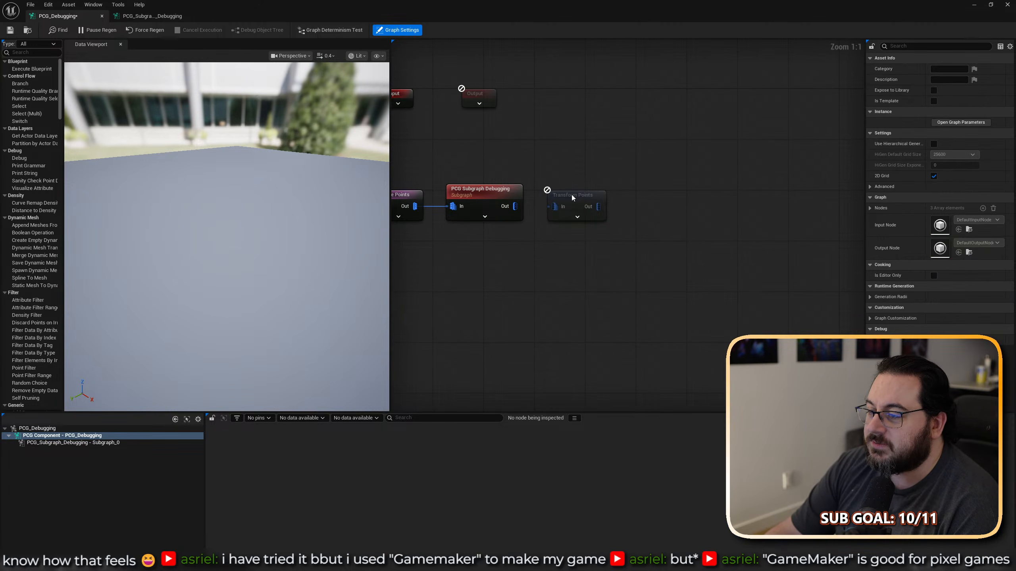
drag(572, 195, 565, 119)
Duplicate the PCG Subgraph Debugging node and connect the first subgraph's Out to the copy's In.
click(507, 189)
key(ctrl+d)
drag(514, 206, 574, 198)
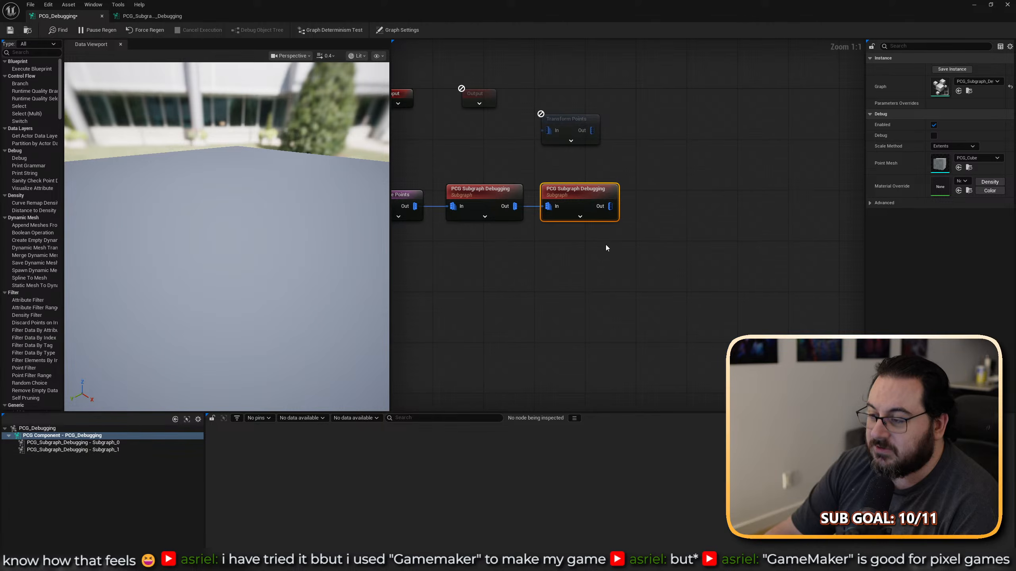
drag(624, 266, 542, 221)
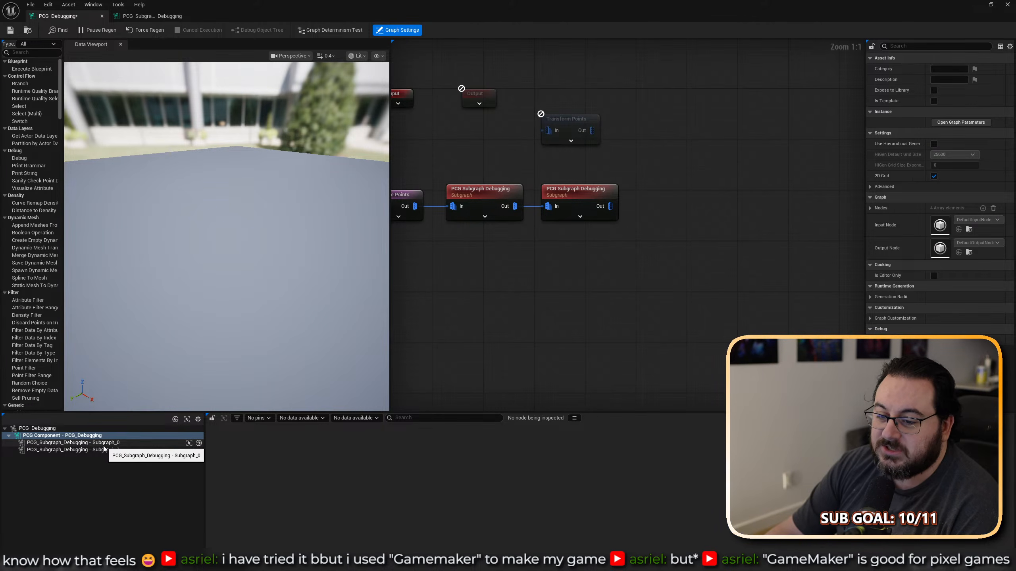
Show the calling nodes of Subgraph_0 and Subgraph_1 from the debug object tree to compare the two subgraph instances.
click(109, 443)
click(111, 451)
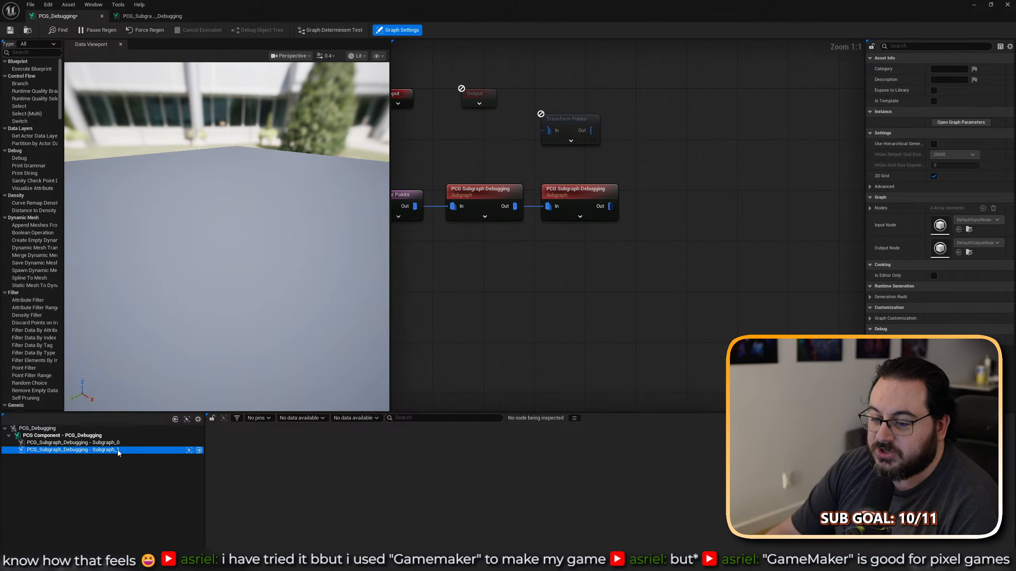
click(189, 450)
click(191, 442)
click(191, 449)
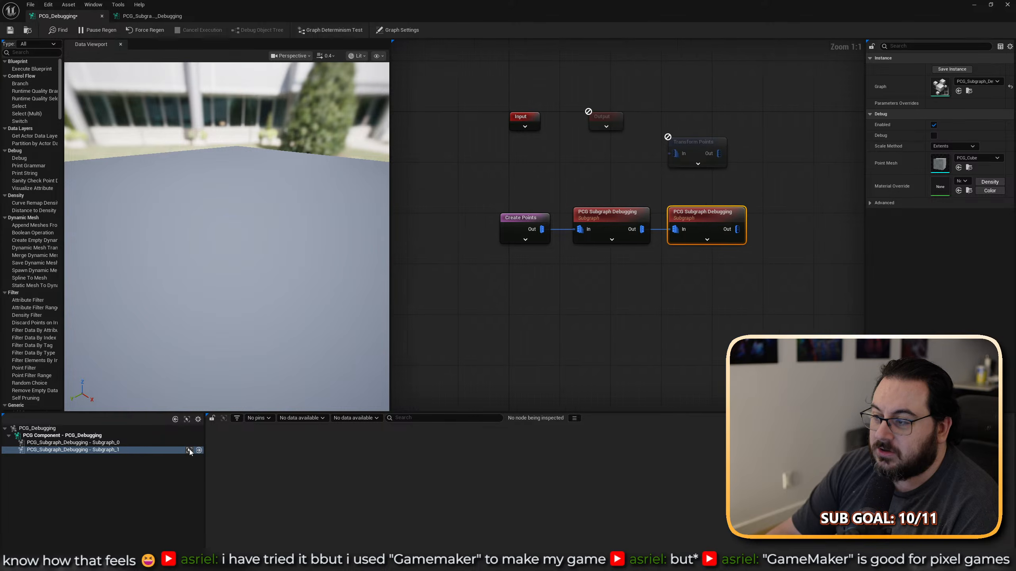
click(705, 308)
drag(679, 227, 586, 292)
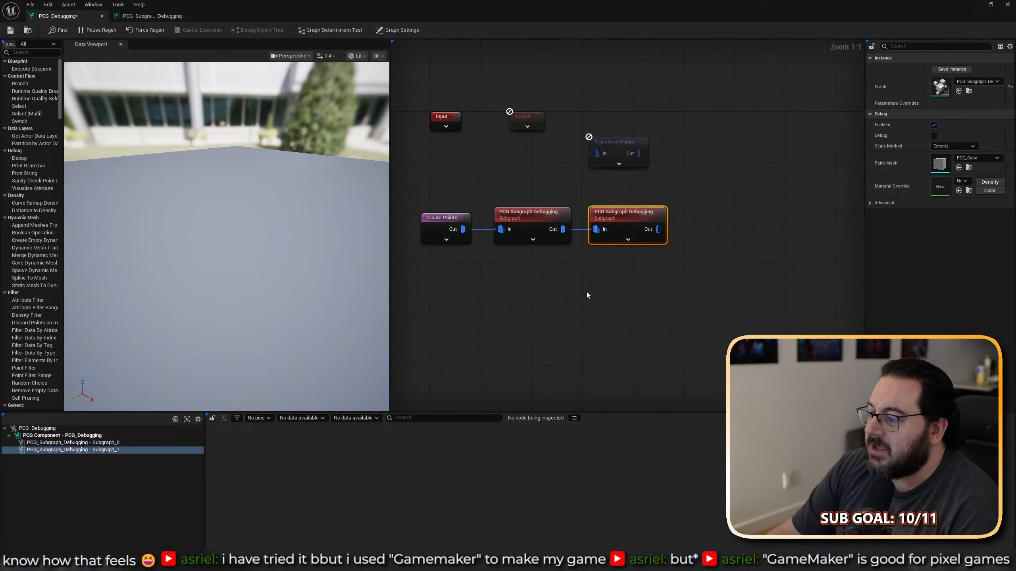
Check the second subgraph node's advanced pins, collapse them again, and expand its advanced debug settings.
click(640, 239)
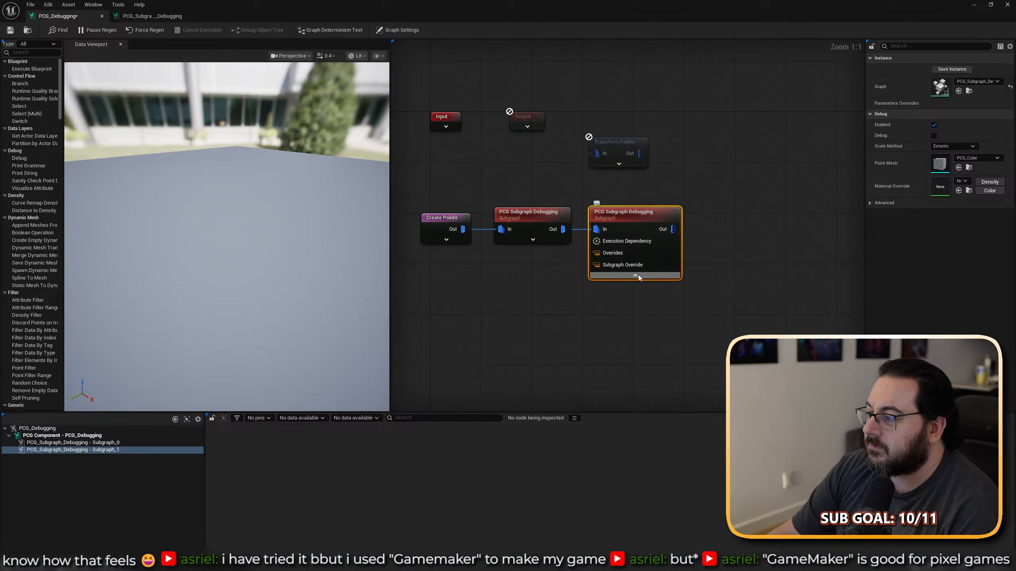
click(638, 276)
click(627, 240)
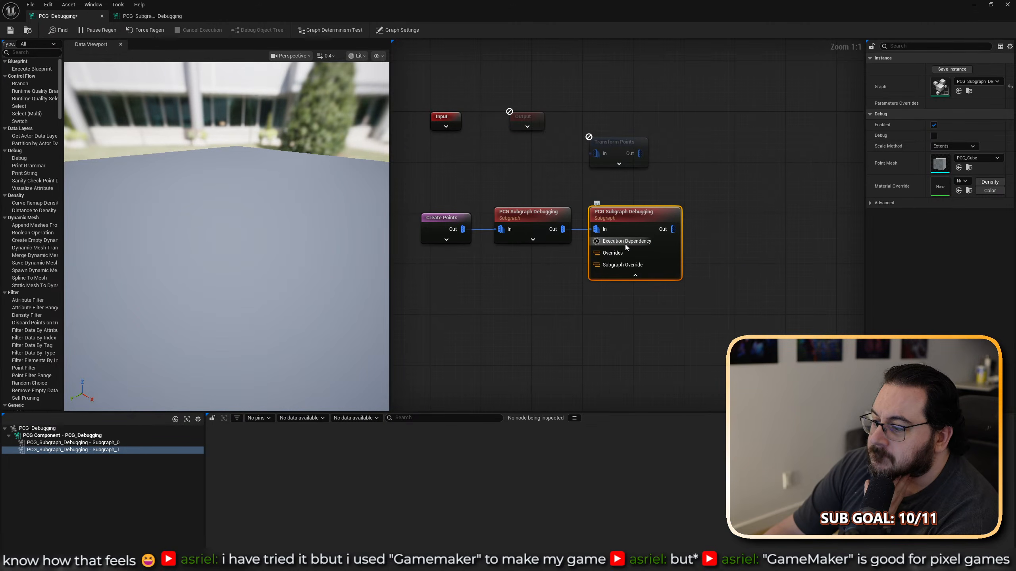
click(651, 277)
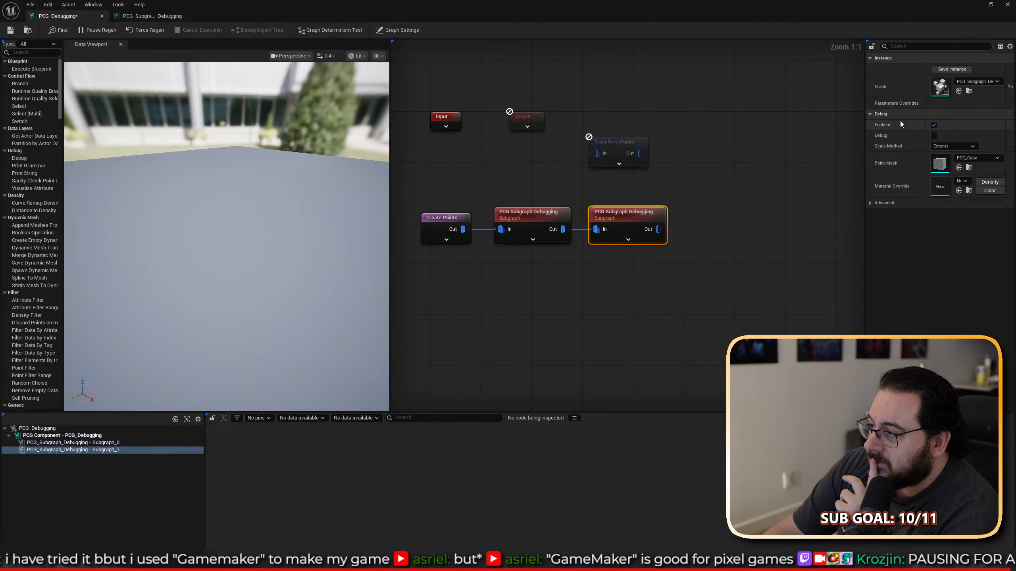
click(869, 202)
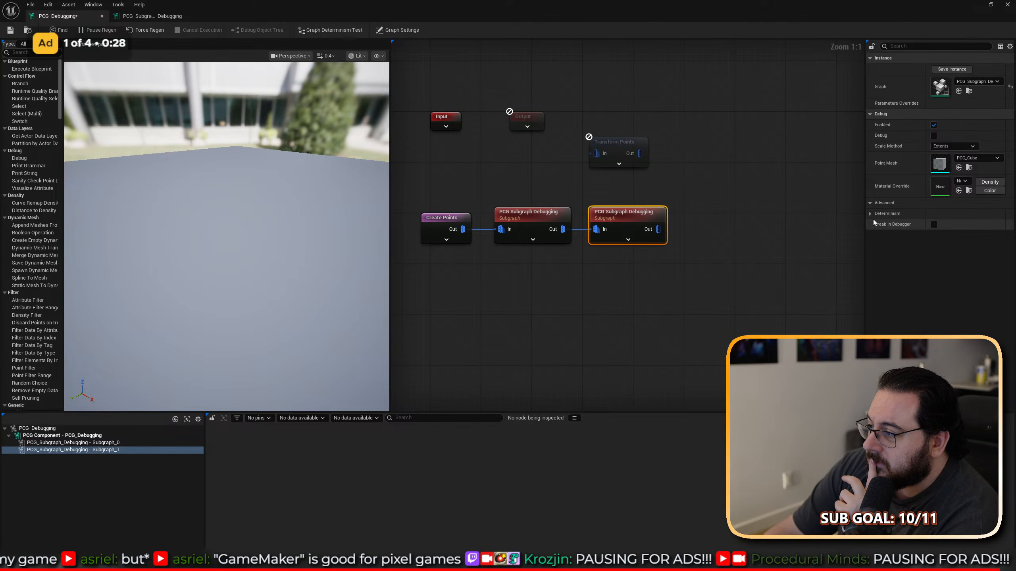
Expand the Determinism settings of the second PCG Subgraph Debugging node.
click(870, 213)
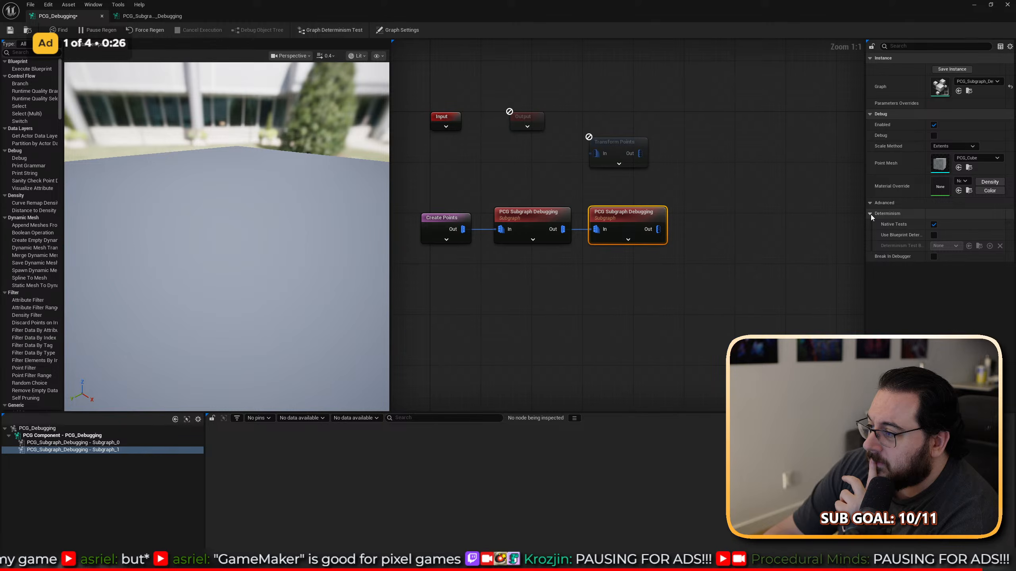
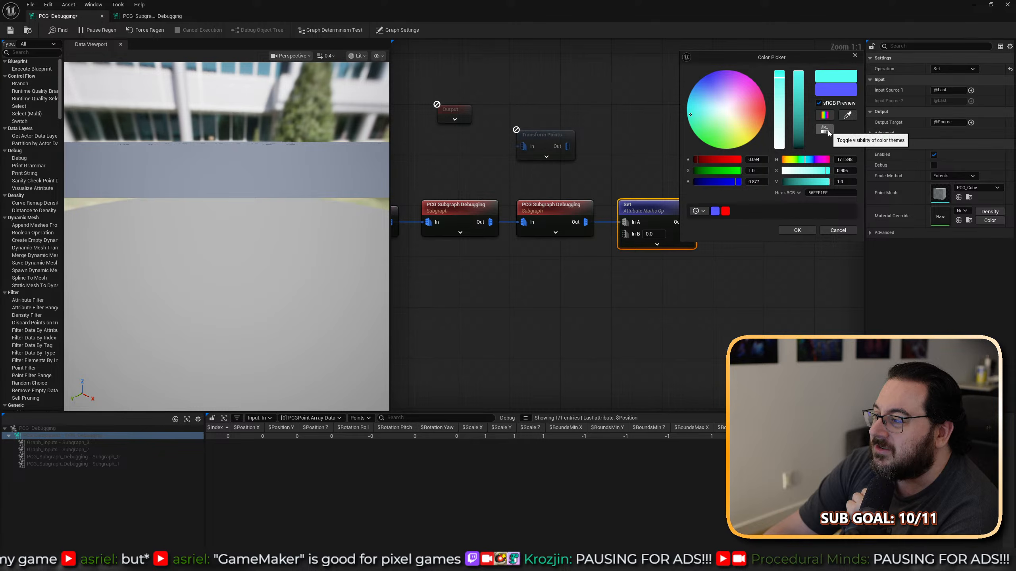
Try the colour picker's theme visibility, wheel and spectrum modes, and eyedropper, and cancel without recolouring the Set node.
click(824, 129)
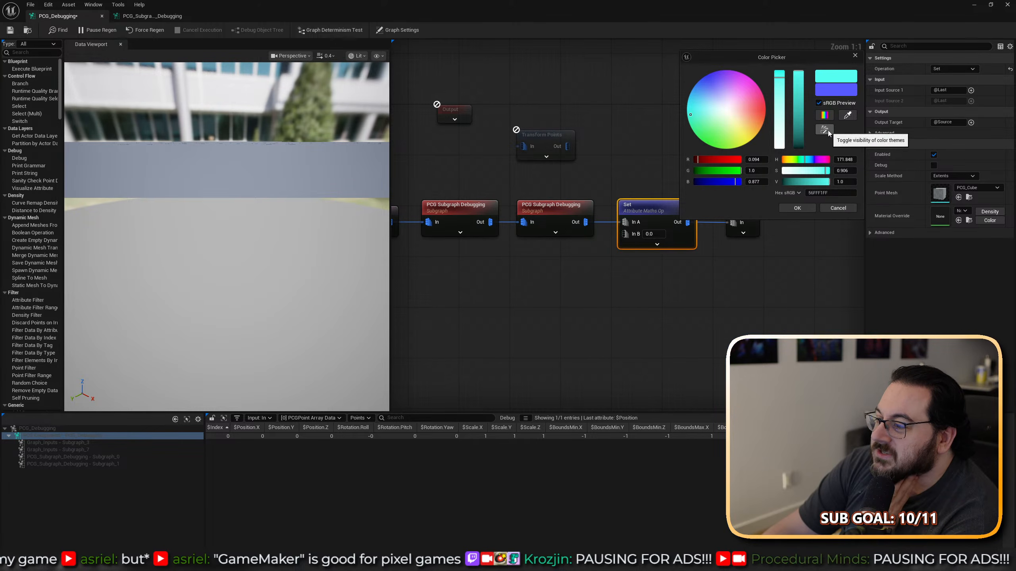
click(825, 130)
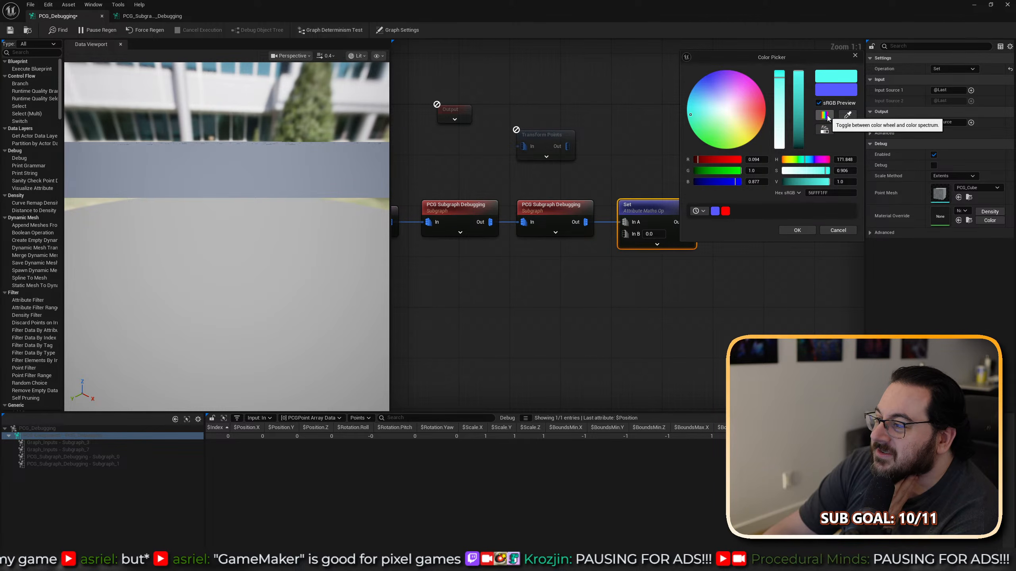
click(824, 115)
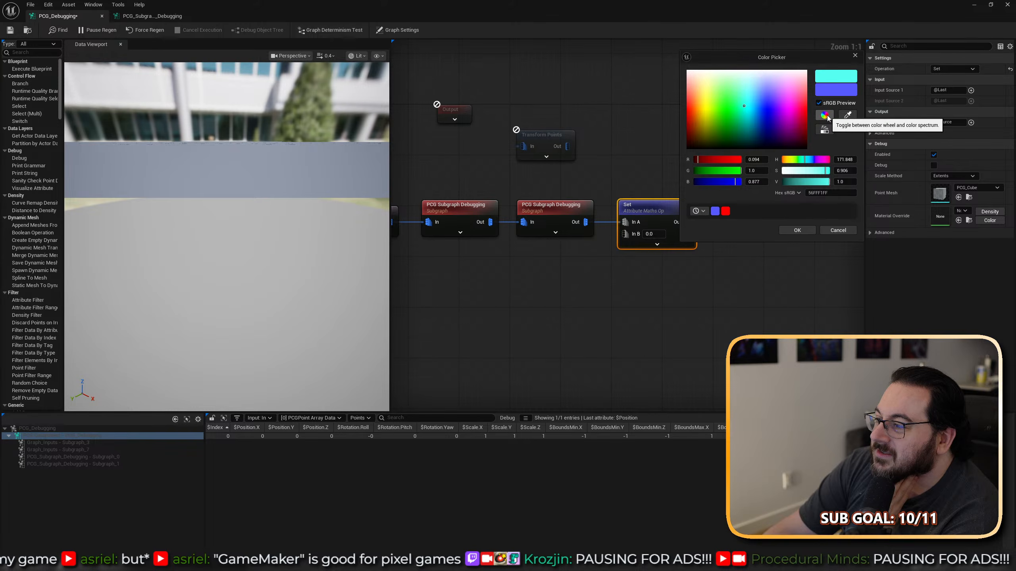
click(824, 115)
click(824, 115)
click(826, 115)
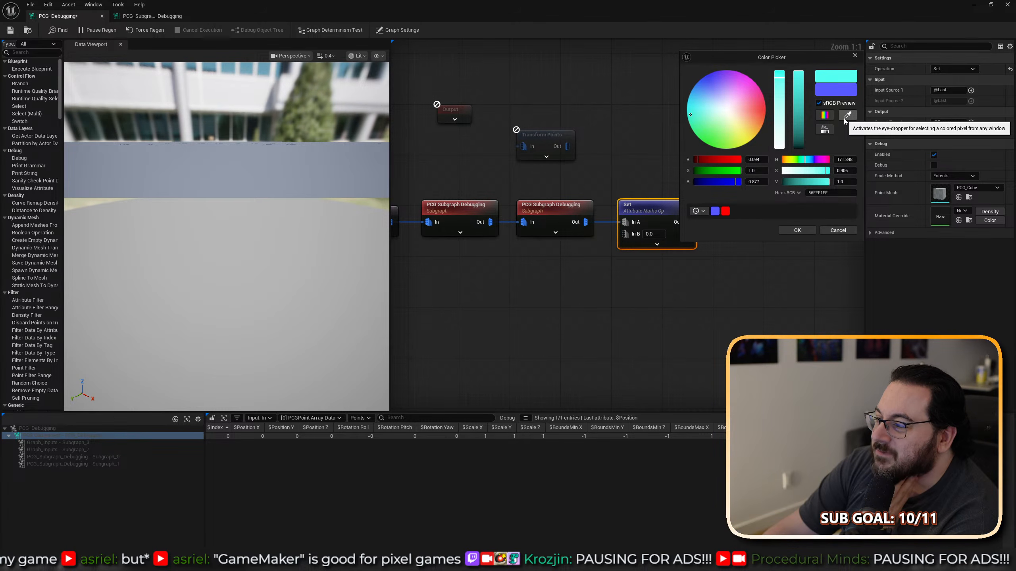
click(846, 116)
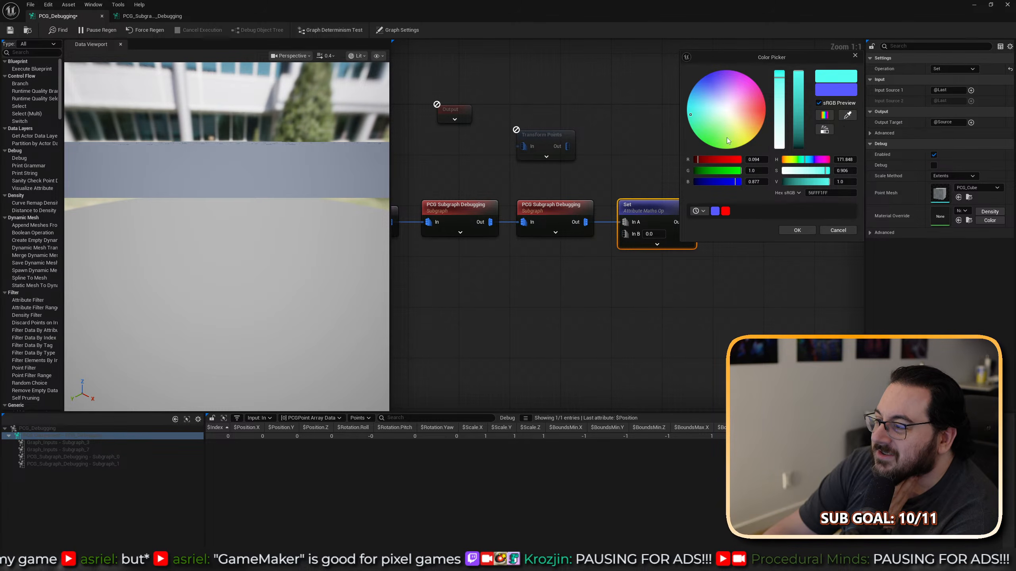
click(844, 233)
Open the Set node's C++ source in Visual Studio and return to the PCG_Debugging graph in Unreal Editor.
right_drag(661, 306, 699, 334)
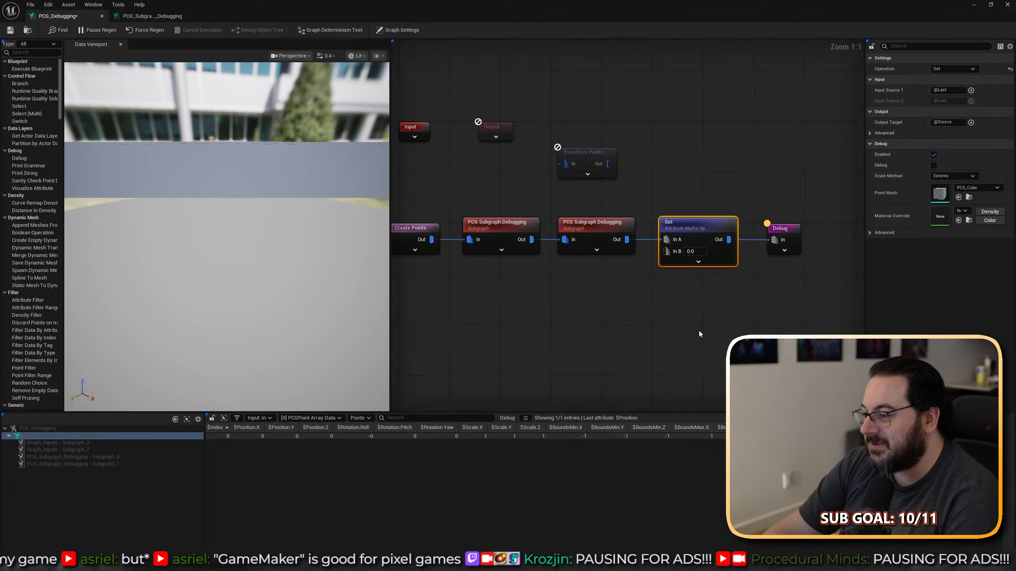
click(701, 325)
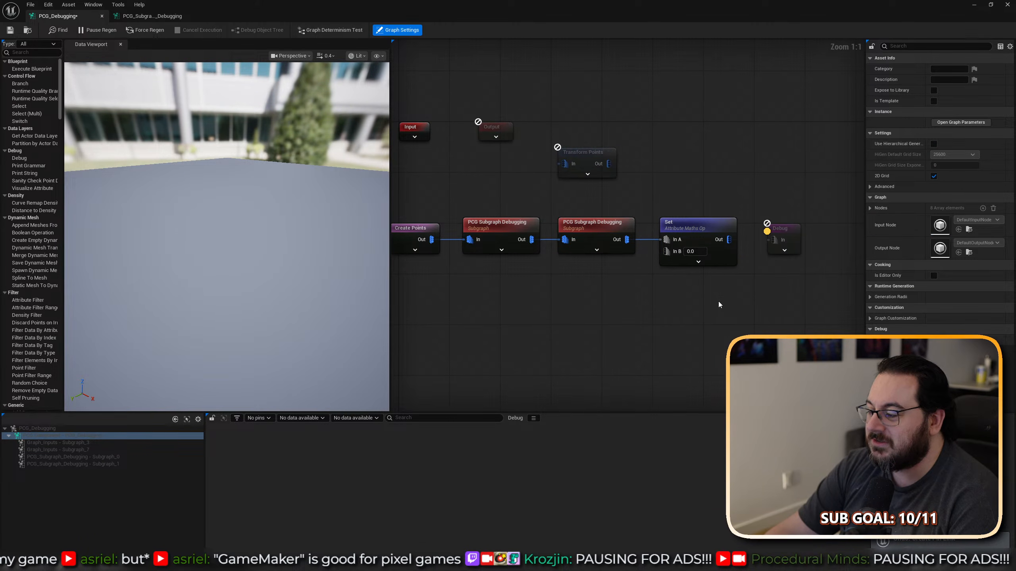
right_click(690, 222)
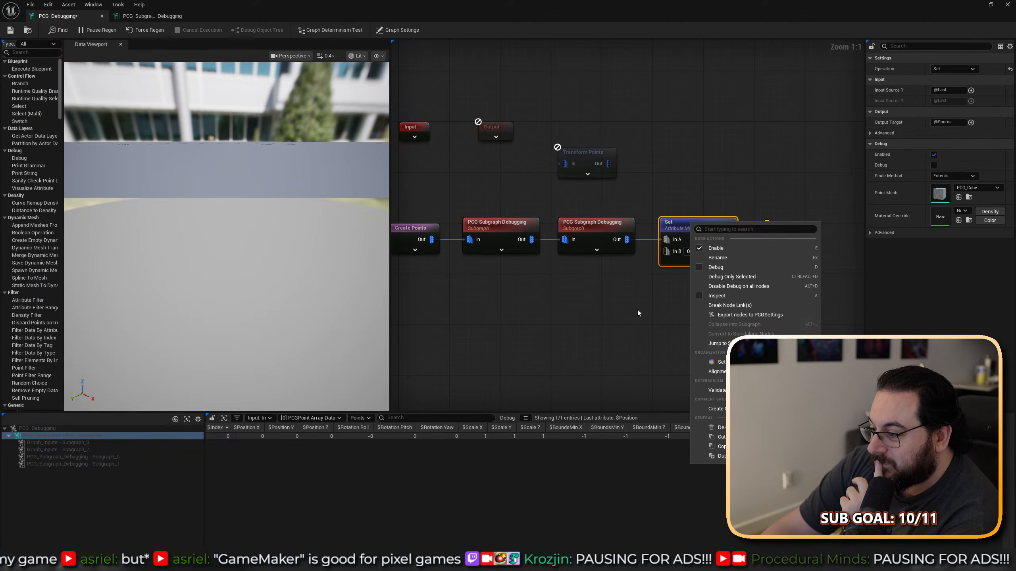
click(715, 343)
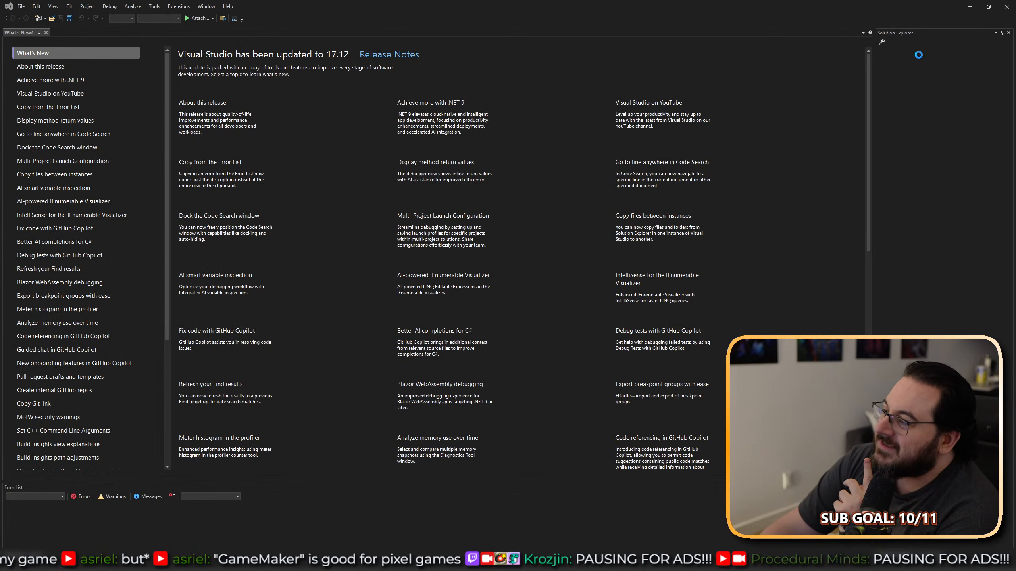
key(alt+Tab)
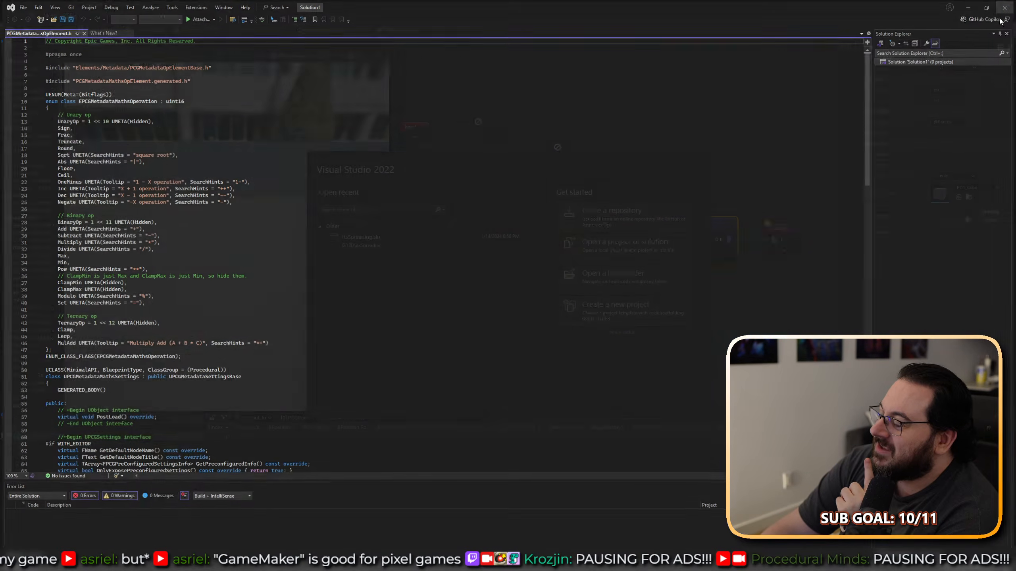
Rename the lower Graph Inputs subgraph node to "Graph Inputs - Test".
right_click(722, 216)
right_click(690, 229)
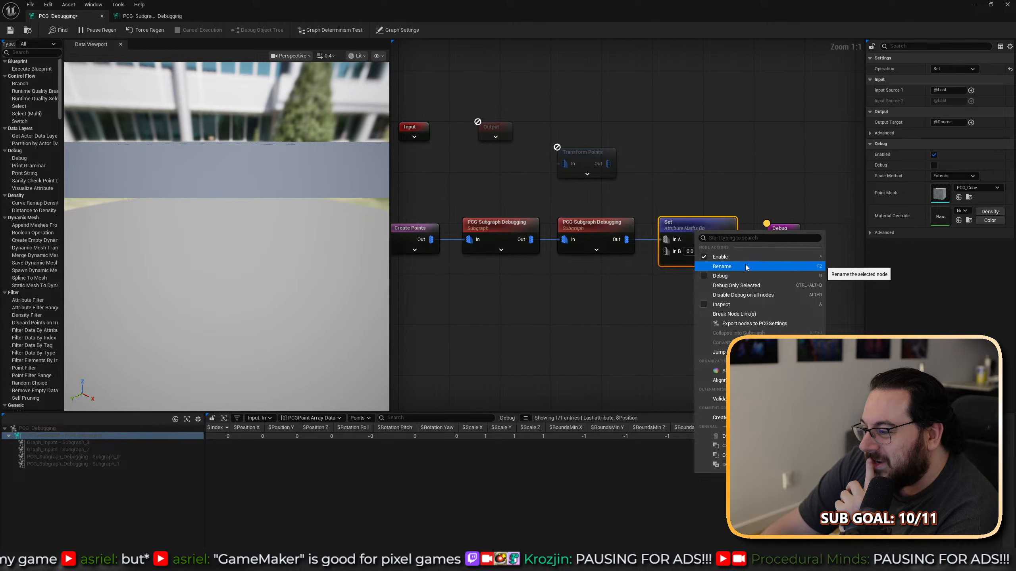
right_drag(442, 299, 719, 286)
click(592, 287)
right_click(596, 289)
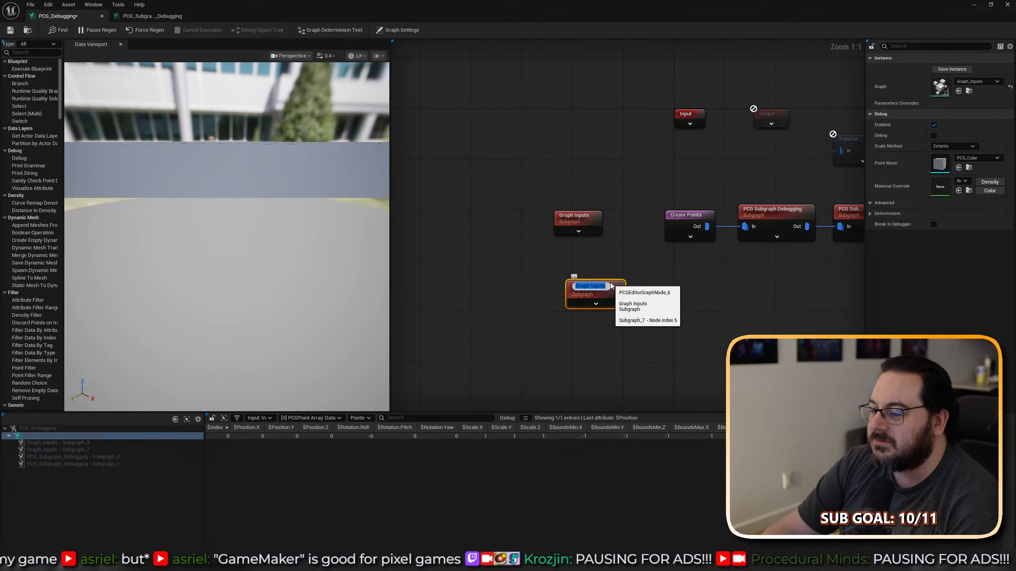
click(675, 287)
key(End)
text(_)
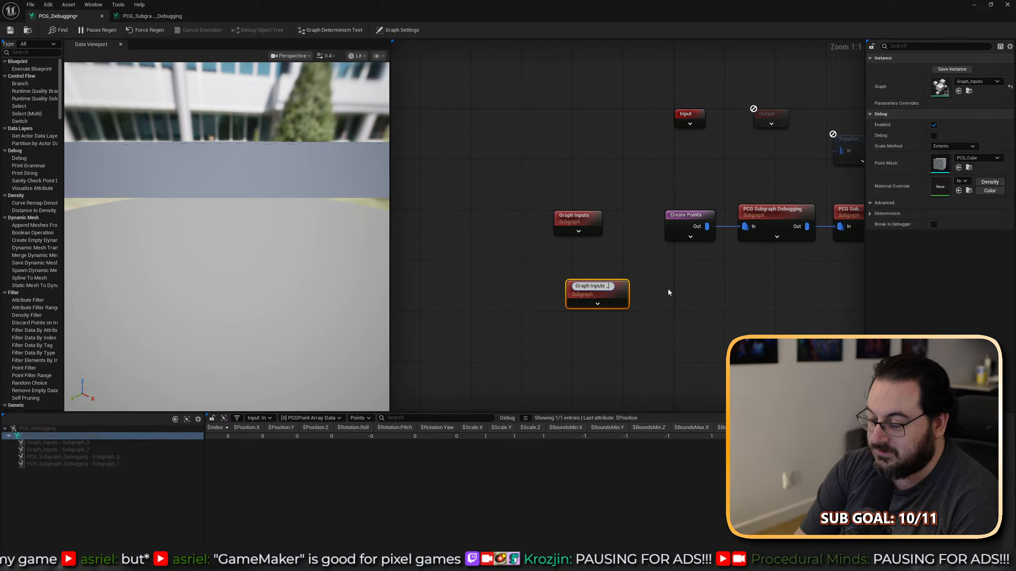
text( Test)
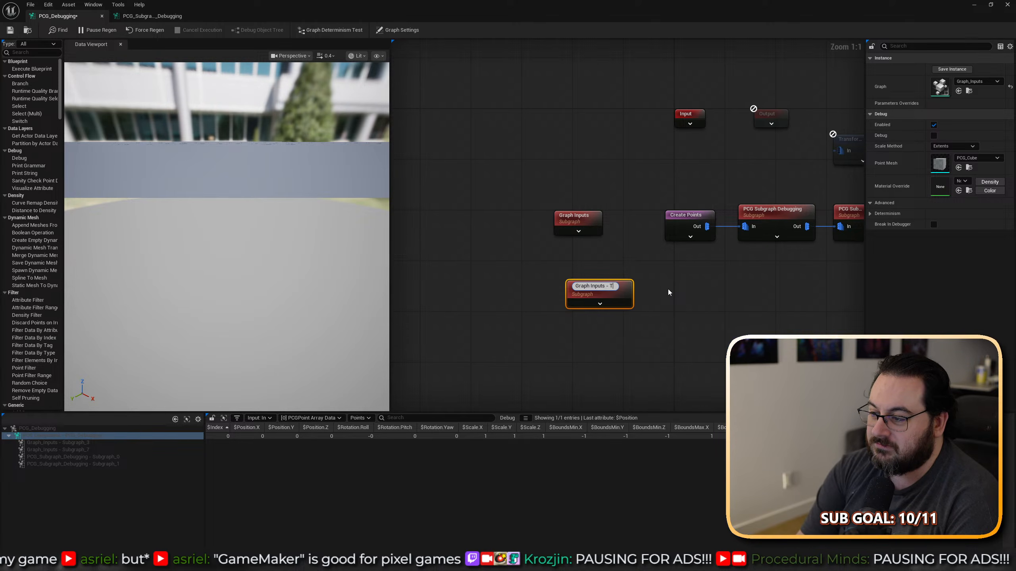
key(Return)
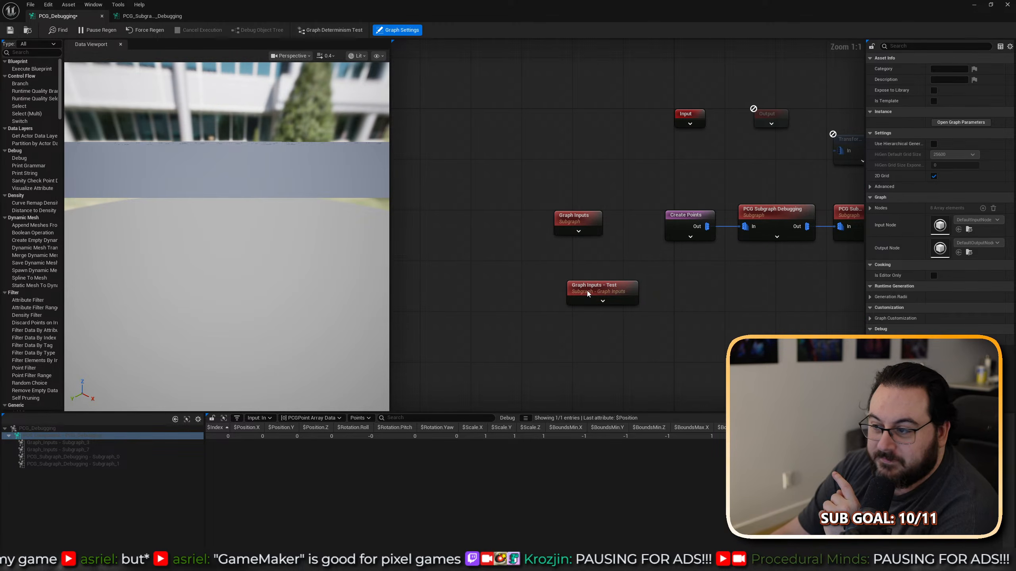
Locate the renamed Graph Inputs - Test subgraph in the debug object tree.
right_drag(673, 285, 528, 262)
click(800, 204)
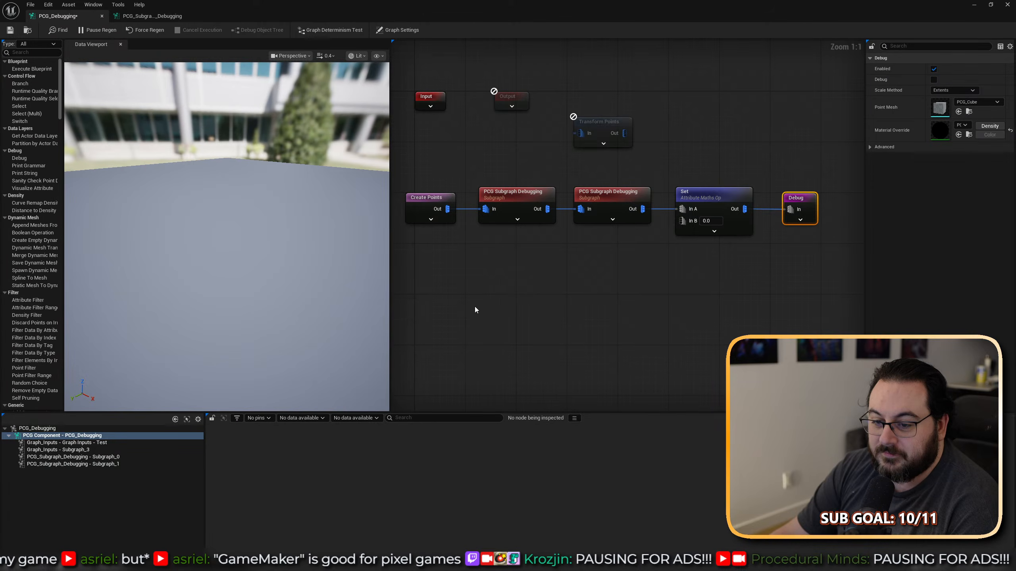
click(93, 444)
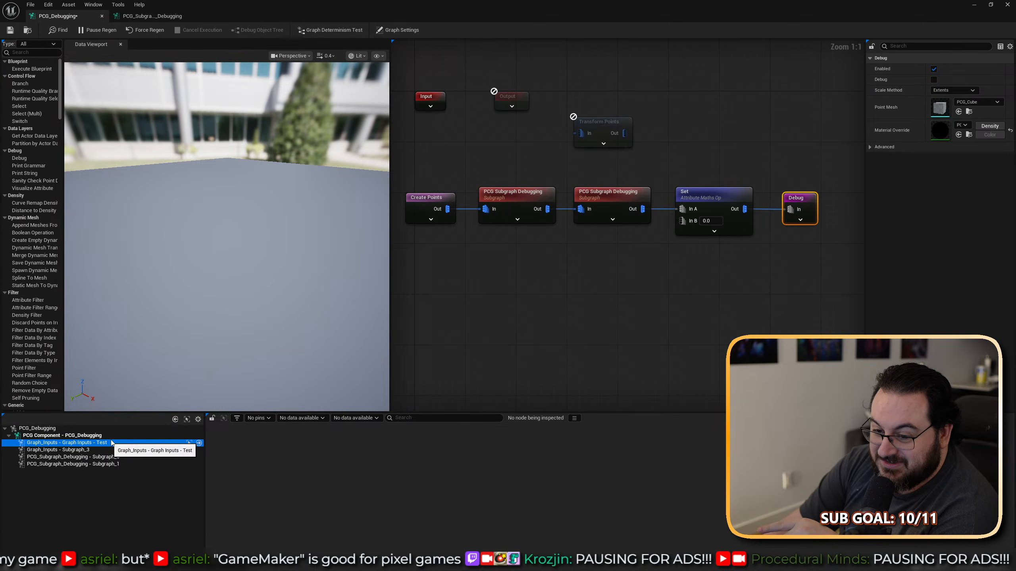
Shorten the title of the Graph Inputs - Test subgraph node to "Test".
right_drag(496, 313, 645, 312)
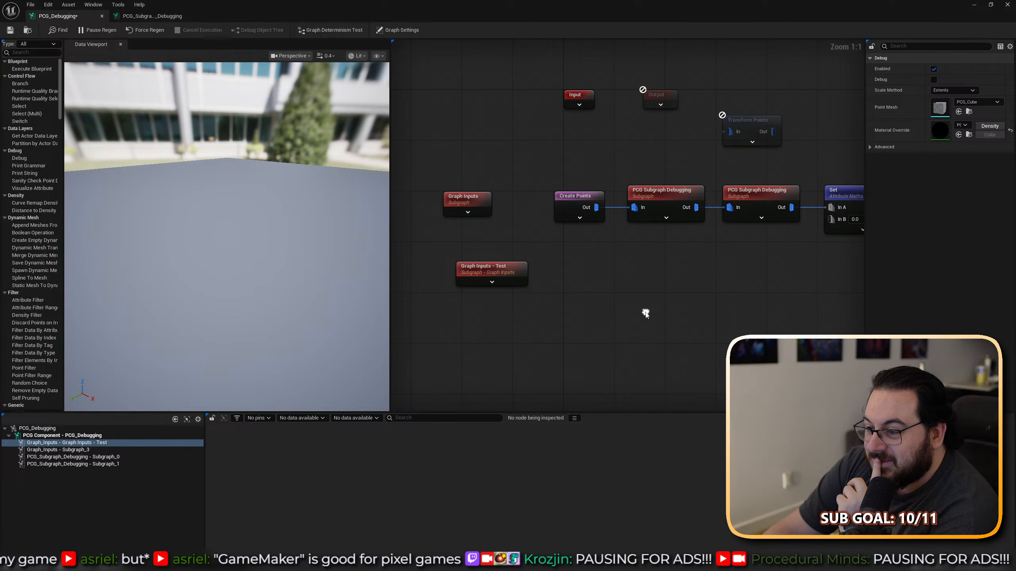
click(517, 274)
click(504, 267)
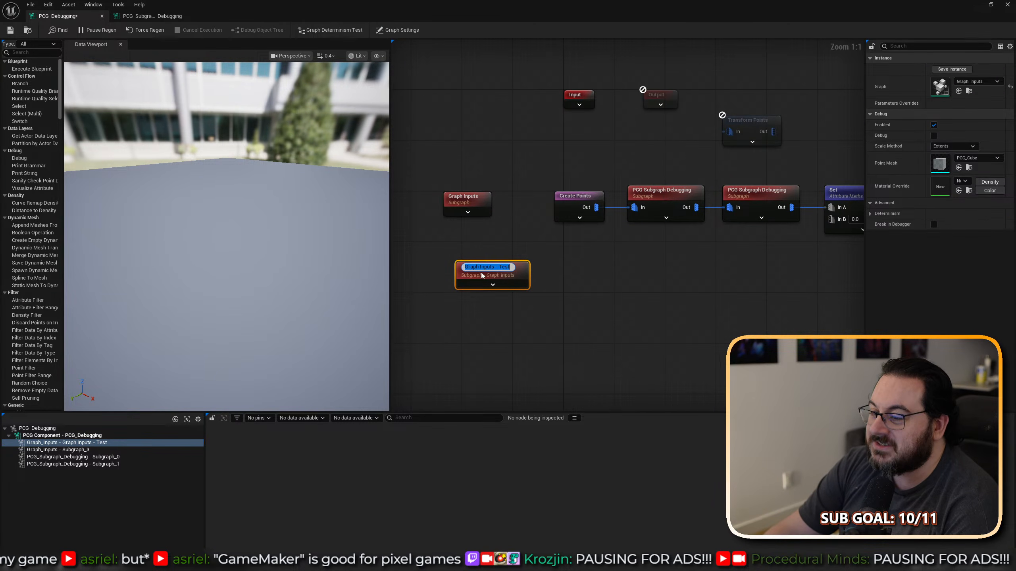
drag(499, 266, 348, 254)
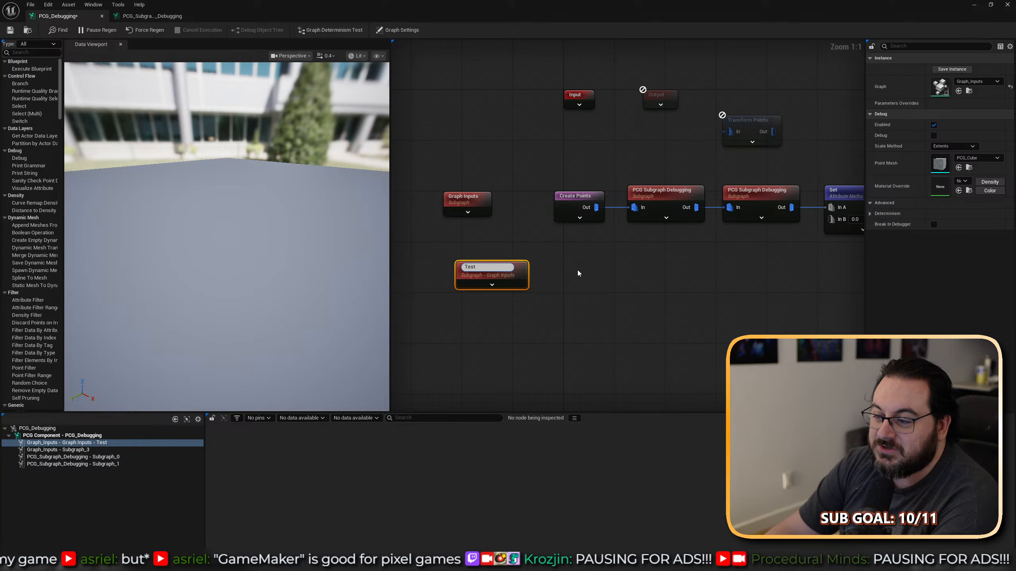
key(Return)
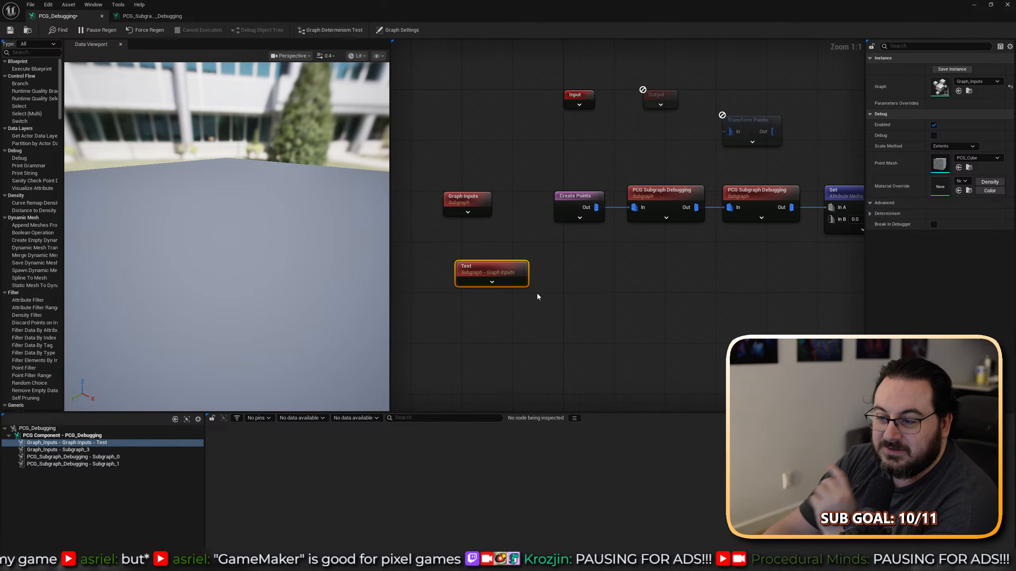
Select the Test entry in the debug object tree and compare it with the Test node in the graph.
right_drag(574, 281, 527, 289)
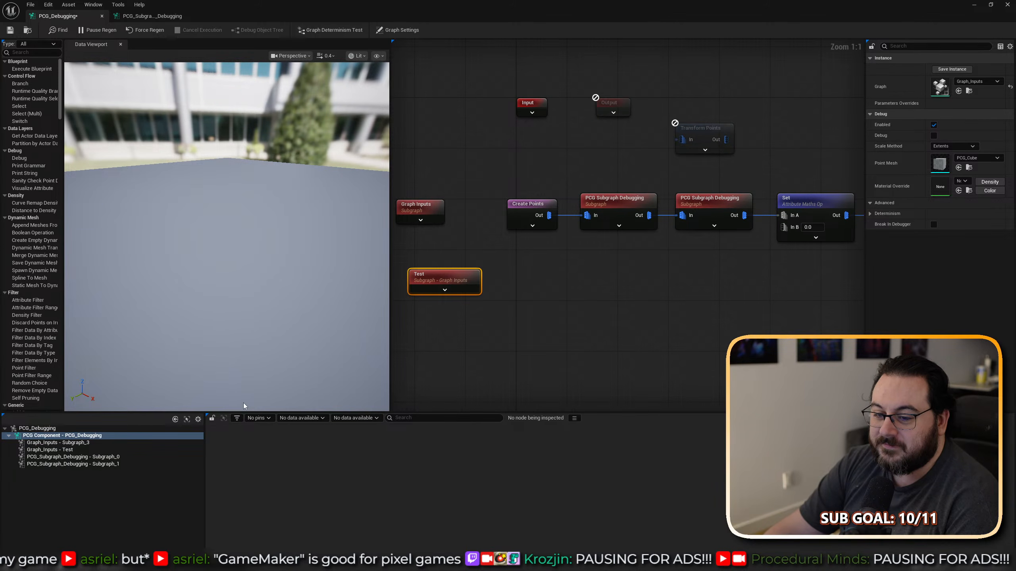
click(60, 449)
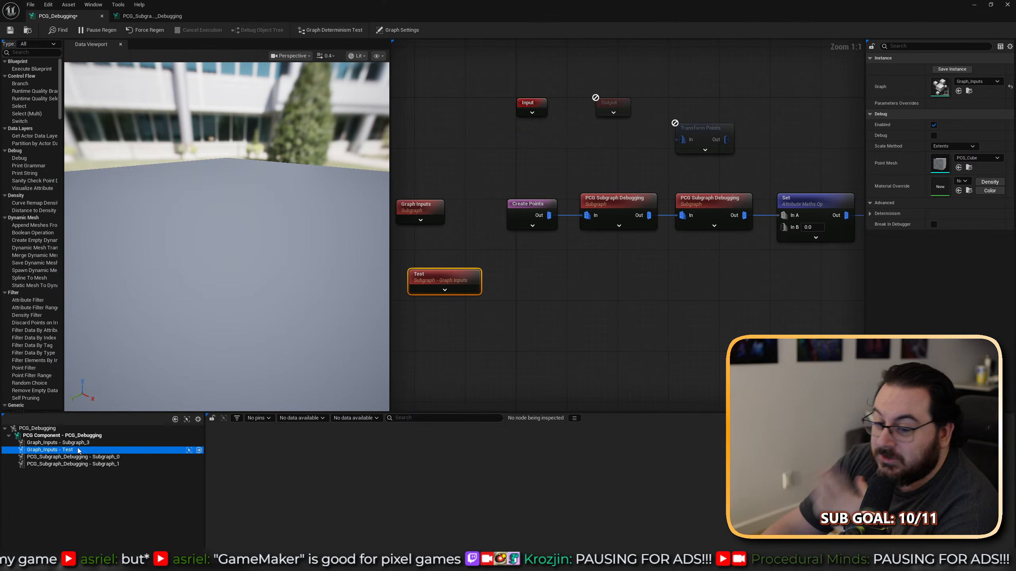
click(476, 277)
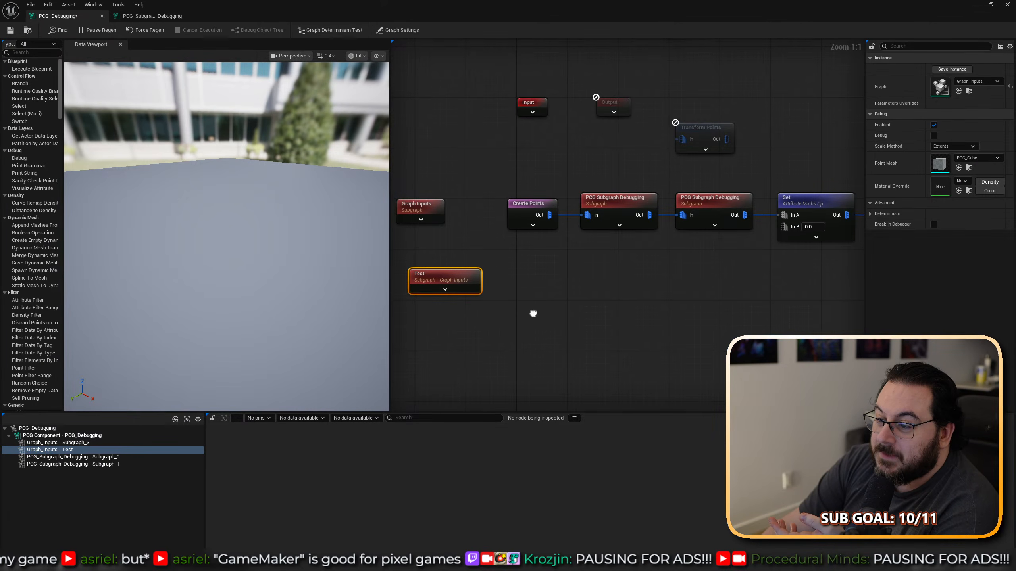
right_drag(526, 320, 614, 323)
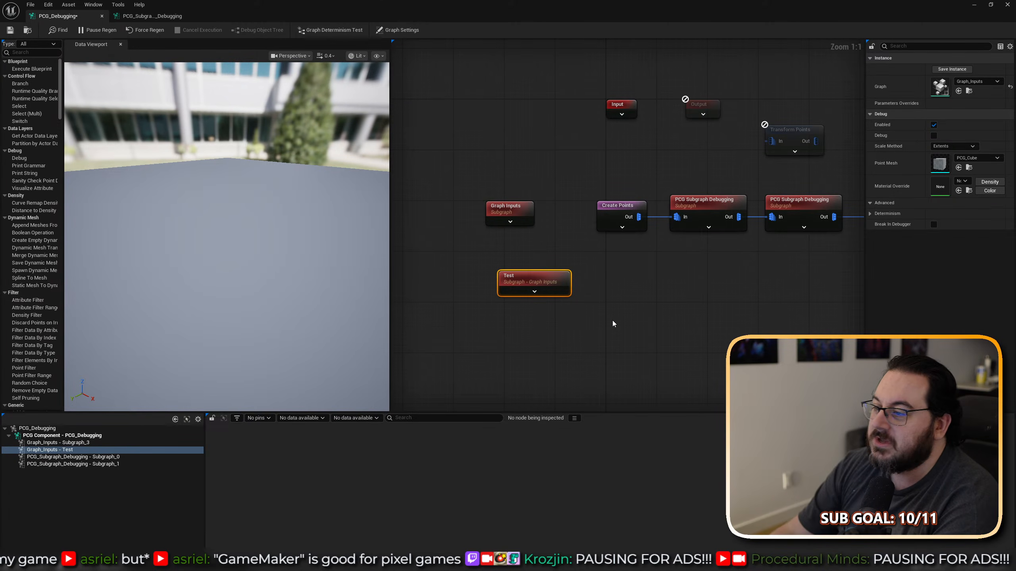
drag(561, 188, 598, 288)
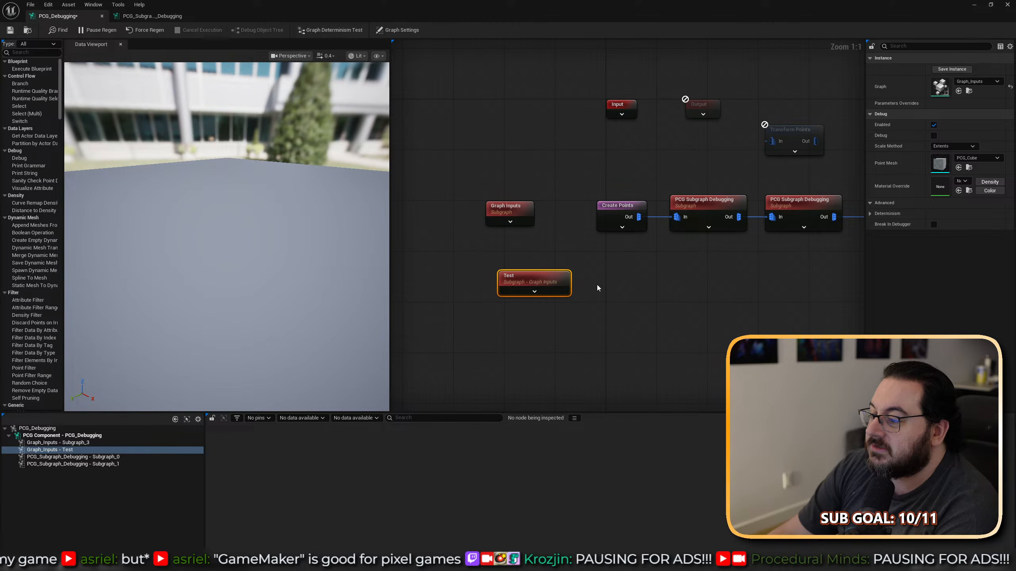
Convert the Set node's In B inline constant to a Vector and move the Debug node clear of the widened node.
right_drag(762, 309, 558, 339)
right_drag(710, 304, 616, 280)
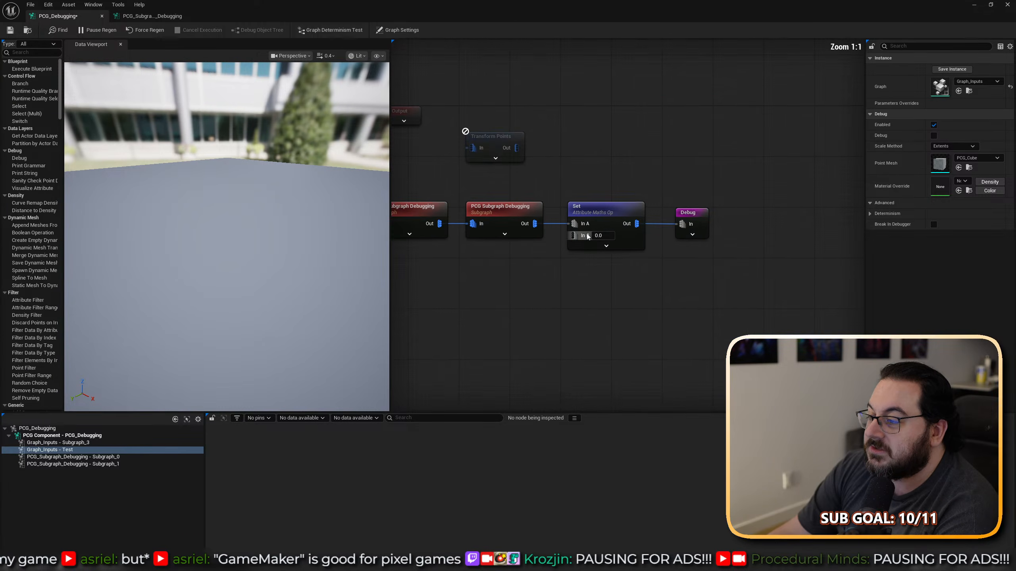
right_click(580, 239)
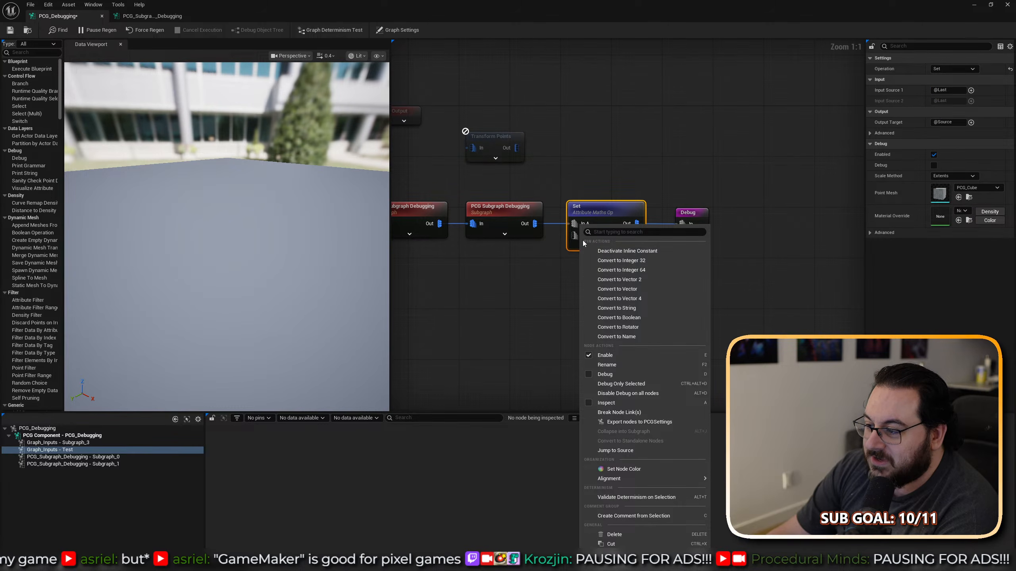
click(638, 292)
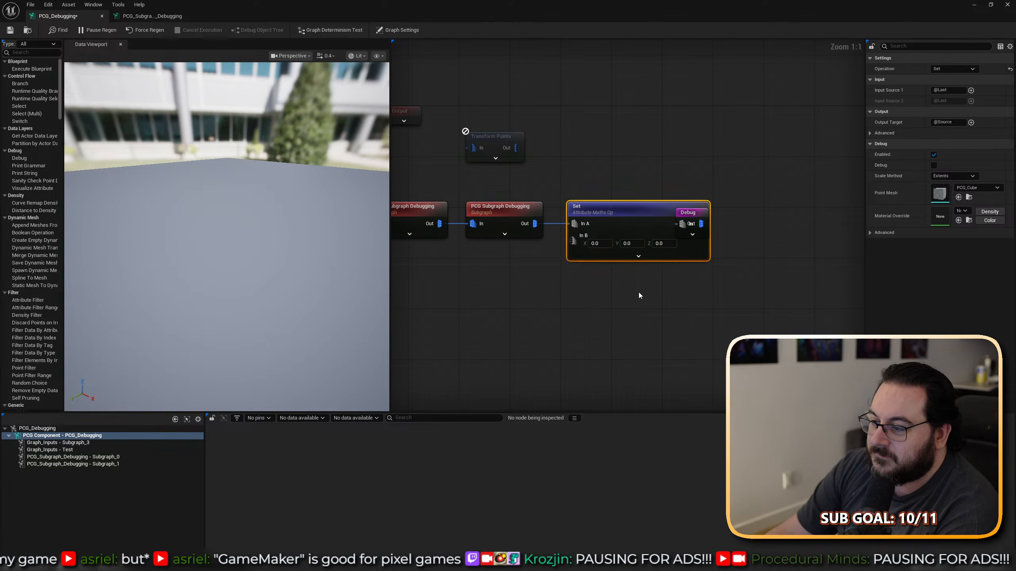
right_drag(636, 291, 613, 219)
drag(613, 220, 663, 221)
click(544, 294)
right_drag(544, 294, 628, 259)
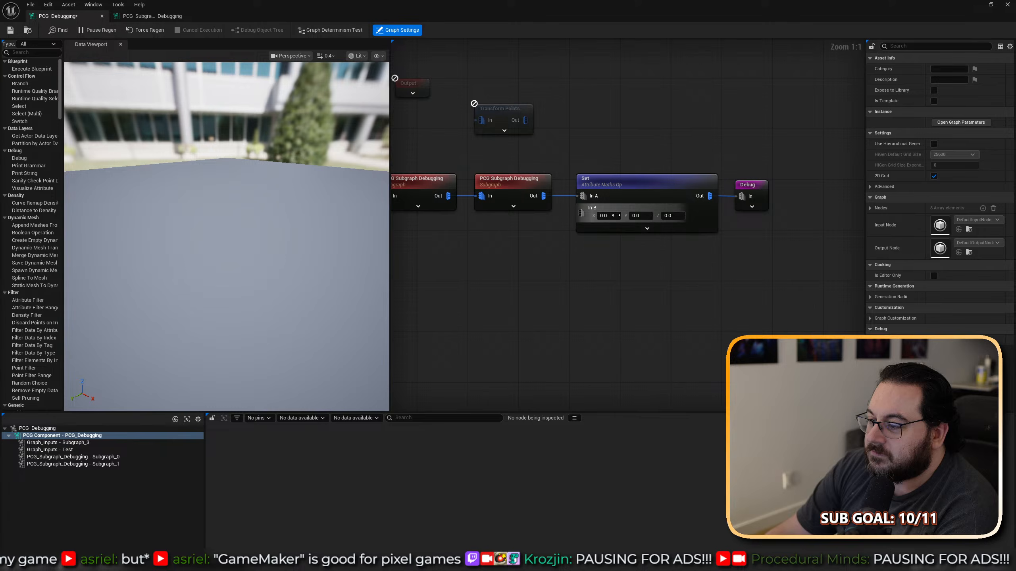
right_click(582, 215)
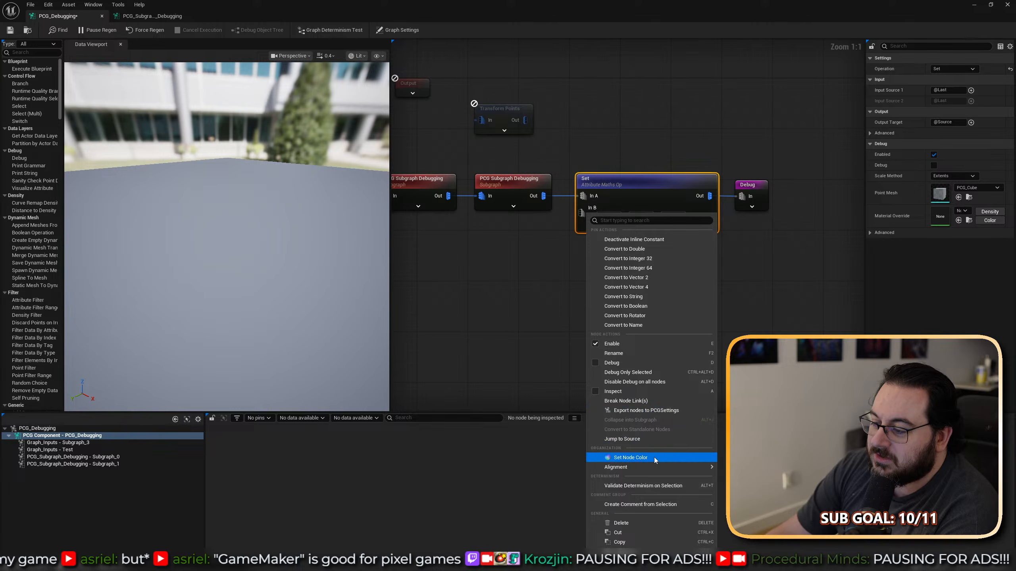
click(644, 460)
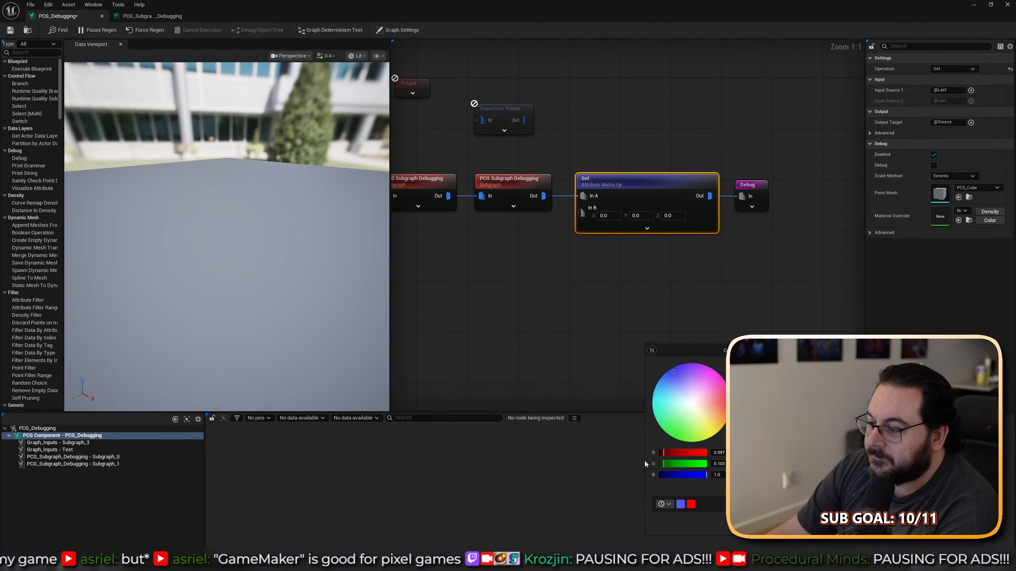
click(823, 351)
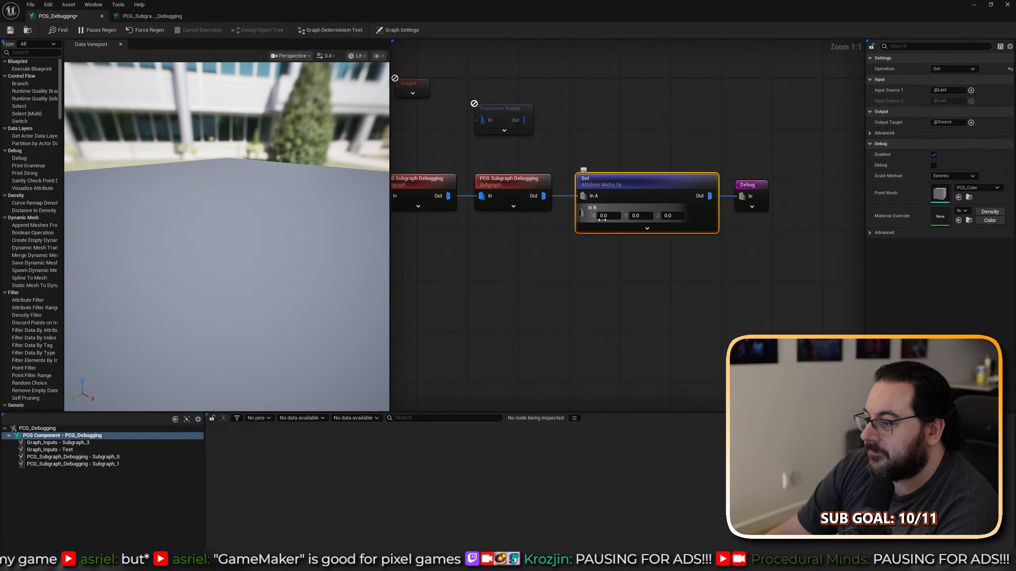
Set the Set node's In B vector to X 0.2, Y 0.4 and Z 0.8.
text(0.2)
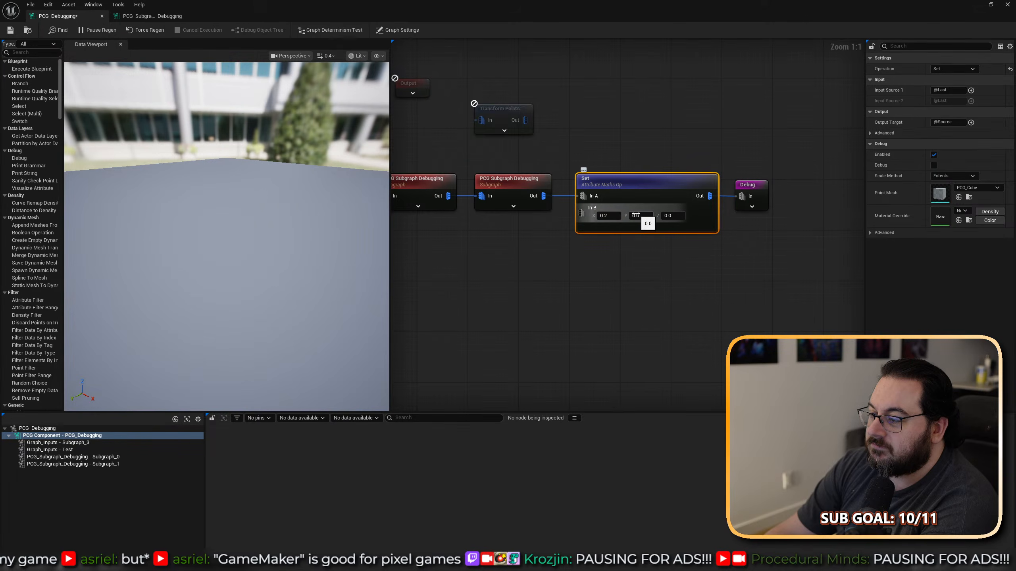
click(641, 216)
text(.4)
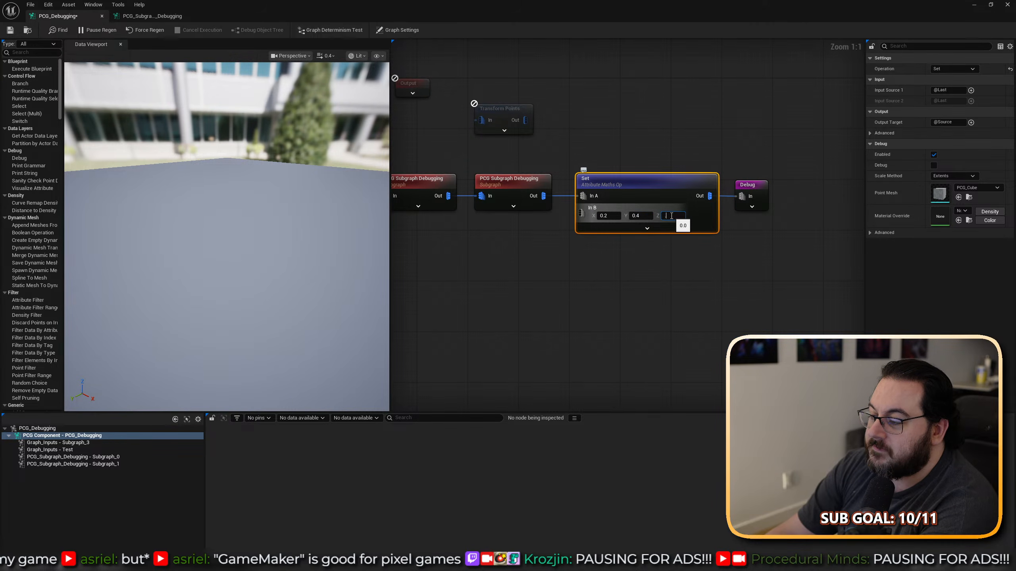
text(.8)
Open the Point property choices for the Set node's Input Source 1.
right_drag(665, 260, 661, 285)
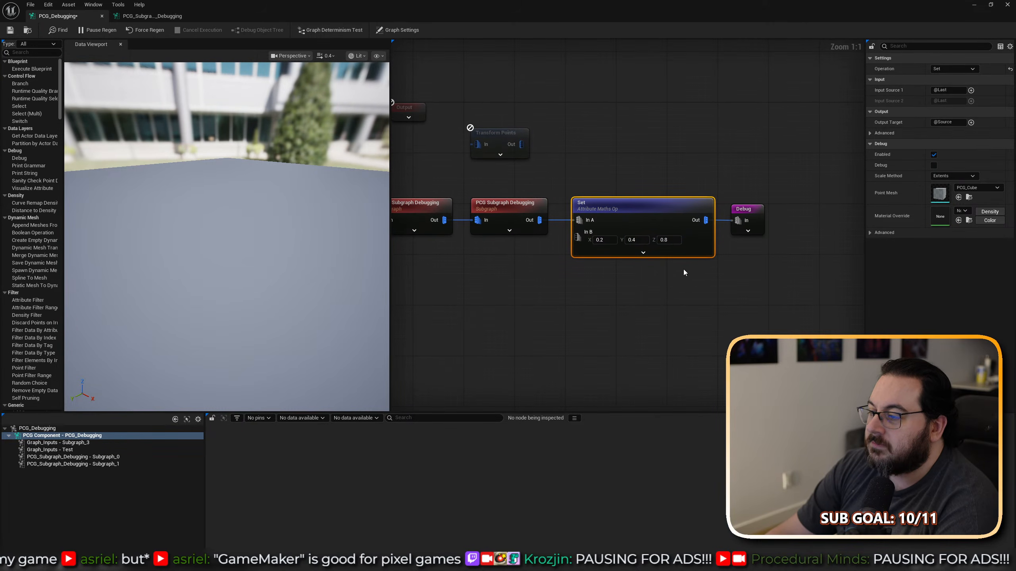
click(971, 90)
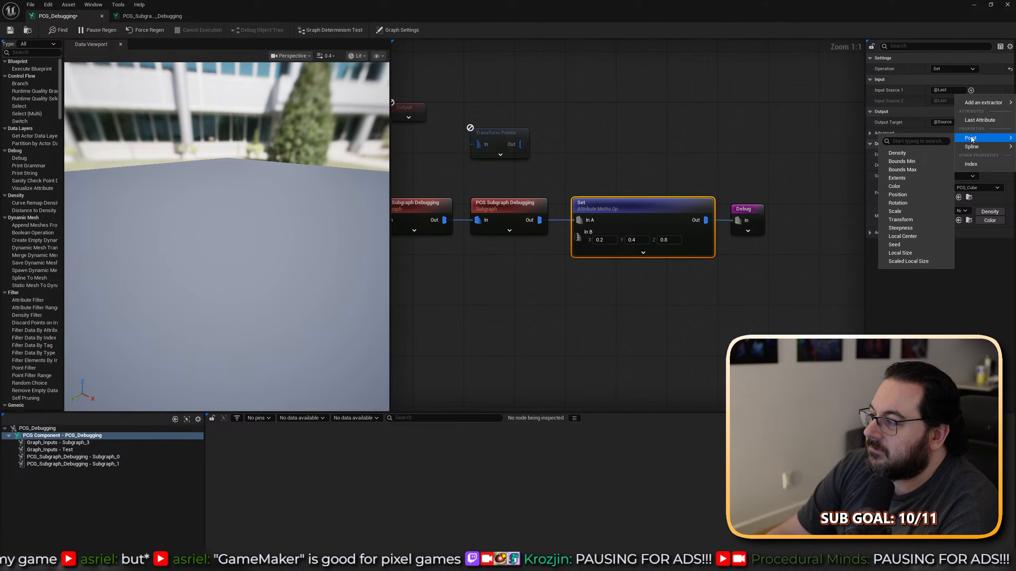
Set Input Source 1 of the Set attribute maths node to the point Color property.
mouse_move(979, 148)
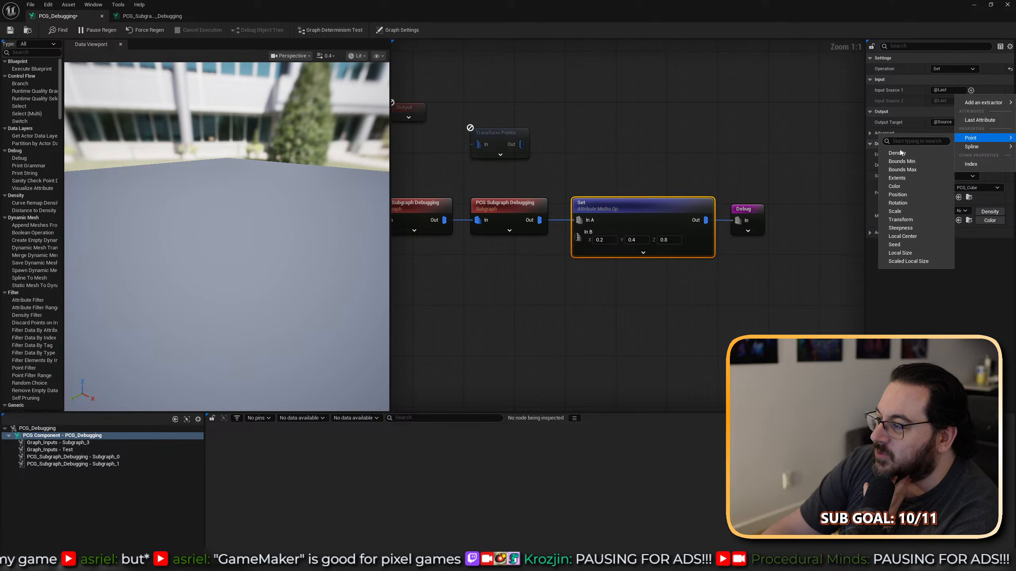
click(908, 186)
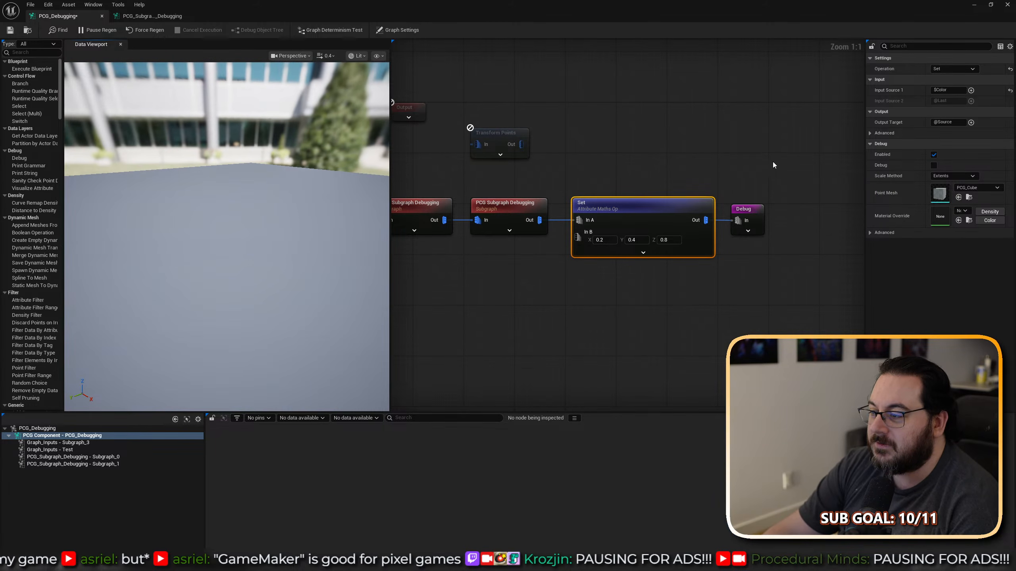
Inspect the Debug node's output, view its debug cube in the data viewport, and save the graph.
click(746, 224)
key(a)
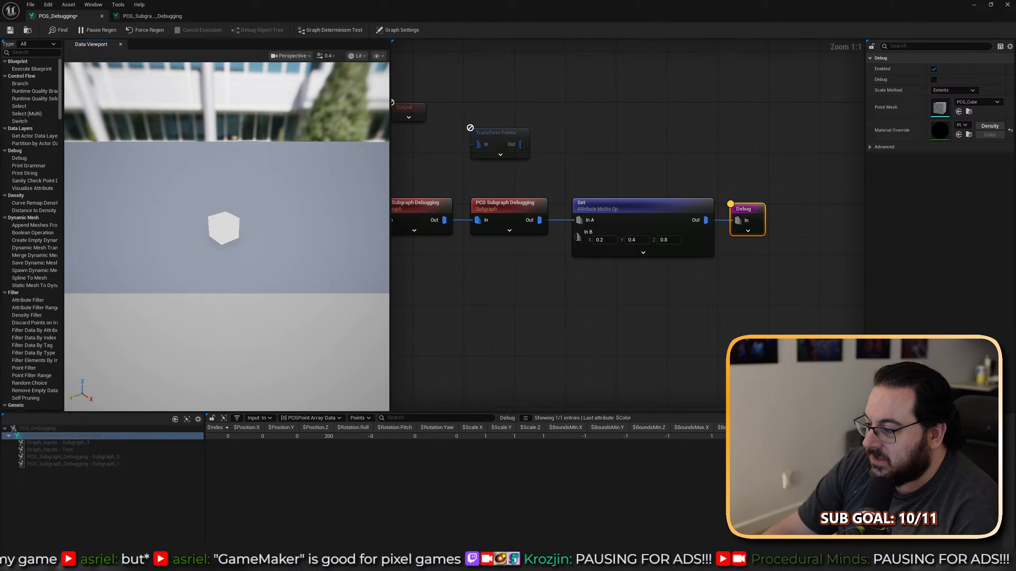
right_drag(207, 232, 218, 227)
key(s)
key(w)
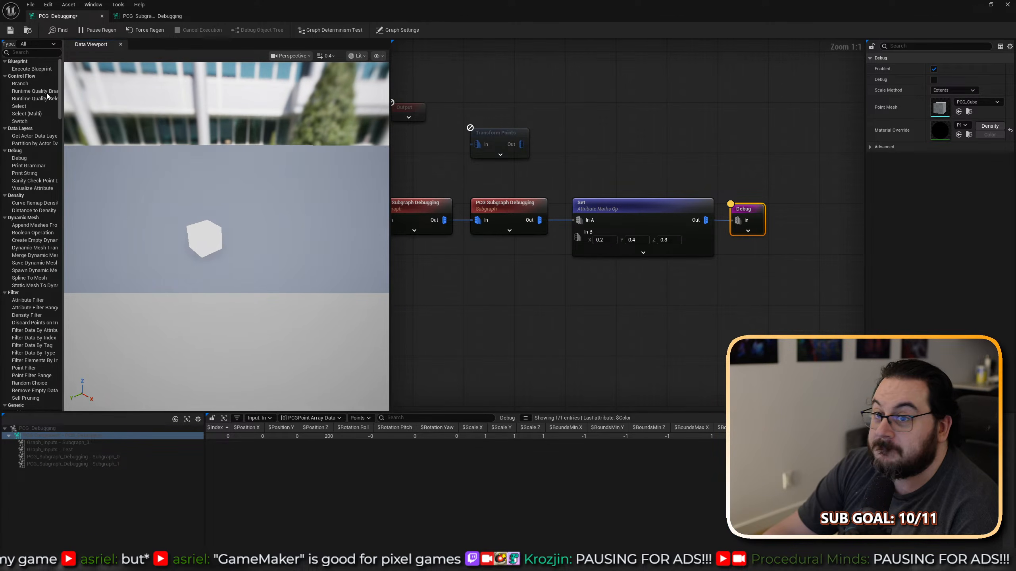
click(9, 31)
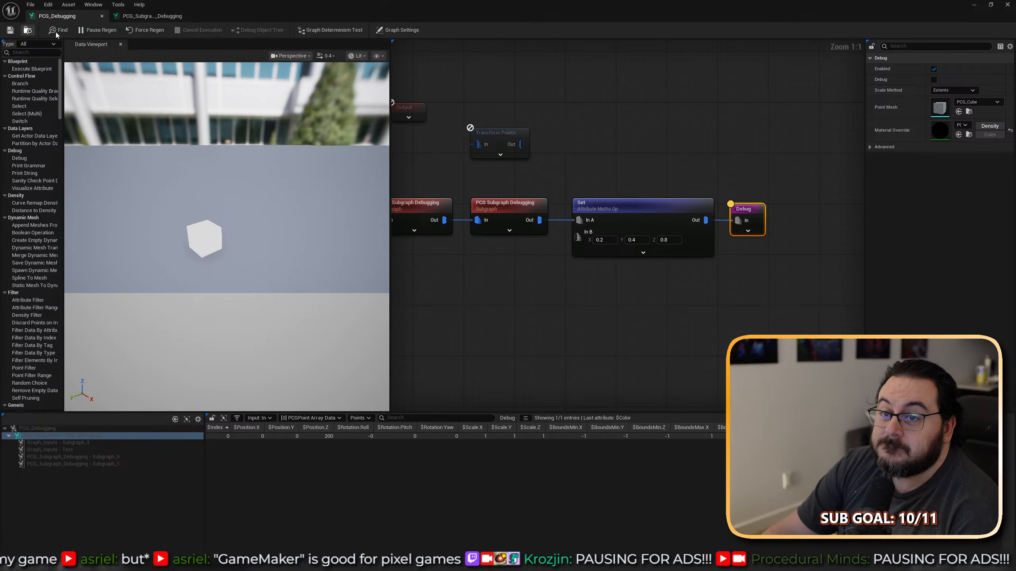
Move the graph editor window away from the level viewport and reset the PCG_Debugging volume's location to its default.
drag(283, 12, 581, 411)
key(w)
right_drag(576, 304, 559, 300)
key(s)
right_drag(609, 460, 731, 444)
scroll(681, 517, down, 1)
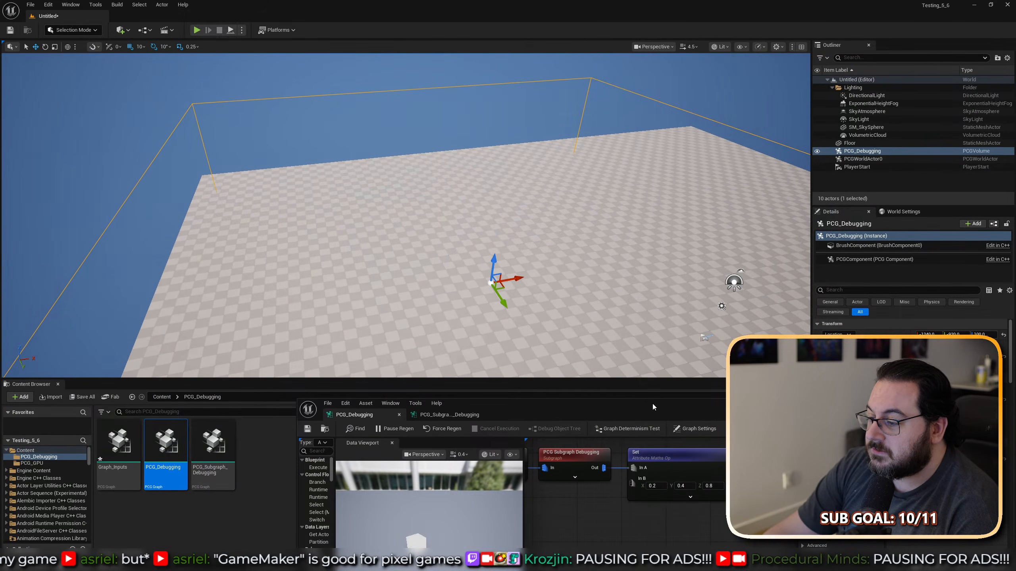
drag(652, 403, 557, 462)
click(1004, 335)
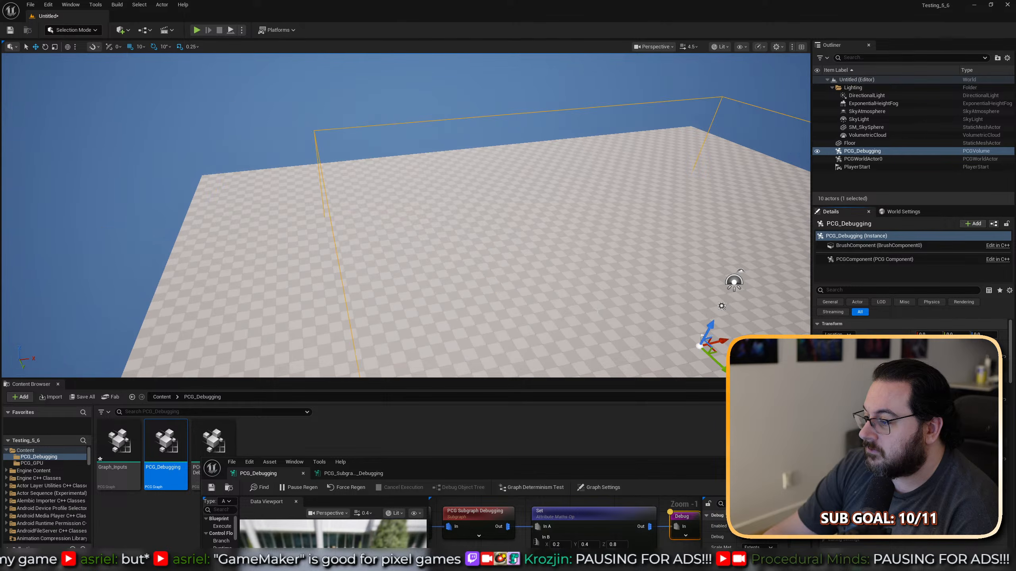
Examine the PCG_Debugging volume and its surroundings in the level viewport.
right_drag(679, 280, 731, 296)
scroll(734, 268, down, 4)
key(s)
key(w)
scroll(599, 301, down, 1)
right_drag(599, 301, 519, 303)
key(g)
scroll(598, 302, down, 3)
key(s)
key(g)
key(w)
scroll(513, 300, down, 1)
key(w)
key(s)
scroll(518, 300, down, 3)
key(w)
Maximize the PCG graph editor window and frame the debug cube in the data viewport.
drag(553, 469, 567, 149)
double_click(617, 145)
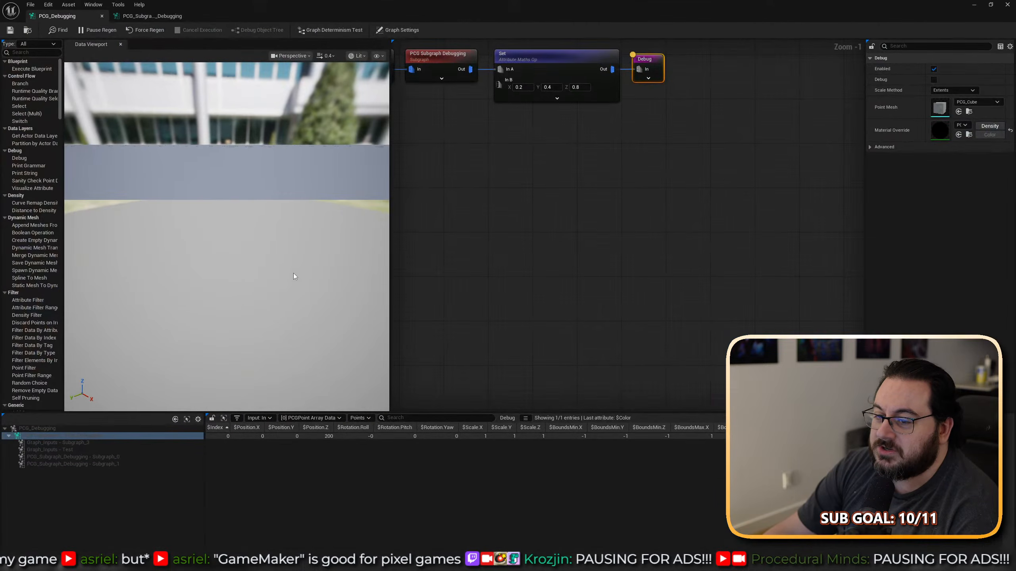
key(f)
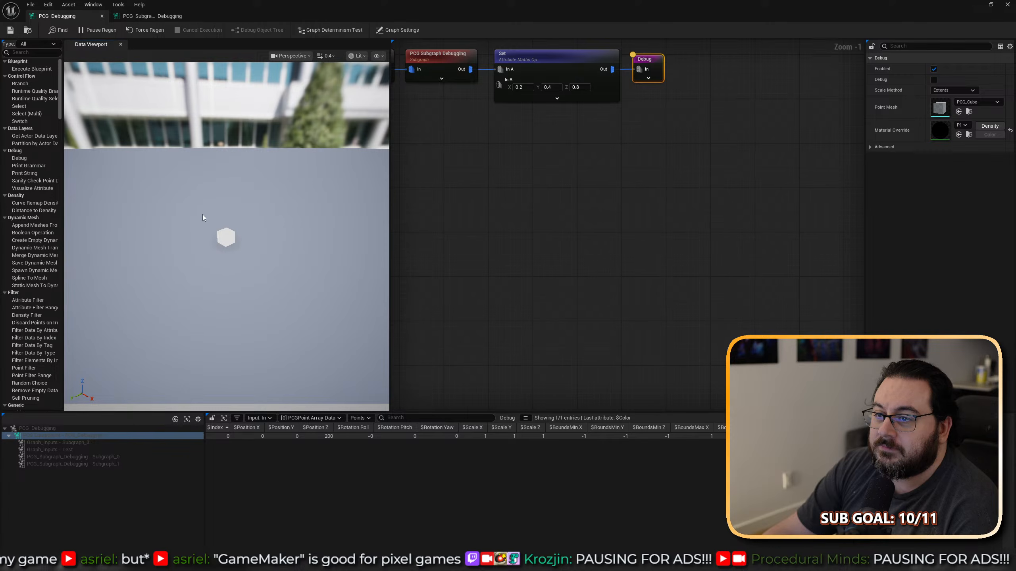
Try the Unlit and Wireframe view modes in the data viewport and return to Lit.
click(358, 56)
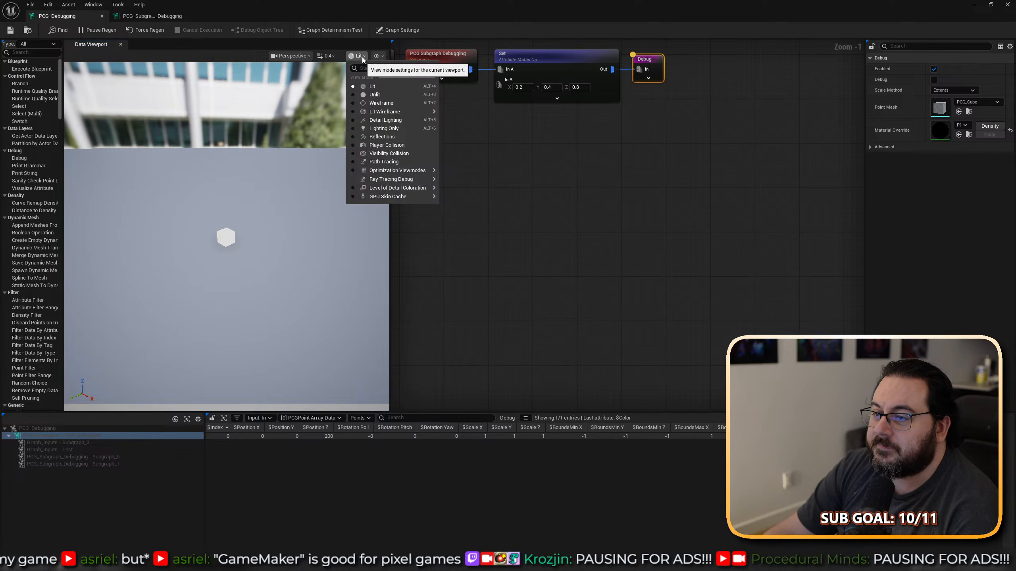
click(359, 57)
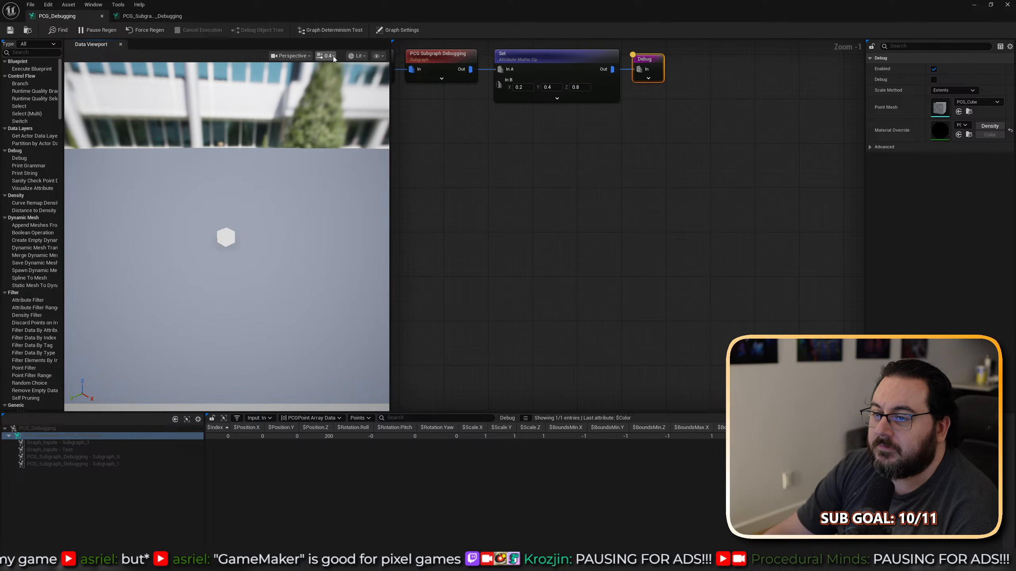
click(375, 57)
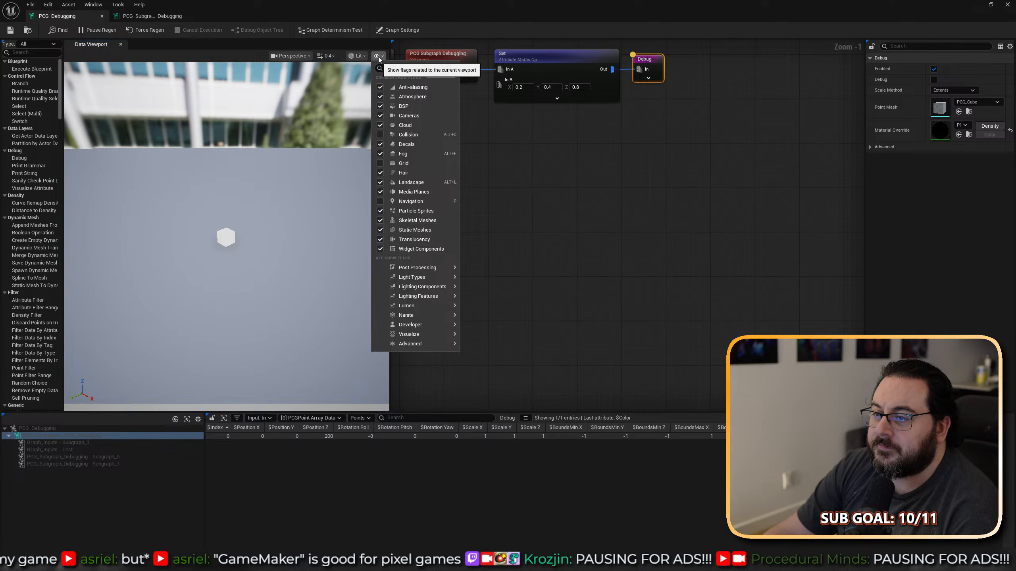
click(374, 57)
click(358, 57)
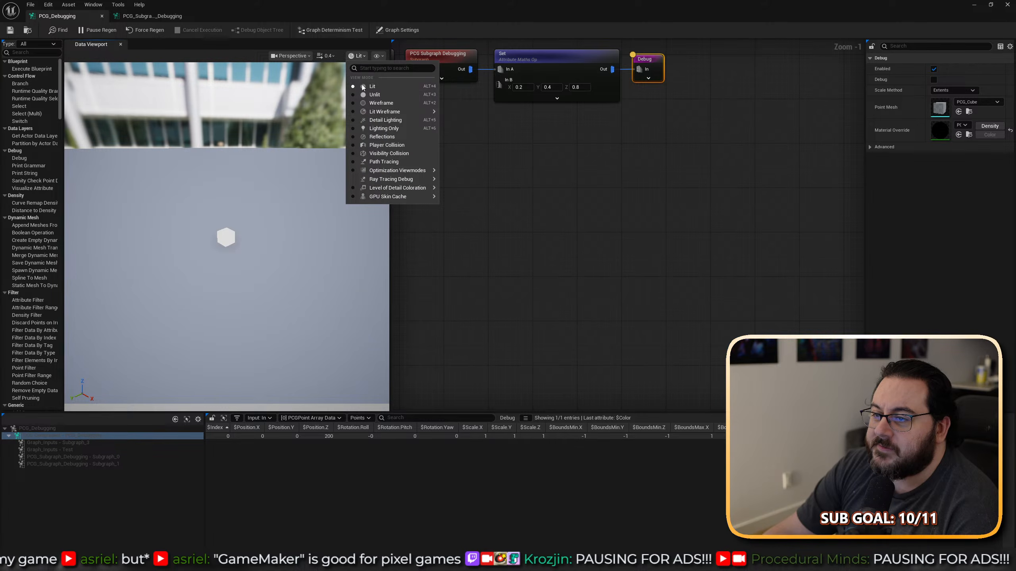
click(372, 95)
click(355, 59)
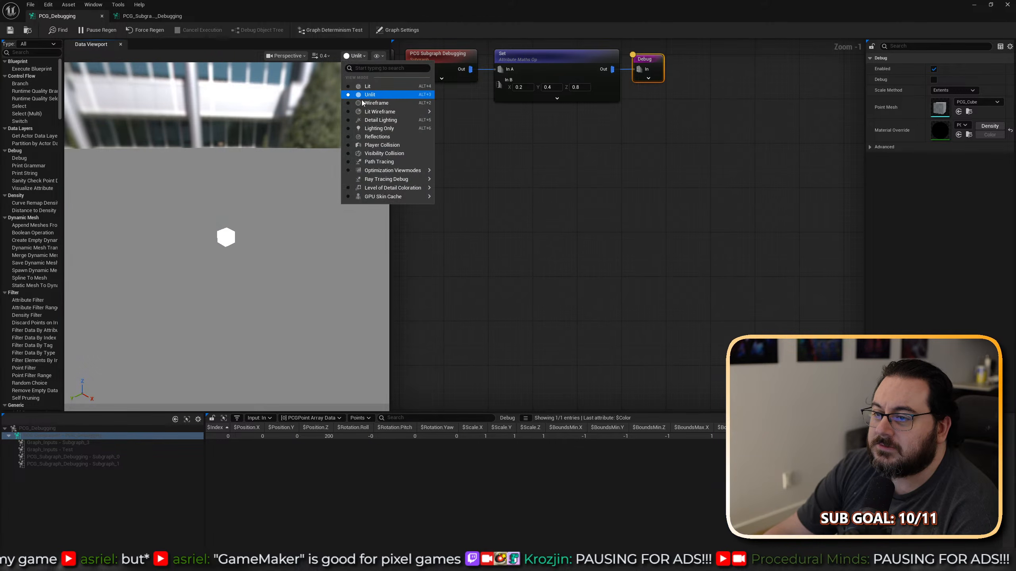
click(362, 103)
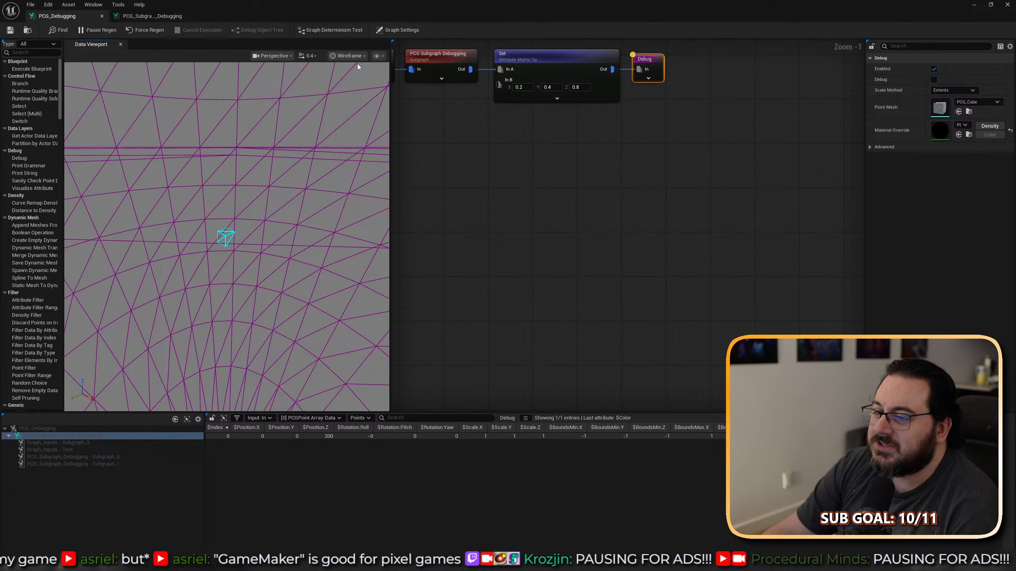
click(357, 57)
mouse_move(378, 112)
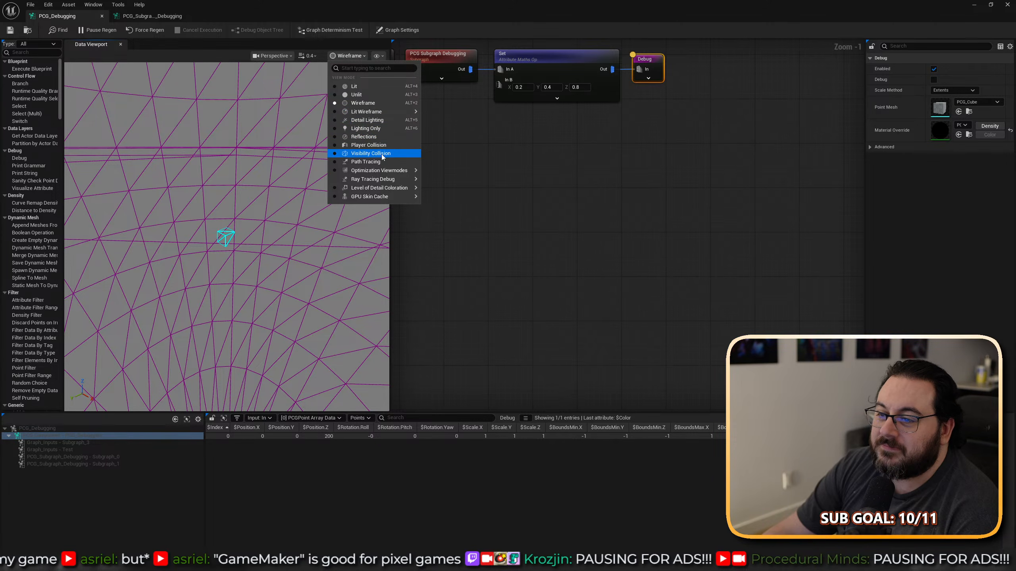
click(353, 86)
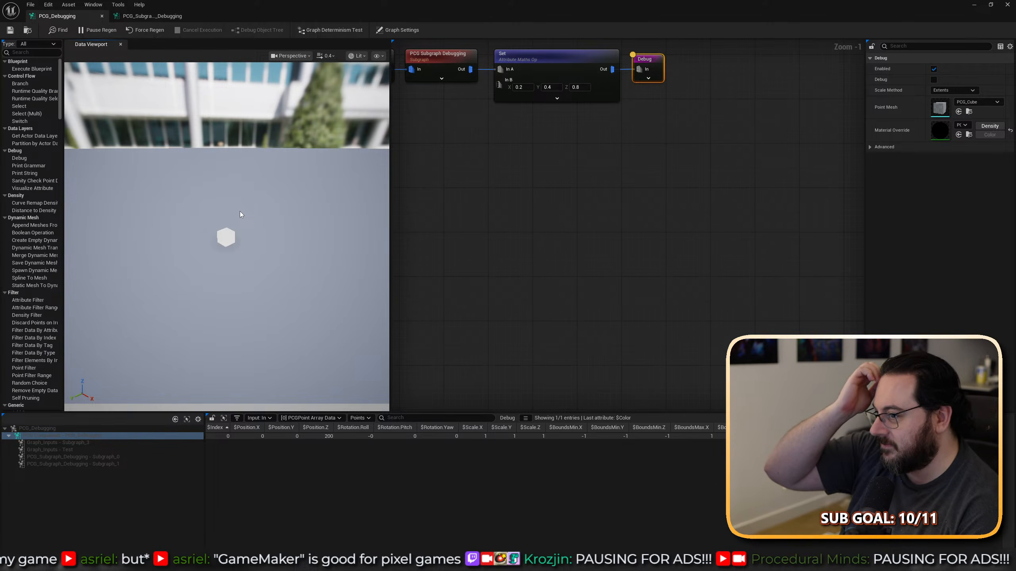
Review the Set node's settings and the PCG_Subgraph_Debugging graph, and return to the PCG_Debugging graph.
click(536, 94)
right_drag(554, 141, 578, 219)
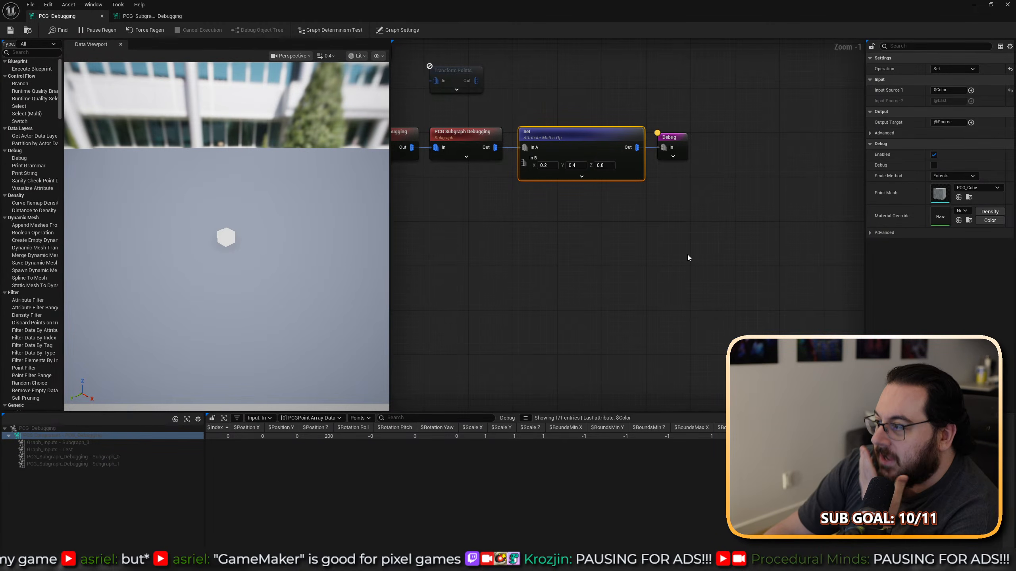
click(152, 16)
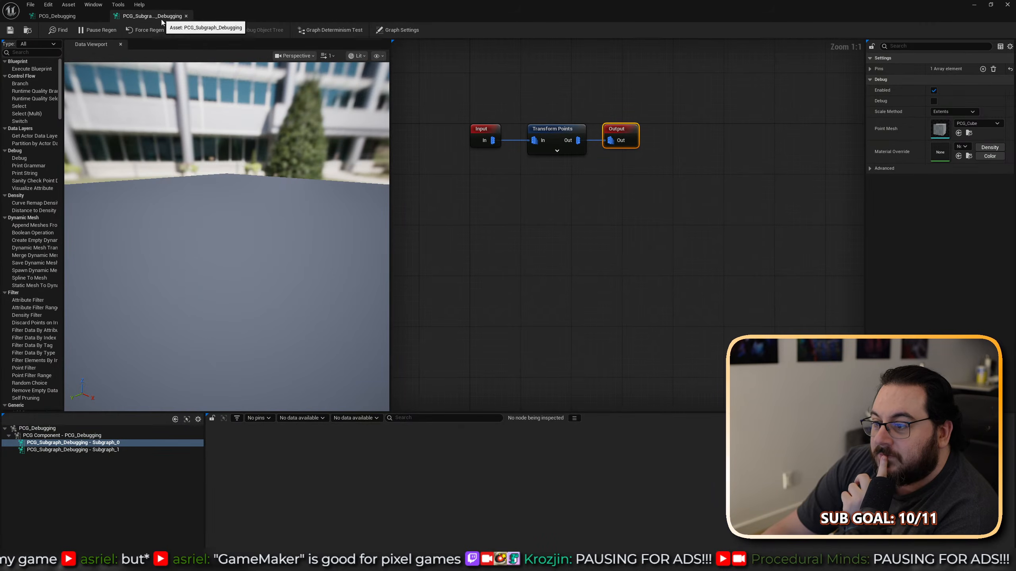
click(58, 16)
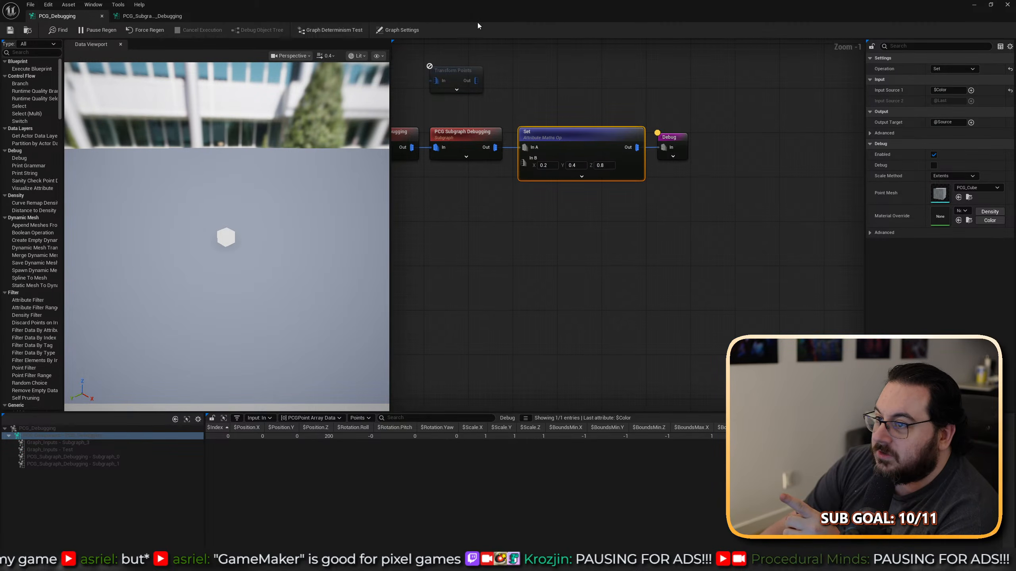
Export the Set node as a PCG settings asset named NewPCGSettings in the PCG_Debugging folder.
right_click(564, 137)
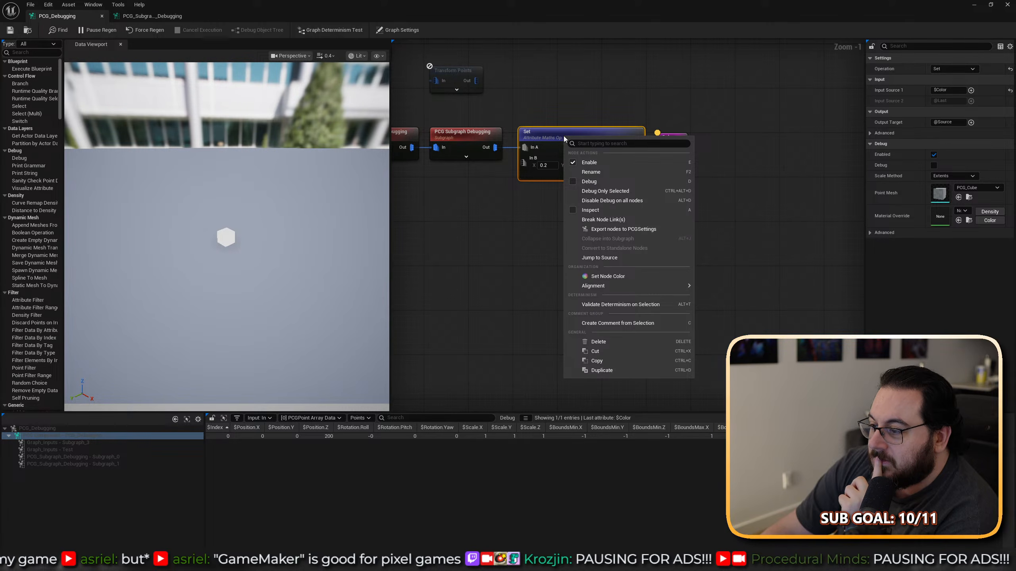
click(642, 230)
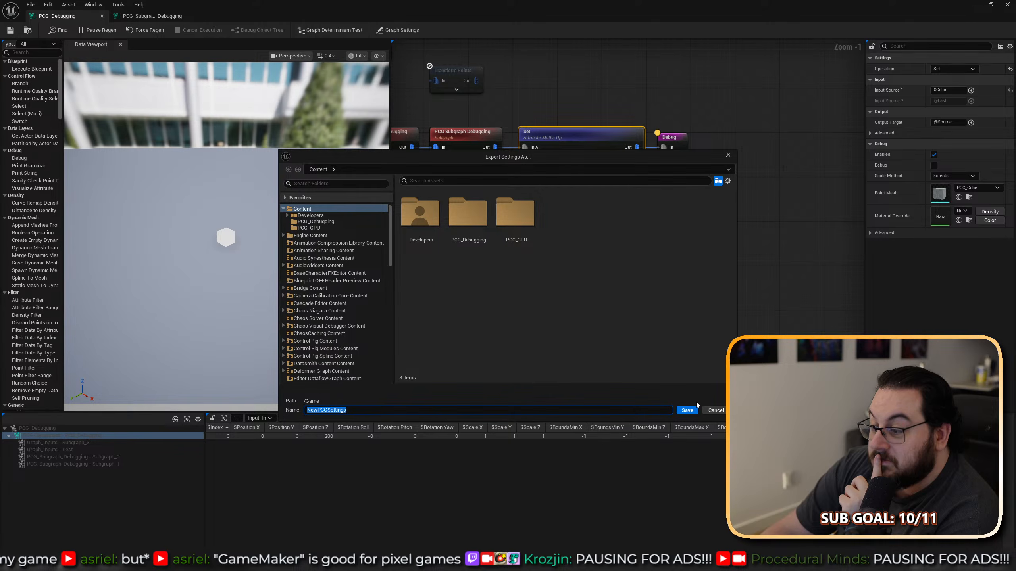
click(330, 223)
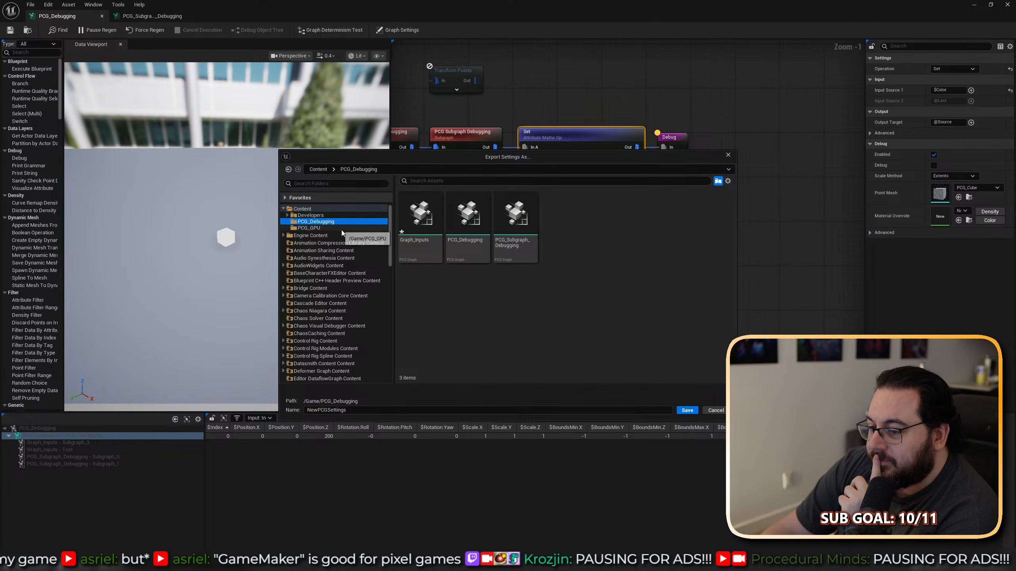
click(686, 410)
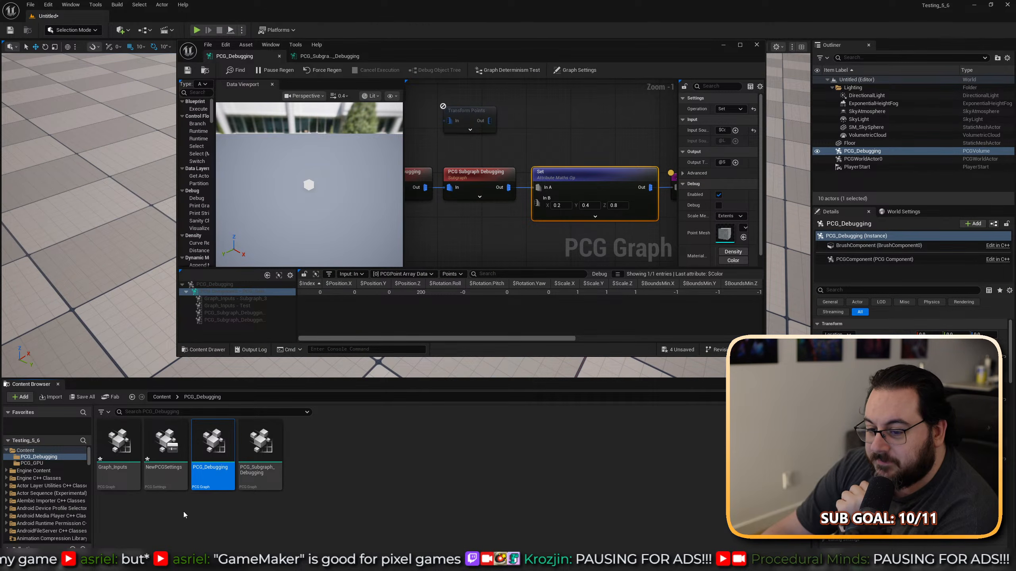
Open the NewPCGSettings asset to review its settings, and return to the PCG_Debugging graph in a floating window.
double_click(166, 442)
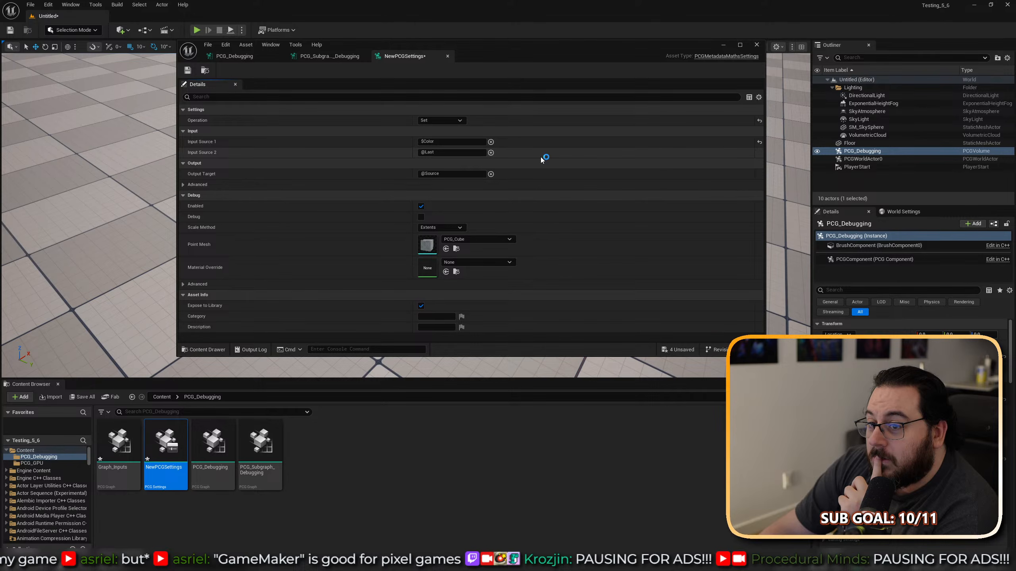
click(337, 56)
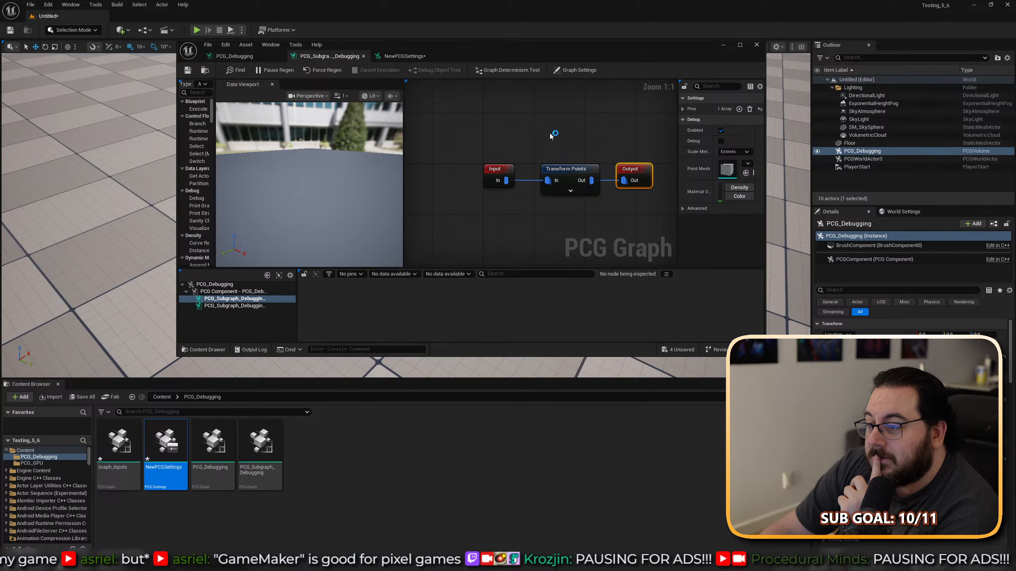
click(235, 56)
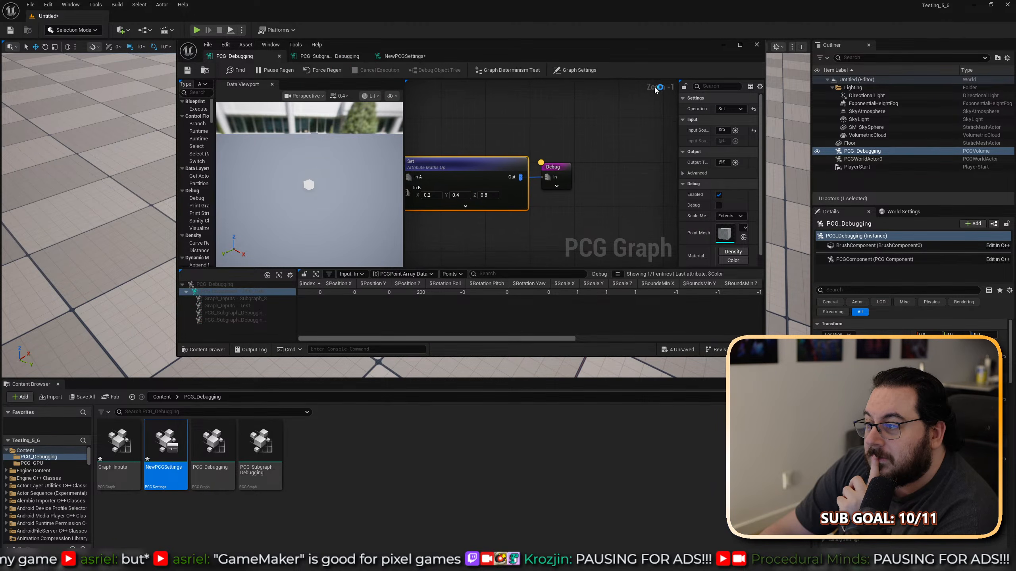
double_click(755, 58)
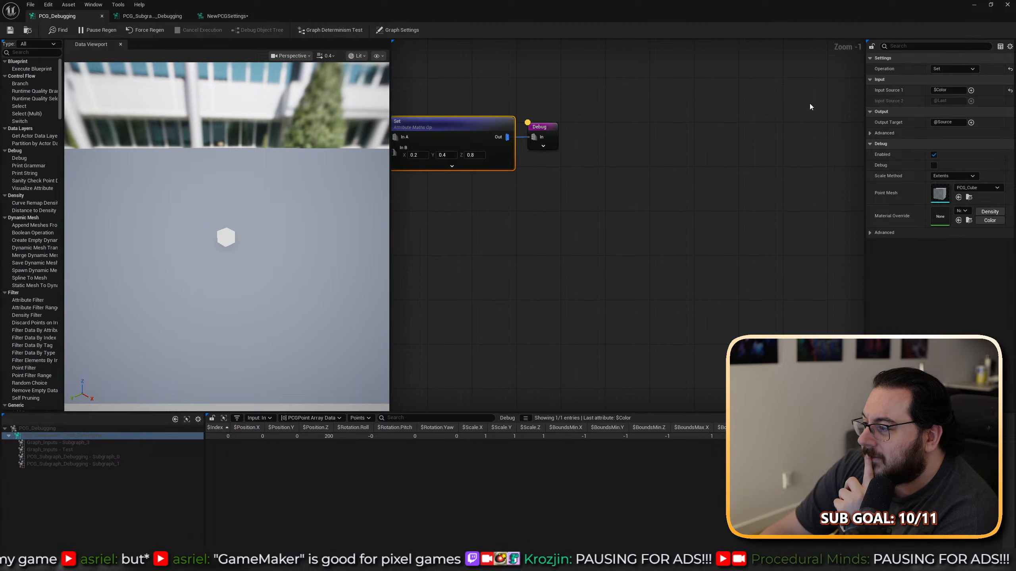
double_click(570, 23)
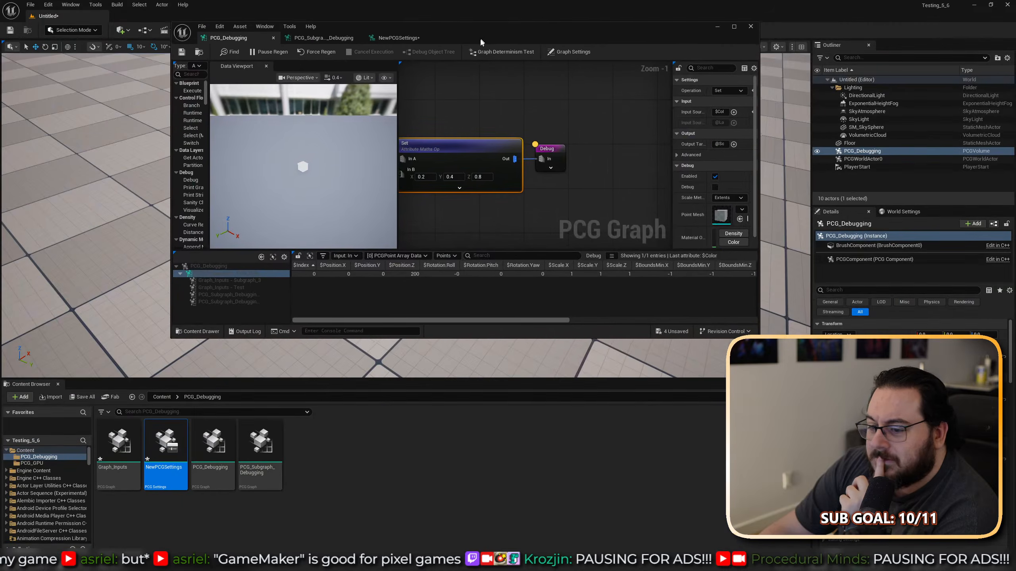
right_drag(596, 125, 601, 126)
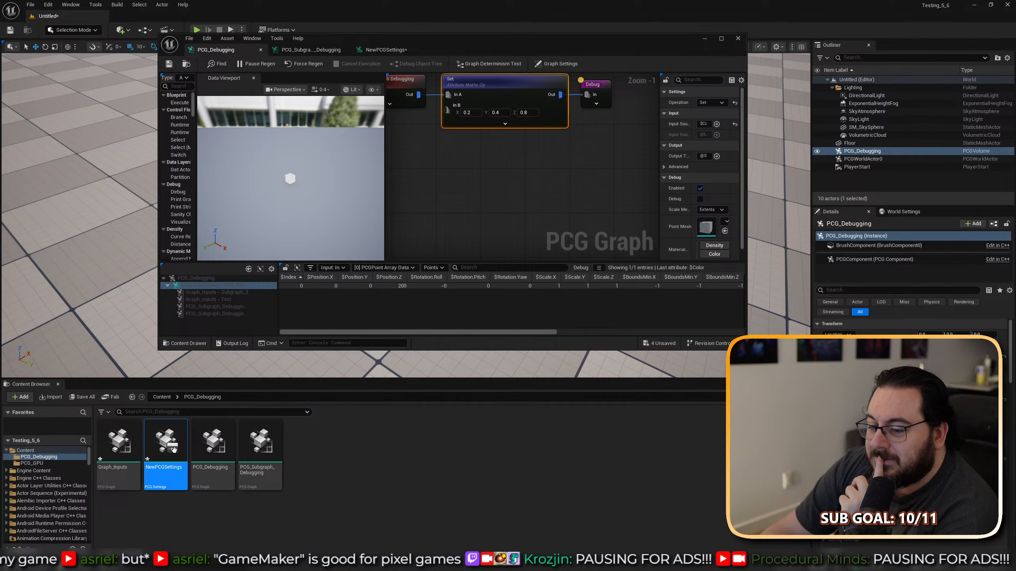
drag(166, 440, 458, 165)
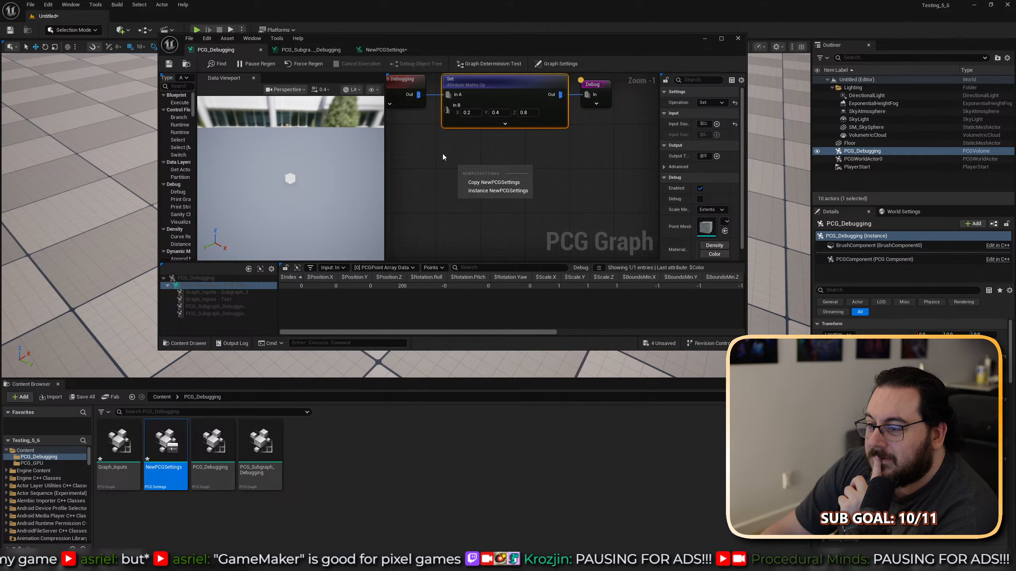
right_drag(445, 167, 445, 193)
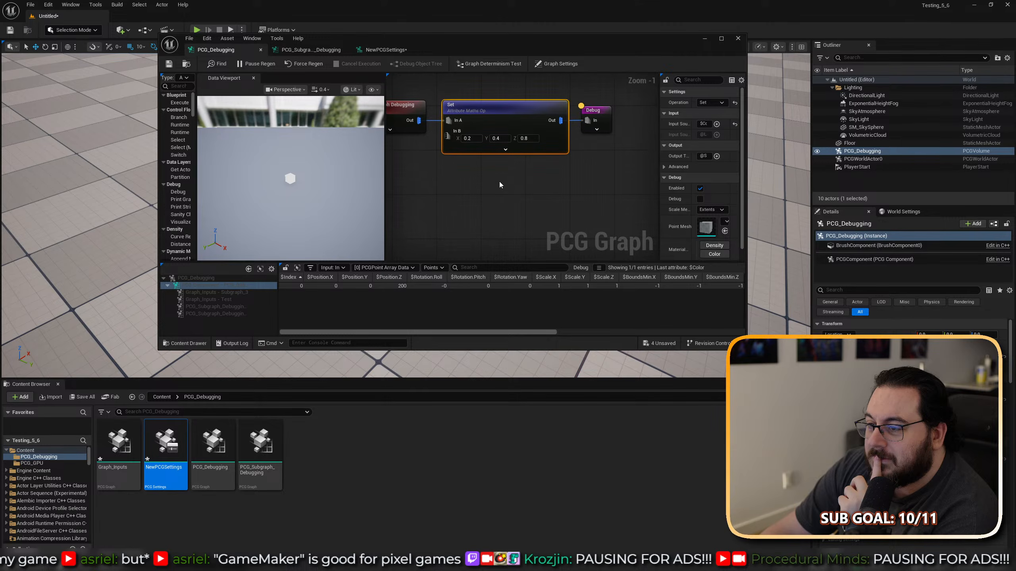
click(499, 184)
click(493, 115)
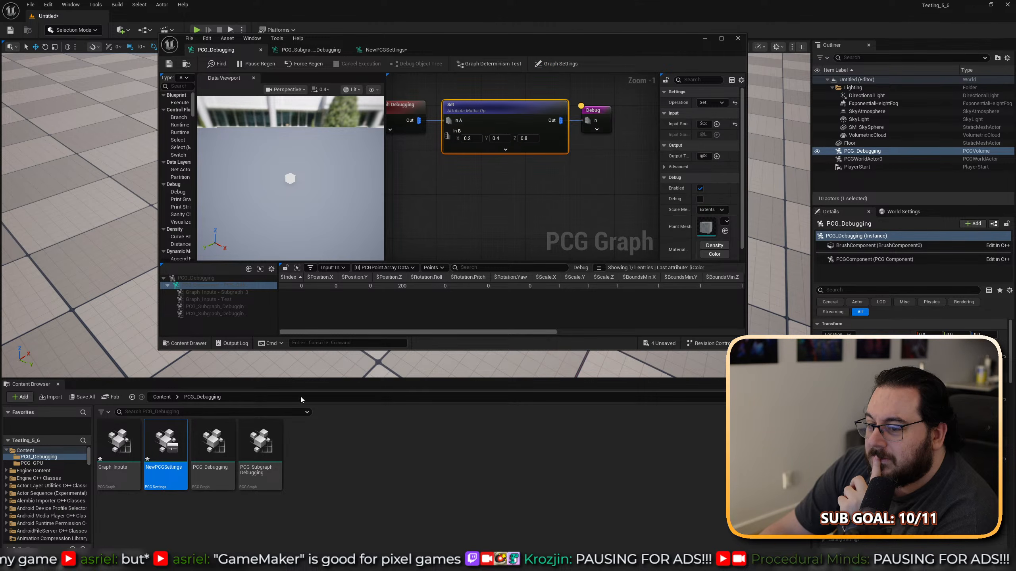
Add a copy of the NewPCGSettings asset to the PCG_Debugging graph, below the existing Set node.
drag(174, 456, 466, 189)
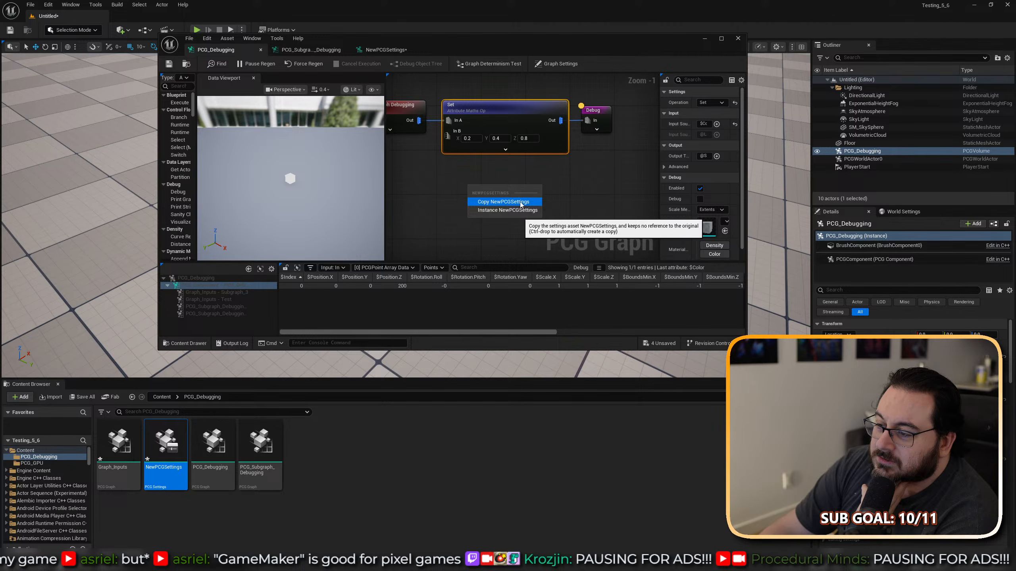
click(503, 201)
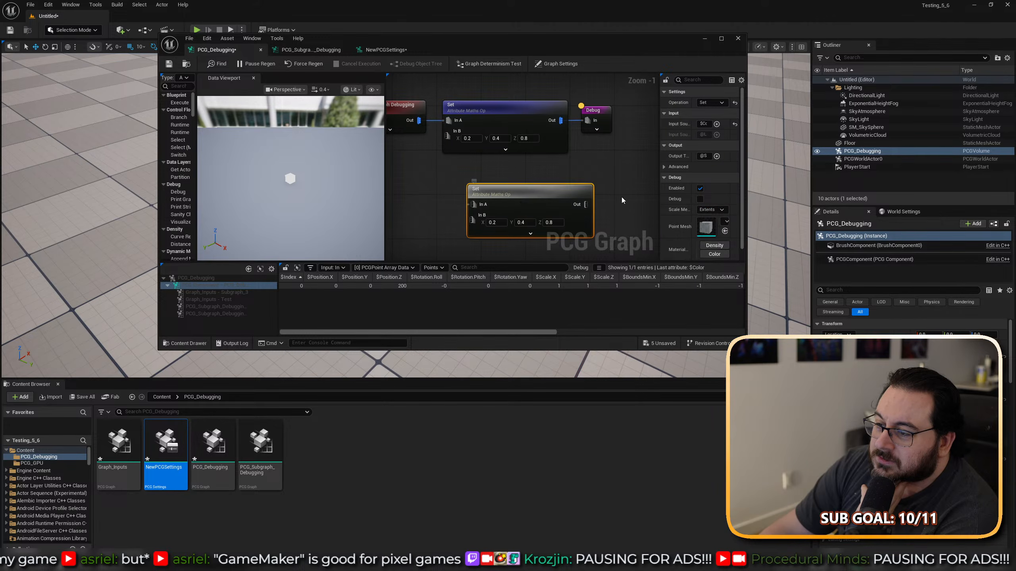
Replace the copied NewPCGSettings node with an instance of the NewPCGSettings asset, below the existing Set node.
right_drag(619, 193, 590, 184)
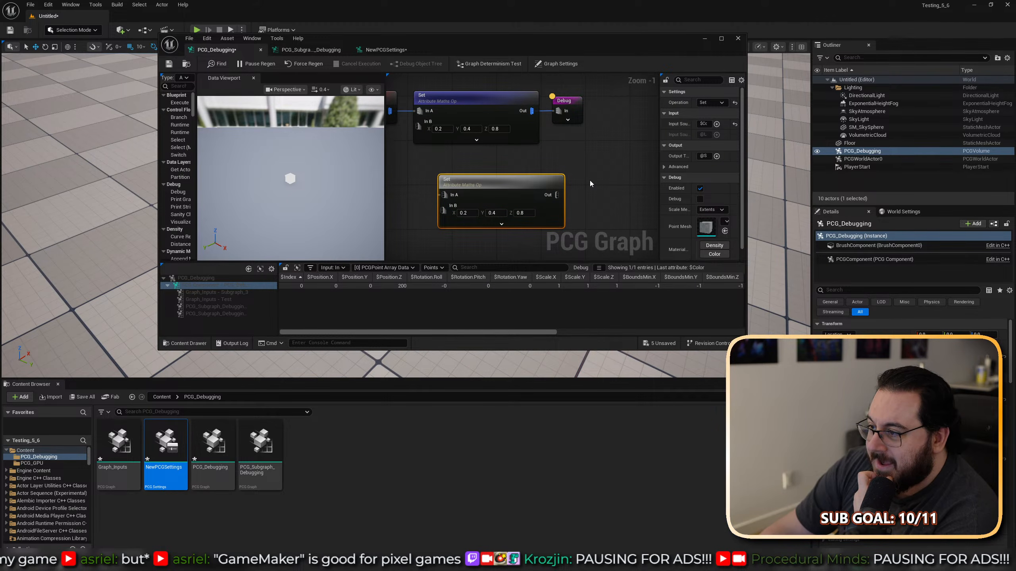
click(593, 162)
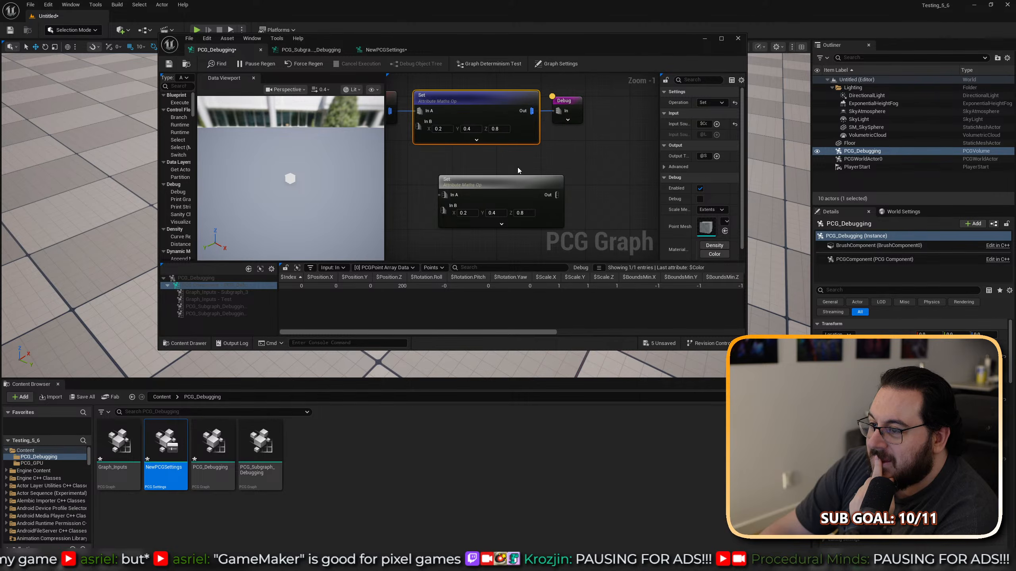
click(500, 181)
key(Delete)
drag(165, 440, 469, 176)
click(500, 201)
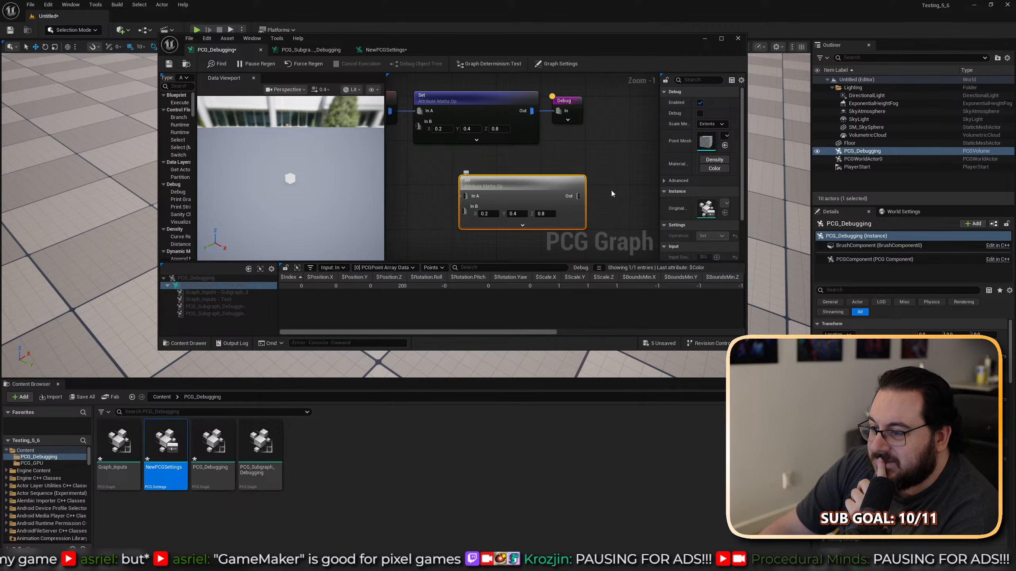
Add a second instance of the NewPCGSettings asset to the PCG_Debugging graph, beside the first instance.
scroll(593, 191, down, 3)
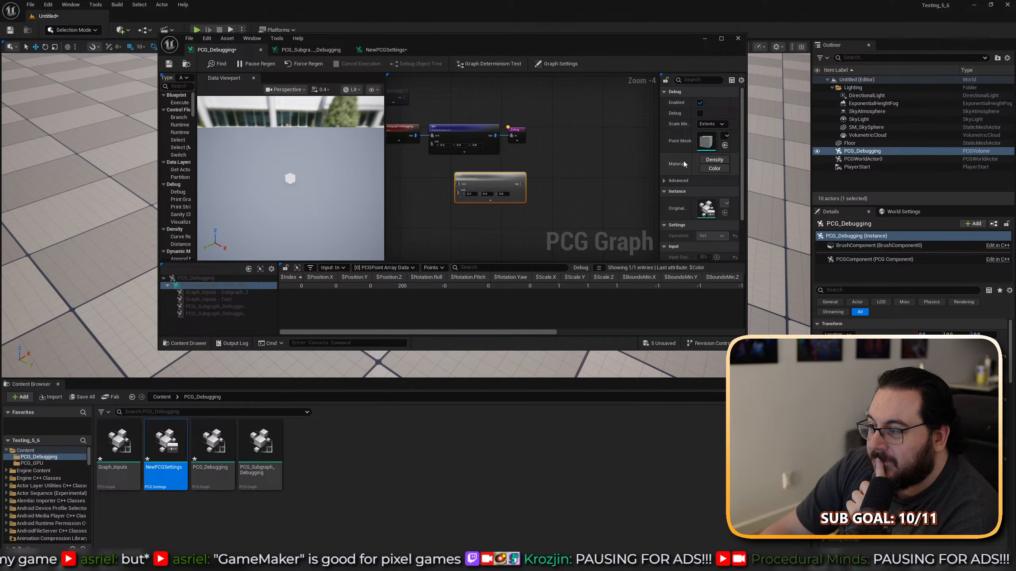
drag(166, 442, 554, 163)
click(599, 191)
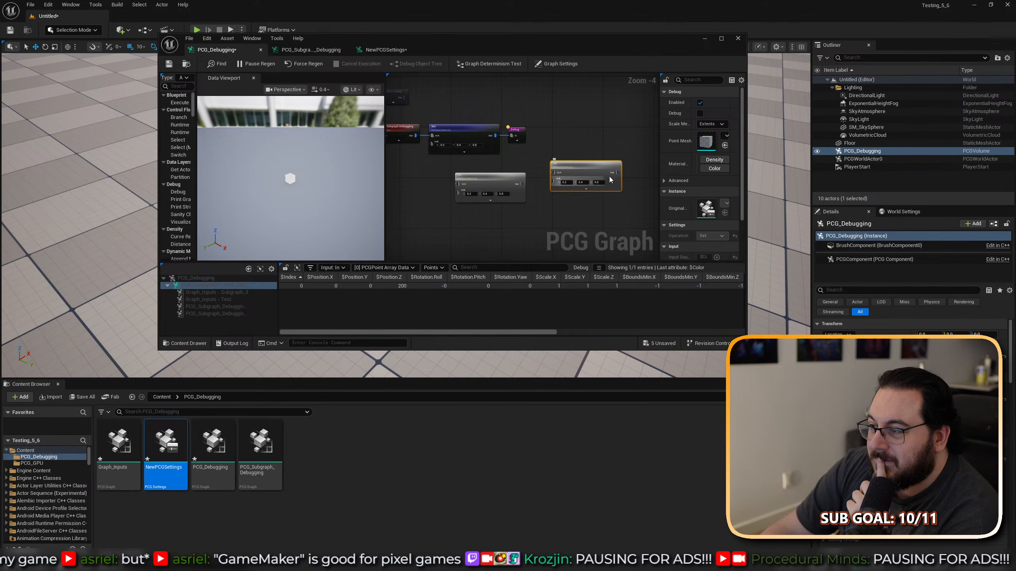
Maximize the graph editor and stack the two NewPCGSettings instances vertically, aligned beneath the connected Set node.
click(721, 39)
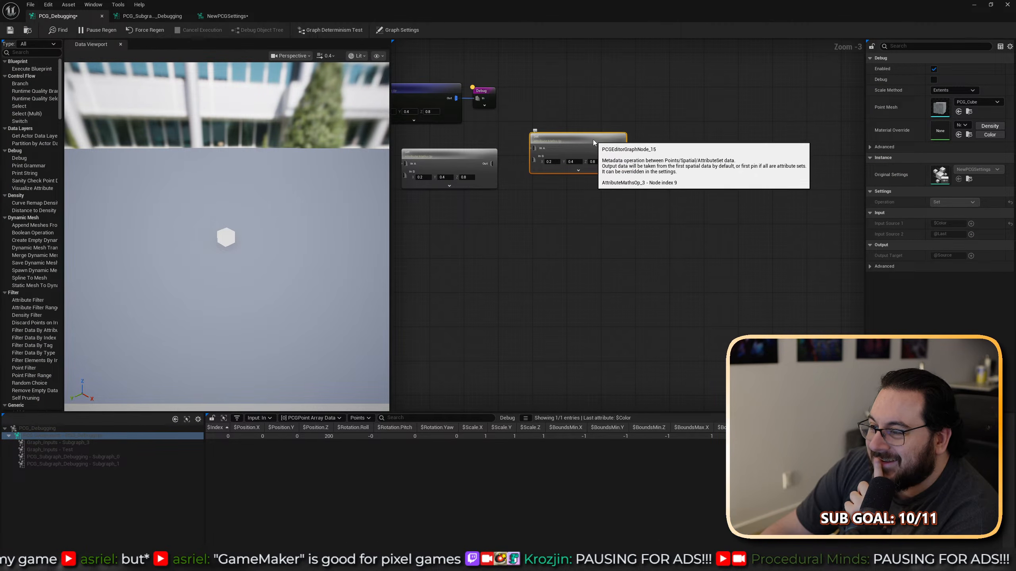
drag(592, 140, 592, 158)
scroll(576, 172, up, 3)
drag(724, 170, 536, 255)
right_drag(700, 154, 775, 164)
shift+click(649, 182)
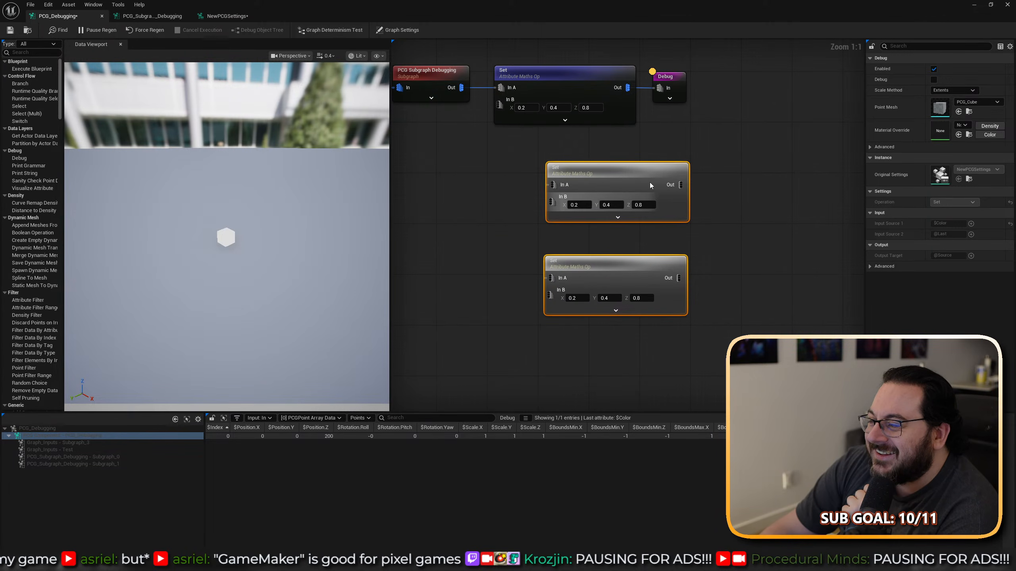
drag(648, 167, 594, 152)
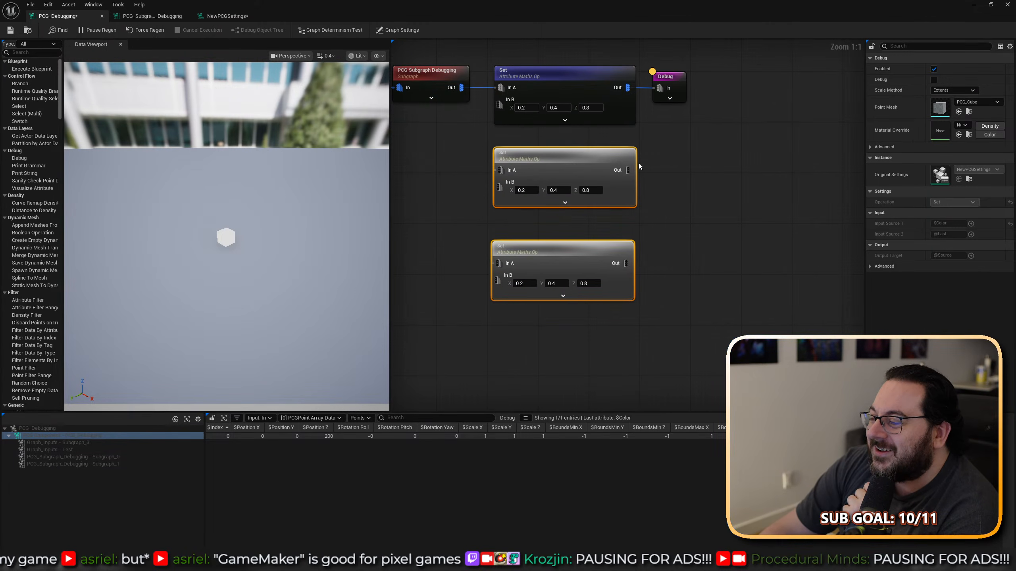
click(726, 192)
drag(592, 262, 593, 245)
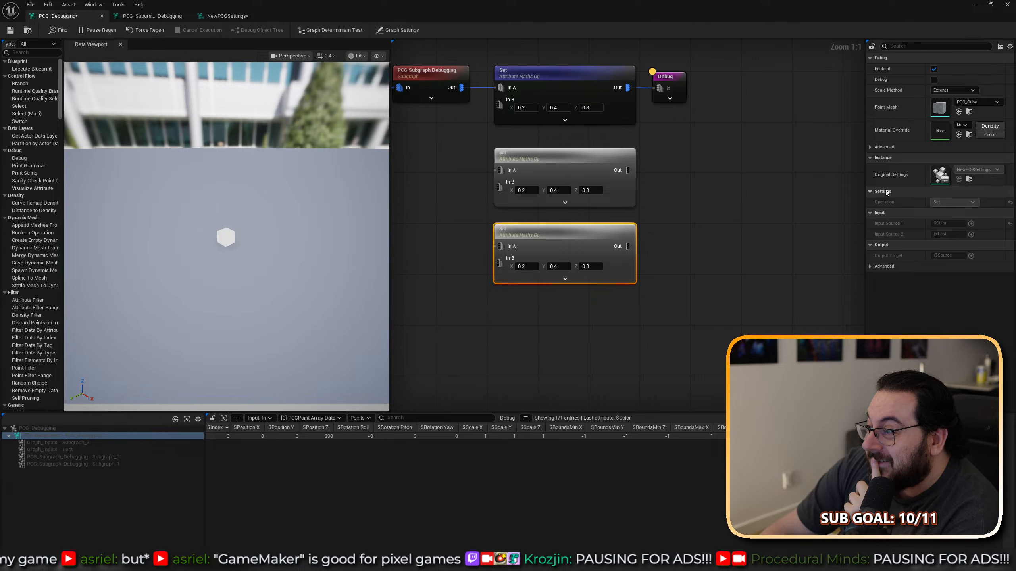
Open the lower instance's original settings asset to review it, return to the PCG_Debugging graph, and select the upper instance.
double_click(940, 175)
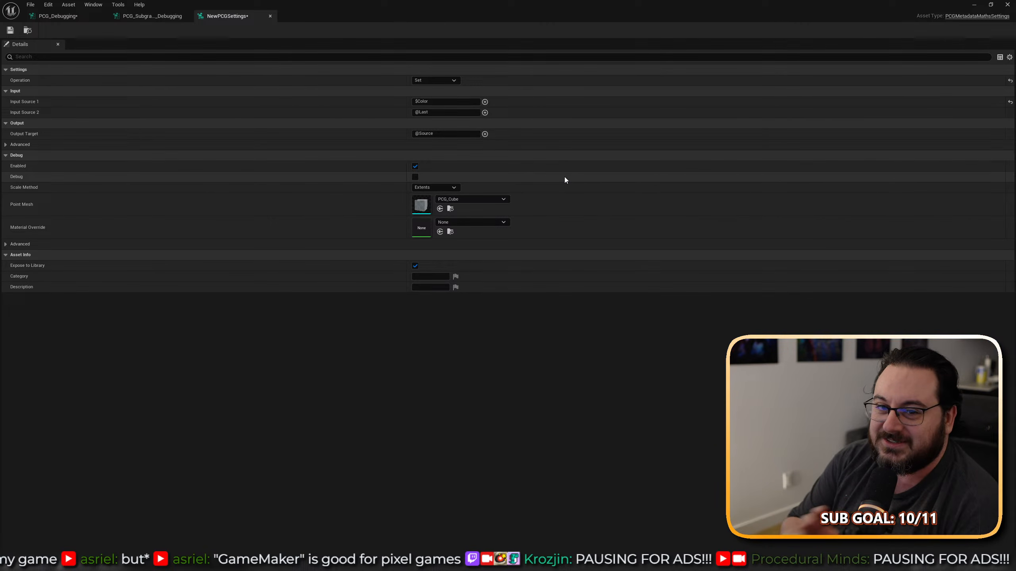
click(146, 16)
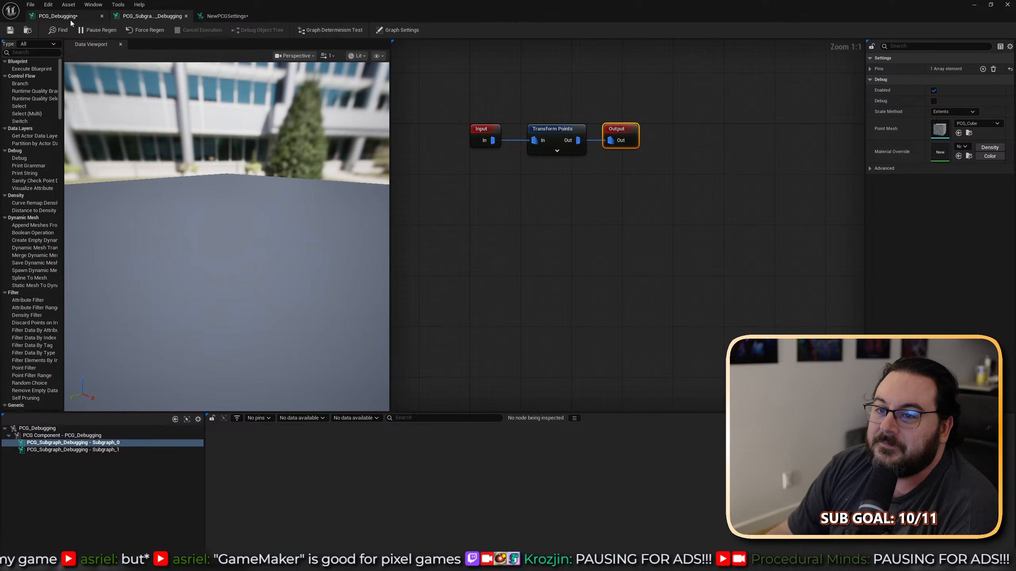
click(58, 16)
click(592, 172)
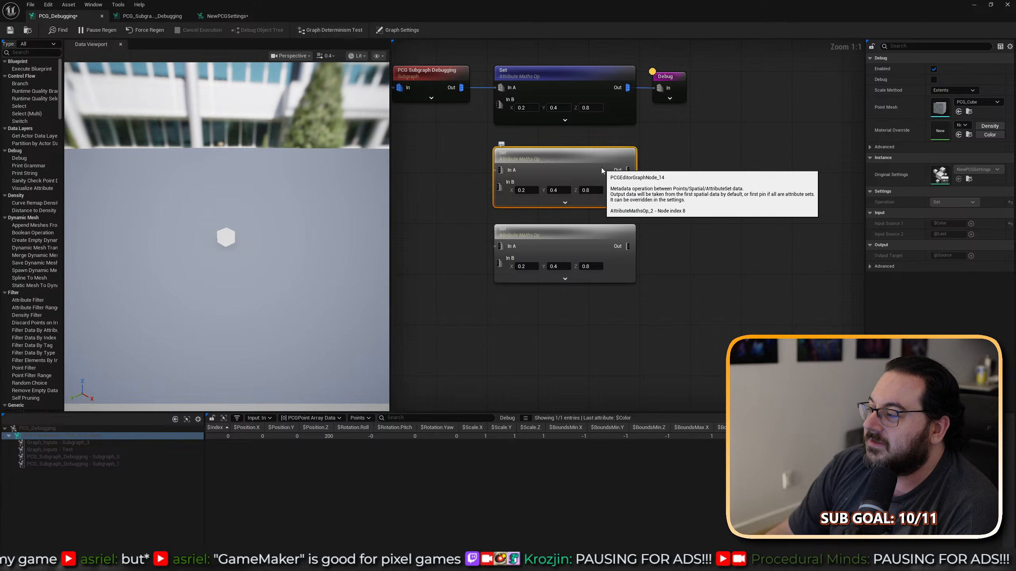
Check the NewPCGSettings asset in the Content Browser and the first PCG Subgraph Debugging node's settings in the graph.
double_click(532, 21)
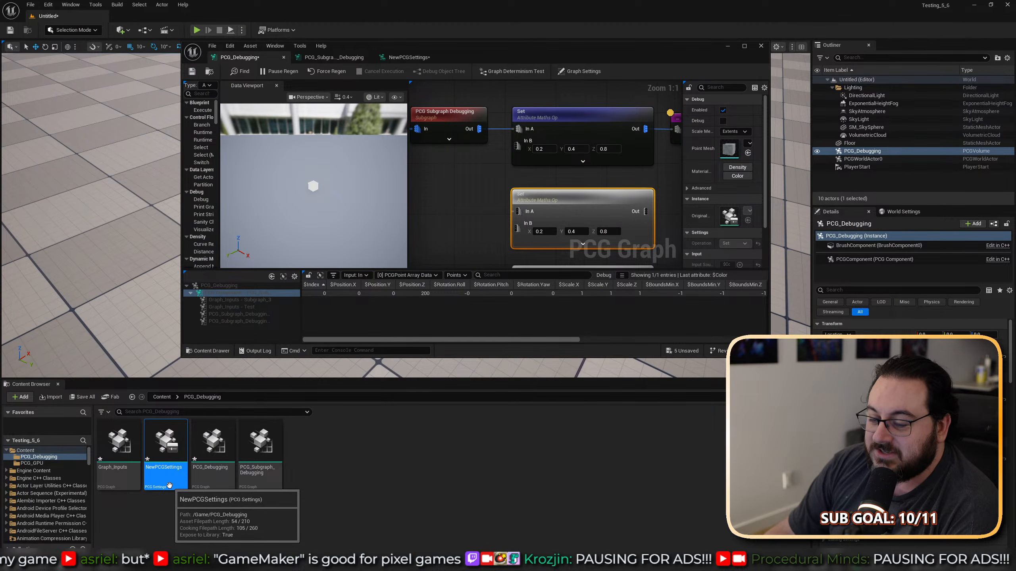
double_click(641, 58)
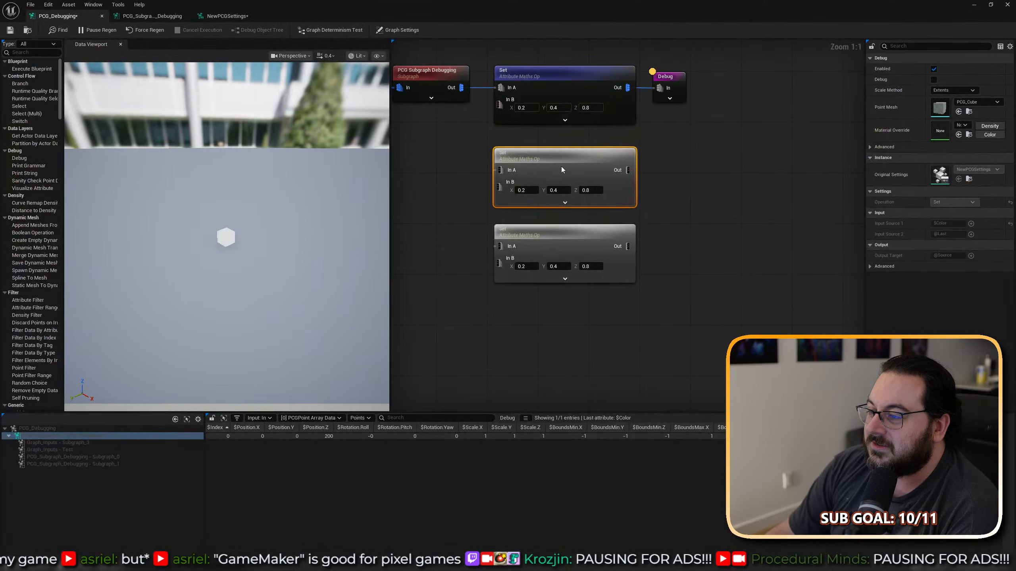
right_drag(547, 145, 698, 195)
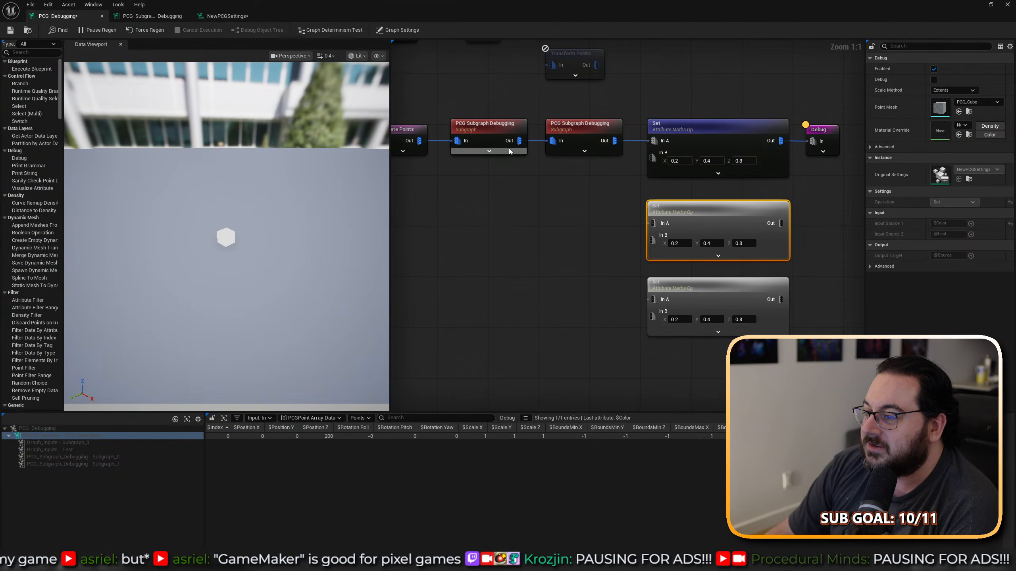
click(489, 126)
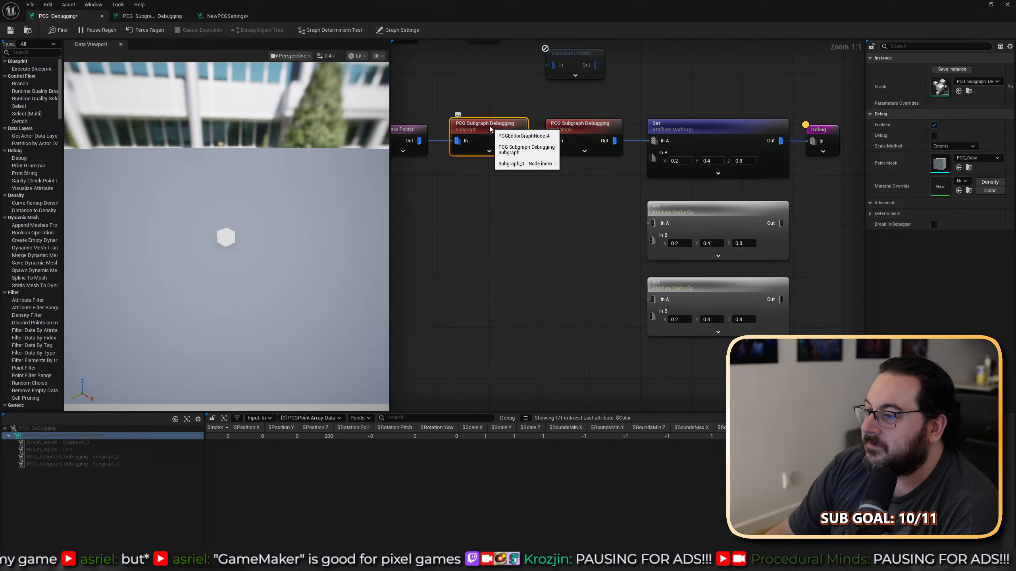
right_drag(469, 197, 637, 218)
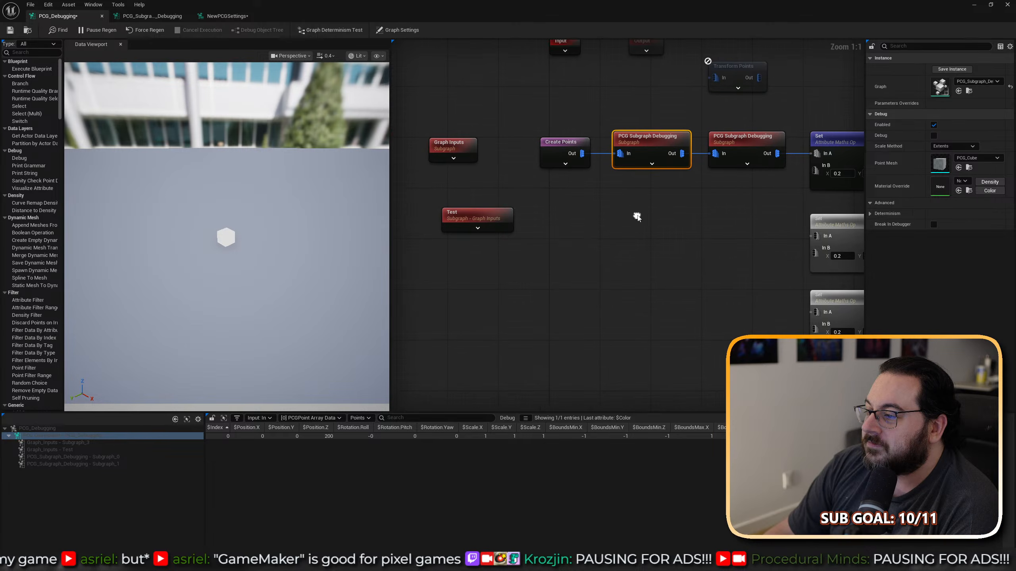
Review the Create Points node's point settings and duplicate the node into the empty area below it.
click(557, 157)
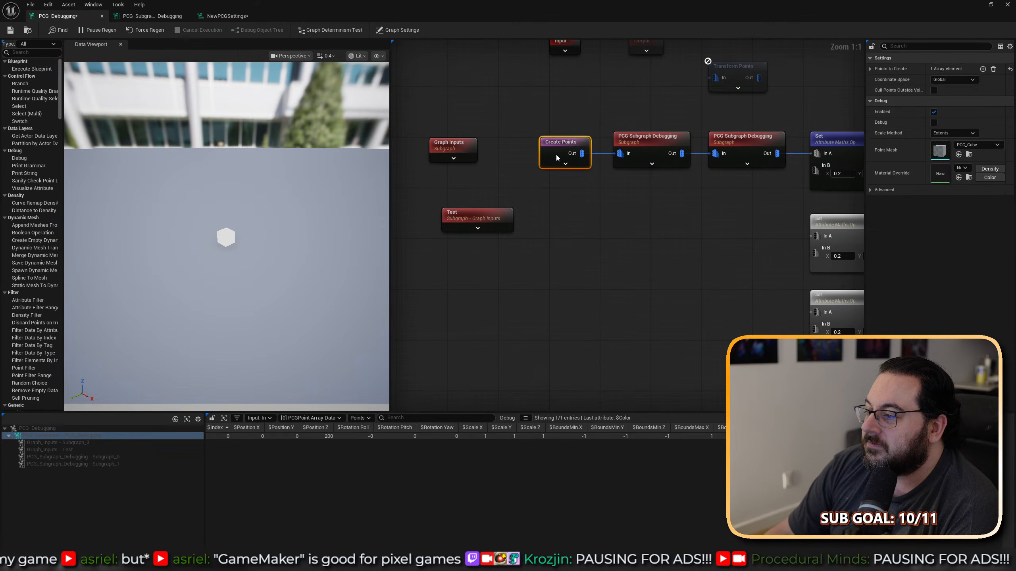
click(870, 69)
click(877, 80)
drag(567, 103, 563, 224)
right_drag(544, 239, 534, 138)
key(ctrl+d)
Extend the duplicated Create Points node's Points to Create array to five elements and list them collapsed.
click(982, 69)
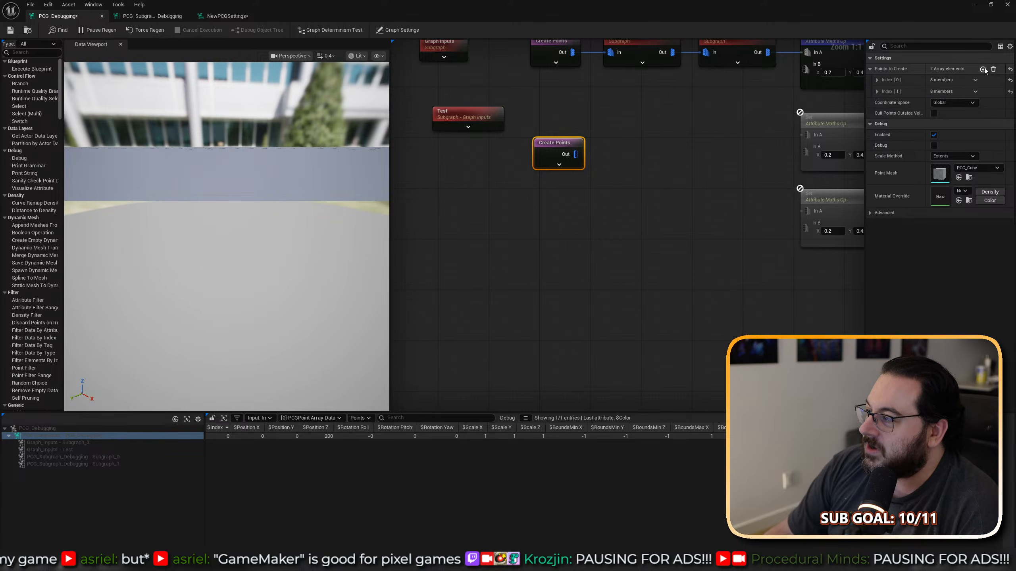
click(983, 68)
click(982, 68)
click(982, 69)
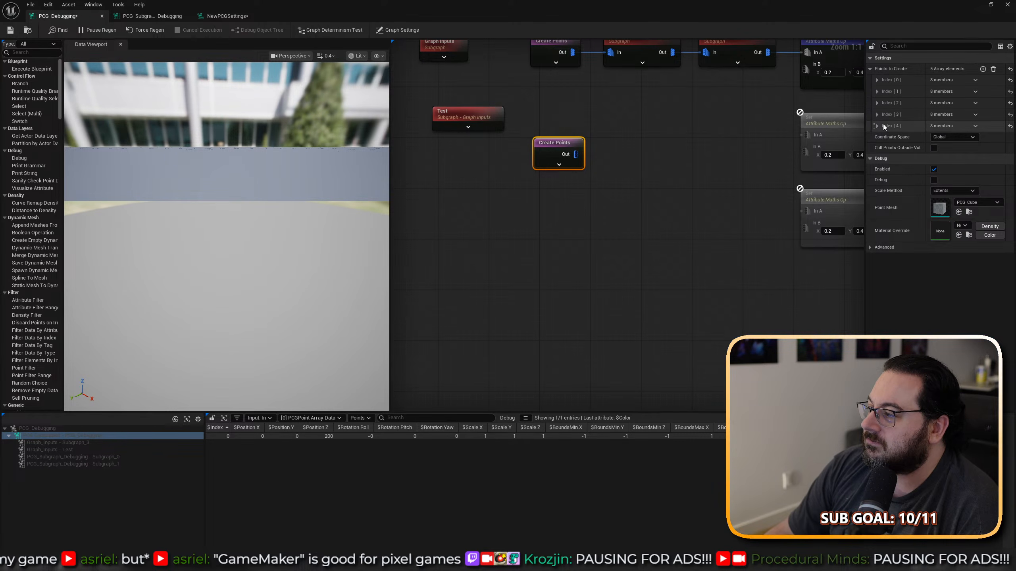
click(870, 69)
shift+click(870, 69)
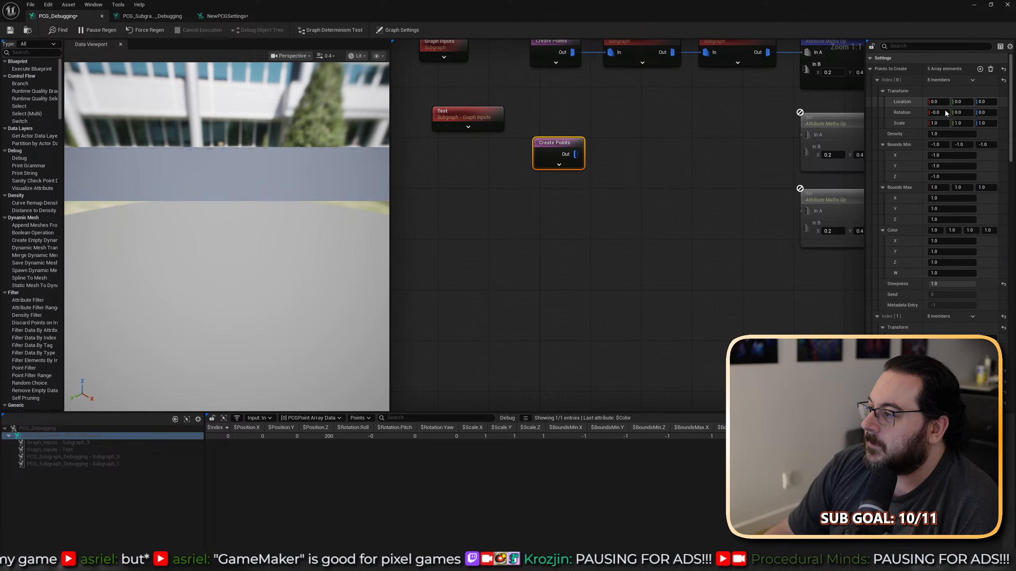
shift+click(871, 68)
click(870, 69)
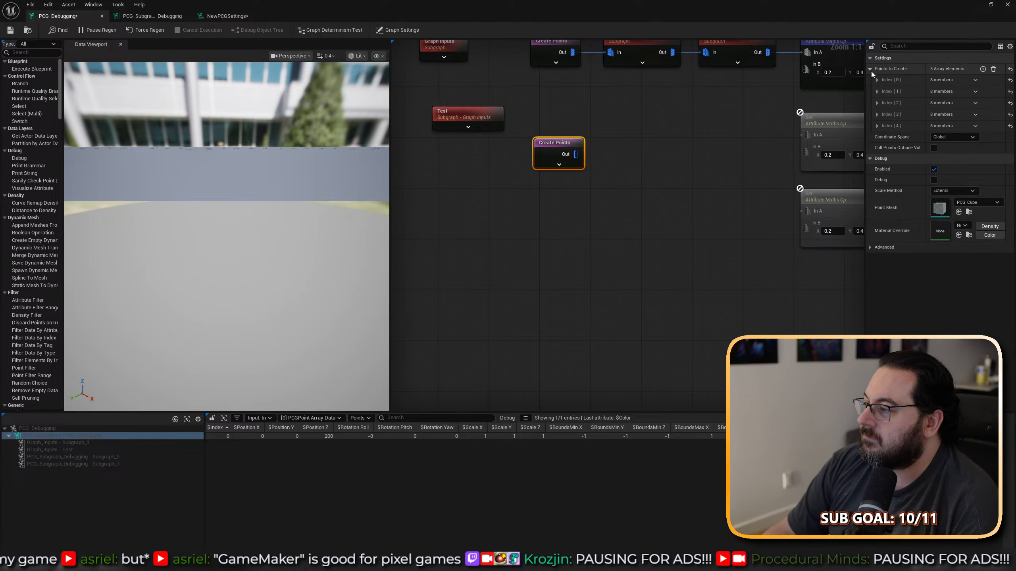
Expand the added points' settings and set the Location X of the point at index 1 to 100.
click(877, 126)
click(876, 115)
click(877, 103)
click(876, 91)
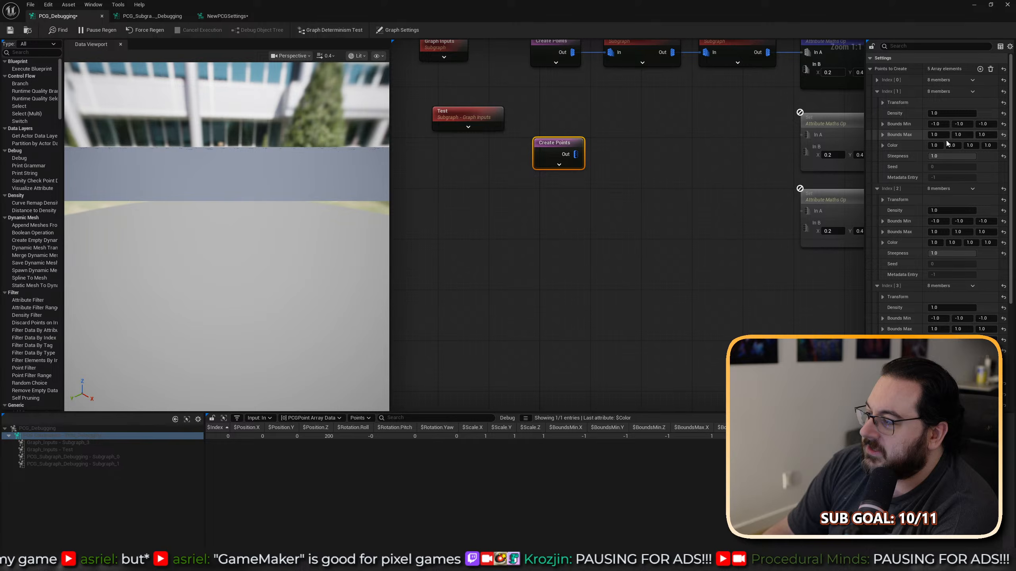
click(882, 103)
click(935, 113)
text(100)
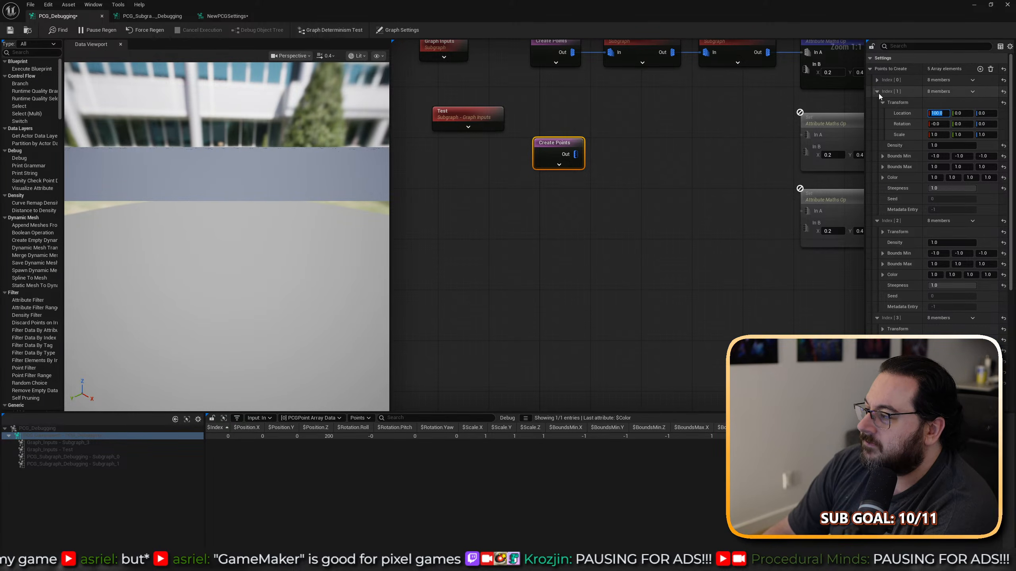
click(877, 92)
Set the Location Y of the point at index 2 to 100 and collapse its settings.
click(883, 113)
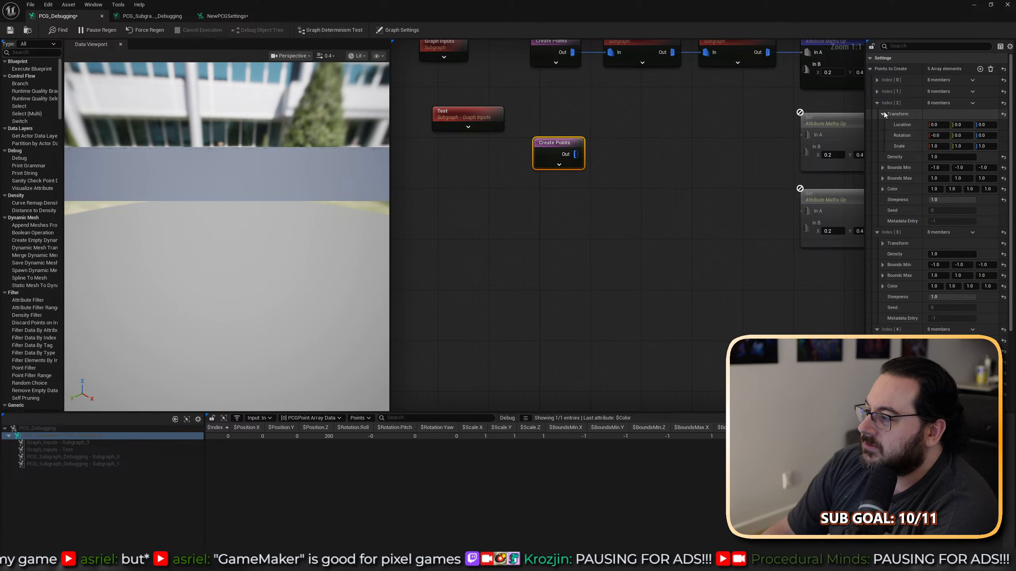
click(964, 125)
text(10)
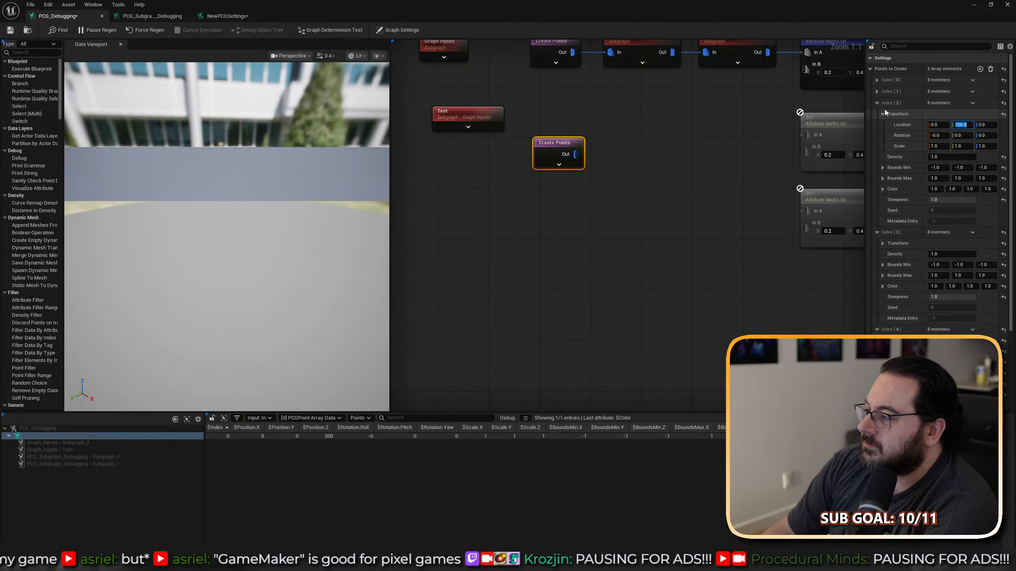
click(877, 103)
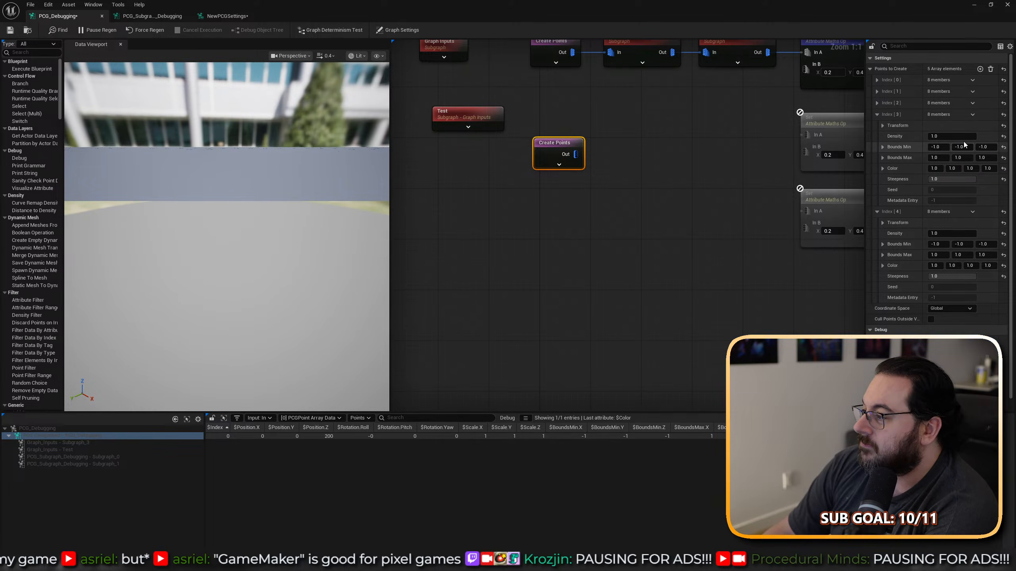
Set the Location X of the point at index 3 to -100 and collapse its settings.
click(882, 125)
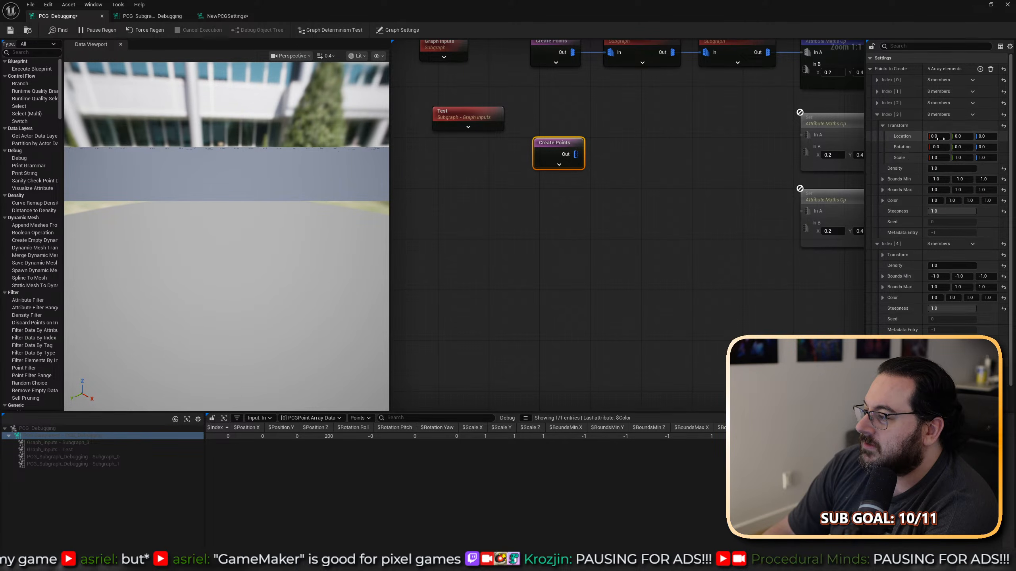
click(937, 136)
text(-100)
key(Return)
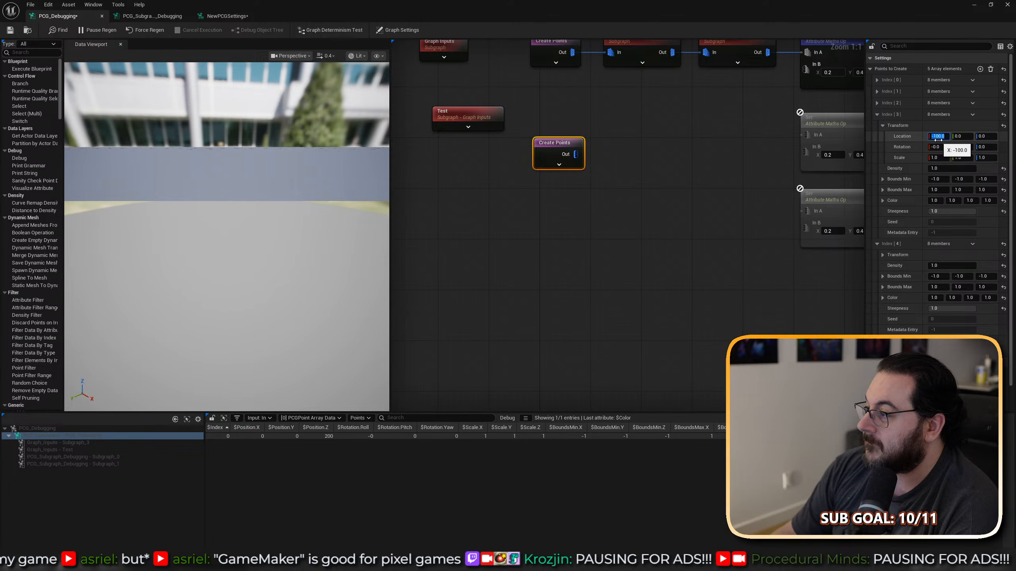
click(877, 114)
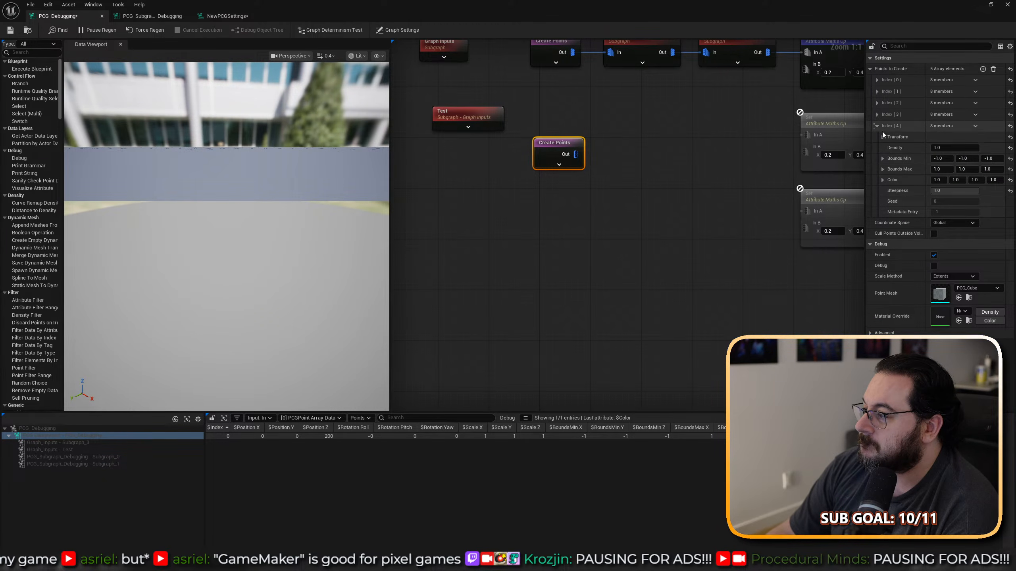
Set the Location Y of the point at index 4 to -100 and deselect the duplicated Create Points node.
click(884, 137)
click(965, 148)
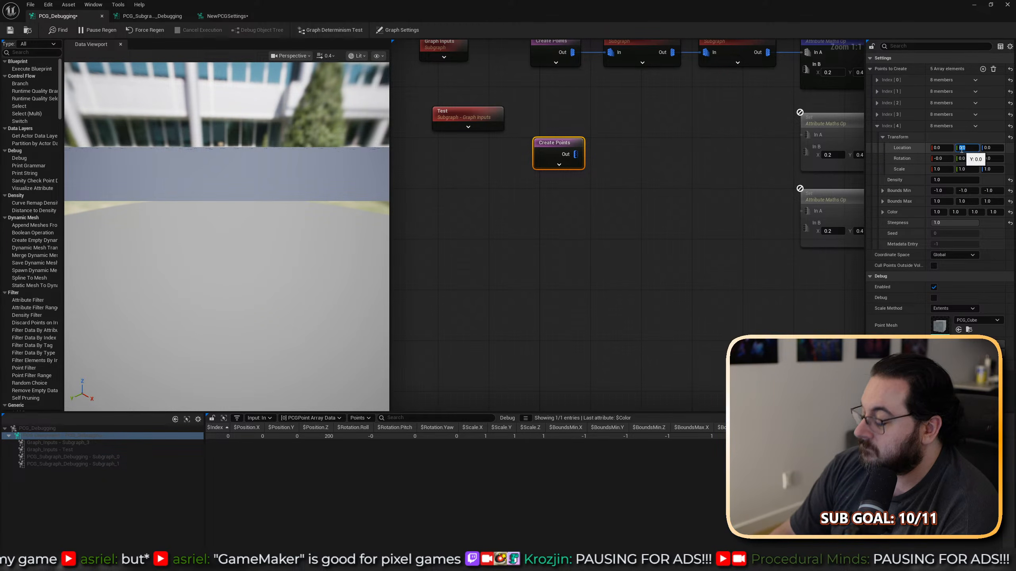
text(-100)
key(Return)
click(567, 235)
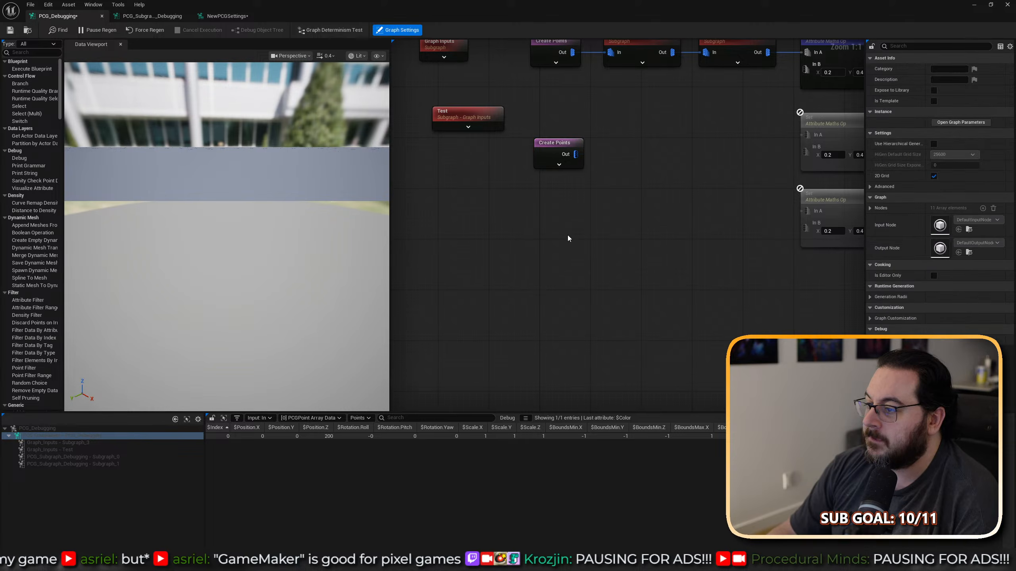
Inspect the duplicated Create Points node and view its five points in the data viewport.
click(559, 142)
key(a)
right_drag(226, 236, 237, 254)
scroll(236, 259, down, 2)
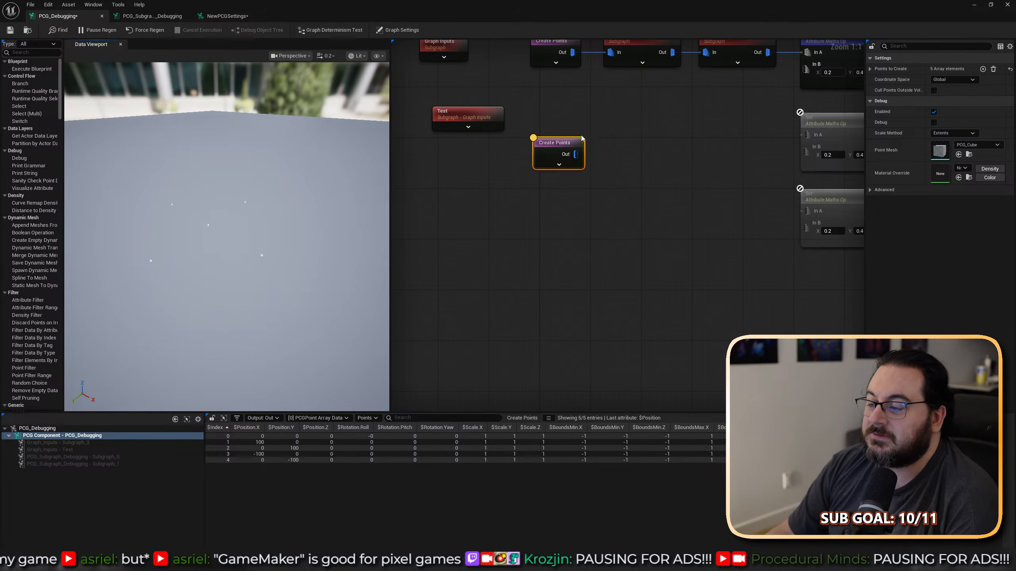
Export the five-point Create Points node's settings as a PCG settings asset named Create5Points in the PCG_Debugging folder.
right_click(565, 146)
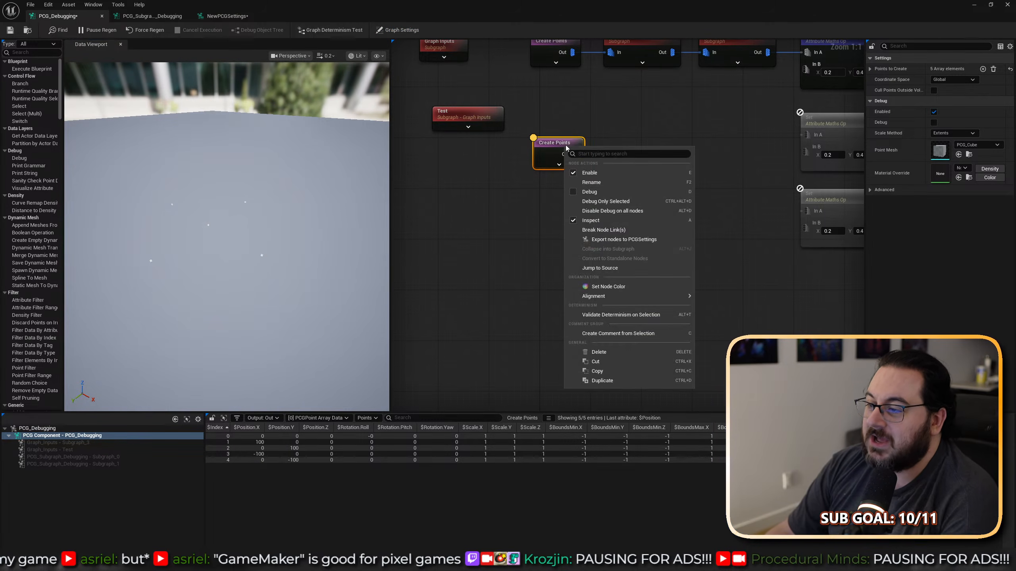
click(630, 242)
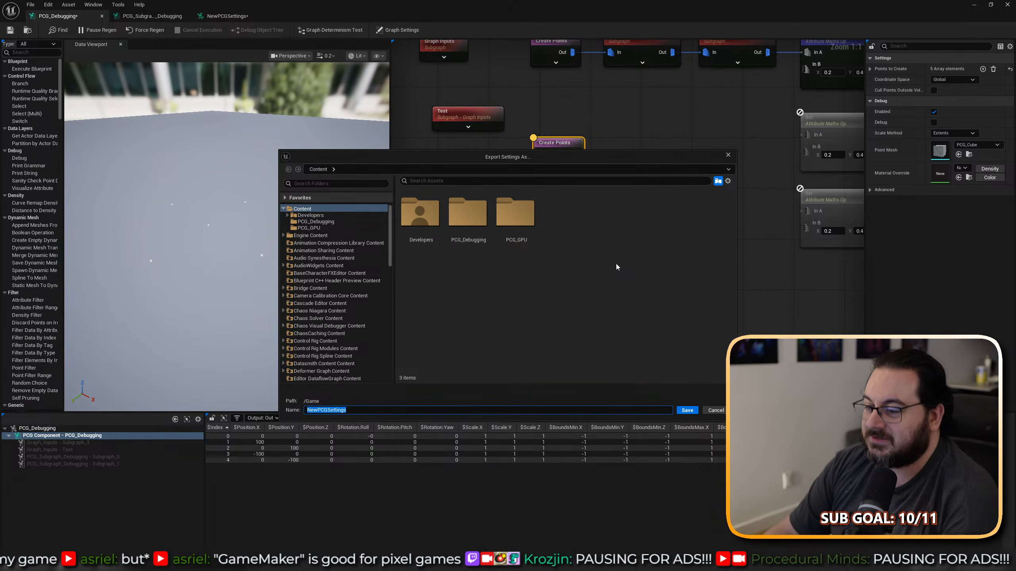
double_click(476, 237)
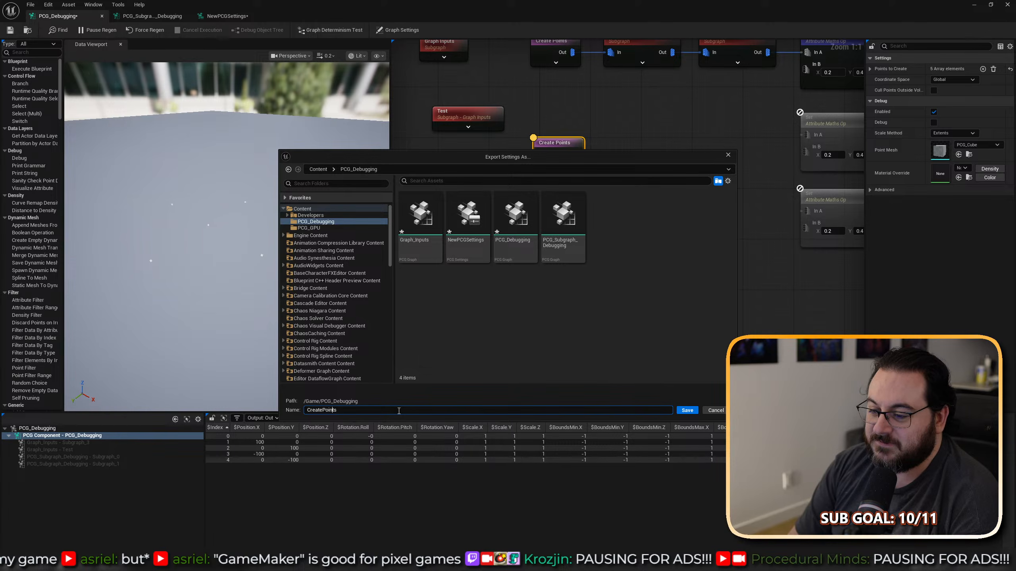
key(Return)
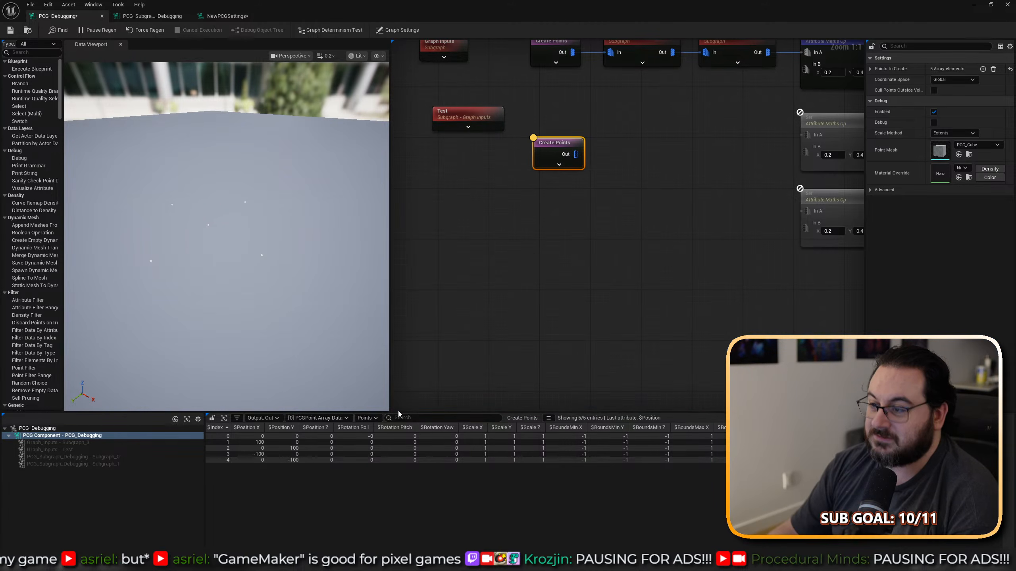
Shrink the graph editor window to reach the content browser and place a copy of Create5Points beside the existing Create Points node.
drag(550, 8, 511, 64)
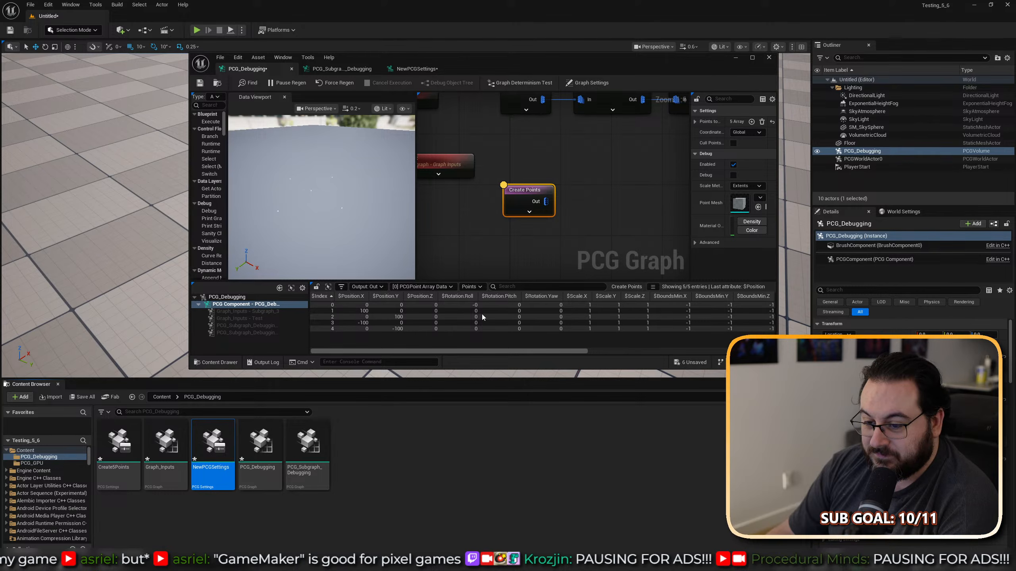
right_drag(556, 191, 537, 179)
drag(130, 450, 587, 165)
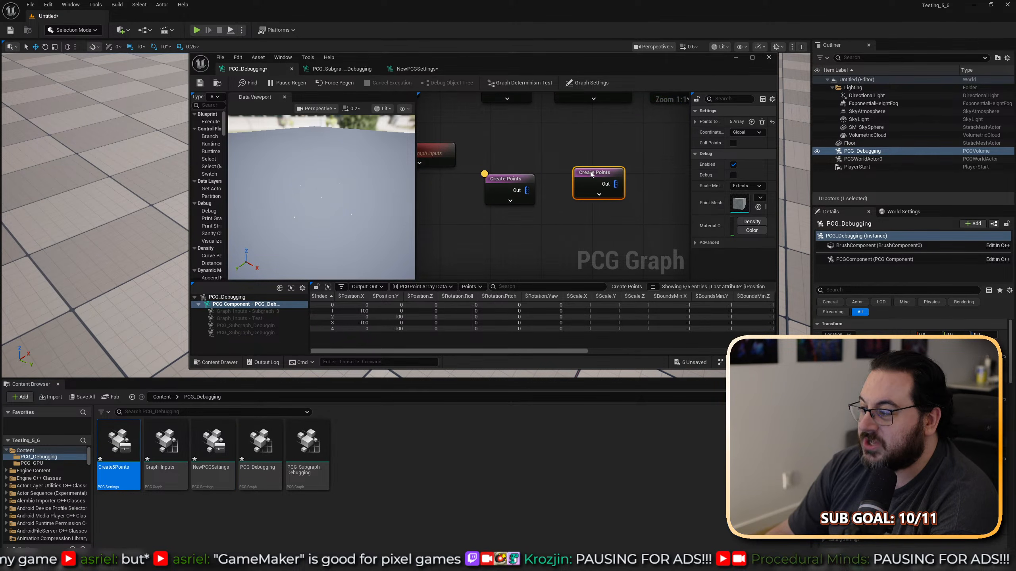
click(516, 193)
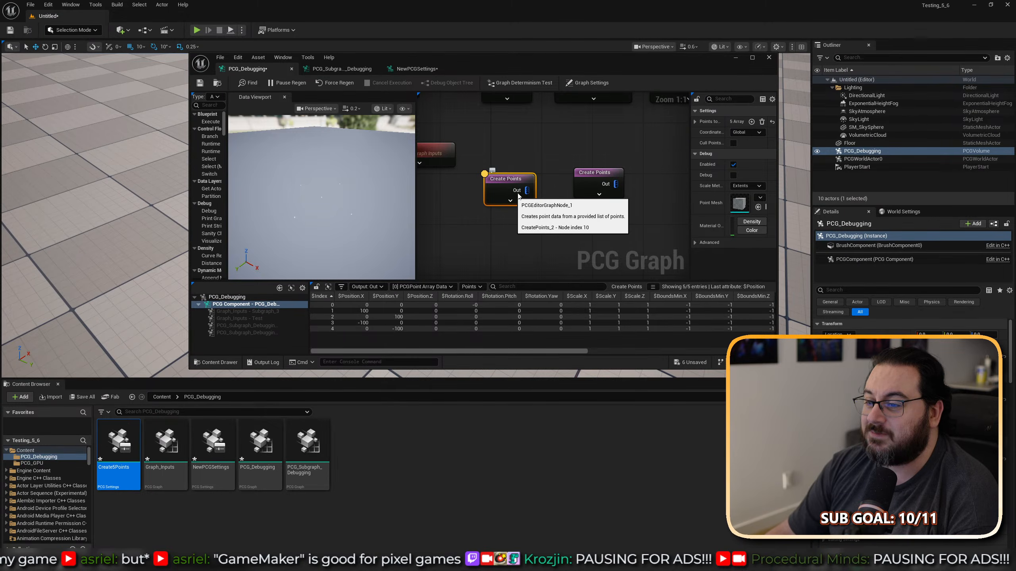
Delete the five-point Create Points node together with the copy placed beside it.
drag(595, 146, 611, 222)
drag(636, 153, 519, 215)
key(Delete)
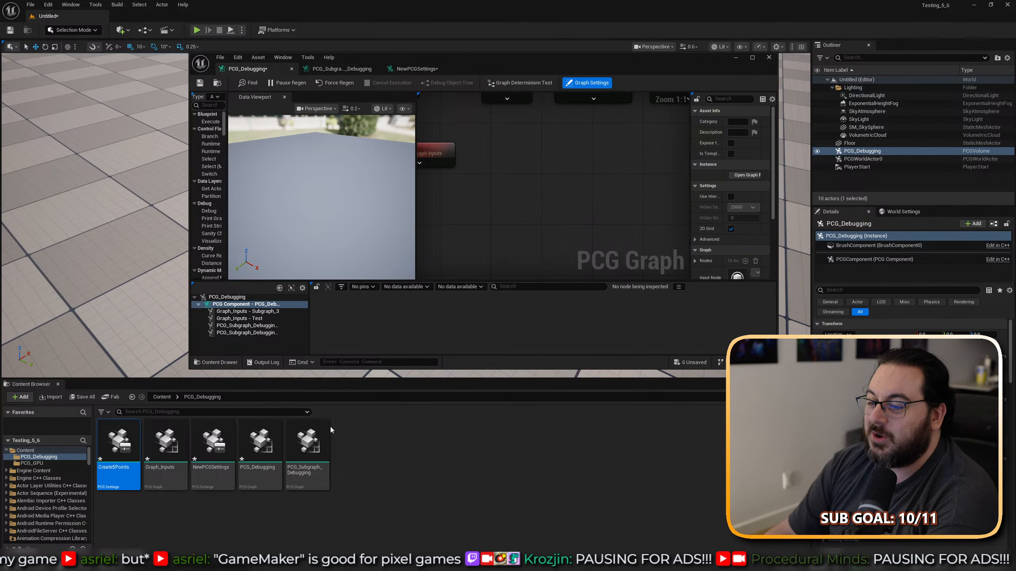
Add an instance of Create5Points to the graph, maximize the graph editor and inspect the instanced node's points.
drag(119, 442, 475, 141)
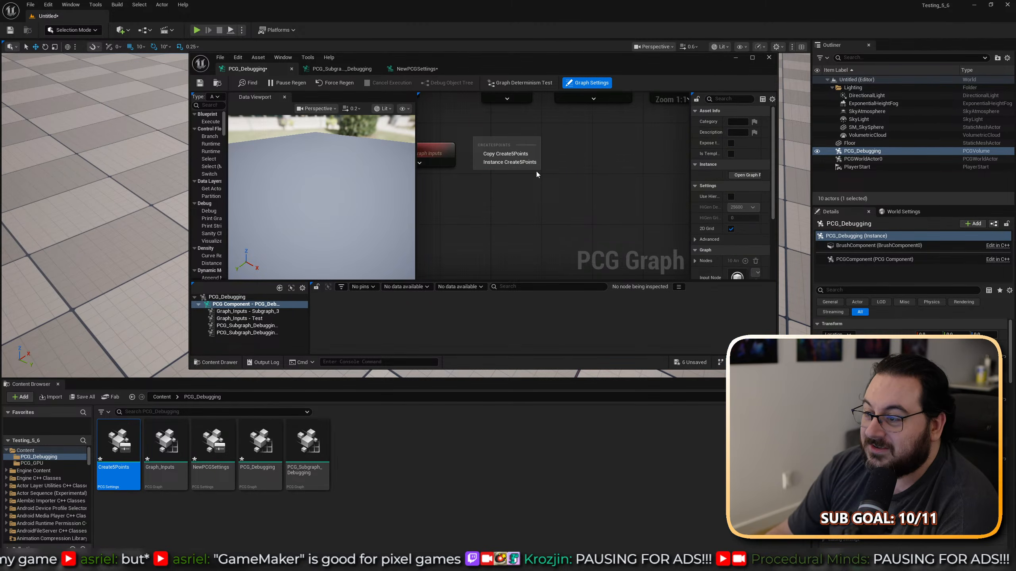
click(508, 164)
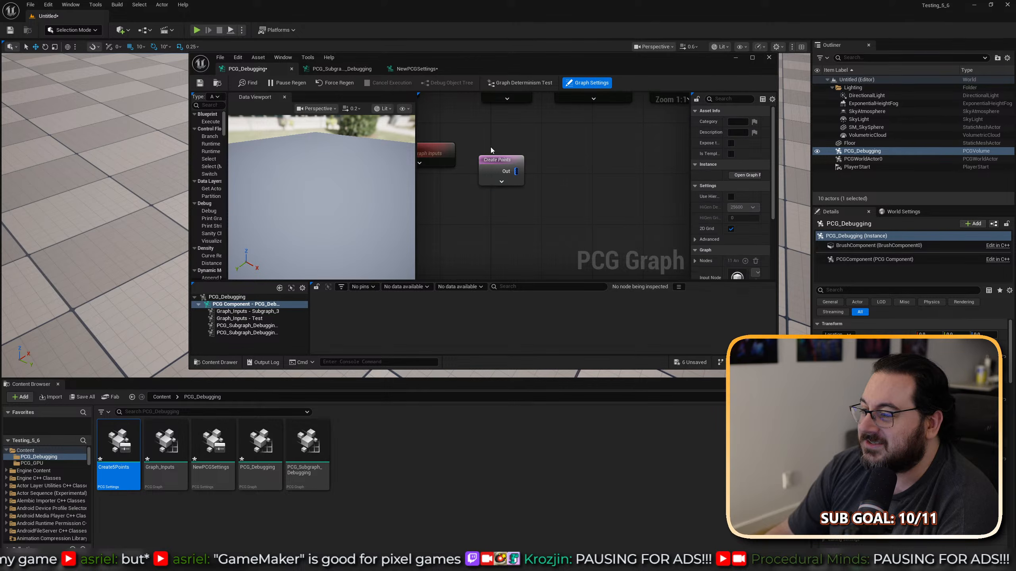
click(498, 160)
click(751, 57)
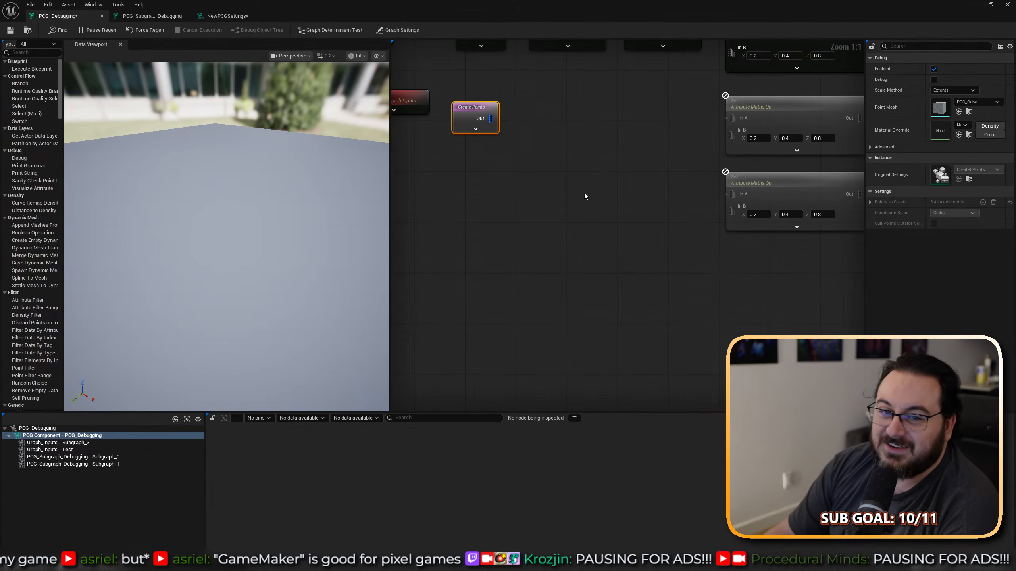
key(a)
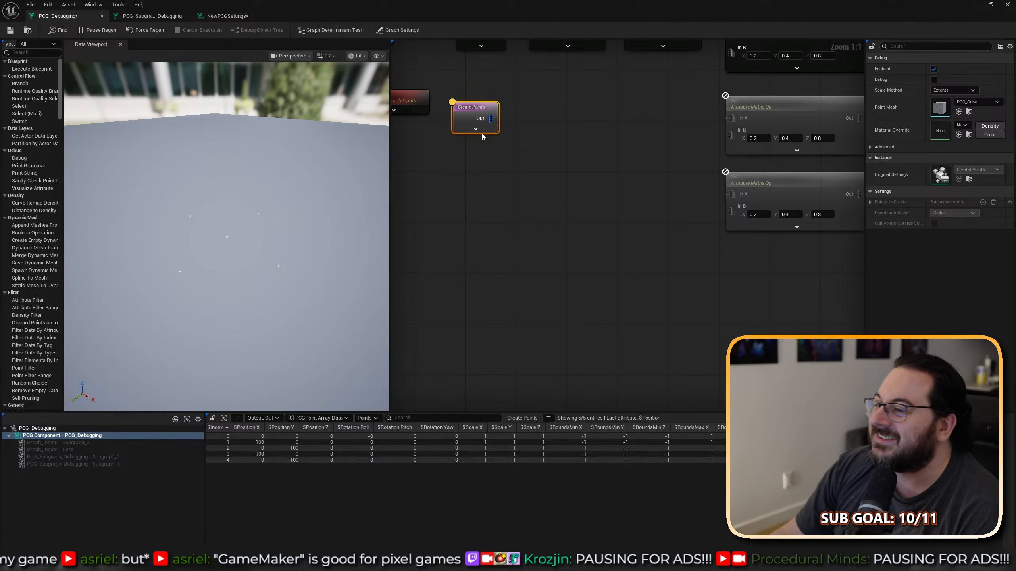
Set the instanced Create Points node's color to a dark blue with a hue of about 242 and a value of about 0.14.
right_click(470, 112)
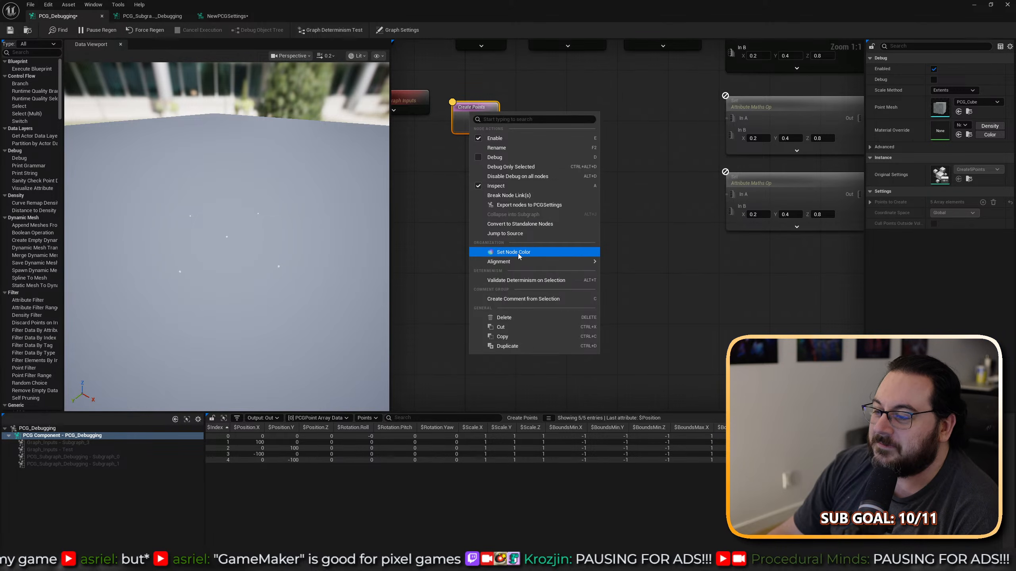
mouse_move(540, 267)
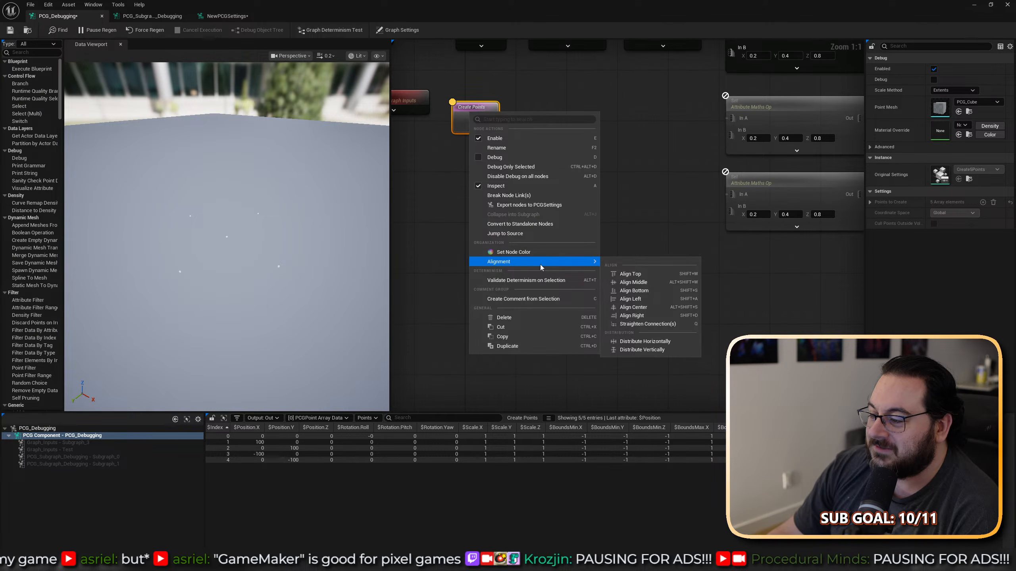
click(546, 252)
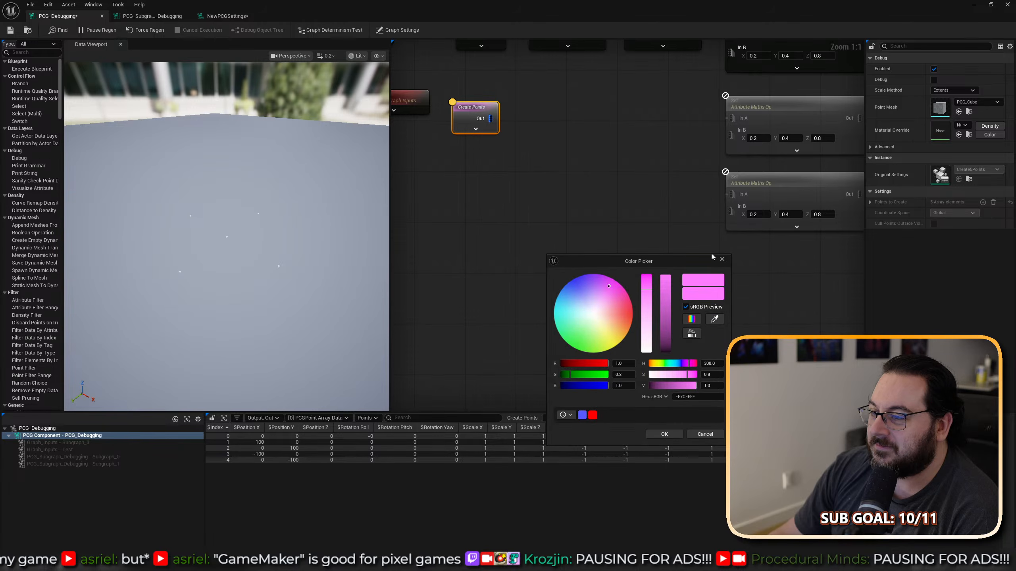
drag(572, 279, 579, 283)
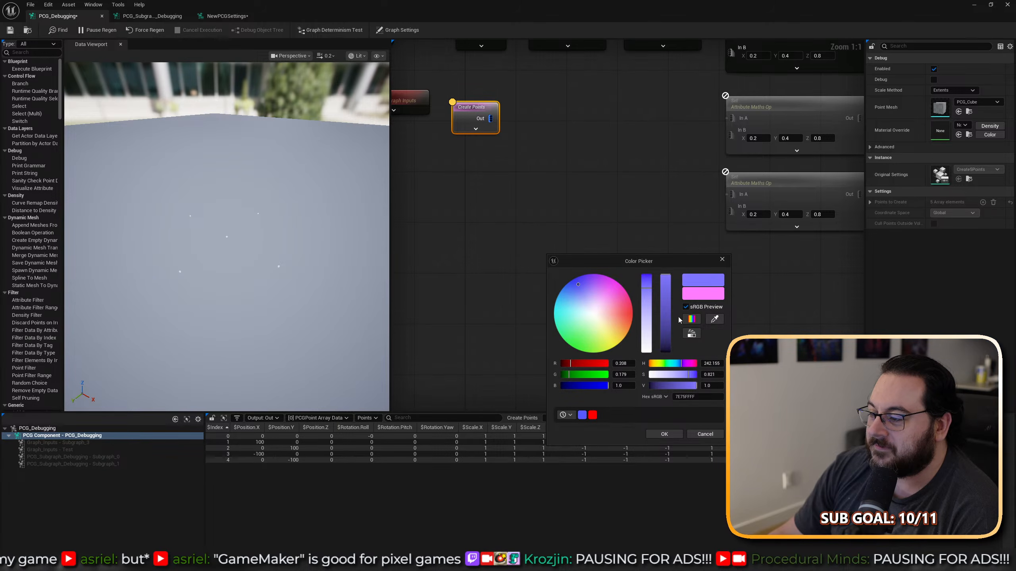
drag(666, 280, 666, 341)
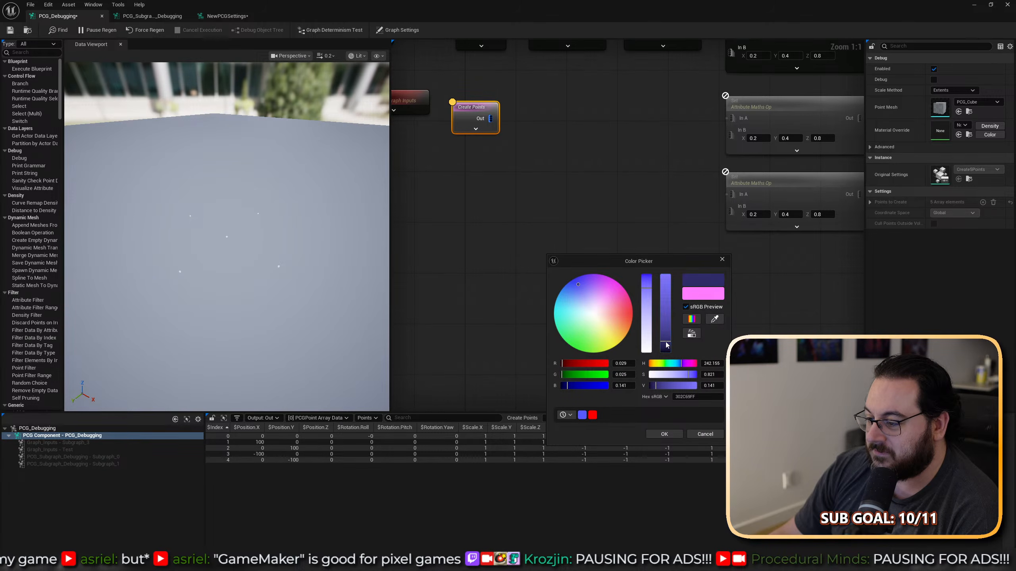
click(664, 434)
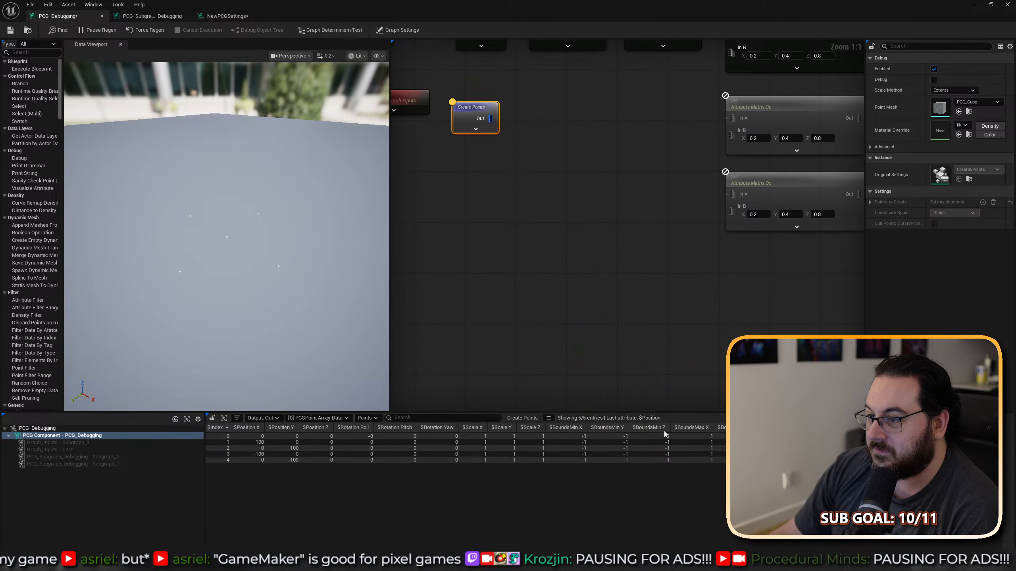
Expand the instanced Create Points node, move it down slightly and compare its override pins with those of the original Create Points node.
right_drag(552, 150, 580, 216)
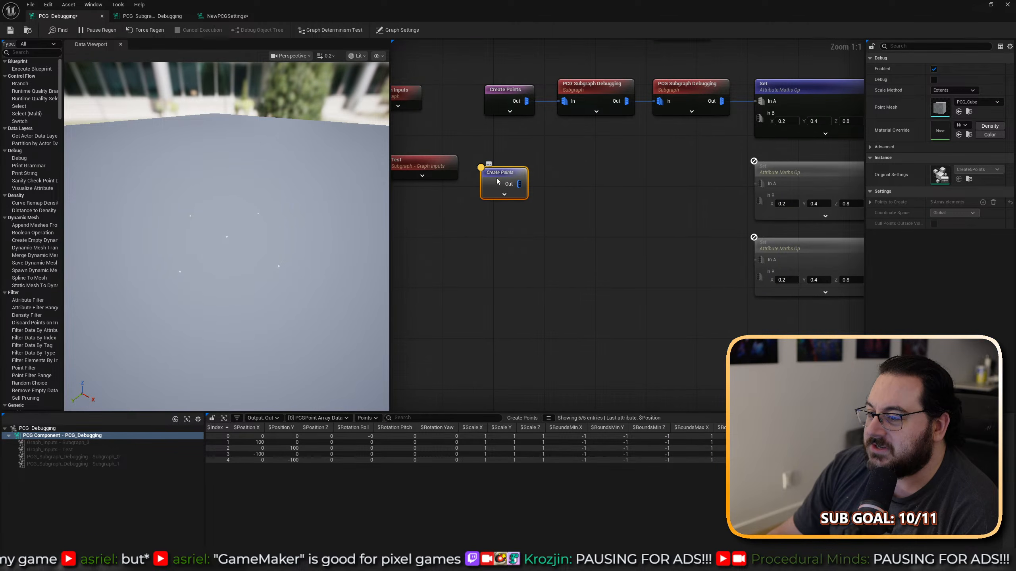
click(504, 194)
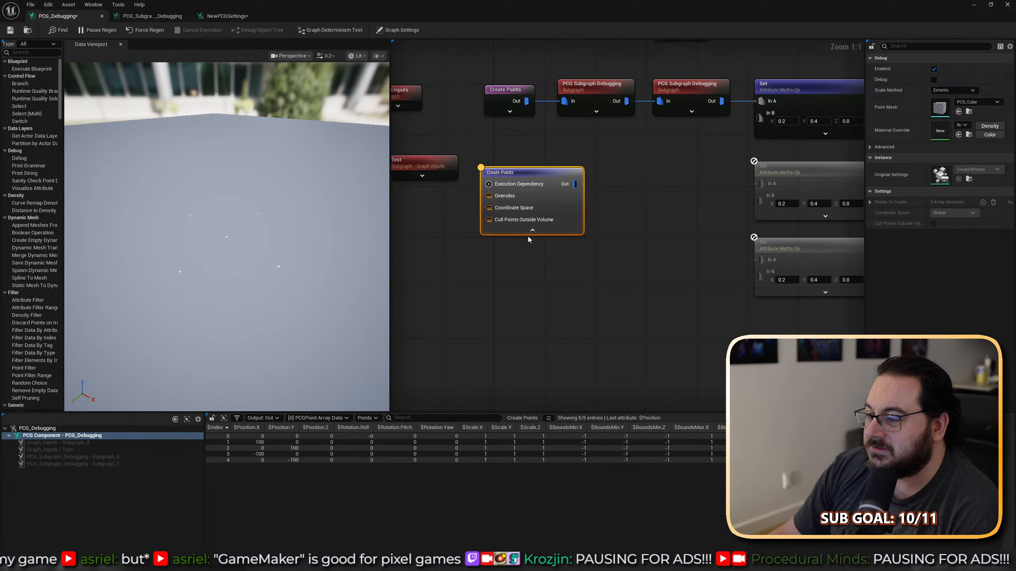
drag(530, 175, 530, 207)
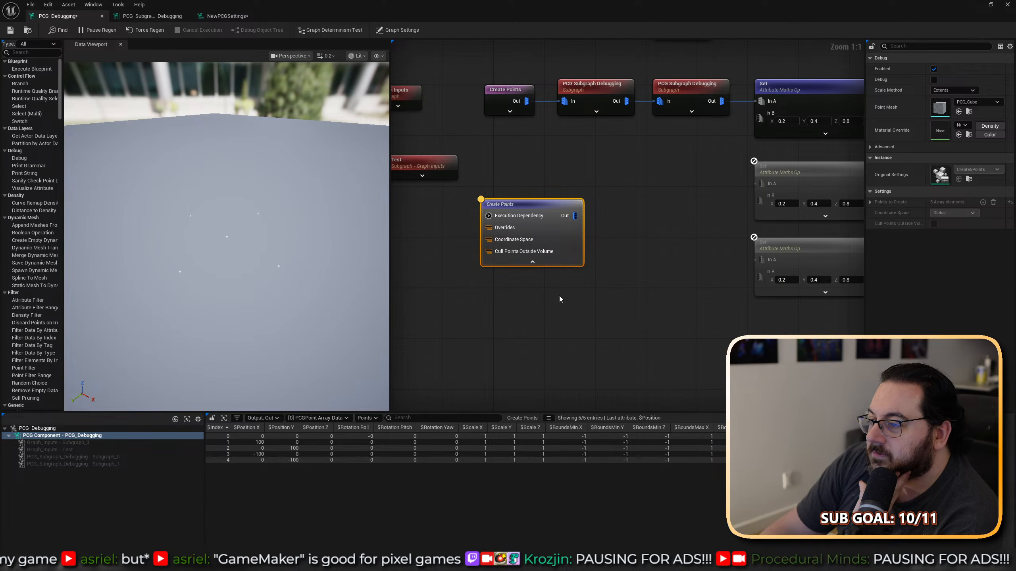
click(491, 112)
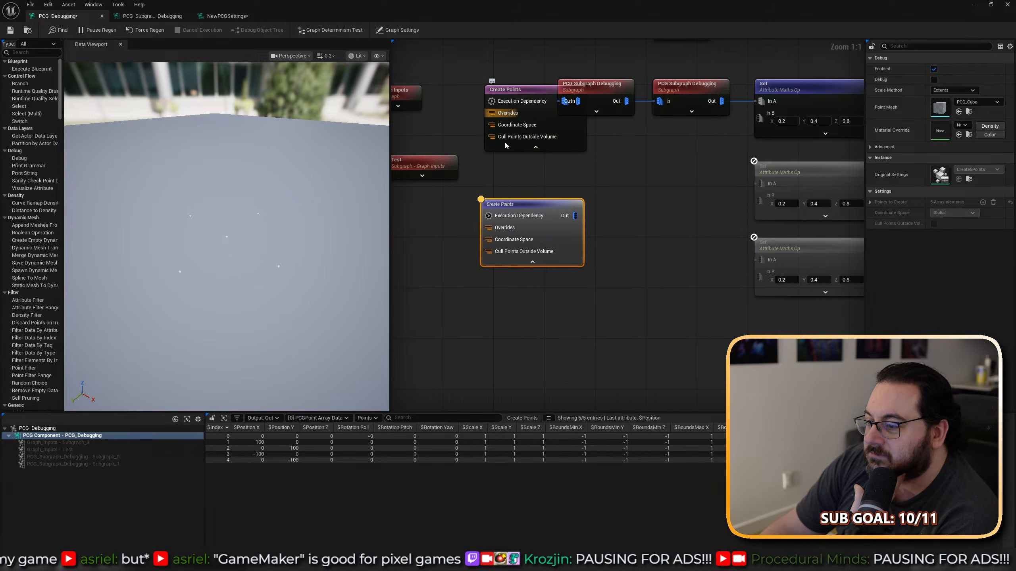
click(527, 148)
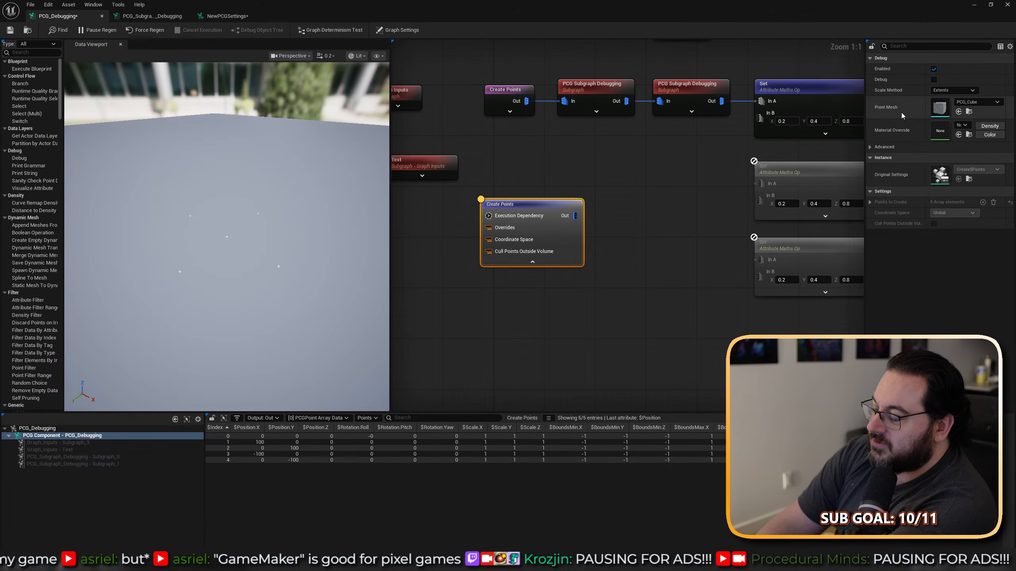
Expand the instanced node's advanced debug settings and examine the Determinism options.
click(873, 147)
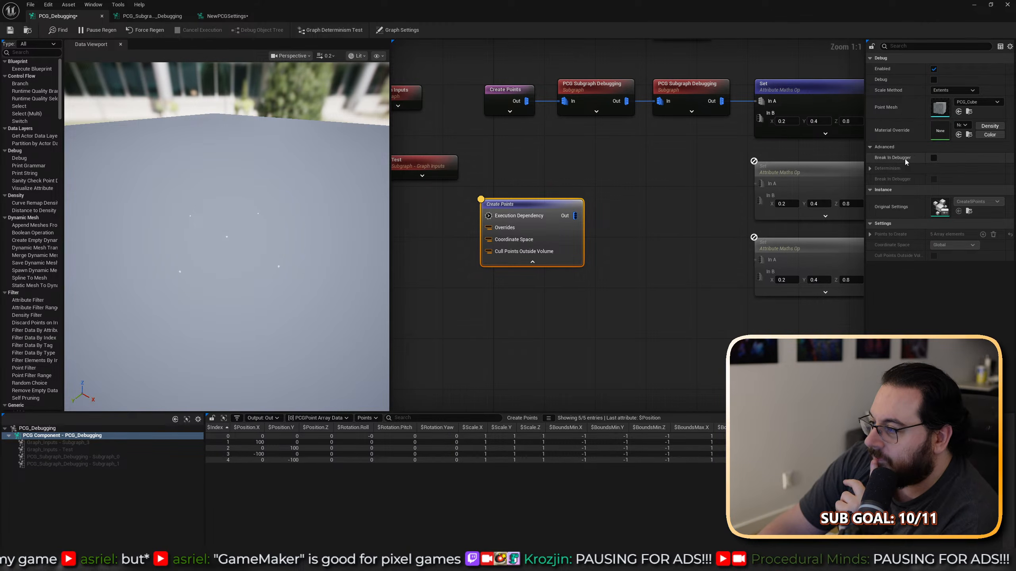
click(870, 168)
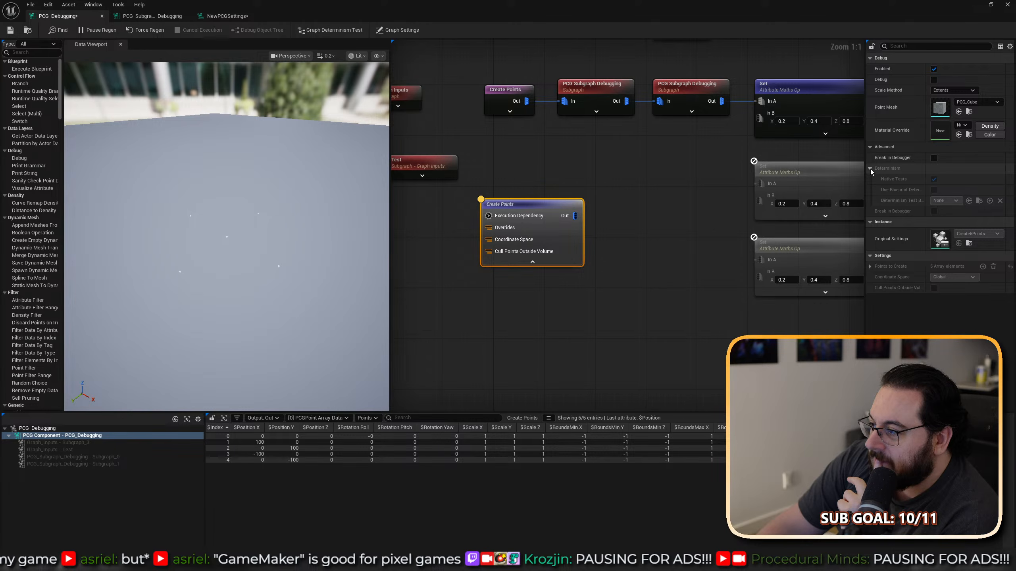
click(870, 169)
click(870, 169)
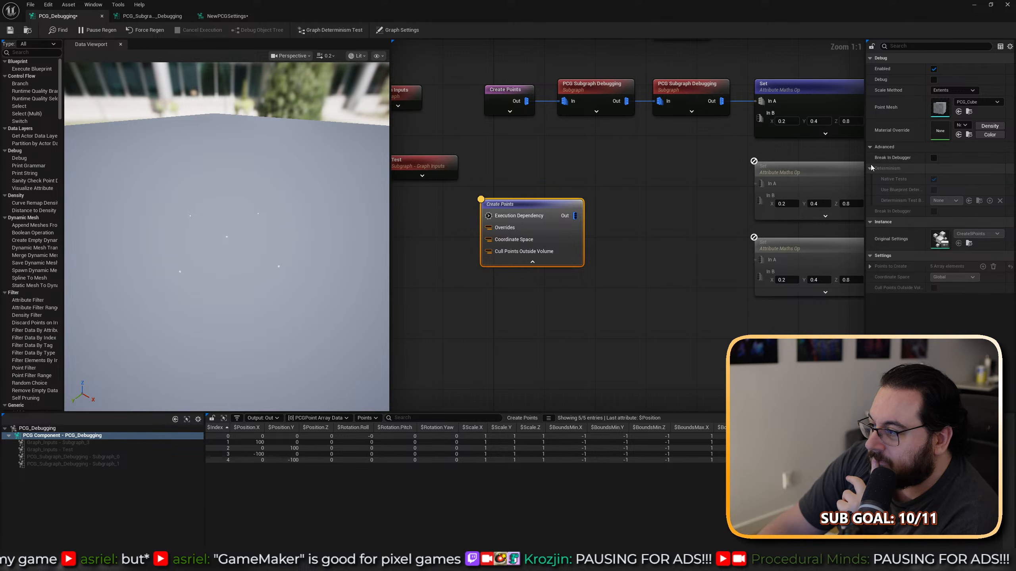
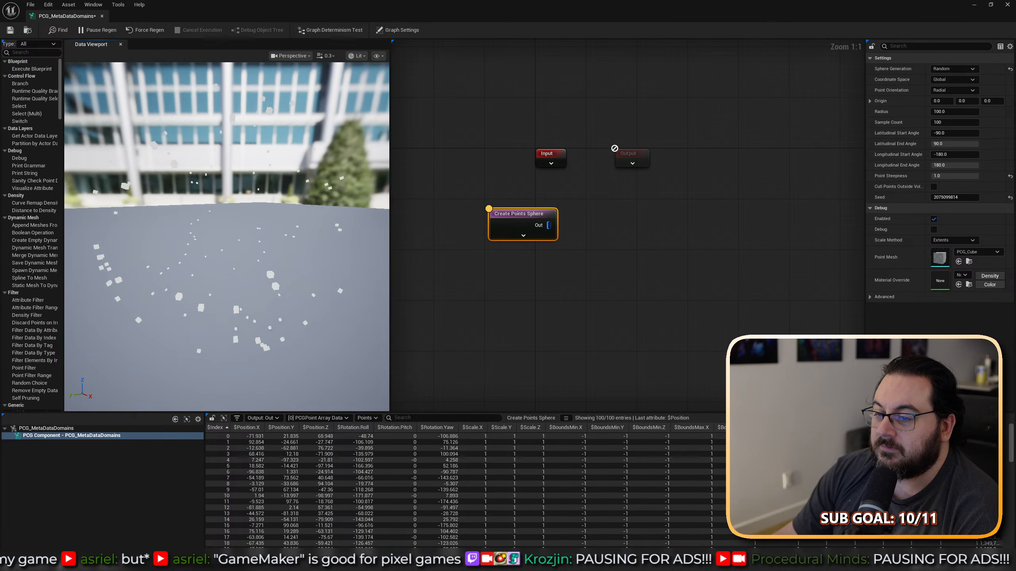
Try the Poisson sphere generation mode on the Create Points Sphere node.
click(960, 69)
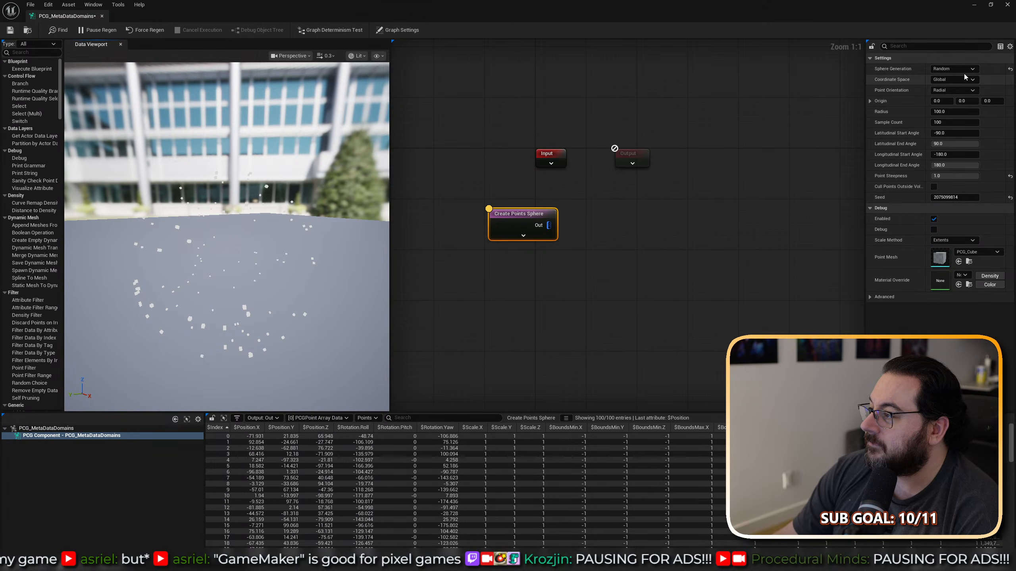
click(954, 100)
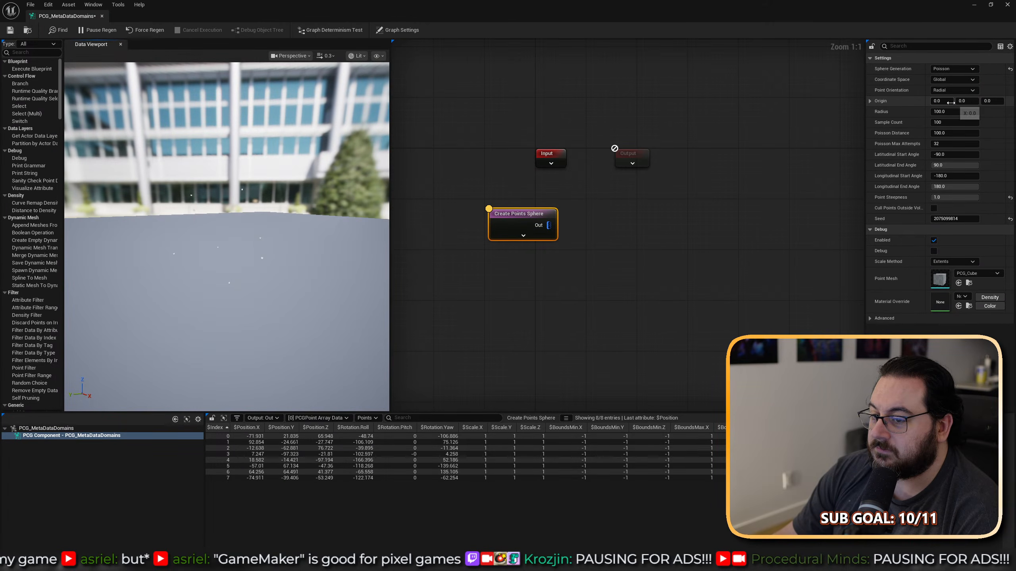
click(951, 60)
click(948, 69)
click(946, 68)
click(943, 58)
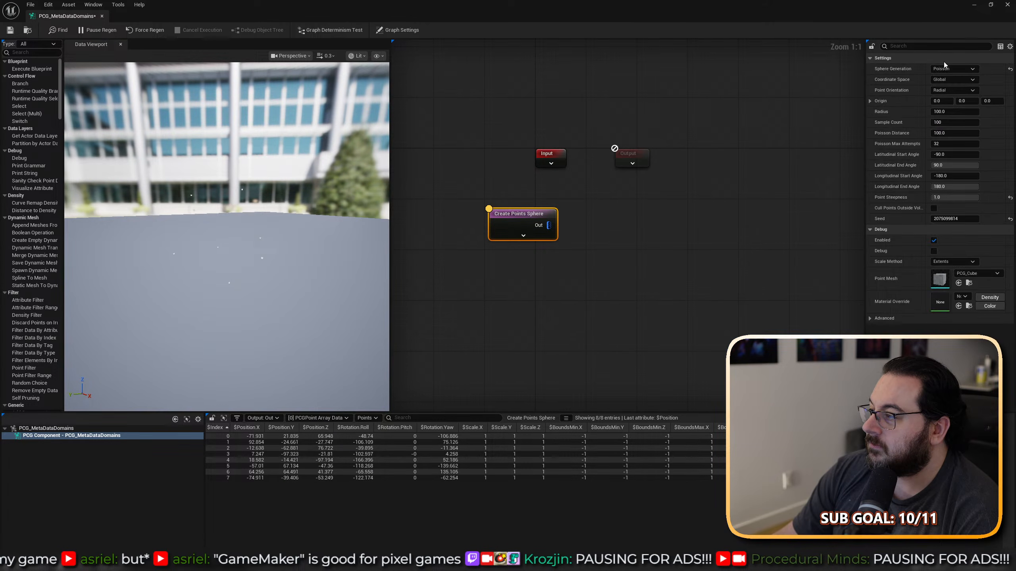
Set the Create Points Sphere node's sphere generation to Geodesic and its coordinate space to Local Component.
click(959, 69)
click(952, 79)
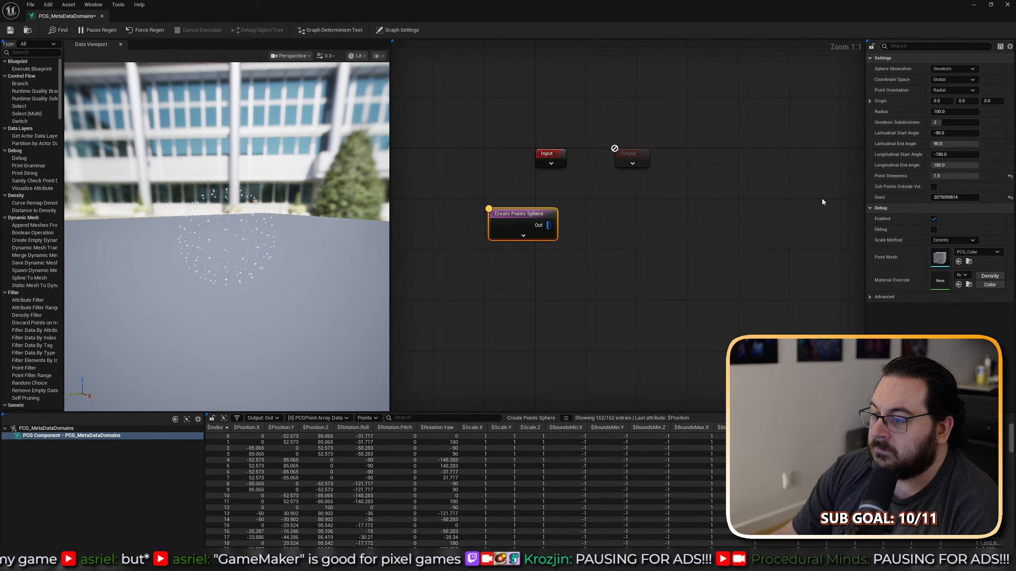
click(953, 80)
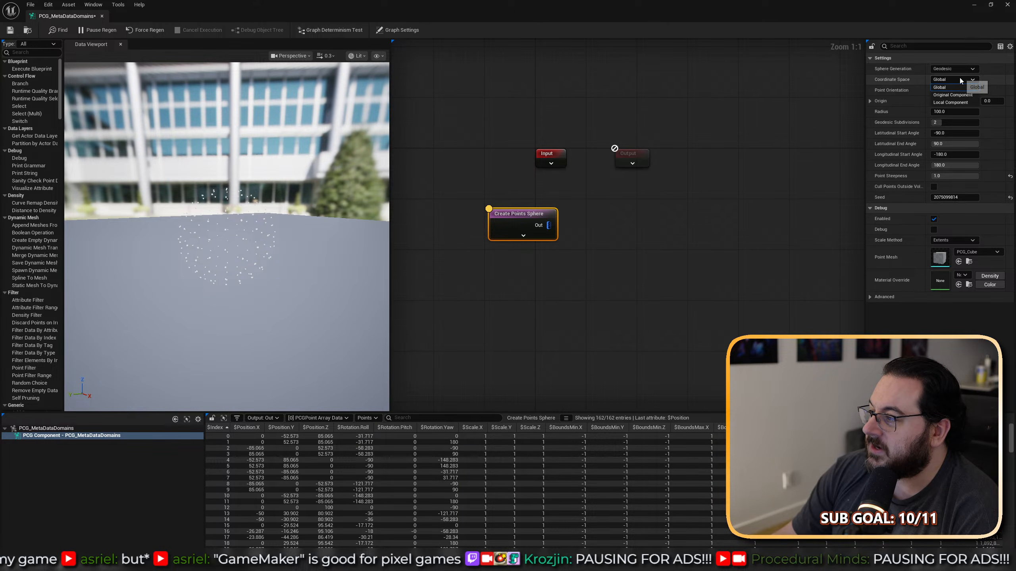
click(961, 100)
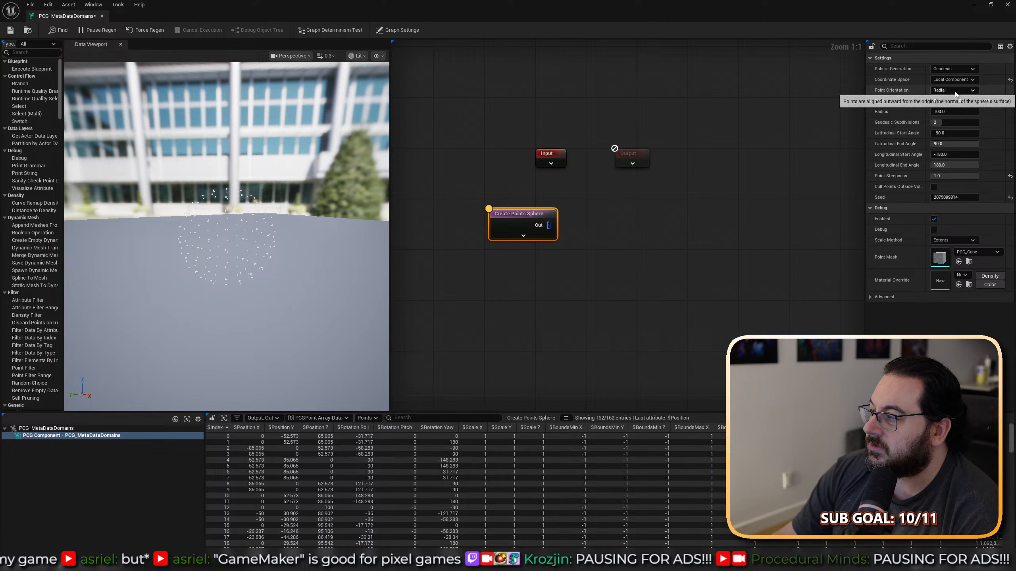
Try the Centric point orientation on the sphere node and set the point orientation to None.
click(953, 90)
click(951, 112)
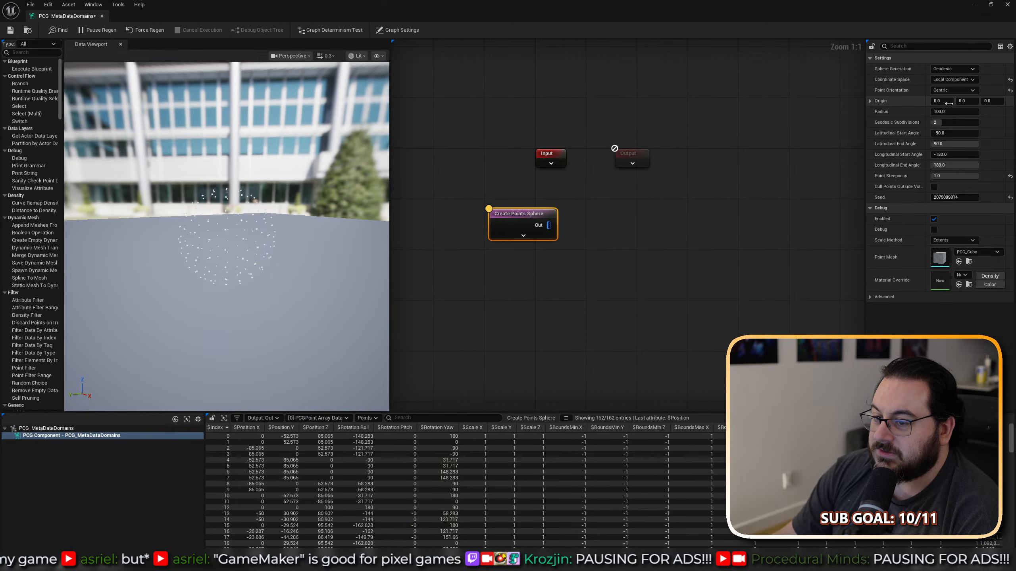
click(952, 90)
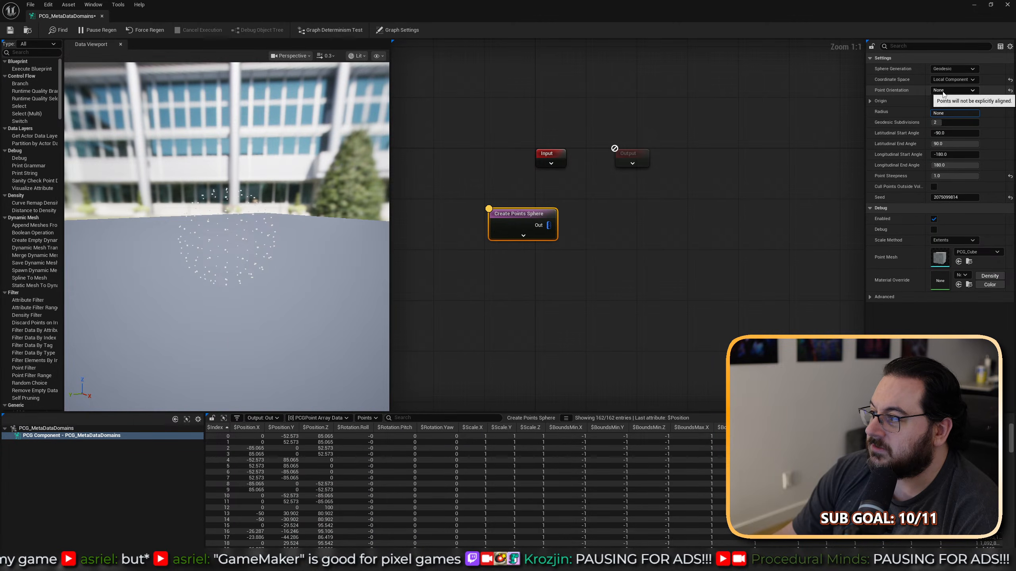
Set the sphere node's point orientation to Radial, and try 1 geodesic subdivision before restoring the value to 2.
click(946, 98)
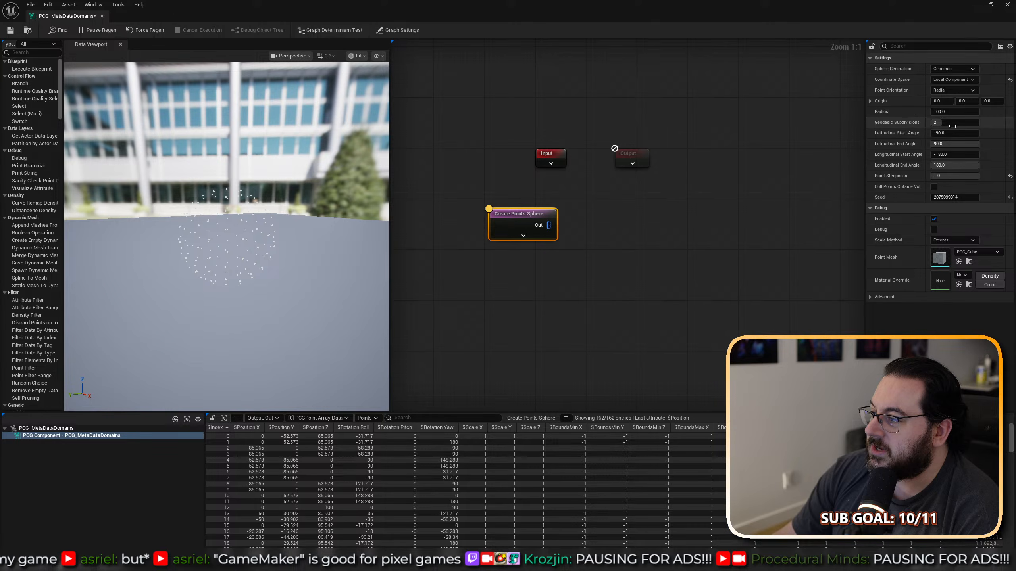
click(944, 122)
text(1)
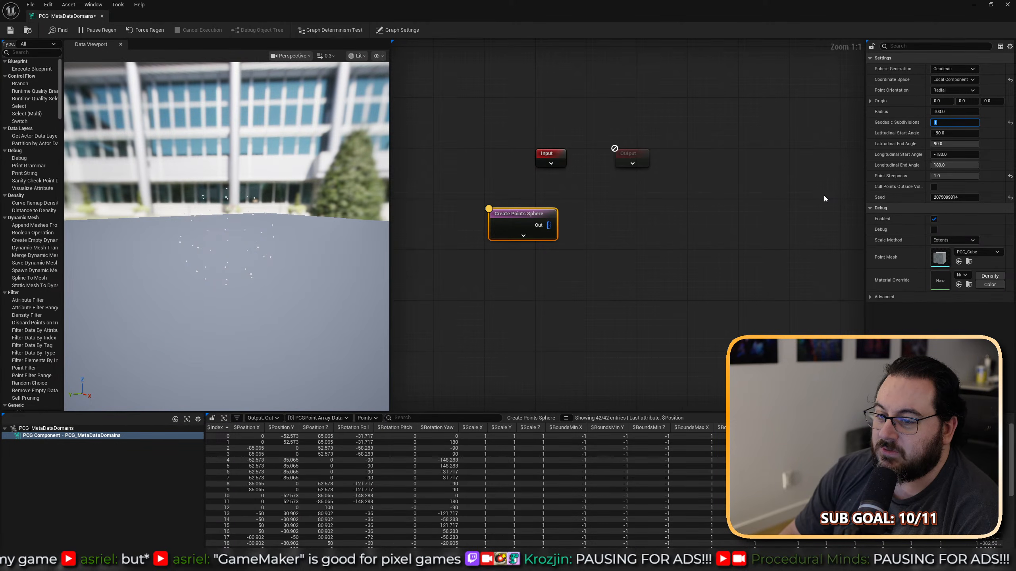
text(2)
key(Return)
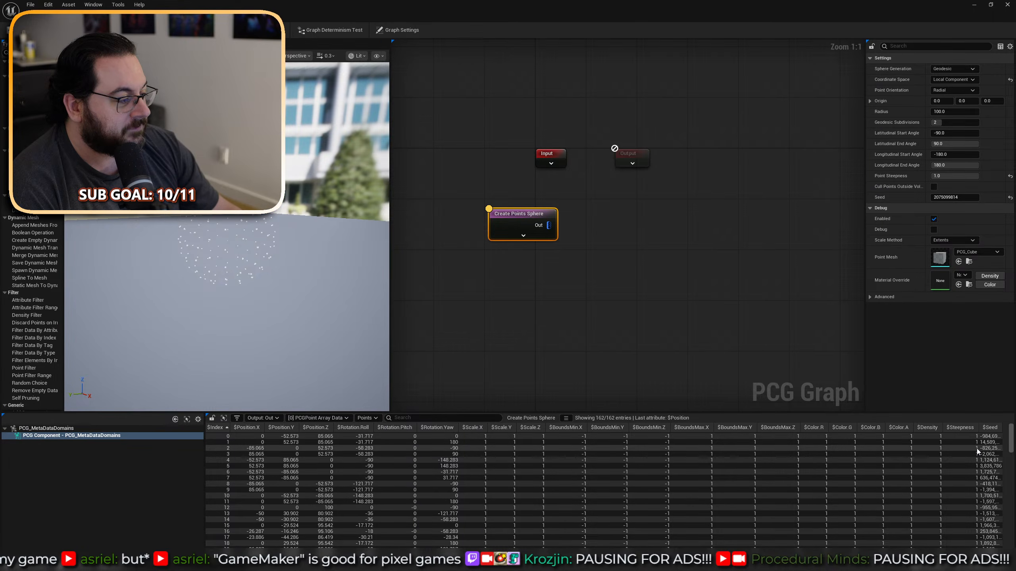
Stop inspecting the Create Points Sphere node and connect a new Add Attribute node to its output.
key(a)
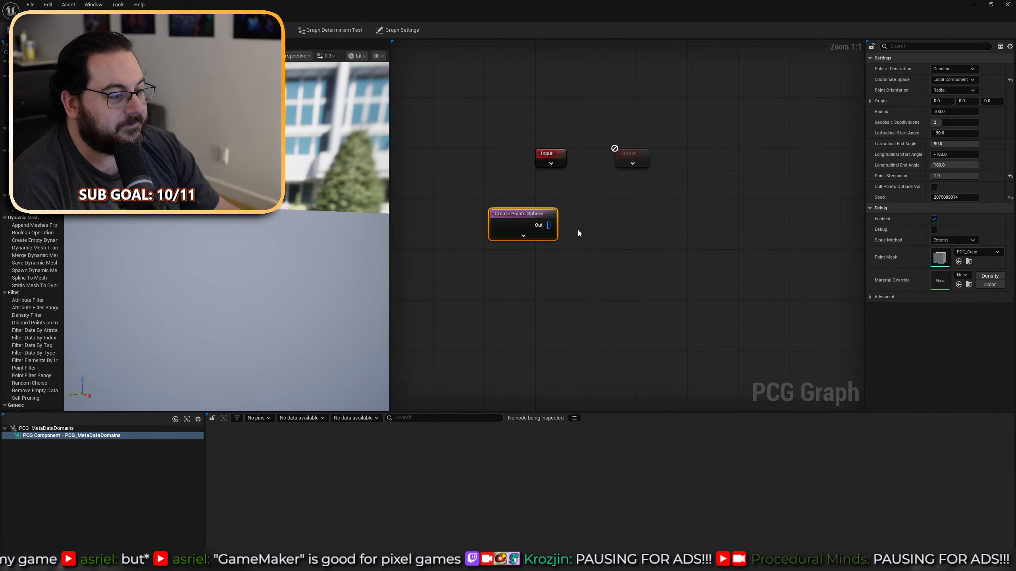
drag(549, 226, 591, 222)
text(ad)
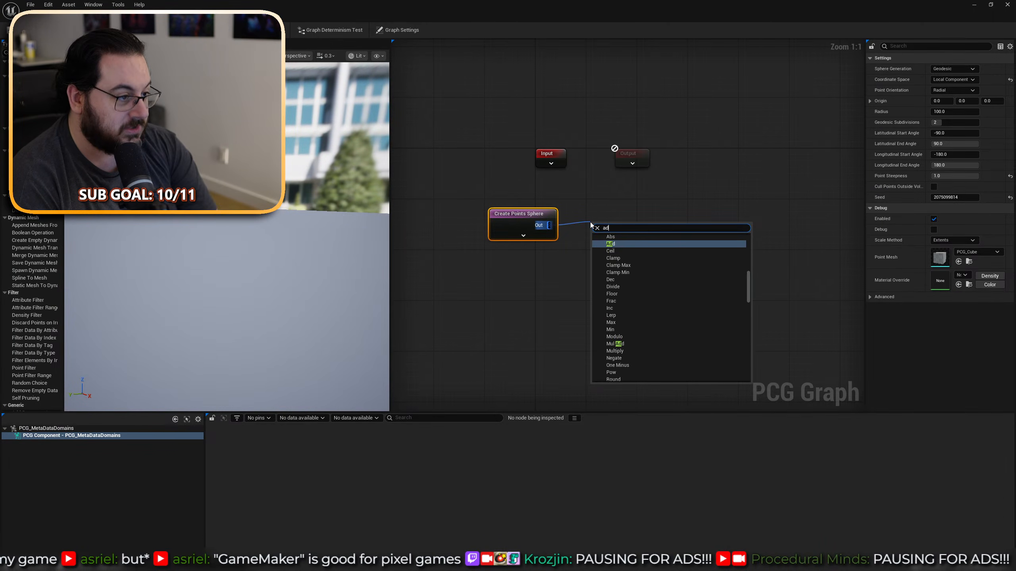
text(d attr)
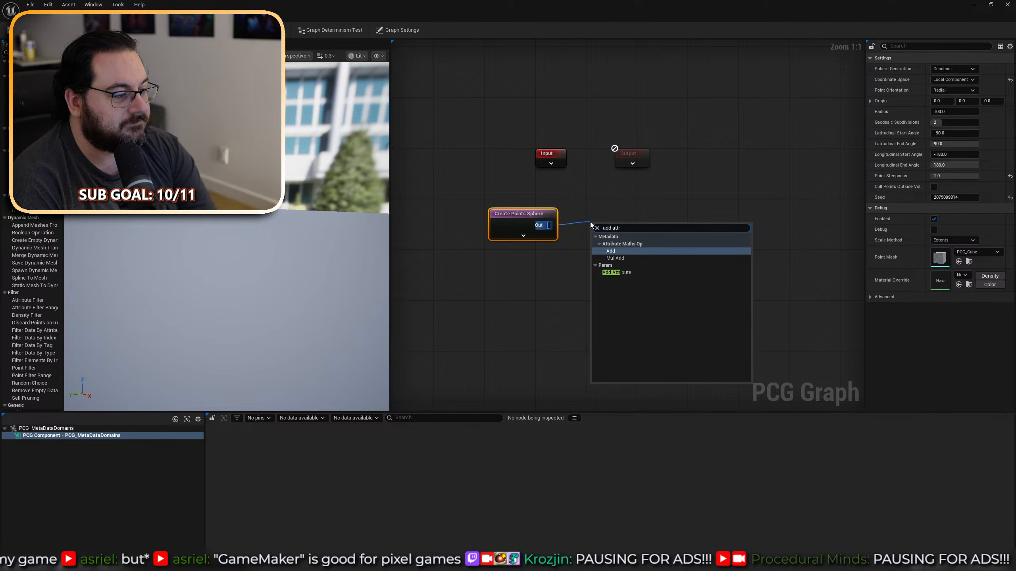
key(Down)
key(Down)
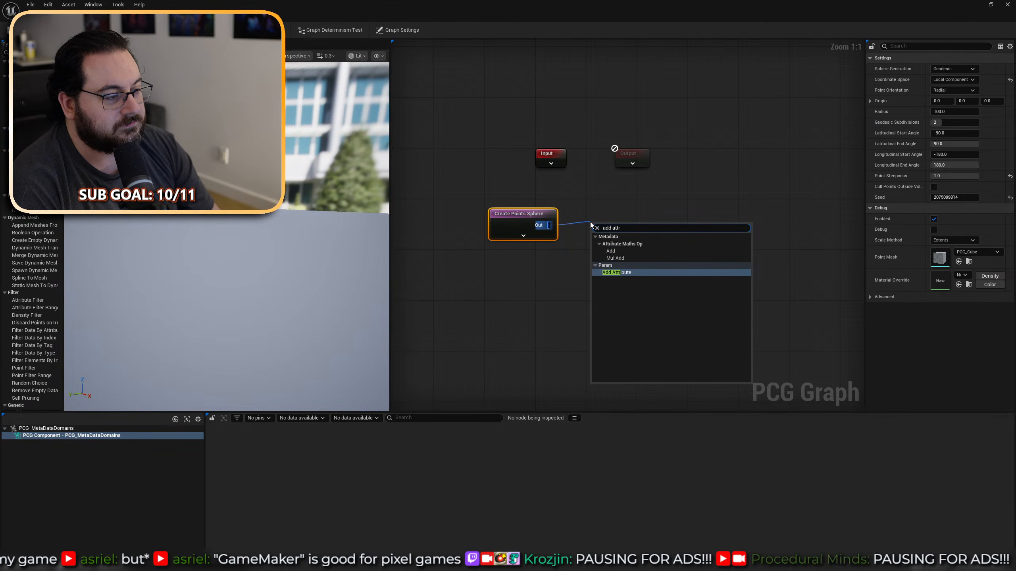
key(Return)
Straighten the connection between the Create Points Sphere and Add Attribute nodes, and show the Add Attribute node's settings.
drag(630, 225, 540, 232)
key(q)
drag(605, 206, 610, 203)
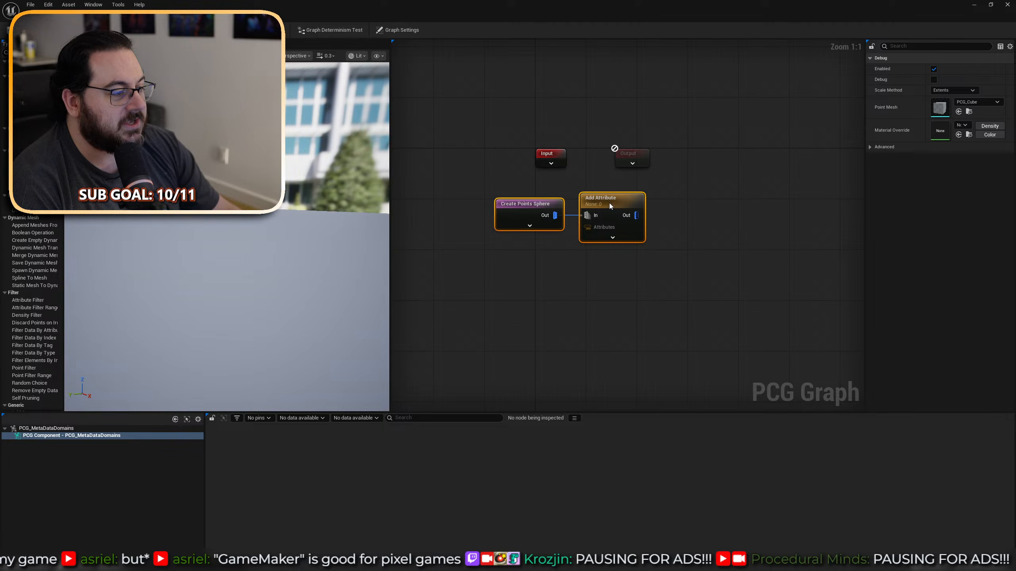
click(610, 203)
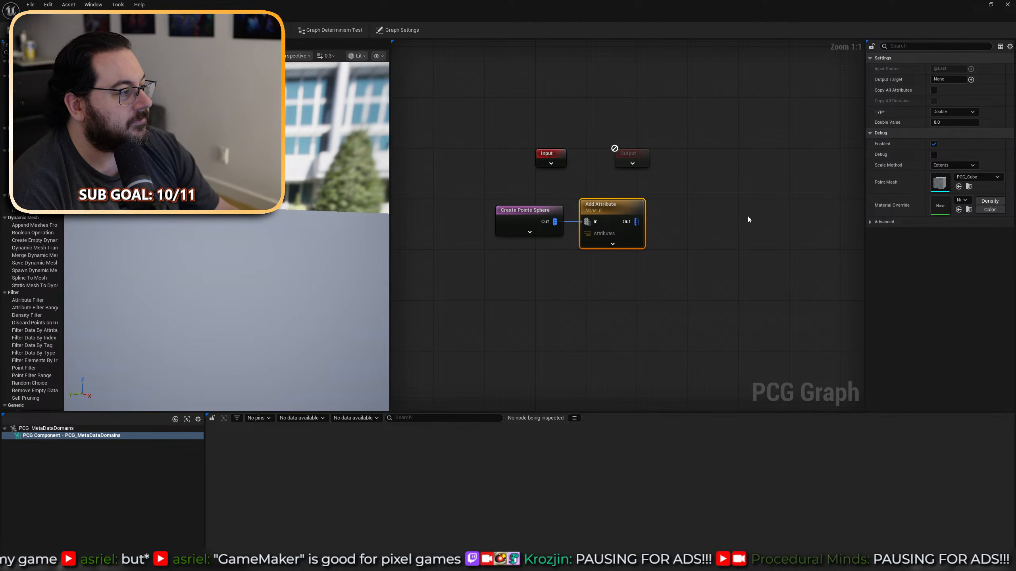
Open the graph parameters from the graph's settings and dock them beneath the details, resized to a small area.
click(735, 246)
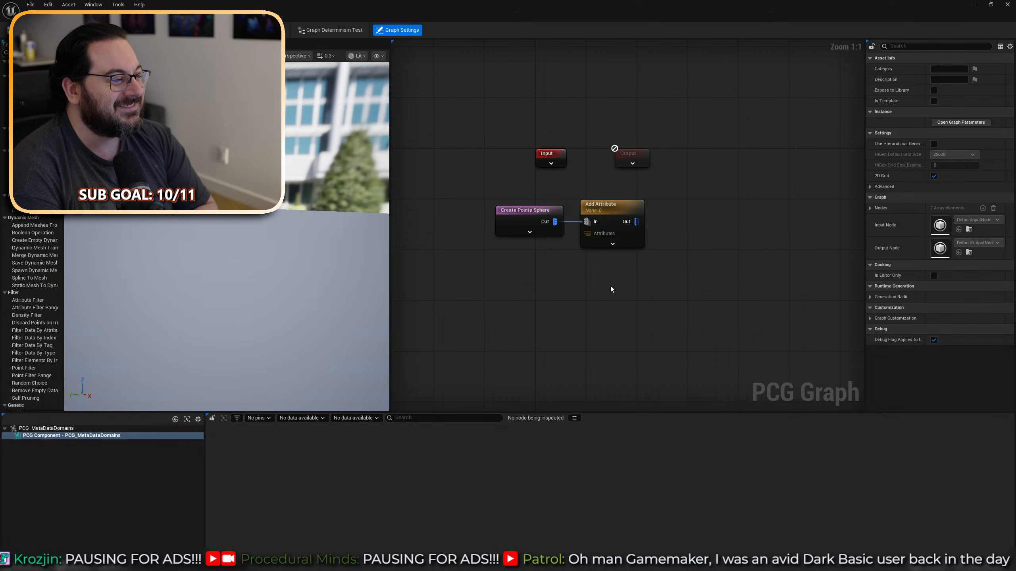
click(962, 124)
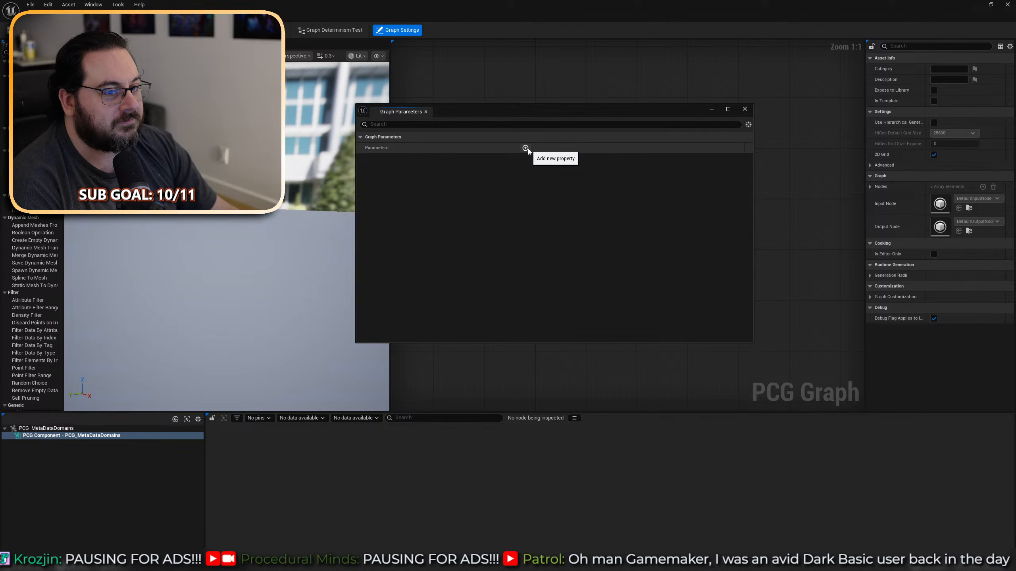
drag(552, 112, 116, 168)
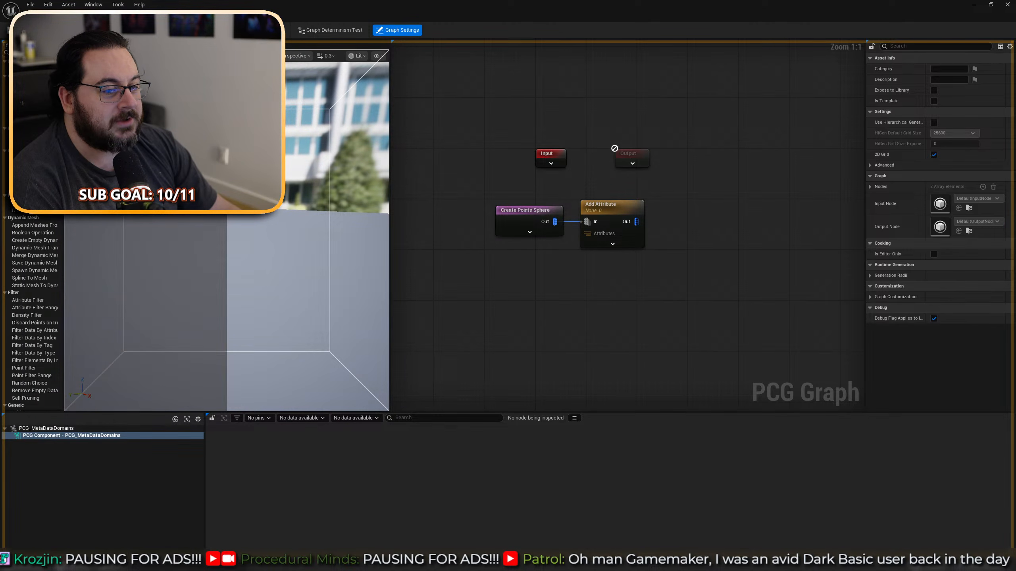
drag(116, 168, 940, 398)
drag(933, 226, 933, 327)
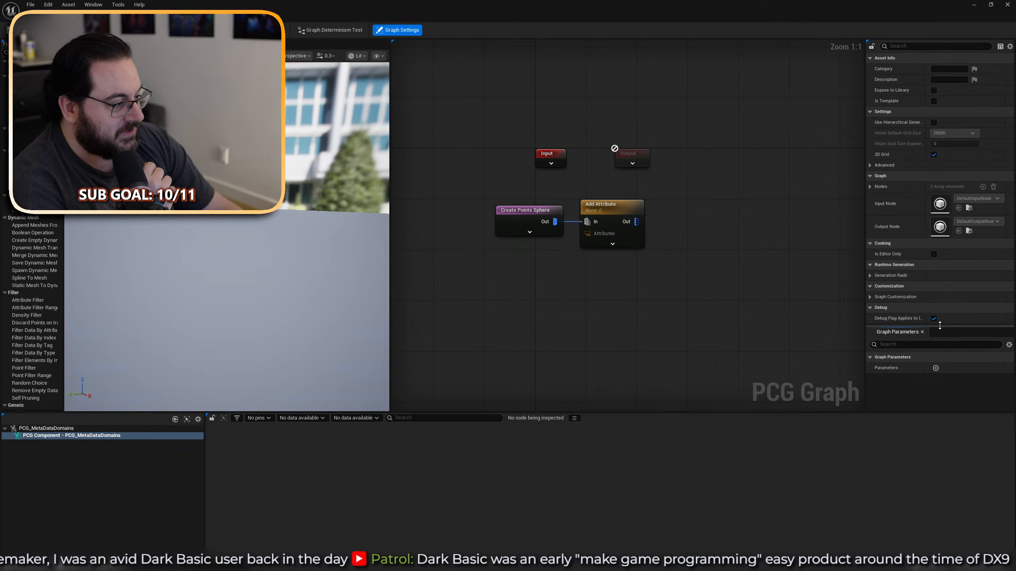
Add a Float graph parameter named TestVar with the value 69.42.
click(935, 367)
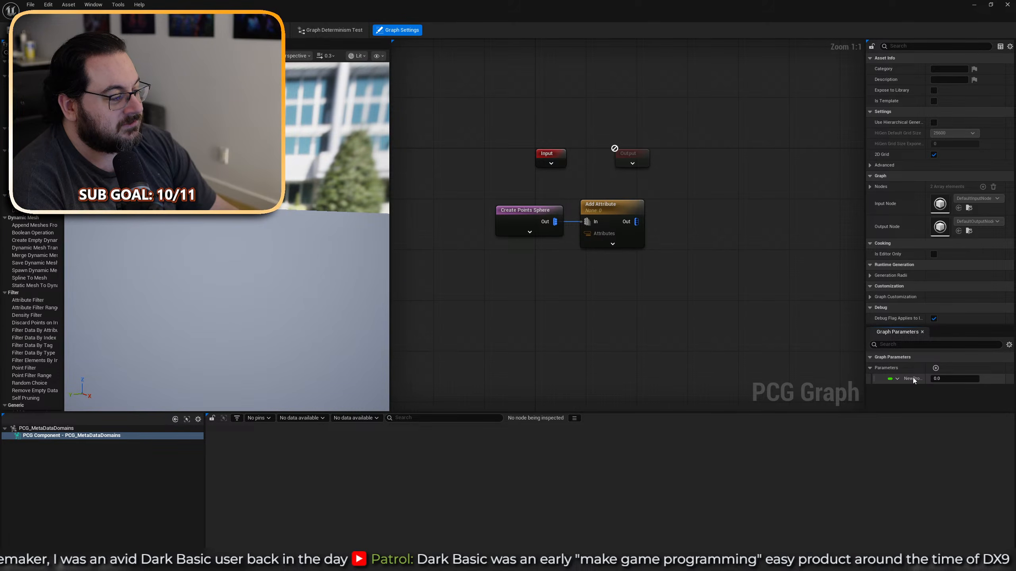
click(895, 379)
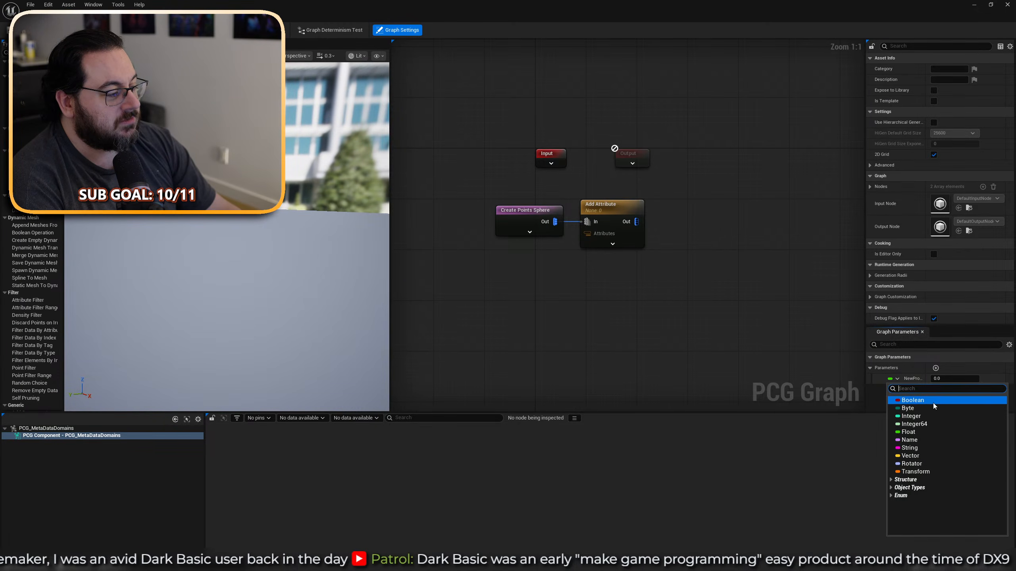
click(924, 434)
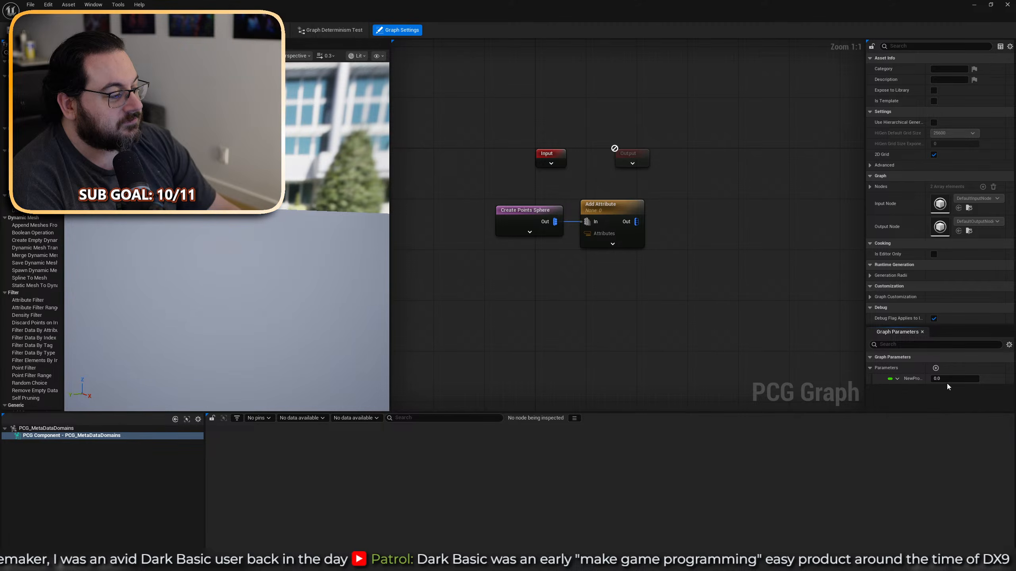
click(947, 380)
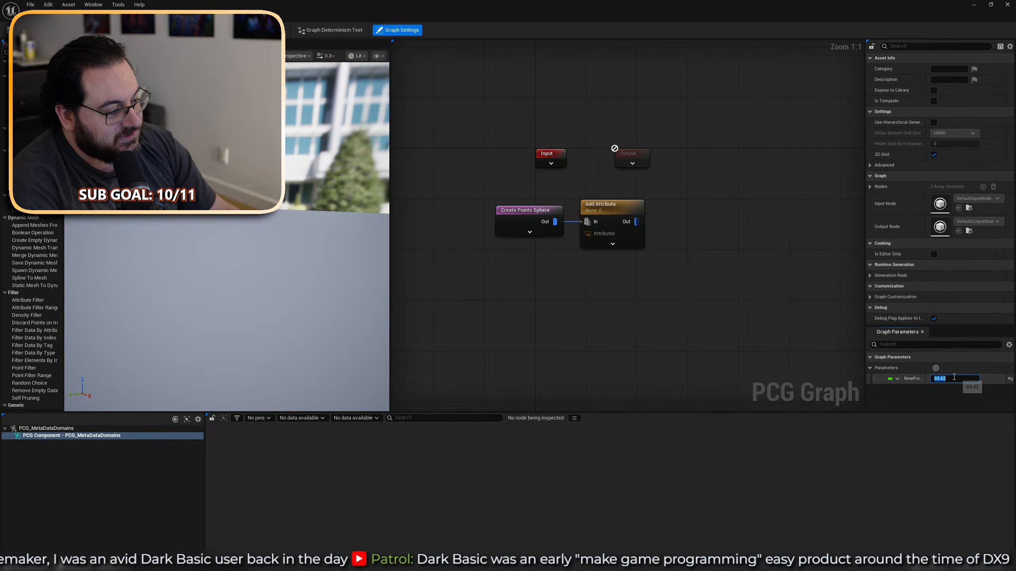
key(Return)
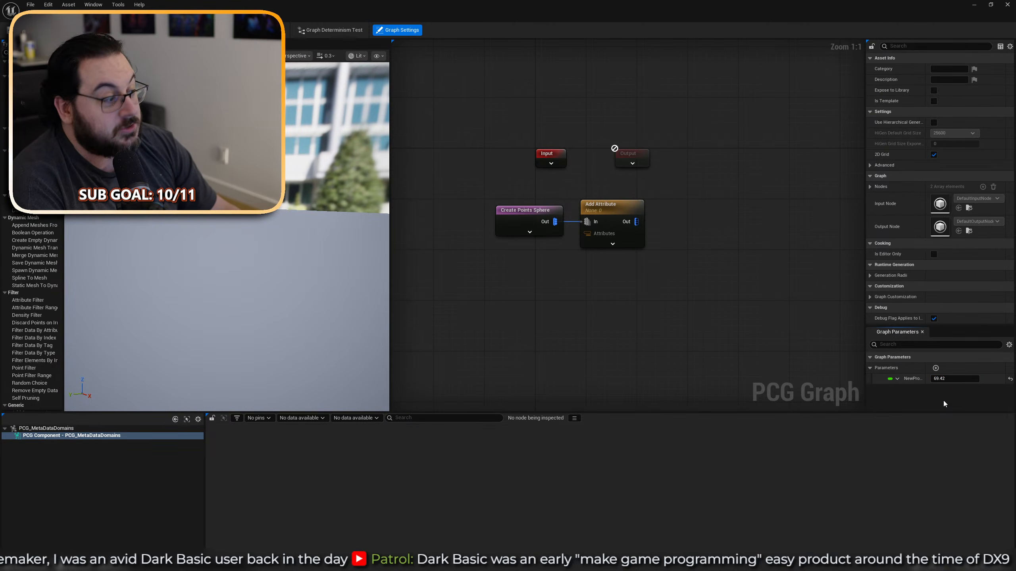
click(899, 379)
click(903, 380)
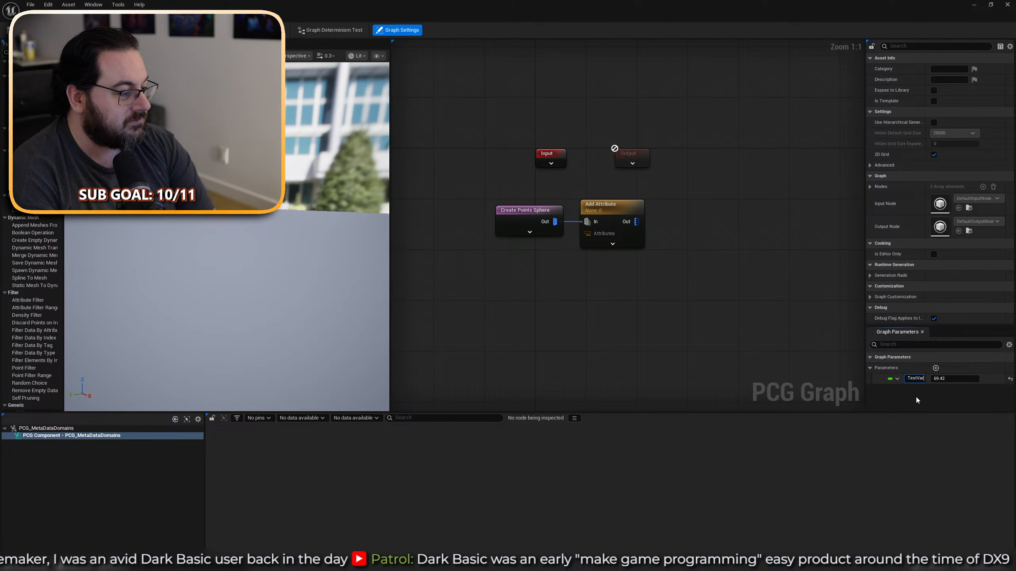
Add a Get TestVar node, connect it to the Add Attribute node's Attributes input, and place it below the sphere node.
right_click(404, 247)
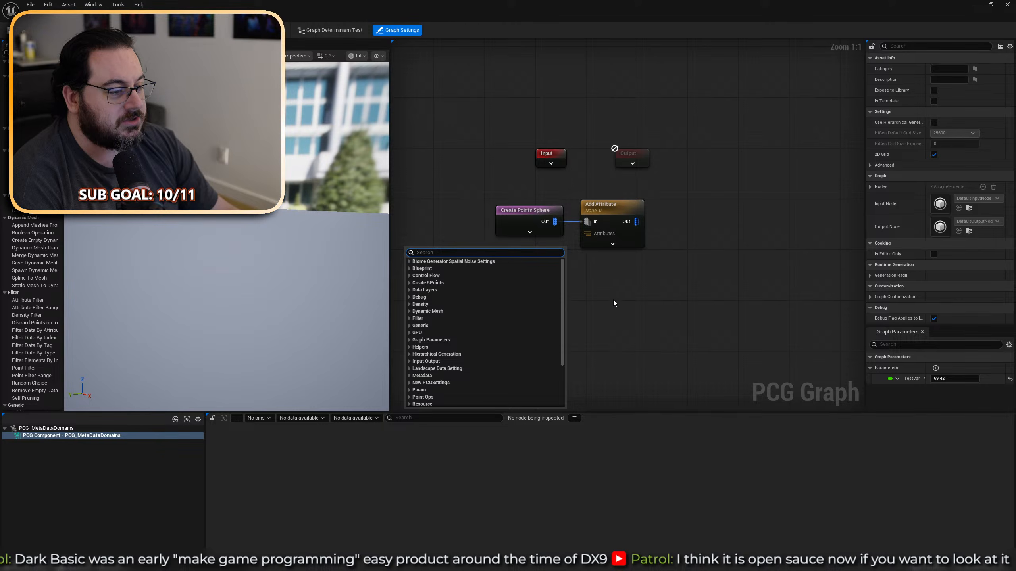
text(gettest)
key(Return)
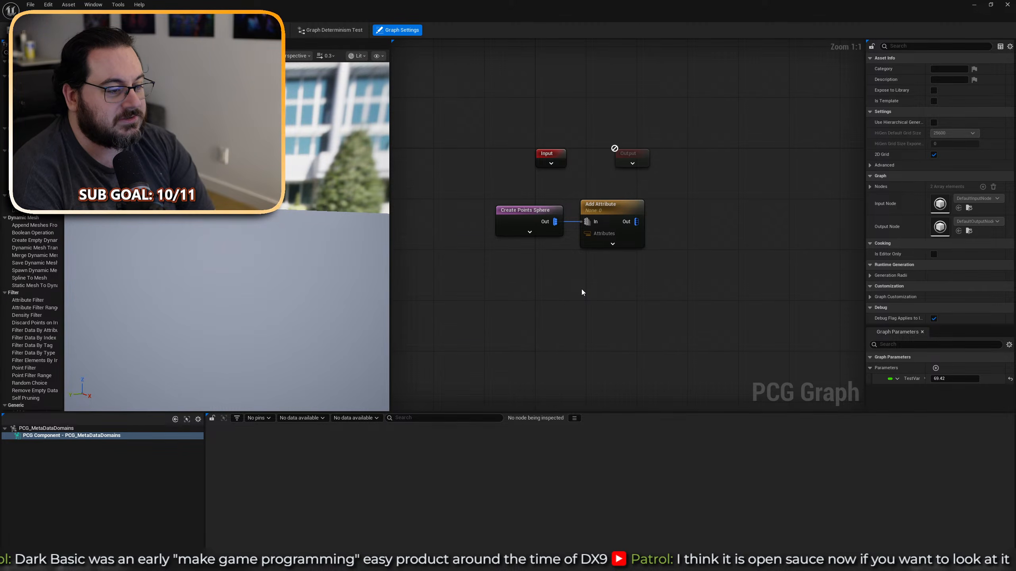
drag(437, 253, 585, 240)
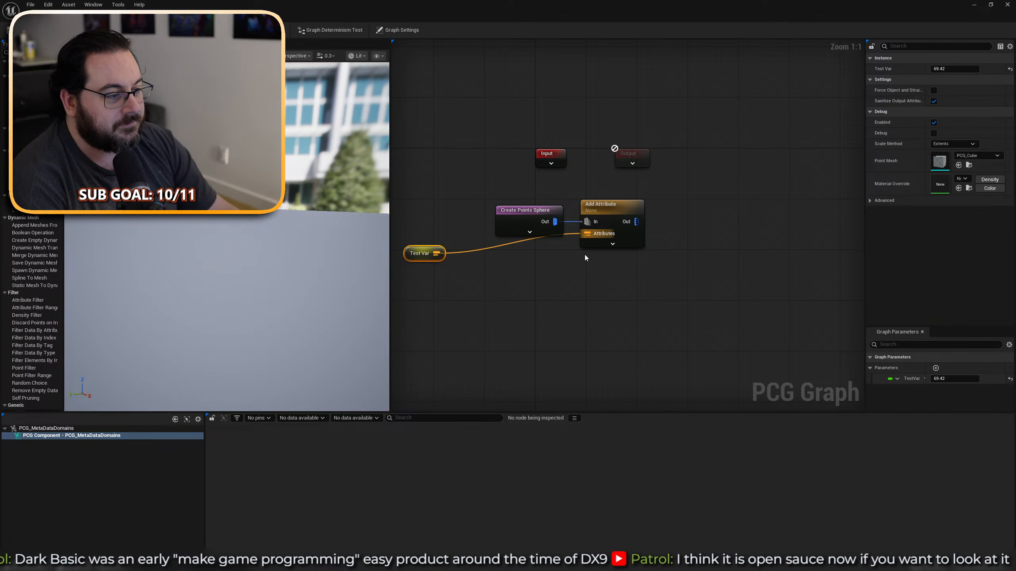
drag(412, 255, 534, 252)
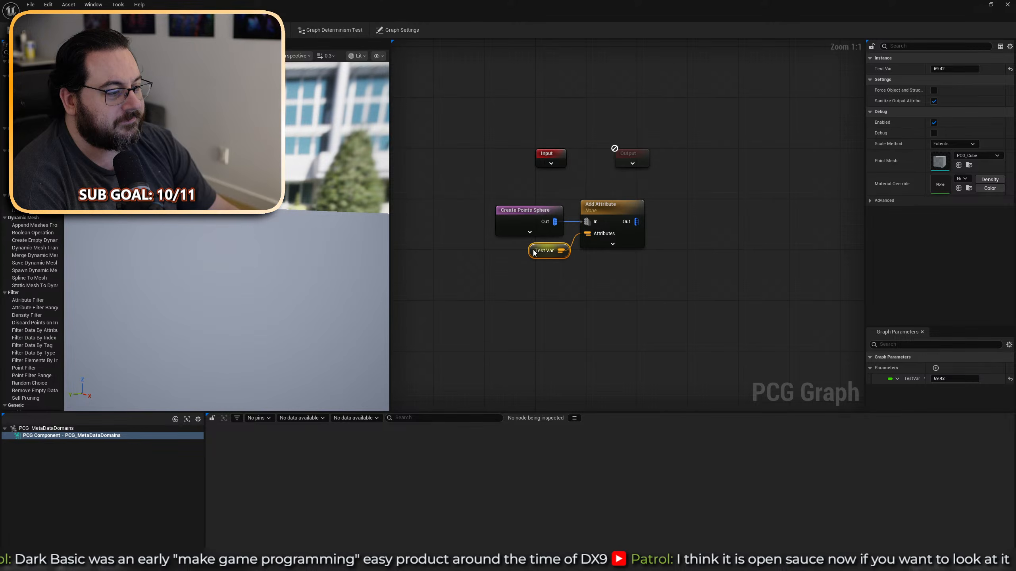
Inspect the Add Attribute node's output data and enable Copy All Attributes on the node.
click(631, 215)
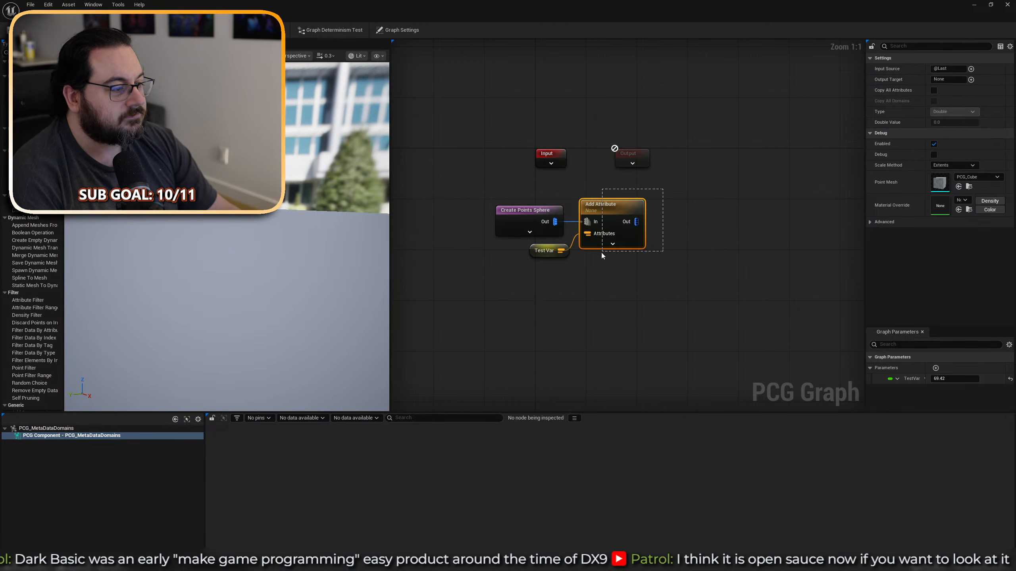
key(a)
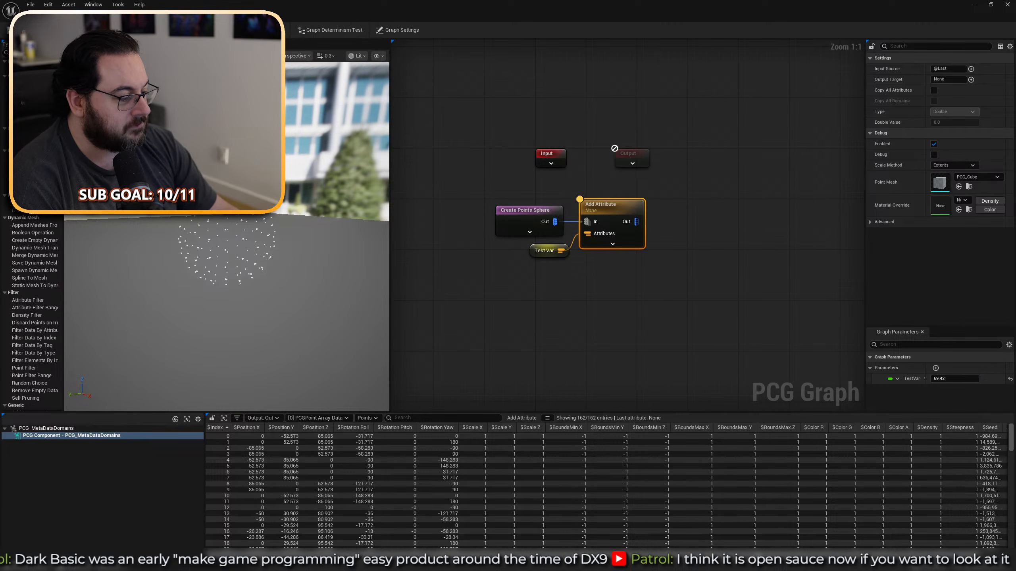
scroll(997, 428, right, 2)
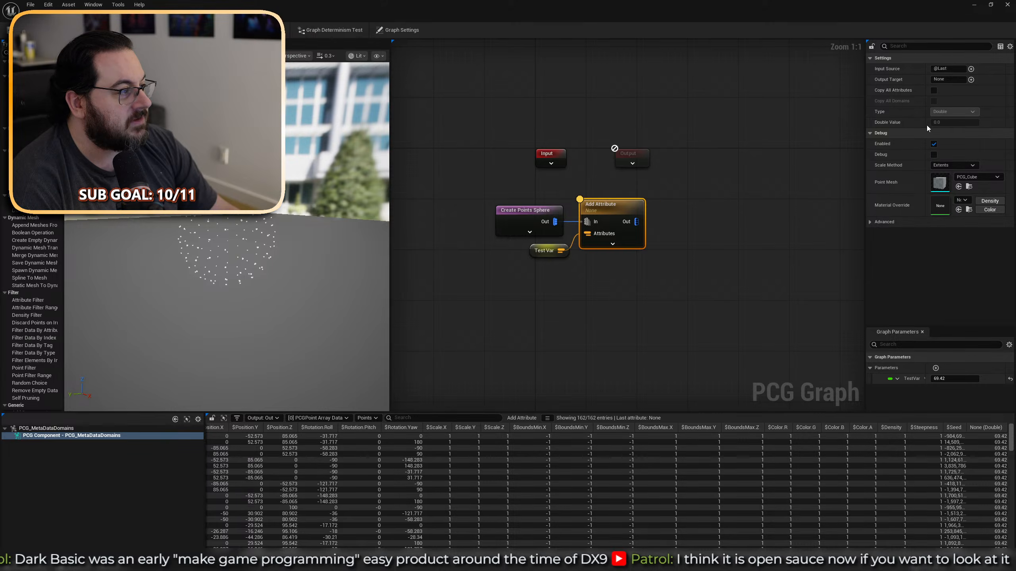
click(934, 90)
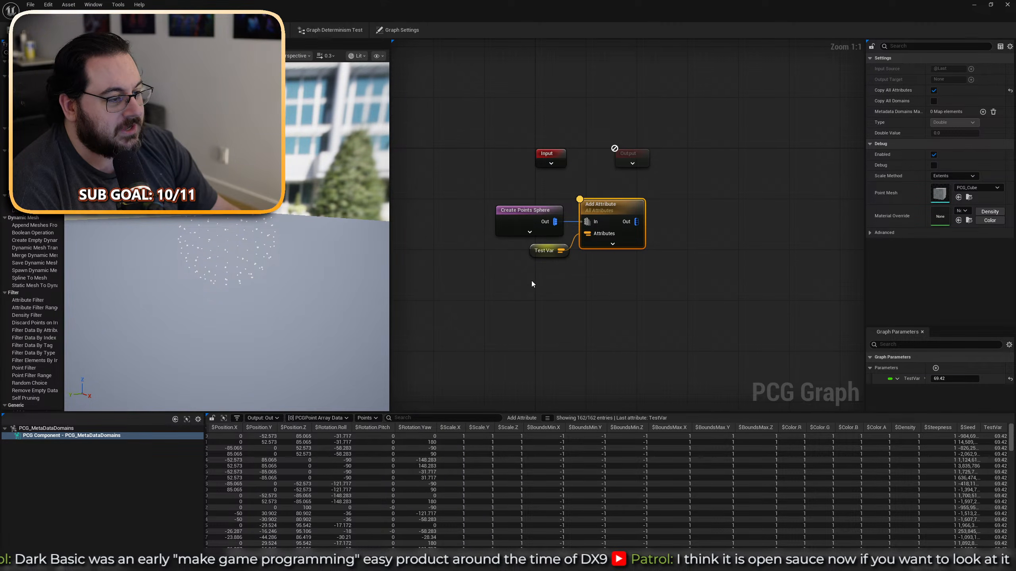
Add a Get Graph Parameter node and connect it to the Add Attribute node's Attributes input in place of TestVar.
click(500, 298)
right_click(513, 284)
text(get)
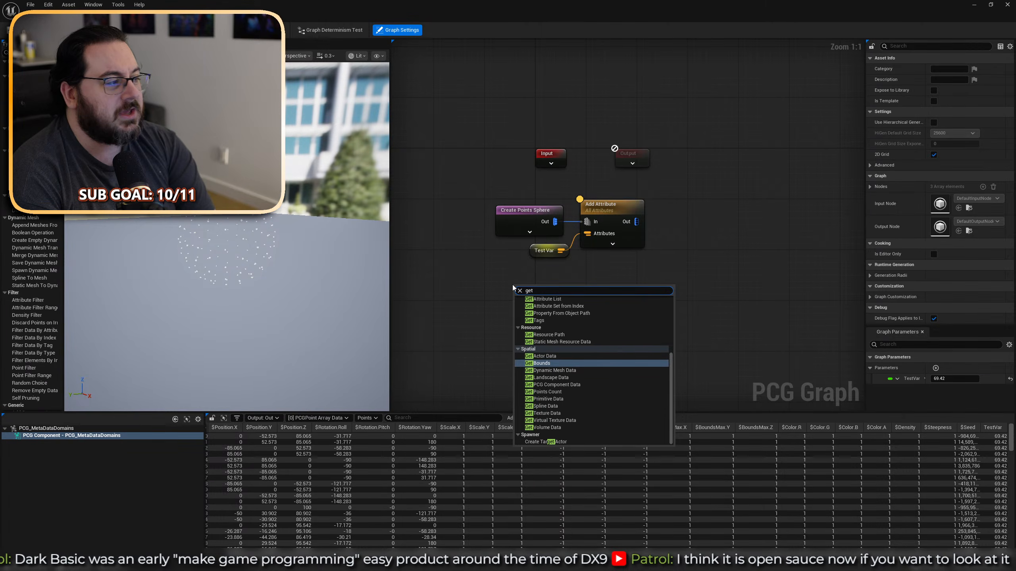
text( parameter)
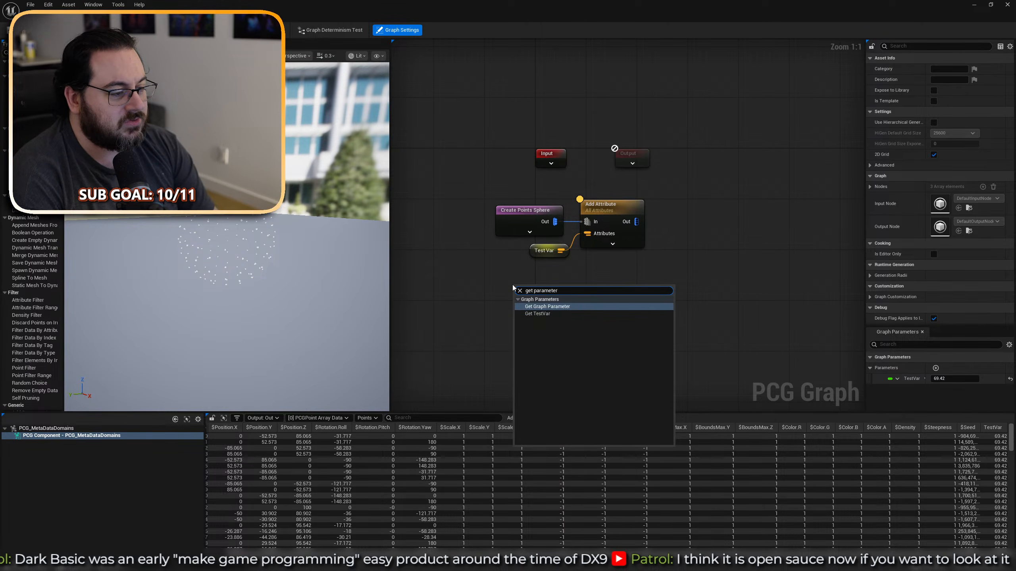
key(Return)
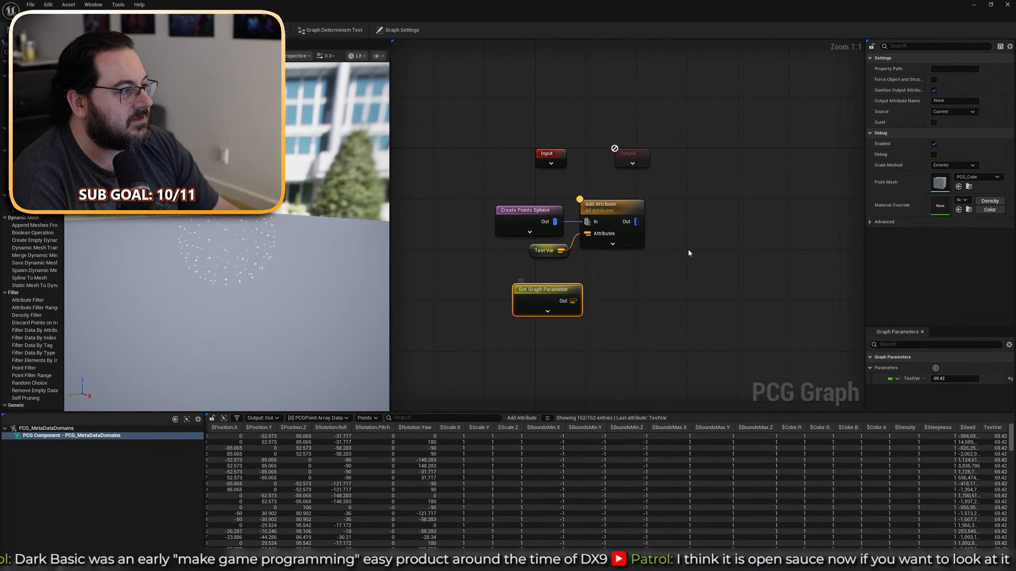
drag(574, 301, 602, 236)
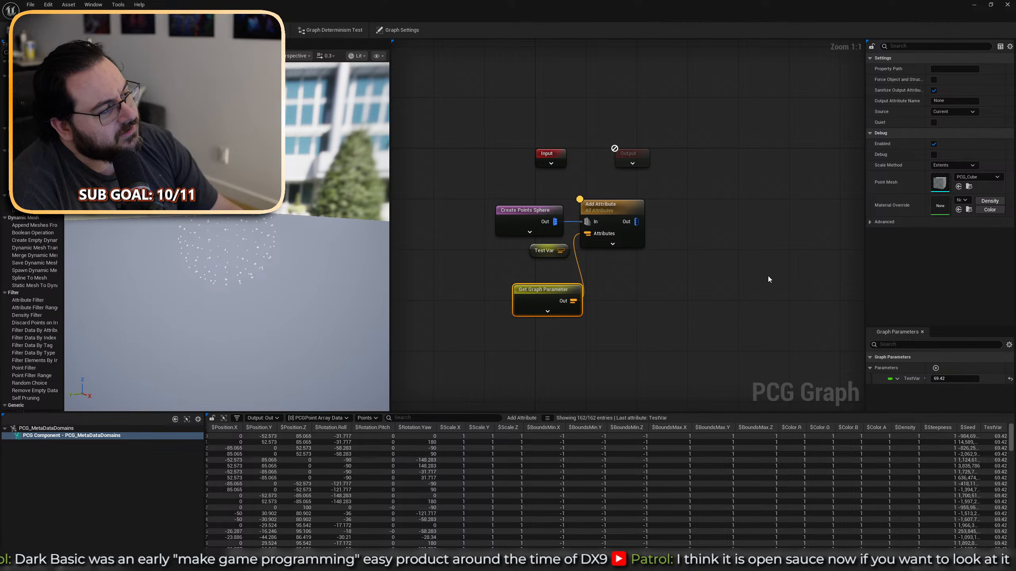
click(649, 304)
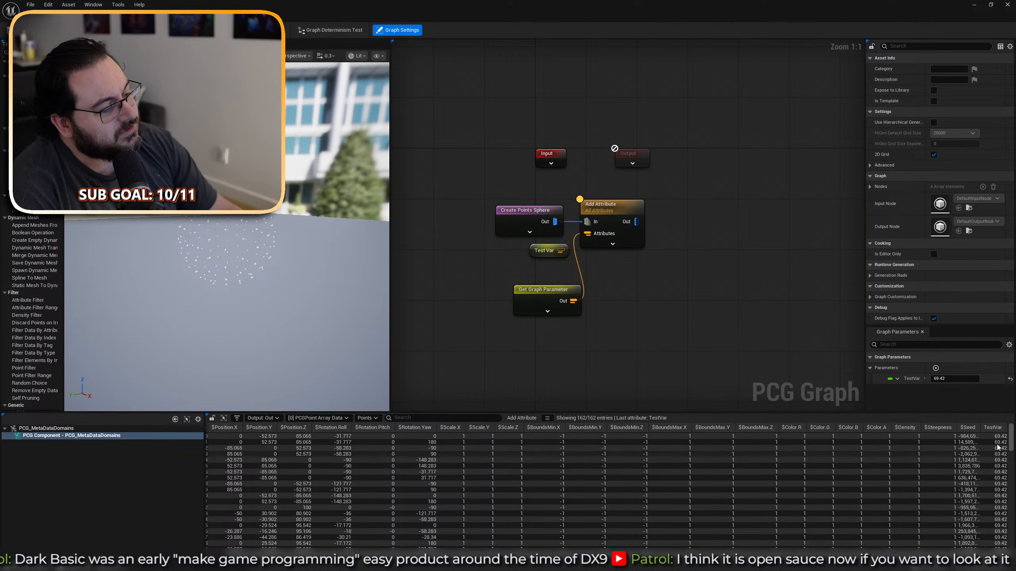
Add a second graph parameter of type Name and set its value to "Test Text".
click(937, 378)
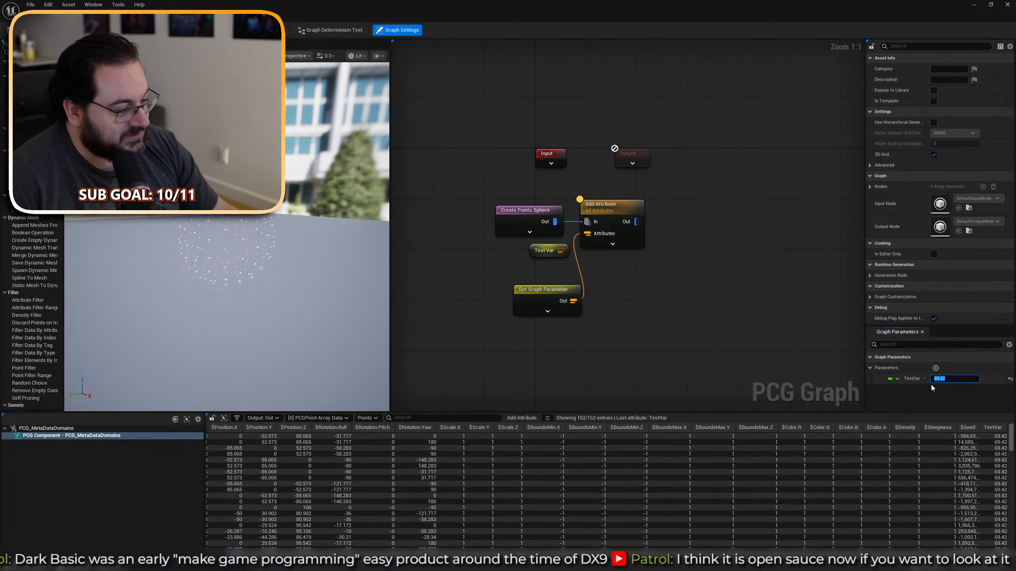
click(935, 368)
click(897, 390)
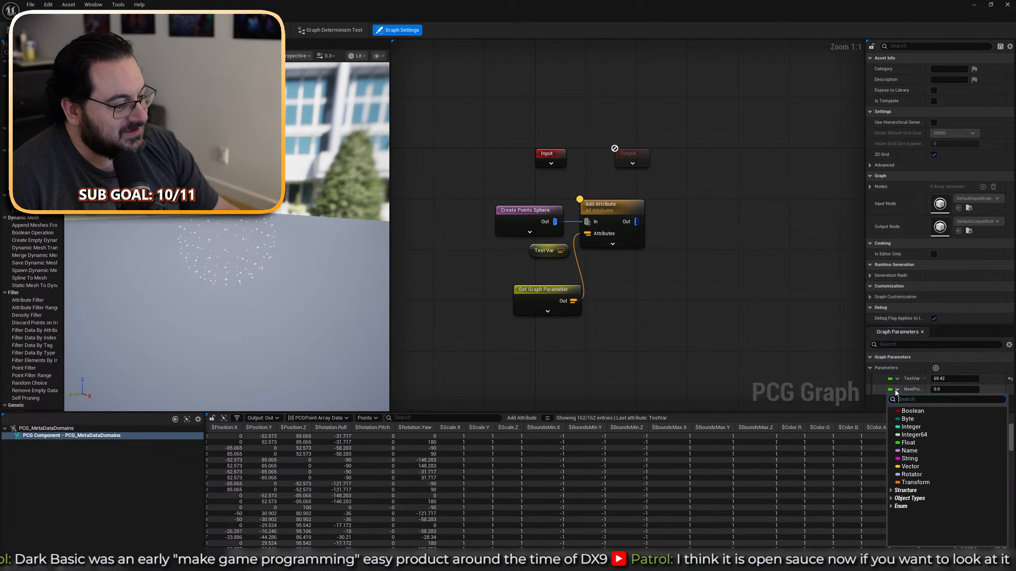
click(921, 454)
click(951, 389)
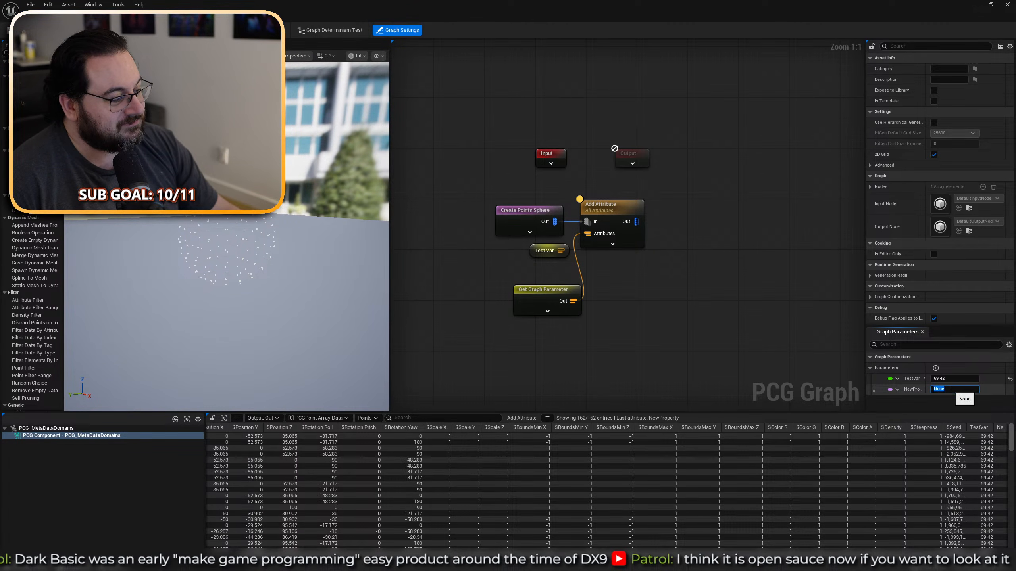
text(Test Te)
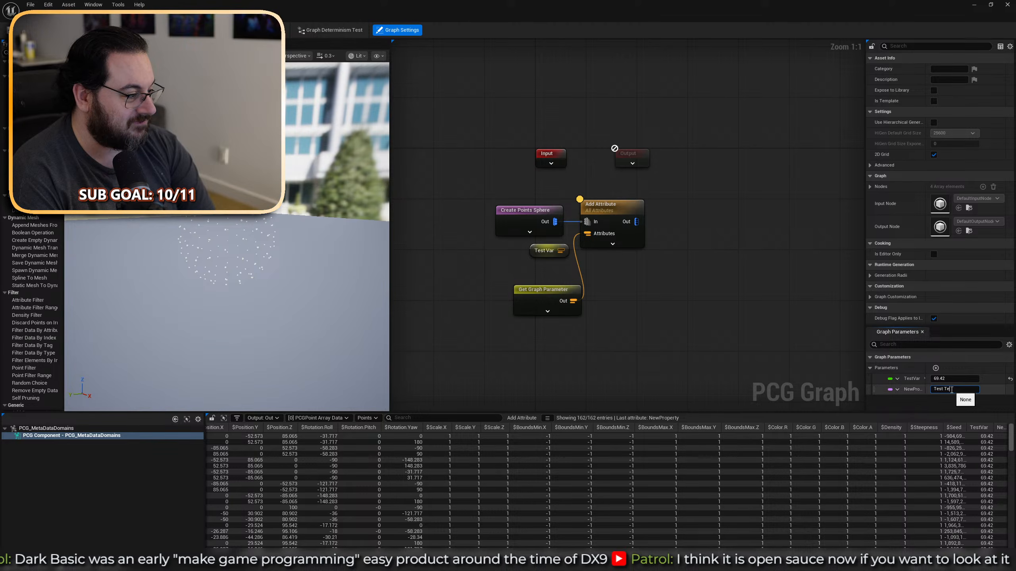
text(xt)
key(Return)
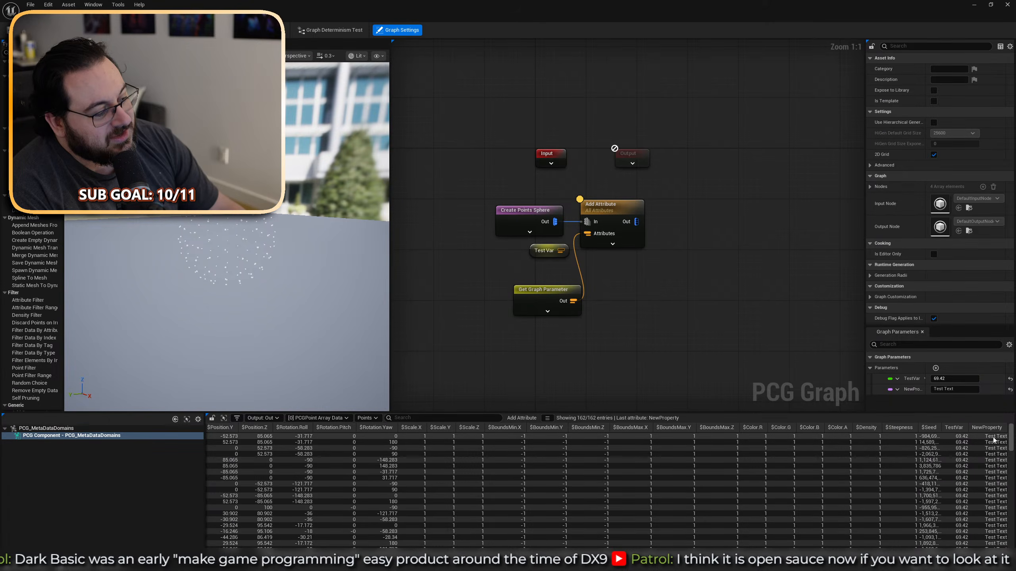
Try connecting TestVar alongside Get Graph Parameter to Add Attribute's Attributes input, and restore Get Graph Parameter as the only connection.
drag(536, 300, 513, 284)
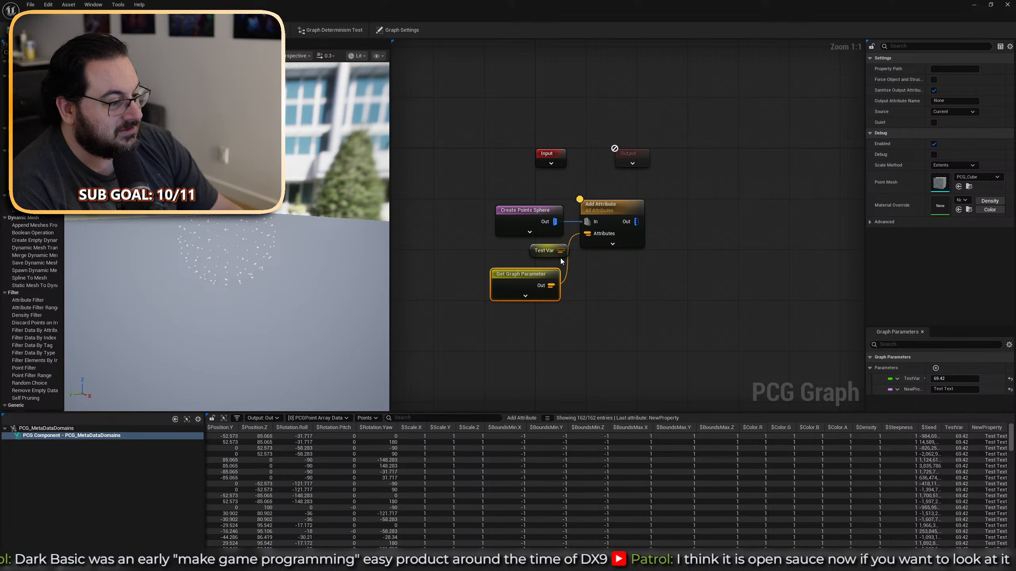
drag(561, 251, 587, 233)
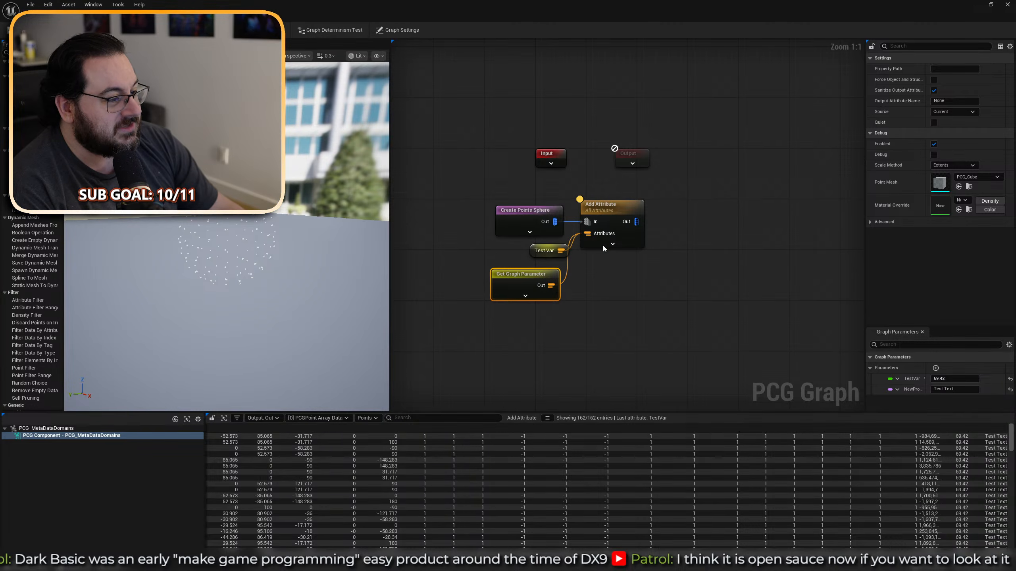
alt+click(566, 266)
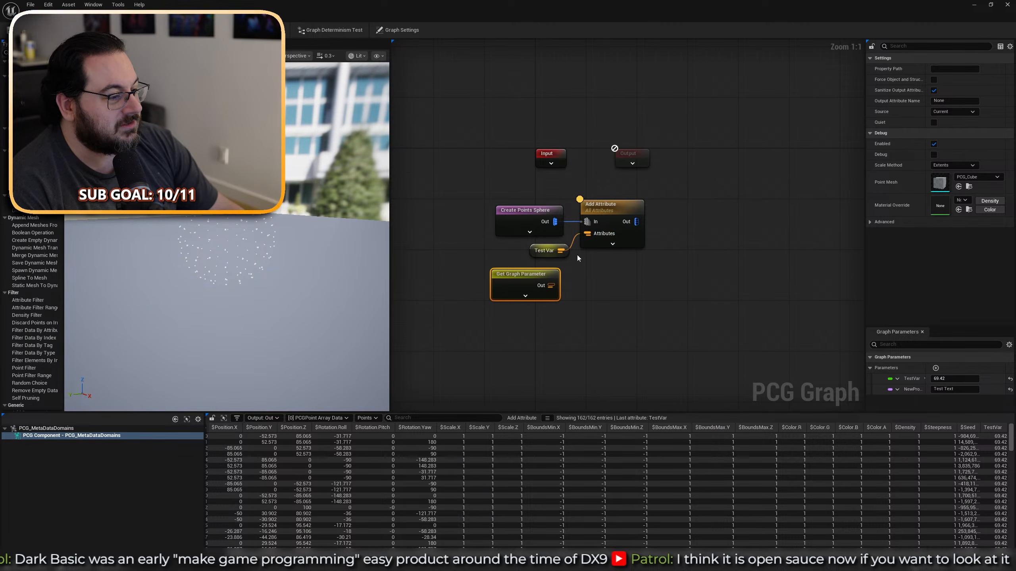
alt+click(562, 251)
drag(551, 285, 594, 236)
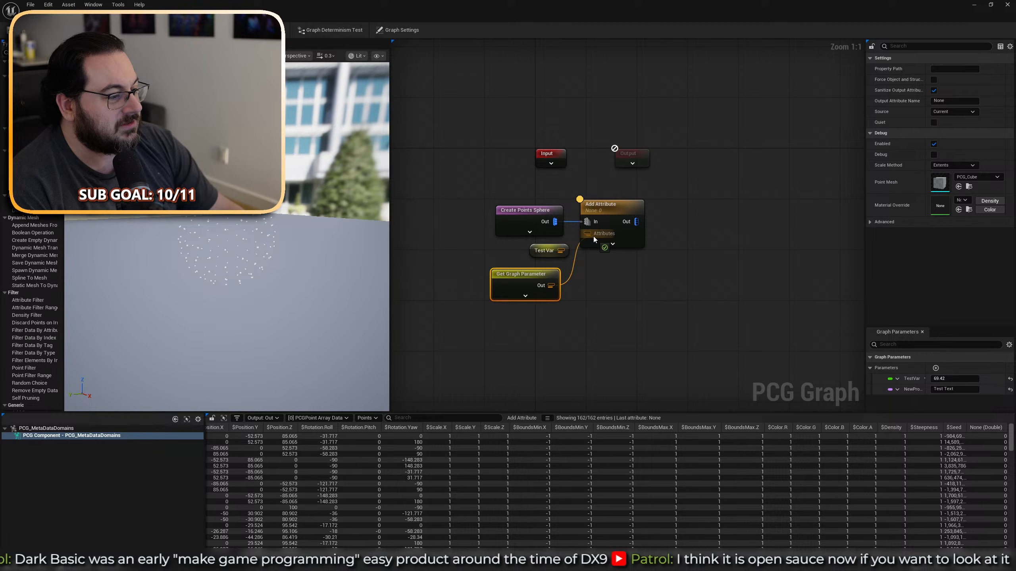
Disable Copy All Attributes on the Add Attribute node and set its Output Target to Test.
click(612, 213)
click(936, 89)
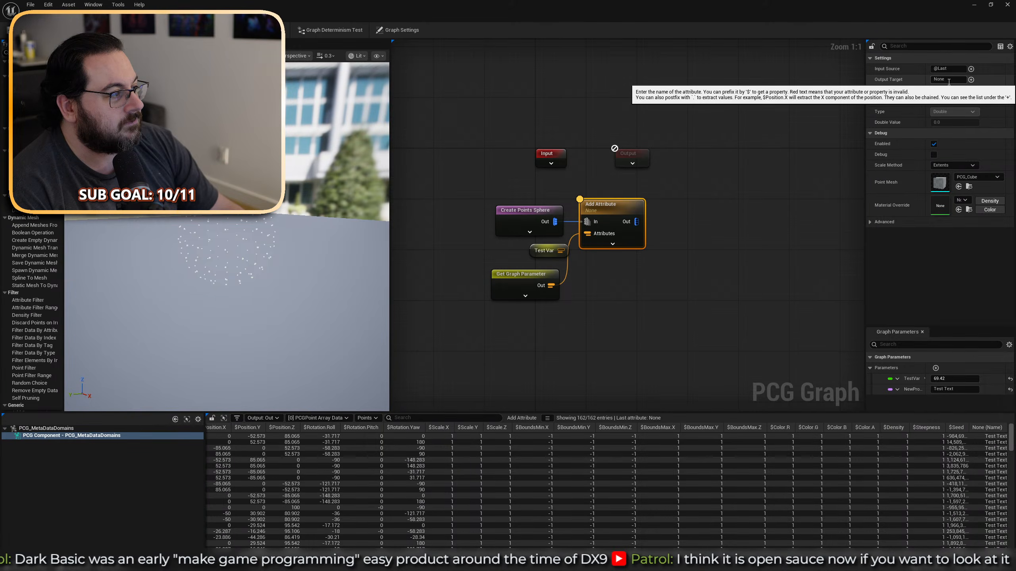
click(945, 80)
text(Test)
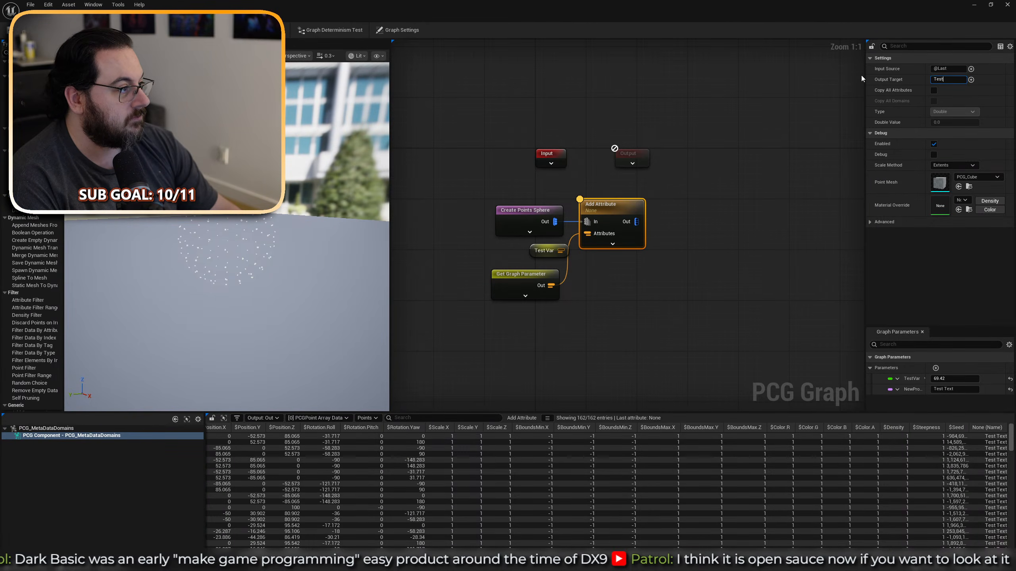
key(Return)
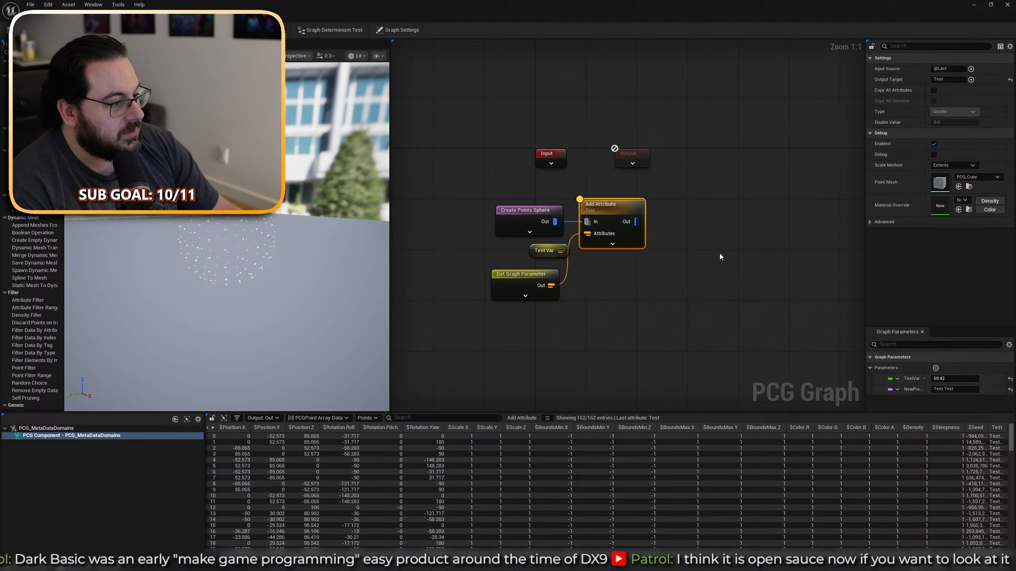
Add a Boolean graph parameter named Pineapple and enable its value.
click(525, 278)
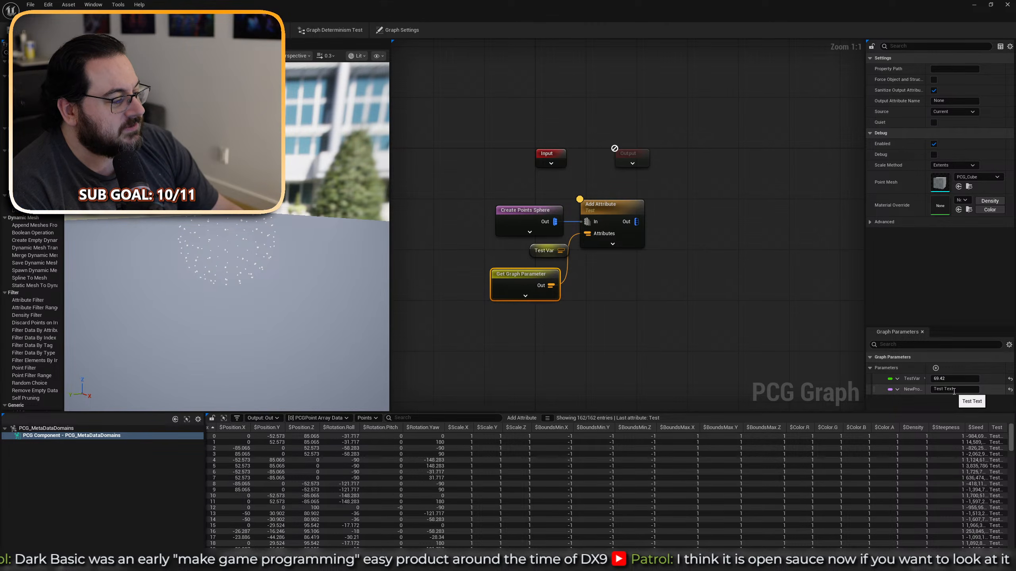
click(935, 368)
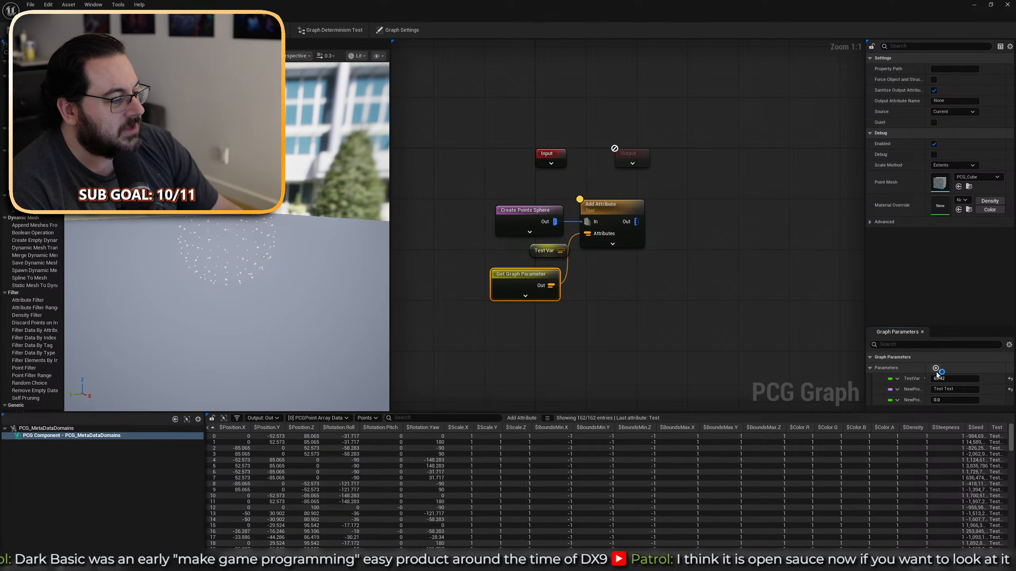
click(887, 400)
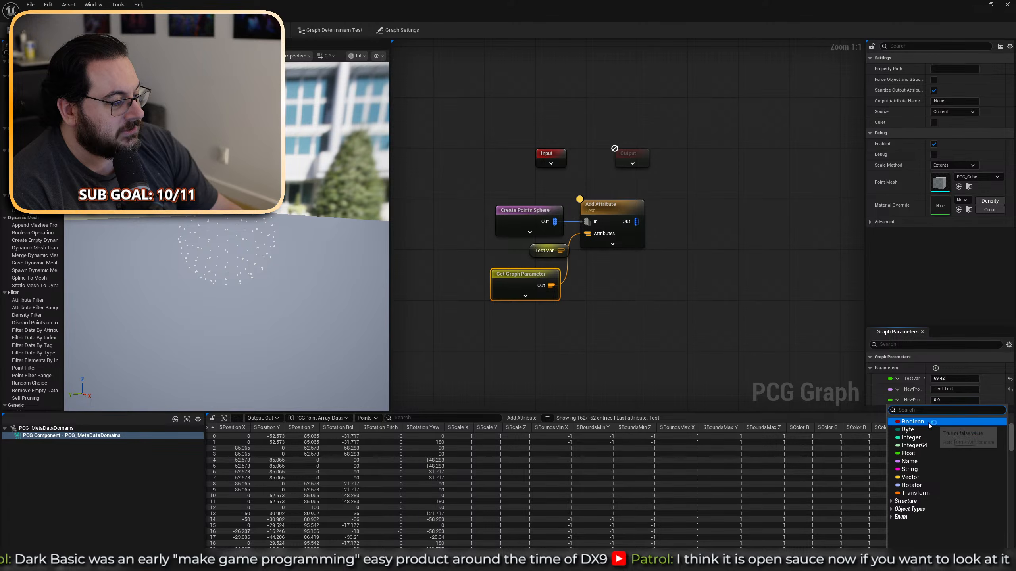
click(929, 425)
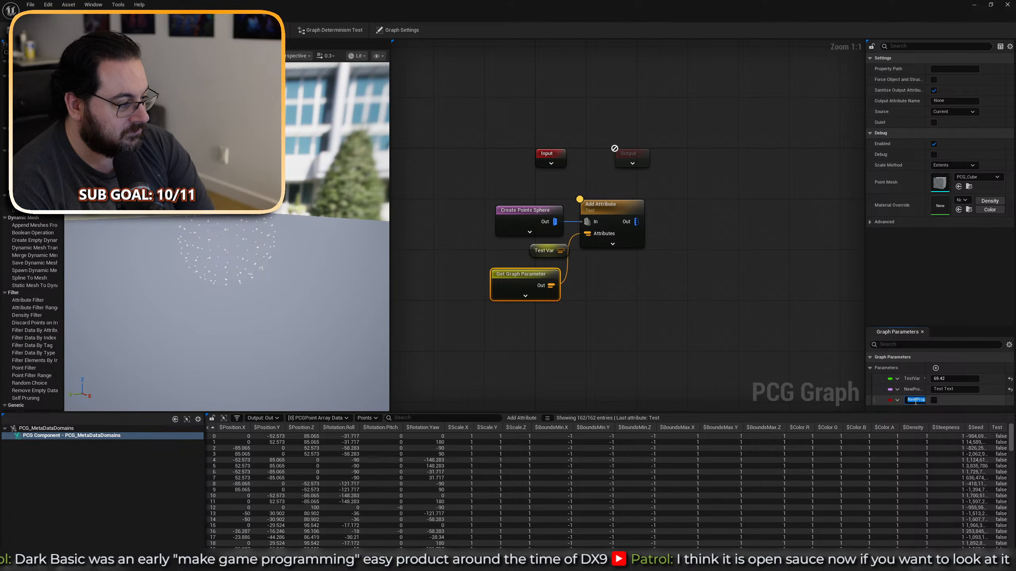
text(Pointbl)
key(BackSpace)
key(BackSpace)
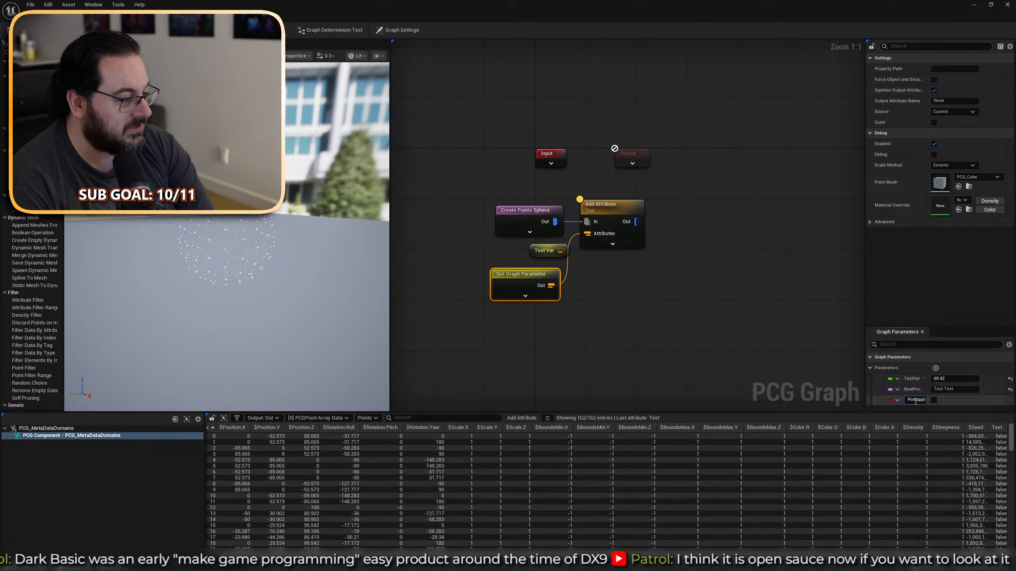
text(ppl)
click(933, 400)
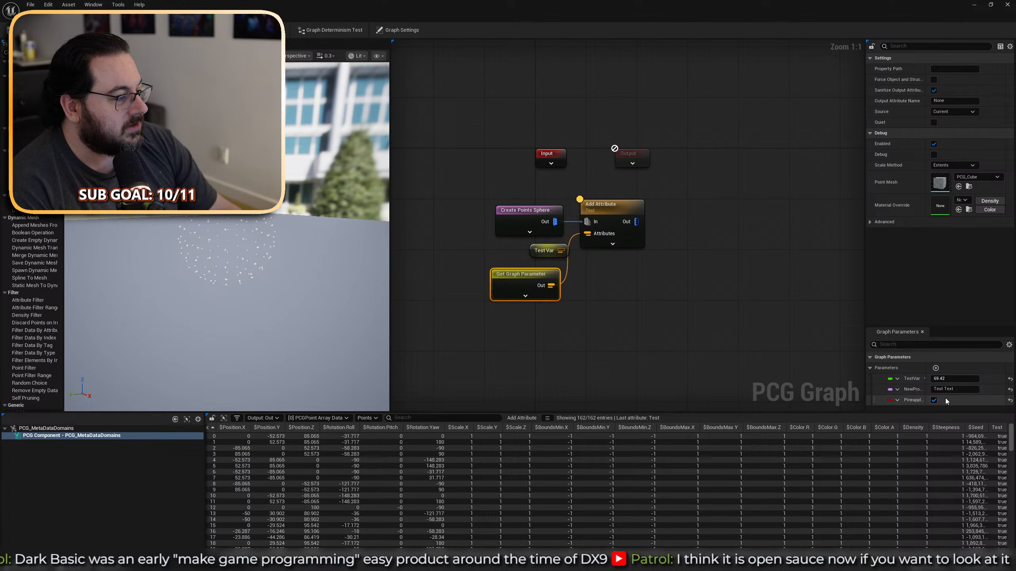
Set the Get Graph Parameter node's Property Path to TestVar.
click(591, 285)
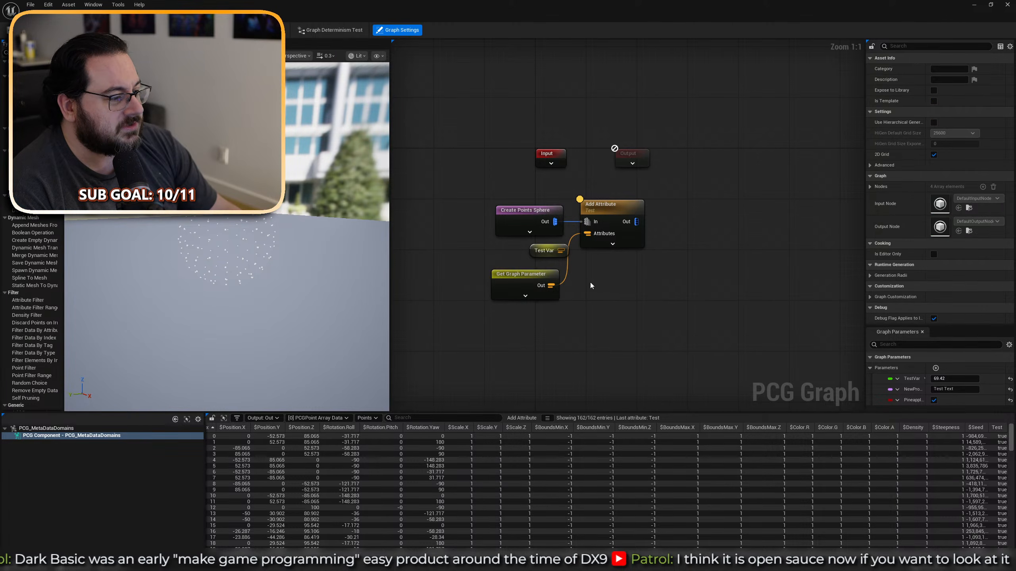
drag(592, 261, 392, 320)
right_drag(622, 301, 568, 319)
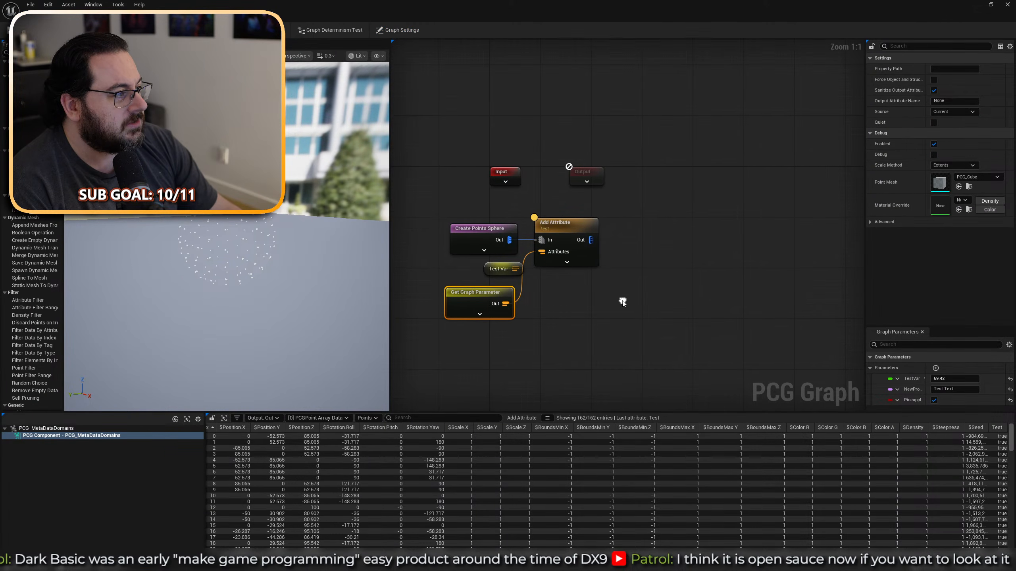
click(568, 245)
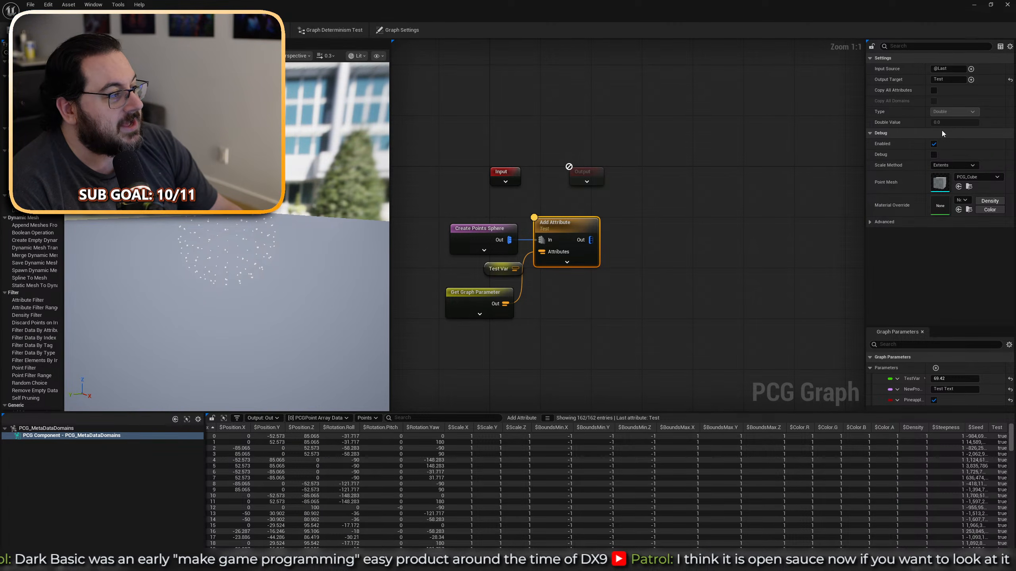
click(457, 299)
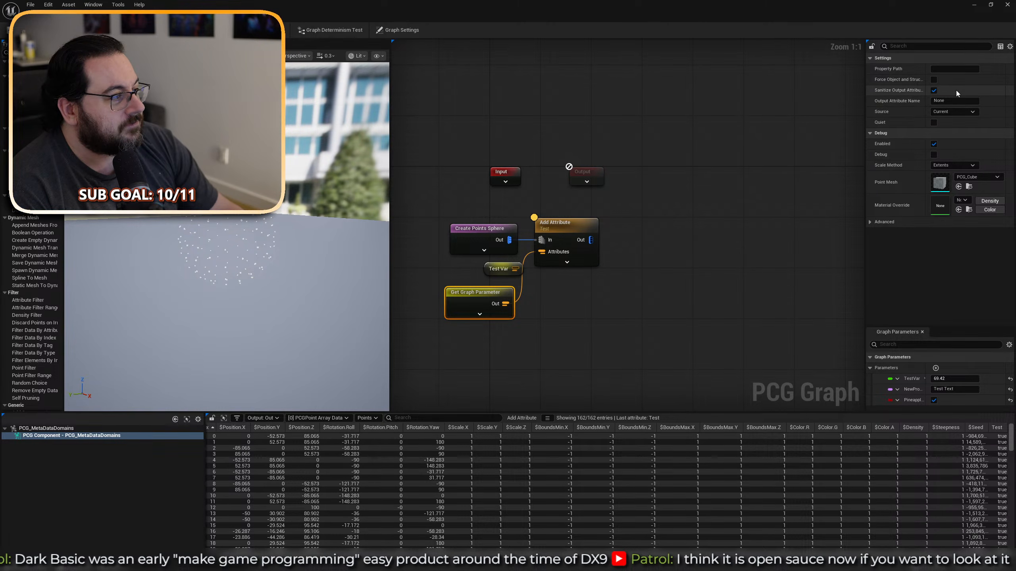
click(947, 69)
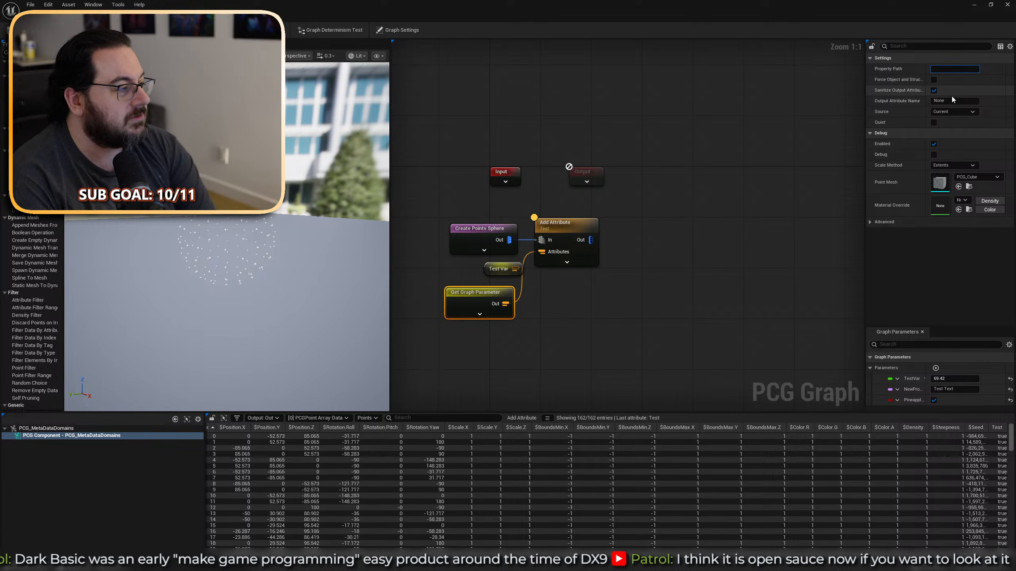
text(Test)
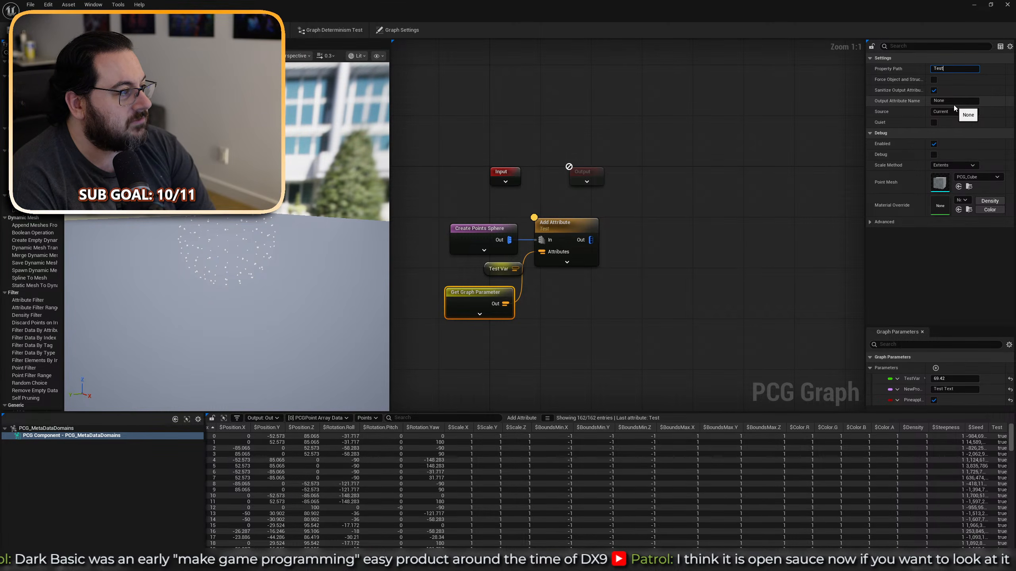
text(Var)
key(Return)
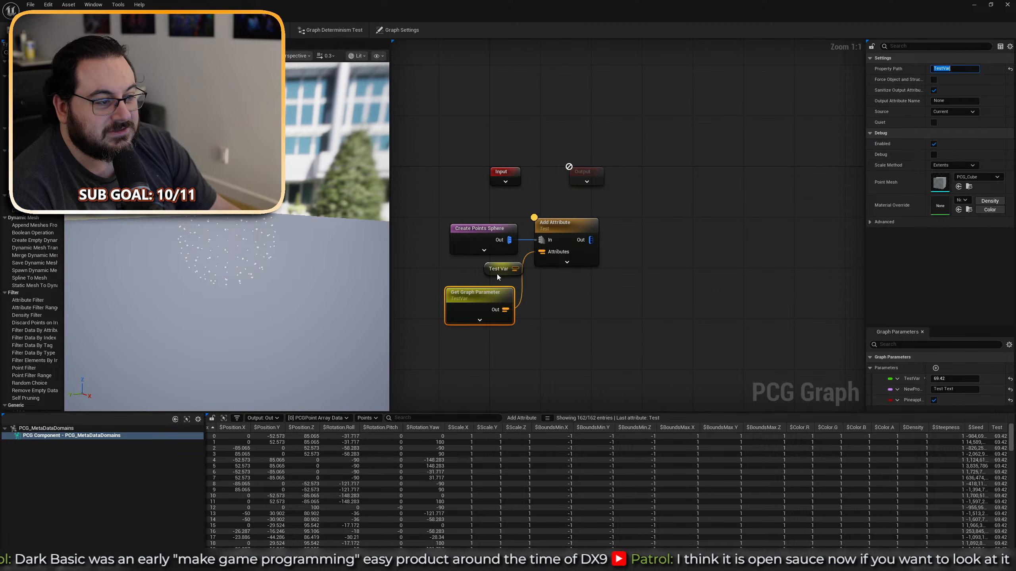
Delete the unconnected TestVar node and move the Get Graph Parameter node up directly beneath Create Points Sphere.
drag(497, 274, 534, 291)
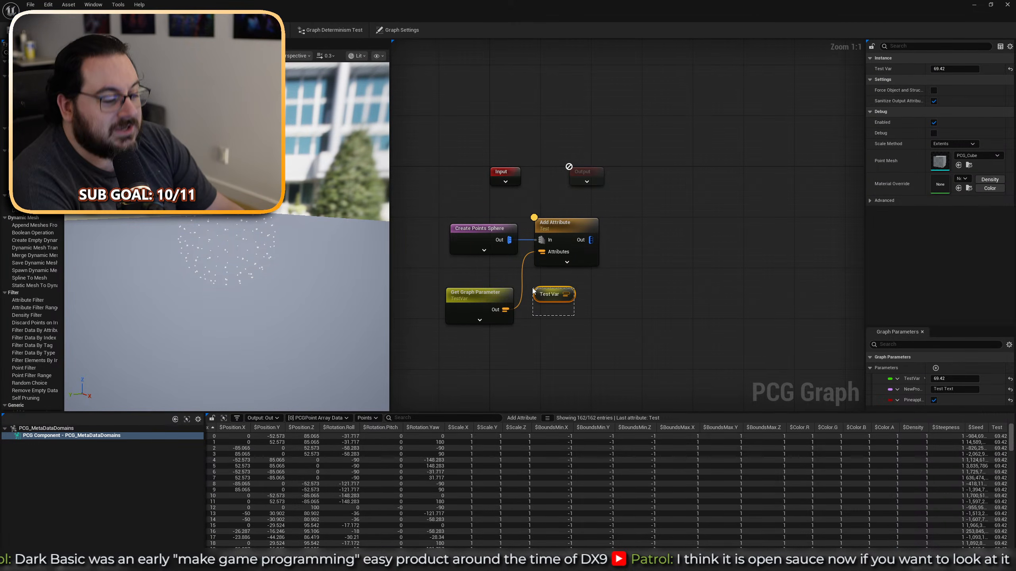
key(Delete)
drag(472, 300, 473, 272)
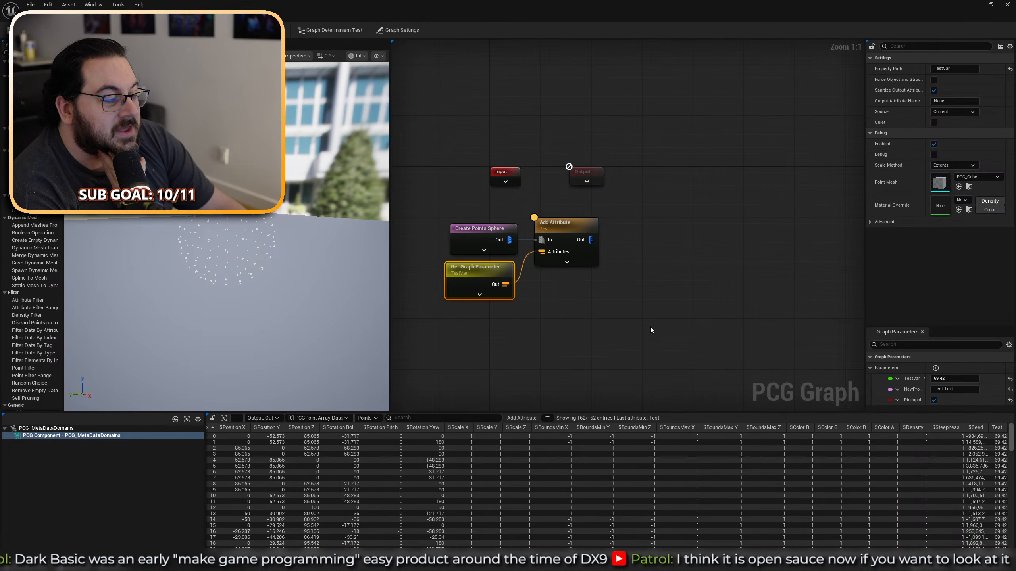
Rename the Name-type graph parameter to TestText.
click(954, 69)
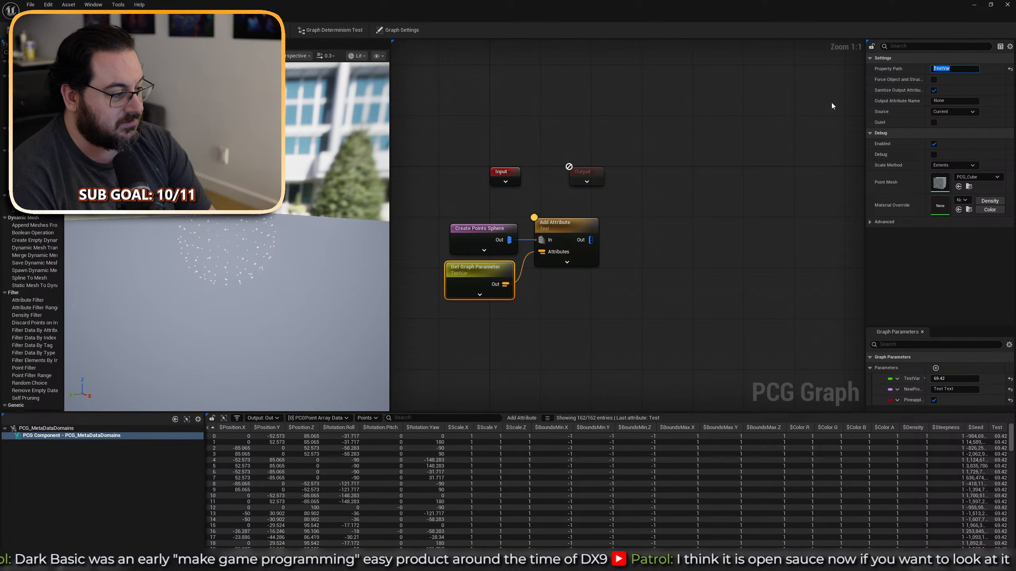
double_click(913, 389)
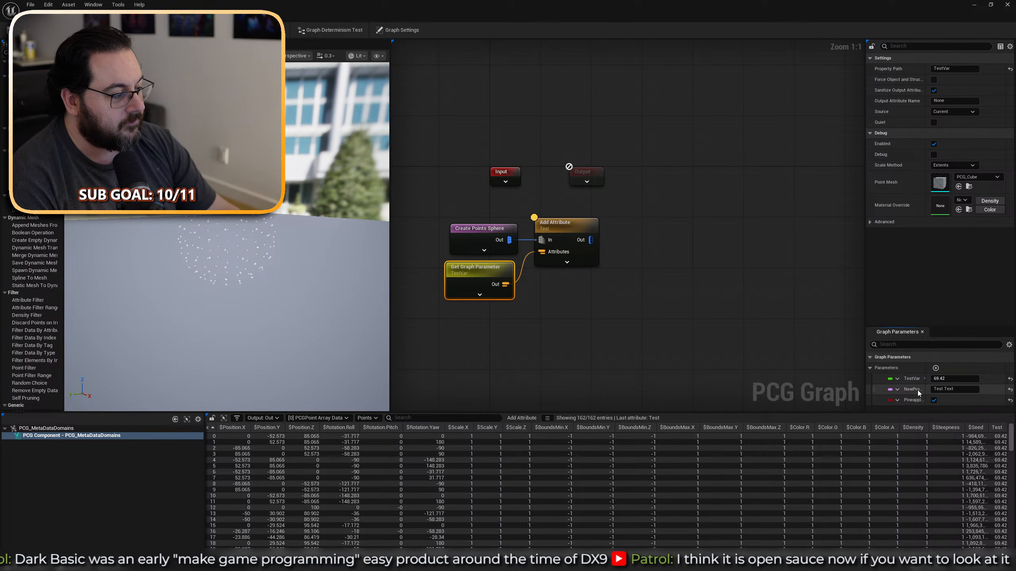
text(TestX)
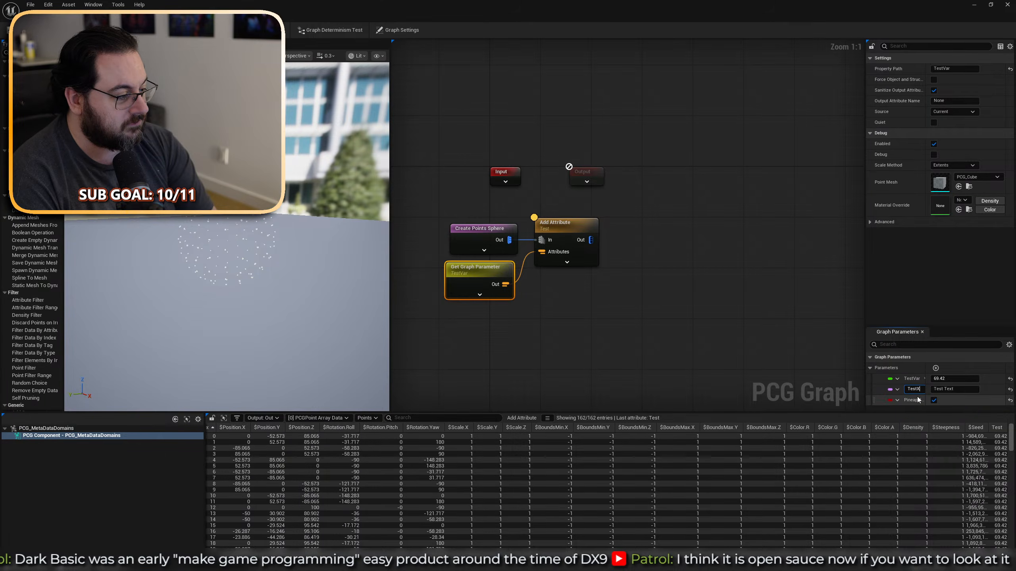
key(BackSpace)
text(TExt)
key(Return)
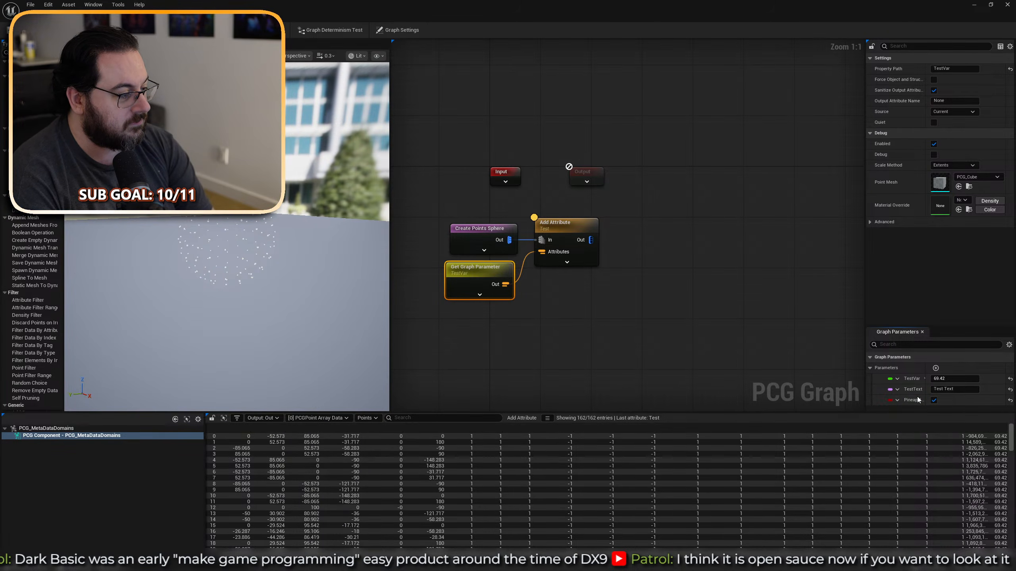
Set the Get Graph Parameter node's Property Path to TestText and its Source to Root.
click(954, 68)
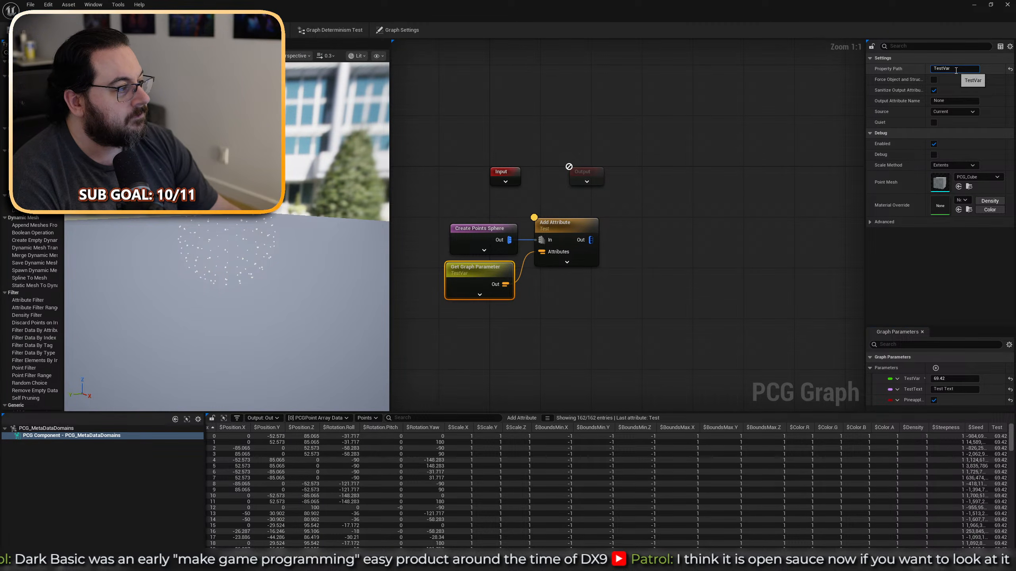
text(TestText)
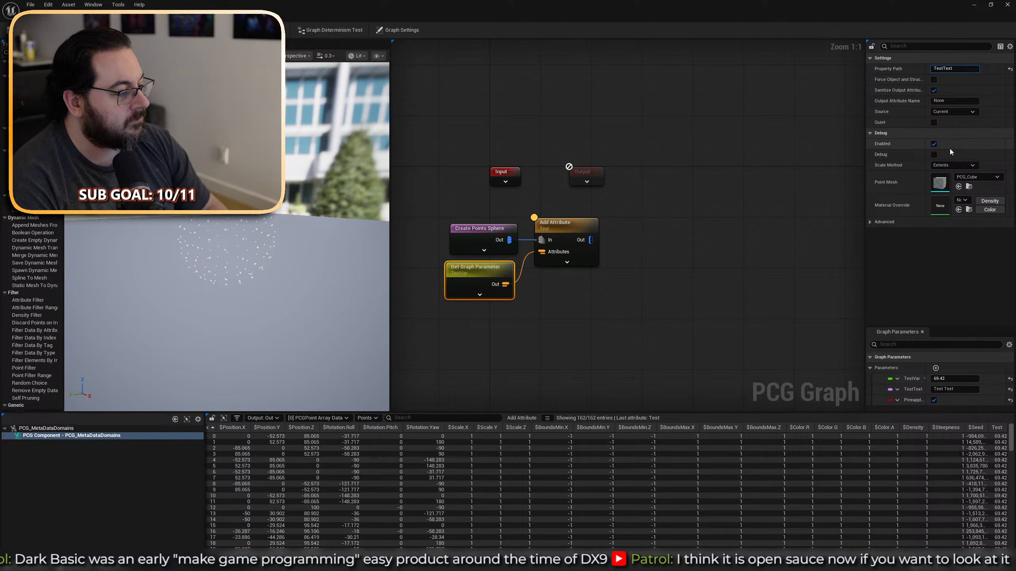
key(Return)
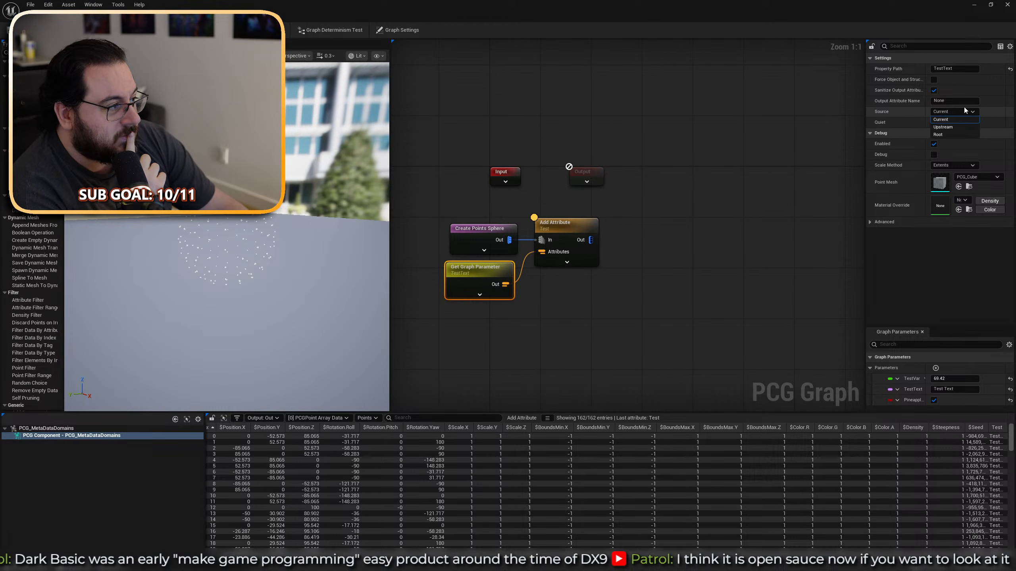
click(952, 128)
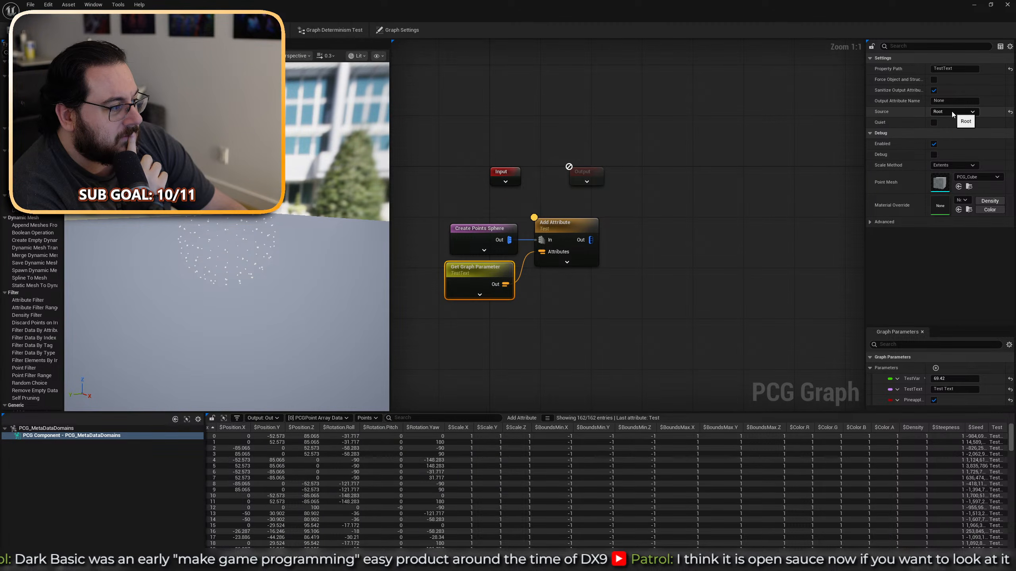
Set the Get Graph Parameter node's Source to Current and inspect the node's output data.
click(952, 111)
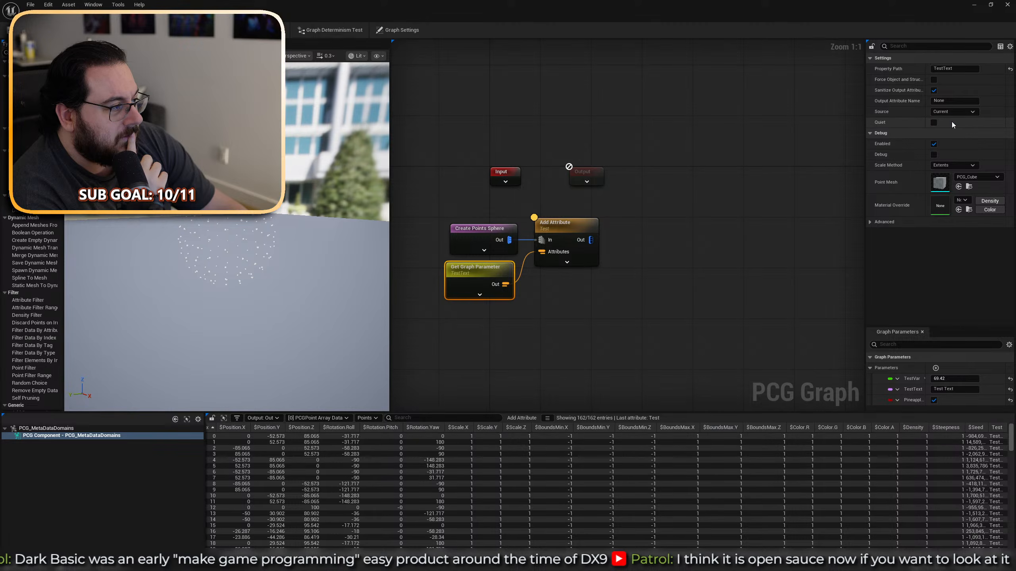
click(952, 120)
key(a)
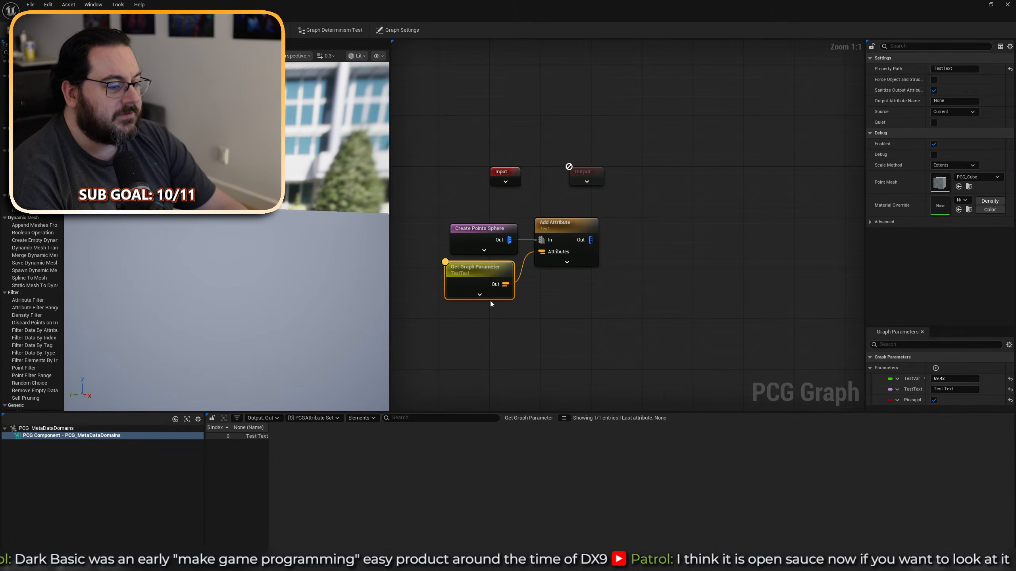
Try Upstream and Root as the Get Graph Parameter node's Source, returning it to Current.
click(961, 111)
click(950, 125)
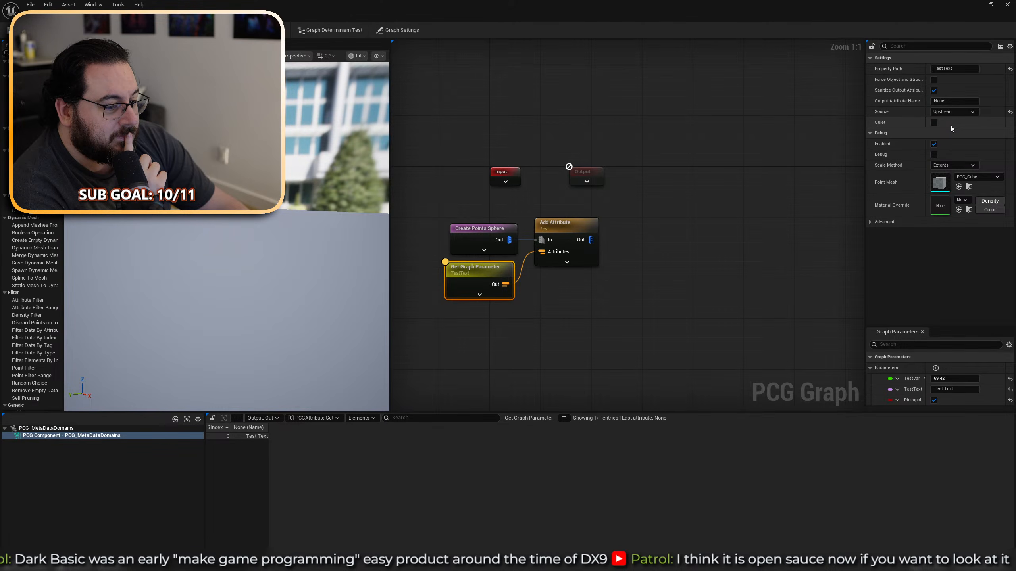
click(958, 112)
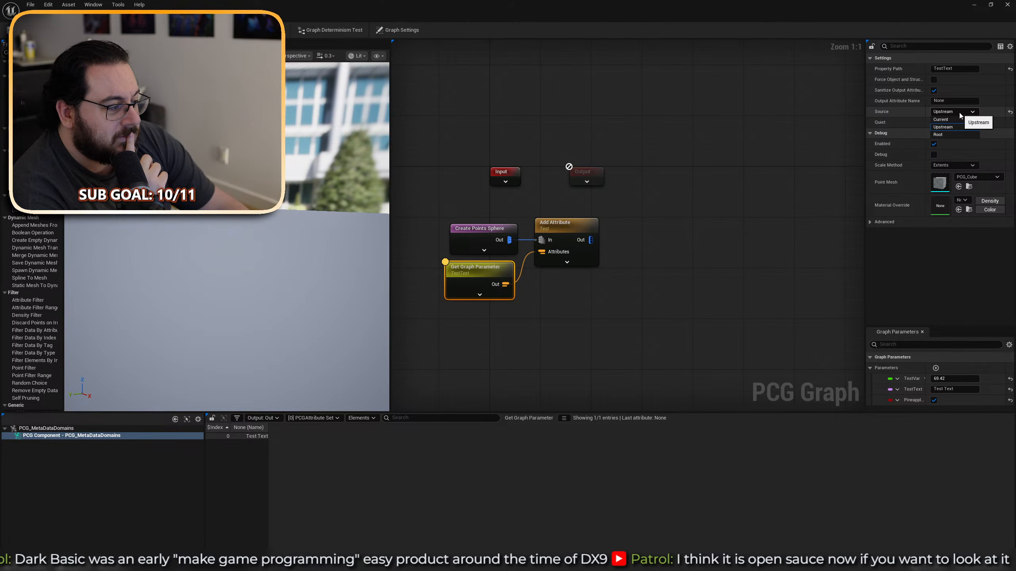
click(950, 134)
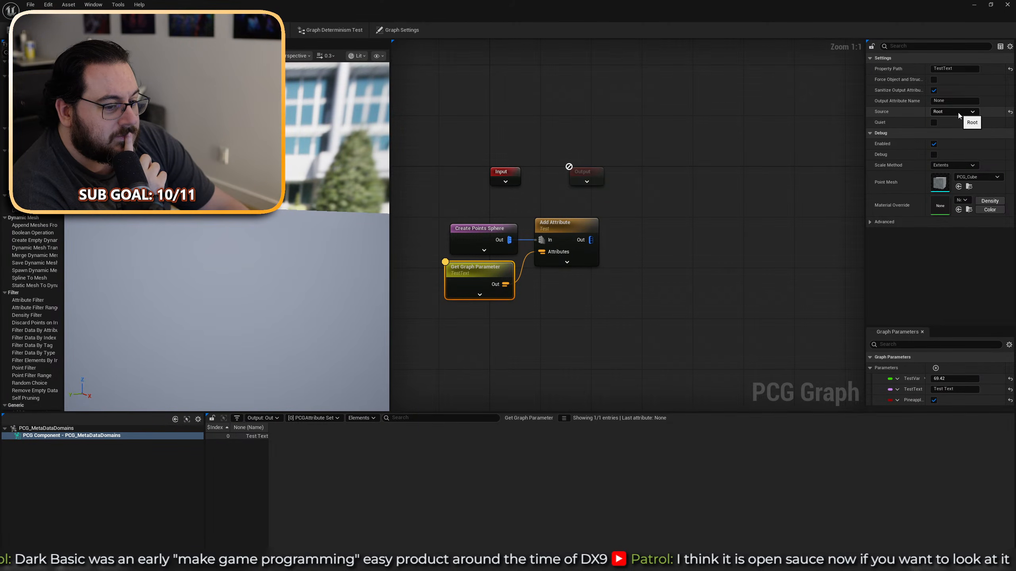
click(938, 120)
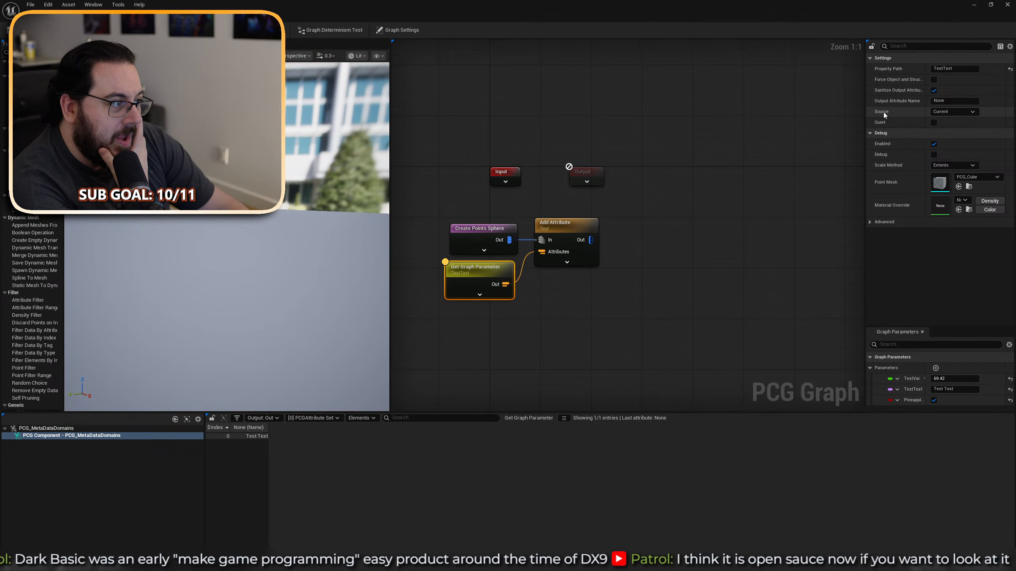
click(945, 111)
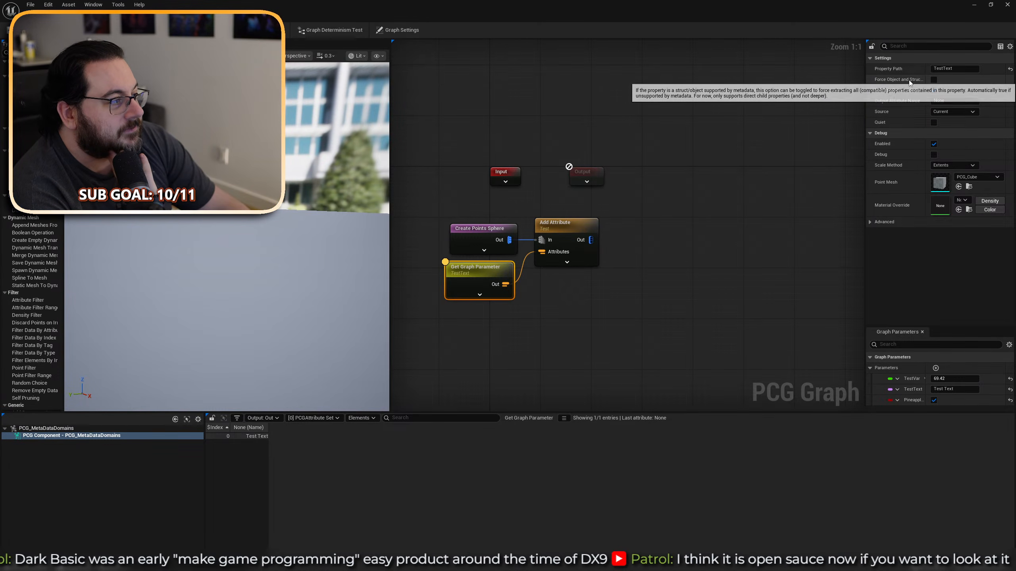
Clear the Get Graph Parameter node's Property Path and enable Copy All Attributes on the inspected Add Attribute node.
click(1009, 69)
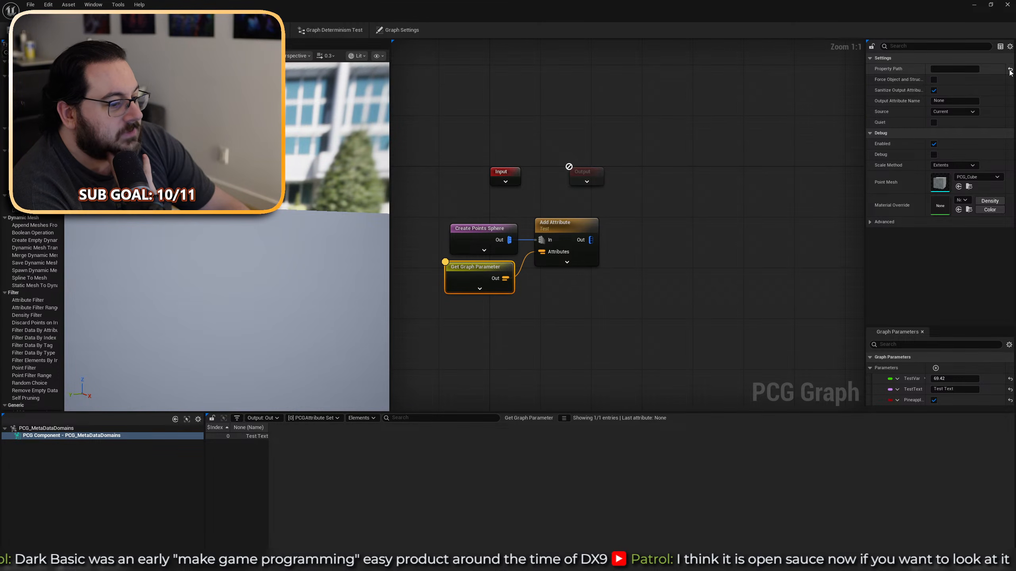
drag(671, 217, 544, 301)
key(a)
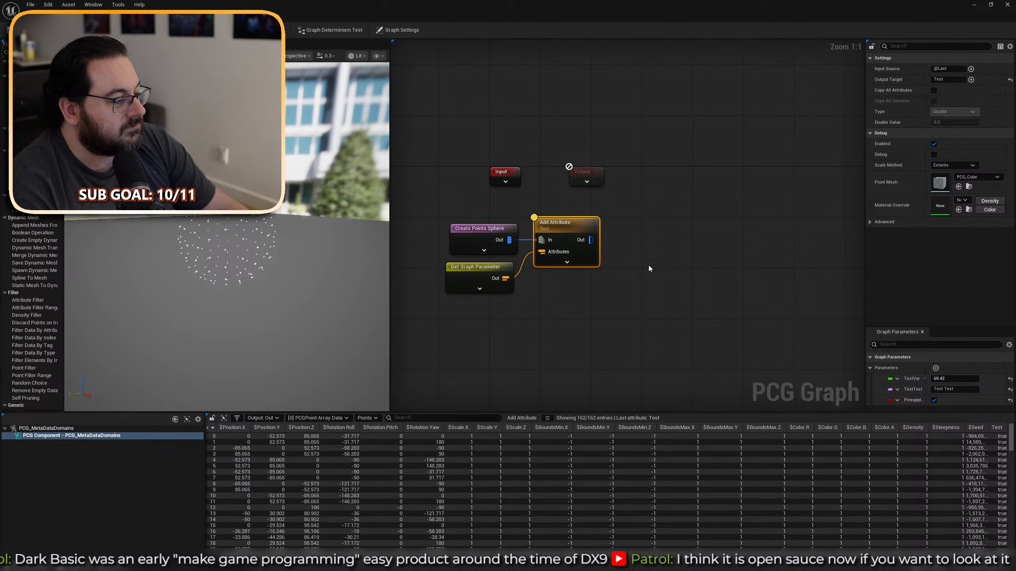
click(934, 90)
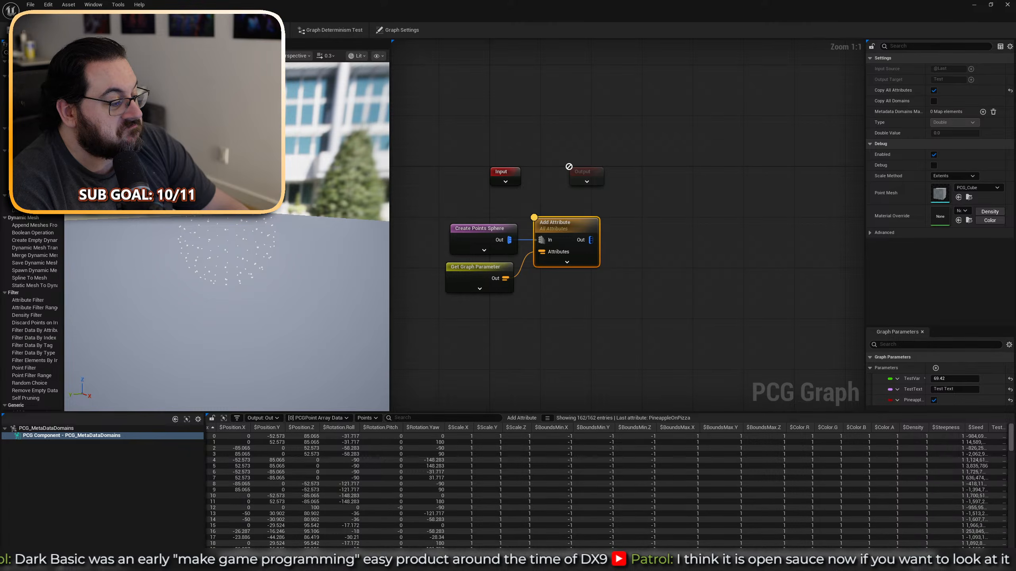
scroll(606, 485, right, 3)
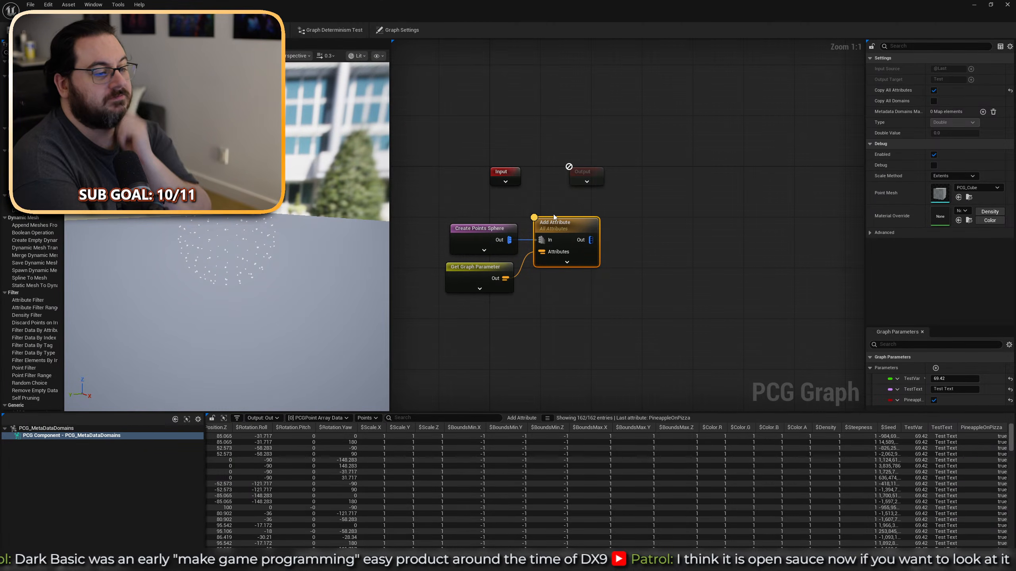
Delete the Add Attribute node from the graph.
click(666, 240)
drag(645, 253, 538, 295)
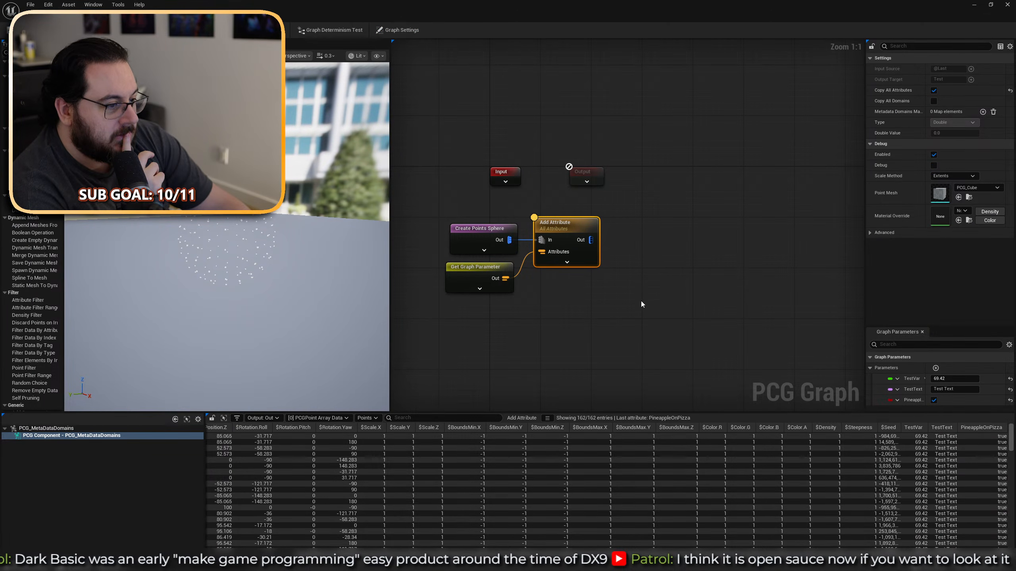
key(Delete)
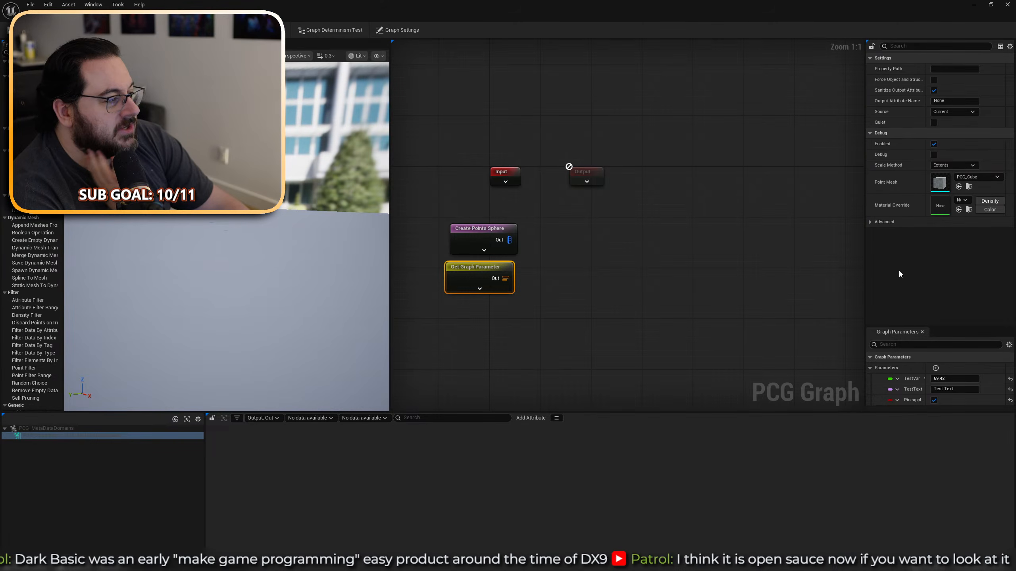
click(761, 260)
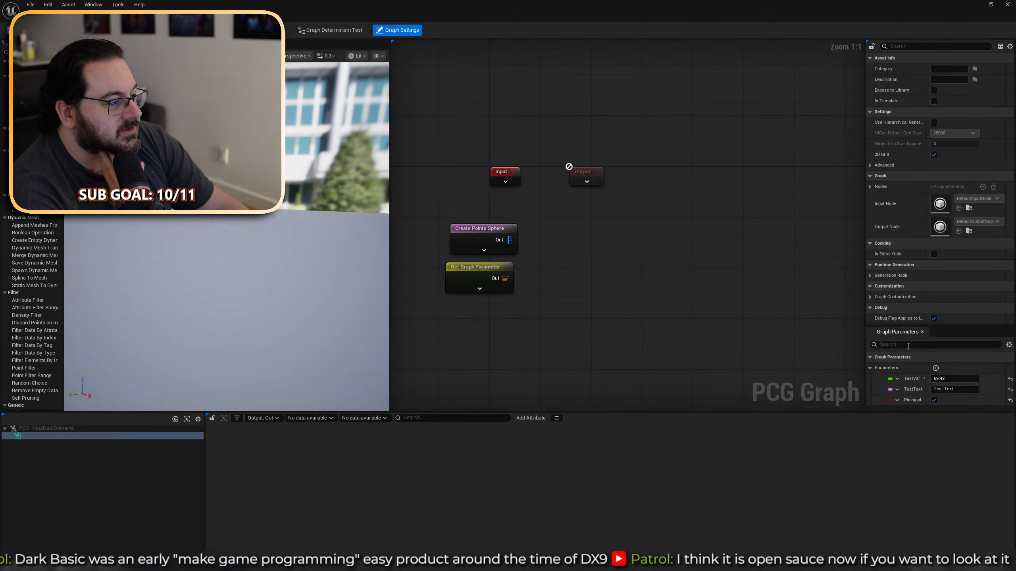
Convert the TestVar graph parameter from a single value to an array.
click(892, 380)
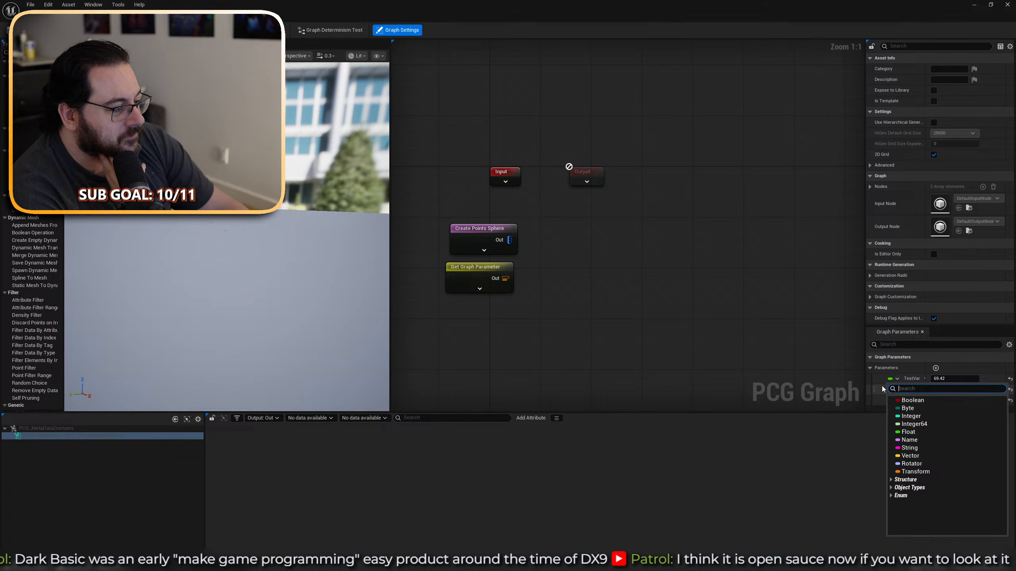
click(898, 380)
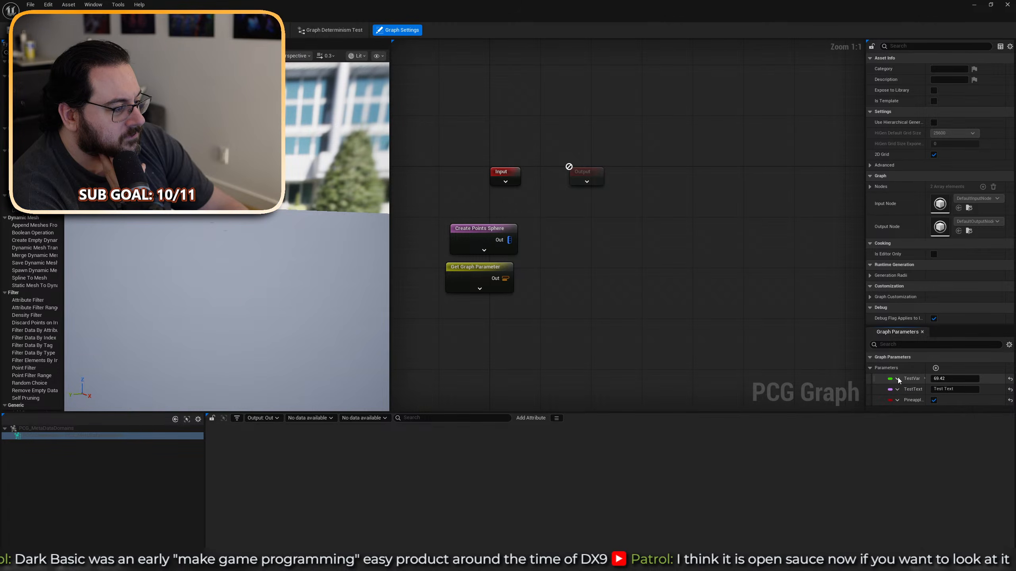
click(898, 379)
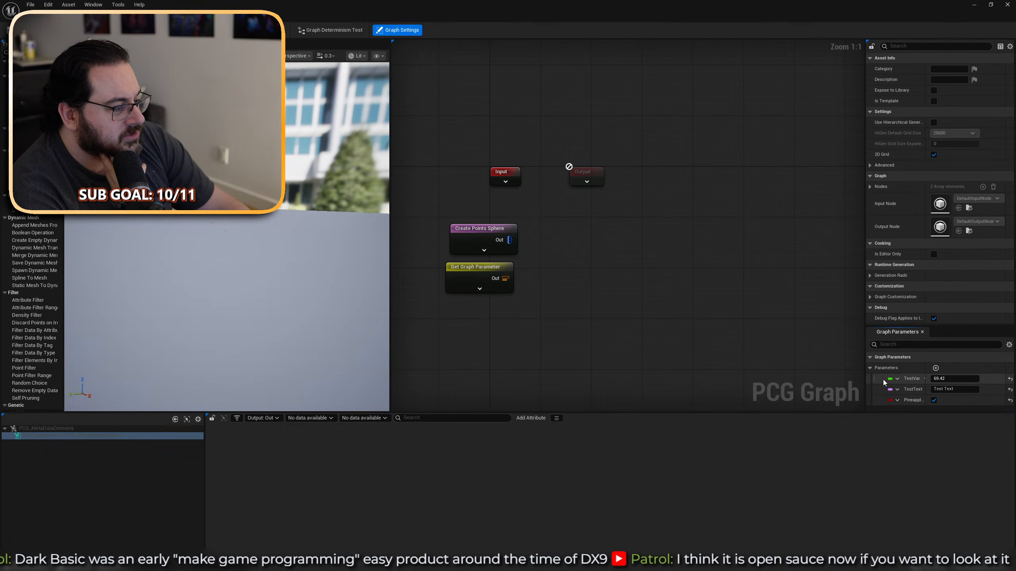
click(902, 393)
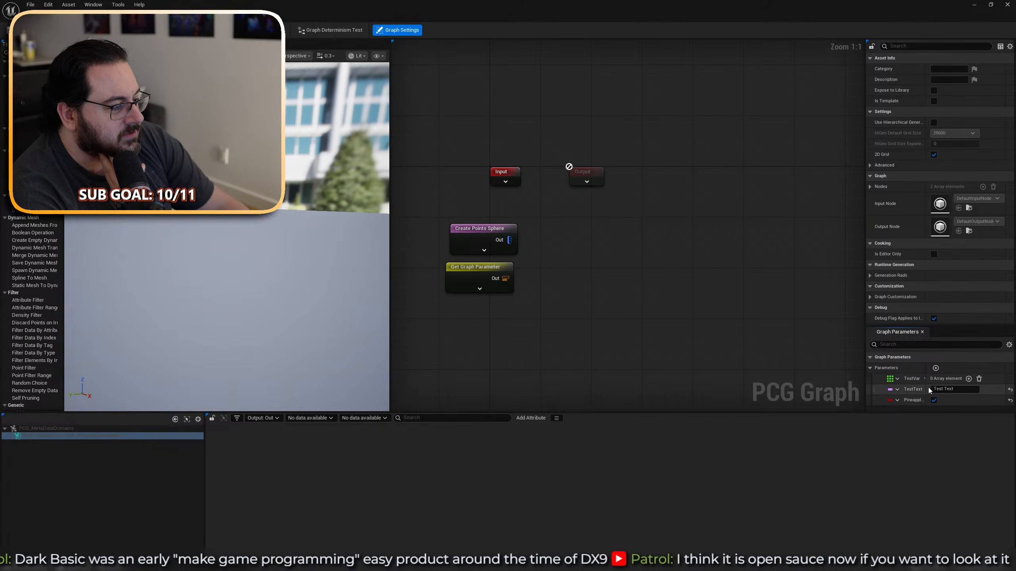
Add three elements to the TestVar array with the values 69, 420 and 9000.1.
click(970, 380)
click(948, 390)
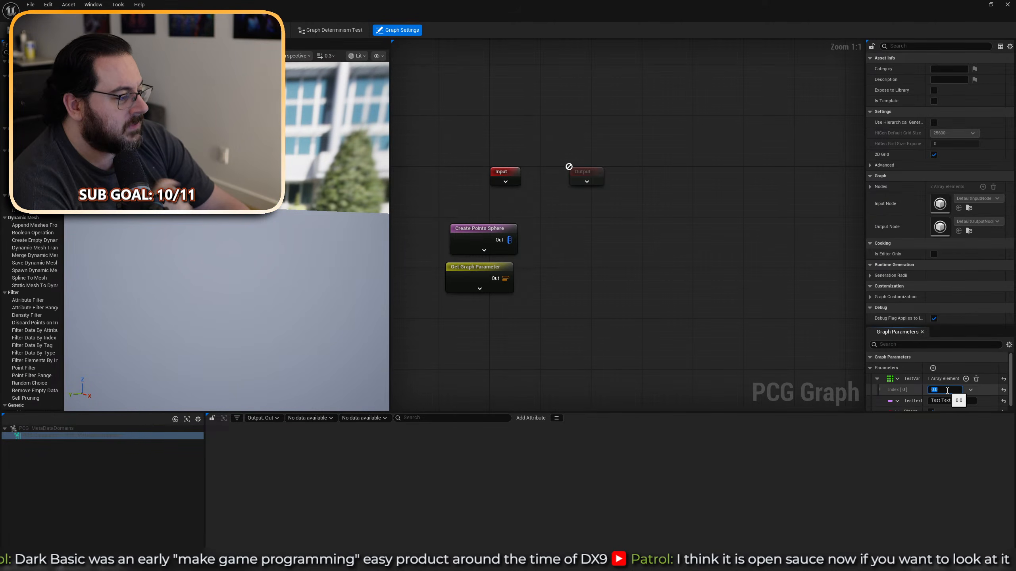
text(69)
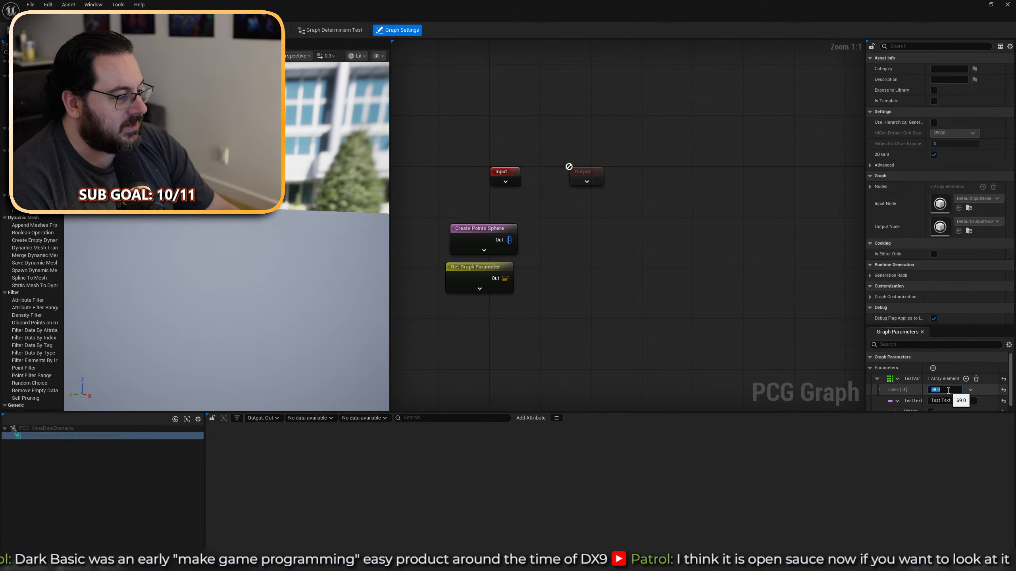
click(967, 379)
click(940, 400)
text(420)
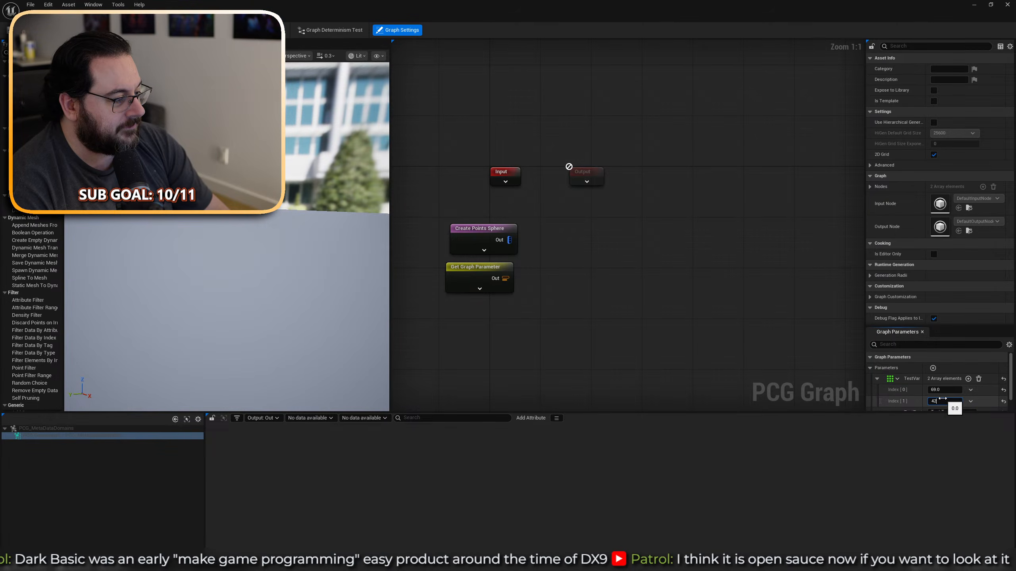
key(Return)
scroll(952, 384, down, 1)
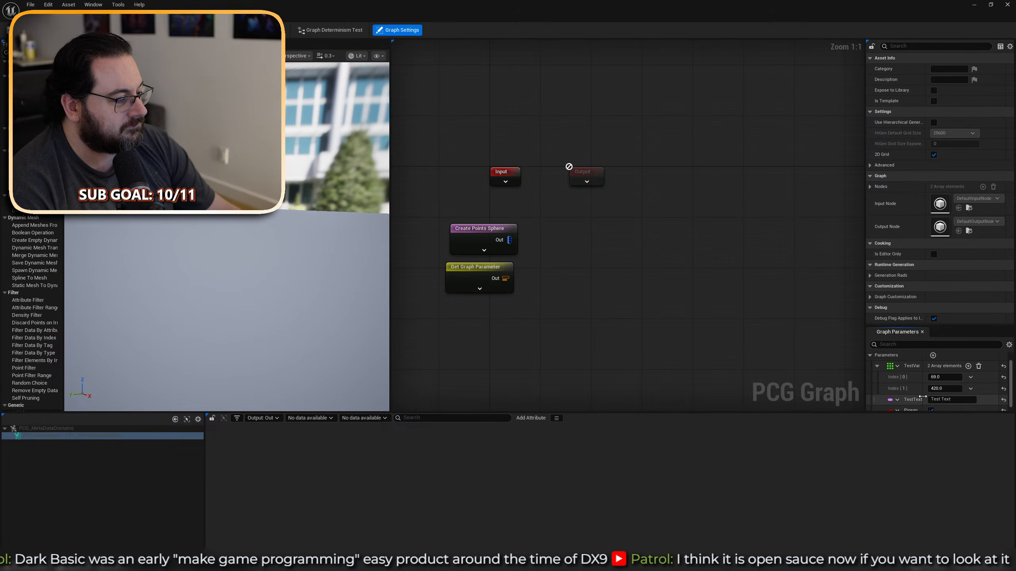
click(968, 367)
click(945, 400)
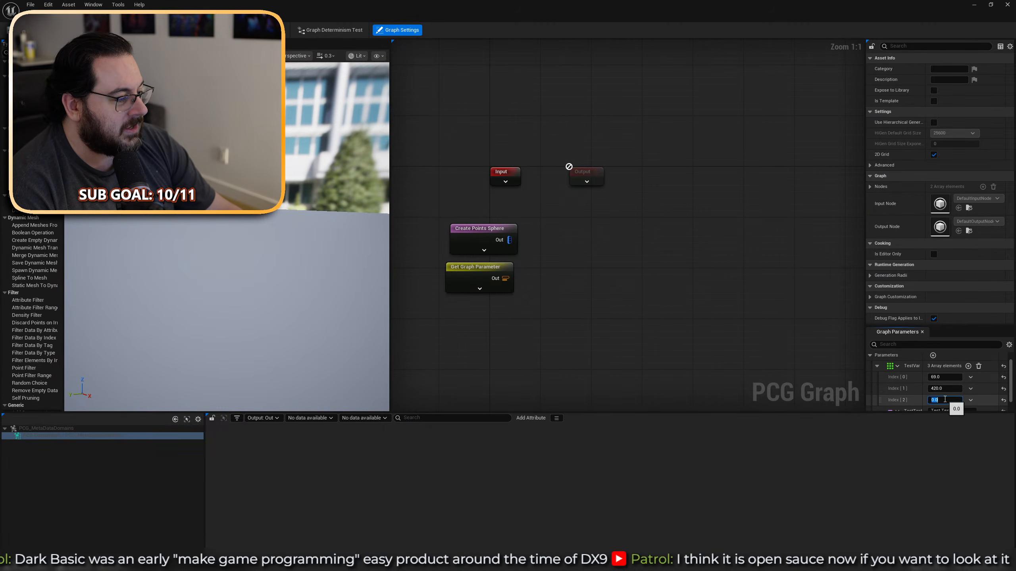
text(9000)
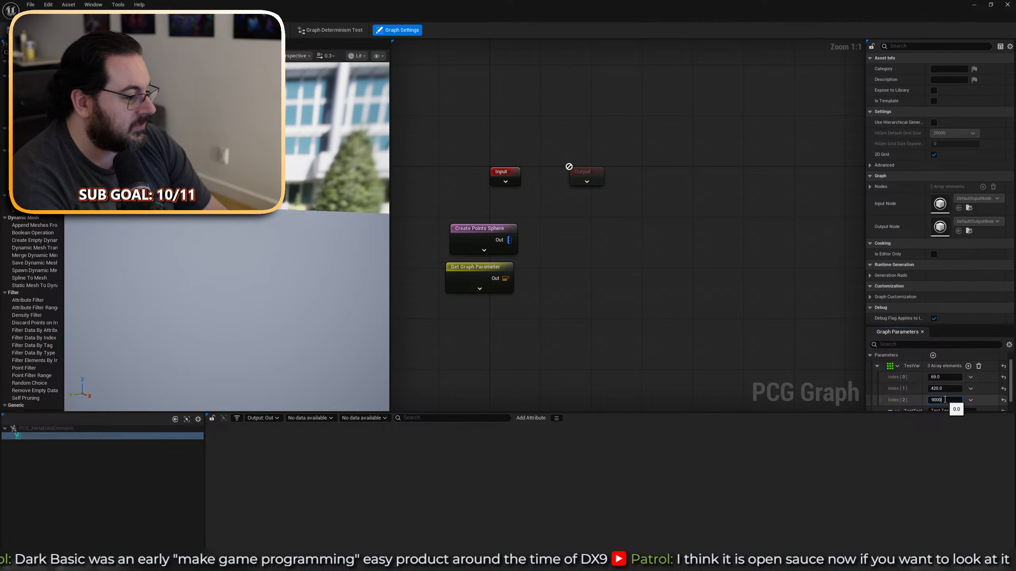
text(.1)
key(Return)
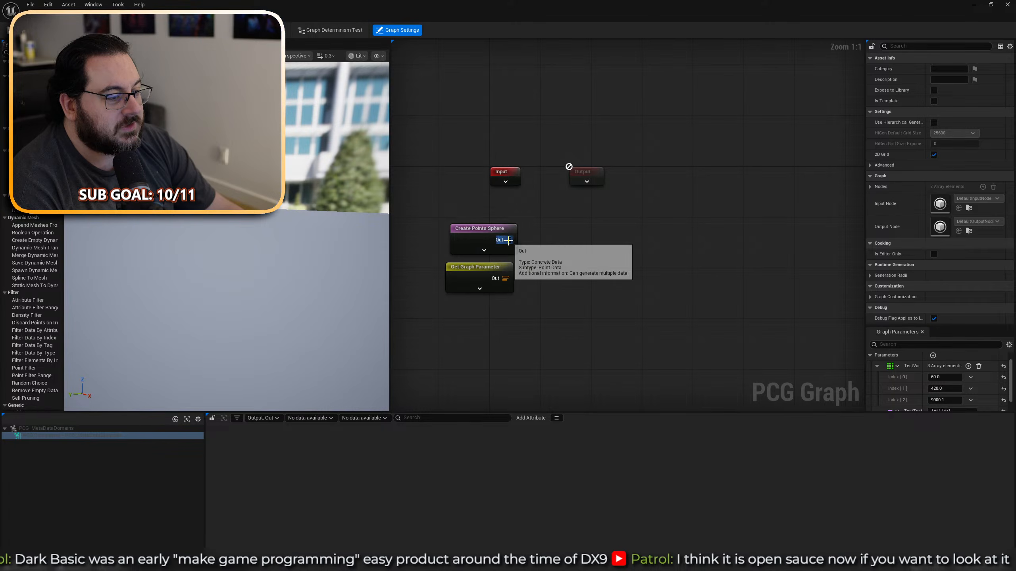
Add a Match And Set Attributes node fed by the Create Points Sphere output.
drag(509, 239, 583, 242)
text(match)
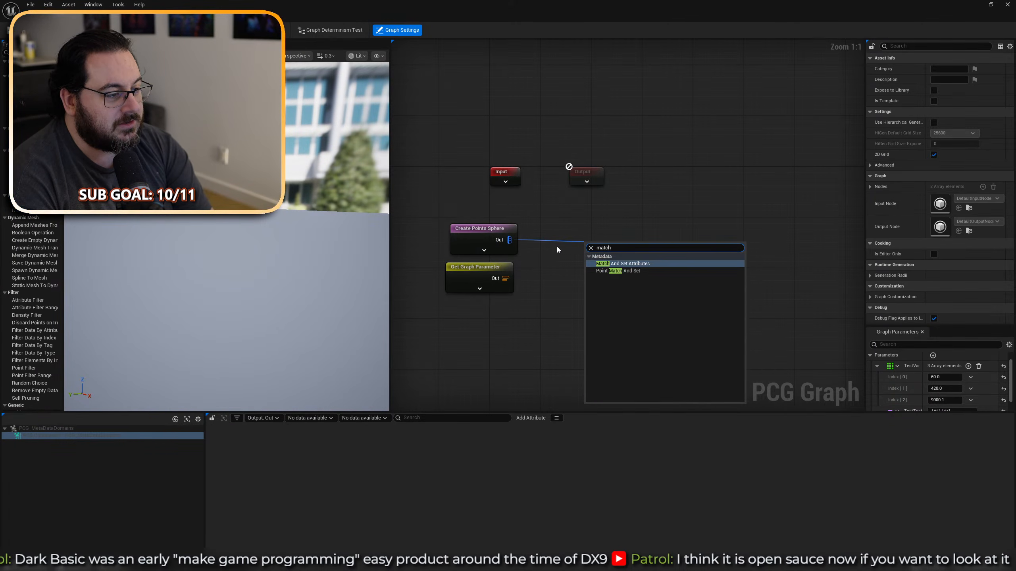
key(Return)
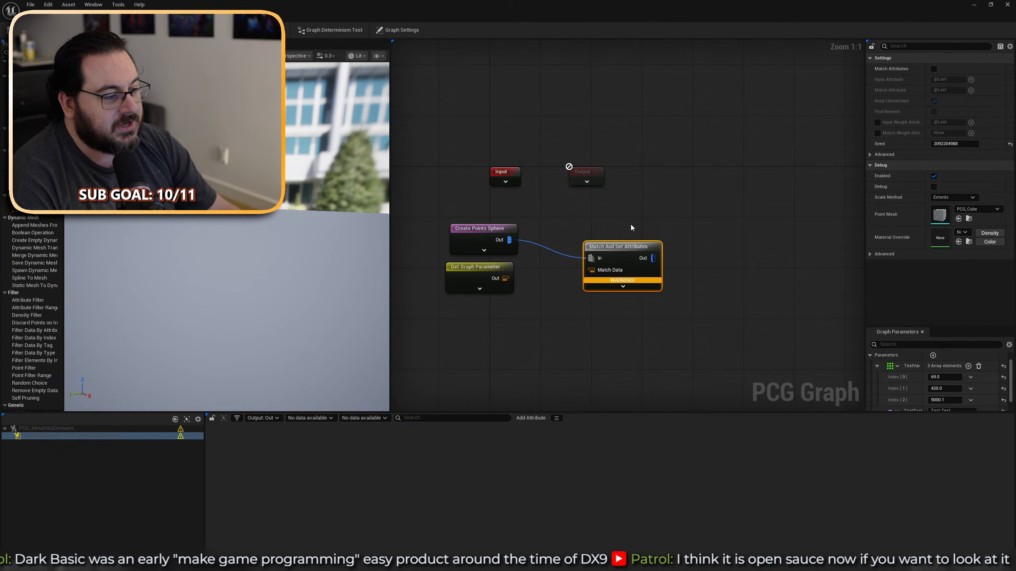
Move the Match And Set Attributes node beside Create Points Sphere, feed Get Graph Parameter into its Match Data input, and inspect its output.
drag(608, 250, 566, 233)
drag(505, 278, 582, 257)
click(582, 257)
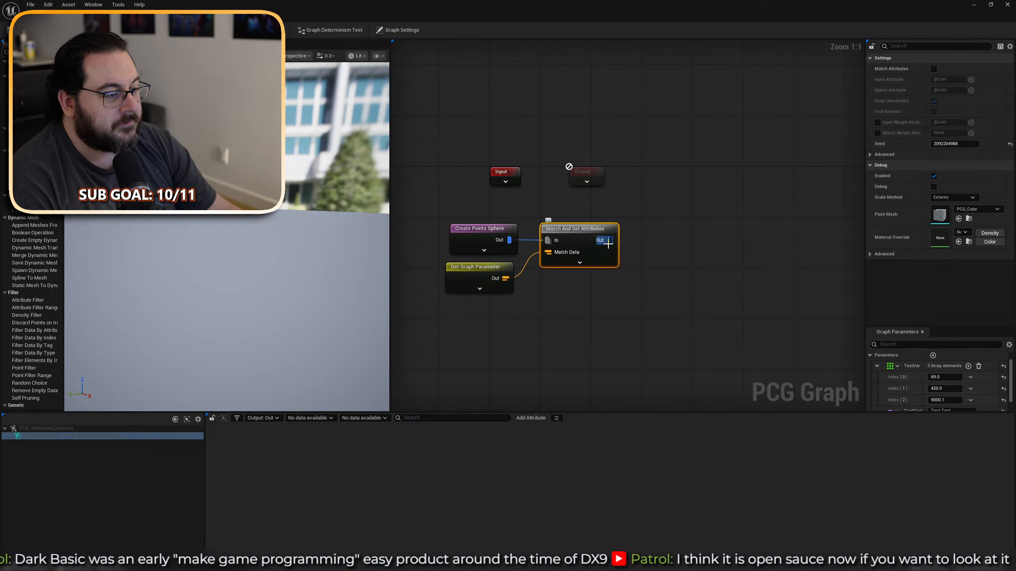
key(a)
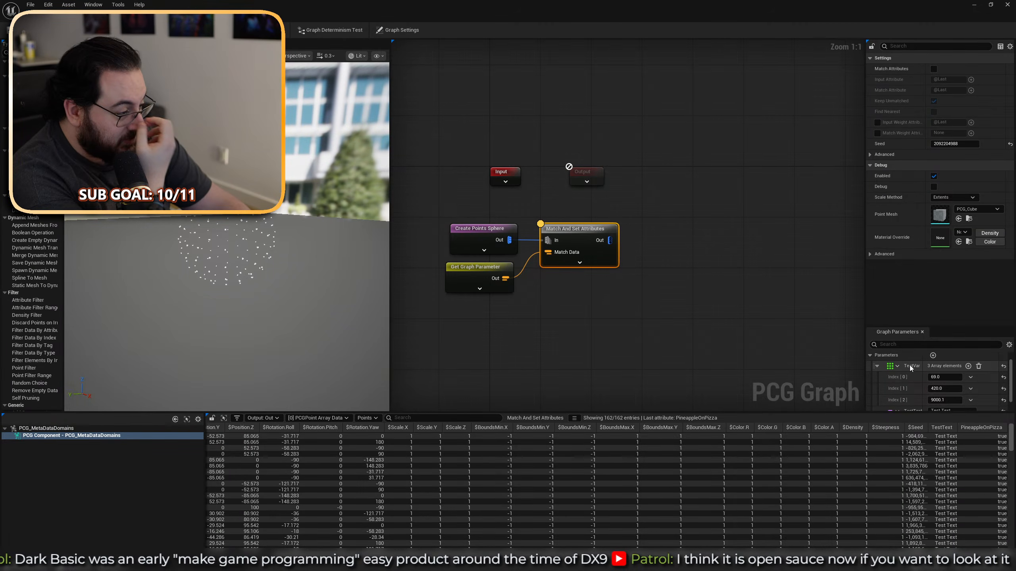
click(878, 367)
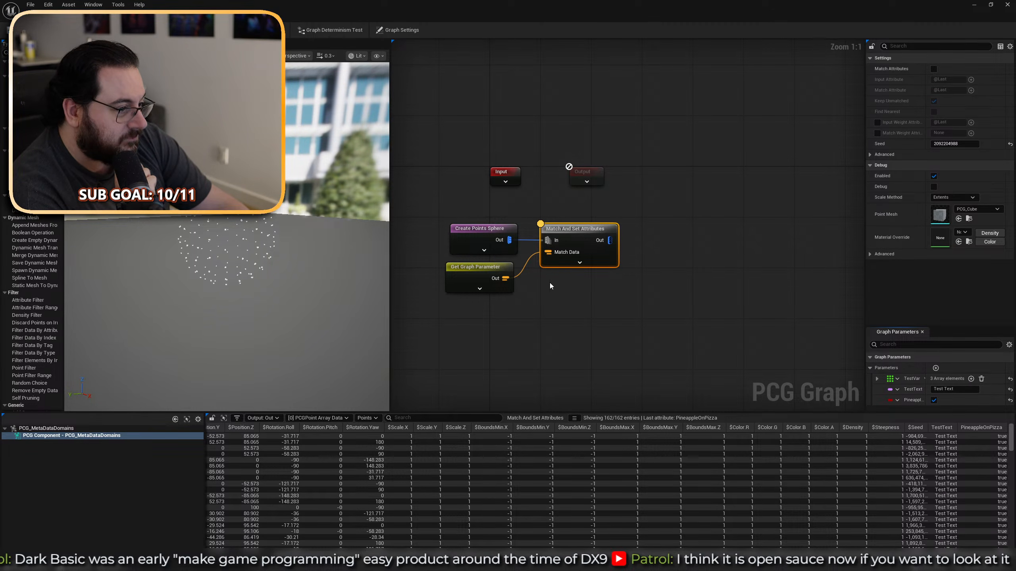
Try enabling Match Attributes on the Match And Set Attributes node and check its advanced settings.
click(934, 69)
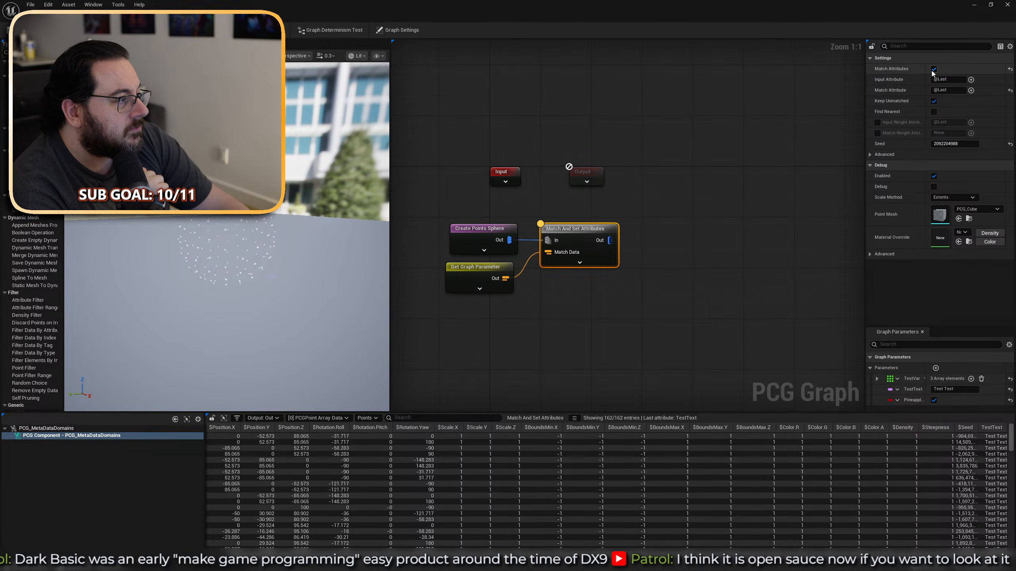
click(934, 69)
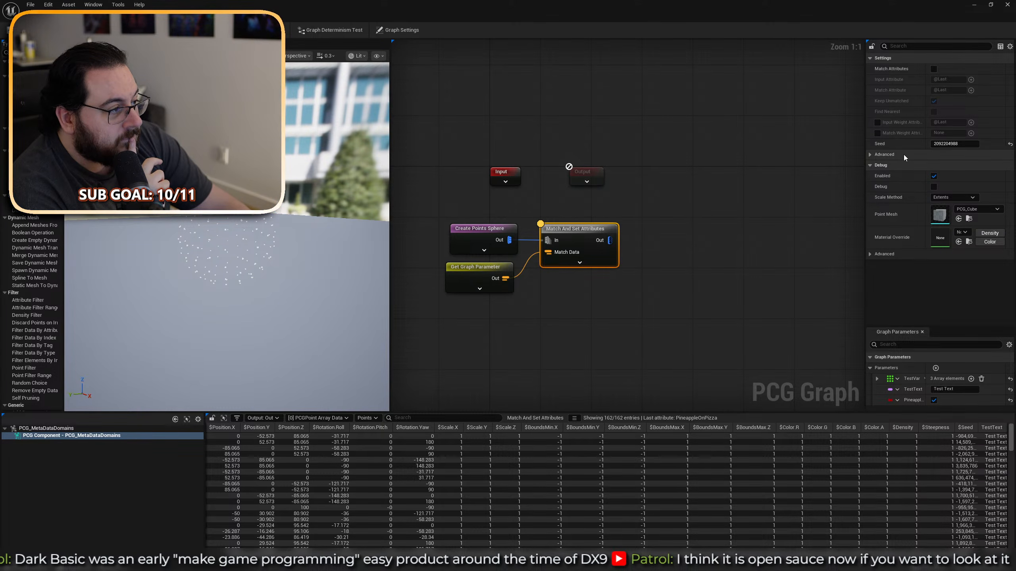
click(870, 154)
click(869, 154)
Inspect the output data of the Get Graph Parameter node and review its settings.
drag(461, 331, 494, 280)
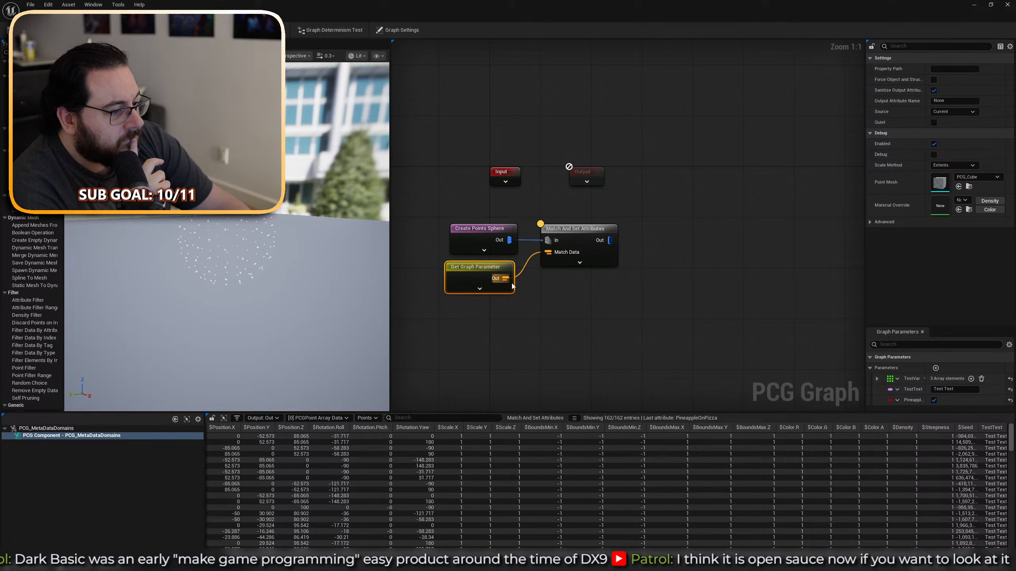
click(579, 304)
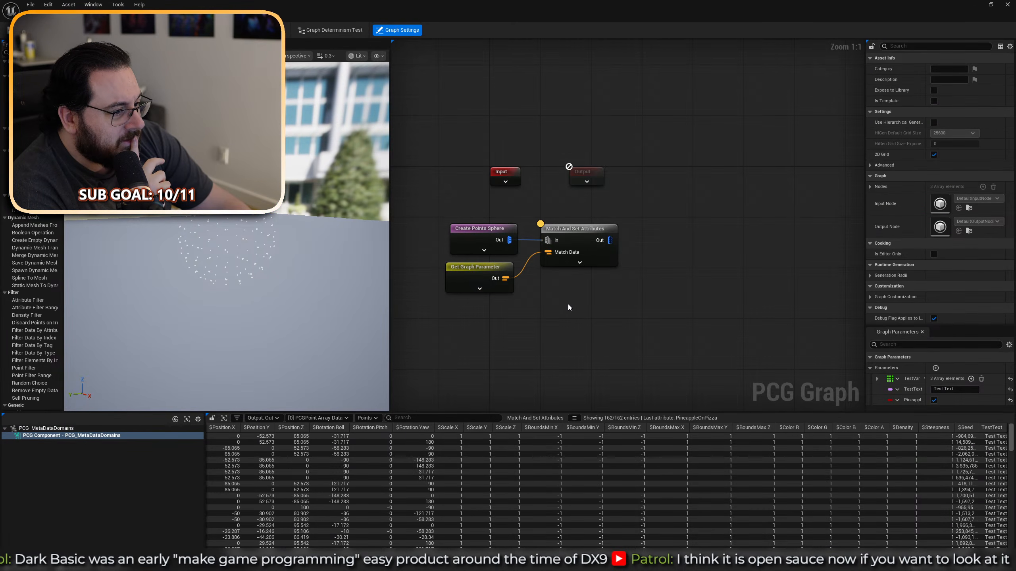
click(479, 282)
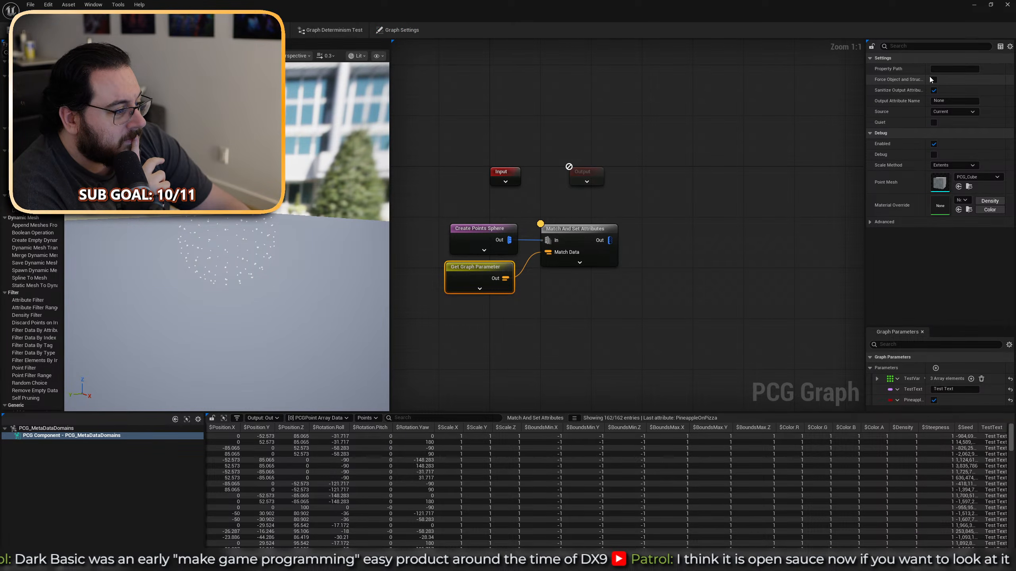
click(631, 314)
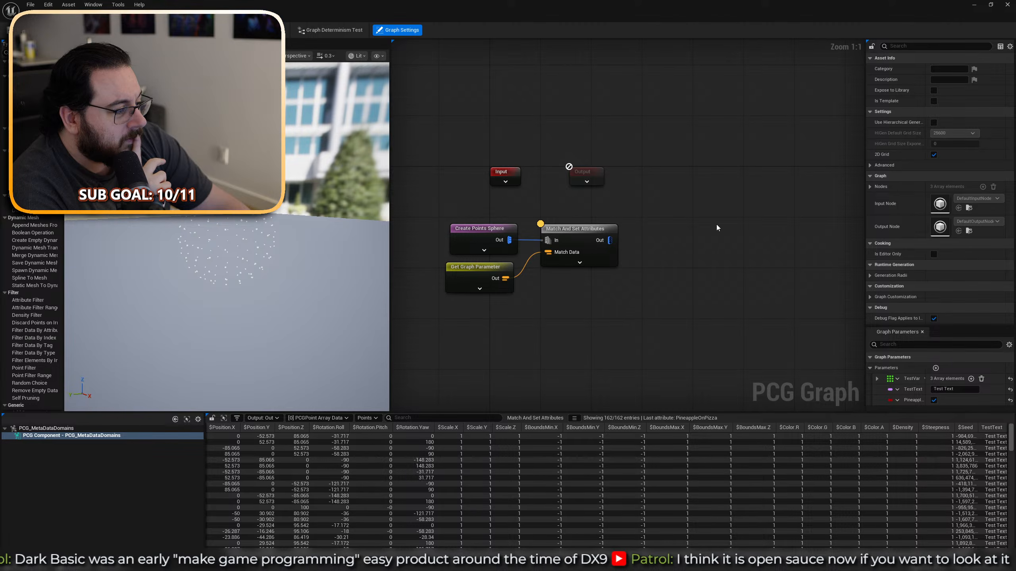
click(479, 280)
right_click(482, 284)
click(516, 313)
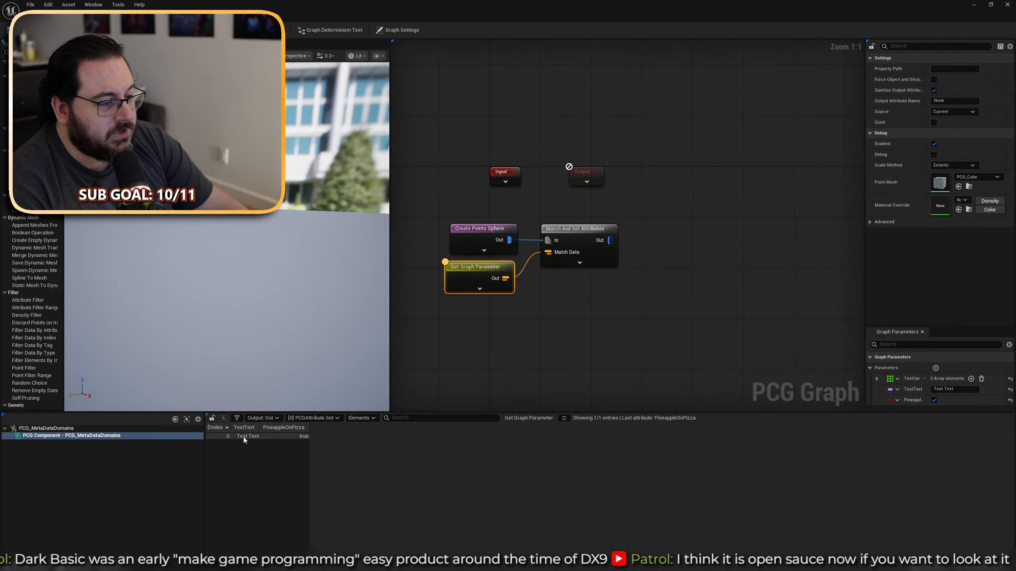
click(531, 388)
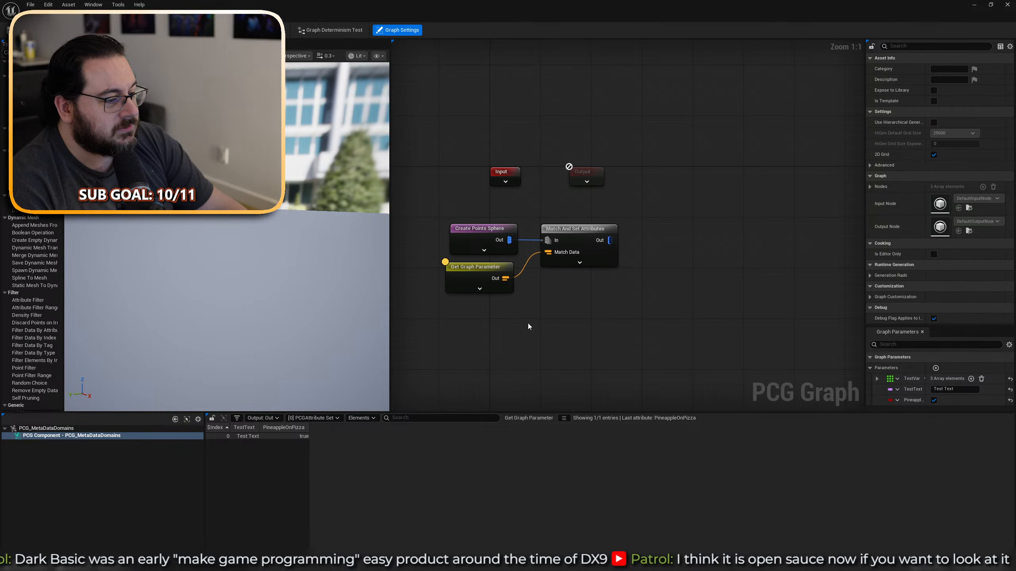
Add a Get TestVar node below Get Graph Parameter and inspect the output of both nodes for comparison.
right_click(526, 326)
text(get test)
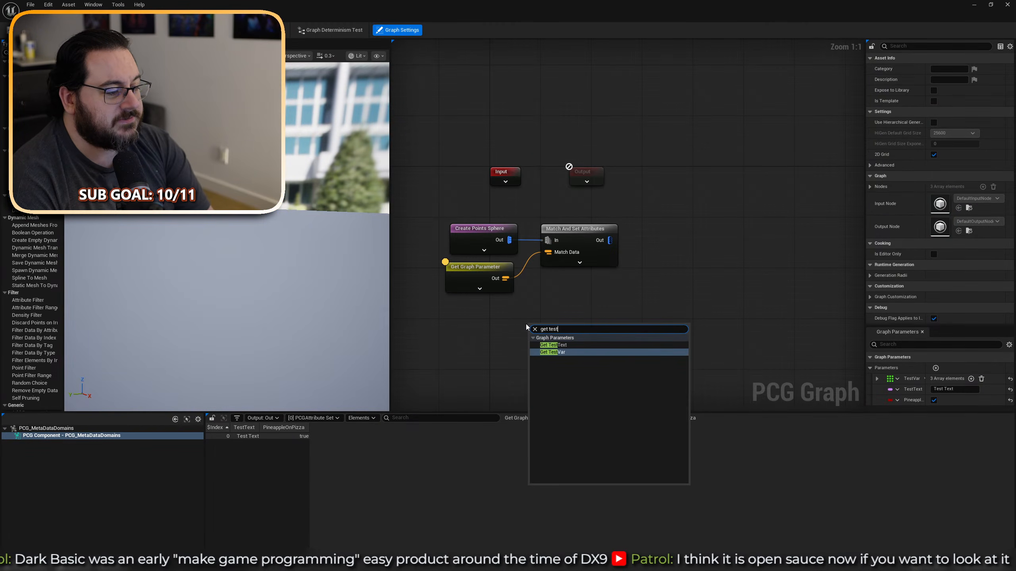
key(Return)
key(a)
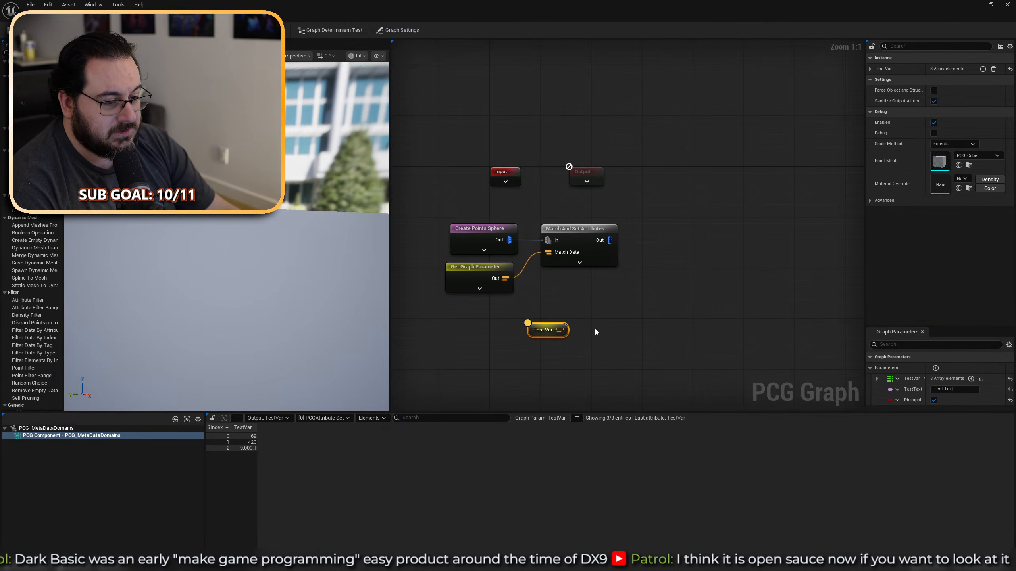
click(475, 280)
key(a)
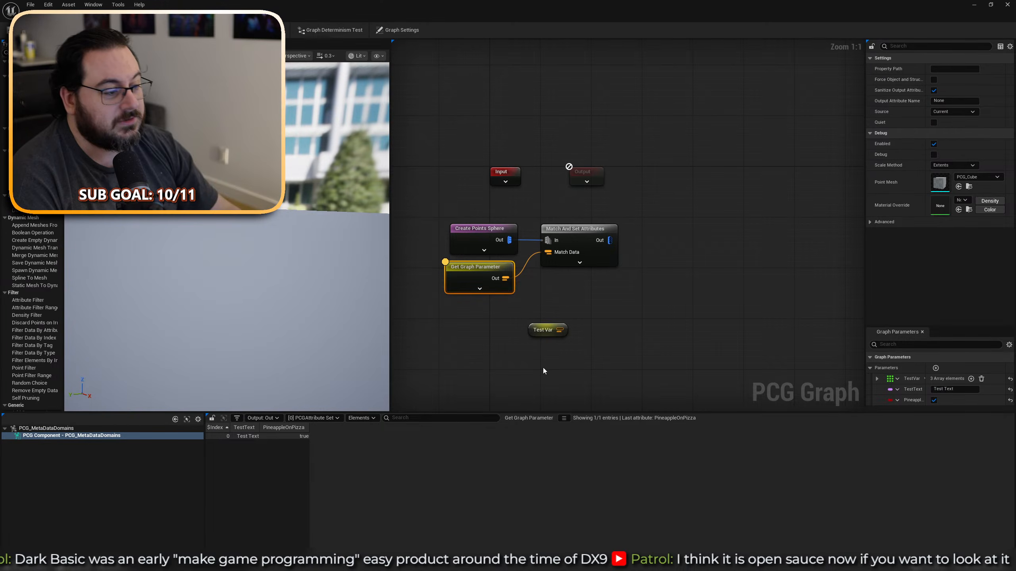
Feed TestVar into Match Data in place of Get Graph Parameter and inspect the Match And Set Attributes output.
drag(560, 329, 548, 252)
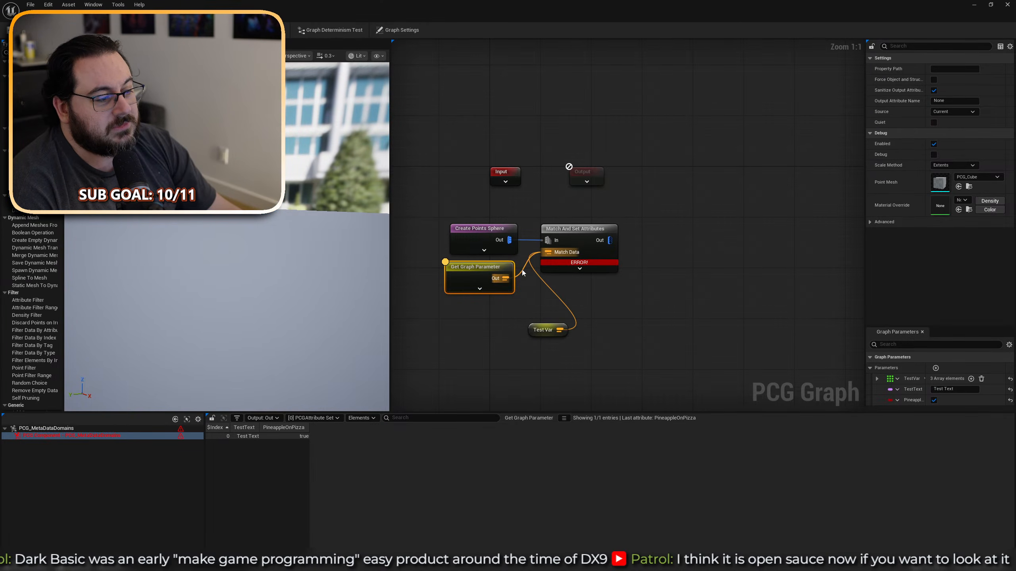
click(600, 259)
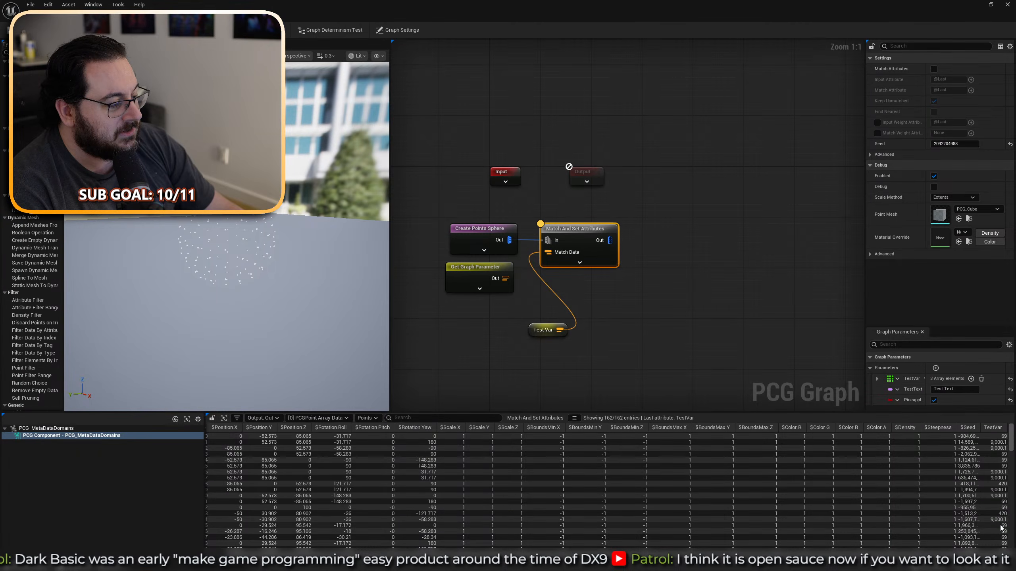
scroll(1003, 536, down, 3)
scroll(1002, 539, up, 3)
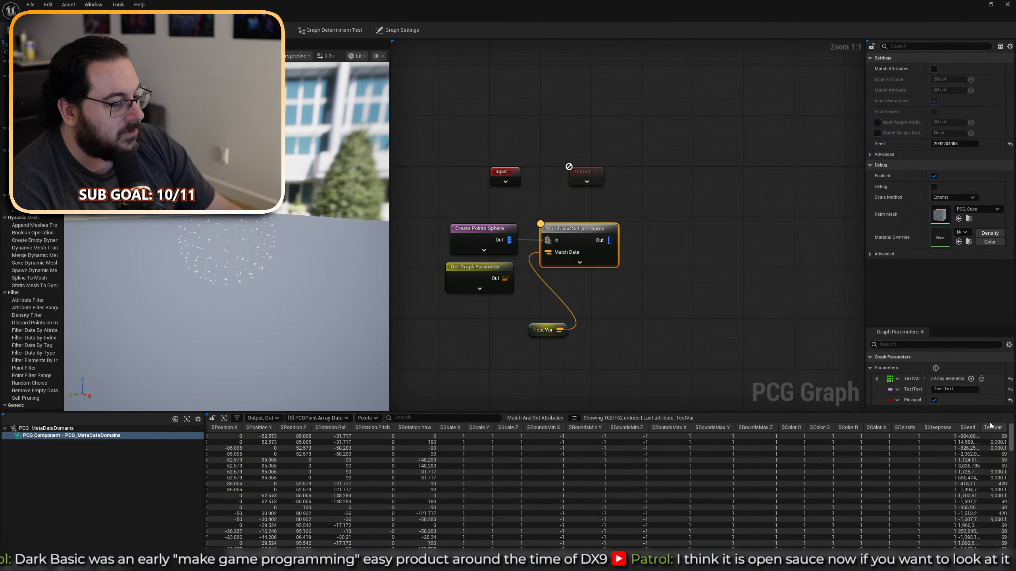
Inspect Get Graph Parameter while trying Upstream and Root as its Source, then return it to Current.
drag(577, 360, 448, 286)
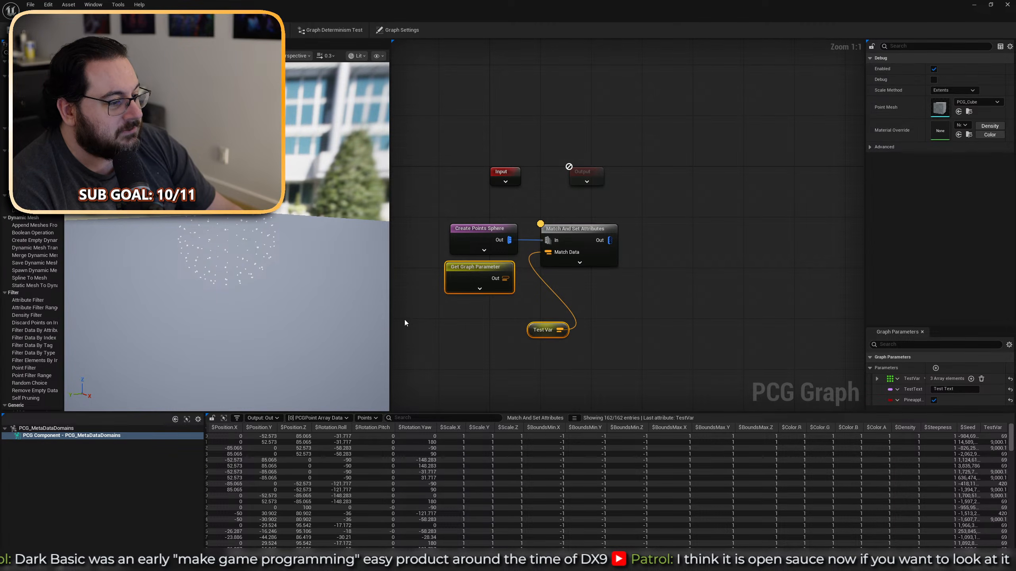
drag(653, 370, 458, 328)
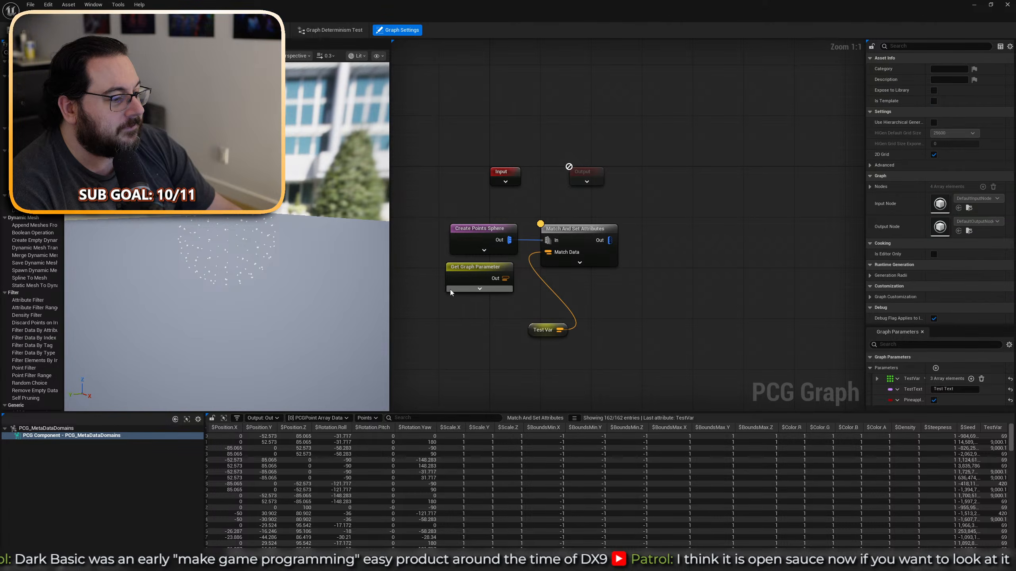
click(478, 276)
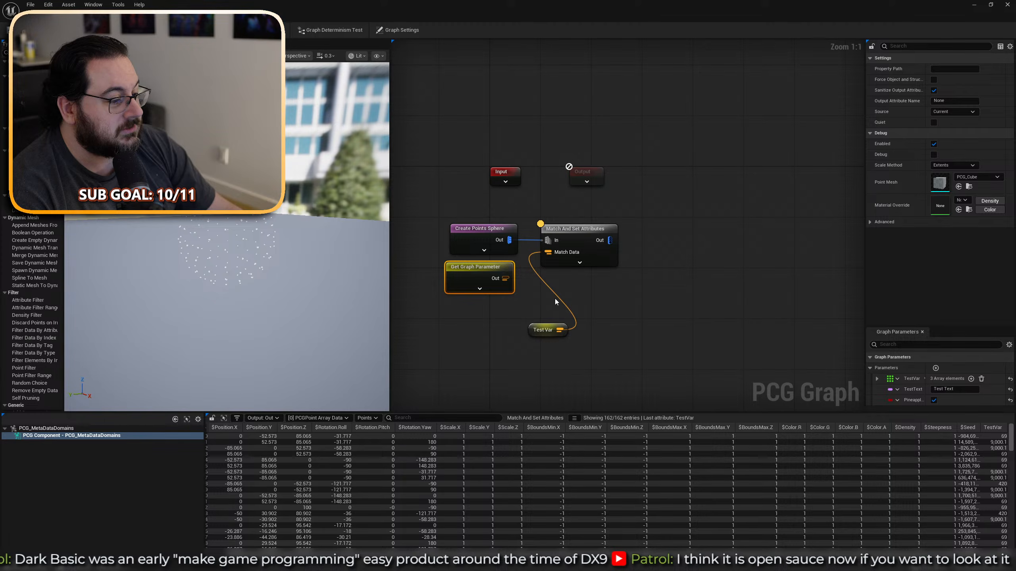
key(a)
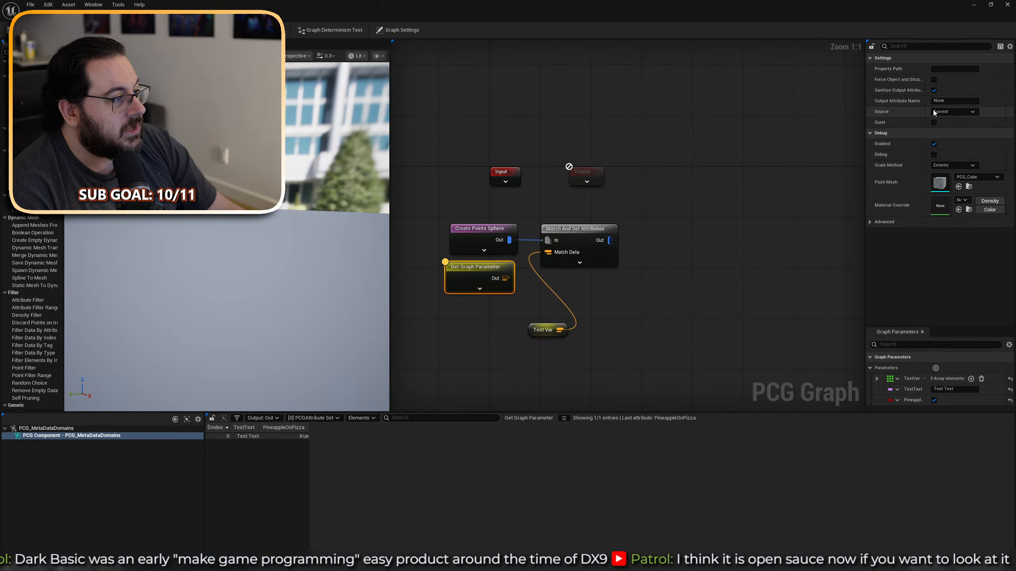
click(954, 125)
click(954, 111)
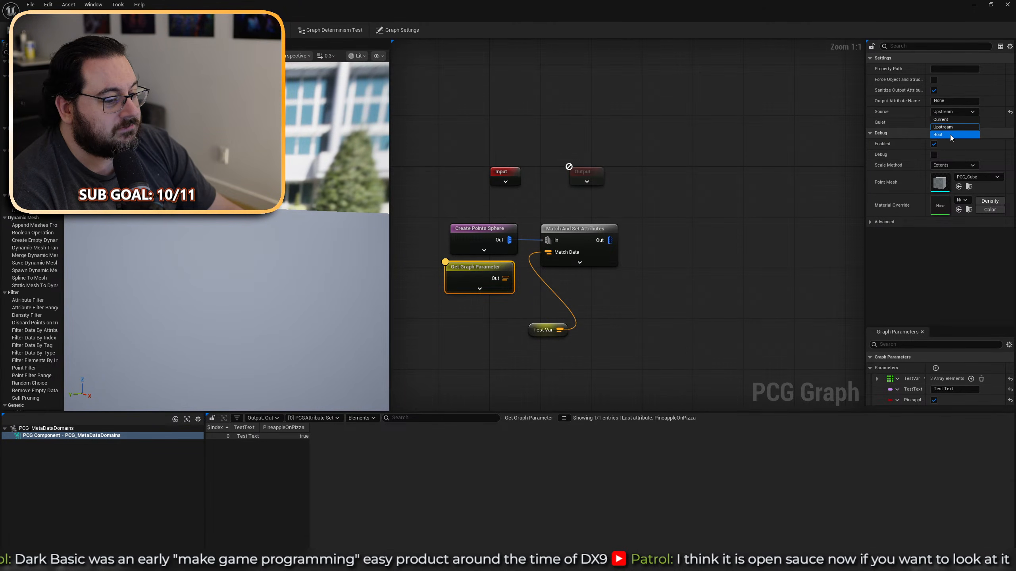
click(948, 134)
click(949, 111)
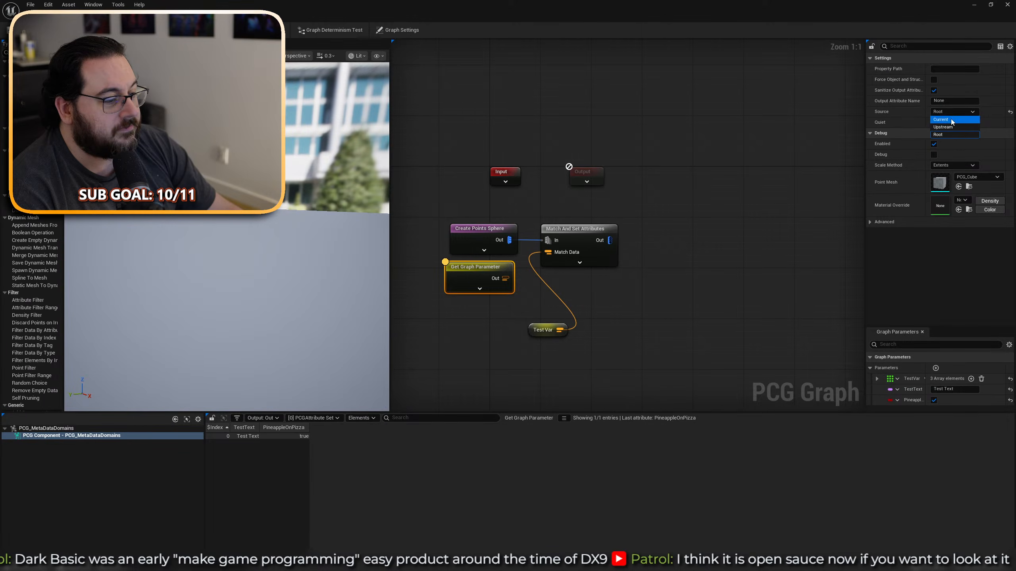
click(952, 122)
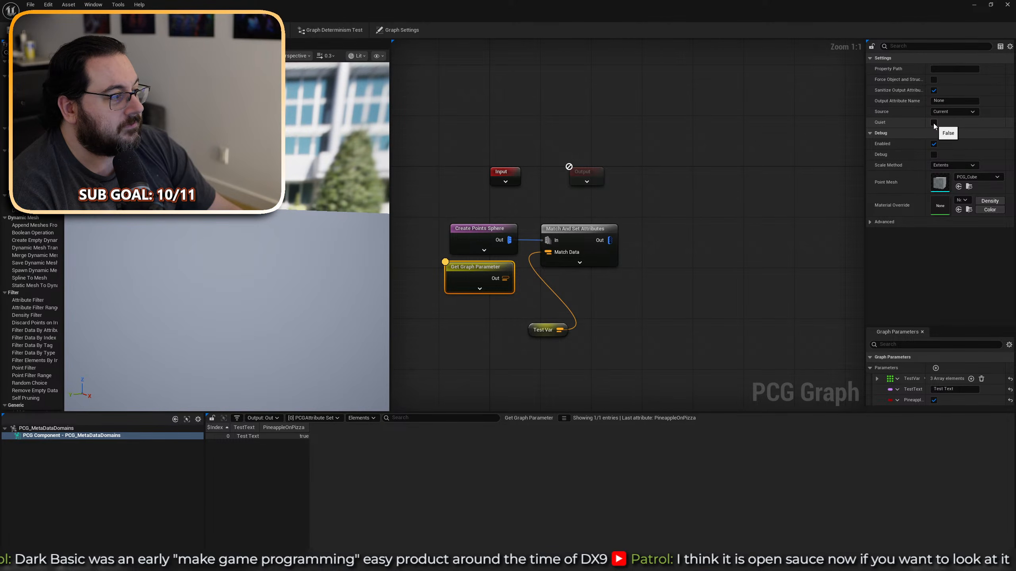
Try toggling Quiet and sanitizing of the output attribute on Get Graph Parameter, and check its Output Attribute Name.
click(933, 123)
click(933, 123)
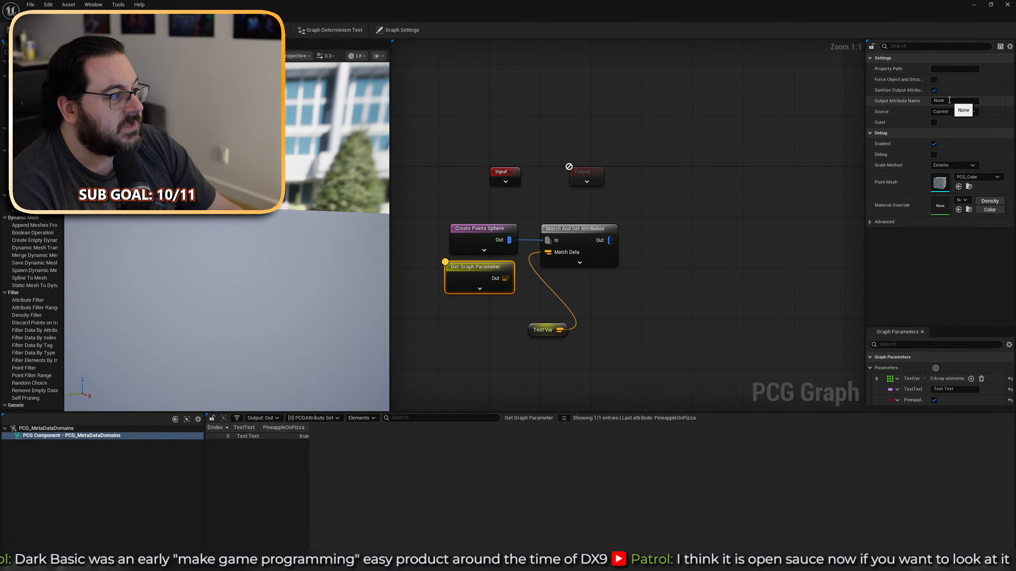
click(933, 90)
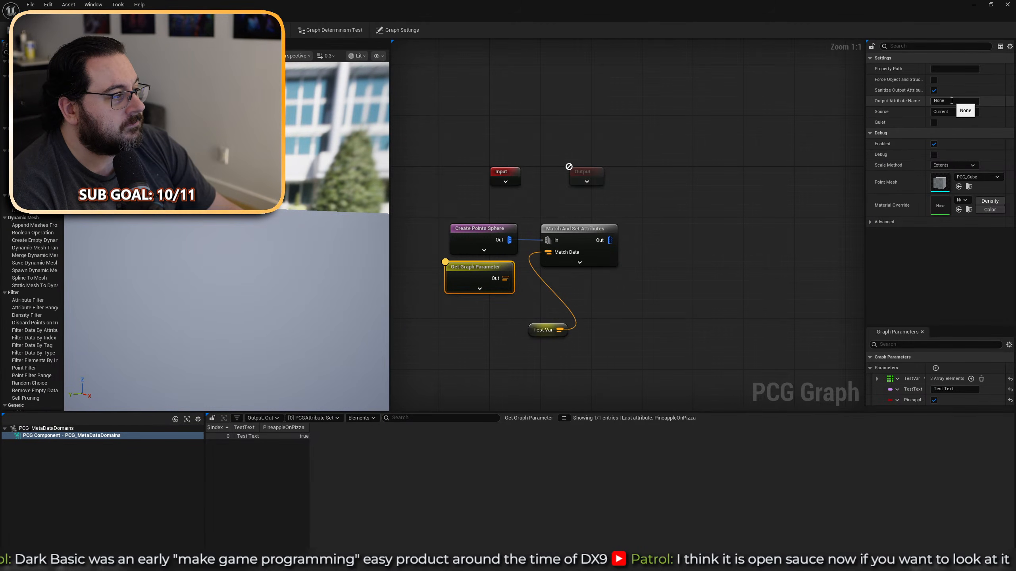
click(948, 101)
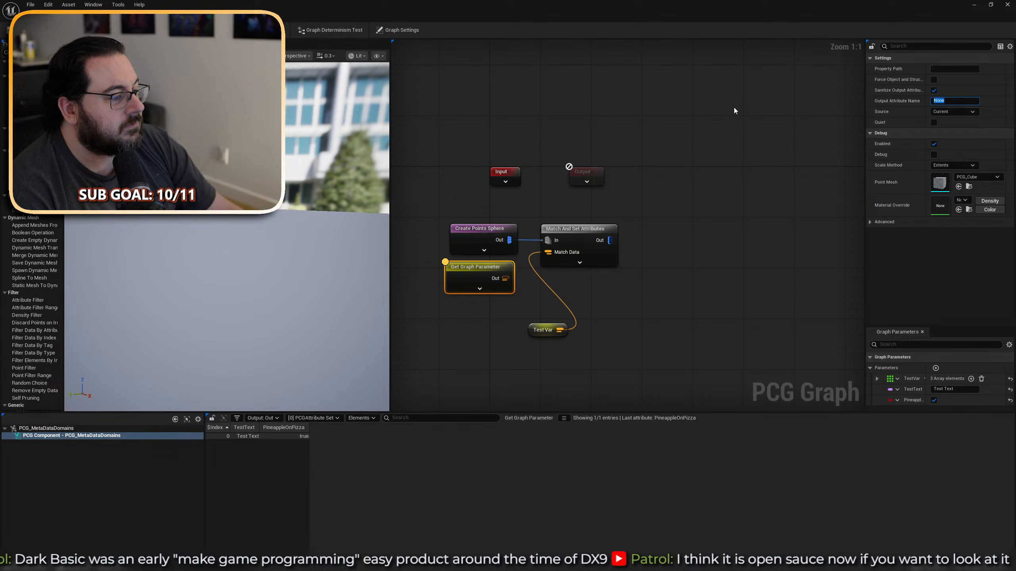
click(888, 103)
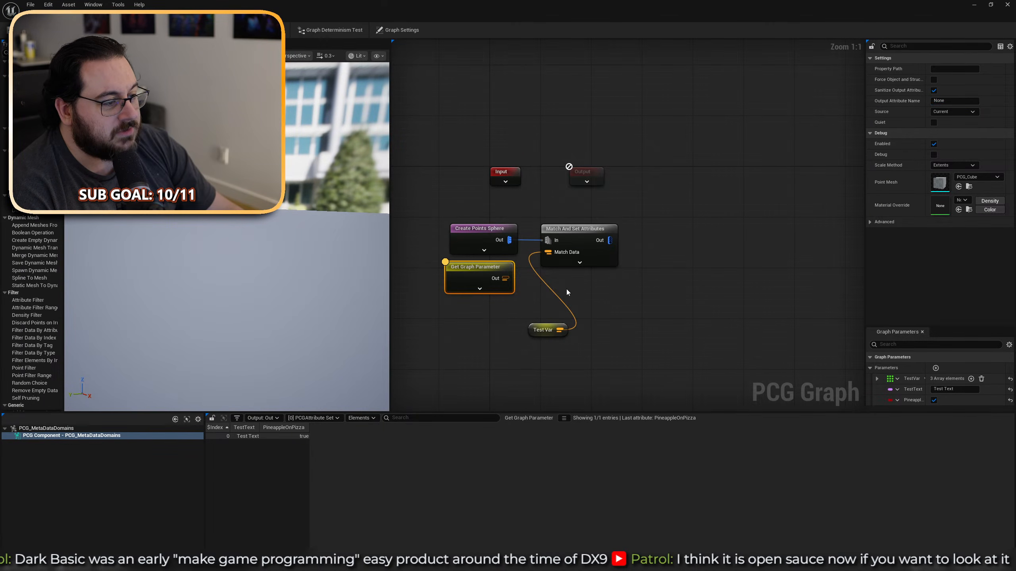
Stop inspecting Match And Set Attributes, check the TestVar node's settings, and inspect the Get Graph Parameter output again.
click(613, 256)
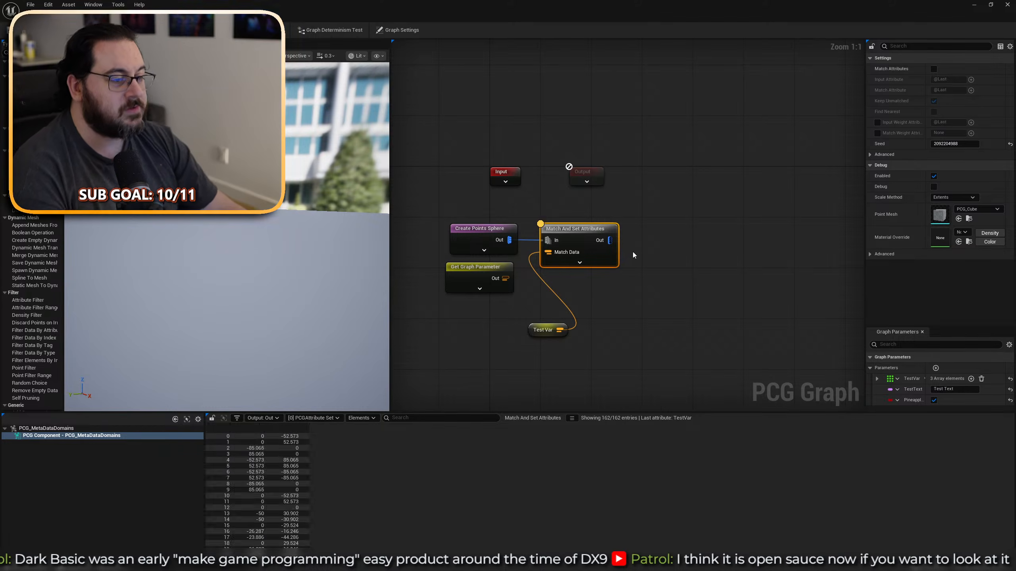
key(a)
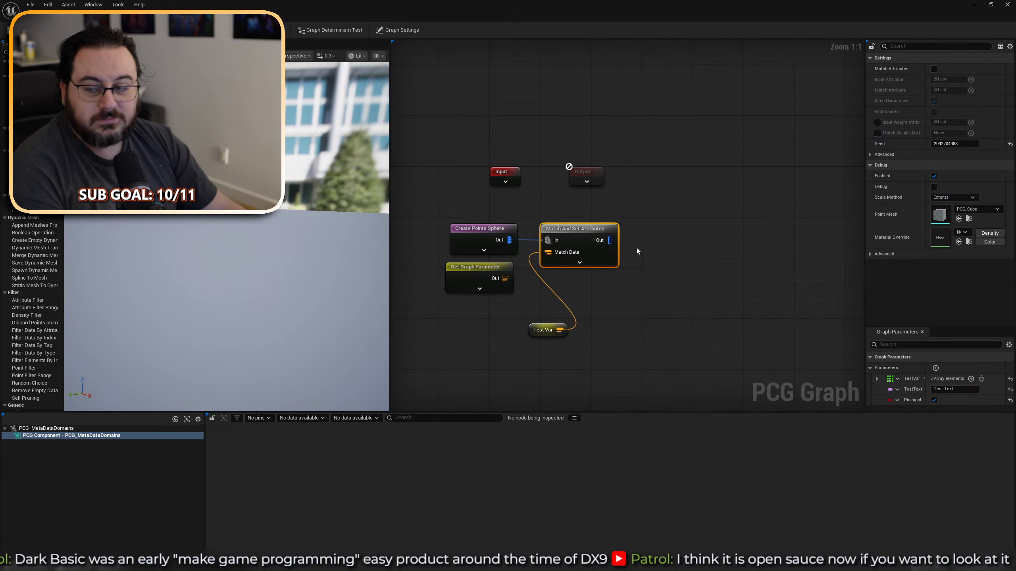
click(544, 329)
click(476, 280)
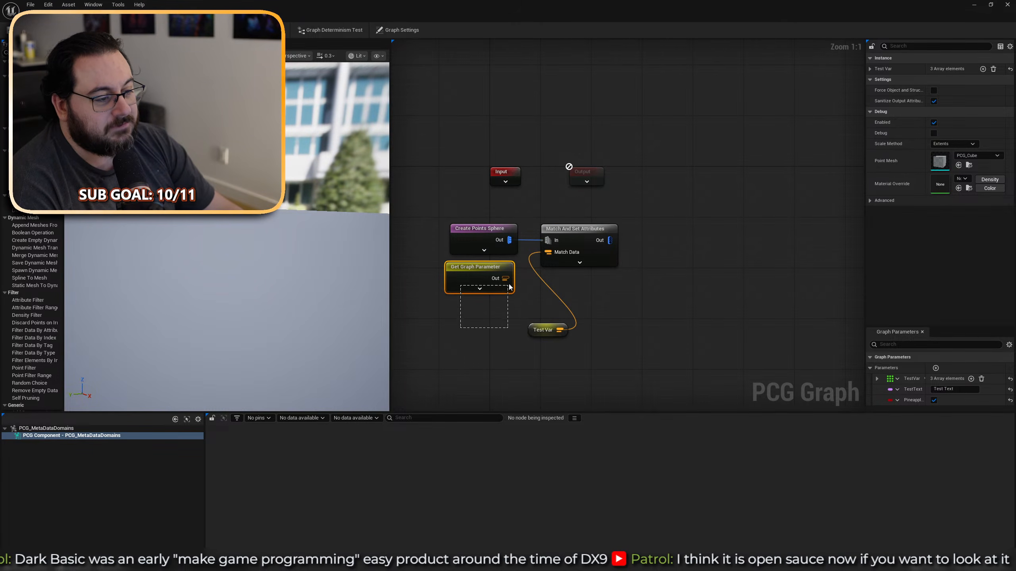
drag(421, 318, 521, 260)
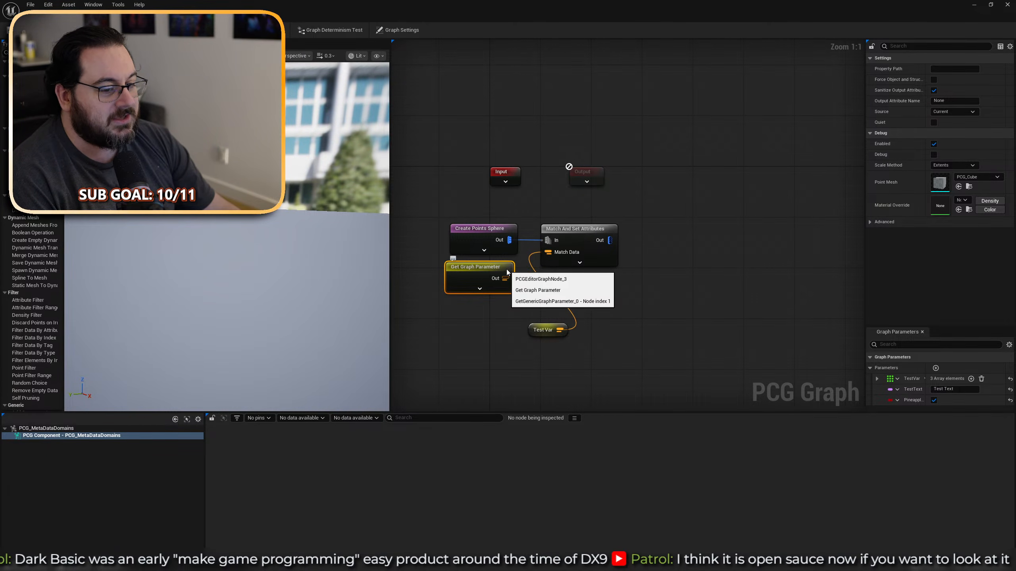
key(a)
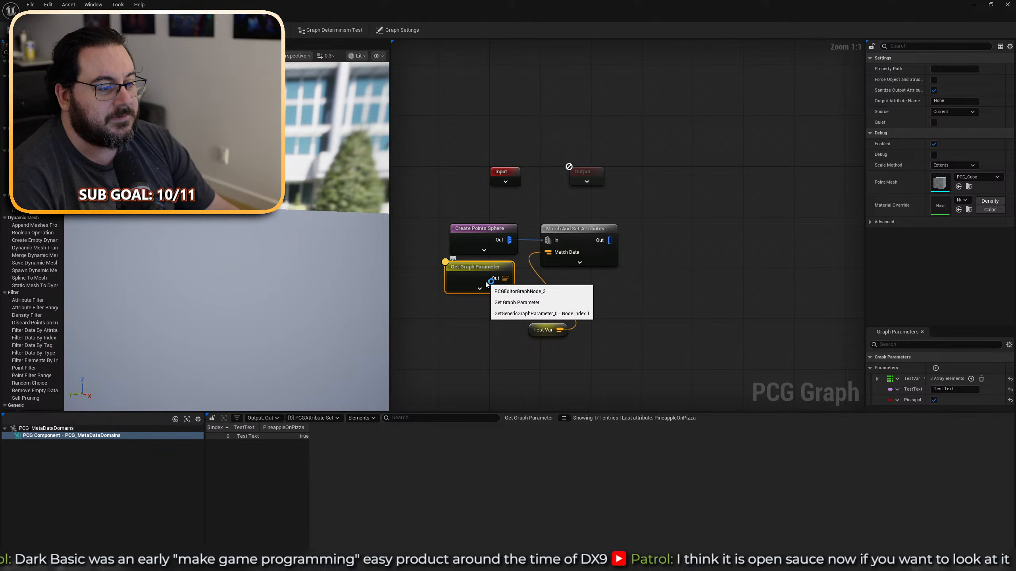
Rename the TestText graph parameter to TestText2.
double_click(916, 389)
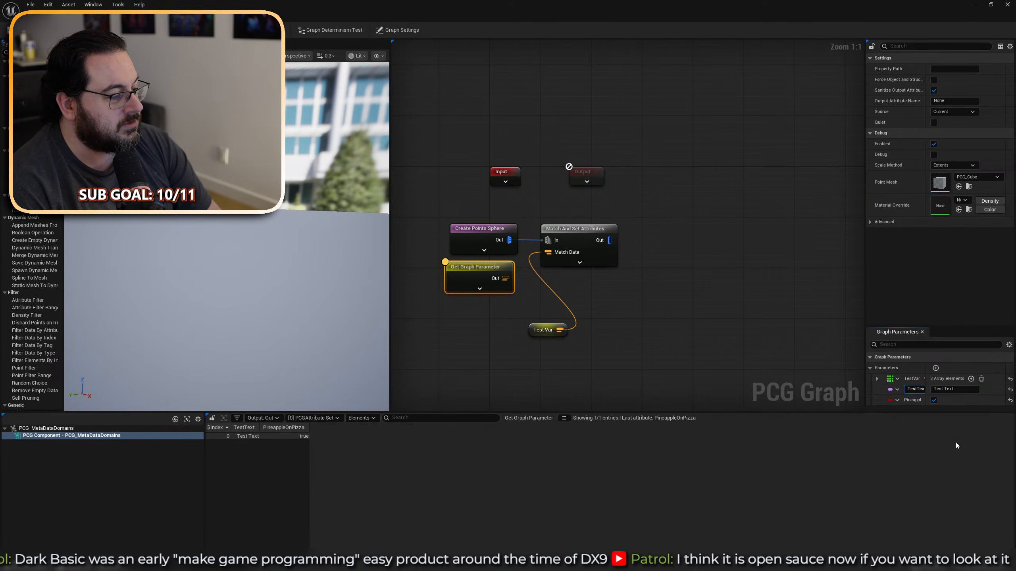
text(2)
key(Return)
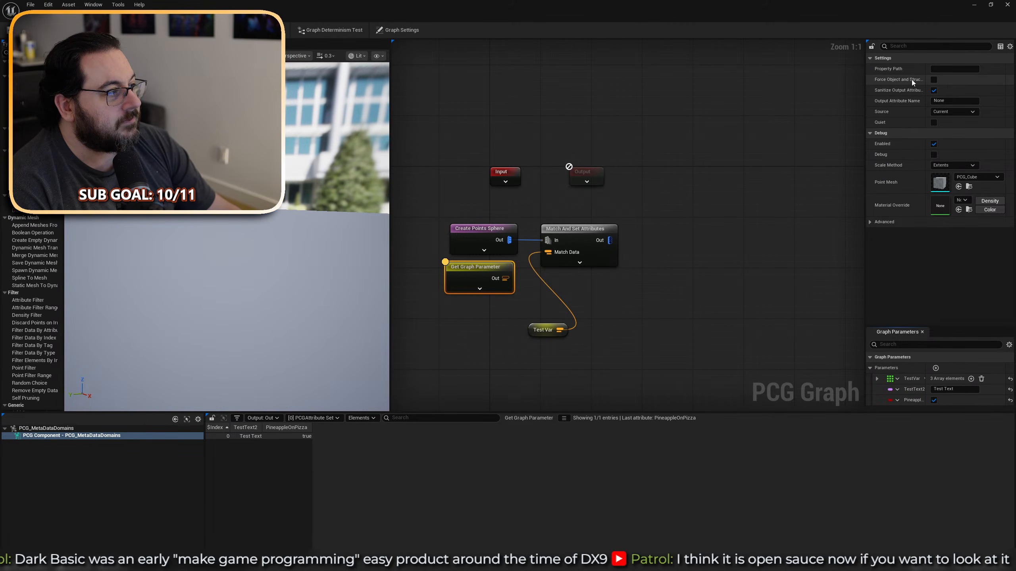
Set the Property Path of the Get Graph Parameter node to TestText.
click(954, 69)
text(Teste)
key(BackSpace)
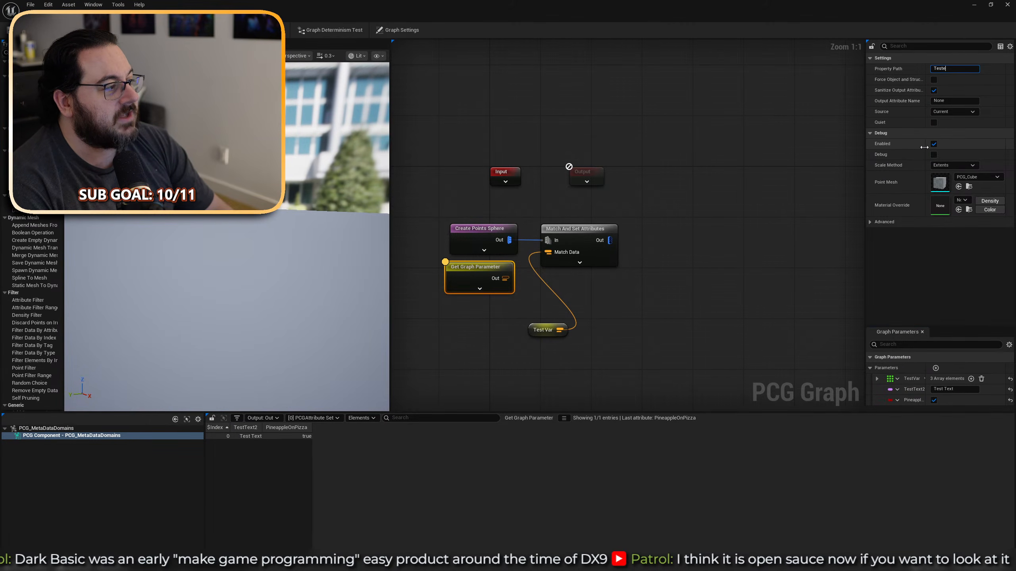
text(Text)
key(Return)
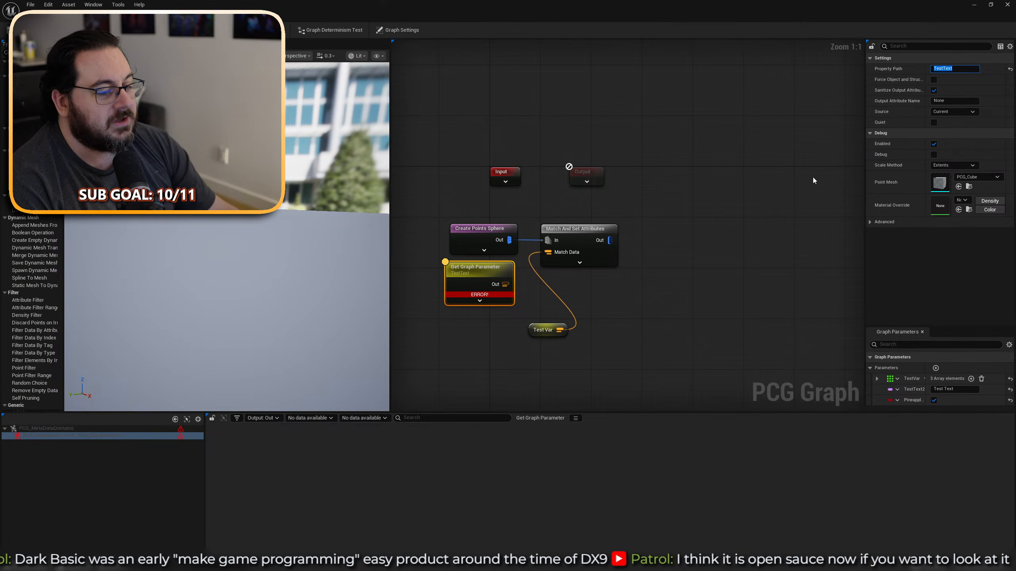
Rename the TestText2 graph parameter back to TestText.
click(915, 390)
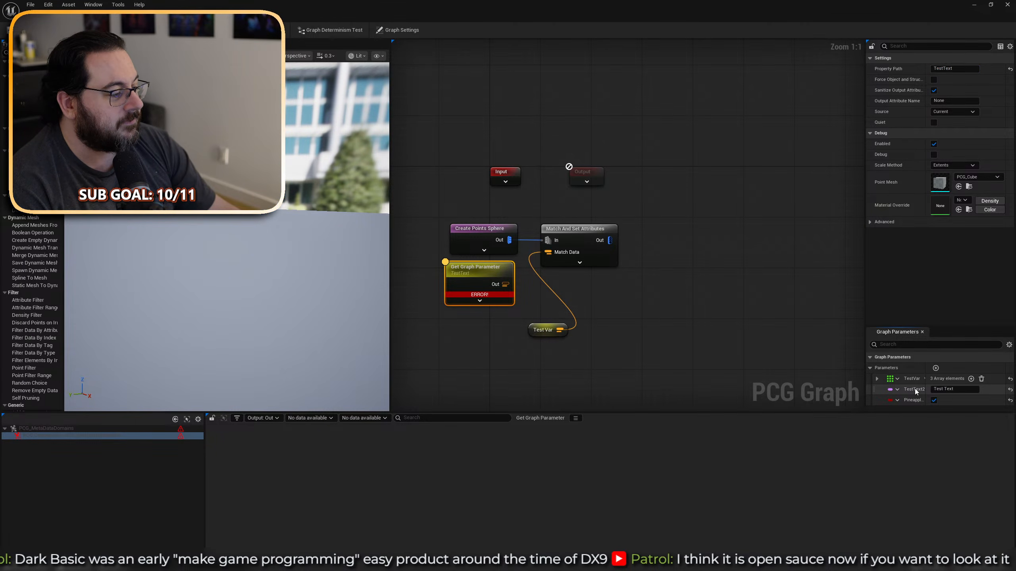
key(Escape)
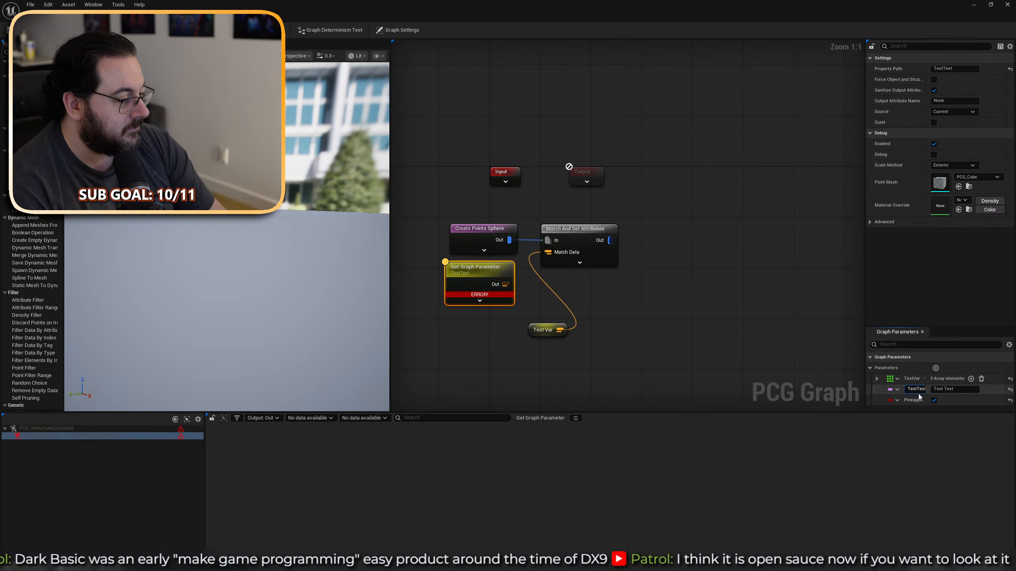
key(Return)
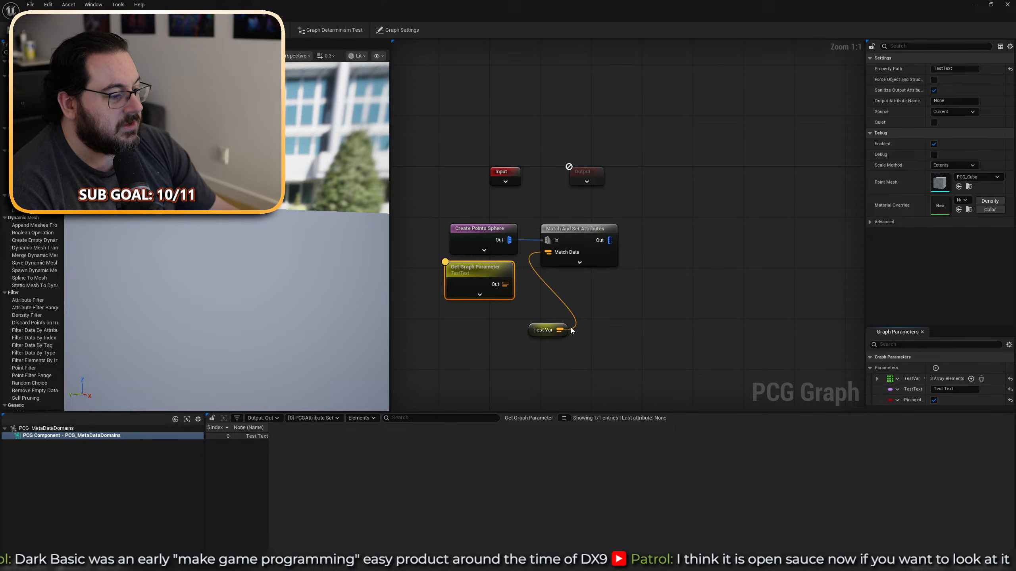
Rename the TestVar graph parameter to TestVar2.
double_click(915, 379)
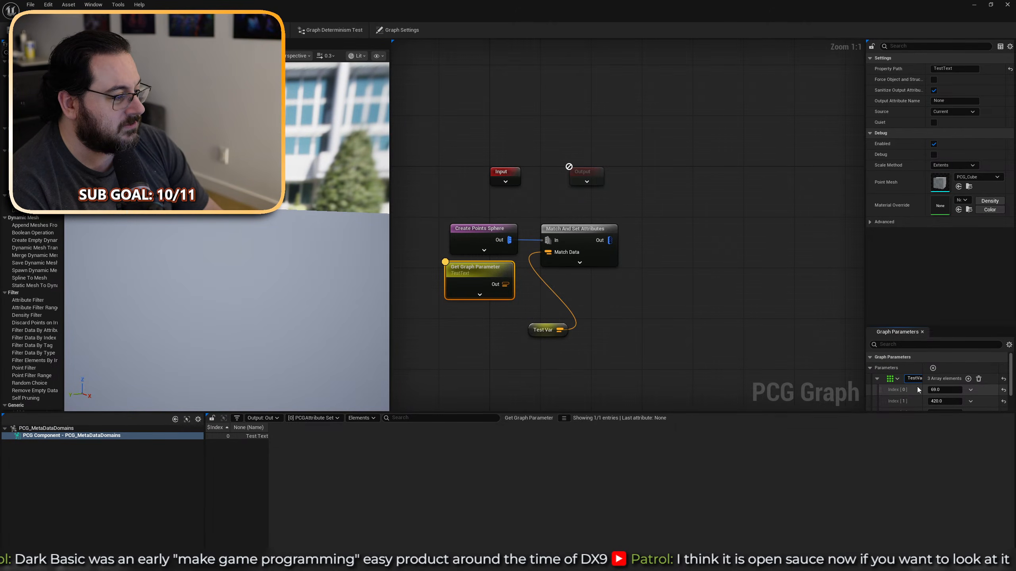
text(2)
key(Return)
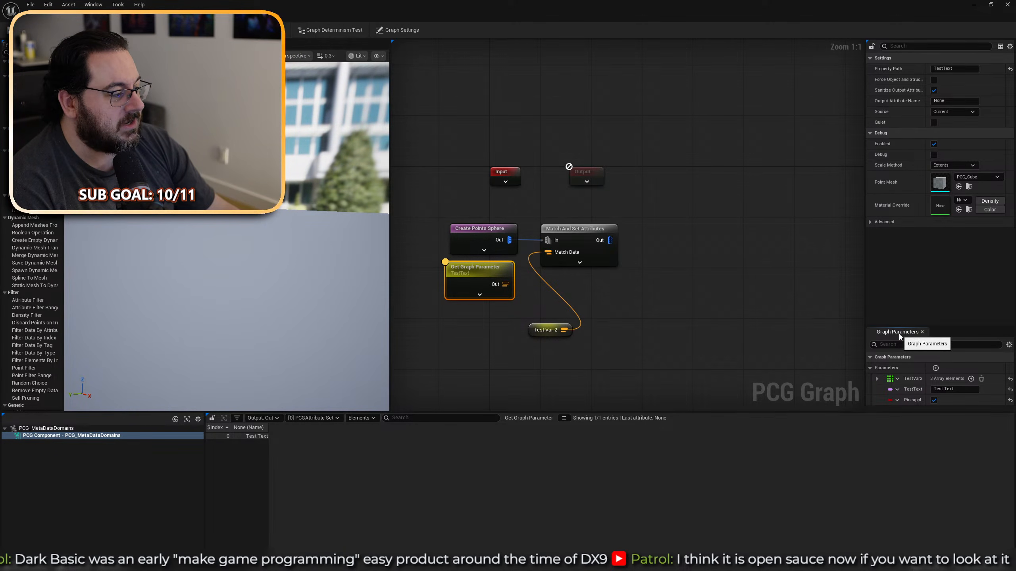
Dock the Graph Parameters panel beneath the preview viewport and adjust its height.
drag(898, 333, 191, 373)
drag(277, 224, 271, 316)
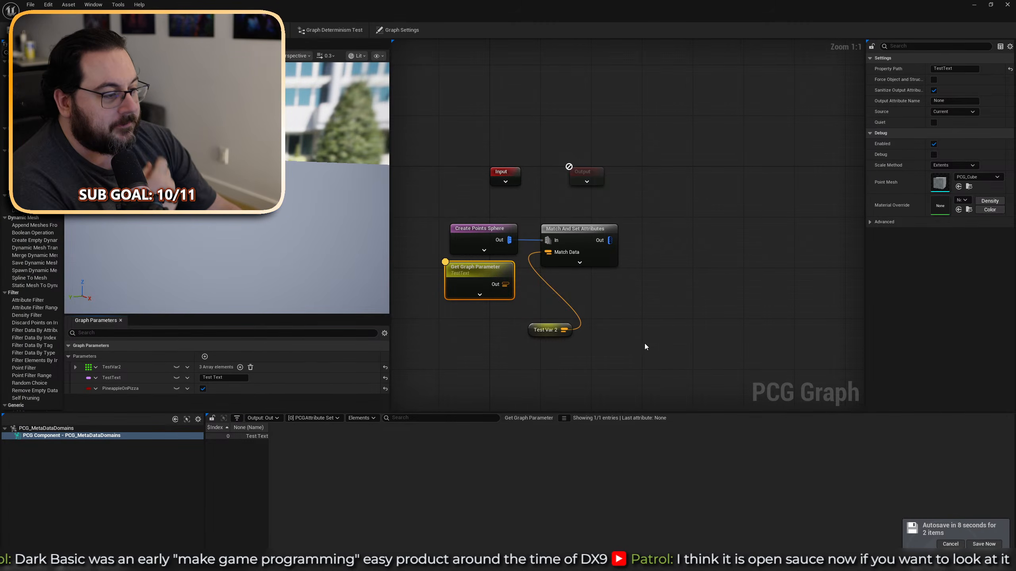
right_drag(642, 292, 597, 287)
click(518, 228)
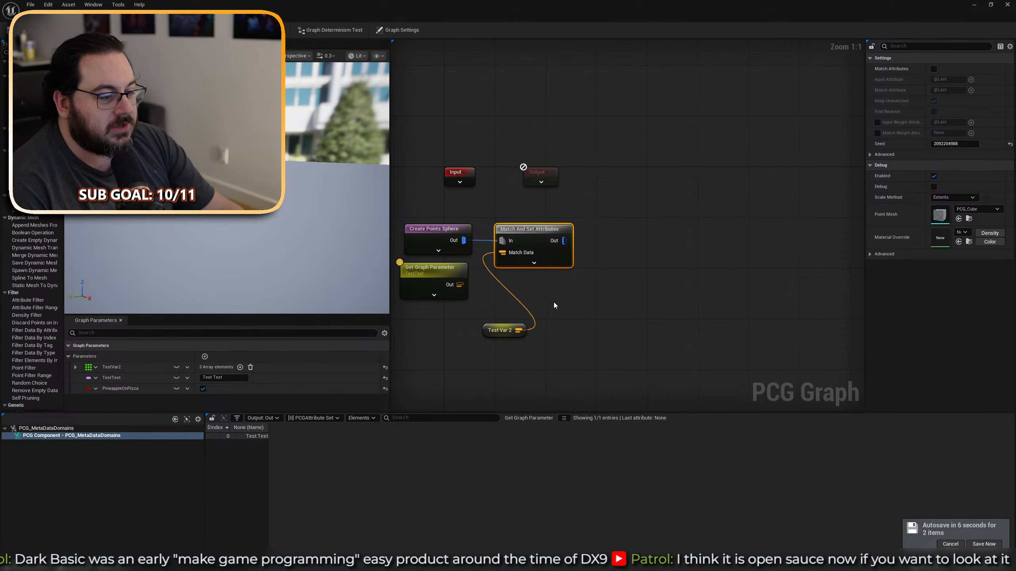
drag(458, 285, 463, 279)
click(654, 268)
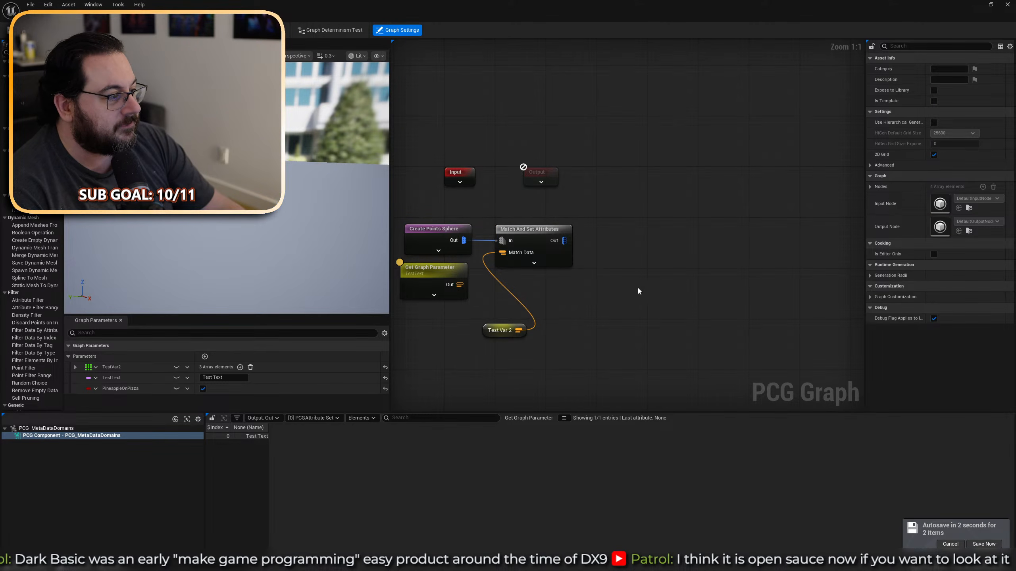
Change the TestVar2 graph parameter from an array to a single value and set it to 69.
click(97, 369)
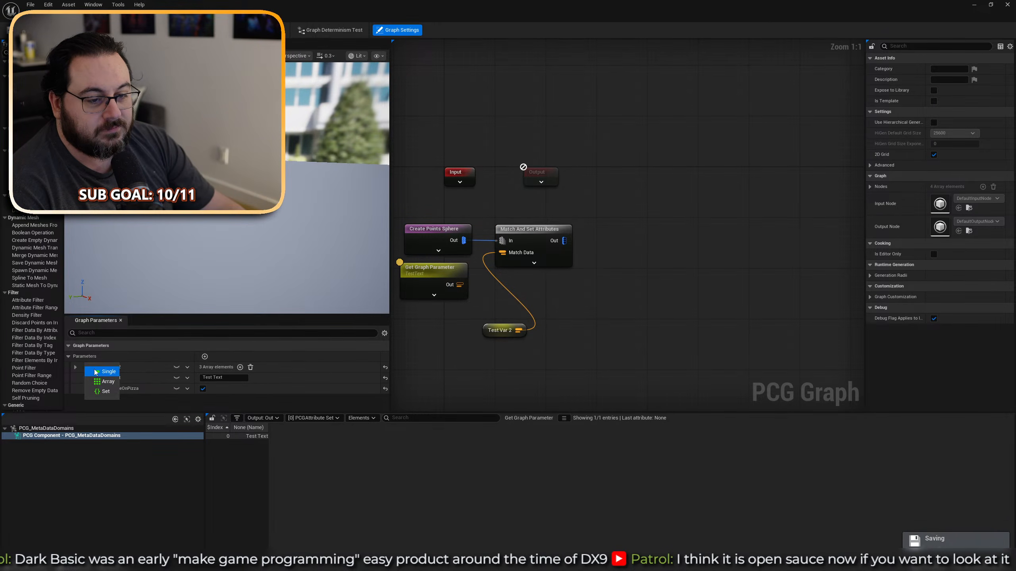
click(106, 371)
click(220, 365)
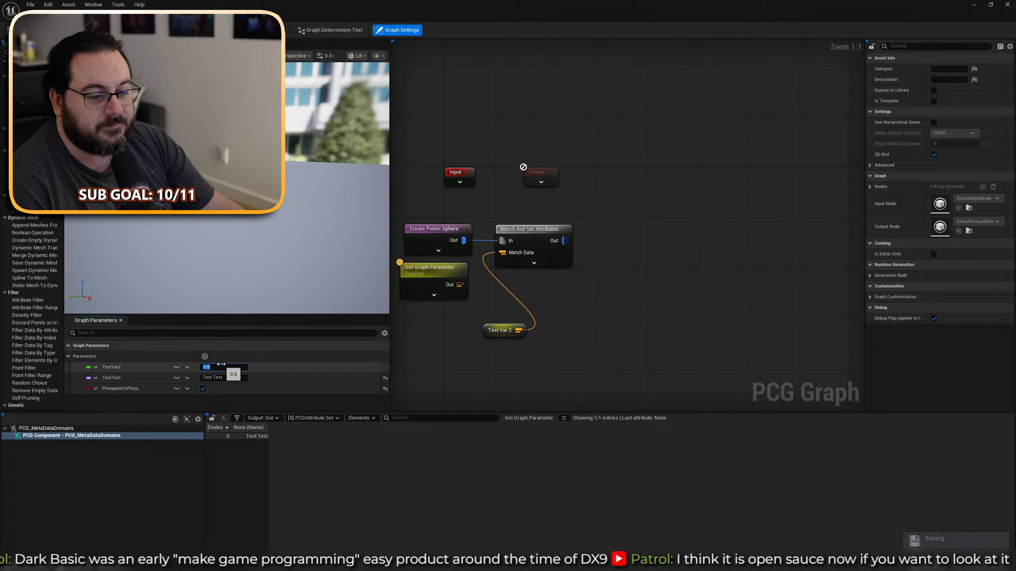
text(69)
key(Return)
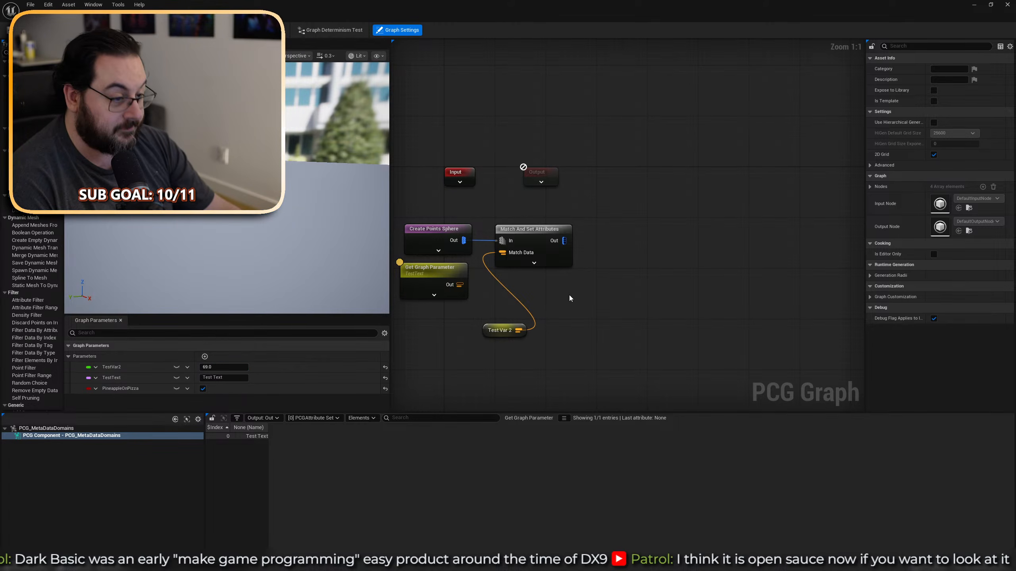
Replace the Match And Set Attributes node with an Add Attribute node fed by Create Points Sphere, and wire Get Graph Parameter into Attributes.
drag(456, 286, 492, 246)
click(552, 263)
key(Delete)
text(add att)
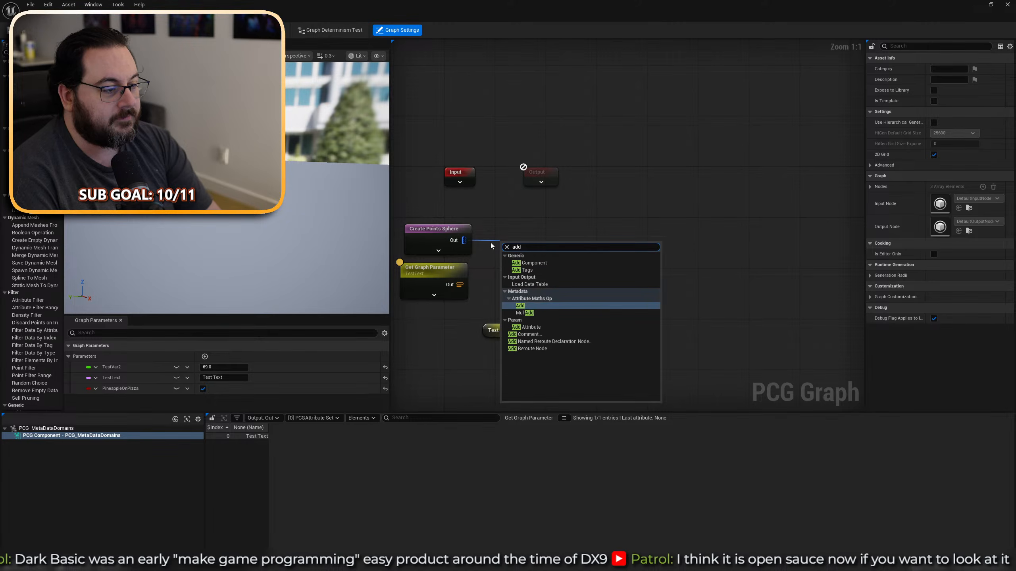
key(Down)
key(Down)
key(Down)
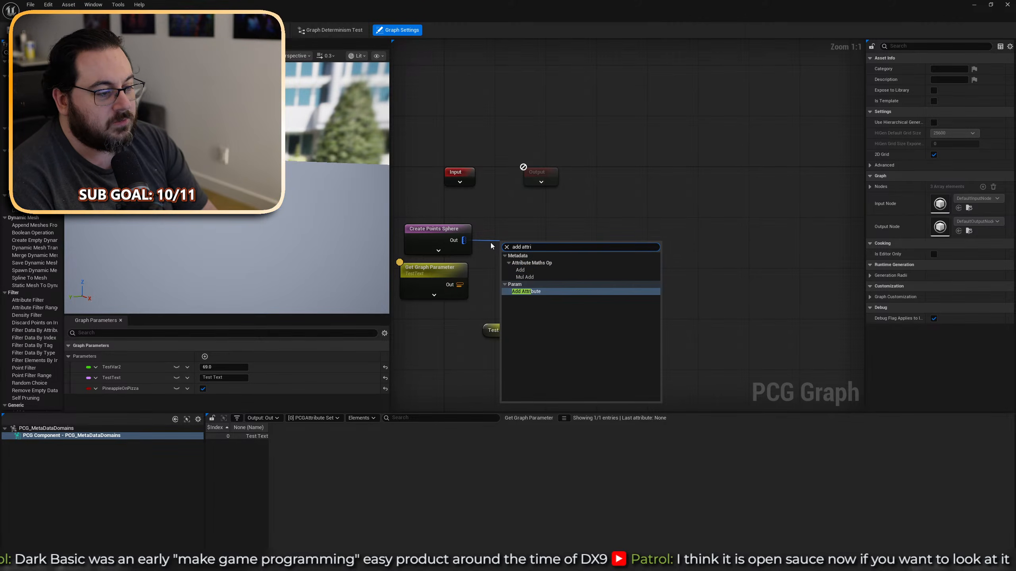
key(Return)
drag(460, 284, 521, 227)
Enable Copy All Attributes on the Add Attribute node and inspect its output data.
click(934, 90)
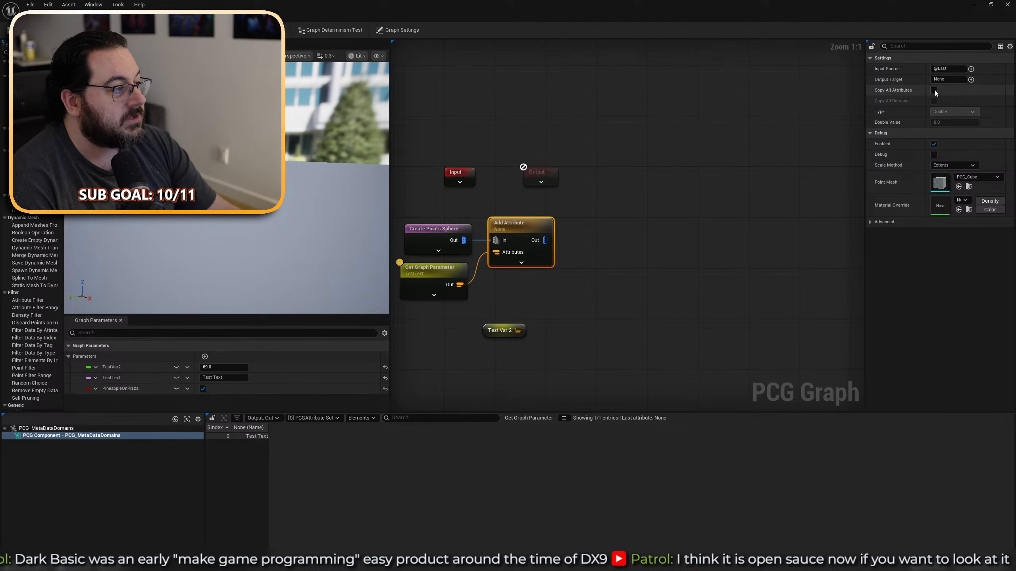
click(480, 303)
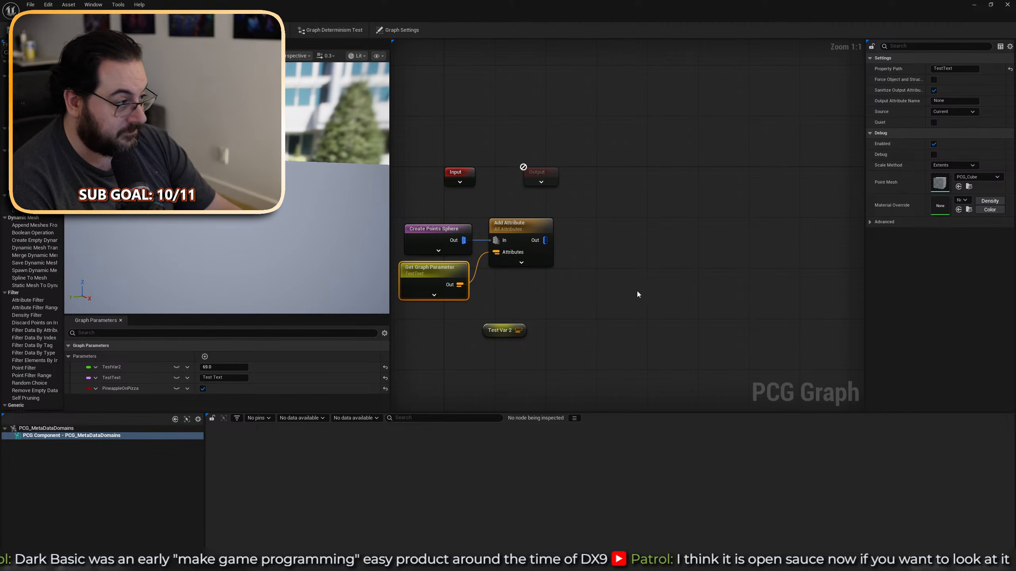
click(530, 262)
key(a)
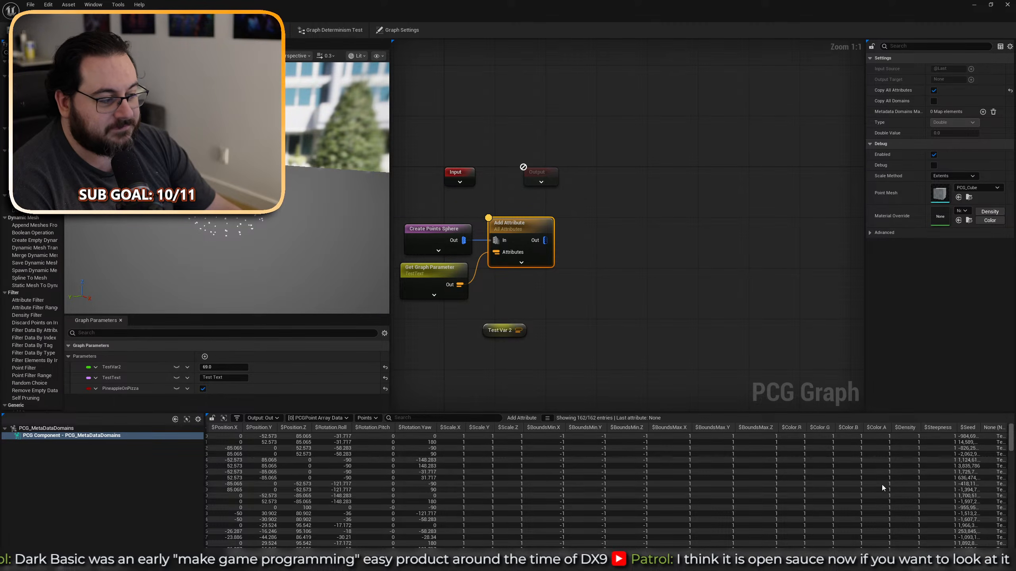
click(553, 285)
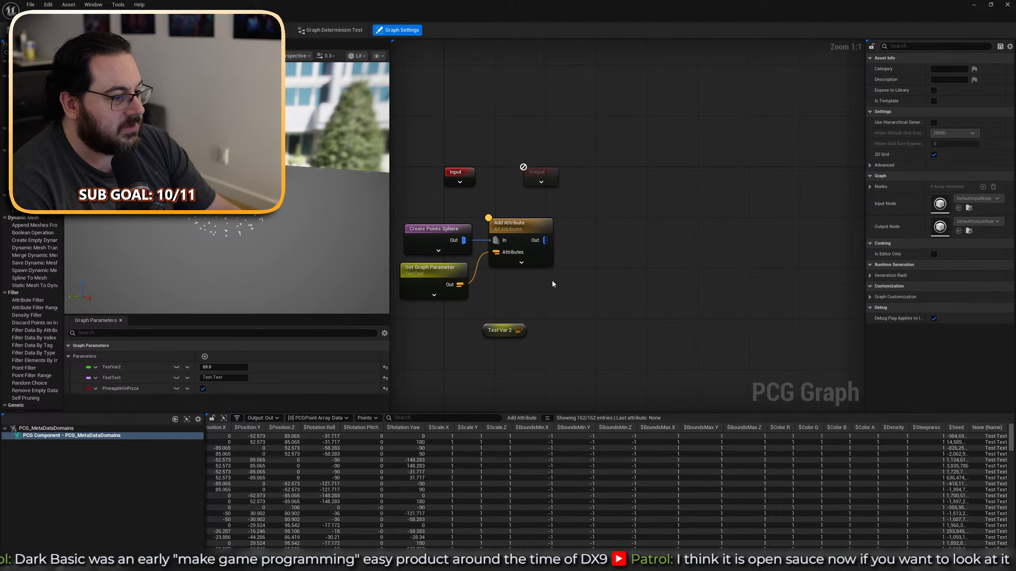
Add a new graph parameter, undo the extra second one, and leave the default name NewProperty.
click(205, 356)
click(204, 357)
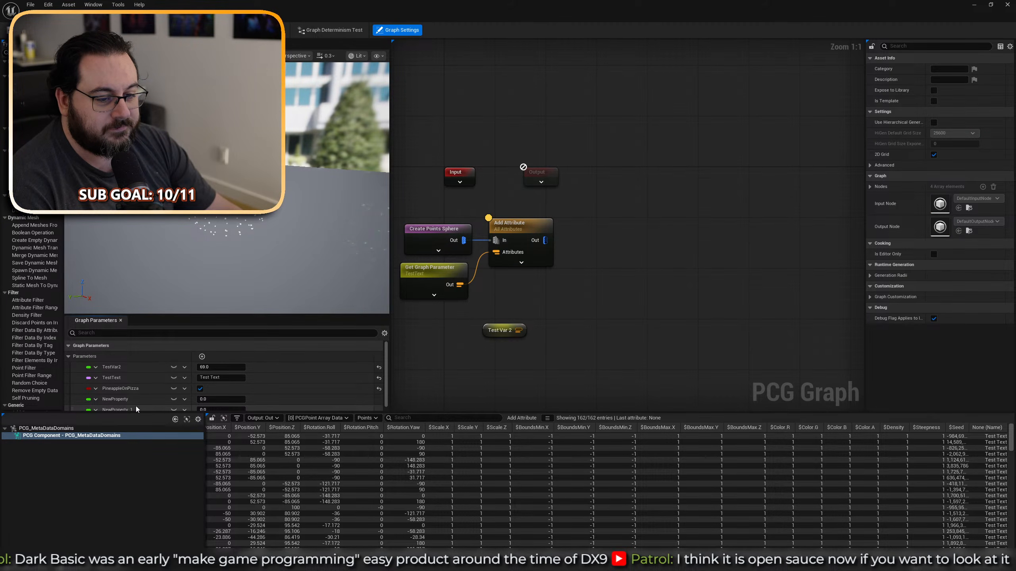
key(ctrl+z)
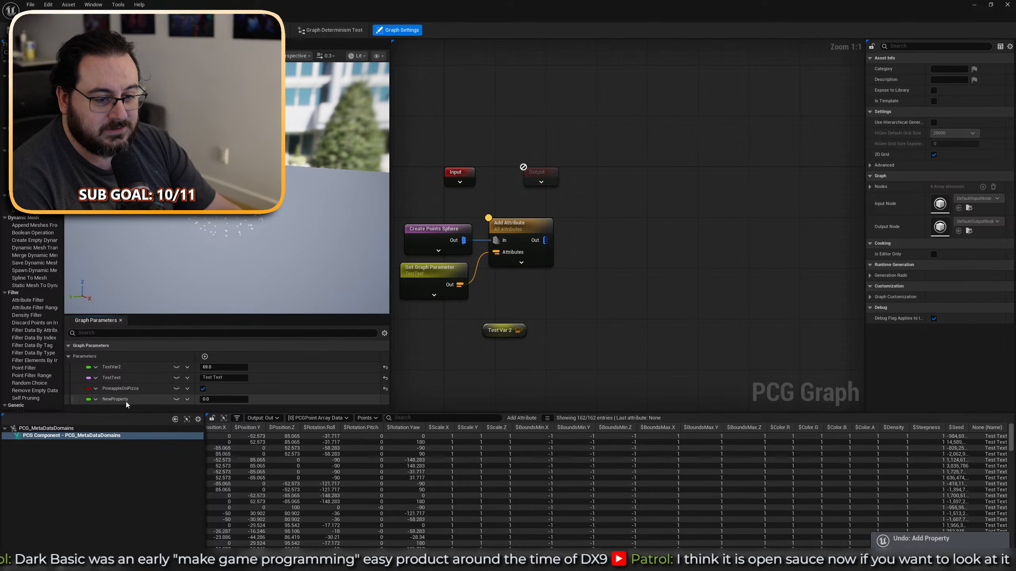
double_click(114, 398)
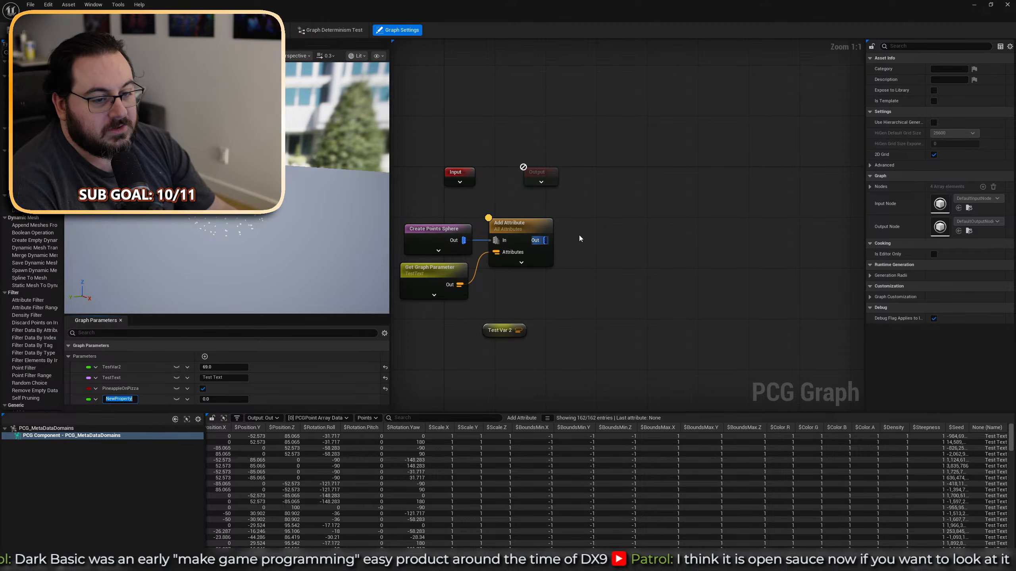
click(748, 243)
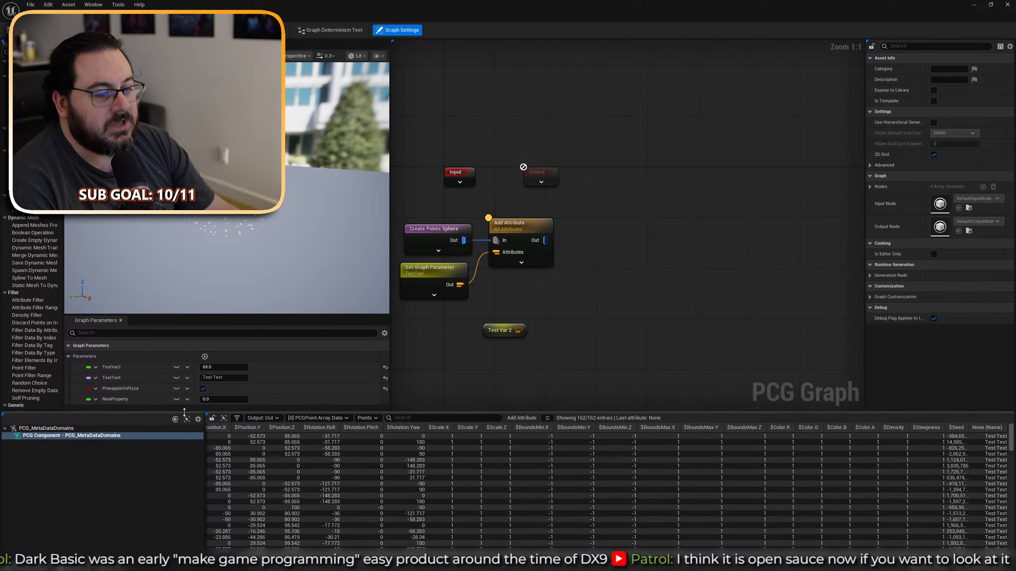
click(95, 400)
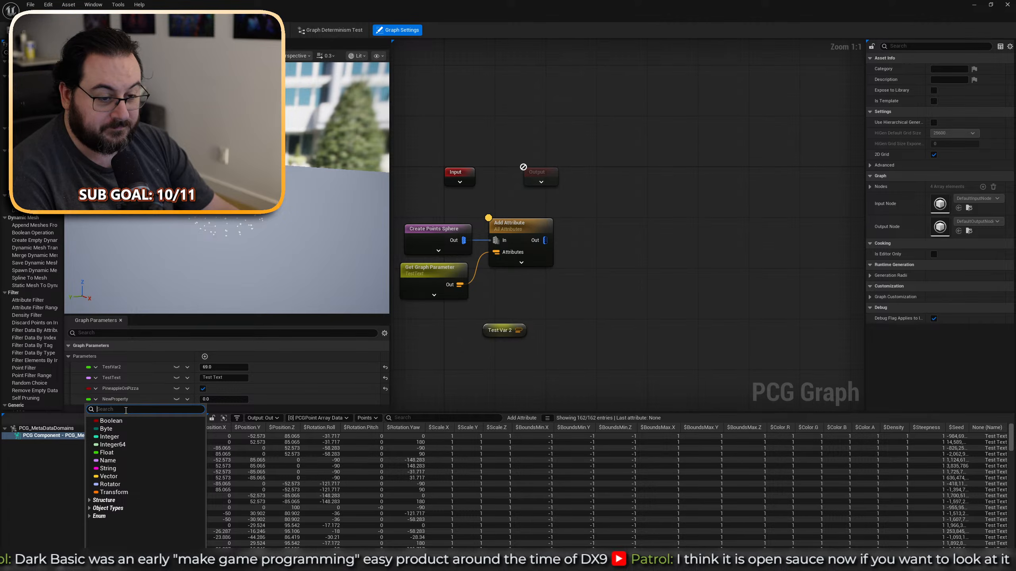
text(enum)
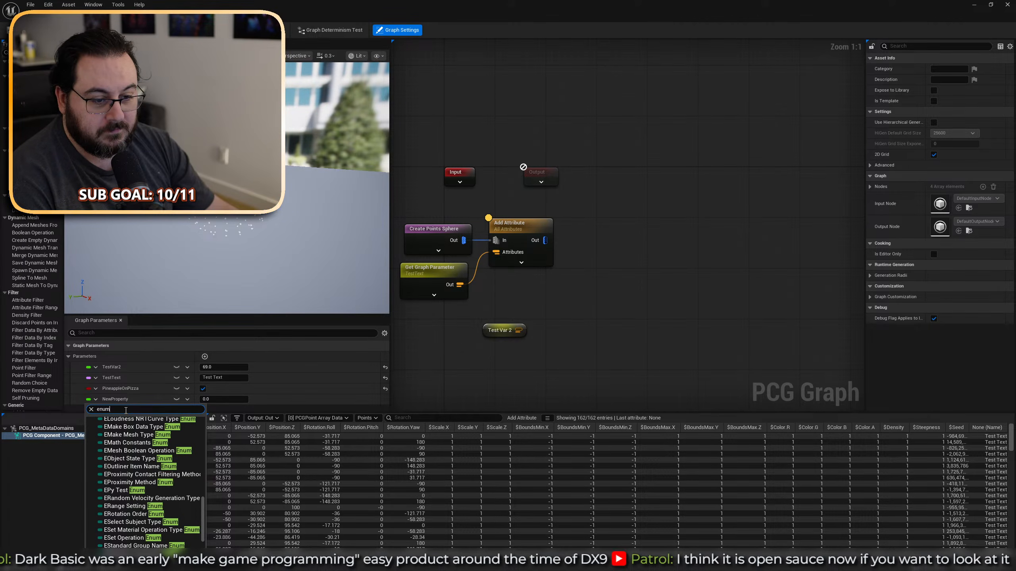
click(689, 251)
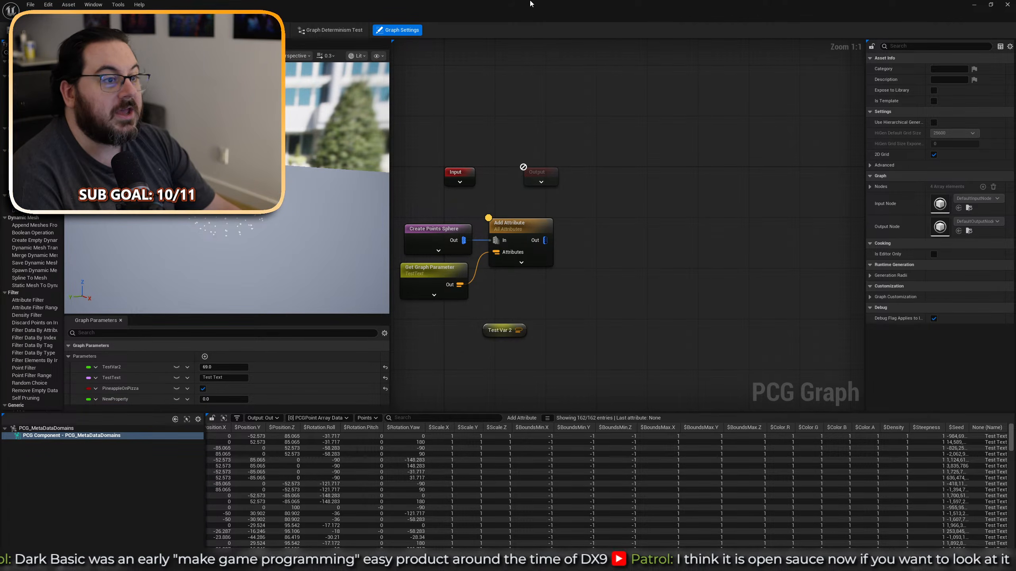
Create an enumeration asset named E_PCG_Types in the PCG_MetaDataDomains content folder.
drag(530, 4, 459, 115)
right_click(177, 484)
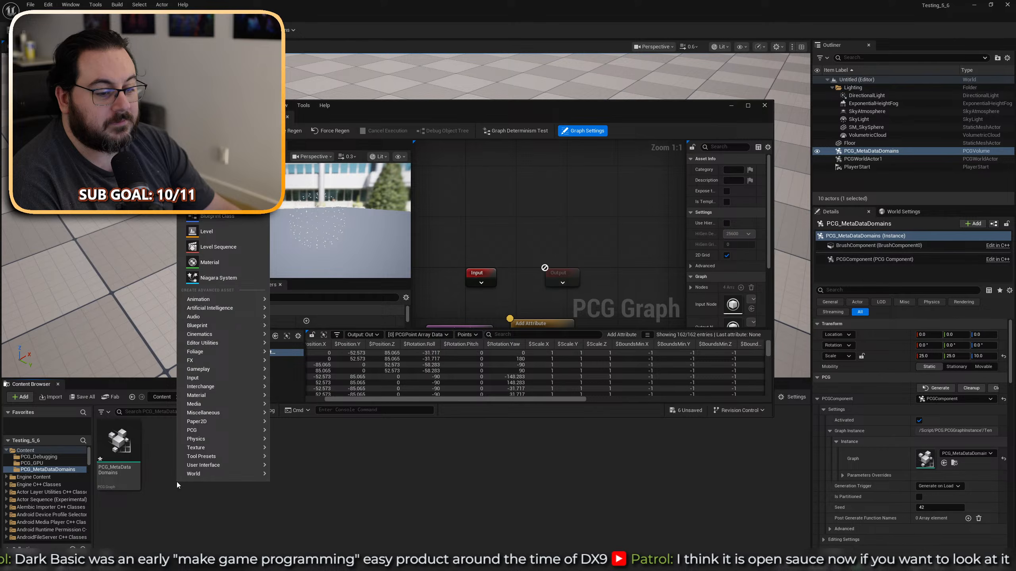
click(289, 522)
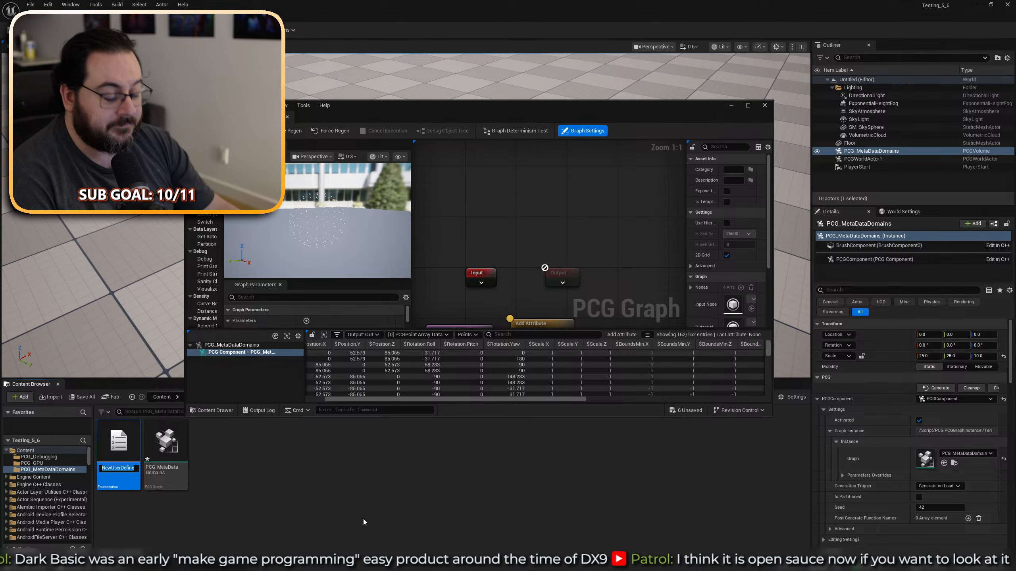
text(E_PCG_)
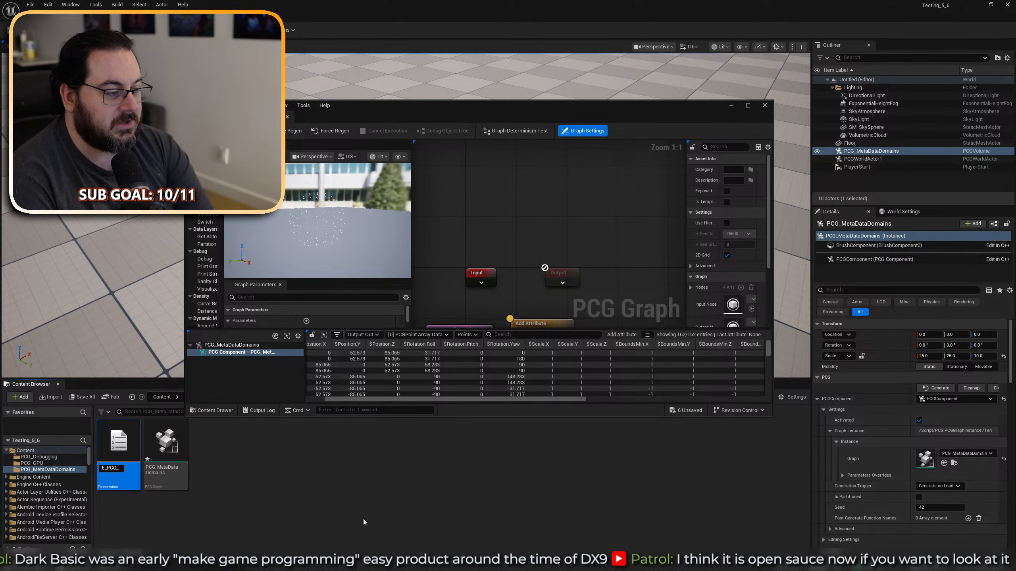
text(T)
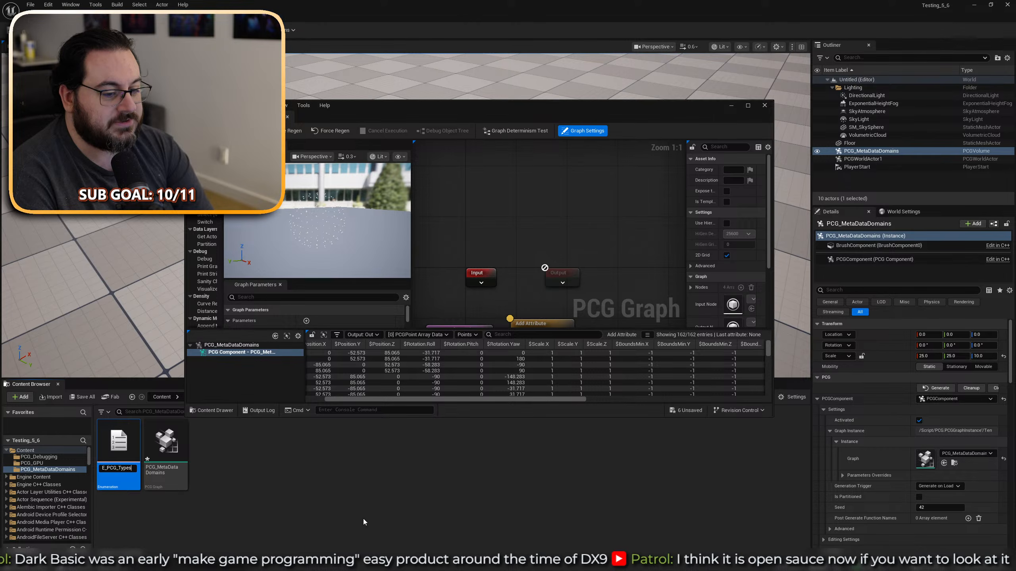
text(ypes)
key(Return)
Add three enumerators to E_PCG_Types named Default, Awesome and Even More Awesome, and save the asset.
click(242, 132)
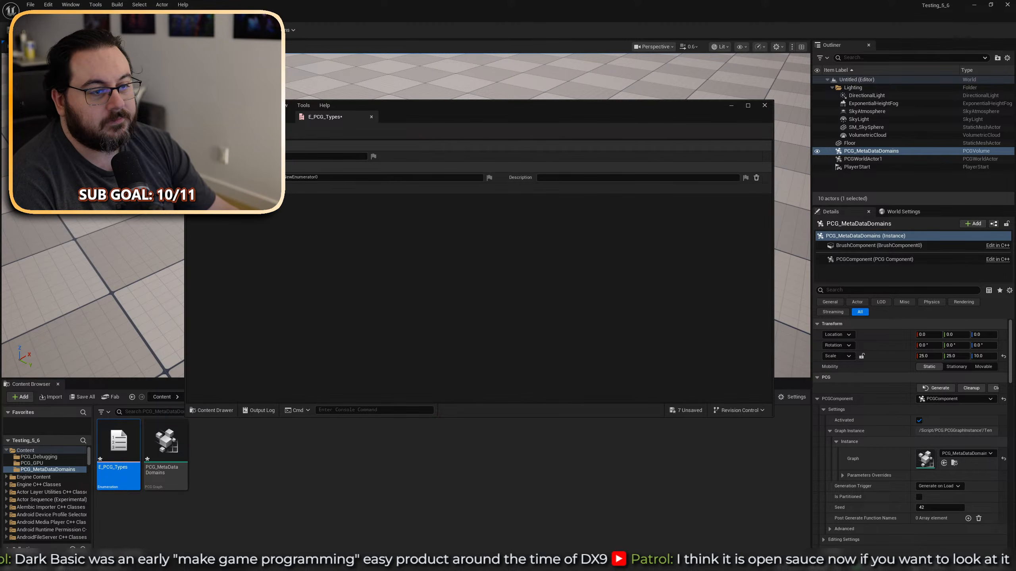
click(243, 131)
click(243, 131)
click(314, 177)
text(P)
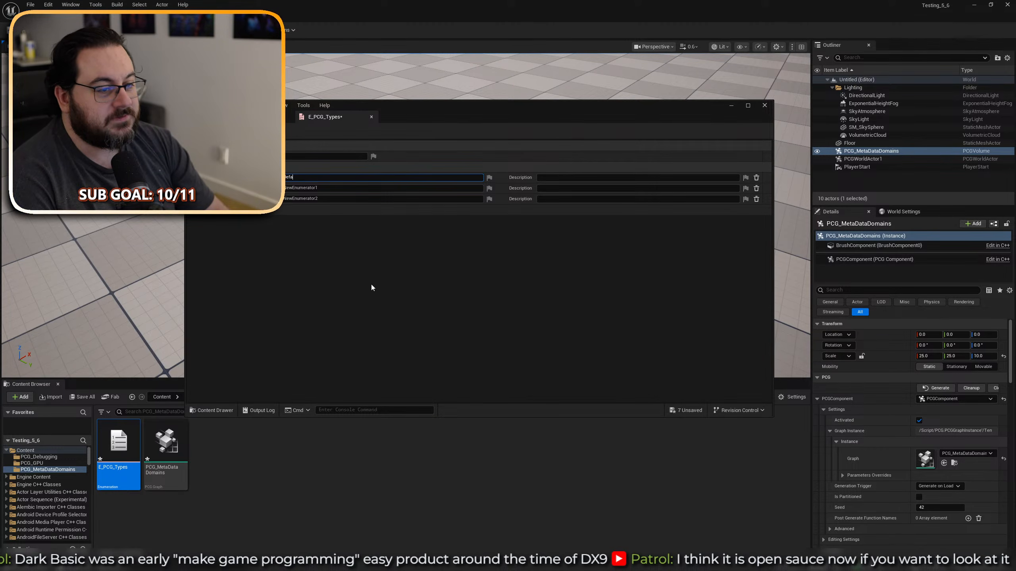
text(efault)
key(Tab)
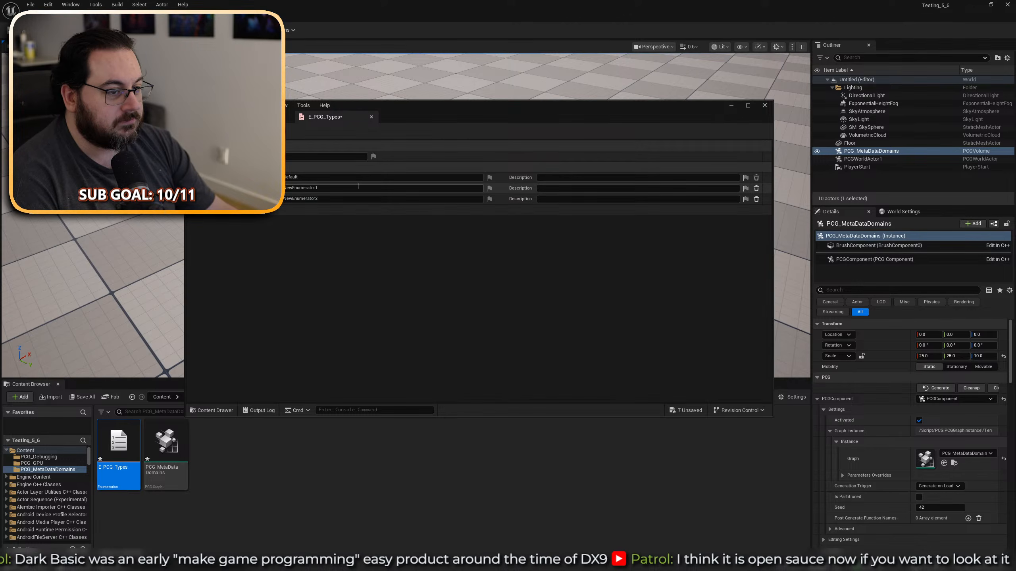
text(Awesome)
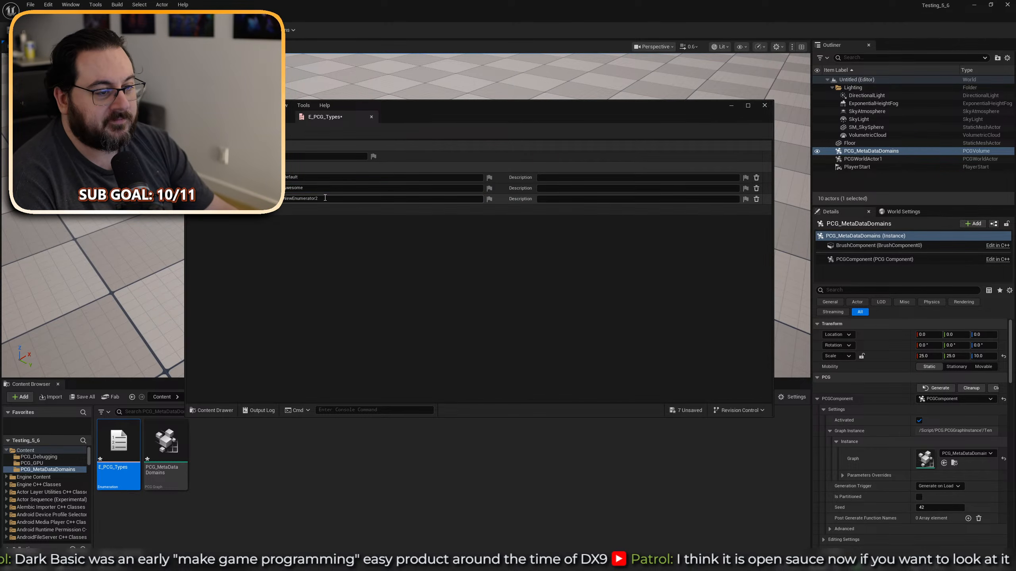
key(Tab)
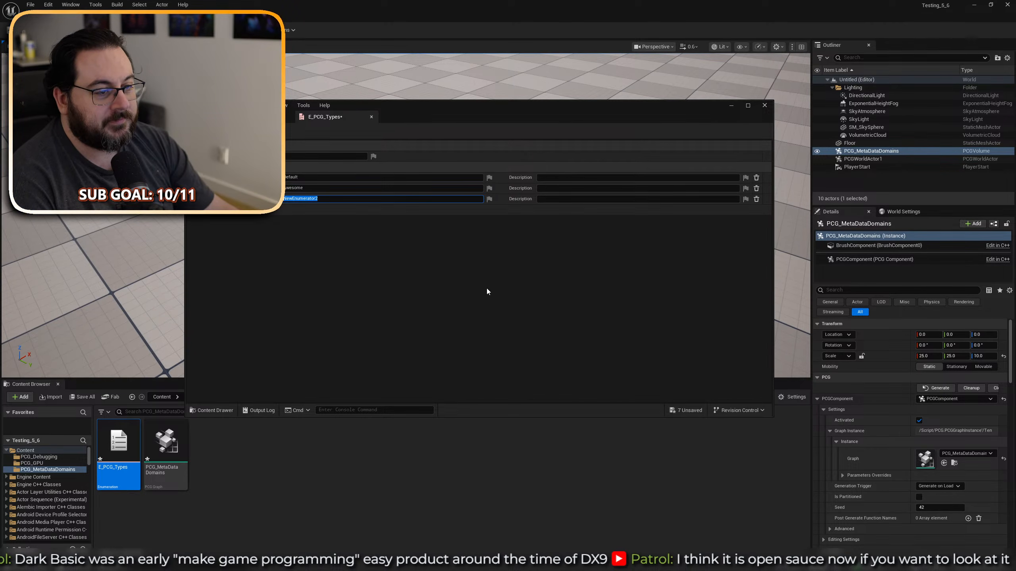
text(E)
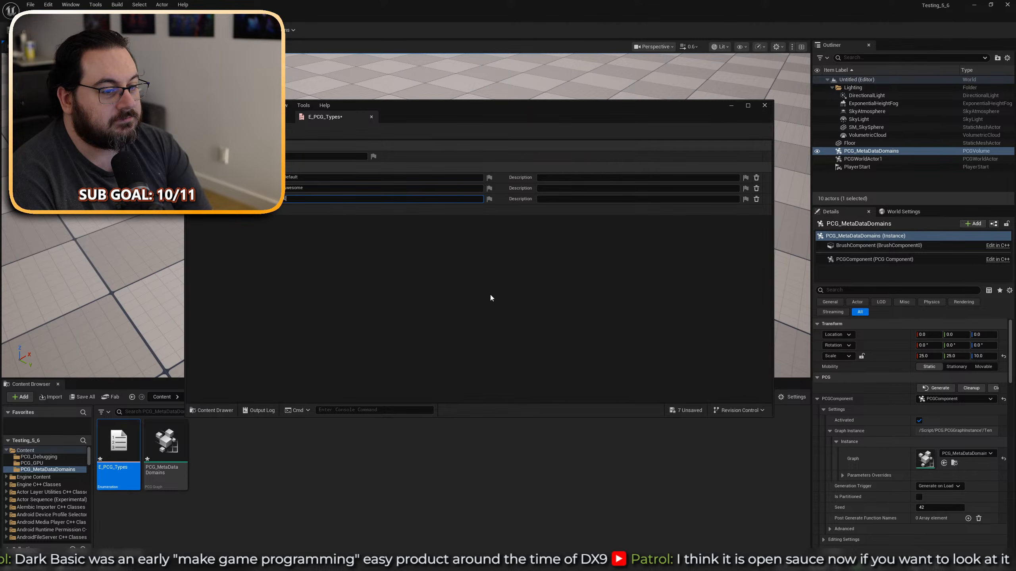
text(ven More Awesome)
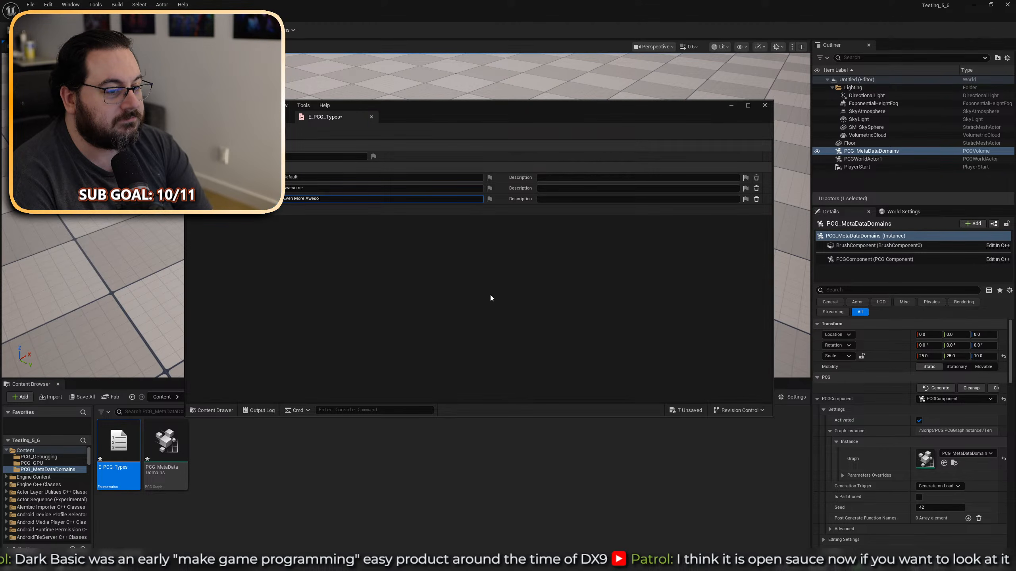
key(Return)
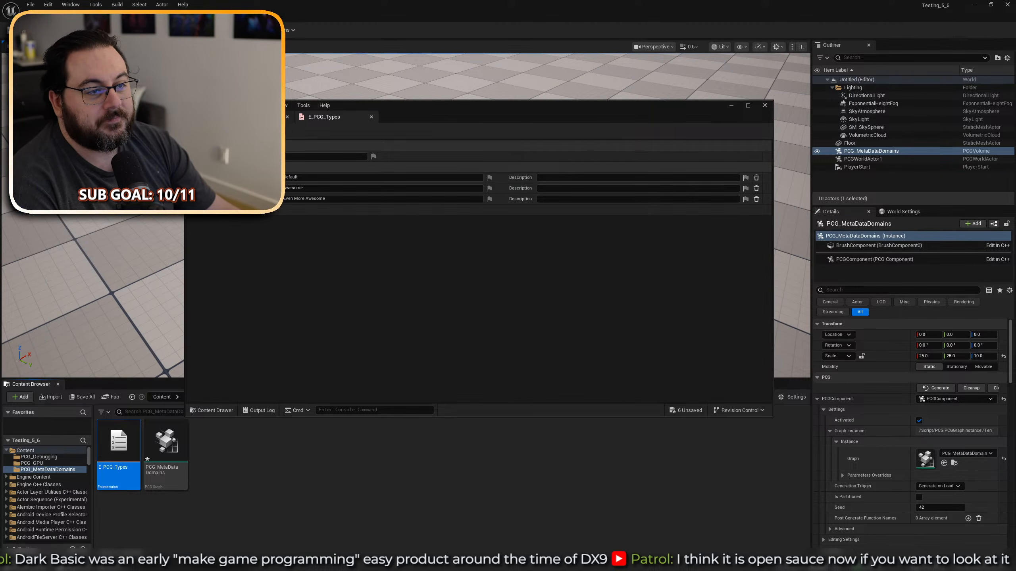
Set the NewProperty graph parameter's type to the E_PCG_Types enum and save the PCG_MetaDataDomains graph.
click(260, 117)
double_click(439, 107)
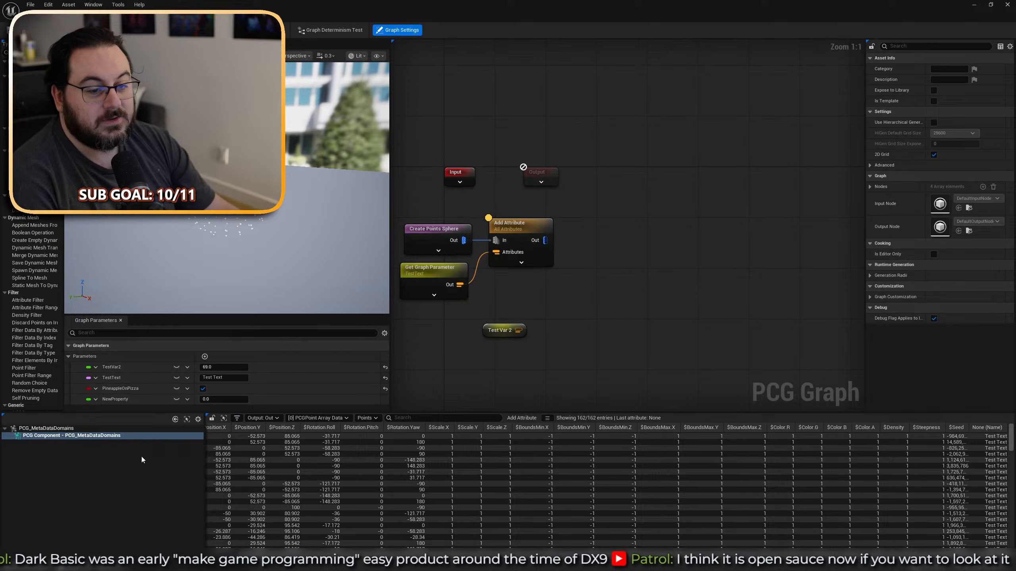
click(96, 400)
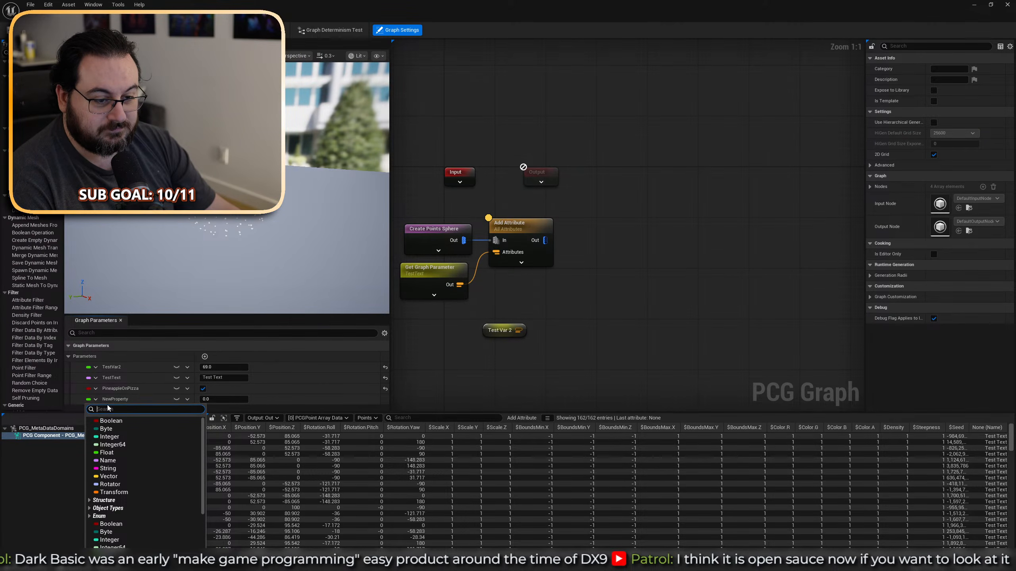
text(E PCG)
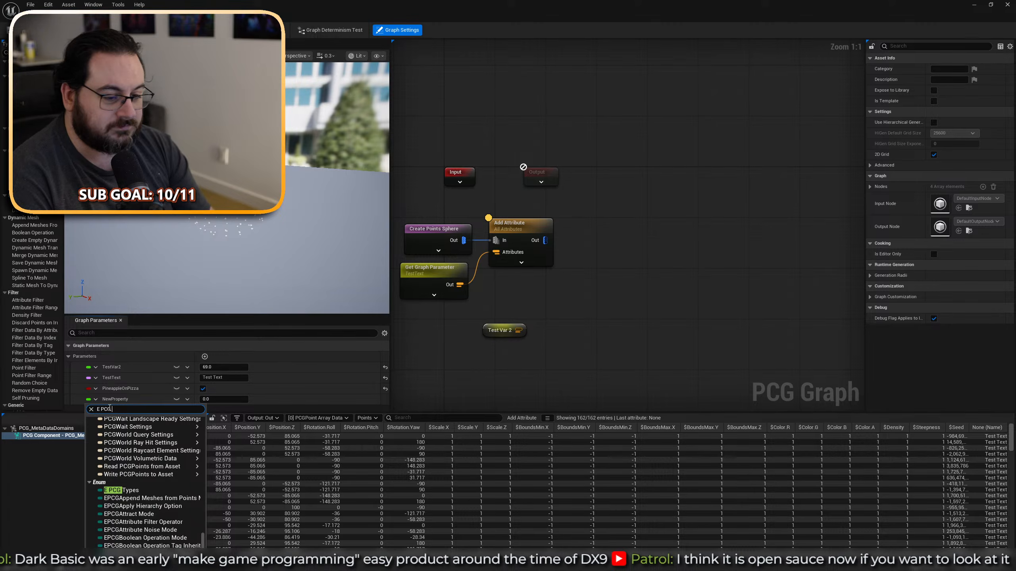
click(136, 492)
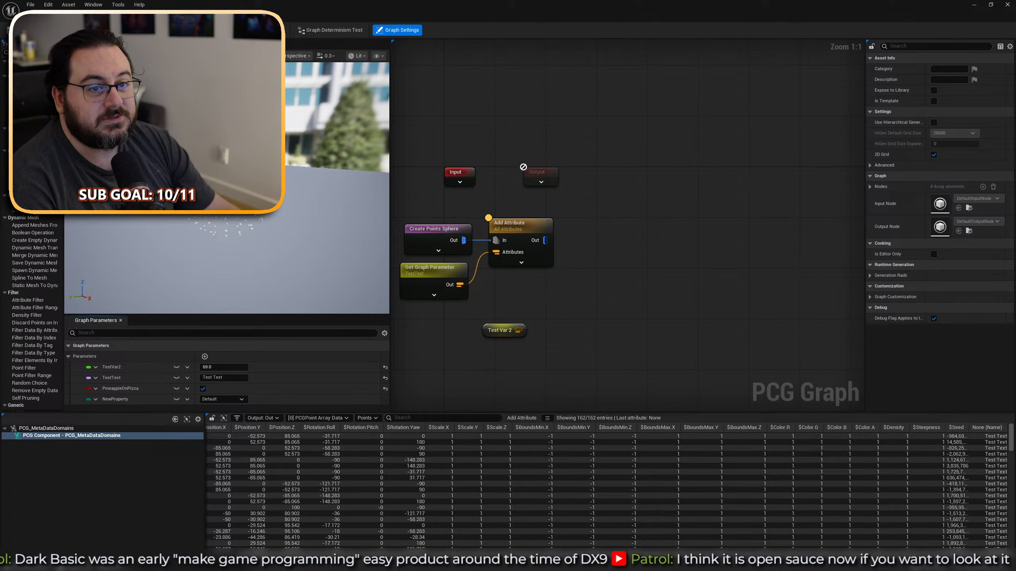
key(ctrl+s)
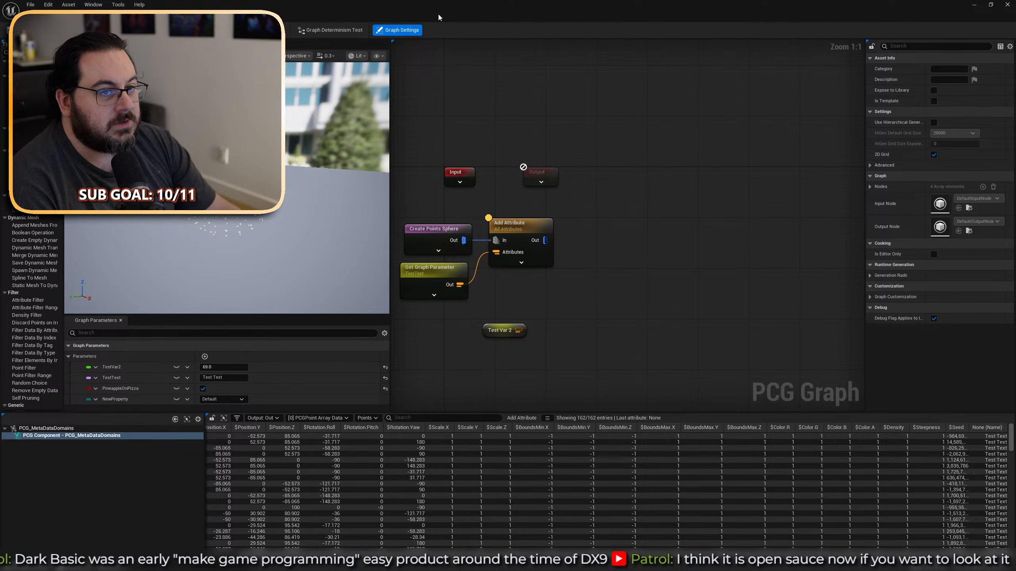
Rename the NewProperty graph parameter to EnumTest.
double_click(465, 9)
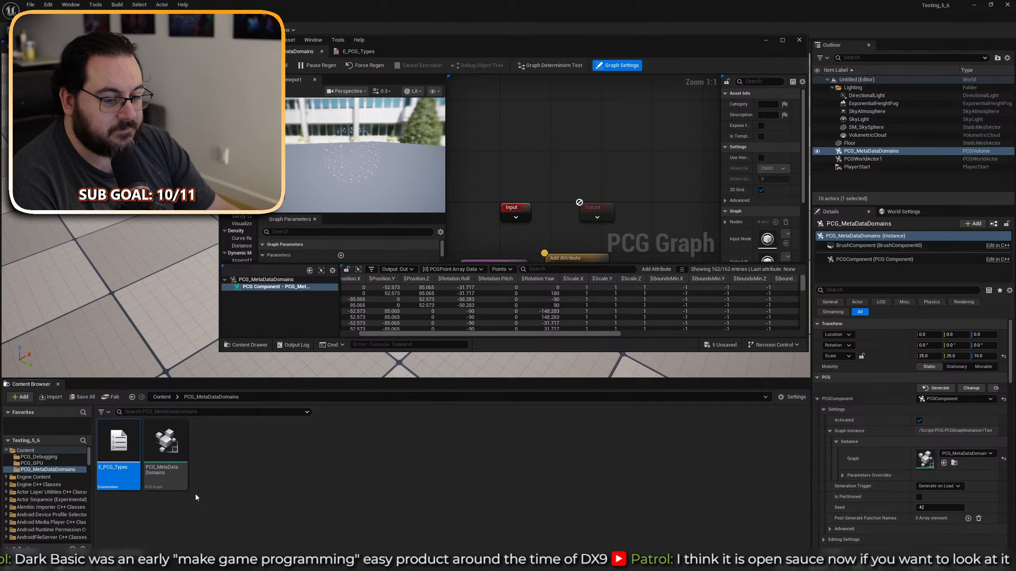
right_drag(633, 228, 623, 134)
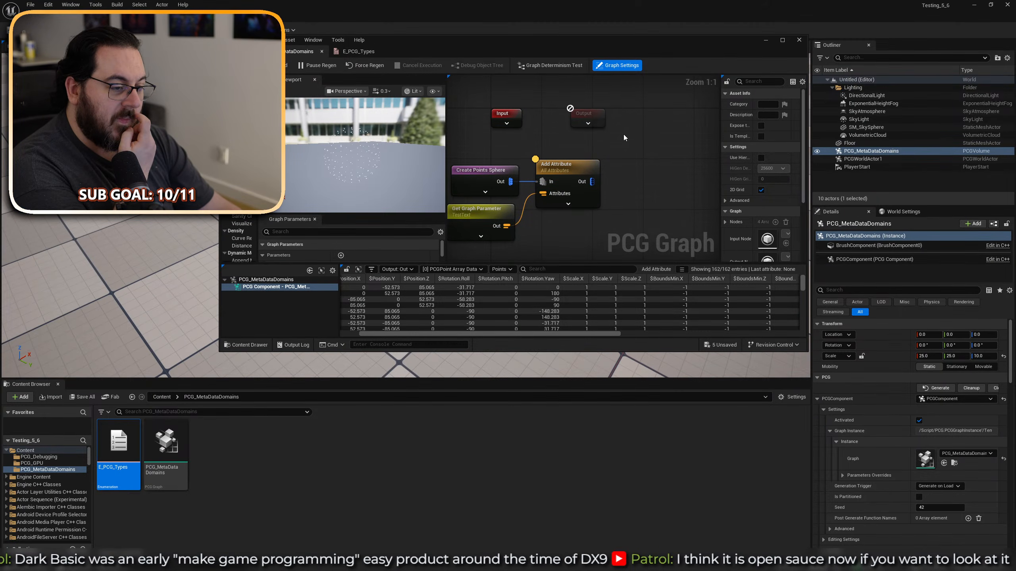
double_click(628, 46)
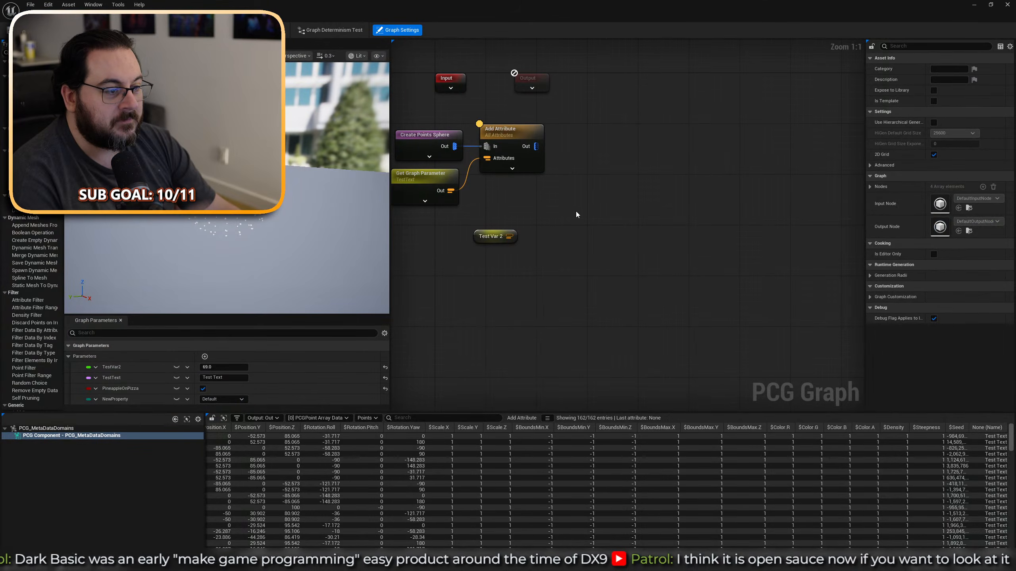
right_click(479, 252)
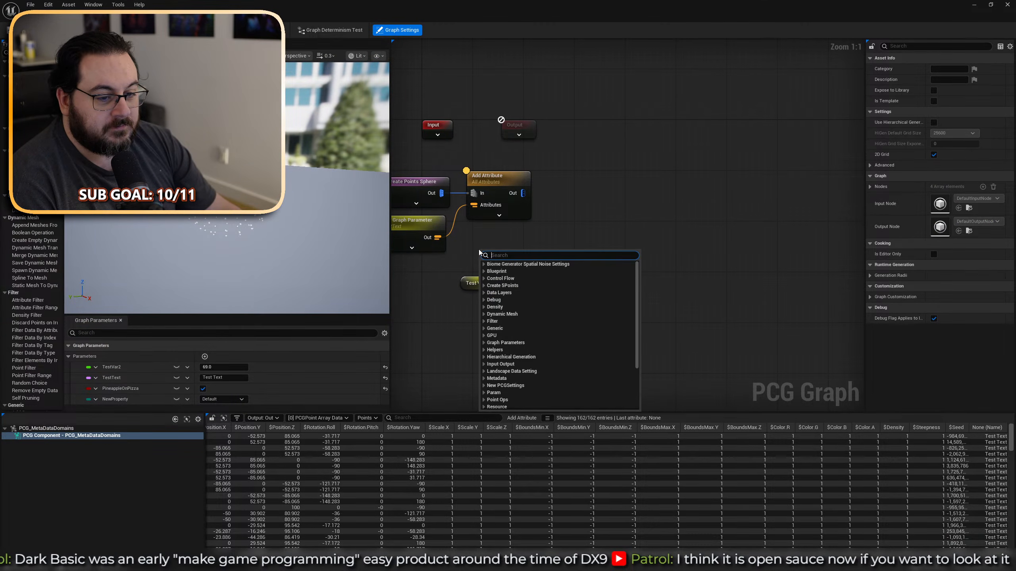
click(111, 400)
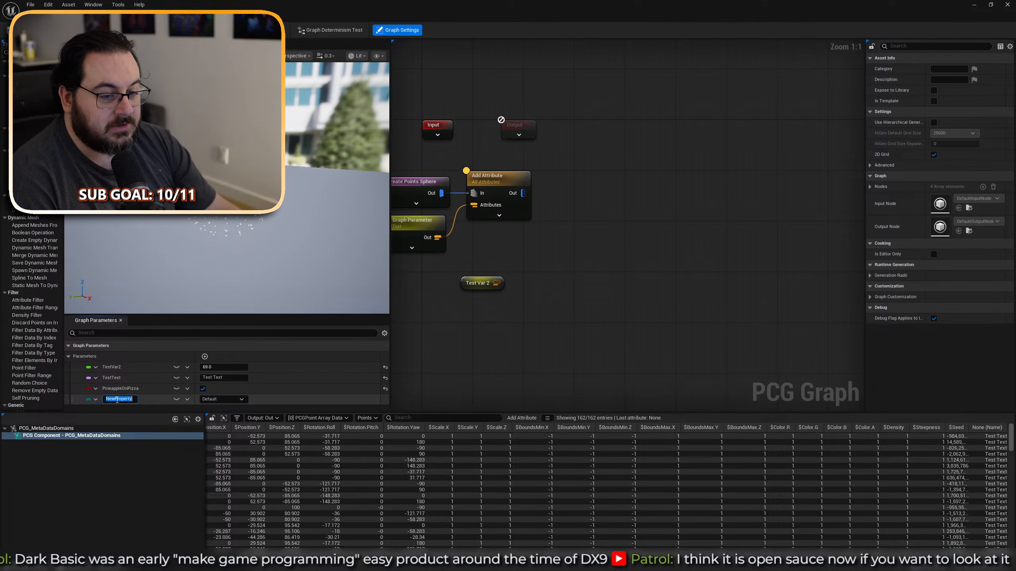
text(EnumTest)
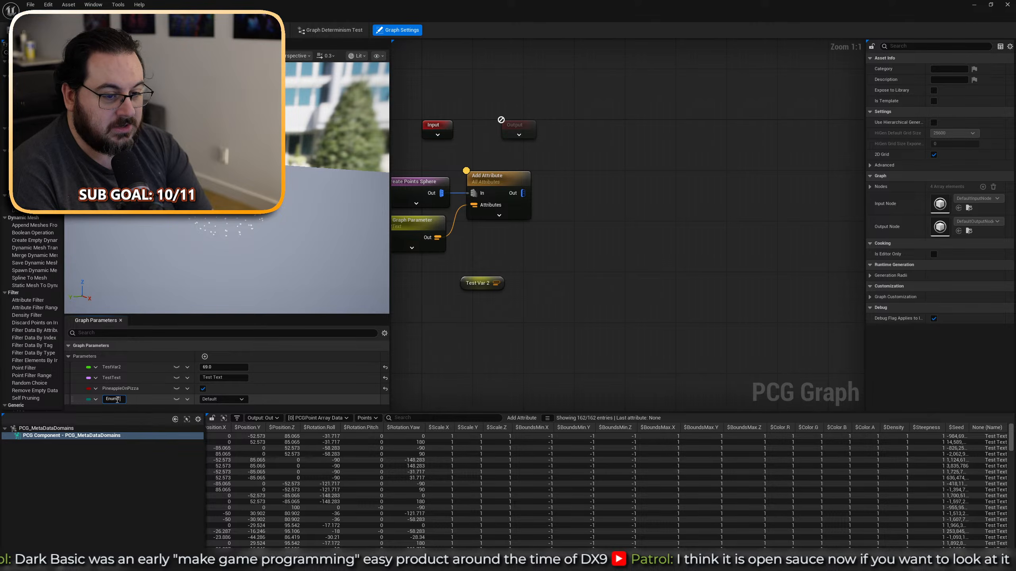
key(Return)
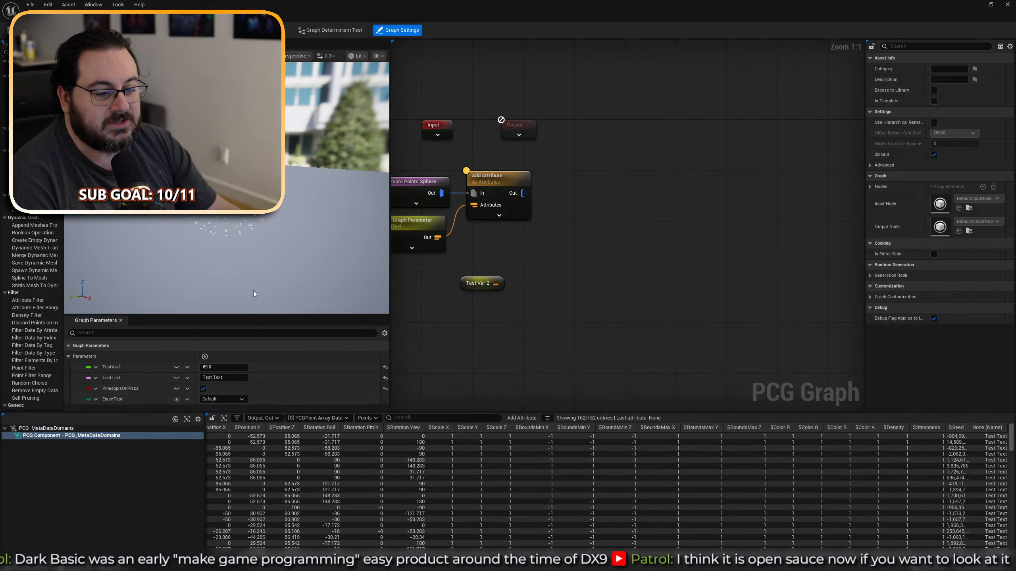
Expand the Parameters Overrides of the PCG_MetaDataDomains actor and compare them with the access settings in the graph's parameter list.
drag(367, 5, 415, 370)
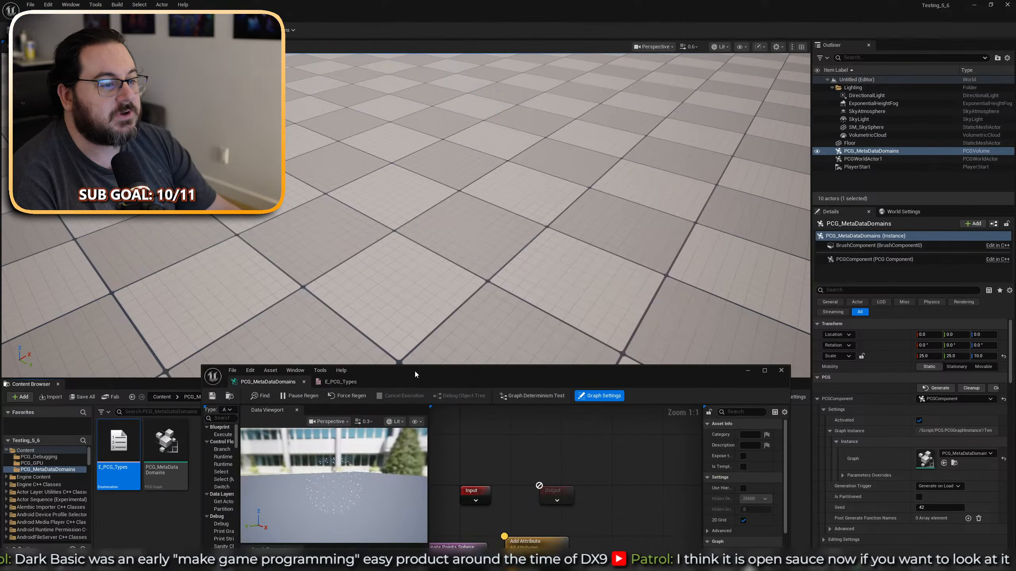
drag(689, 381, 597, 362)
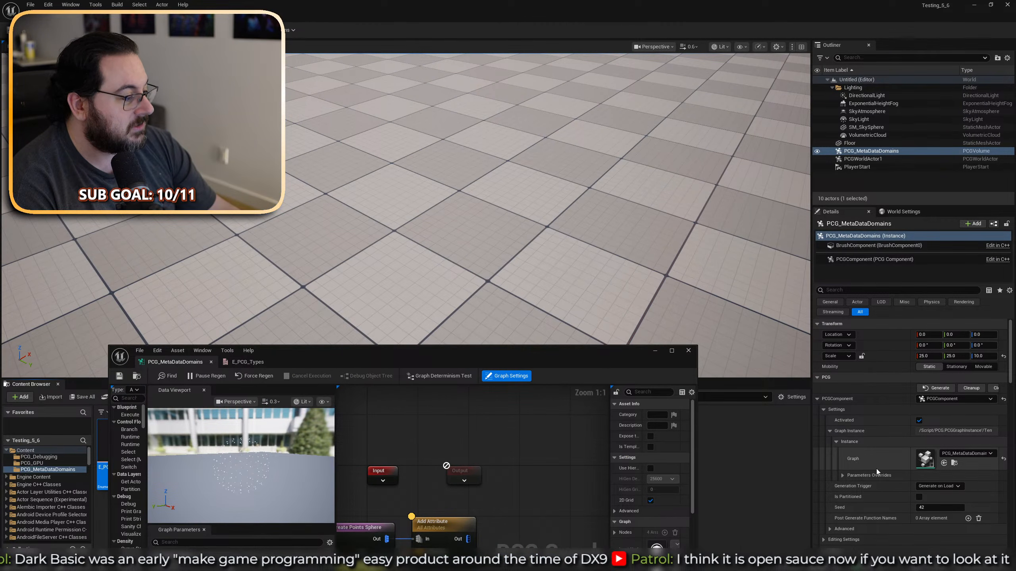
click(843, 477)
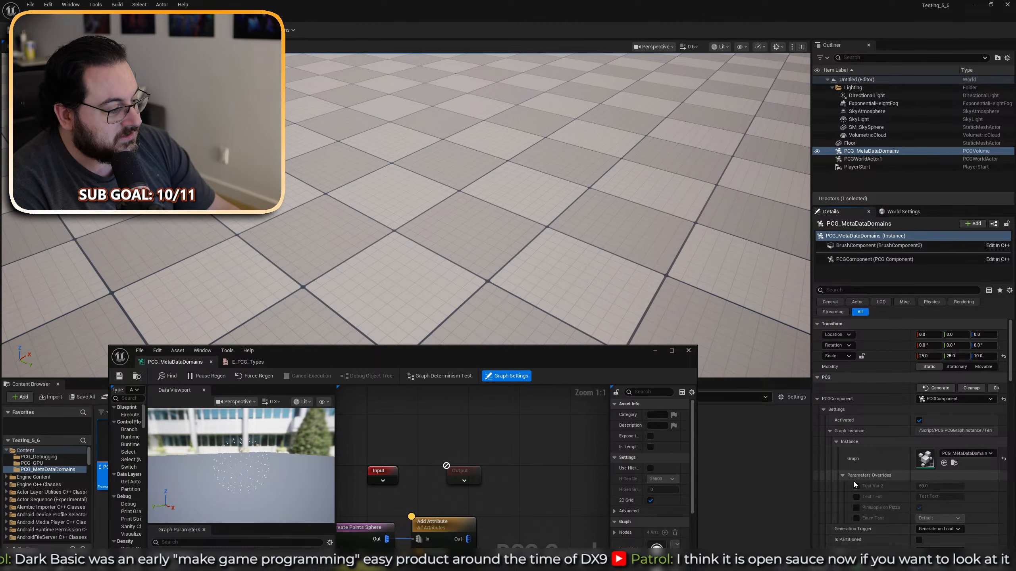
scroll(854, 481, down, 1)
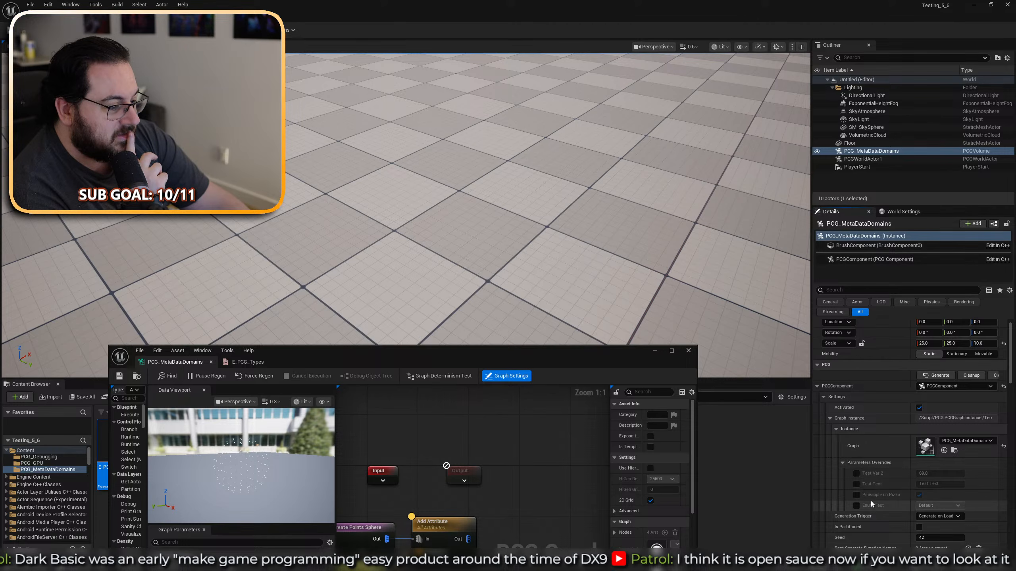
drag(538, 355, 556, 130)
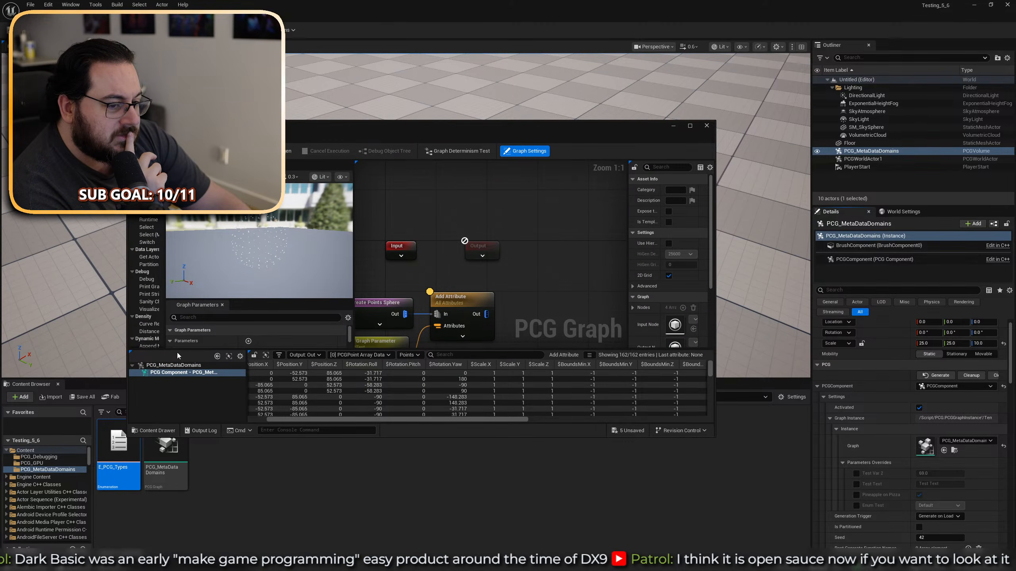
double_click(613, 133)
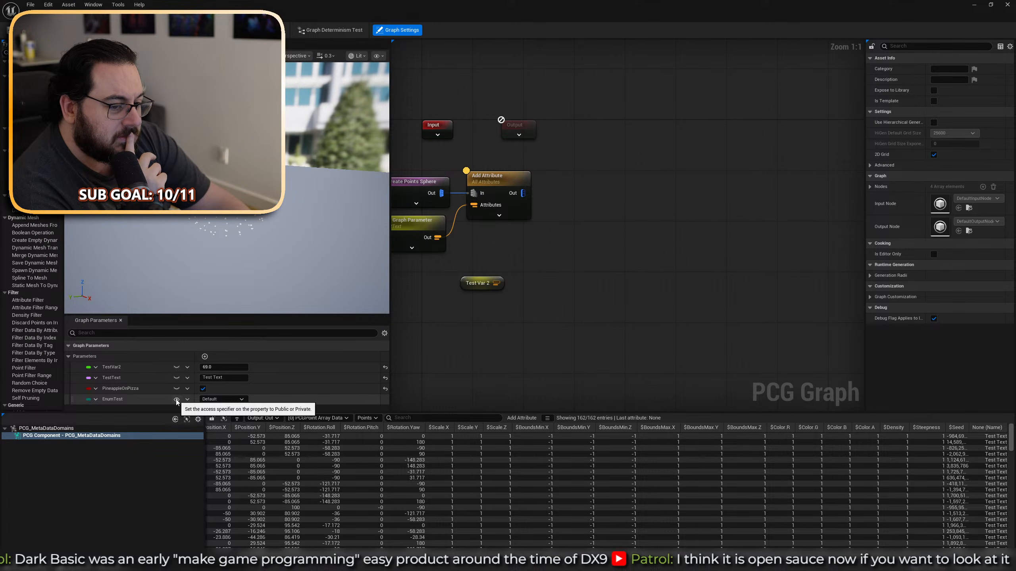
drag(632, 7, 447, 137)
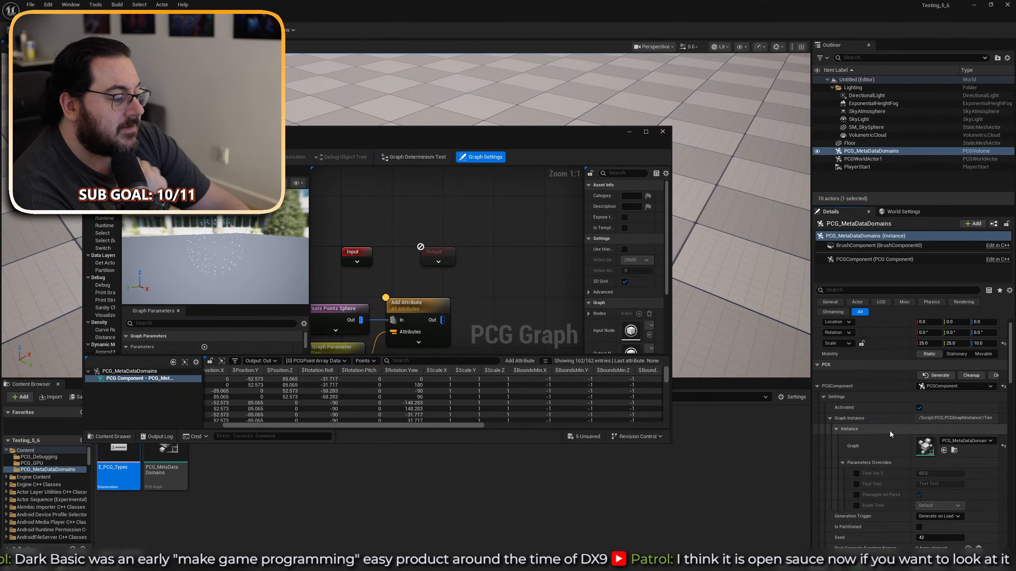
scroll(890, 434, down, 2)
double_click(552, 139)
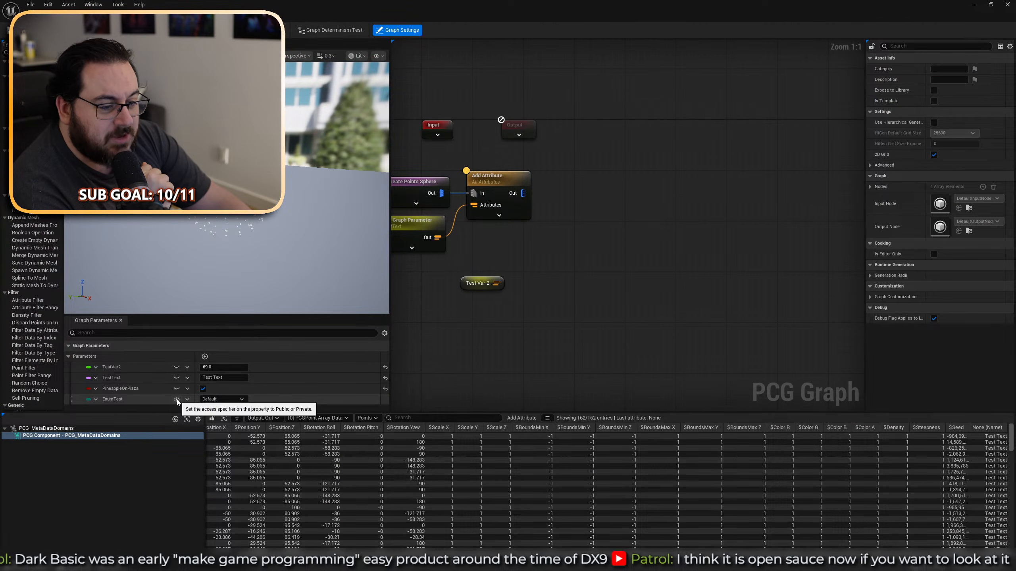
Toggle the access specifier of all four graph parameters and check the actor's parameter overrides for an effect.
click(186, 399)
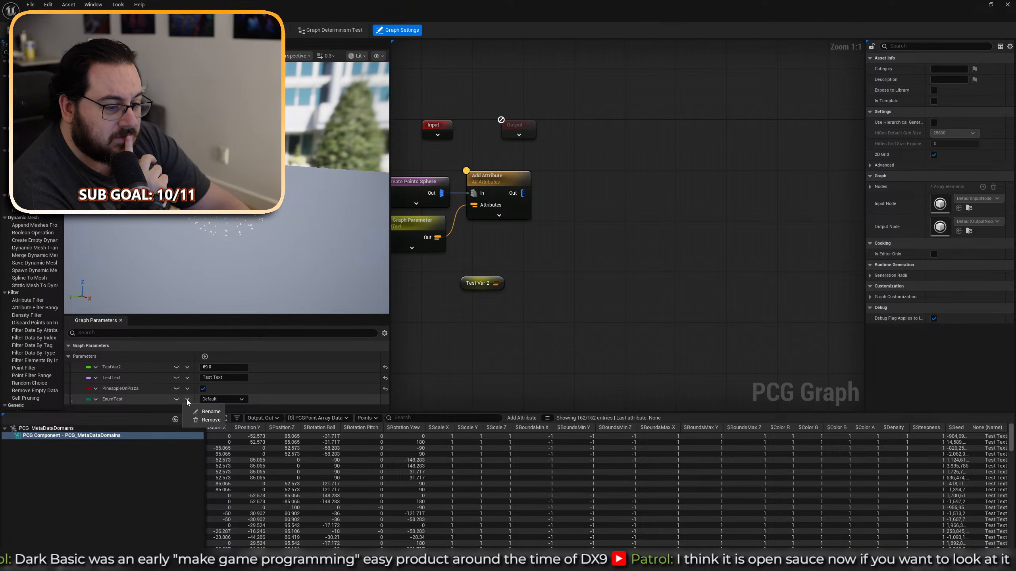
click(186, 399)
click(176, 399)
click(177, 388)
click(176, 377)
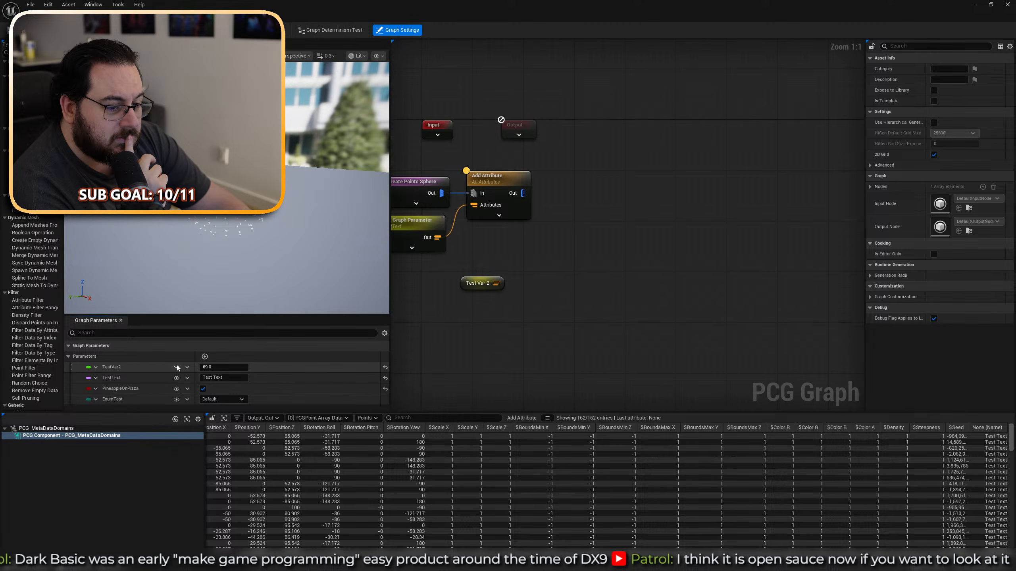
click(177, 367)
double_click(695, 7)
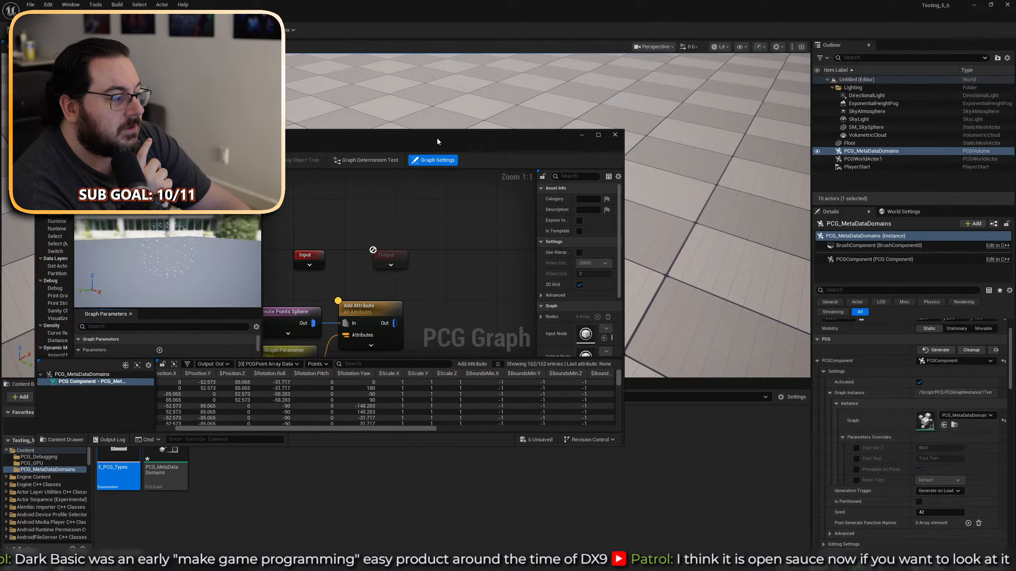
scroll(320, 355, down, 1)
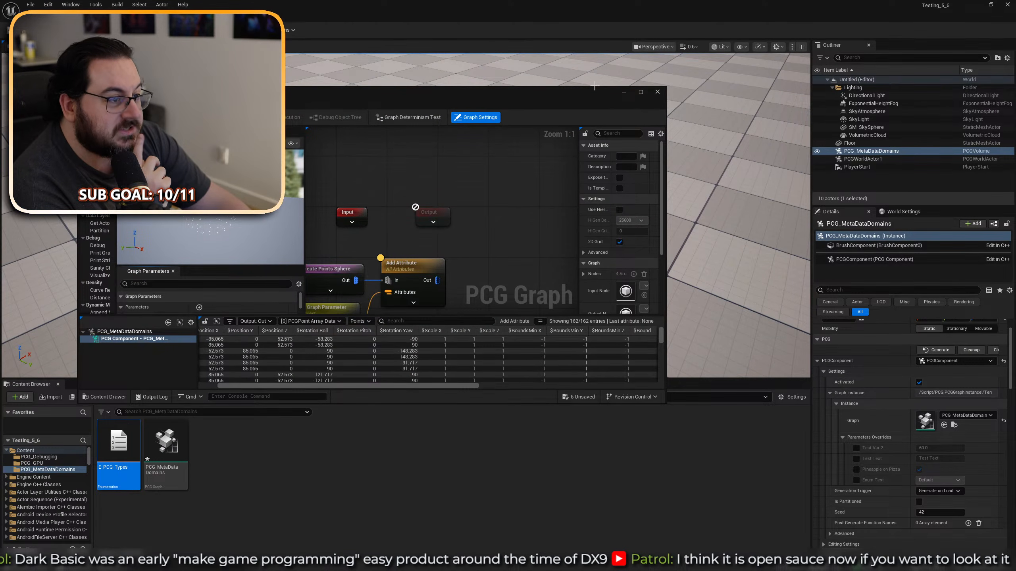
Toggle the graph parameters' access specifiers back, reselect the PCG_MetaDataDomains actor and recheck its parameter overrides.
click(641, 92)
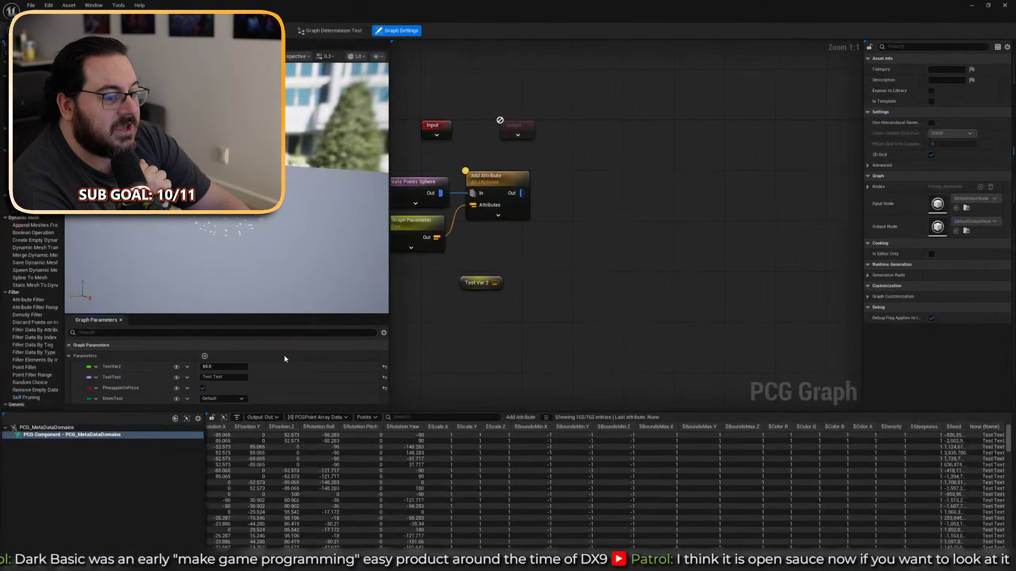
click(176, 377)
click(175, 388)
click(176, 399)
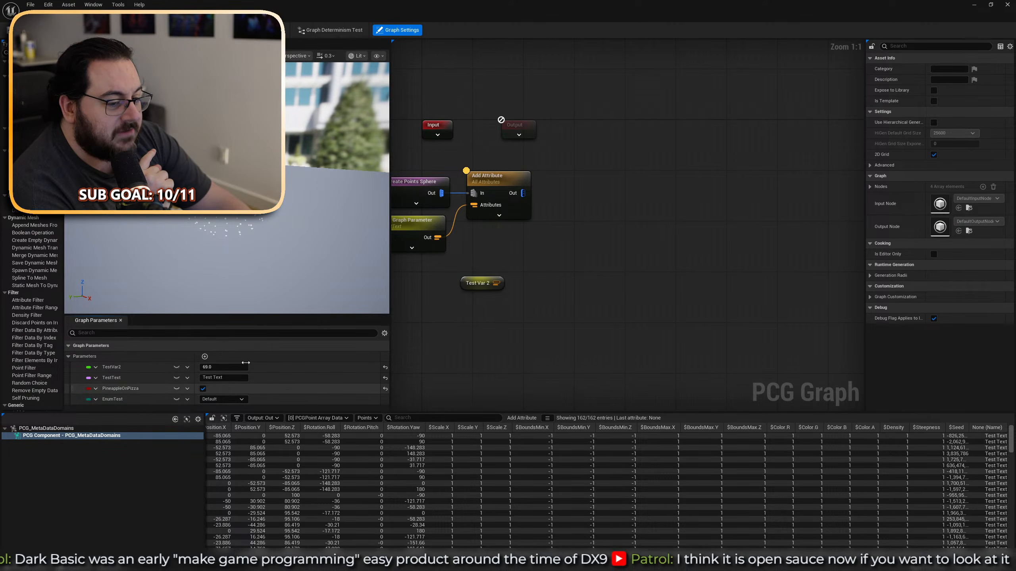
drag(718, 18, 462, 139)
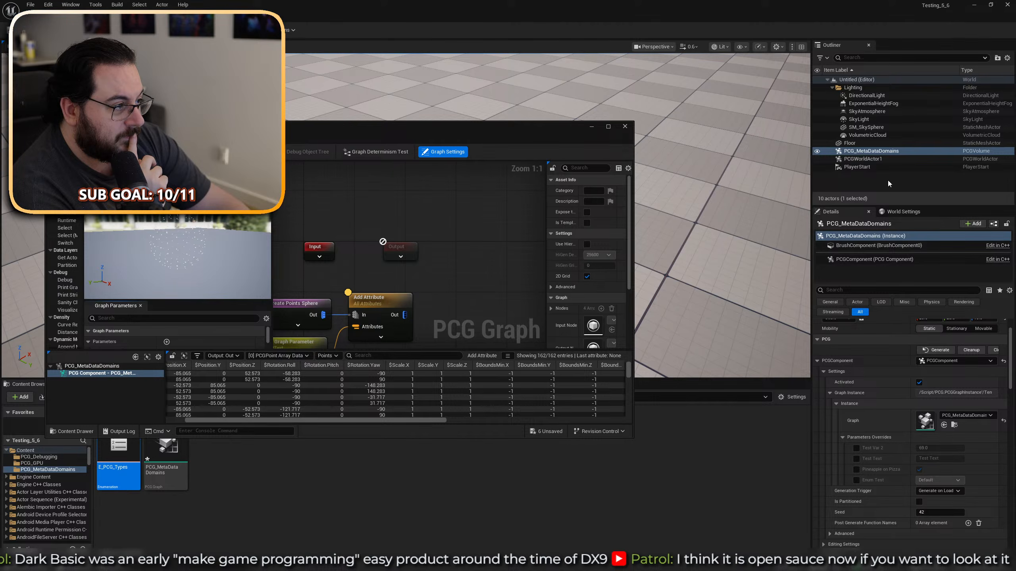
click(868, 159)
click(872, 151)
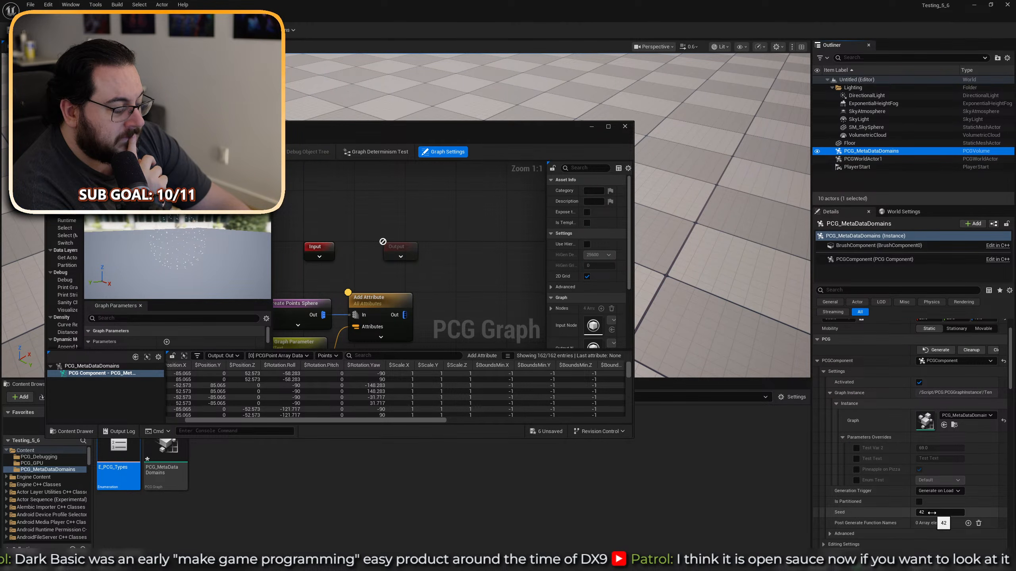
click(607, 127)
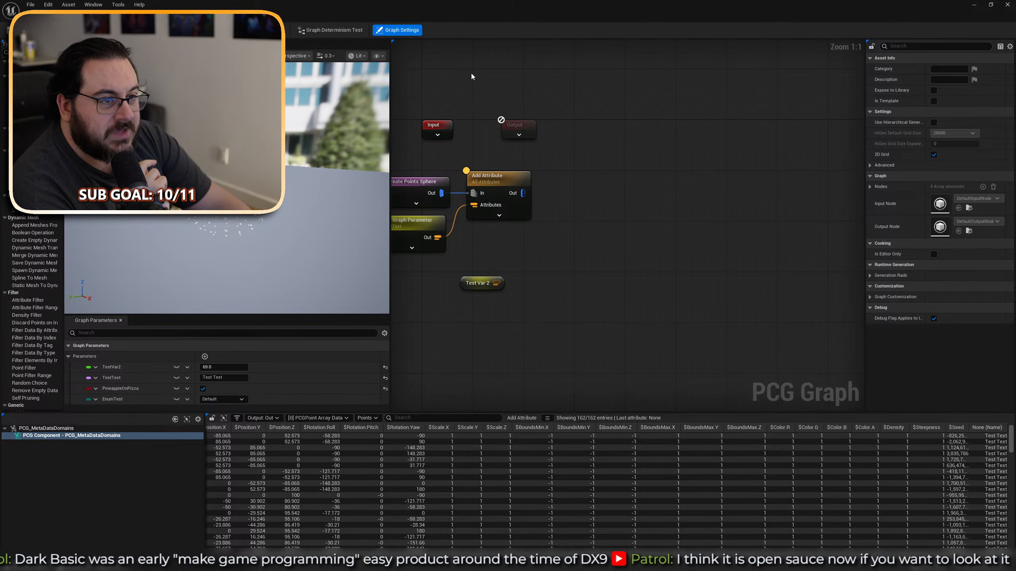
Create a Blueprint class with Actor as parent in the PCG_MetaDataDomains content folder, keeping the default name, and open it.
drag(367, 15, 663, 118)
right_click(313, 458)
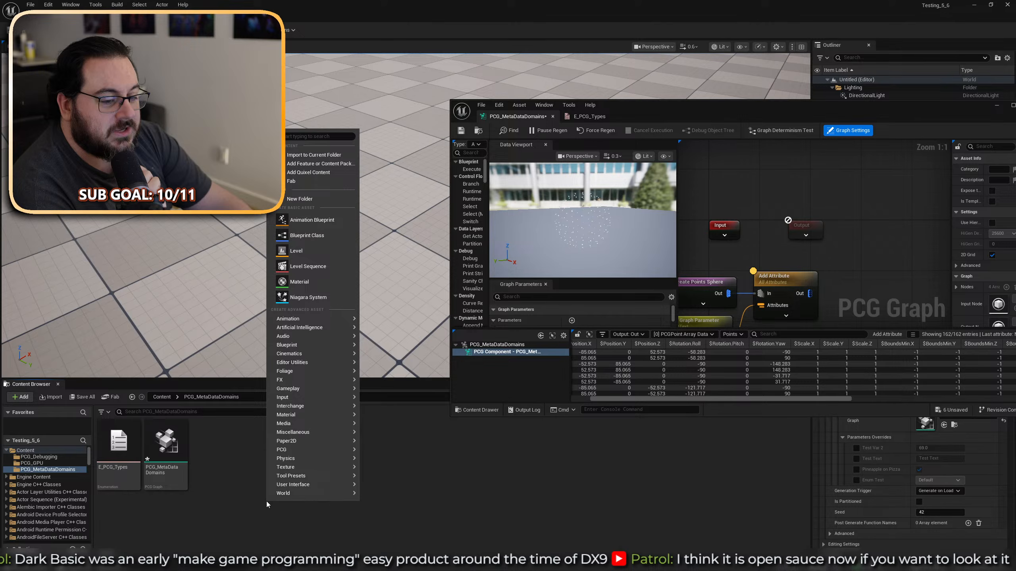
click(332, 238)
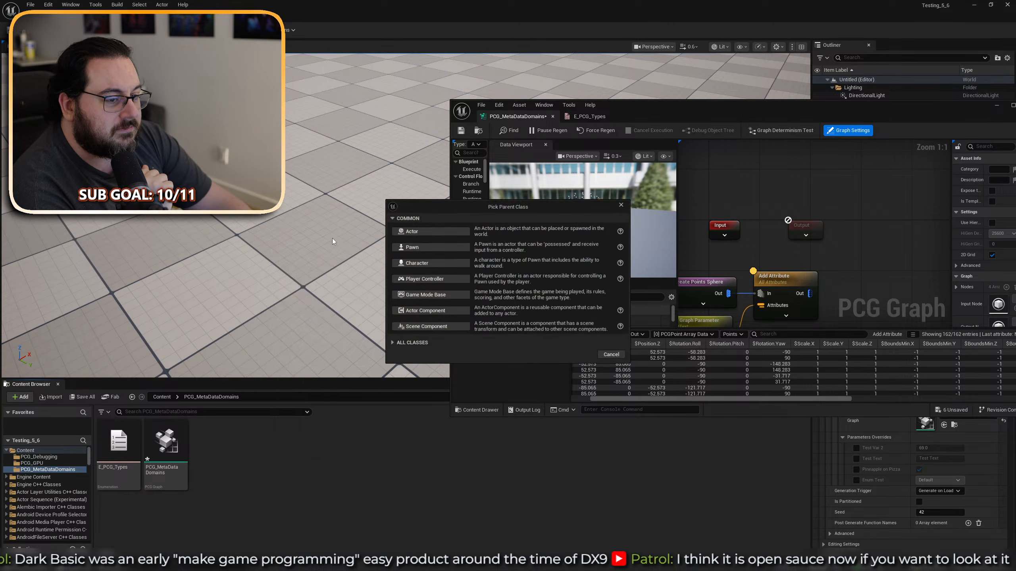
click(405, 232)
key(Return)
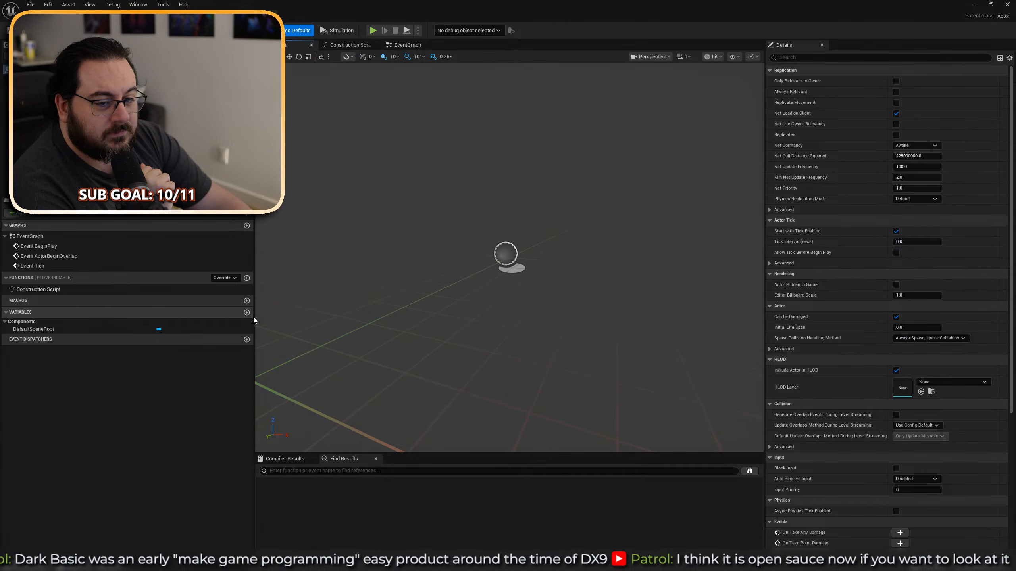
Add a Boolean variable with its default name to the Blueprint, make it public and instance editable, and show its details.
click(246, 312)
click(173, 419)
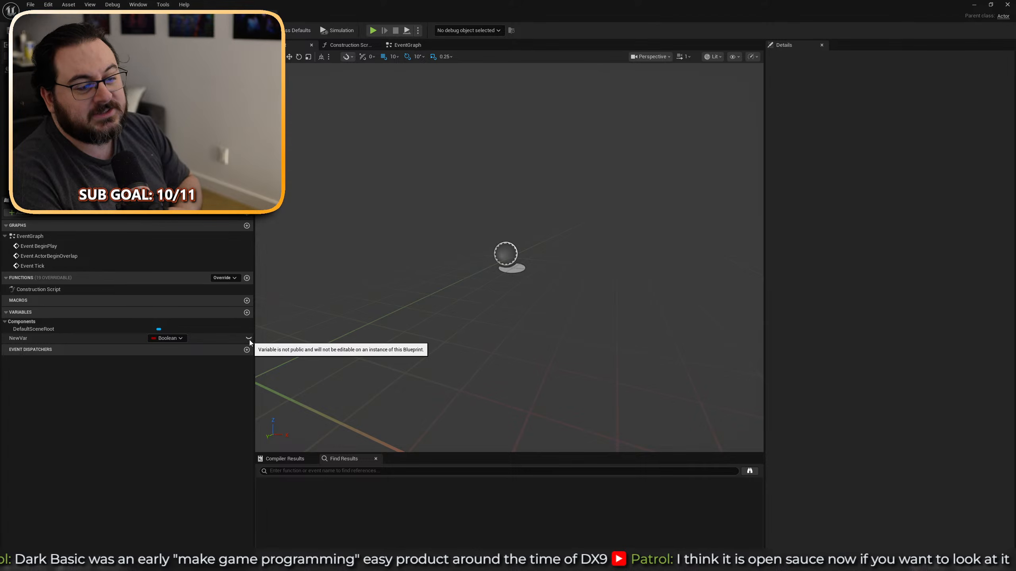
click(249, 339)
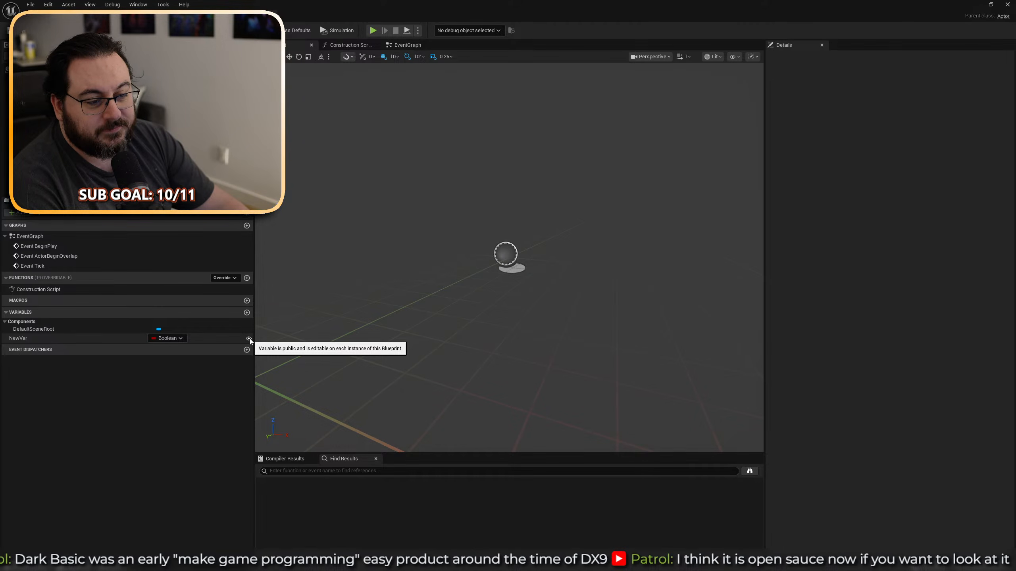
click(56, 339)
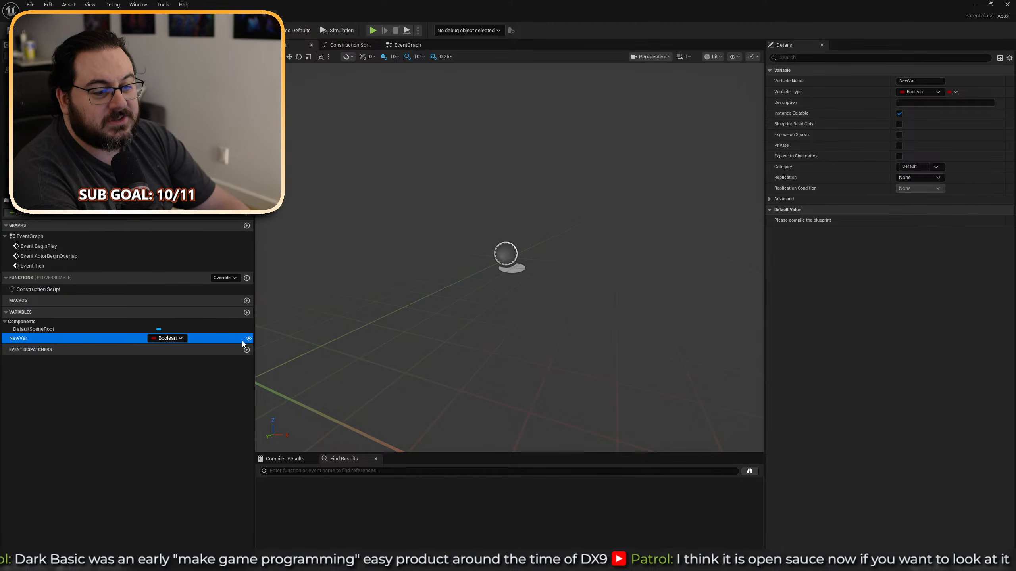
Delete the Blueprint's Boolean variable, close the Blueprint, and force-delete the NewBlueprint asset from the PCG_MetaDataDomains folder.
key(Delete)
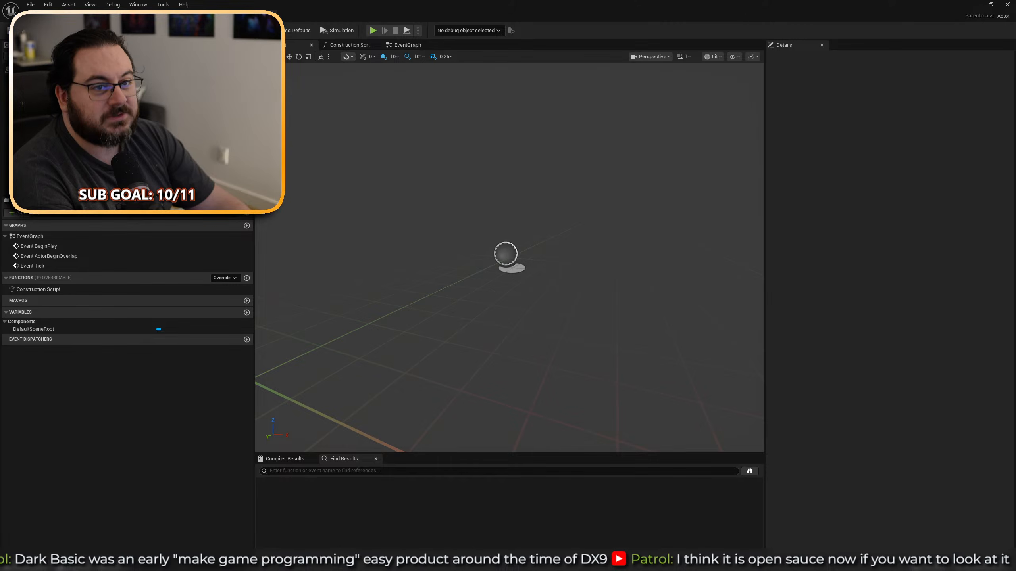
click(272, 15)
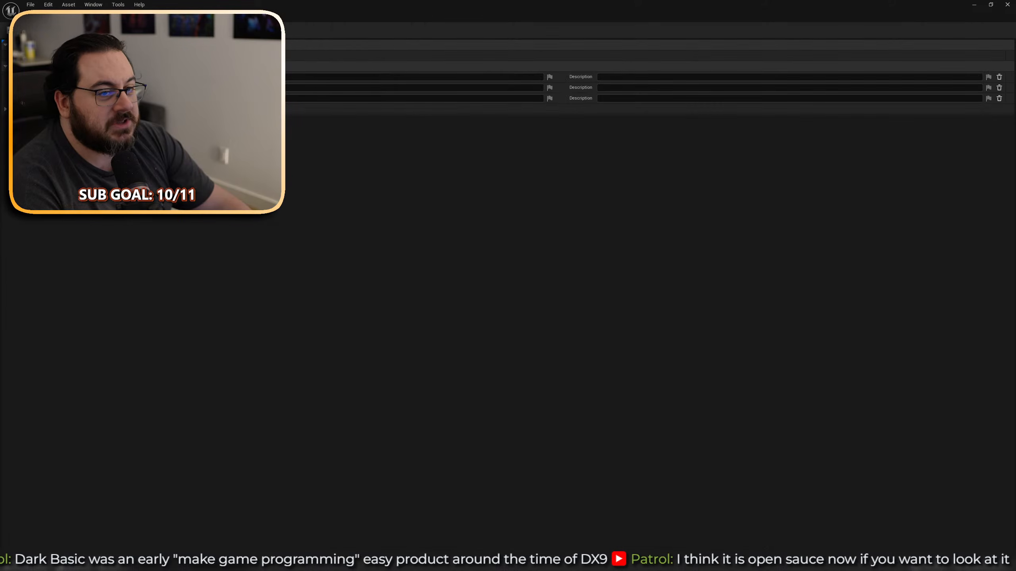
drag(364, 5, 373, 34)
key(Delete)
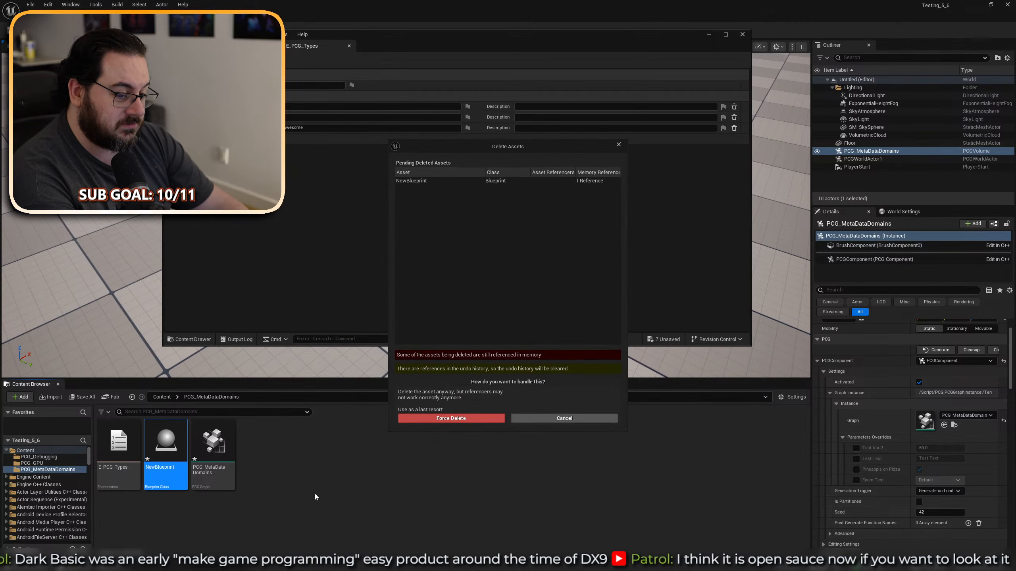
click(479, 419)
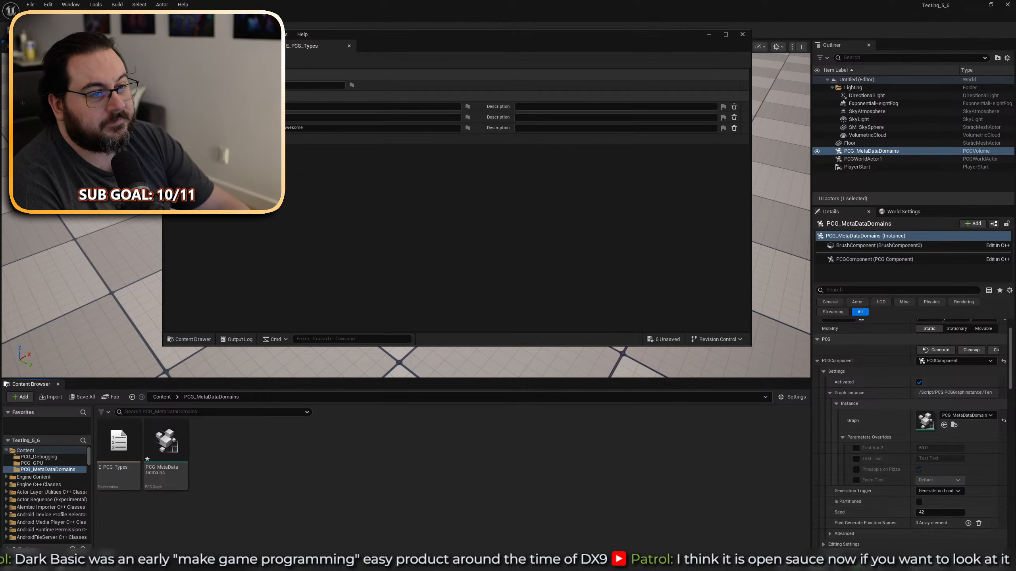
Return to the PCG graph, stop inspecting the Add Attribute node, and chain a second Add Attribute node to its output.
click(228, 46)
double_click(414, 40)
right_drag(553, 217, 614, 242)
drag(628, 193, 524, 250)
right_drag(630, 204, 552, 212)
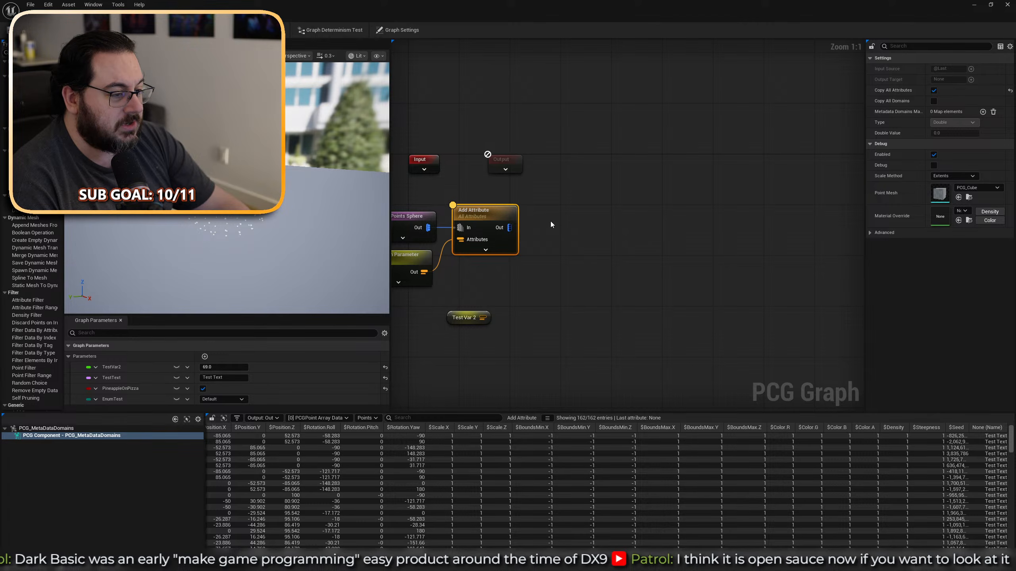
key(a)
drag(505, 245, 562, 228)
key(ctrl+d)
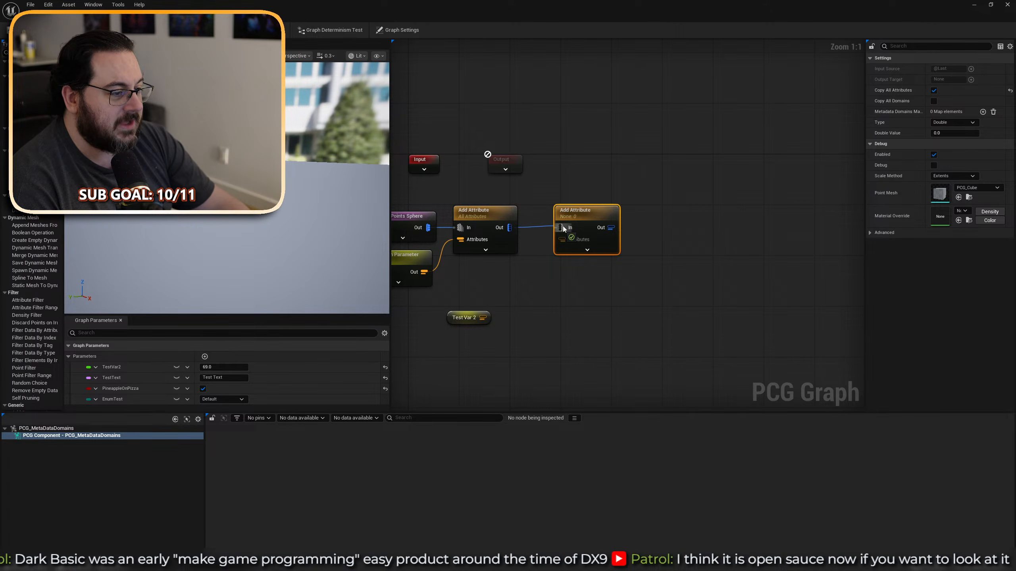
click(580, 292)
Add a Get EnumTest node, connect it to the second Add Attribute node's Attributes input, and delete the Test Var 2 node.
right_click(486, 280)
text(get enu)
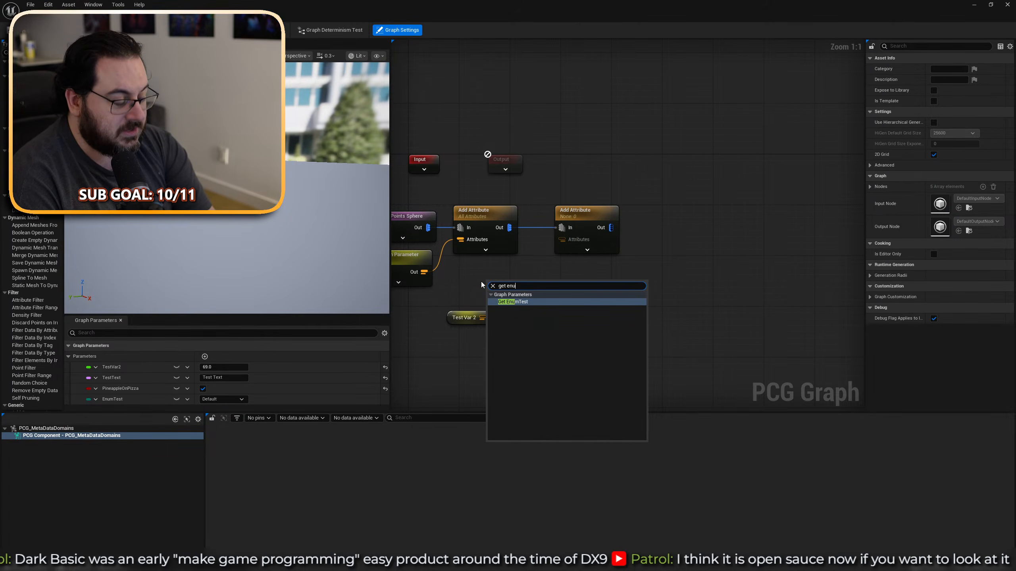
key(Return)
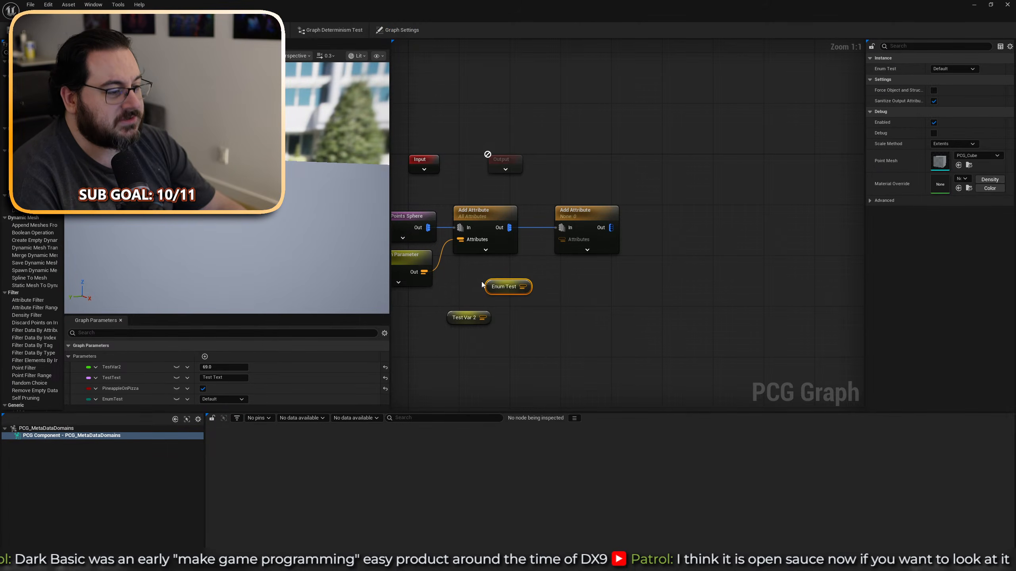
drag(523, 287, 571, 240)
drag(492, 287, 497, 269)
drag(518, 302, 483, 325)
key(Delete)
Disable Copy All Attributes on the second Add Attribute node, set its output target to Enum, and inspect its output.
click(585, 244)
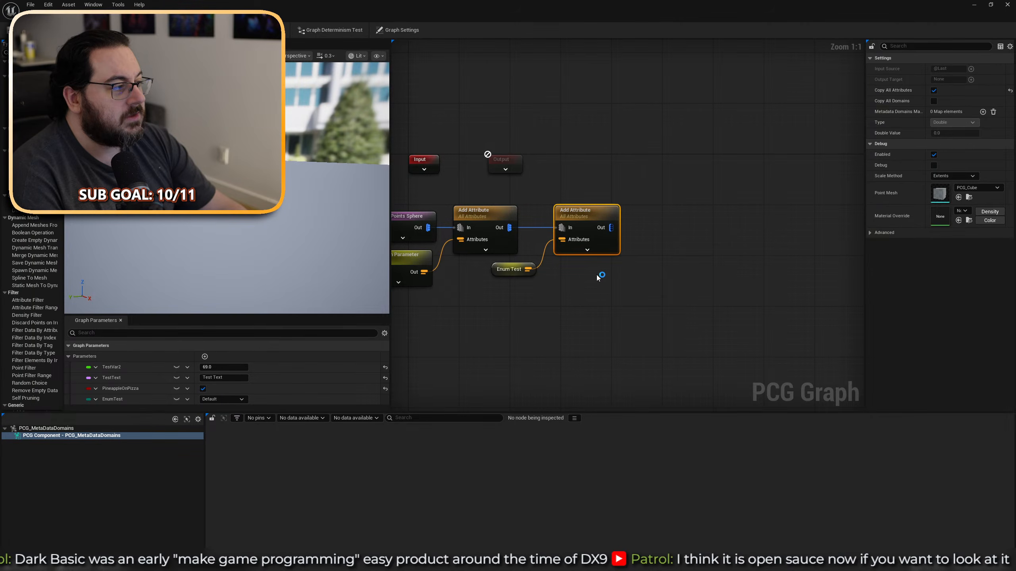
click(934, 91)
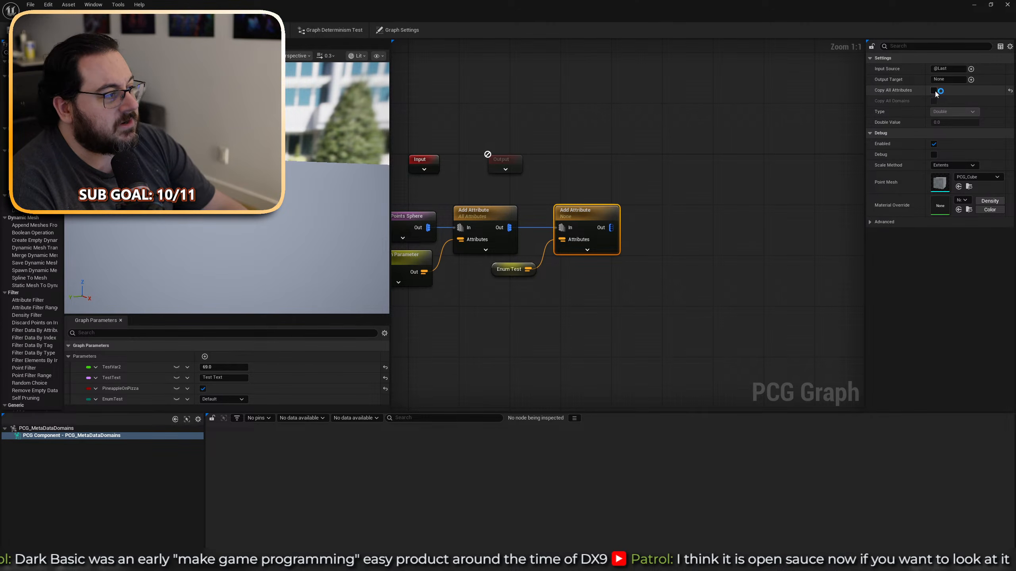
click(948, 79)
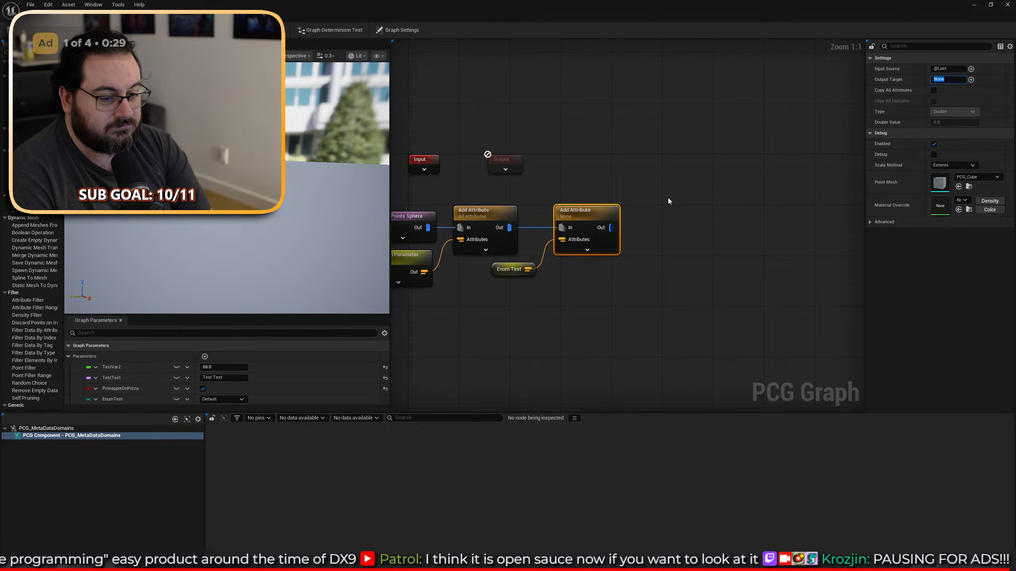
text(Enum)
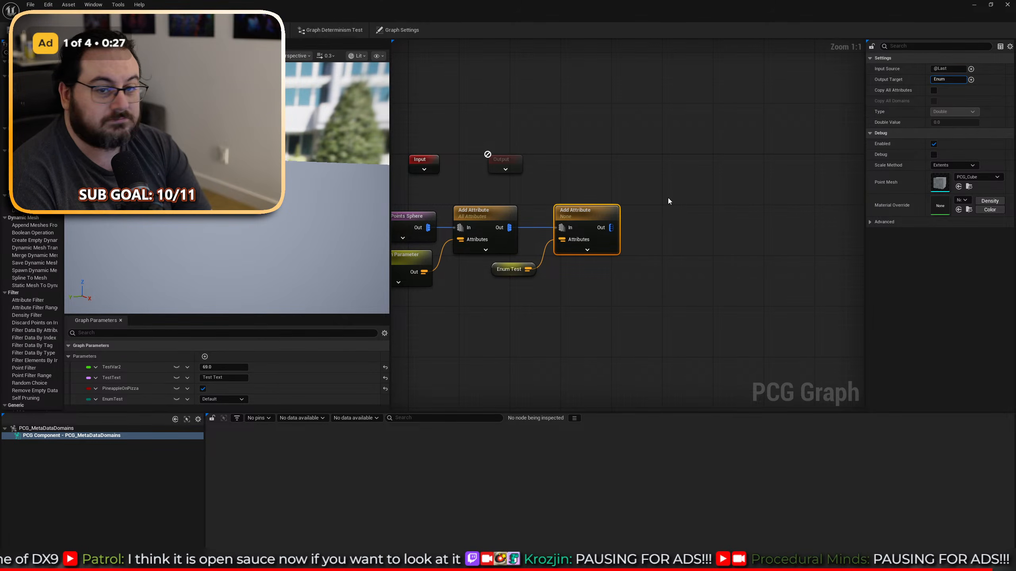
text(a)
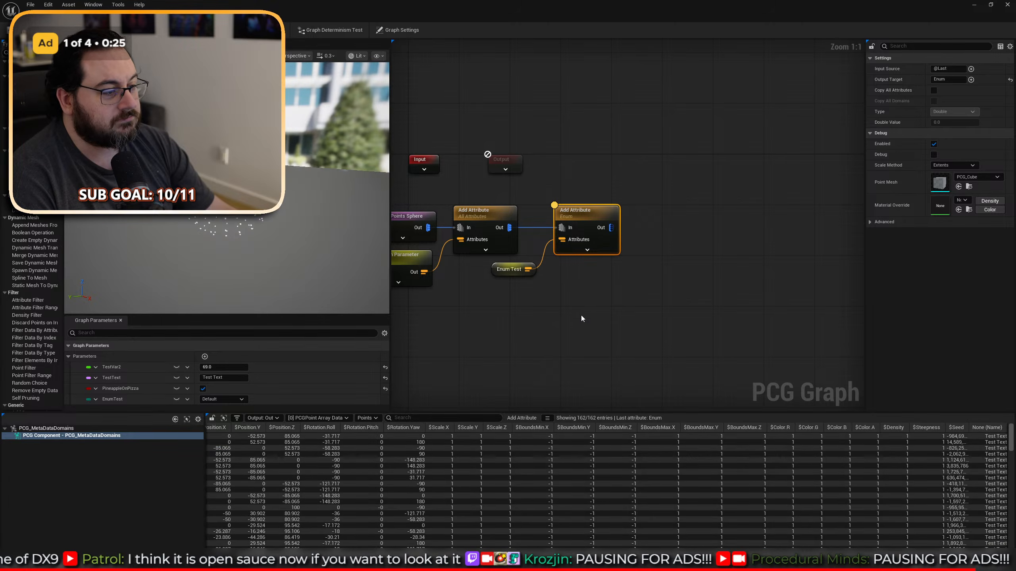
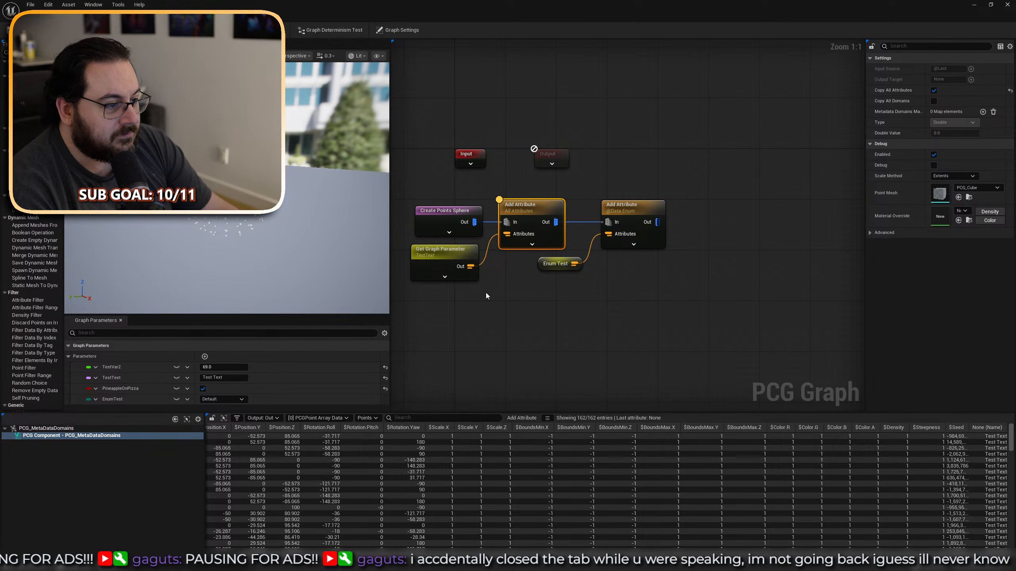
Clear the Get Graph Parameter node's property path and inspect the first Add Attribute node's output.
click(472, 276)
click(520, 221)
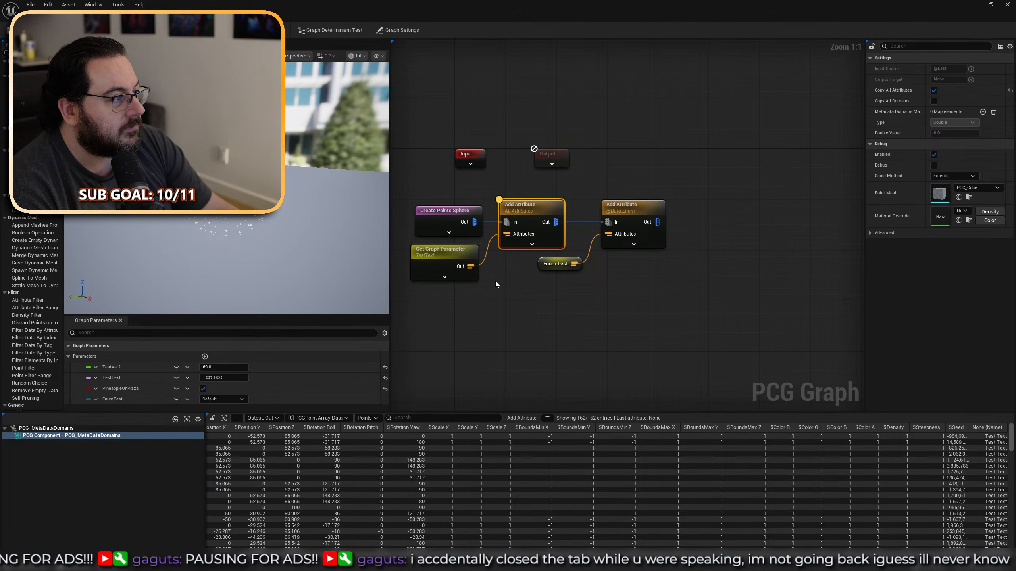
click(419, 259)
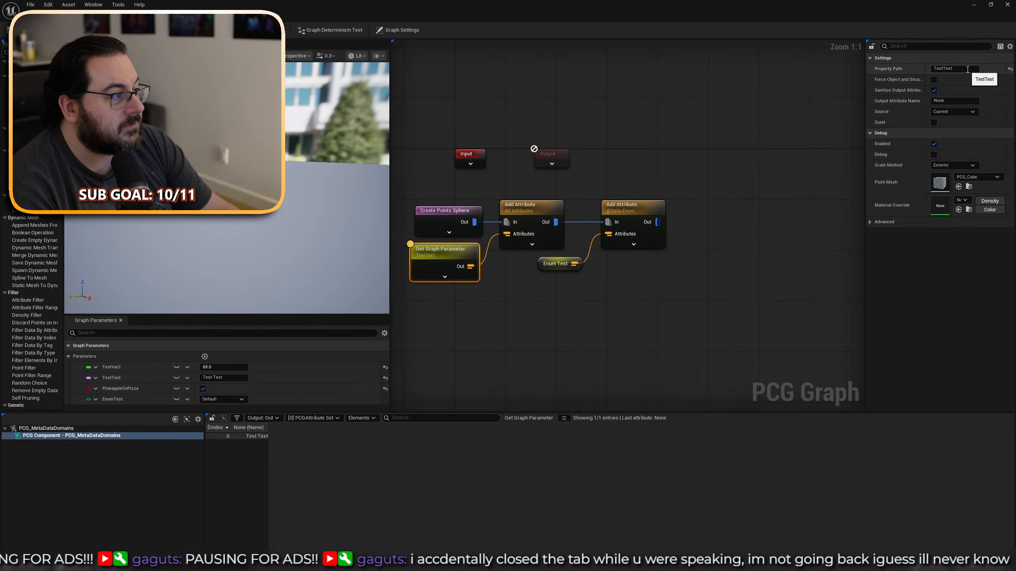
click(955, 101)
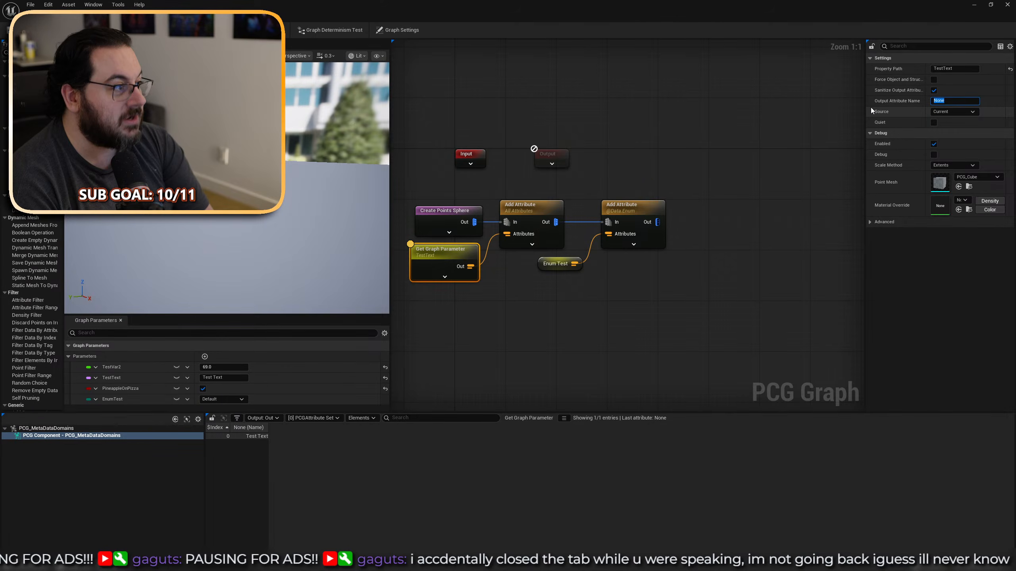
click(554, 234)
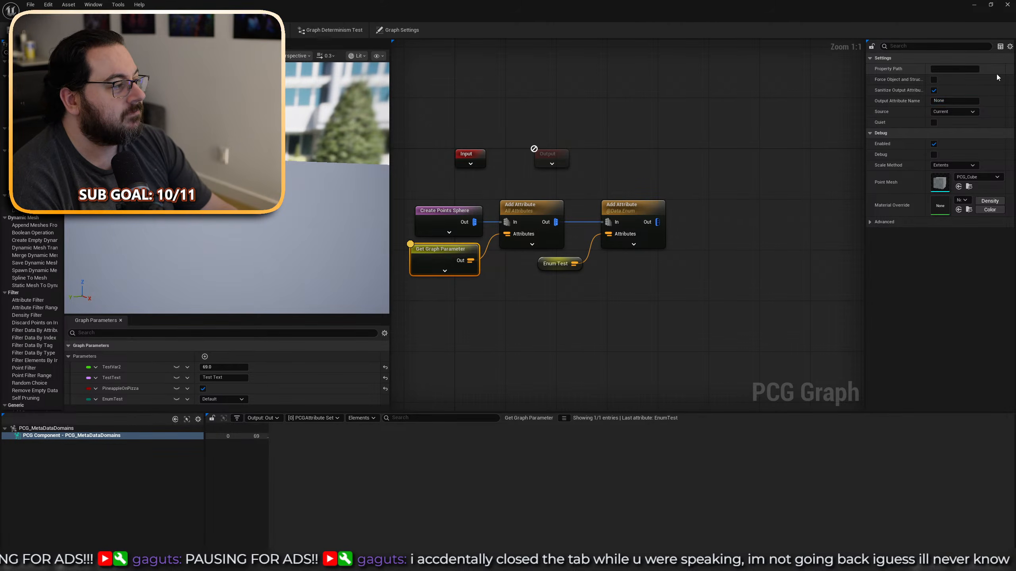
key(a)
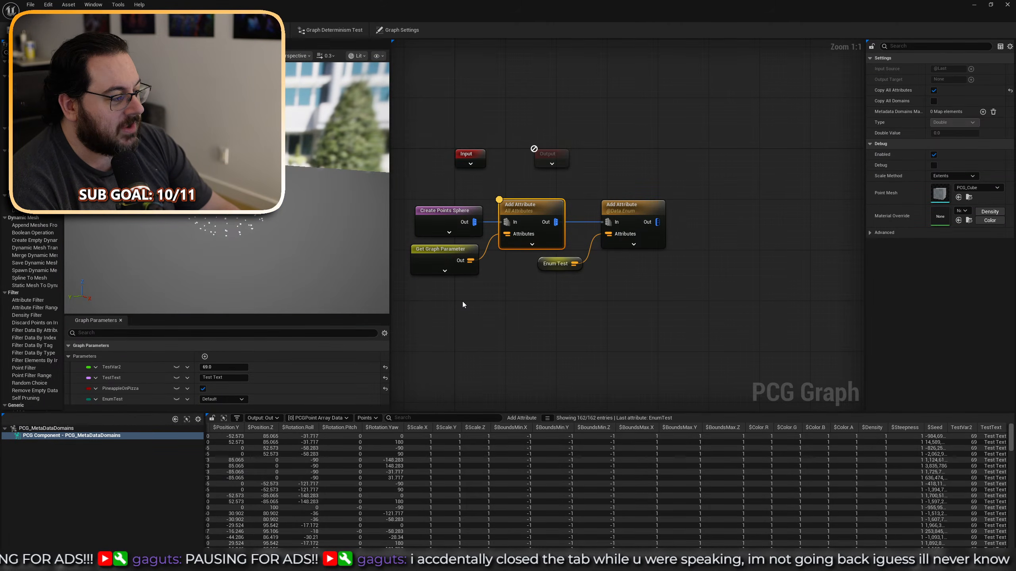
Inspect the Get Graph Parameter node's attributes and compare the output data of the two Add Attribute nodes.
drag(442, 297, 408, 260)
key(a)
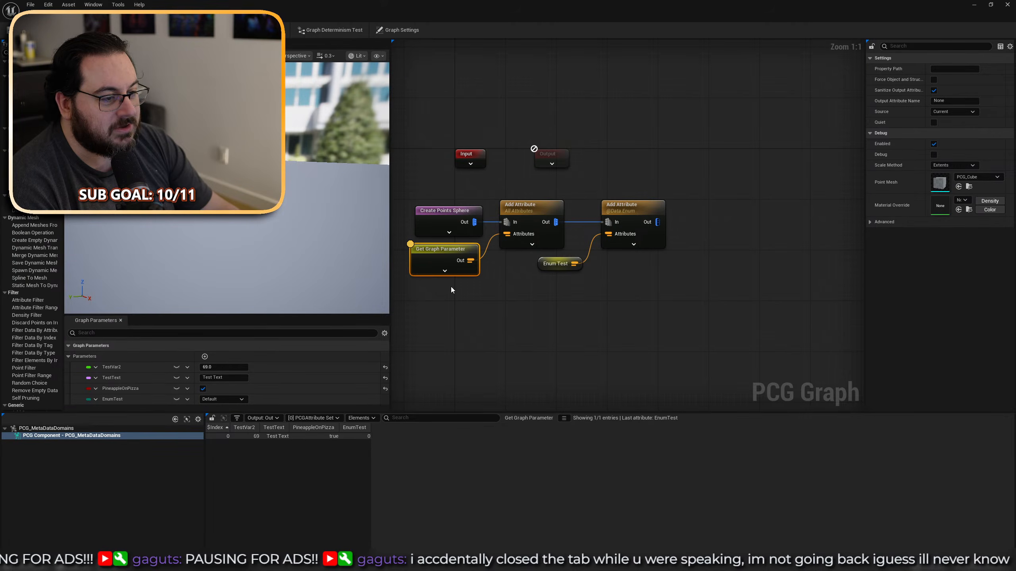
key(a)
click(642, 240)
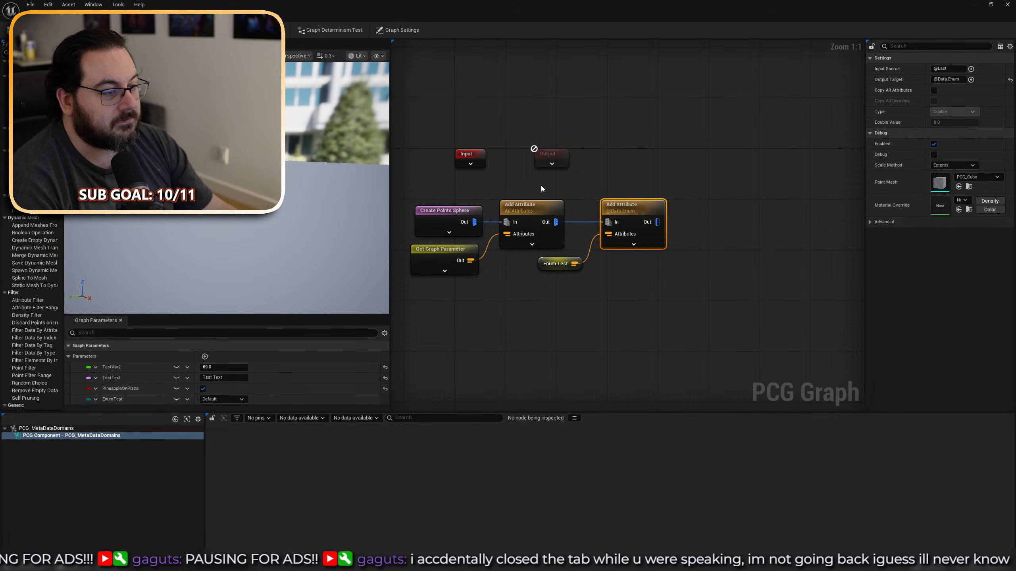
click(534, 206)
key(a)
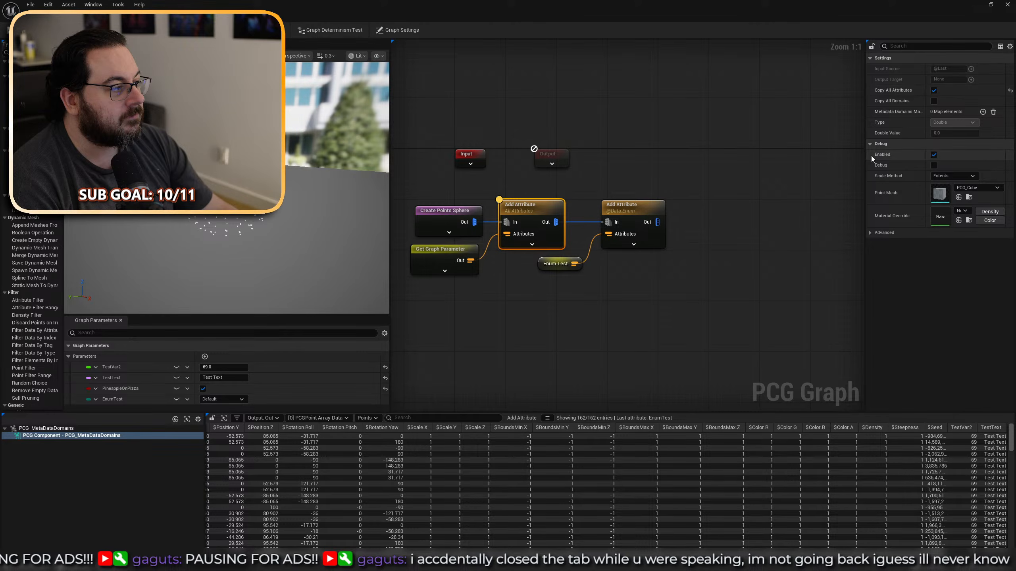
key(a)
click(646, 204)
key(a)
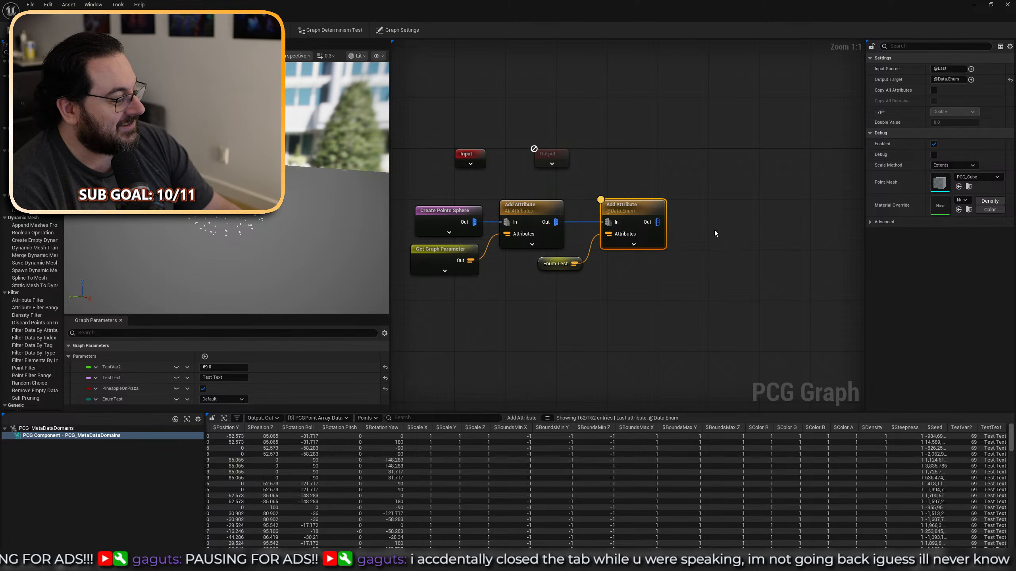
right_drag(688, 184, 642, 201)
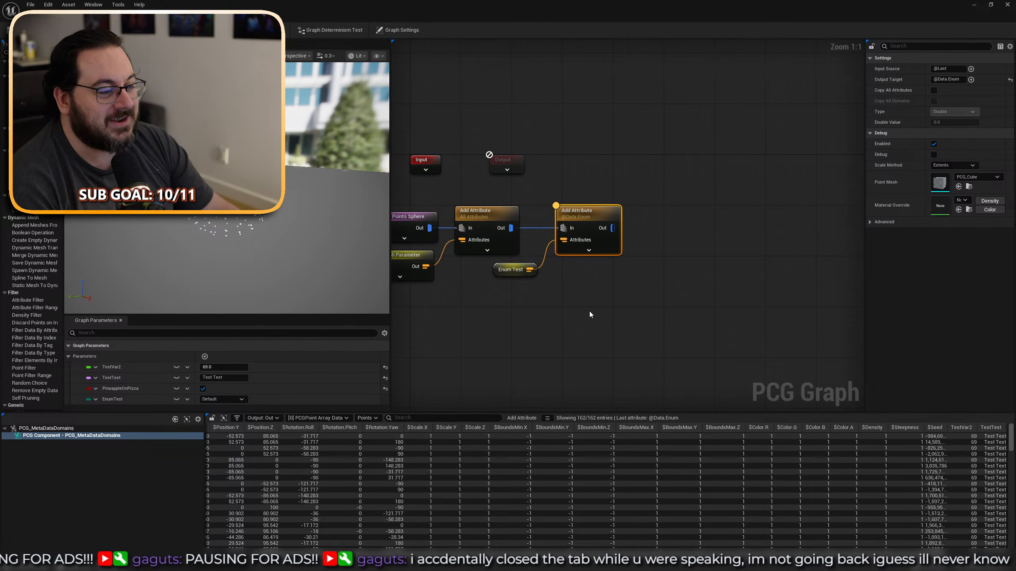
key(a)
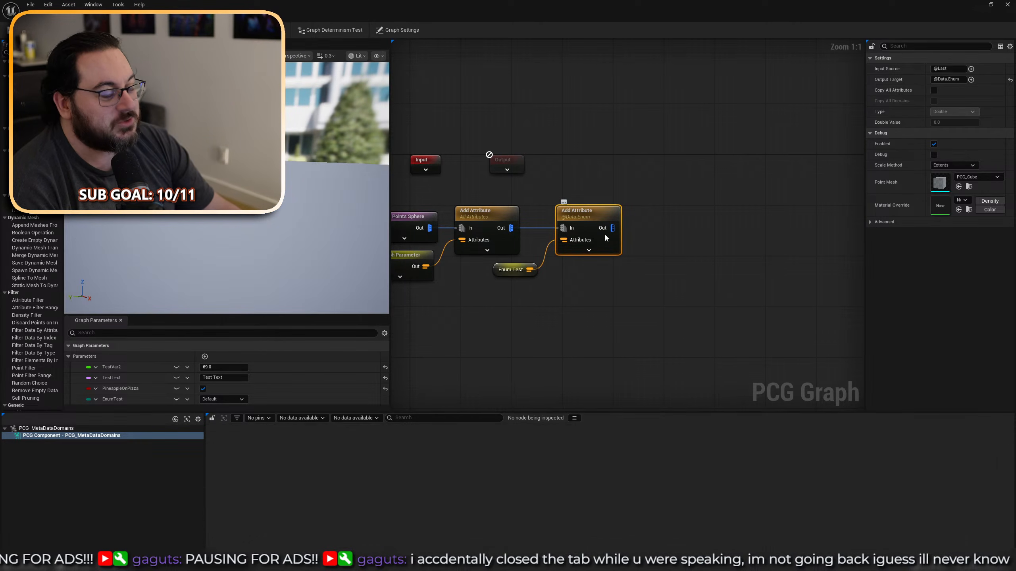
key(a)
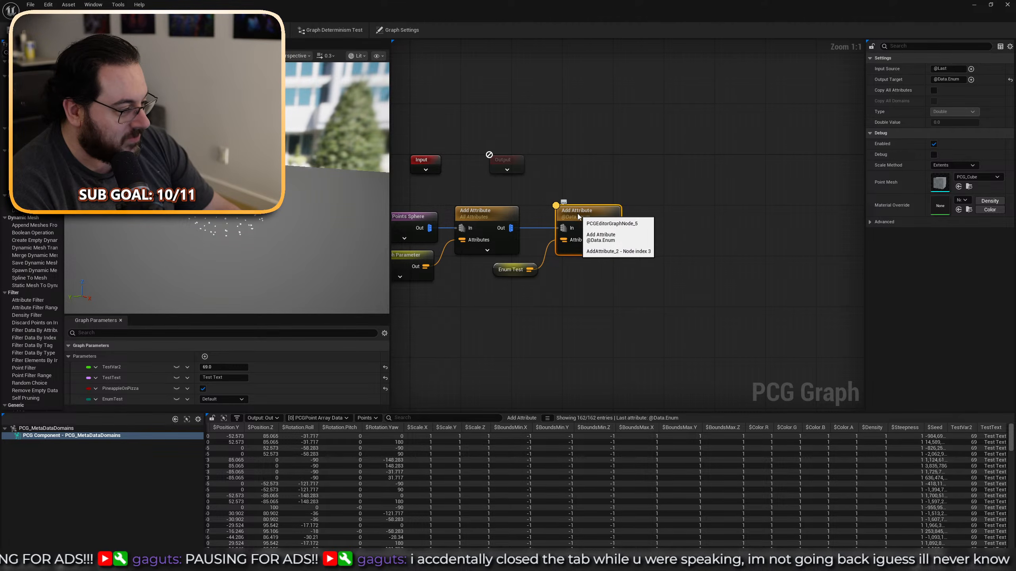
click(545, 419)
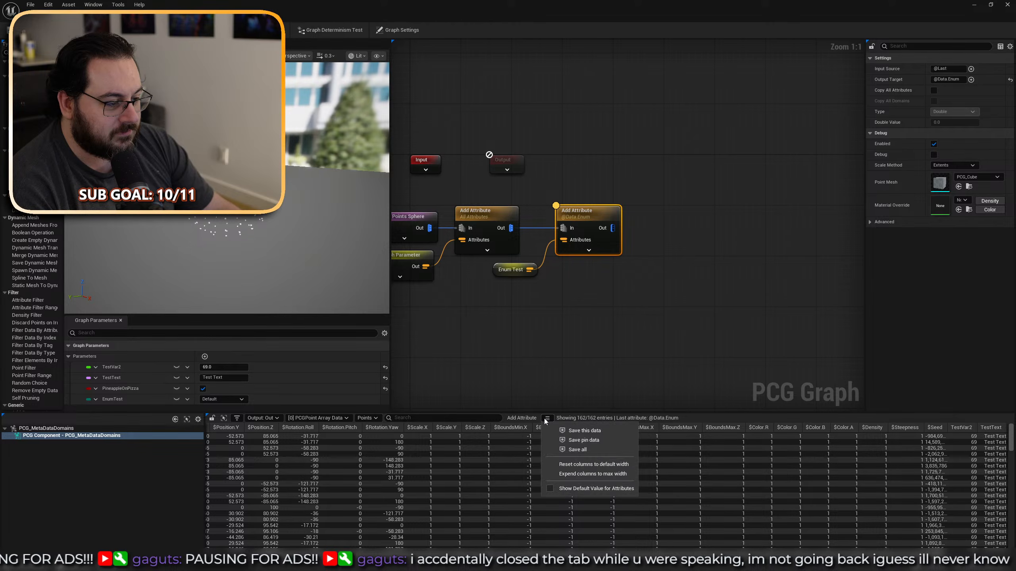
click(547, 419)
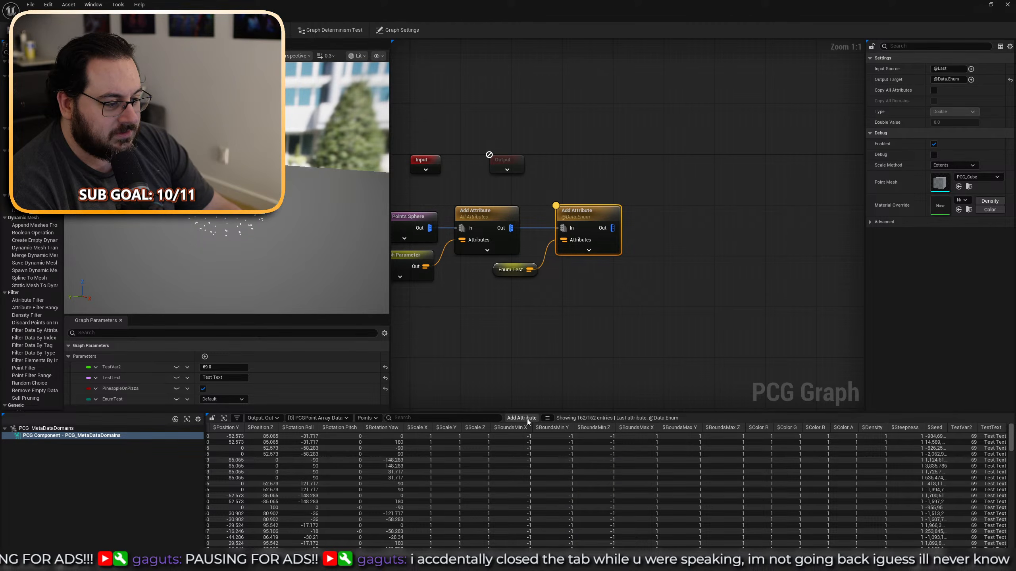
click(602, 335)
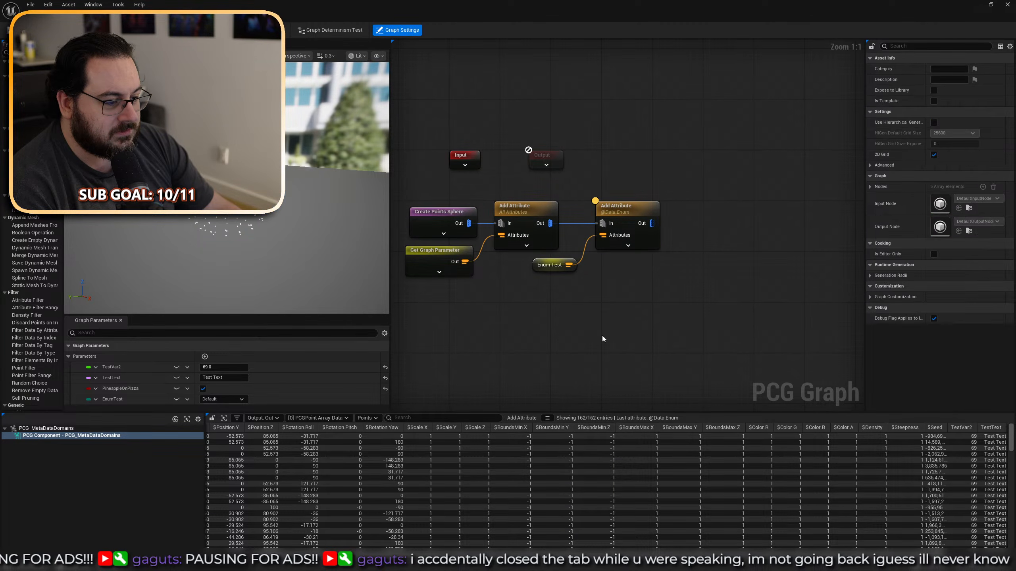
click(520, 418)
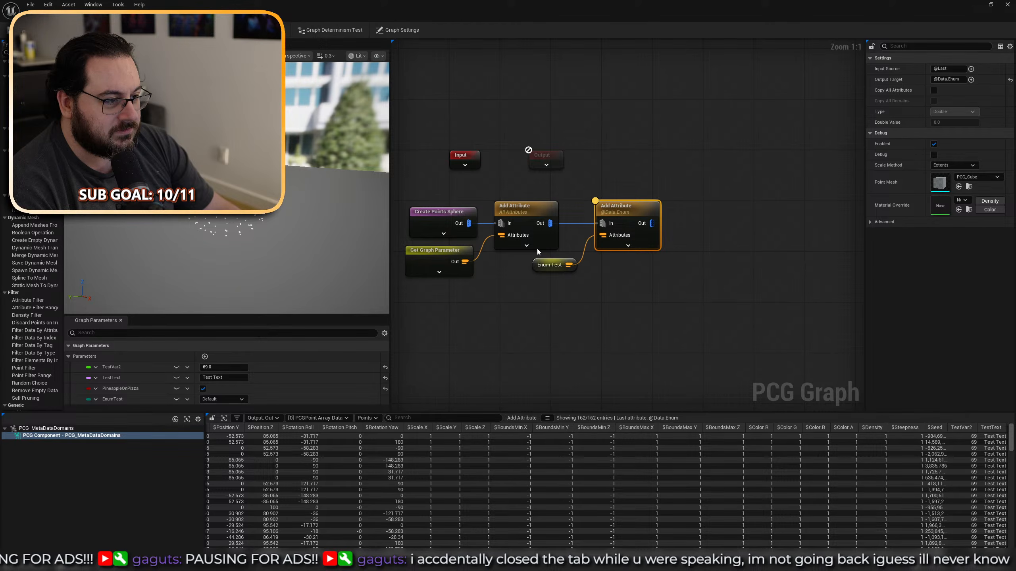
click(519, 211)
click(630, 226)
key(a)
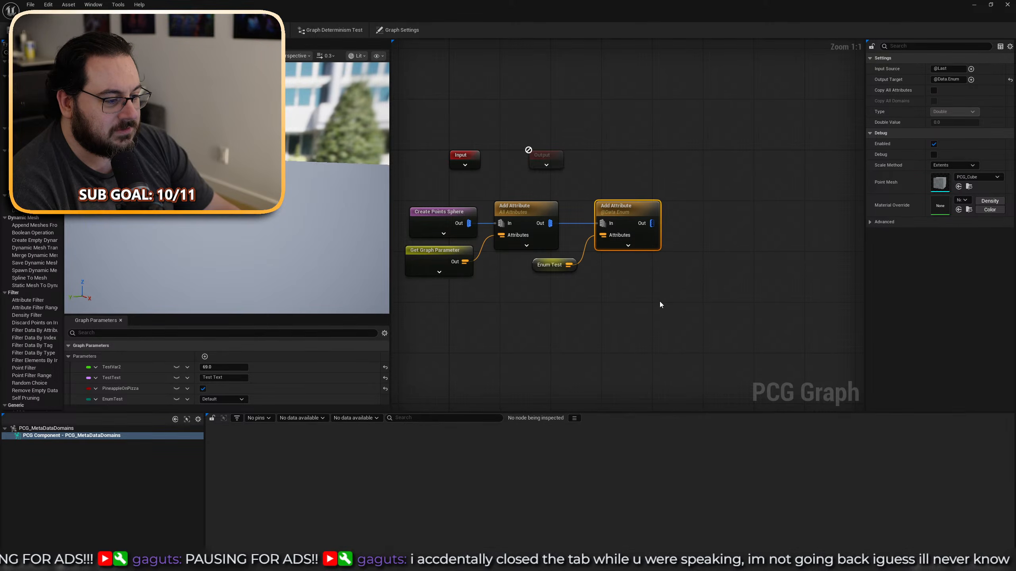
click(437, 210)
key(a)
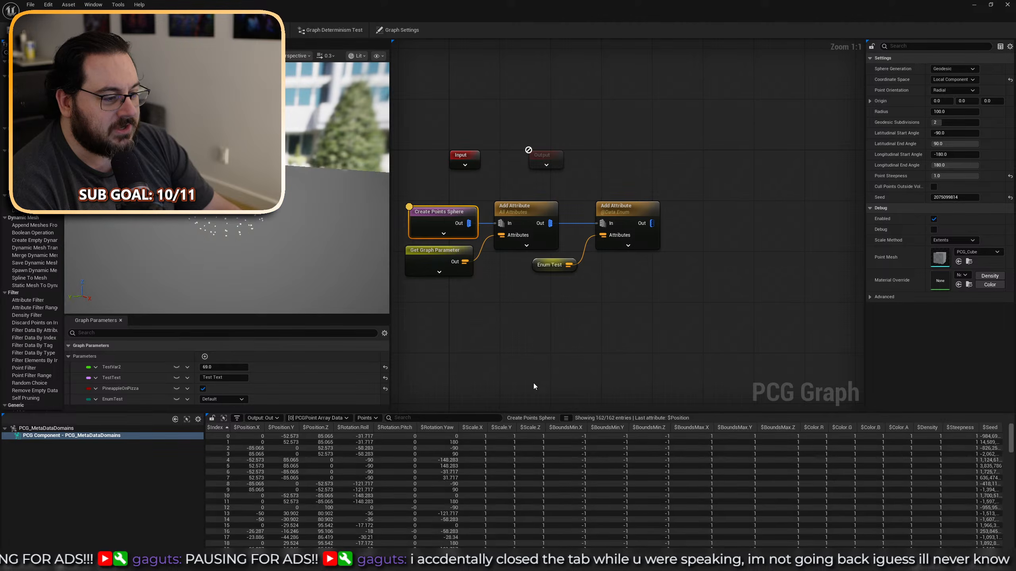
click(538, 418)
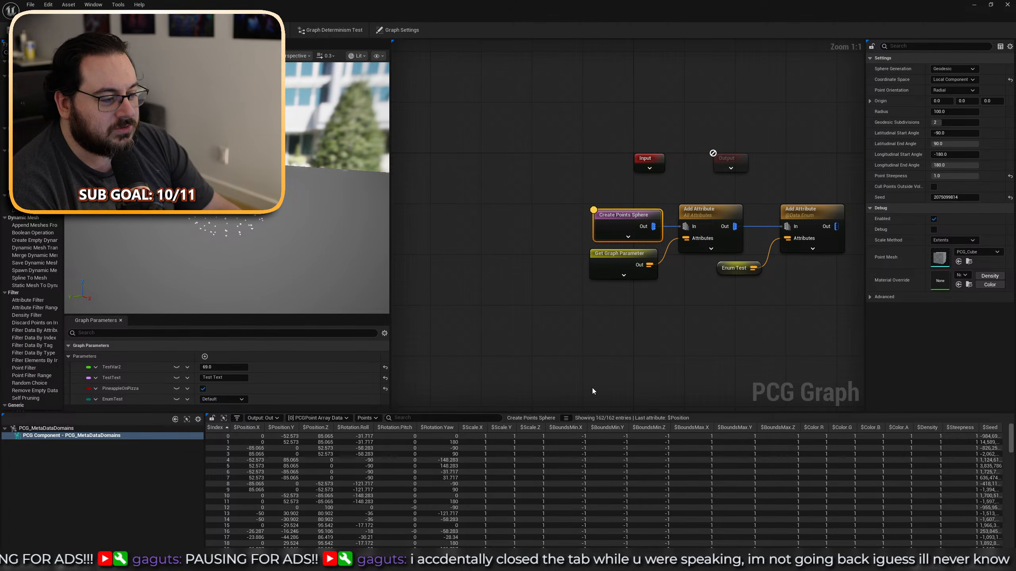
right_drag(714, 248, 500, 232)
right_drag(442, 183, 519, 202)
key(a)
right_drag(671, 326, 553, 316)
drag(586, 162, 551, 299)
key(a)
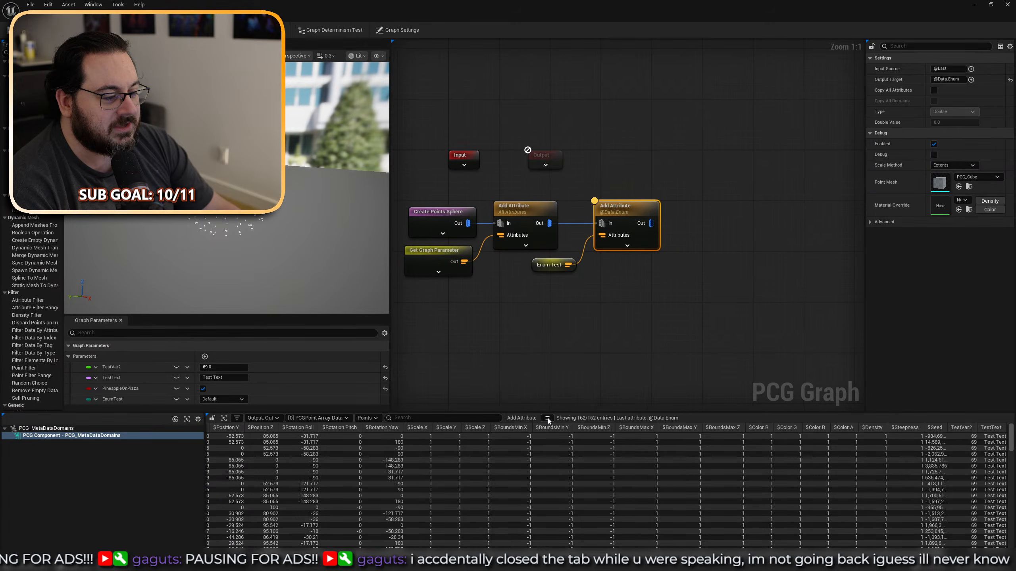
Save the inspected node's current data as an asset named PCG_Data in the PCG_MetaDataDomains folder.
click(547, 418)
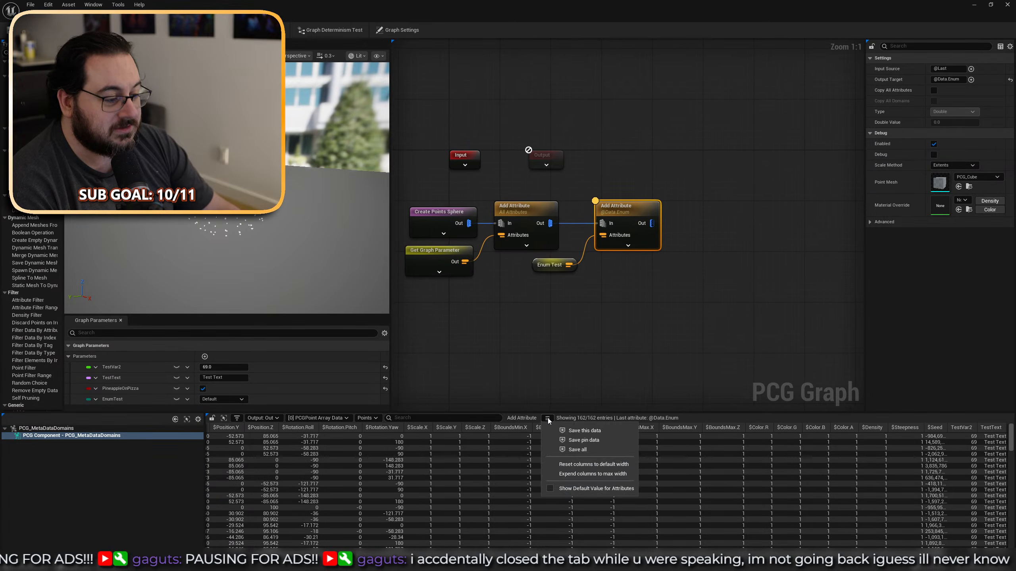
click(600, 432)
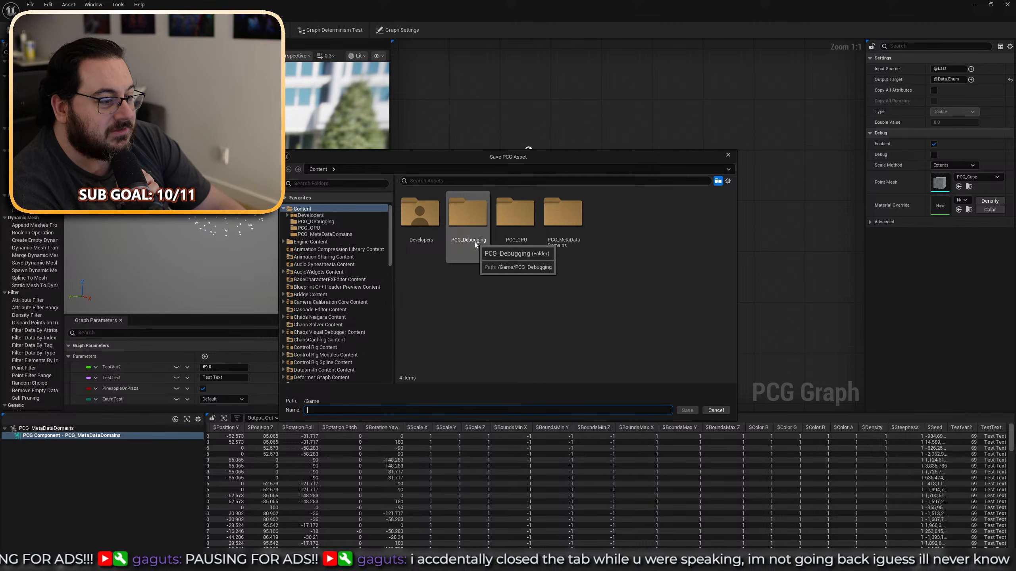
double_click(562, 244)
click(352, 409)
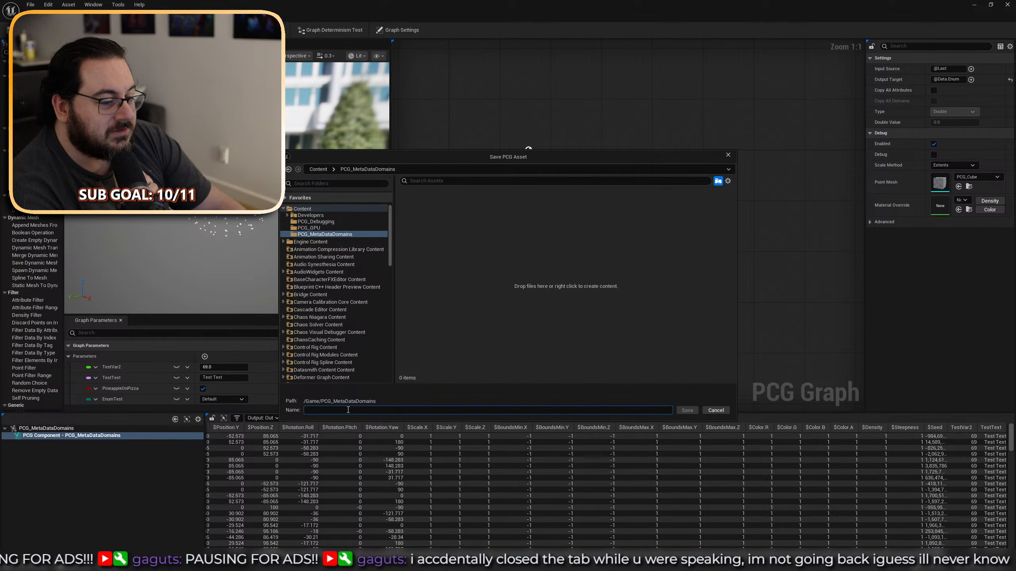
text(PCG_)
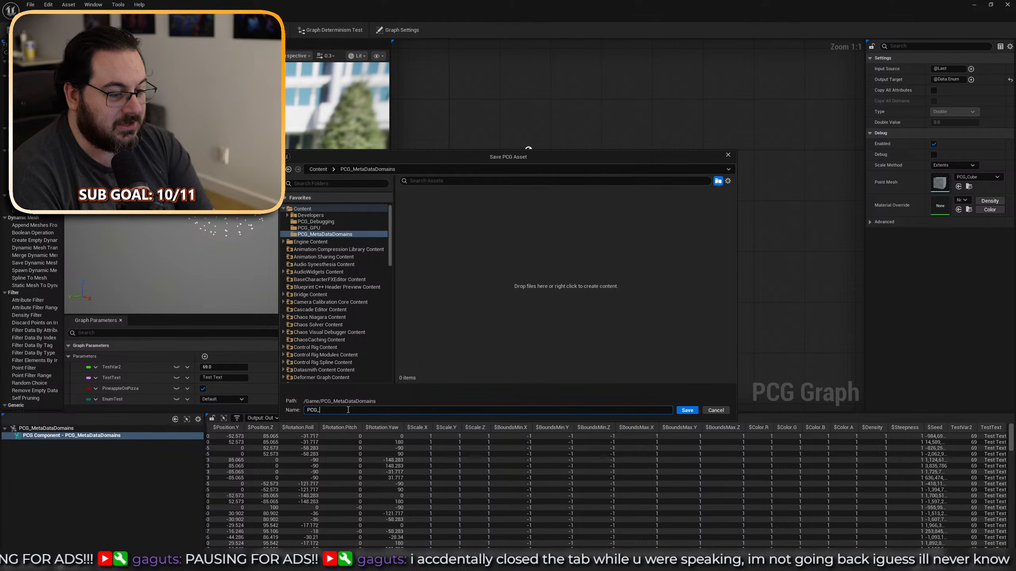
text(Data)
key(Return)
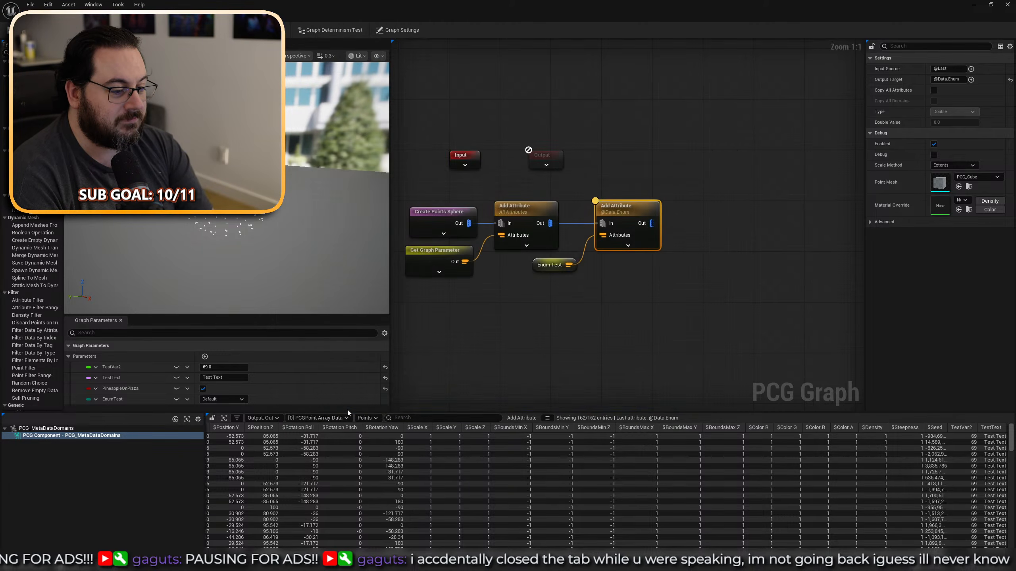
Uncover the content browser, open the PCG_Data asset, and open the point array data it references to examine its properties.
drag(329, 9, 380, 73)
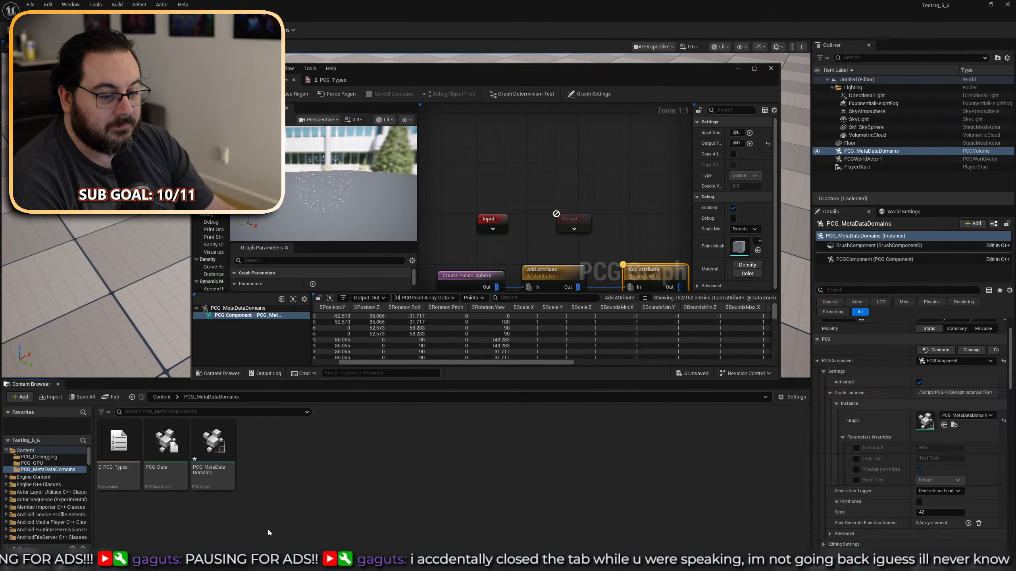
double_click(165, 445)
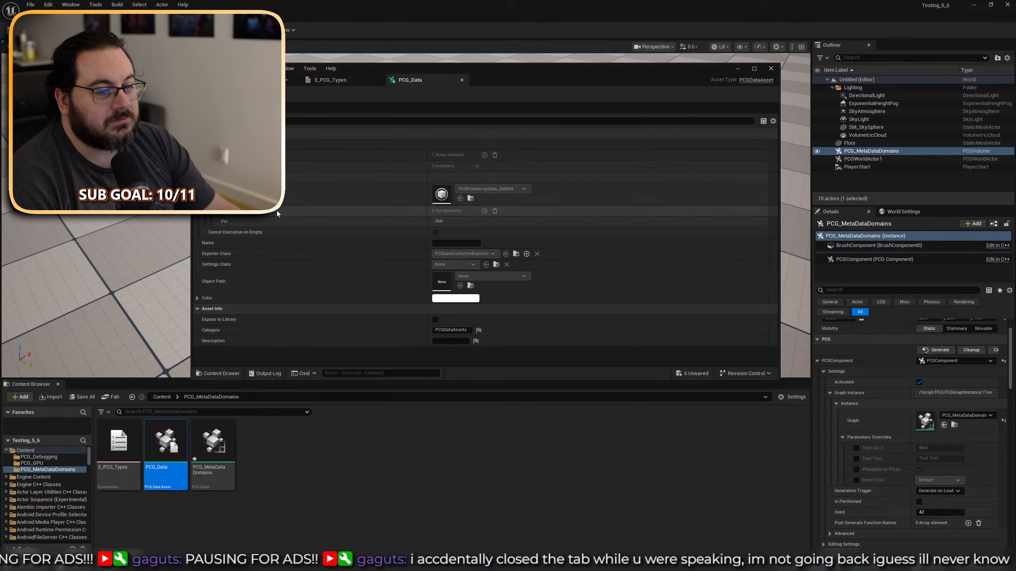
double_click(441, 195)
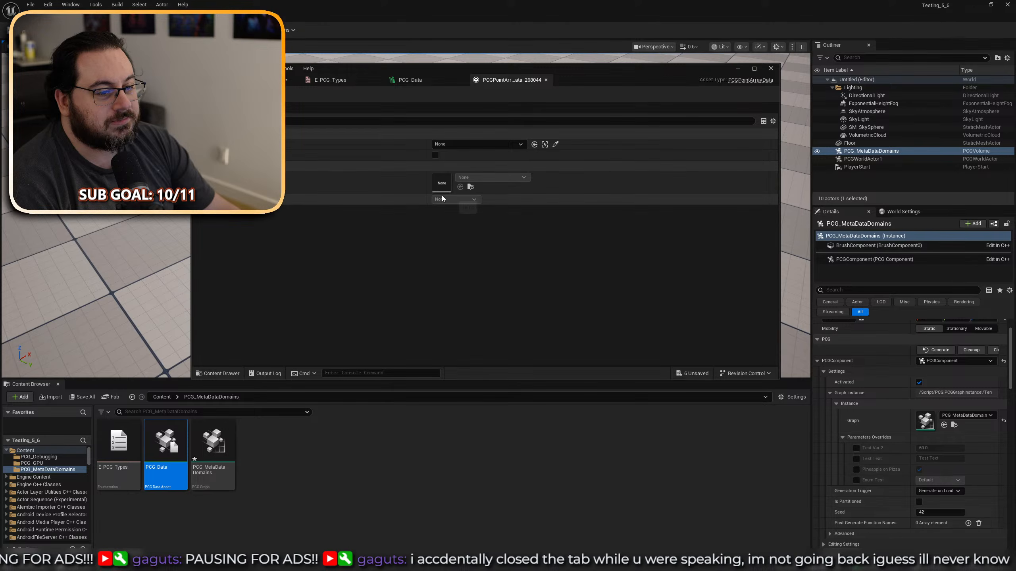
Close the point array data and PCG_Data asset editors.
middle_click(512, 81)
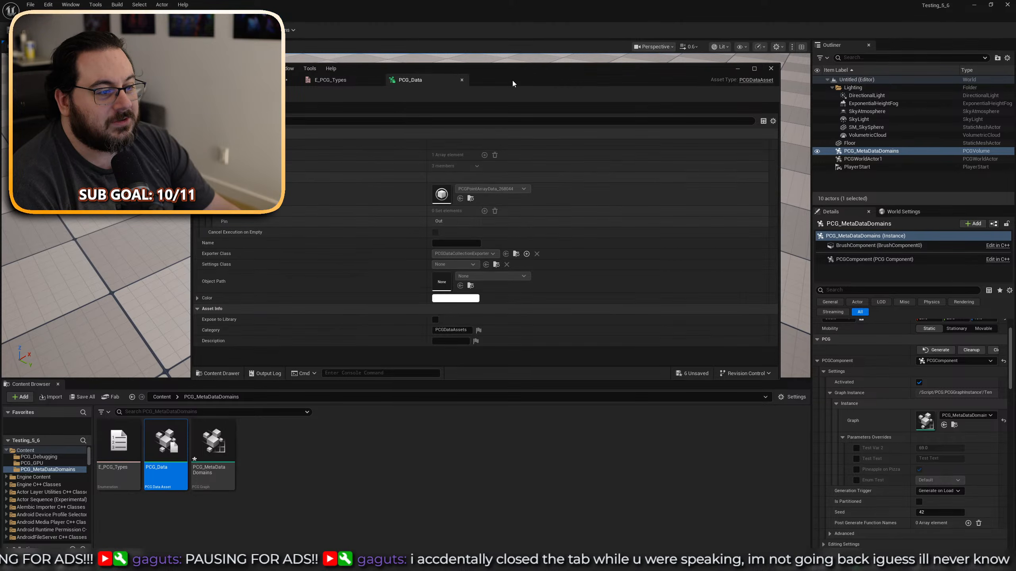
click(198, 299)
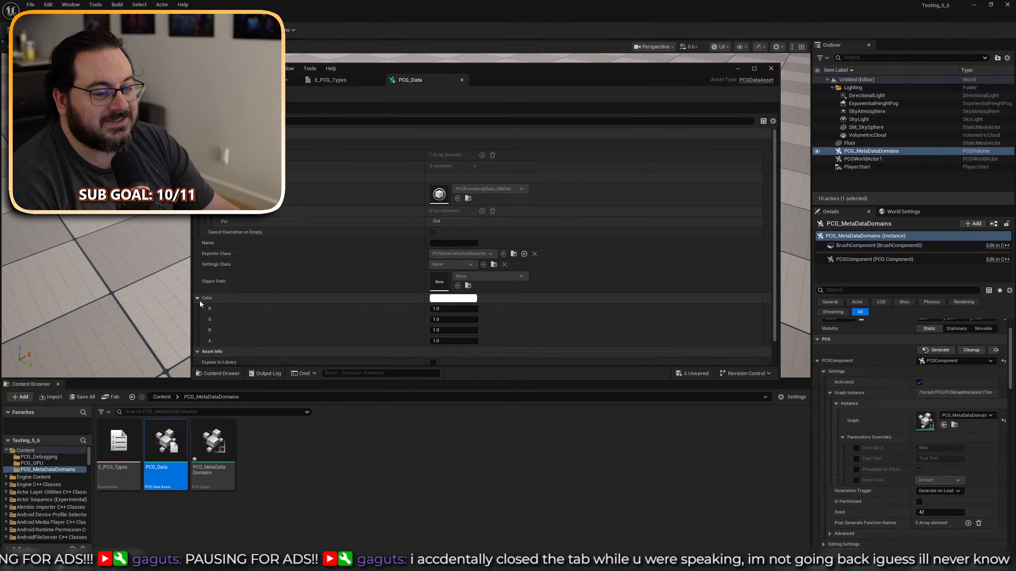
middle_click(444, 81)
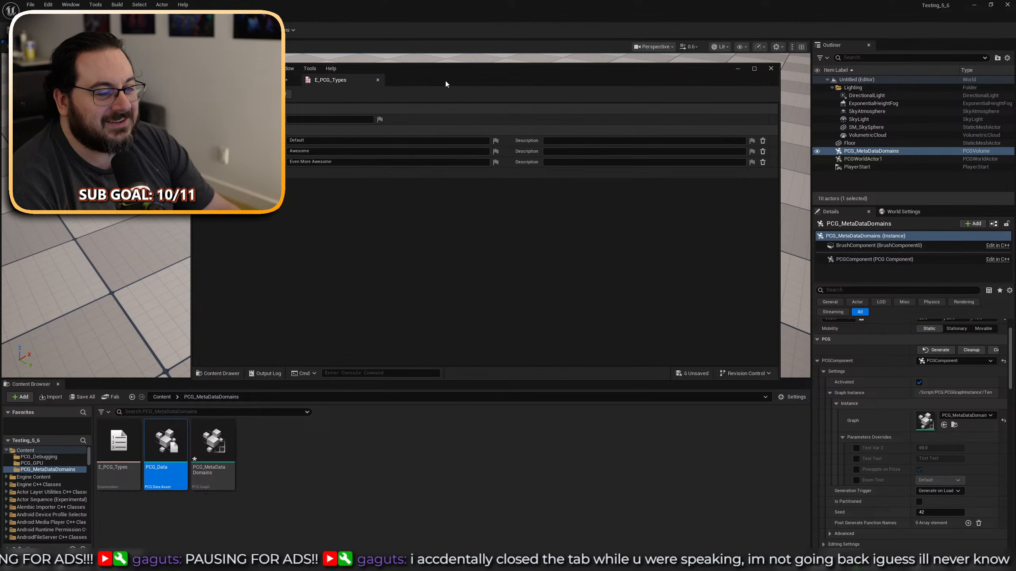
Delete the PCG_Data asset from the PCG_MetaDataDomains folder.
click(341, 486)
click(168, 480)
key(Delete)
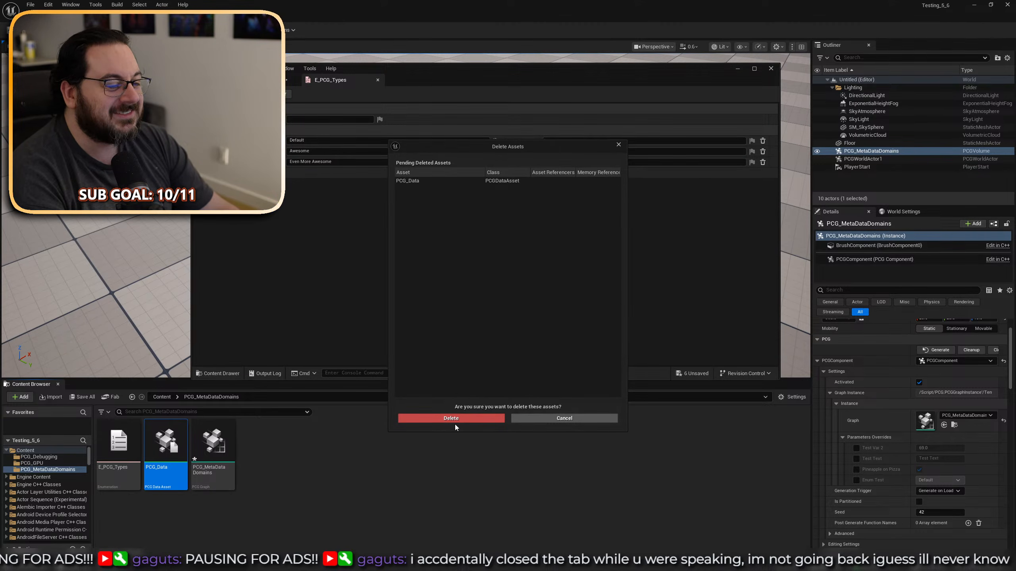
click(456, 420)
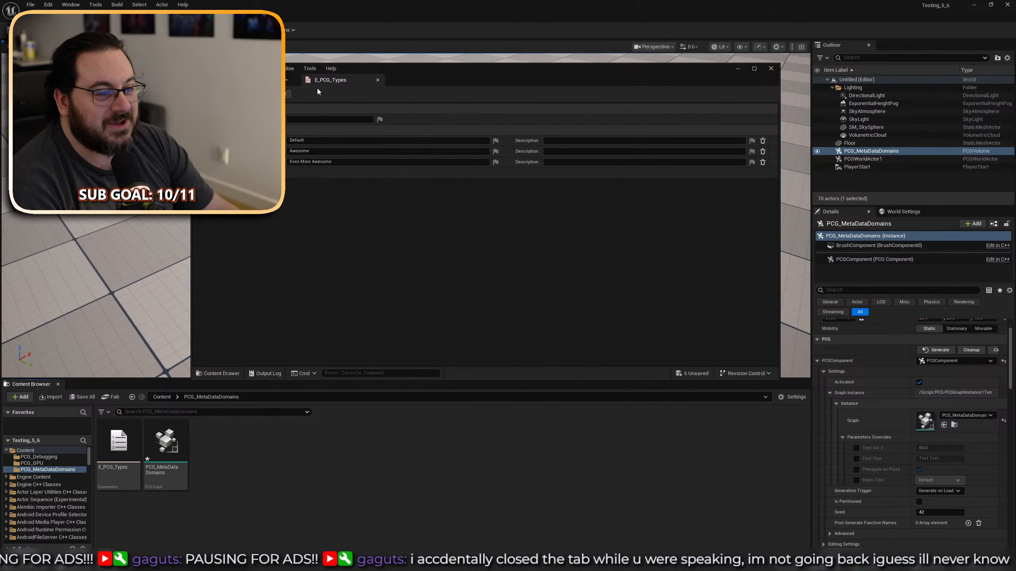
middle_click(320, 83)
double_click(479, 75)
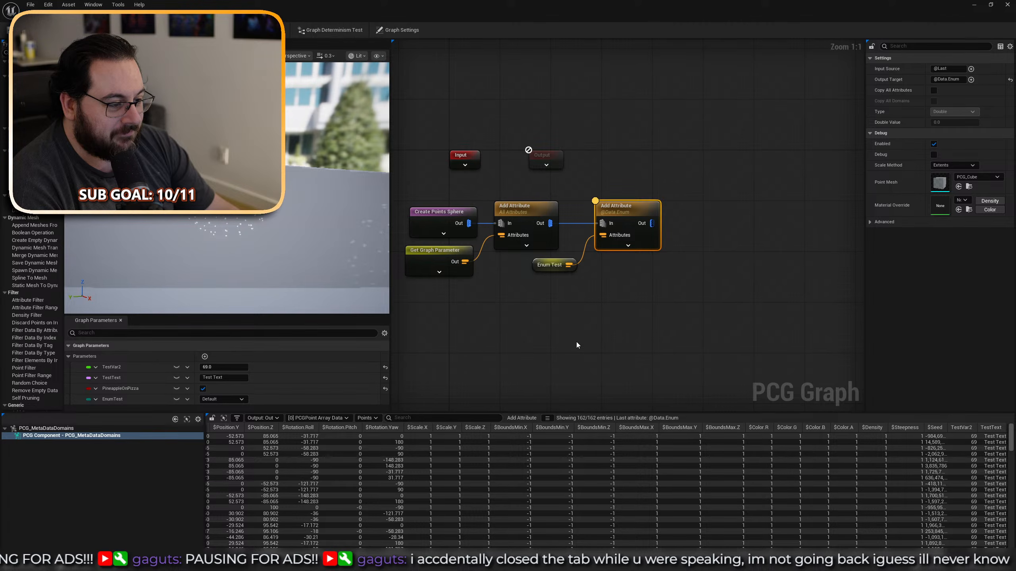
click(549, 210)
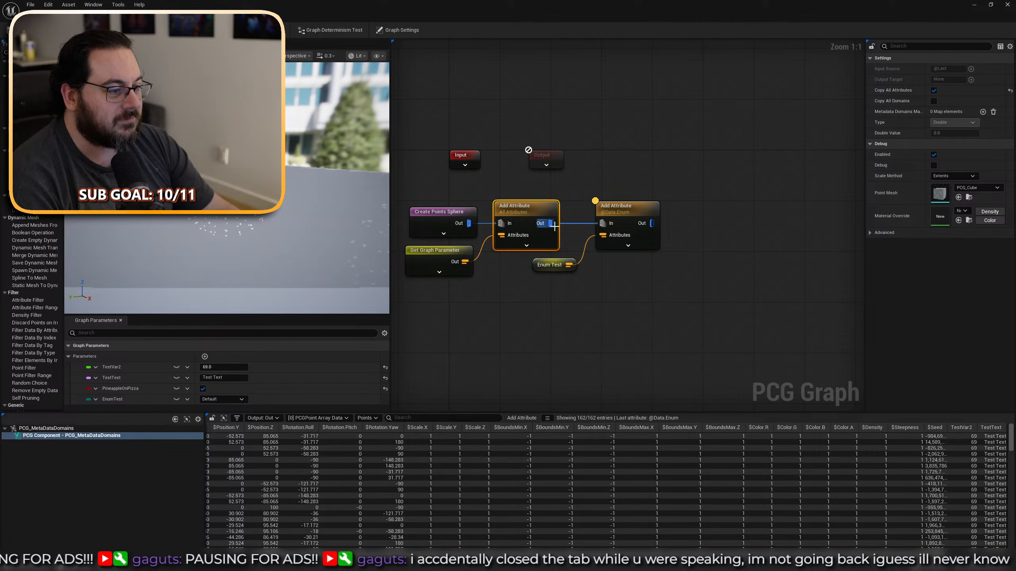
key(a)
click(613, 206)
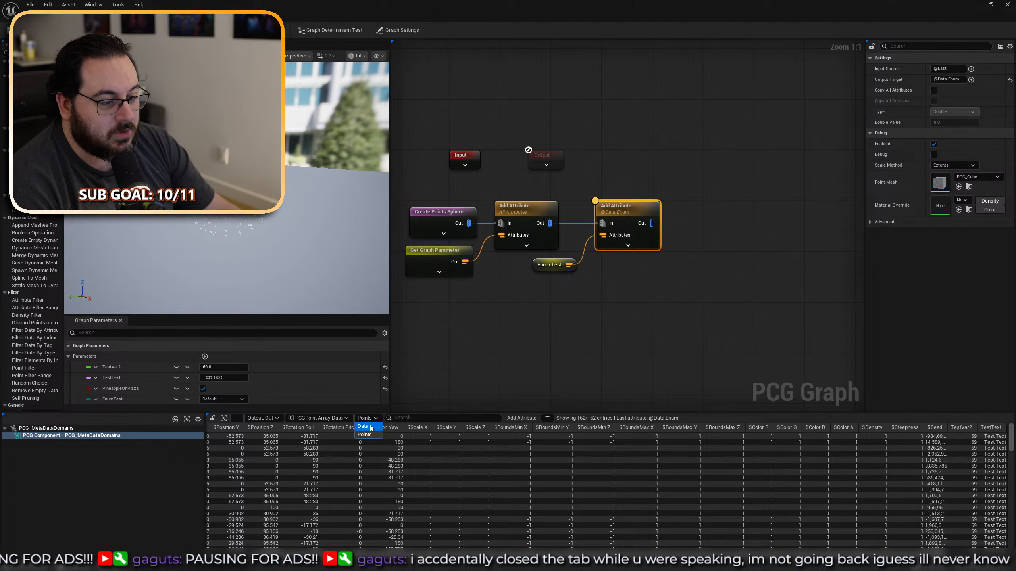
click(374, 426)
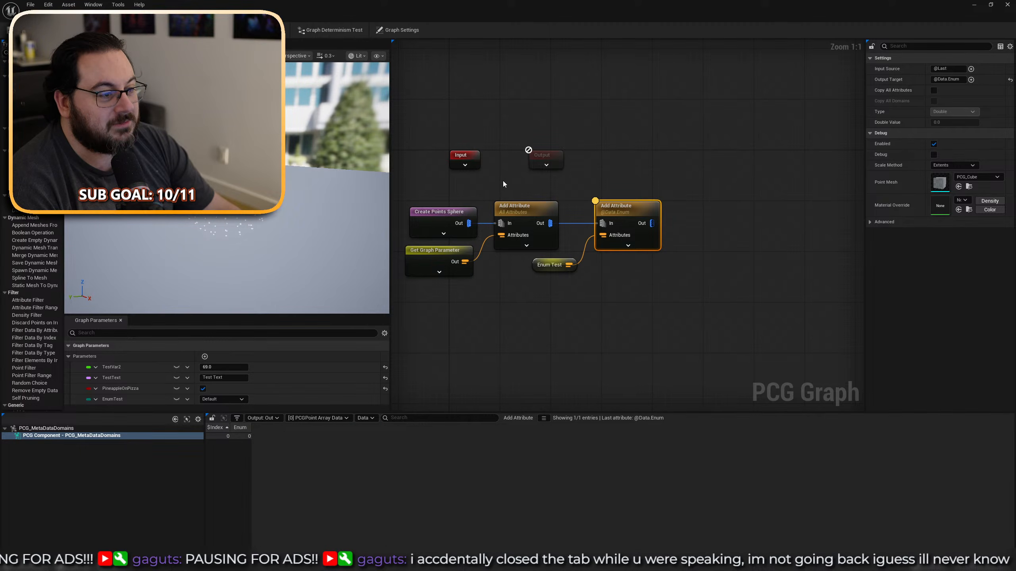
click(516, 206)
key(a)
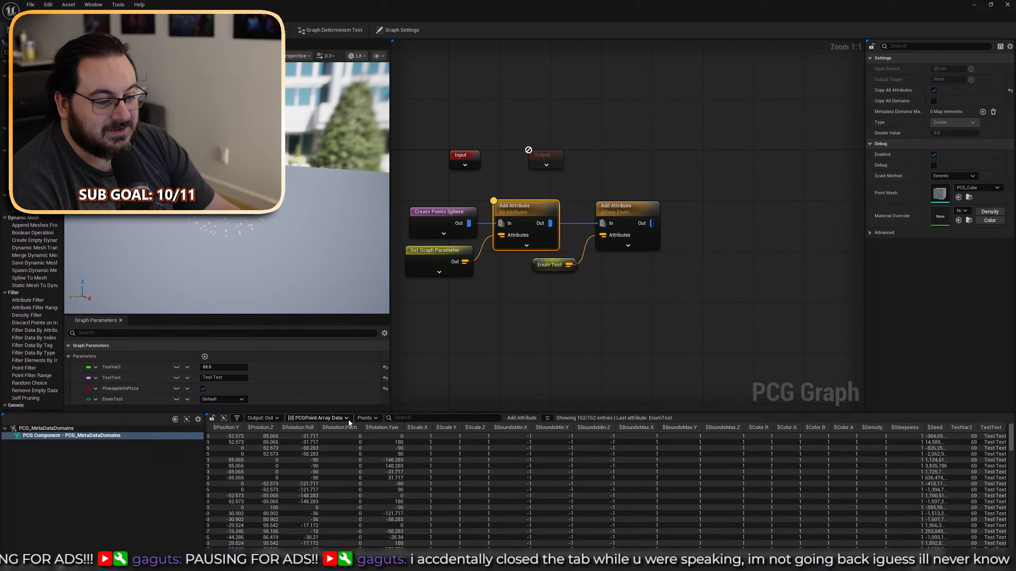
click(366, 418)
click(371, 429)
click(365, 418)
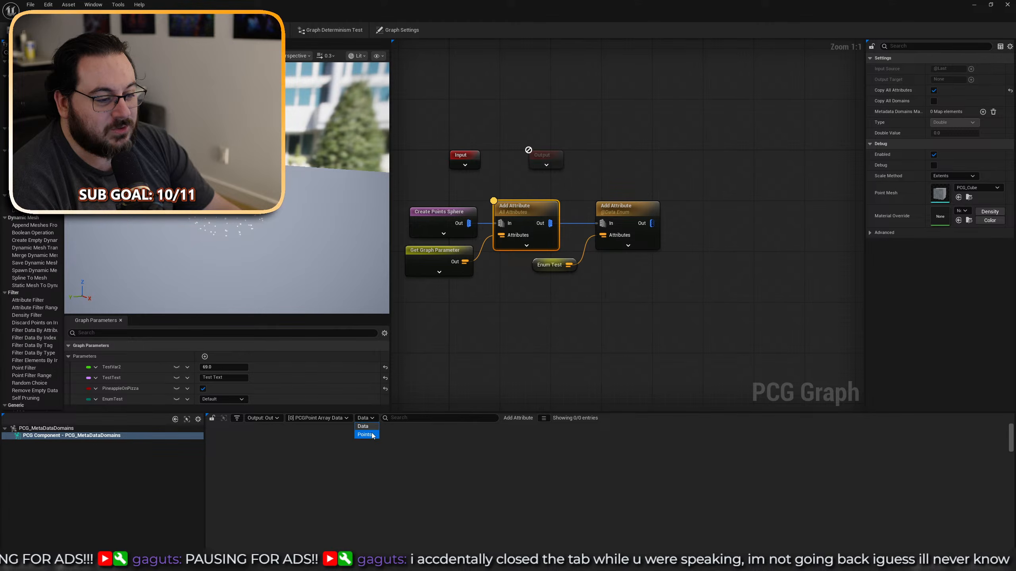
click(370, 425)
click(636, 238)
key(a)
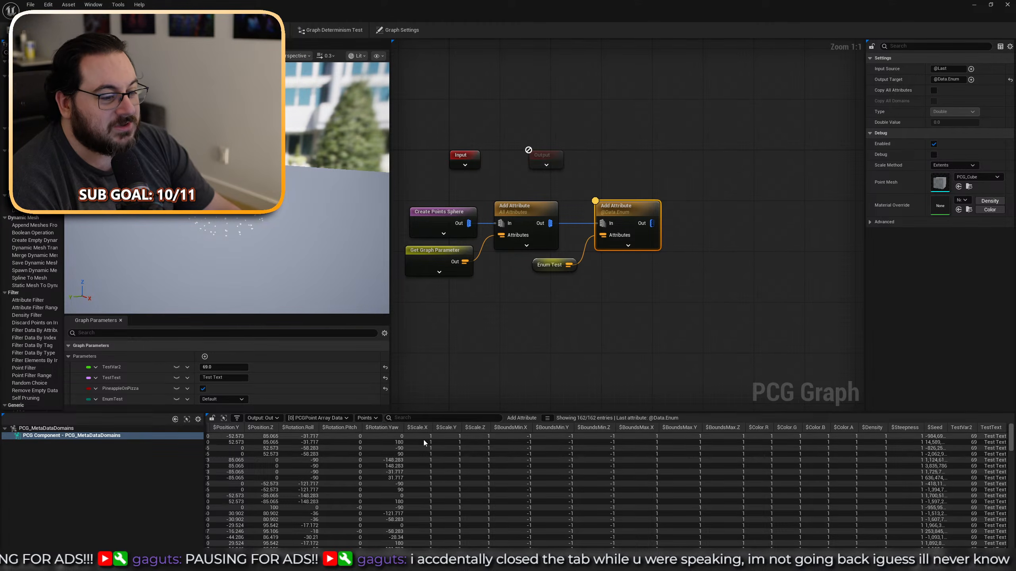
click(378, 419)
click(371, 429)
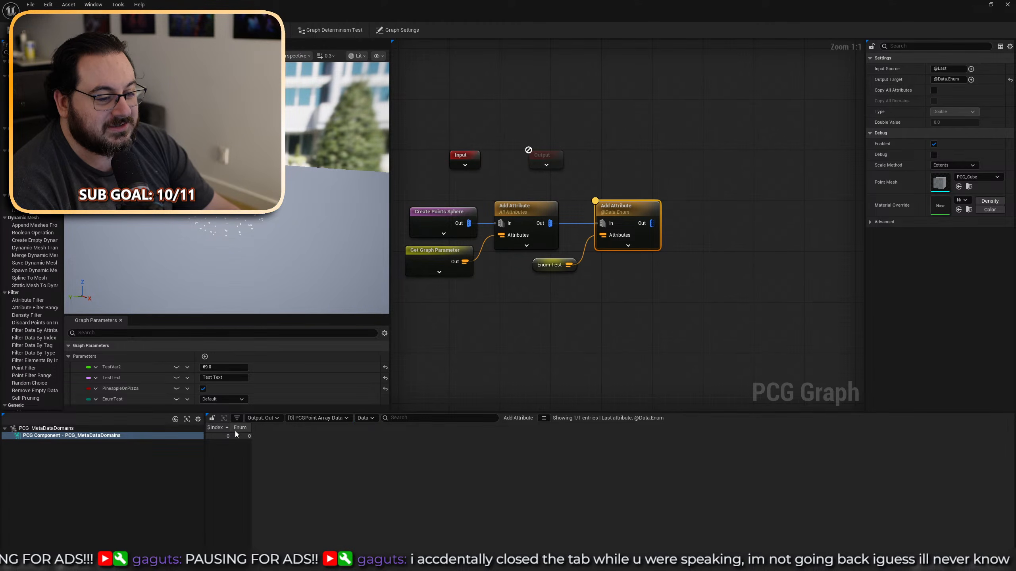
right_drag(647, 296, 594, 295)
click(637, 221)
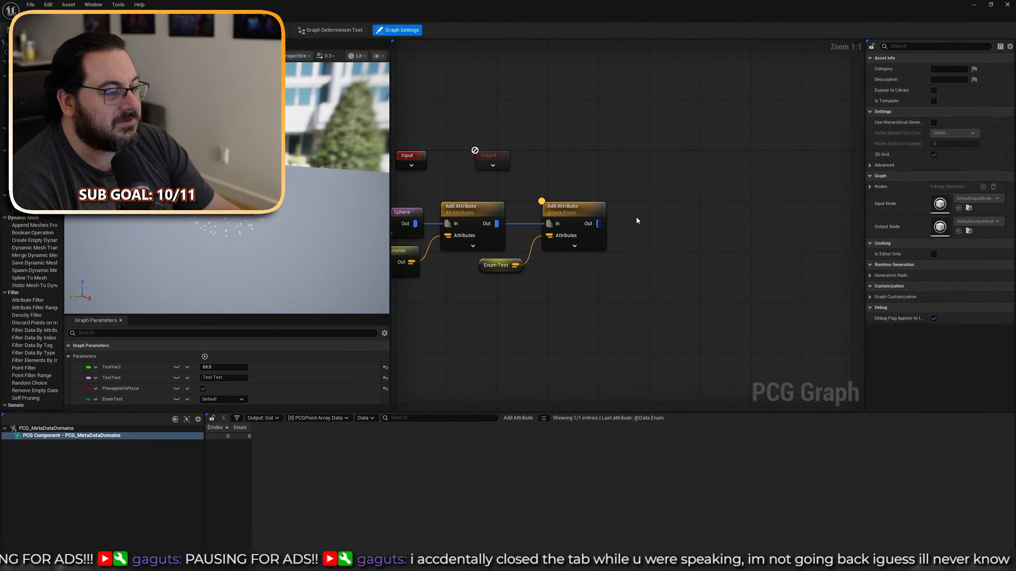
click(569, 242)
right_drag(662, 241, 577, 246)
drag(514, 229, 556, 229)
text(set attribute)
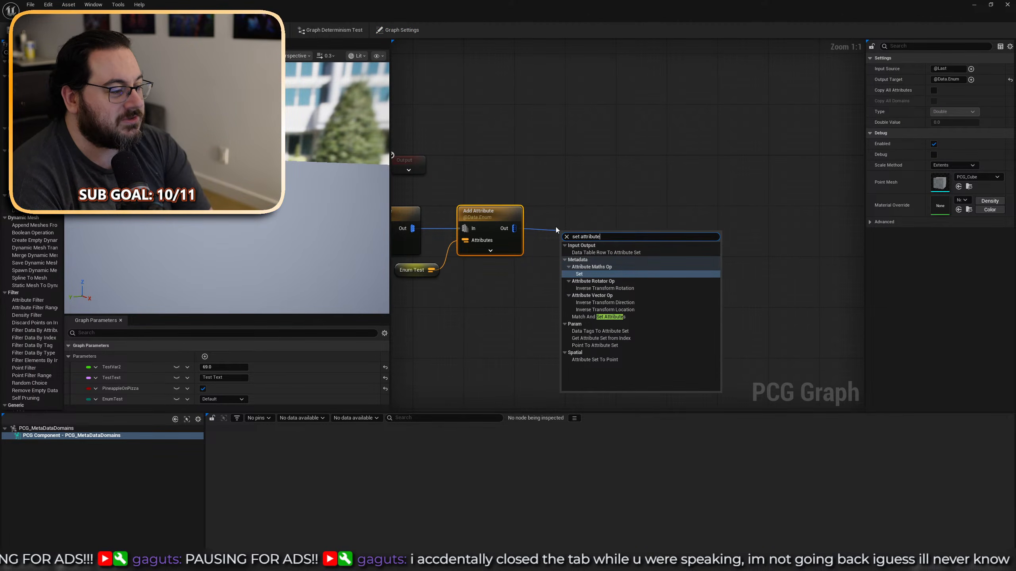
key(Escape)
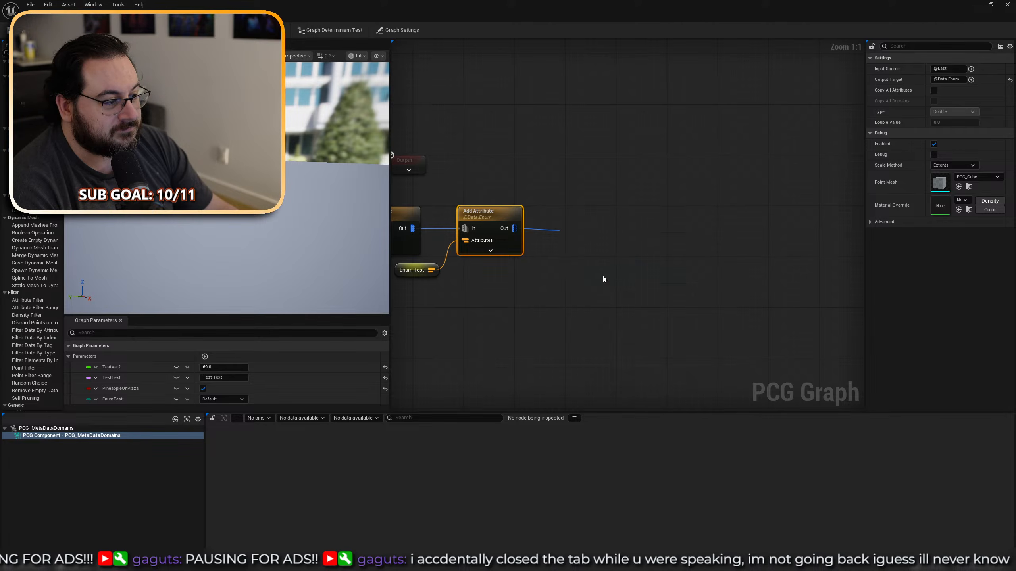
drag(594, 236, 586, 214)
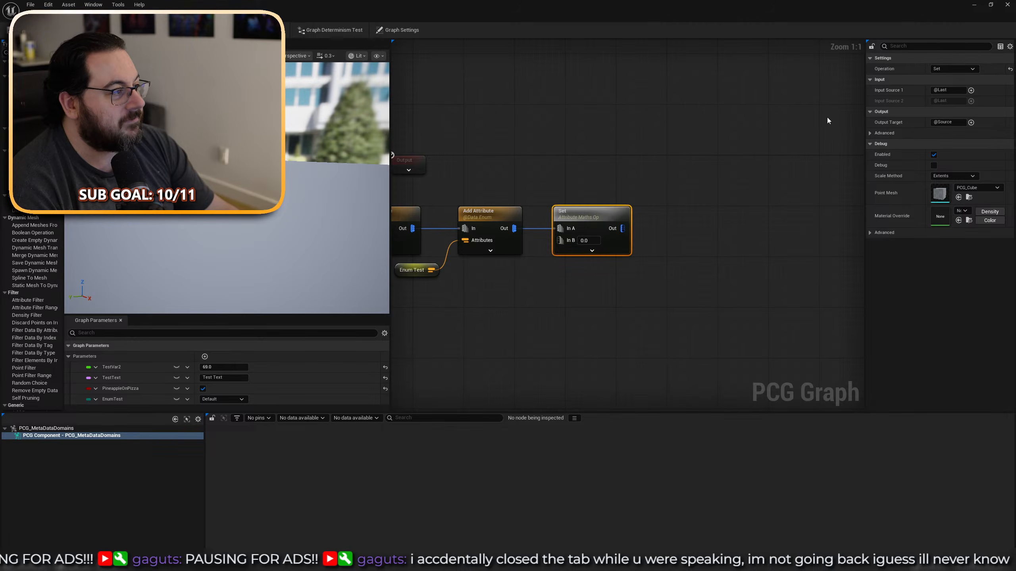
click(953, 69)
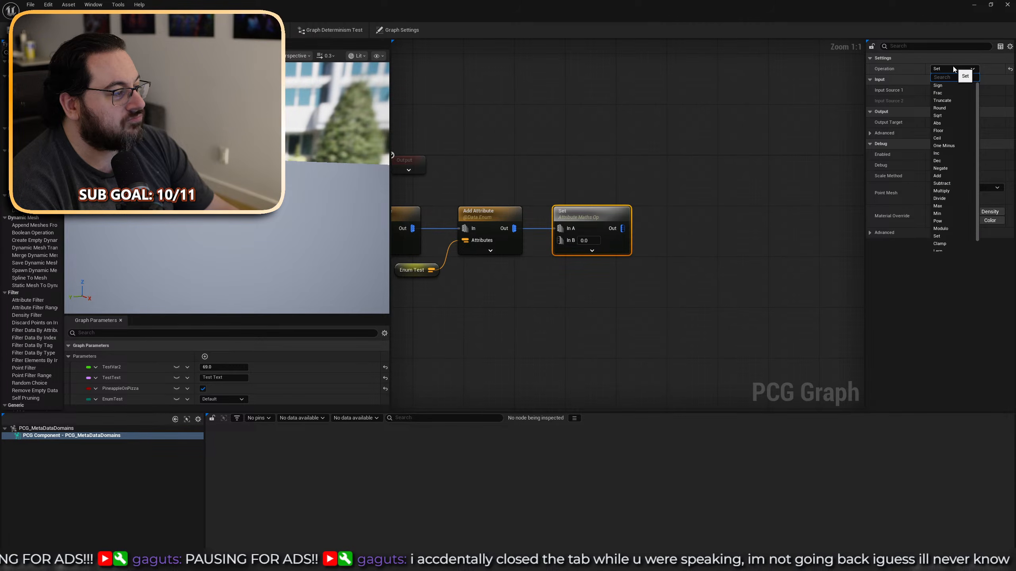
text(enum)
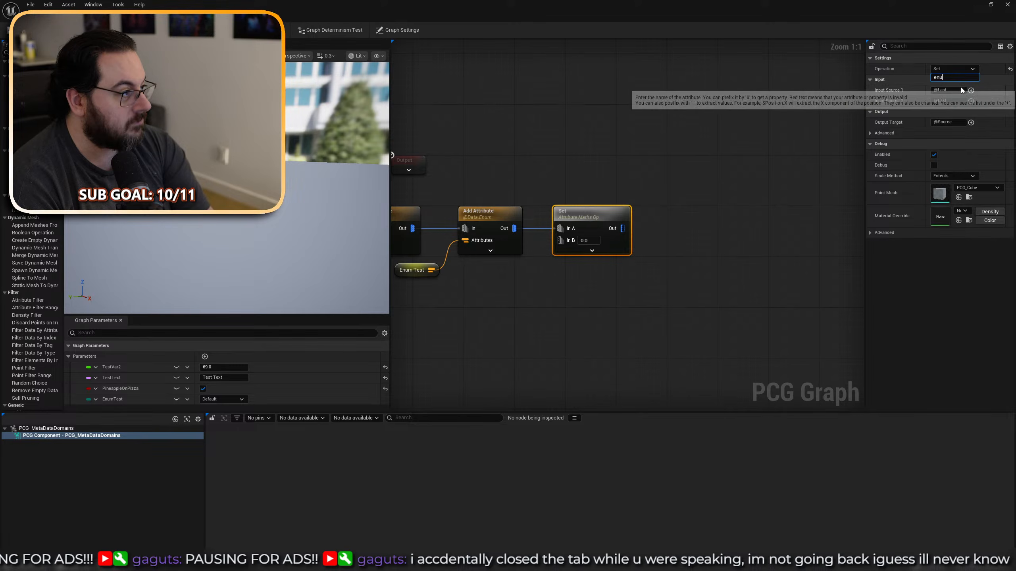
key(BackSpace)
key(BackSpace)
key(BackSpace)
key(BackSpace)
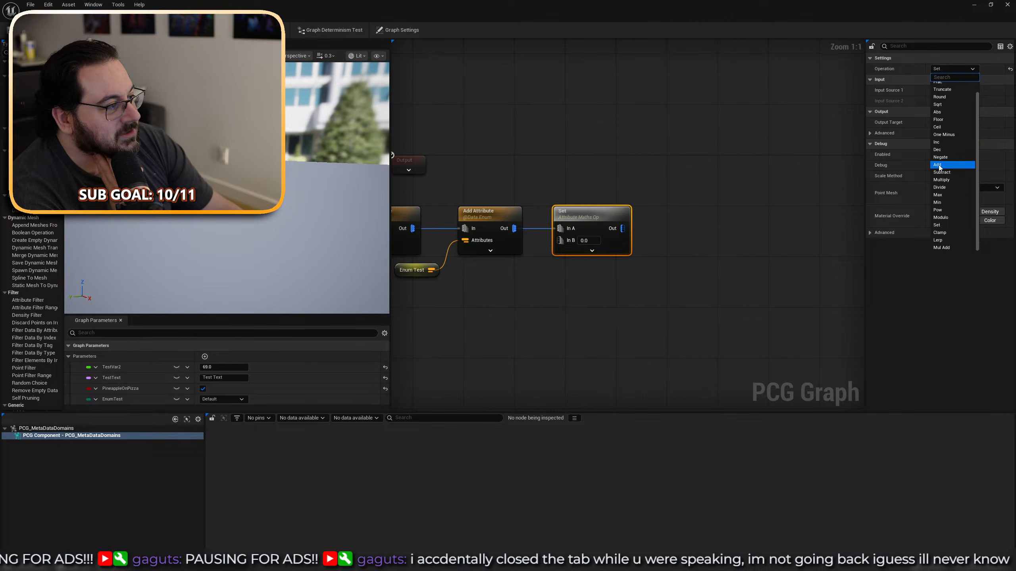
click(901, 65)
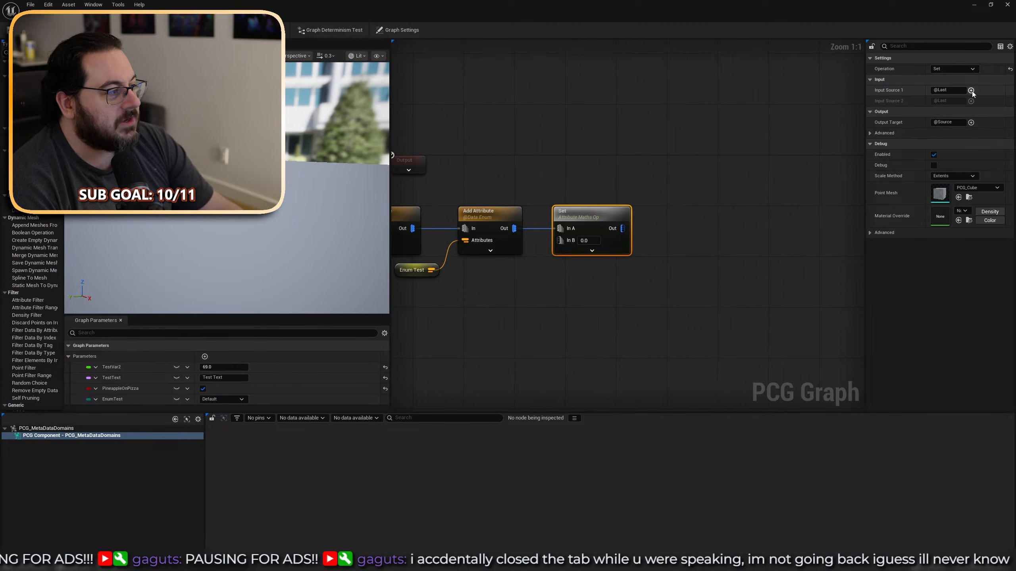
click(947, 90)
text(E)
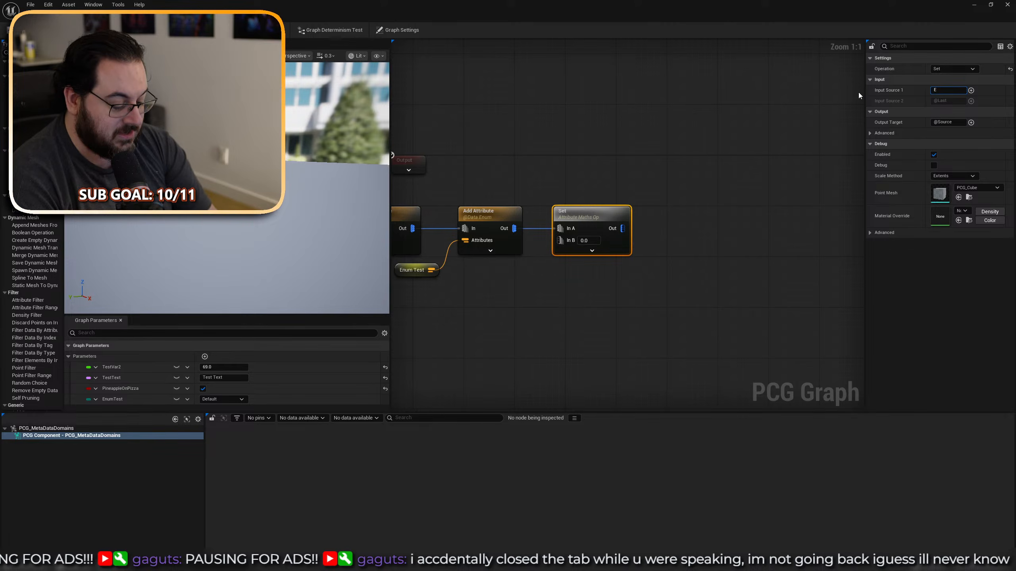
text(Data.)
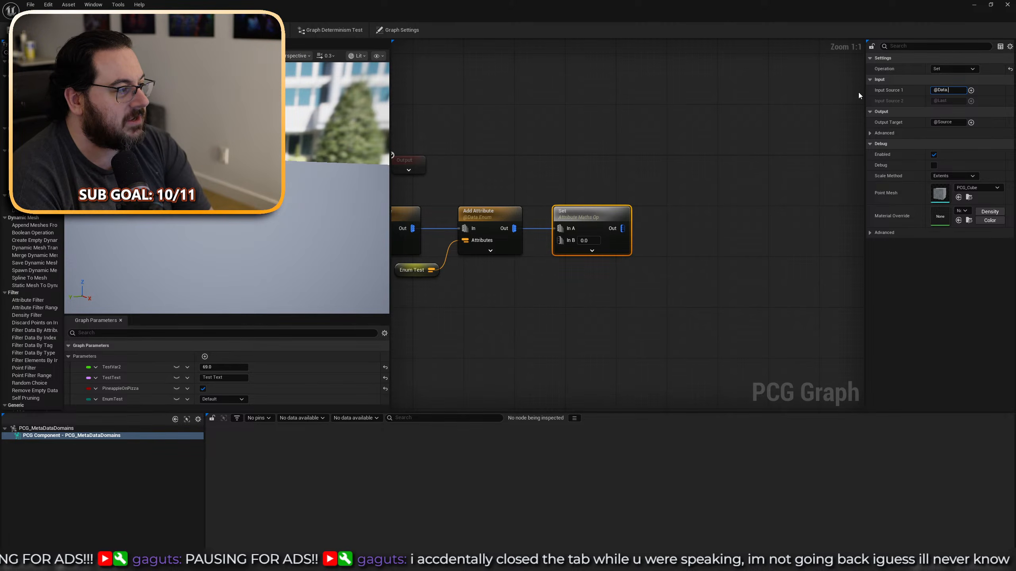
text(Enum)
key(Return)
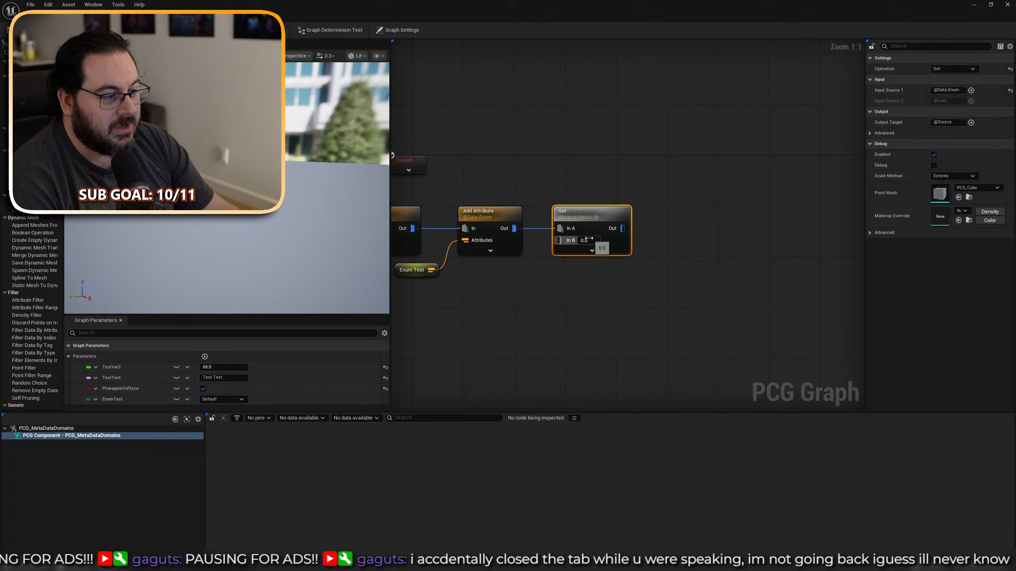
Set the Set node's In B value to 1.
right_click(567, 240)
click(530, 268)
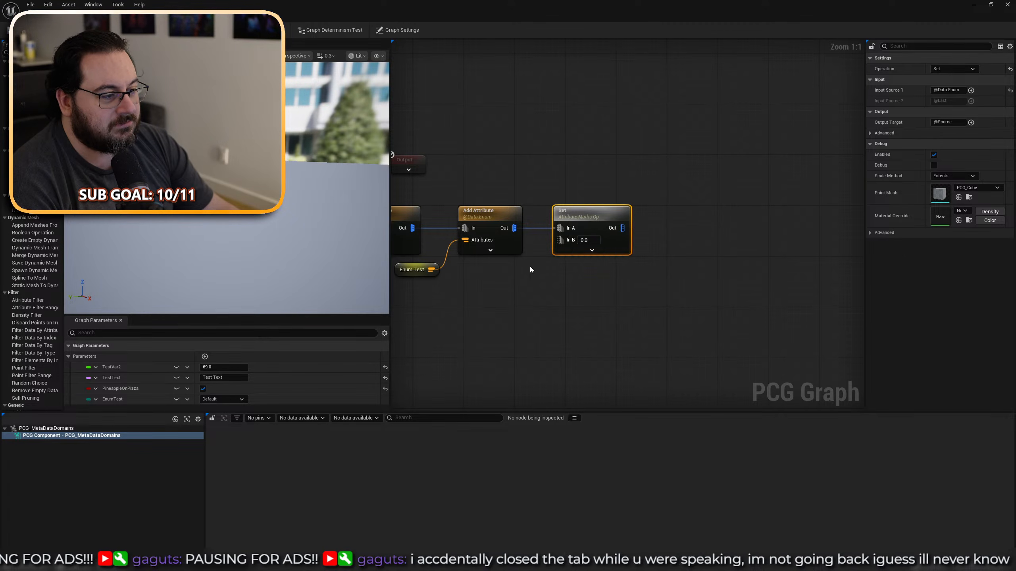
click(590, 241)
text(1)
key(Return)
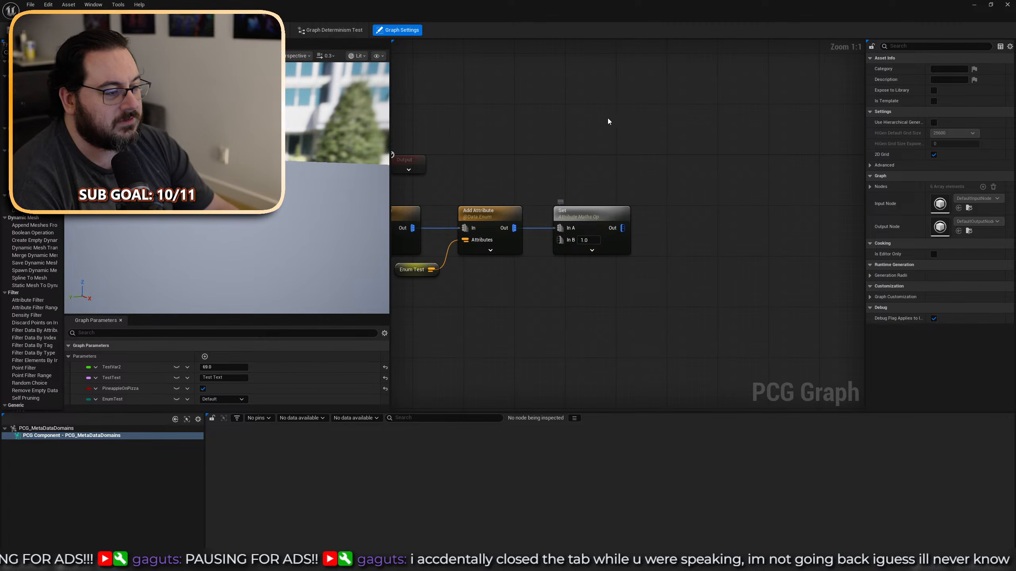
Inspect the Set node's output in the Data domain and return the attribute list to the Points domain.
click(585, 217)
key(a)
click(367, 418)
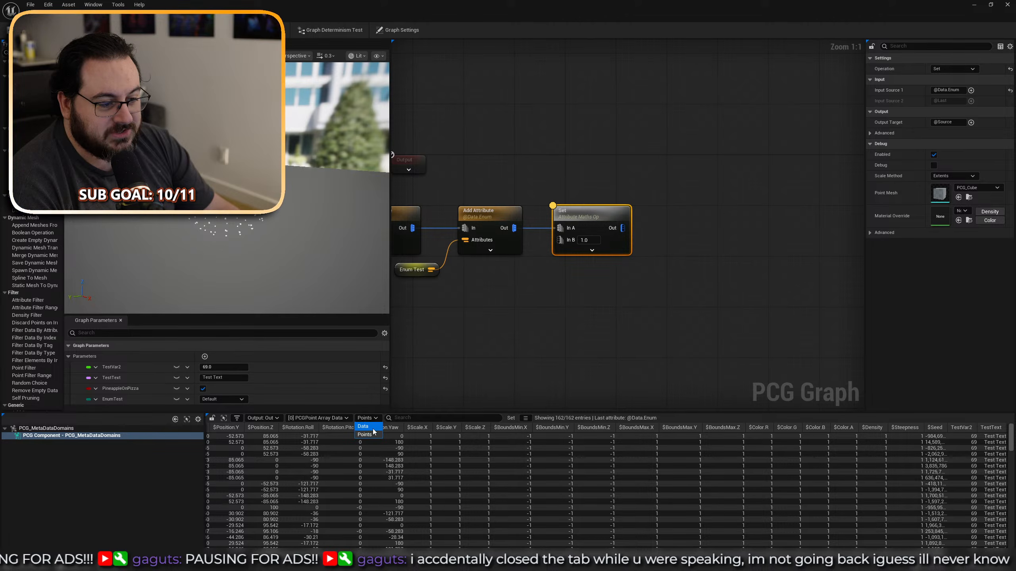
click(363, 426)
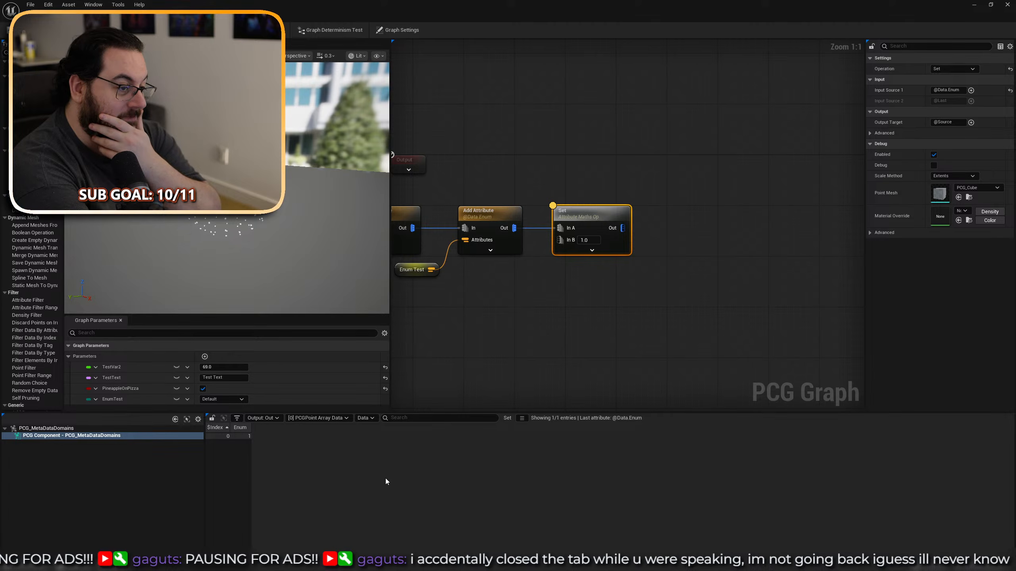
click(367, 418)
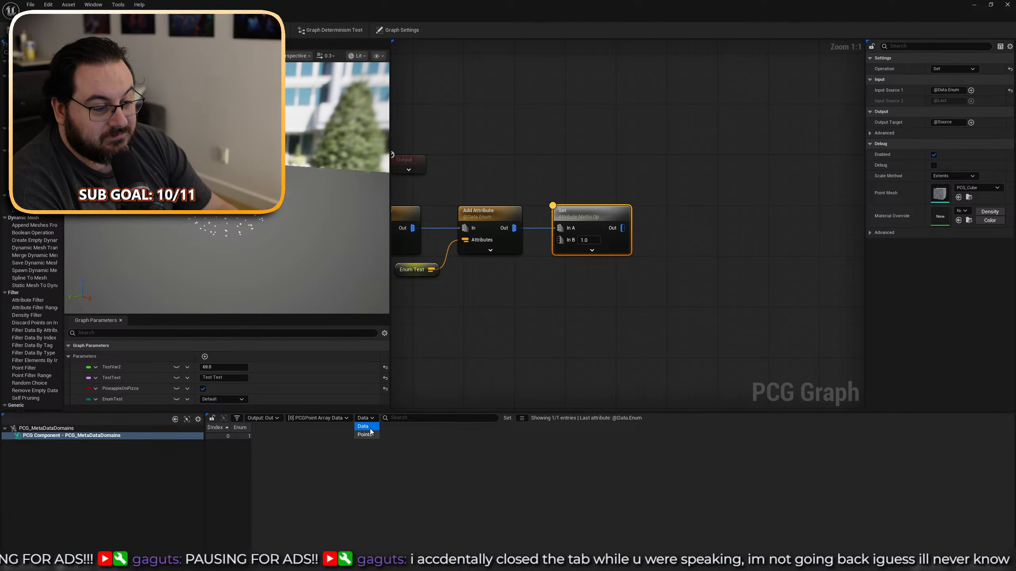
click(367, 434)
click(557, 298)
right_drag(587, 276, 688, 263)
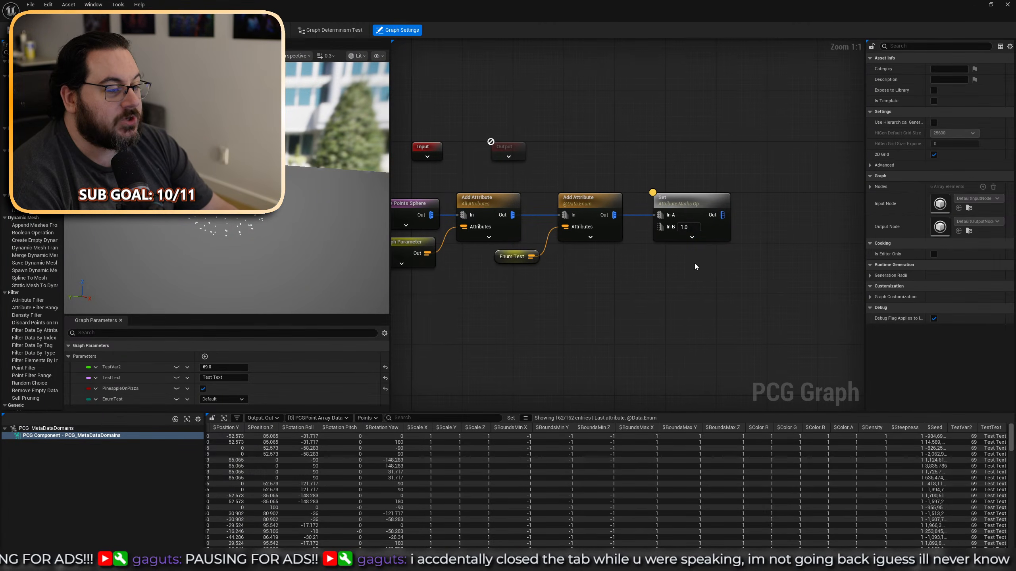
mouse_move(633, 280)
right_down()
mouse_move(658, 268)
mouse_move(646, 267)
right_up()
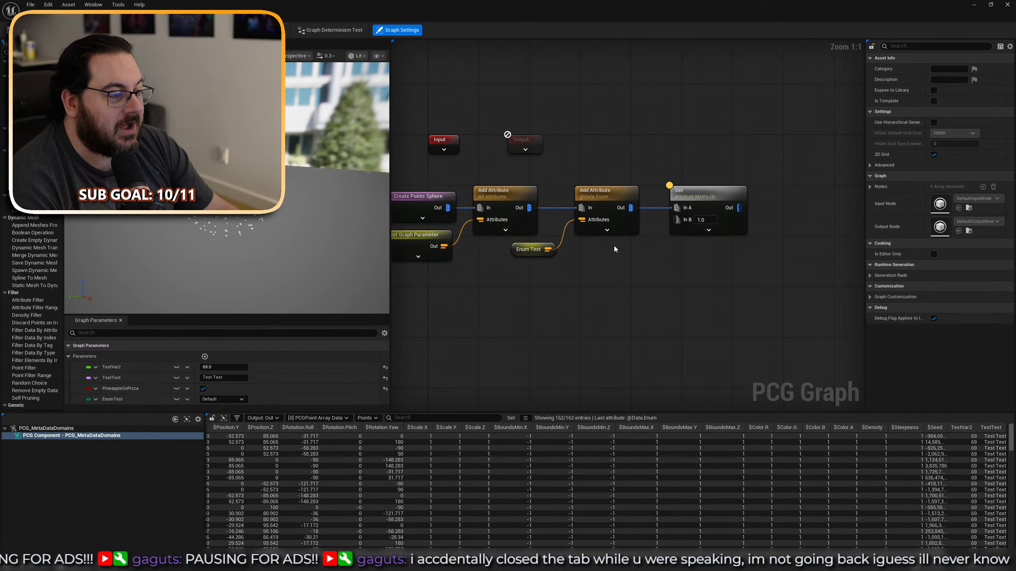
click(612, 232)
click(648, 290)
right_drag(682, 290, 569, 263)
drag(588, 240, 560, 138)
key(ctrl+d)
drag(515, 185, 599, 241)
Set the duplicated Set node's In B value to 2.
click(602, 258)
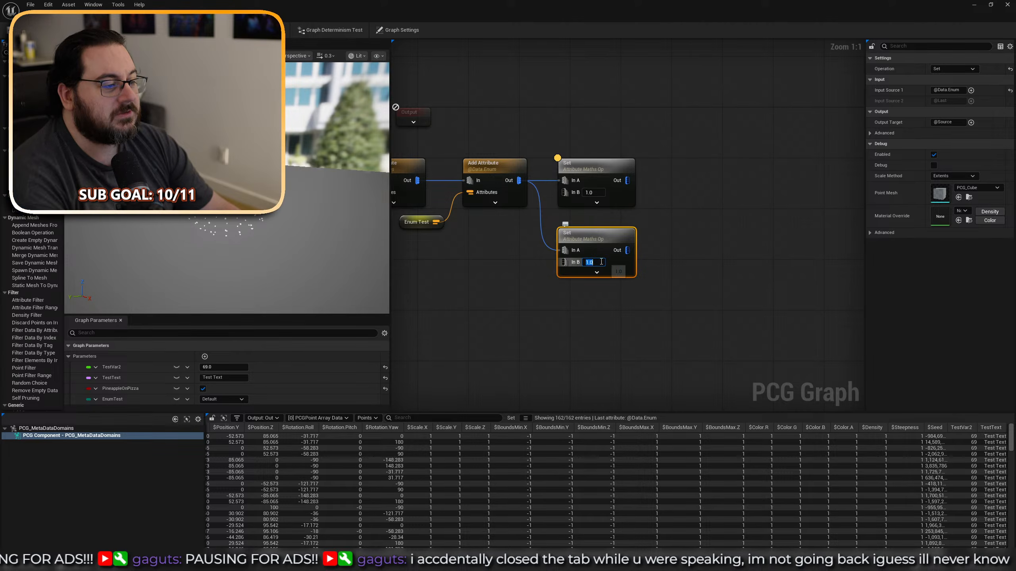
text(2)
key(Return)
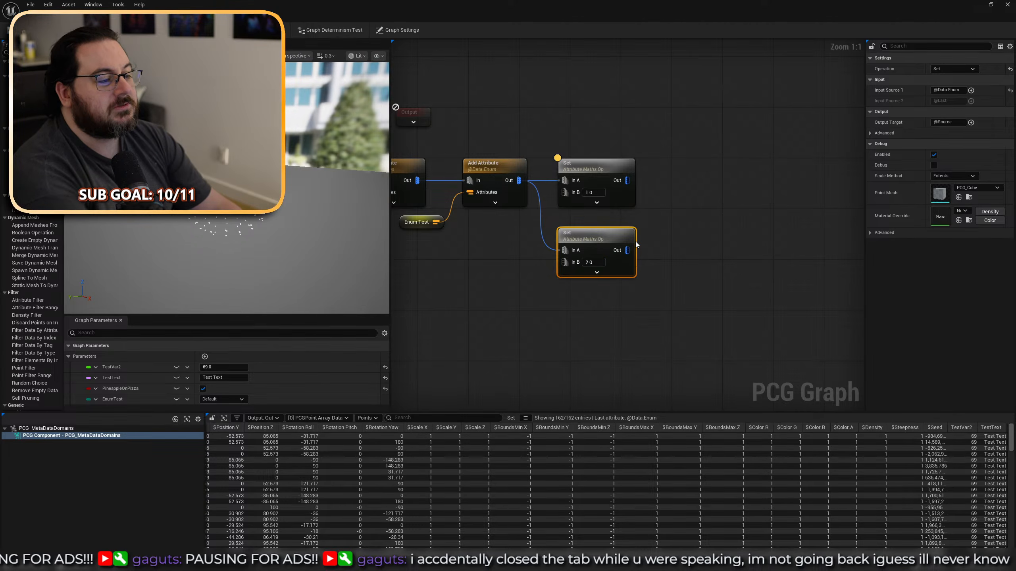
Inspect the Data domain output of the original Set node and of the duplicated Set node.
click(363, 426)
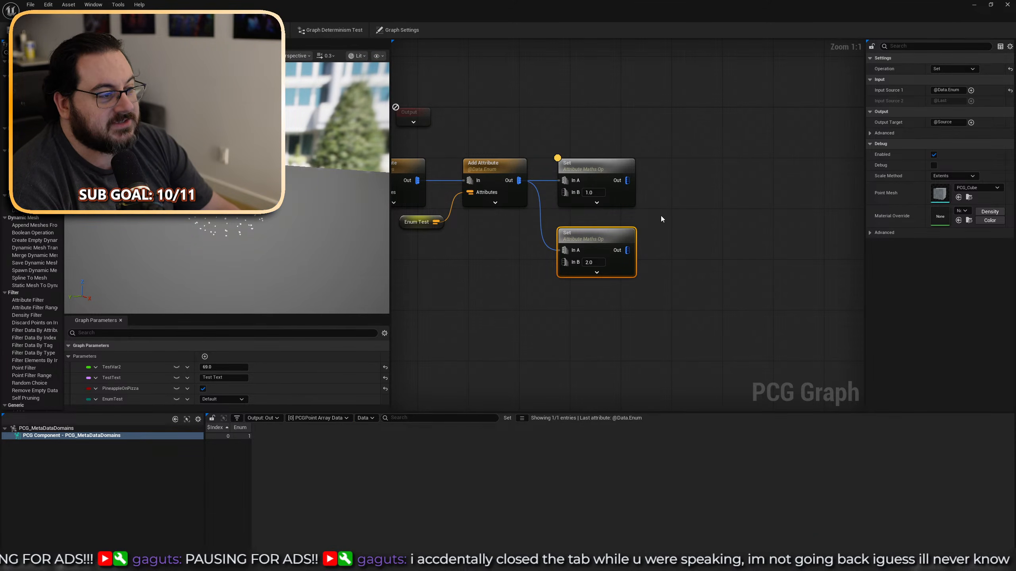
key(a)
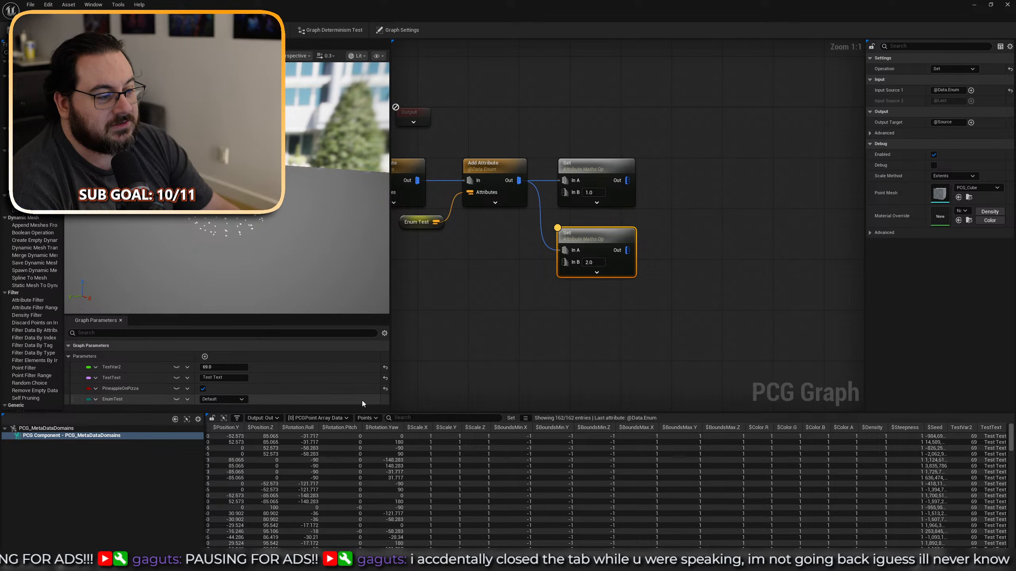
click(370, 428)
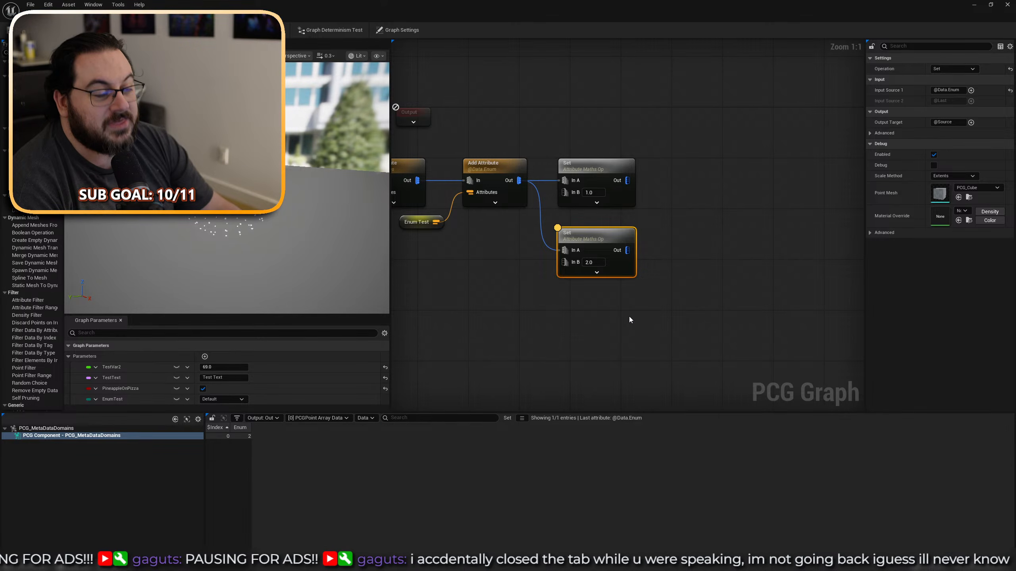
drag(712, 132, 573, 318)
drag(600, 234, 601, 209)
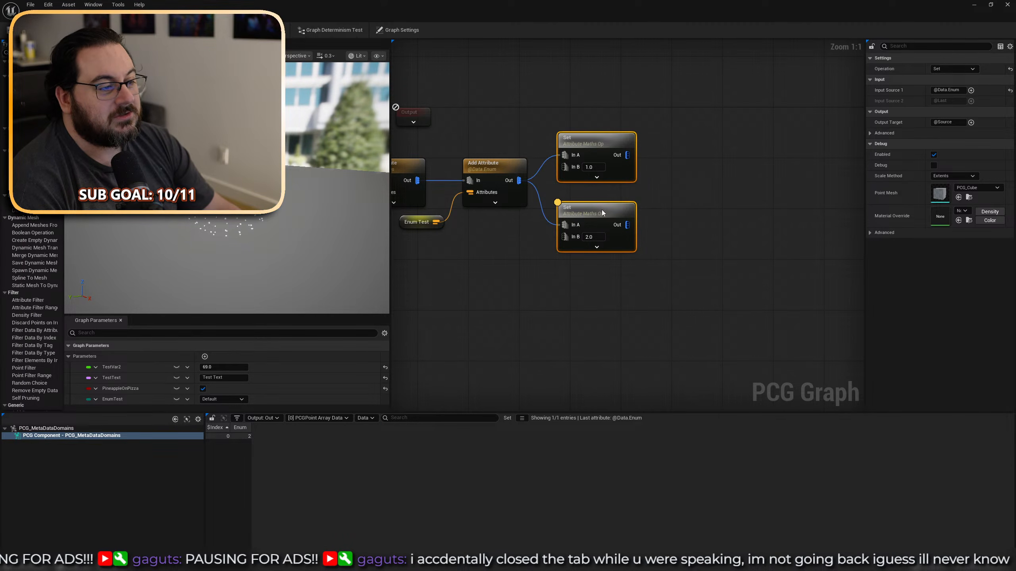
click(687, 227)
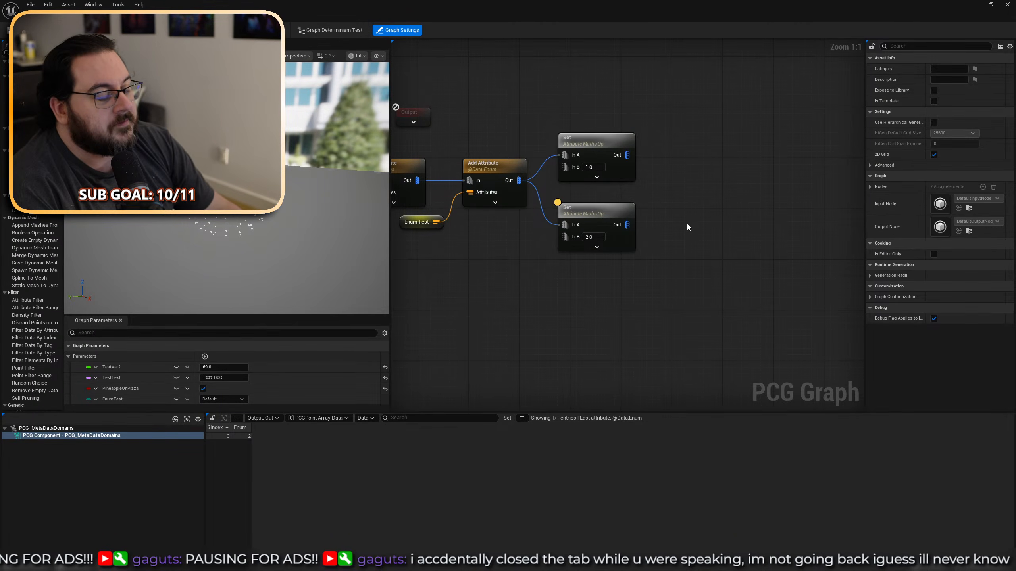
drag(687, 224, 632, 81)
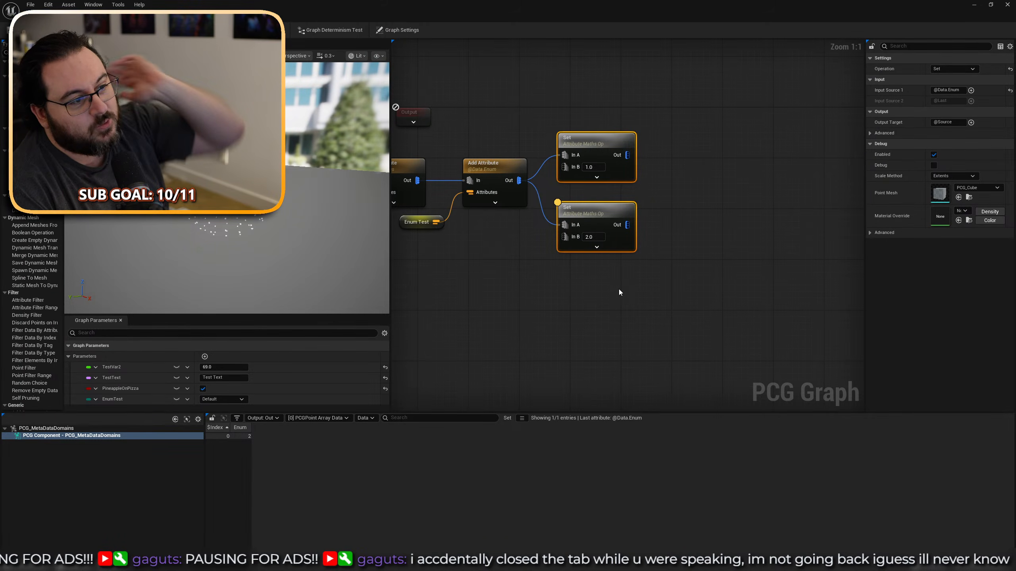
right_drag(546, 287, 670, 301)
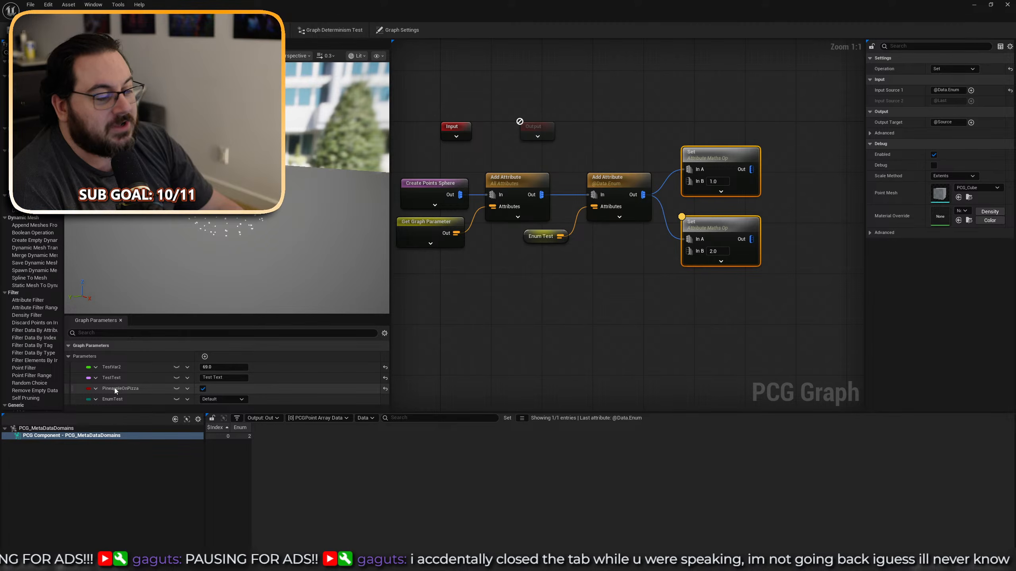
right_drag(564, 209, 574, 214)
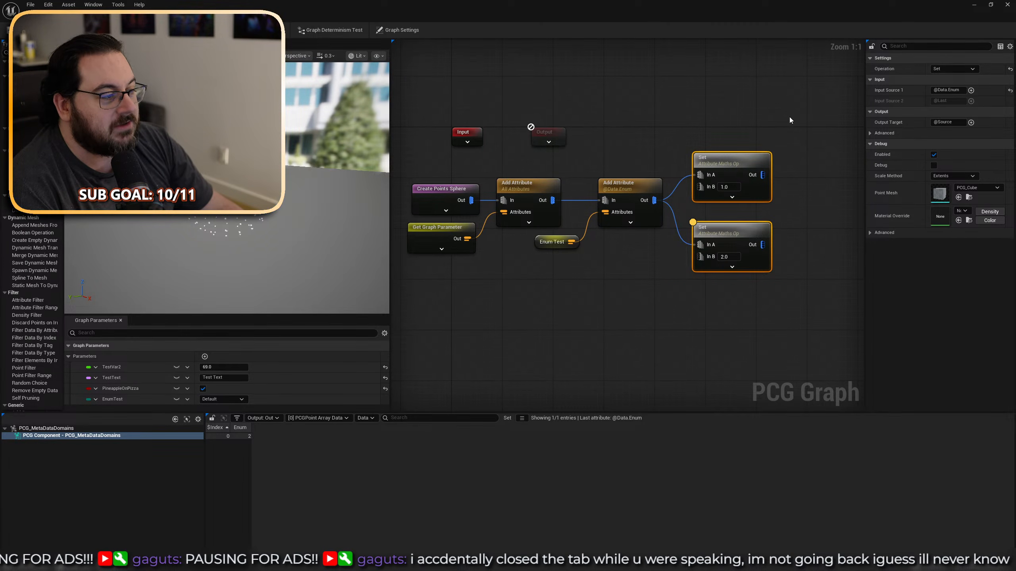
click(739, 198)
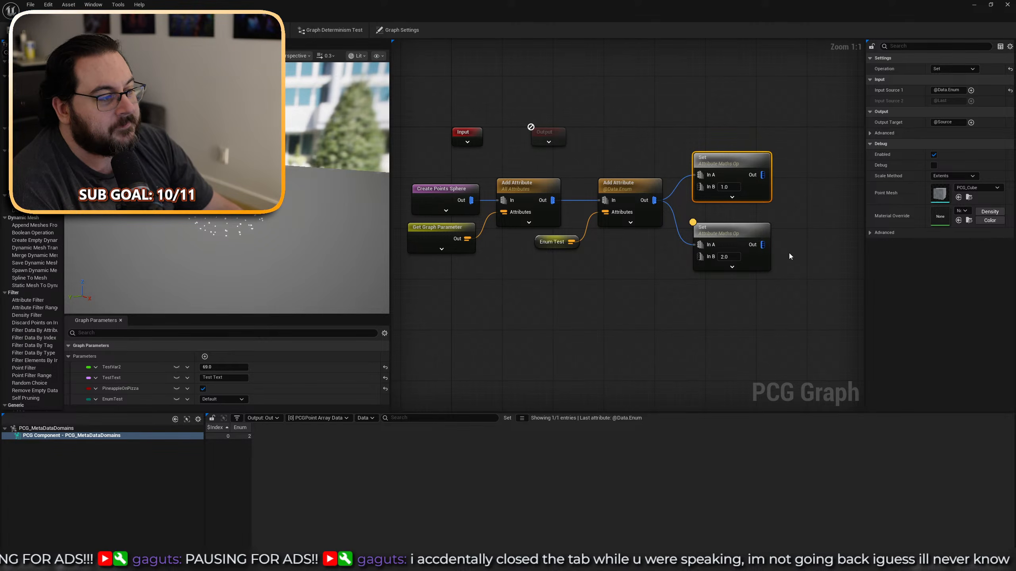
drag(797, 135, 688, 209)
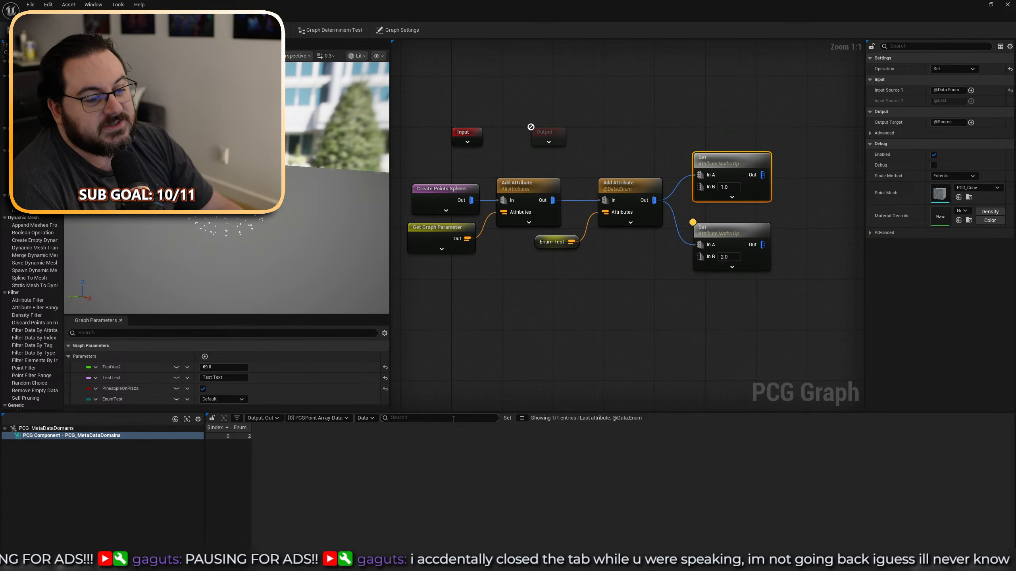
Switch the attribute list to the Points domain and back to the Data domain to compare the lower Set node's output.
click(365, 418)
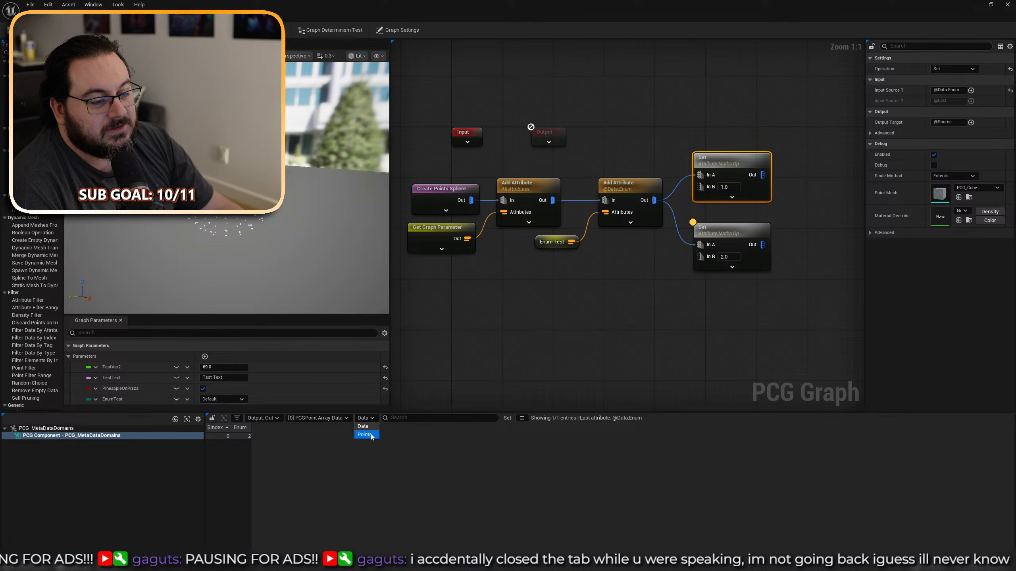
click(370, 436)
click(368, 419)
click(370, 427)
click(721, 281)
Add a Point Filter node fed by the output of the Set node with In B 1.0 and place it slightly above that node.
right_drag(721, 282, 575, 331)
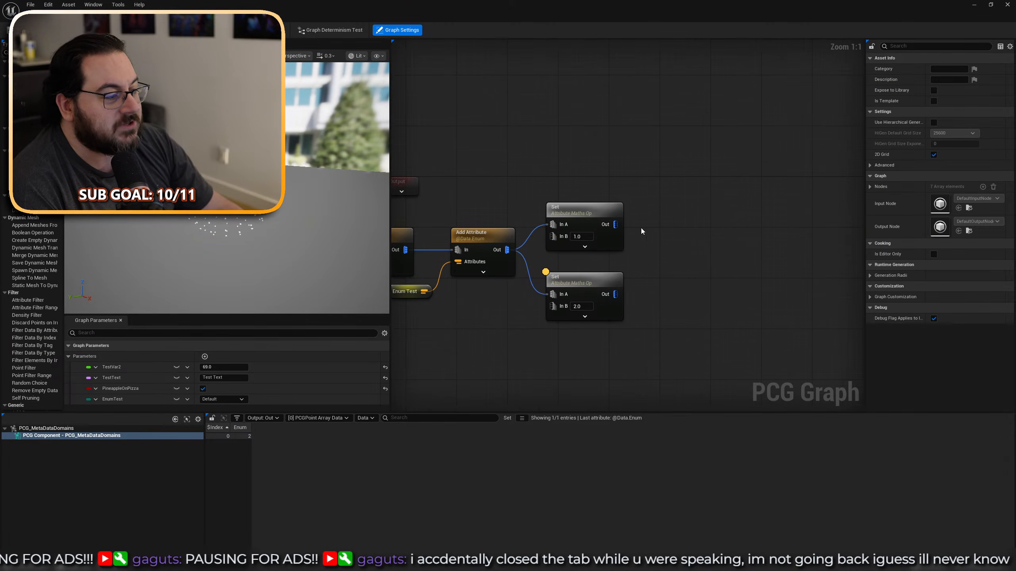
right_drag(642, 231, 569, 239)
drag(544, 232, 607, 190)
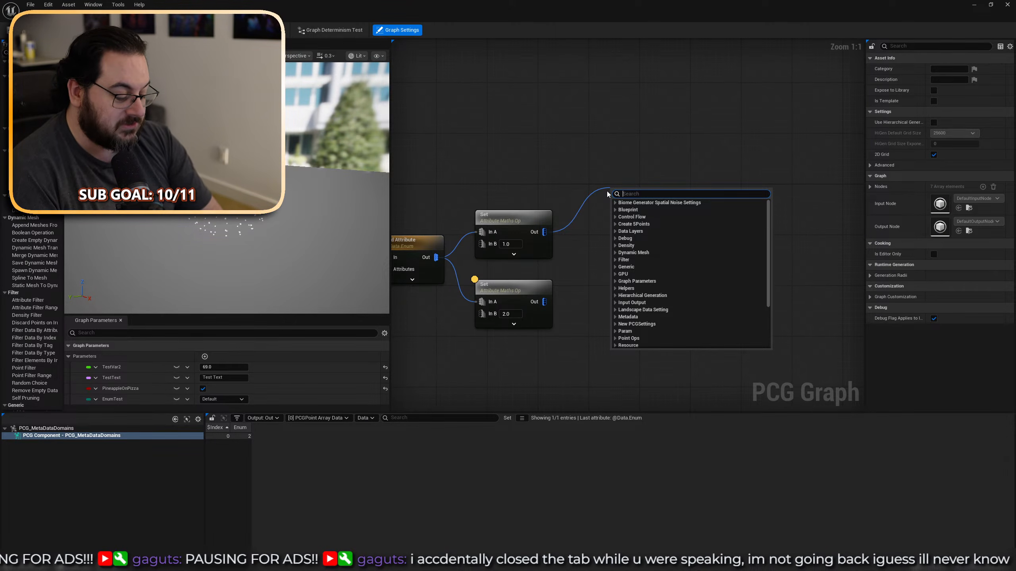
text(filte)
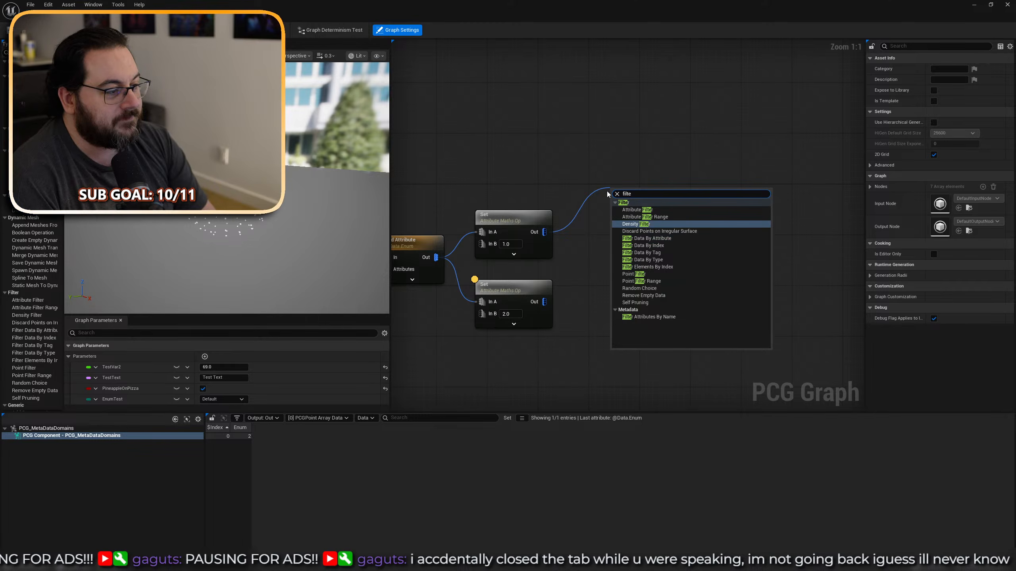
key(Up)
key(Up)
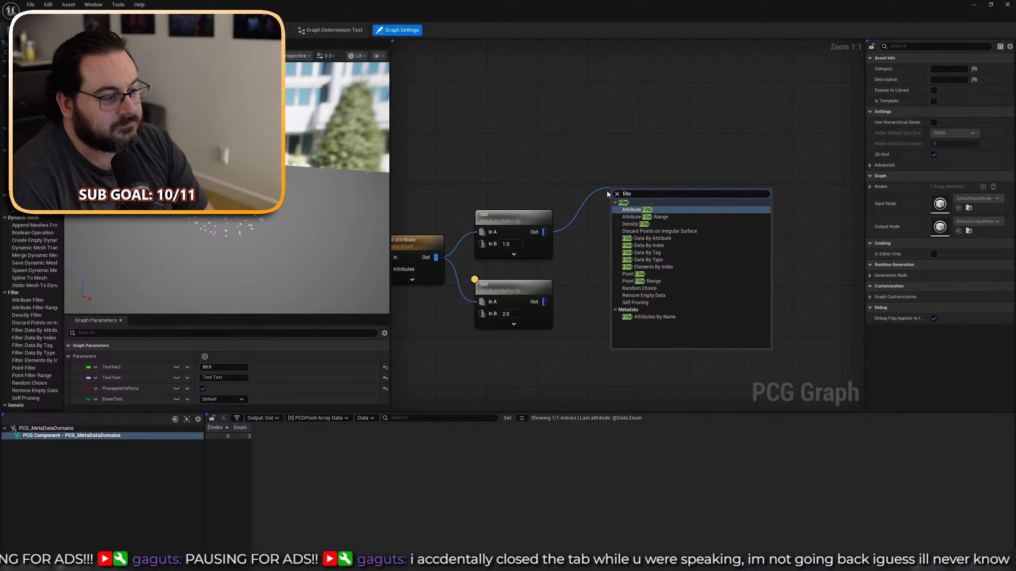
key(Down)
key(Down)
key(Down)
key(Down)
key(Down)
key(Down)
key(Down)
key(Down)
key(Down)
key(Down)
key(Down)
key(Down)
key(Up)
key(Up)
key(Up)
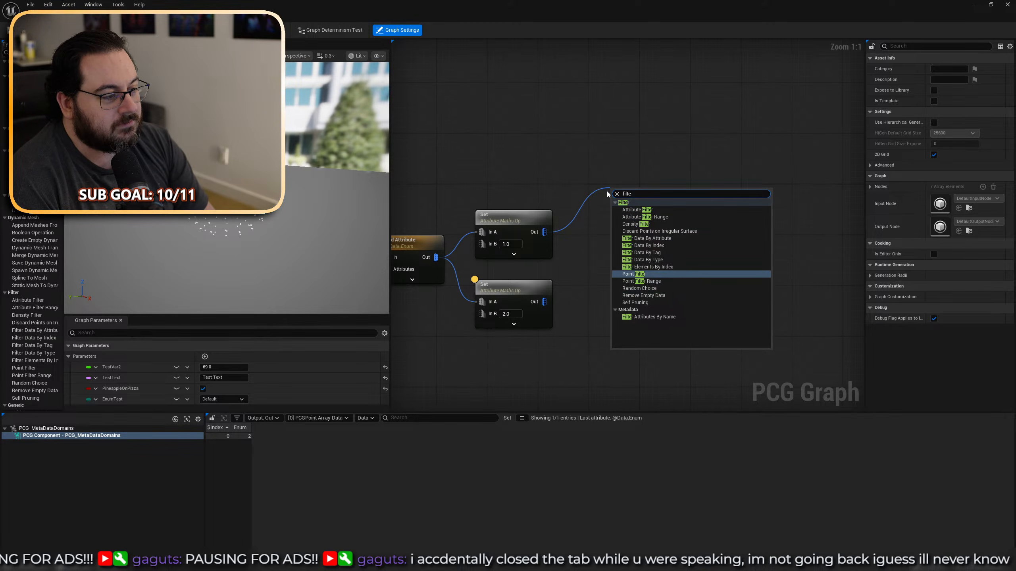
key(Return)
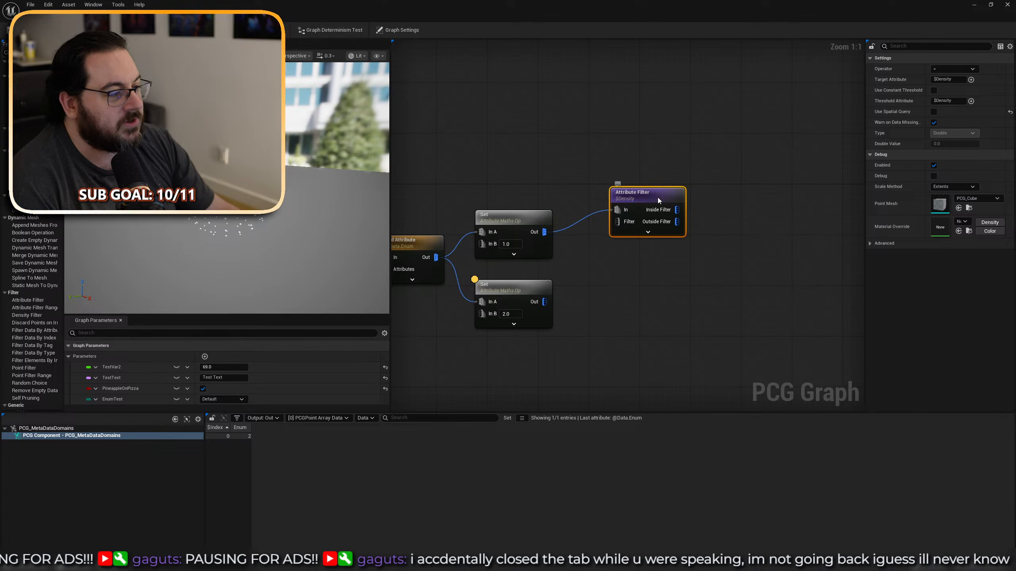
drag(658, 199, 637, 184)
Set the filter's Operator to <, its Target Attribute to $Position, and enable Use Constant Threshold.
right_drag(758, 245, 671, 242)
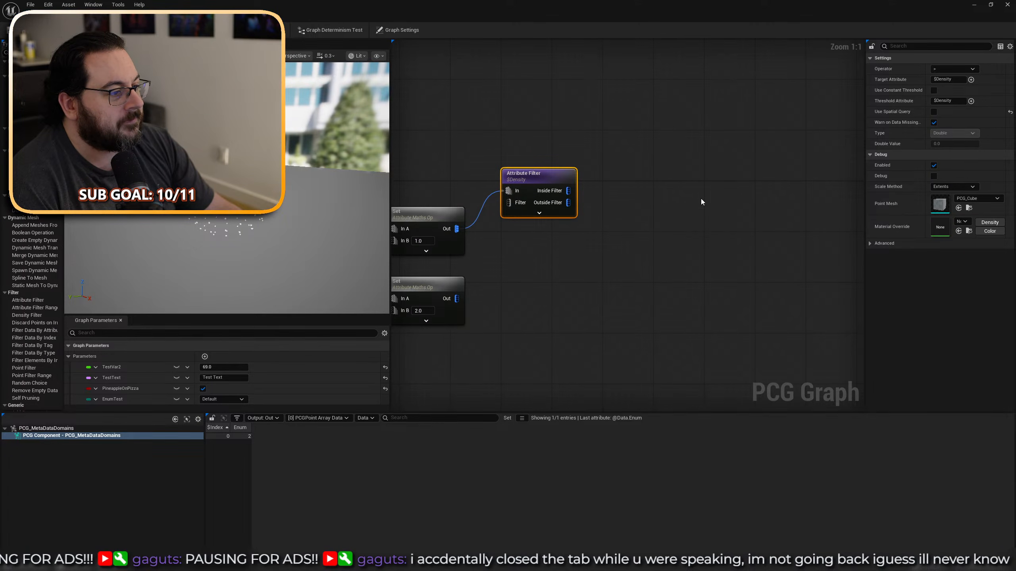
click(956, 71)
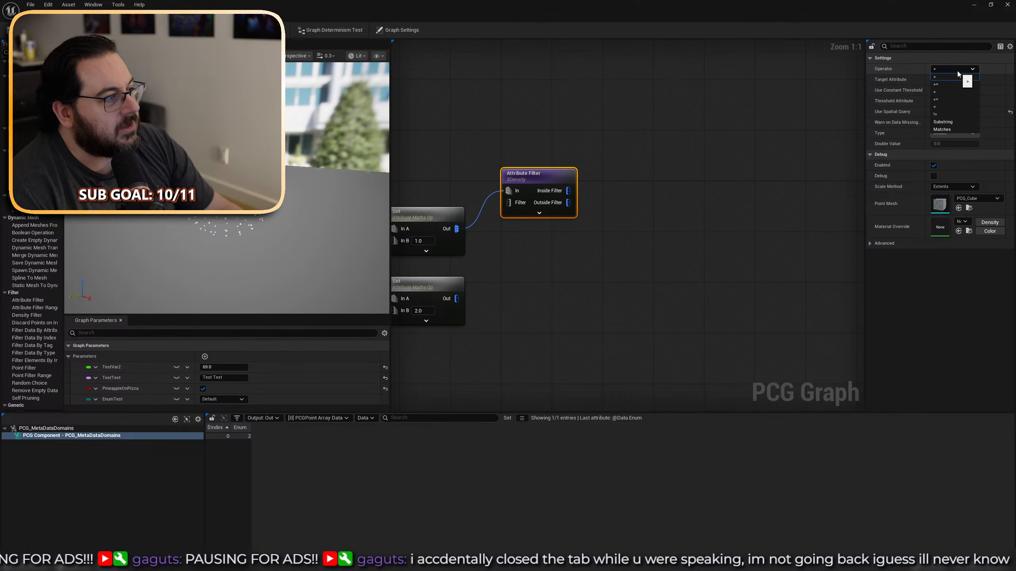
click(955, 92)
click(971, 80)
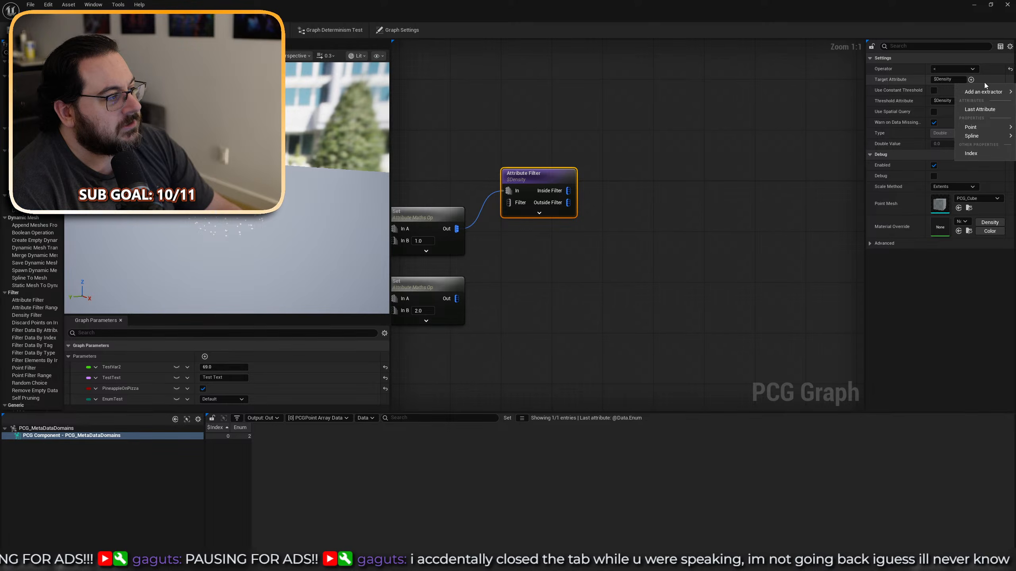
mouse_move(999, 129)
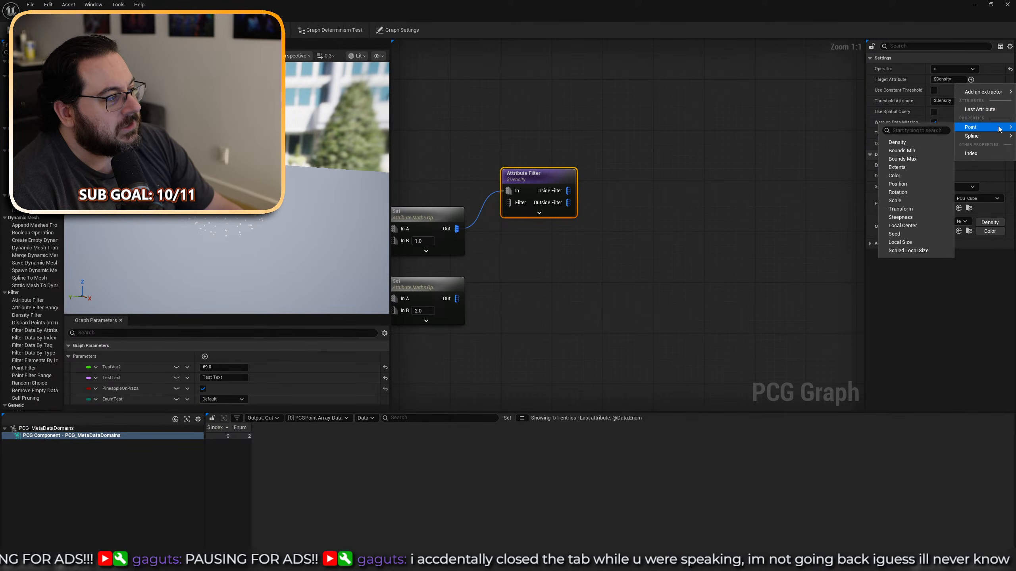
click(900, 184)
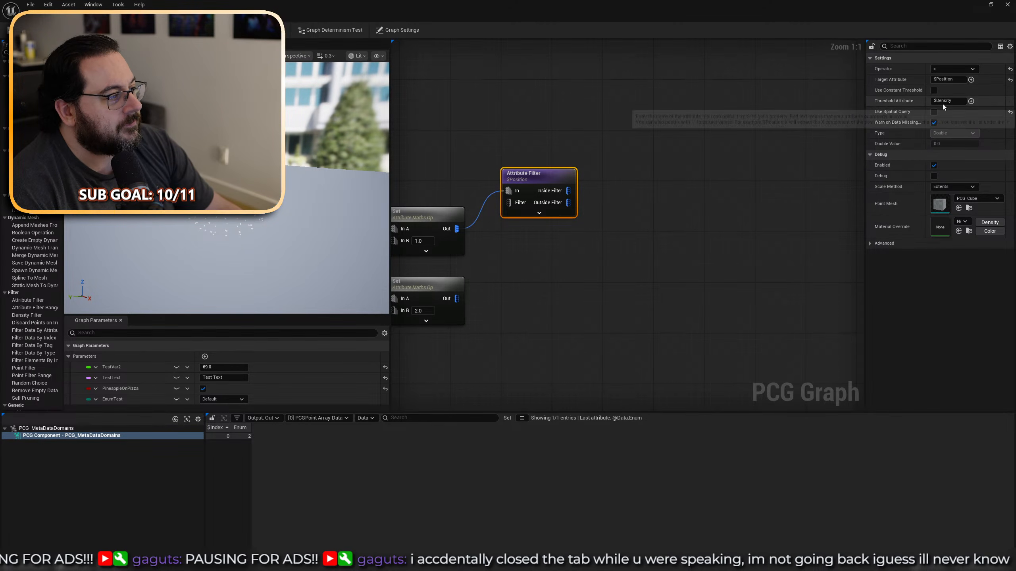
click(934, 90)
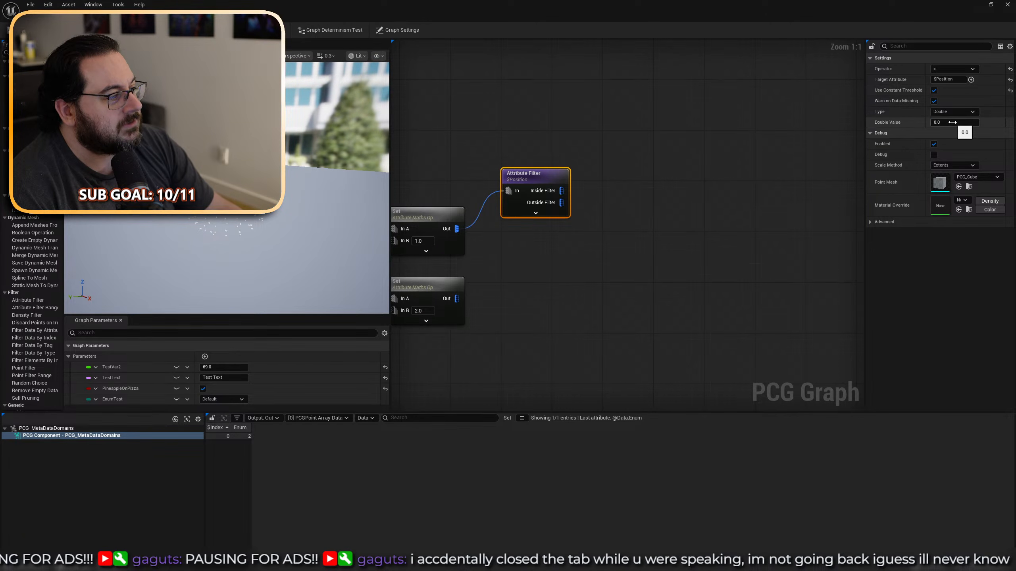
Inspect the filter's Inside Filter output in the Points and Data domains.
key(a)
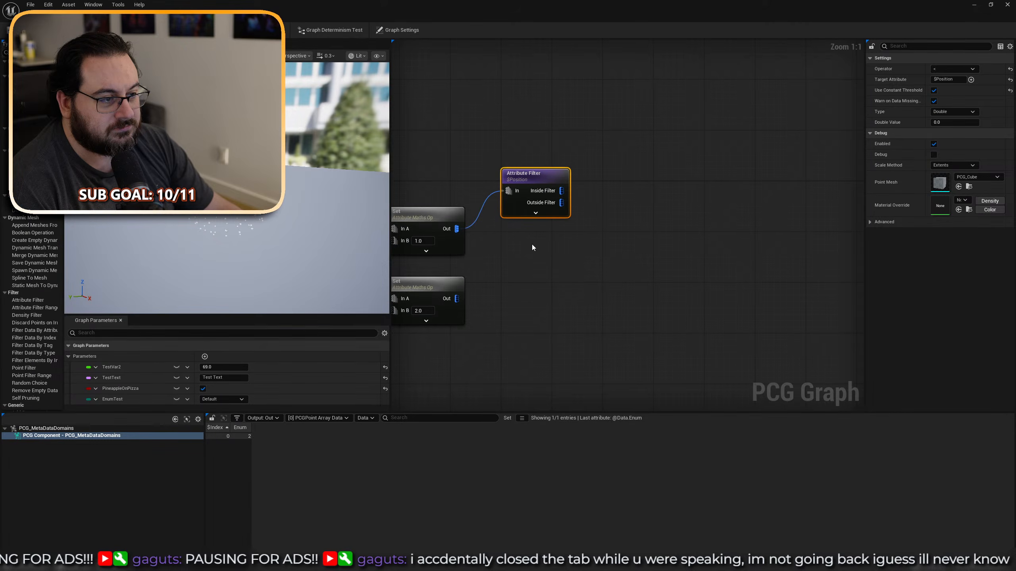
click(384, 417)
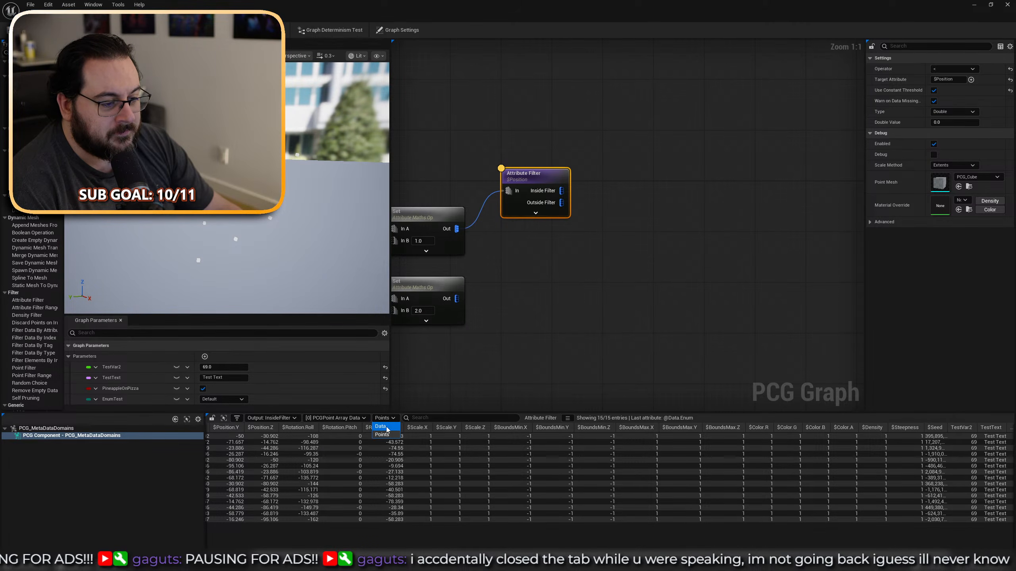
click(386, 434)
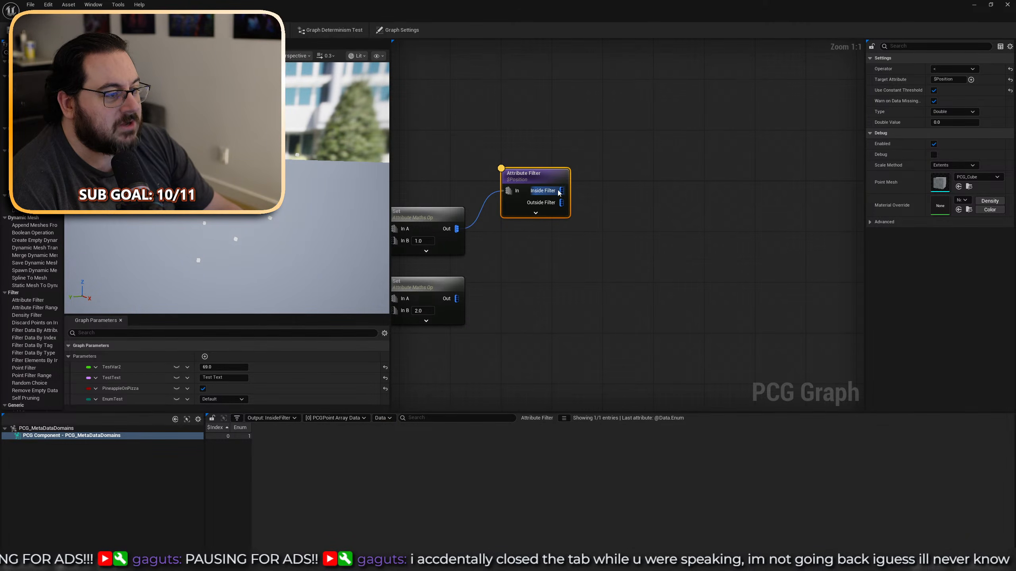
Add a Debug node connected to the filter's Inside Filter output.
drag(561, 190, 604, 171)
text(debu)
key(Return)
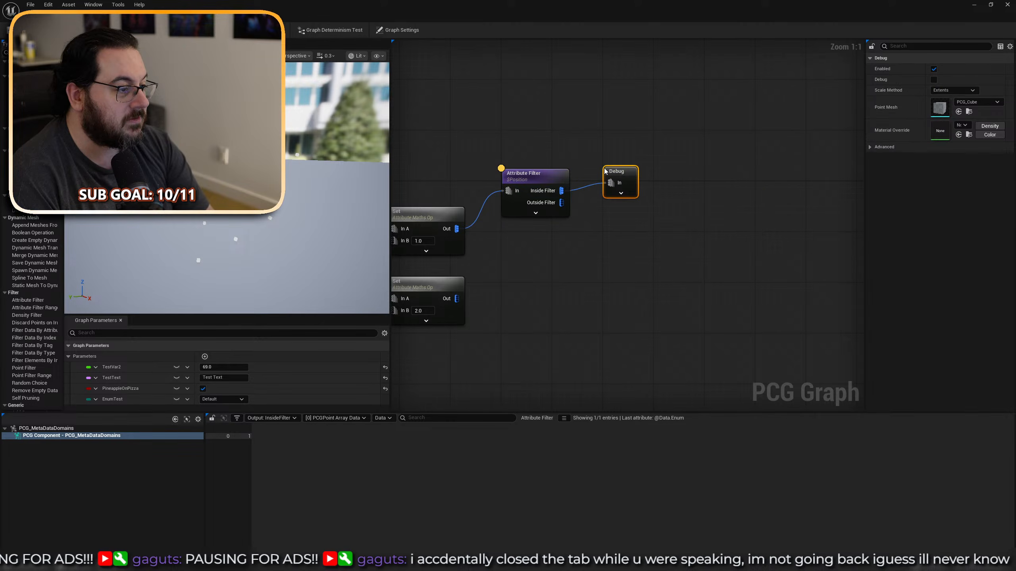
Inspect the Inside Filter Debug node's input in the Data domain.
key(a)
click(360, 418)
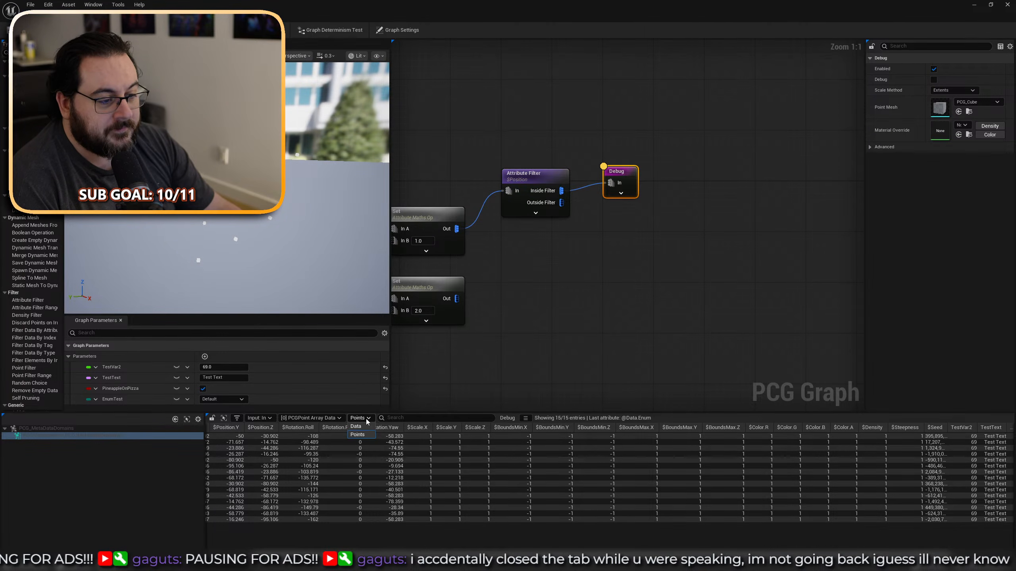
click(360, 433)
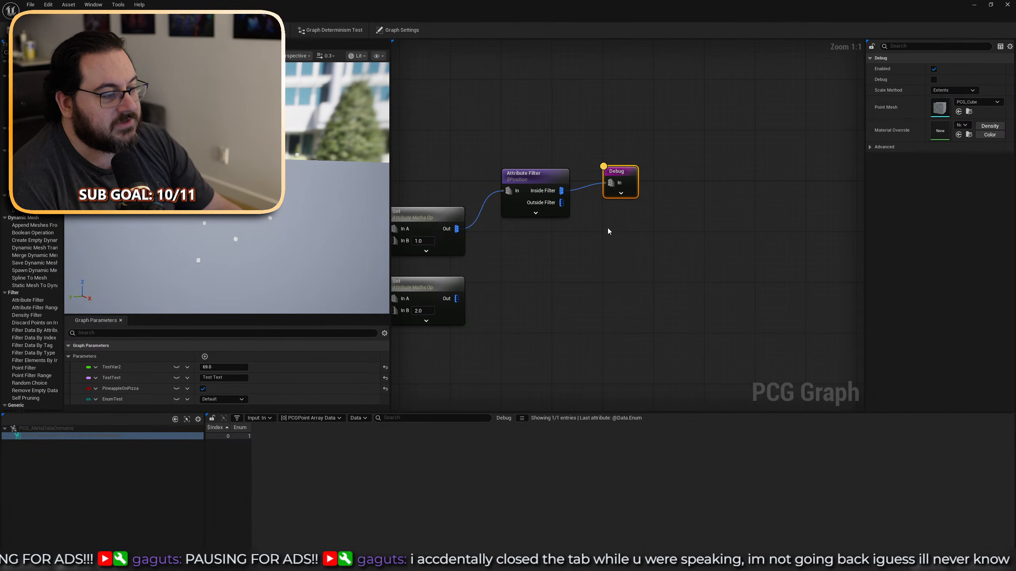
Duplicate the Debug node below the first and connect the filter's Outside Filter output to it.
key(ctrl+d)
drag(561, 203, 614, 230)
drag(639, 284, 604, 227)
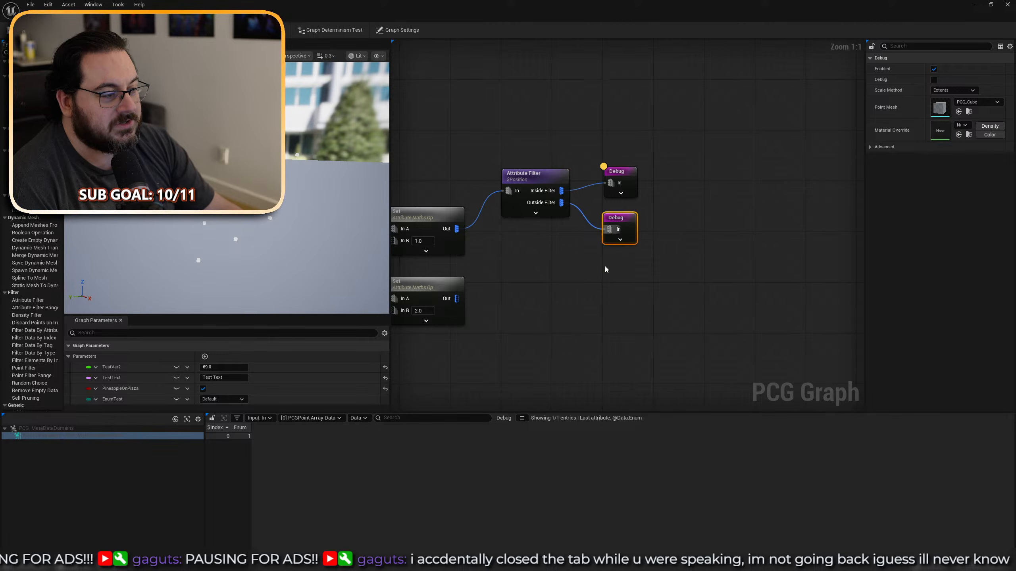
Inspect the Outside Filter Debug node's input in the Data domain and clear the node selection.
key(a)
click(352, 420)
click(361, 426)
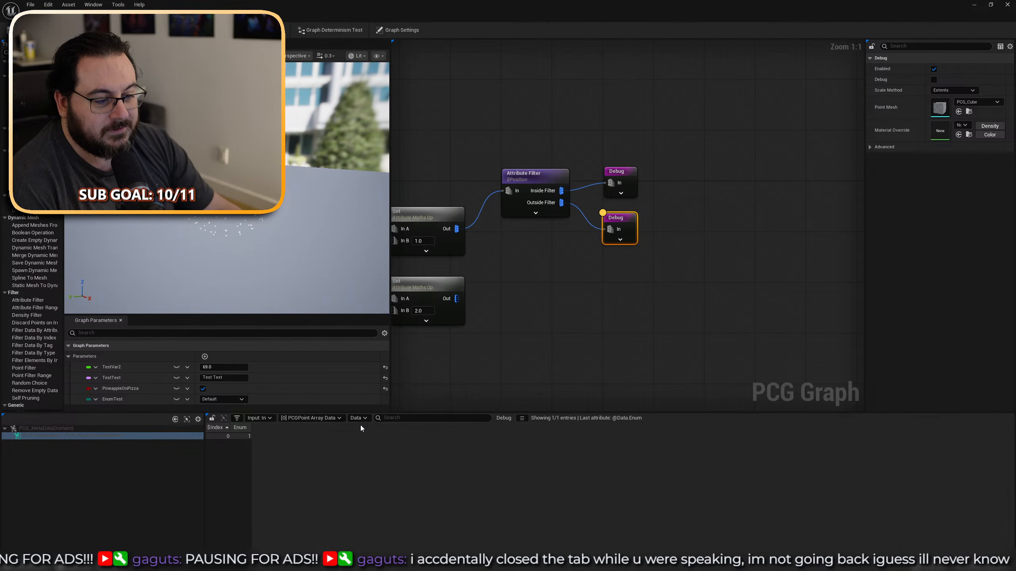
right_drag(671, 262, 766, 239)
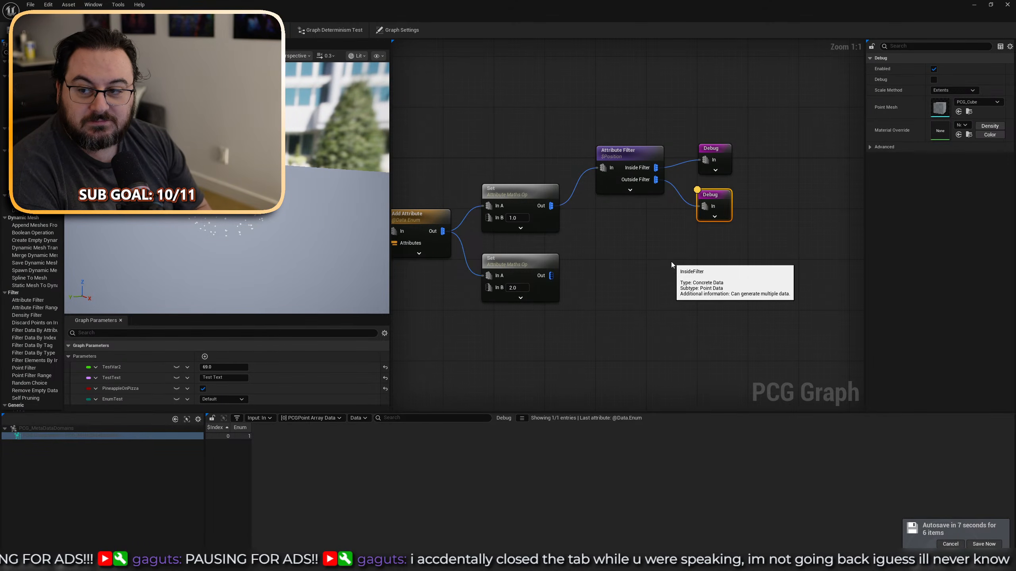
click(615, 254)
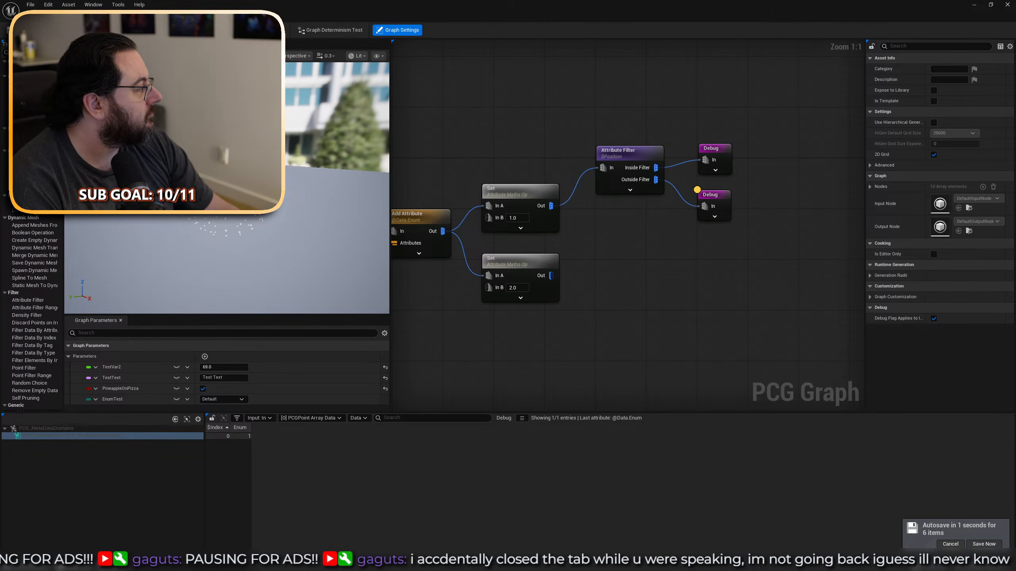
Switch to the browser, read the Metadata Domains article through its spline properties section, and return to the PCG graph.
key(alt+Tab)
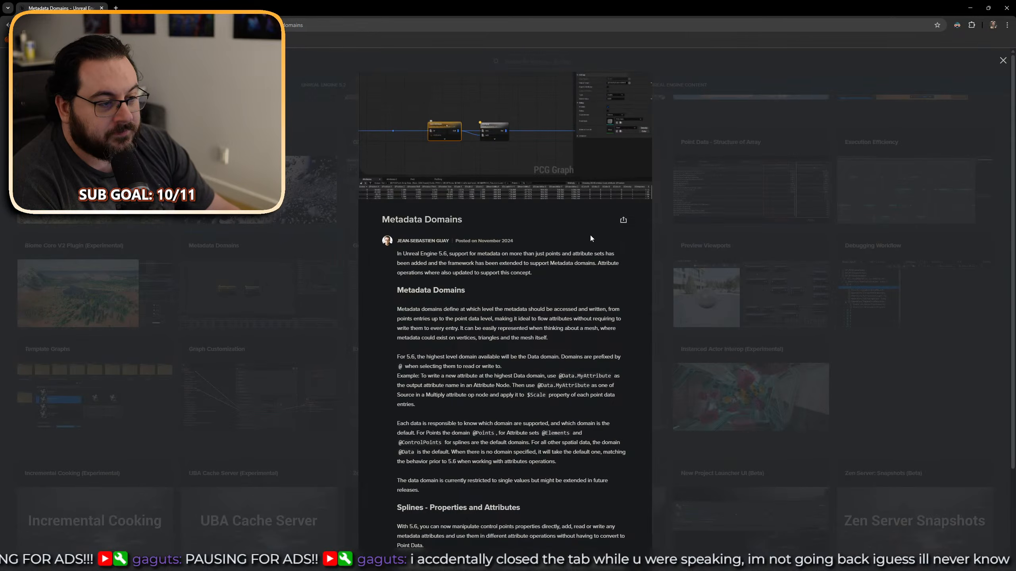
scroll(539, 298, down, 1)
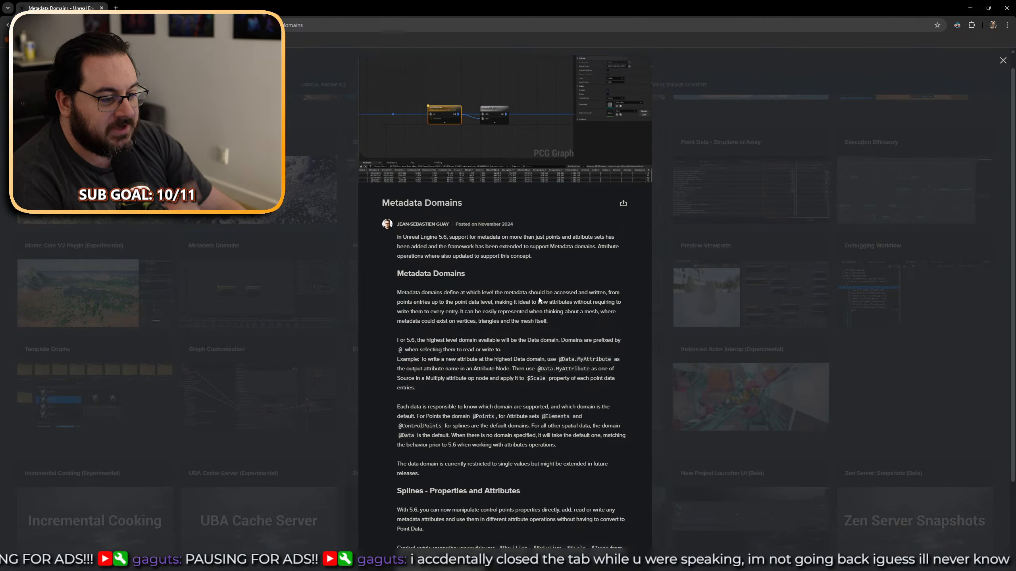
scroll(539, 299, down, 3)
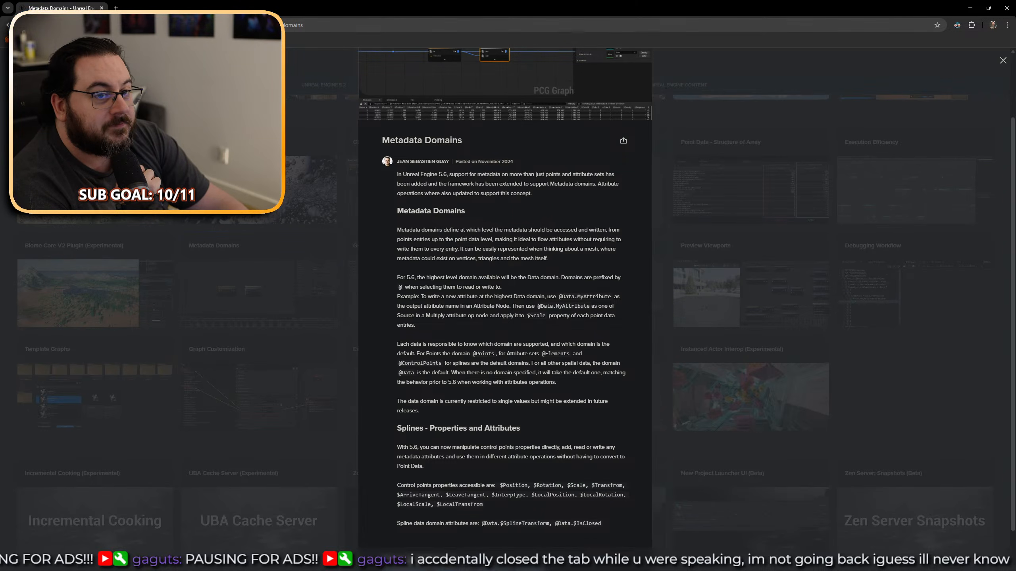
key(alt+Tab)
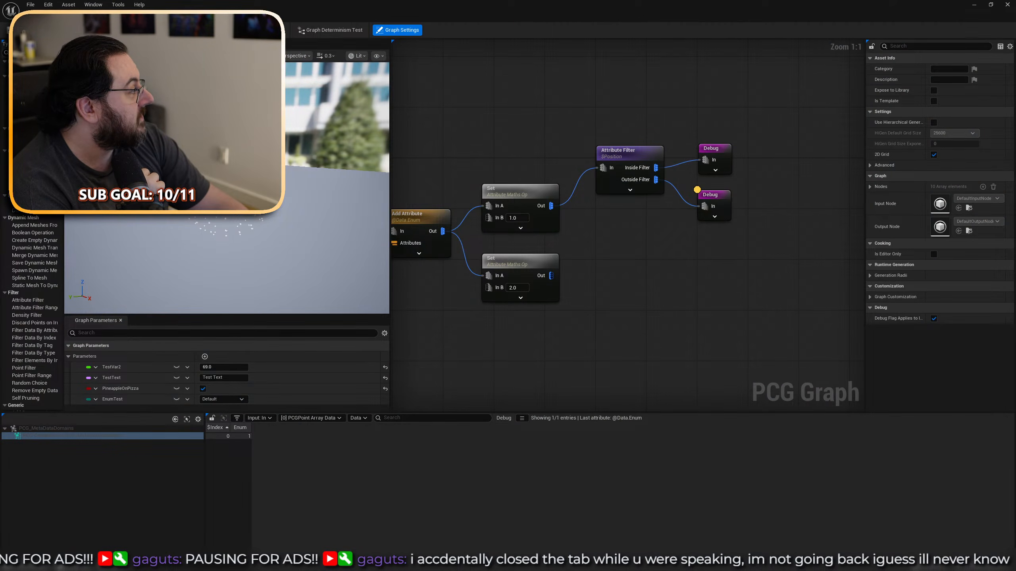
drag(601, 312, 394, 140)
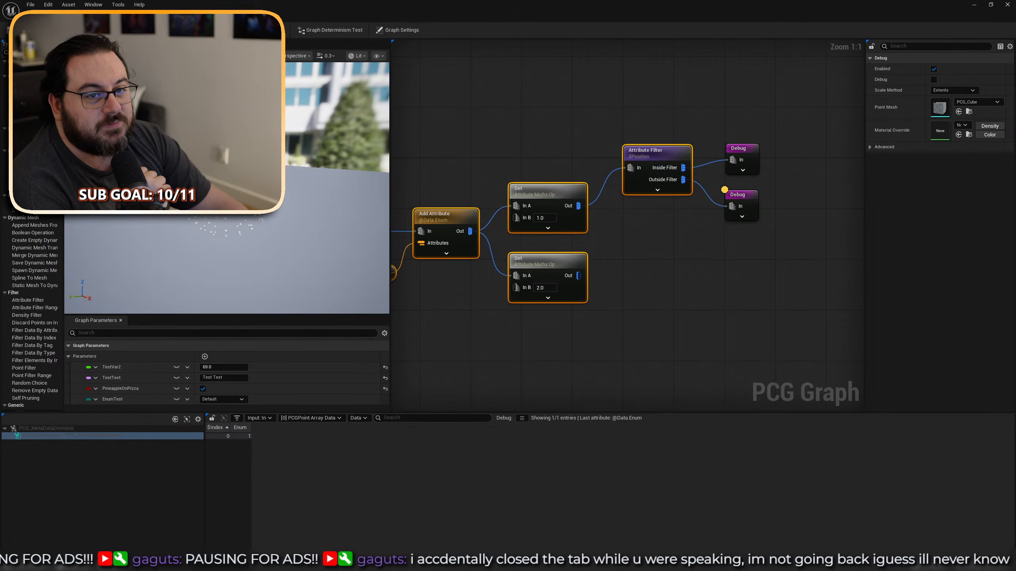
Switch to the level editor, create a folder named PCG_Splines in Content, and open it.
key(alt+Tab)
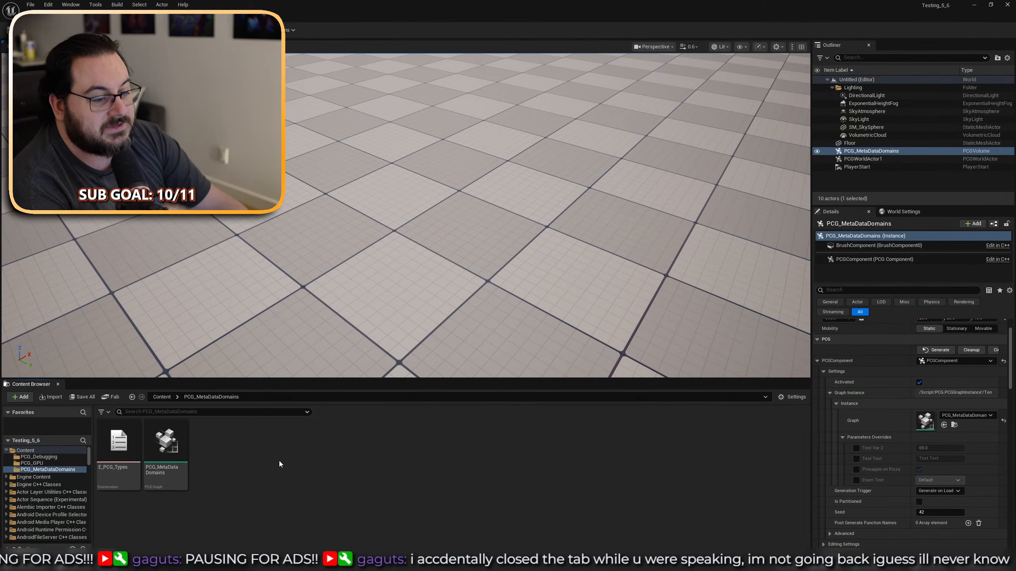
key(alt+Left)
click(349, 522)
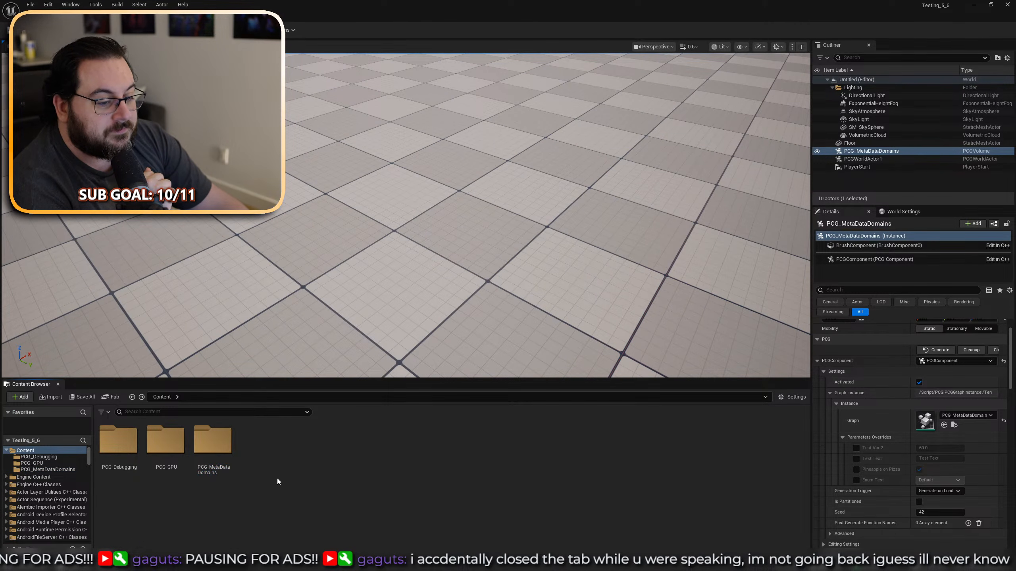
key(ctrl+shift+n)
text(PCG)
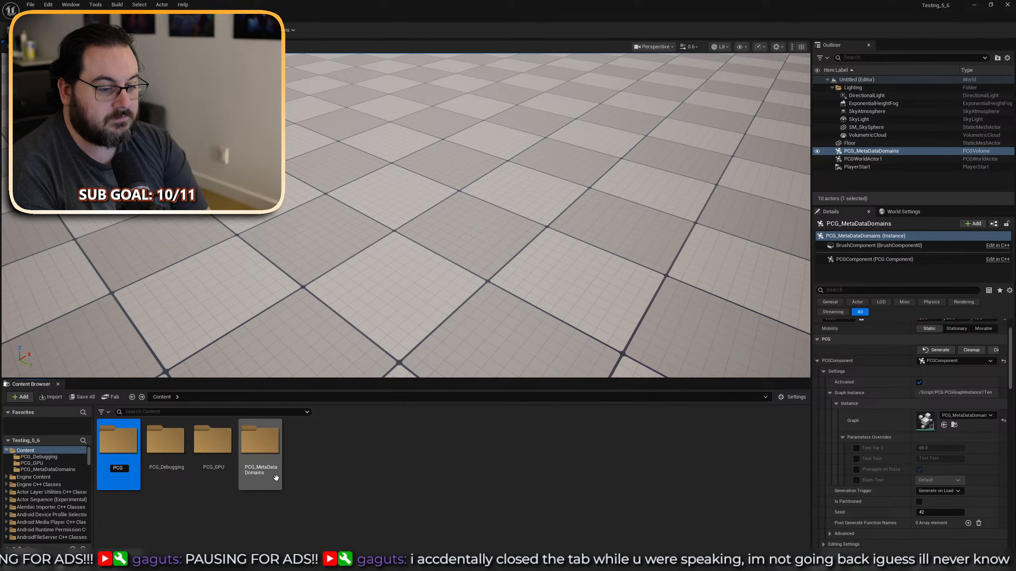
text(_Splines)
key(Return)
double_click(276, 479)
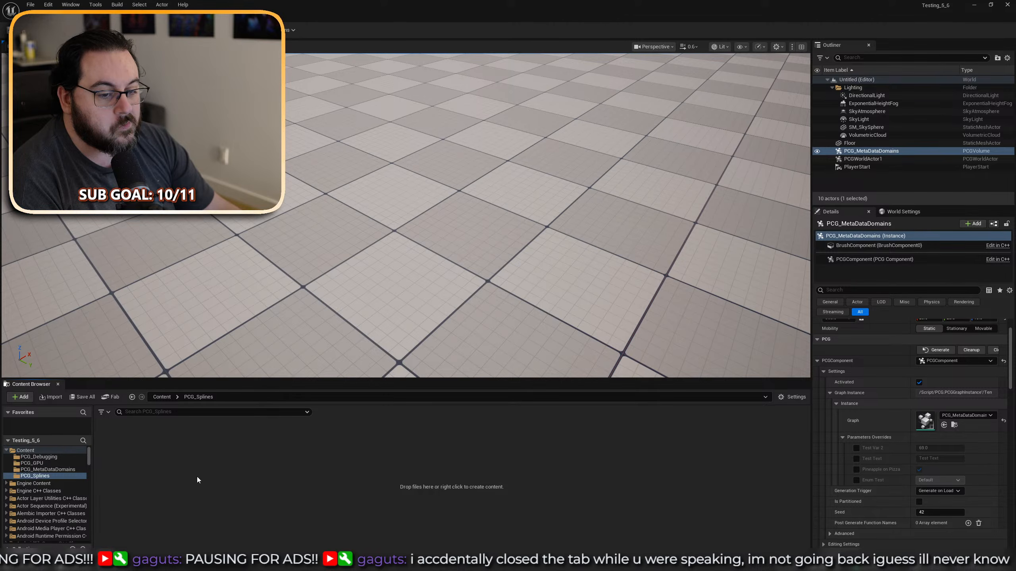
Create a PCG graph named PCG_Splines in the folder and open it for editing.
right_click(174, 457)
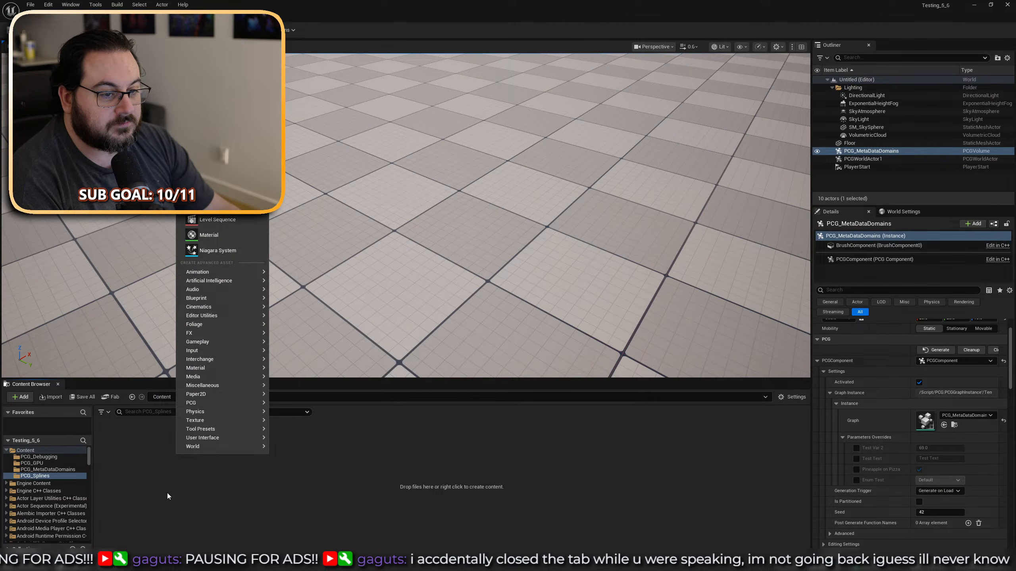
mouse_move(240, 402)
click(300, 406)
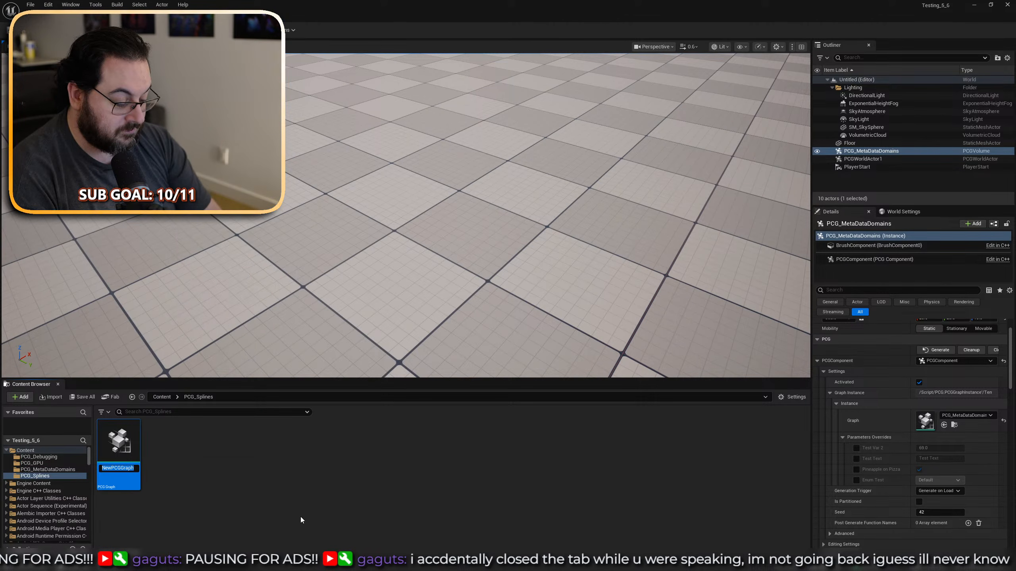
text(PCG_Splines)
key(Return)
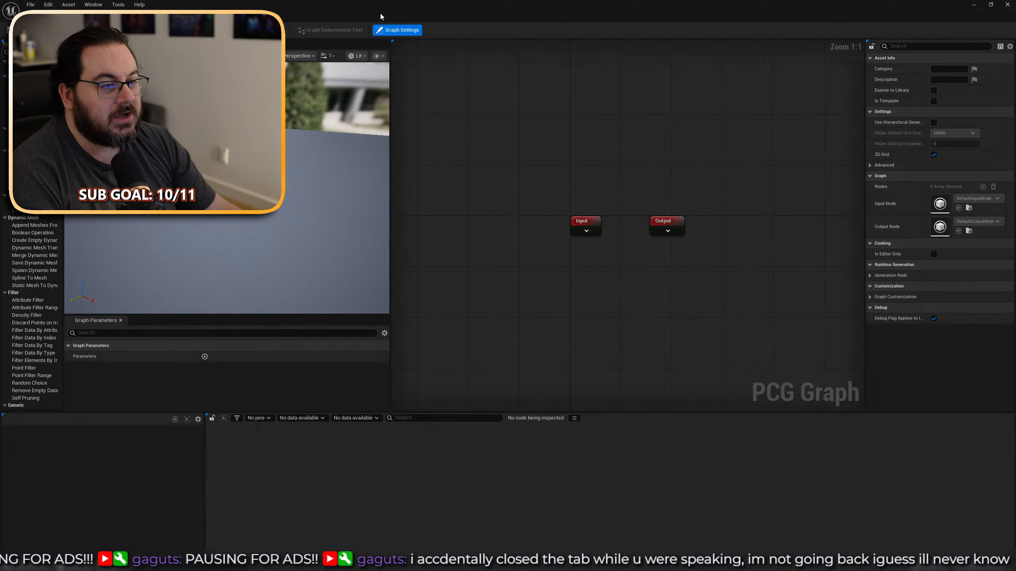
Add a Create Points node to the graph, below the Input node.
right_drag(535, 272, 530, 202)
right_click(517, 211)
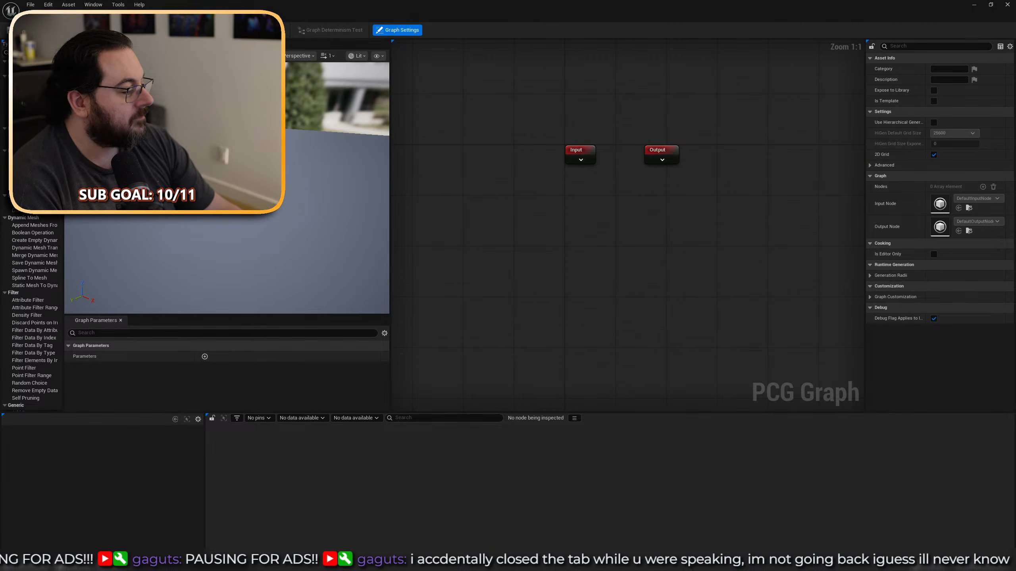
right_drag(589, 252, 542, 235)
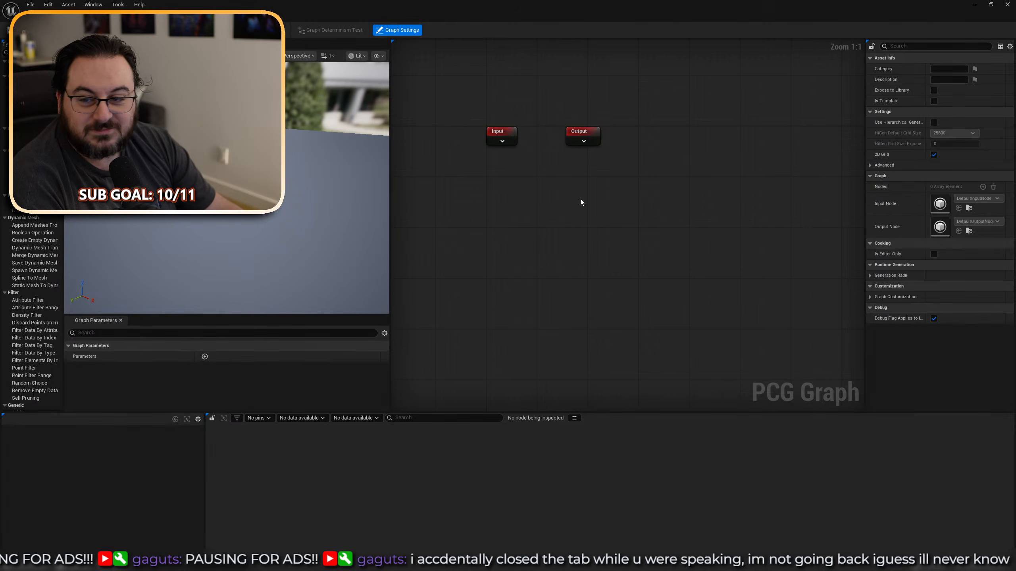
right_drag(507, 207, 561, 237)
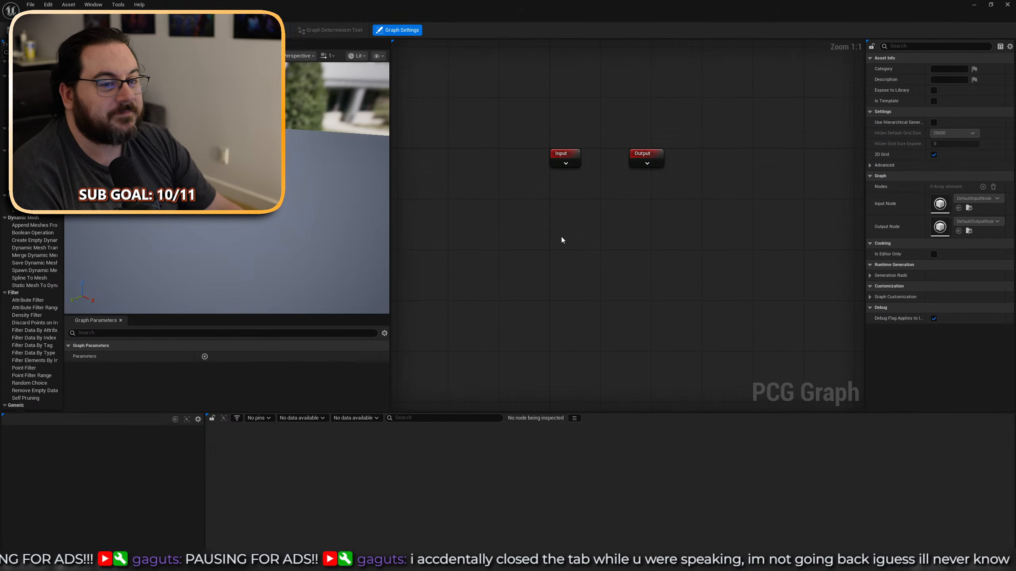
right_click(472, 231)
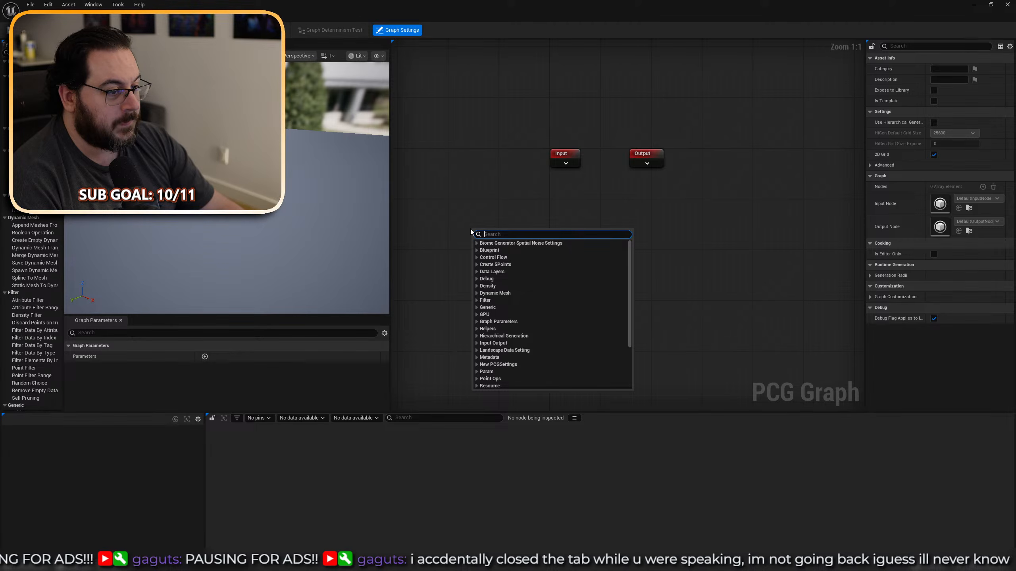
text(create)
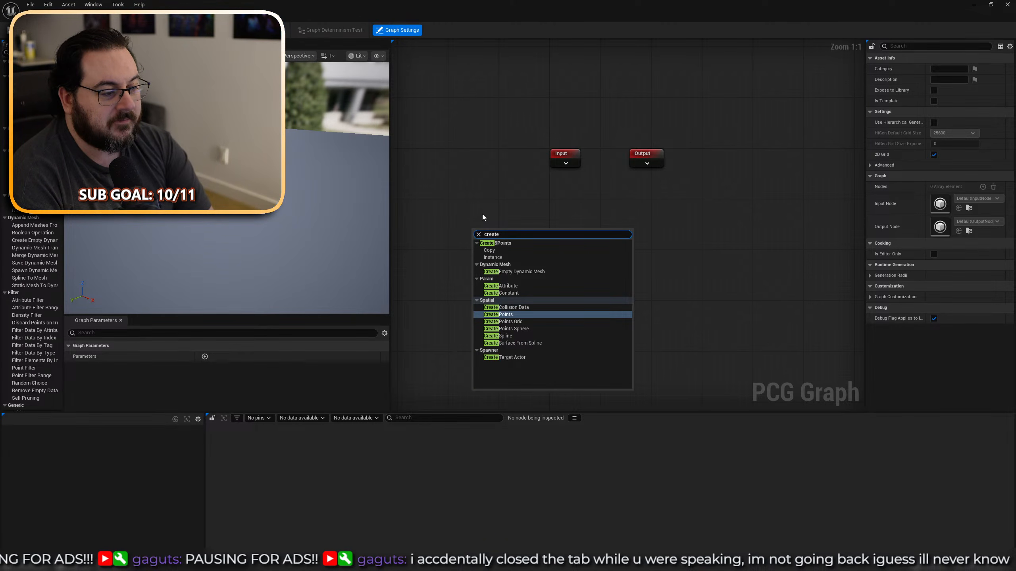
key(Return)
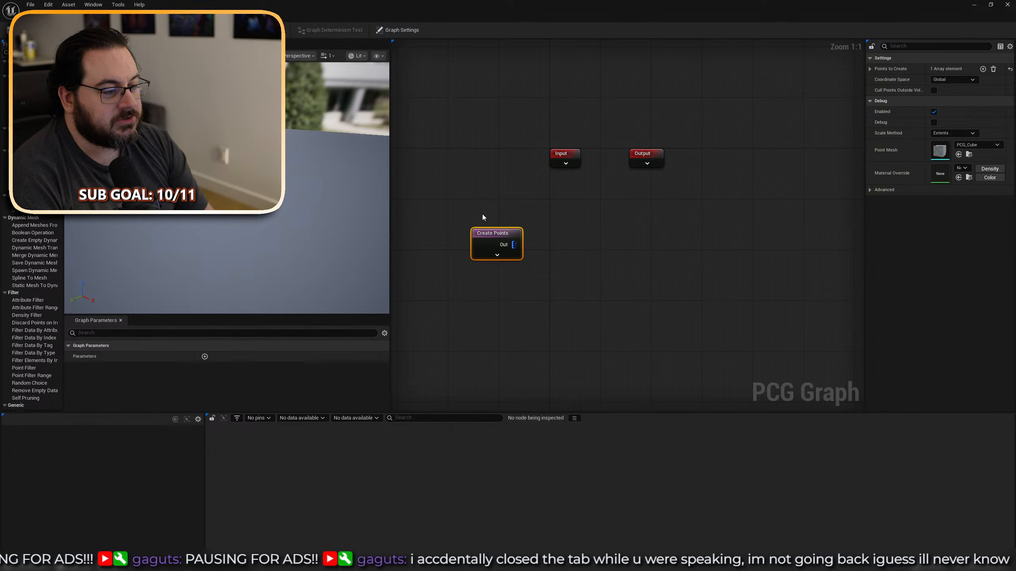
Add three more entries to the Create Points node's Points to Create array and expand all four.
click(982, 69)
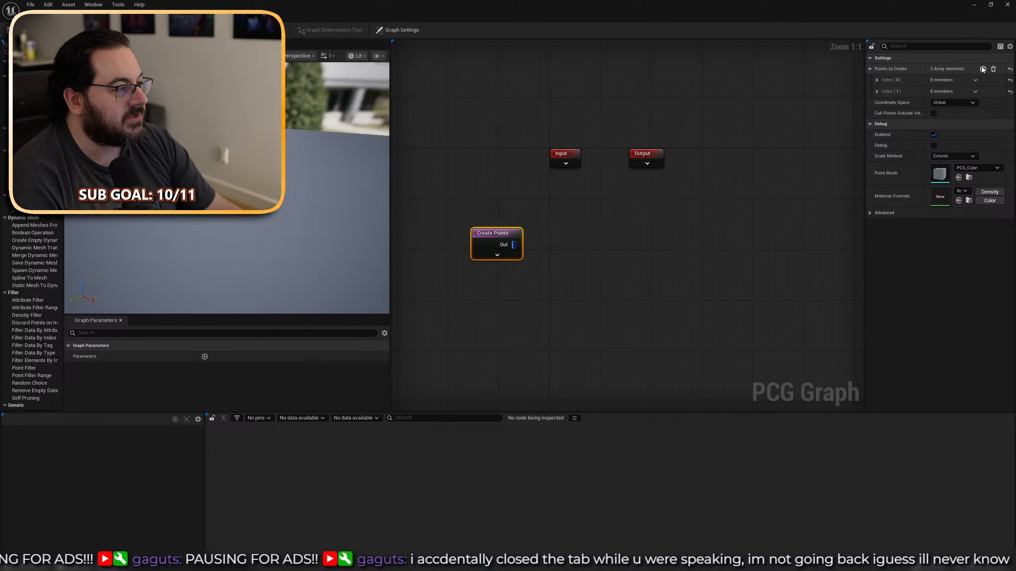
click(982, 69)
click(982, 69)
click(877, 114)
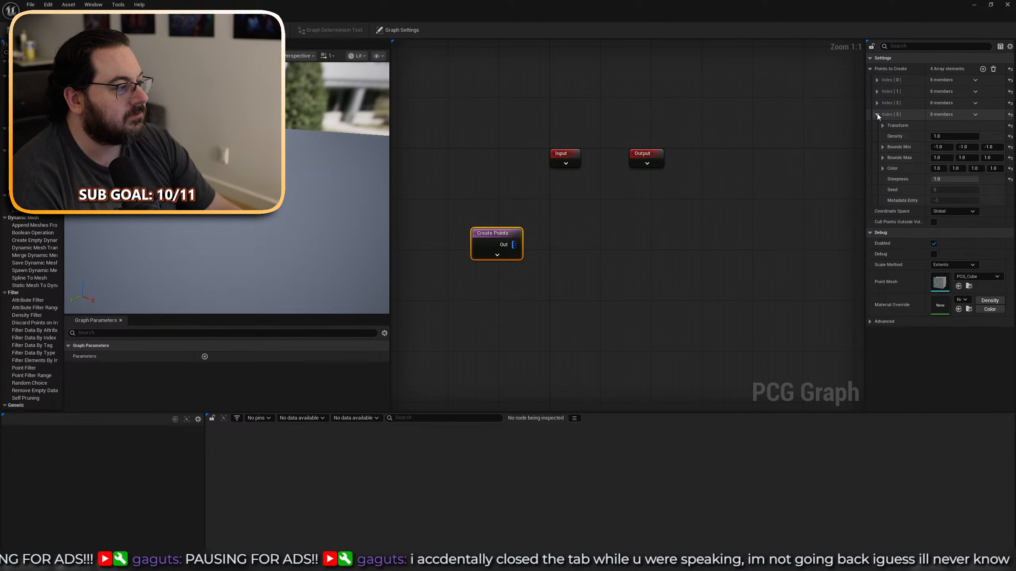
click(876, 103)
click(877, 91)
click(876, 80)
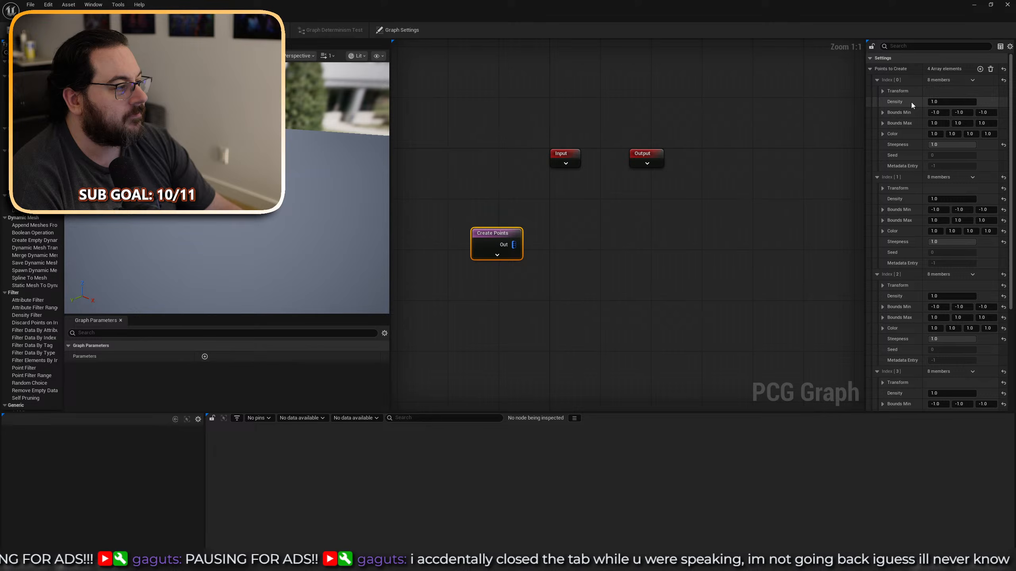
Set the Index 0 point's location X to -100 and the Index 1 point's location Y to -100.
click(883, 90)
click(940, 102)
text(-100.0)
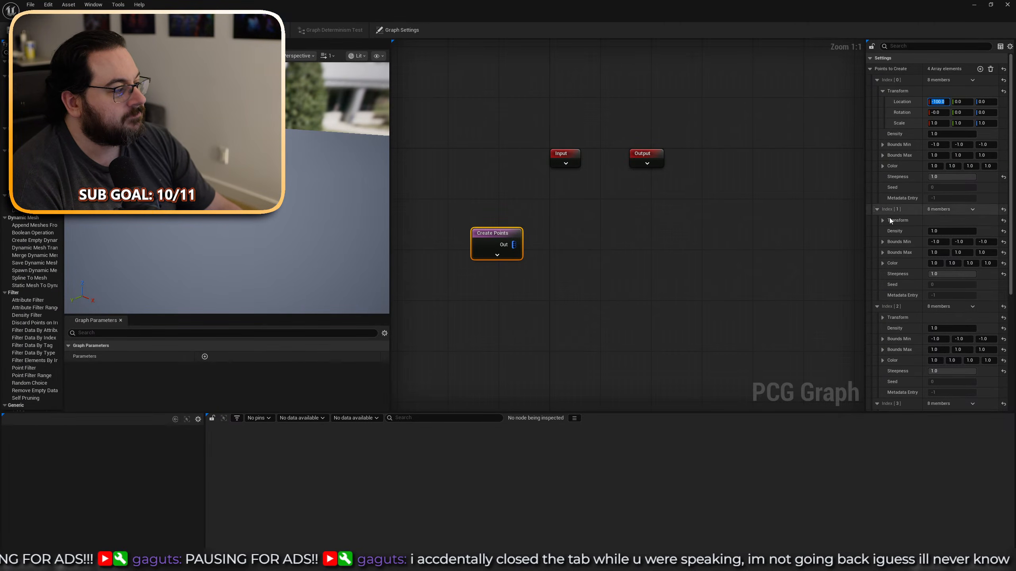
click(882, 220)
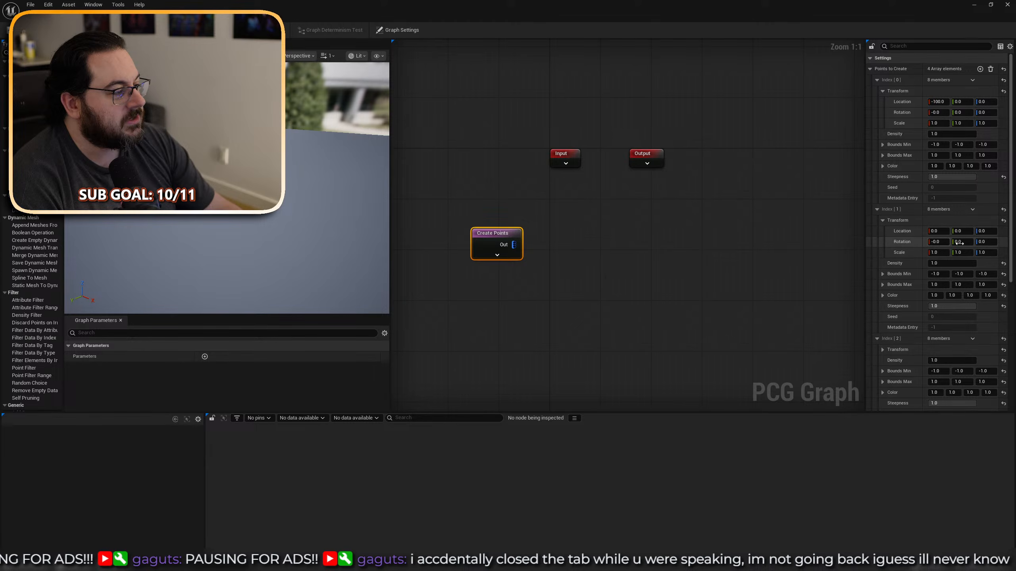
click(961, 231)
text(-1)
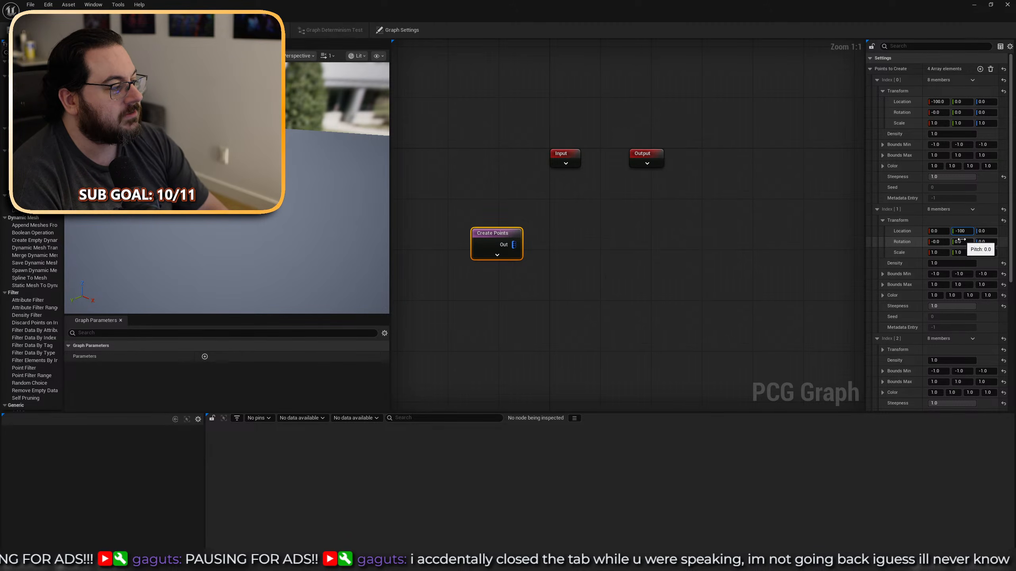
key(Return)
Set the Index 2 point's location X to 100 and the Index 3 point's location Y to 100.
scroll(890, 294, down, 5)
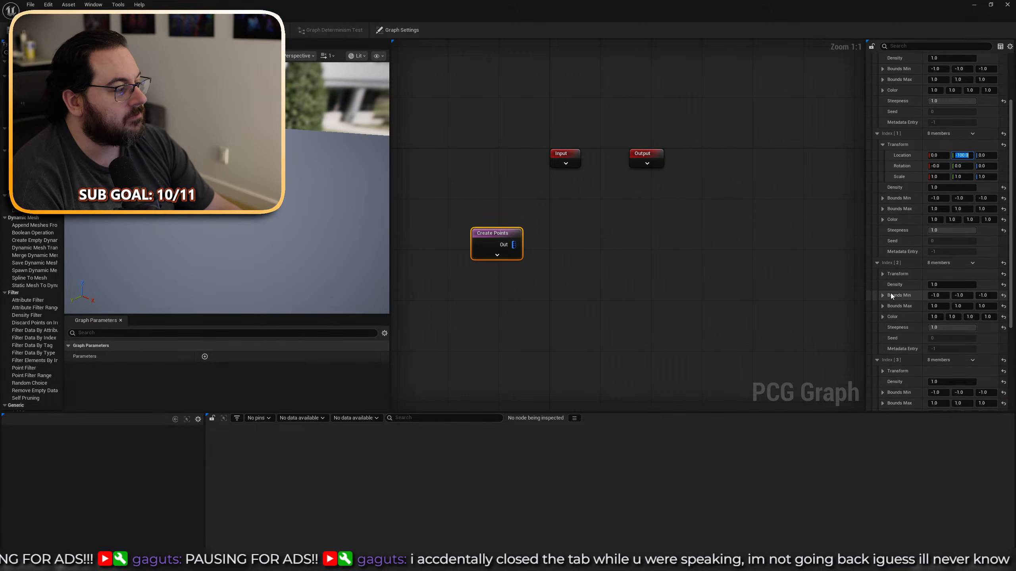
scroll(891, 295, down, 5)
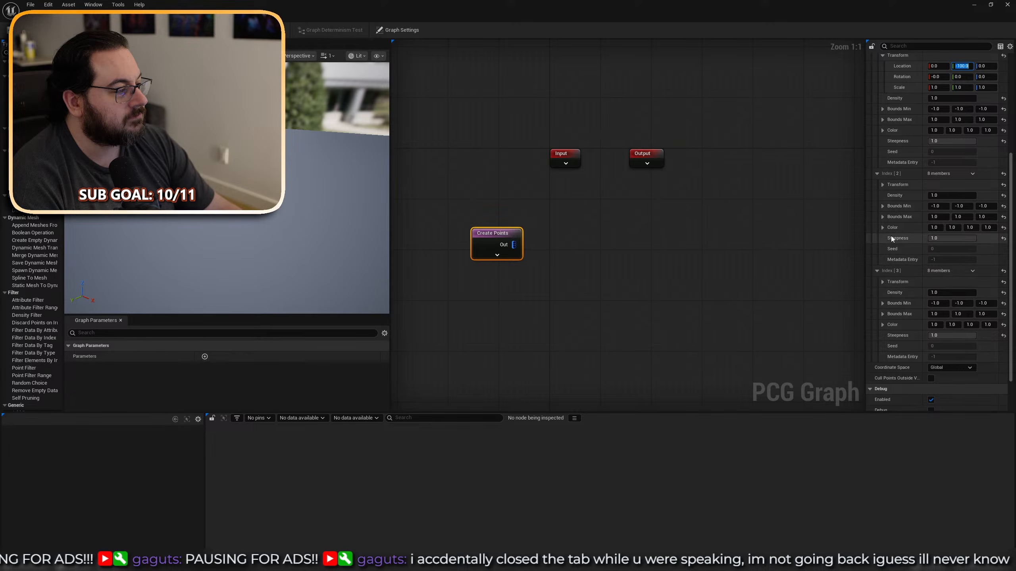
click(883, 185)
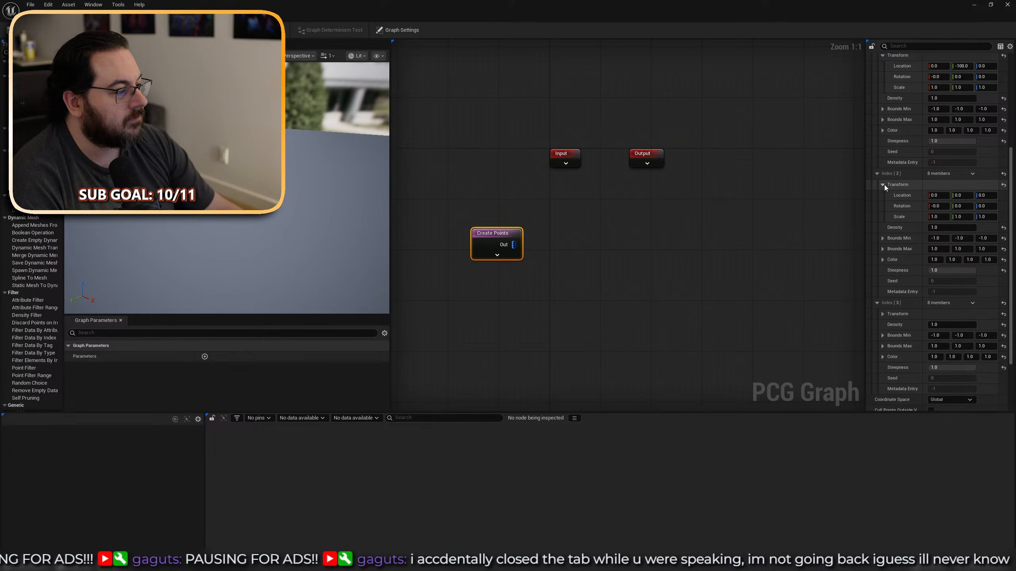
click(945, 196)
text(10)
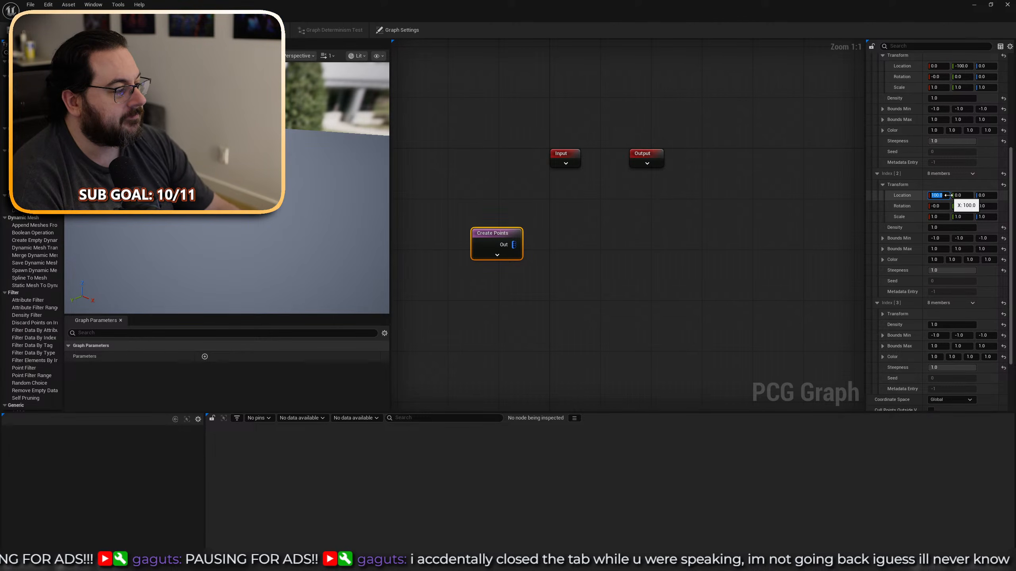
click(882, 313)
click(962, 325)
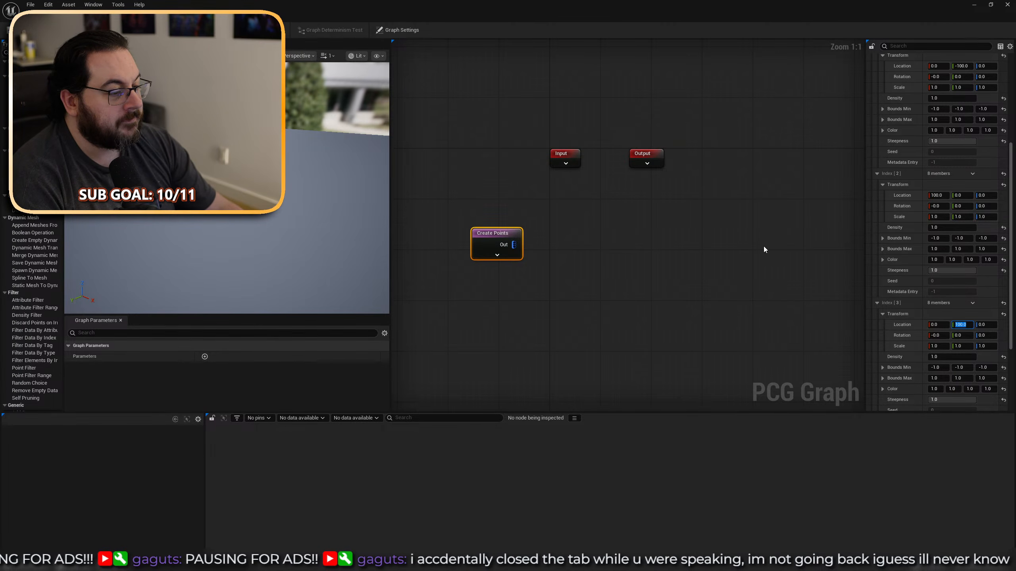
drag(459, 293, 460, 294)
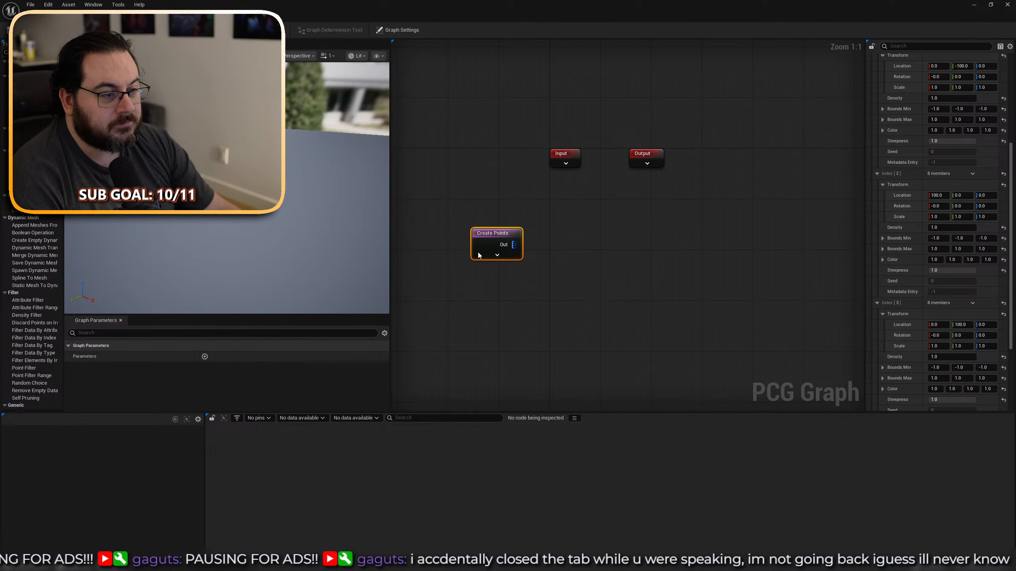
Replace the PCG_MetaDataDomains volume in the level with one placed from the PCG_Splines graph.
drag(401, 7, 517, 354)
click(905, 160)
click(894, 151)
key(Delete)
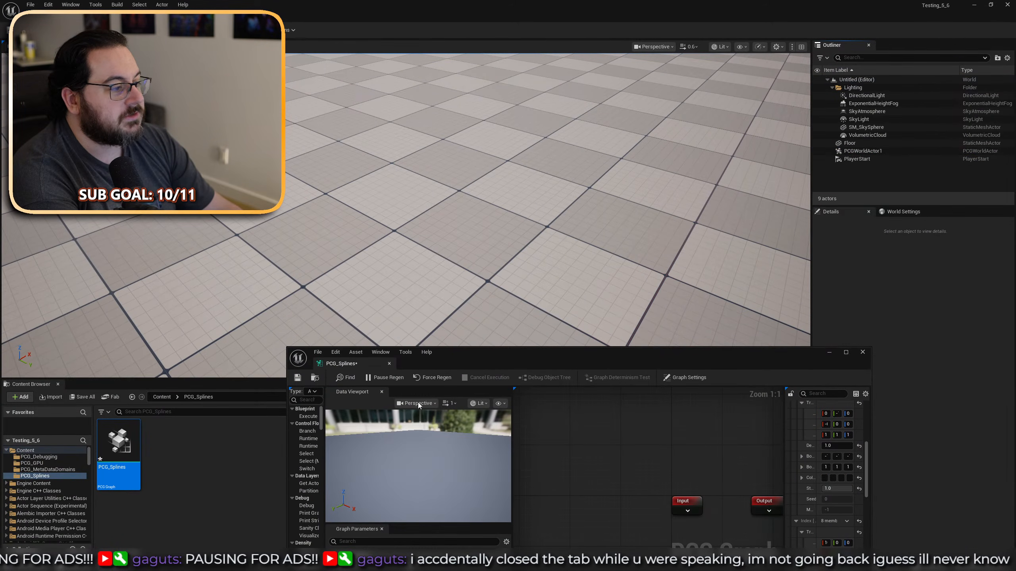
drag(118, 443, 361, 179)
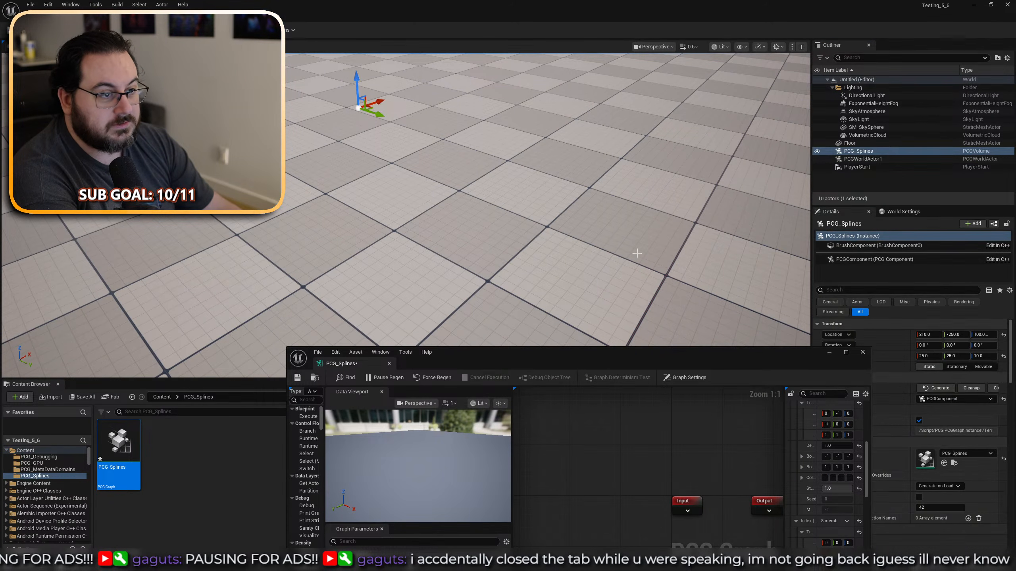
Maximize the PCG_Splines graph editor, inspect the Create Points node's output data, and stop inspecting it.
double_click(703, 355)
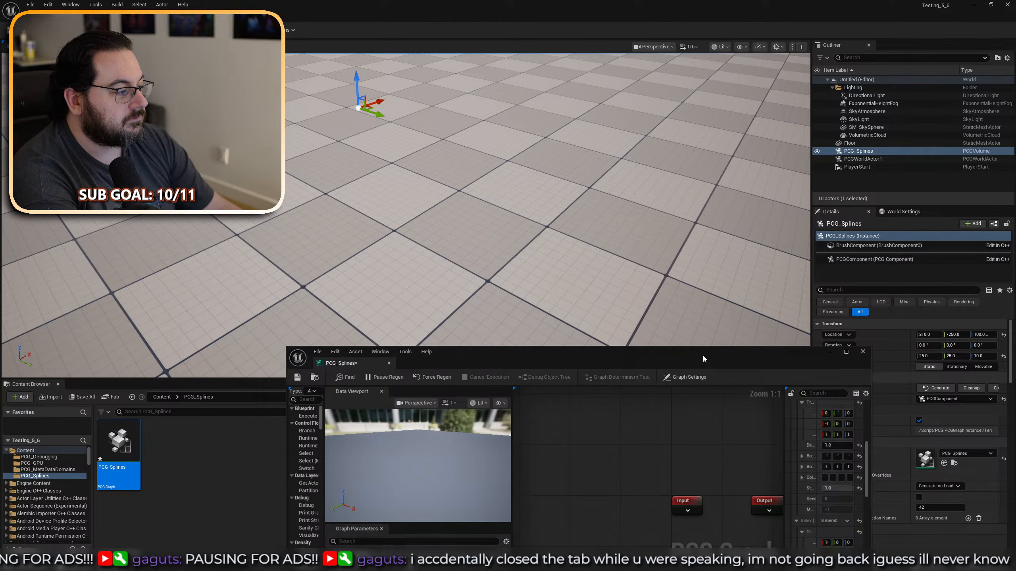
drag(554, 222, 436, 287)
key(a)
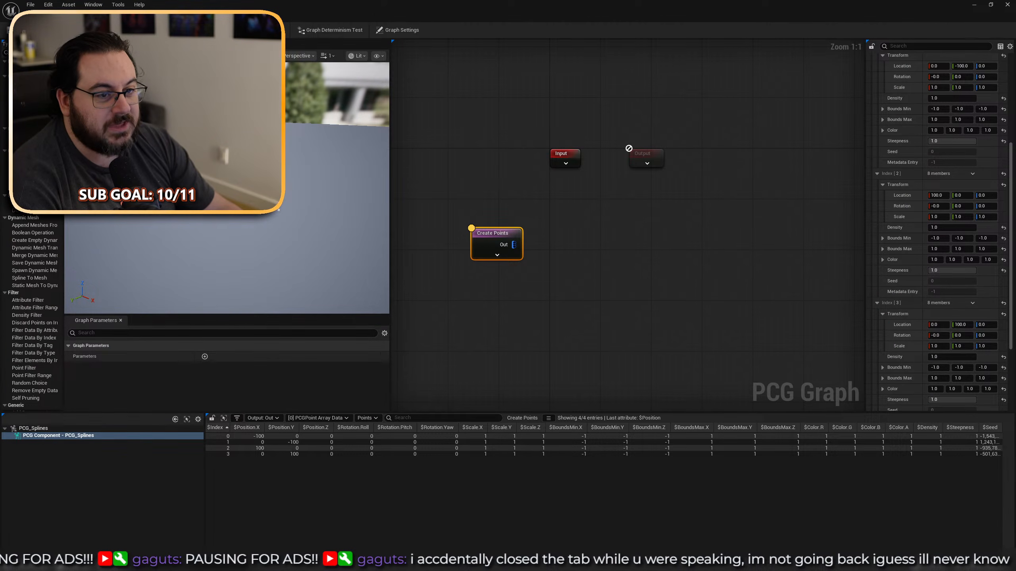
key(a)
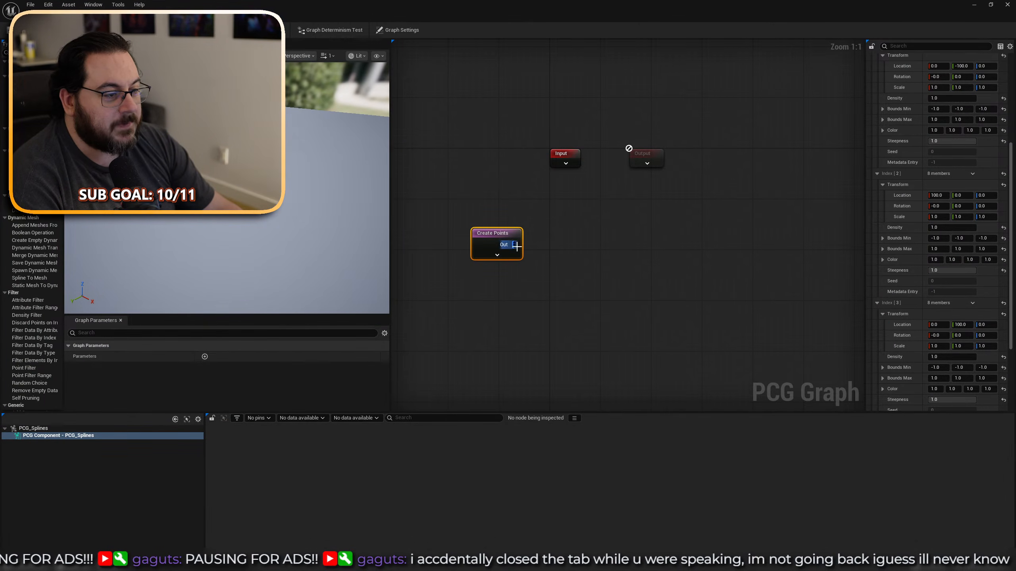
Add a Create Spline node connected to the Create Points output, align it beside that node, and inspect it.
drag(515, 245, 541, 241)
text(create s)
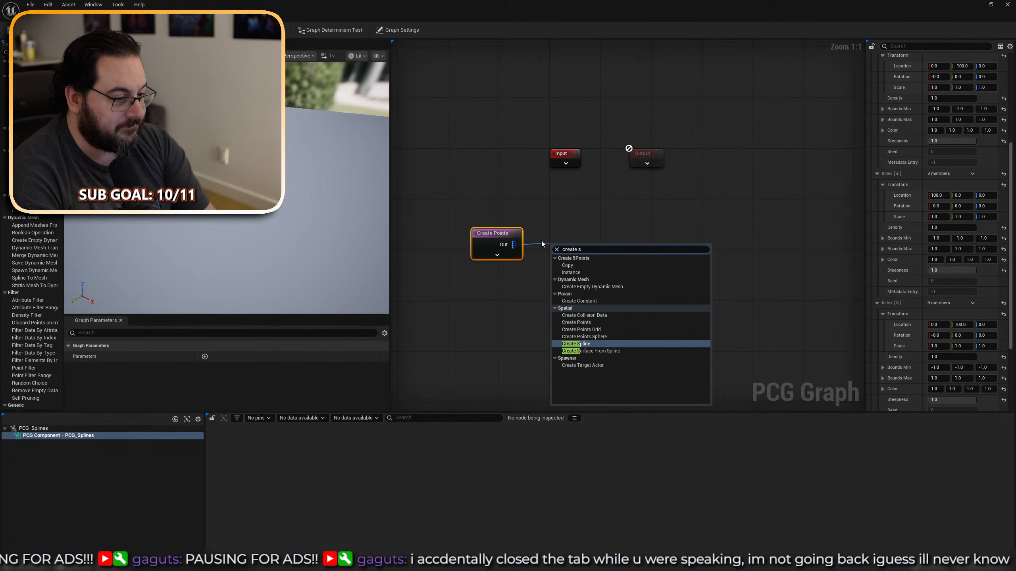
key(Return)
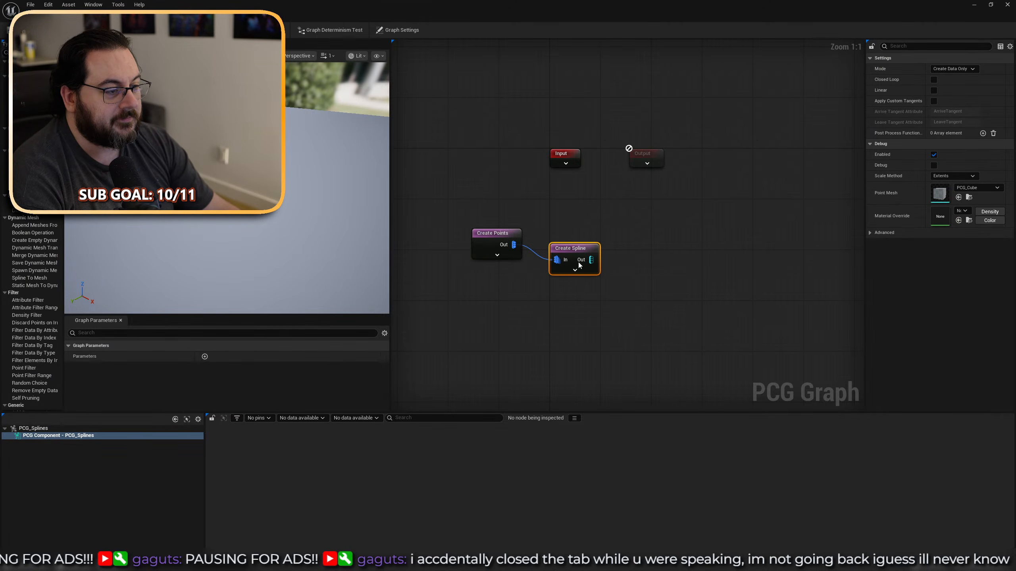
mouse_move(570, 240)
mouse_down()
mouse_move(557, 235)
mouse_move(458, 257)
mouse_move(575, 236)
mouse_up()
key(a)
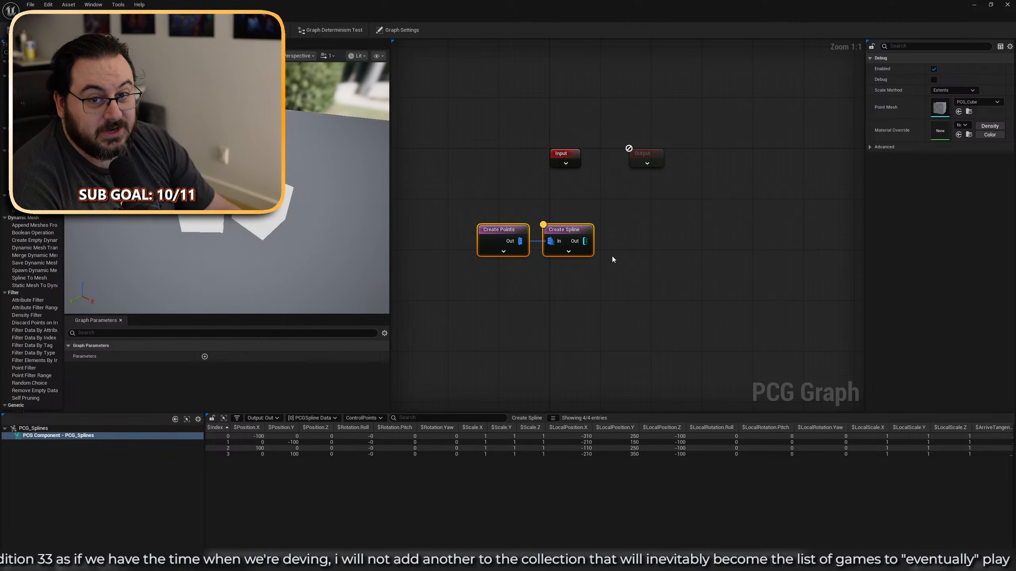
Compare the inspected output of Create Points with that of Create Spline in the data viewport.
drag(633, 211, 566, 301)
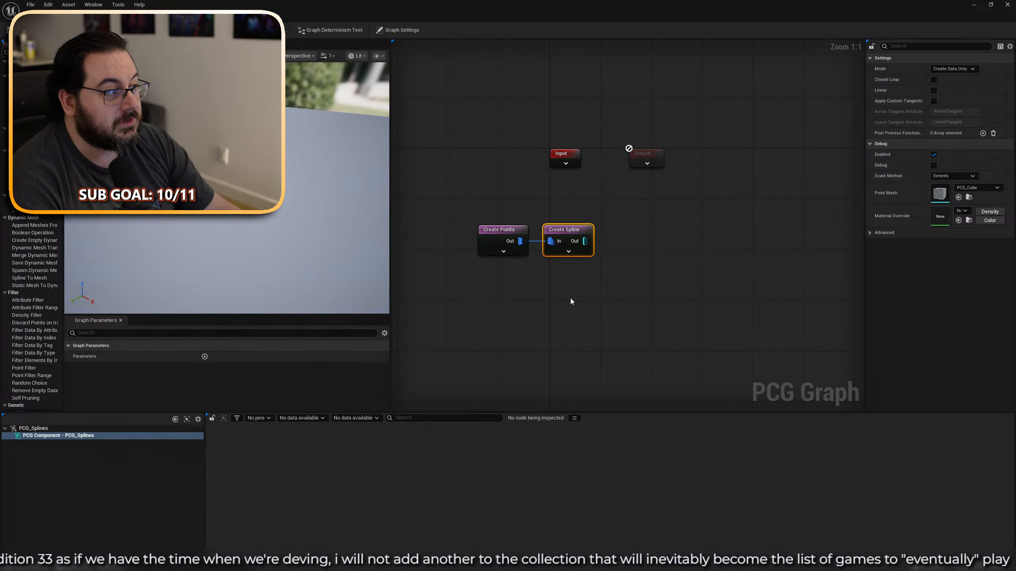
click(500, 230)
key(a)
click(576, 232)
key(a)
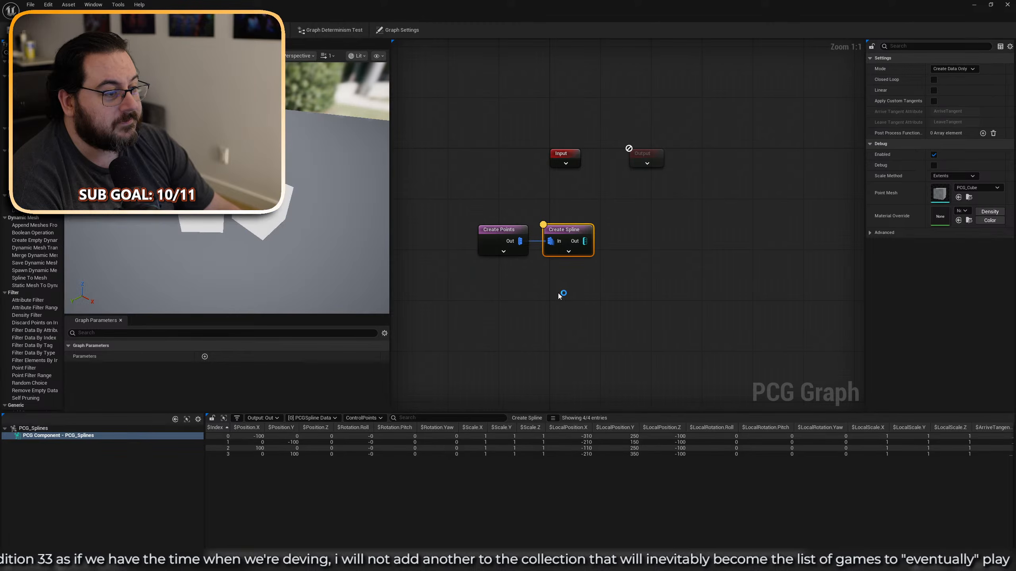
right_drag(304, 264, 348, 272)
key(w)
scroll(318, 273, down, 1)
Enable Closed Loop on the Create Spline node and return its mode to Create Data Only after trying Create Component.
click(954, 69)
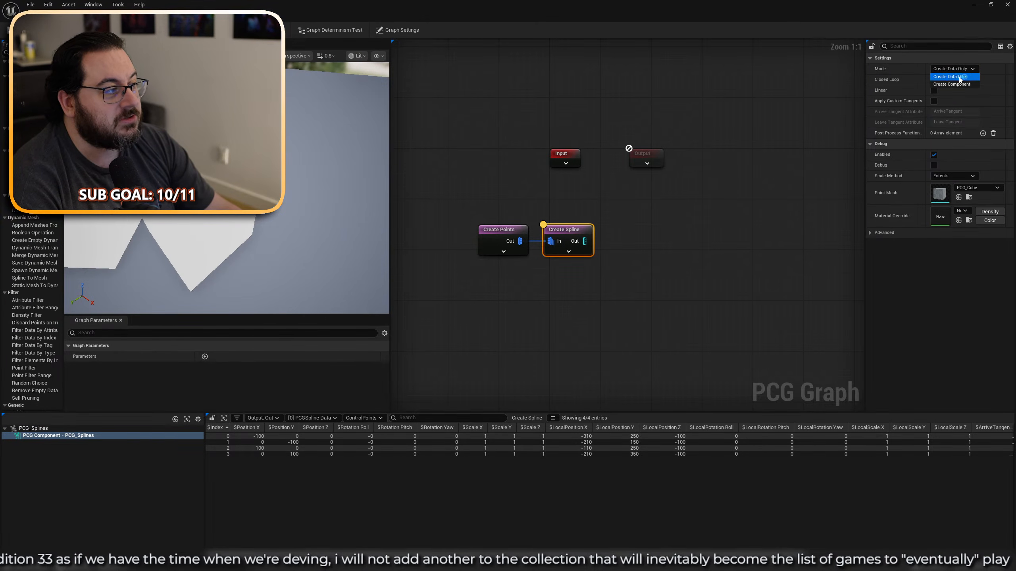
click(968, 85)
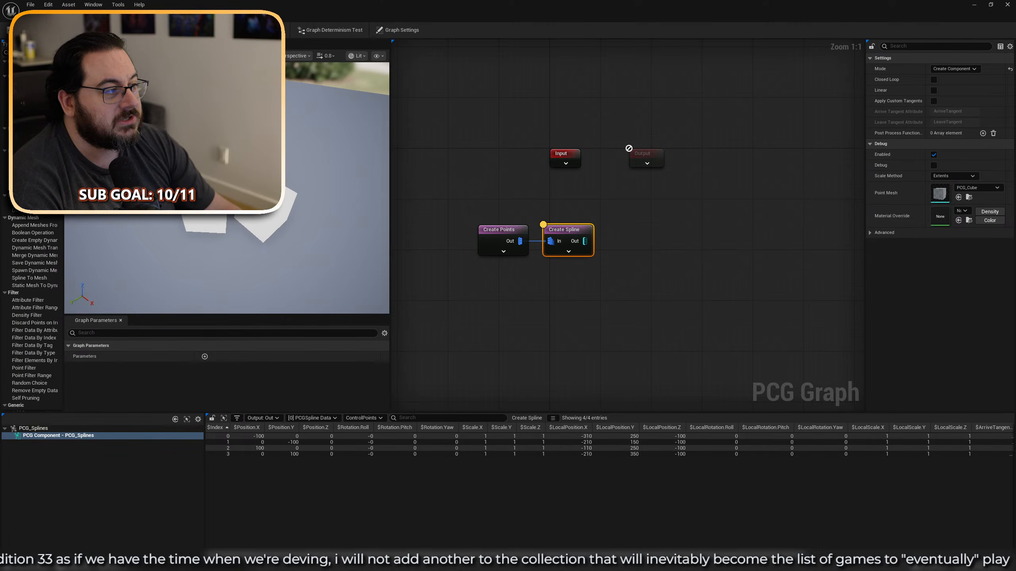
click(933, 80)
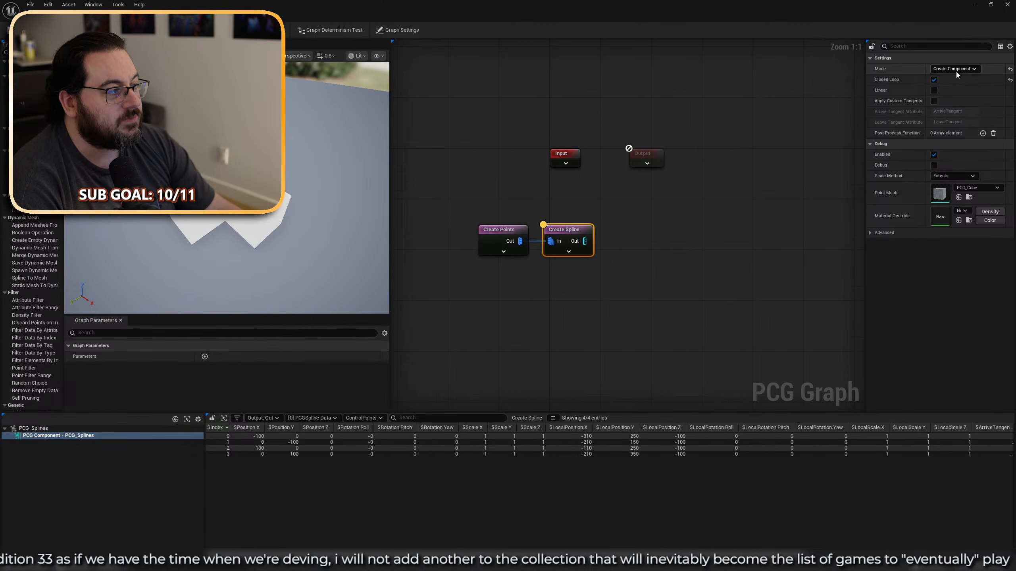
click(958, 70)
click(961, 77)
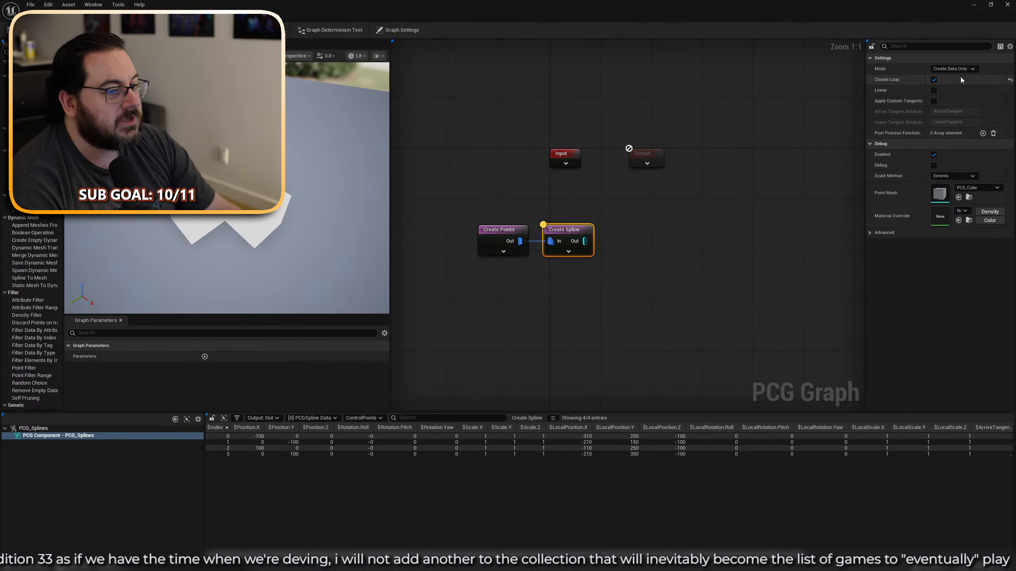
Try the Linear option on the Create Spline node, switch it back off, and stop inspecting the node.
click(935, 90)
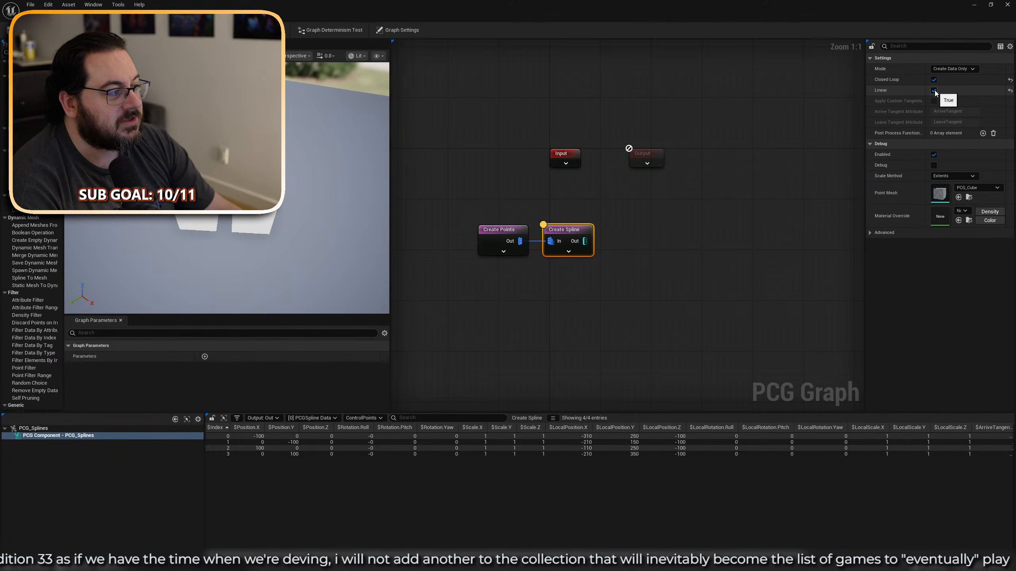
click(935, 90)
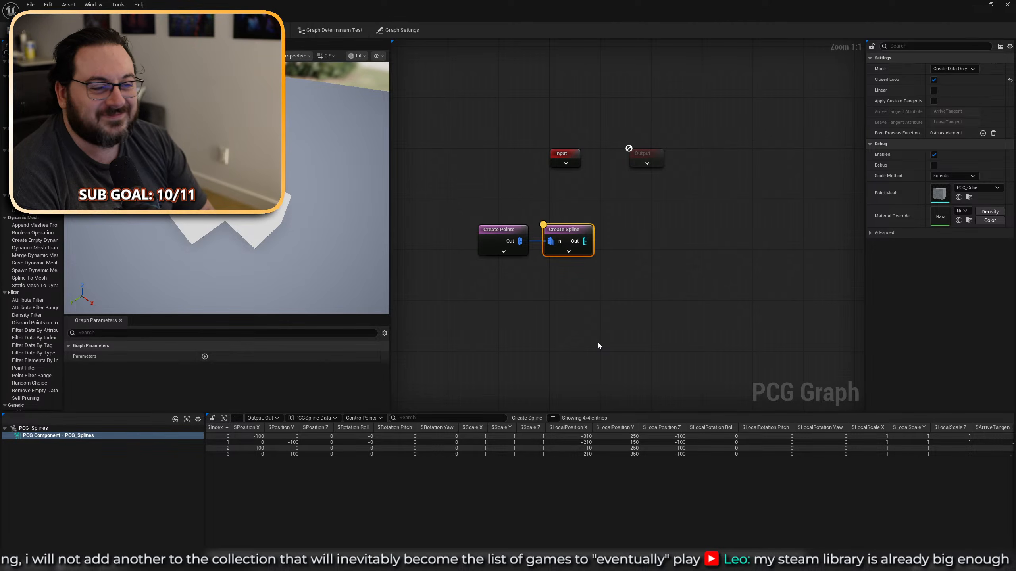
key(a)
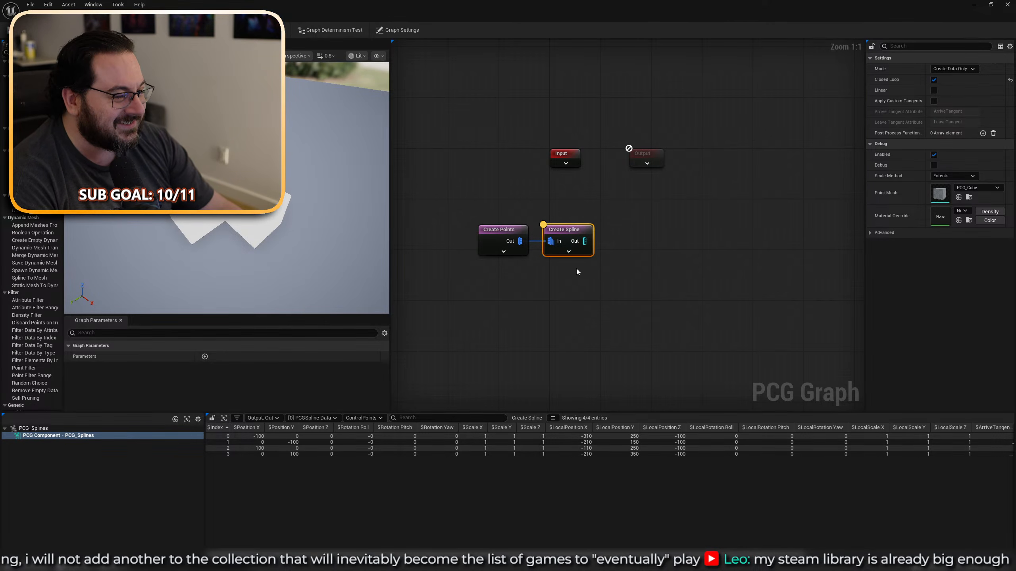
key(a)
key(a)
Add a Spline Sampler fed by the Create Spline output, align it in the row, and inspect its points.
right_drag(657, 249, 571, 266)
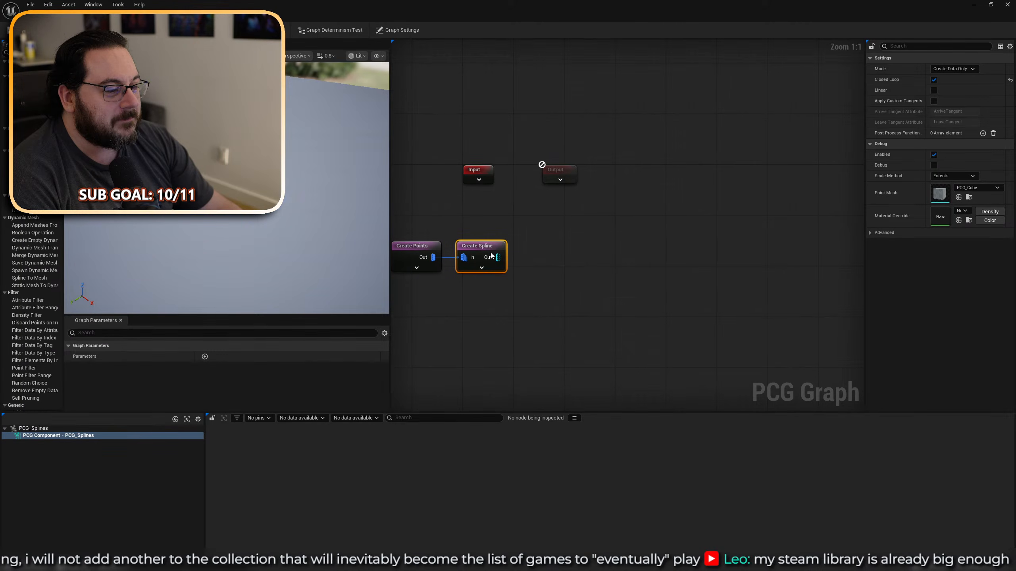
drag(521, 261, 535, 258)
text(spline sam)
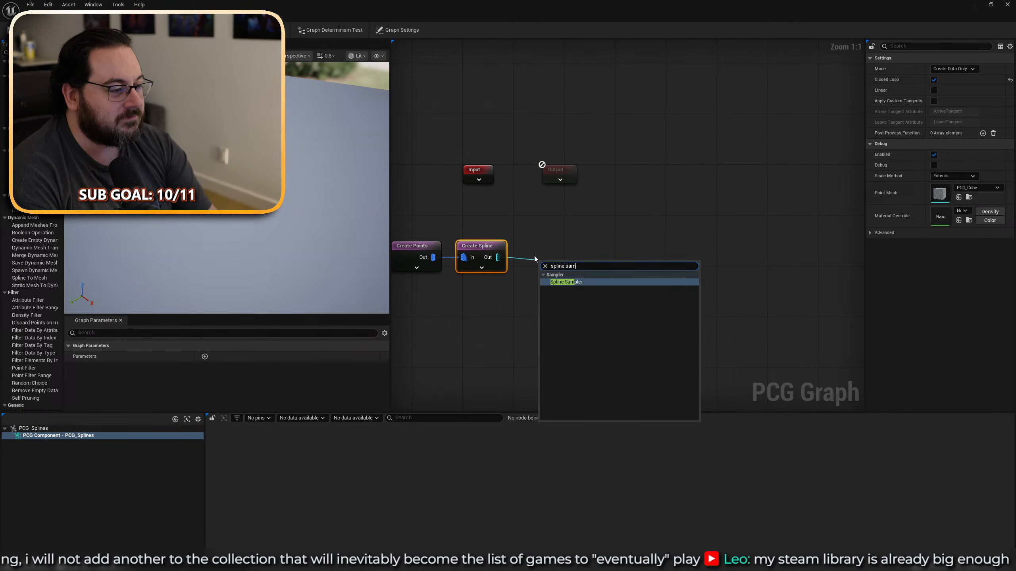
key(Return)
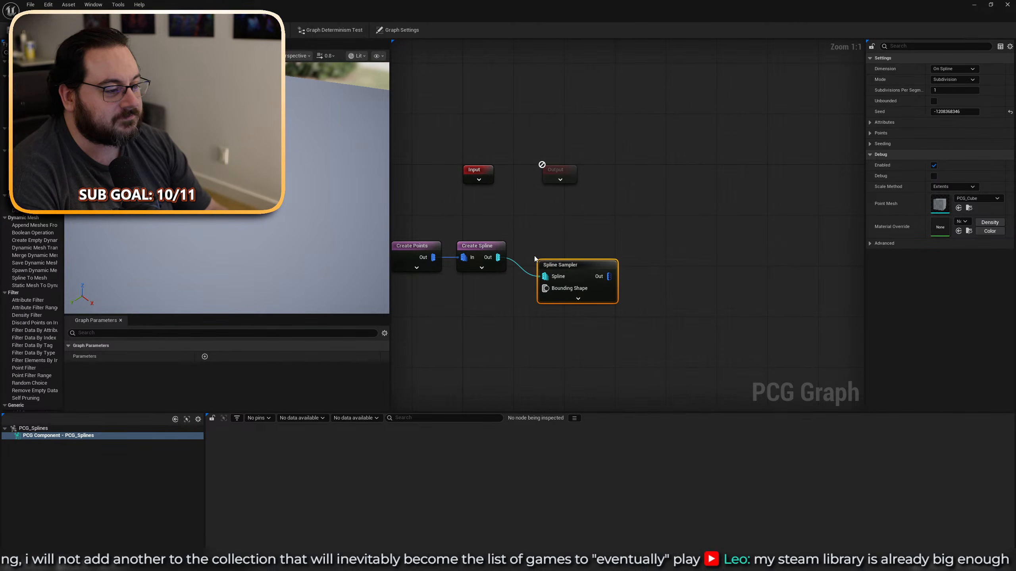
drag(570, 277, 578, 258)
key(a)
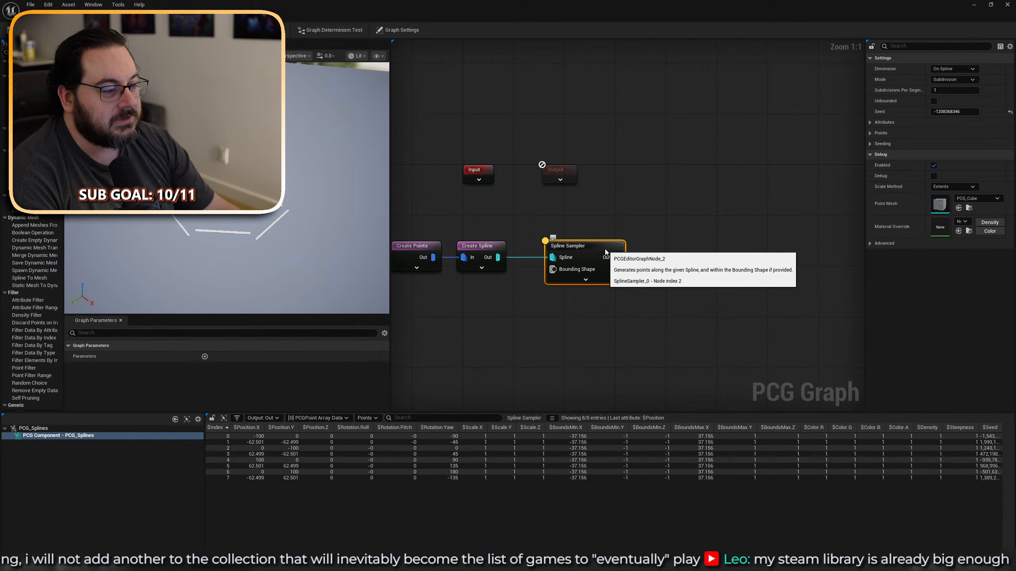
Set the Spline Sampler's Dimension to On Interior.
click(960, 69)
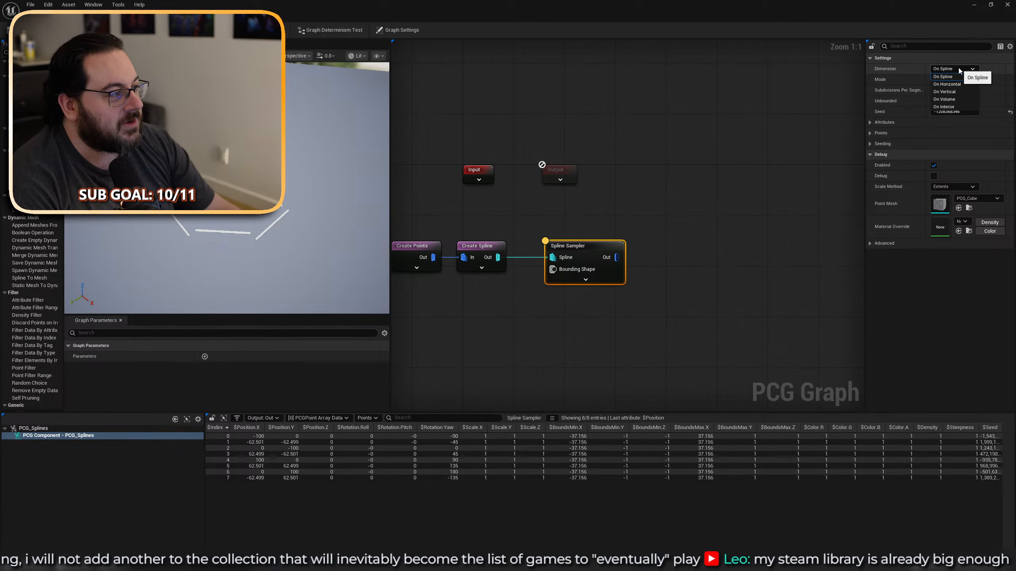
click(952, 104)
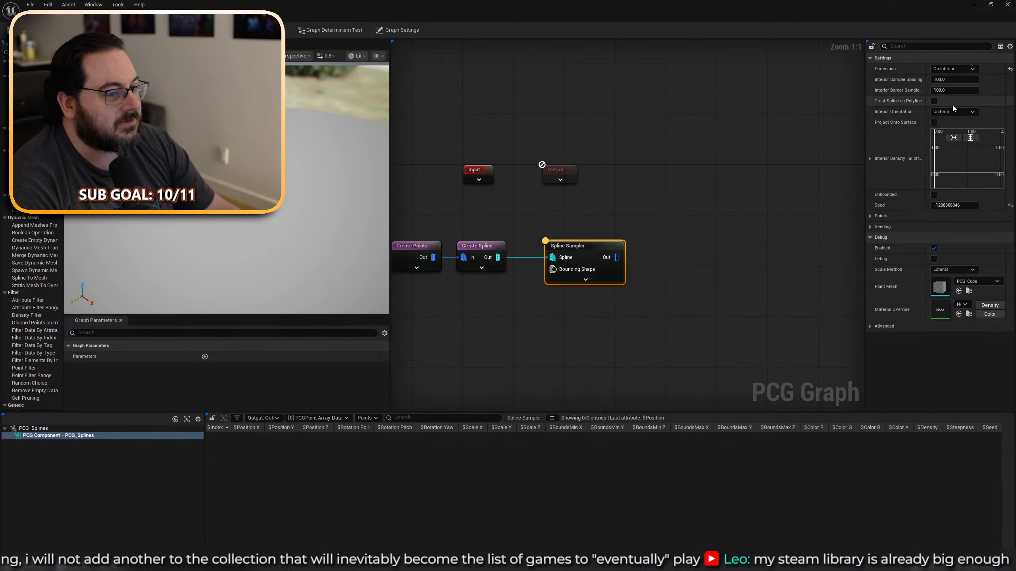
right_drag(226, 188, 258, 180)
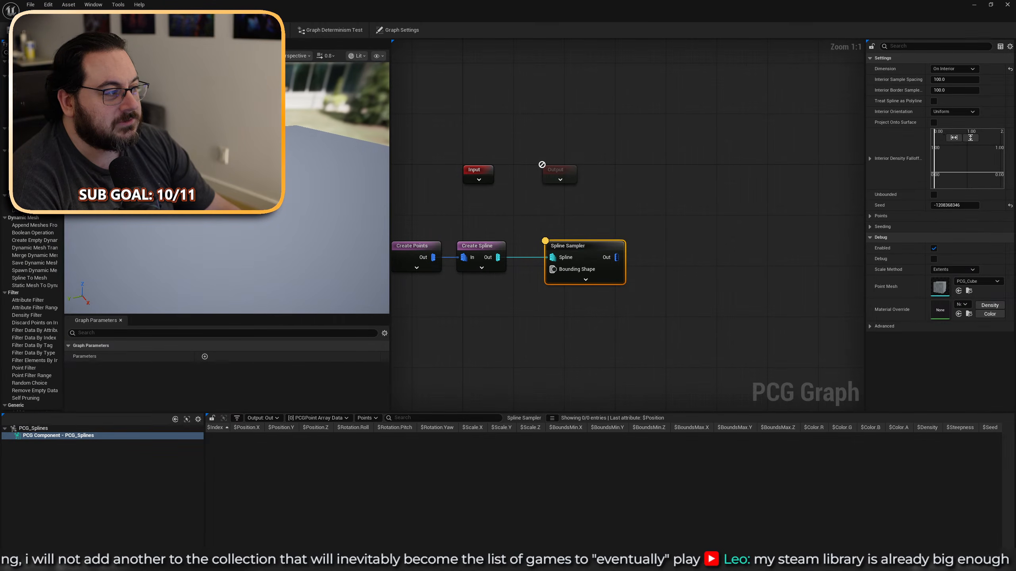
Set both the Interior Sample Spacing and the Interior Border Sample Spacing of the Spline Sampler to 20.
click(951, 80)
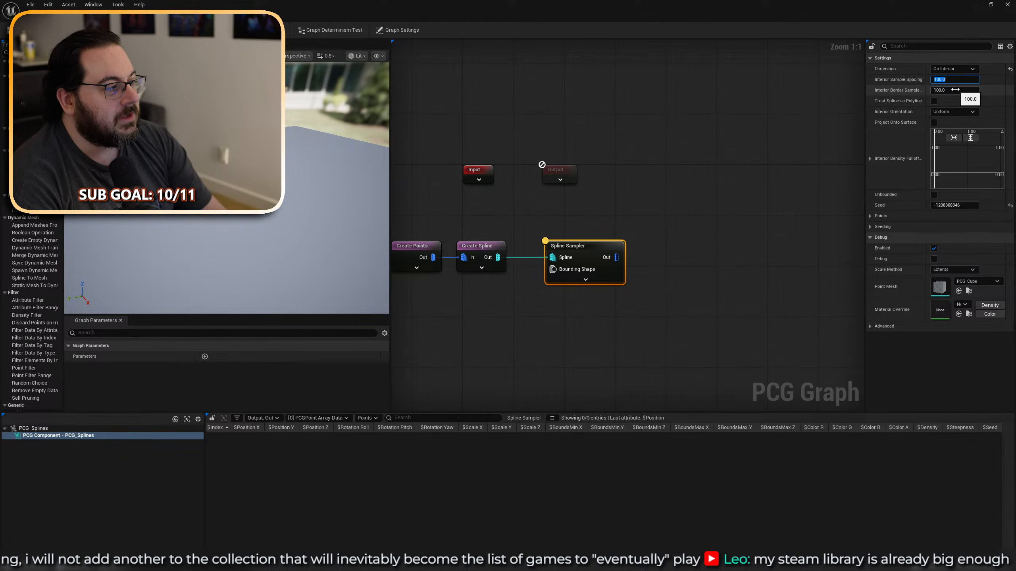
text(20)
key(Return)
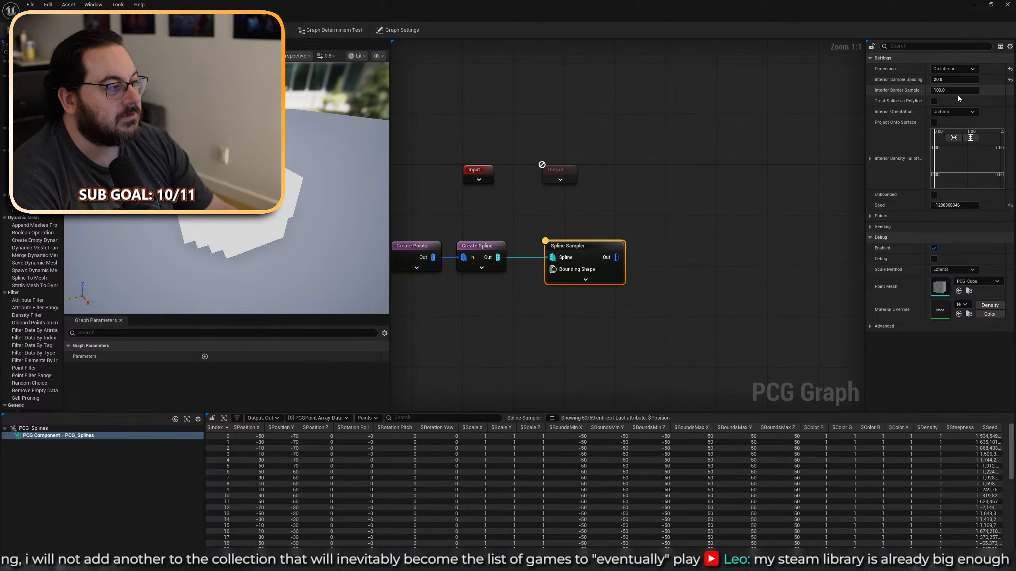
click(959, 90)
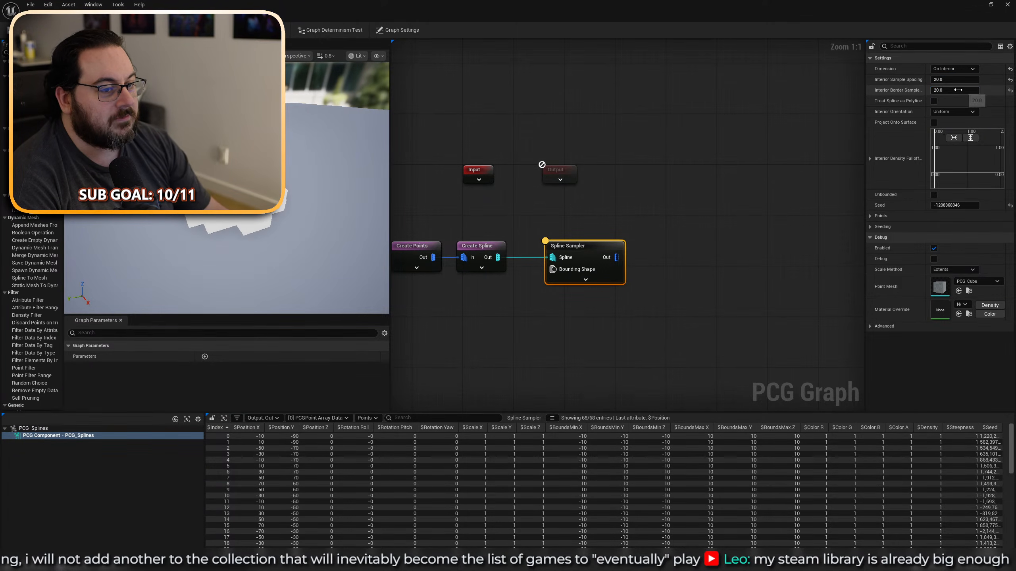
key(Return)
right_drag(304, 256, 336, 236)
scroll(322, 246, down, 3)
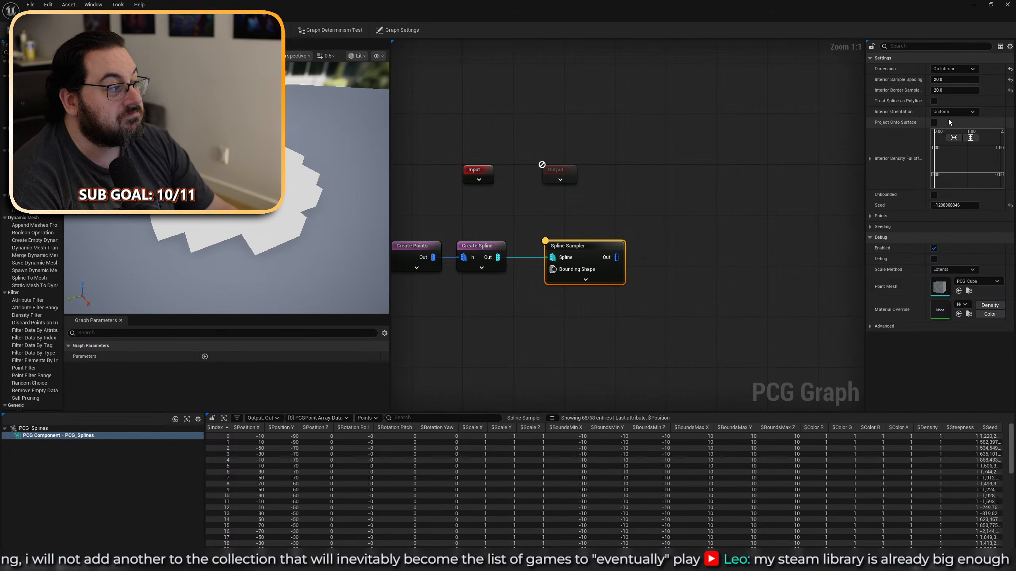
Try an Interior Sample Spacing of 50 on the Spline Sampler and settle on 30.
click(945, 80)
text(50)
key(Return)
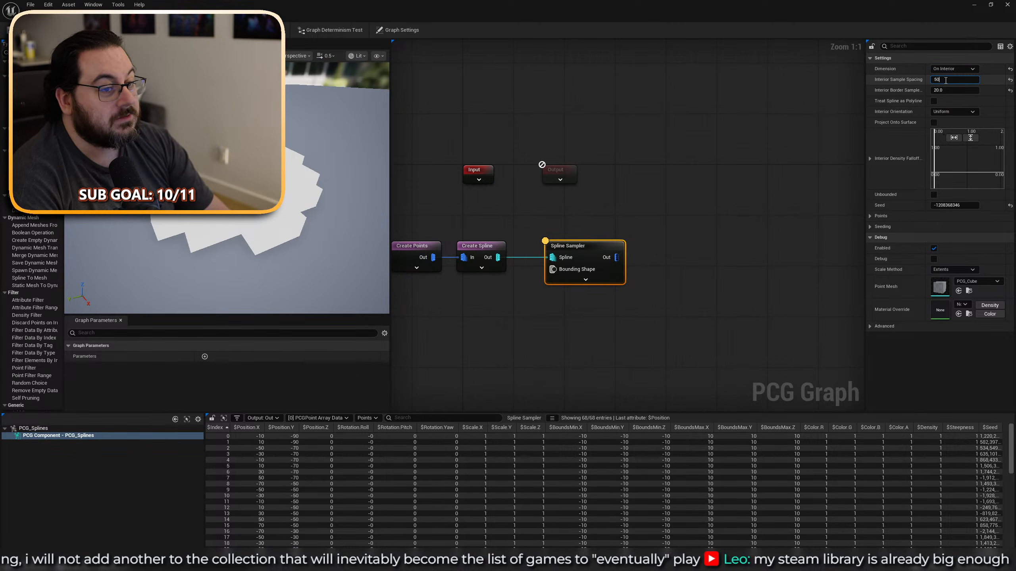
click(945, 81)
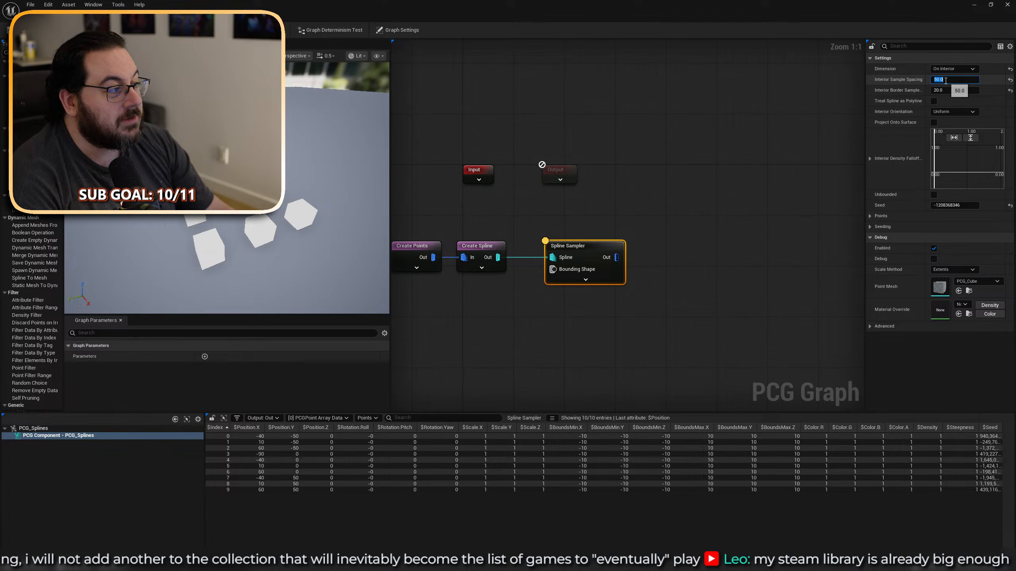
key(Return)
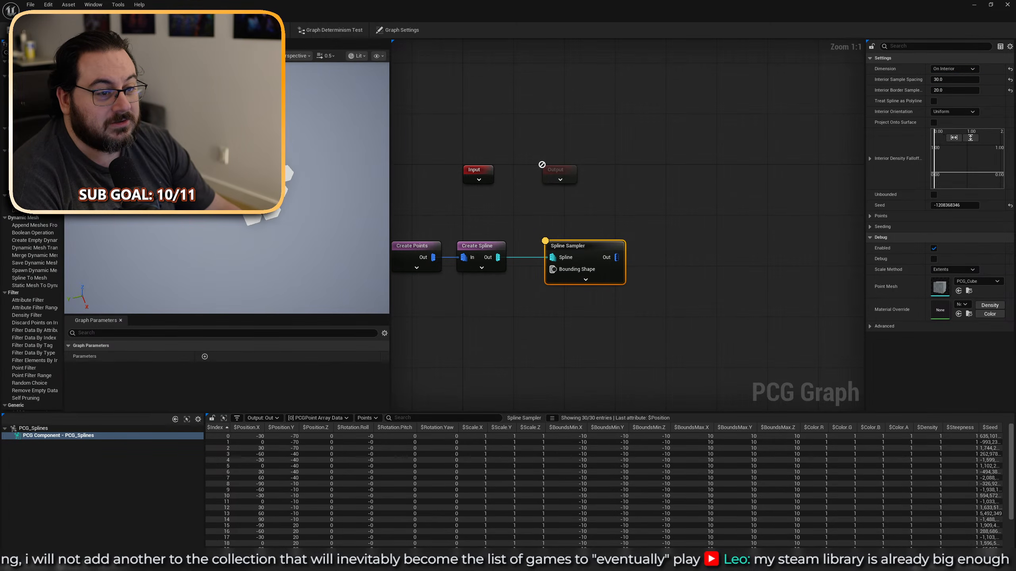
right_drag(226, 256, 226, 252)
right_drag(370, 168, 371, 185)
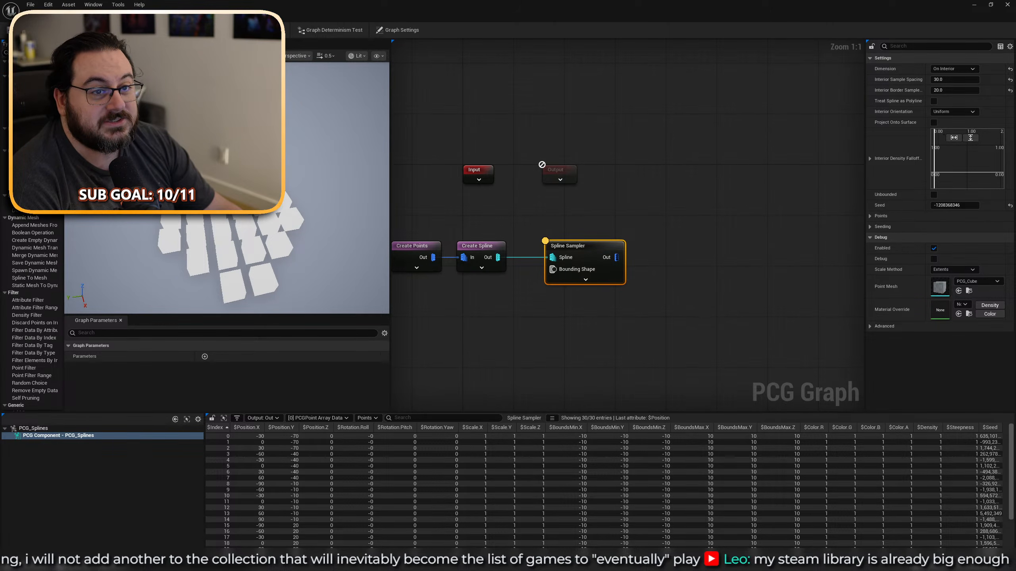
Enable debug display on the Spline Sampler and move the unmaximized graph editor window down to uncover the level viewport.
drag(304, 8, 342, 158)
right_drag(602, 376, 556, 285)
key(d)
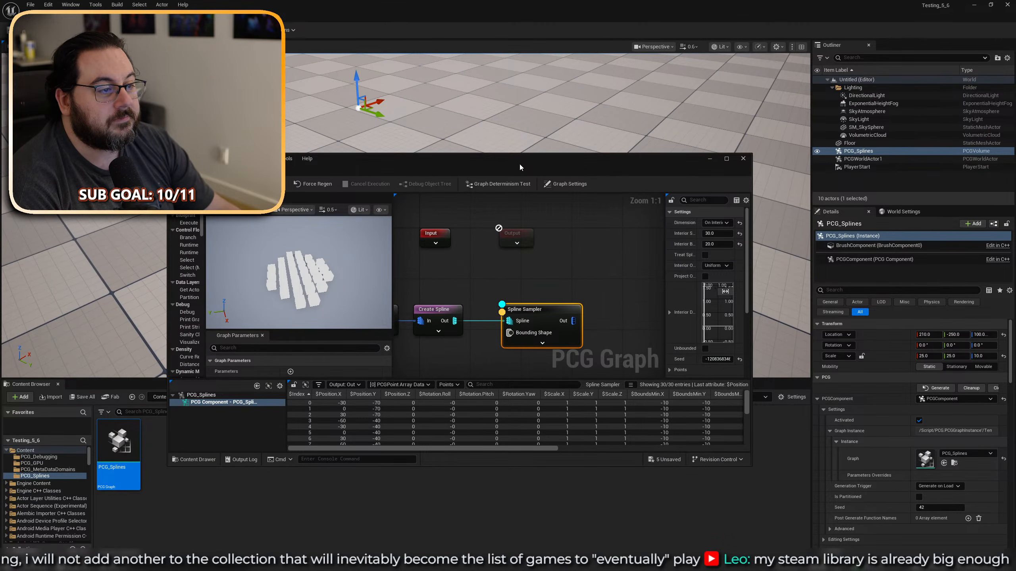
drag(520, 167, 460, 363)
right_drag(500, 240, 473, 162)
key(s)
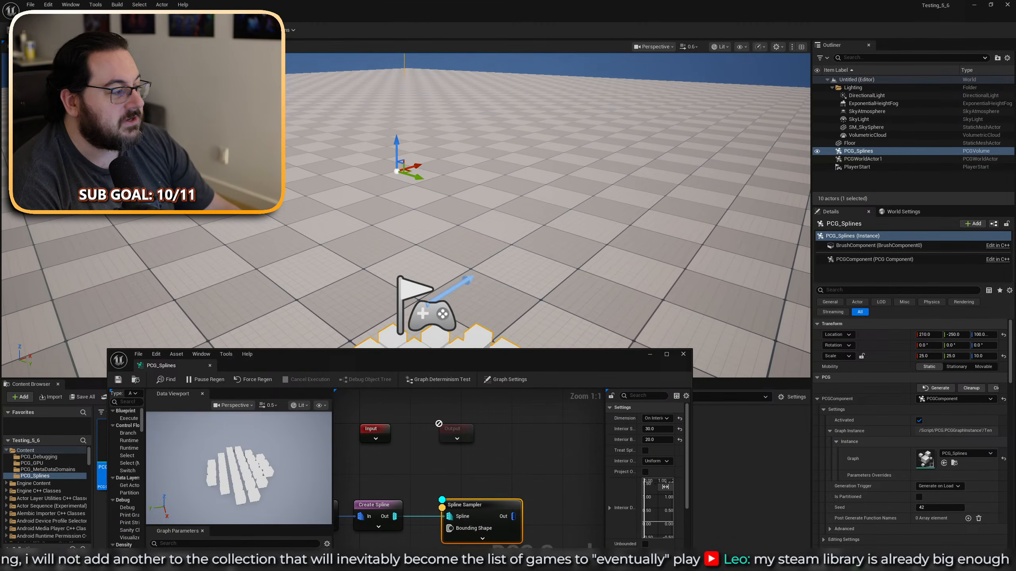
Reset the PCG_Splines volume's location to 0, 0, 0 and view its sampled points in the level.
click(1003, 335)
right_drag(596, 208, 640, 308)
key(w)
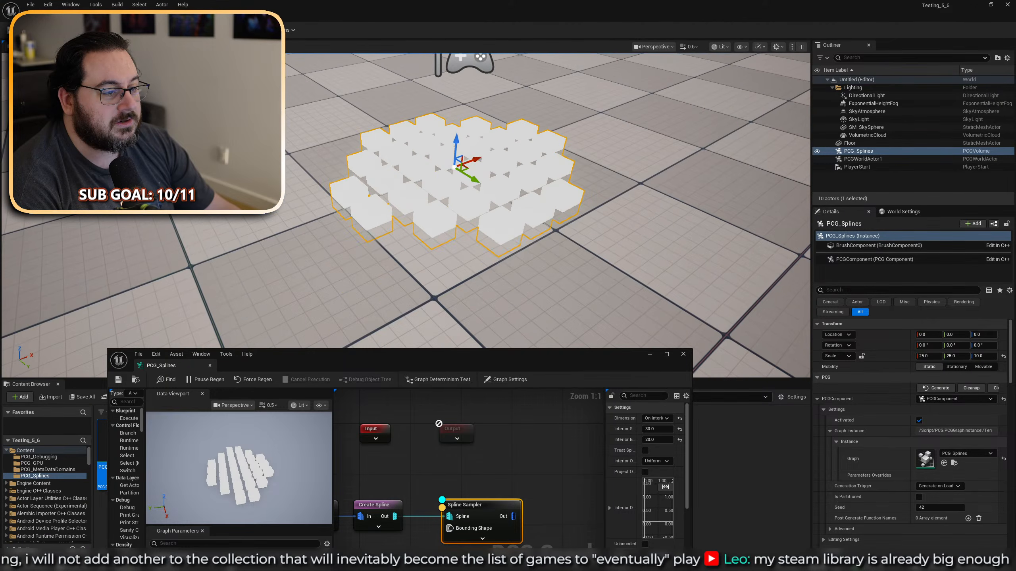
key(e)
right_drag(551, 333, 524, 346)
key(d)
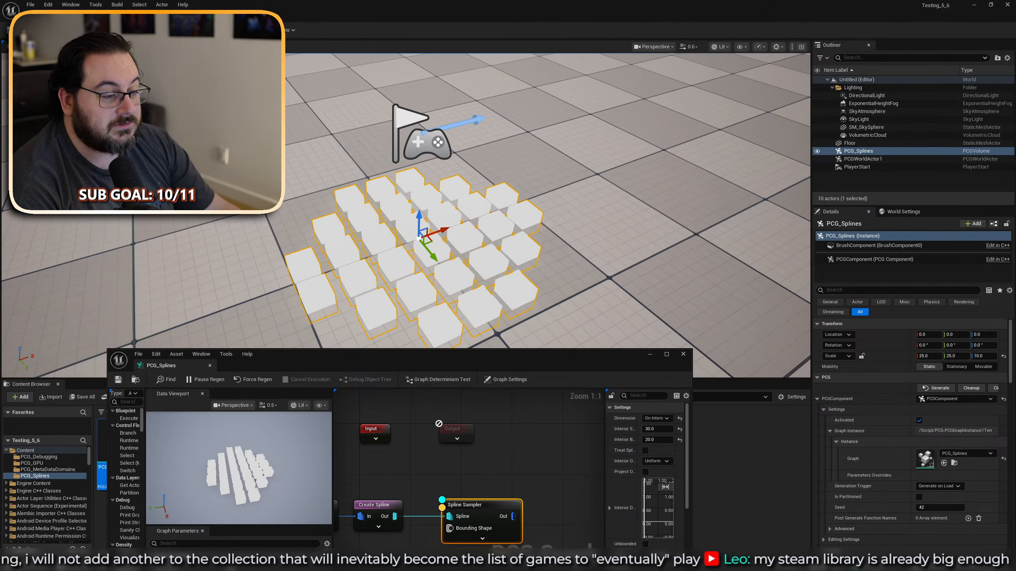
Maximize the PCG_Splines graph editor and leave the Spline Sampler with debug display and inspection switched off.
double_click(576, 360)
key(a)
key(a)
key(a)
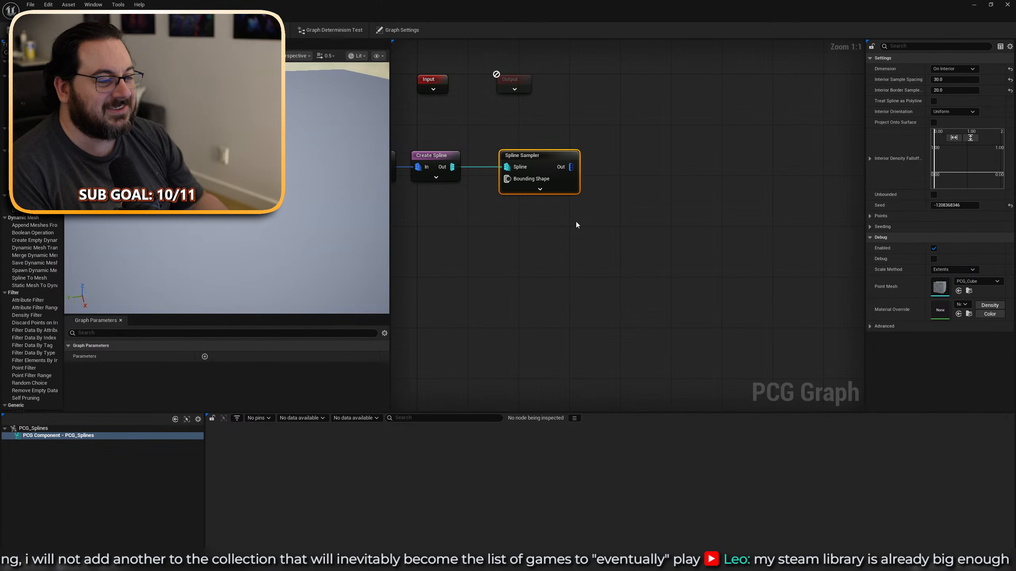
right_drag(577, 225, 607, 252)
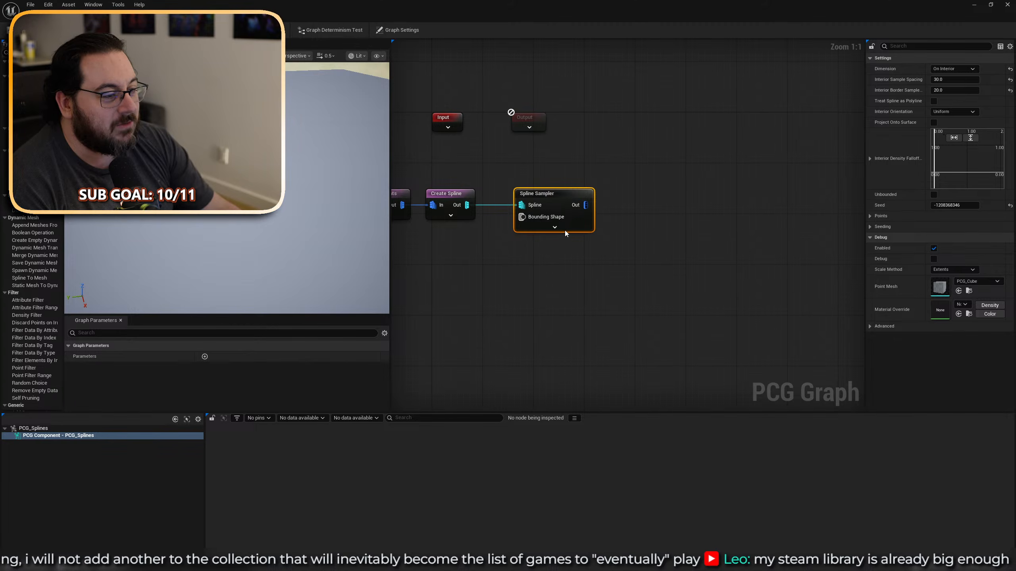
key(a)
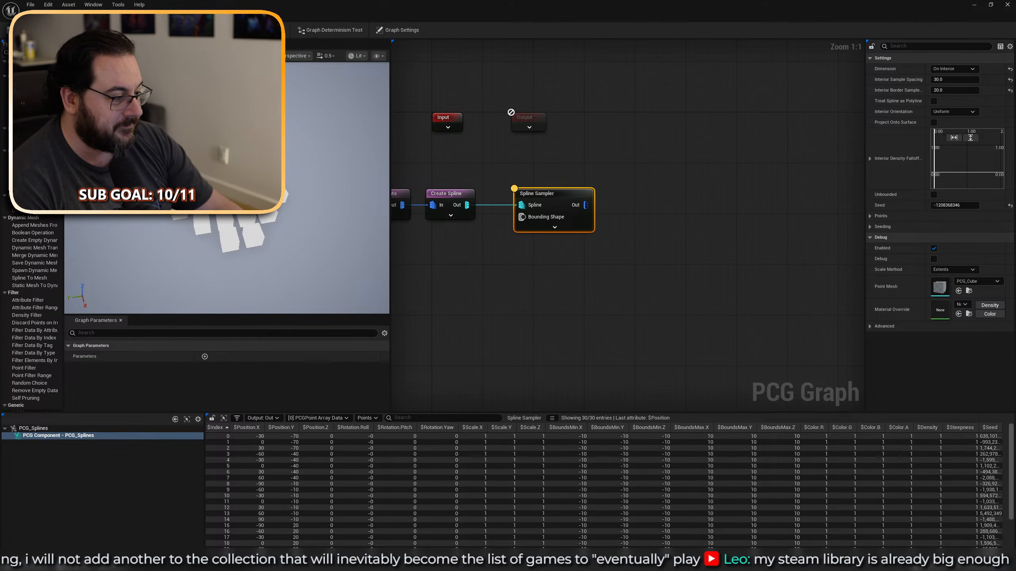
key(a)
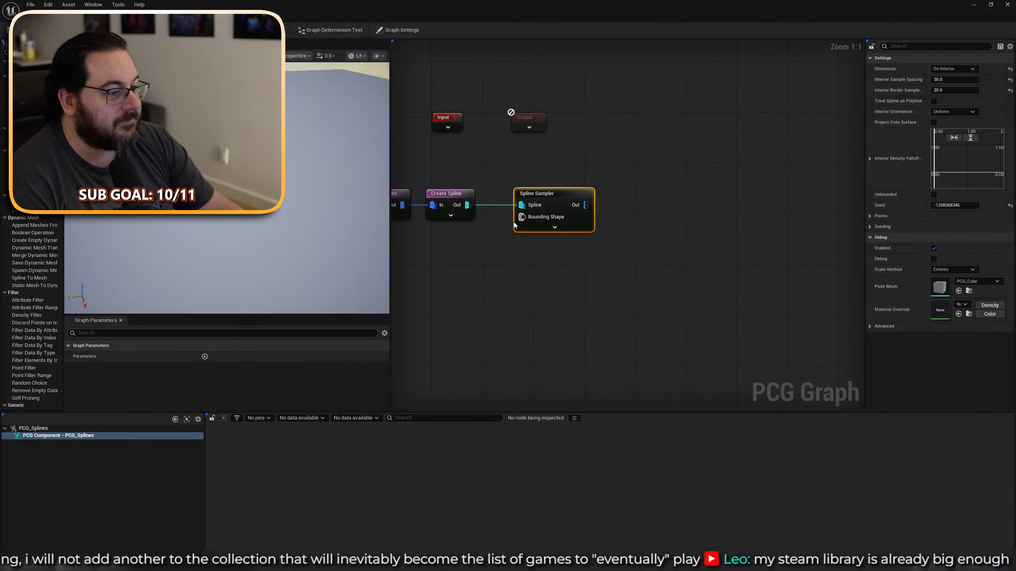
Search for spline nodes that can follow the Create Spline output, without adding one.
click(450, 211)
right_drag(494, 236, 509, 254)
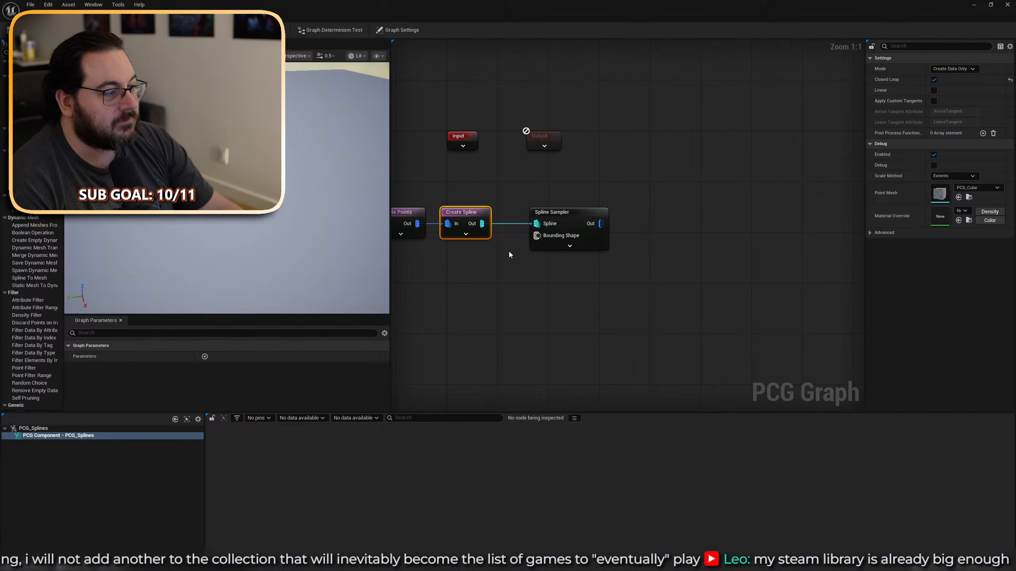
drag(480, 224, 507, 275)
text(spline)
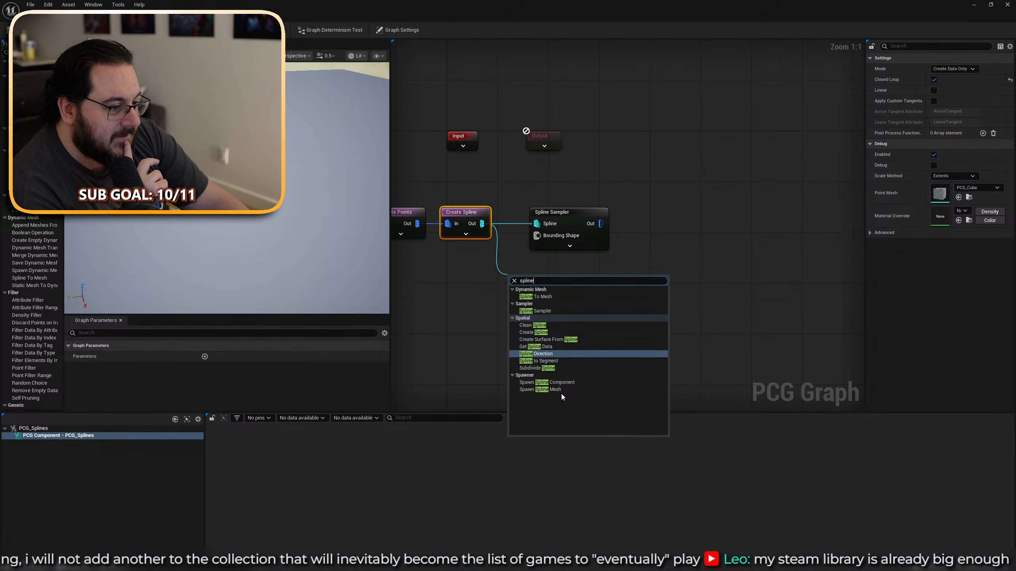
click(597, 194)
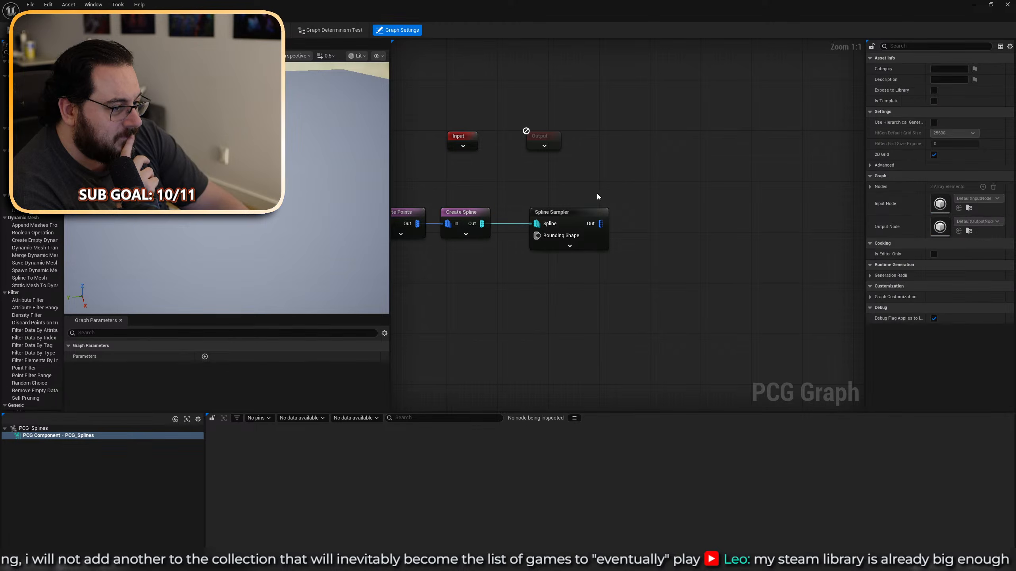
Inspect the Create Spline node and view the attributes of its Data domain.
drag(492, 193, 461, 246)
drag(545, 186, 566, 233)
drag(449, 185, 480, 244)
key(a)
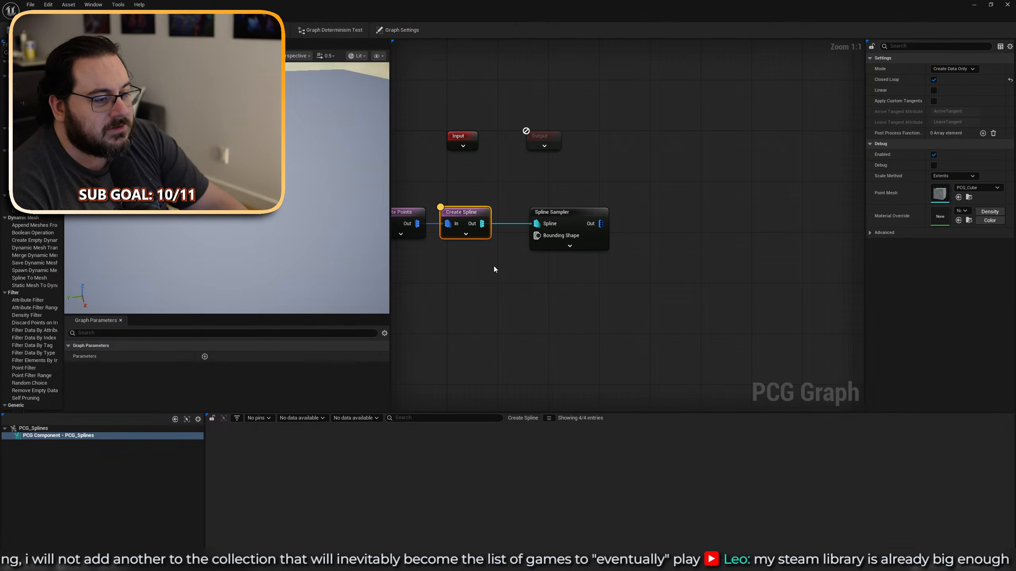
click(363, 418)
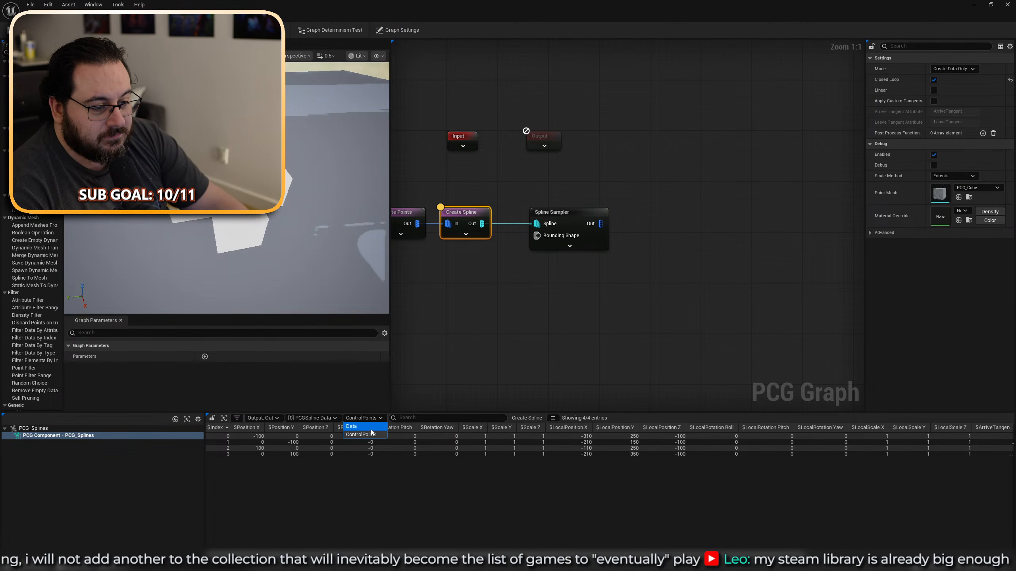
click(369, 434)
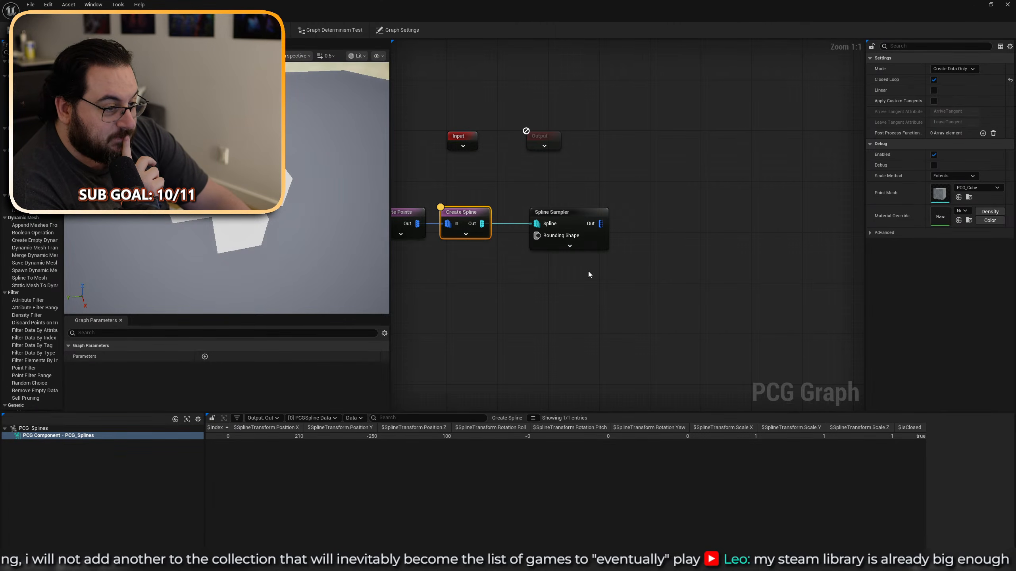
Inspect the Spline Sampler node and switch its attribute list from the Points domain to the Data domain.
click(580, 216)
key(a)
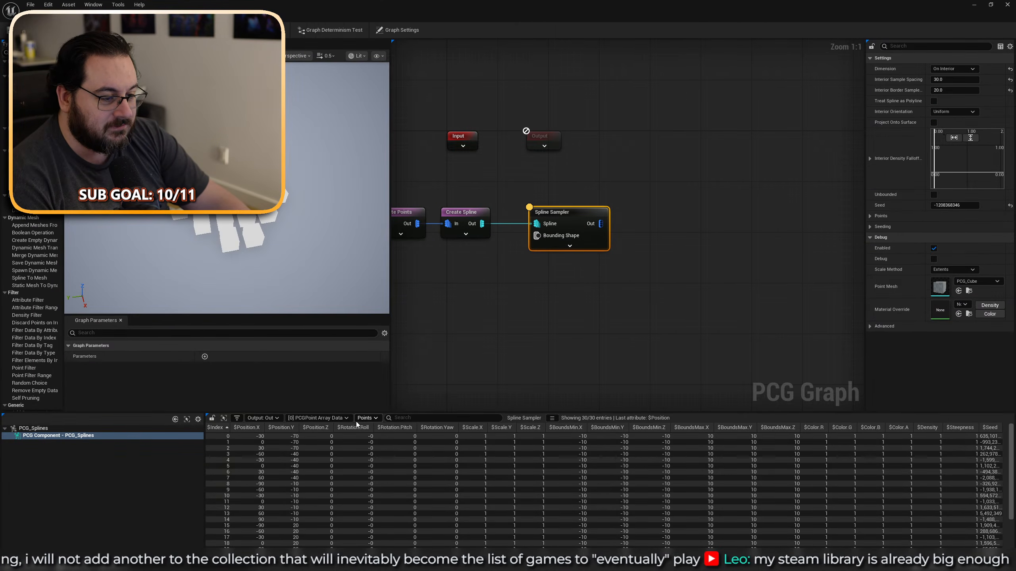
click(363, 418)
click(370, 427)
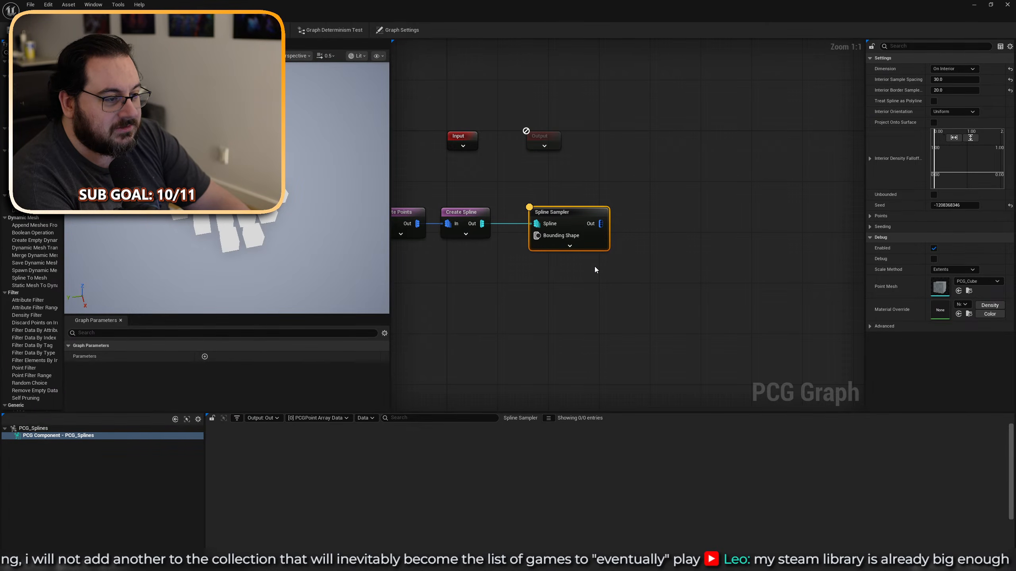
Delete the Spline Sampler node and inspect the Create Spline output in the Data domain.
key(Delete)
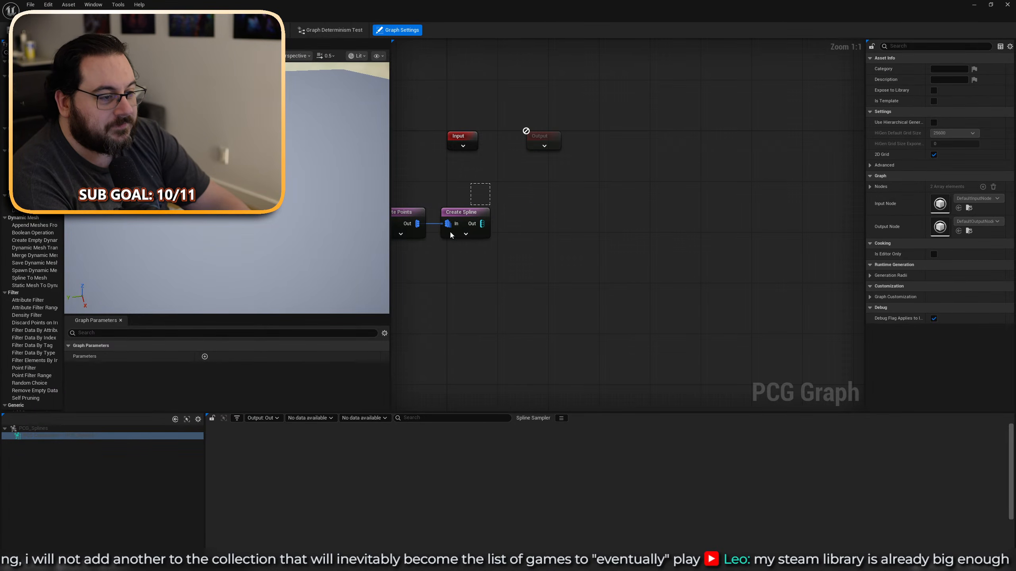
click(464, 216)
key(a)
click(364, 418)
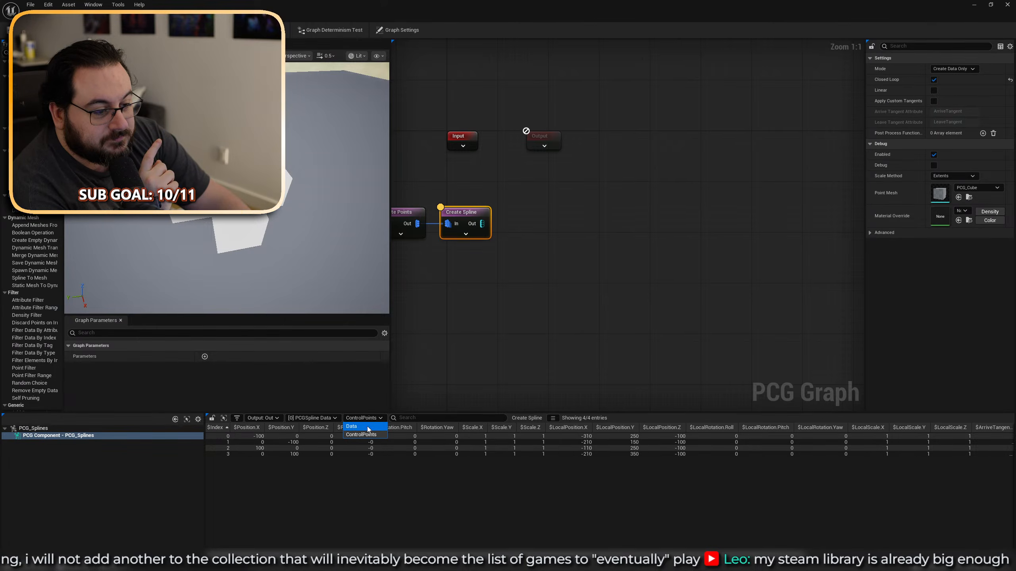
click(364, 427)
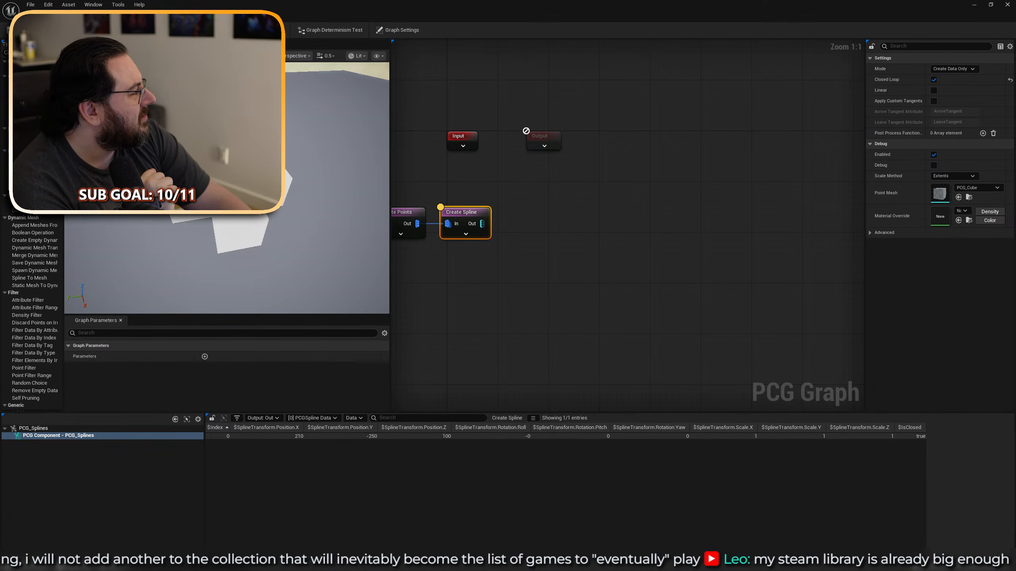
Switch to the browser's Metadata Domains article and examine the spline data domain attributes and accessible control point properties.
key(alt+Tab)
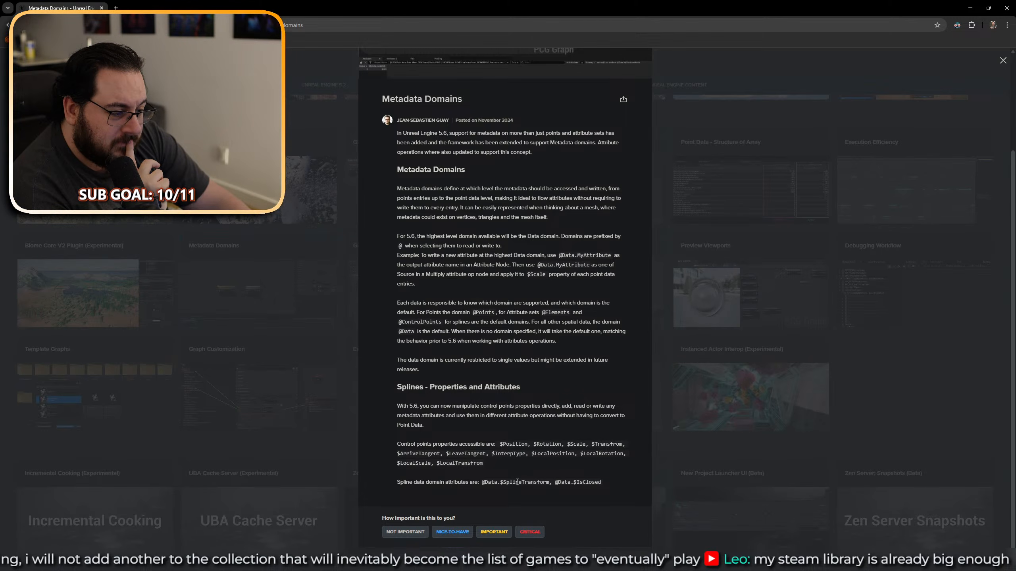
drag(481, 483, 604, 482)
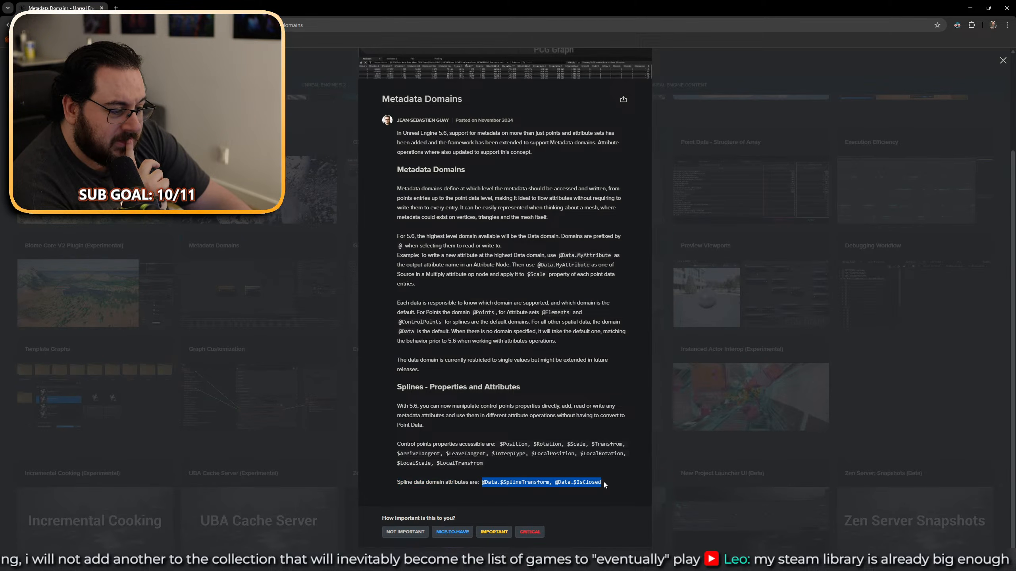
click(603, 482)
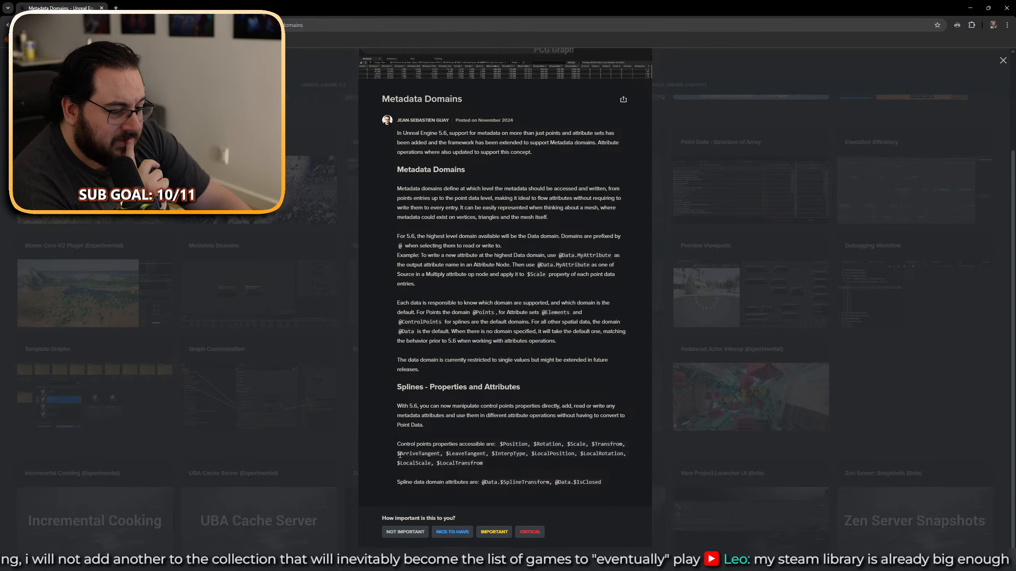
drag(486, 456, 396, 455)
click(495, 461)
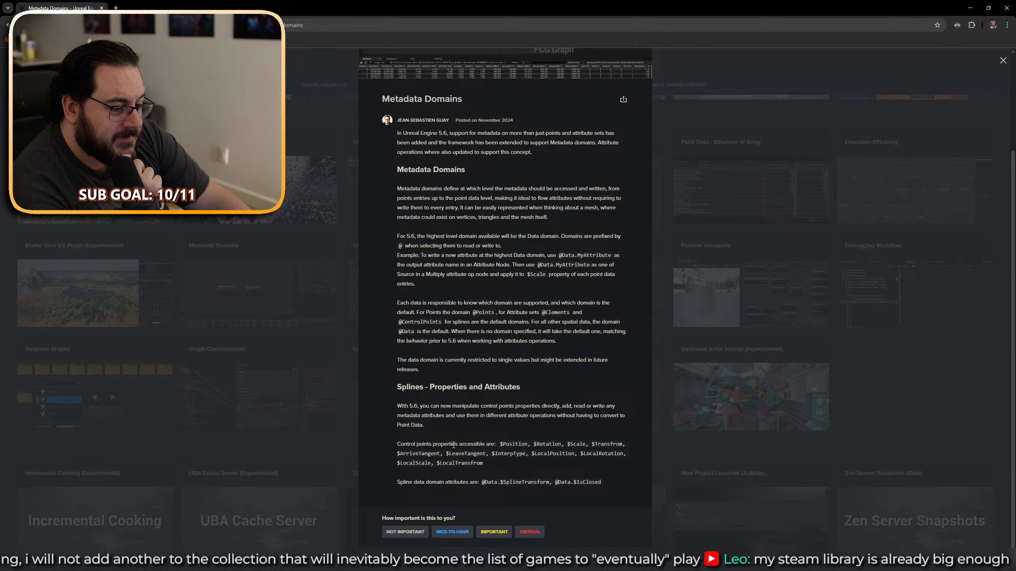
triple_click(436, 447)
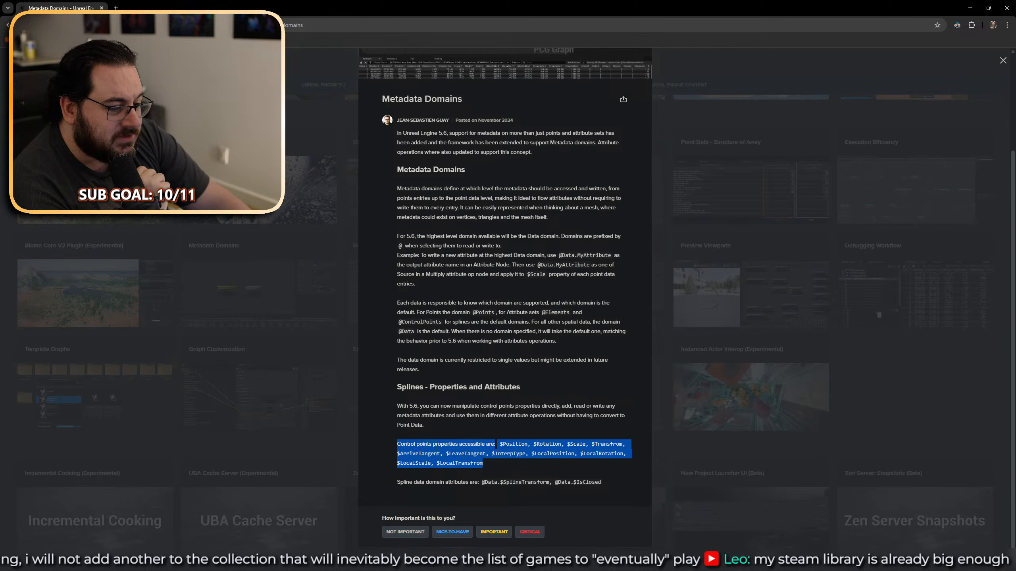
click(486, 452)
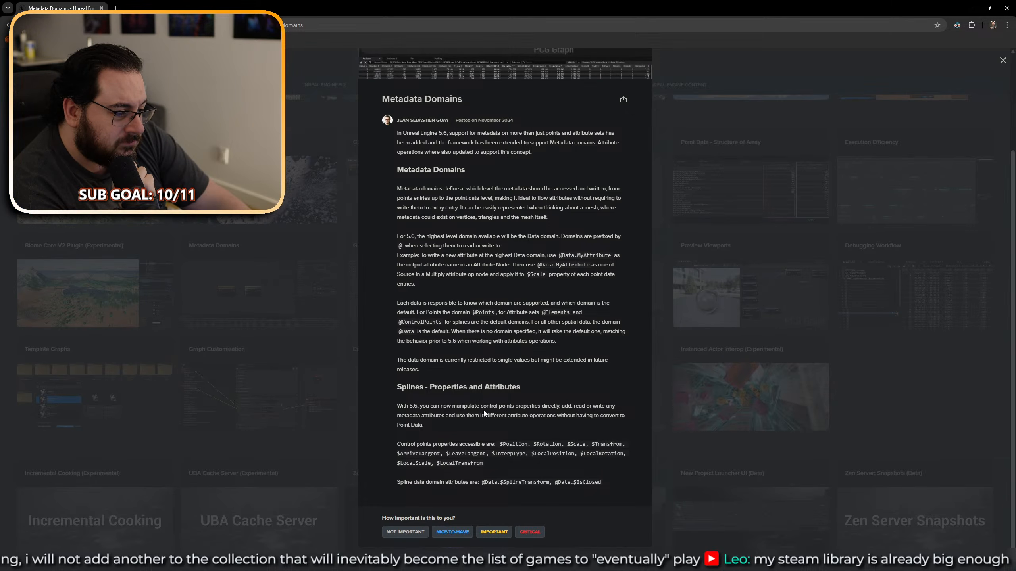
Return to the Unreal Editor and add an Add attribute maths node connected to the Create Spline output.
key(alt+Tab)
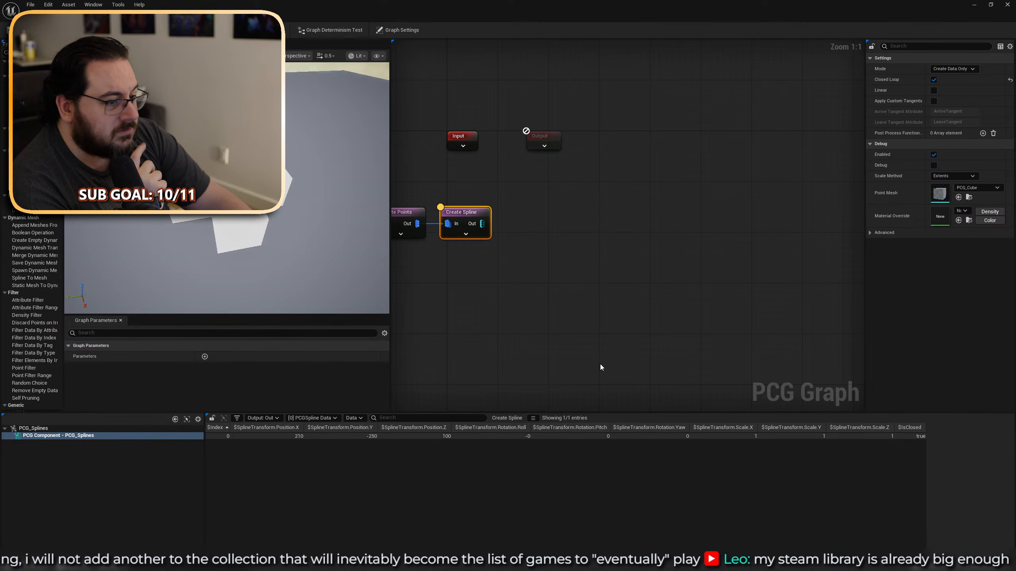
drag(482, 224, 539, 227)
text(add)
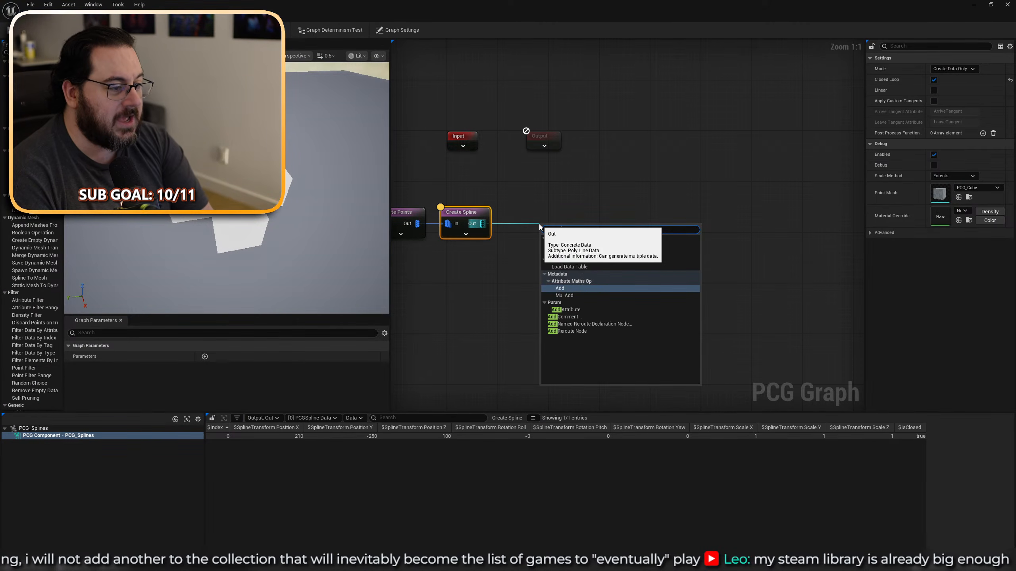
text( attr)
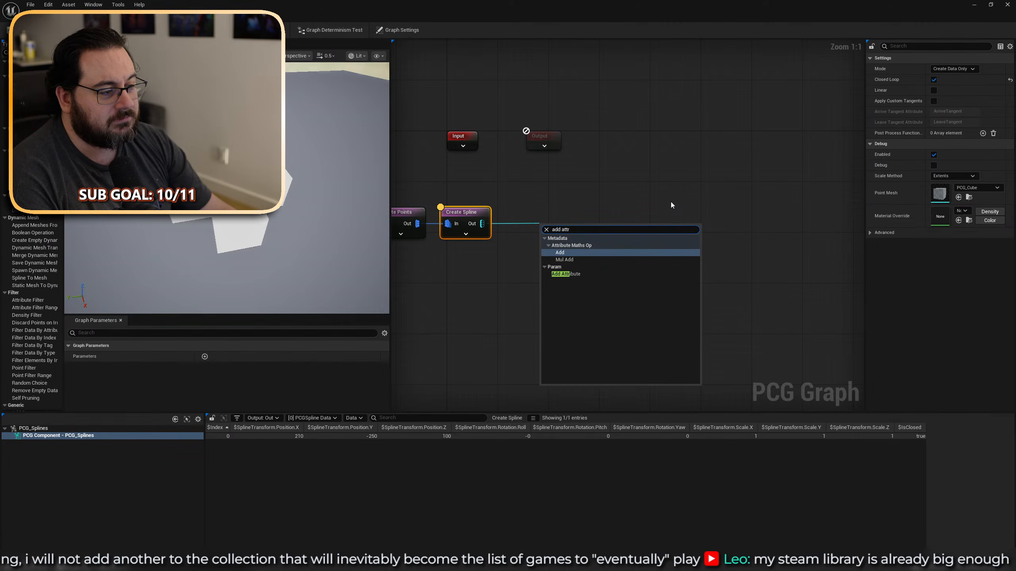
key(Return)
drag(570, 230, 538, 211)
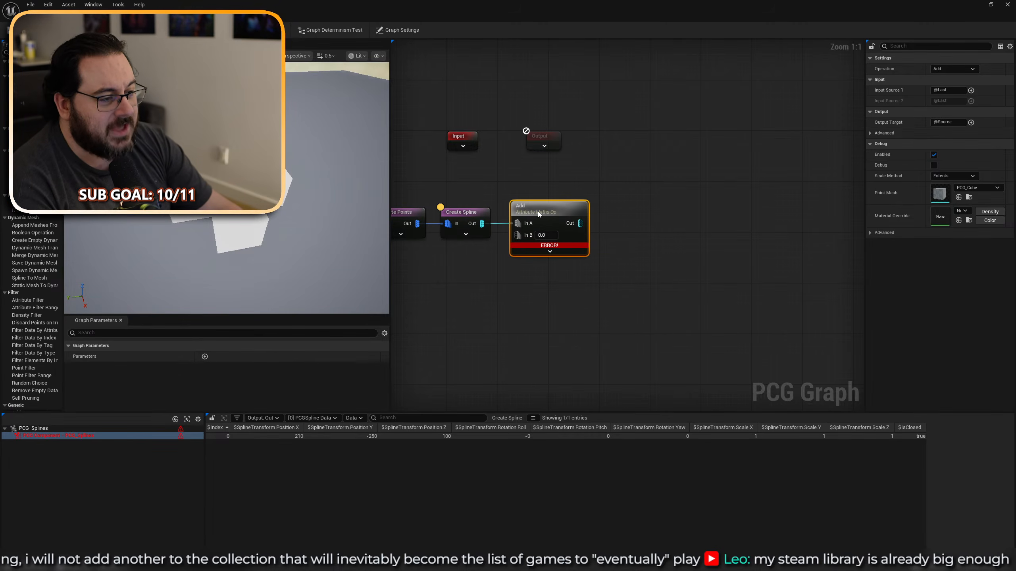
Set the Add node's Input Source 1 to the spline control points' Position and its In B value to 100.
click(971, 90)
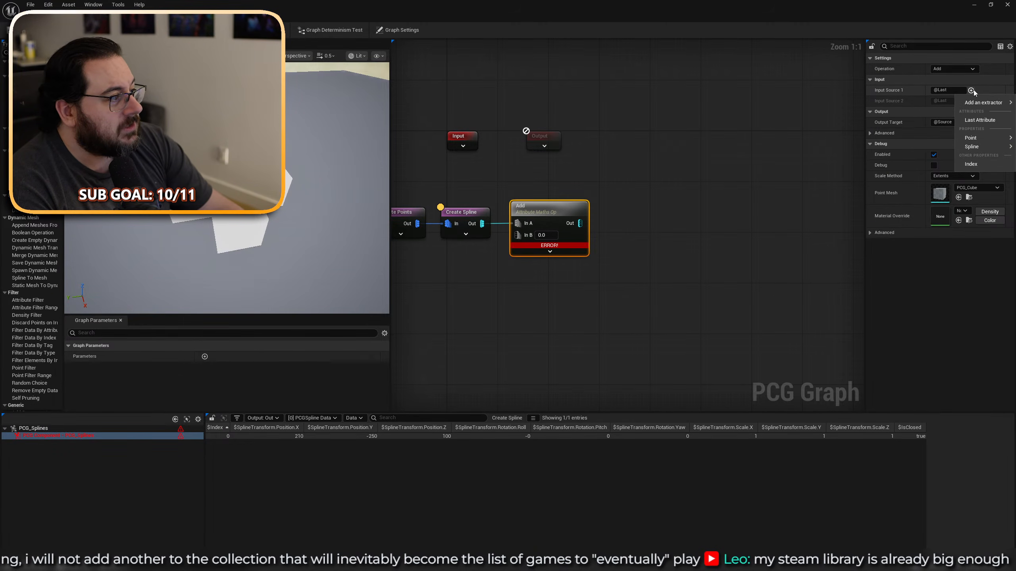
mouse_move(974, 148)
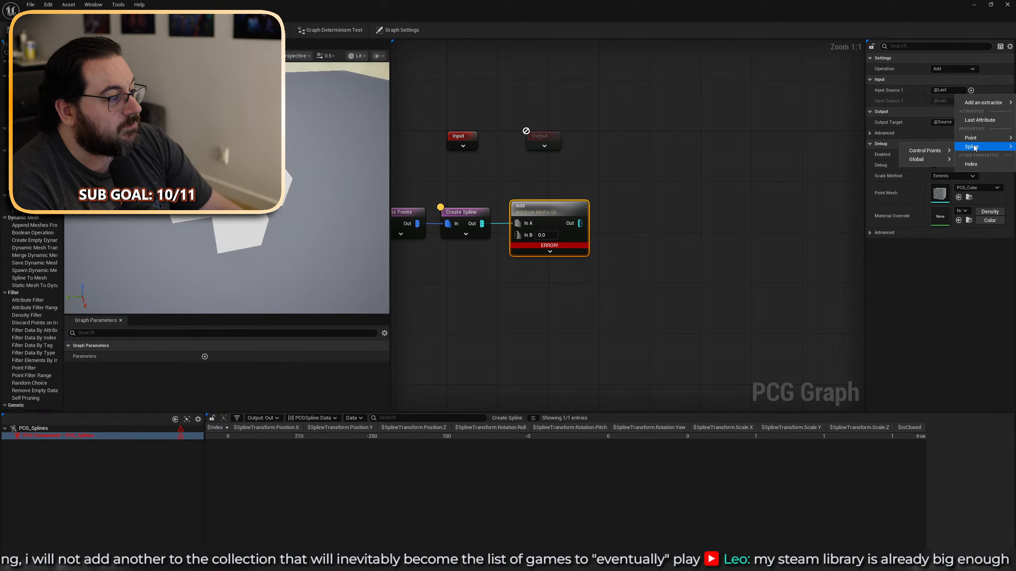
mouse_move(924, 150)
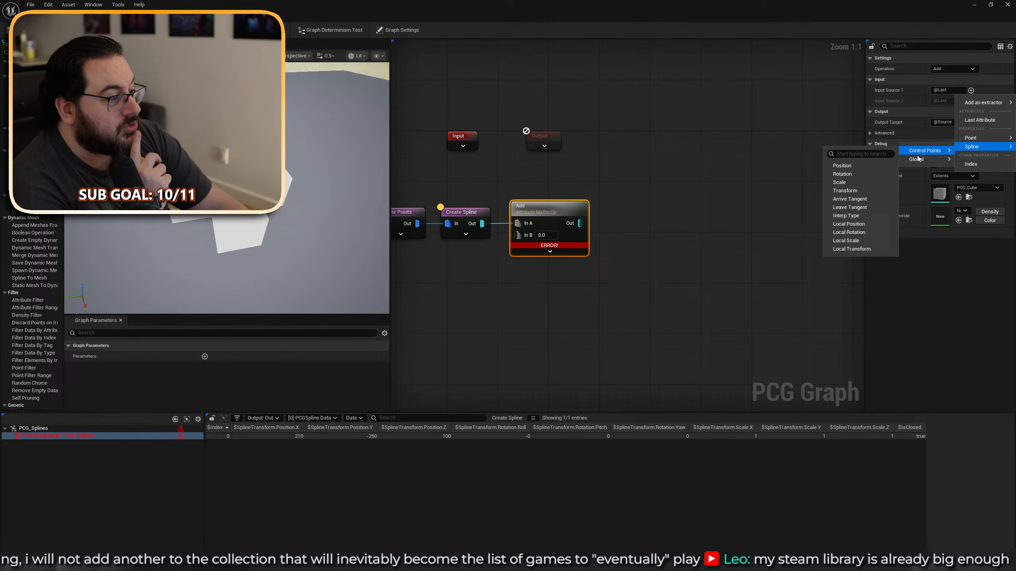
click(859, 165)
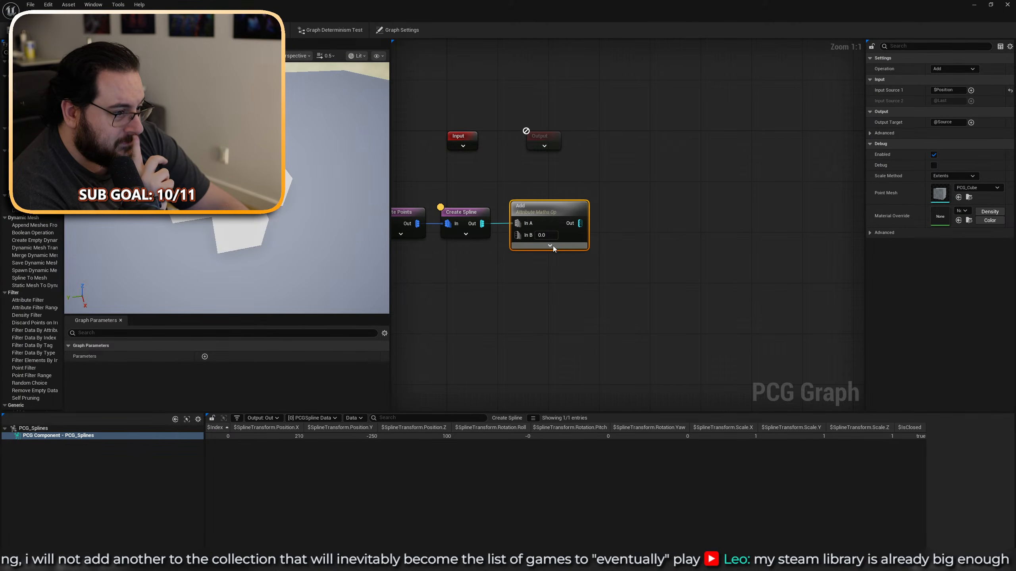
click(549, 235)
text(100)
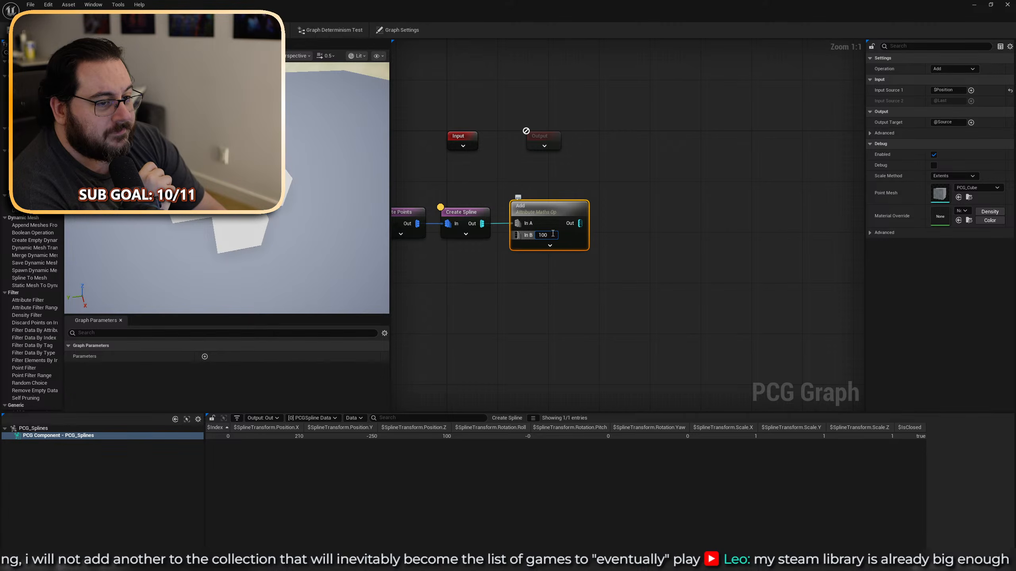
key(Return)
Inspect the Add and Create Spline nodes in turn to compare their control point positions in the attribute list.
key(a)
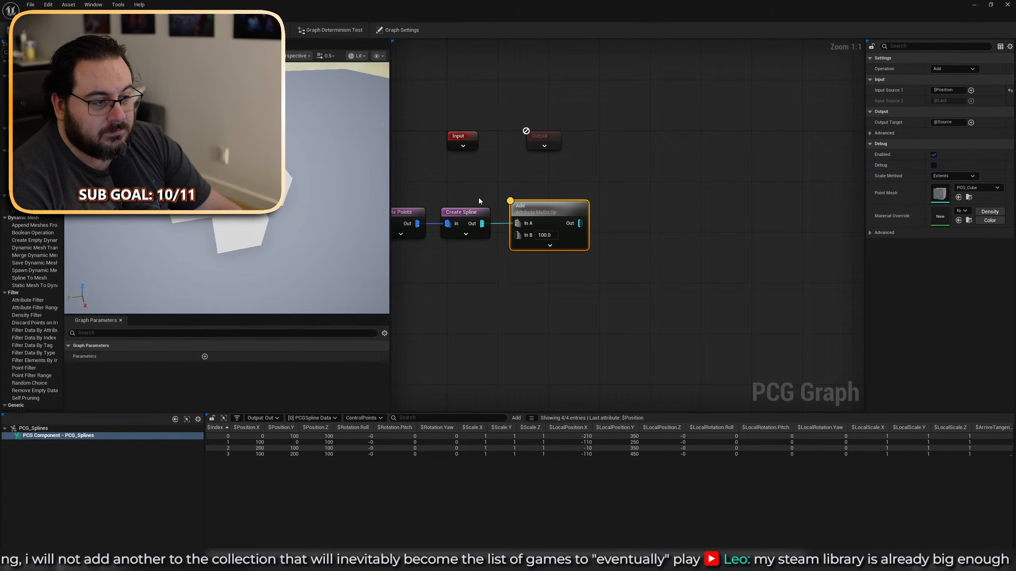
drag(471, 169, 464, 238)
click(362, 417)
click(373, 418)
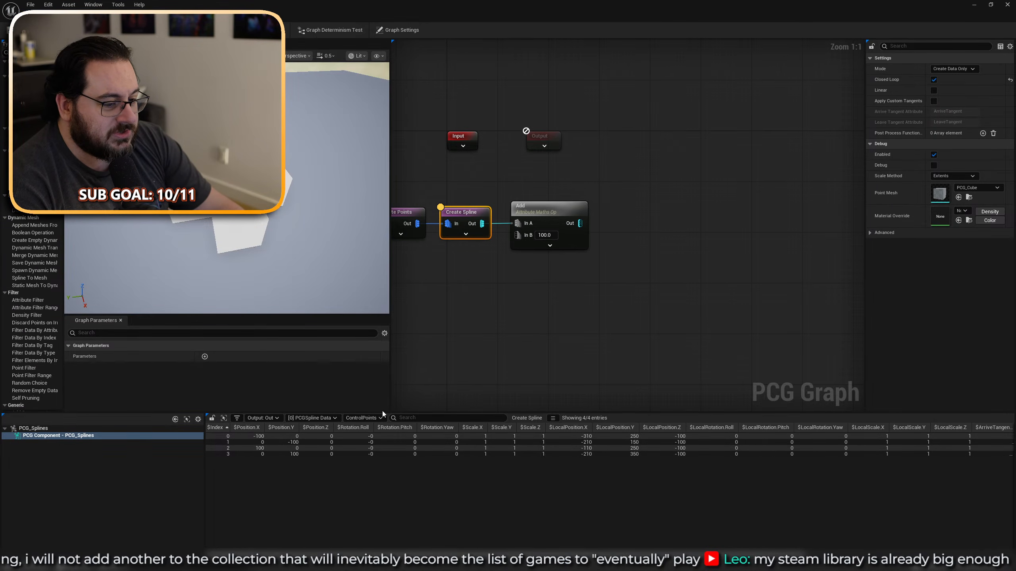
drag(560, 307, 544, 196)
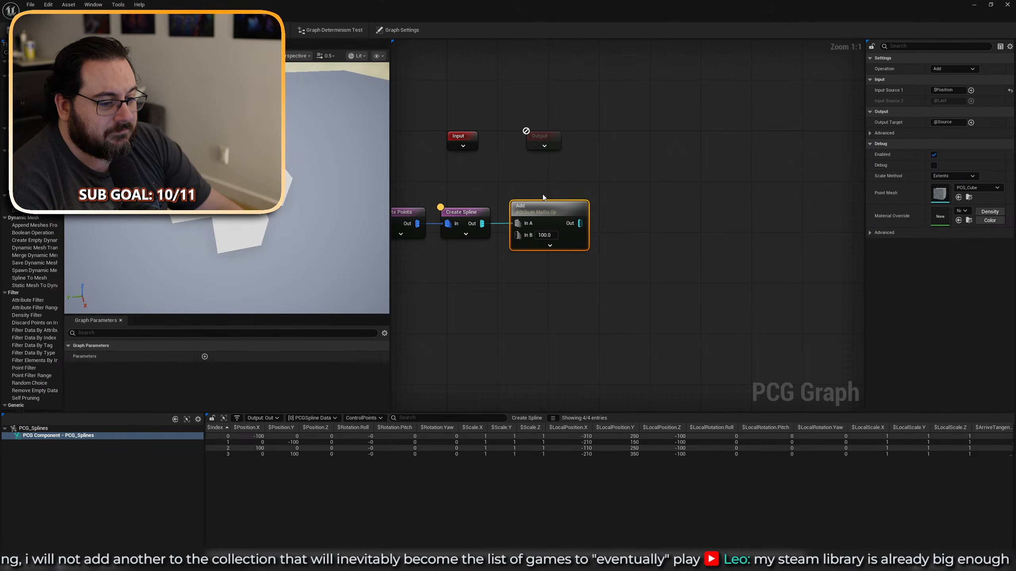
key(a)
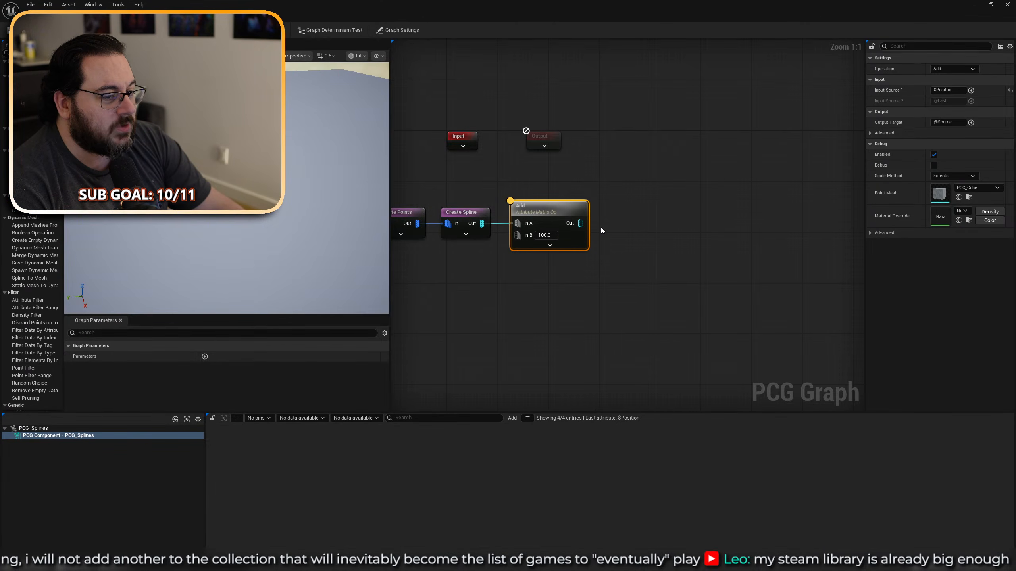
Alternate inspection between Create Spline and Add to compare the original and offset spline in the preview viewport.
right_drag(340, 272, 340, 242)
right_drag(370, 272, 371, 242)
drag(476, 268, 459, 192)
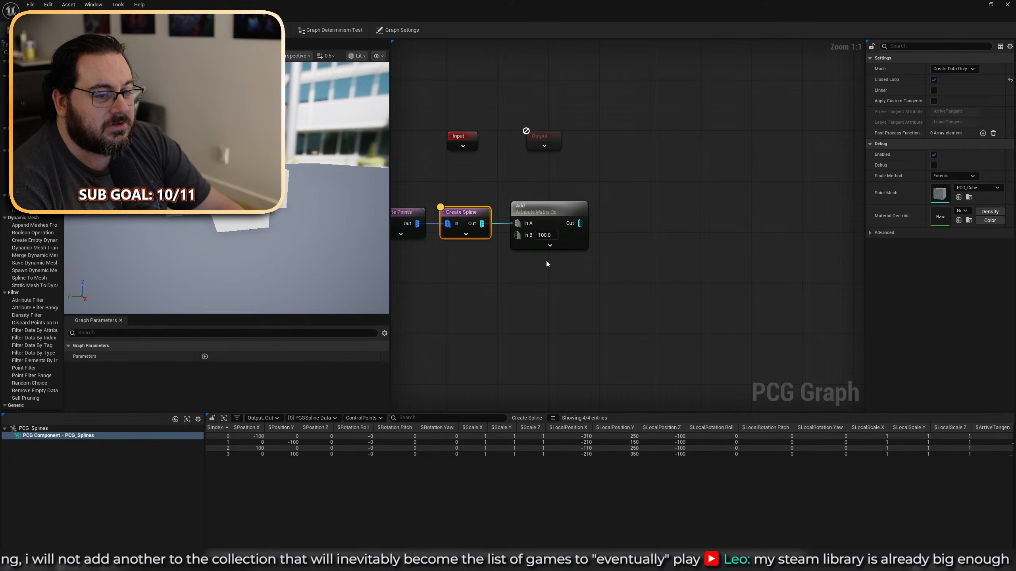
click(546, 204)
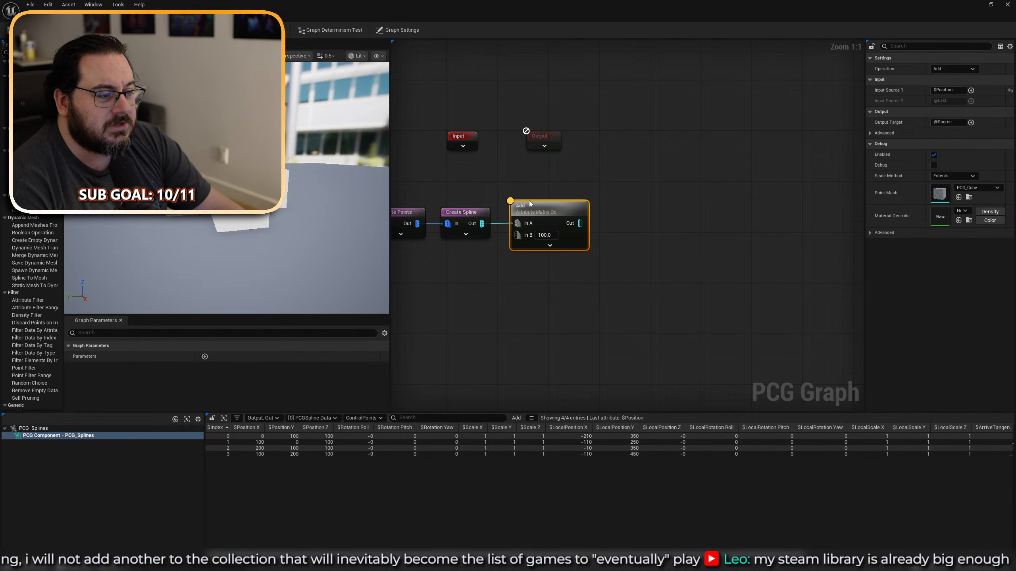
drag(469, 259, 459, 220)
click(549, 240)
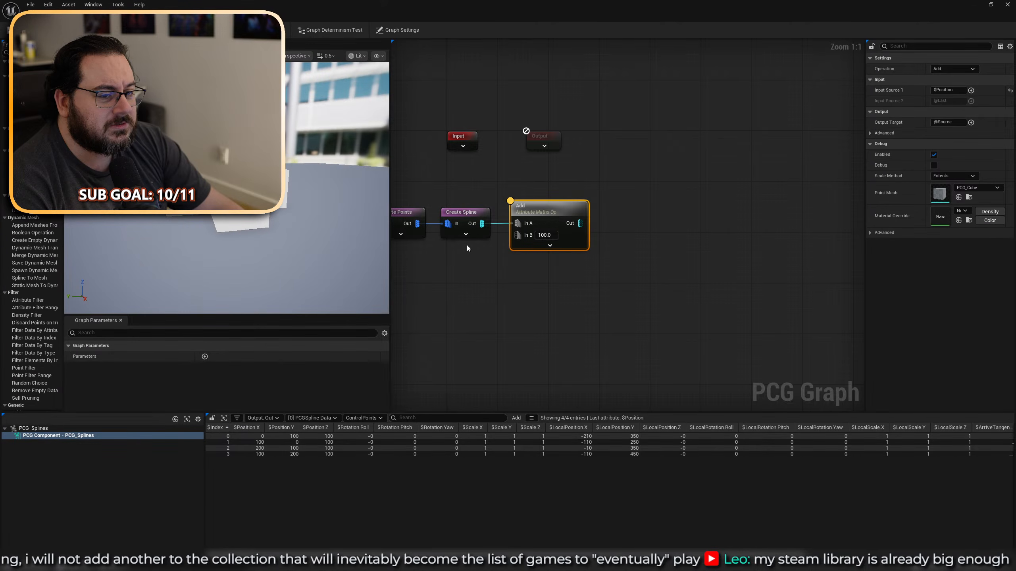
click(468, 232)
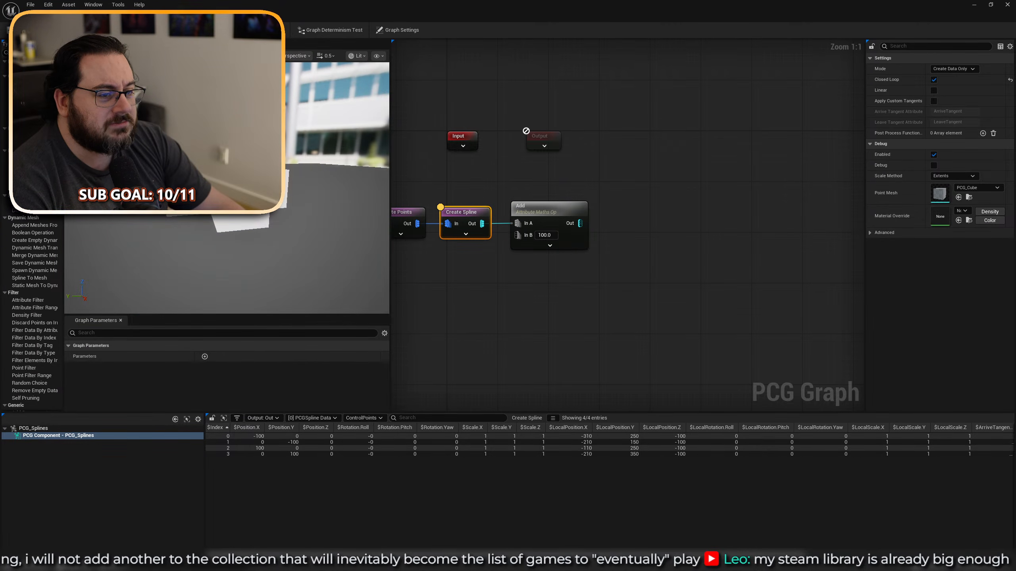
mouse_move(326, 232)
mouse_down()
mouse_move(319, 244)
mouse_move(326, 231)
mouse_up()
click(544, 214)
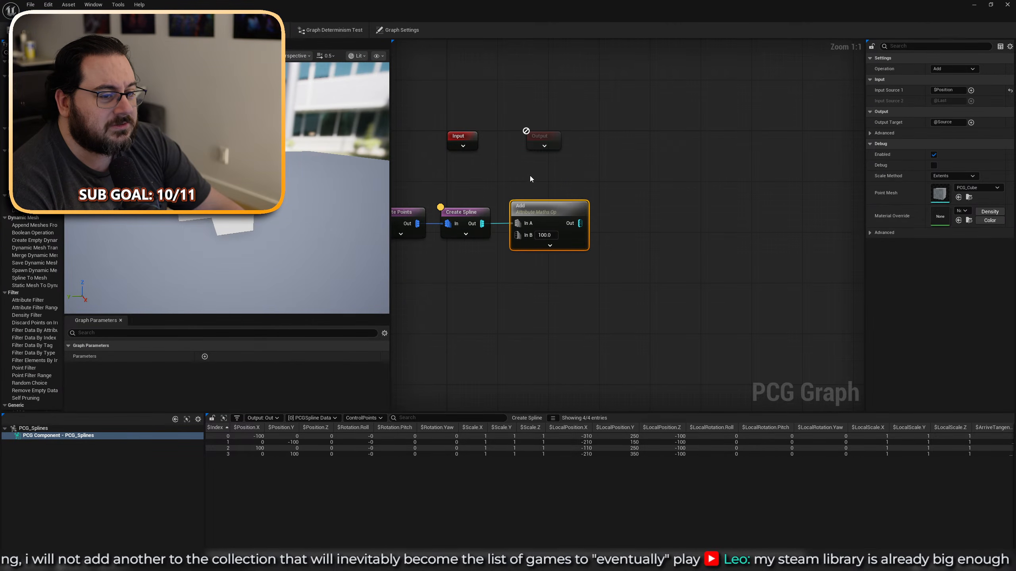
Inspect the Add node, set its In B value to 1000 and its Input Source 1 to $Position.Z.
key(a)
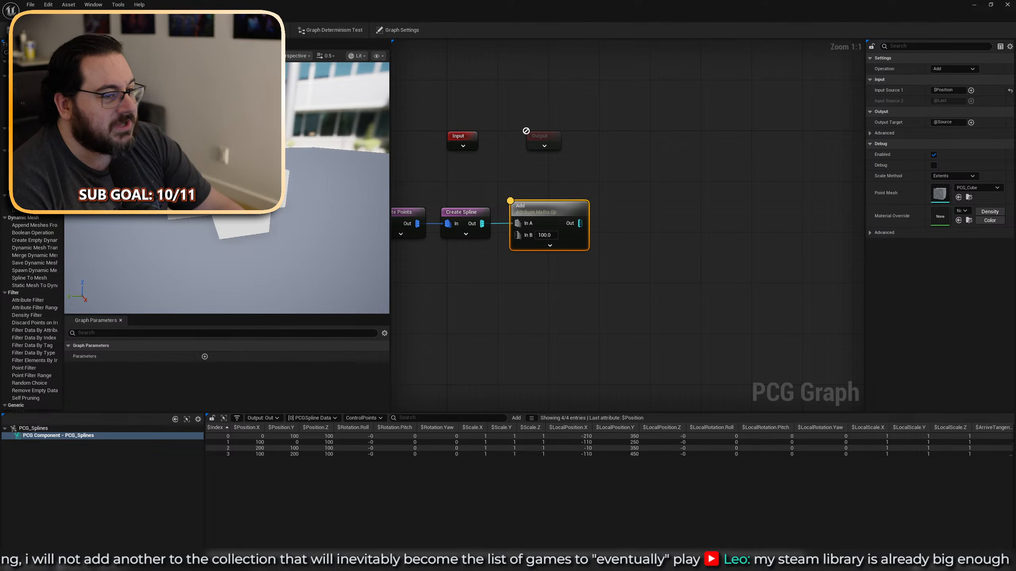
right_drag(326, 231, 319, 256)
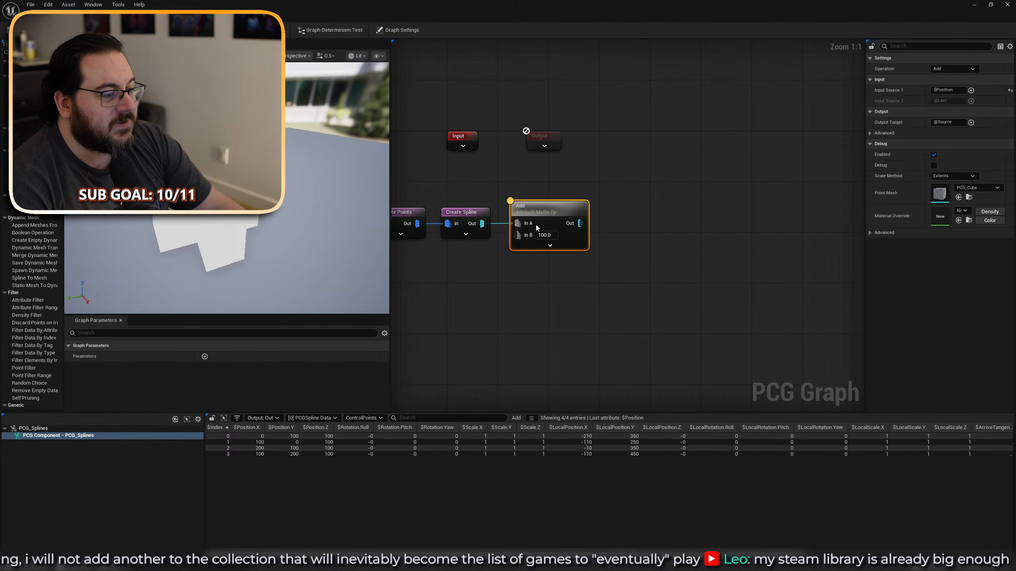
click(546, 234)
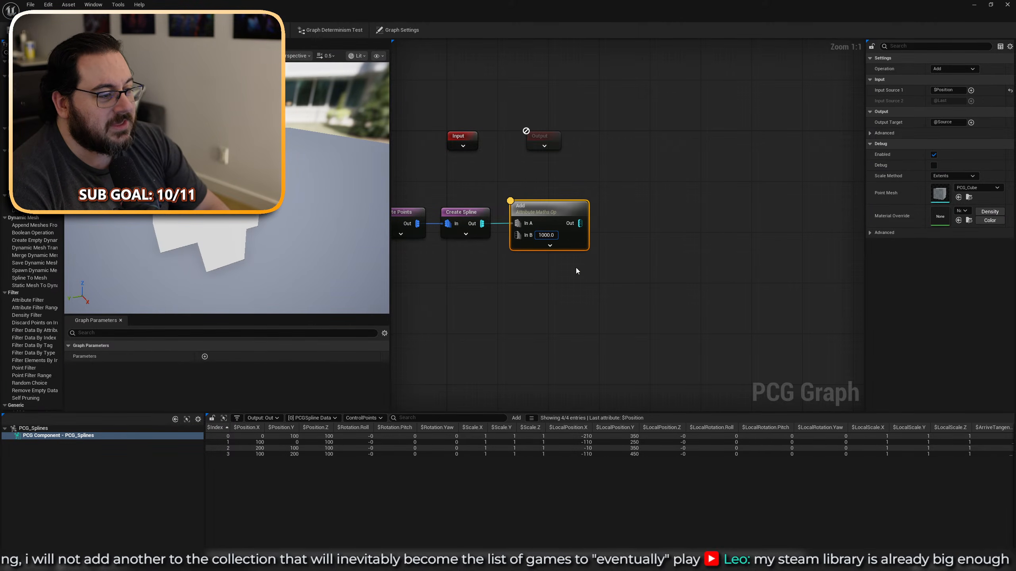
key(Return)
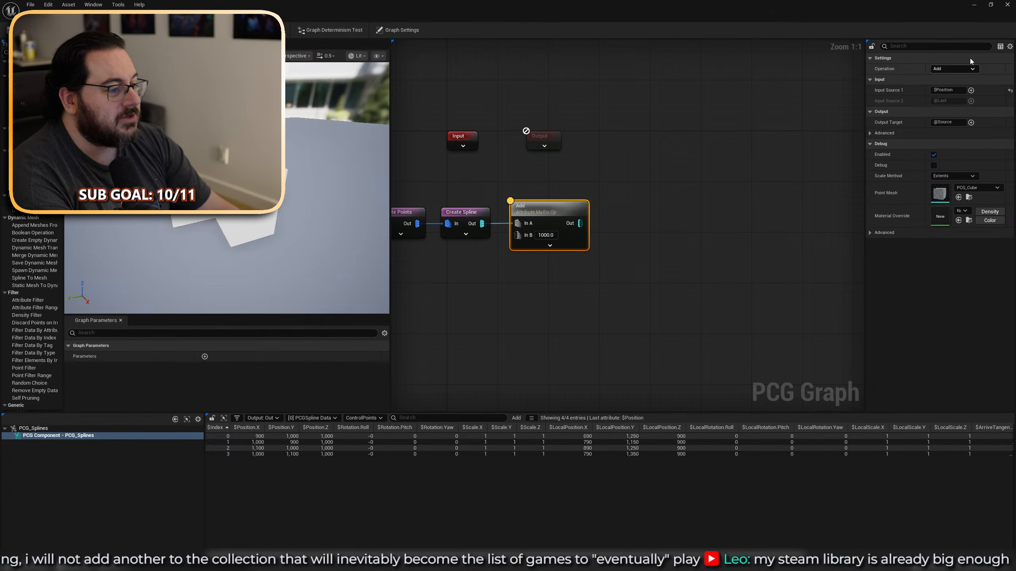
click(960, 90)
text(.Z)
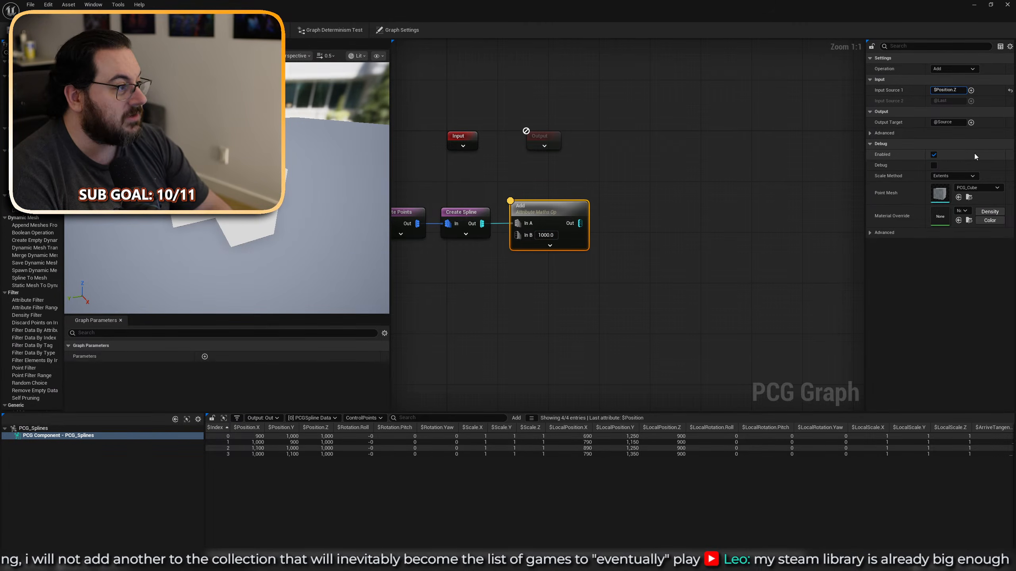
key(Return)
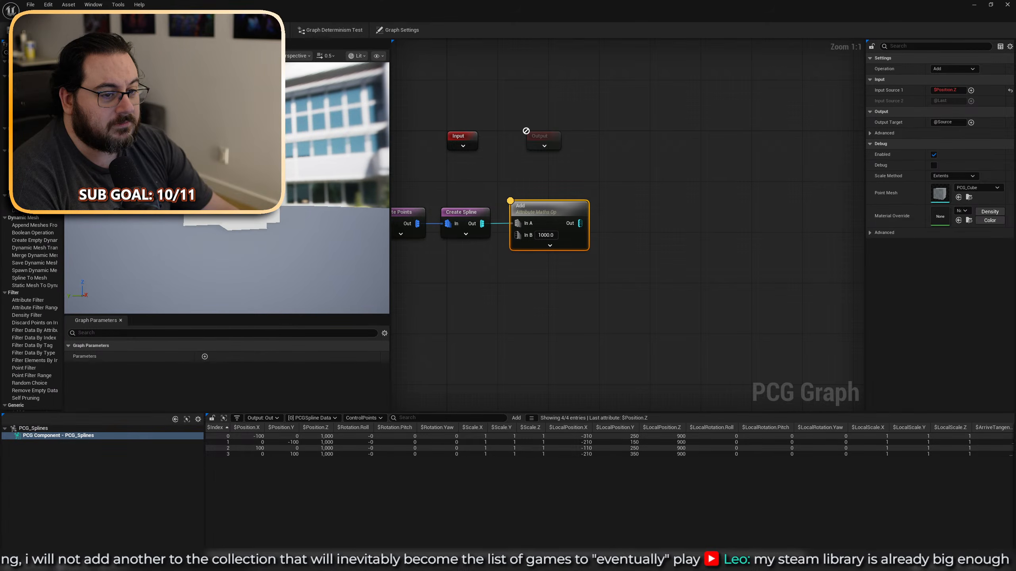
Compare the original spline with the Z-offset one by viewing Create Spline and Add in the preview viewport.
click(472, 231)
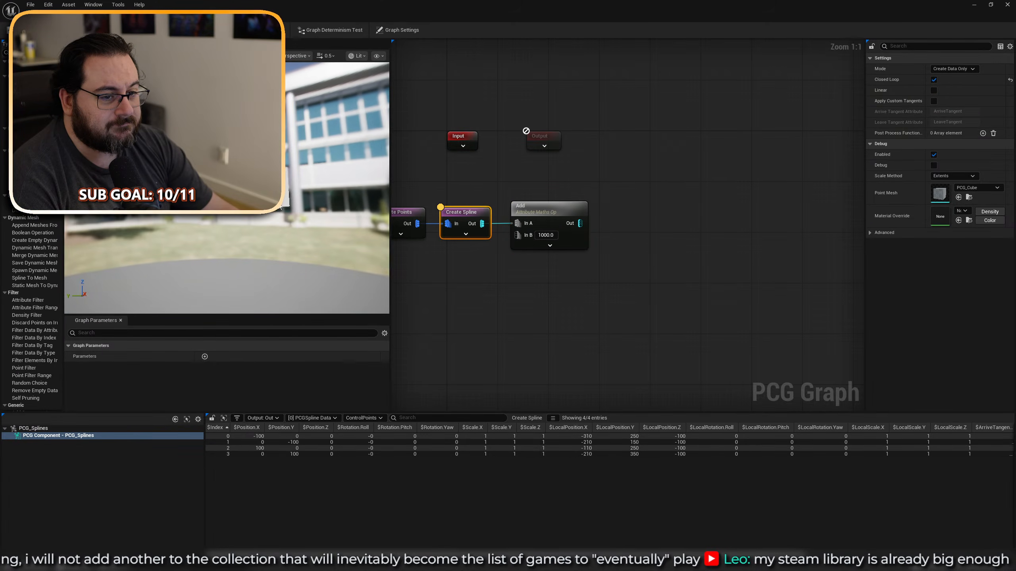
click(564, 237)
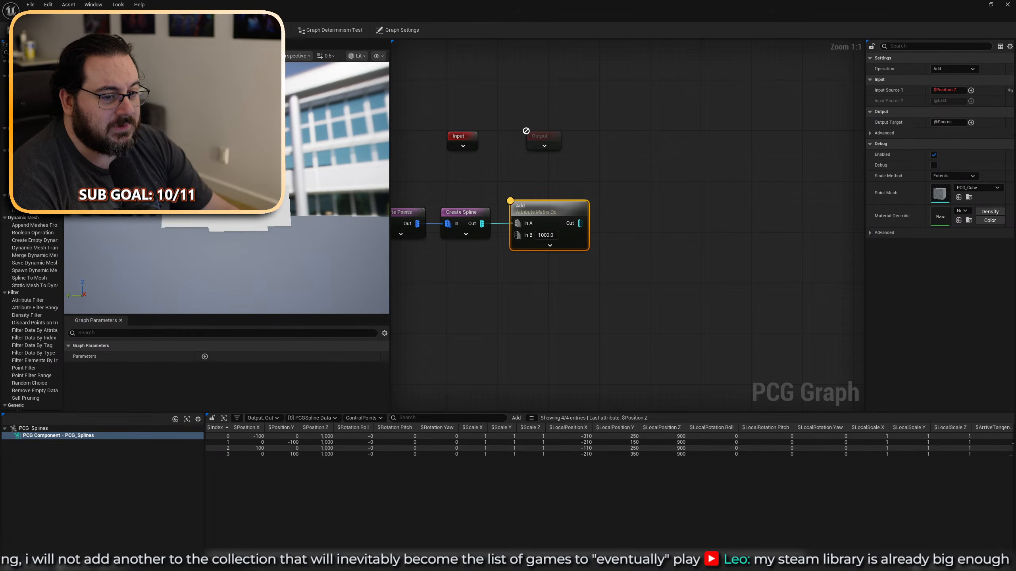
mouse_move(226, 264)
right_down()
mouse_move(226, 244)
mouse_move(226, 265)
right_up()
Uncover the level viewport, enable debug on the Add node and examine its debug output in the level.
drag(466, 5, 467, 363)
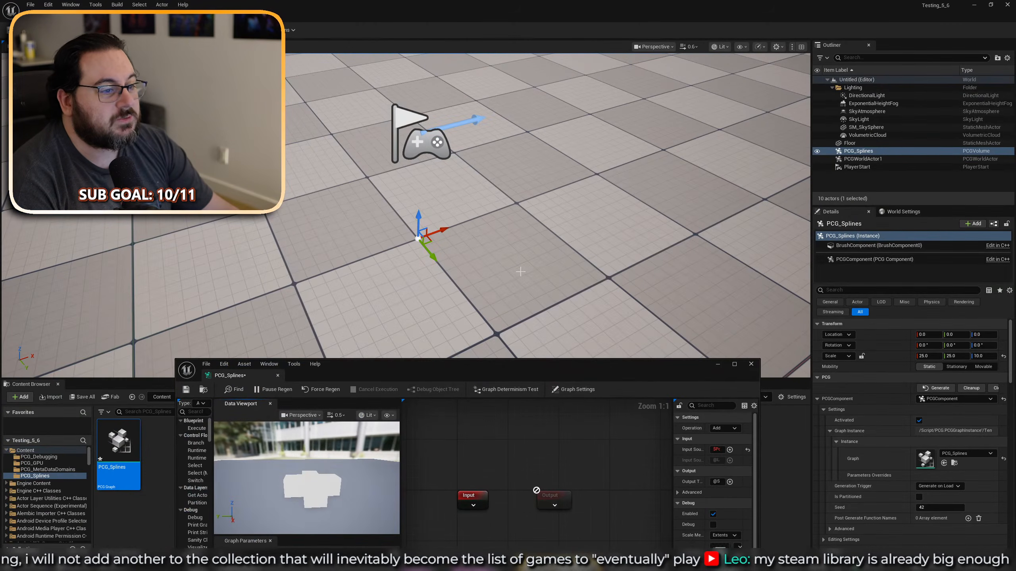
right_drag(624, 546, 573, 454)
key(d)
right_drag(594, 297, 614, 208)
key(s)
key(q)
key(s)
key(e)
Maximise the PCG_Splines graph window again and turn off debug on the Add node.
double_click(659, 379)
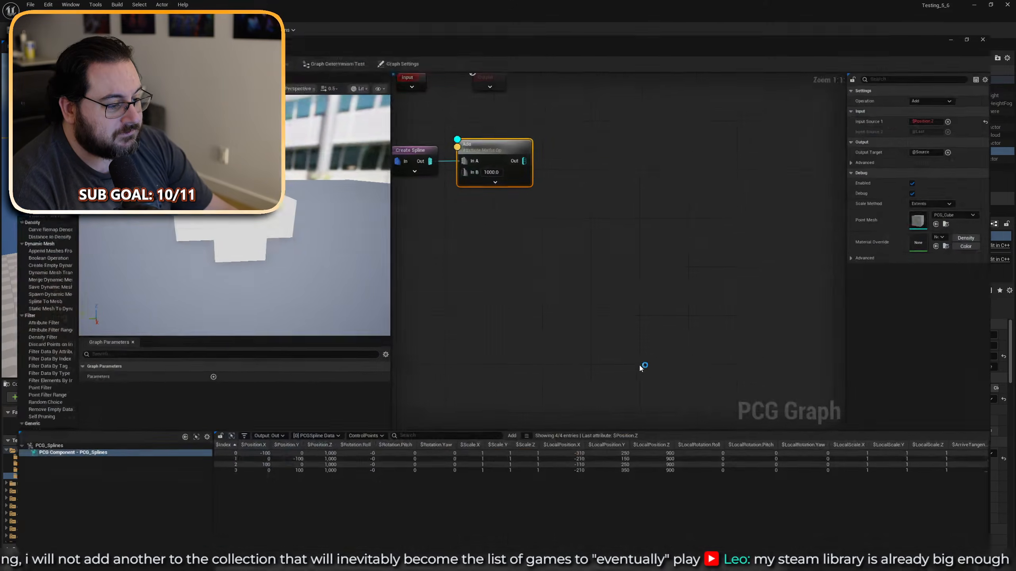
right_drag(578, 166, 587, 182)
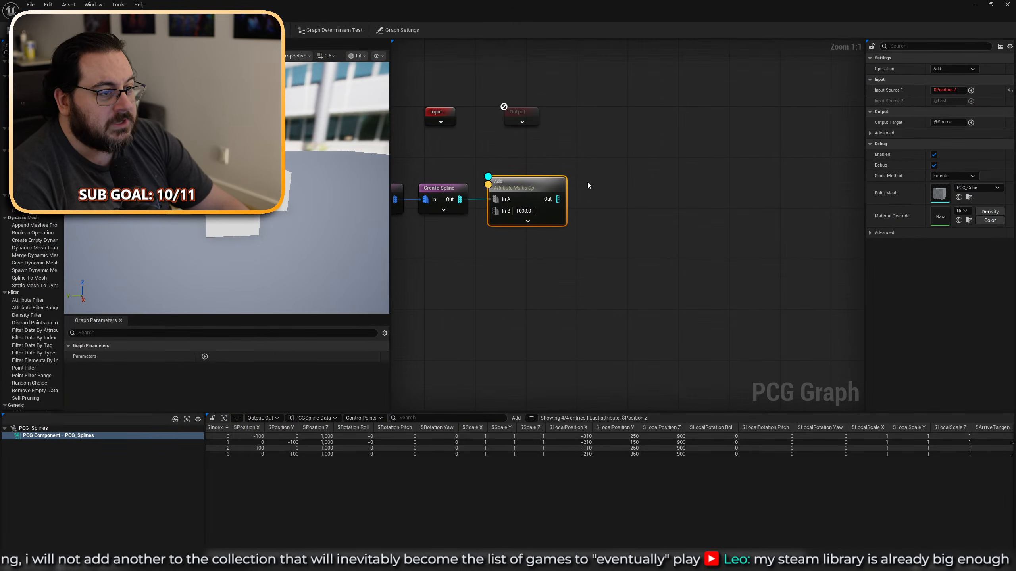
key(d)
key(a)
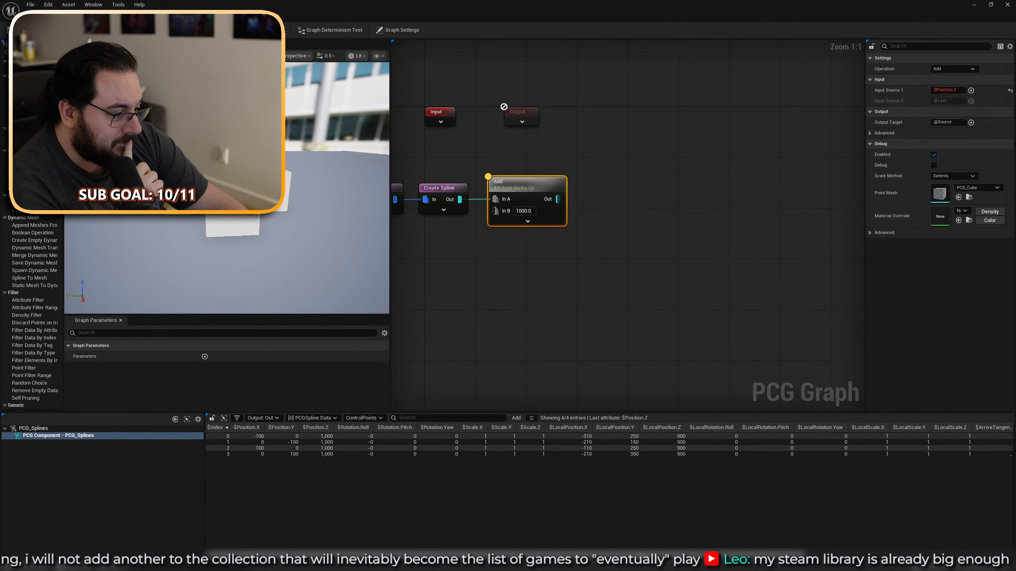
Examine the Add node's local position, tangent and interp type columns in the attribute list.
scroll(609, 444, right, 3)
scroll(609, 444, right, 2)
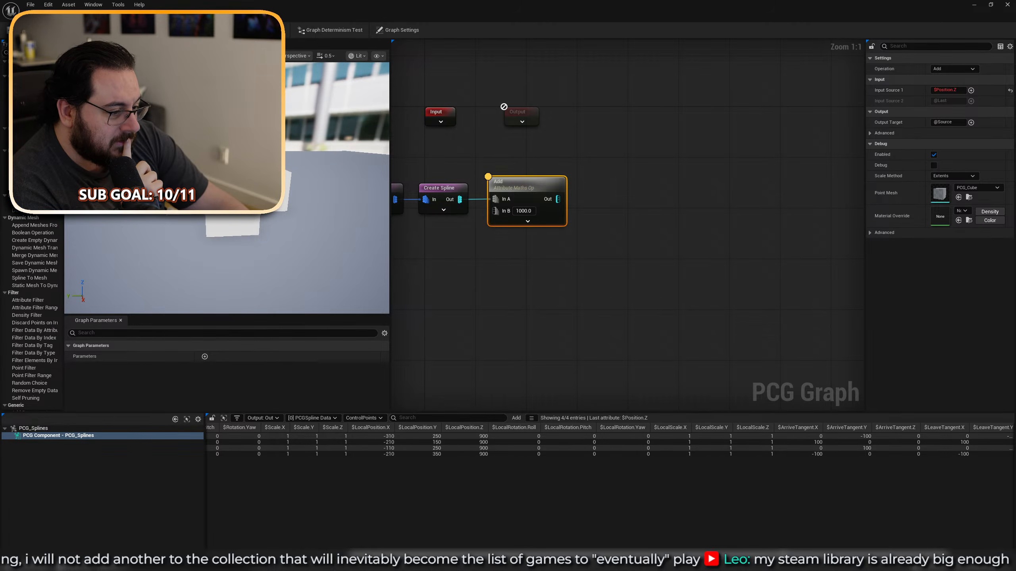
scroll(609, 445, right, 3)
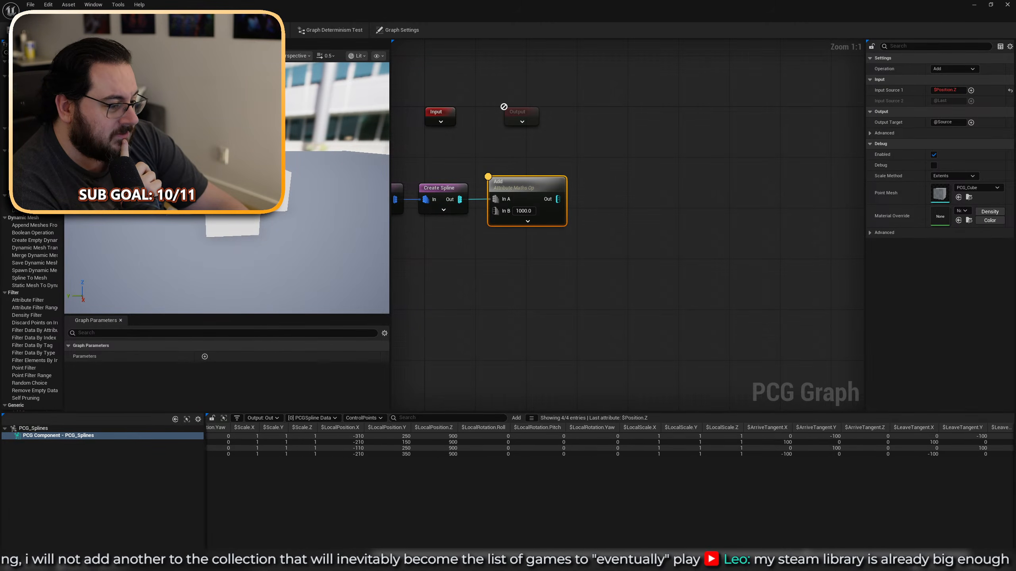
scroll(609, 445, right, 1)
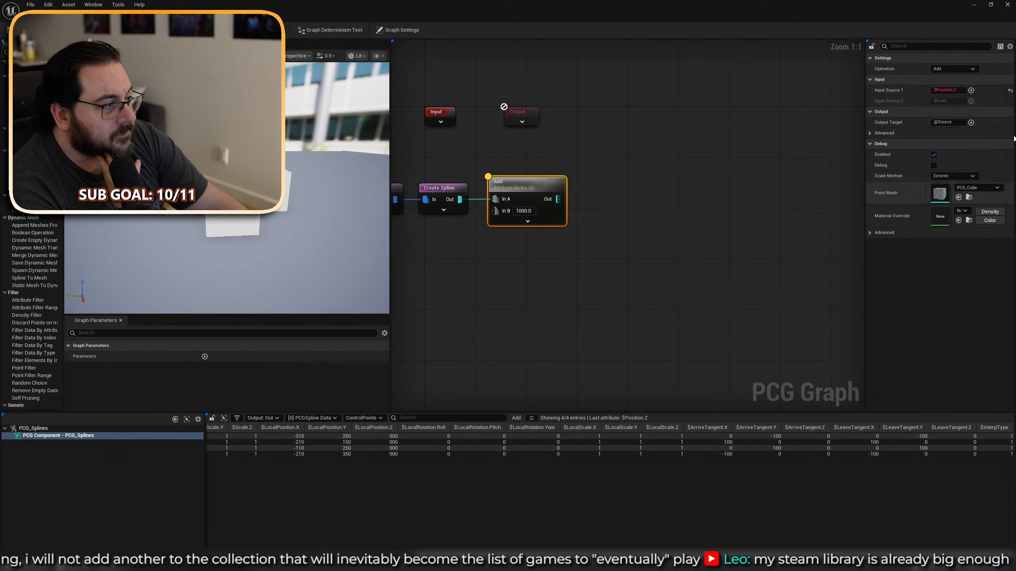
Set the Add node's Input Source 1 to the spline control points' Position and review the position columns.
click(796, 176)
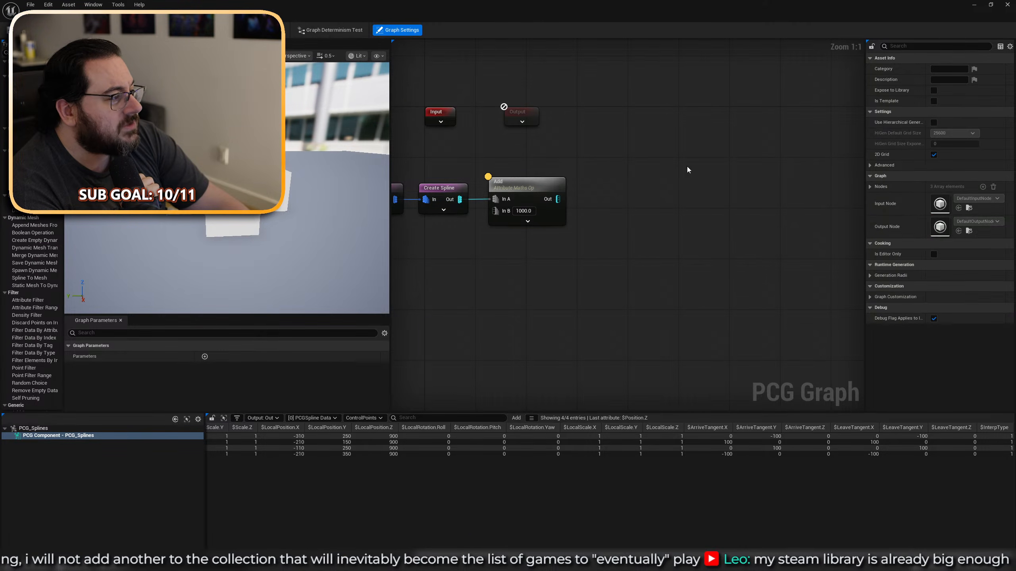
click(530, 223)
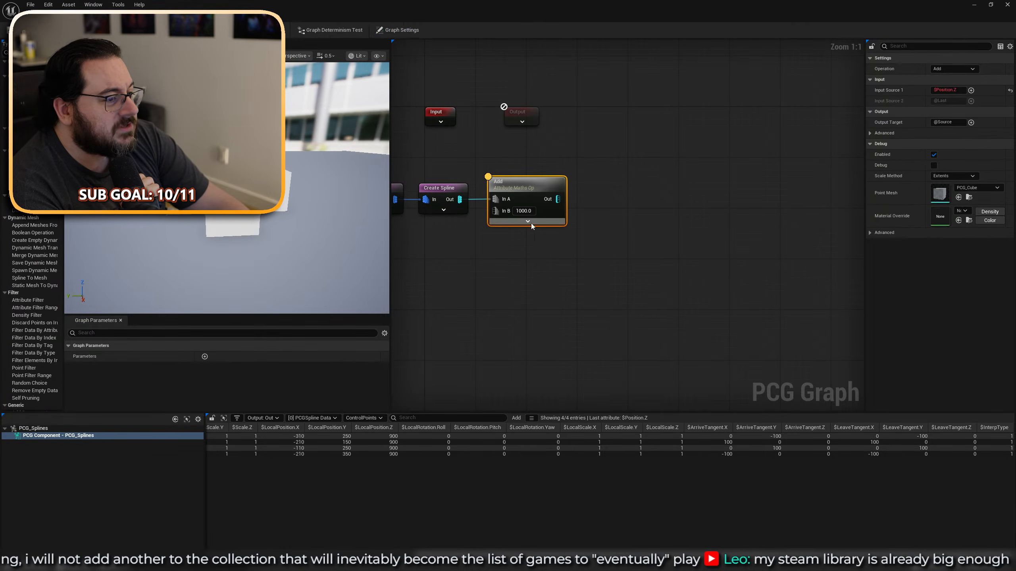
click(971, 91)
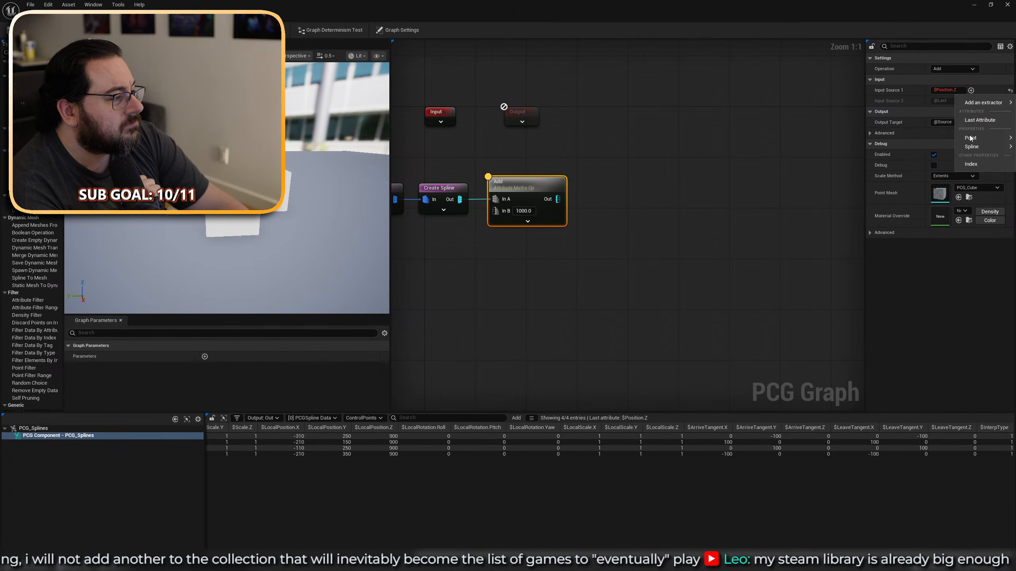
mouse_move(971, 146)
mouse_move(935, 154)
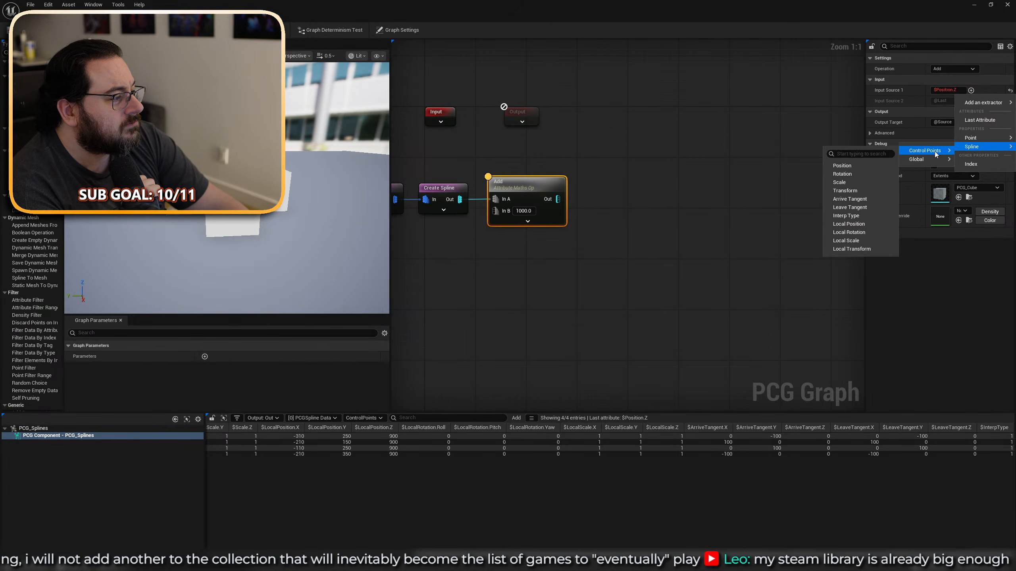
click(855, 168)
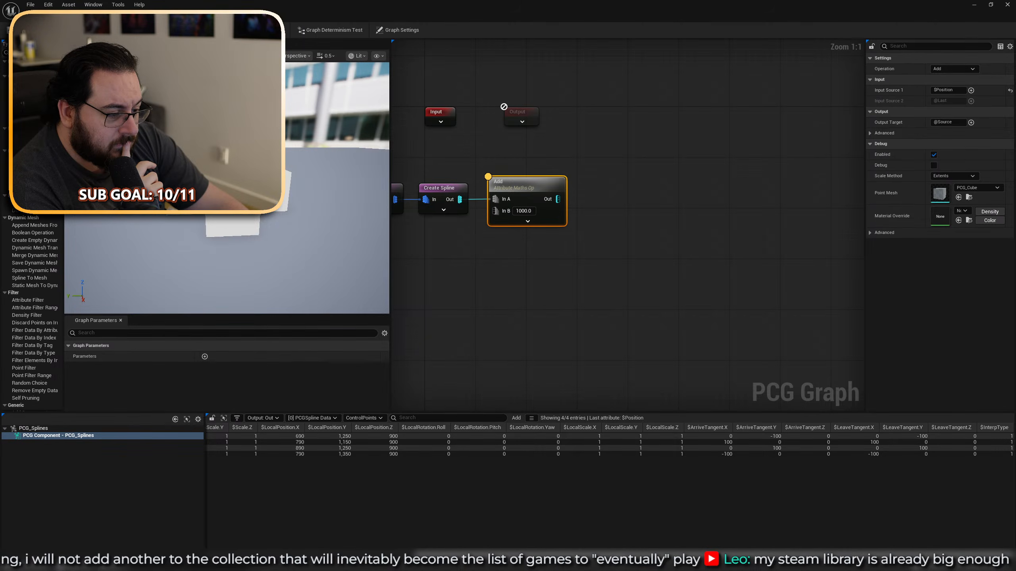
scroll(391, 538, left, 5)
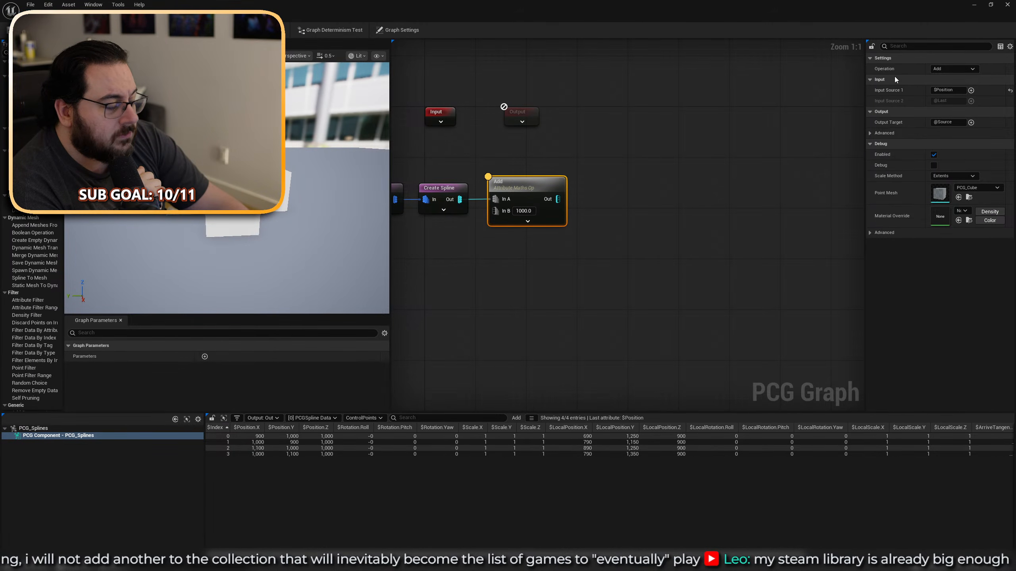
Restrict the Add node's Input Source 1 to the Z component with $Position.Z.
click(948, 90)
text(.)
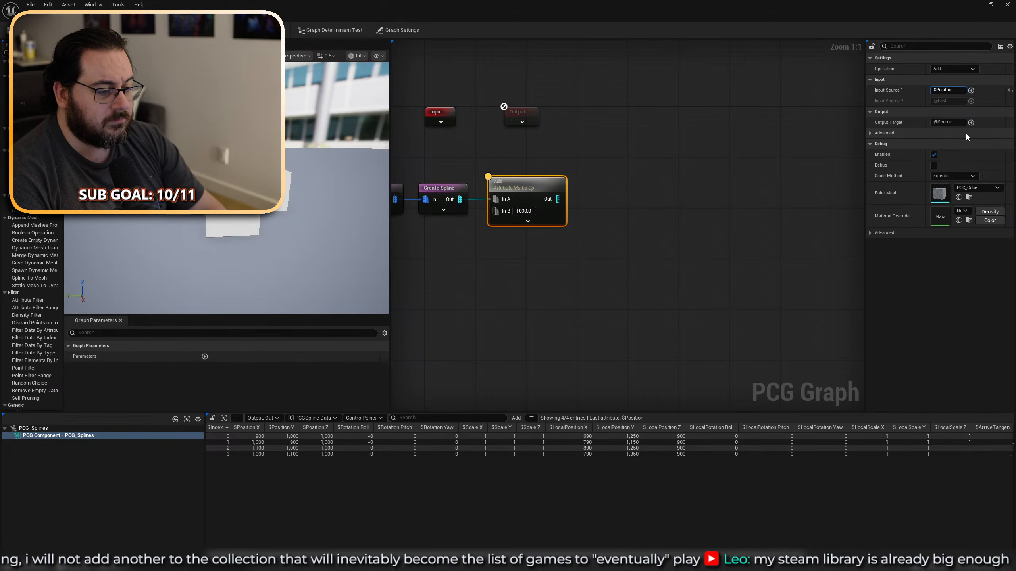
text(Z)
key(Return)
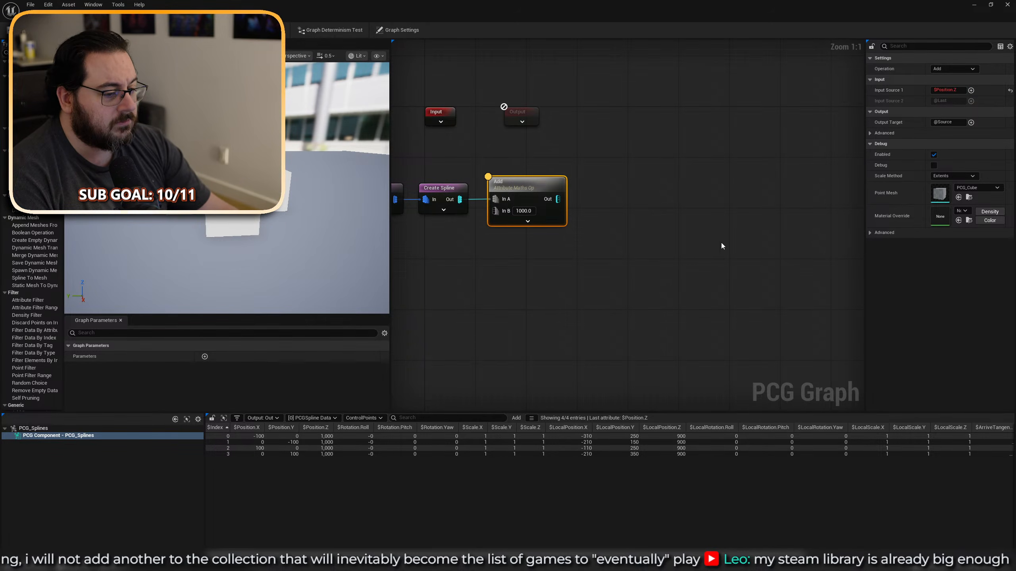
Try the Multiply and Subtract operations on the Add node, and restore its operation to Add.
right_drag(563, 249, 626, 254)
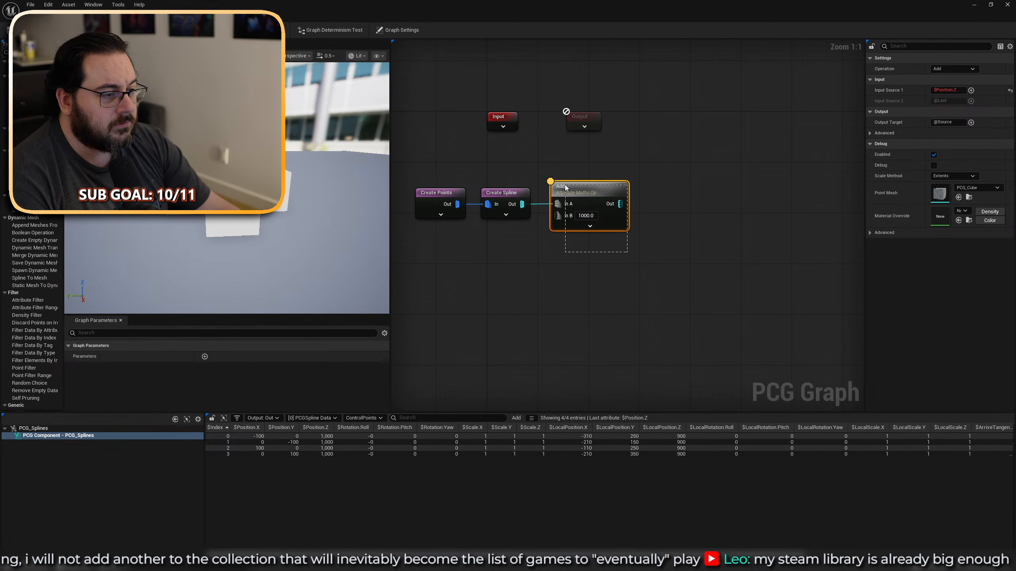
drag(565, 185, 565, 185)
click(491, 198)
click(592, 192)
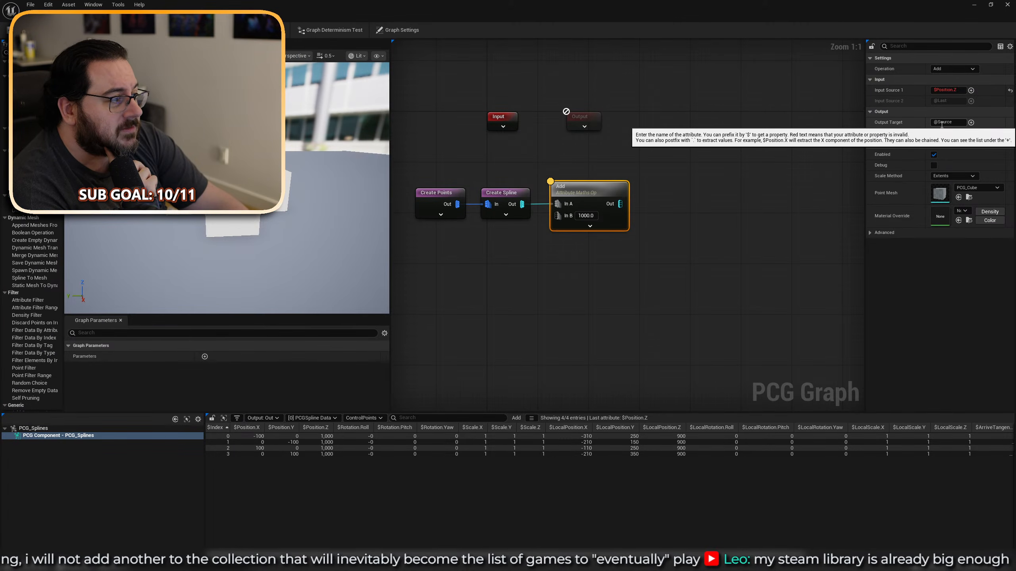
click(954, 67)
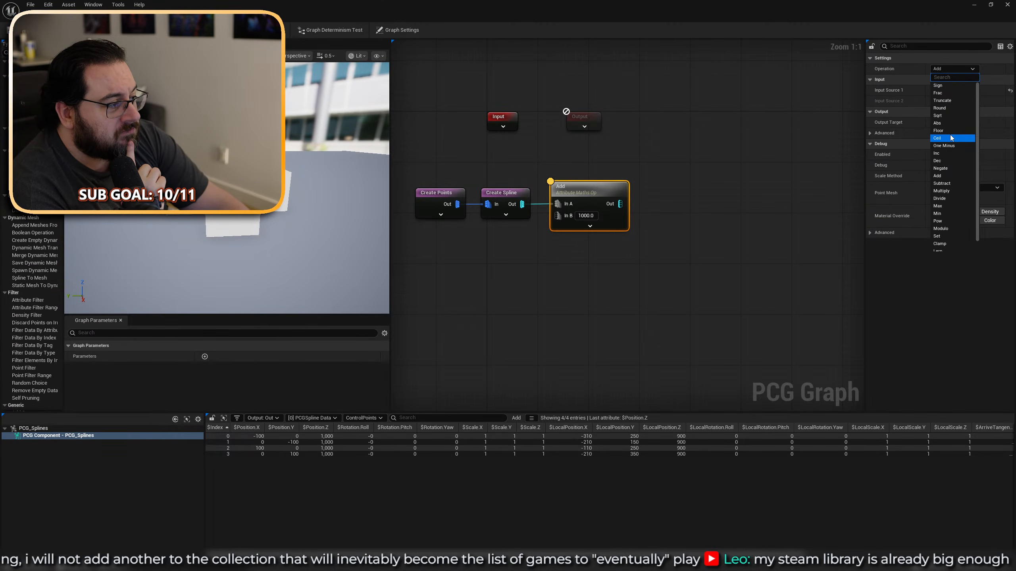
click(951, 192)
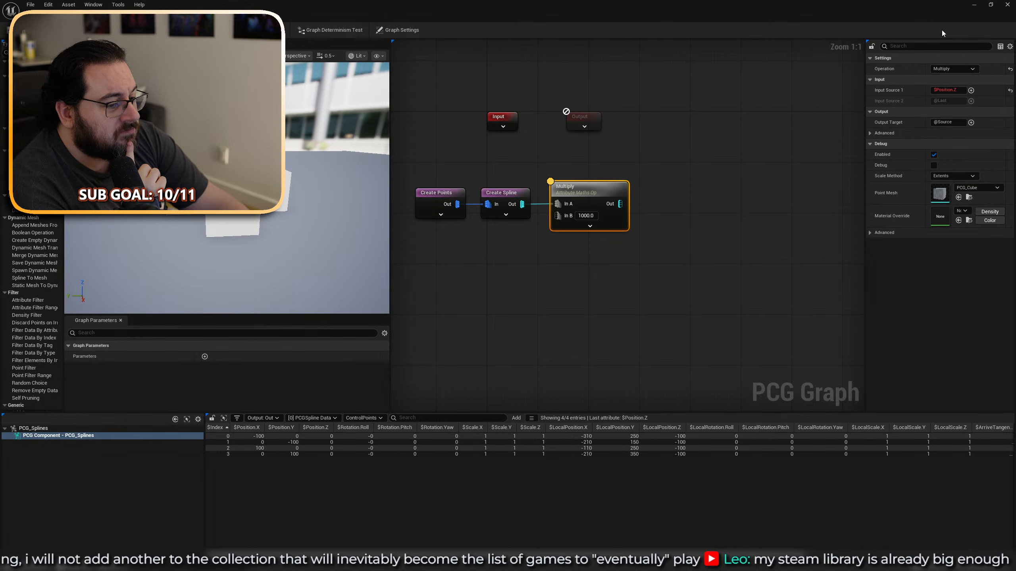
click(950, 68)
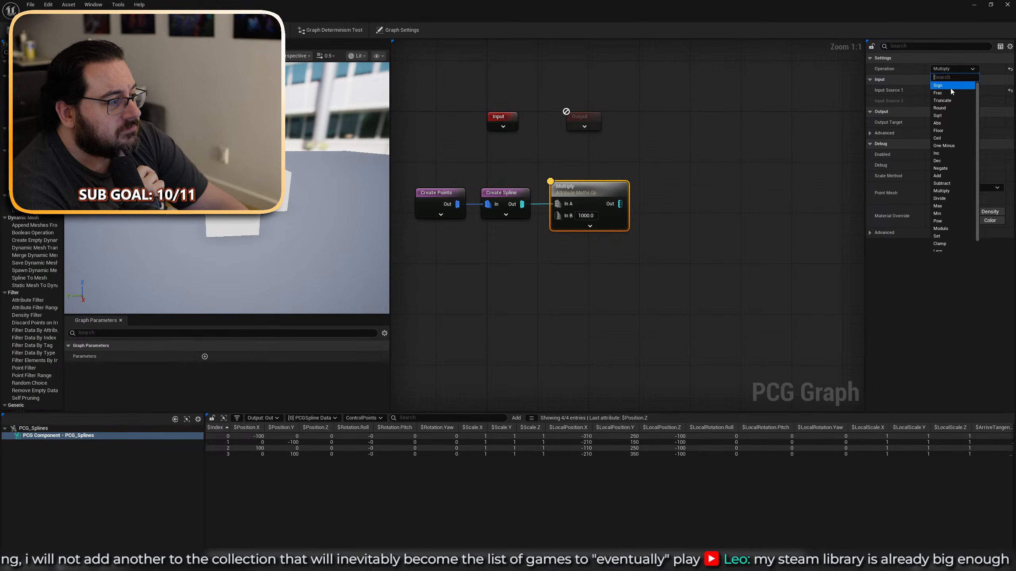
click(948, 184)
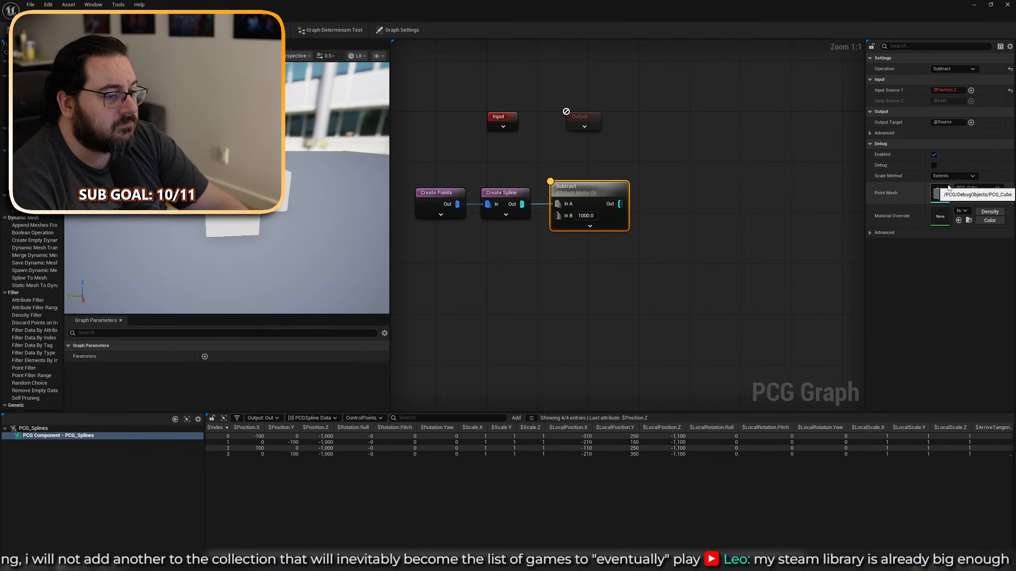
click(965, 69)
click(944, 176)
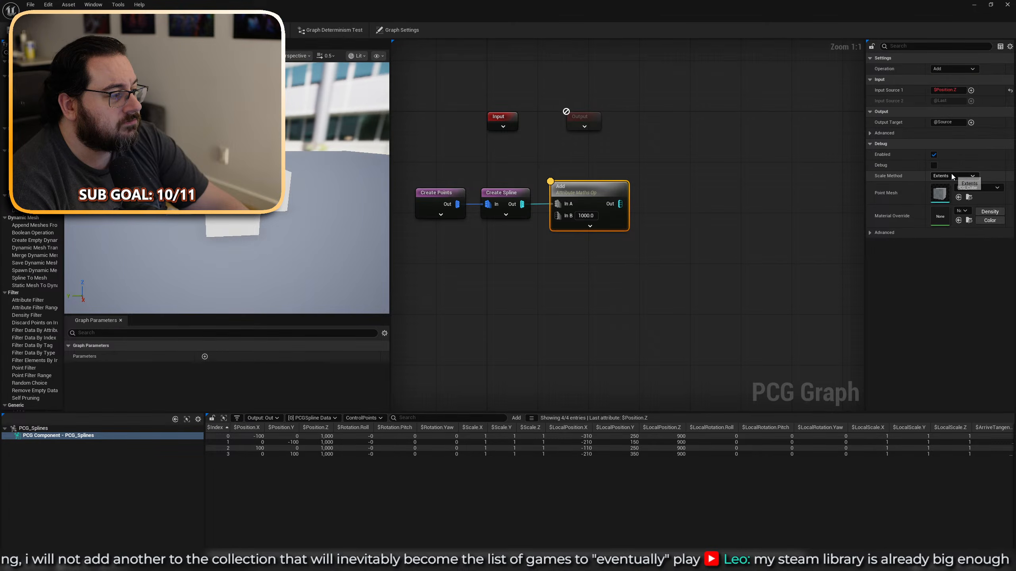
Toggle inspection of the Add node and view its Data domain before returning the attribute list to ControlPoints.
key(a)
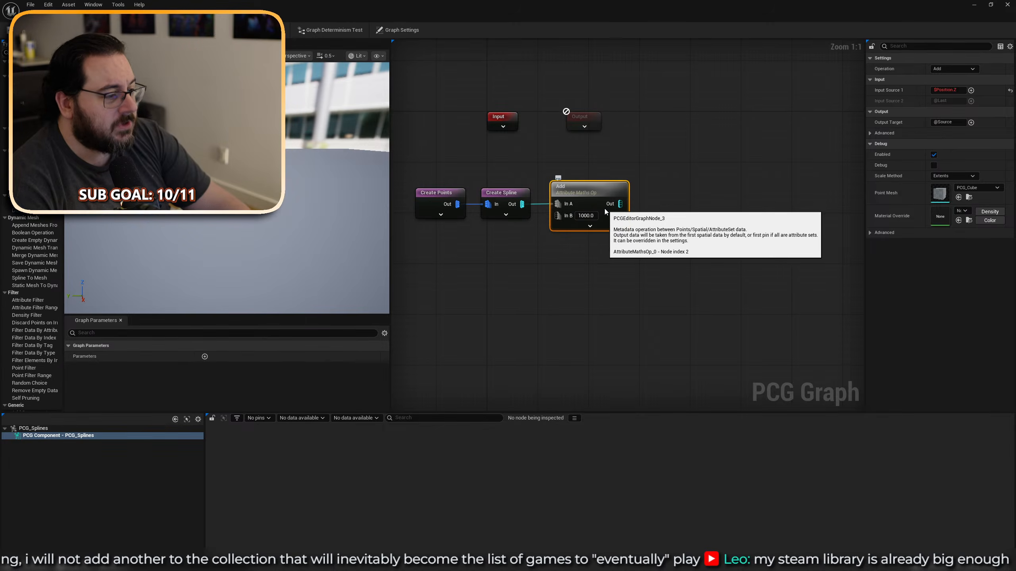
key(a)
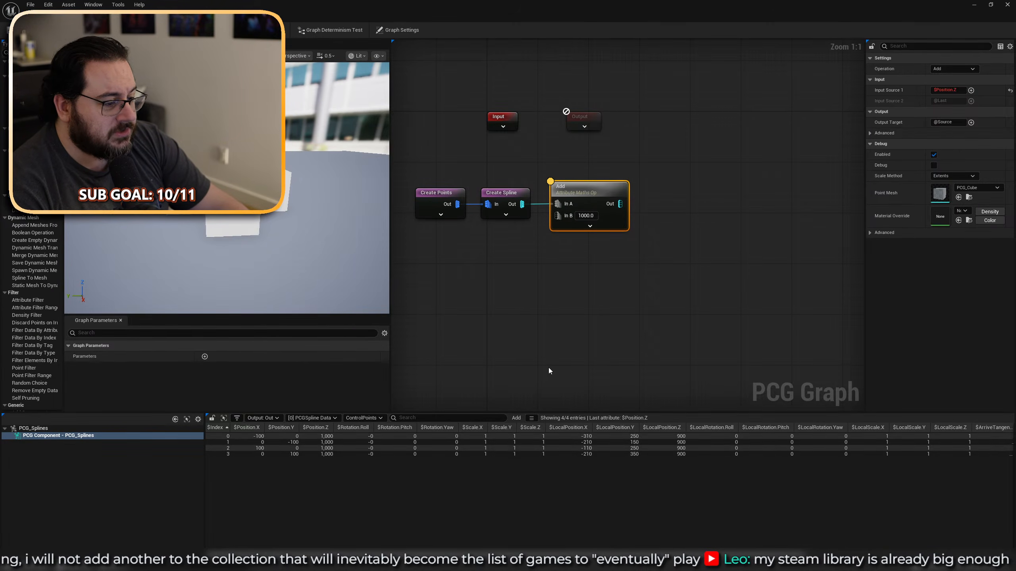
click(363, 419)
click(370, 429)
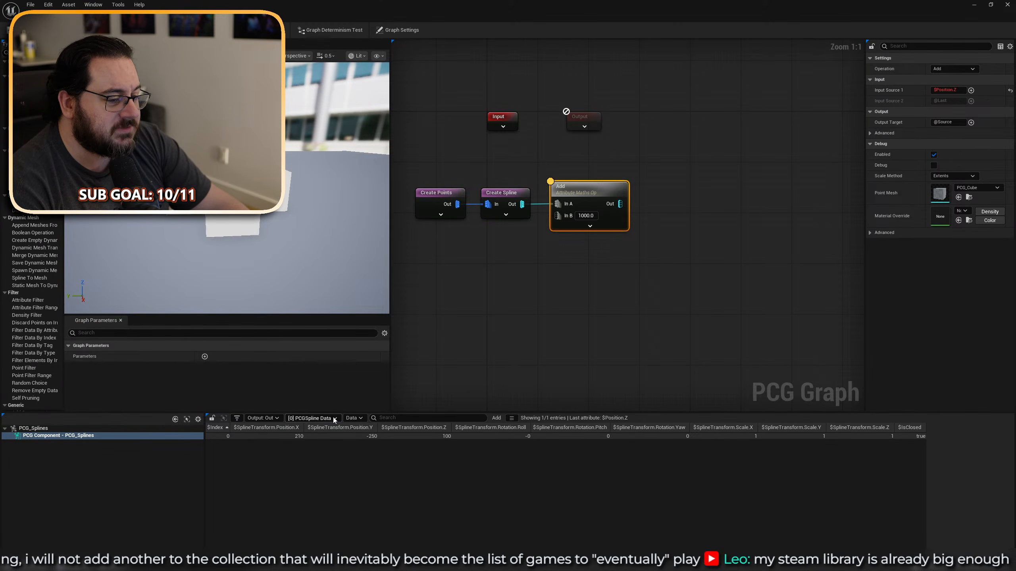
click(353, 419)
click(359, 435)
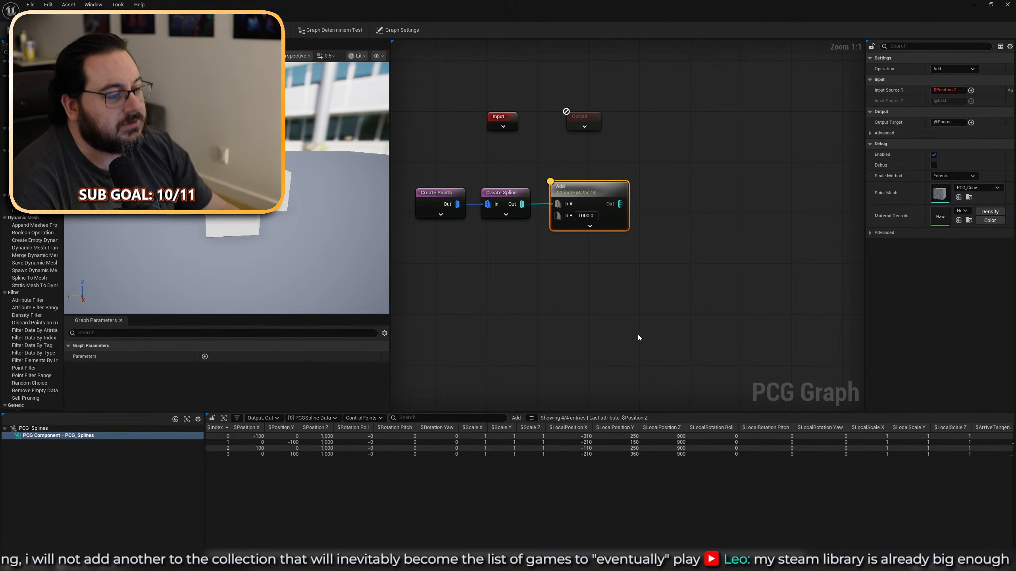
Duplicate the Add node, connect the first Add's output to the copy's In A and inspect the copy.
key(ctrl+d)
drag(620, 204, 688, 198)
key(a)
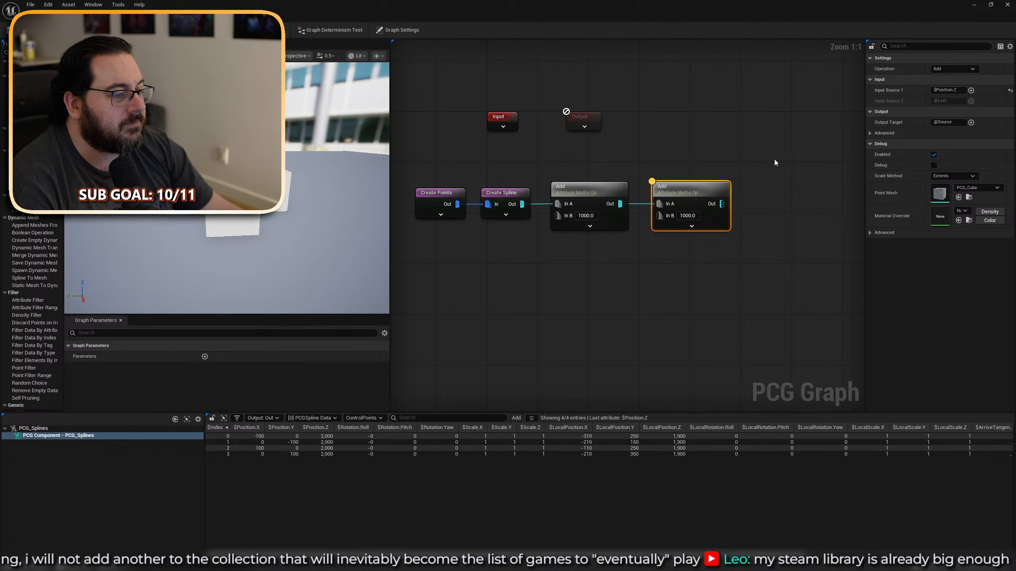
Compare the control point data of the first and second Add nodes by alternating inspection, ending on the second Add.
drag(644, 173, 566, 219)
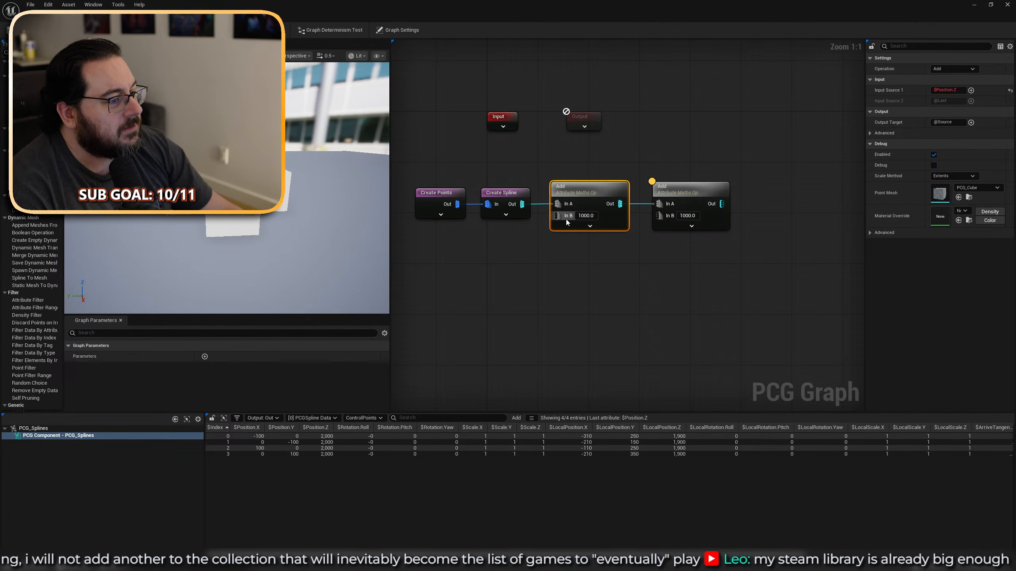
key(a)
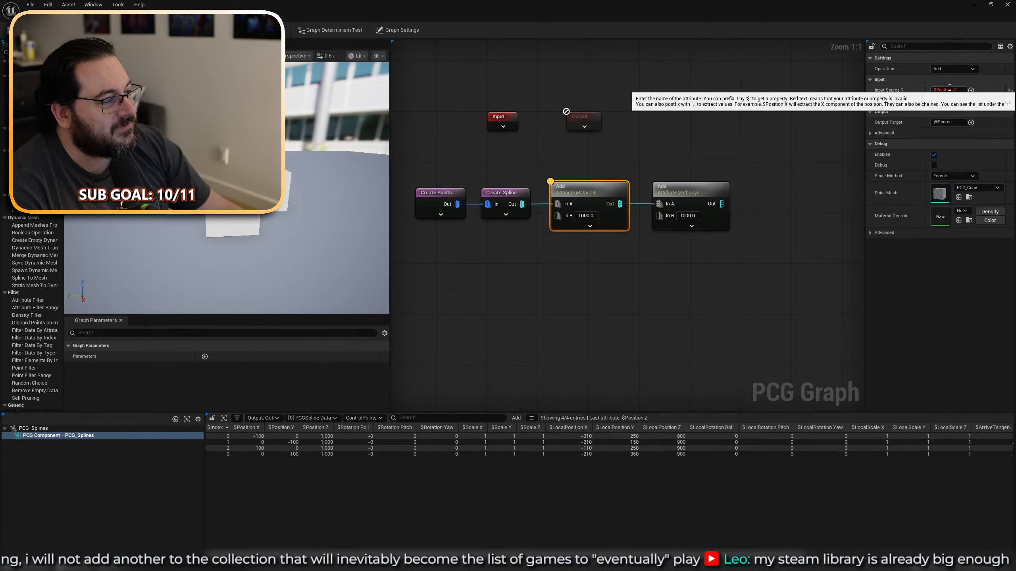
click(688, 207)
key(a)
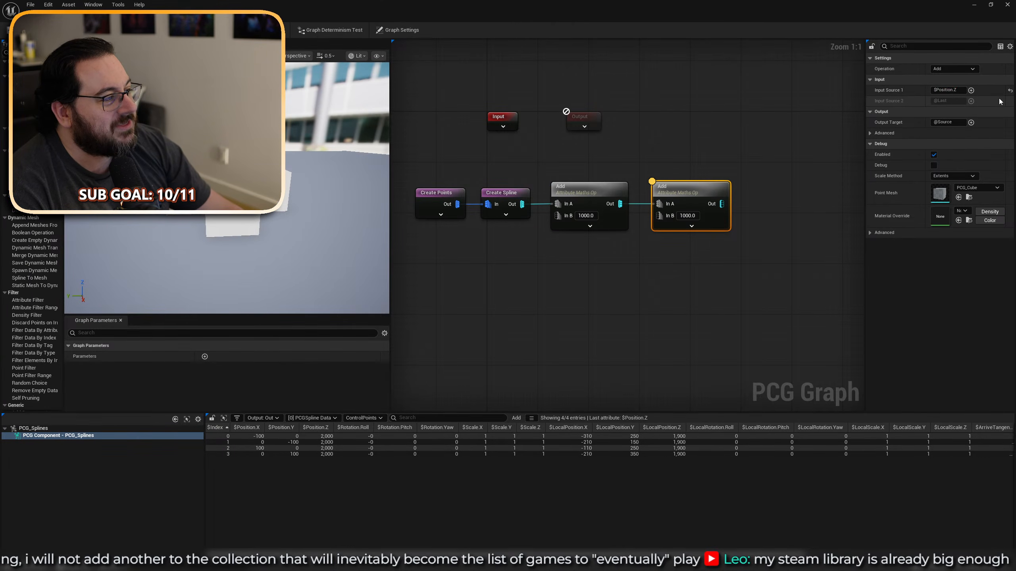
drag(642, 166, 557, 235)
key(a)
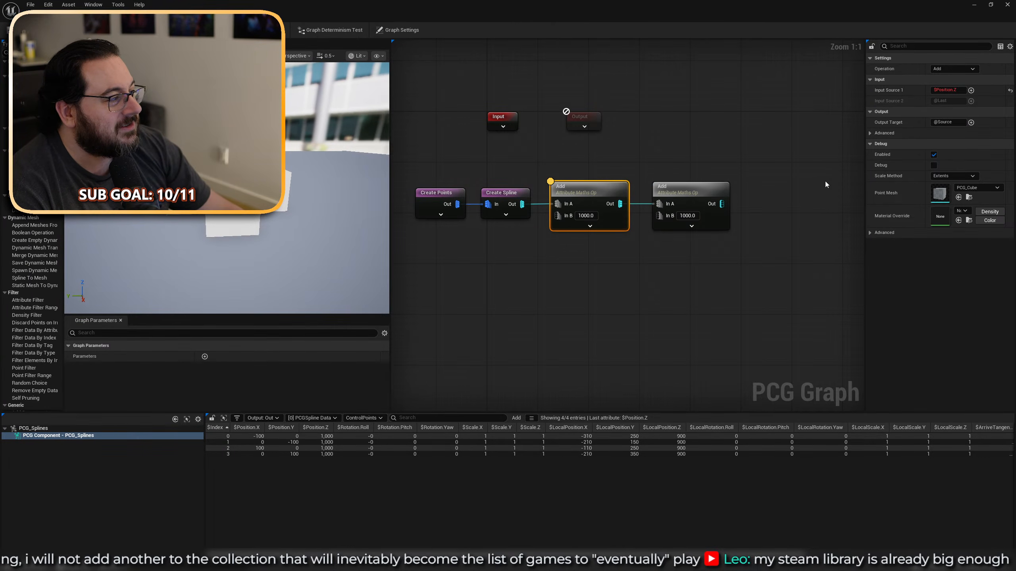
drag(728, 153, 682, 228)
key(a)
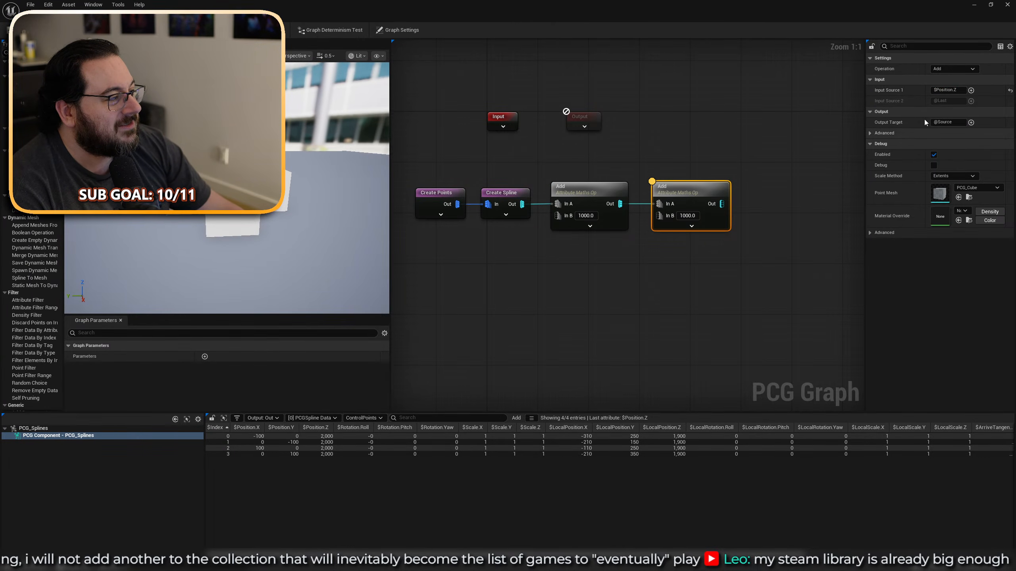
Set the second Add node's Input Source 1 to the global Spline Transform property.
click(971, 91)
mouse_move(972, 147)
mouse_move(912, 160)
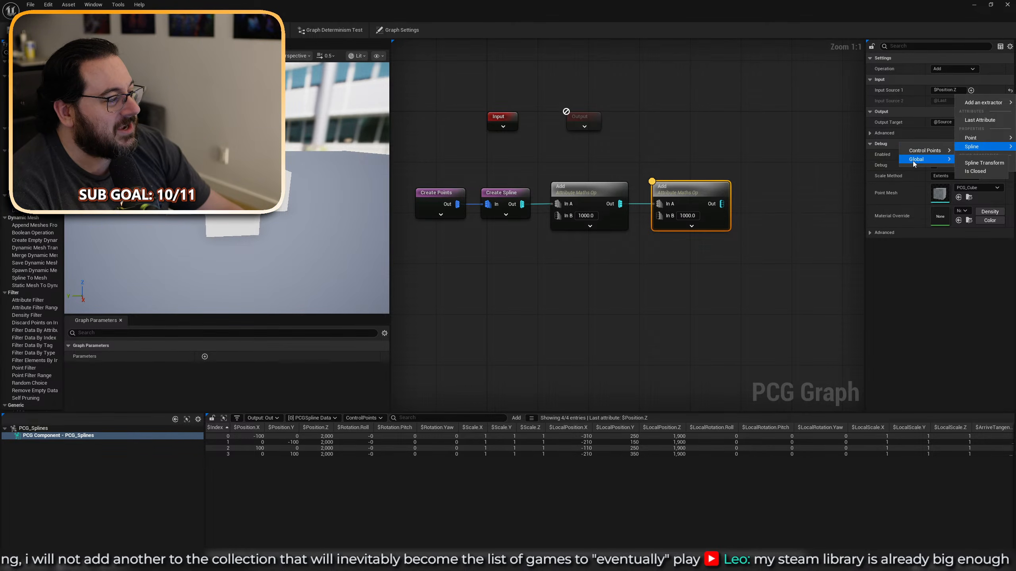
click(976, 163)
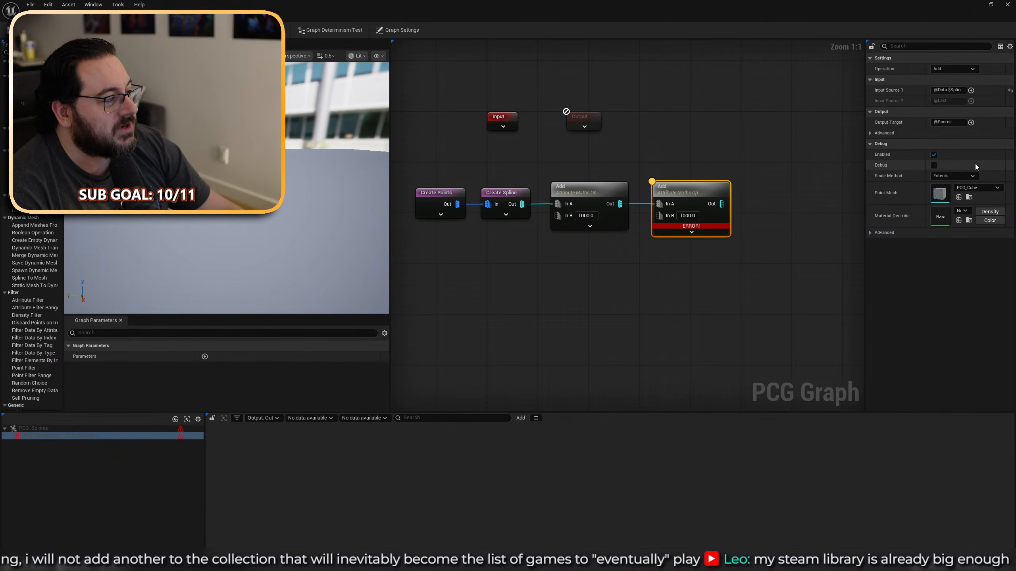
Convert the inline constant on the second Add node's In B pin to a Vector.
right_click(673, 219)
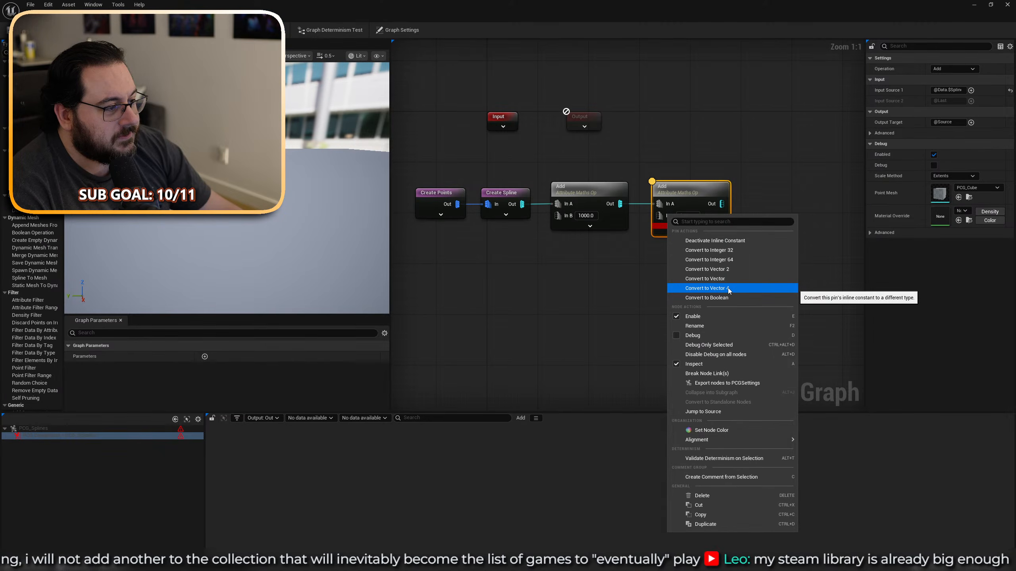
click(816, 280)
click(692, 219)
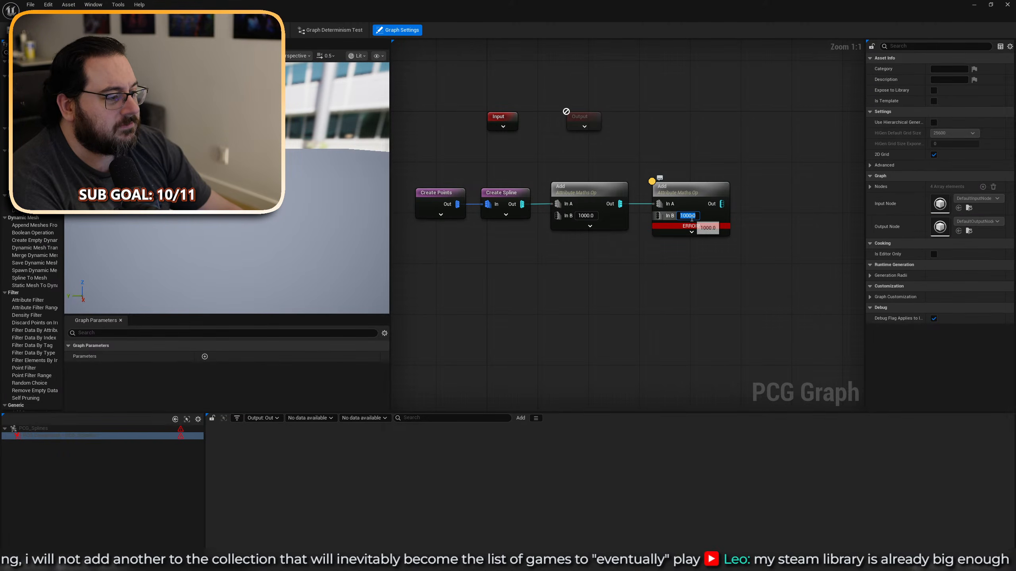
right_click(666, 217)
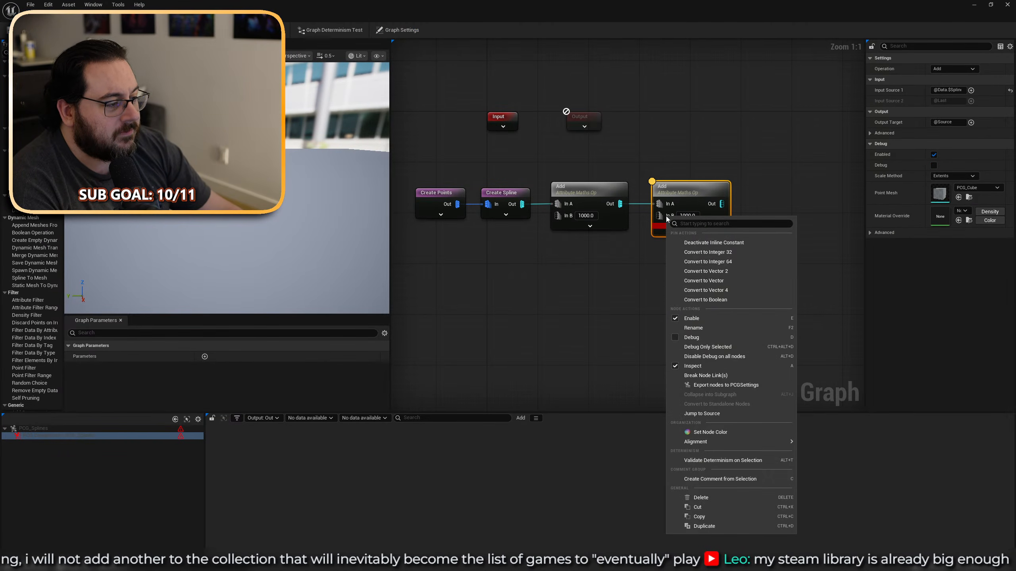
click(727, 281)
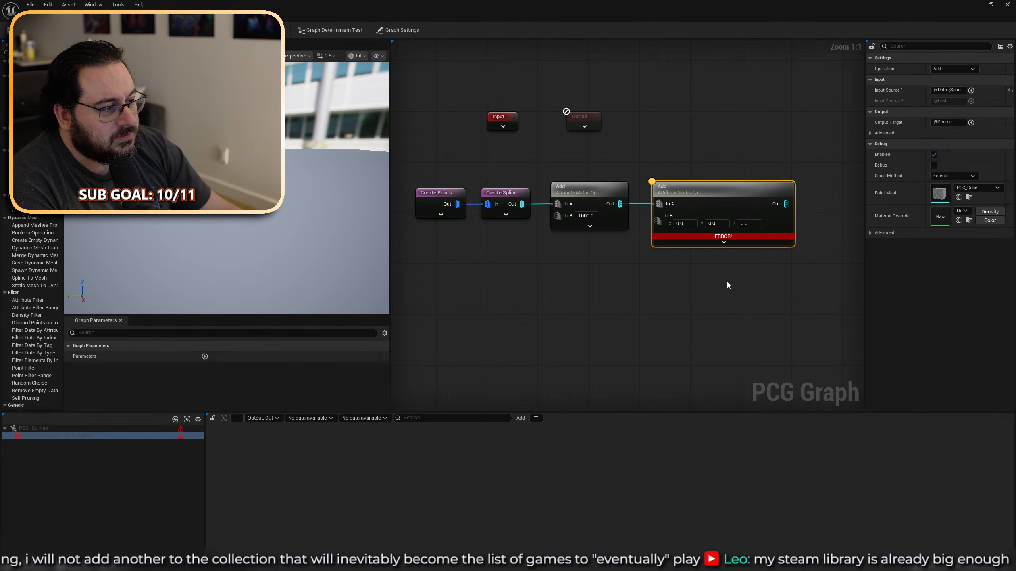
right_click(659, 223)
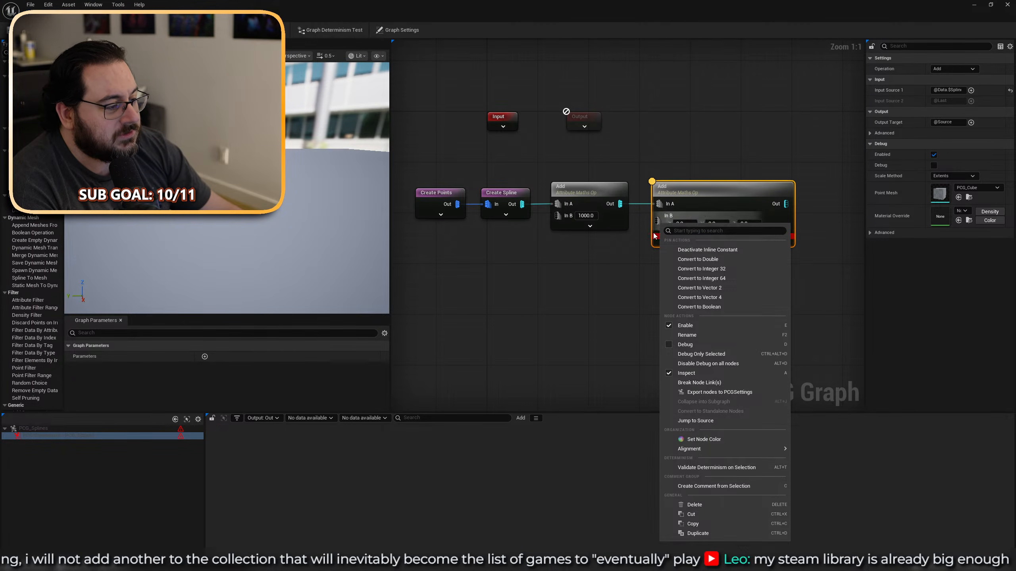
click(733, 176)
click(722, 194)
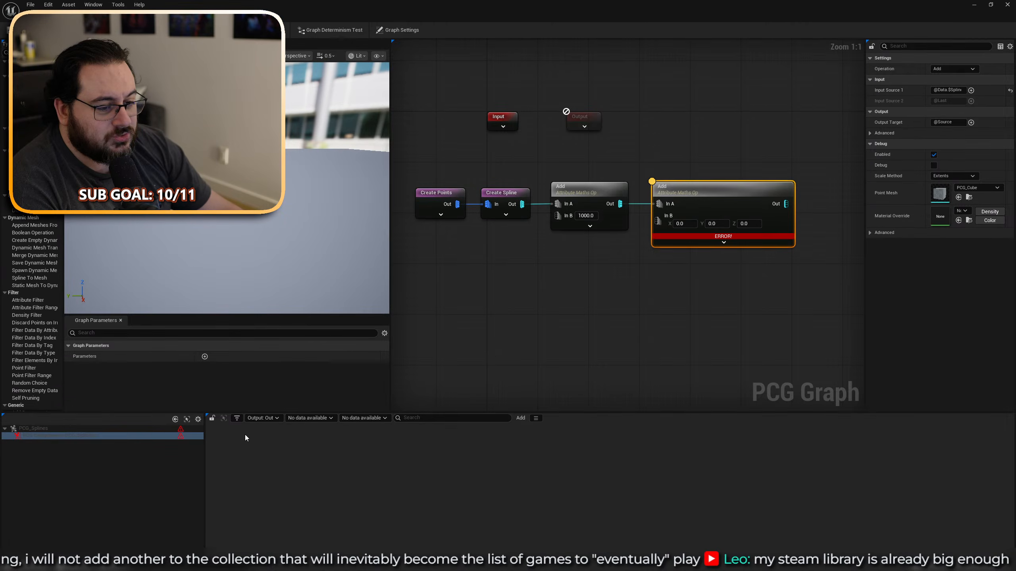
Inspect the first Add node's data, return to the second Add, and review the Global spline properties available for its Input Source 1.
click(591, 186)
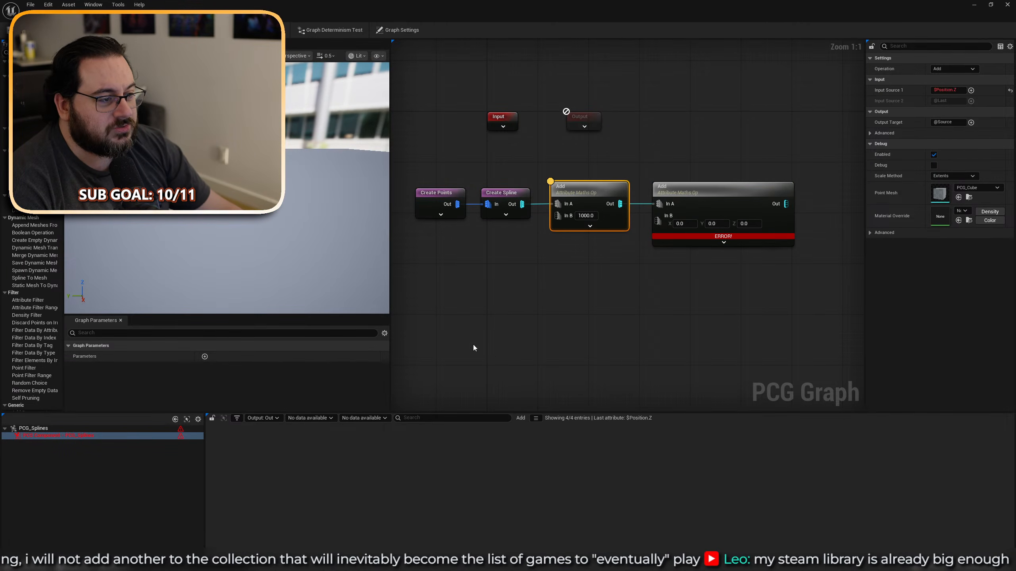
click(360, 417)
click(723, 244)
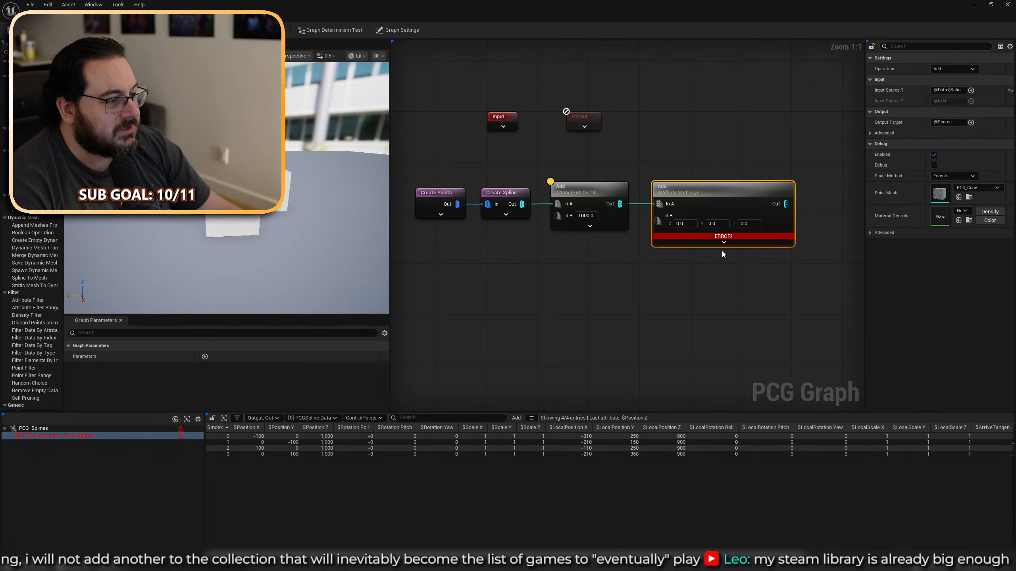
click(971, 91)
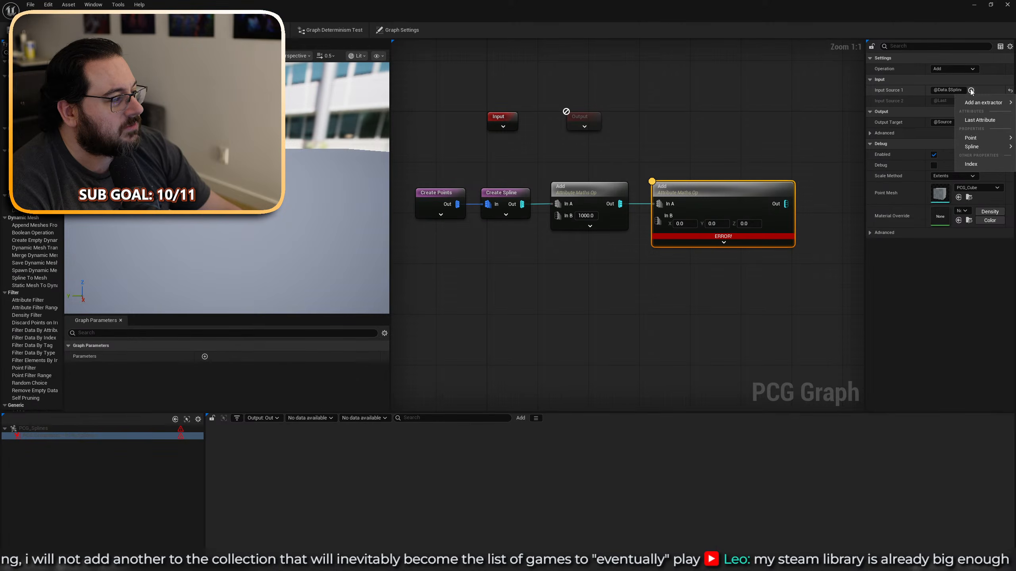
mouse_move(978, 149)
mouse_move(944, 159)
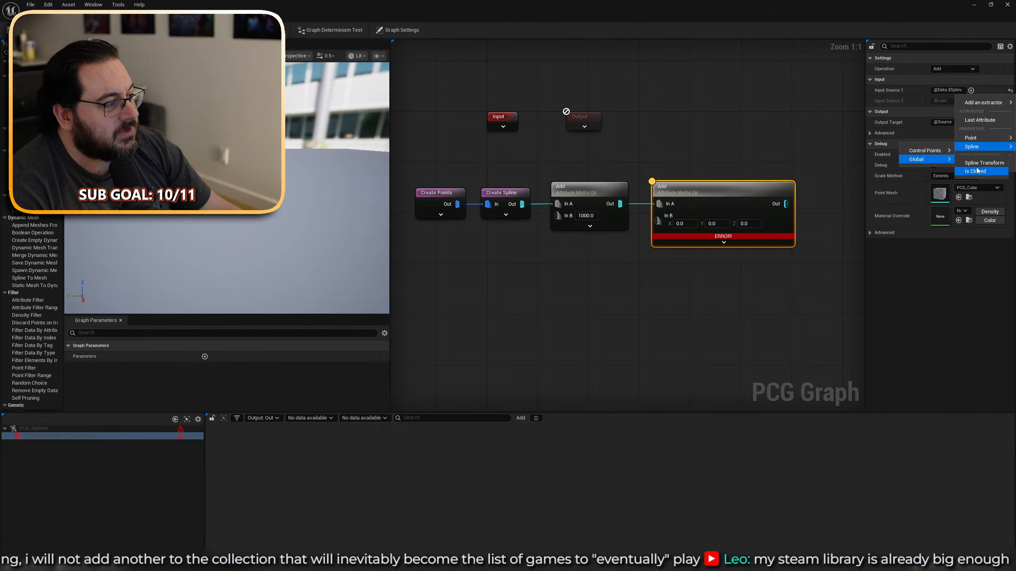
click(645, 279)
Add a Make Transform Attribute node in the empty space below the Add nodes.
right_drag(550, 284, 465, 288)
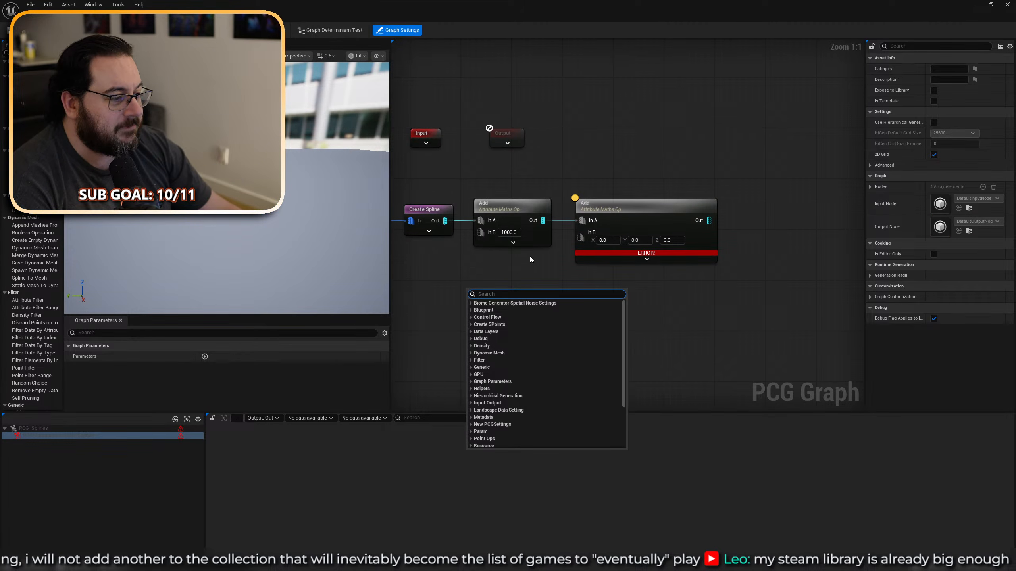
right_click(586, 237)
click(516, 287)
right_click(464, 295)
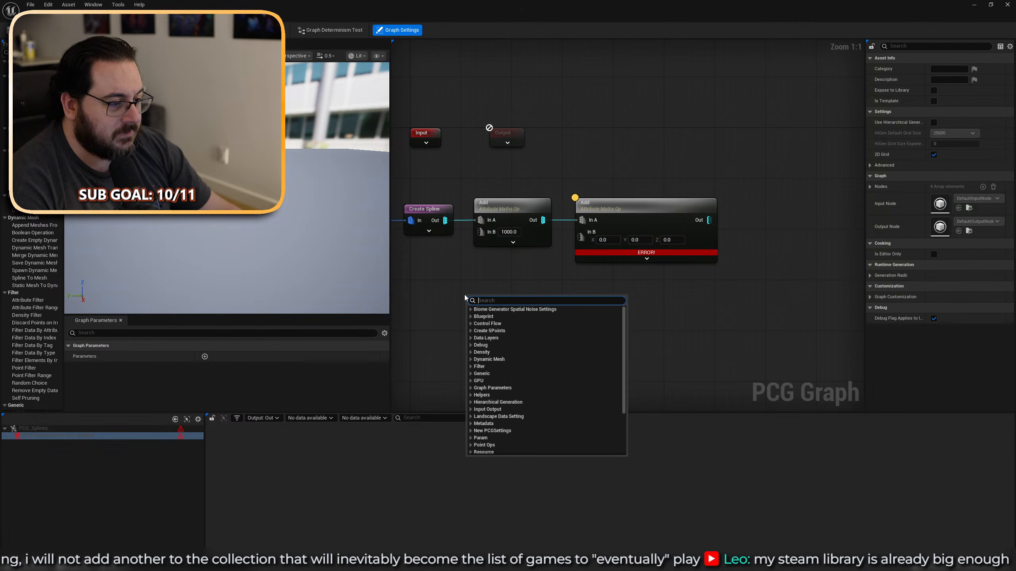
text(make tra)
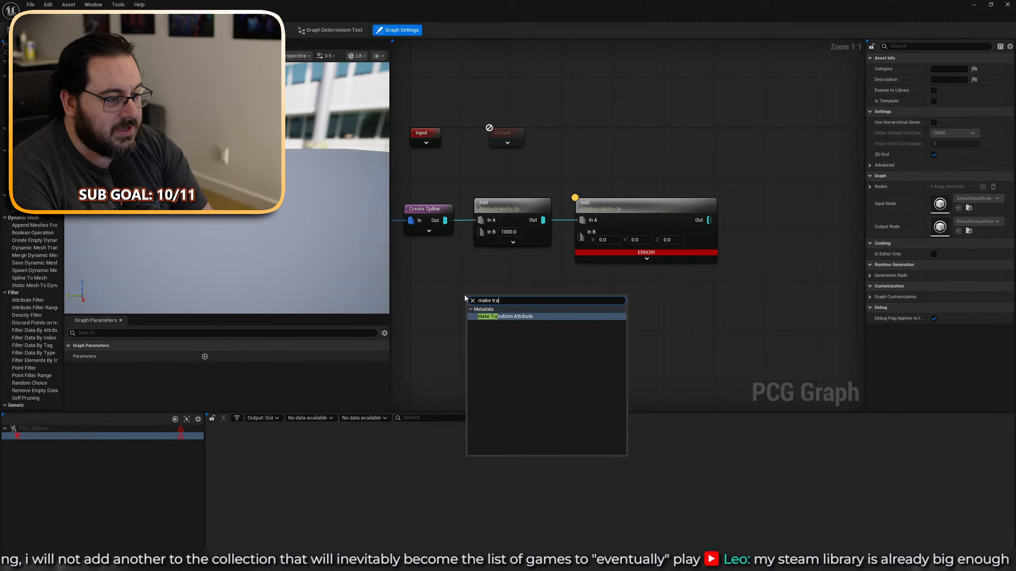
key(Return)
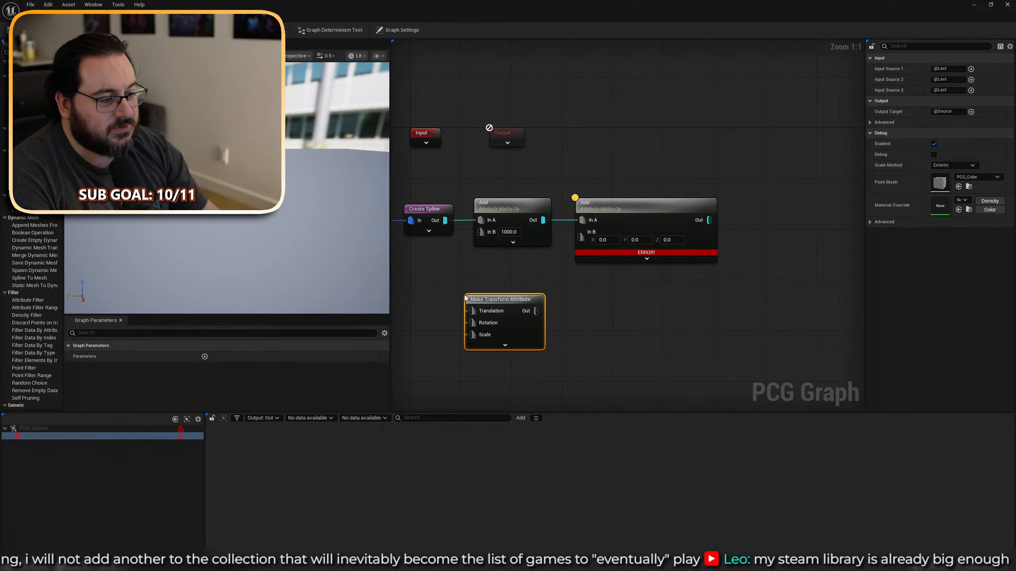
Connect the Make Transform Attribute output to the second Add node's In B and place the node beneath the first Add.
drag(536, 311, 583, 242)
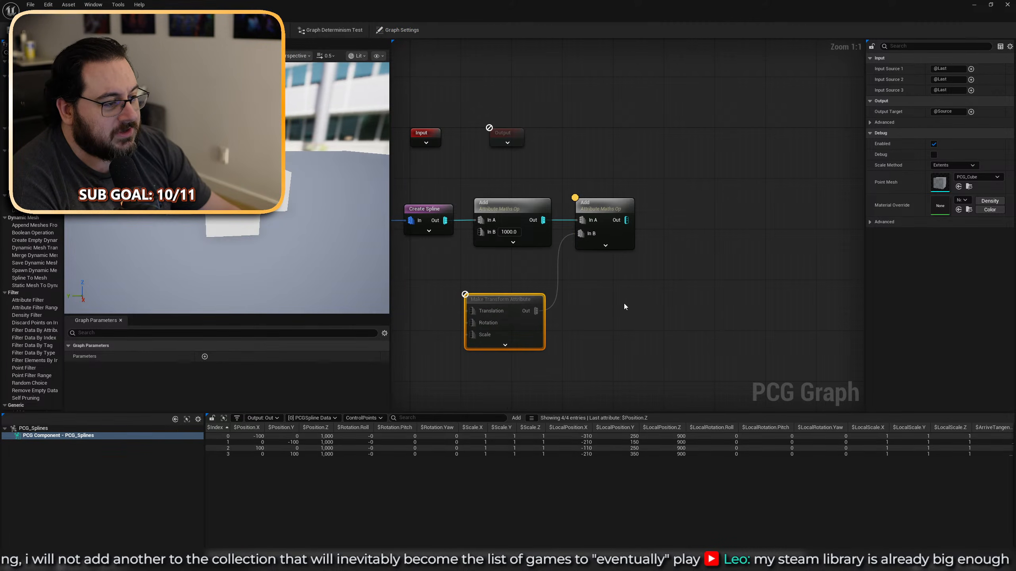
right_drag(623, 304, 697, 327)
drag(588, 324, 603, 296)
click(482, 317)
Add a Make Vector Attribute node with output type Vector and connect it to the Make Transform Attribute's Translation input.
right_drag(432, 274, 489, 277)
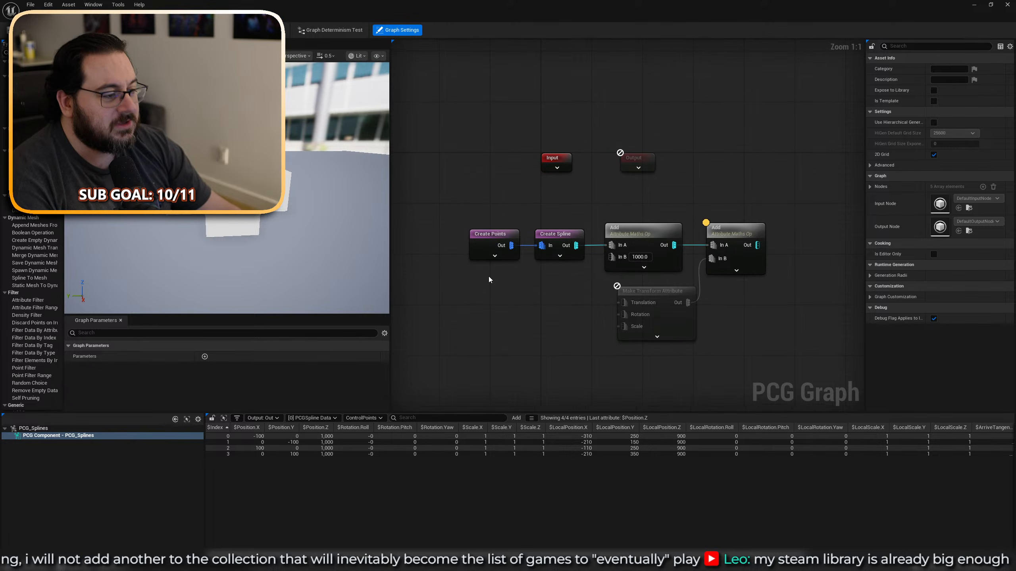
right_click(487, 277)
text(make vec)
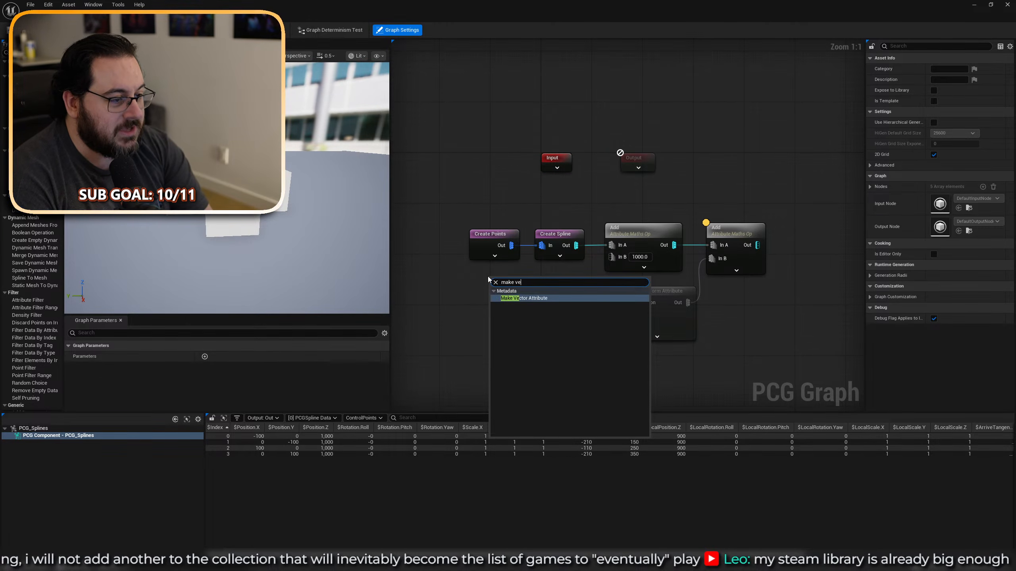
key(Return)
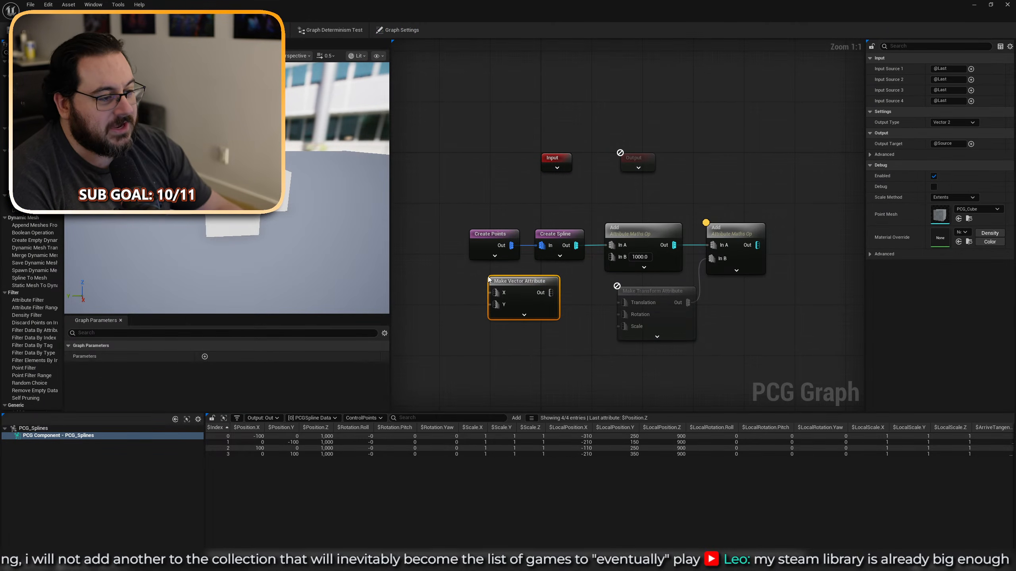
click(954, 122)
click(954, 139)
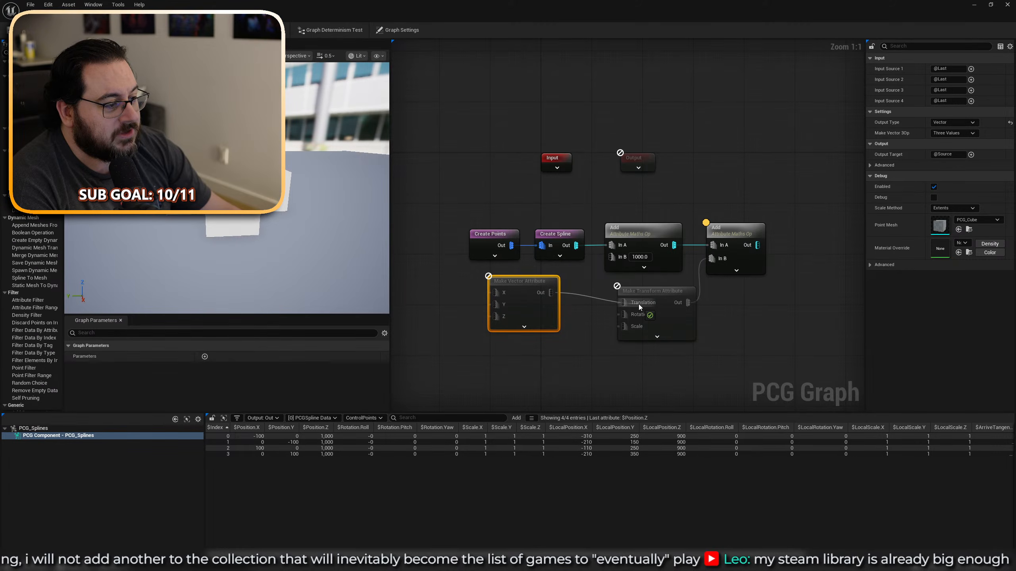
drag(638, 304, 638, 304)
drag(531, 288, 574, 298)
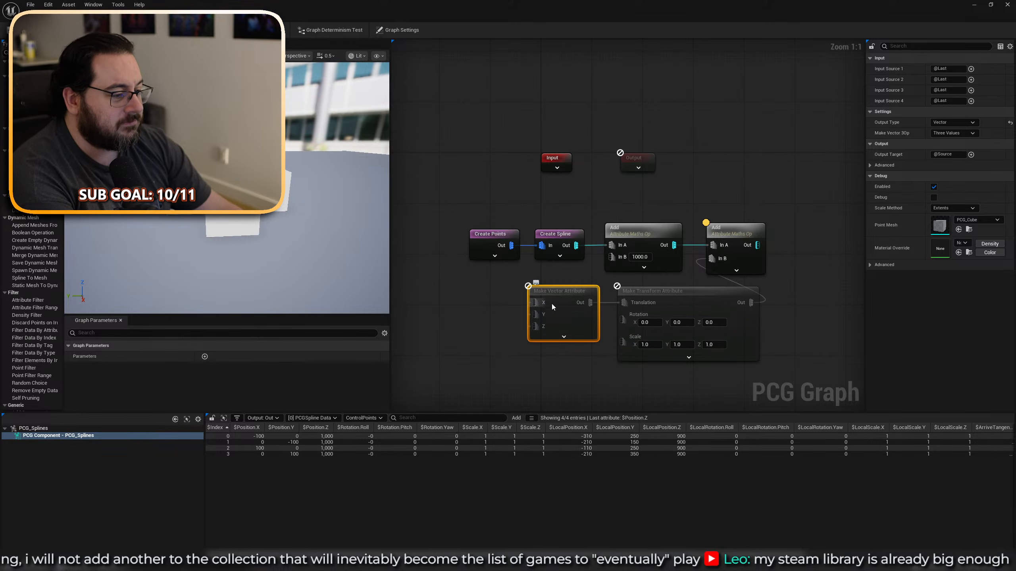
Delete the Make Vector Attribute node.
click(510, 358)
click(548, 322)
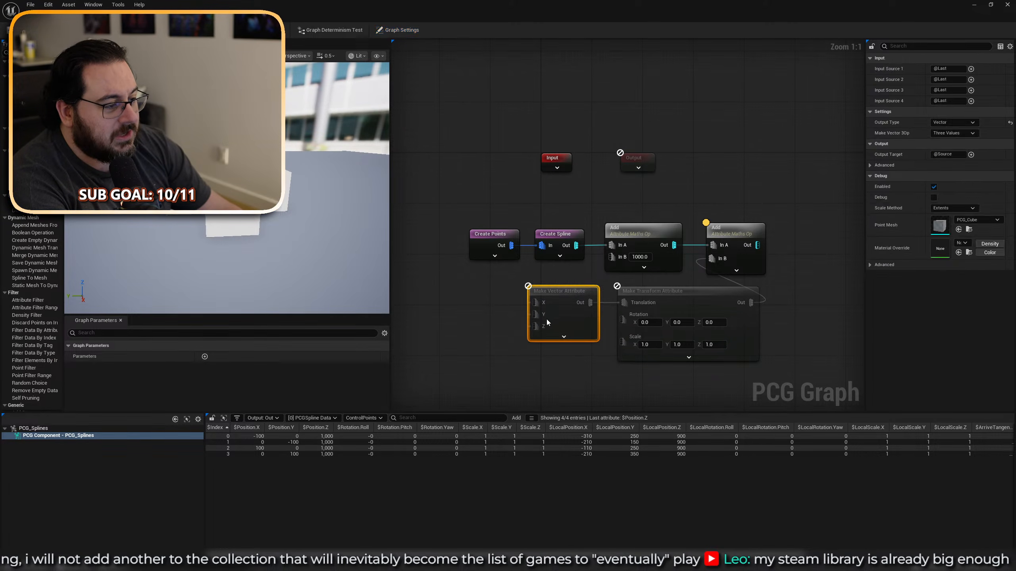
key(Delete)
Activate the inline constant on the Make Transform Attribute's Translation pin and shift the node clear of the second Add's input.
right_drag(633, 302, 523, 287)
right_click(526, 287)
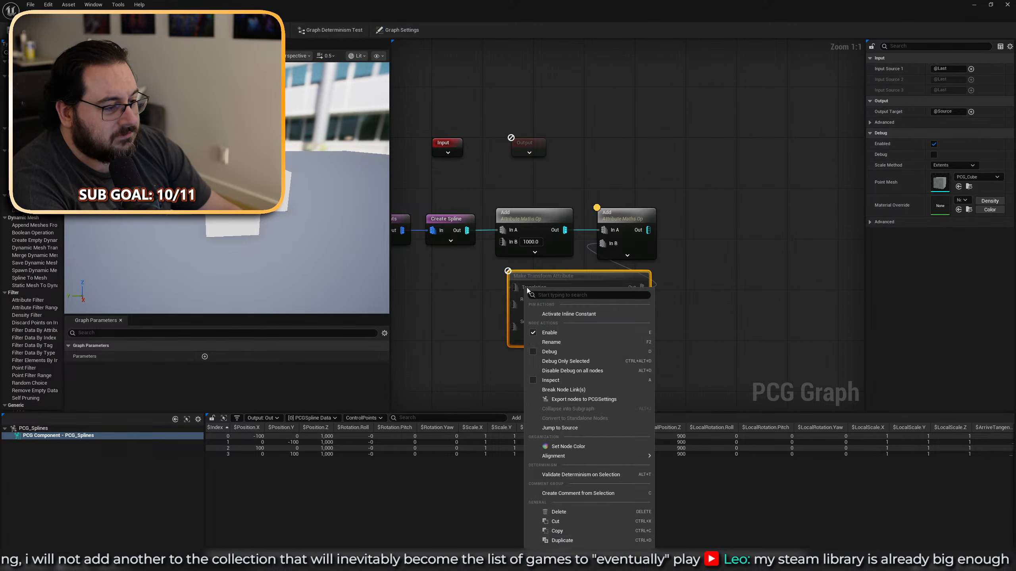
key(Escape)
right_click(514, 305)
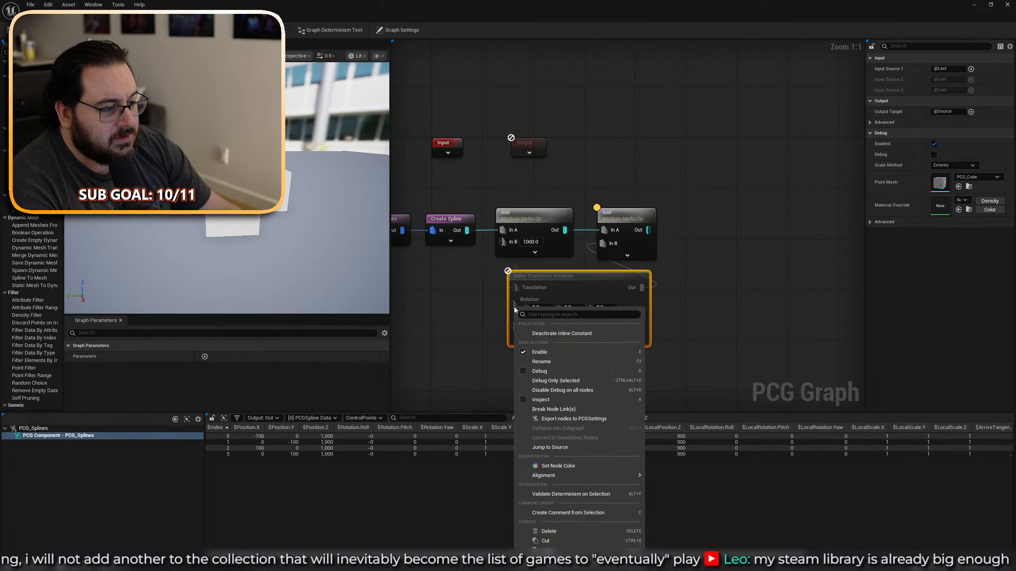
click(463, 324)
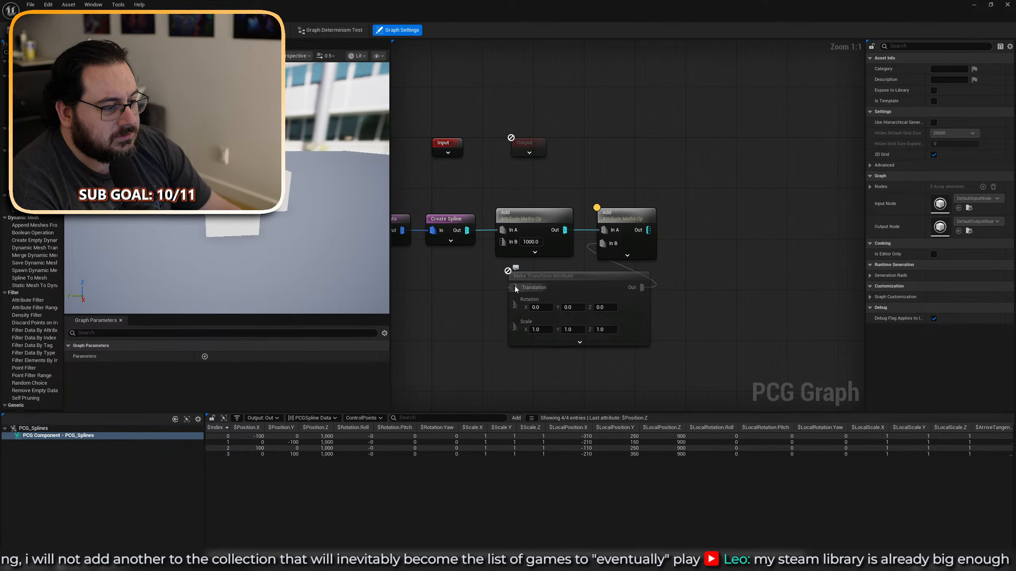
right_click(514, 287)
click(583, 316)
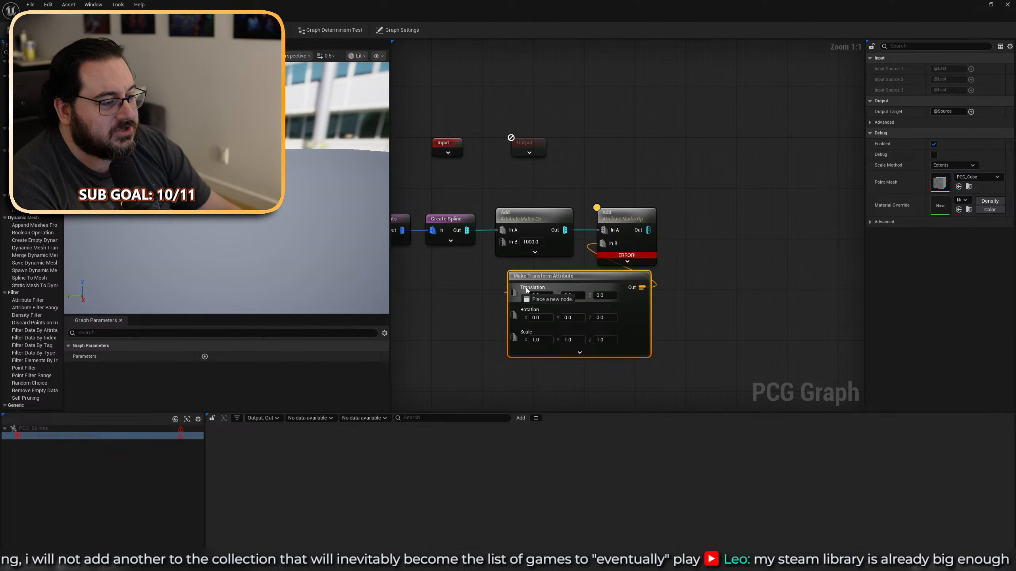
drag(561, 276, 492, 275)
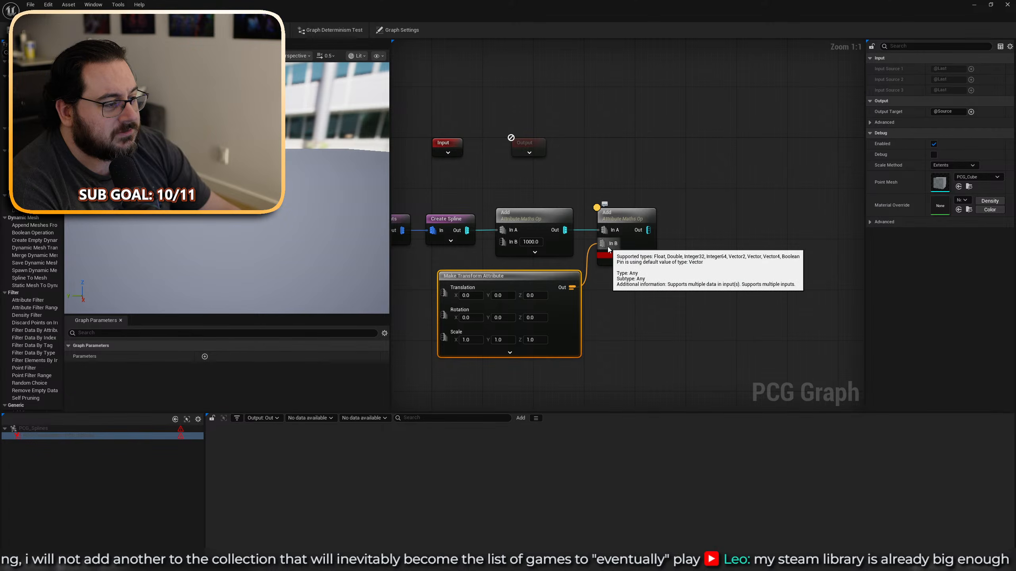
Read the error on the second Add node and show that node's settings.
mouse_move(622, 259)
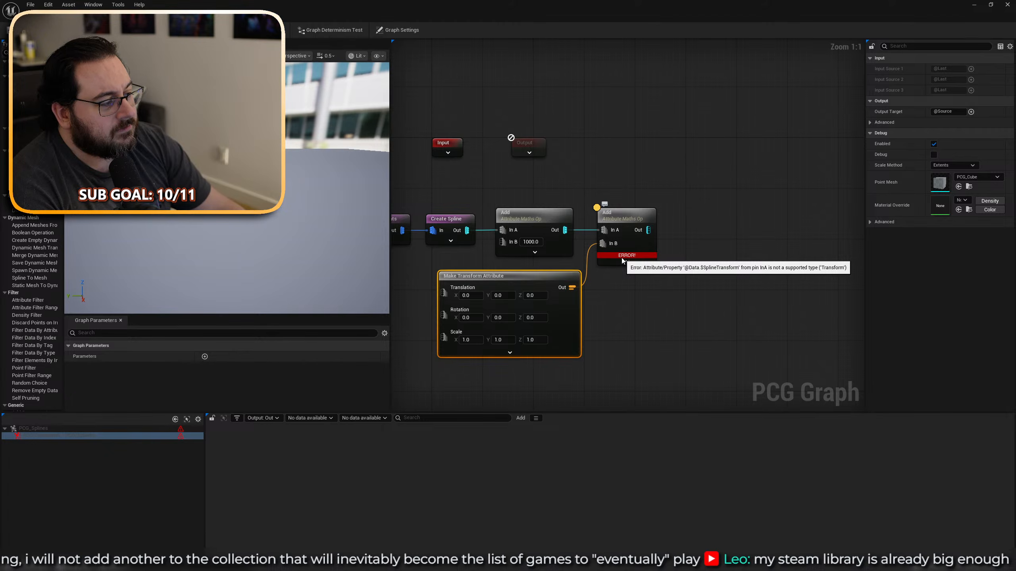
click(622, 259)
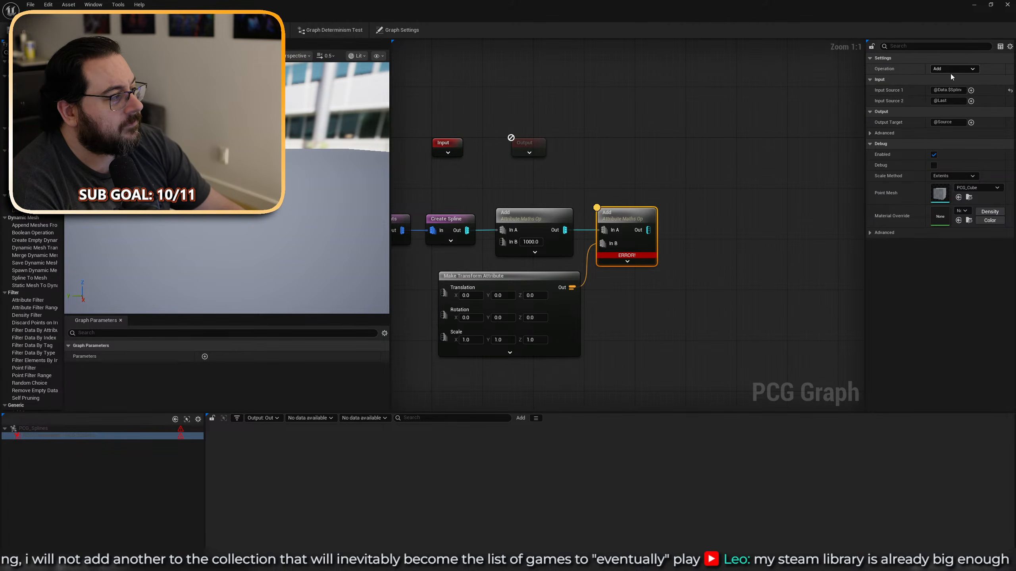
Check the global spline properties available for the second Add node's Input Source 2 and read the node's error.
click(971, 100)
mouse_move(984, 138)
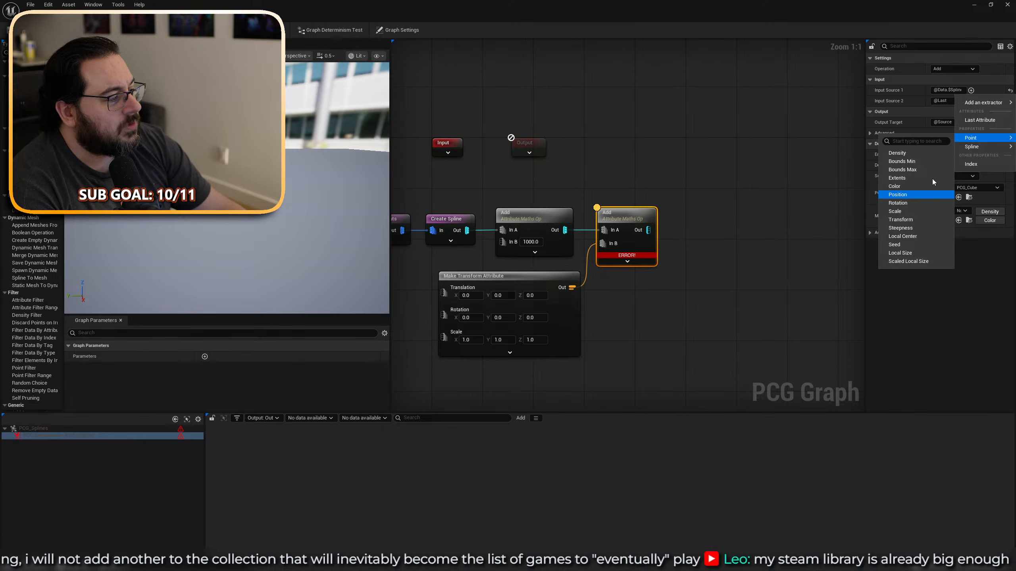
mouse_move(930, 159)
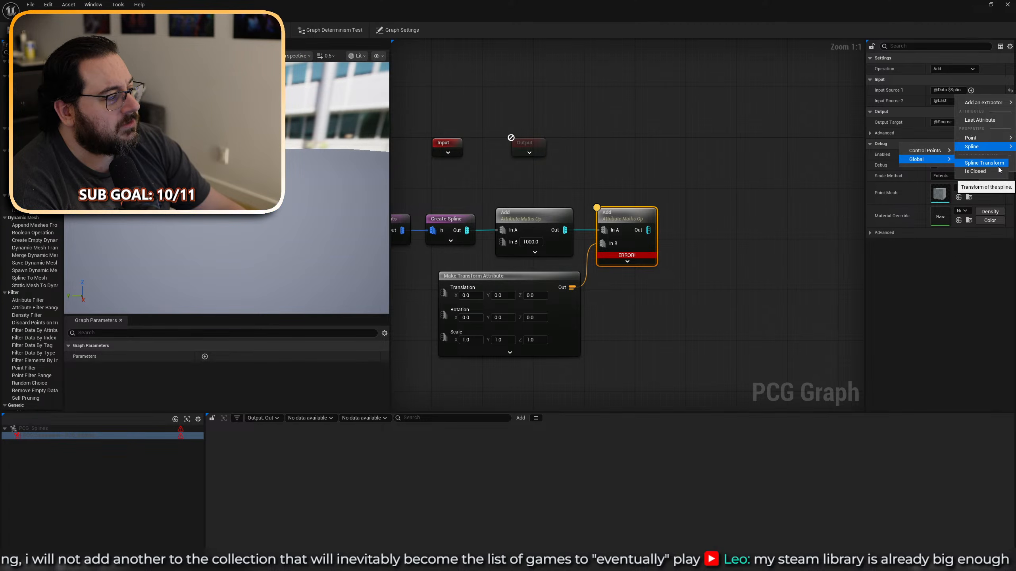
click(981, 164)
mouse_move(623, 258)
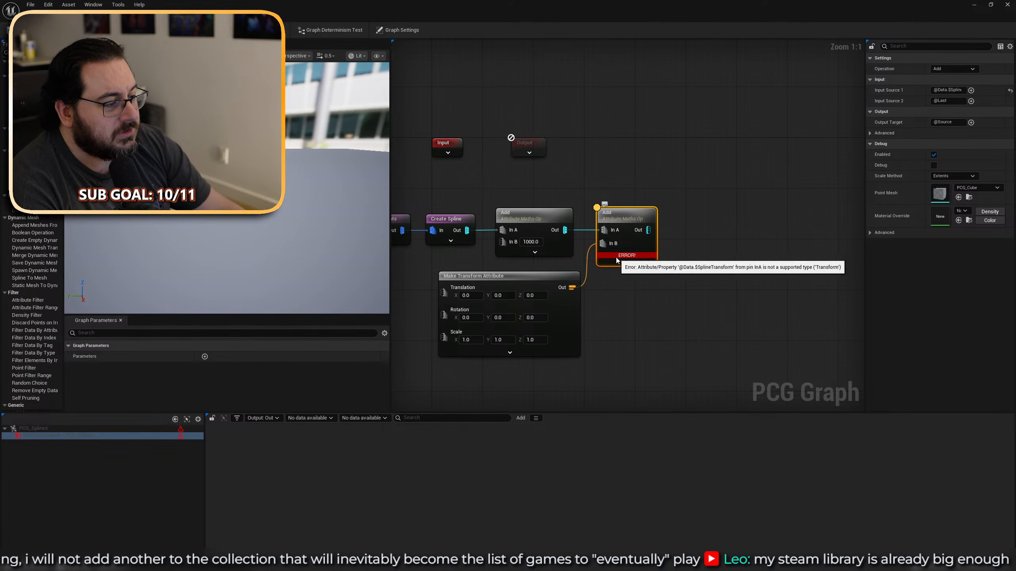
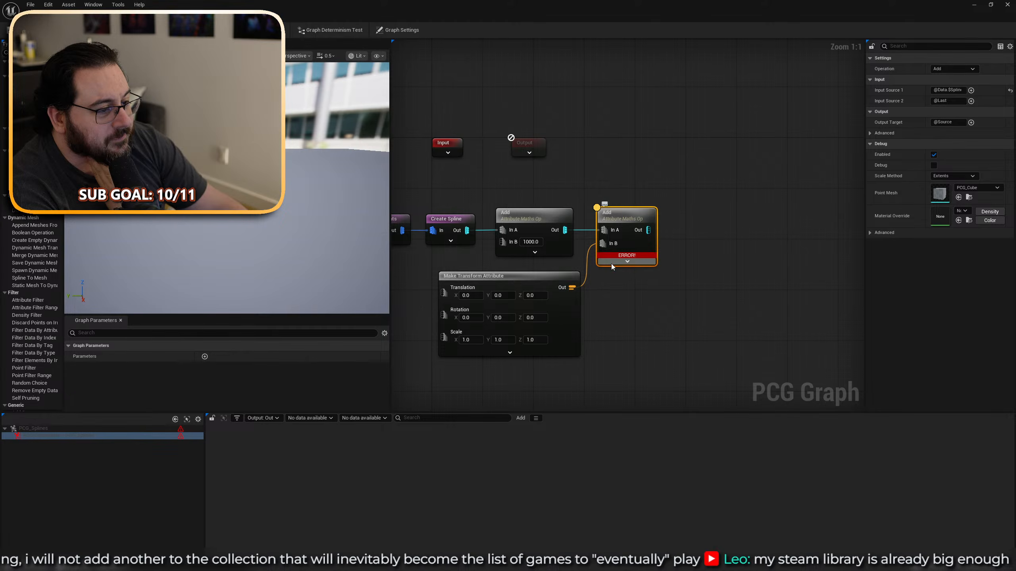
Search the available graph nodes for "spline transf", "transform" and "make transform".
click(616, 316)
right_drag(616, 316, 686, 234)
right_click(545, 301)
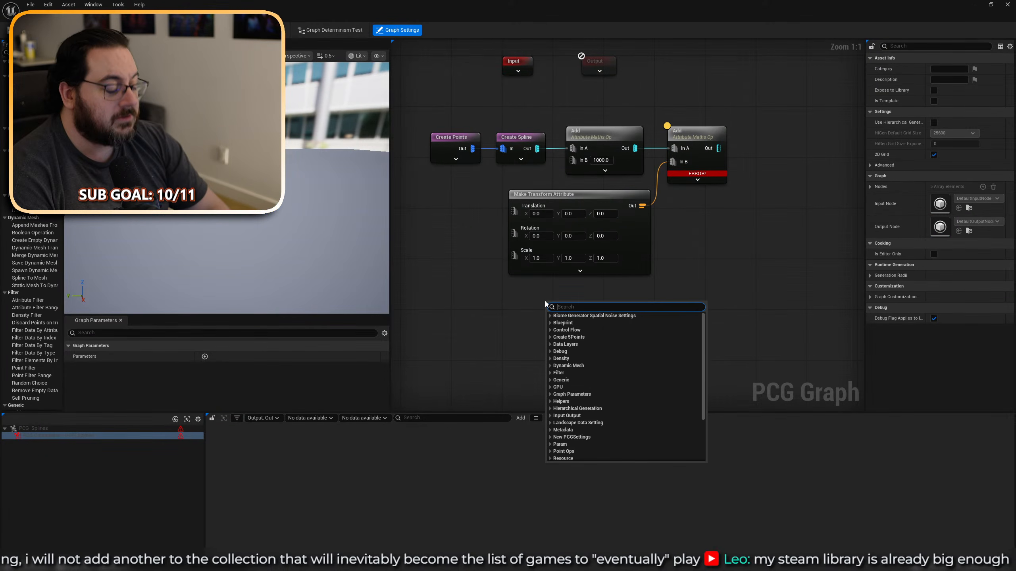
text(spl)
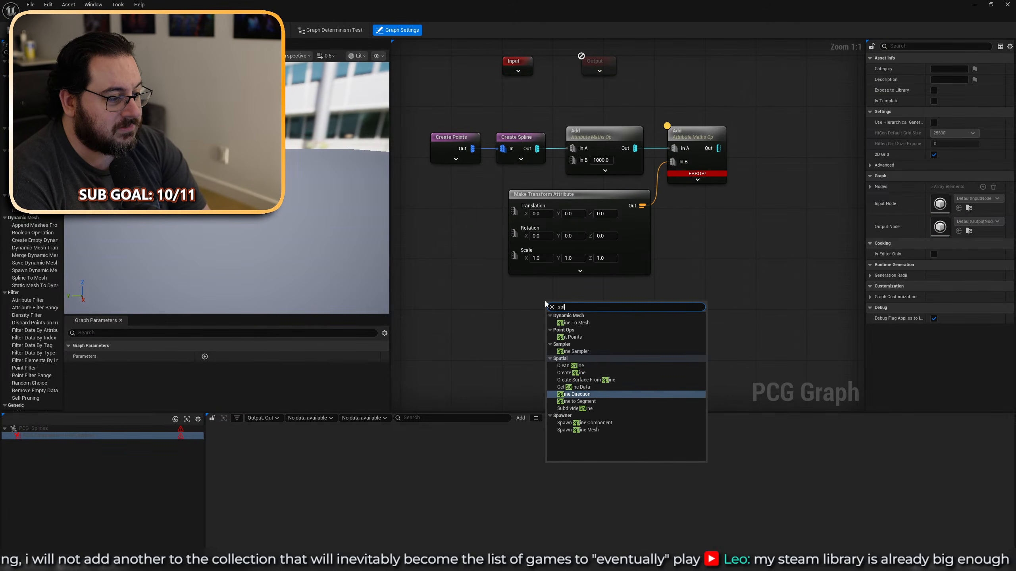
text(ine transf)
key(ctrl+a)
key(BackSpace)
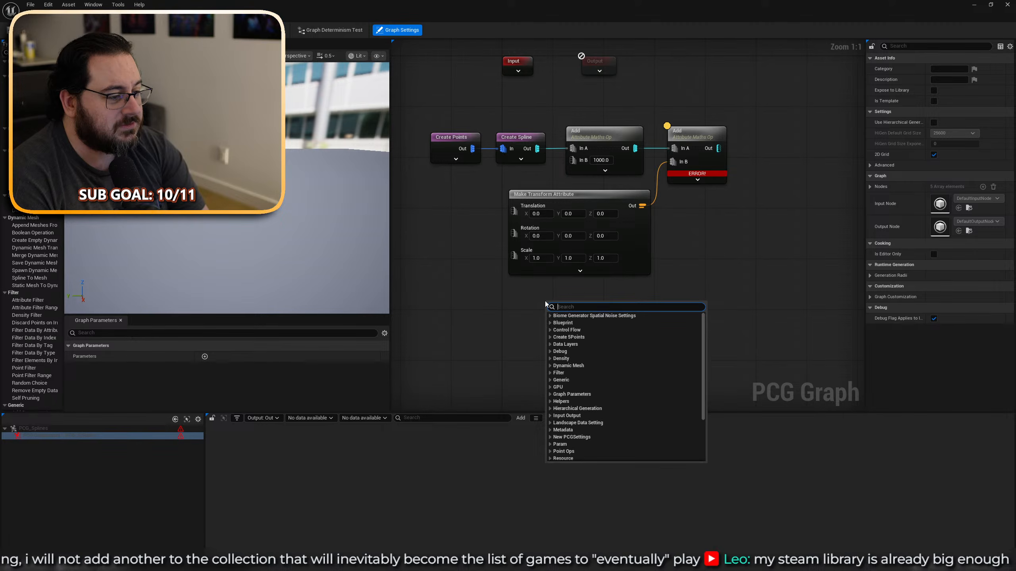
text(treans)
key(BackSpace)
key(BackSpace)
key(BackSpace)
key(BackSpace)
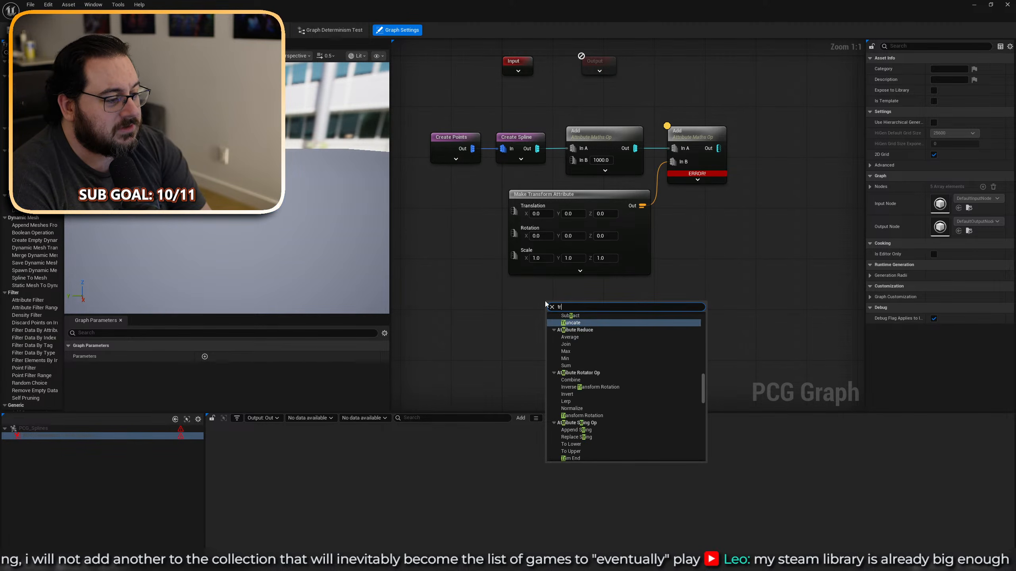
text(ansform)
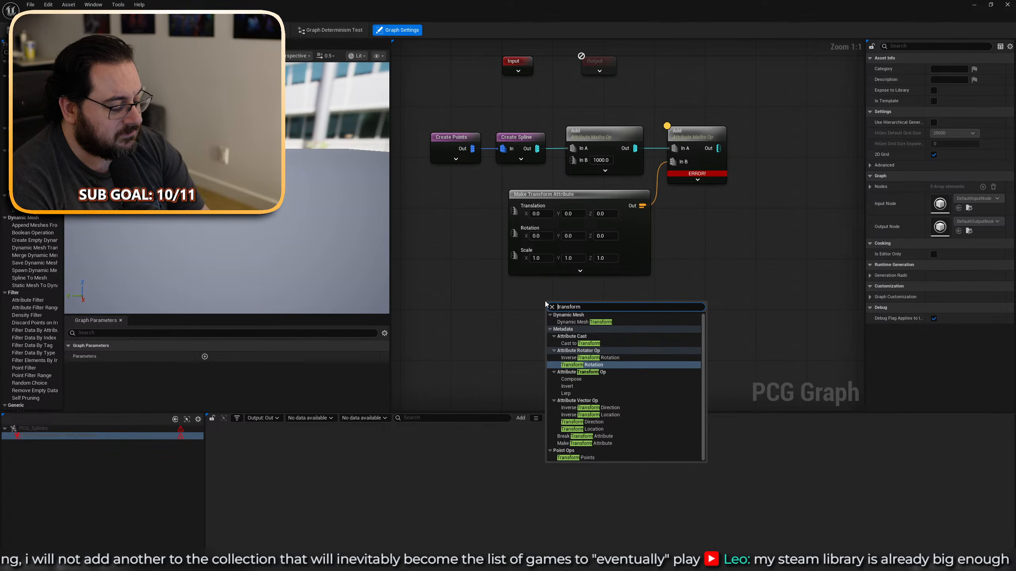
key(Home)
text(make)
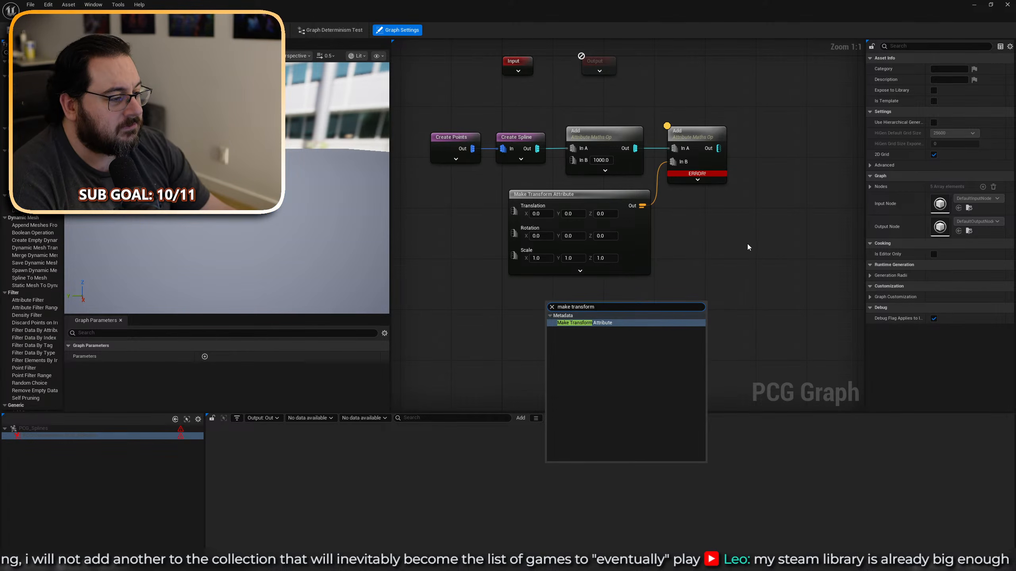
Try Translation as the Make Transform Attribute's Output Data from Pin, then return it to Default.
click(581, 196)
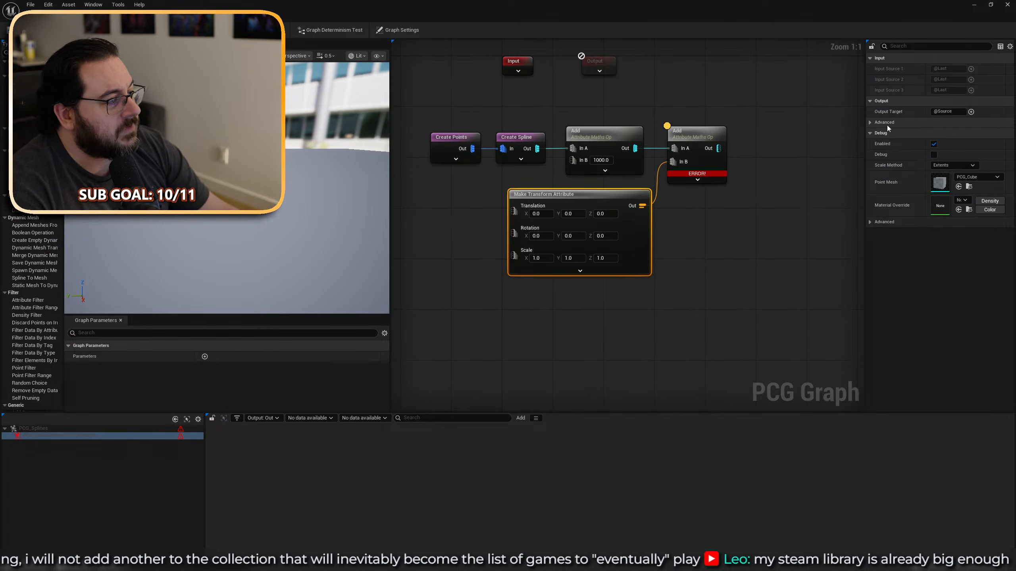
click(870, 123)
click(960, 133)
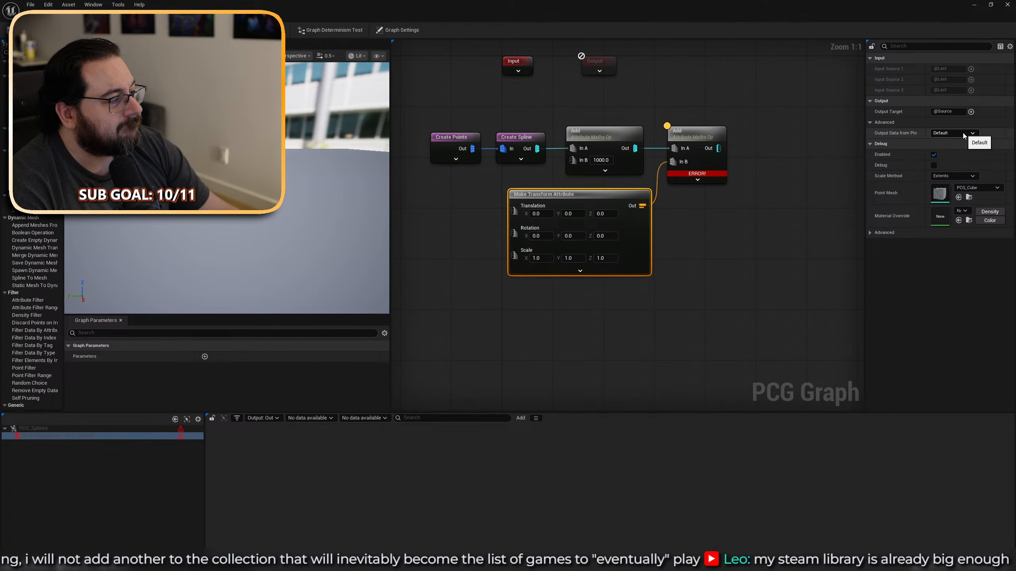
click(944, 149)
click(952, 135)
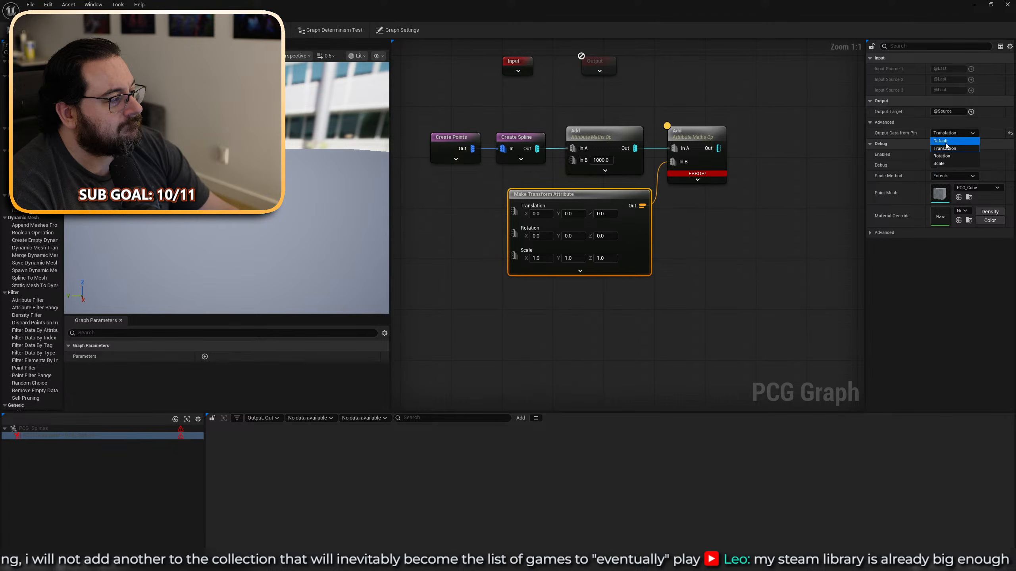
click(946, 142)
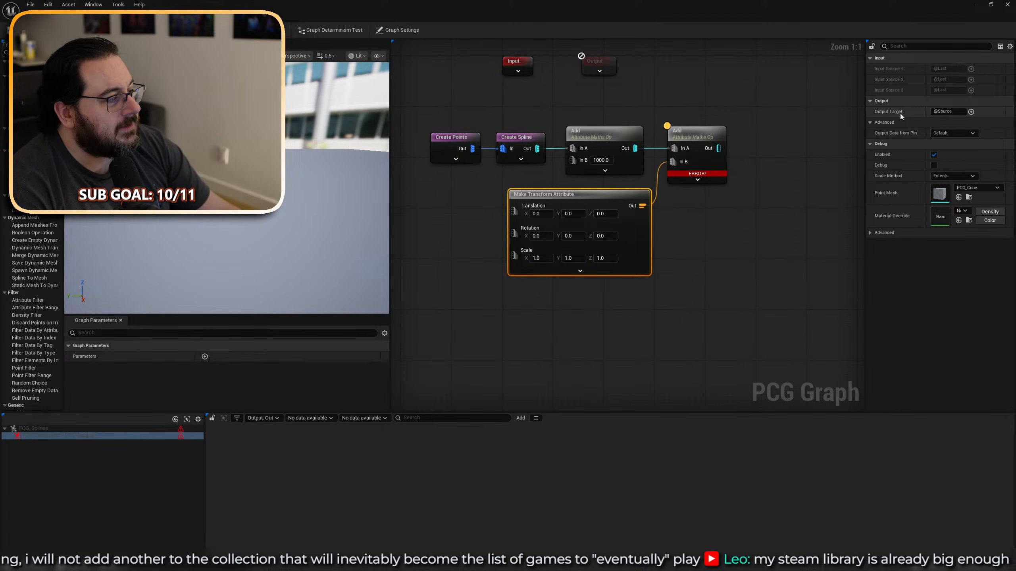
Expand the Make Transform Attribute node to examine its hidden input pins, then collapse it again.
right_drag(699, 227, 642, 292)
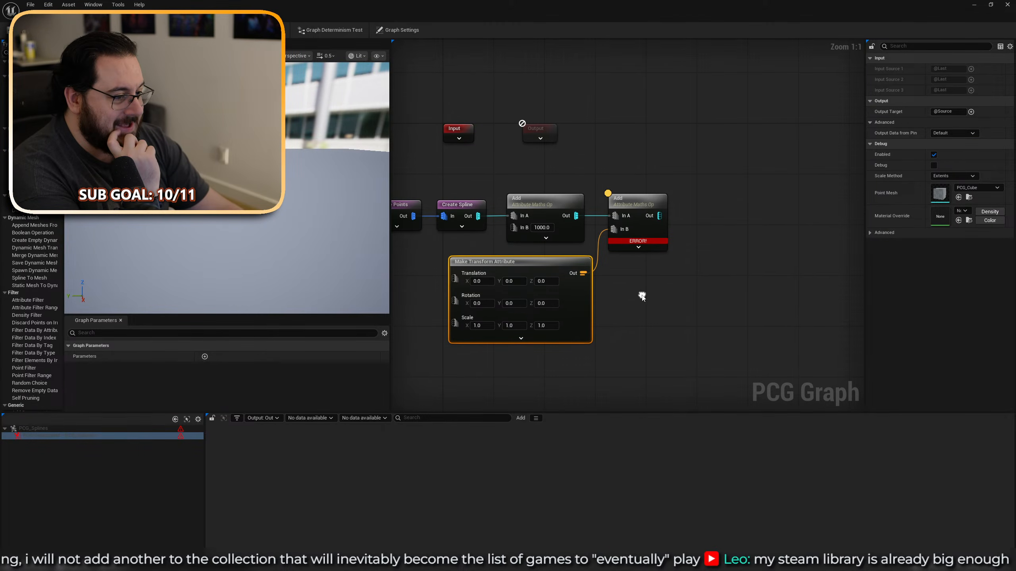
click(555, 342)
right_drag(555, 344, 609, 289)
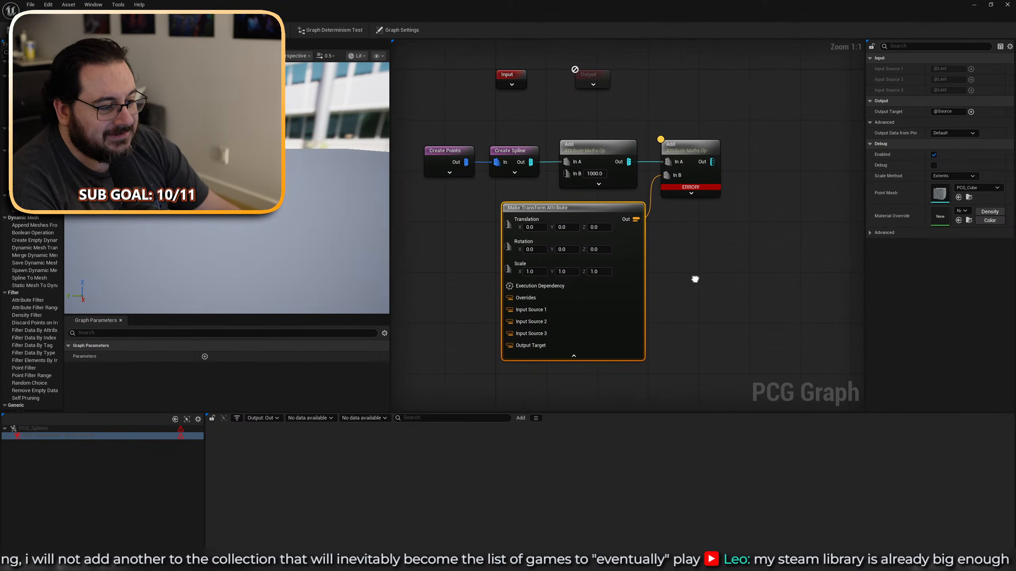
click(567, 356)
Show the second Add node's advanced output settings and examine its Output Data from Pin choices.
right_drag(702, 248, 679, 289)
drag(669, 153, 653, 256)
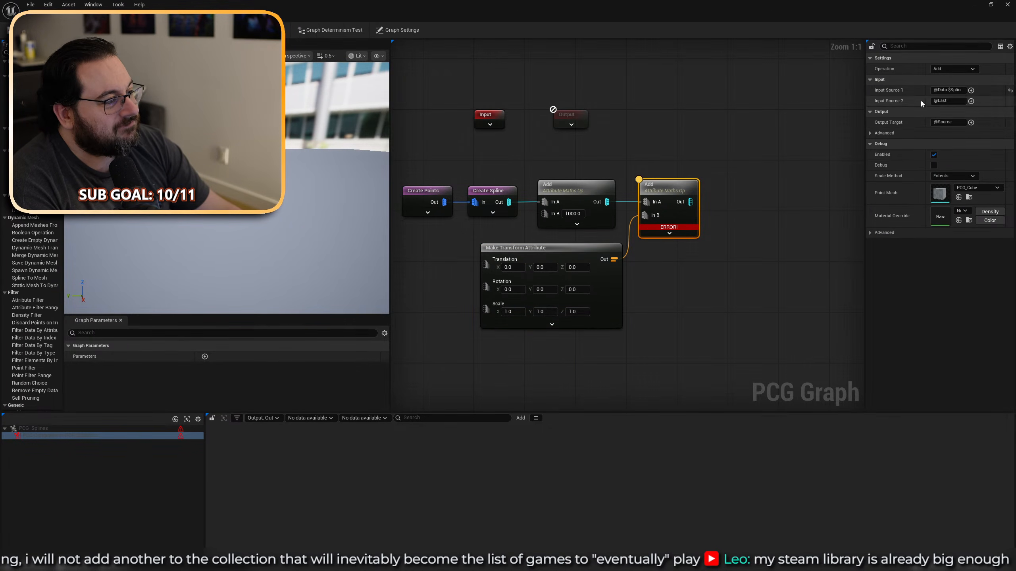
click(898, 134)
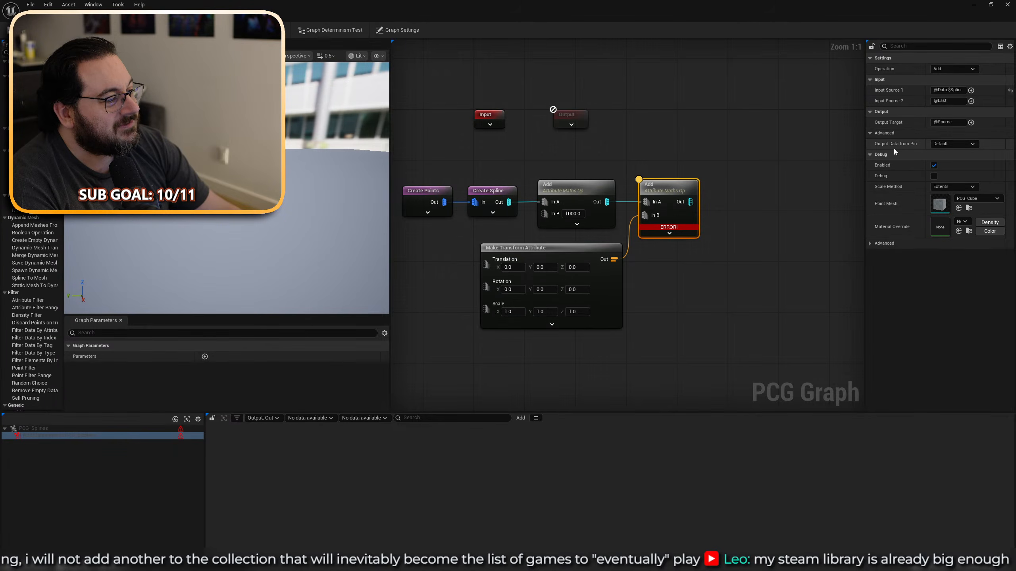
click(971, 145)
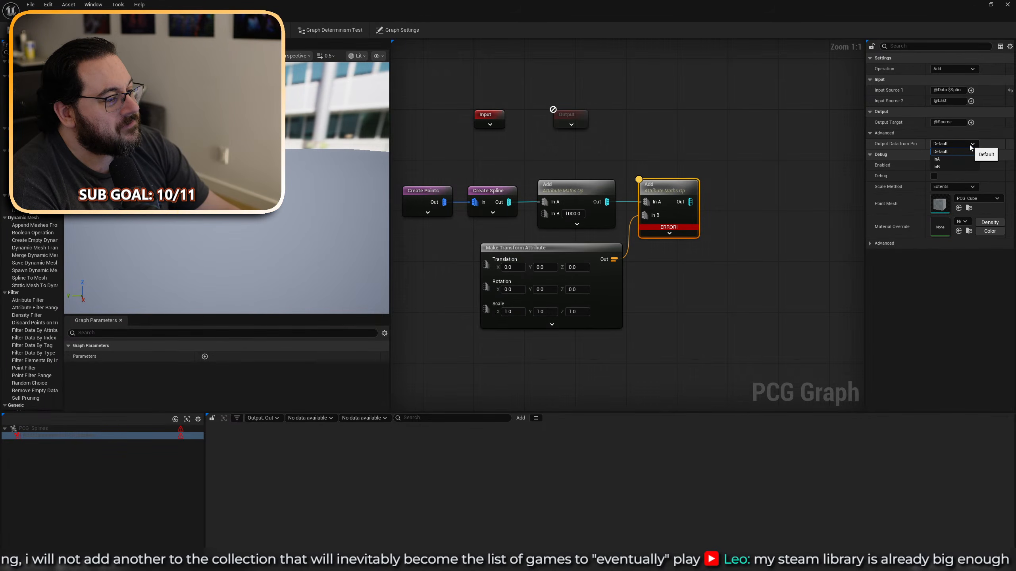
click(971, 146)
click(759, 244)
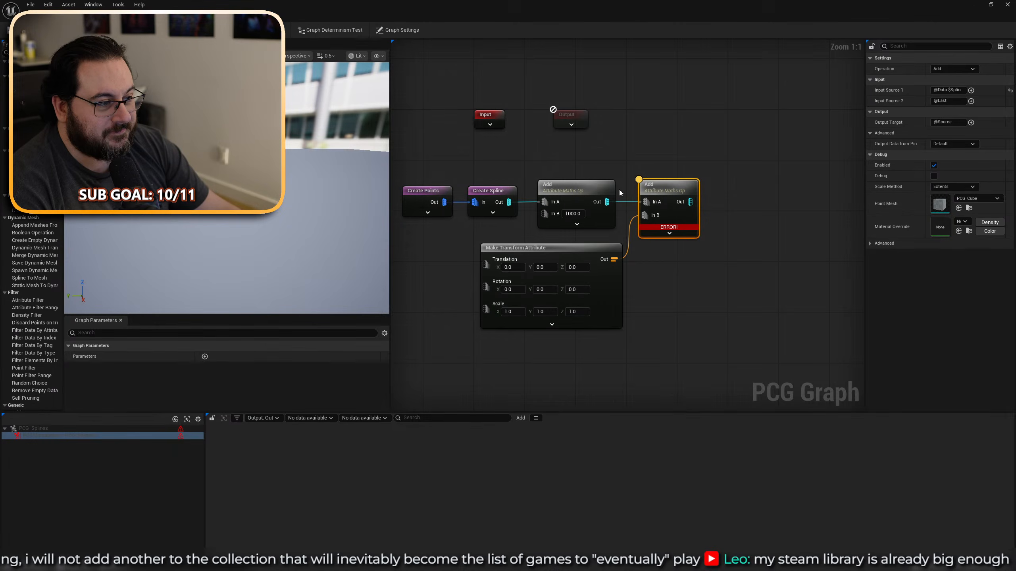
Inspect the first Add node's output and show its Data domain attributes instead of the control points.
click(589, 186)
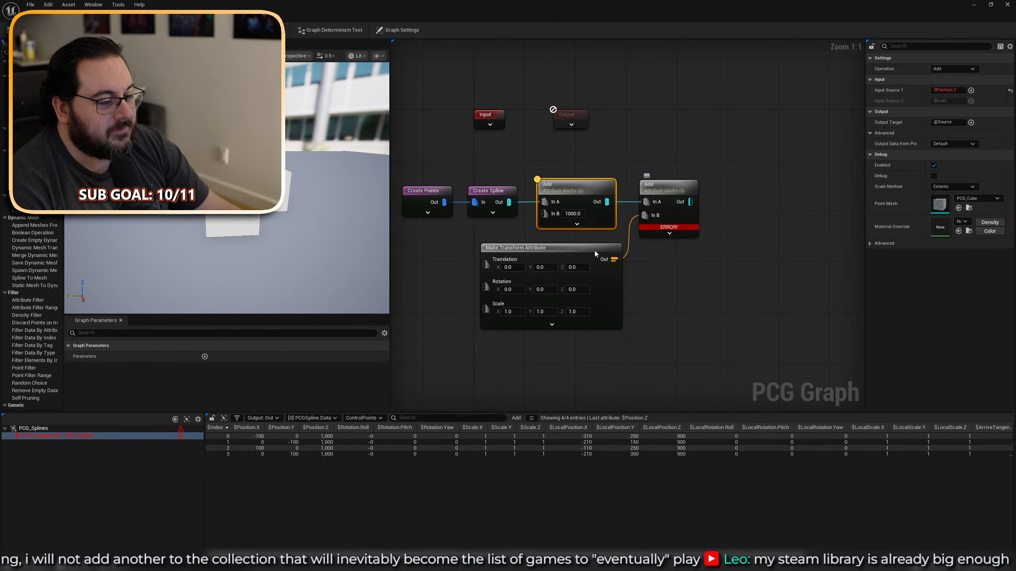
click(369, 419)
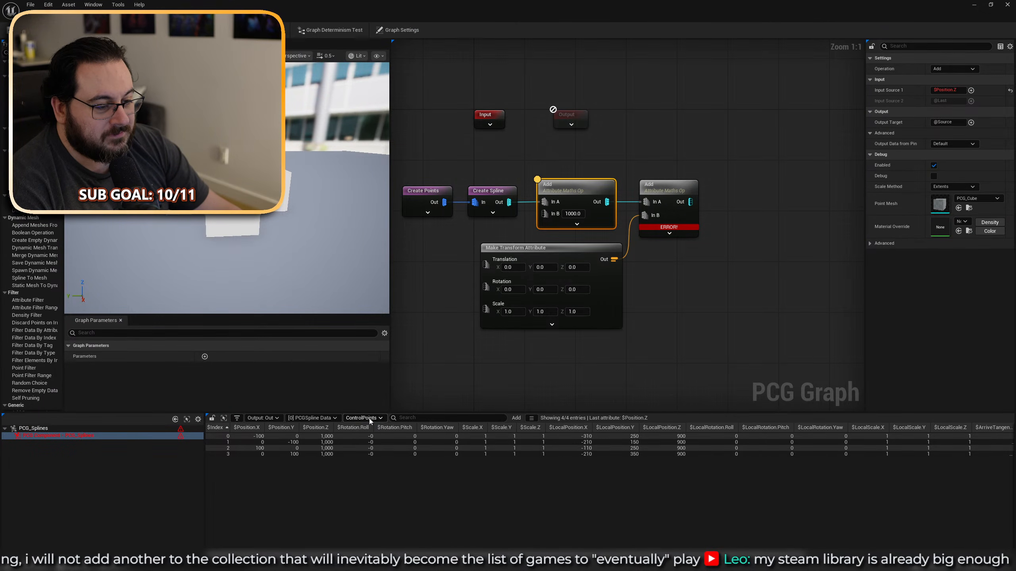
click(360, 427)
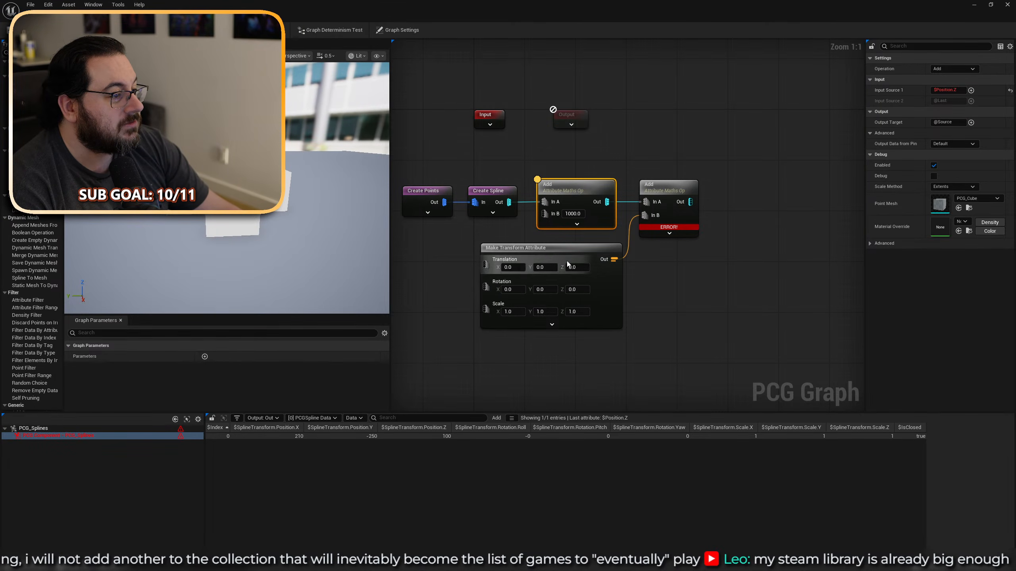
click(681, 192)
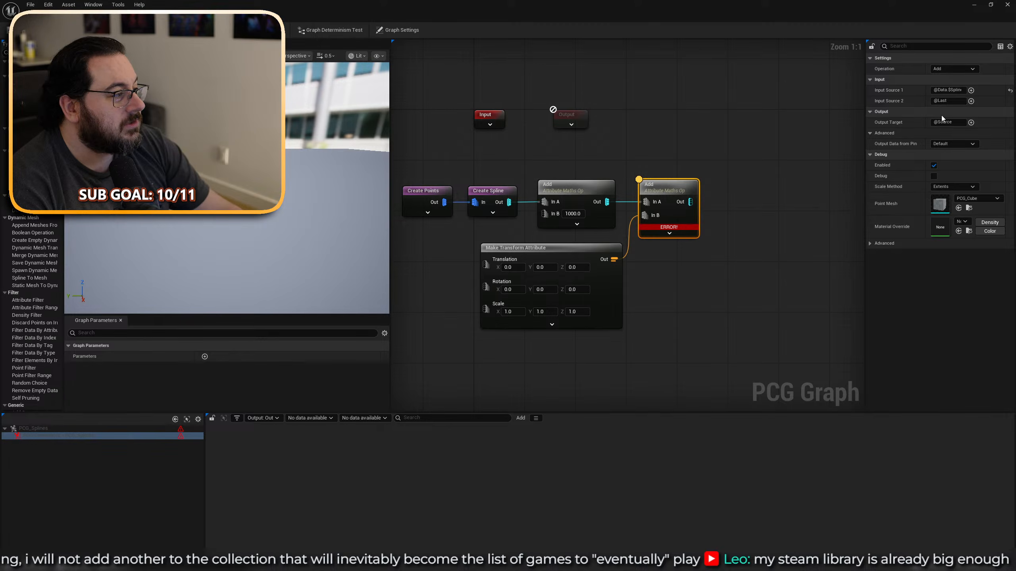
click(956, 92)
text(Transform)
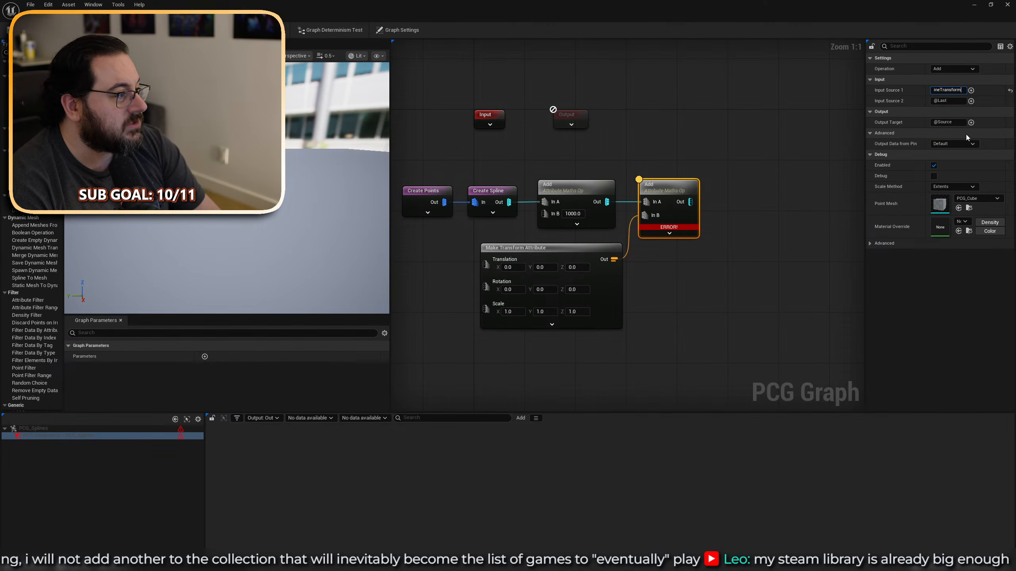
text(.)
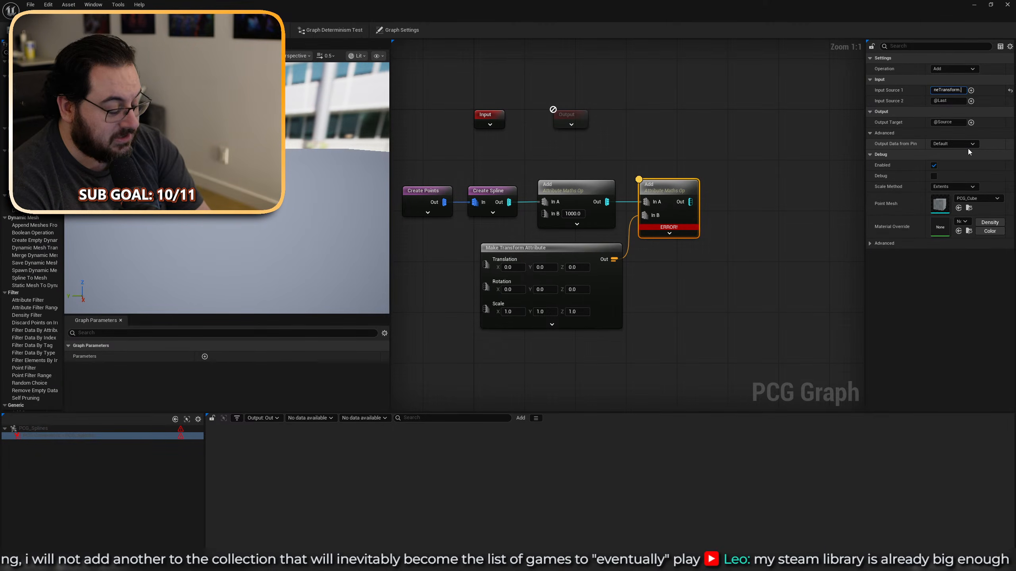
text(Position)
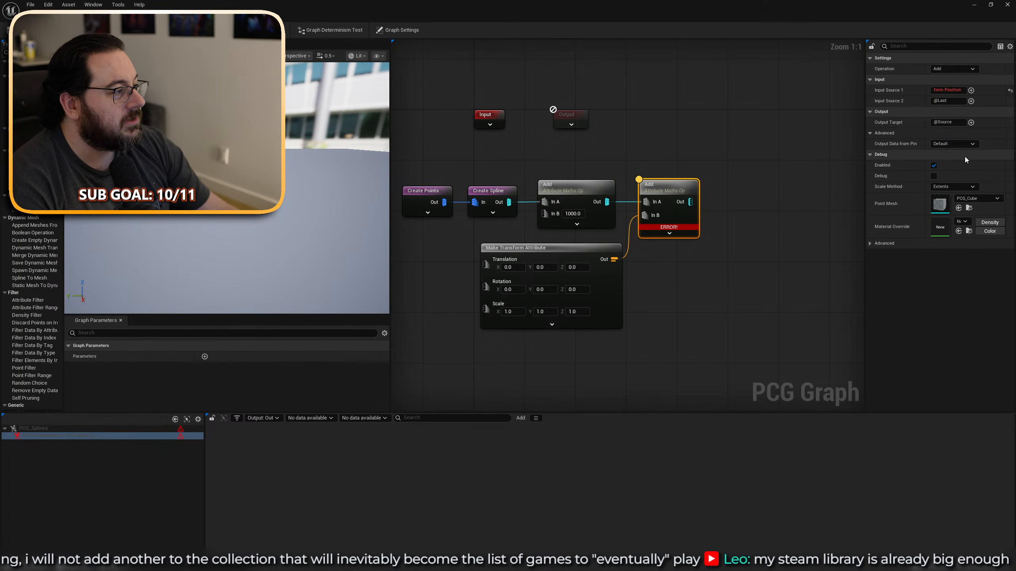
Delete the Make Transform Attribute node and set the X value of the second Add node's In B to 3000.
click(552, 297)
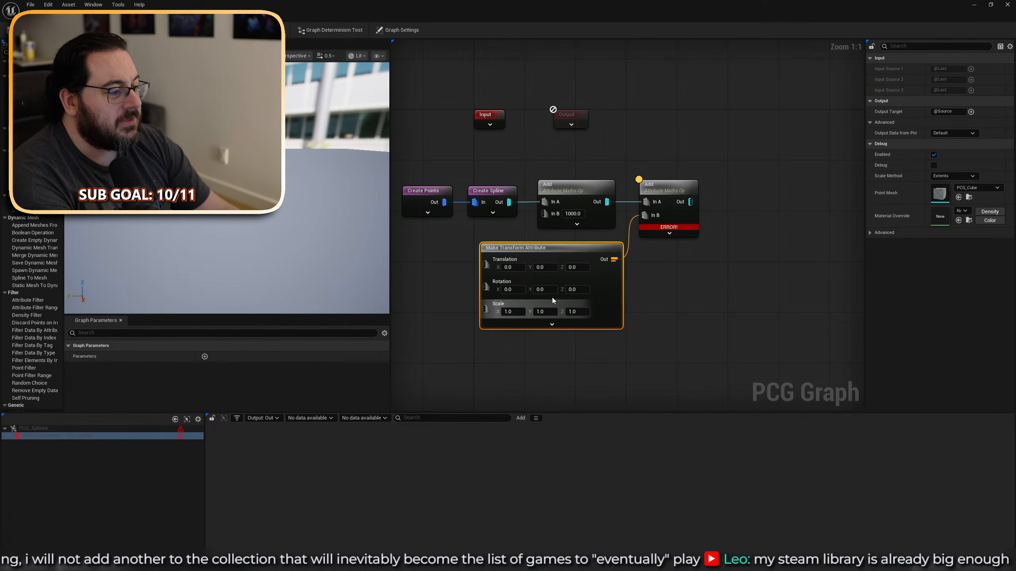
key(Delete)
right_drag(695, 258, 599, 263)
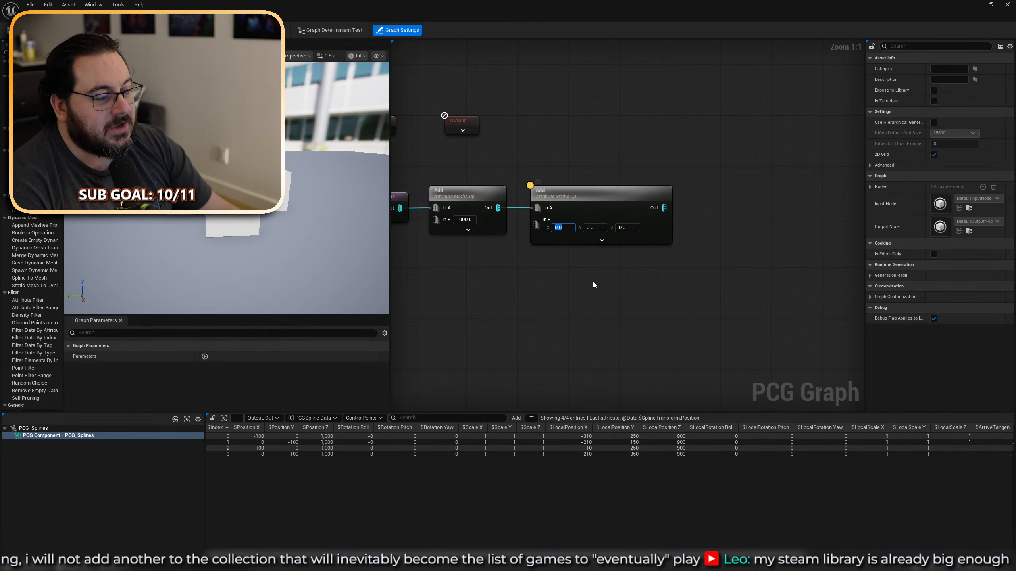
text(1)
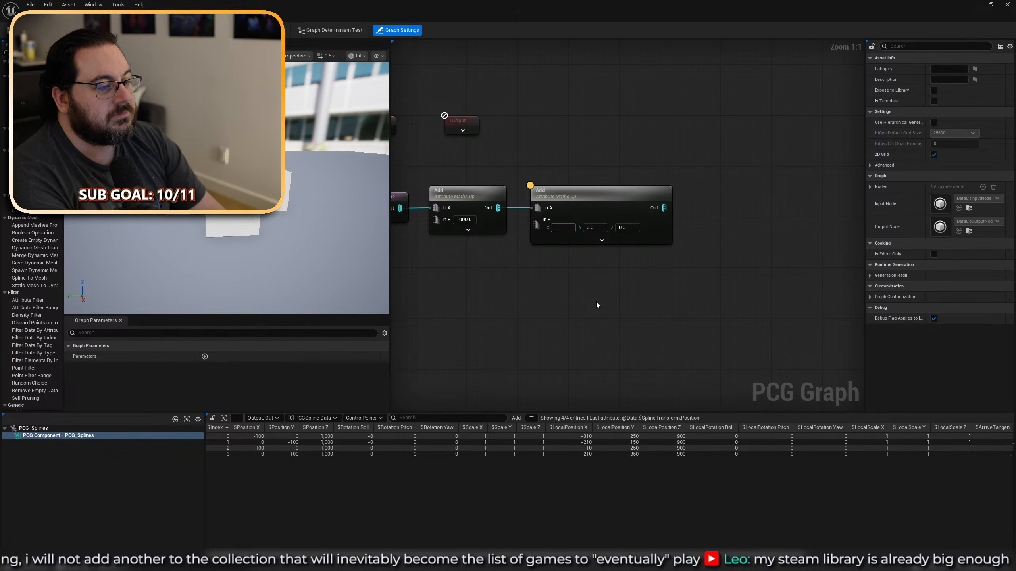
text(3000)
key(Return)
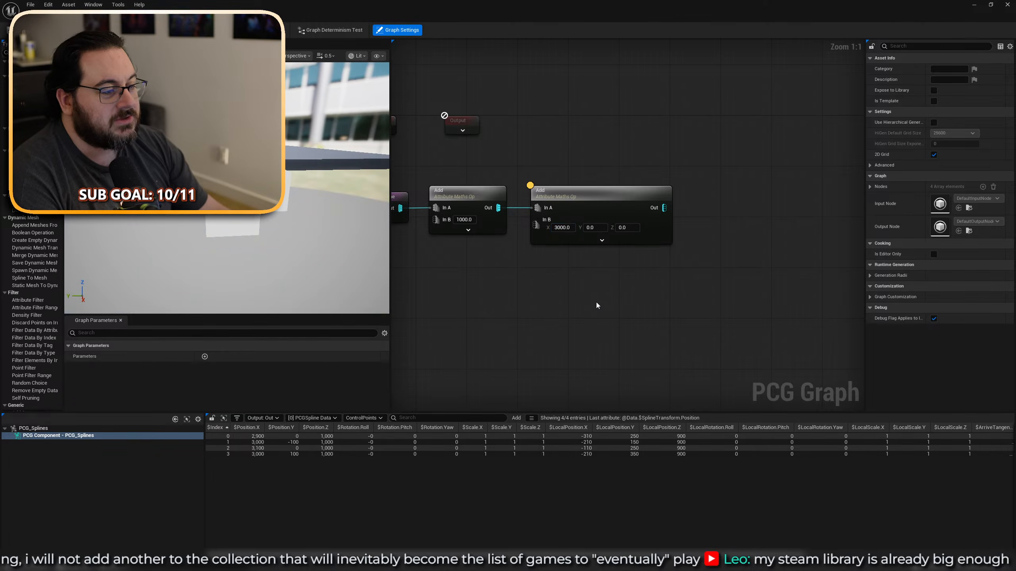
key(a)
right_drag(361, 220, 444, 240)
scroll(361, 220, up, 2)
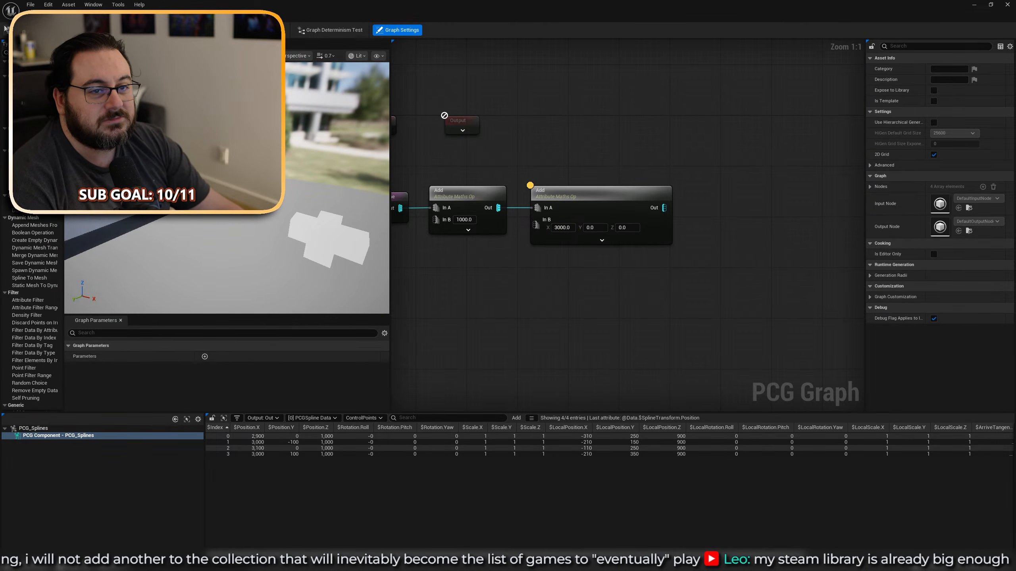
Move the PCG_Splines graph window aside to uncover the level viewport and view the PCG volume from above.
drag(447, 4, 405, 462)
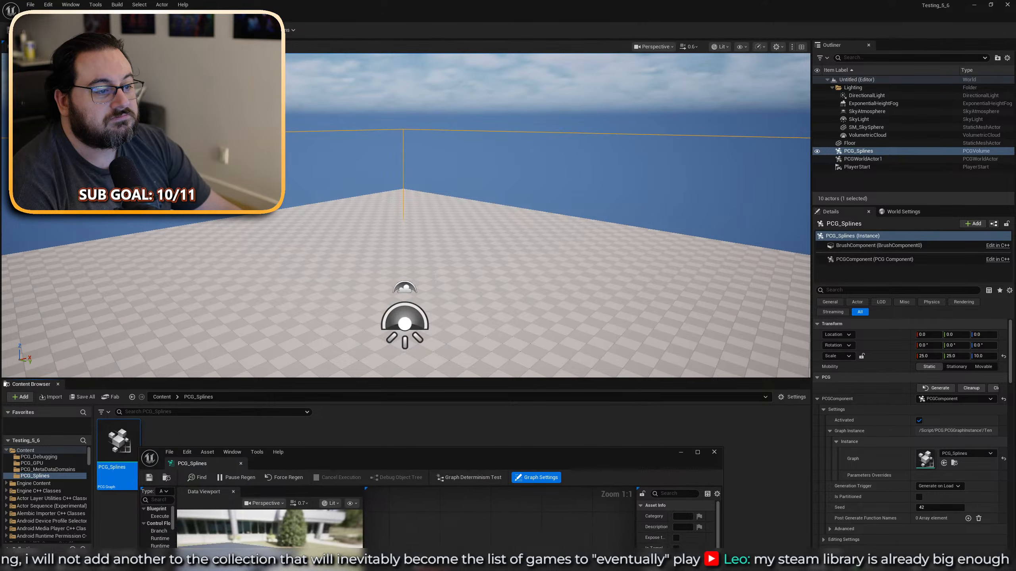
right_drag(406, 220, 362, 250)
key(s)
scroll(405, 216, up, 1)
key(q)
key(e)
key(w)
key(e)
drag(585, 448, 713, 122)
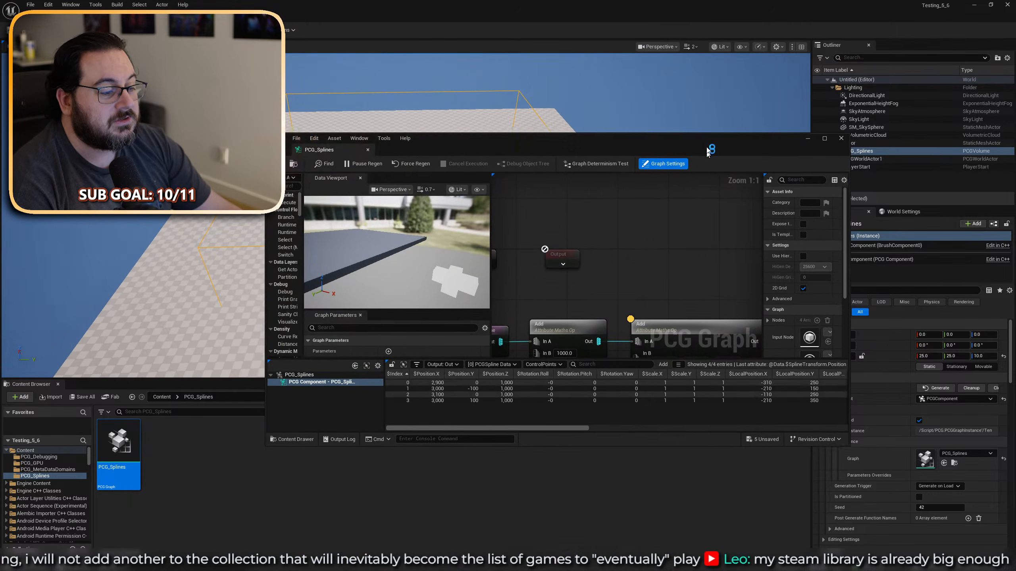
drag(615, 142, 580, 278)
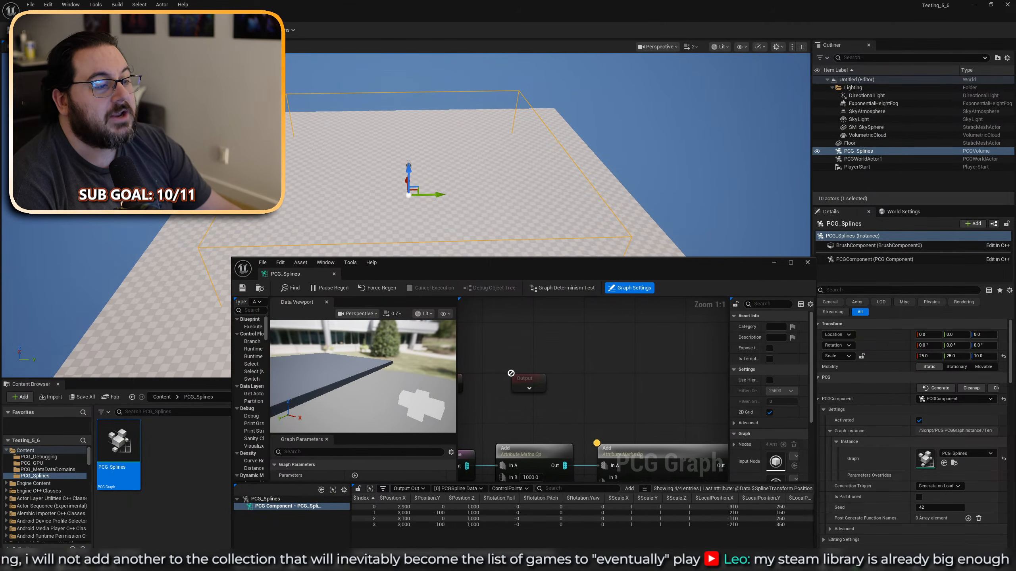
Try an X value of 1000 in the second Add node's In B, restoring it to 3000.
drag(387, 369, 361, 408)
right_drag(626, 485, 623, 406)
click(620, 406)
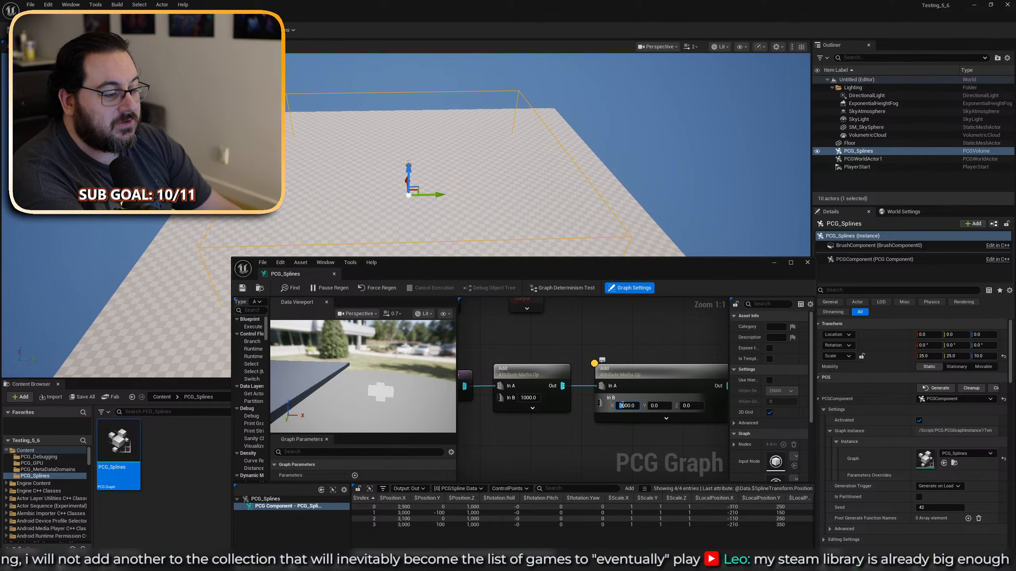
text(1)
key(Return)
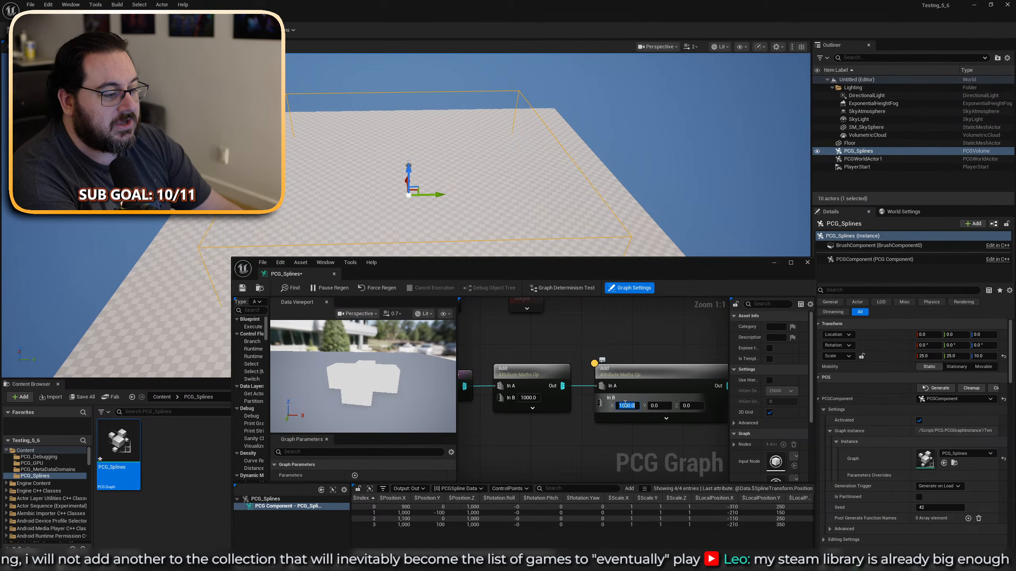
click(621, 406)
Enable debug display on the second Add node and view its points relative to the PCG volume in the level.
click(636, 389)
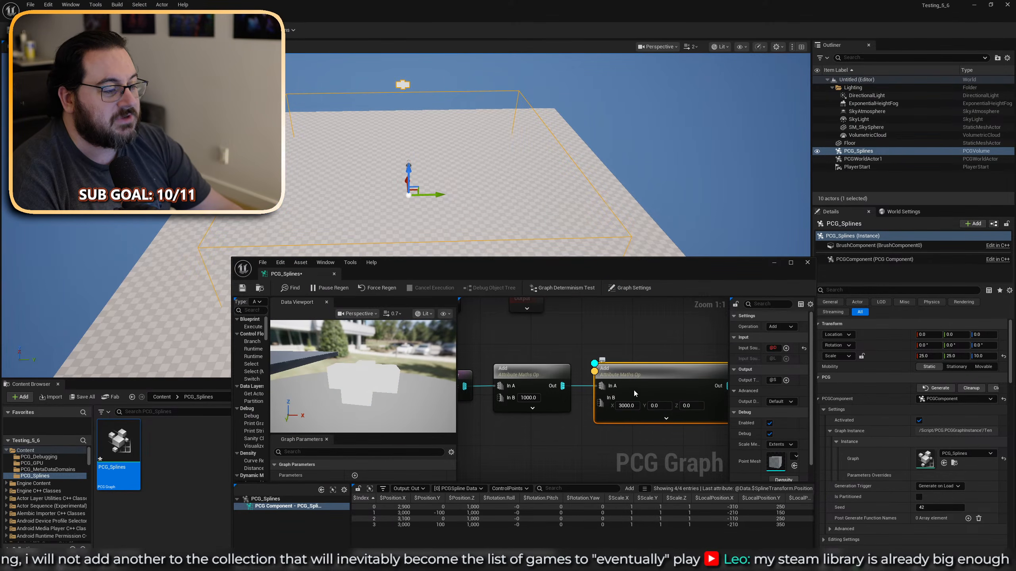
key(w)
key(d)
right_drag(440, 180, 277, 148)
key(e)
key(d)
key(a)
key(e)
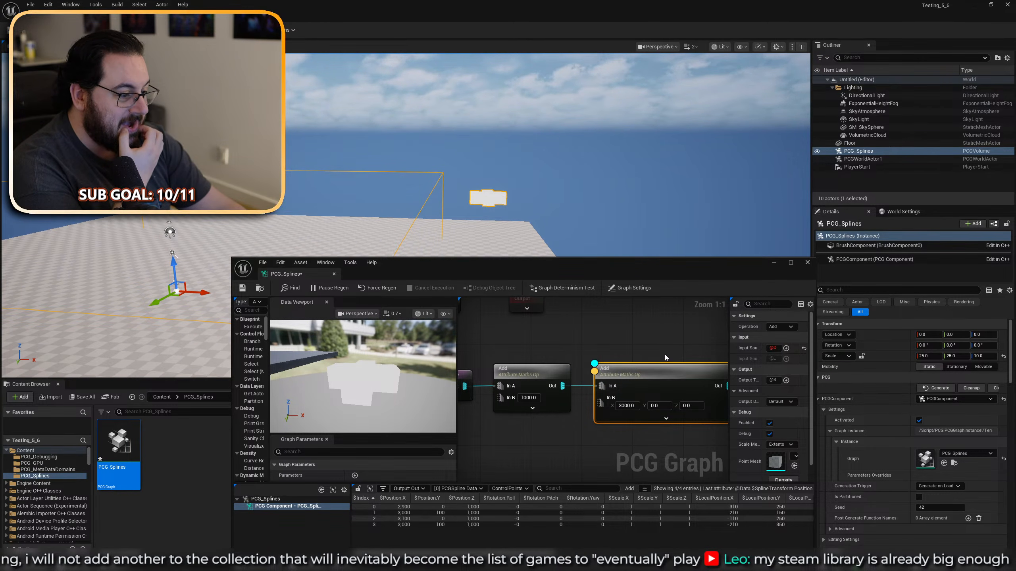
Add an Intersection node fed by the second Add node's output into its Primary Source.
right_drag(639, 362, 497, 363)
click(628, 374)
scroll(615, 372, down, 2)
right_drag(610, 371, 613, 372)
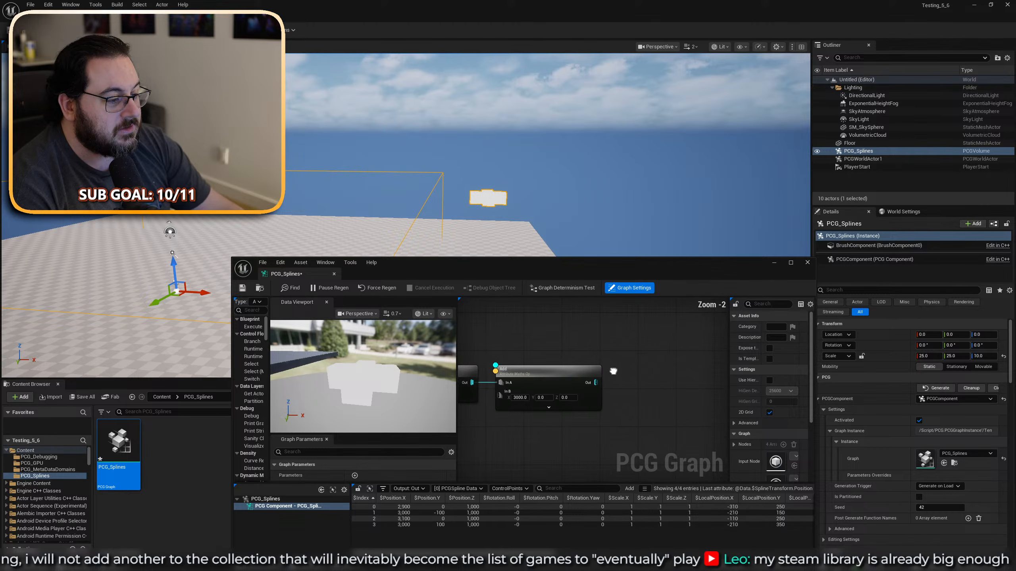
drag(595, 382, 630, 389)
text(in)
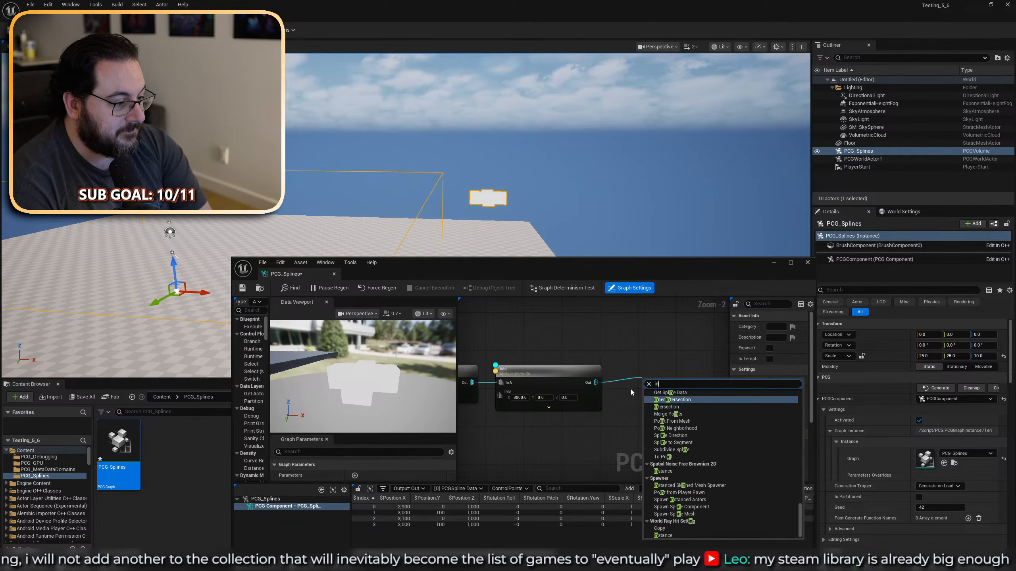
text(ter)
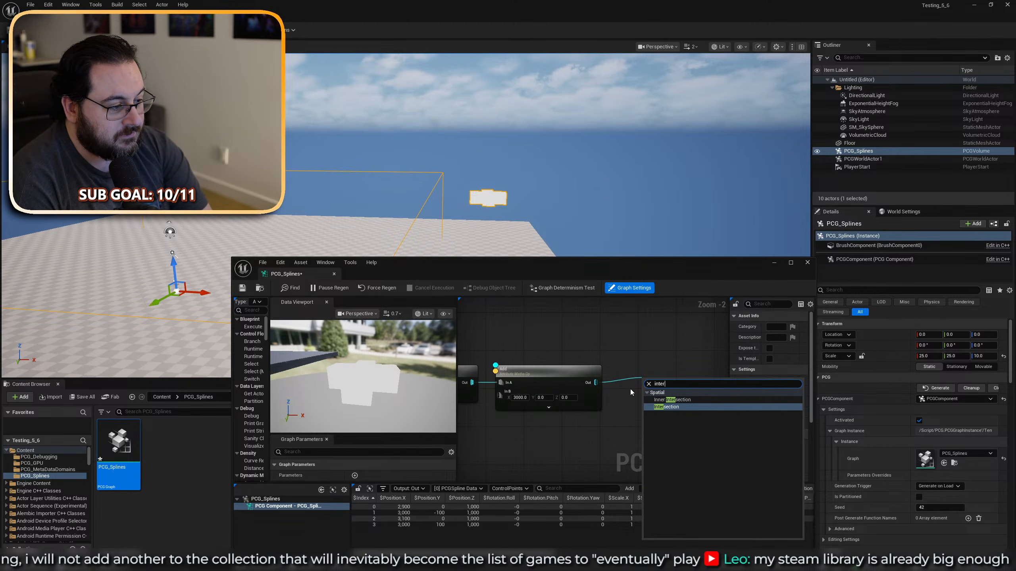
key(Return)
Add a Get Actor Data node below the connection between the second Add node and the Intersection node.
scroll(560, 432, down, 1)
right_drag(560, 432, 575, 397)
scroll(575, 397, down, 1)
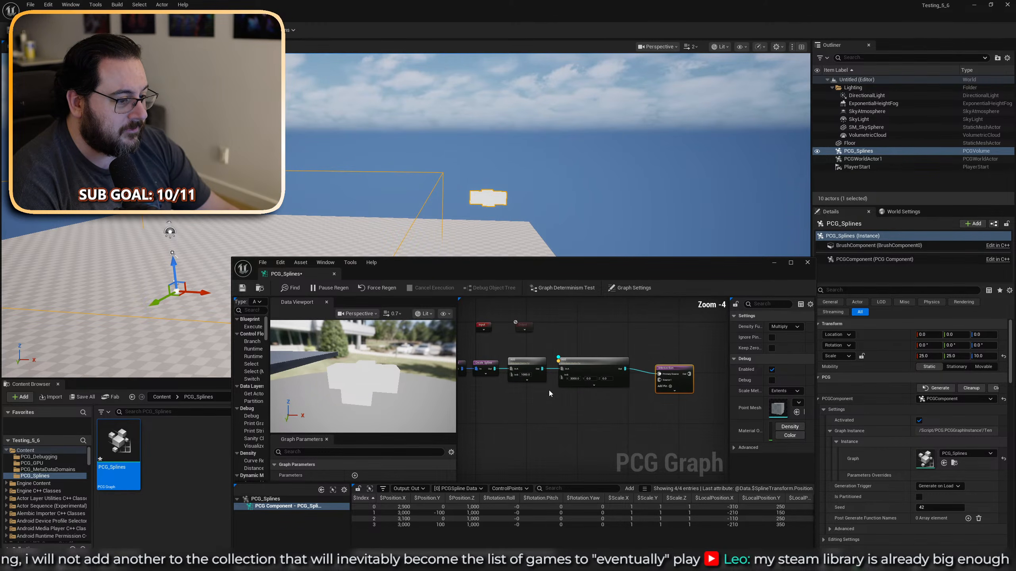
right_drag(503, 373, 515, 385)
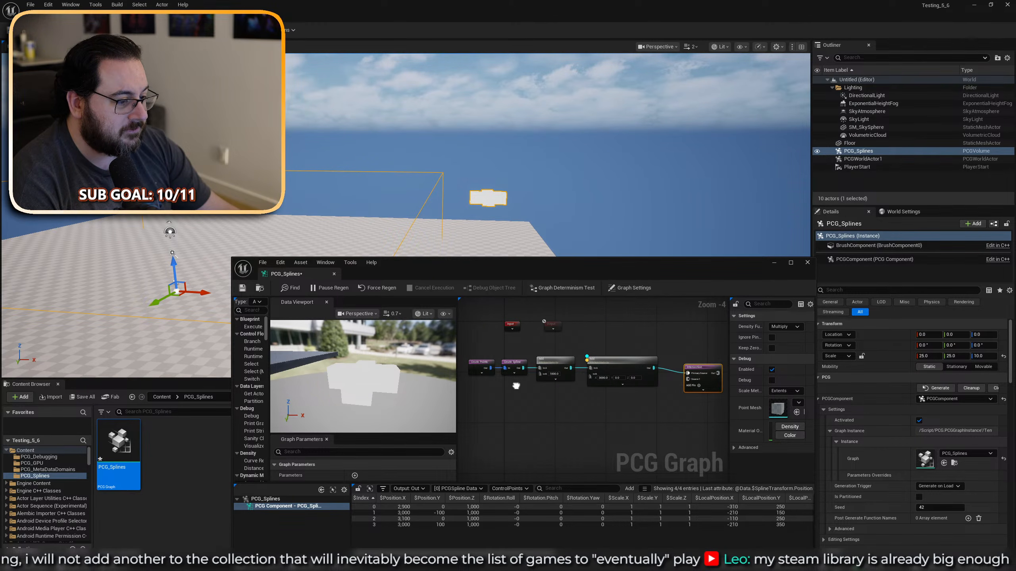
scroll(516, 386, up, 2)
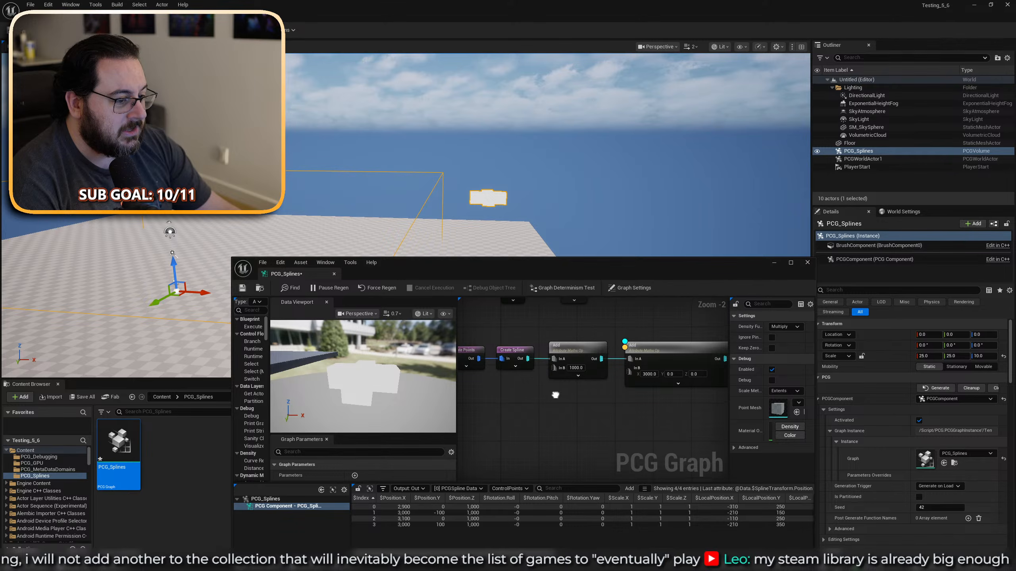
mouse_move(556, 395)
right_down()
mouse_move(562, 407)
mouse_move(540, 407)
right_up()
click(531, 407)
right_click(514, 408)
text(ge)
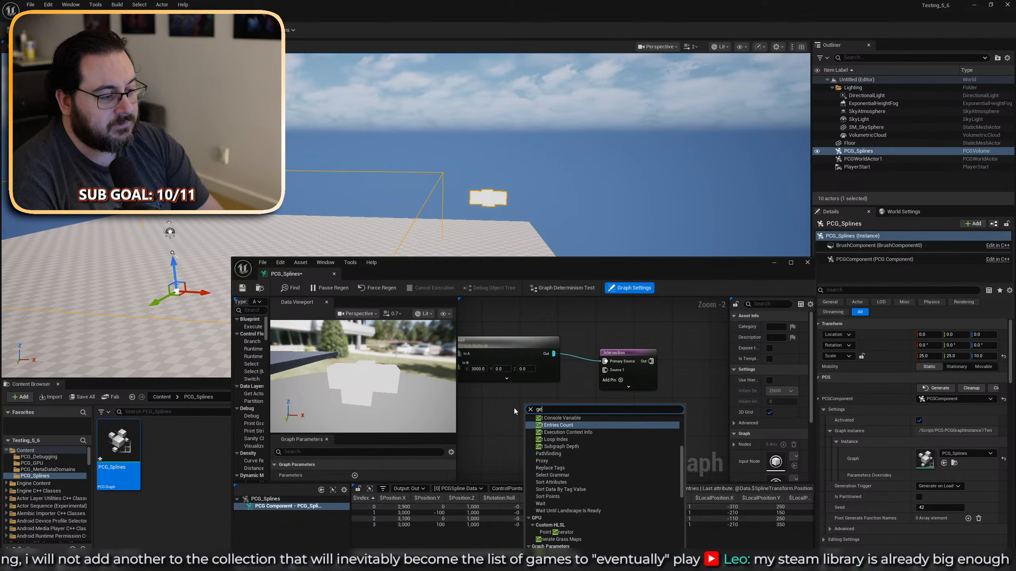
text(t)
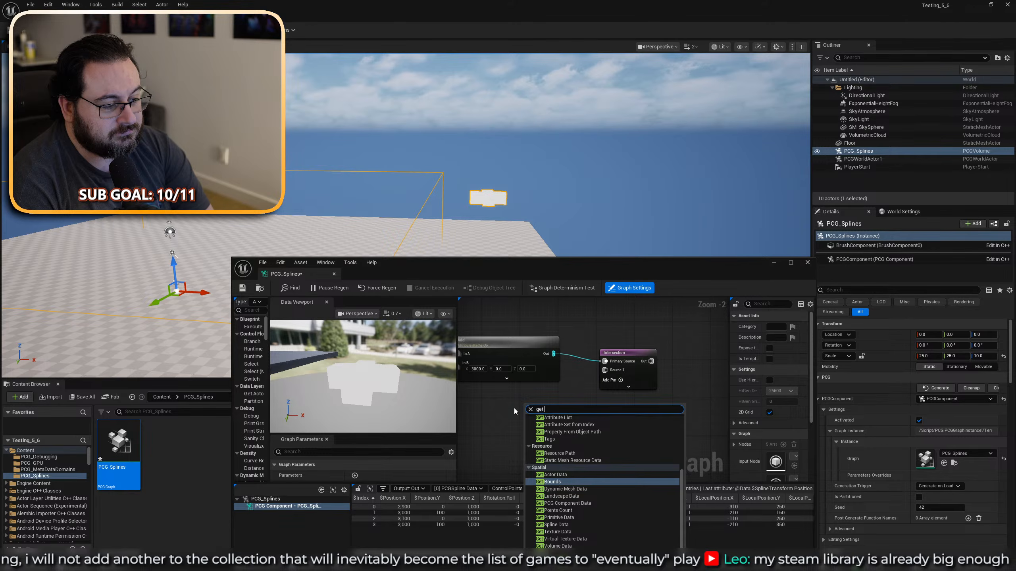
text( a)
key(Return)
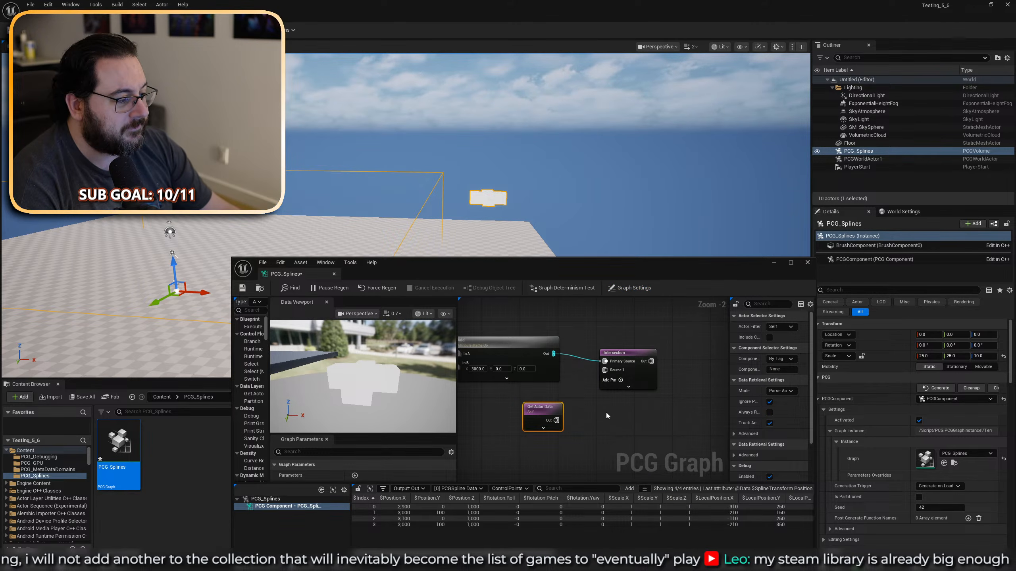
Set the Get Actor Data node's Mode to Get Single Point and connect its output to the Intersection's Source 1.
click(786, 390)
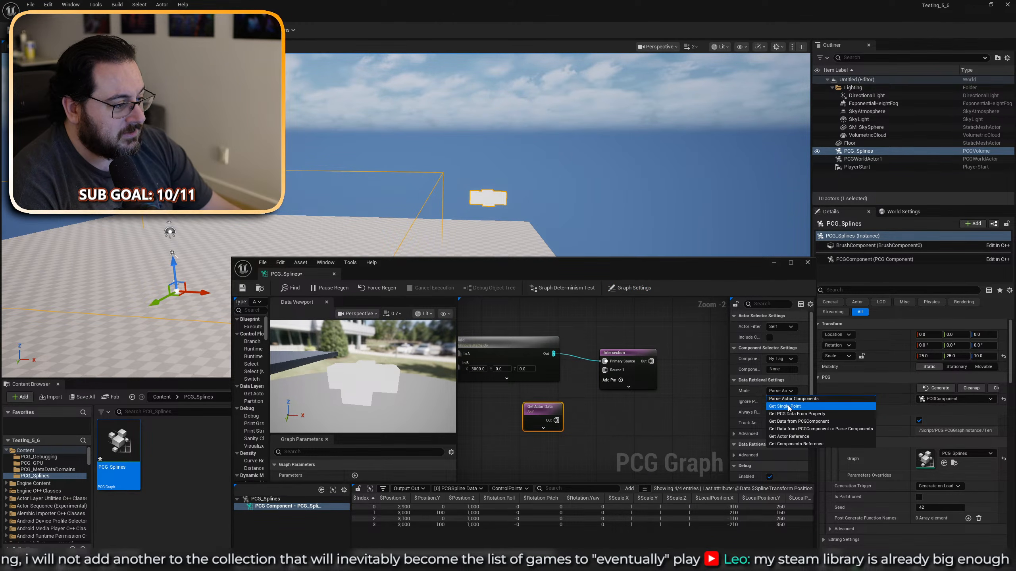
click(786, 407)
drag(556, 421, 605, 370)
Enable debug display and inspection on the Intersection node and look around its data preview.
click(625, 353)
key(d)
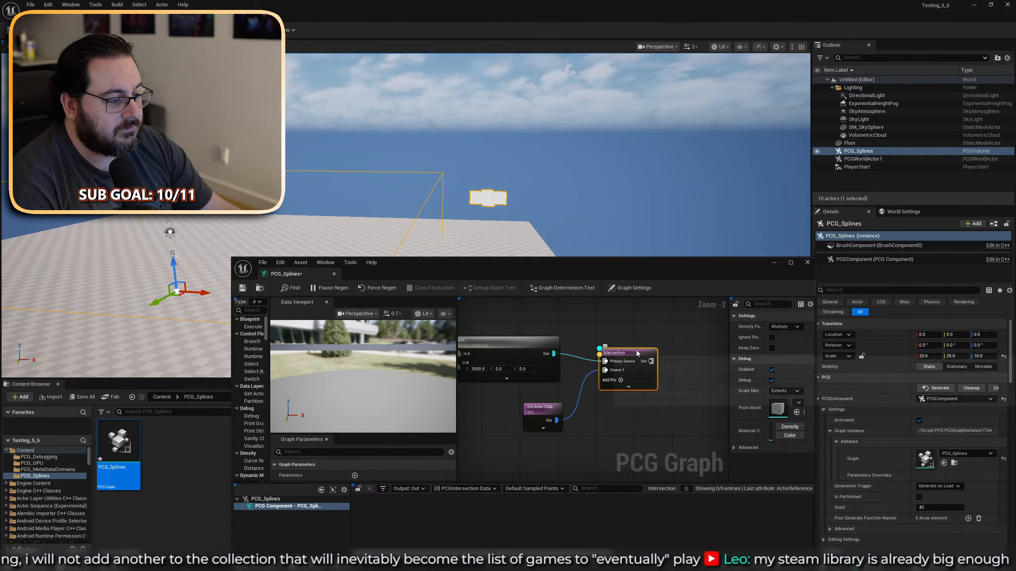
key(a)
mouse_move(580, 422)
right_down()
mouse_move(702, 442)
mouse_move(584, 438)
right_up()
key(a)
right_drag(361, 398, 437, 392)
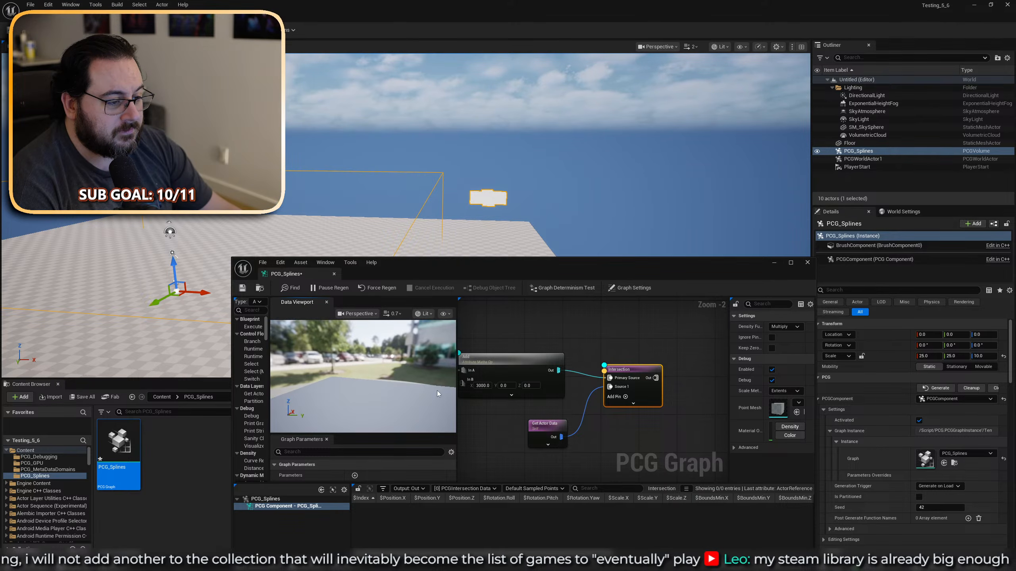
Check the Get Actor Data node's debug volume in the level, switch its debug display off and reselect the Intersection node.
click(519, 380)
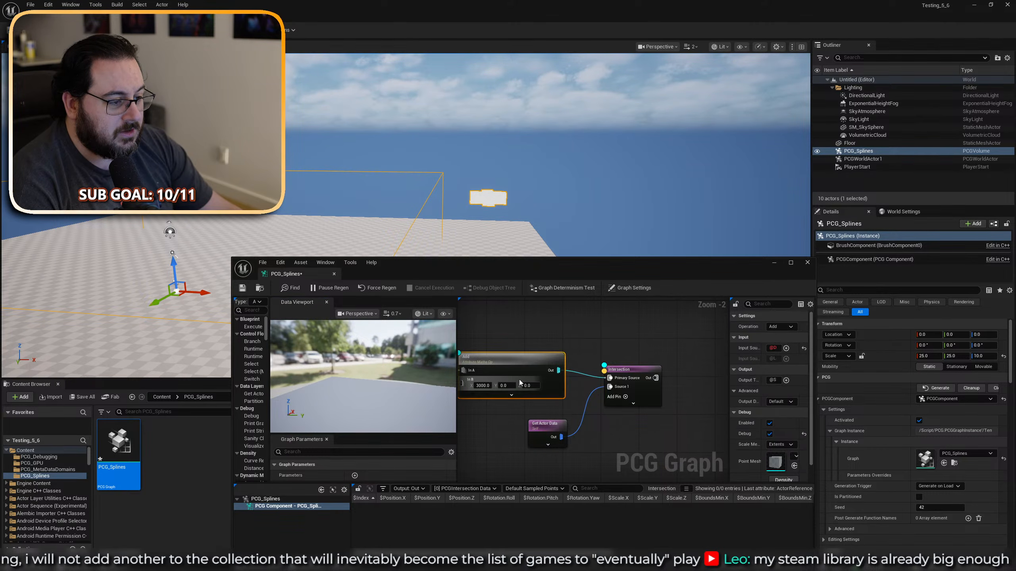
click(540, 445)
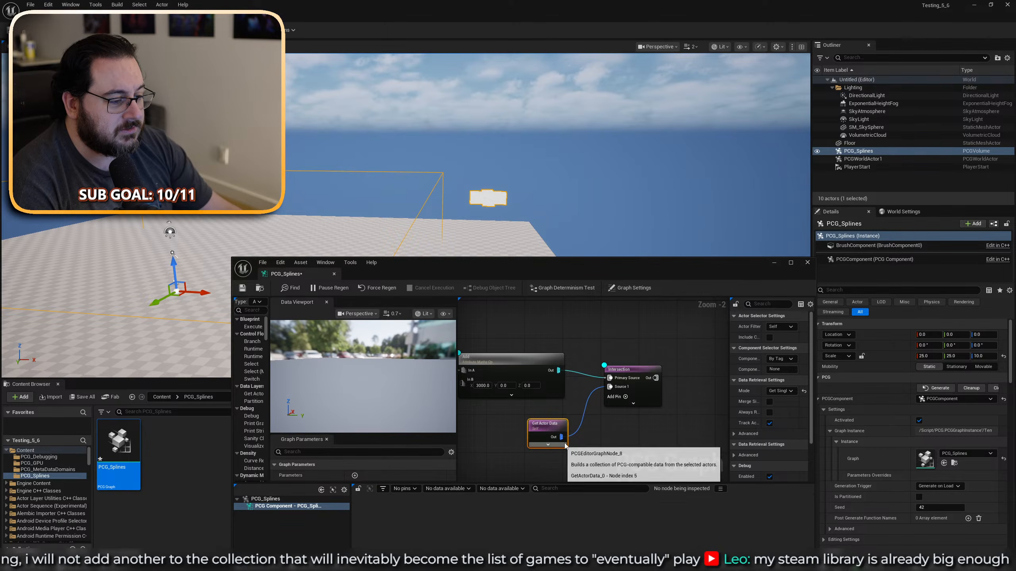
key(d)
key(d)
key(d)
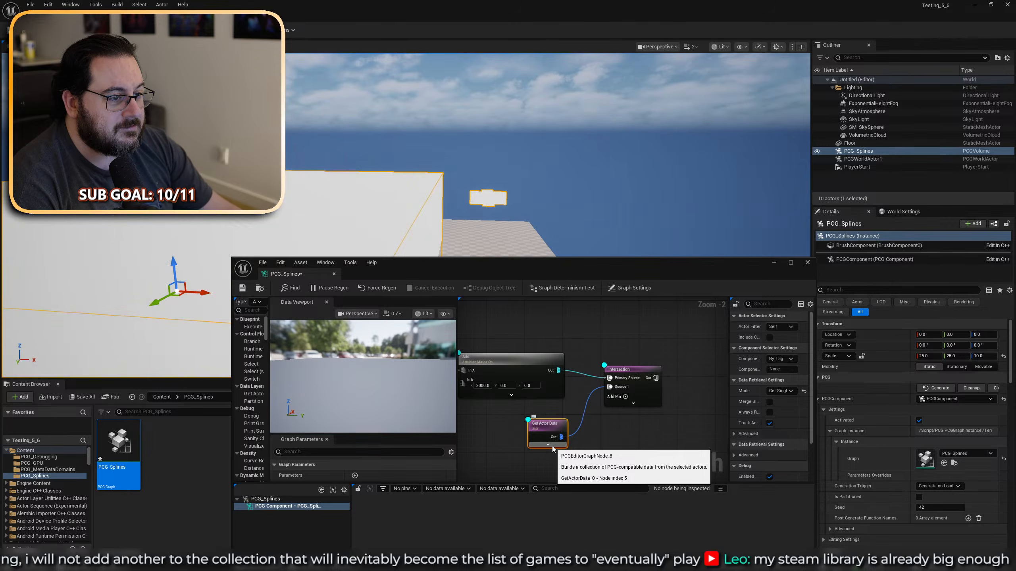
click(631, 399)
key(a)
key(a)
Try the Minimum density function on the Intersection node and restore it to Multiply.
click(784, 327)
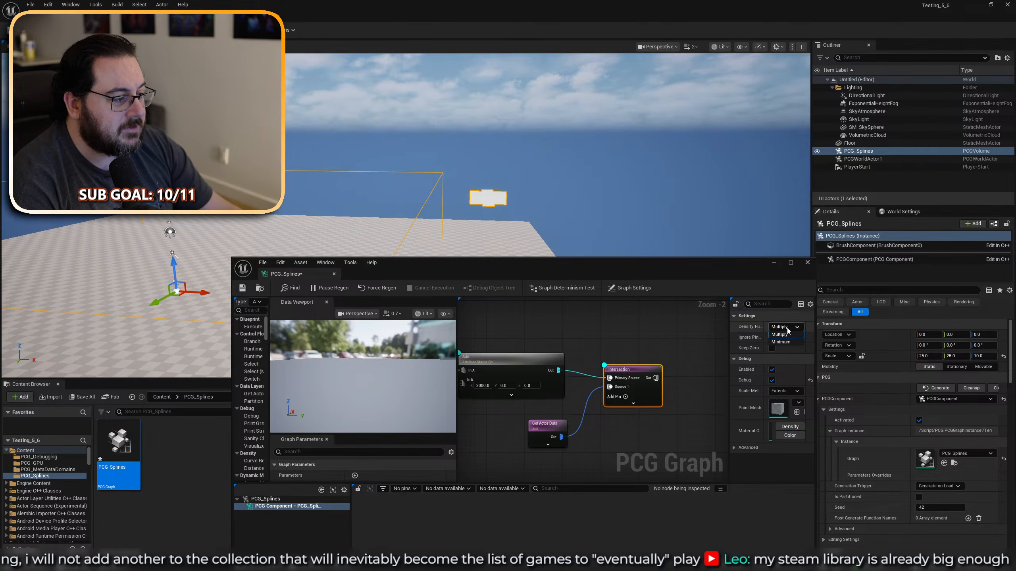
click(788, 334)
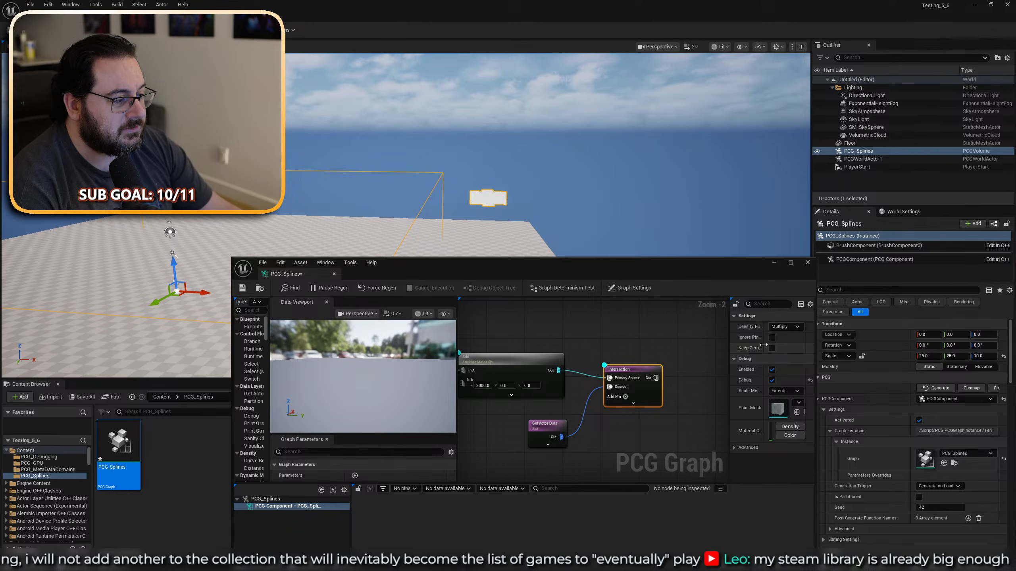
click(791, 263)
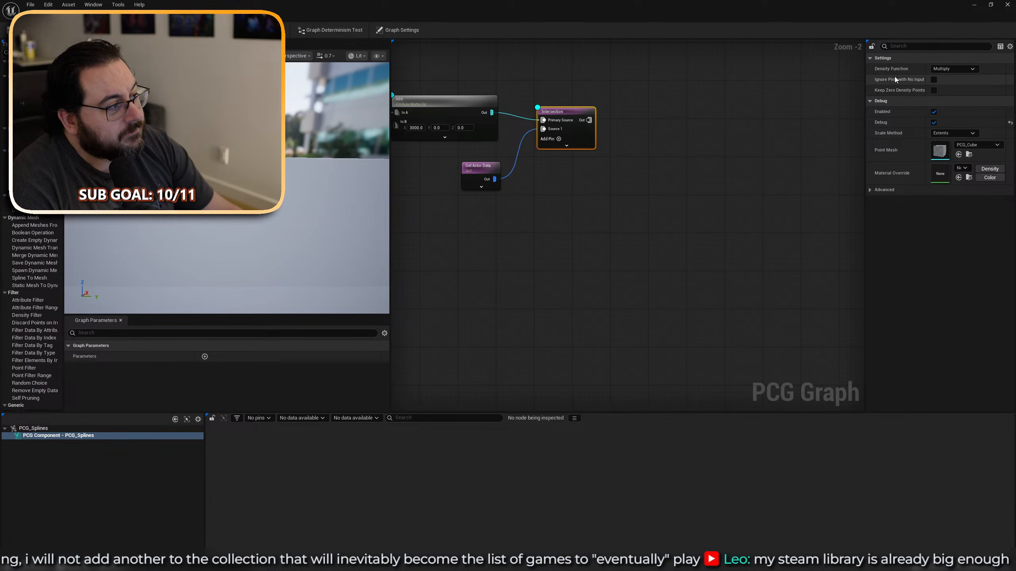
click(966, 70)
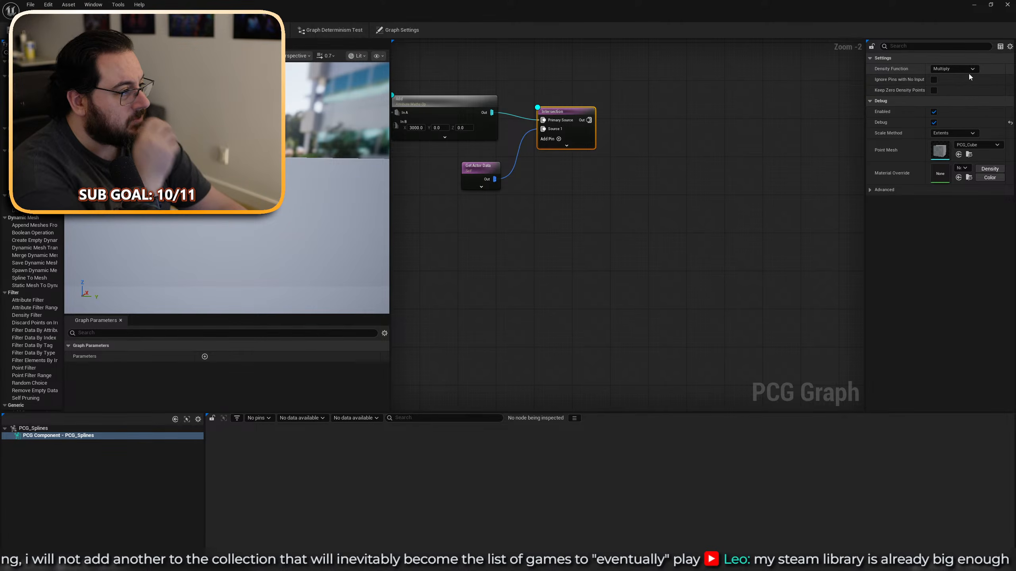
drag(814, 18, 580, 300)
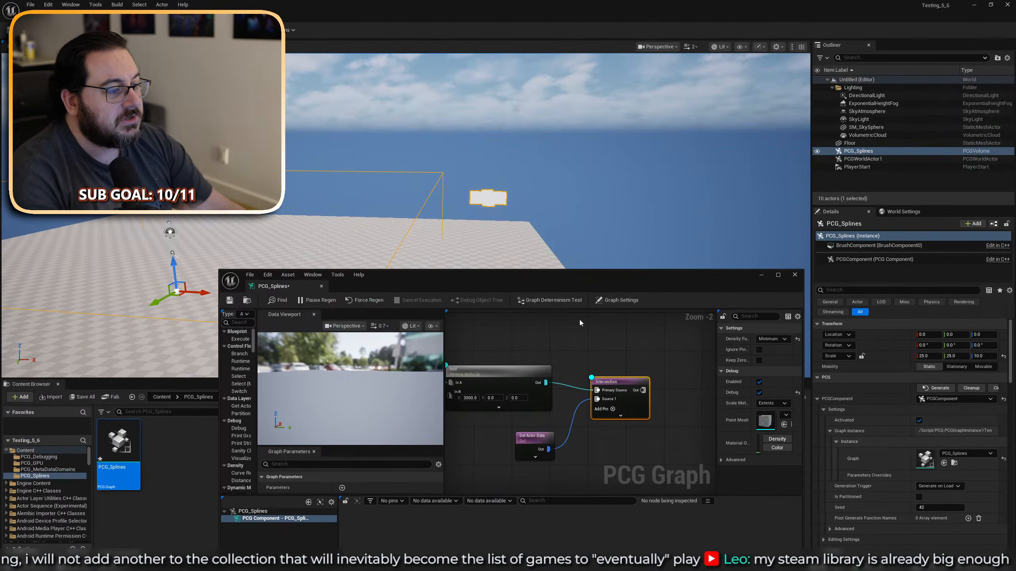
click(774, 340)
click(770, 348)
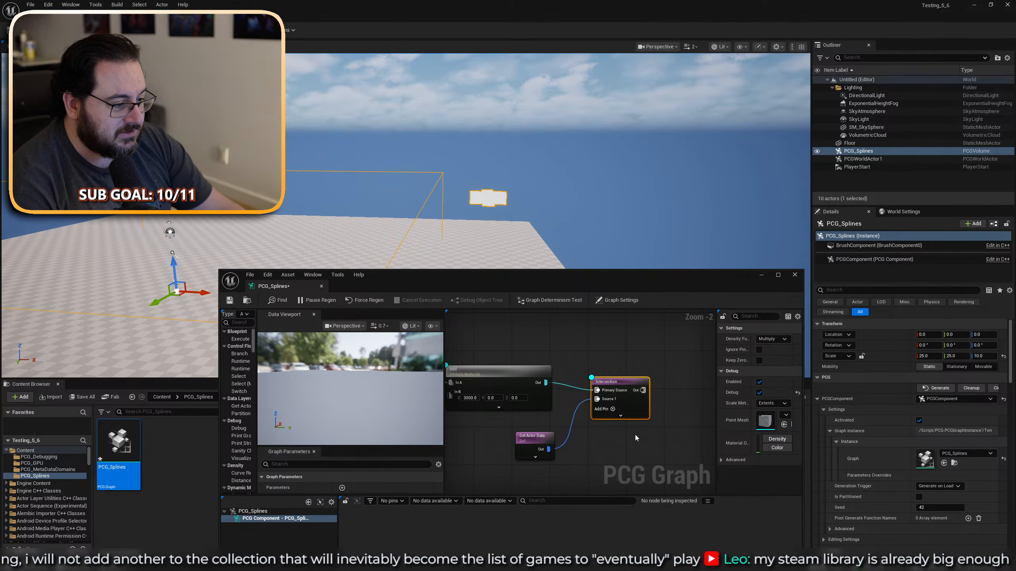
Align the Intersection node with the second Add node and inspect its output.
key(d)
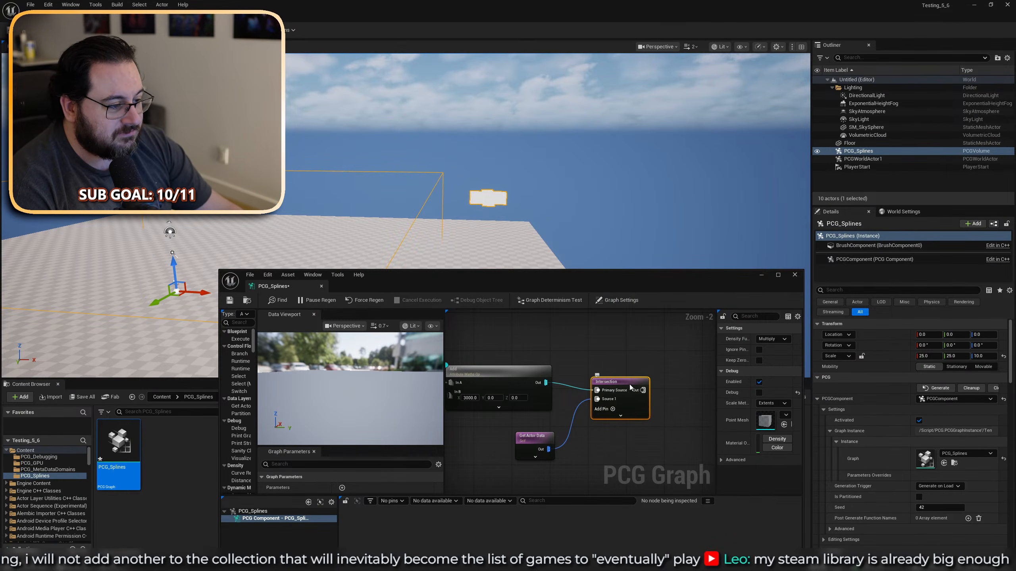
drag(629, 384, 626, 375)
key(d)
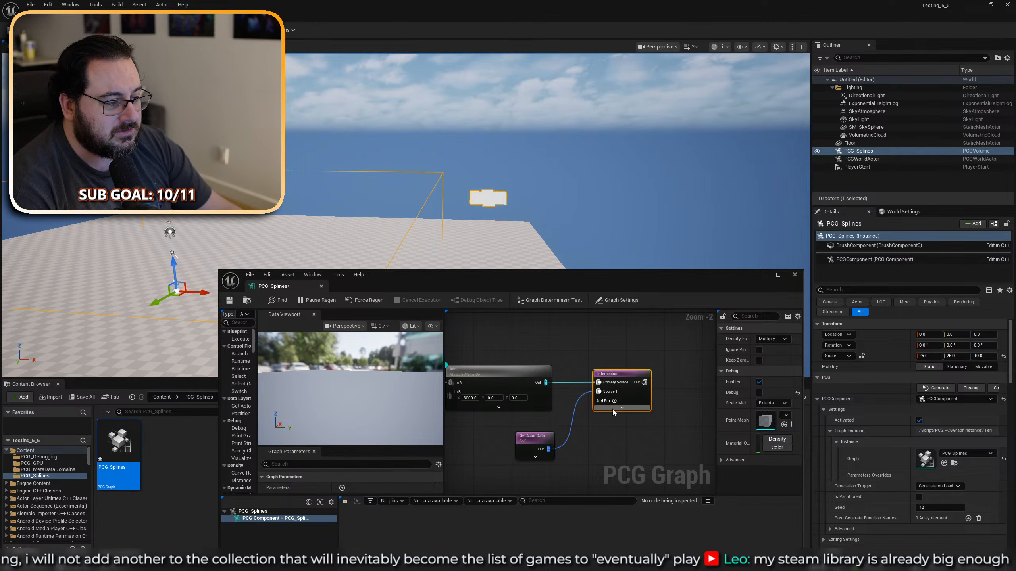
key(a)
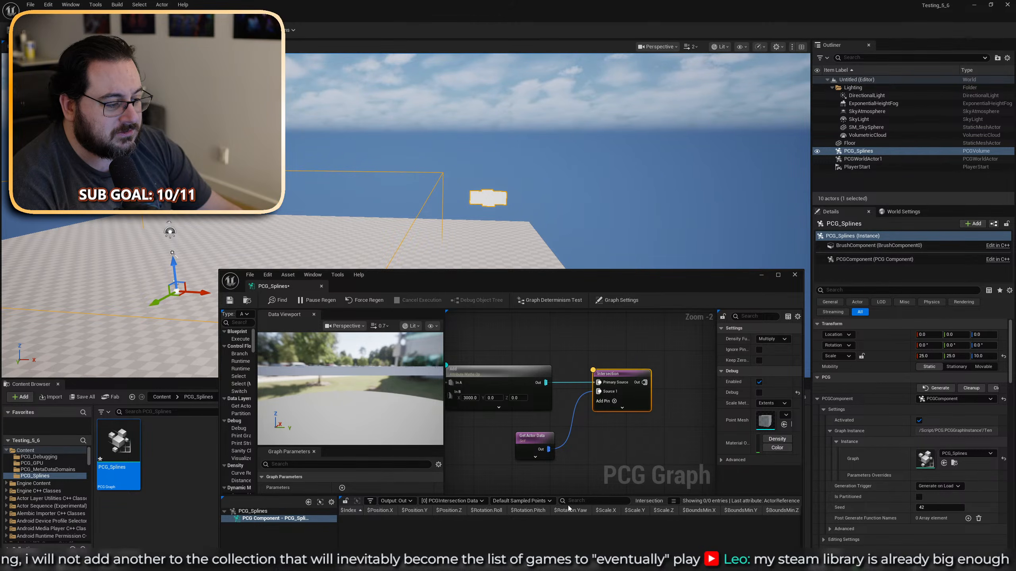
Check the Intersection output's Data domain, then return to its Default Sampled Points.
click(519, 502)
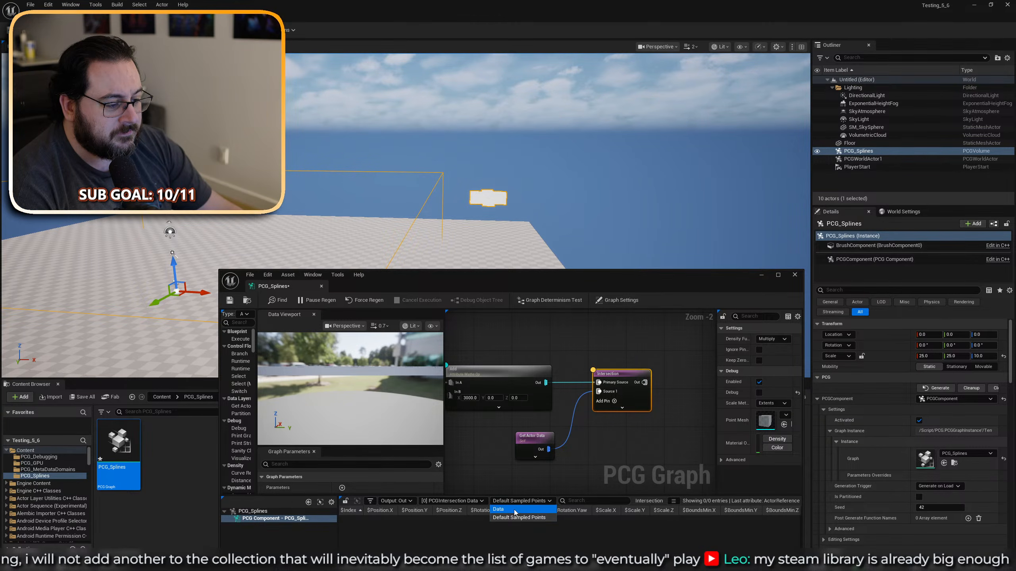
click(514, 510)
click(503, 501)
click(503, 518)
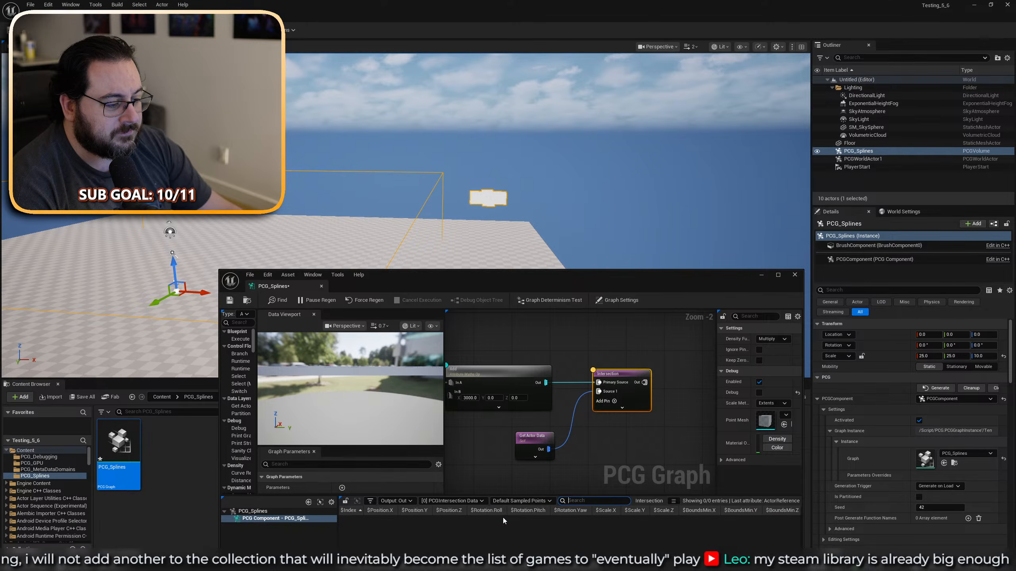
Turn off debug display on the second Add node and enable it on the Intersection node.
right_drag(523, 365, 638, 376)
click(606, 413)
key(d)
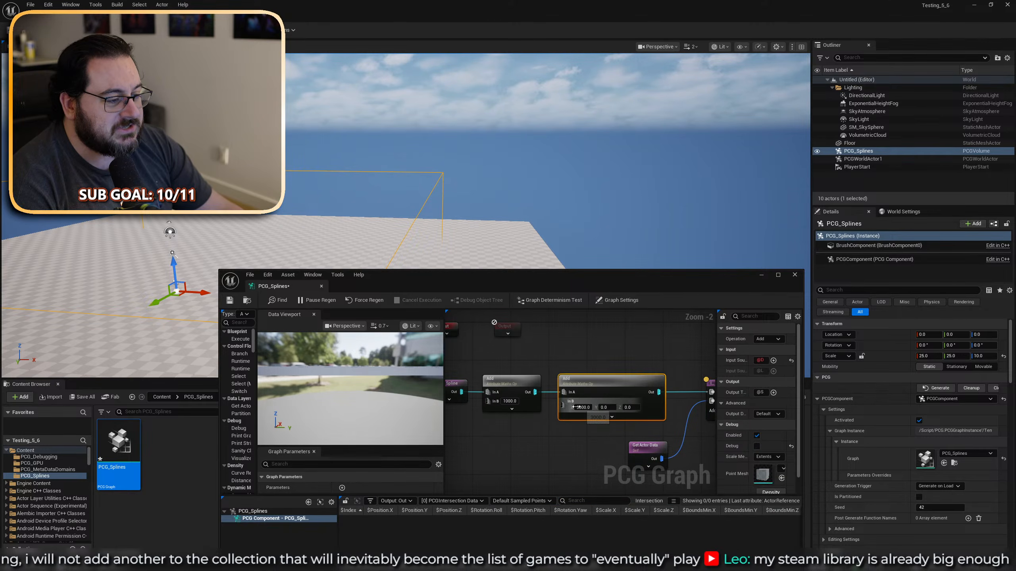
right_drag(579, 408, 458, 413)
key(d)
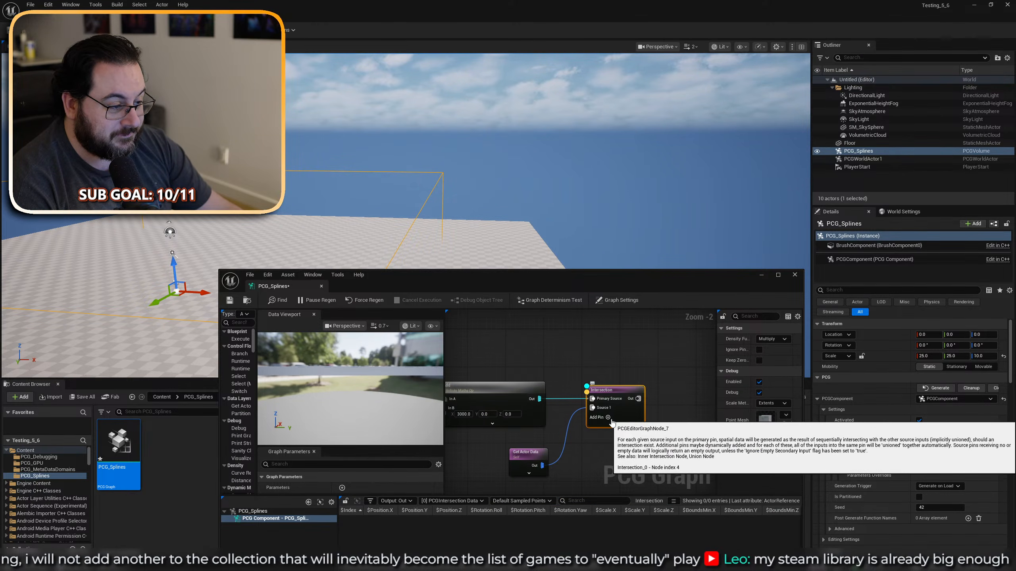
Set the X value of the second Add node's In B to 1000 and check the PCG volume in the level.
right_drag(529, 369, 572, 362)
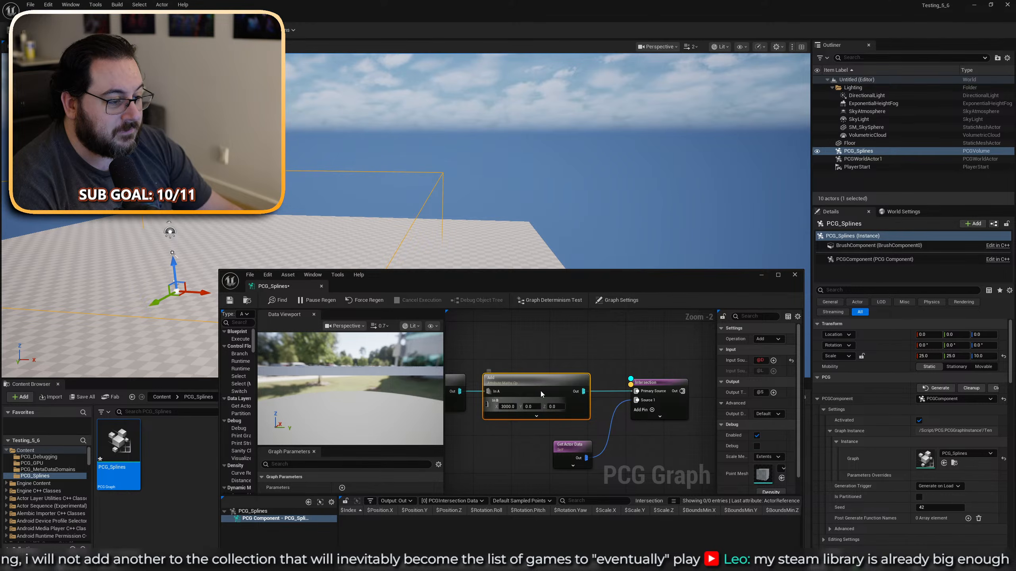
click(503, 407)
text(1000)
key(Return)
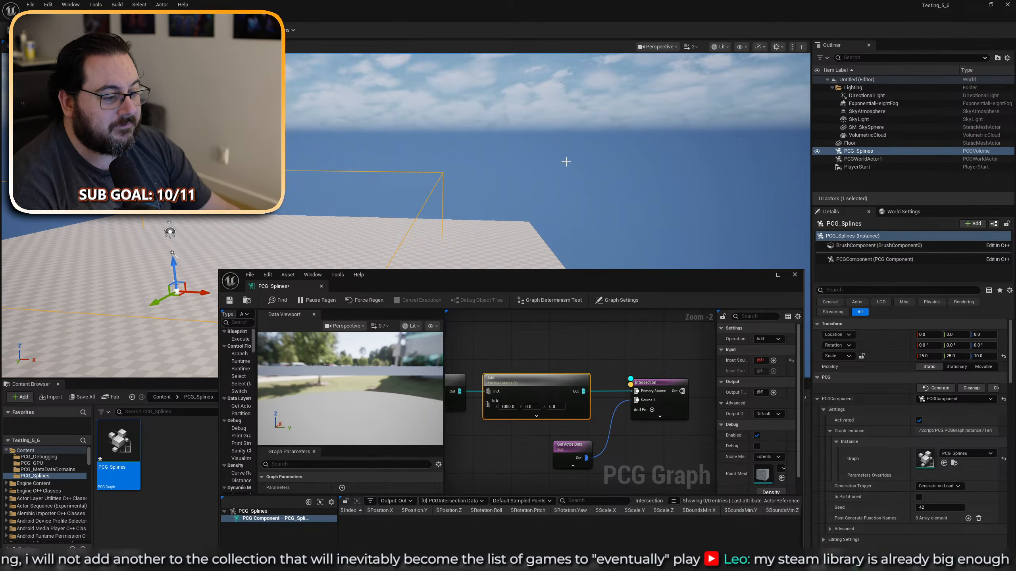
right_drag(565, 161, 546, 176)
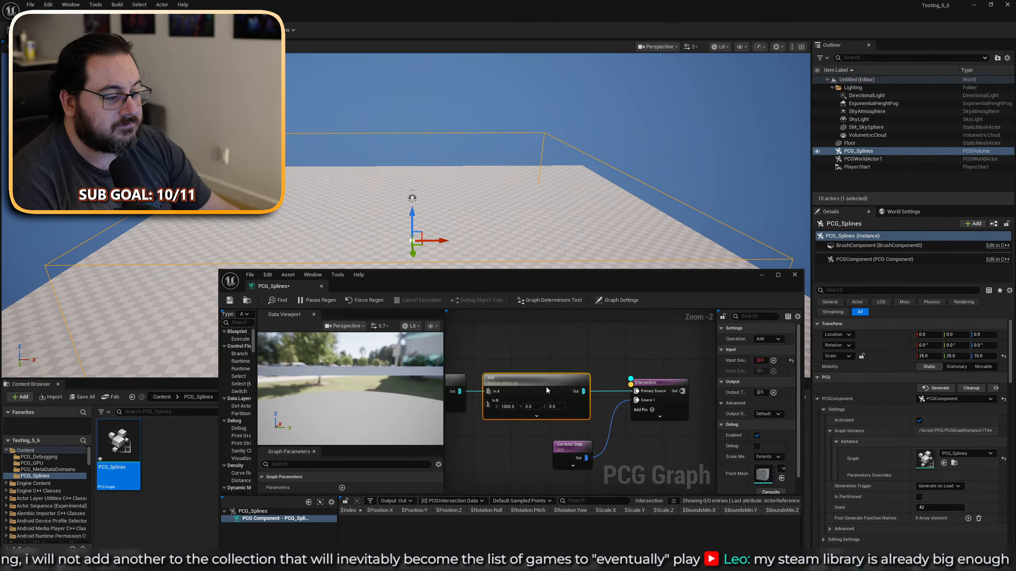
Set In B of the first Add node to 500 and enable its debug display in the level.
click(507, 407)
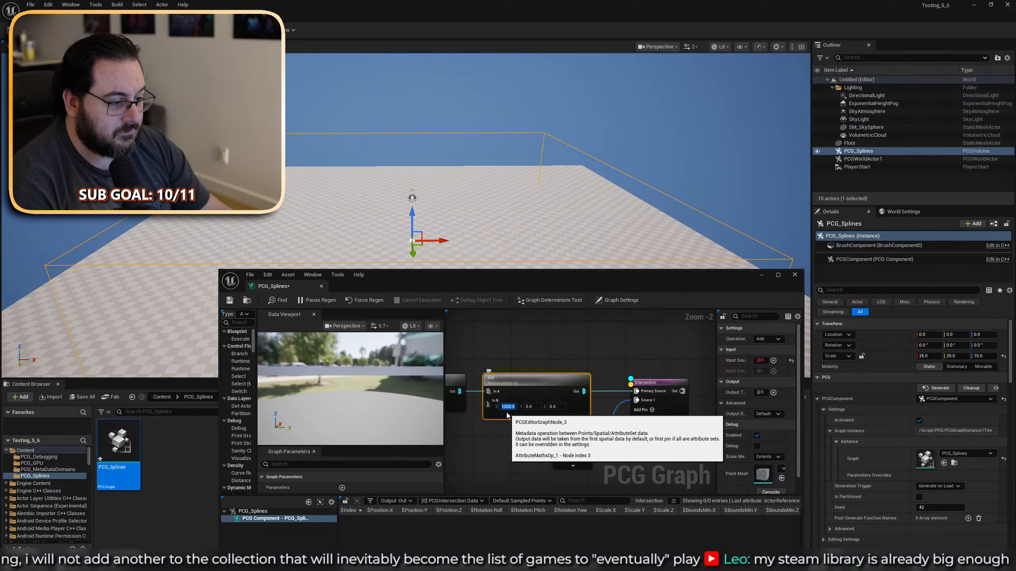
right_drag(507, 416, 662, 428)
click(609, 420)
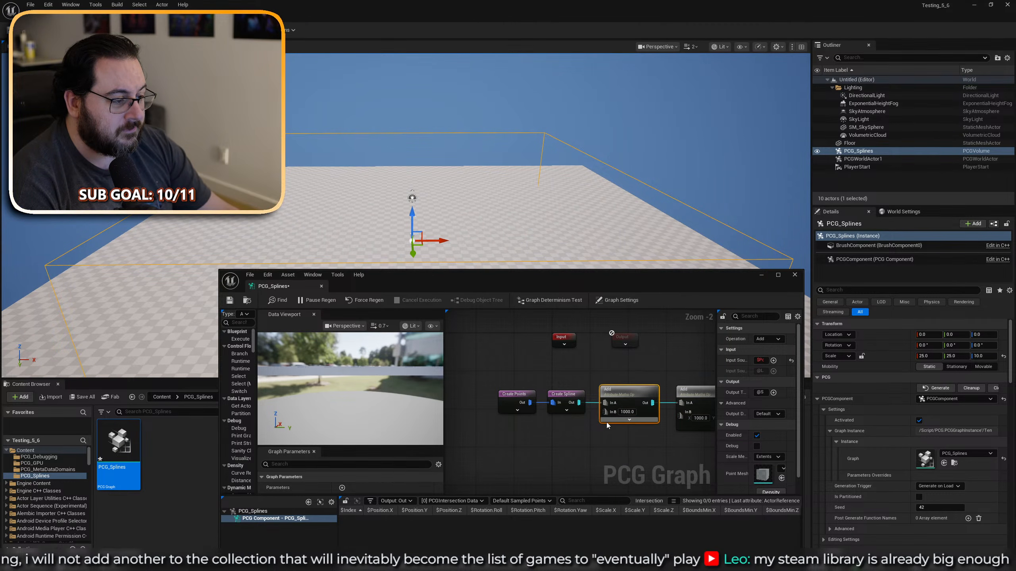
click(627, 412)
text(50)
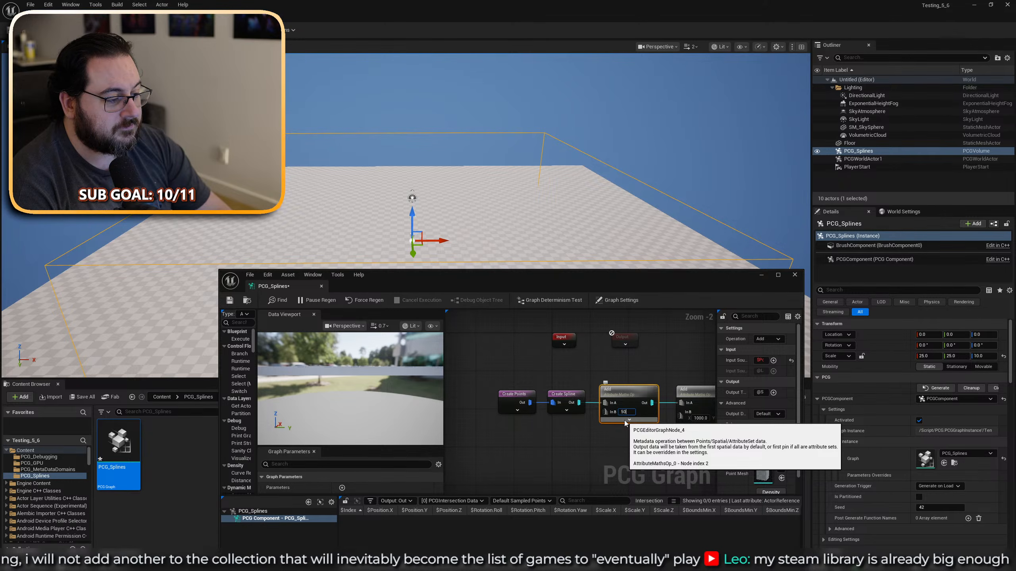
text(0)
key(Return)
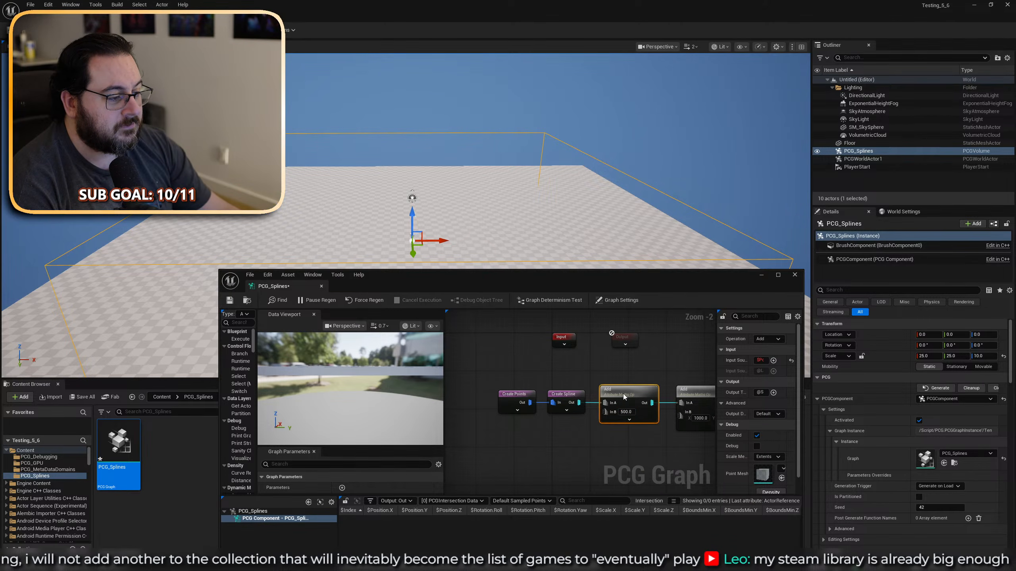
key(d)
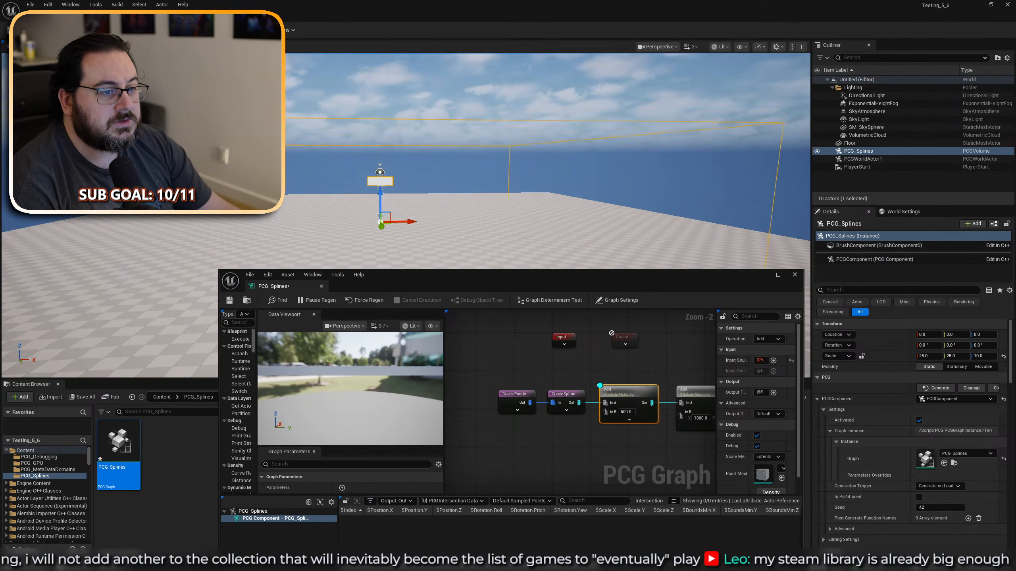
Try the Minimum density function and the Keep Zero option on the Intersection node, then restore Multiply and turn the option off.
right_drag(647, 376, 523, 403)
drag(623, 384, 627, 425)
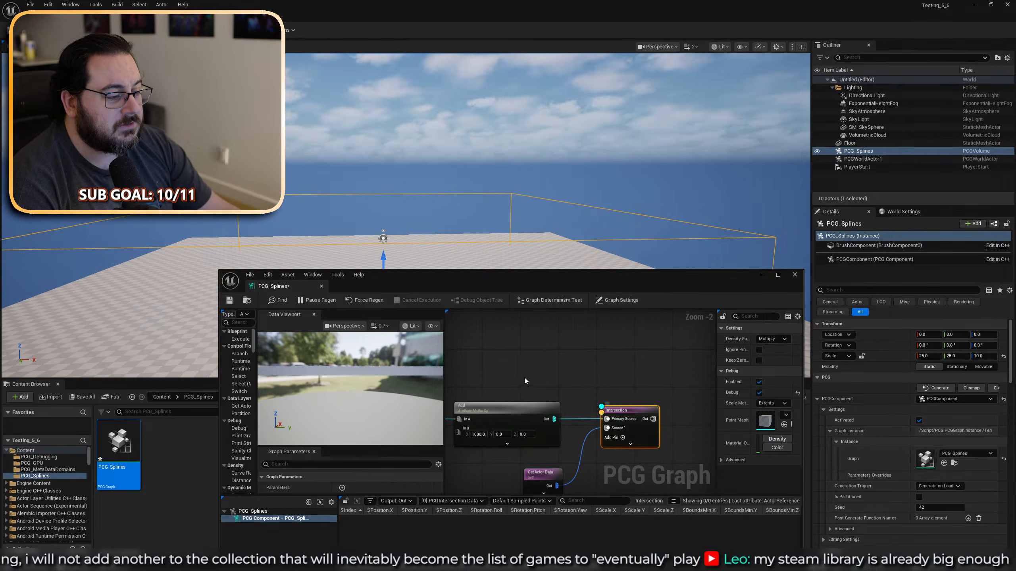
click(771, 346)
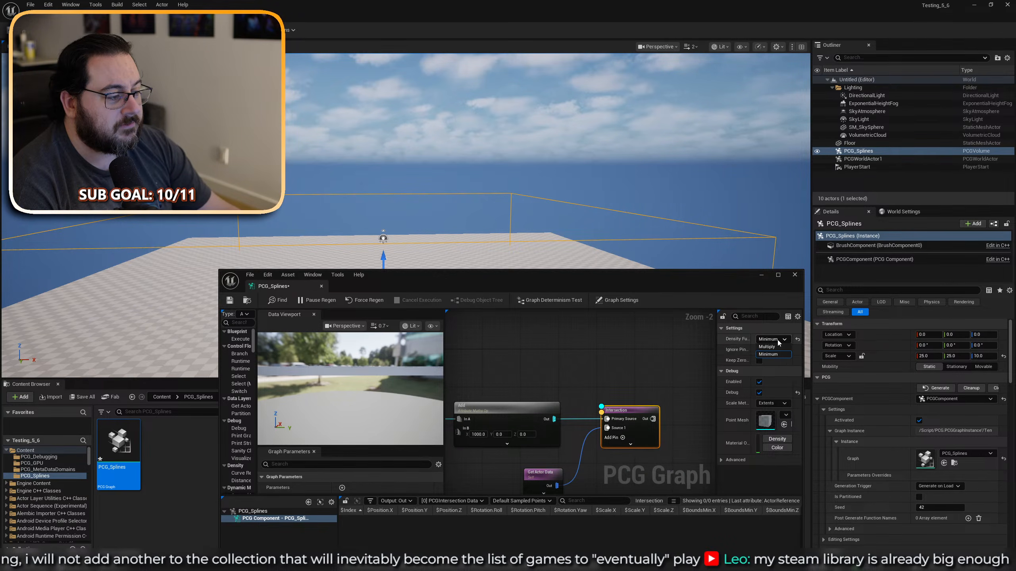
click(767, 346)
click(759, 361)
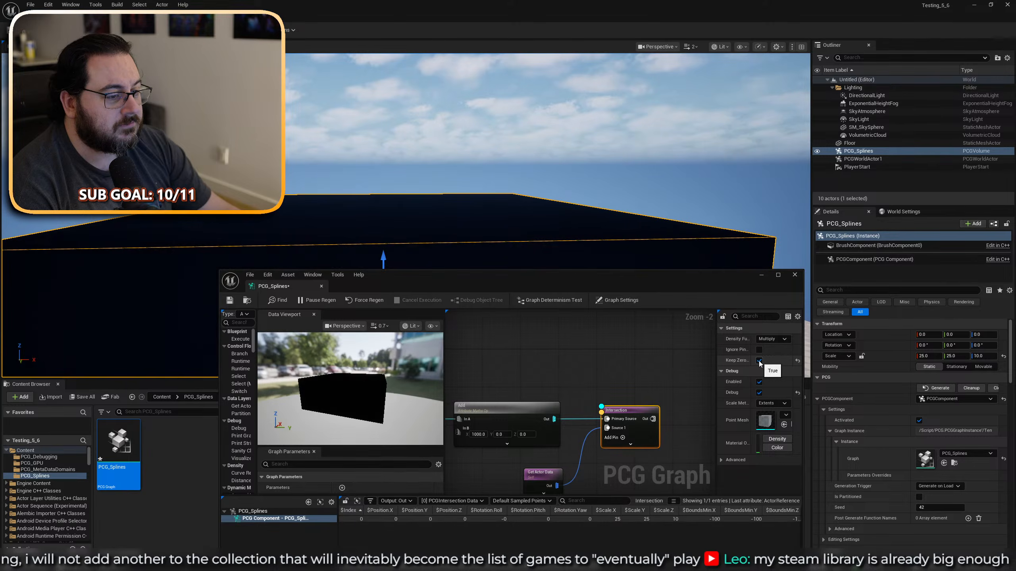
click(758, 360)
Wire Get Actor Data into the Intersection's Primary Source and the second Add node into Source 1, with the Minimum density function.
right_drag(619, 392, 621, 365)
alt+click(608, 391)
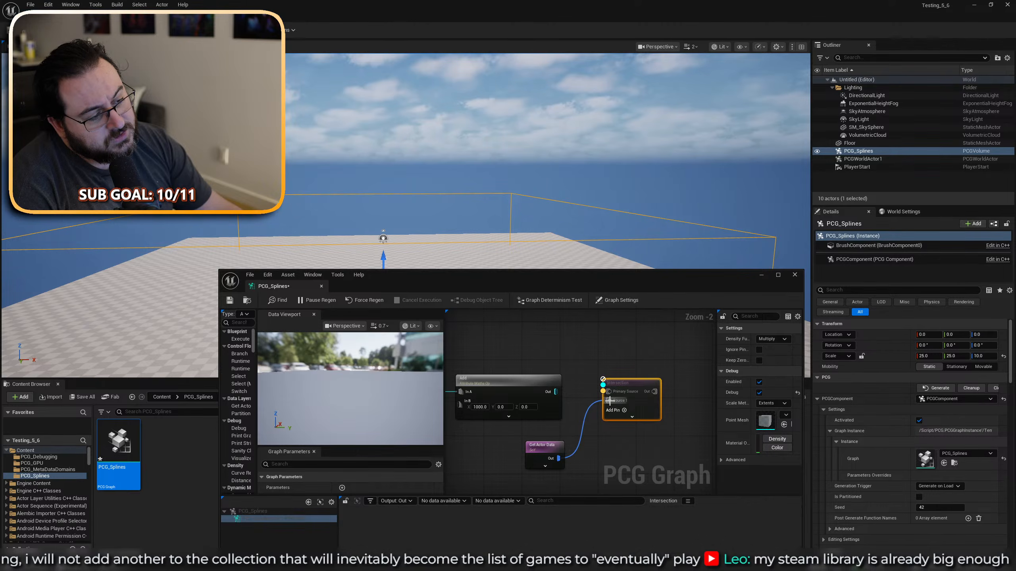
drag(556, 392, 608, 401)
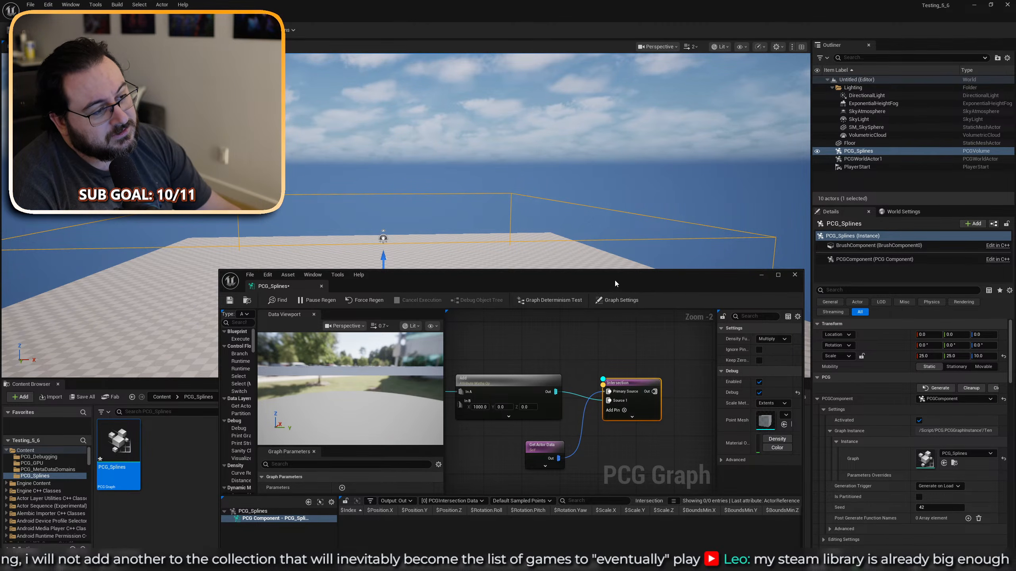
drag(616, 284, 582, 355)
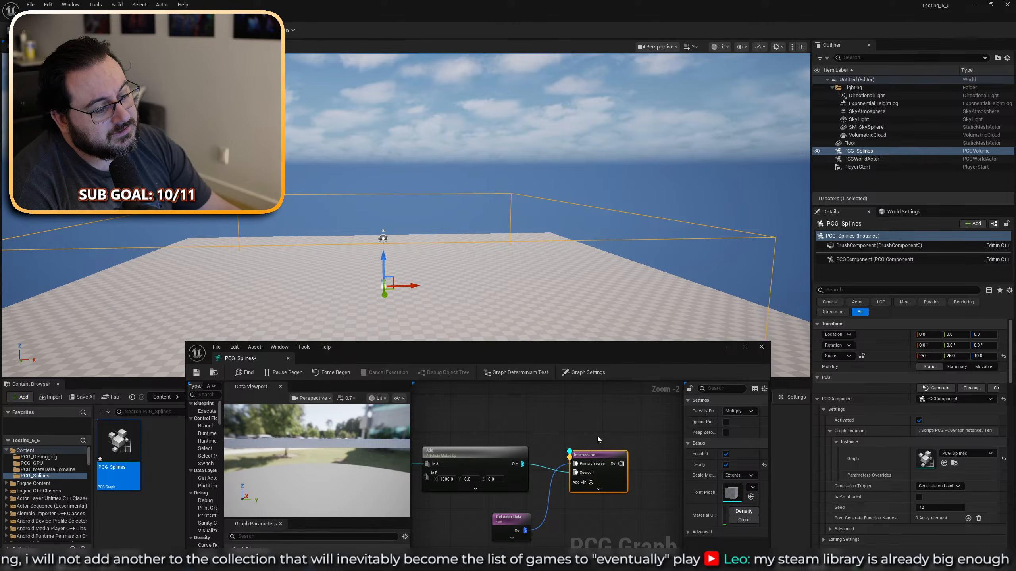
click(736, 412)
click(739, 424)
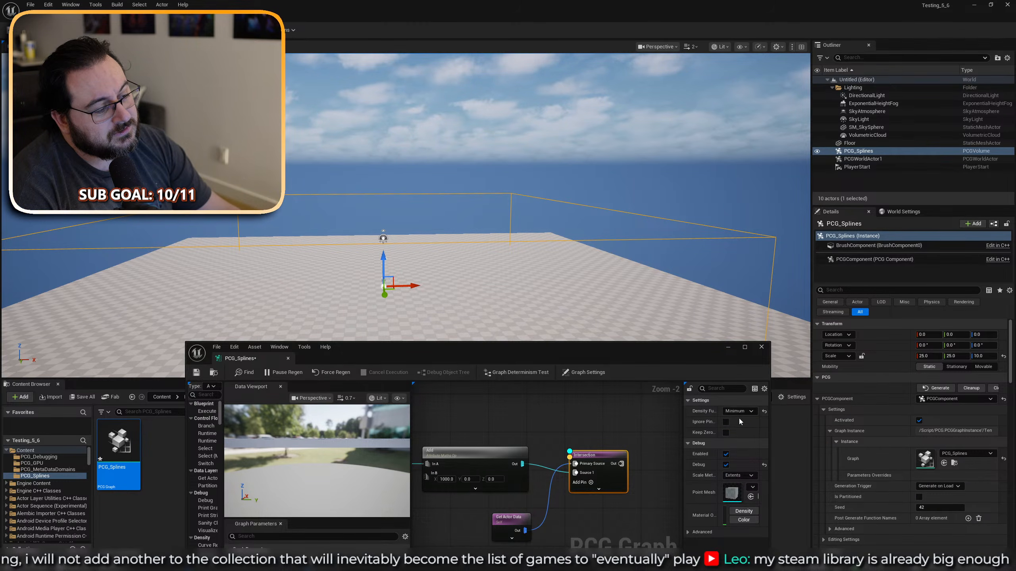
Undo the input swap, reconnecting the second Add node to Primary Source and Get Actor Data to Source 1.
key(ctrl+z)
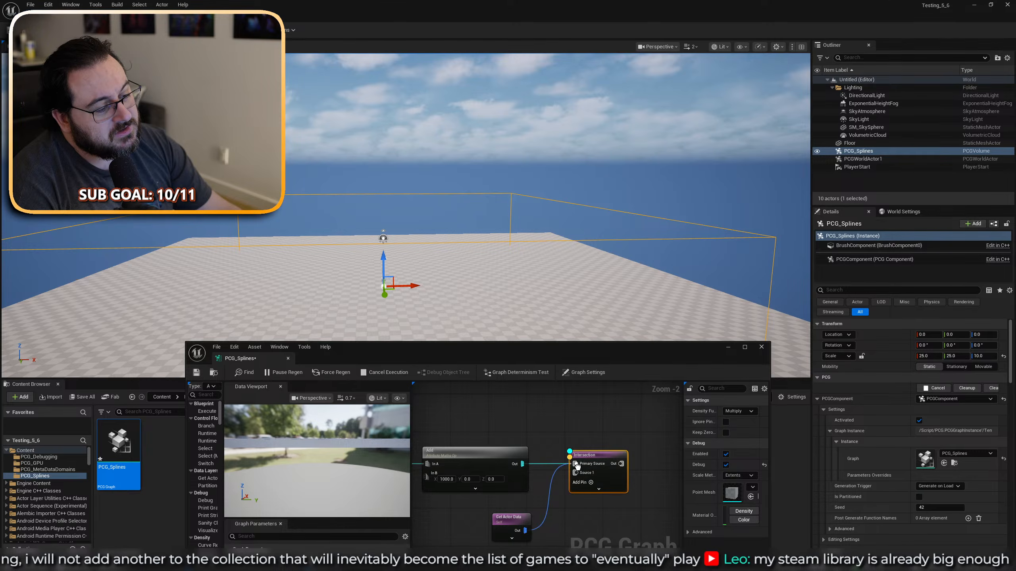
click(554, 484)
alt+click(554, 484)
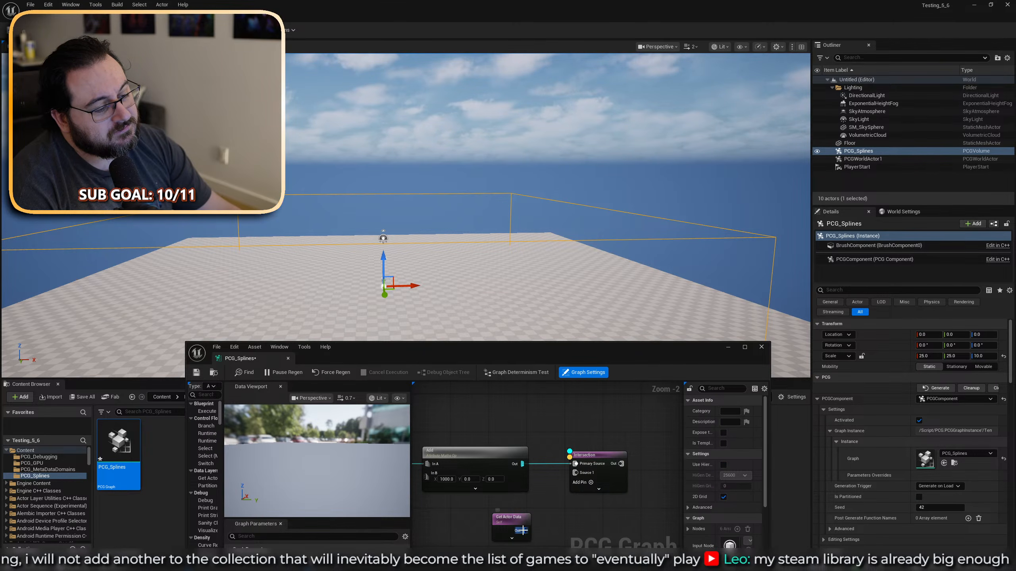
drag(522, 530, 575, 472)
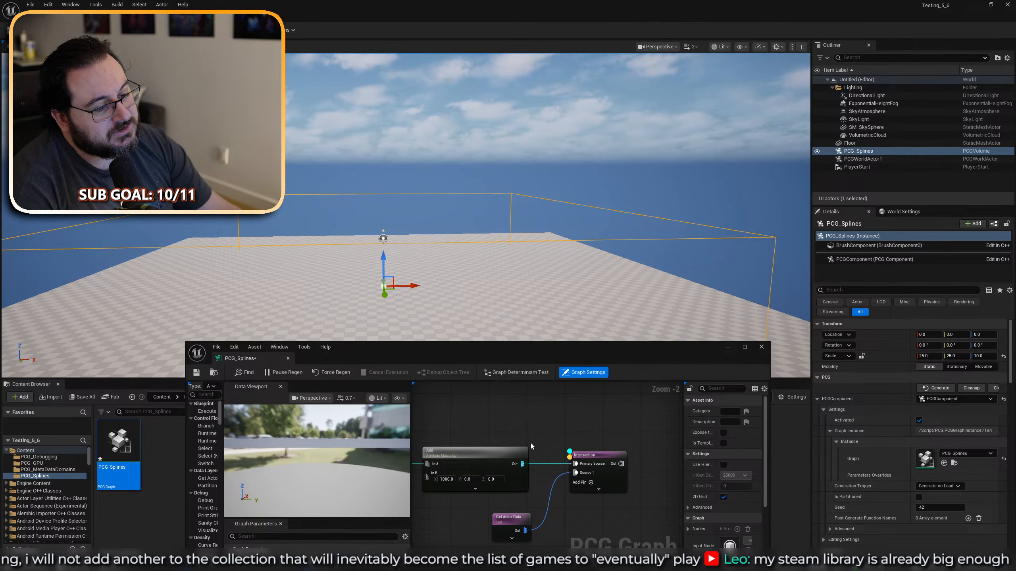
right_drag(327, 440, 373, 452)
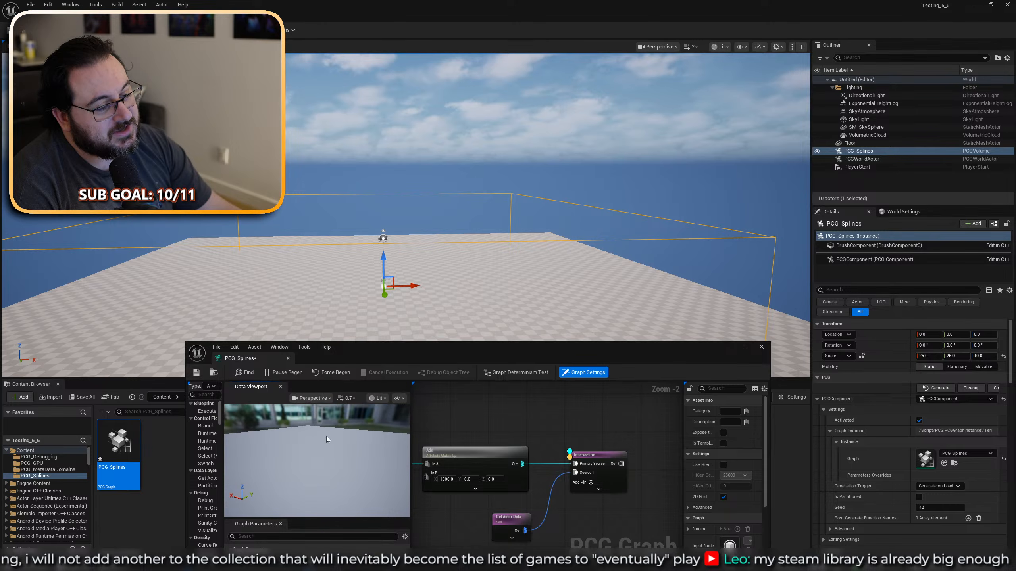
Delete the Intersection and Get Actor Data nodes from the graph.
click(602, 486)
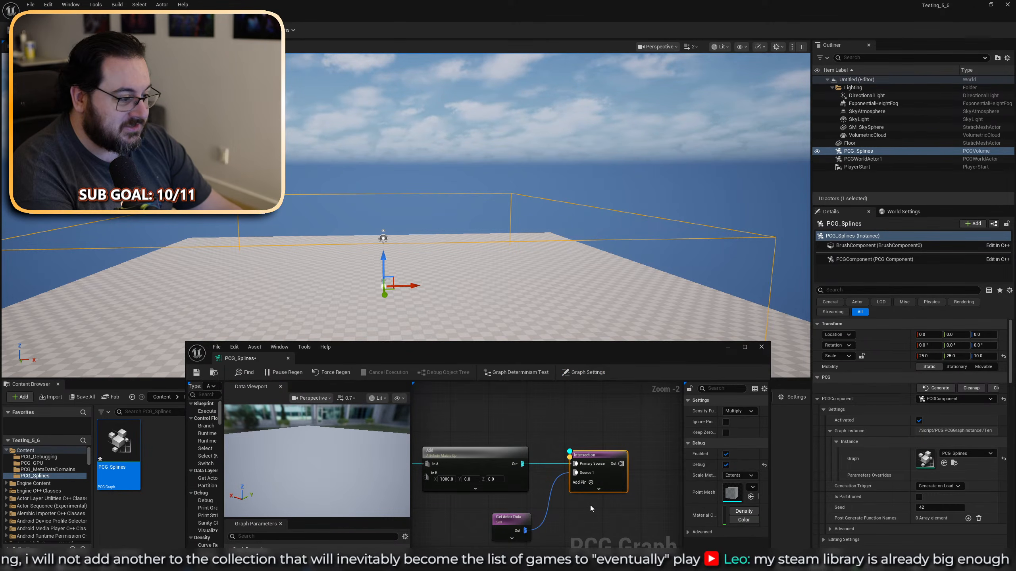
key(Delete)
click(510, 521)
key(Delete)
Enable debug display on the second Add node and look at the moved spline in the level.
drag(573, 444, 499, 490)
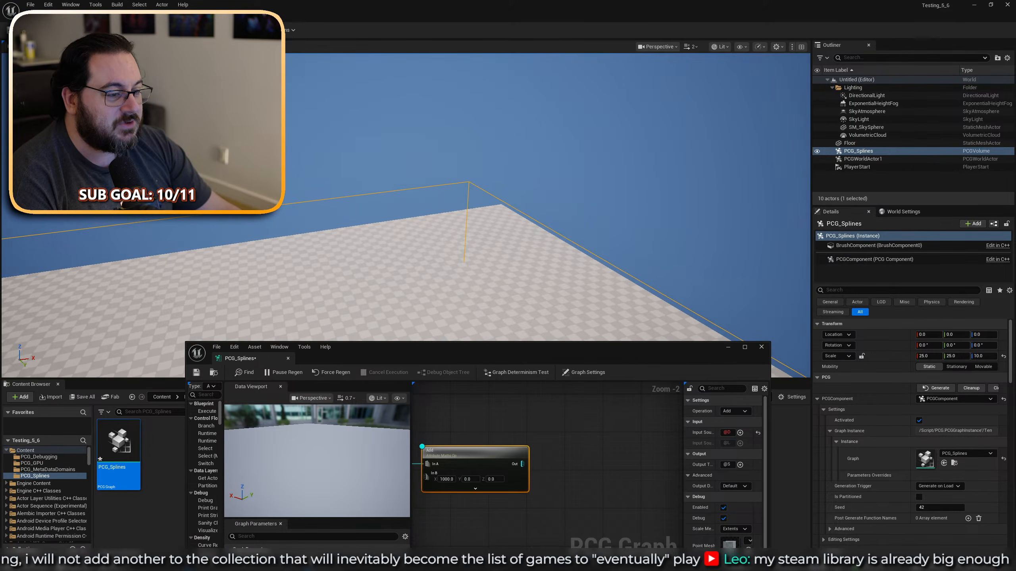
key(s)
right_drag(406, 216, 404, 186)
key(s)
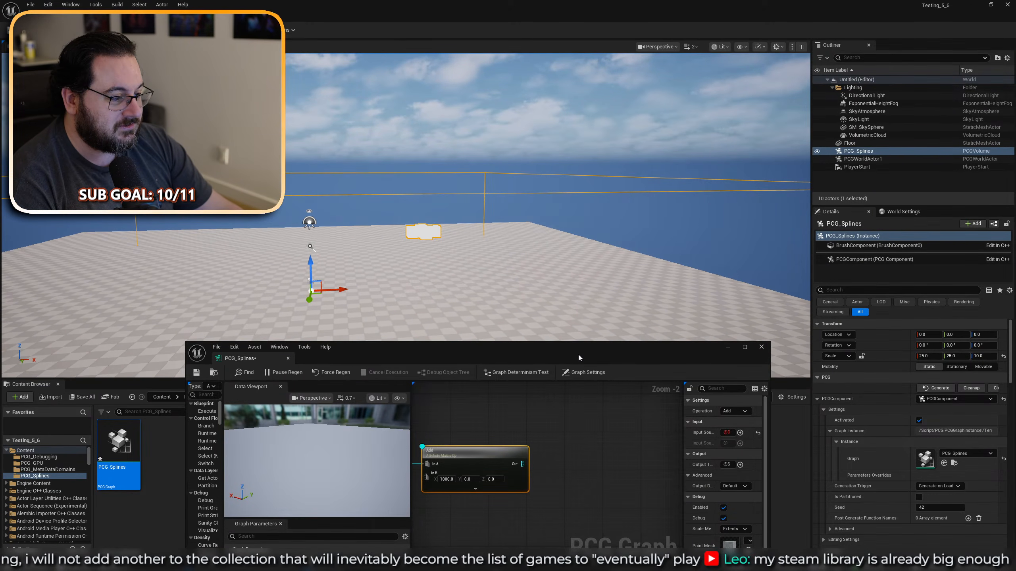
Maximize the graph editor and compare the Data and ControlPoints domains of the second Add node's output.
double_click(578, 354)
right_drag(527, 302, 693, 289)
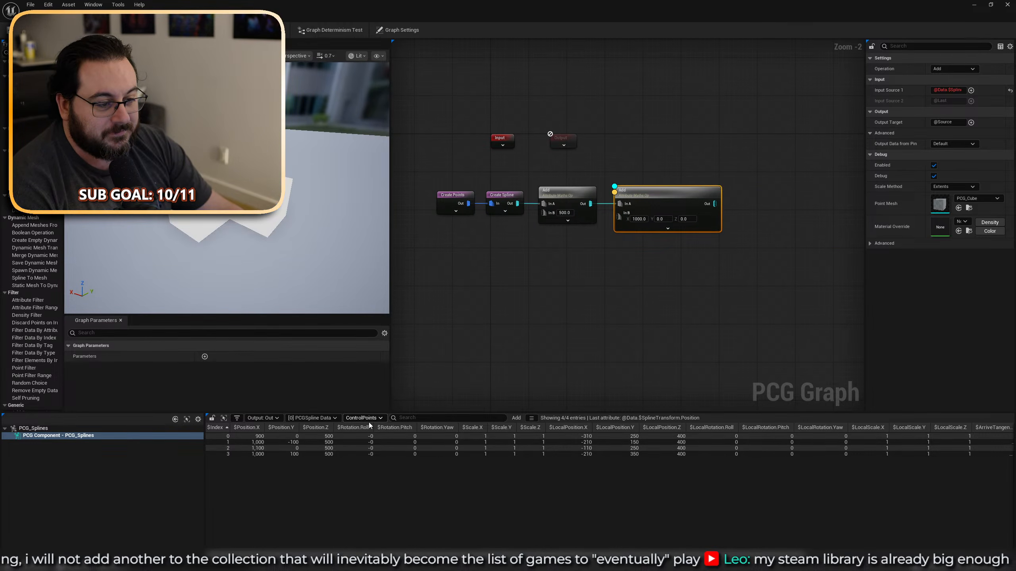
click(370, 426)
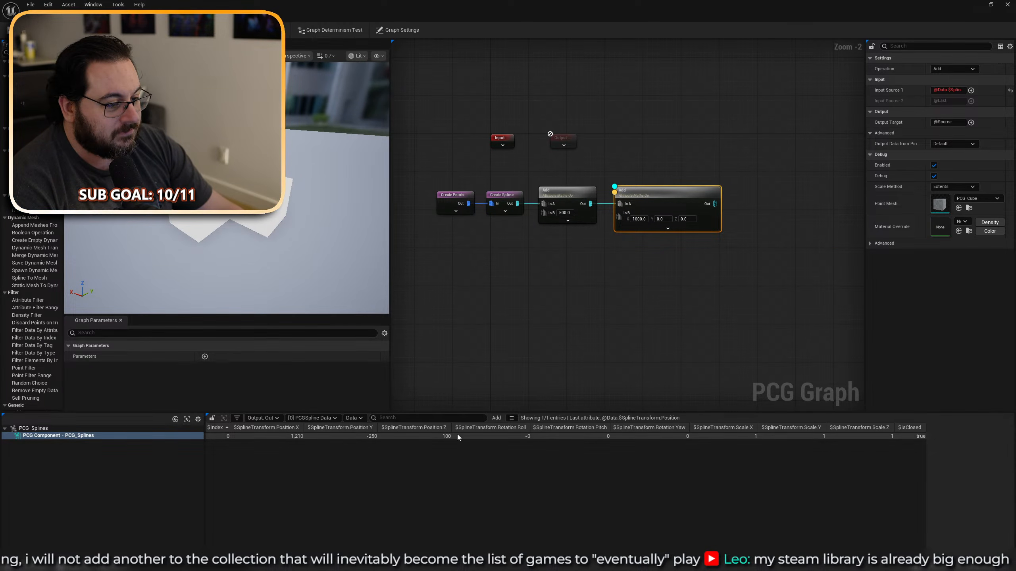
click(354, 418)
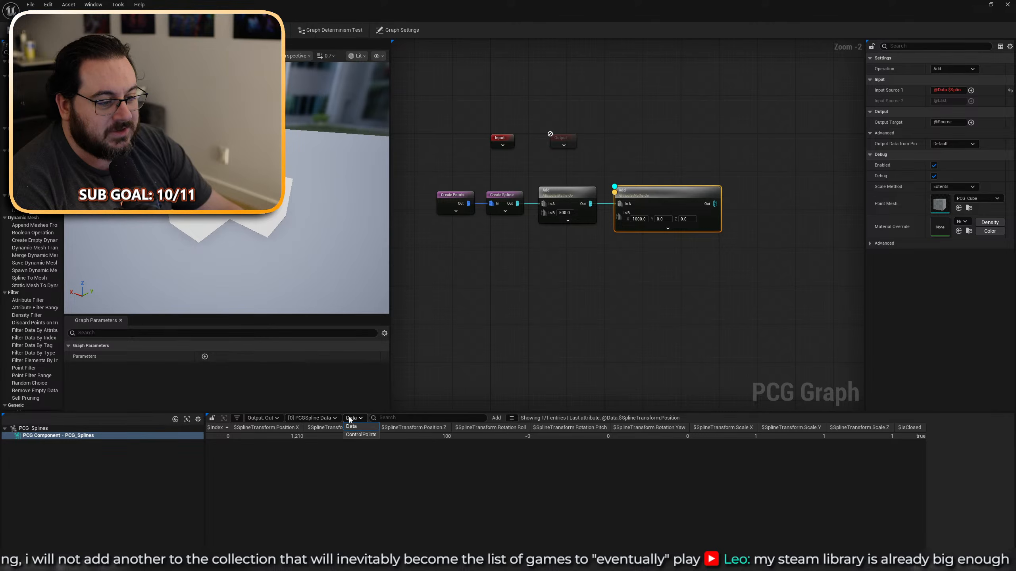
click(357, 435)
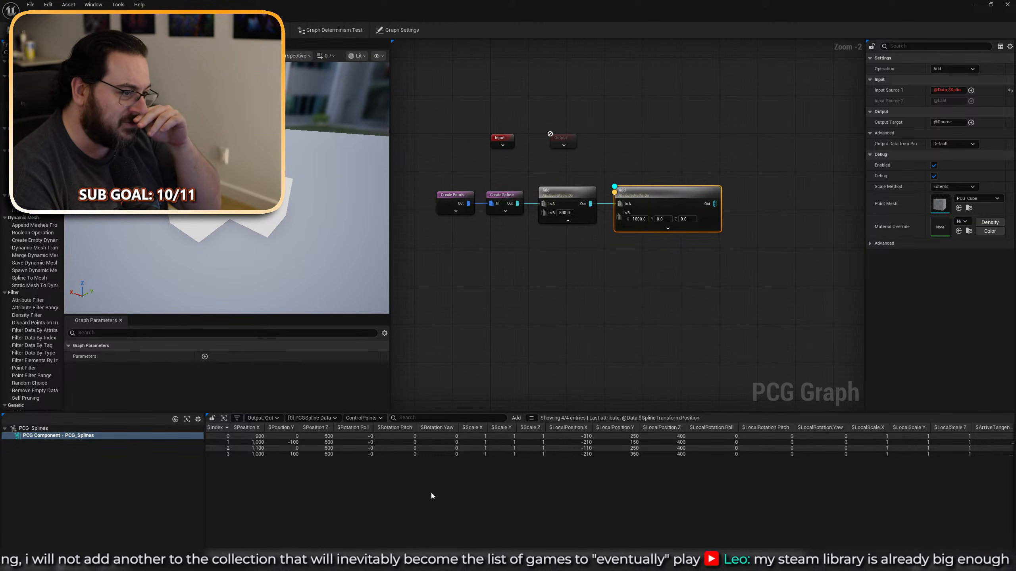
Turn off inspection and debug display on the second Add node.
right_drag(688, 256, 560, 276)
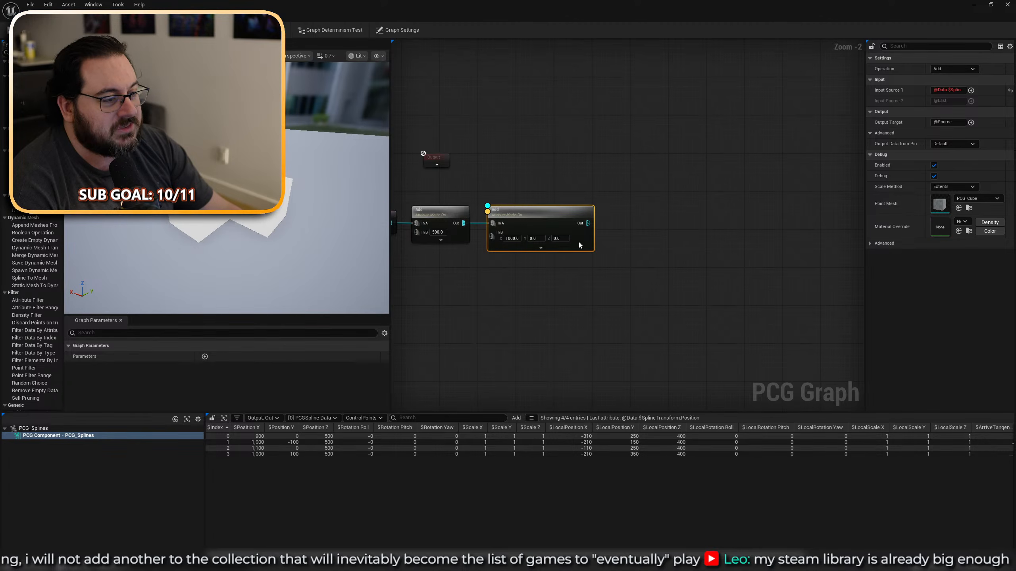
click(621, 240)
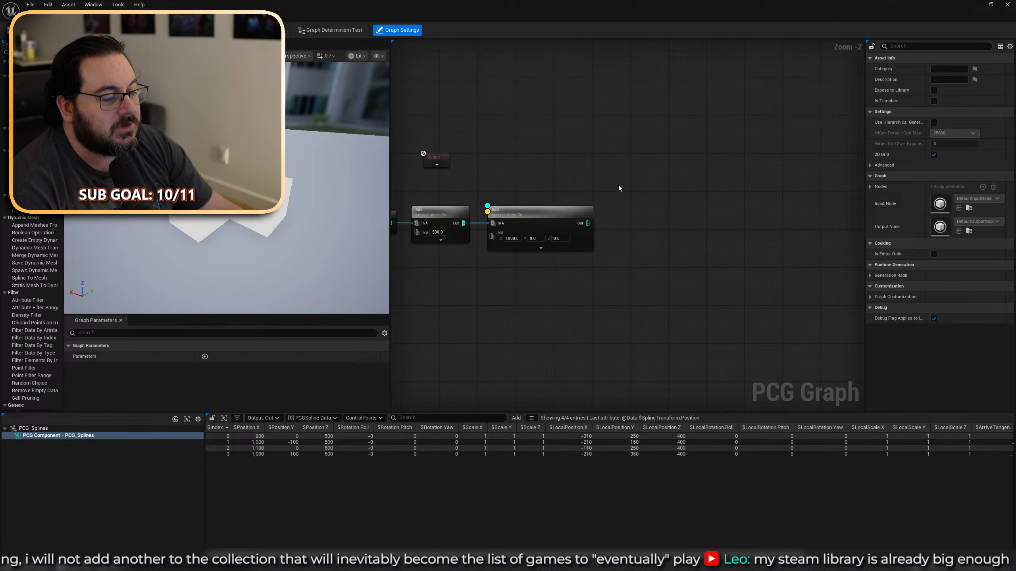
click(574, 240)
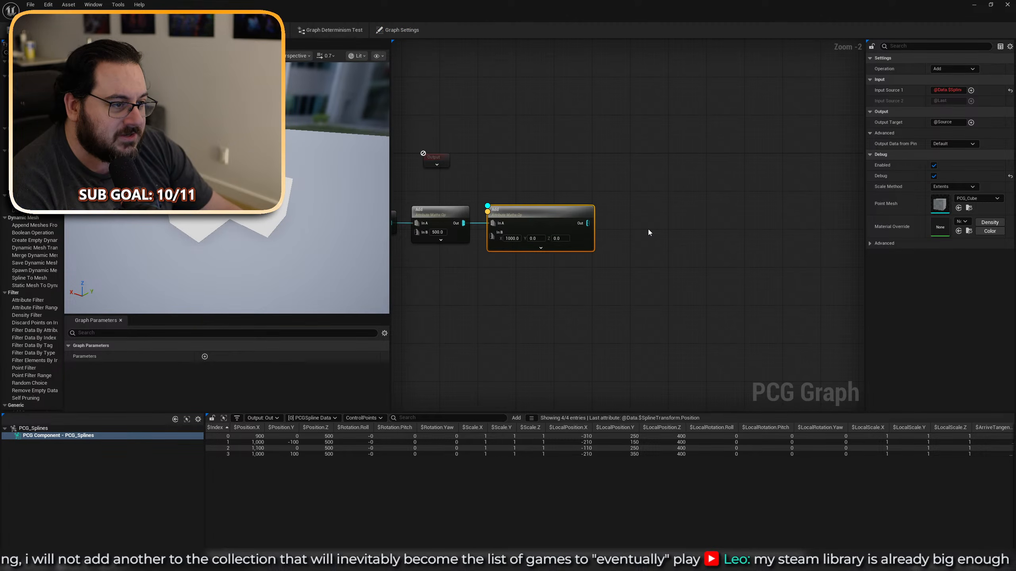
key(a)
key(d)
Create an Add Attribute node connected to the second Add node's output.
right_drag(638, 223, 594, 233)
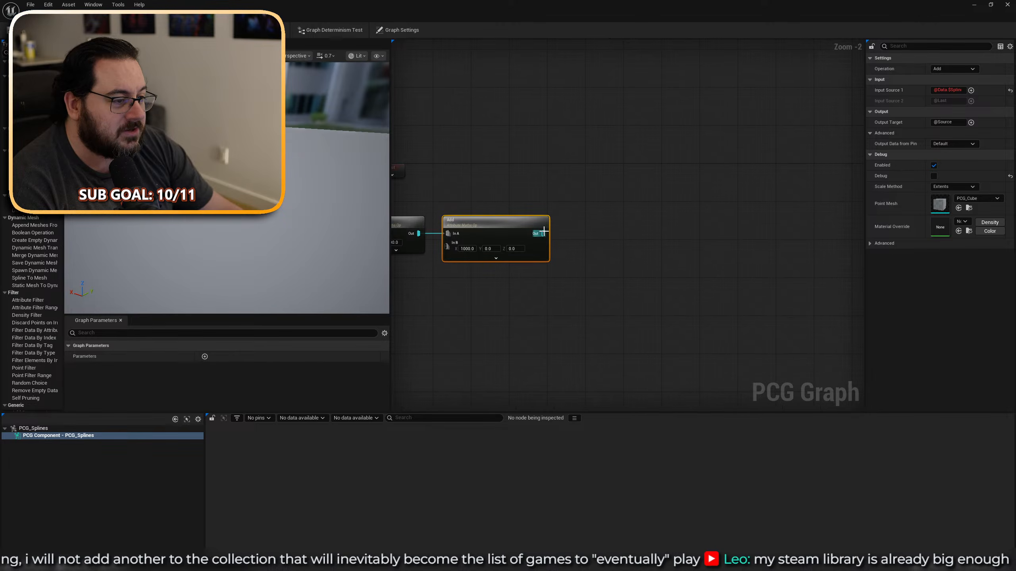
drag(543, 233, 575, 230)
text(ad)
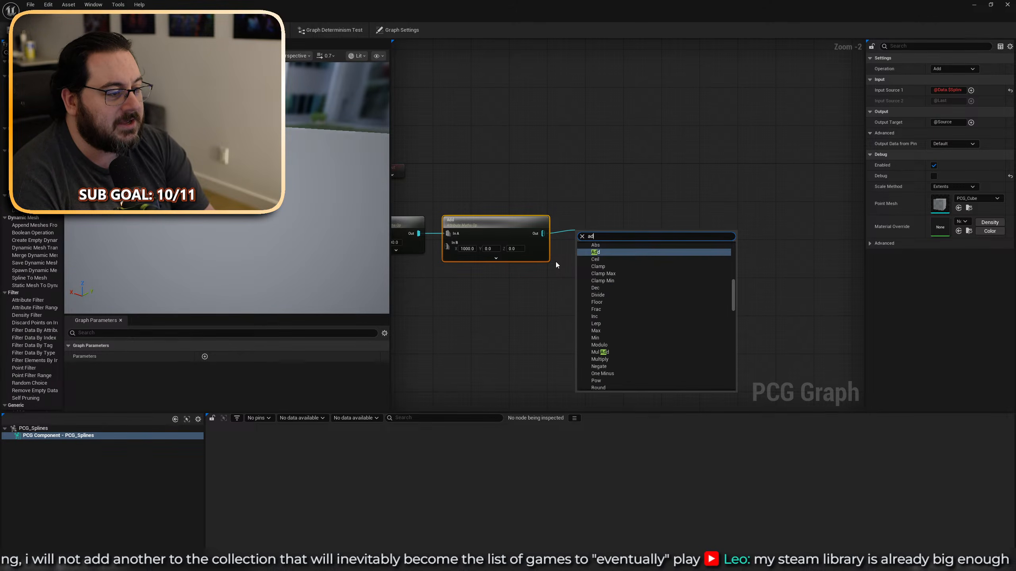
text(d attr)
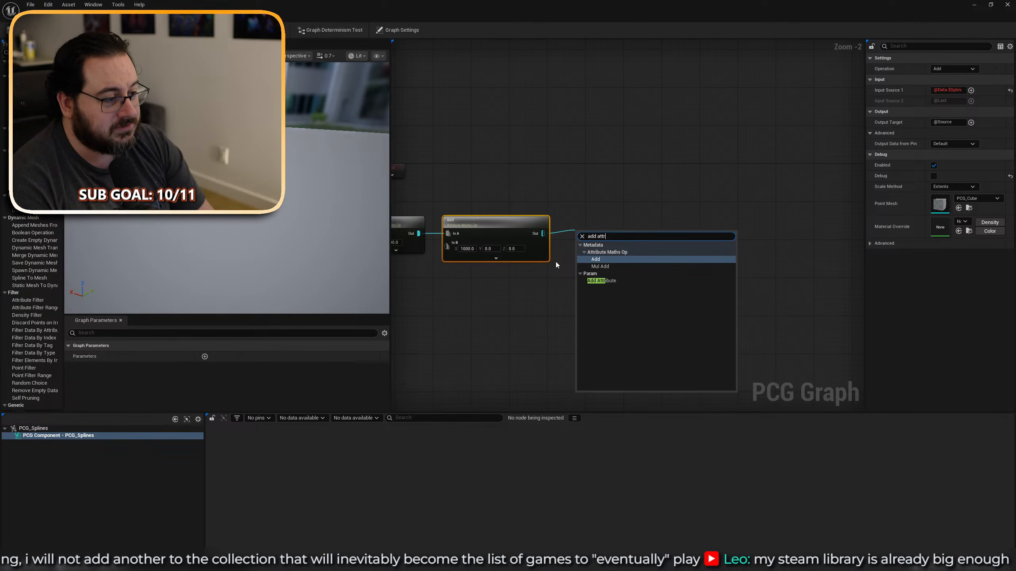
key(Down)
key(Down)
key(Down)
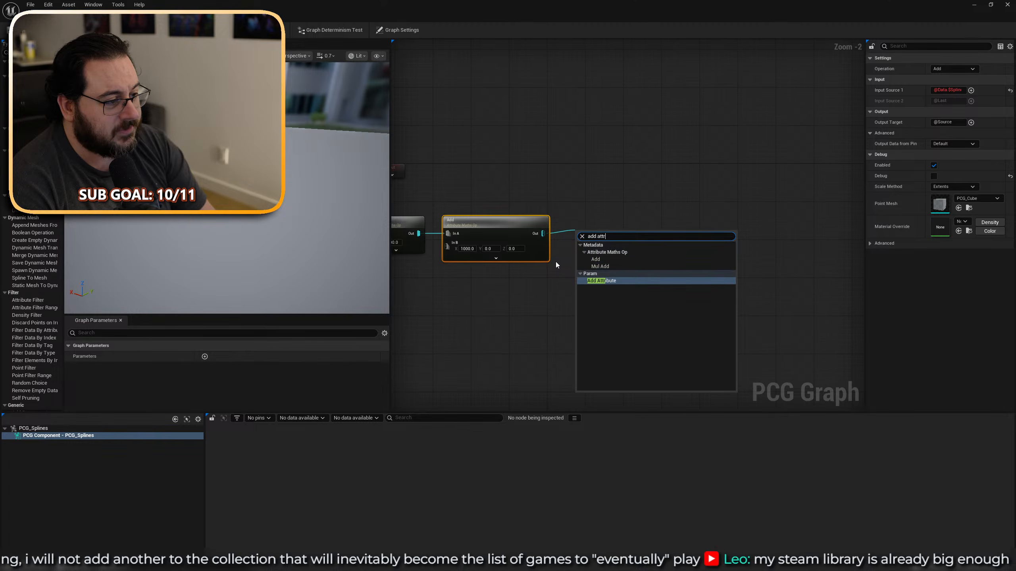
key(Return)
Inspect the second Add node's output again and delete the Add Attribute node.
click(500, 256)
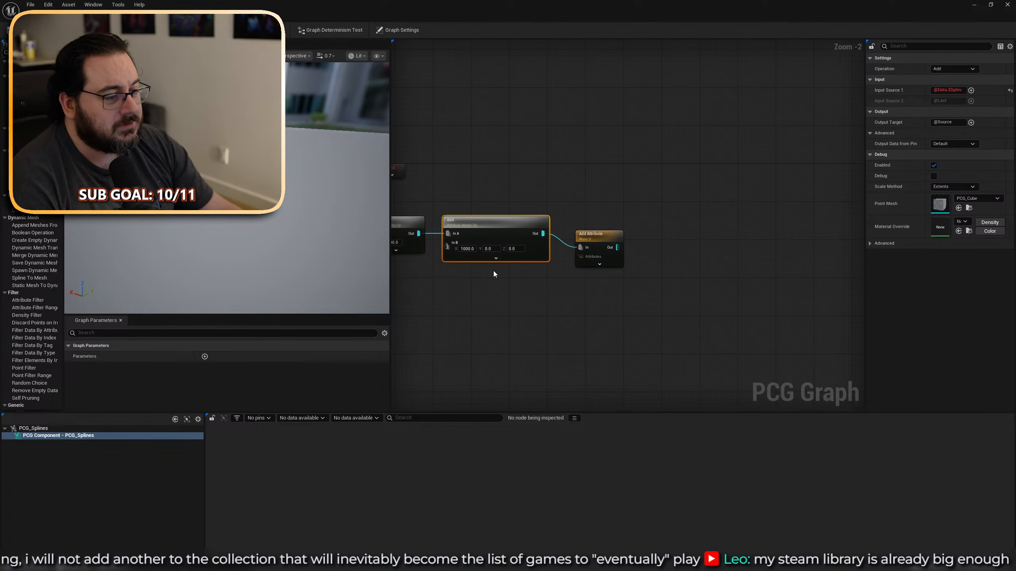
drag(612, 200, 574, 293)
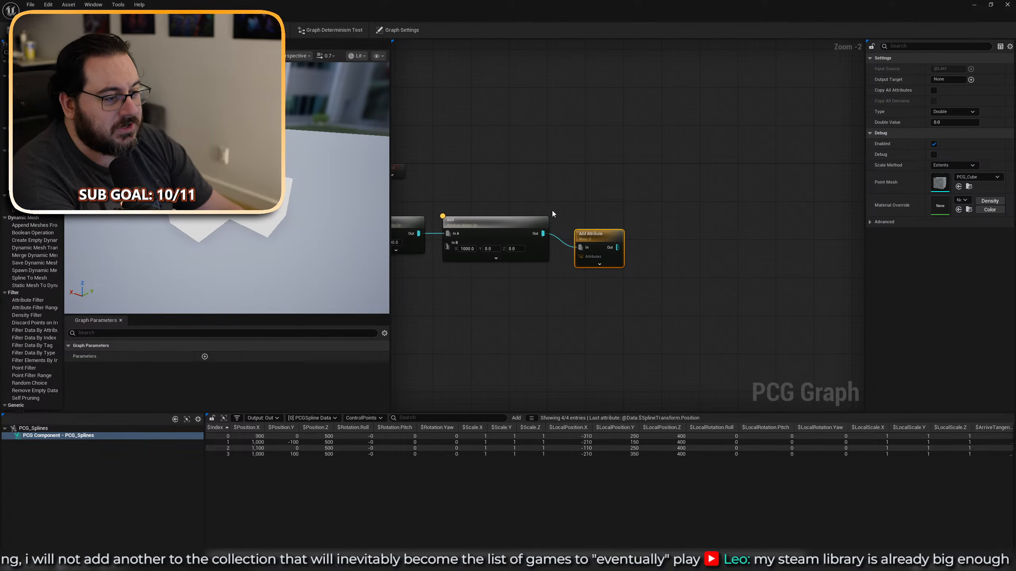
key(Delete)
Connect a Mul Add node to the second Add node's output and review its advanced pins.
click(497, 241)
scroll(570, 246, up, 2)
right_drag(598, 245, 698, 254)
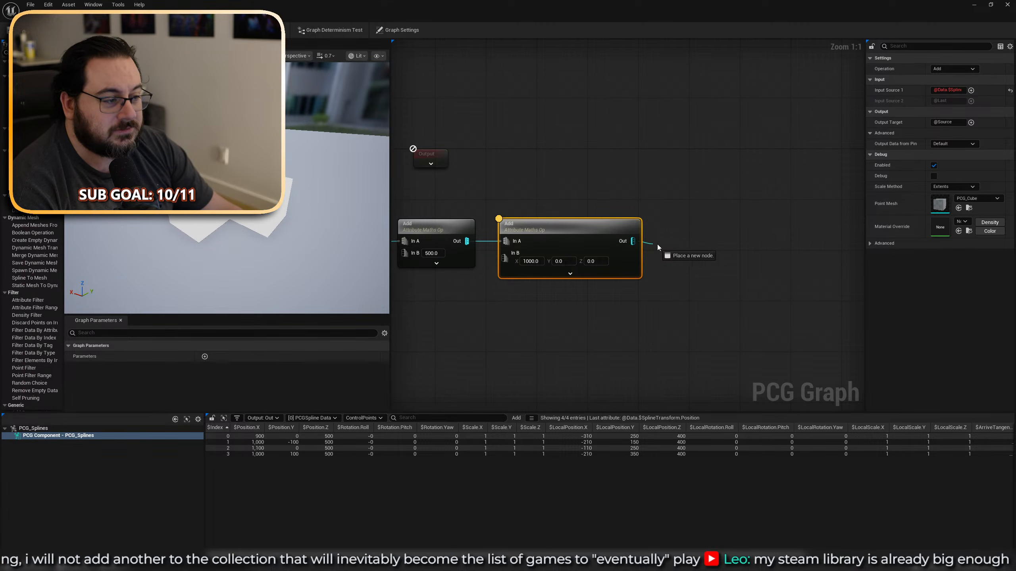
drag(657, 244, 676, 243)
text(add)
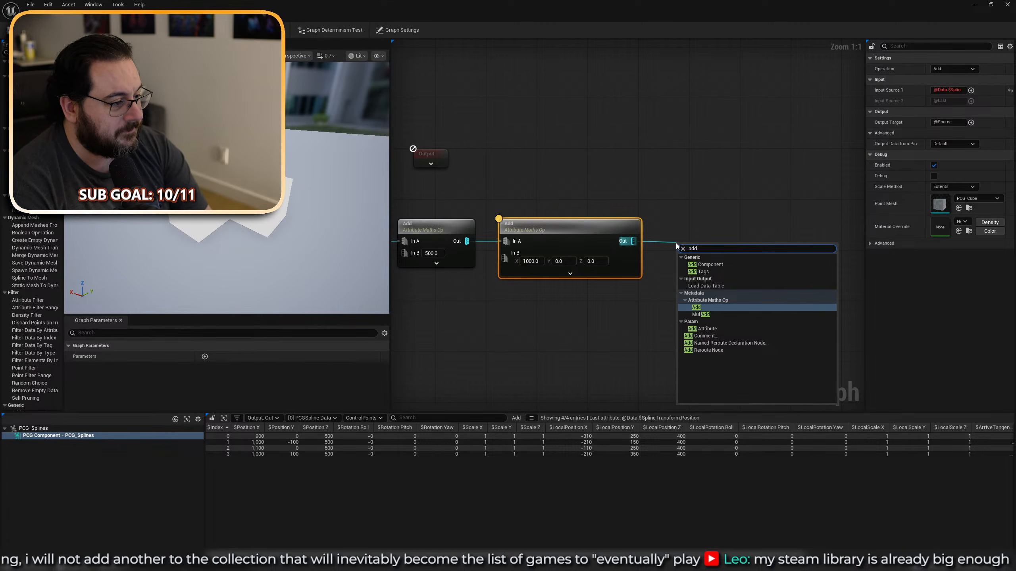
click(706, 314)
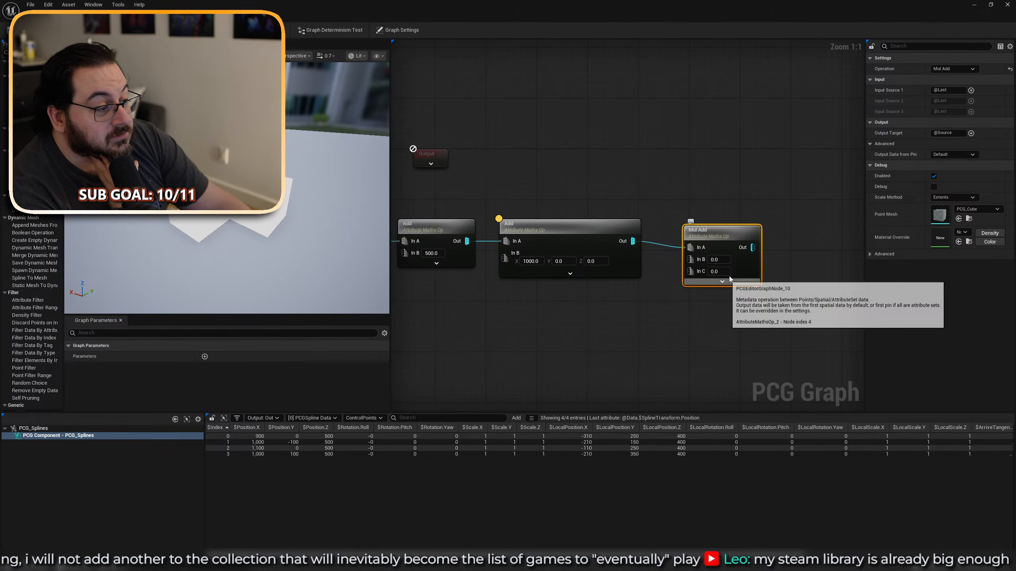
click(733, 282)
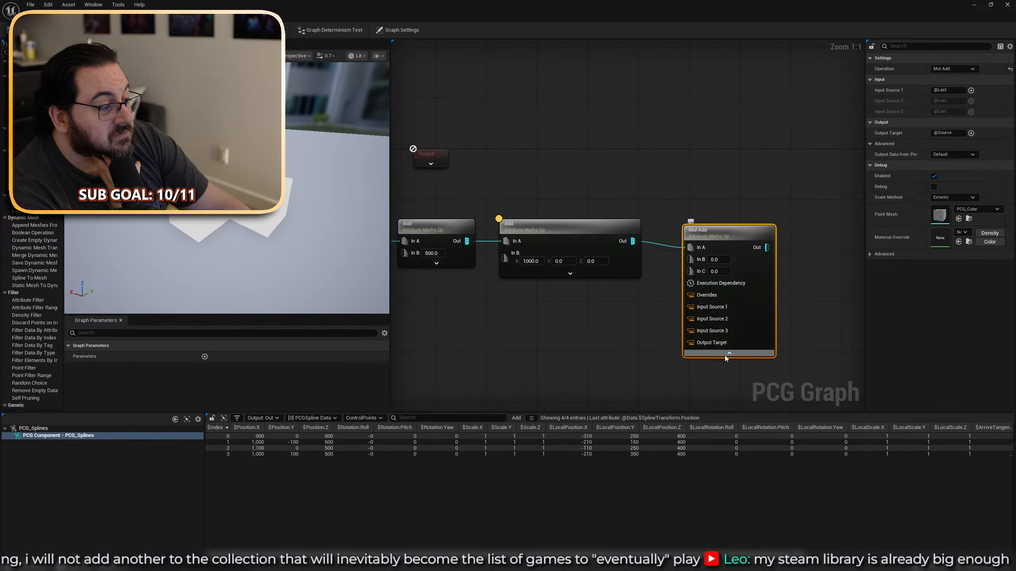
click(728, 354)
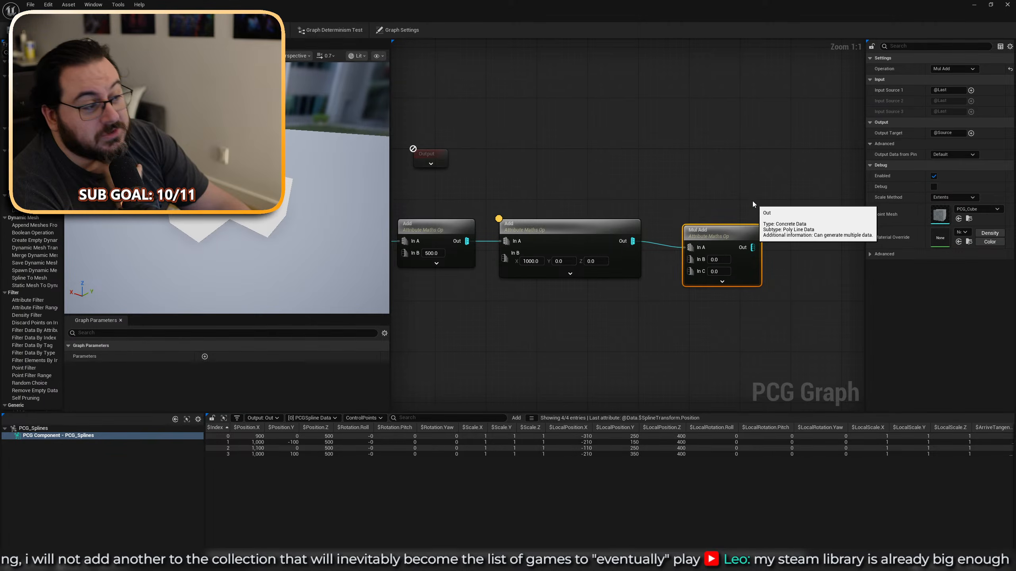
Delete the Mul Add node that follows the second Add node in the spline graph.
drag(740, 198, 741, 254)
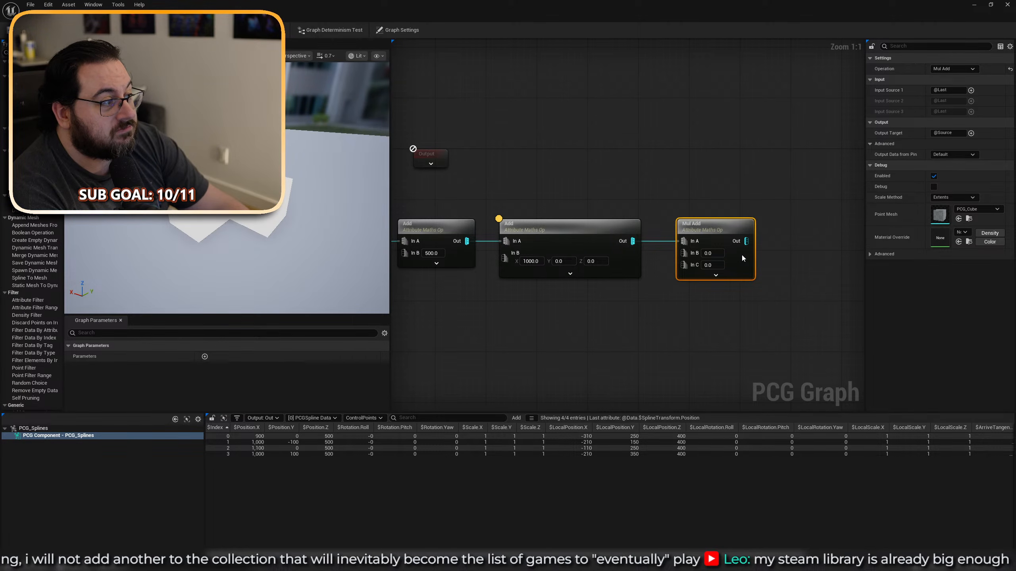
key(Delete)
Connect a Merge Points node to the vector Add node's output and space out the resulting conversion node between them.
drag(633, 241, 661, 245)
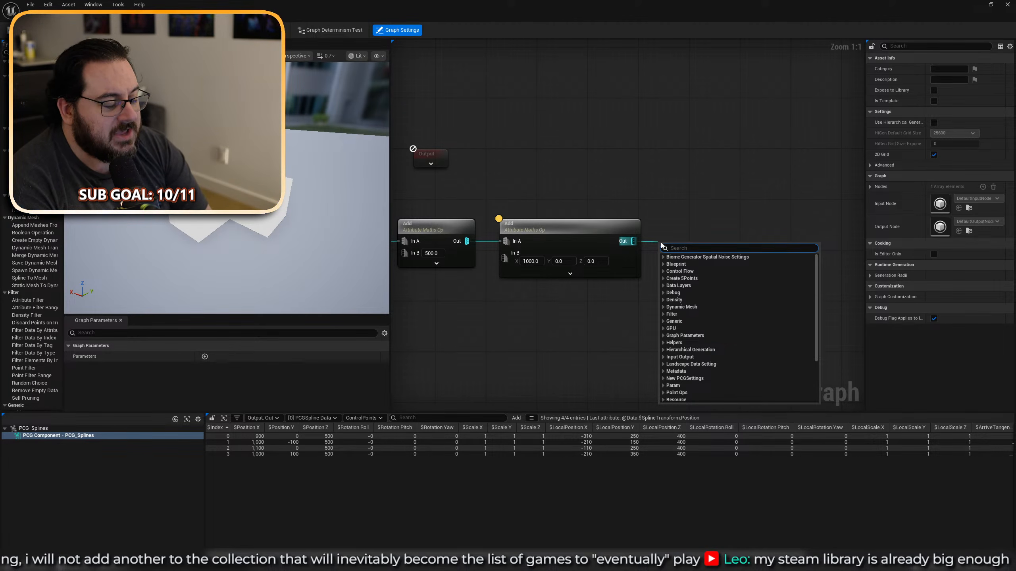
text(merge)
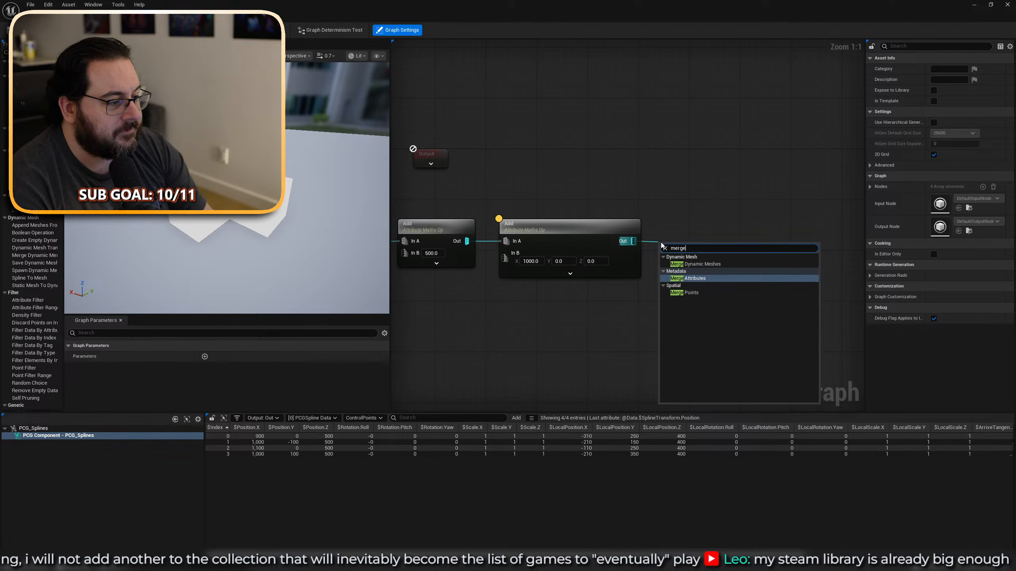
key(Down)
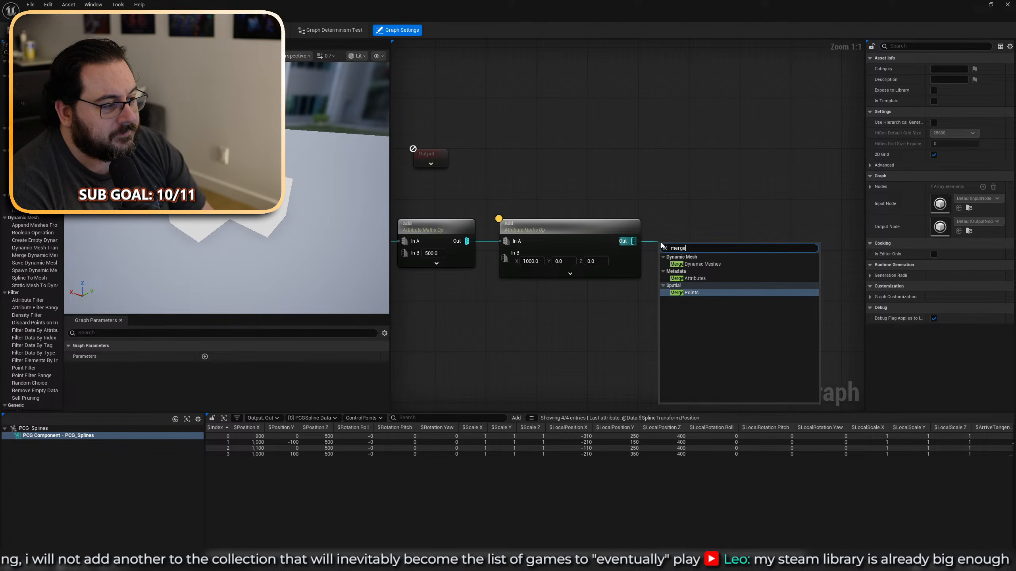
key(Return)
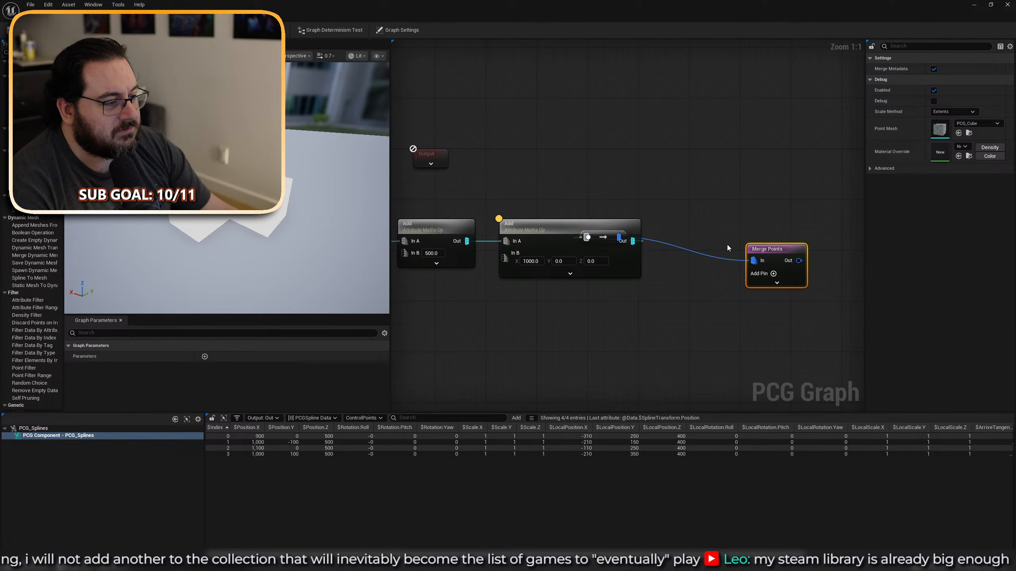
drag(608, 229, 635, 158)
drag(612, 240, 709, 260)
drag(605, 155, 574, 233)
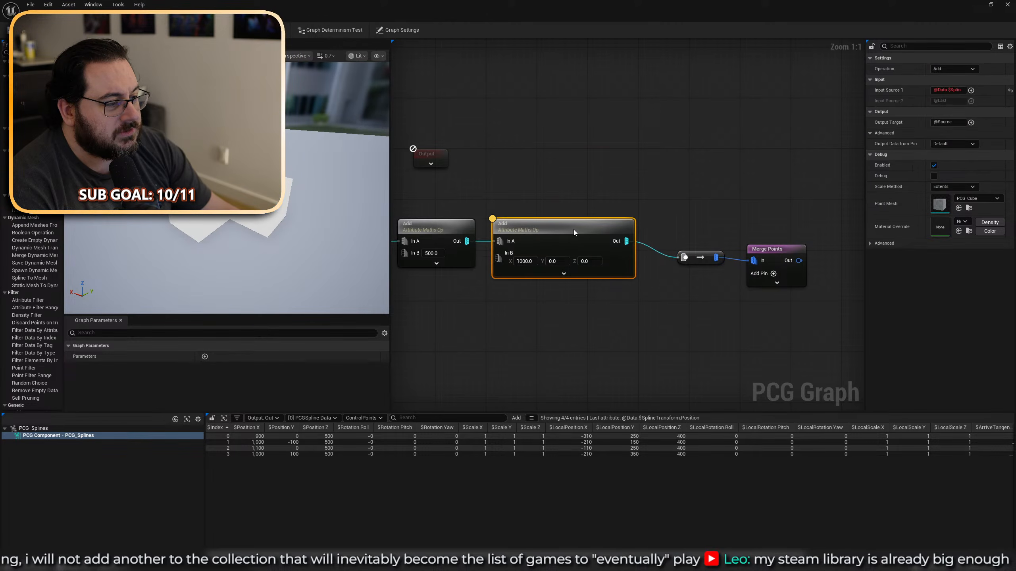
click(684, 297)
right_drag(653, 304, 620, 300)
text(merge)
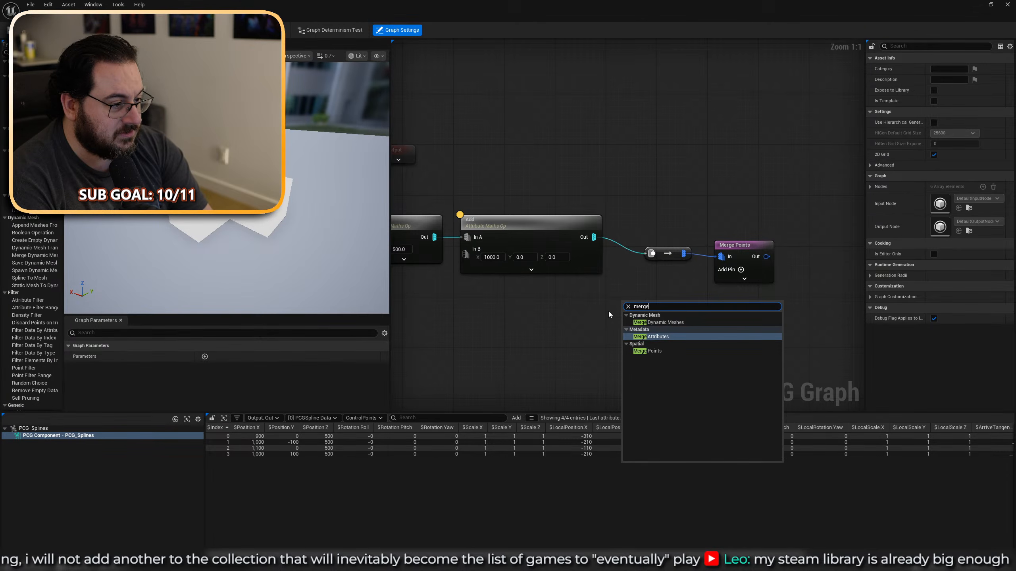
text( po)
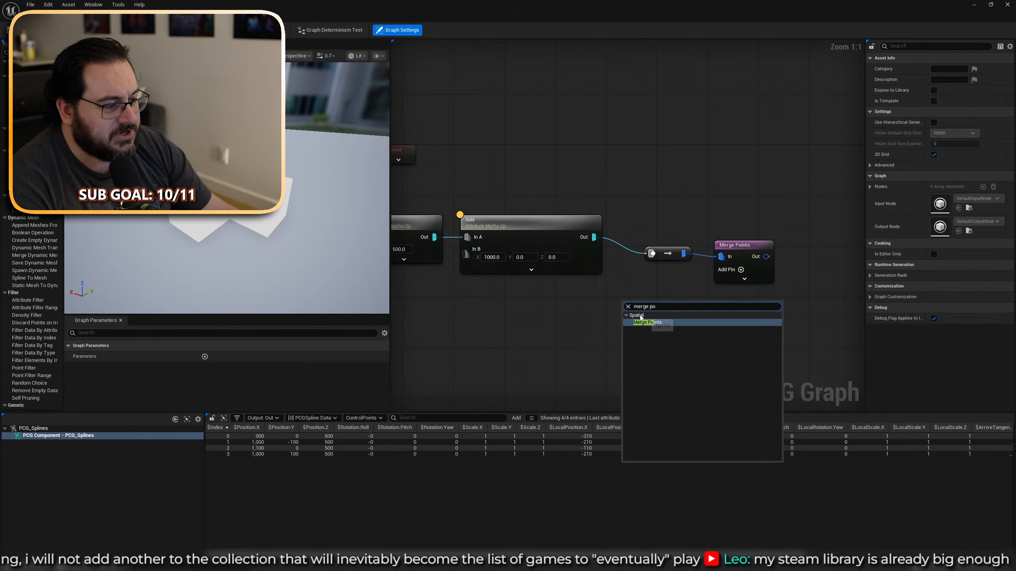
key(ctrl+a)
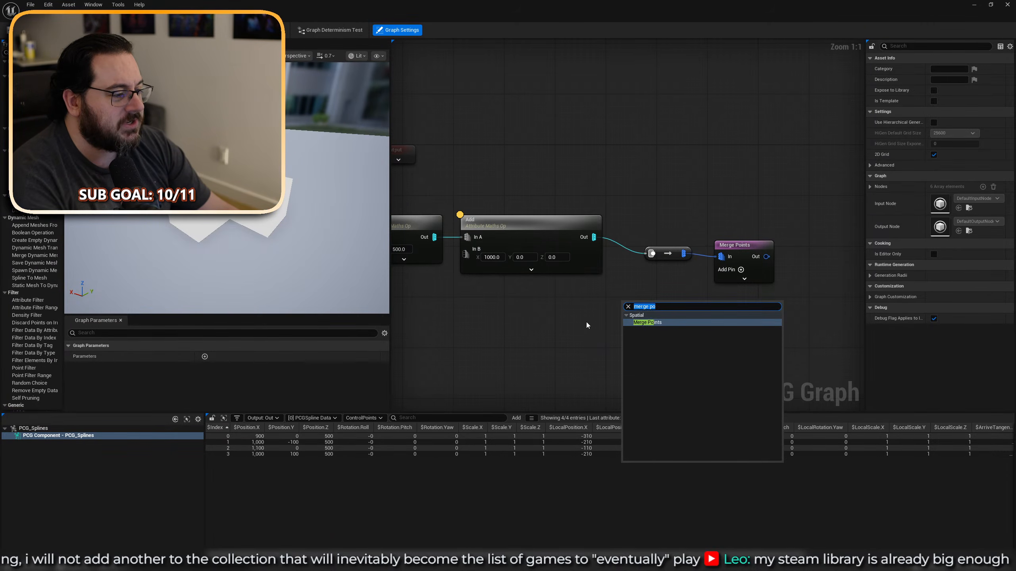
key(BackSpace)
Delete the conversion node and the Merge Points node after the vector Add node.
click(663, 253)
key(Delete)
click(734, 245)
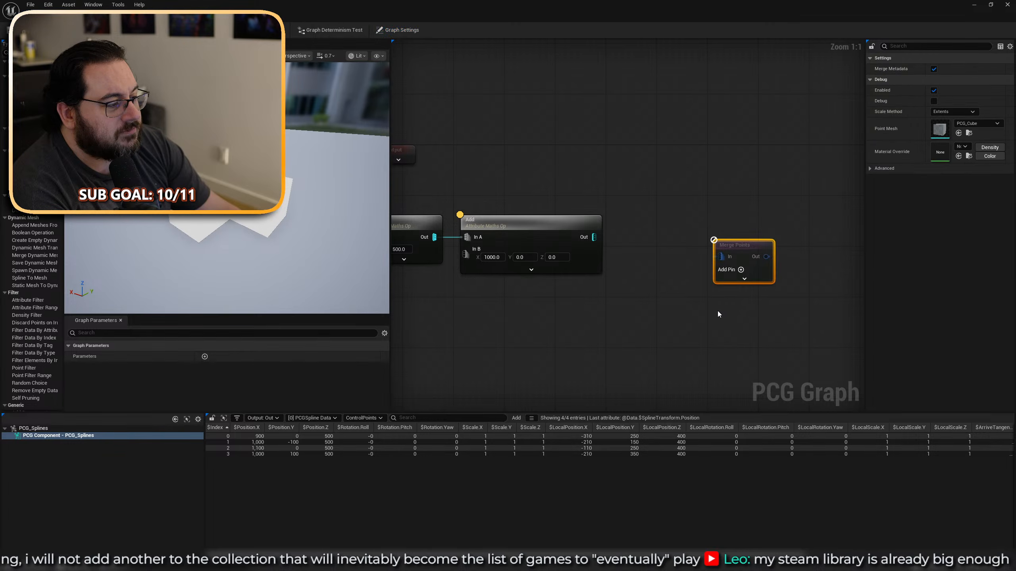
key(Delete)
drag(593, 237, 638, 243)
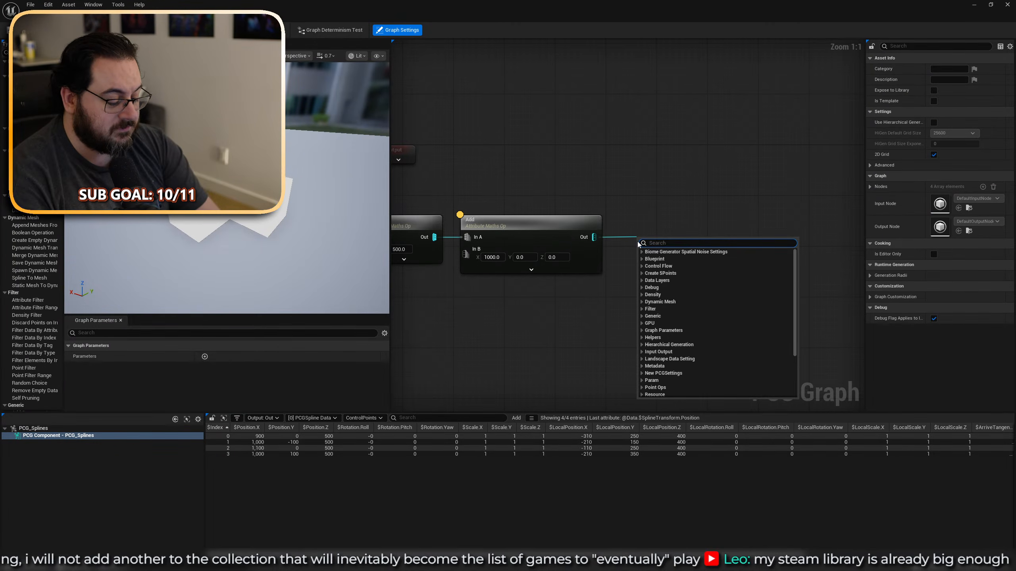
text(merge)
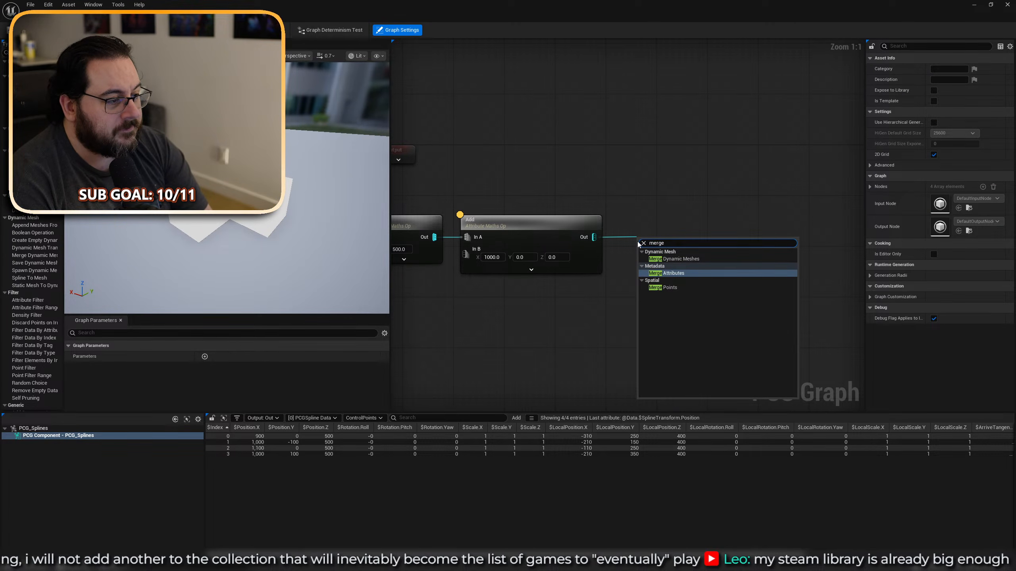
click(644, 162)
right_drag(498, 212, 595, 249)
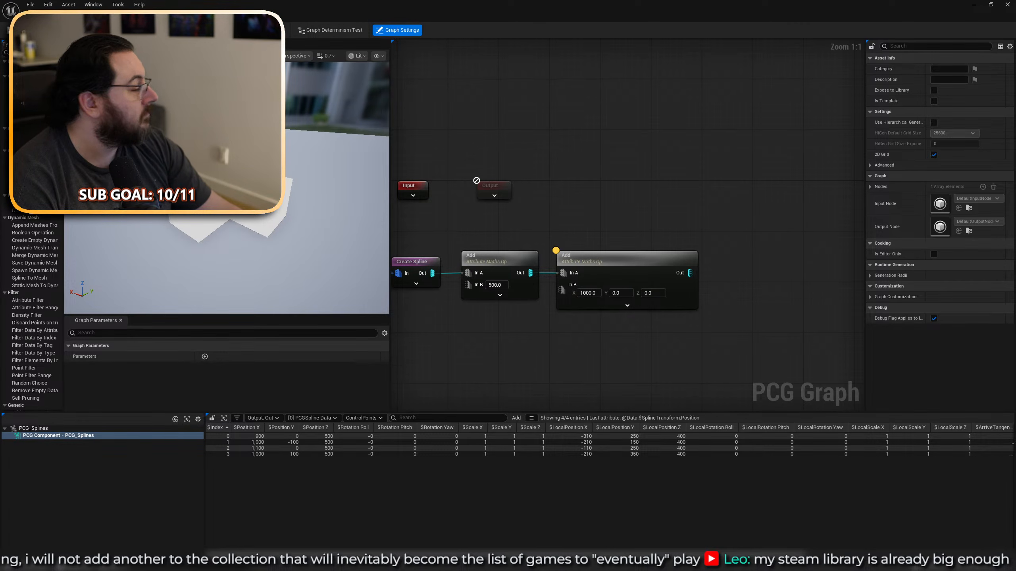
Switch to the browser, read the Graph Parameters UX entry for Unreal Engine 5.6, and return to the PCG graph.
key(alt+Tab)
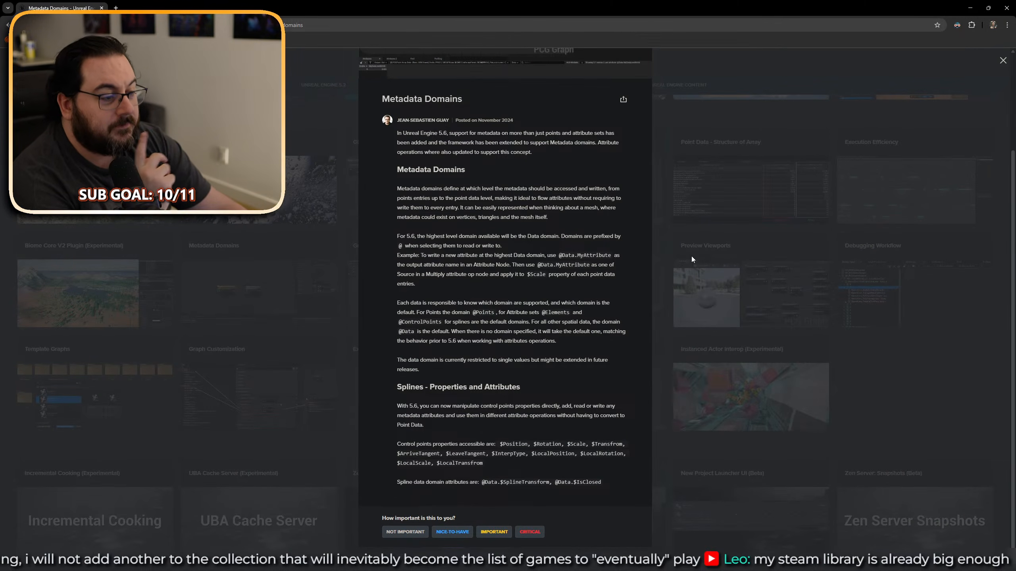
click(692, 259)
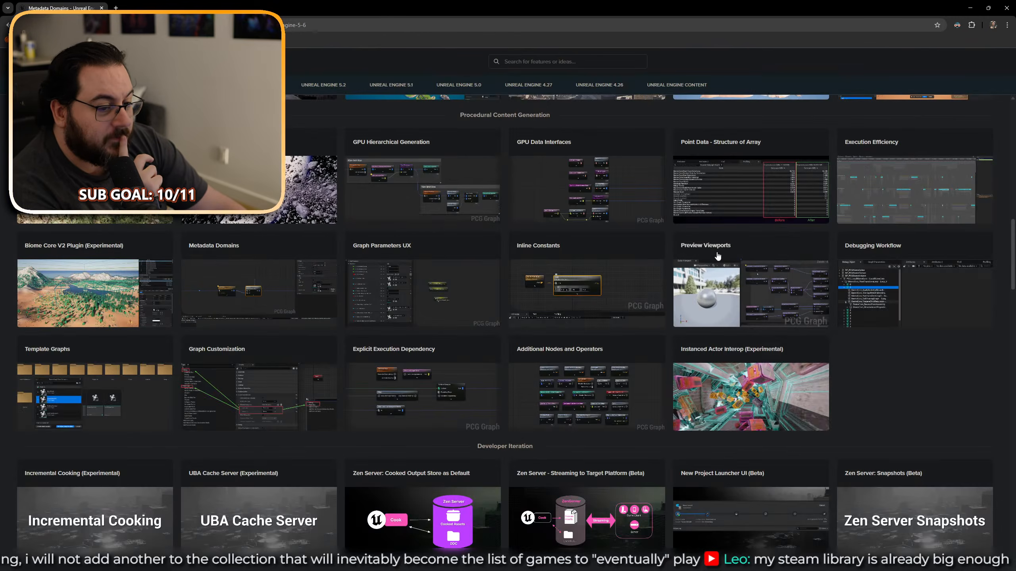
click(403, 289)
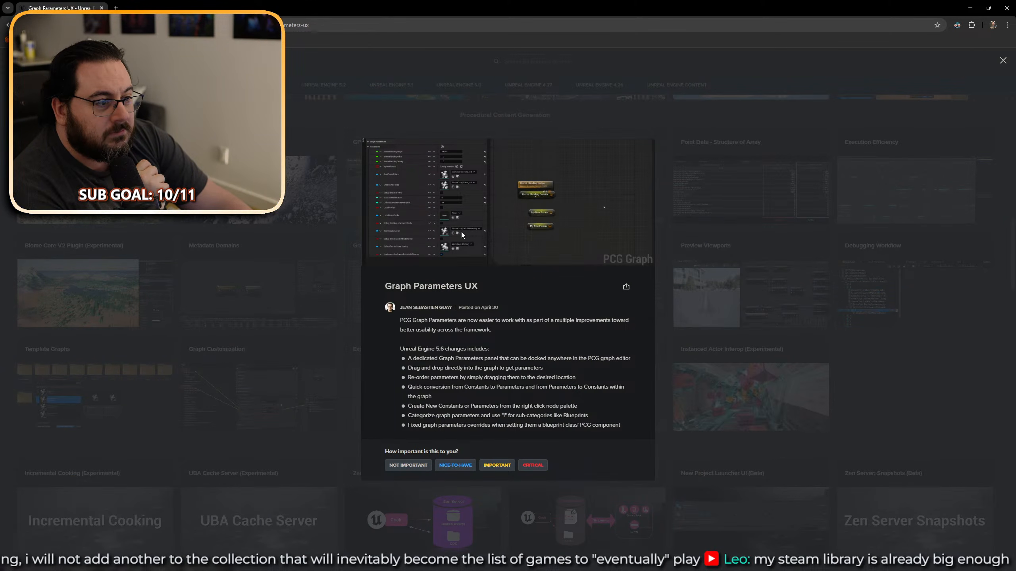
key(alt+Tab)
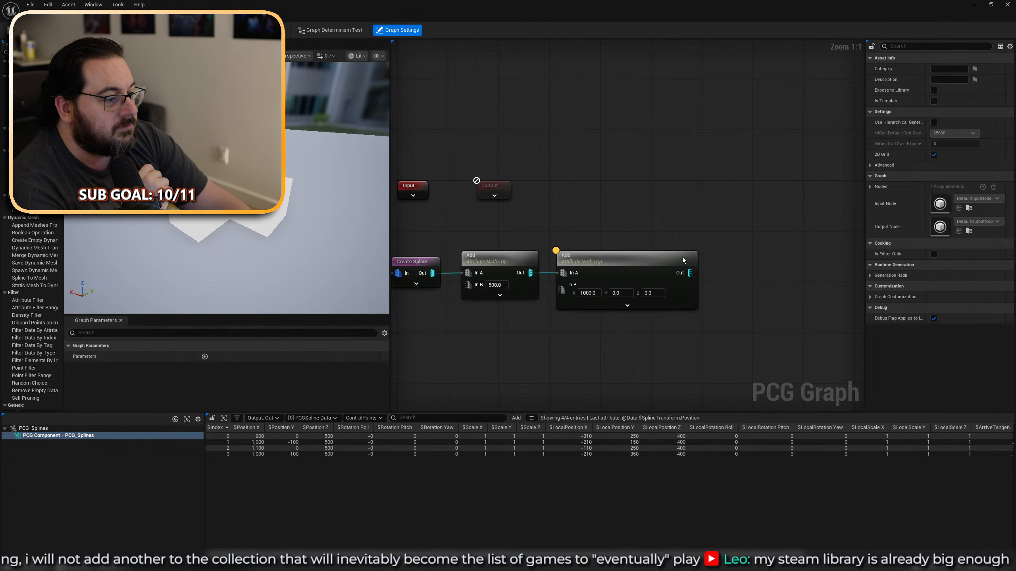
right_drag(545, 202, 639, 158)
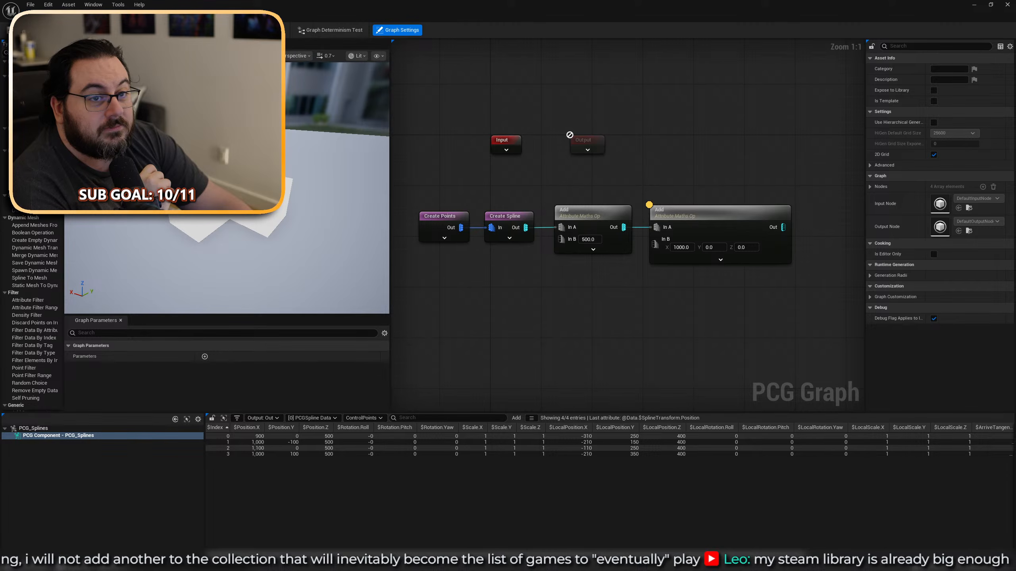
Switch to the level editor, show the PCG_Debugging folder's contents, and delete the PCG_Splines volume from the level.
key(alt+Tab)
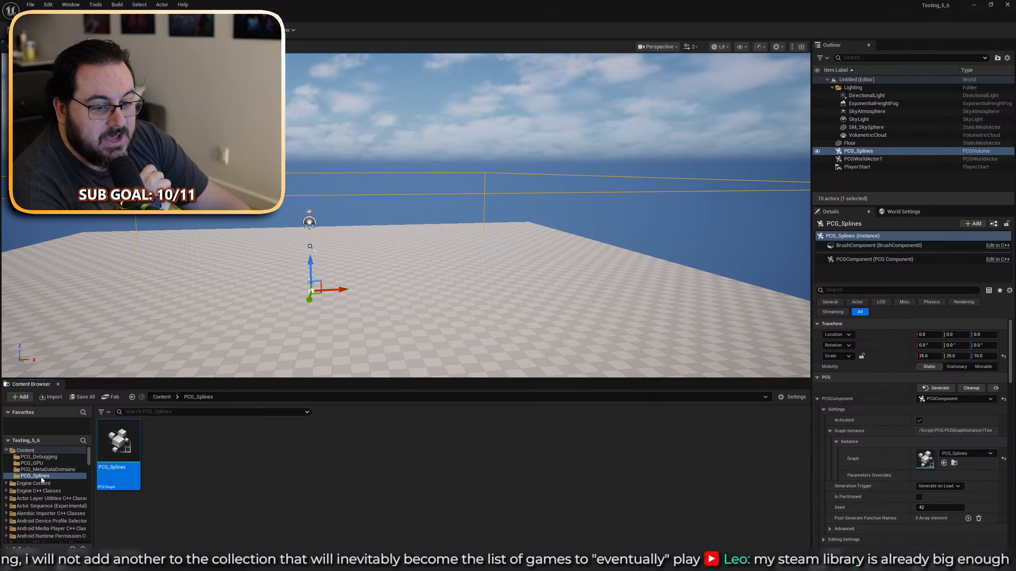
click(55, 459)
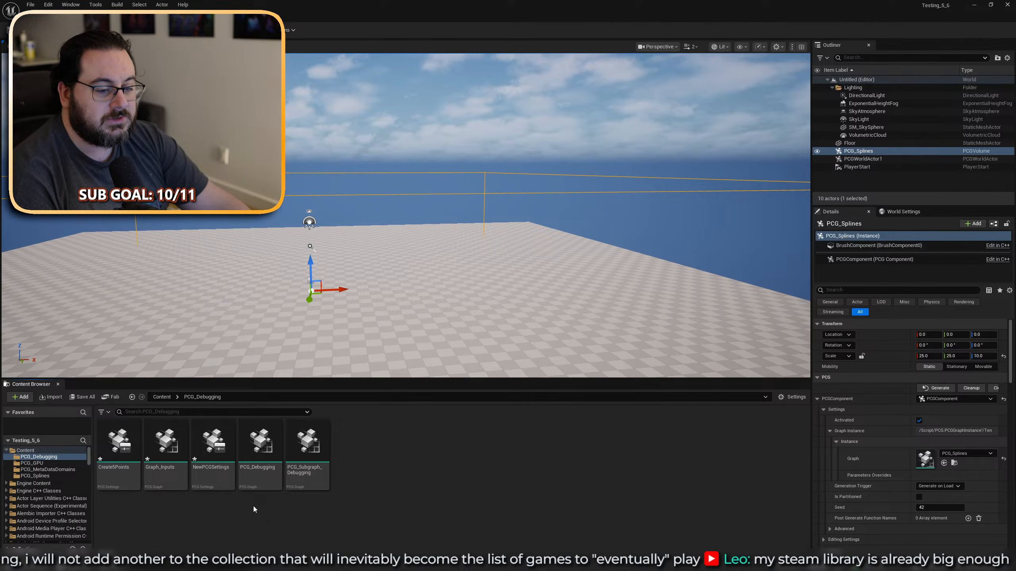
key(ctrl+s)
click(728, 156)
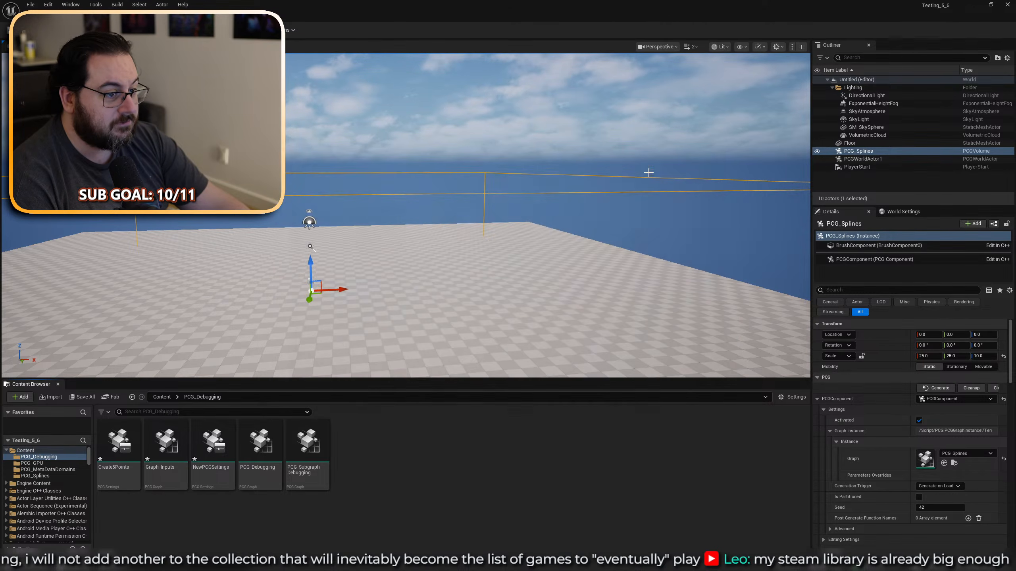
right_drag(680, 240, 560, 260)
key(Delete)
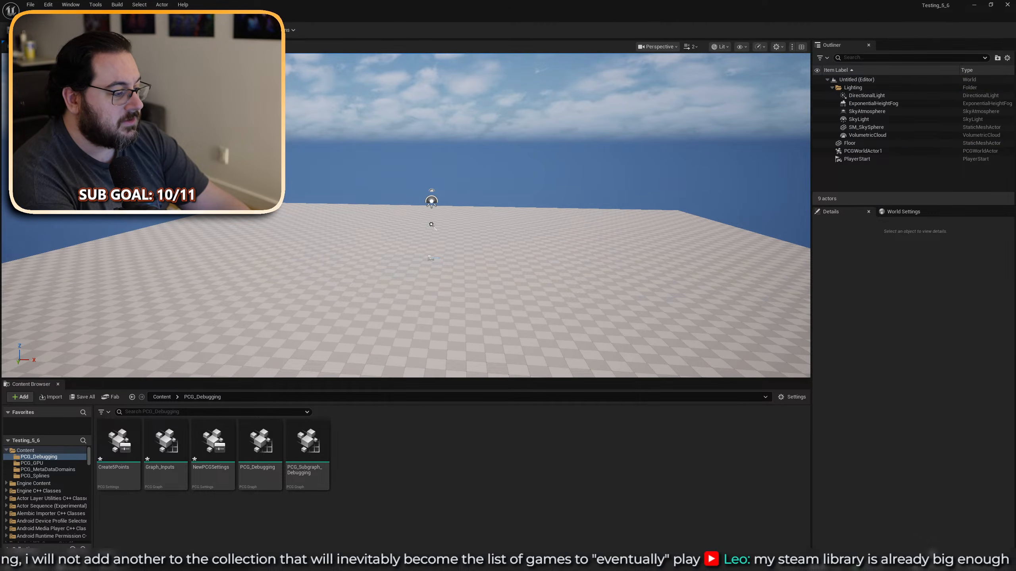
Save all modified assets except the untitled level.
key(ctrl+shift+s)
click(396, 262)
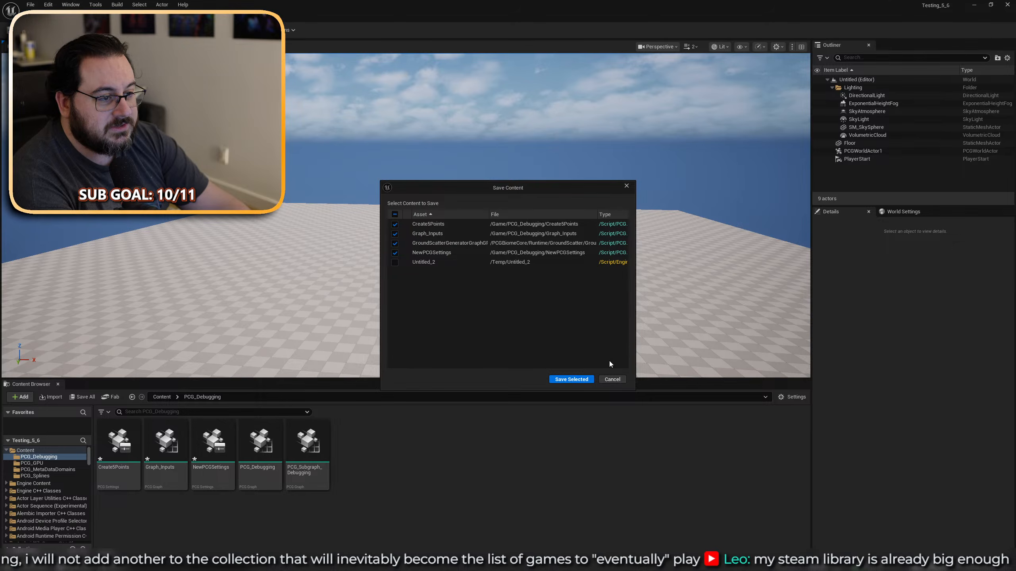
click(582, 378)
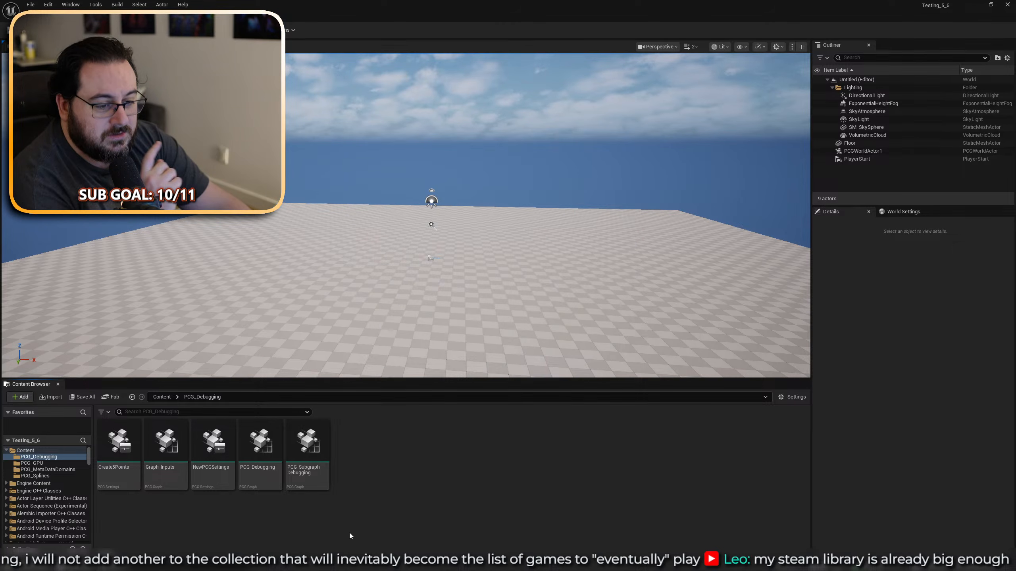
Look over the PCG_Debugging graph and open the PCG_MetaDataDomains graph from its own folder.
double_click(260, 476)
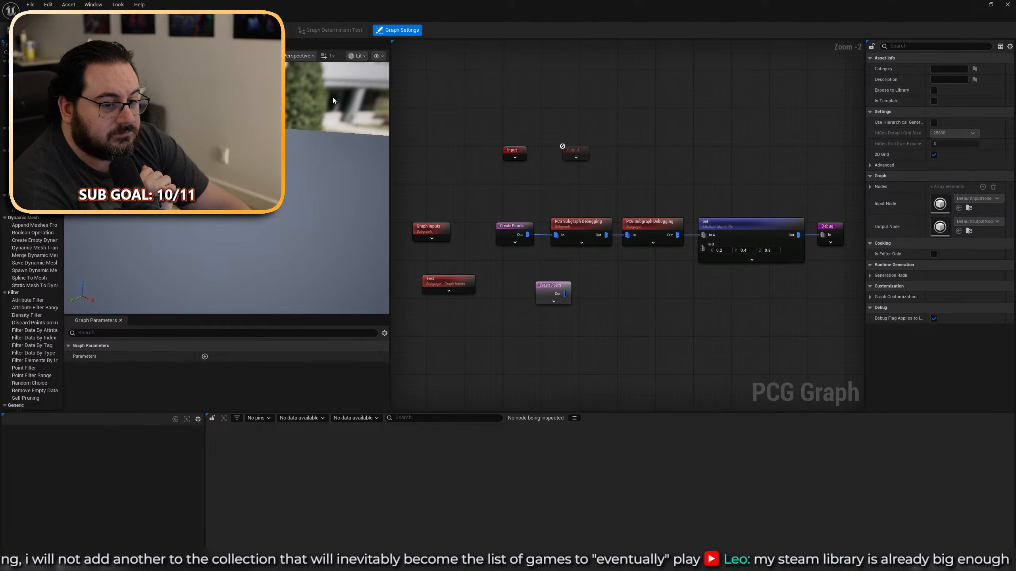
key(alt+Tab)
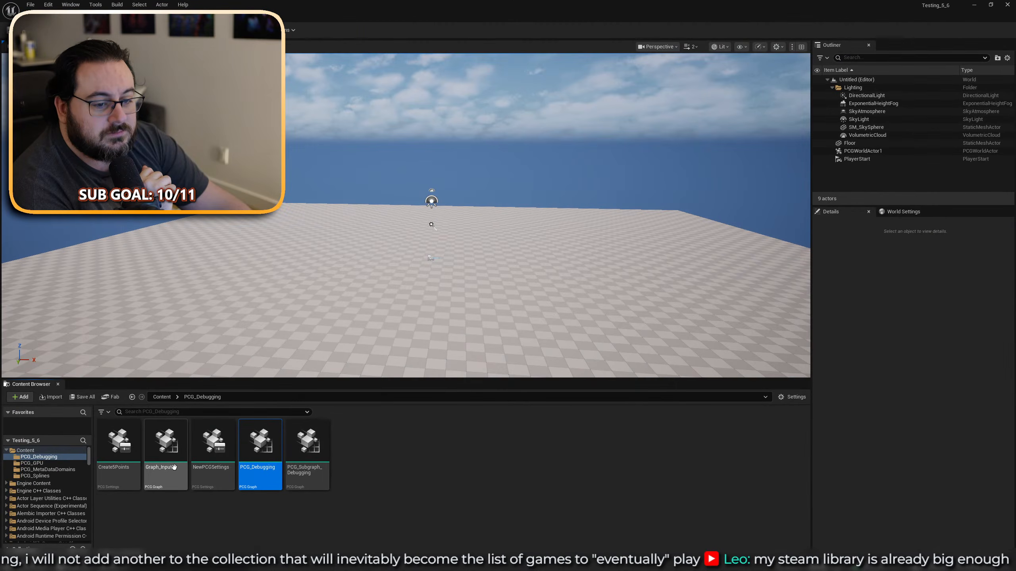
click(58, 463)
click(63, 469)
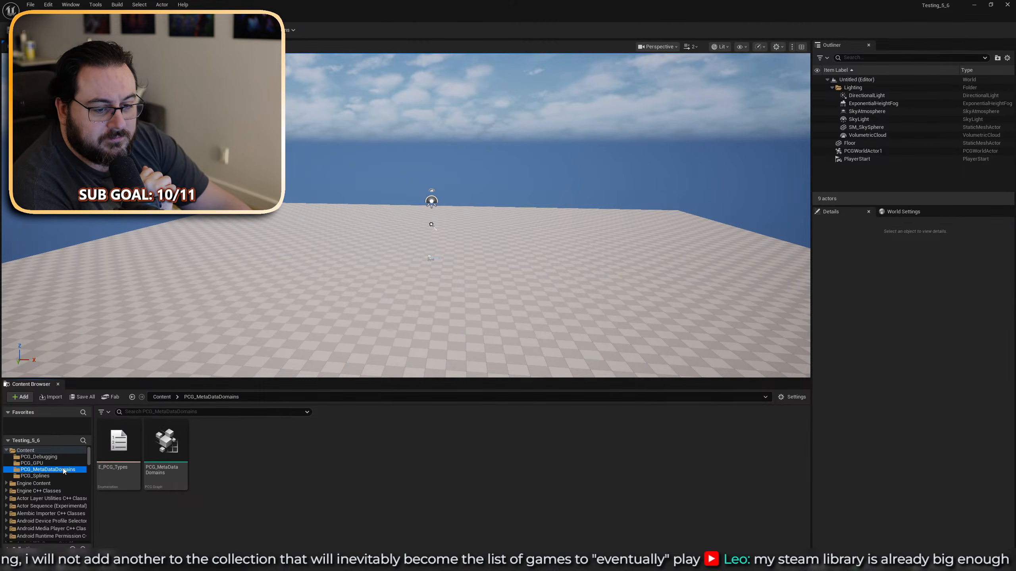
click(173, 478)
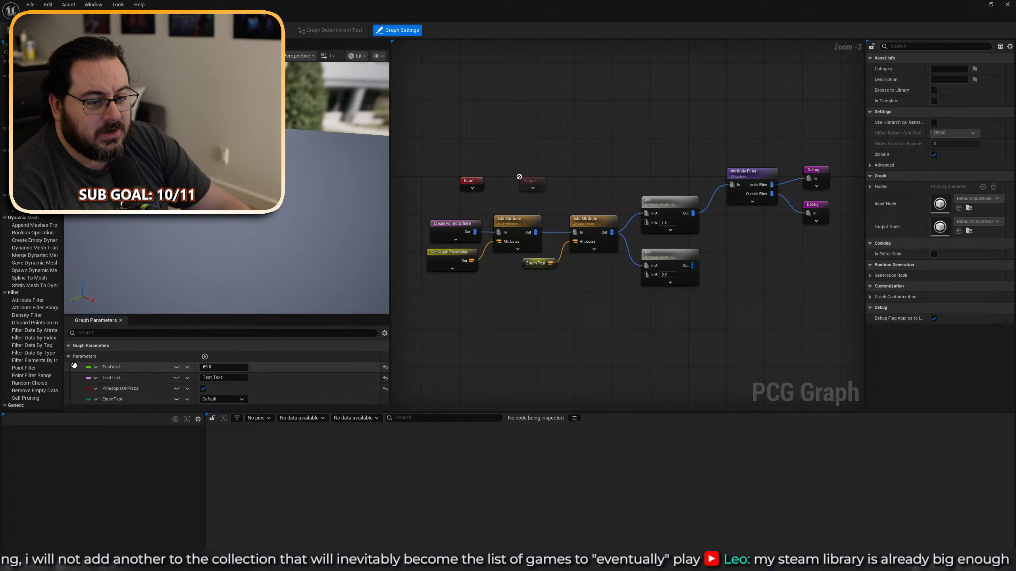
Place a getter node for the TestVar2 graph parameter in the empty area below the existing nodes, deleting the duplicate.
drag(74, 365, 529, 323)
scroll(534, 228, up, 2)
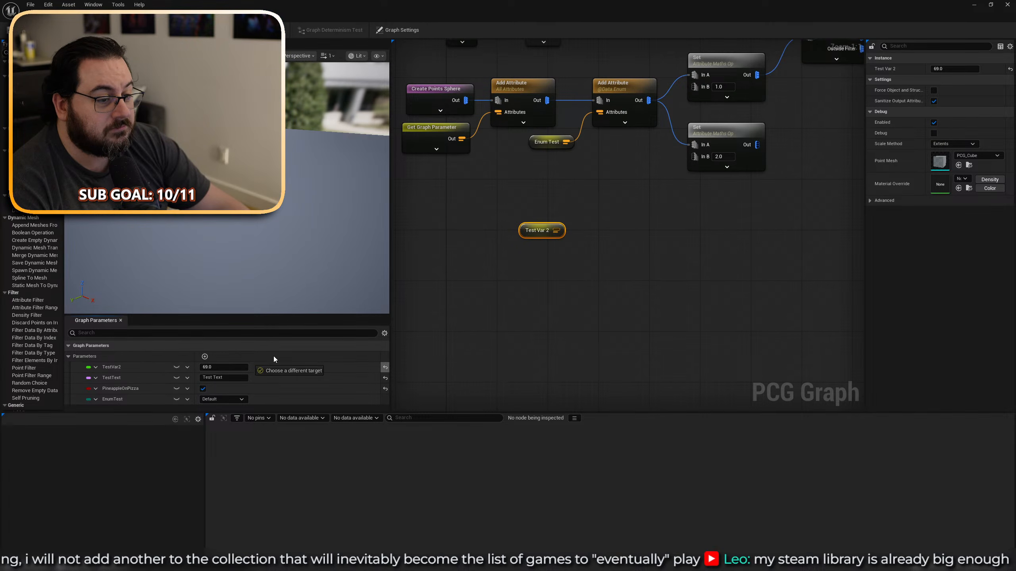
drag(275, 359, 507, 264)
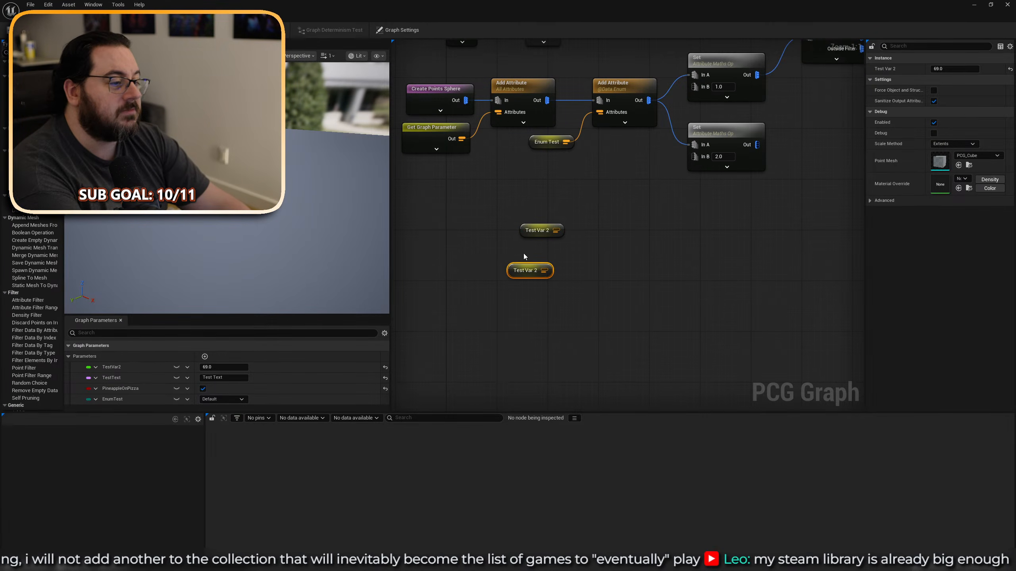
key(Delete)
Convert the Test Var 2 node to Get Graph Parameter (Generic) and shift it slightly toward the upper left.
right_click(525, 233)
mouse_move(621, 260)
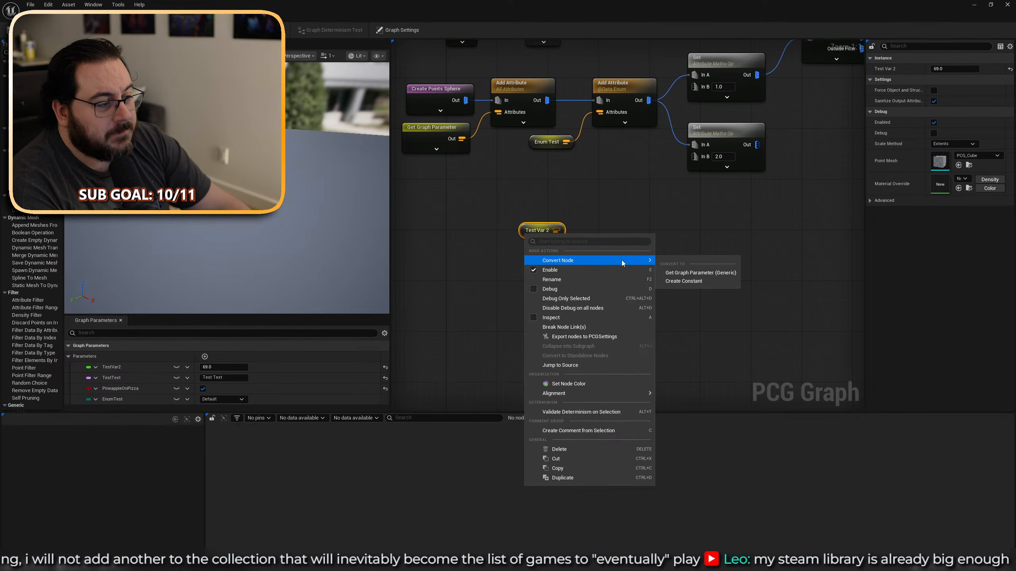
click(718, 274)
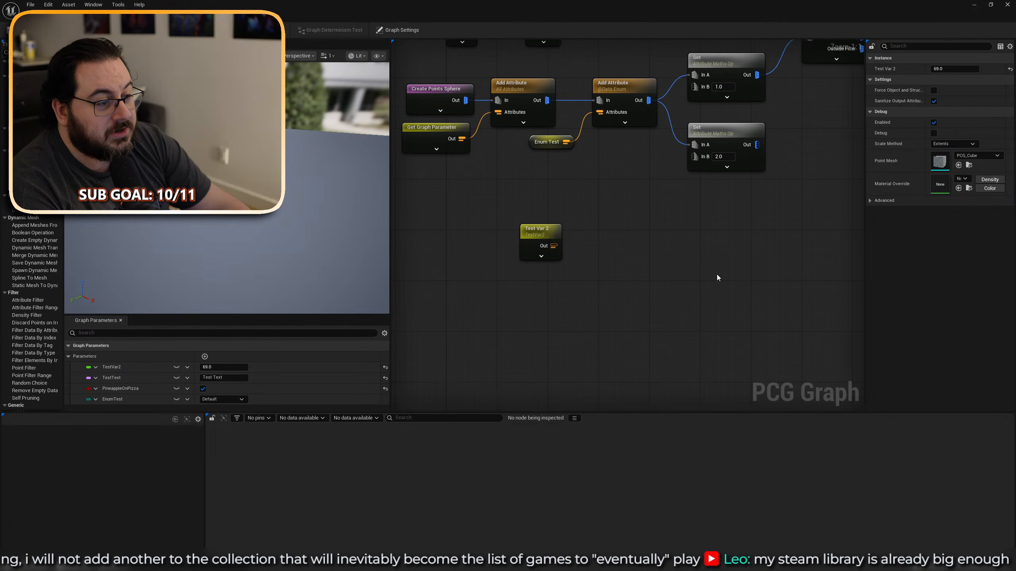
click(547, 232)
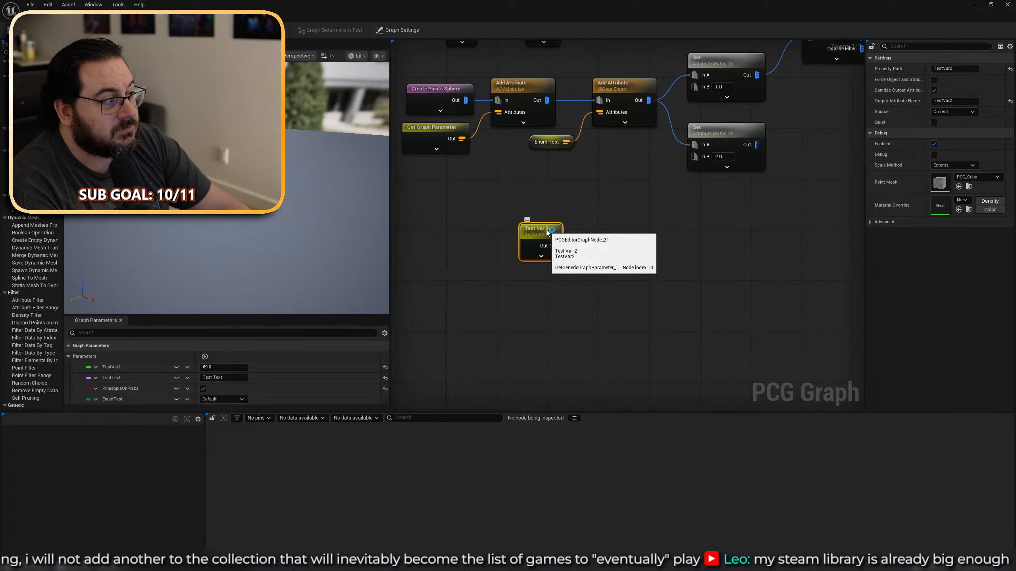
drag(548, 233, 525, 220)
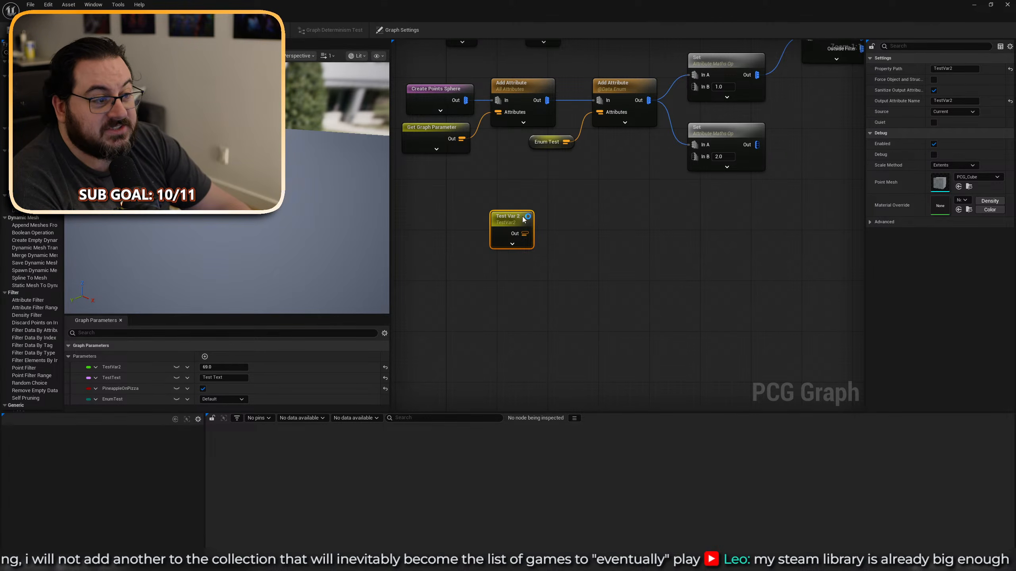
Convert the generic Test Var 2 node back to a compact Get Graph Parameter node.
right_click(523, 219)
mouse_move(568, 243)
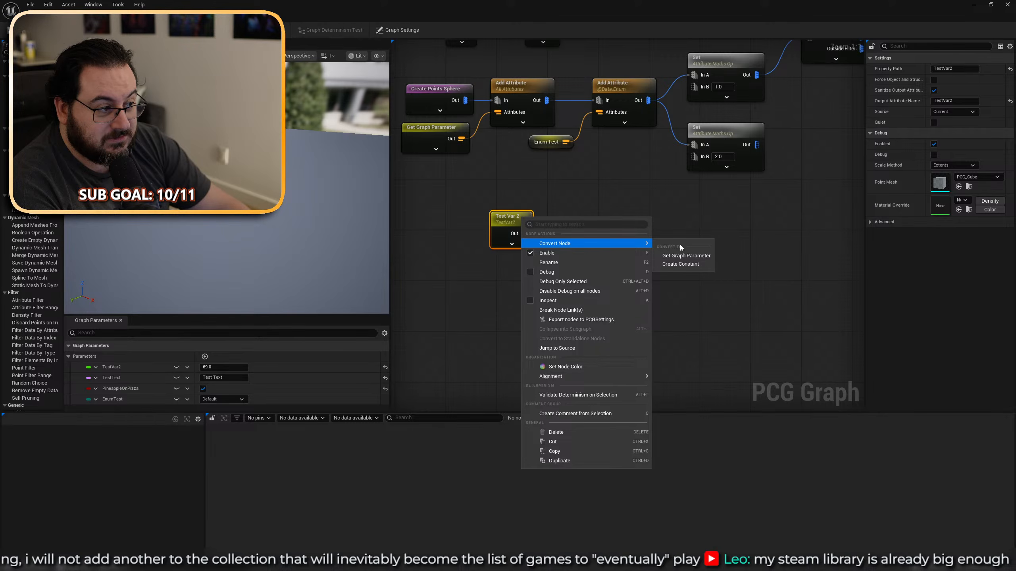
click(701, 260)
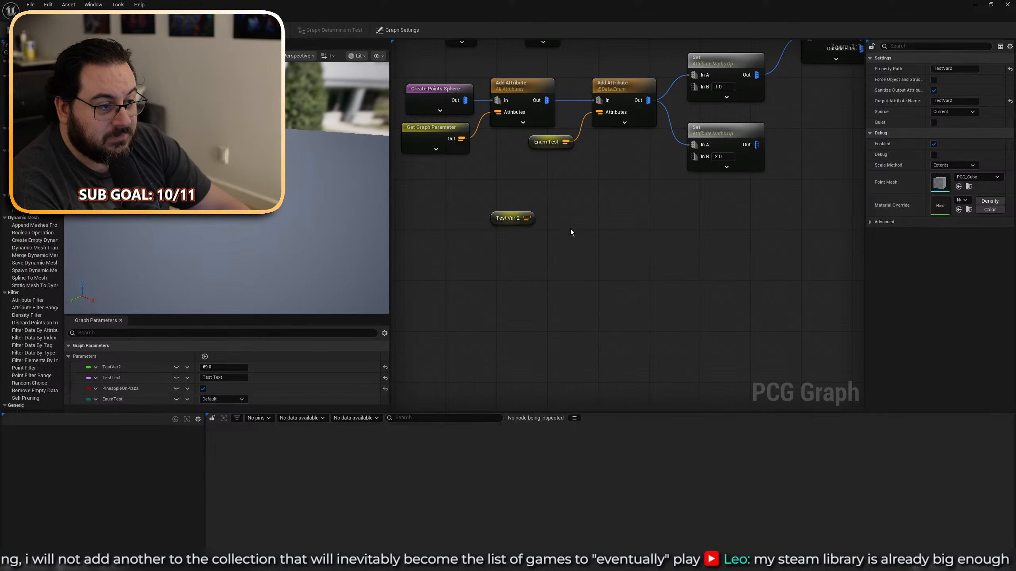
Convert the Test Var 2 getter node into a constant and select it.
right_click(503, 221)
mouse_move(626, 248)
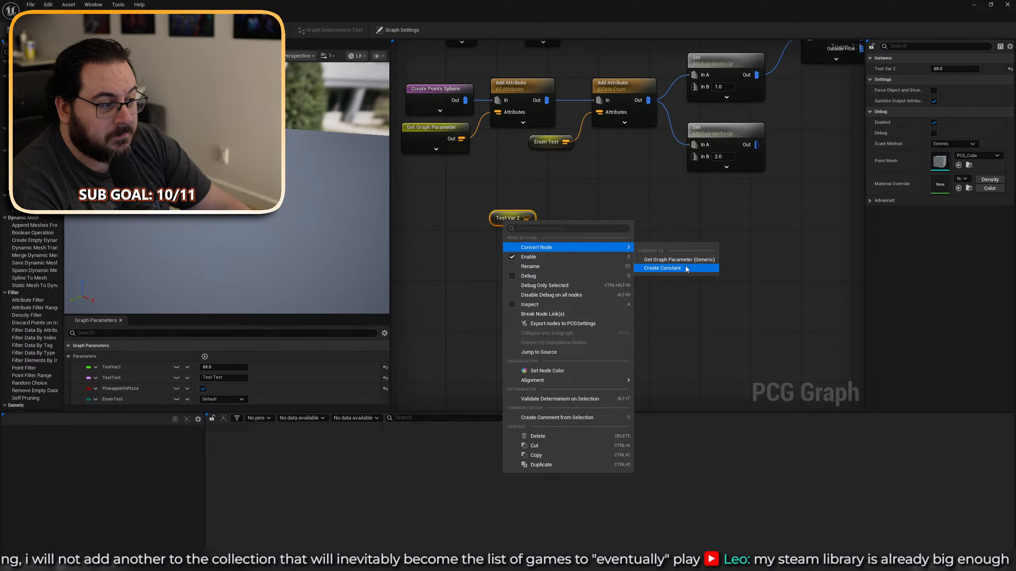
click(679, 268)
click(515, 222)
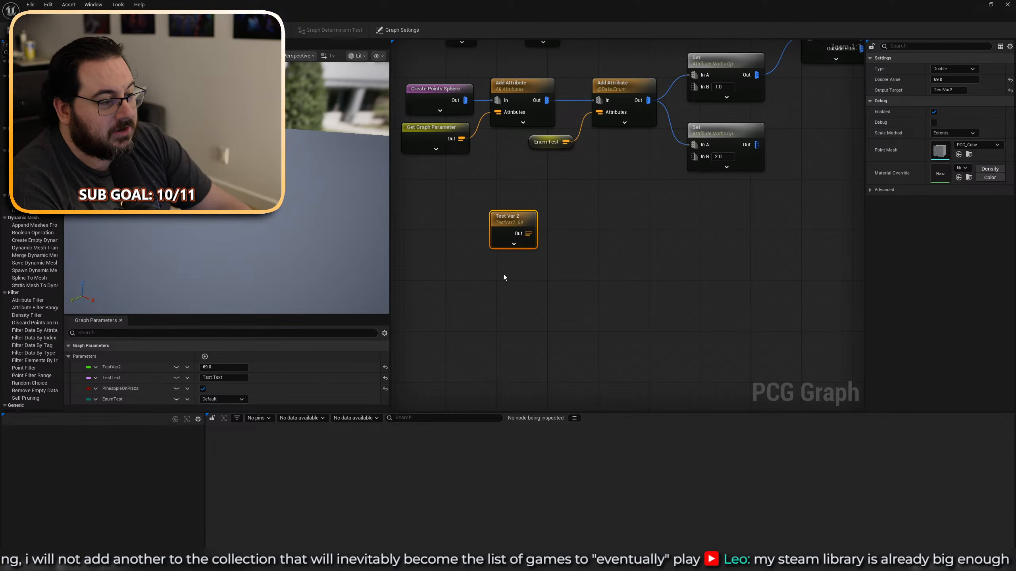
Convert the Test Var 2 constant to Get Graph Parameter and remove the added TestVar2_1 parameter despite its use in the graph.
right_click(526, 224)
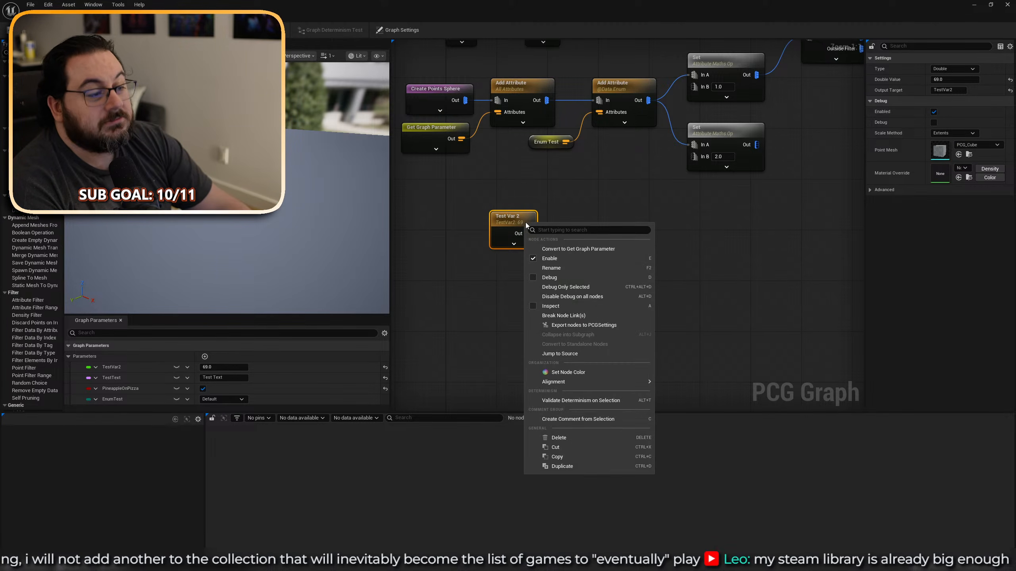
click(625, 251)
scroll(160, 393, down, 1)
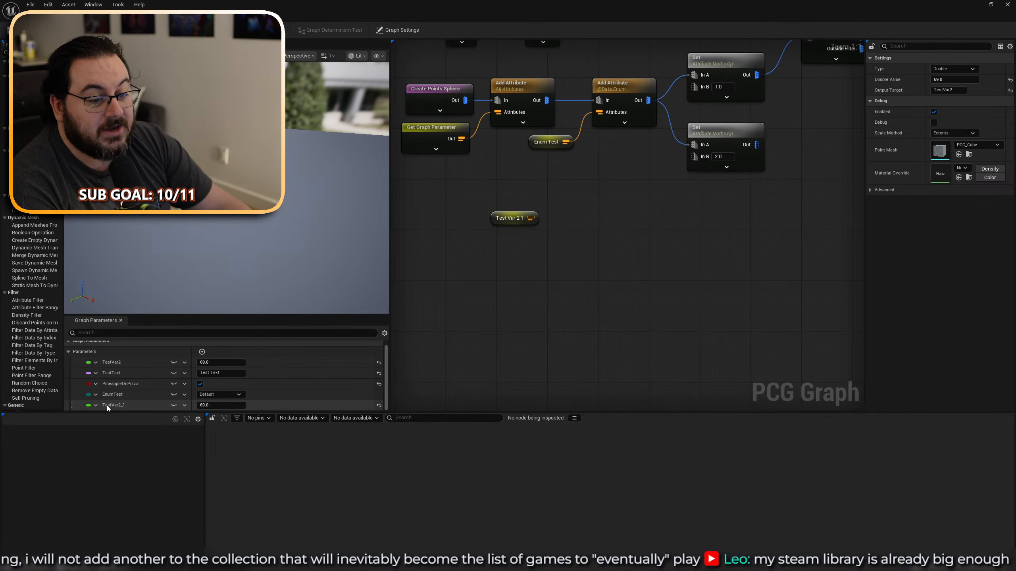
click(186, 407)
click(197, 422)
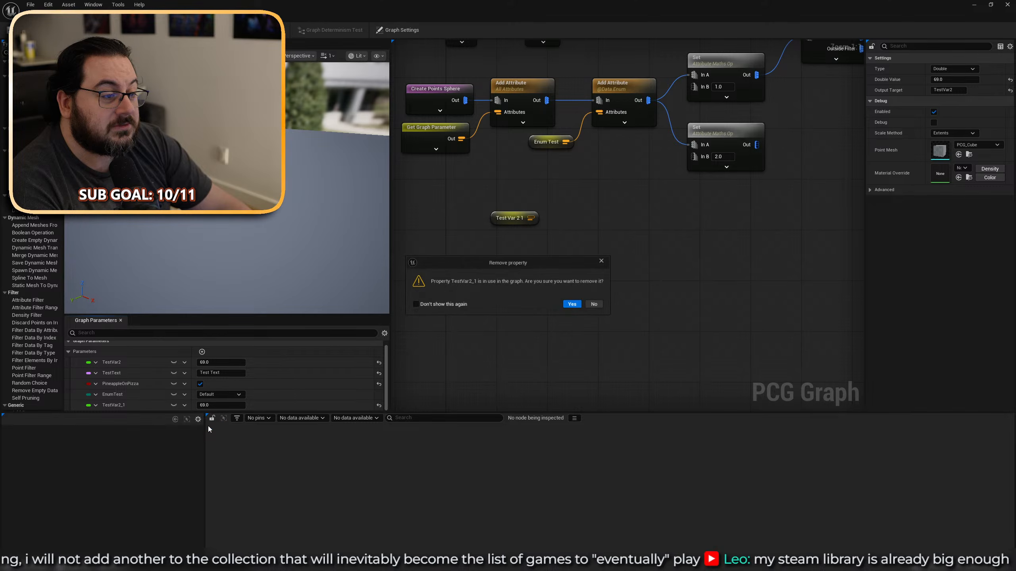
click(574, 305)
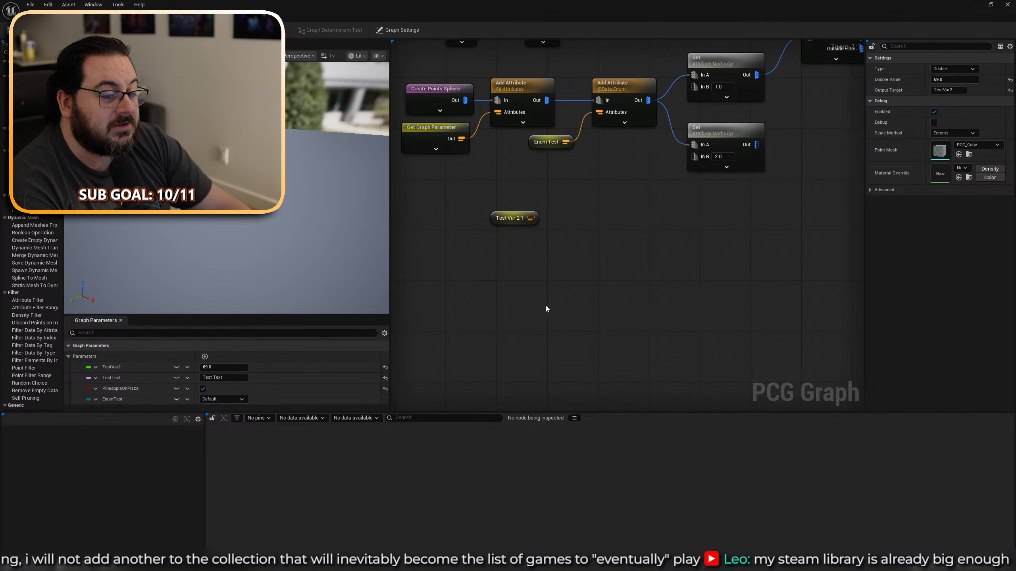
Try to convert the Test Var 2 1 node to a constant, and delete the node from the graph.
right_click(493, 222)
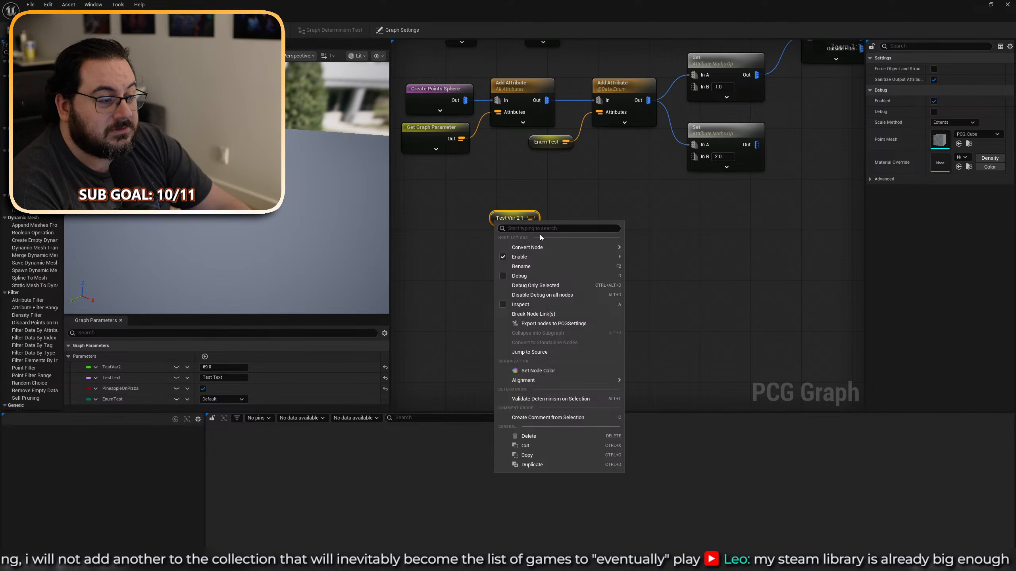
mouse_move(531, 247)
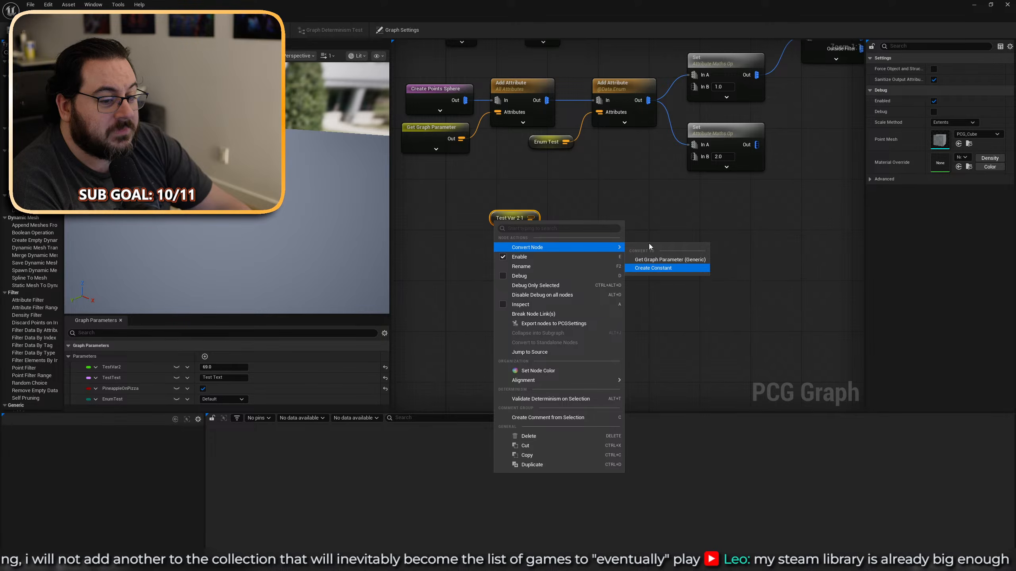
mouse_move(595, 246)
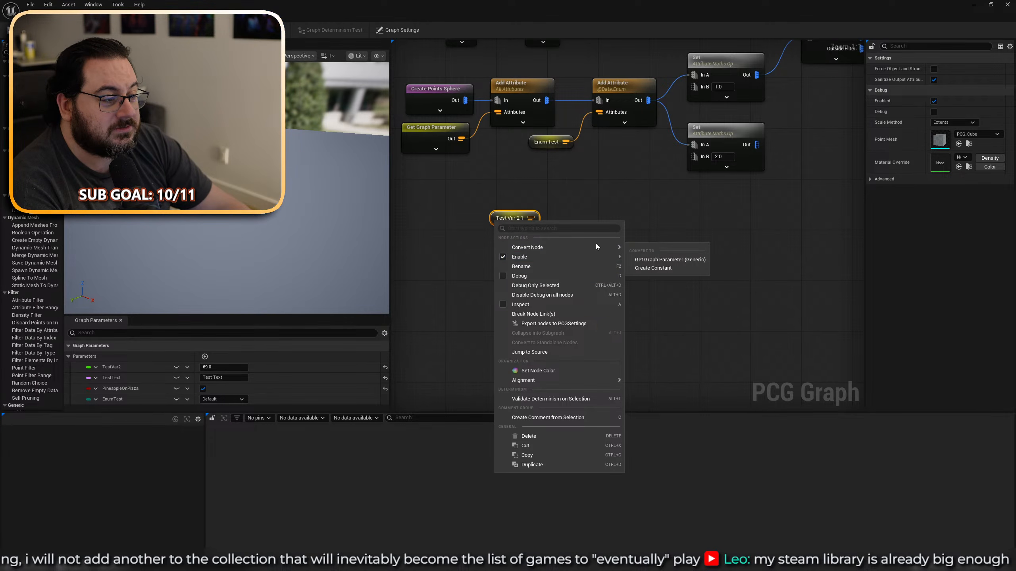
click(658, 269)
right_click(509, 221)
mouse_move(610, 247)
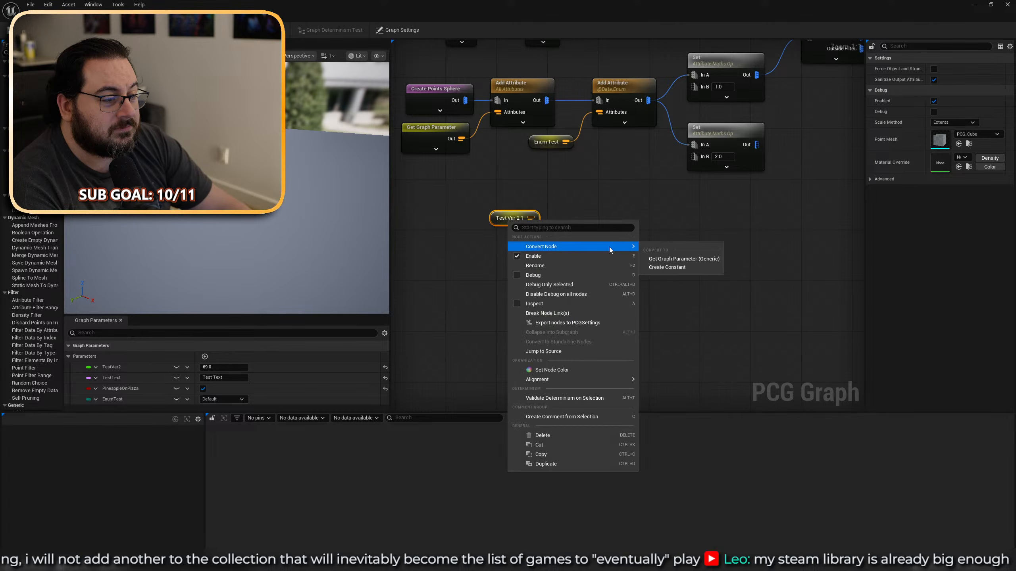
click(673, 268)
drag(569, 204, 480, 253)
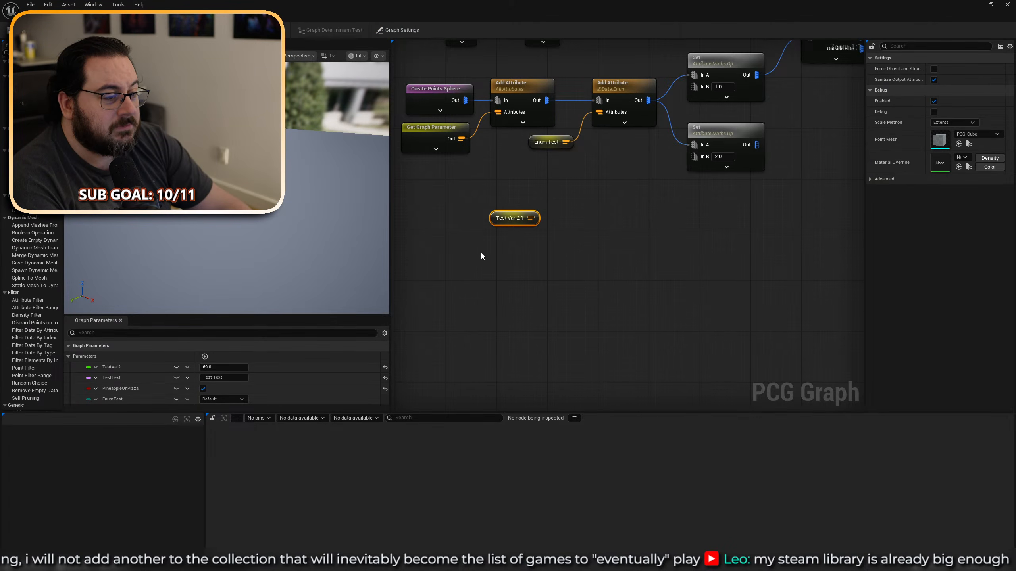
key(Delete)
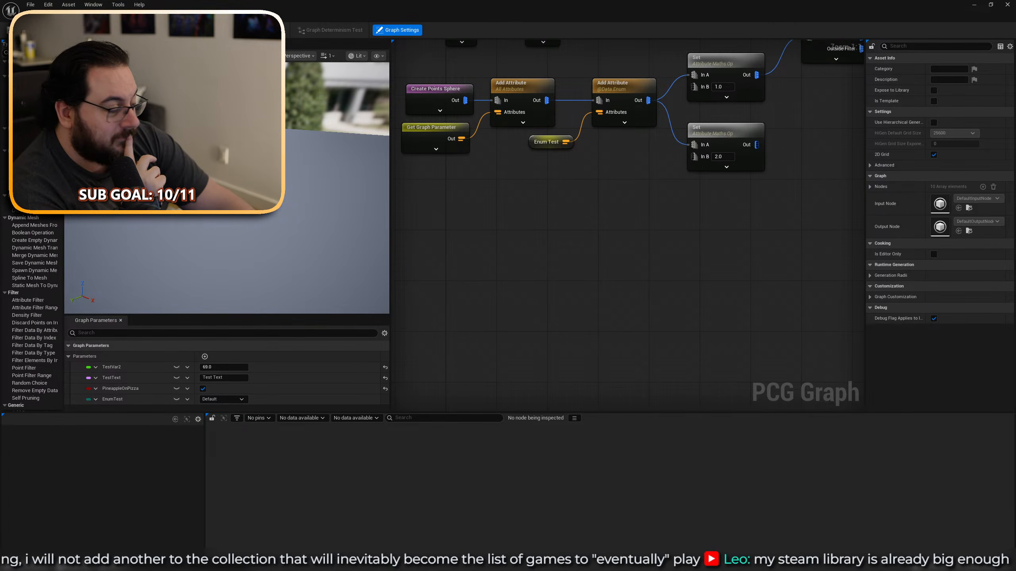
Switch to the Unreal Engine 5.6 roadmap in the browser, leave Graph Parameters UX and read the Template Graphs entry.
drag(1014, 205, 457, 3)
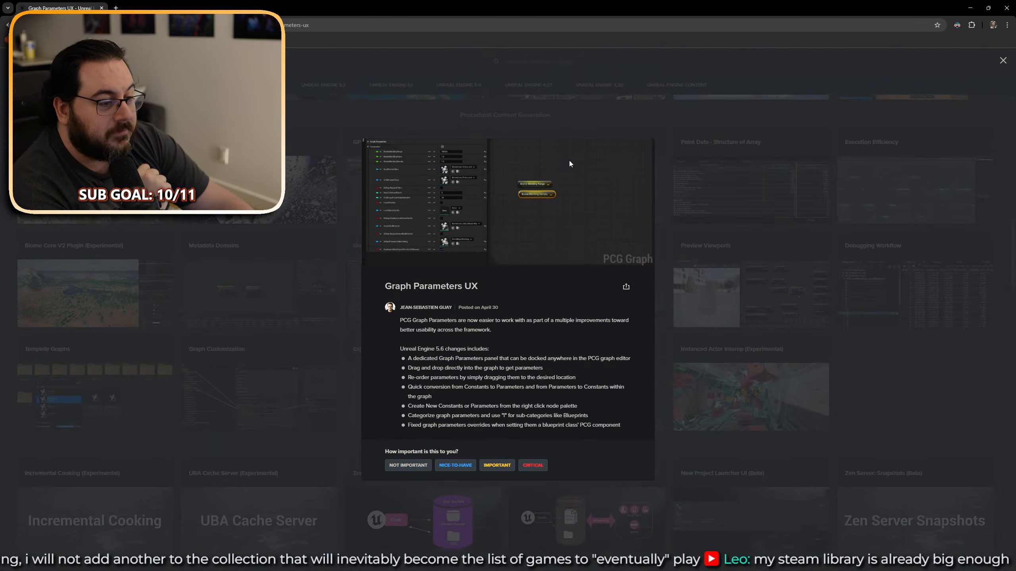
click(782, 358)
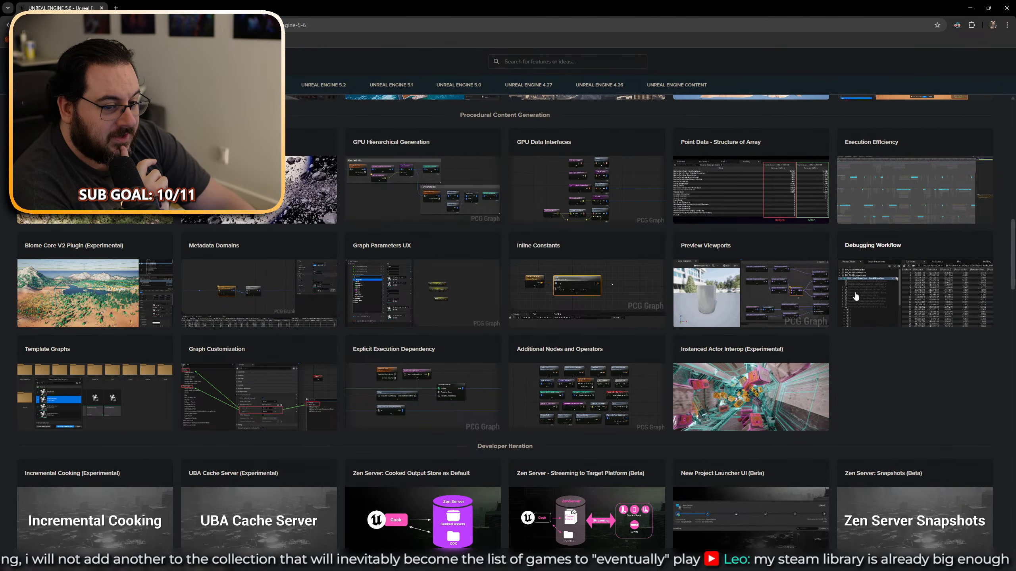
click(86, 379)
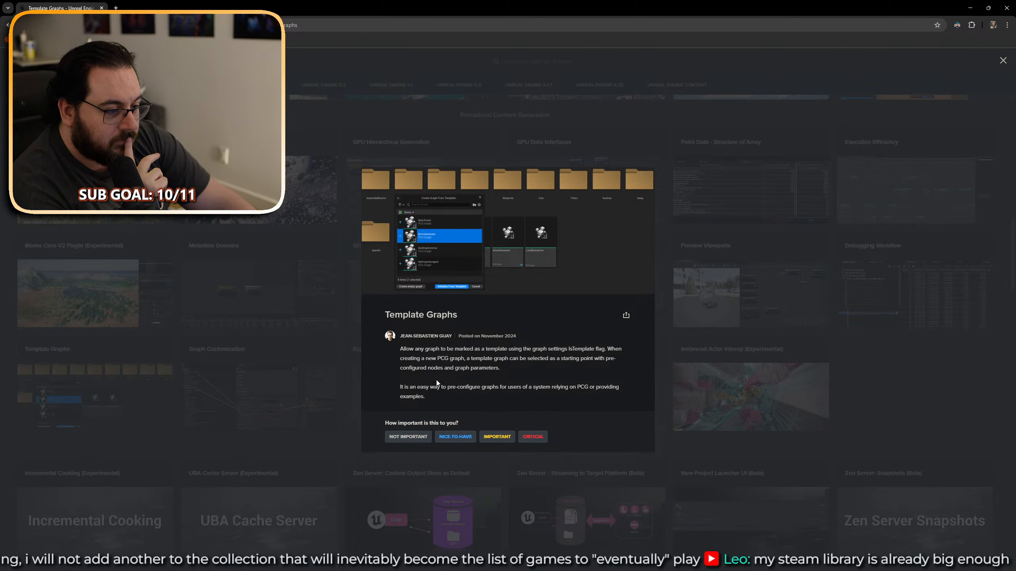
drag(465, 361, 487, 372)
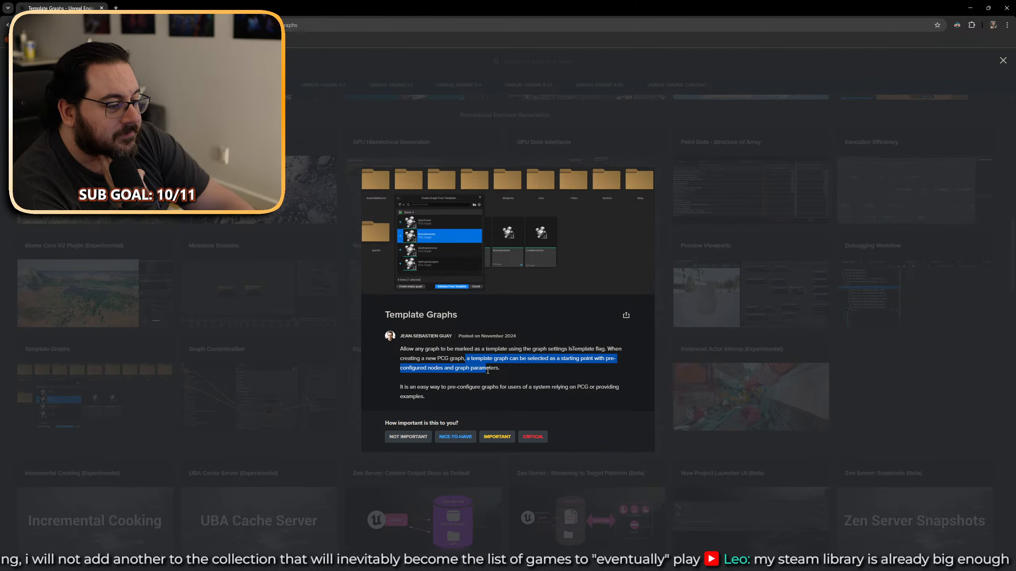
click(539, 350)
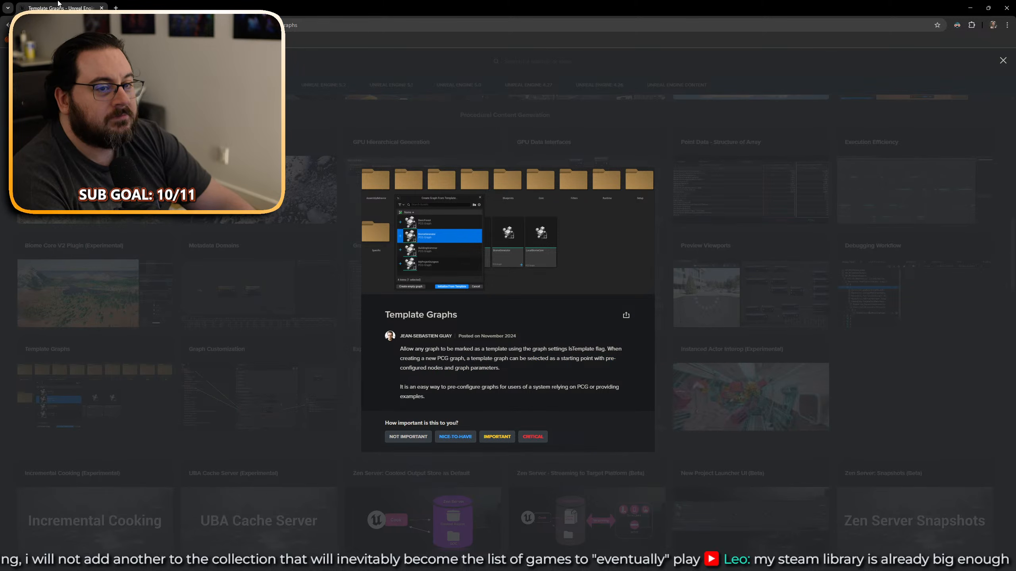
Switch back to Unreal Editor and enable Is Template in the graph settings of PCG_MetaDataDomains.
key(alt+Tab)
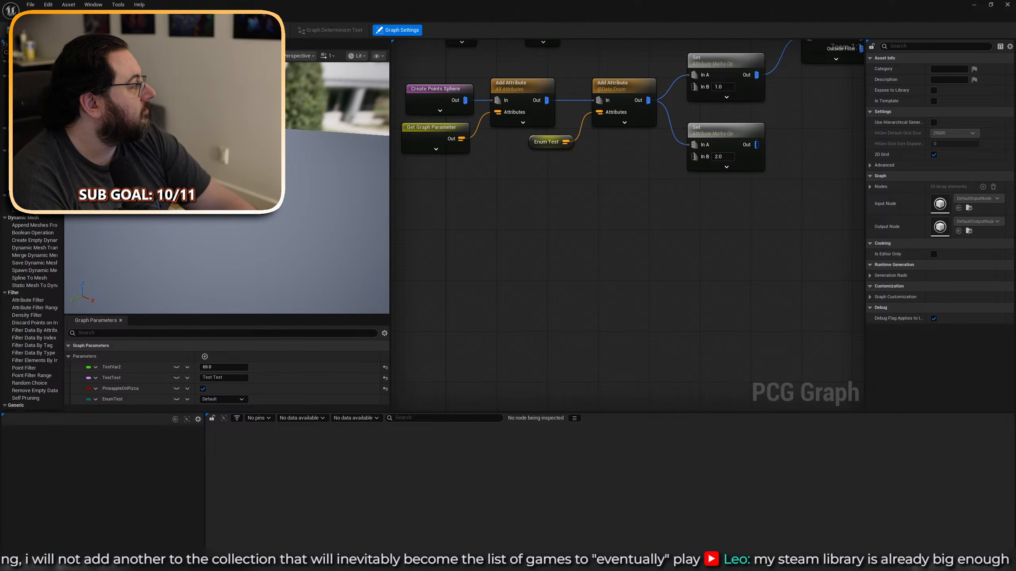
right_drag(510, 191, 595, 307)
scroll(595, 307, down, 2)
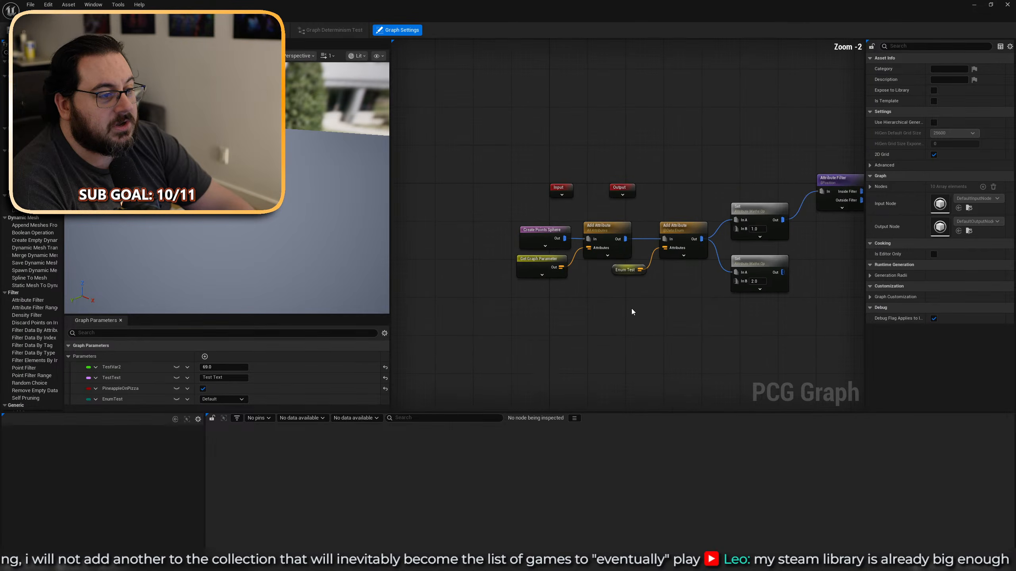
right_drag(712, 318, 637, 292)
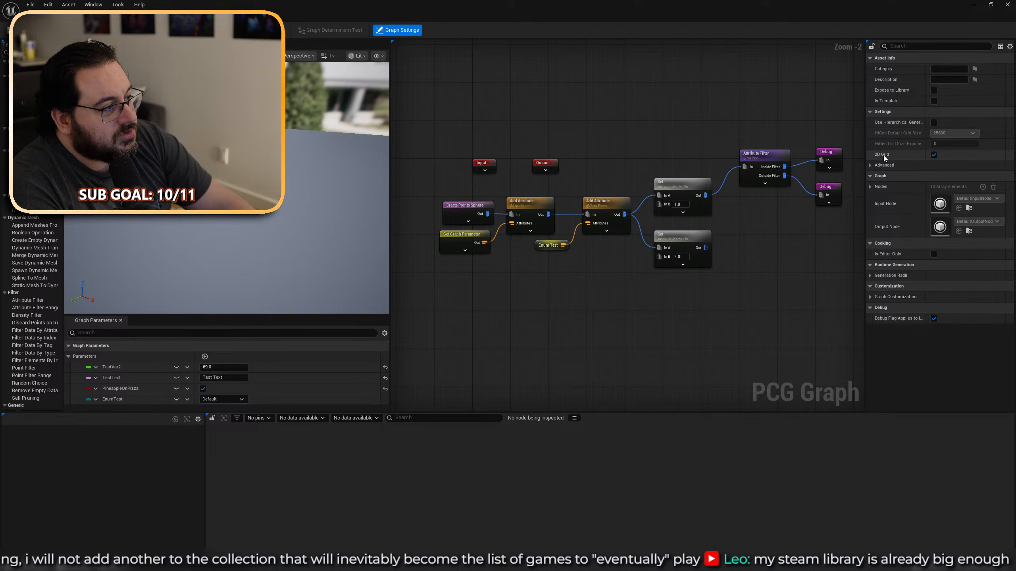
click(868, 163)
click(868, 163)
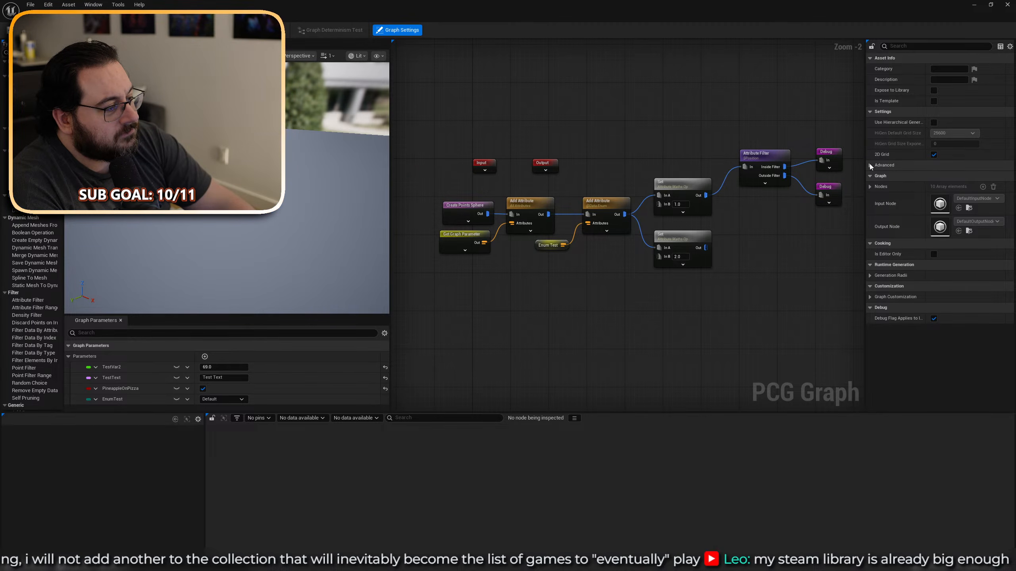
click(870, 297)
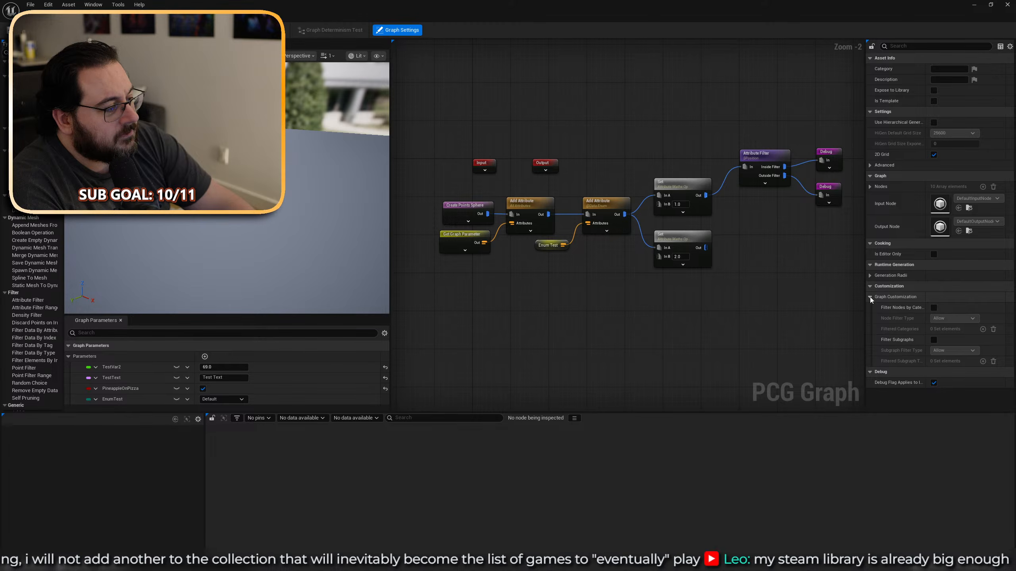
click(870, 297)
click(868, 297)
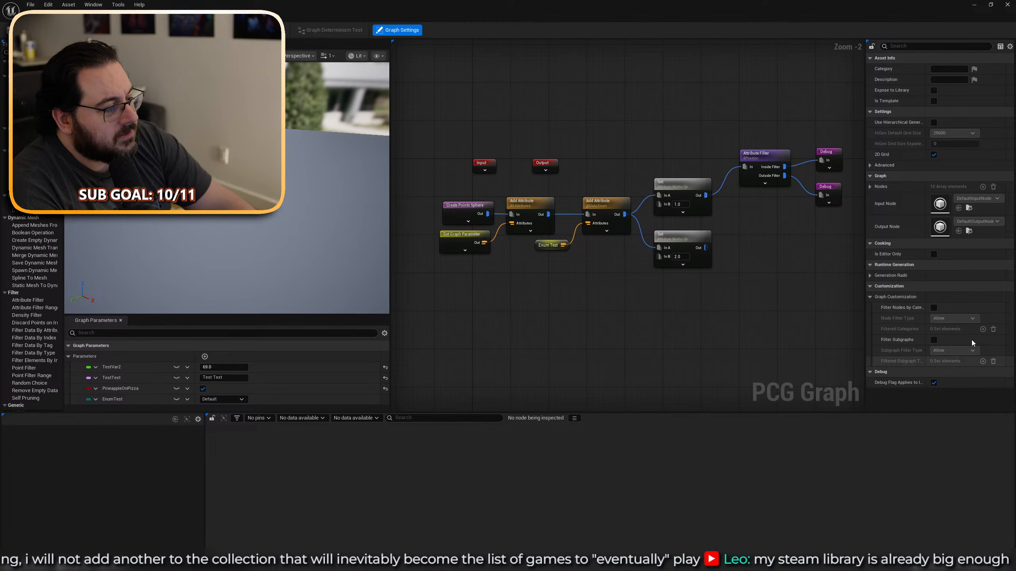
click(869, 297)
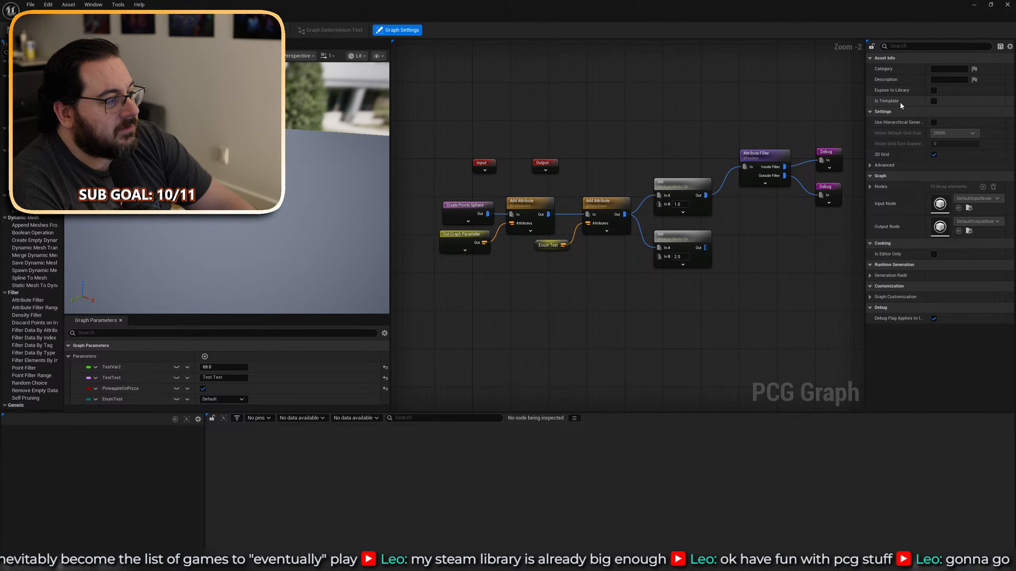
click(933, 101)
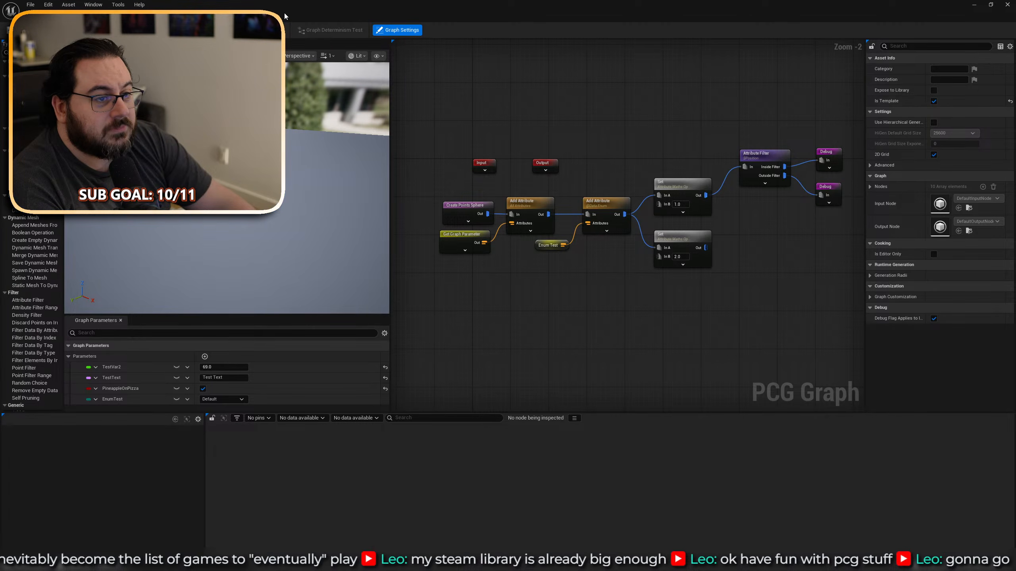
Create a PCG graph in the PCG_MetaDataDomains folder from the PCG_MetaDataDomains template, keeping the default name NewPCGGraph.
double_click(304, 15)
right_click(227, 473)
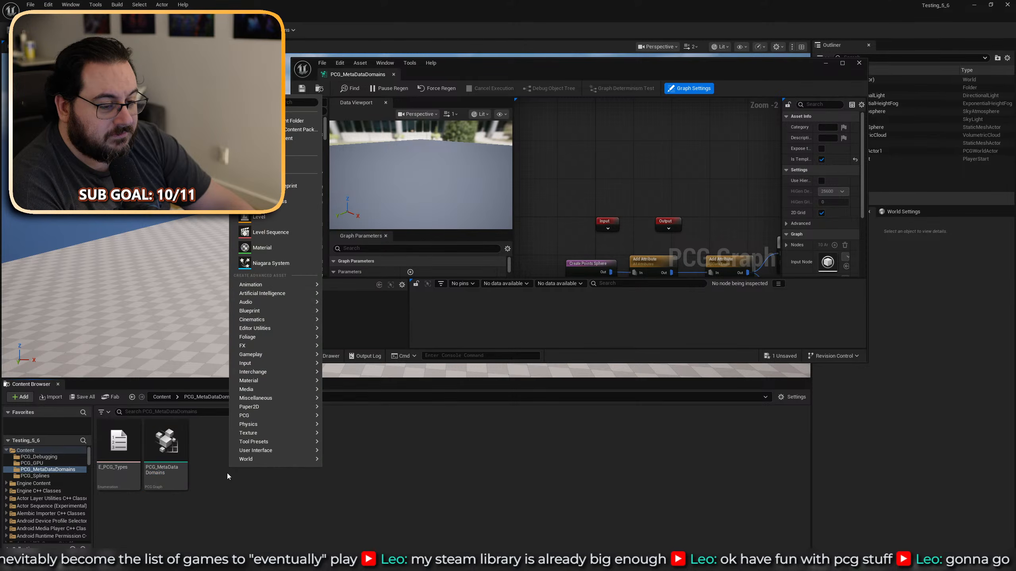
mouse_move(296, 416)
click(385, 420)
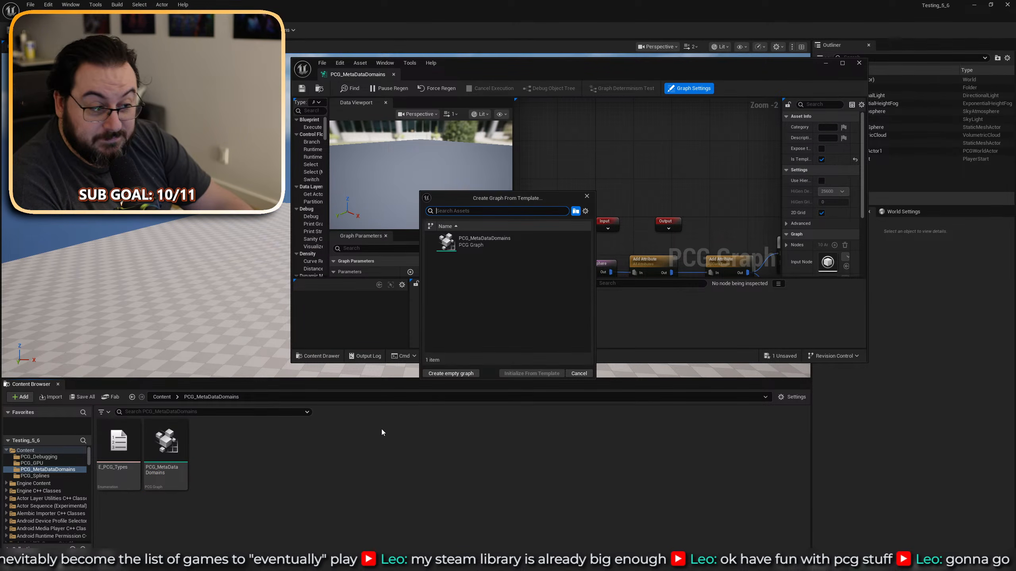
click(504, 244)
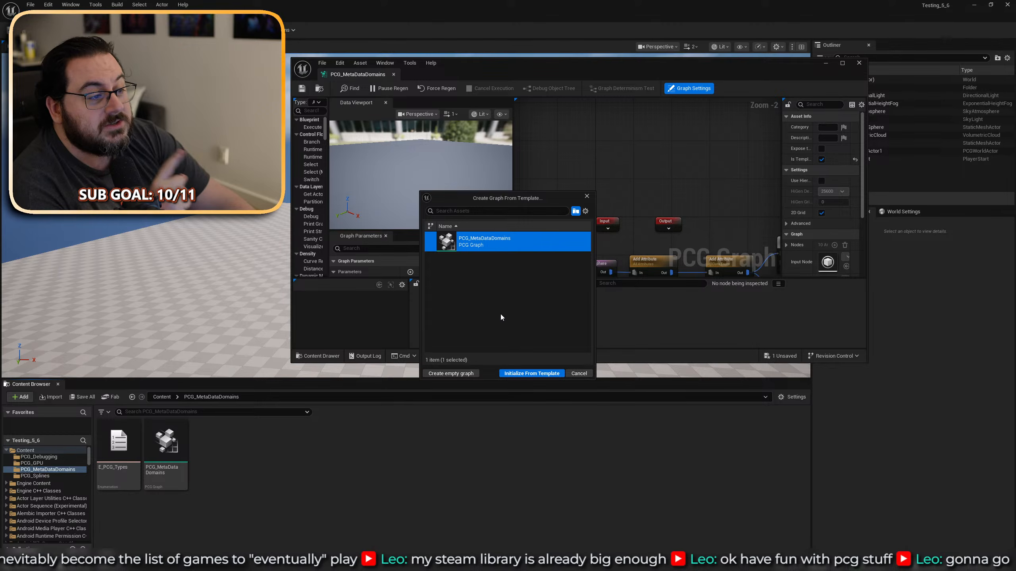
click(549, 374)
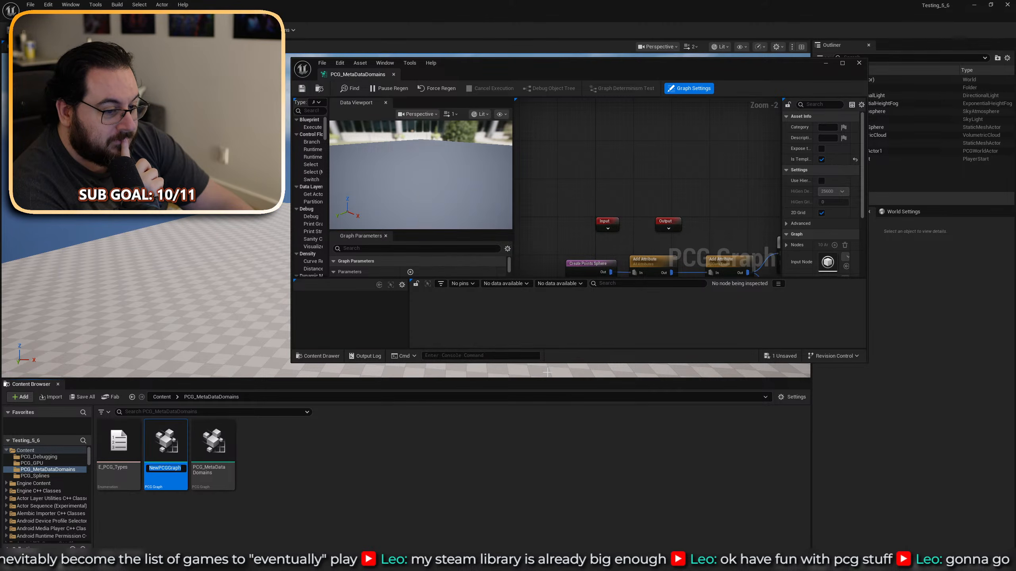
key(Return)
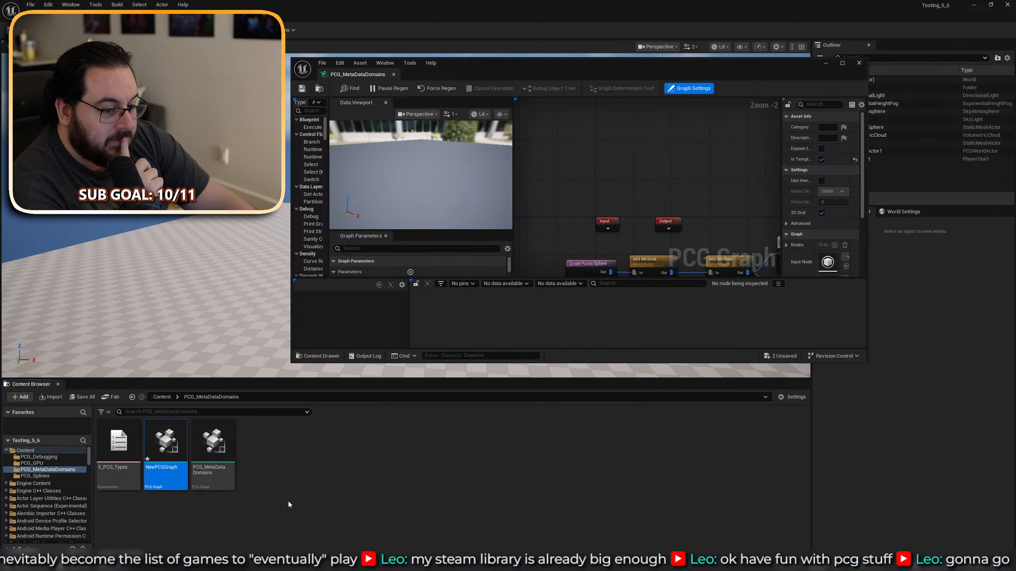
Open NewPCGGraph to check its copied nodes, and return to the PCG_MetaDataDomains graph in a maximized editor window.
double_click(158, 447)
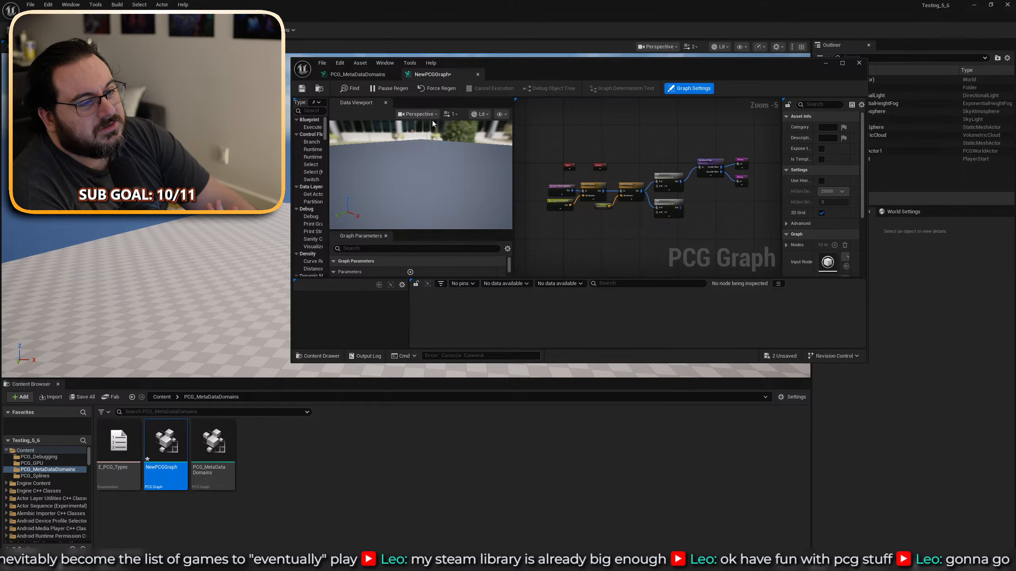
click(370, 75)
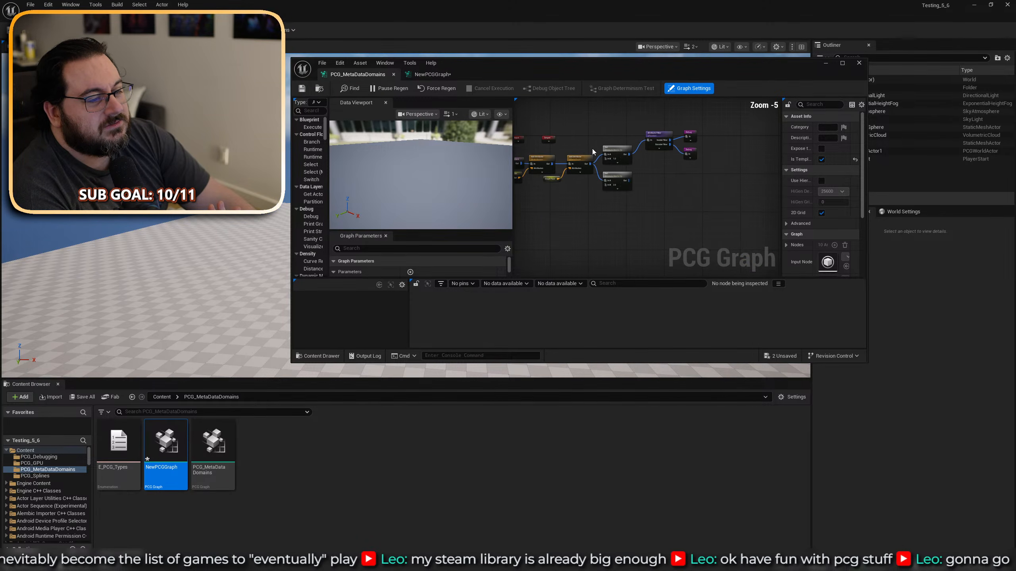
right_drag(593, 149, 625, 117)
double_click(625, 70)
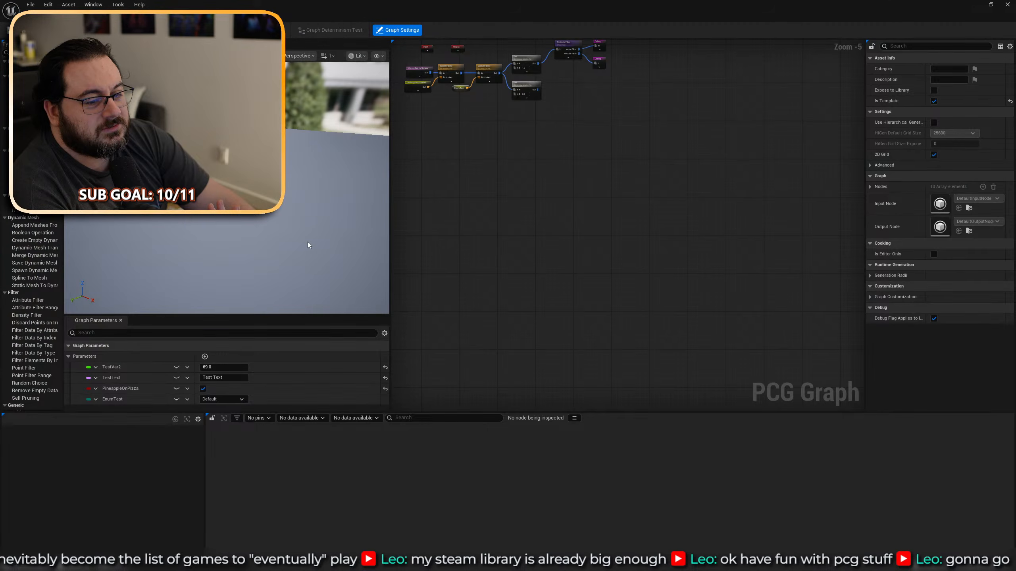
Compare NewPCGGraph with the PCG_MetaDataDomains template by switching repeatedly between the two open graphs.
key(ctrl+Tab)
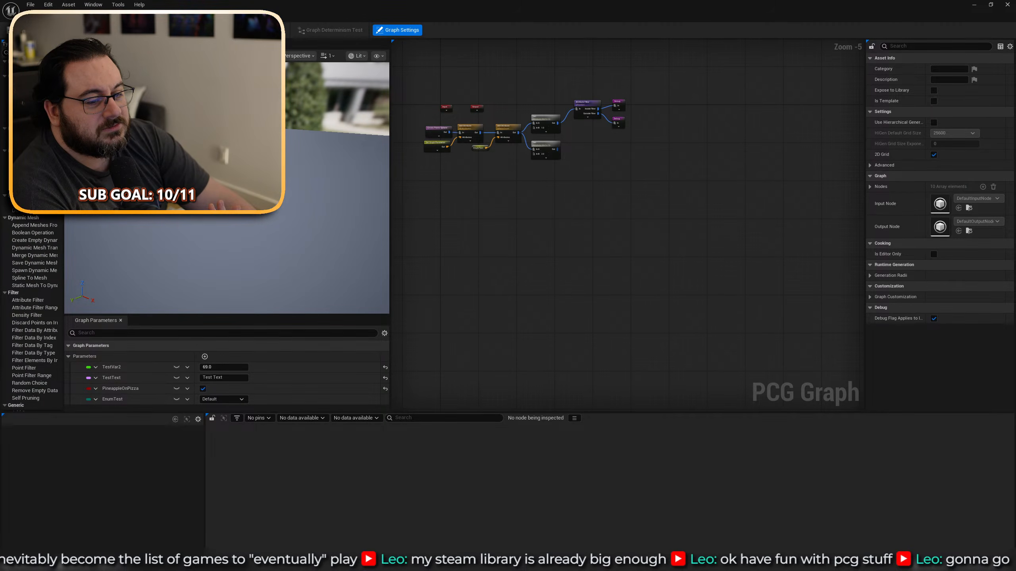
key(ctrl+Tab)
key(ctrl+Tab)
key(ctrl+Tab)
key(ctrl+Tab)
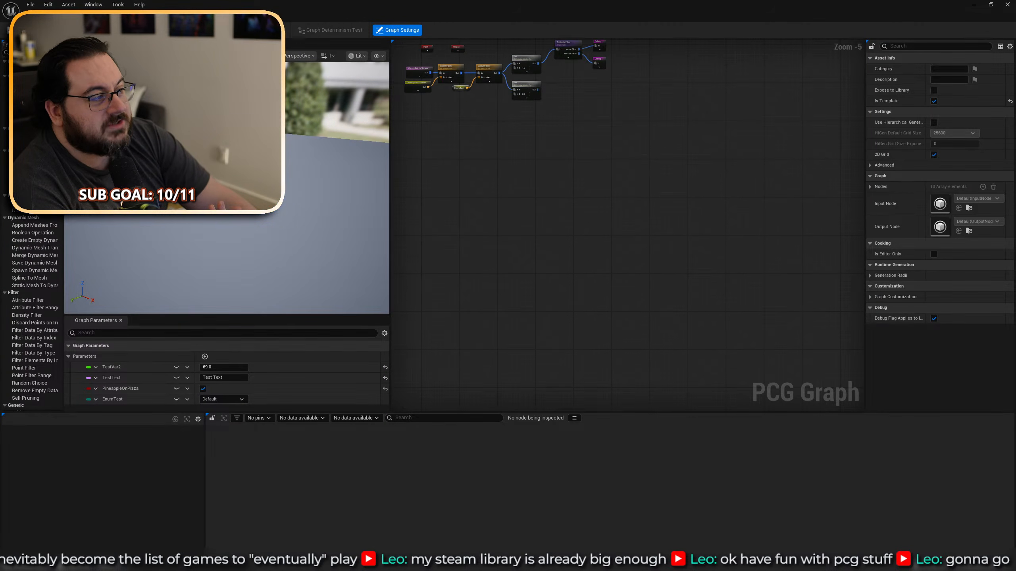
key(ctrl+Tab)
key(ctrl+Tab)
key(ctrl+Tab)
key(ctrl+Tab)
key(ctrl+Tab)
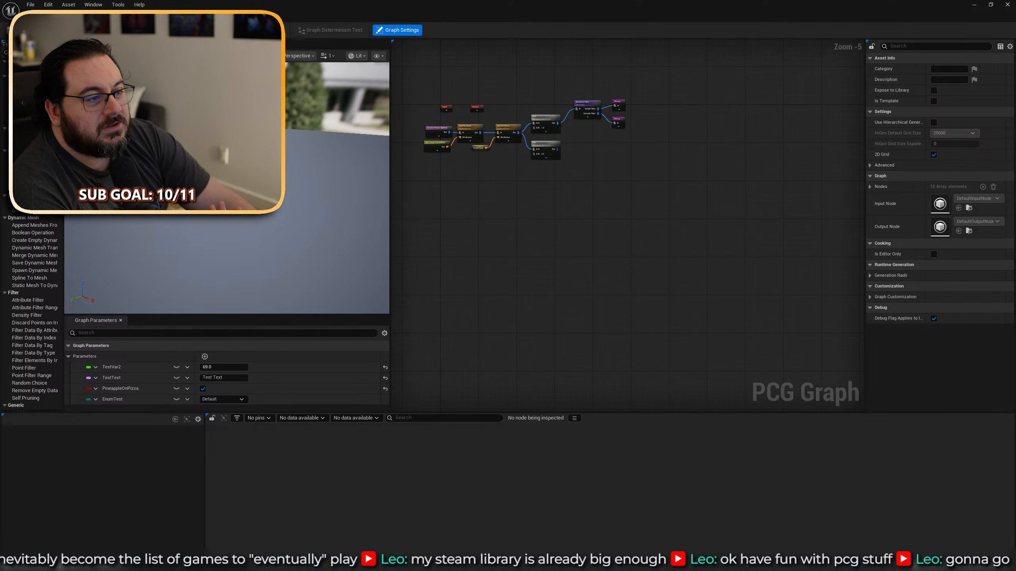
key(ctrl+Tab)
key(ctrl+Tab)
key(ctrl+Tab)
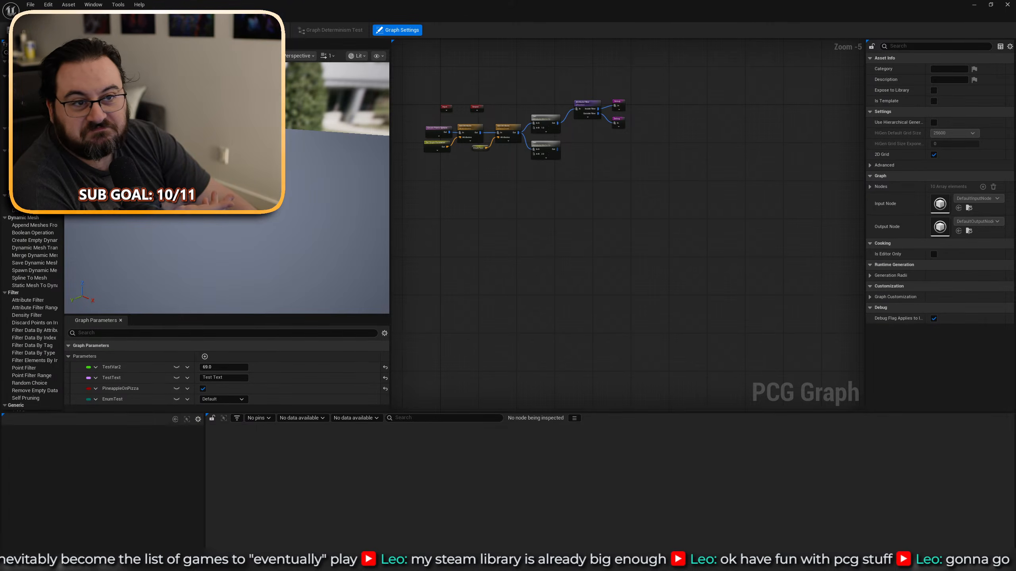
Restore the graph editor to a smaller window and disable Is Template in the graph settings of PCG_MetaDataDomains.
drag(304, 18, 371, 56)
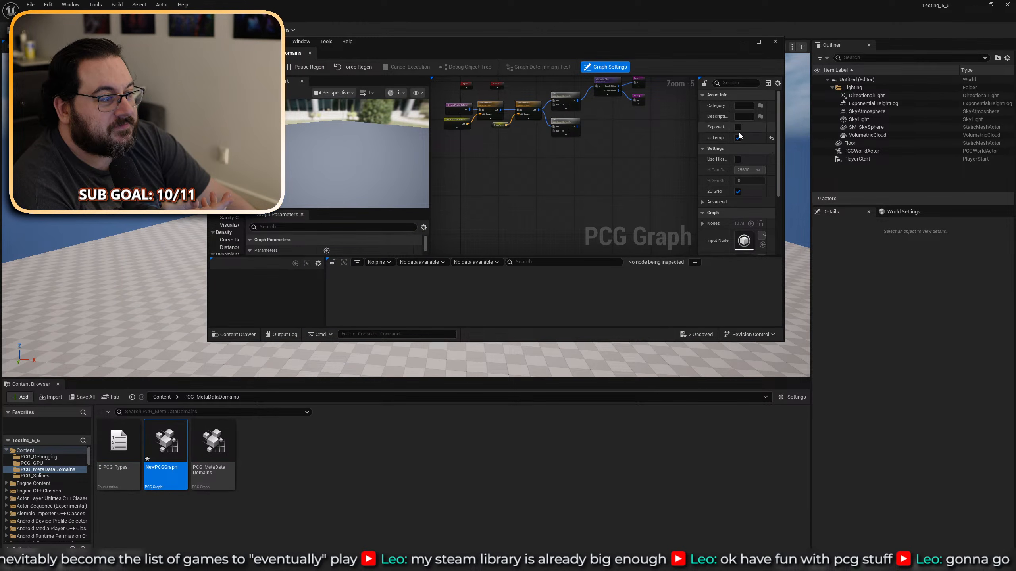
click(738, 137)
click(280, 516)
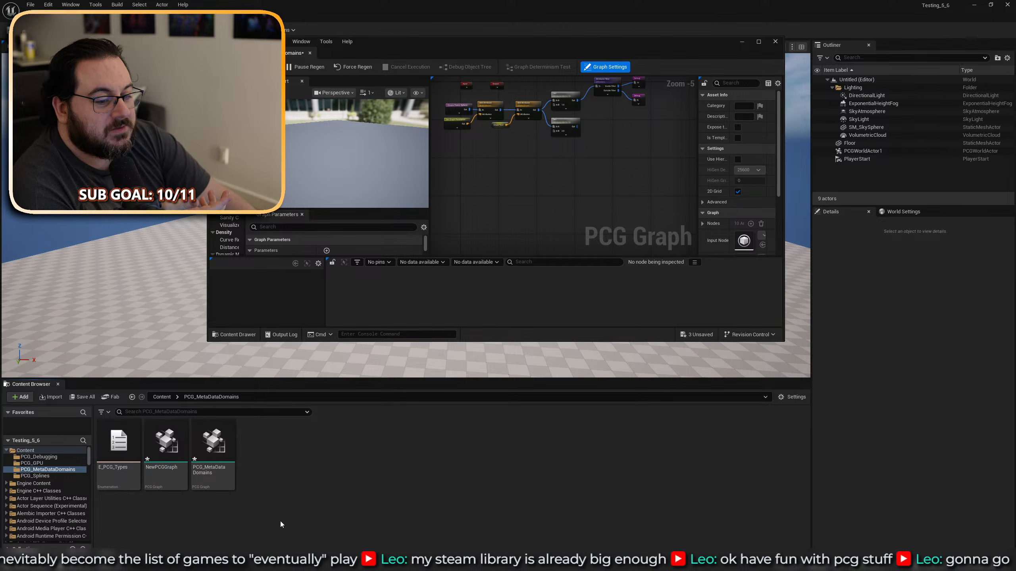
Delete the NewPCGGraph asset from the PCG_MetaDataDomains folder.
click(162, 485)
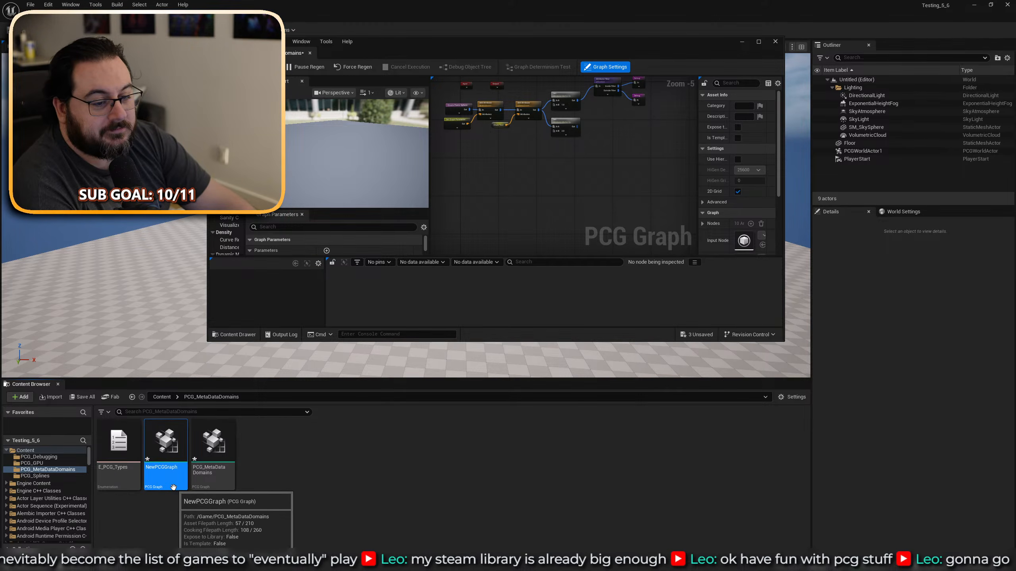
key(Delete)
click(446, 420)
Create another PCG graph in the PCG_MetaDataDomains folder with the default name and delete it again.
right_click(284, 485)
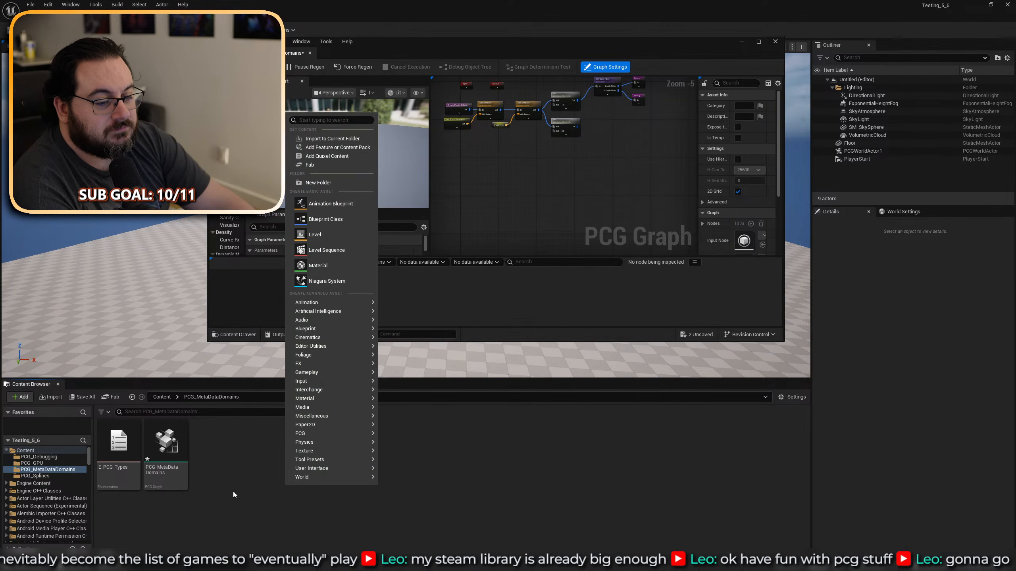
mouse_move(313, 436)
click(420, 435)
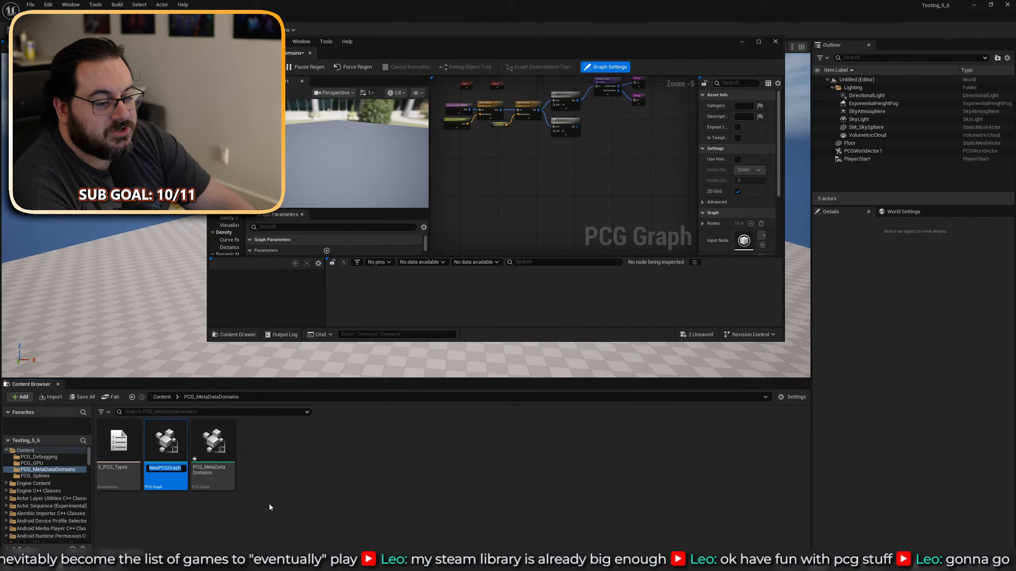
click(172, 519)
click(158, 481)
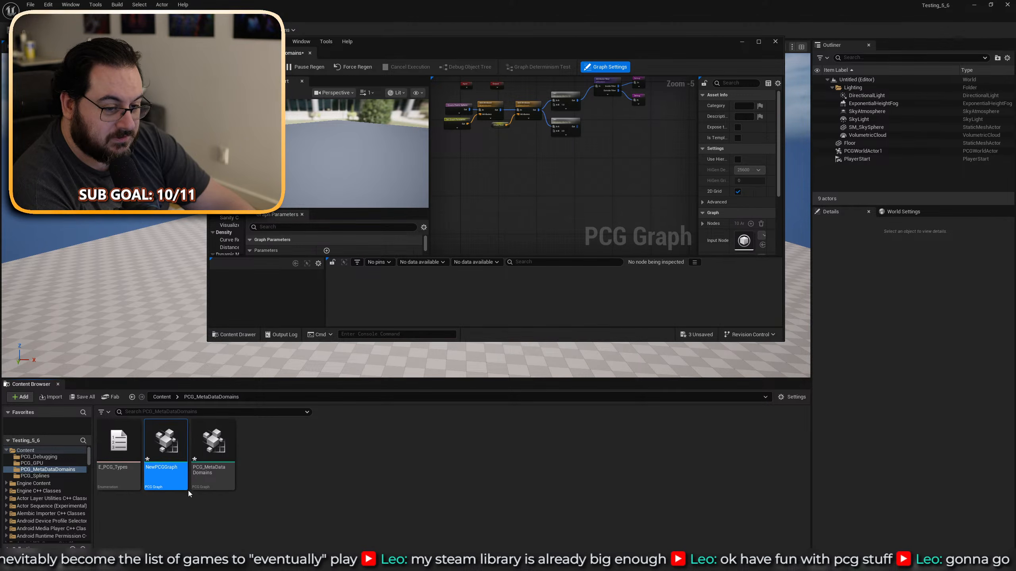
key(Delete)
Save the PCG_MetaDataDomains graph and maximize its editor window.
click(165, 452)
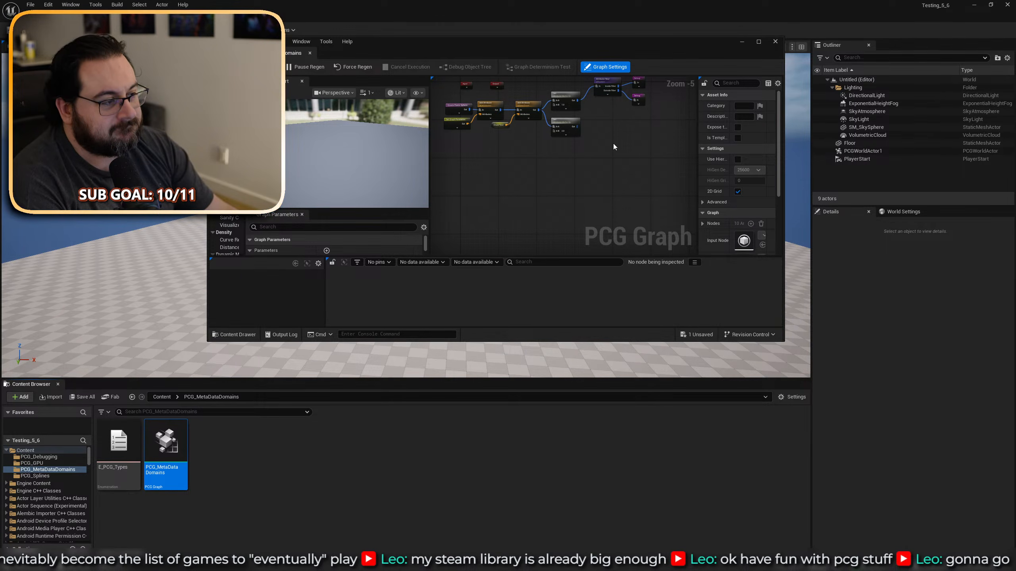
click(759, 42)
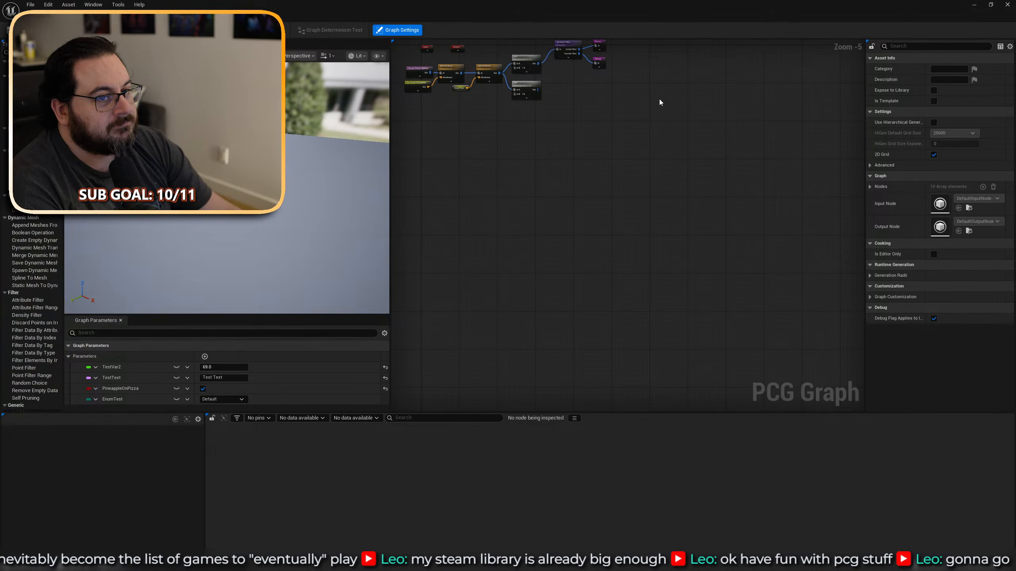
right_drag(605, 122, 623, 189)
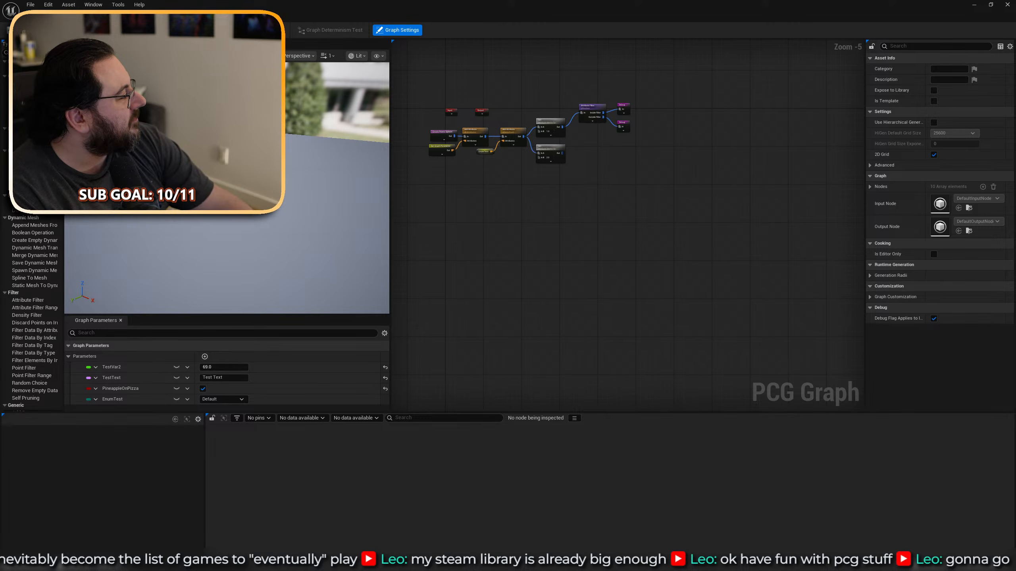
Switch to the browser's Unreal Engine 5.6 roadmap, read the Graph Customization and Explicit Execution Dependency entries, and return to Unreal Editor.
drag(1015, 4, 708, 1)
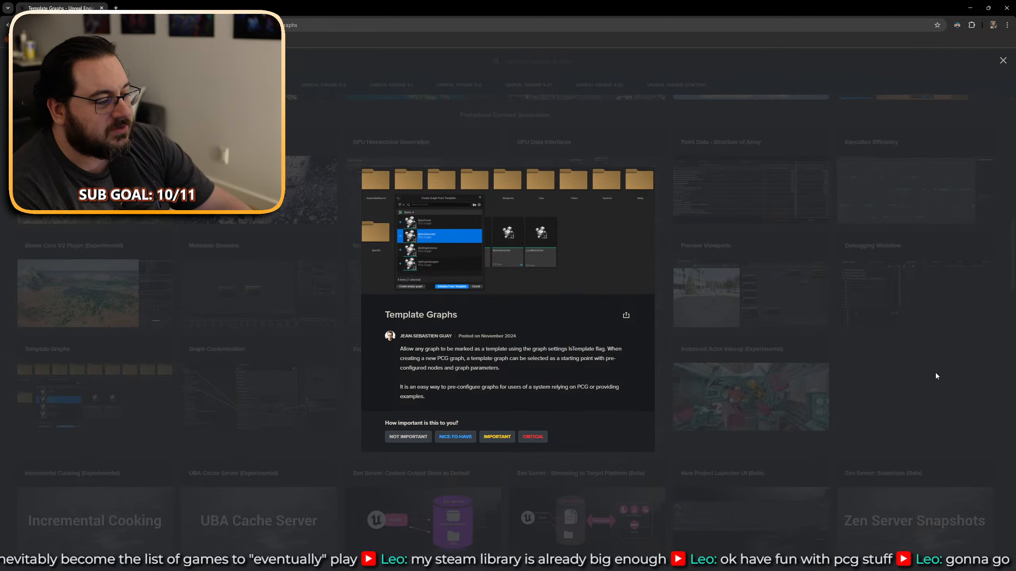
click(866, 414)
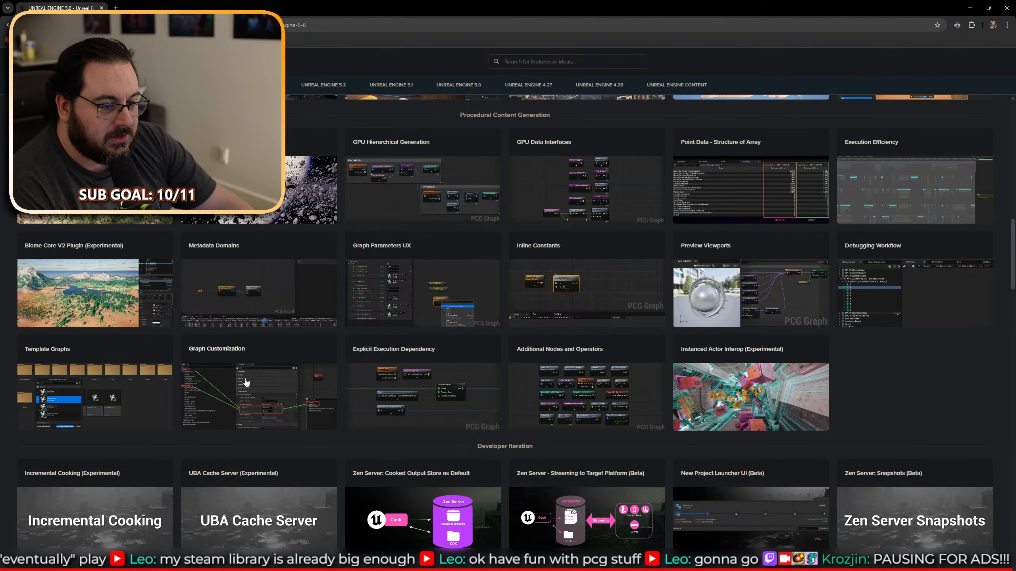
click(267, 386)
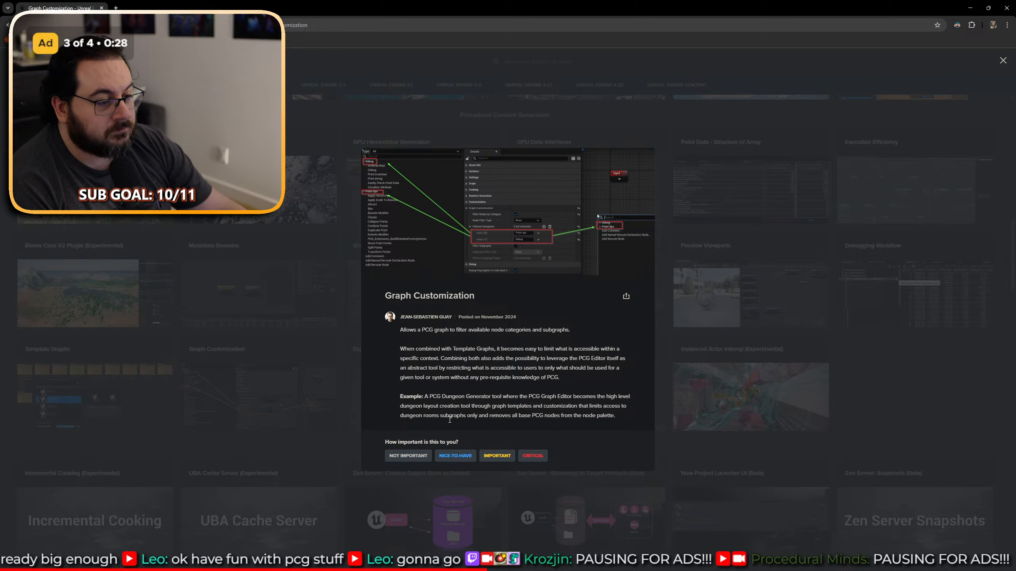
key(Escape)
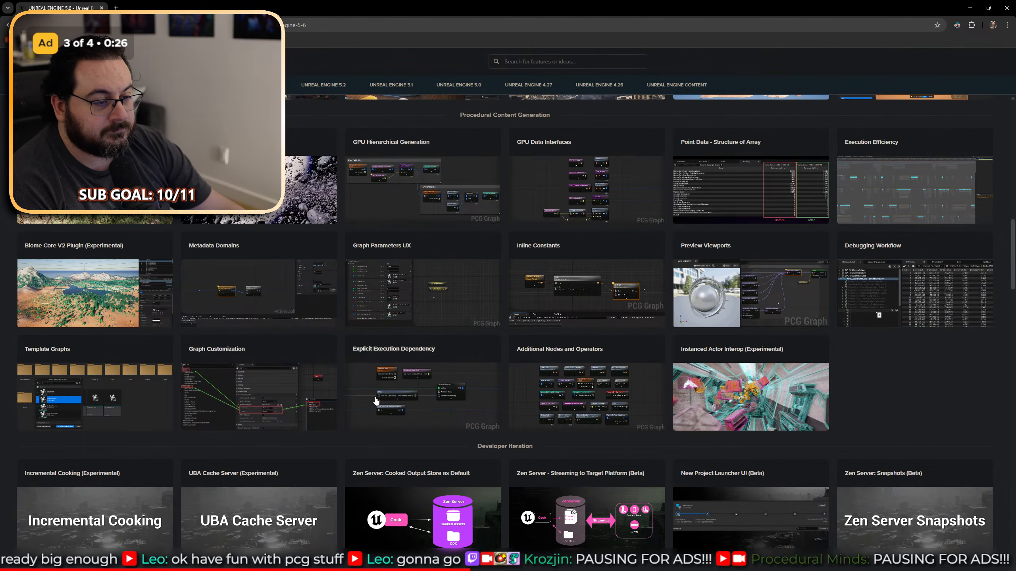
click(376, 401)
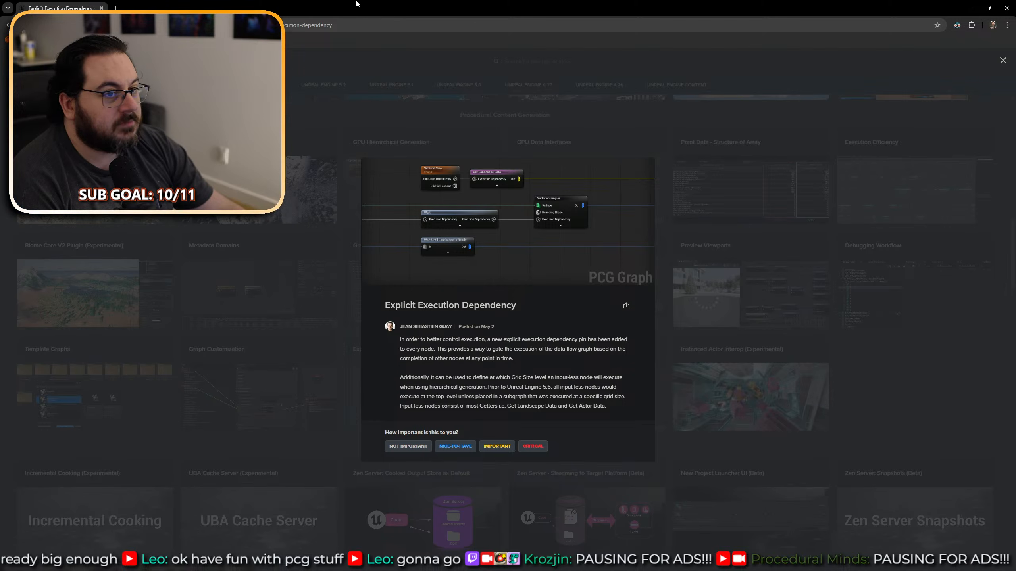
key(alt+Tab)
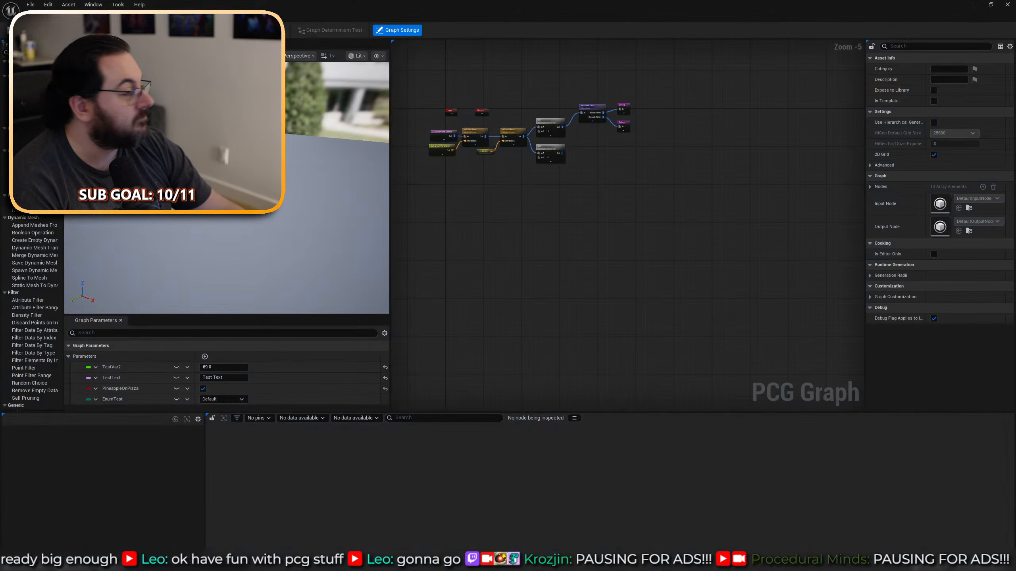
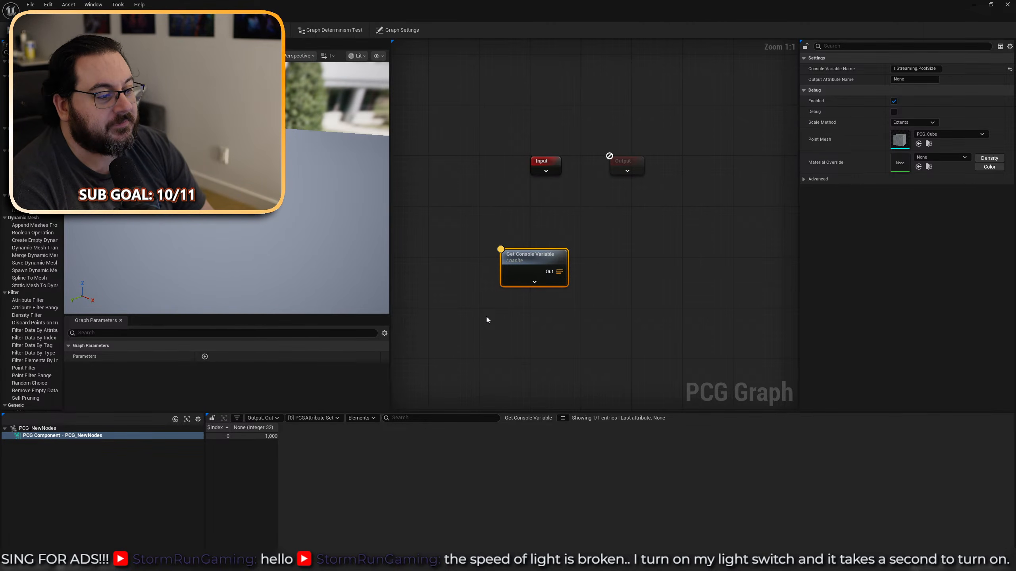
Search the available nodes in the PCG_NewNodes graph for "console" and close the search without adding one.
right_drag(623, 270, 547, 267)
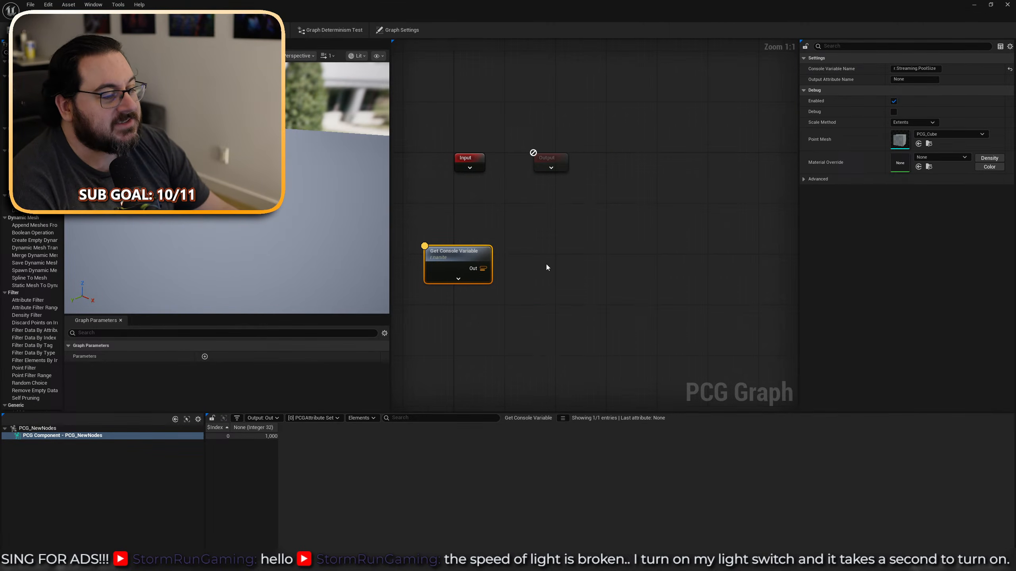
right_click(561, 239)
text(console)
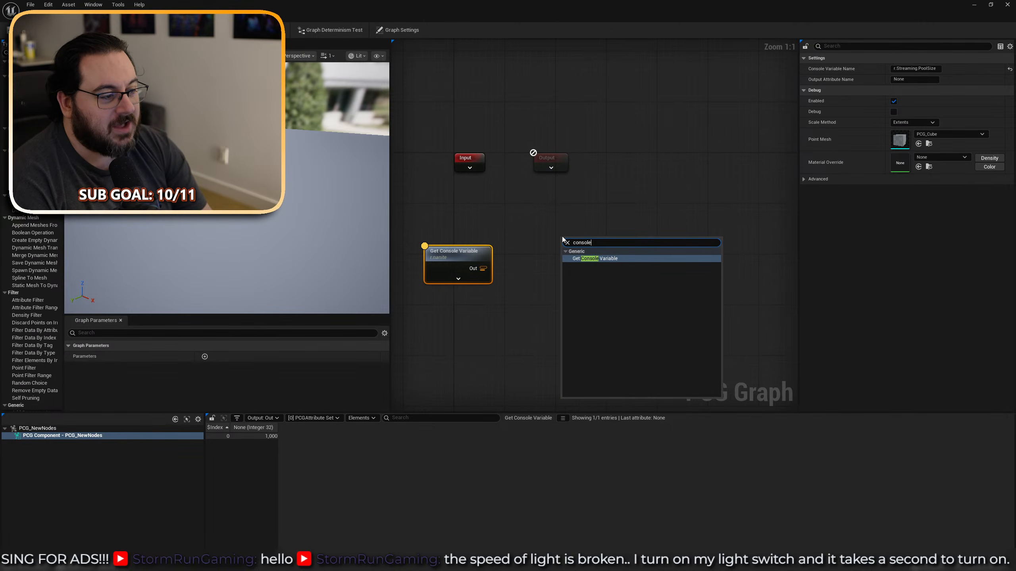
key(Escape)
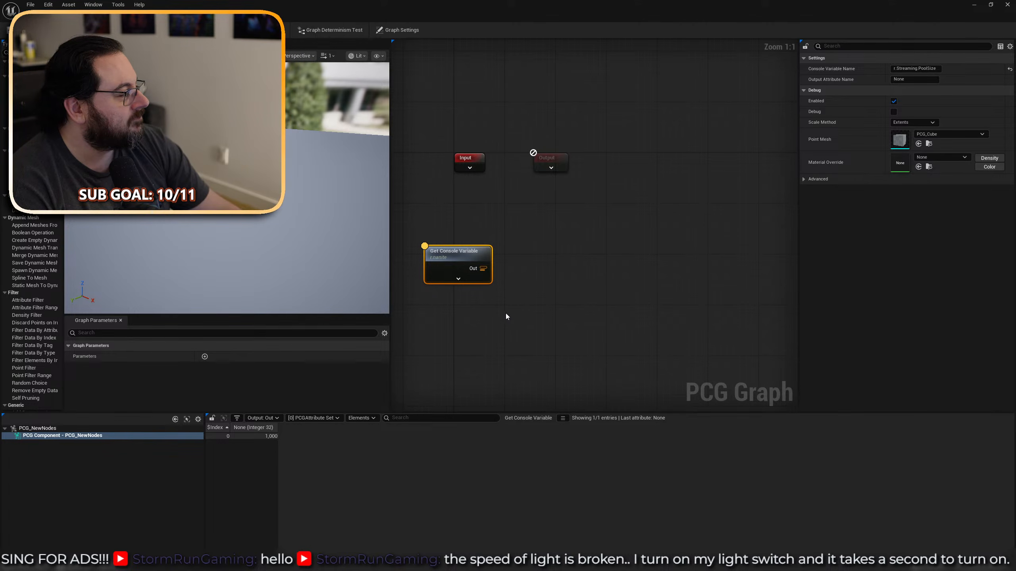
Add a Hash Attribute node to the PCG_NewNodes graph, placed to the right of Get Console Variable.
right_click(532, 266)
text(has)
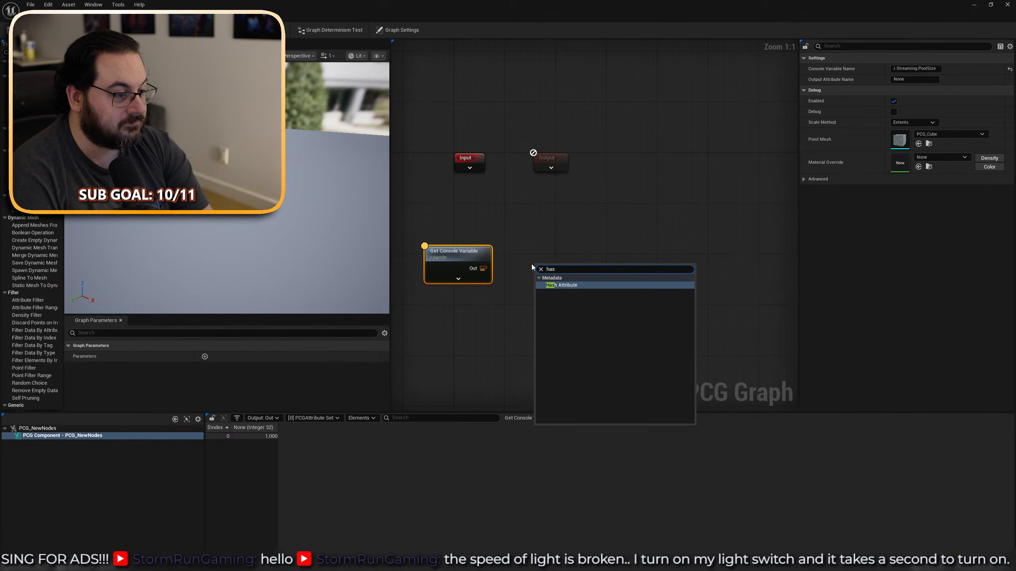
key(Return)
drag(622, 239, 565, 327)
drag(570, 268, 656, 260)
Add a Create Points node below Get Console Variable and connect its output to Hash Attribute, placed right beside it.
right_click(457, 315)
text(create po)
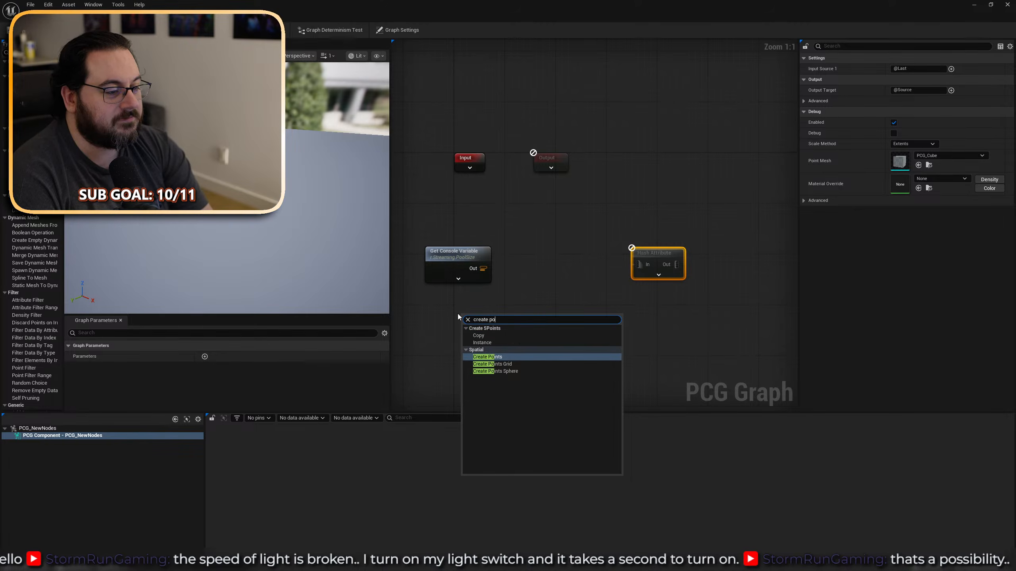
key(Return)
drag(502, 330, 548, 326)
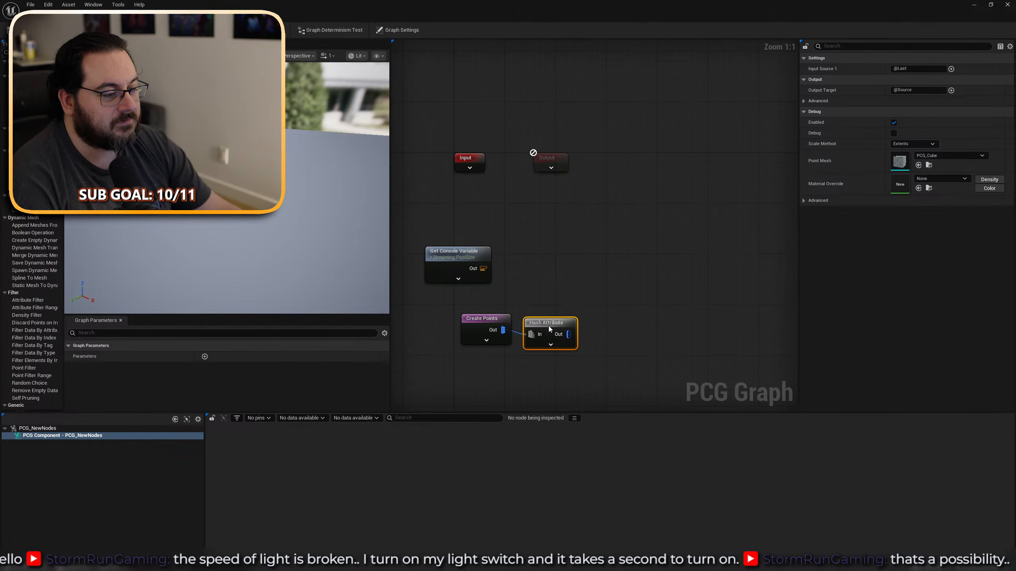
Inspect the output data of Hash Attribute and Create Points, and look around the preview viewport.
key(a)
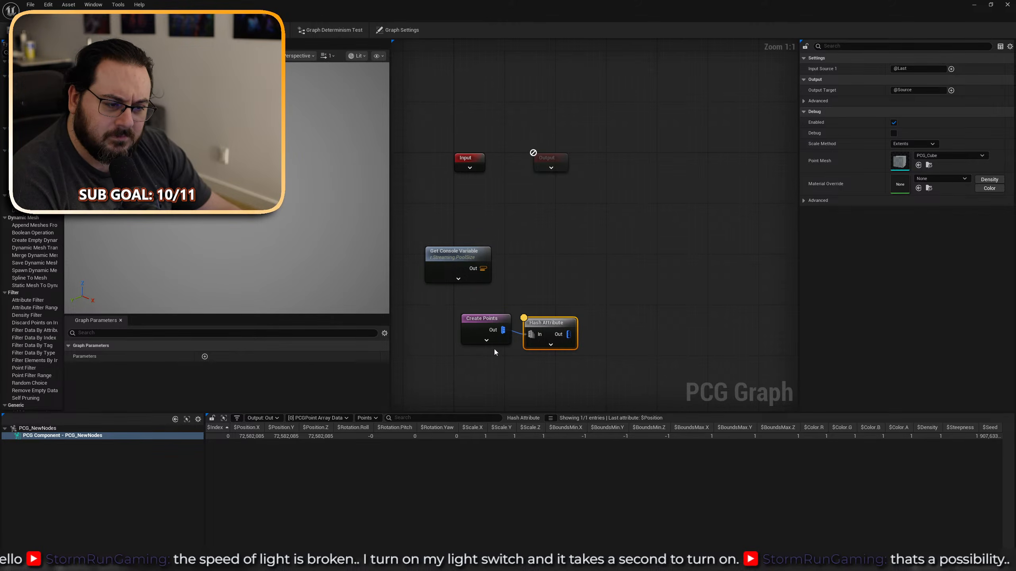
click(480, 338)
key(a)
click(538, 342)
key(a)
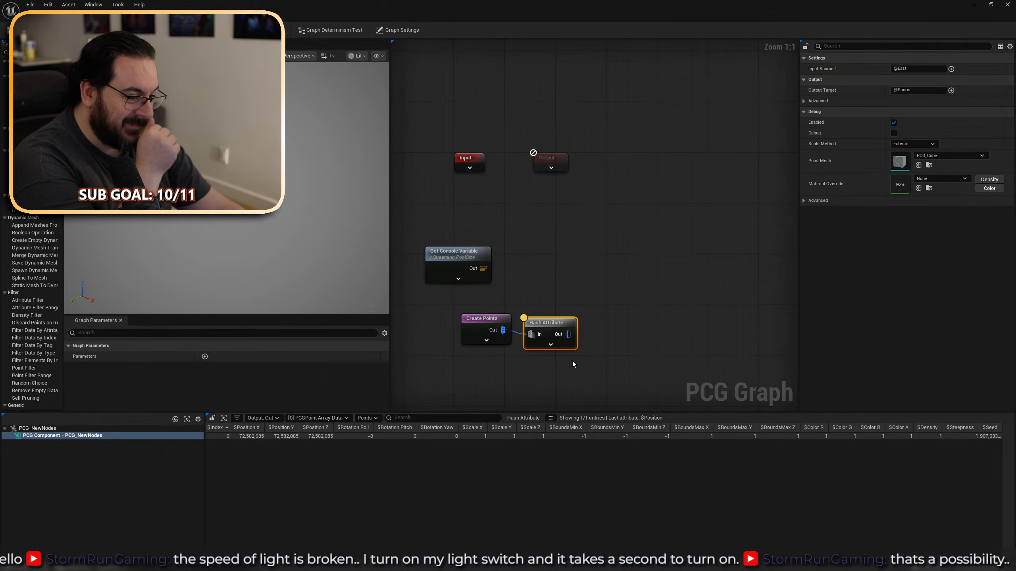
right_drag(336, 240, 280, 240)
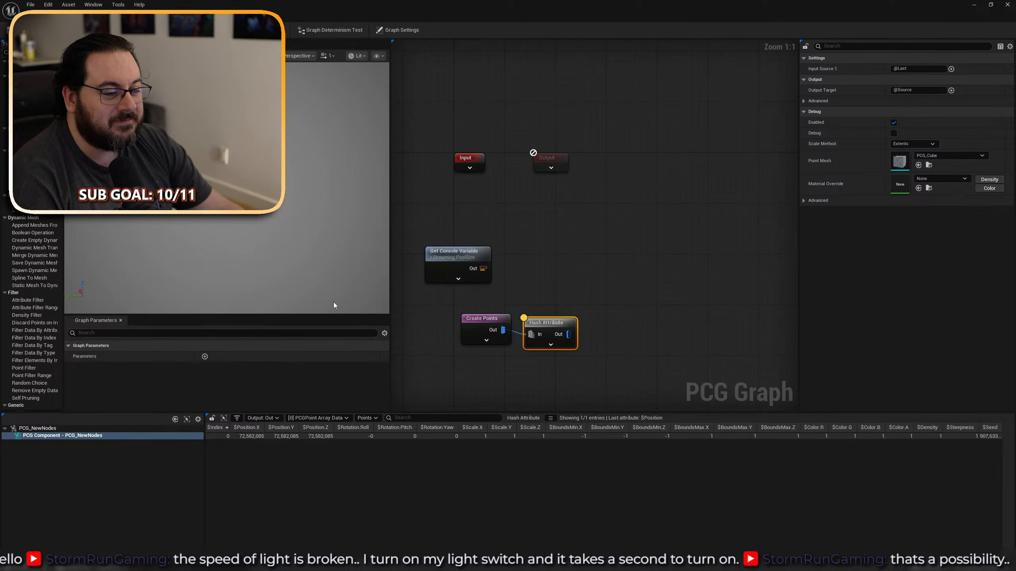
right_drag(333, 304, 334, 360)
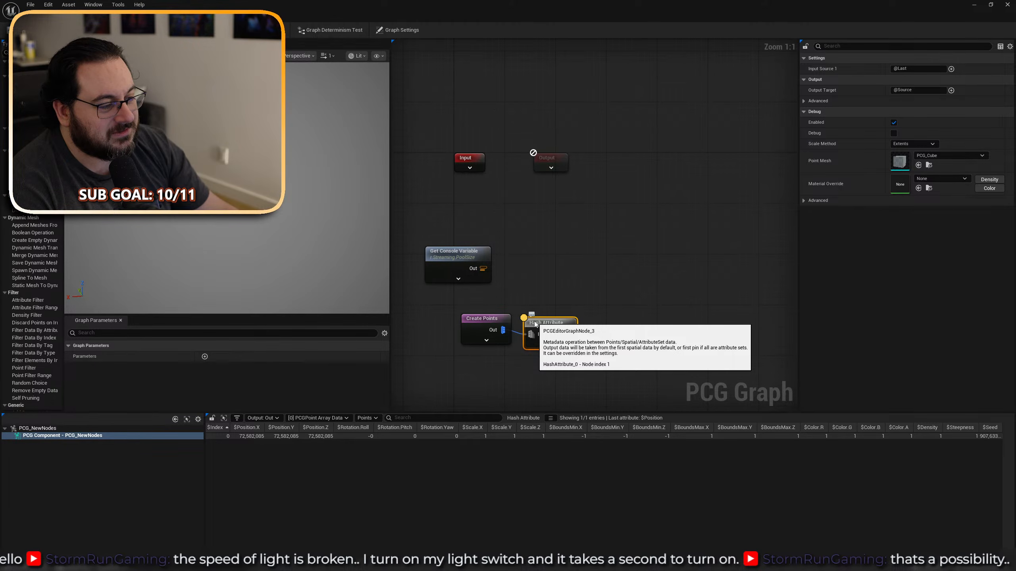
Add two more points to the Points to Create array of the Create Points node, making three elements.
click(484, 320)
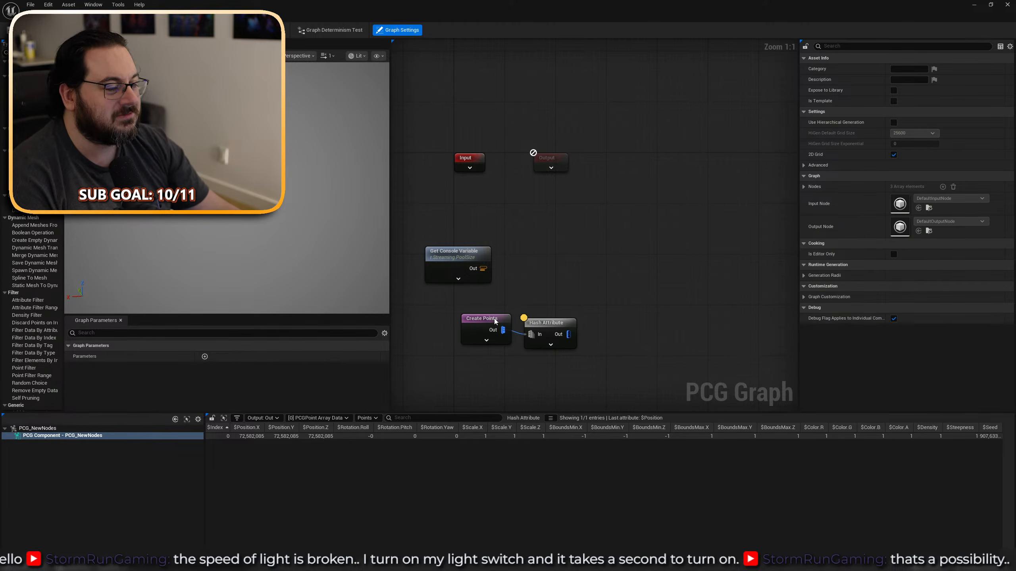
click(804, 69)
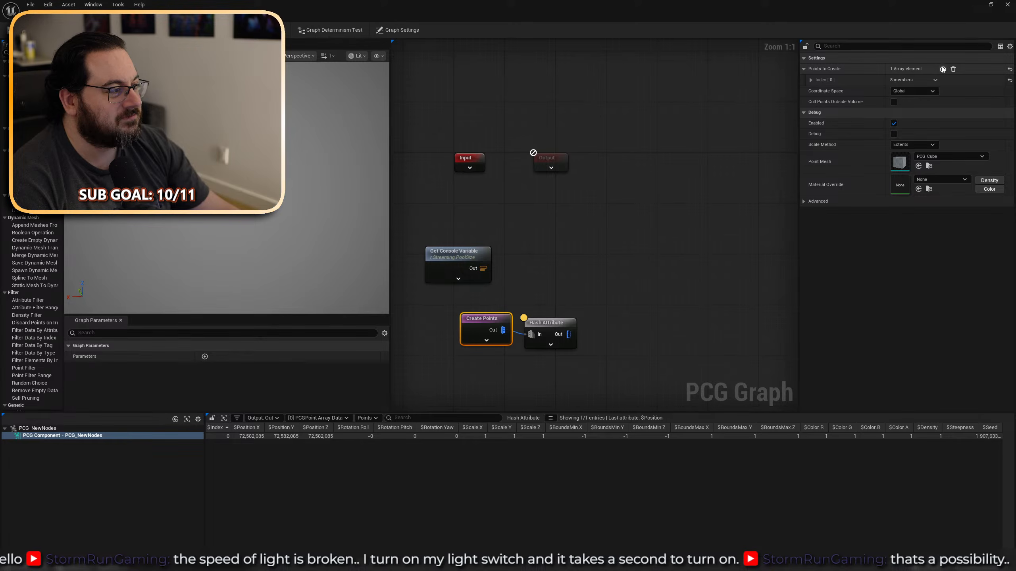
click(943, 68)
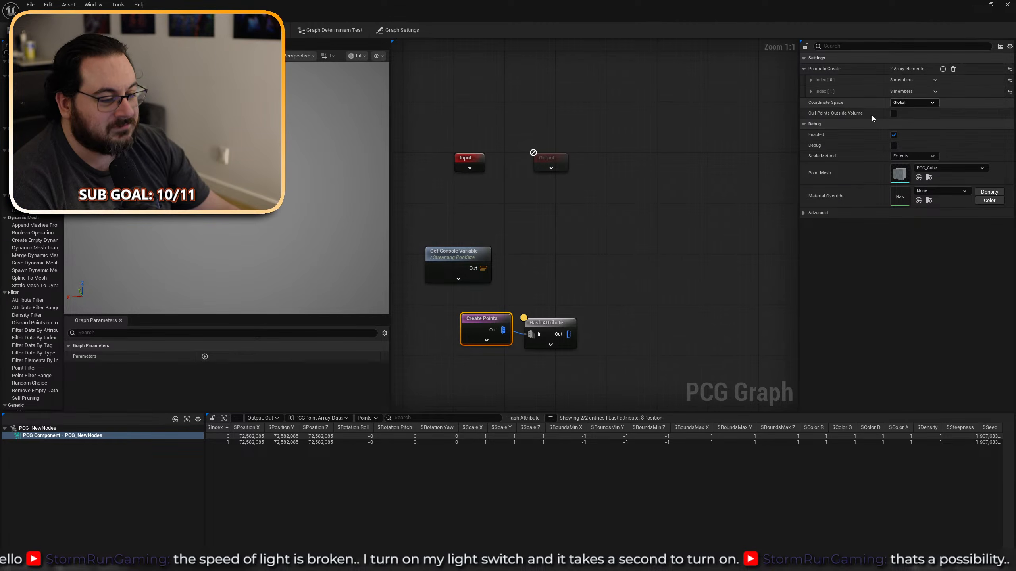
click(942, 69)
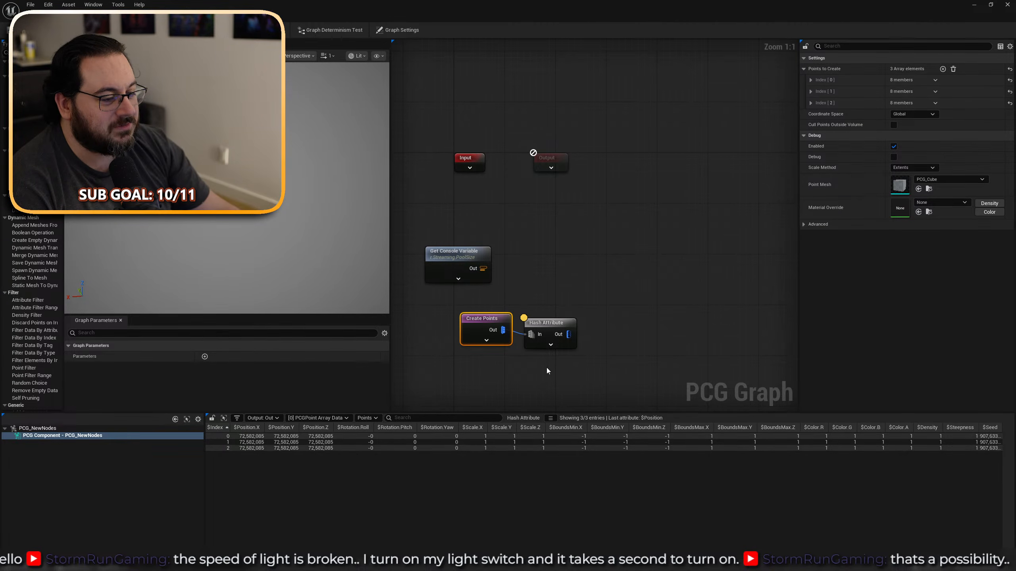
Set the X location of the Index [1] point in Create Points to 100.
click(811, 91)
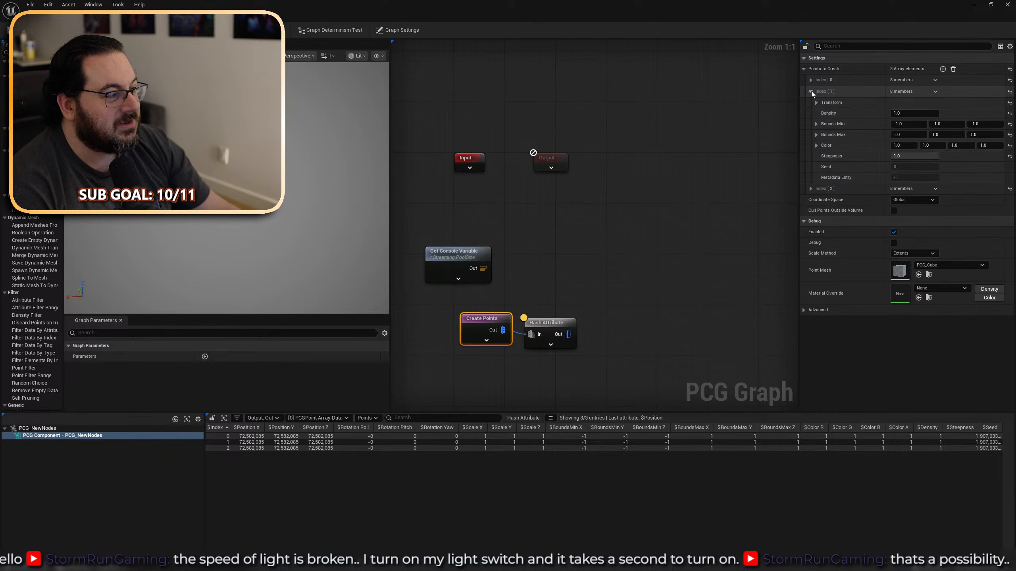
click(815, 103)
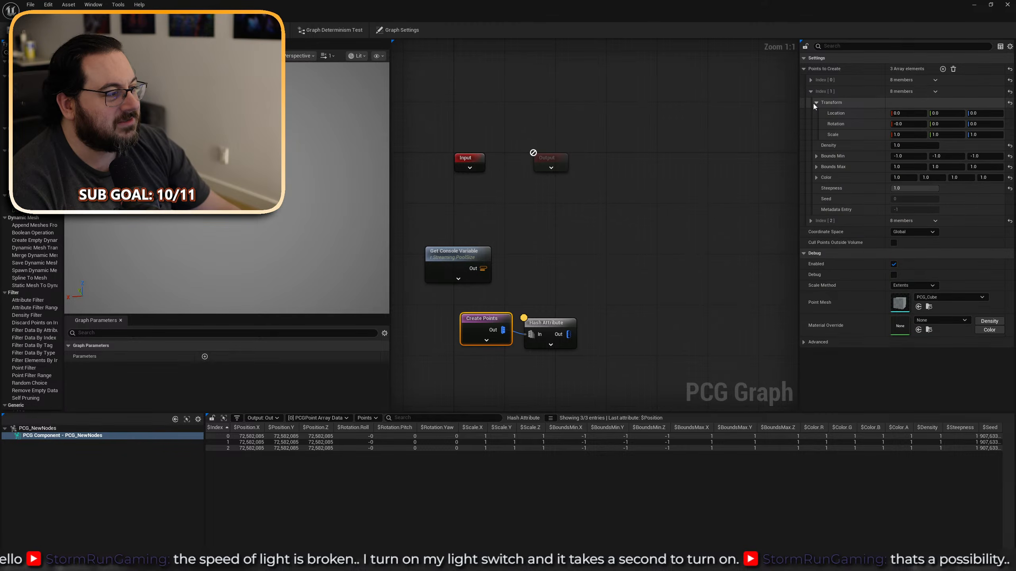
click(910, 115)
text(100)
key(Return)
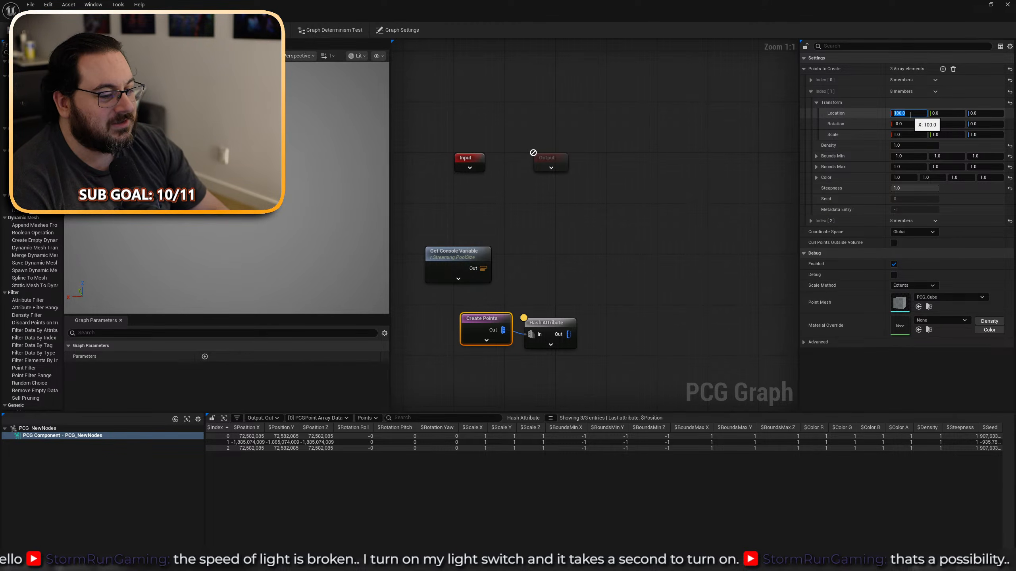
Set the Y location of the Index [2] point in Create Points to 100.
click(810, 221)
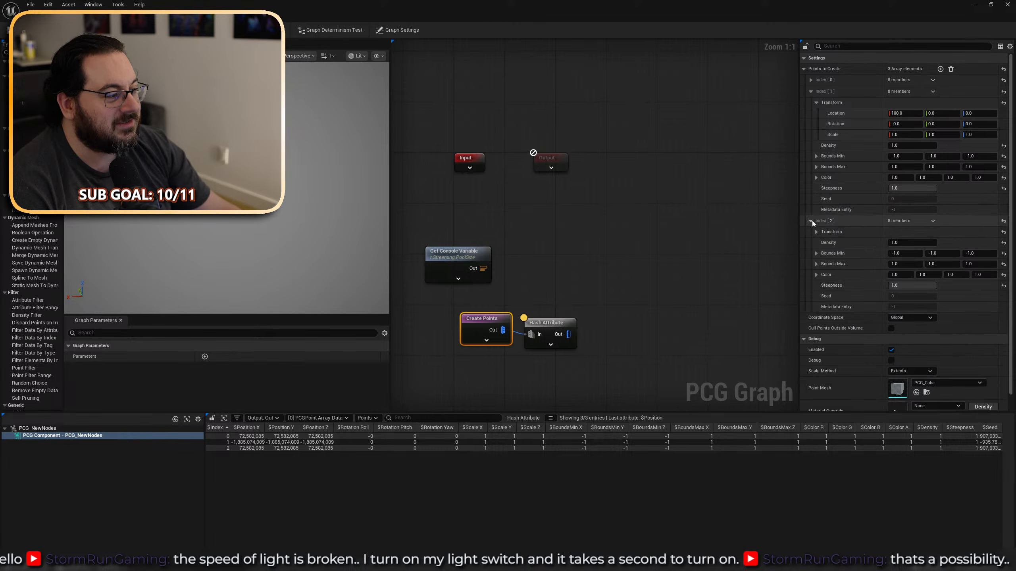
click(816, 232)
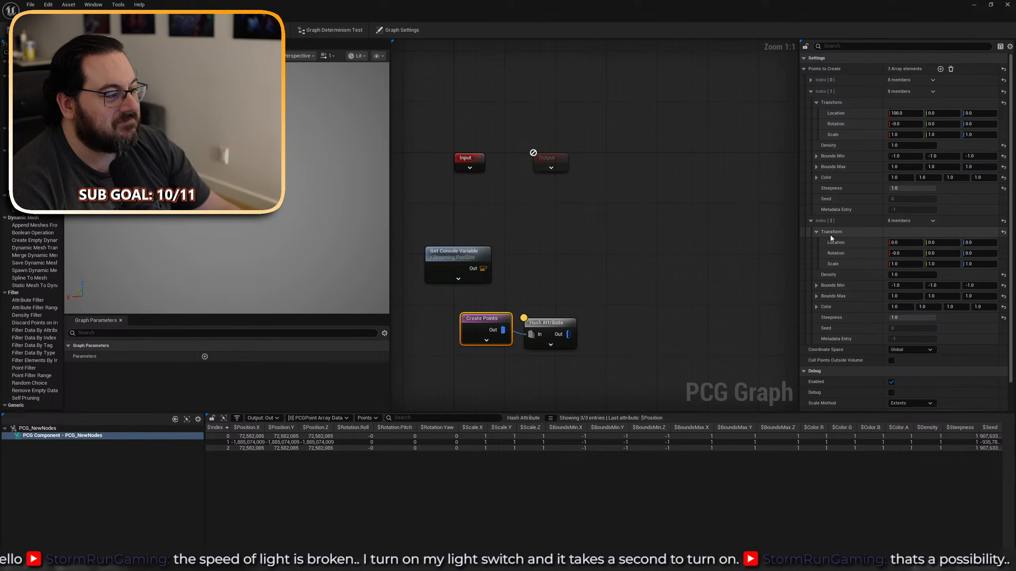
click(937, 244)
text(100)
key(Return)
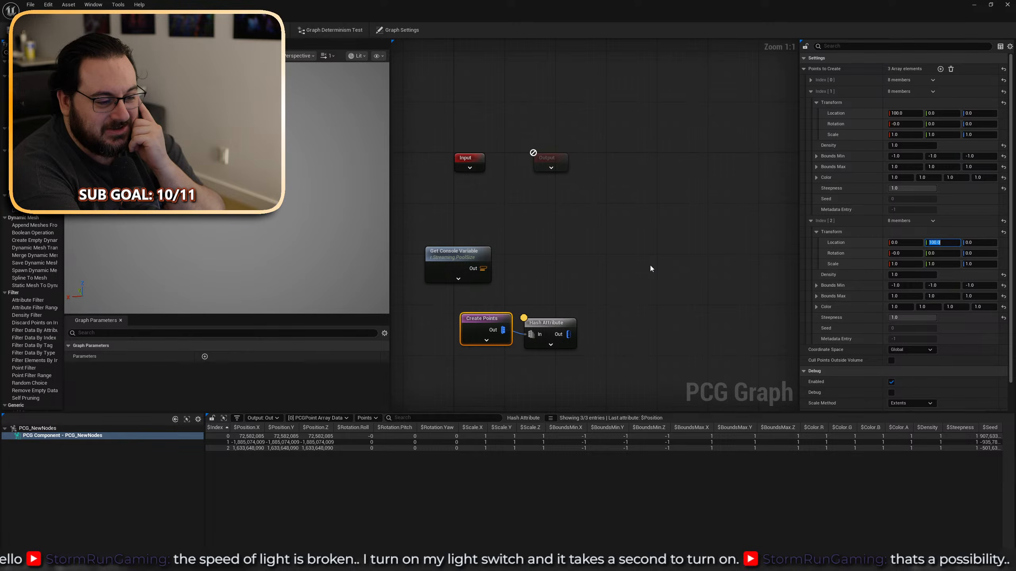
Move Hash Attribute further right and add an Add Attribute node fed by Create Points, placed right beside it.
right_drag(650, 268, 649, 165)
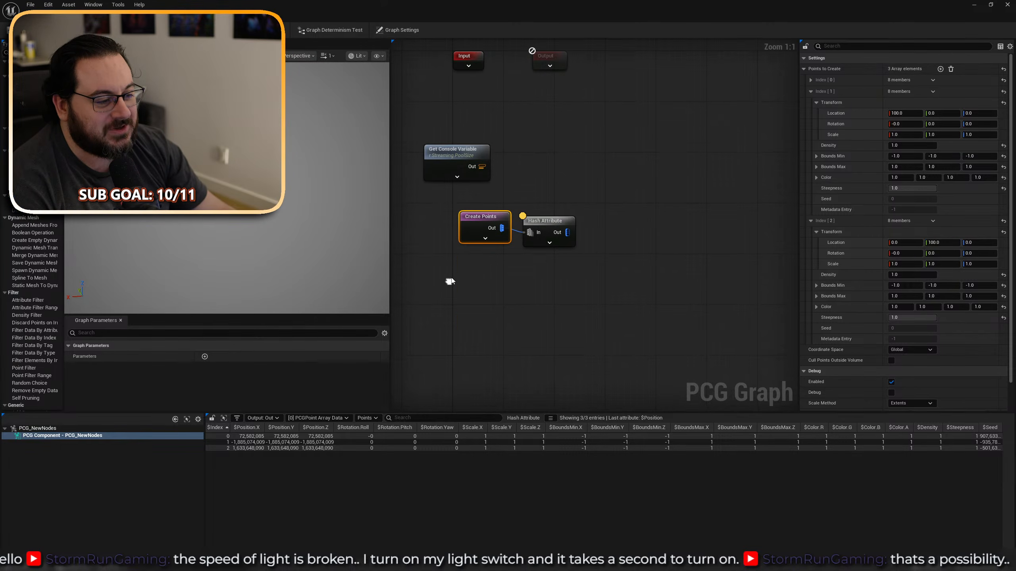
drag(545, 222, 683, 223)
drag(502, 226, 522, 234)
text(create v)
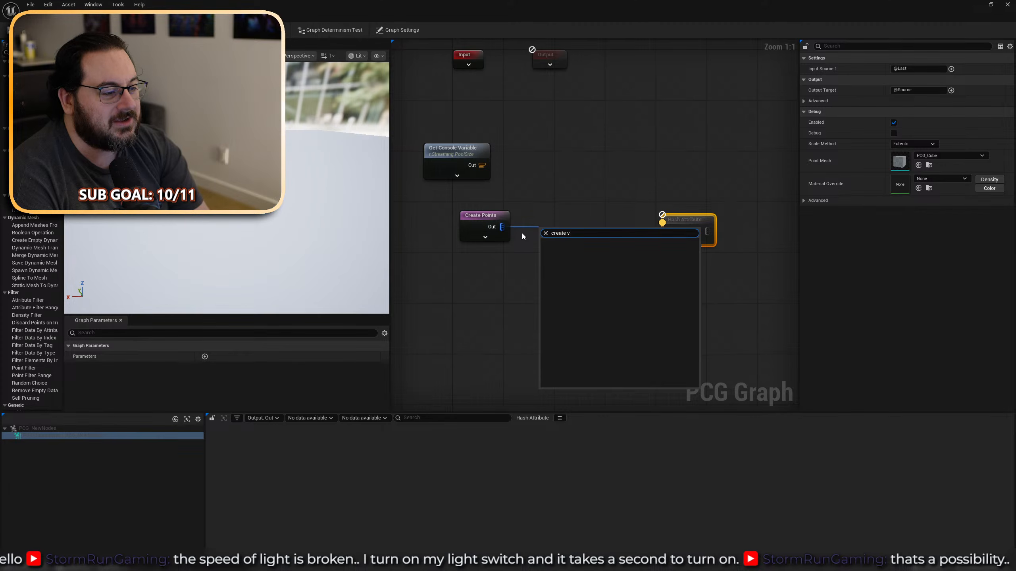
key(BackSpace)
key(ctrl+a)
text(add attr)
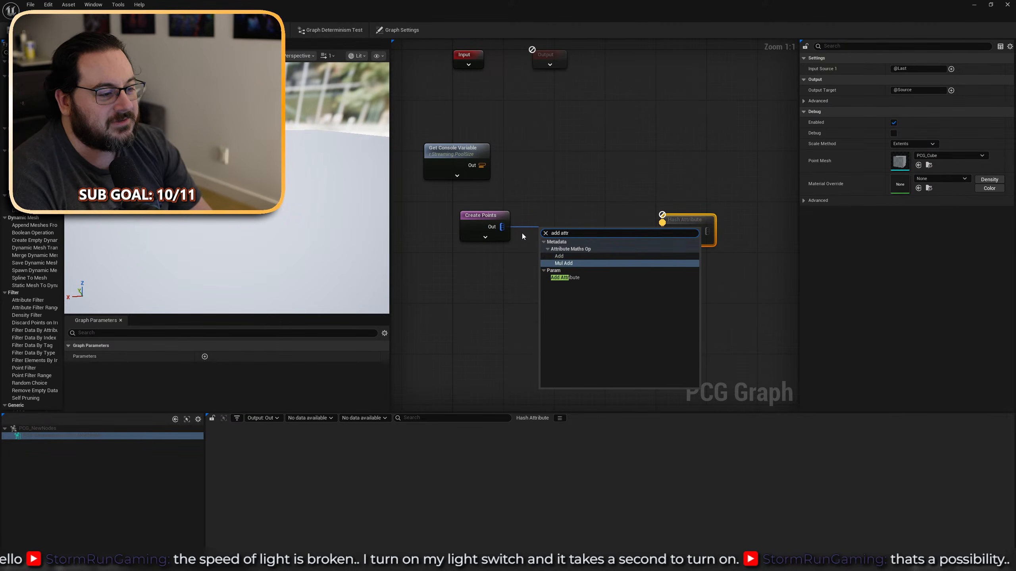
key(Down)
key(Return)
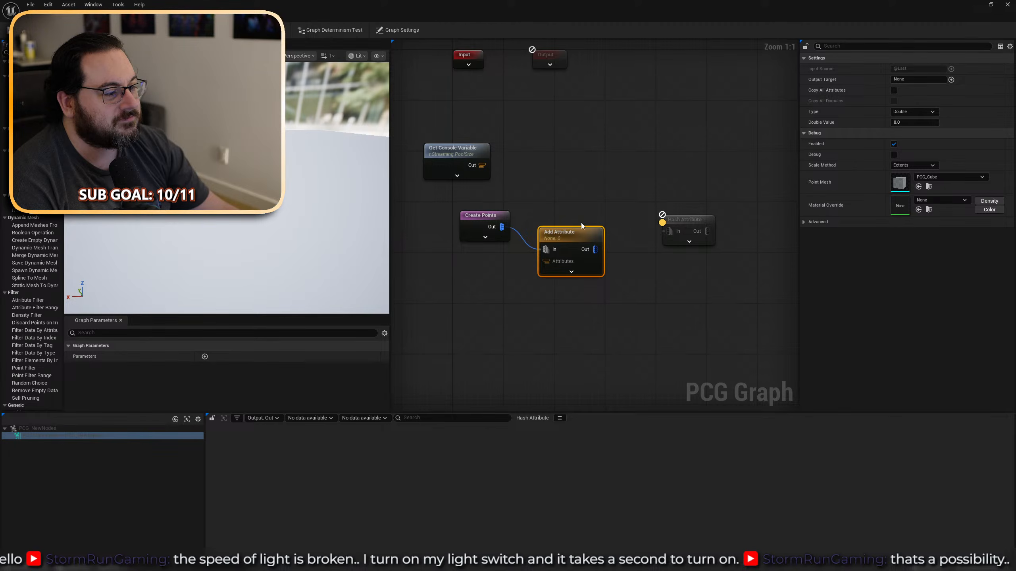
drag(581, 226, 566, 214)
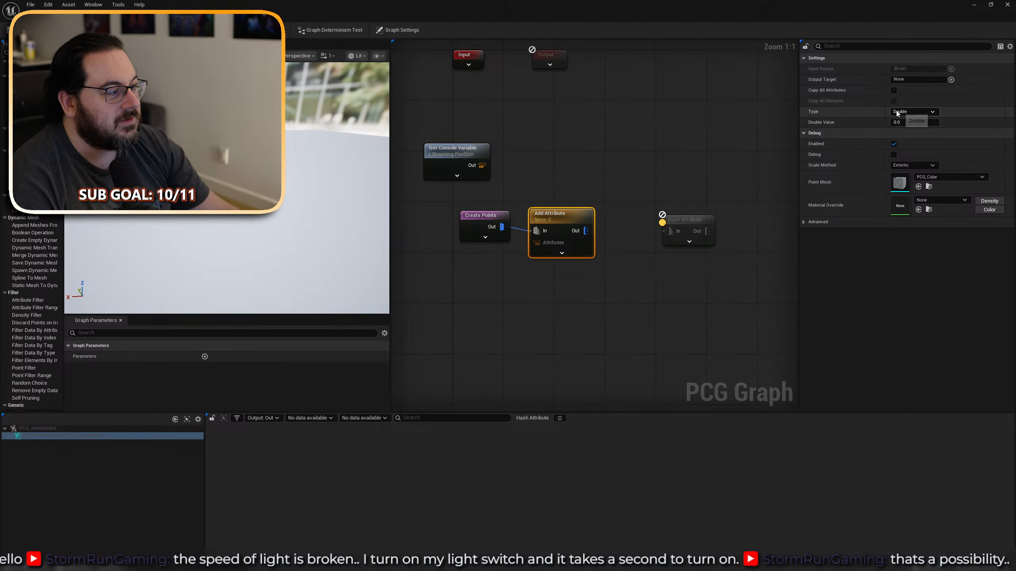
Add a Create Constant node below Create Points, with type Vector and its X value set to 100.
click(449, 286)
right_click(449, 285)
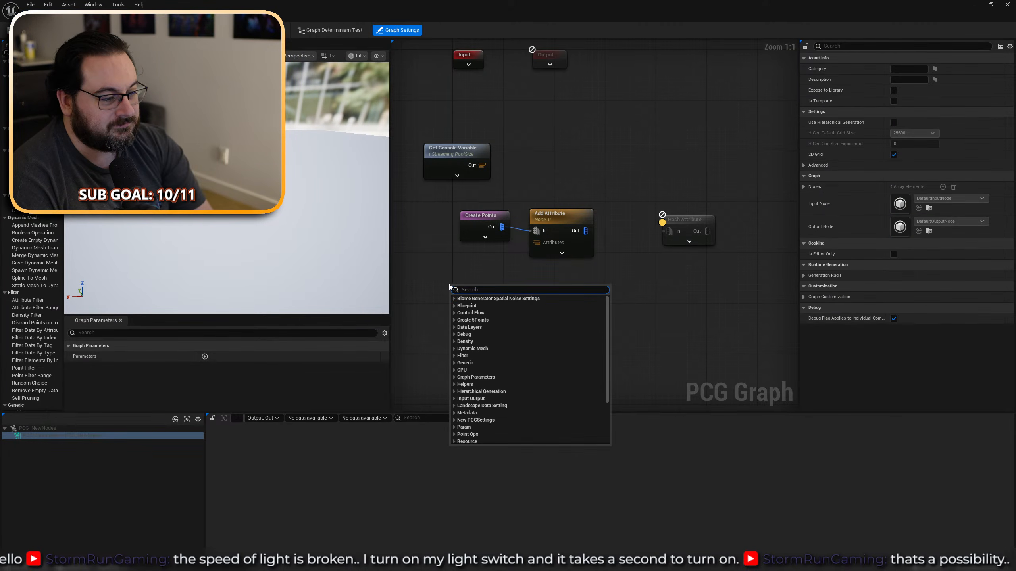
text(create att)
key(Return)
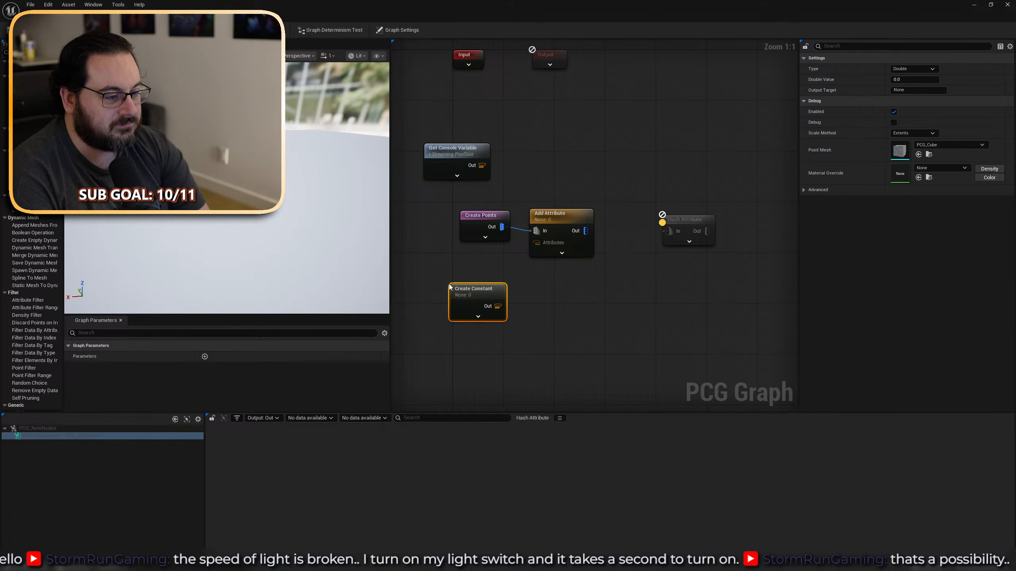
click(931, 69)
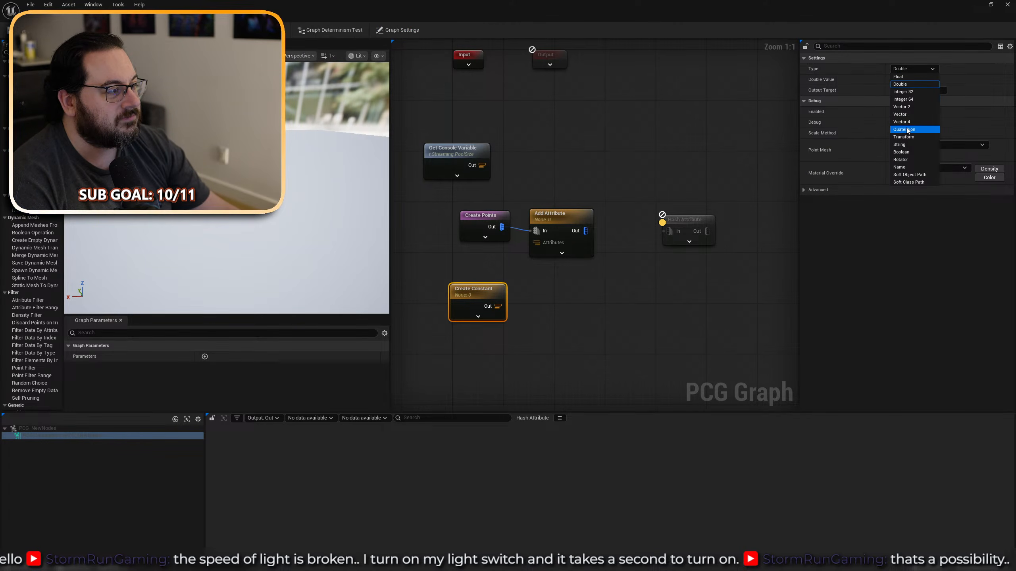
click(912, 114)
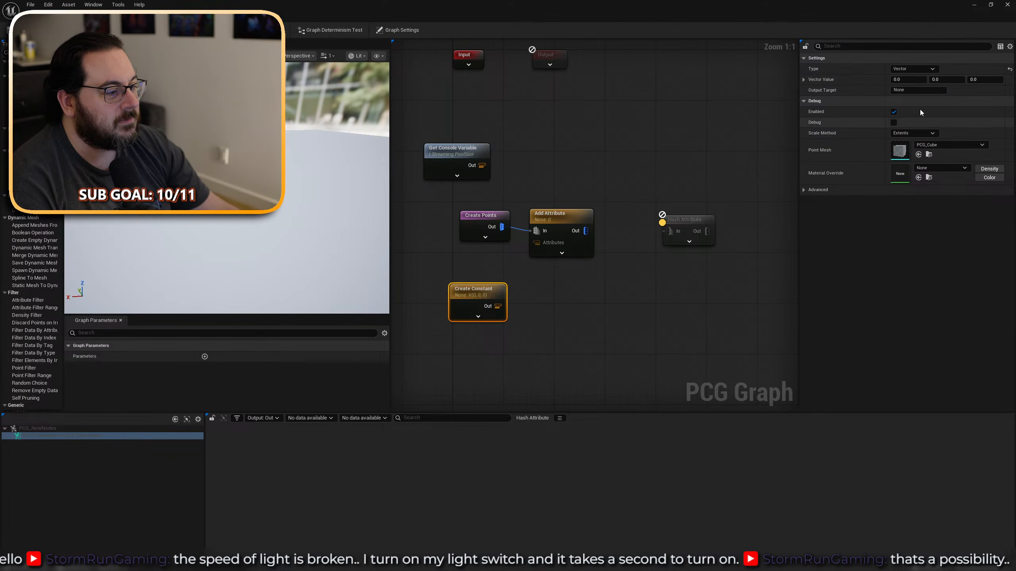
click(914, 79)
text(100)
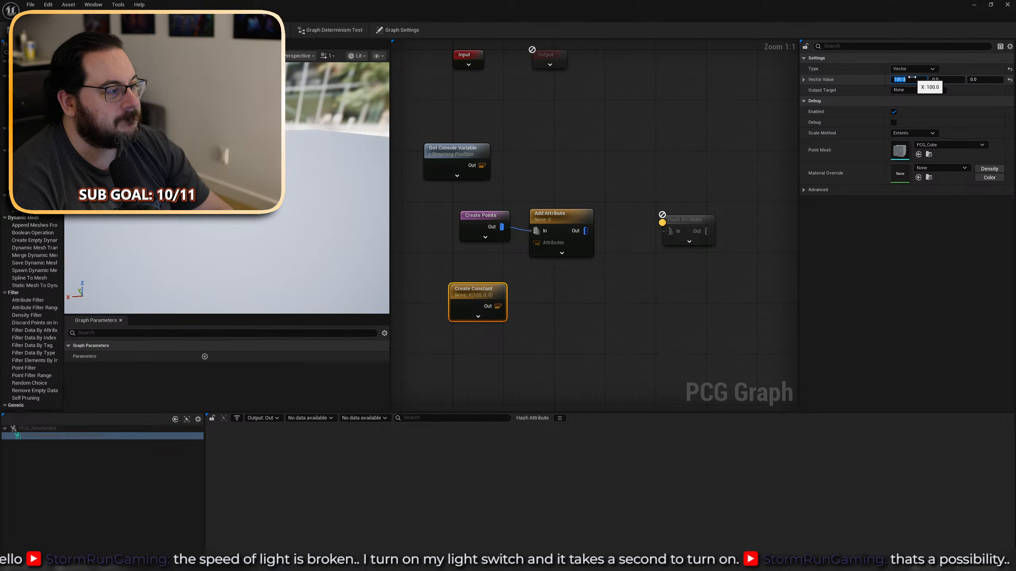
key(Return)
Wire Create Constant into Add Attribute's Attributes input and Add Attribute into Hash Attribute, placing the constant directly beneath Create Points.
drag(497, 306, 651, 221)
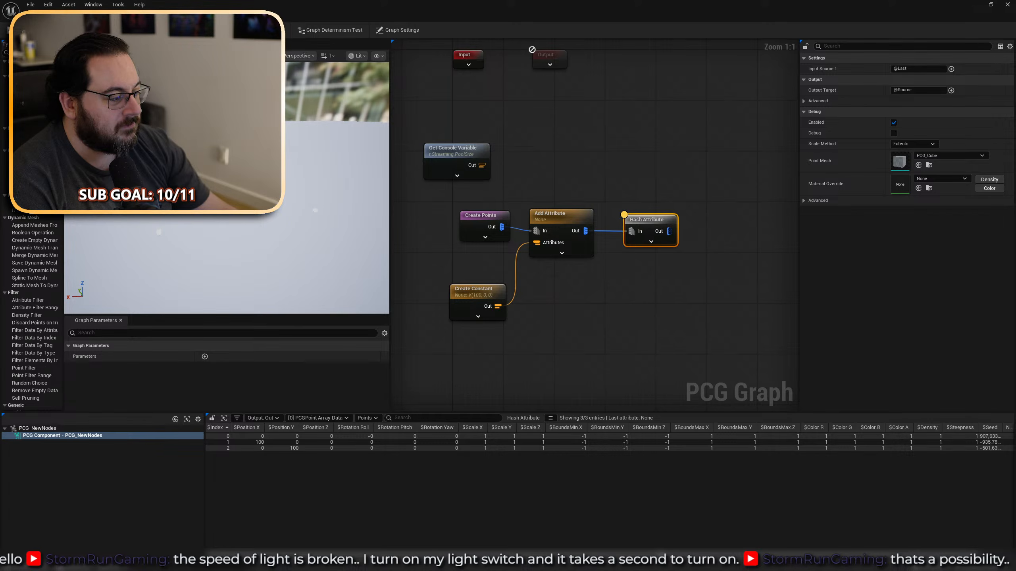
drag(761, 552, 797, 549)
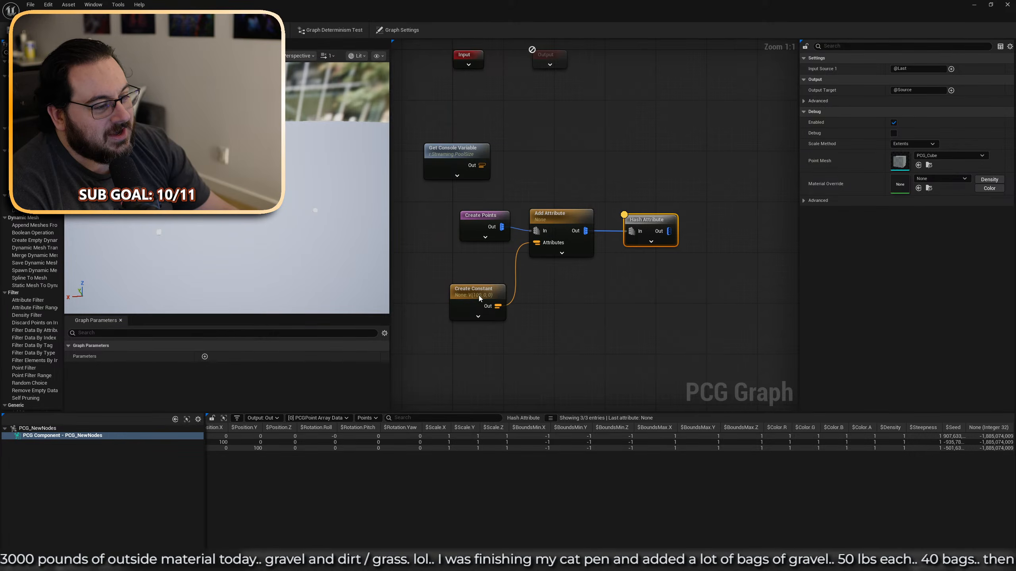
drag(480, 298, 479, 263)
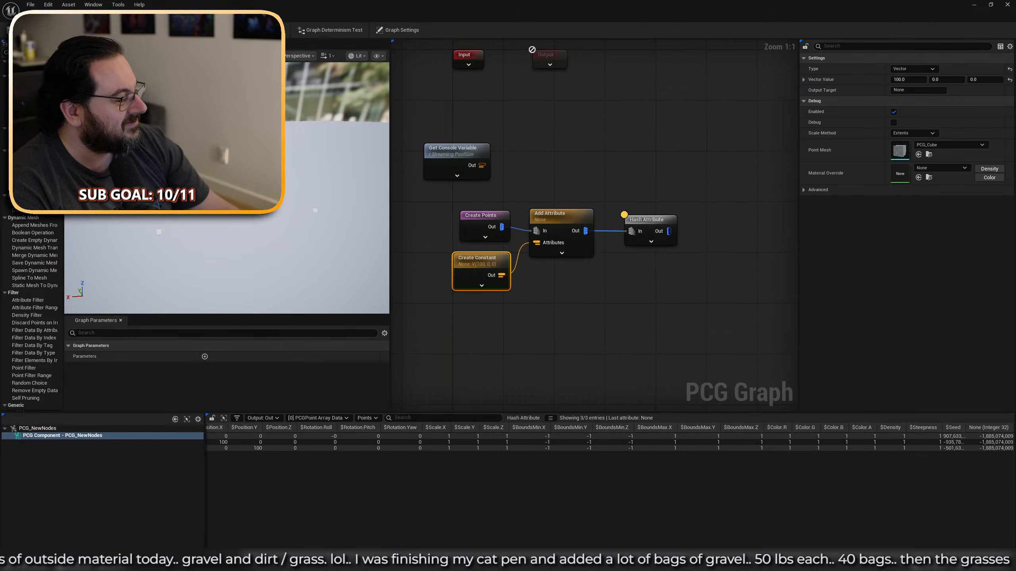
Place the Hash Attribute node close beside Add Attribute, leaving a small gap between them.
right_drag(659, 272, 608, 250)
drag(637, 158, 580, 261)
key(a)
key(a)
drag(603, 203, 586, 205)
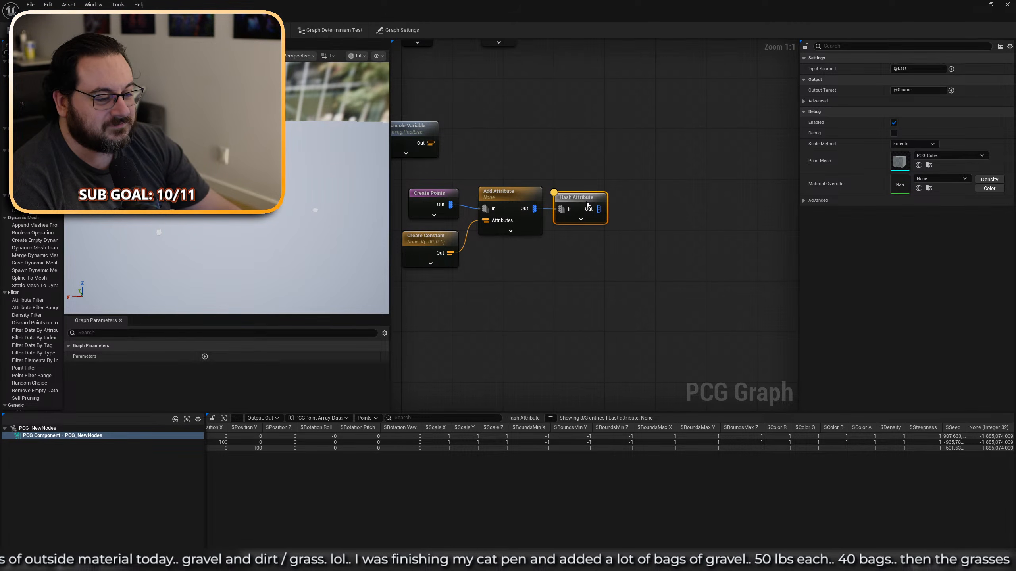
drag(587, 202, 593, 202)
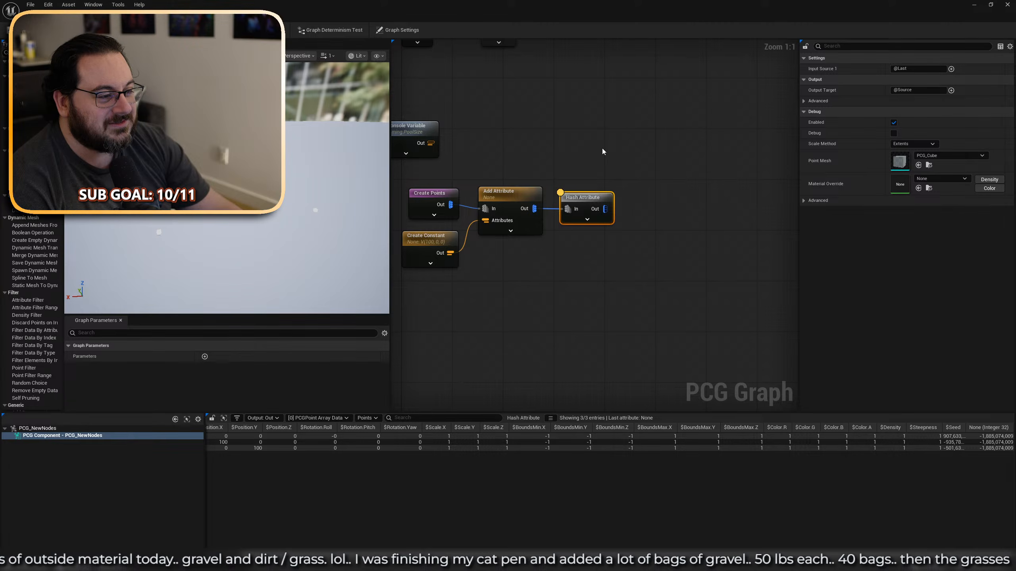
Stop inspecting Hash Attribute and move the whole Create Points chain up to the right of Get Console Variable.
right_drag(561, 302, 607, 337)
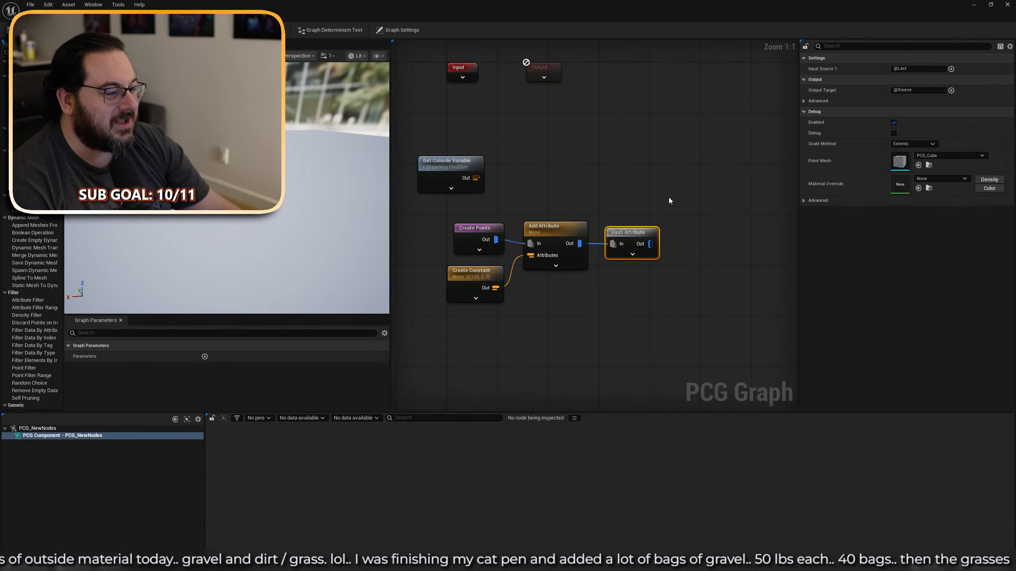
drag(708, 198, 443, 363)
drag(548, 230, 612, 169)
click(579, 284)
right_drag(599, 278, 577, 280)
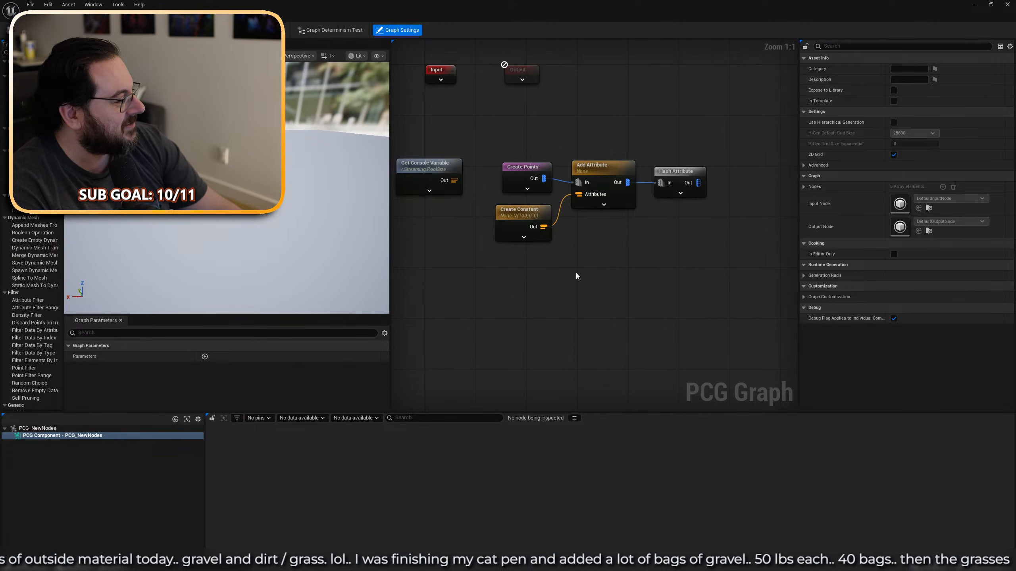
Add a Generate Seed node to the graph, placed below Create Constant.
right_click(513, 268)
text(gener)
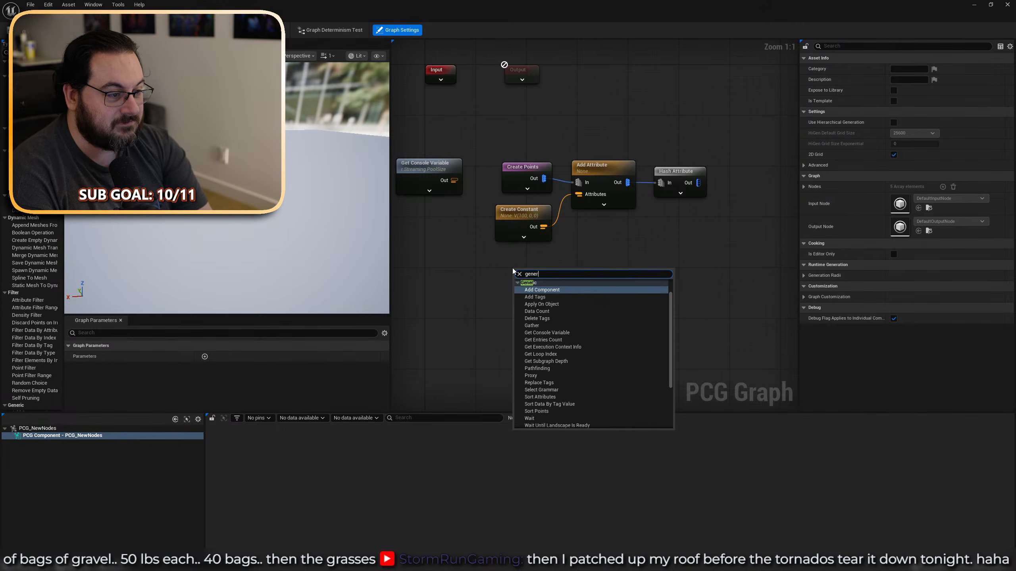
text(ate seed)
key(Return)
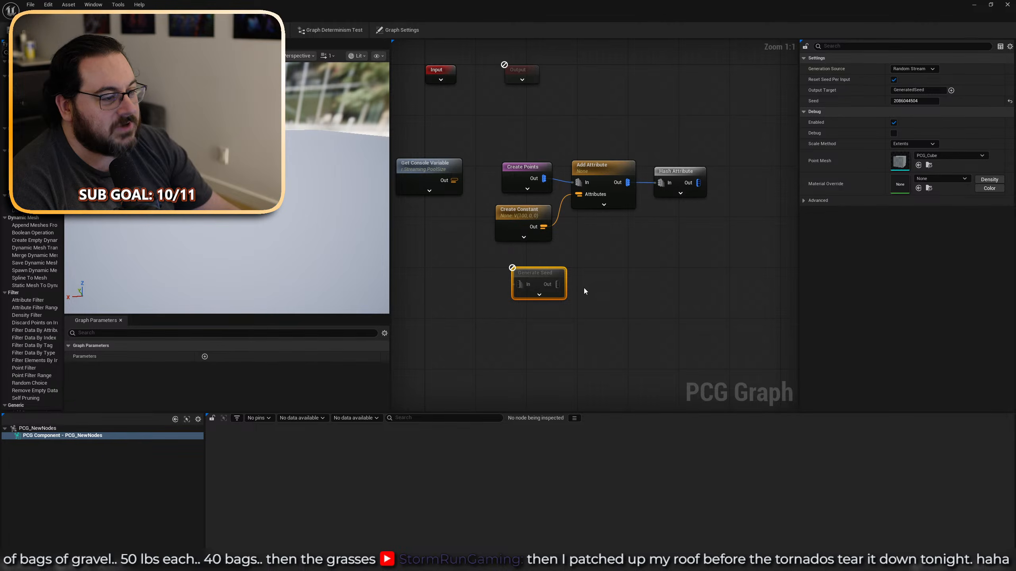
drag(463, 340, 465, 337)
key(a)
key(a)
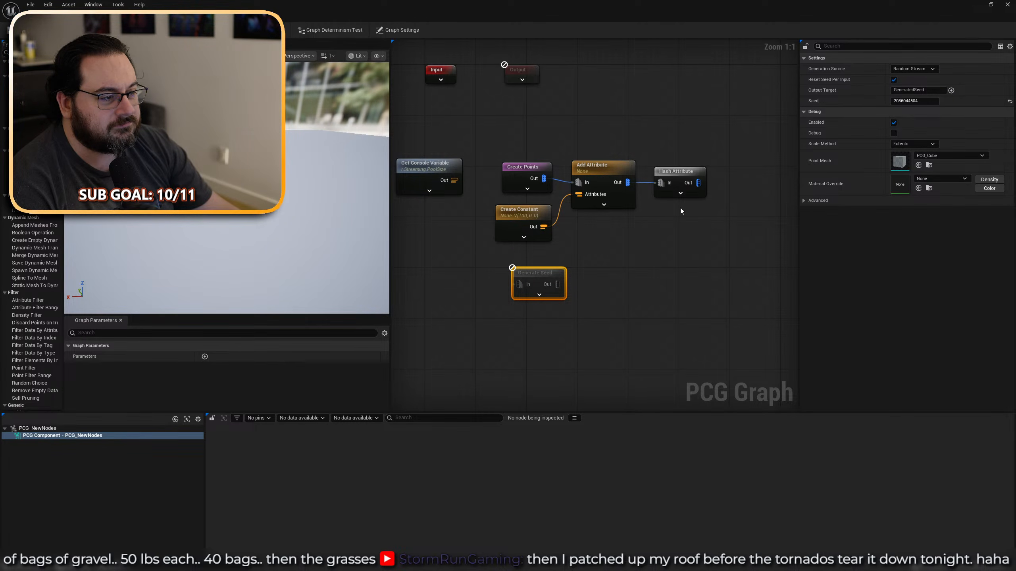
Replace Hash Attribute with Generate Seed after Add Attribute, setting the old node aside below, and inspect the generated seed data.
drag(661, 183, 638, 316)
drag(533, 269, 681, 167)
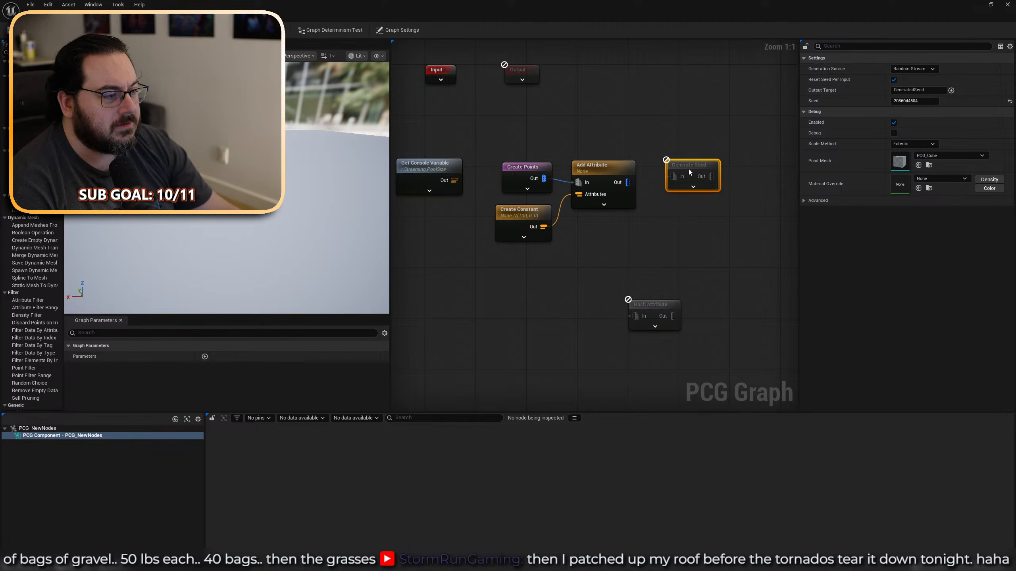
drag(623, 182, 667, 183)
key(a)
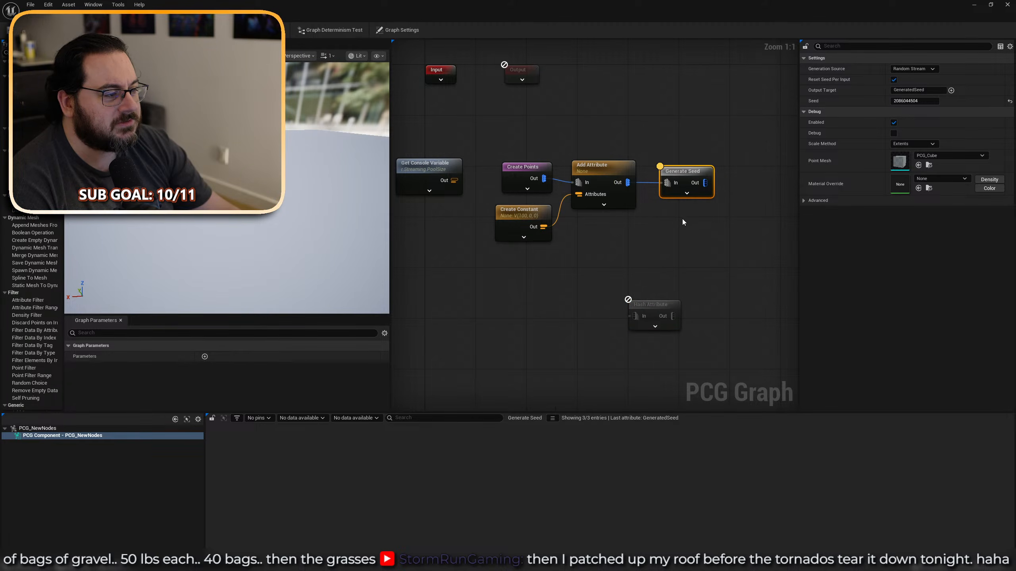
scroll(912, 546, right, 3)
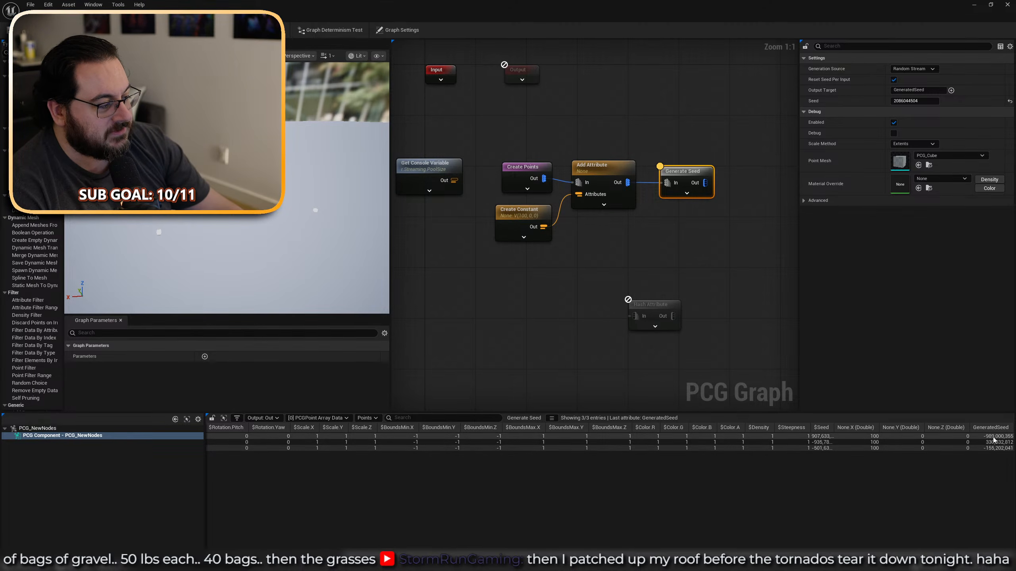
Set the Generation Source of Generate Seed to Hash Each Source Attribute.
click(912, 69)
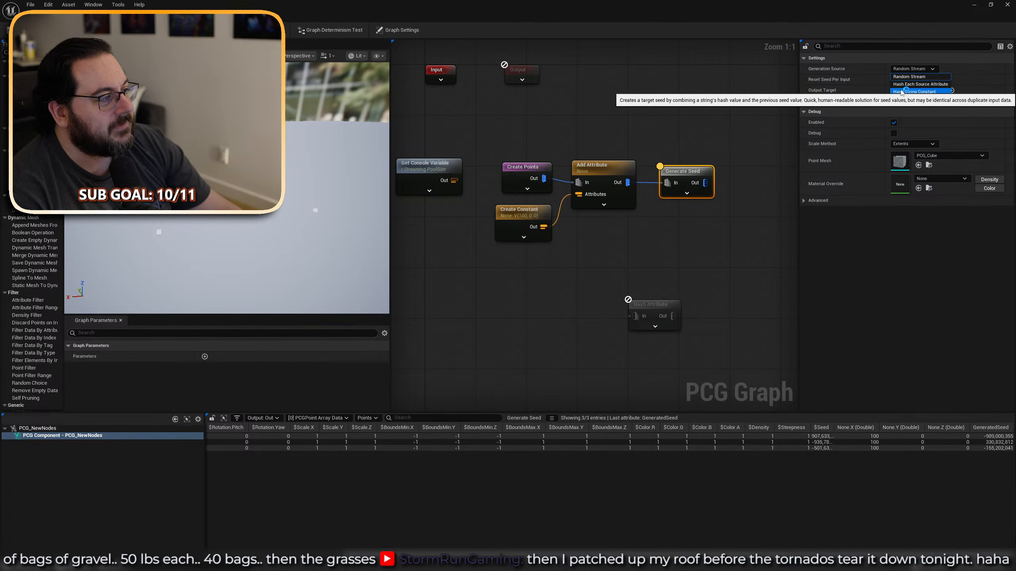
click(937, 84)
click(929, 69)
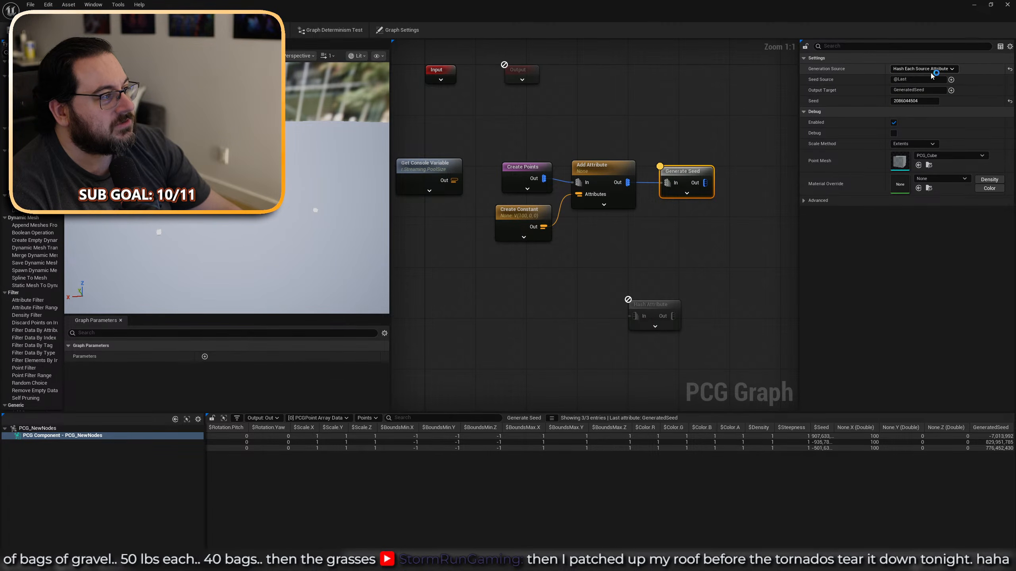
Try Hash String Constant as the seed generation source, settle on Random Stream, and toggle Reset Seed Per Input off and back on.
click(930, 92)
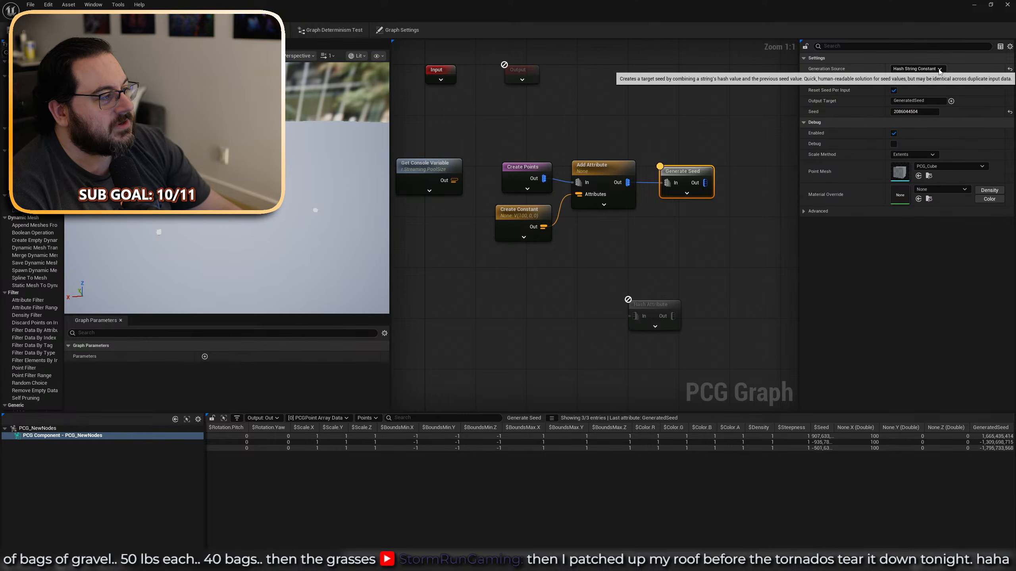
click(927, 69)
click(920, 77)
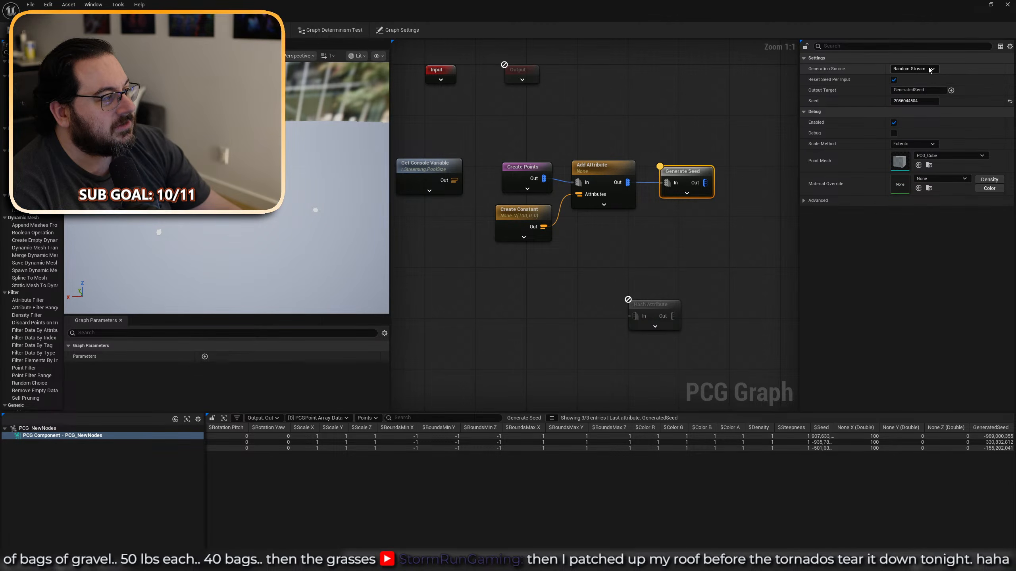
click(893, 80)
click(894, 79)
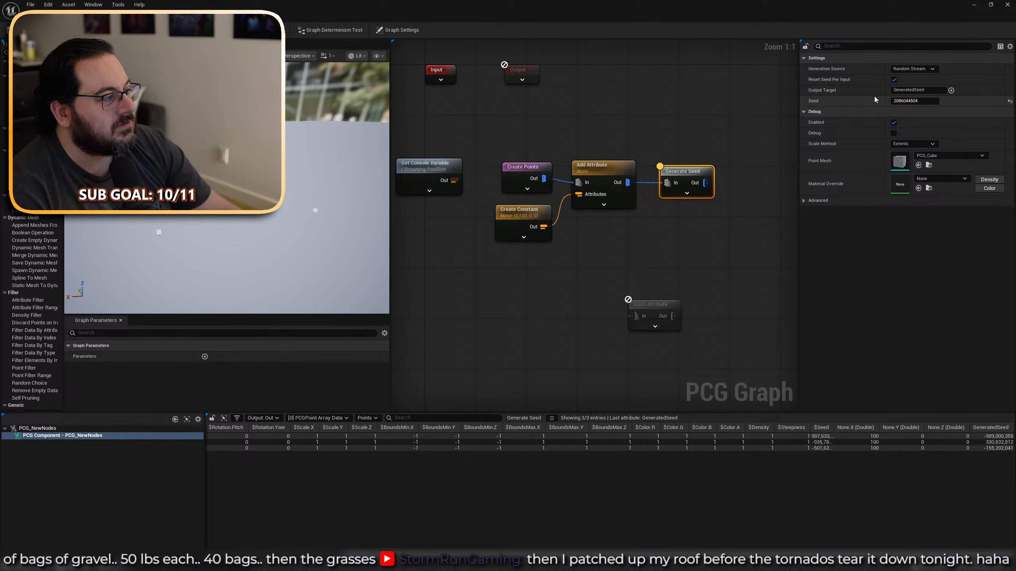
Set the Output Target of Generate Seed to the point Seed property.
click(951, 90)
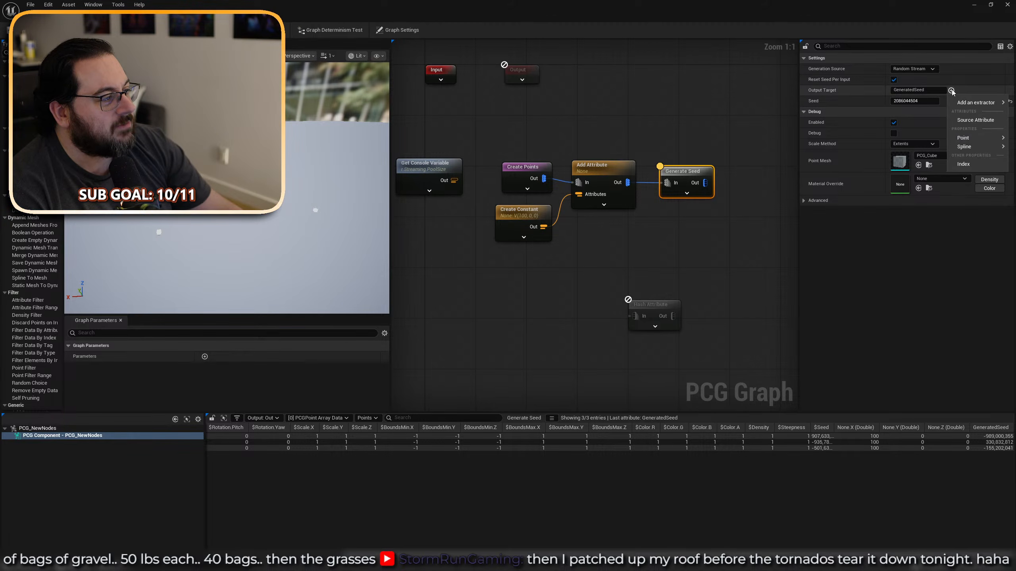
mouse_move(956, 138)
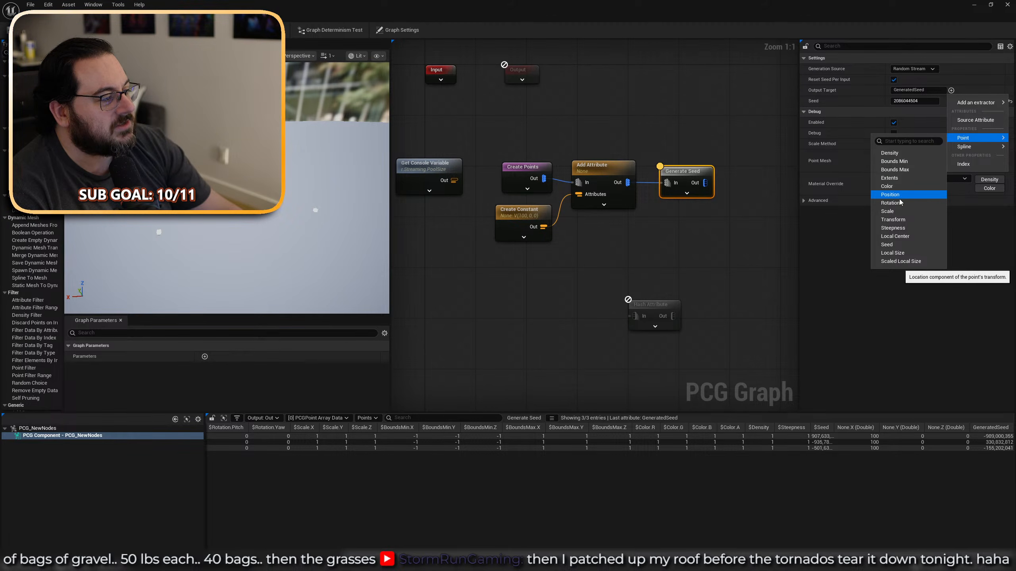
click(891, 244)
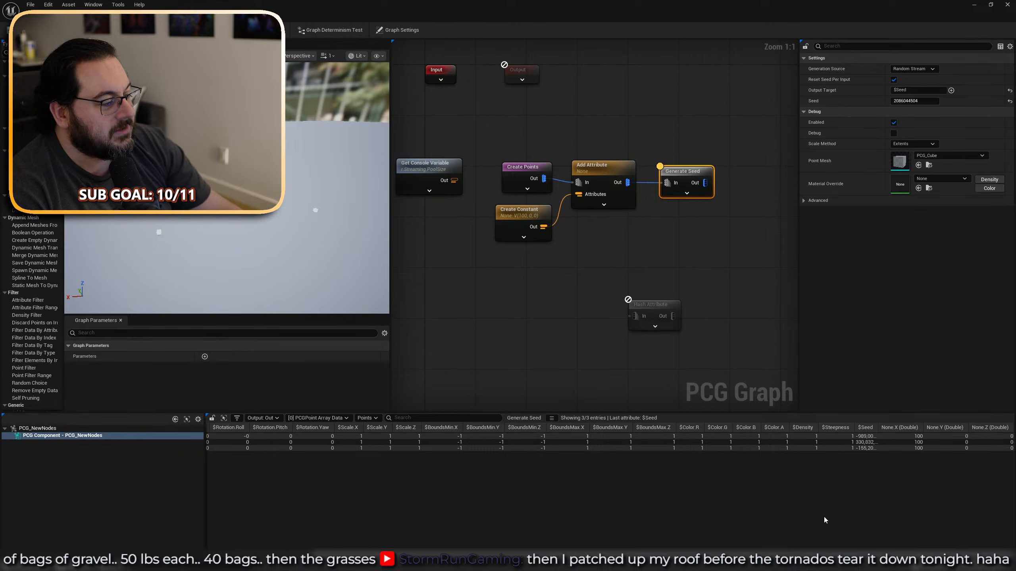
click(604, 197)
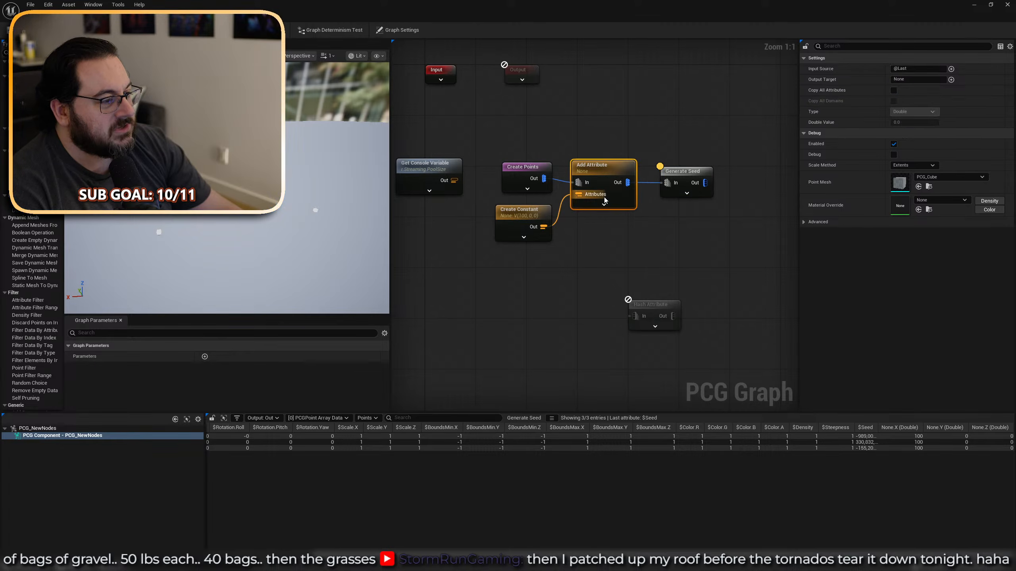
click(707, 171)
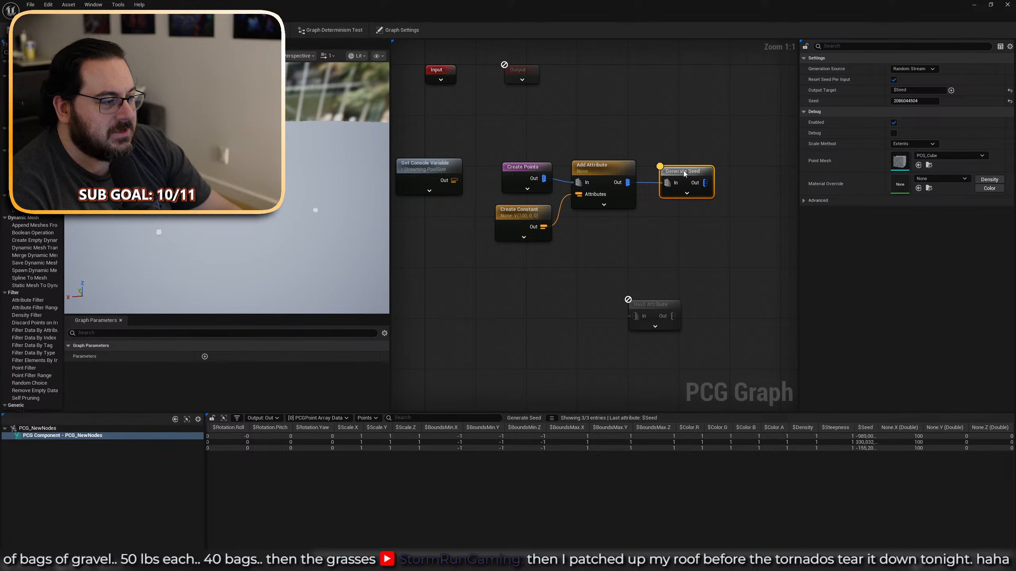
Try a Mutate Seed node in place of Generate Seed after Add Attribute, and restore Generate Seed with its default Output Target.
drag(683, 171, 652, 184)
text(mutate)
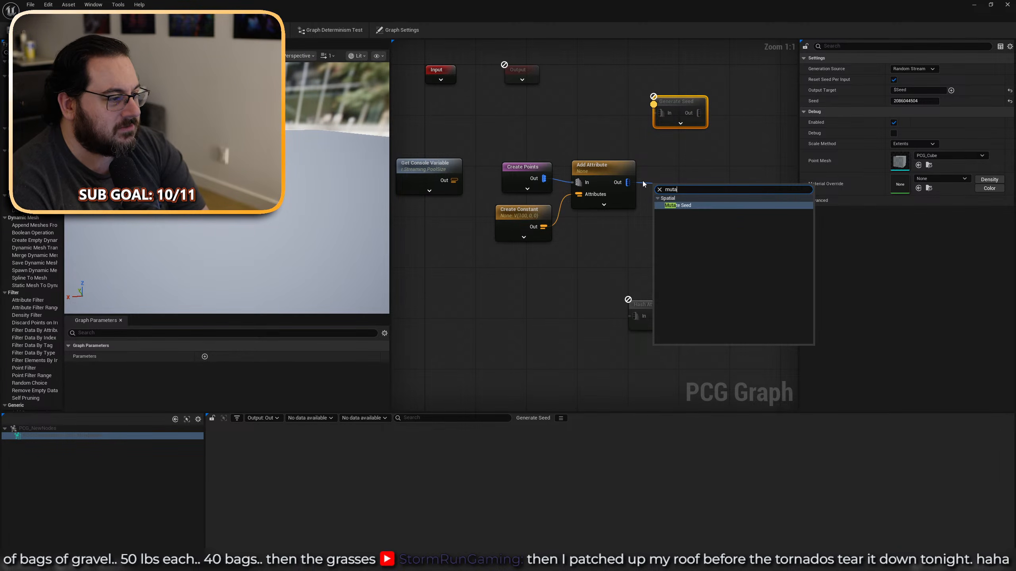
key(Return)
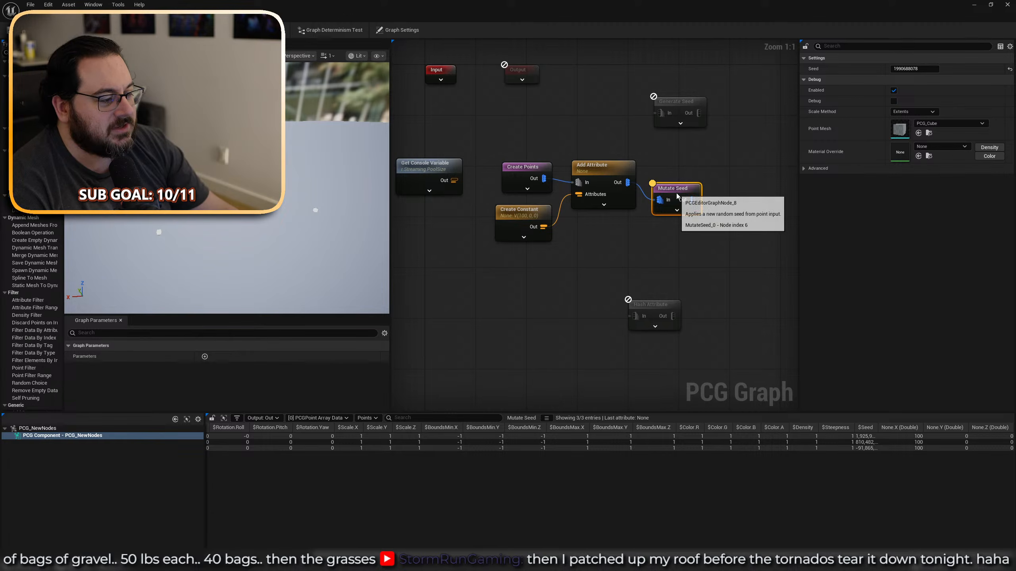
drag(678, 201, 673, 175)
key(Delete)
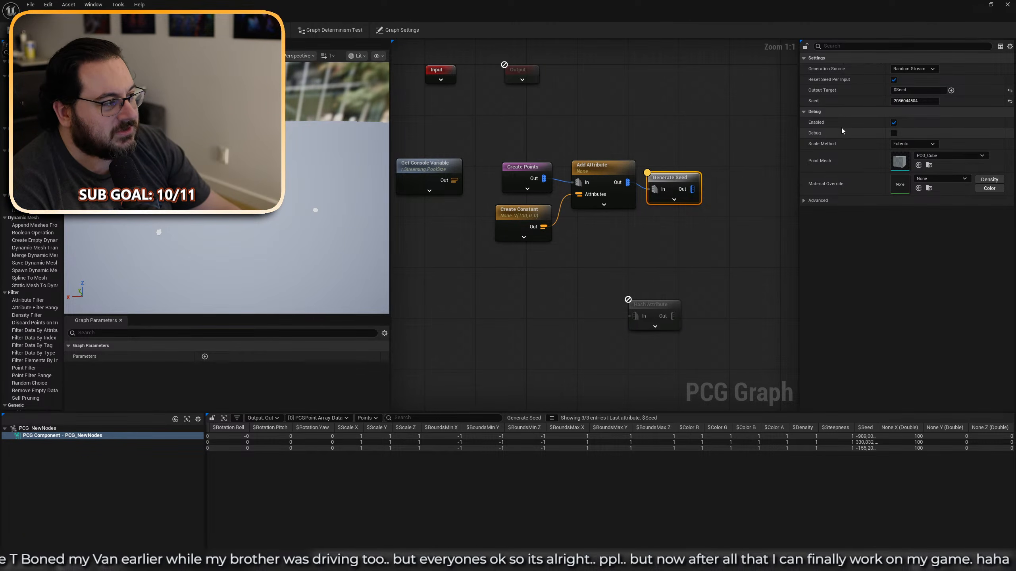
click(1009, 90)
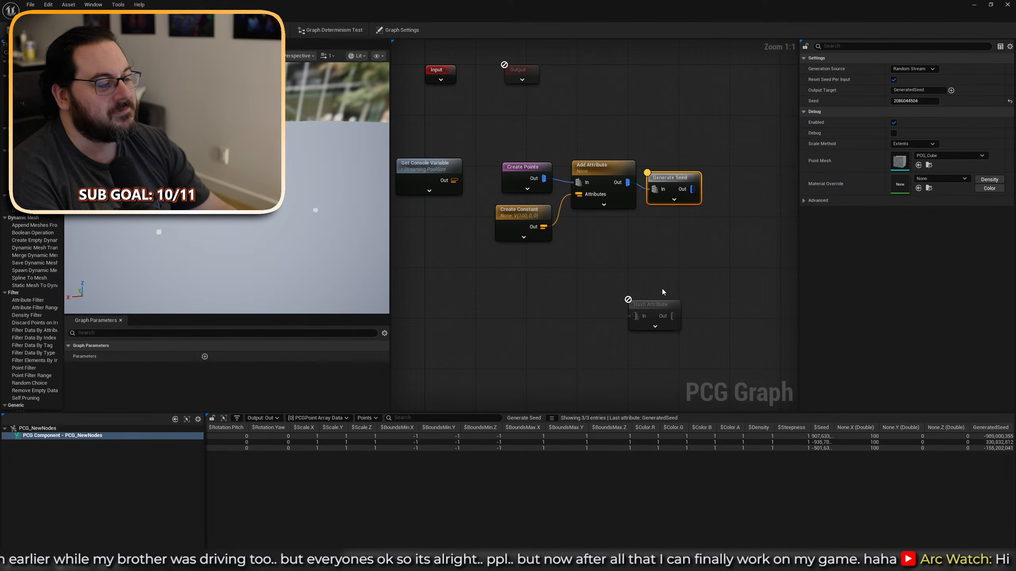
Move Hash Attribute above Generate Seed, feed it from Generate Seed's output, and inspect its data.
drag(678, 263, 622, 344)
drag(655, 305, 678, 108)
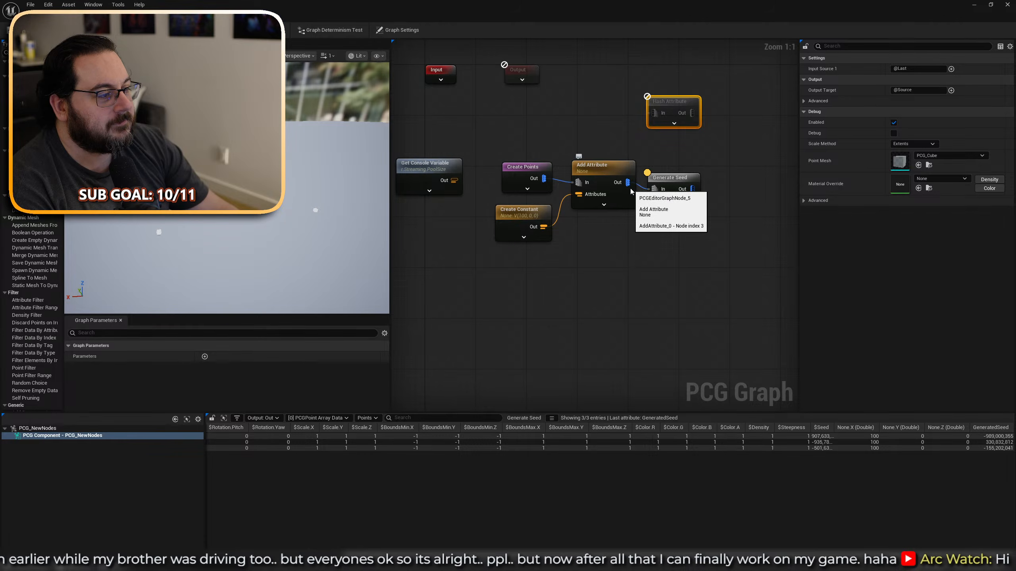
drag(627, 183, 660, 113)
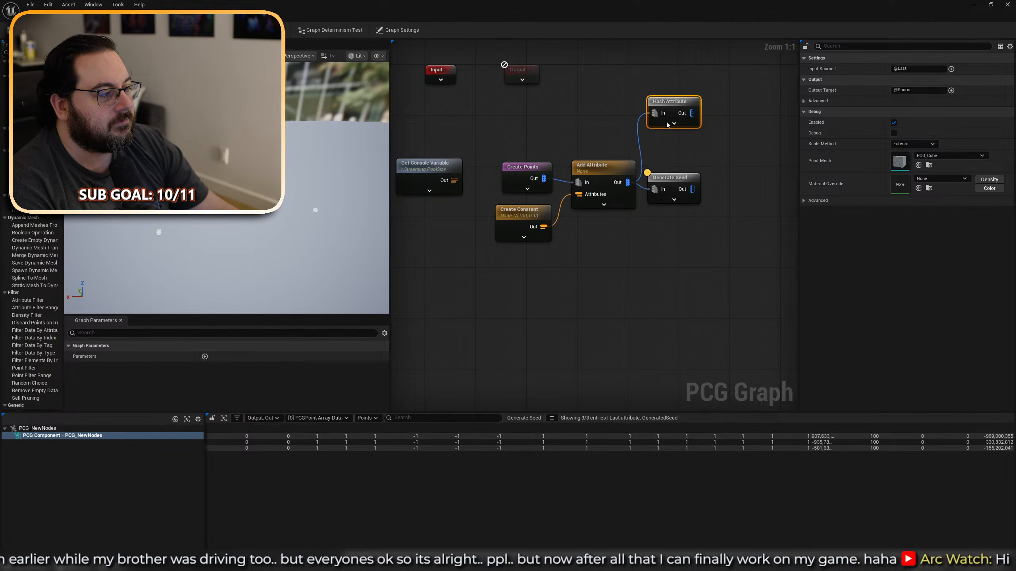
key(ctrl+z)
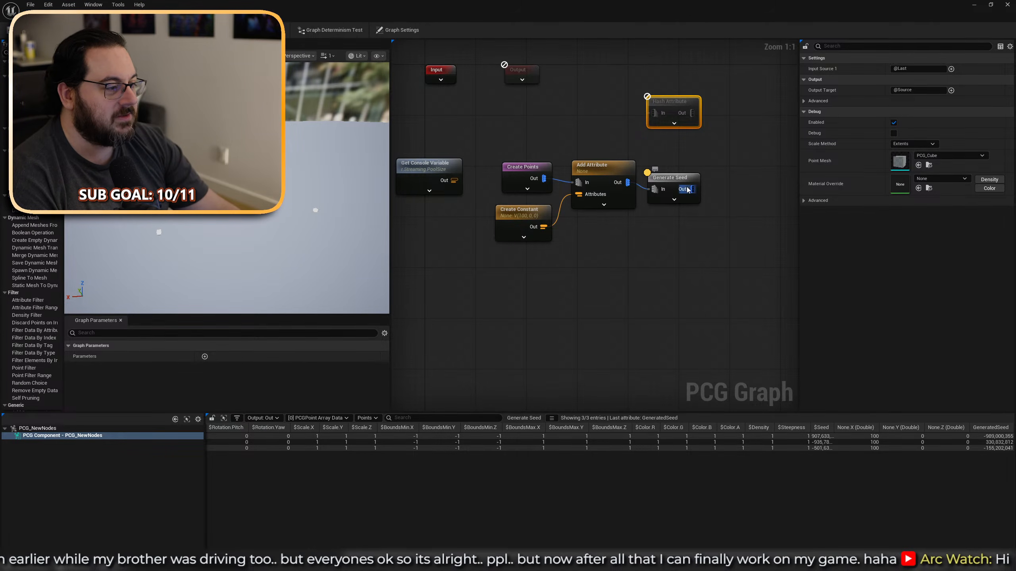
drag(692, 189, 654, 113)
key(a)
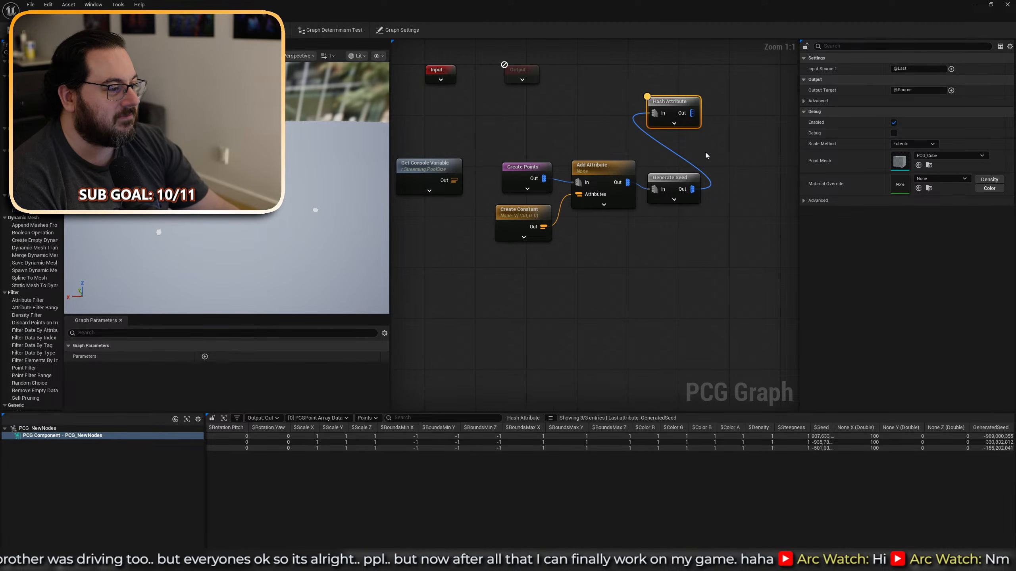
Compare the inspected point data of Generate Seed and Hash Attribute.
drag(719, 158, 665, 240)
key(a)
click(668, 120)
key(a)
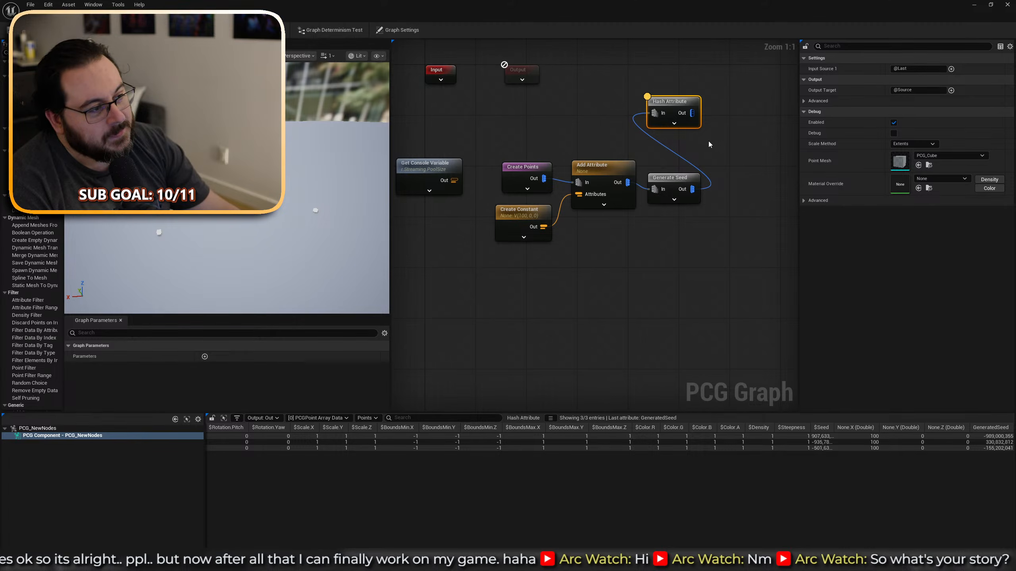
drag(708, 142, 665, 231)
drag(740, 77, 665, 125)
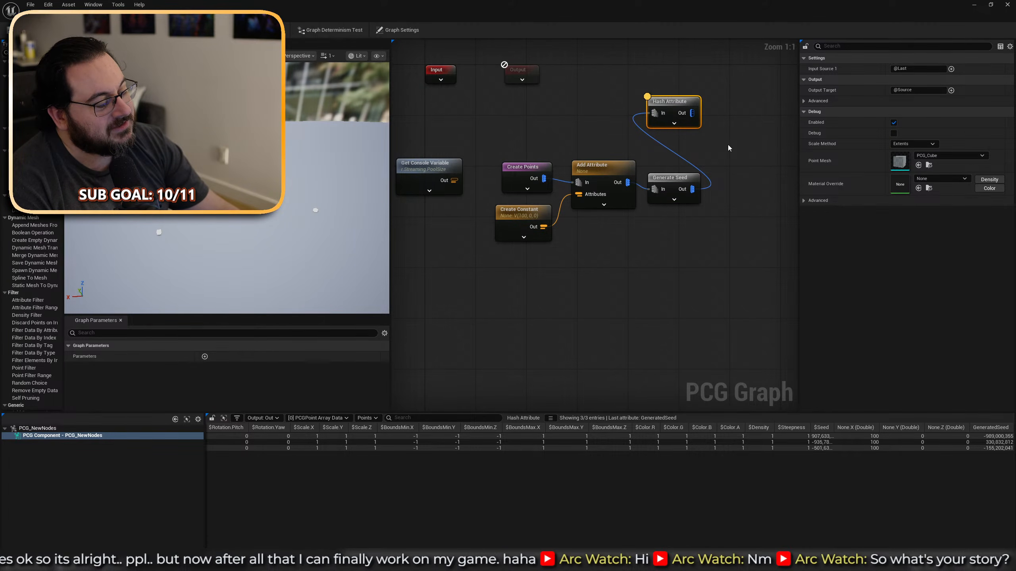
Set Input Source 1 of Hash Attribute to GeneratedSeed and inspect the node's output.
click(951, 69)
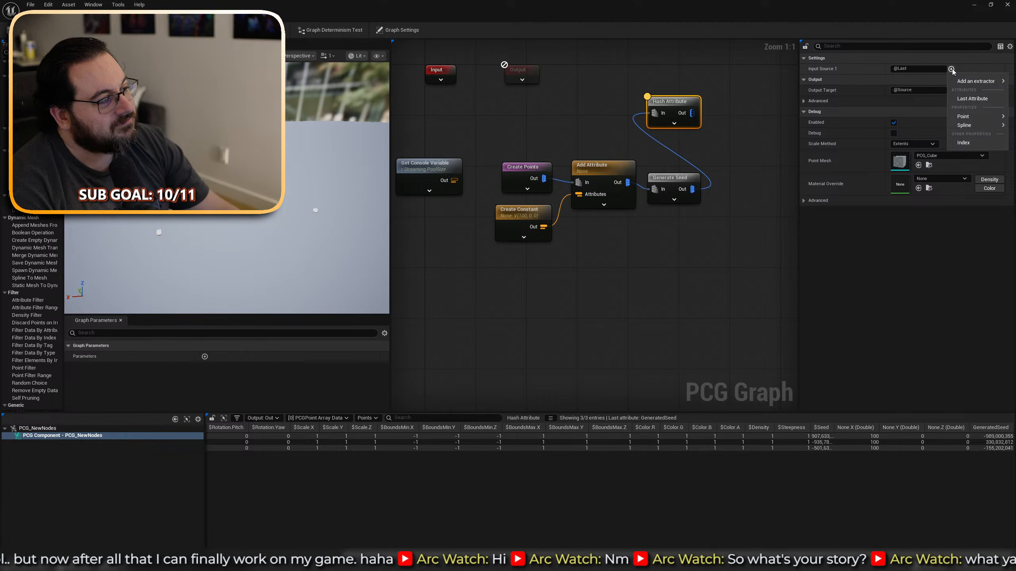
click(950, 70)
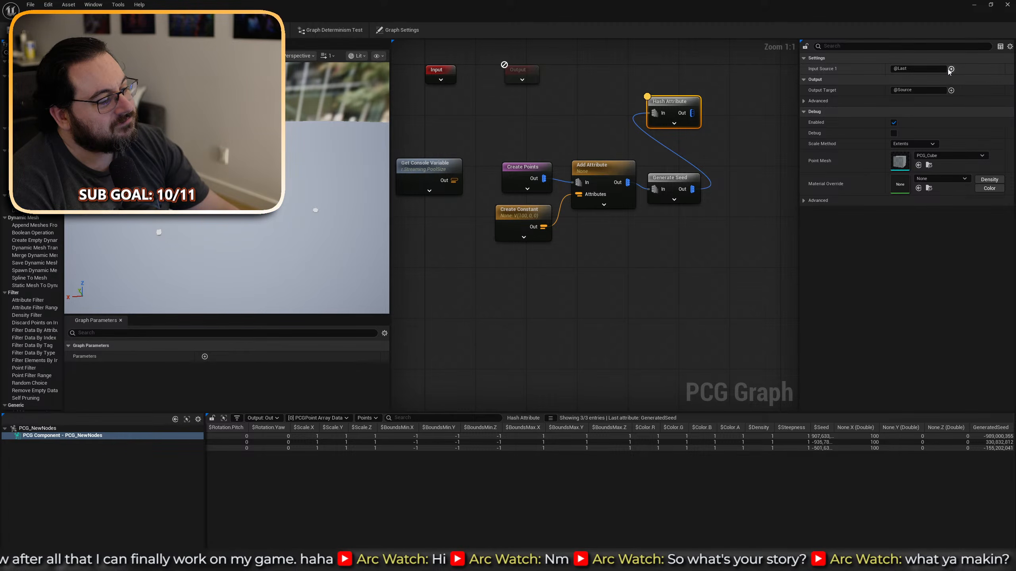
click(921, 69)
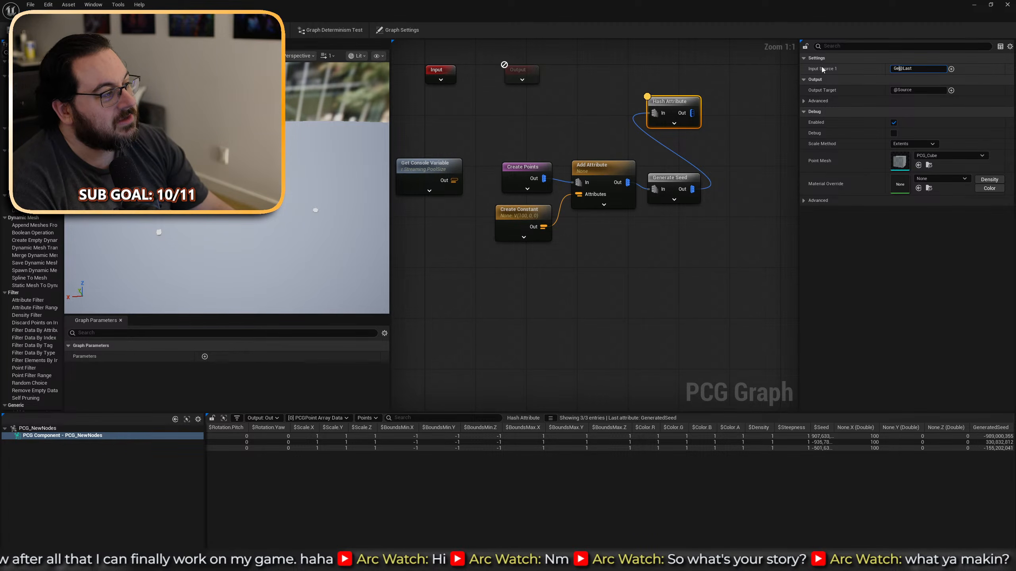
key(ctrl+a)
text(GereratedSee)
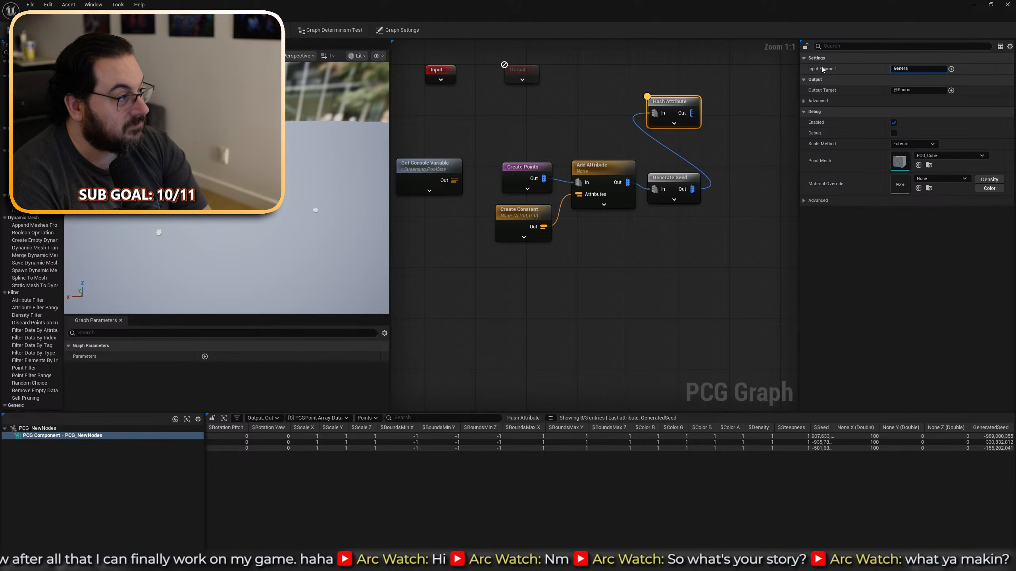
text(dSeed)
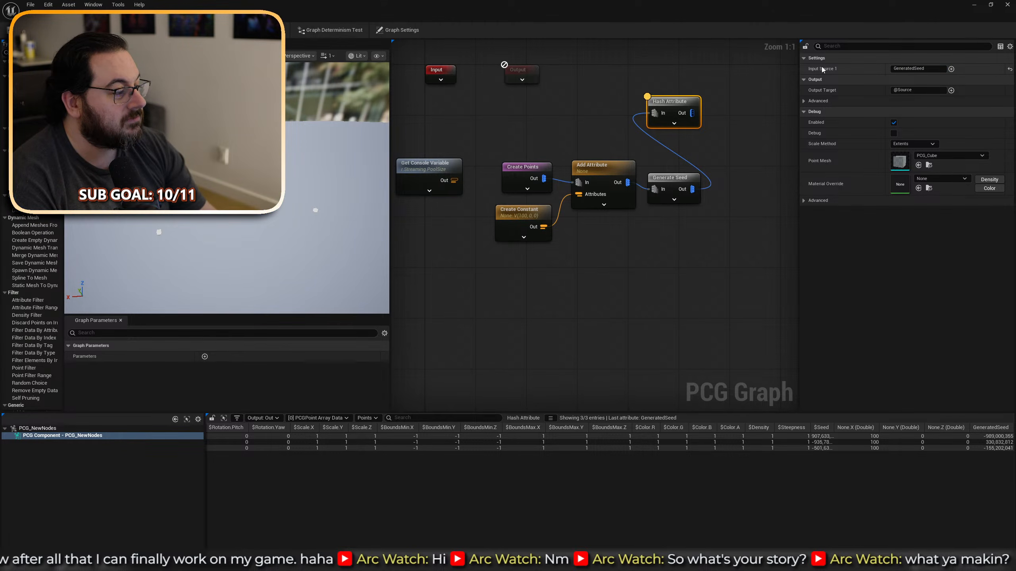
key(Return)
drag(727, 87, 620, 122)
key(a)
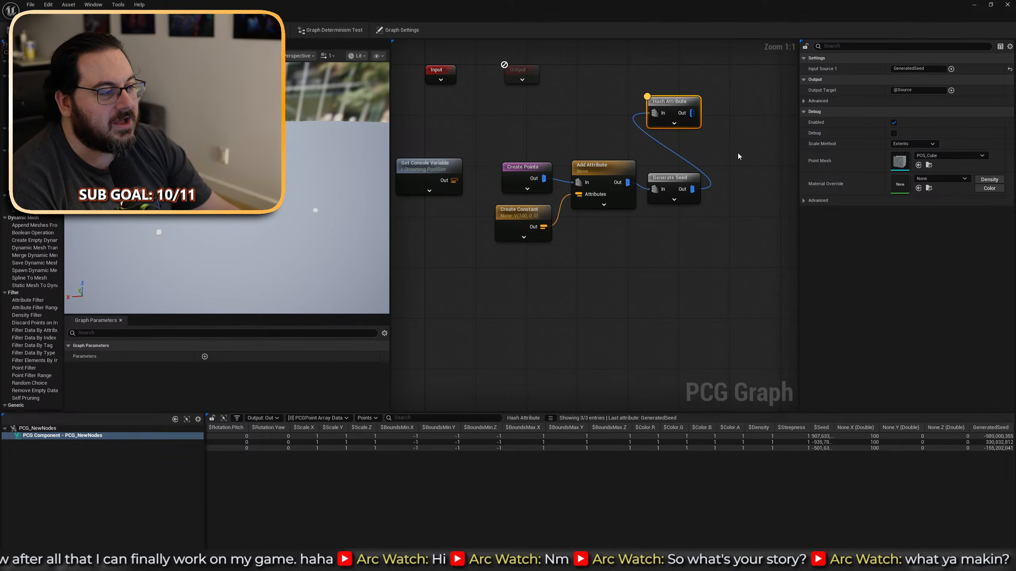
Examine the test points in the preview and the data of Add Attribute and Generate Seed, and stop inspecting.
right_drag(582, 259, 600, 264)
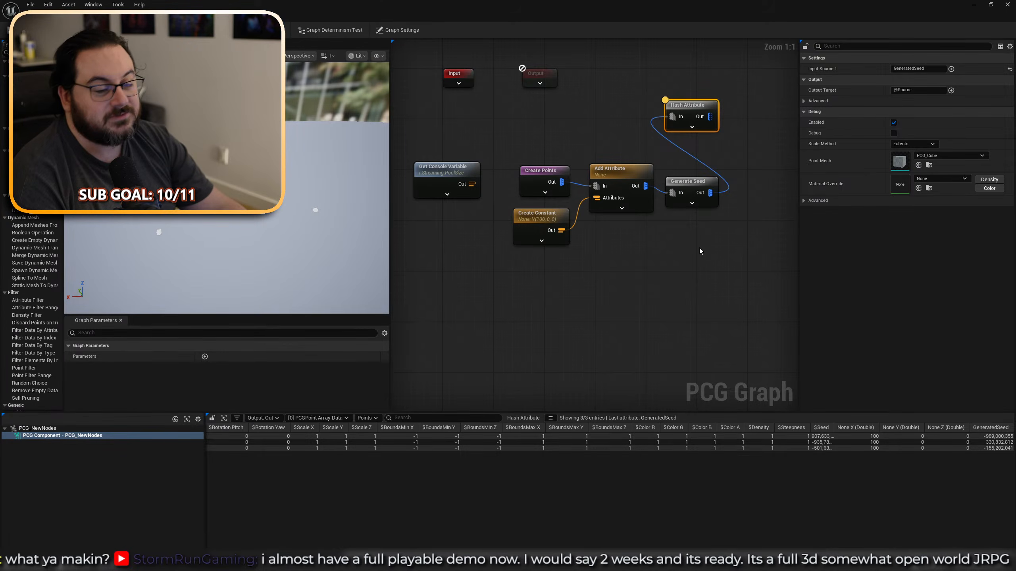
right_drag(306, 191, 337, 228)
scroll(336, 229, down, 1)
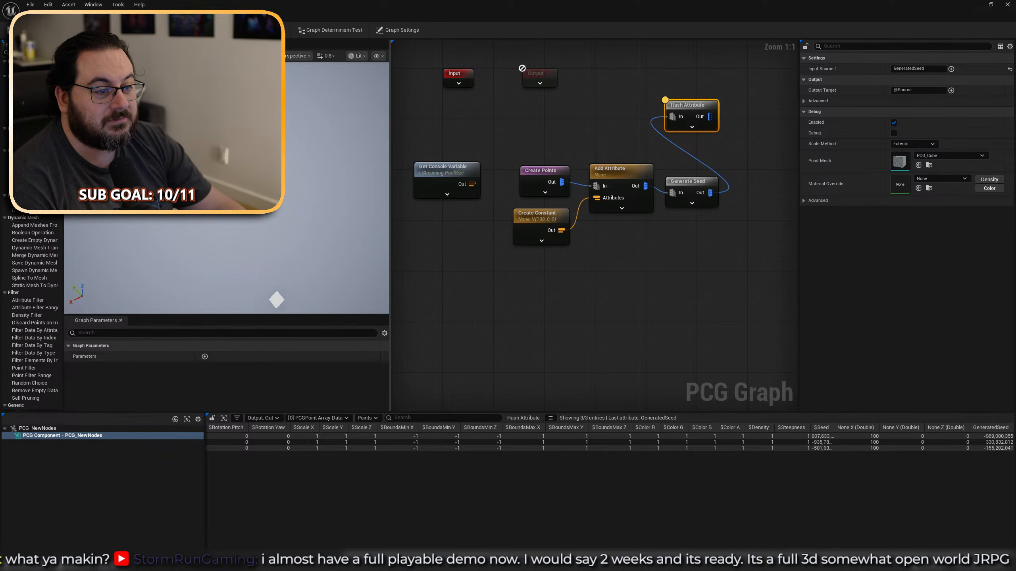
drag(737, 166, 671, 231)
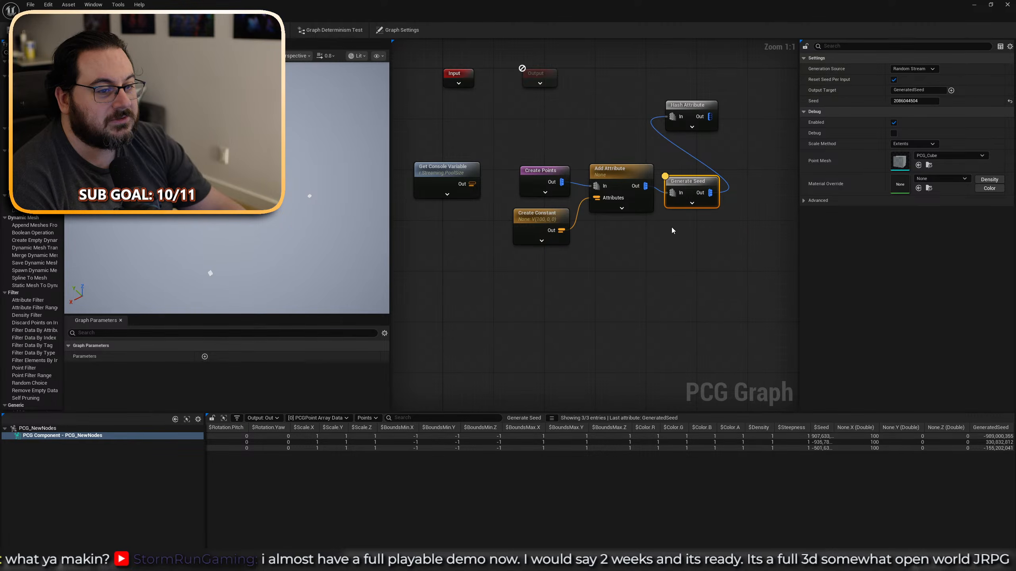
drag(721, 99, 690, 253)
drag(639, 159, 608, 227)
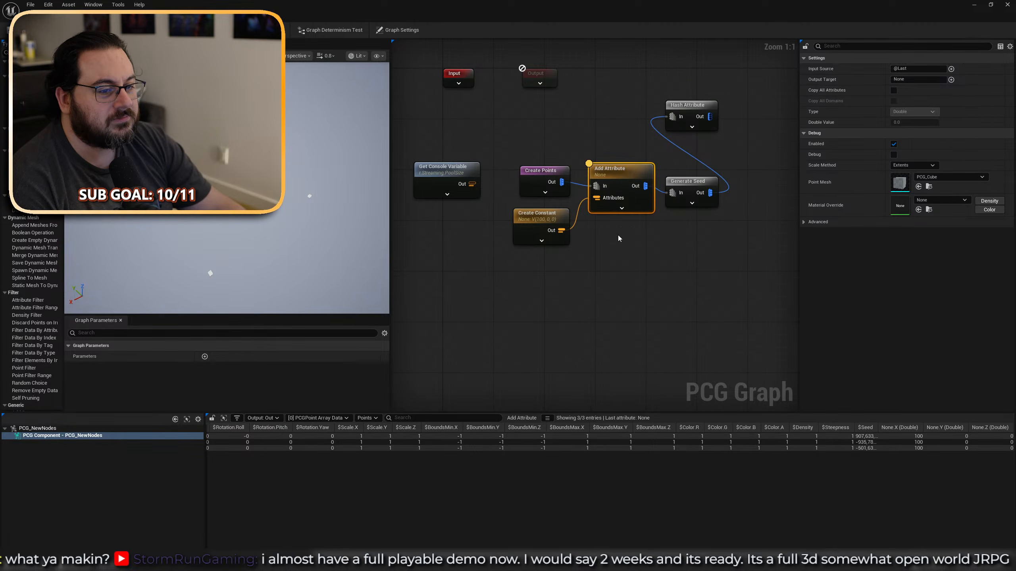
drag(707, 243, 690, 166)
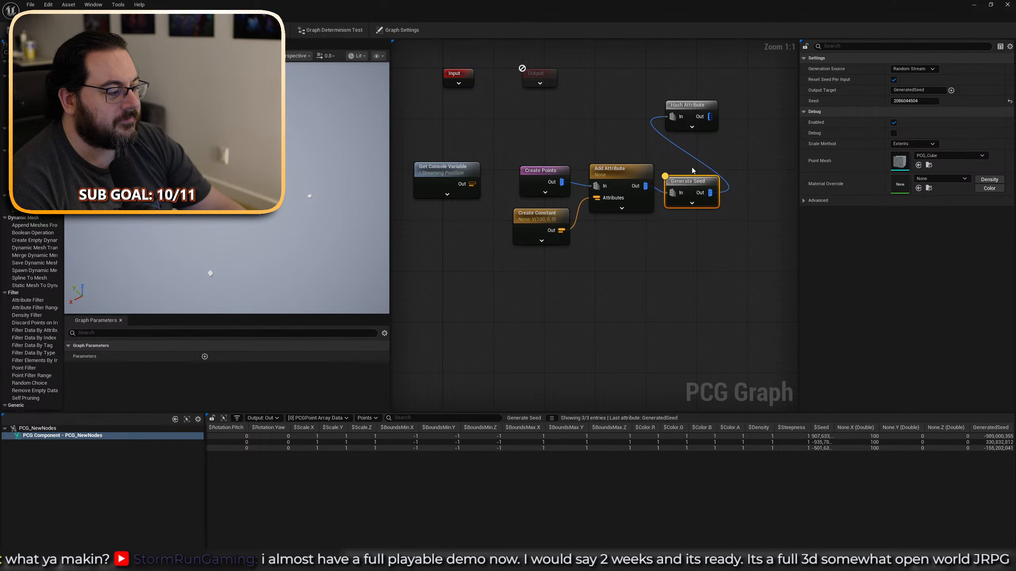
key(a)
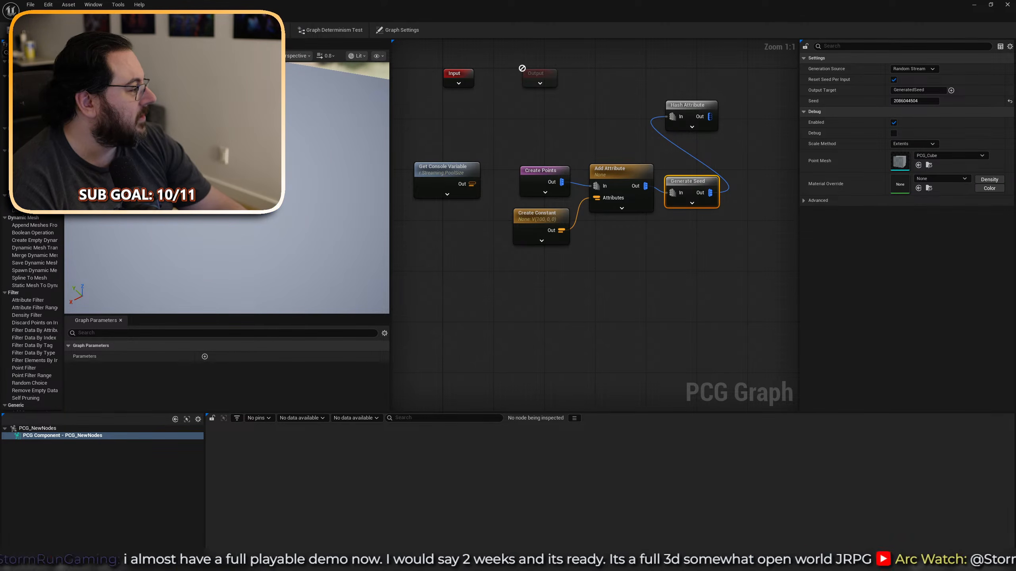
Check the overview of new PCG nodes on the Additional Nodes and Operators roadmap page in the browser.
drag(522, 68, 250, 2)
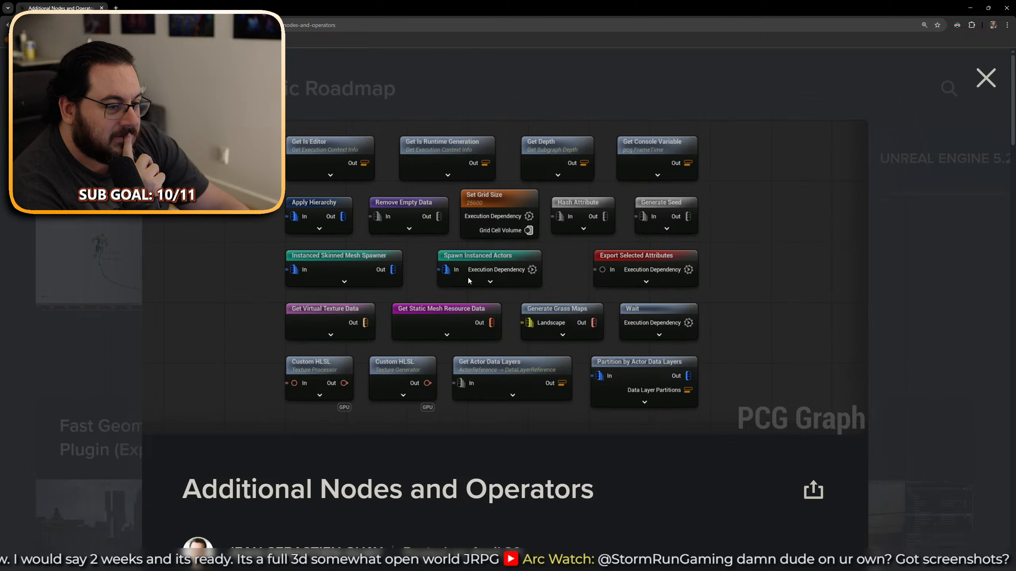
drag(60, 7, 522, 68)
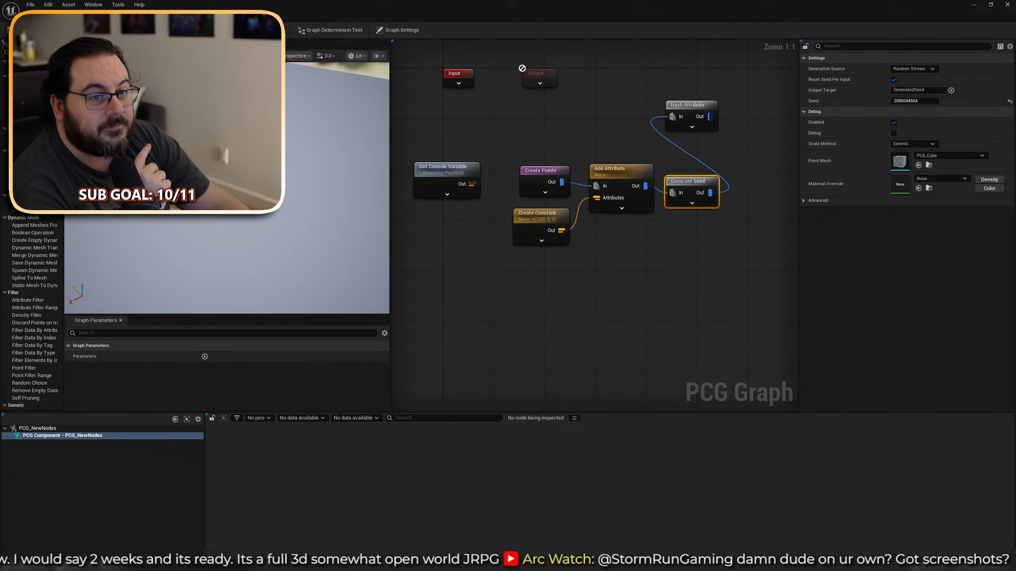
Create a folder named PCG_SpawnInstancedActors in the project's Content folder and open it.
key(alt+Tab)
click(377, 518)
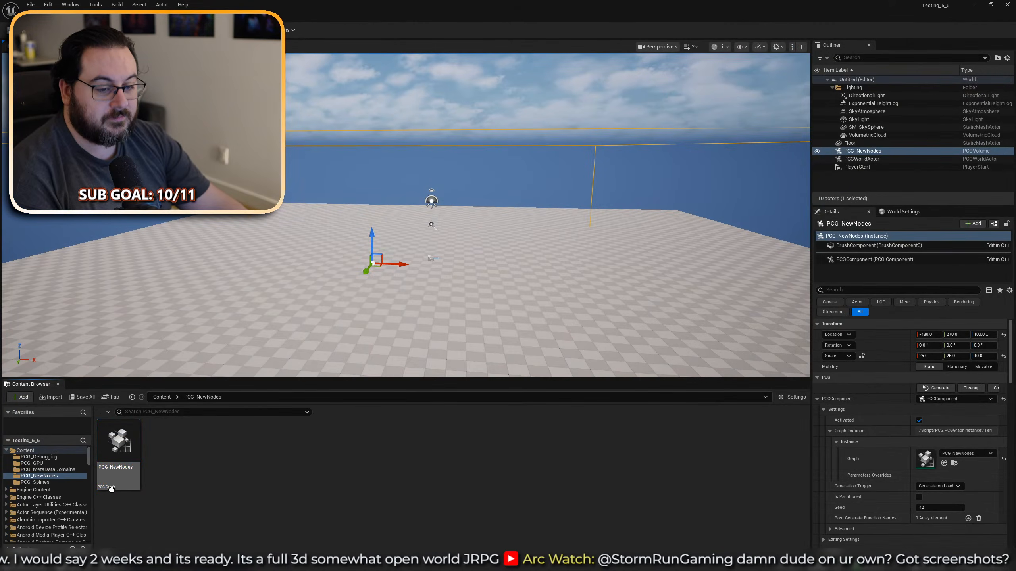
click(169, 392)
key(ctrl+shift+n)
text(S)
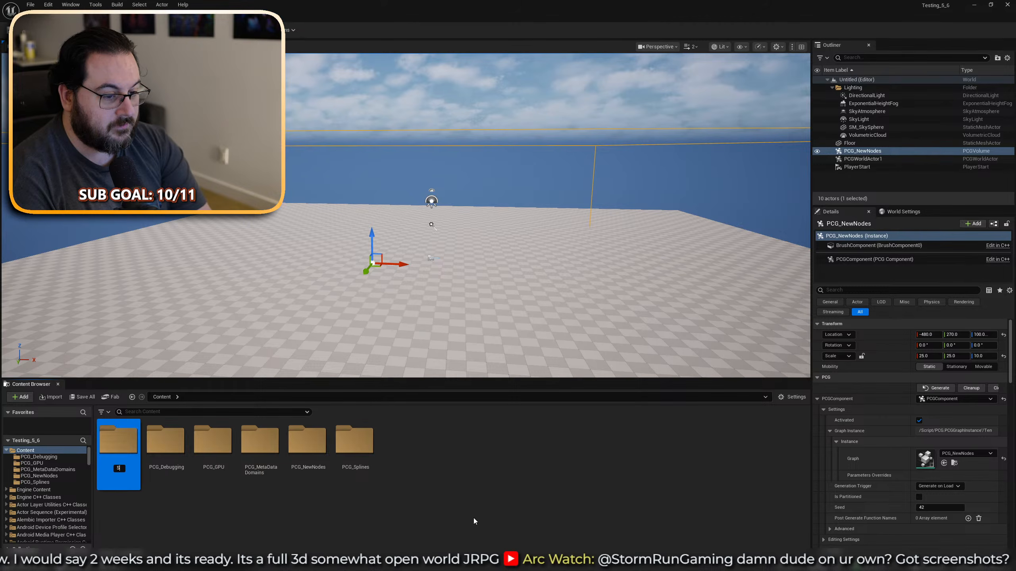
text(pawn)
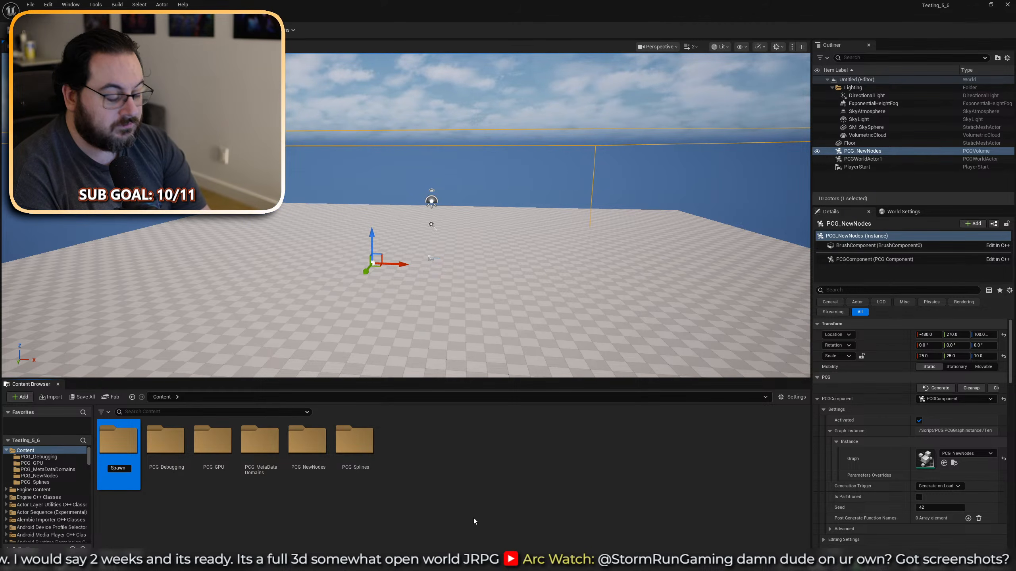
text(InstancedAc)
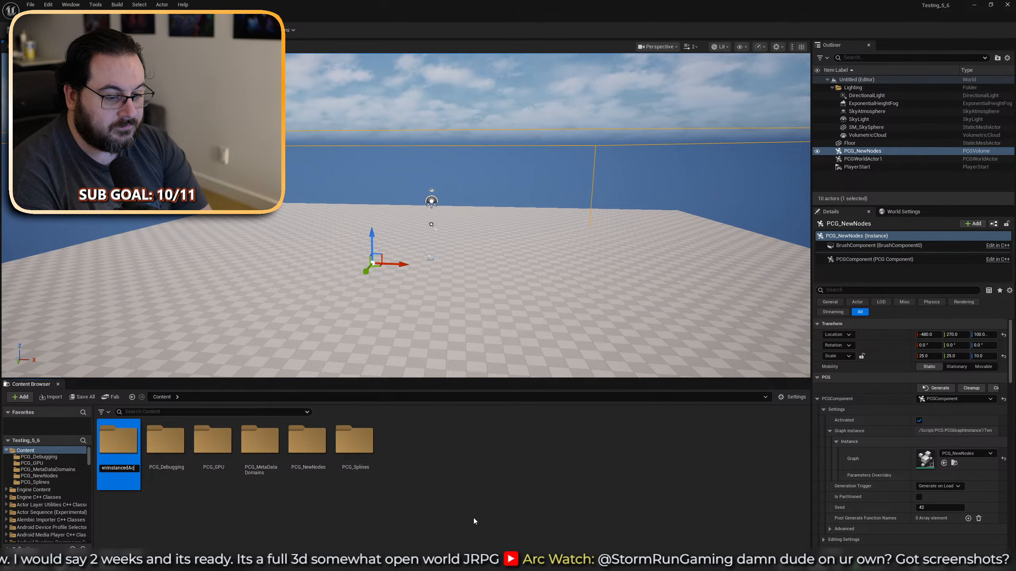
text(tors)
key(Home)
text(PC)
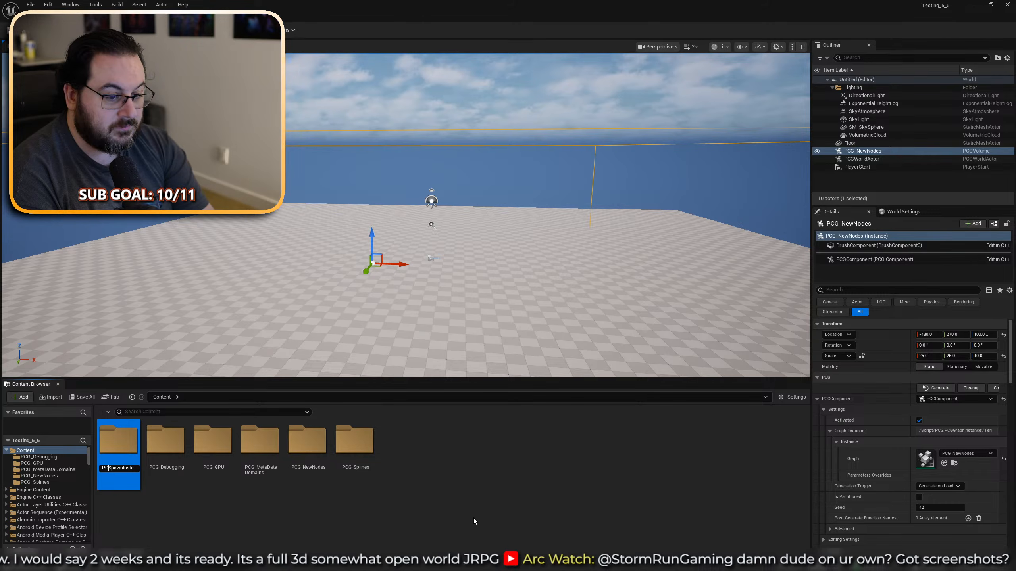
text(G_)
key(Return)
key(Return)
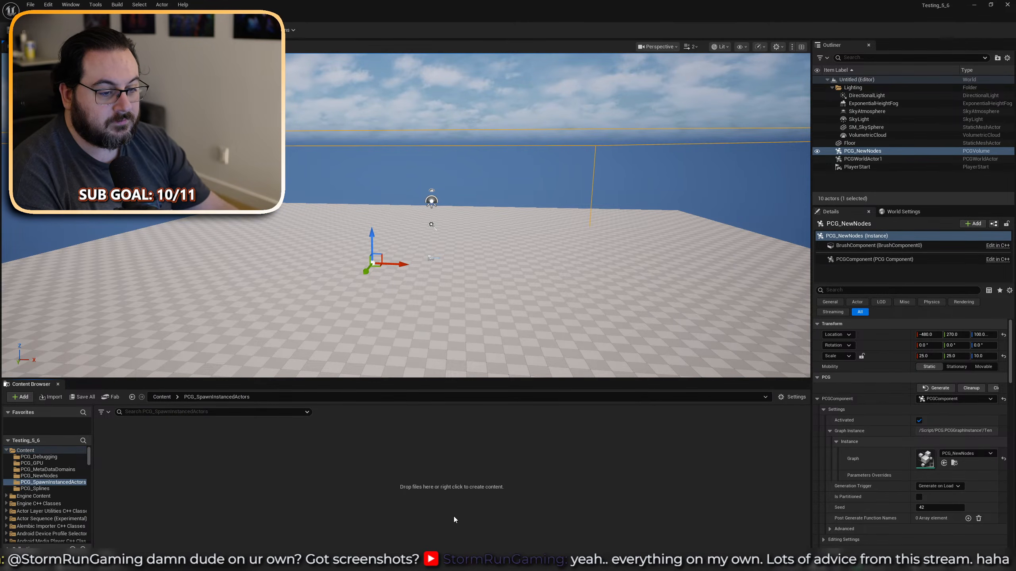
Create a PCG Graph asset named PCG_SIA in the PCG_SpawnInstancedActors folder and open it for editing.
right_click(216, 497)
mouse_move(284, 439)
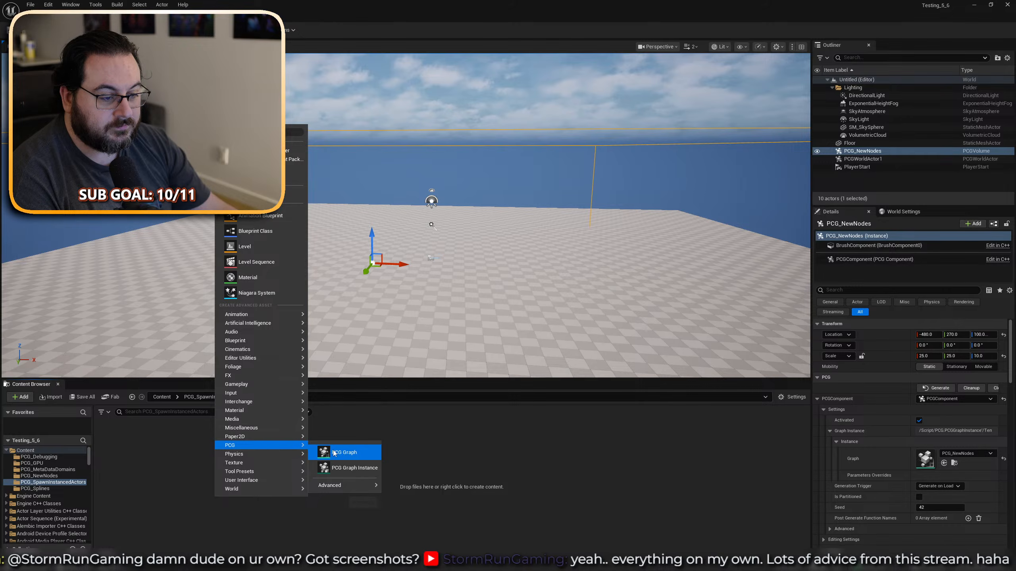
click(325, 453)
text(PCG_SIA)
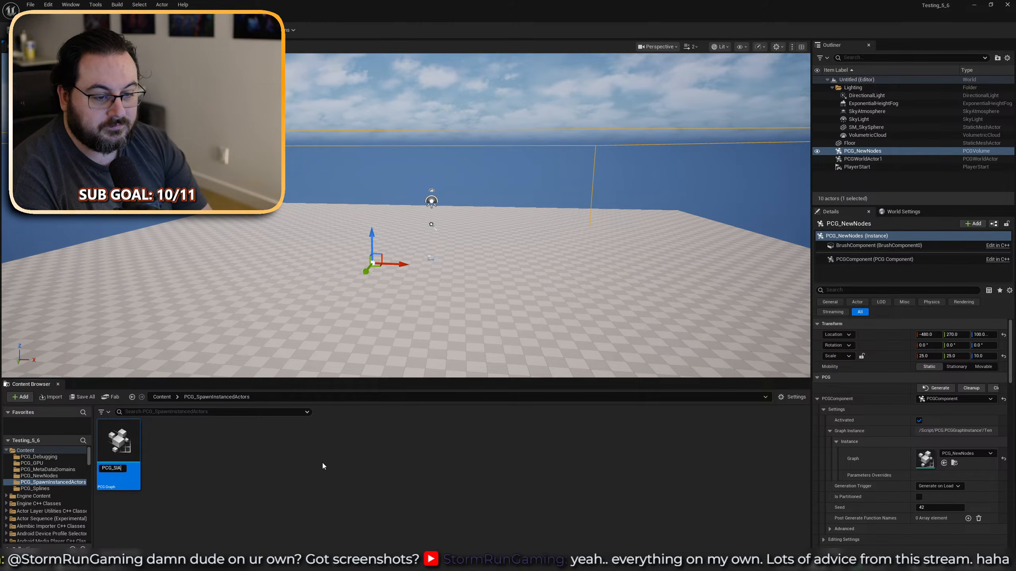
key(Return)
key(Return)
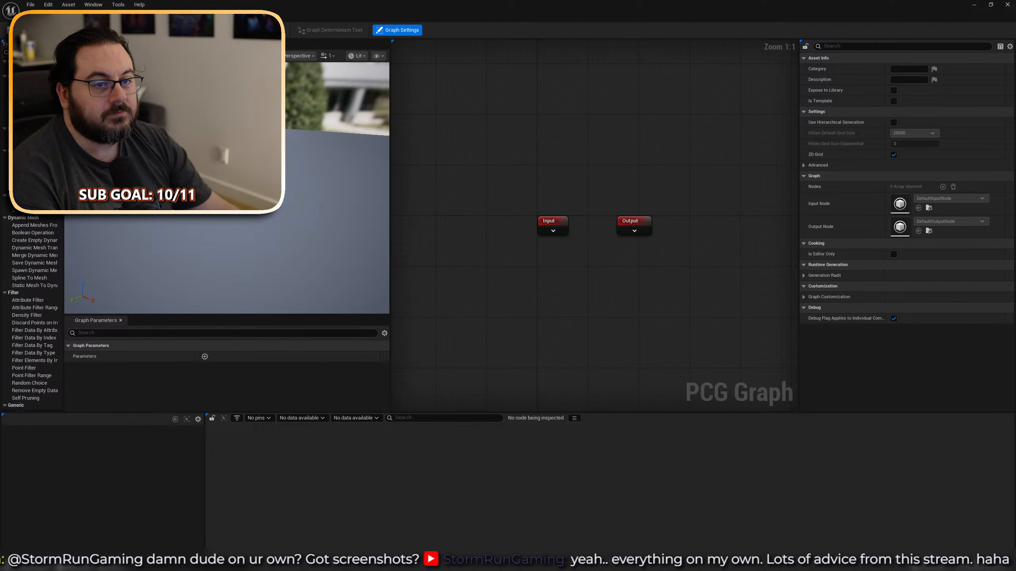
Rename the PCG_SIA graph asset to PCG_SpawnIA and return to its maximized graph editor.
double_click(200, 15)
click(114, 462)
key(F2)
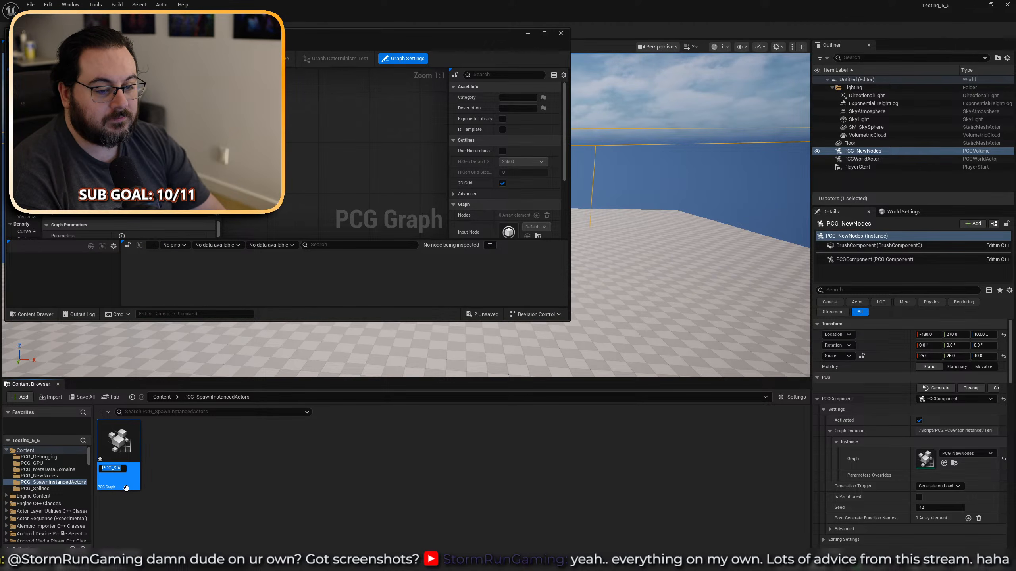
key(Right)
text(paw)
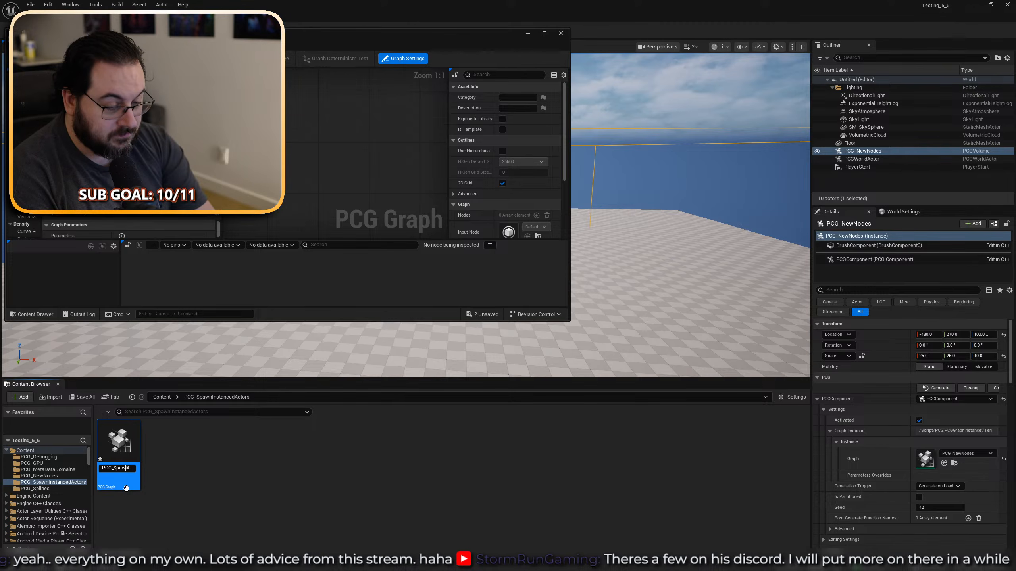
key(Return)
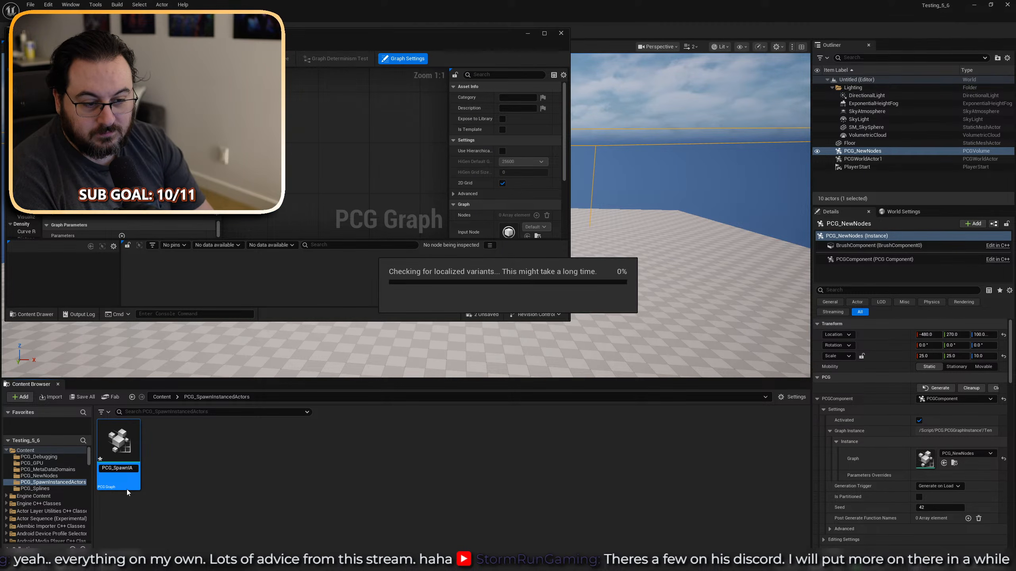
double_click(318, 38)
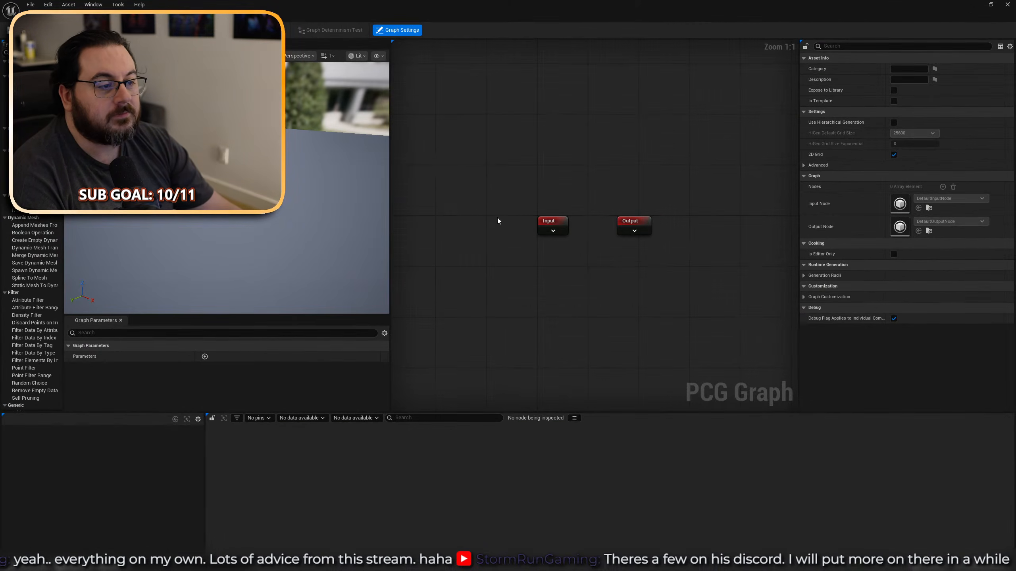
Add a Spawn Instanced Actors node to the graph below the Input node.
right_click(539, 288)
text(spawn ins)
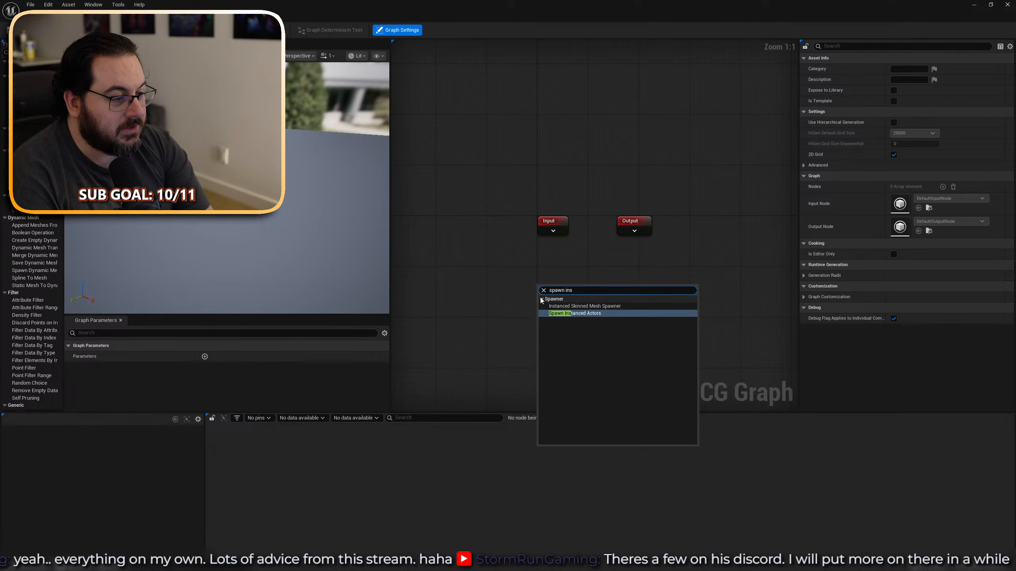
key(Return)
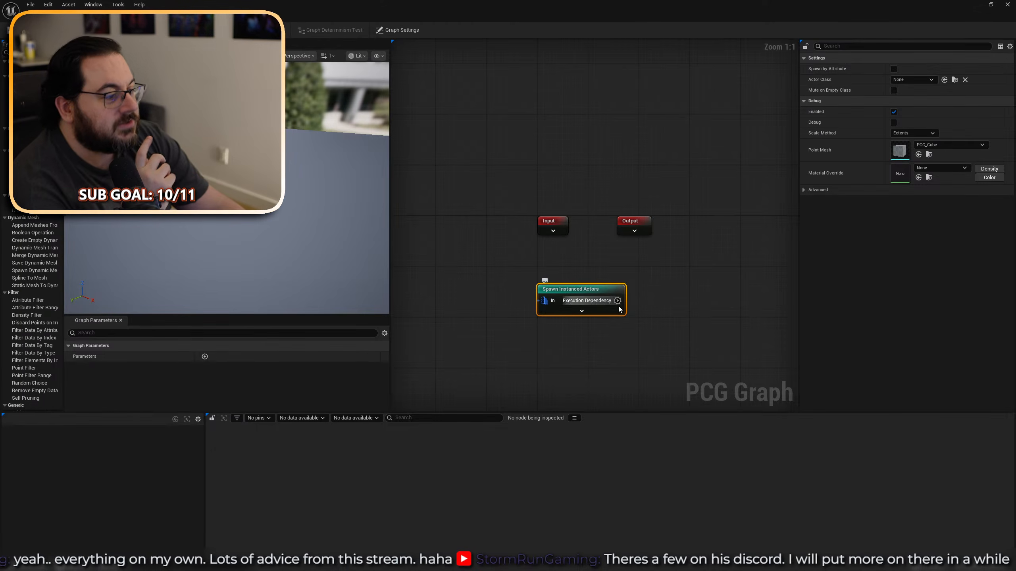
right_drag(540, 298, 499, 251)
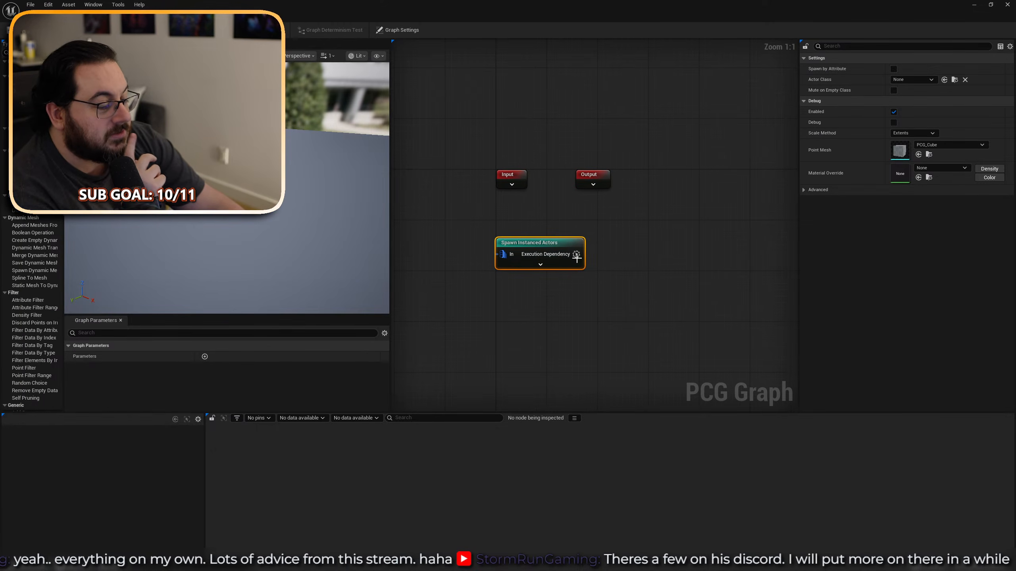
Look through the available Actor Class options for Spawn Instanced Actors without choosing one.
click(920, 79)
click(920, 79)
click(921, 79)
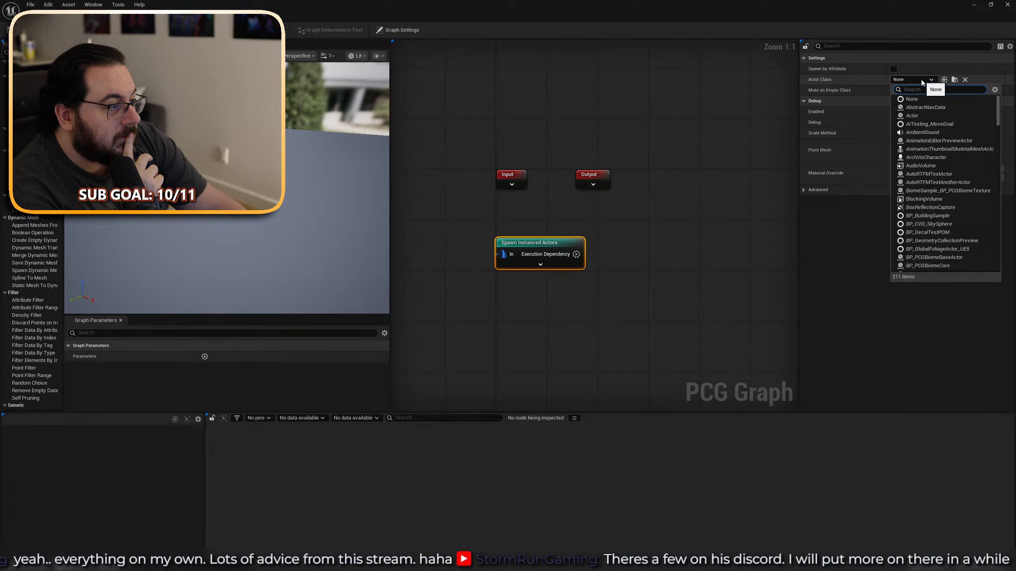
scroll(948, 173, down, 5)
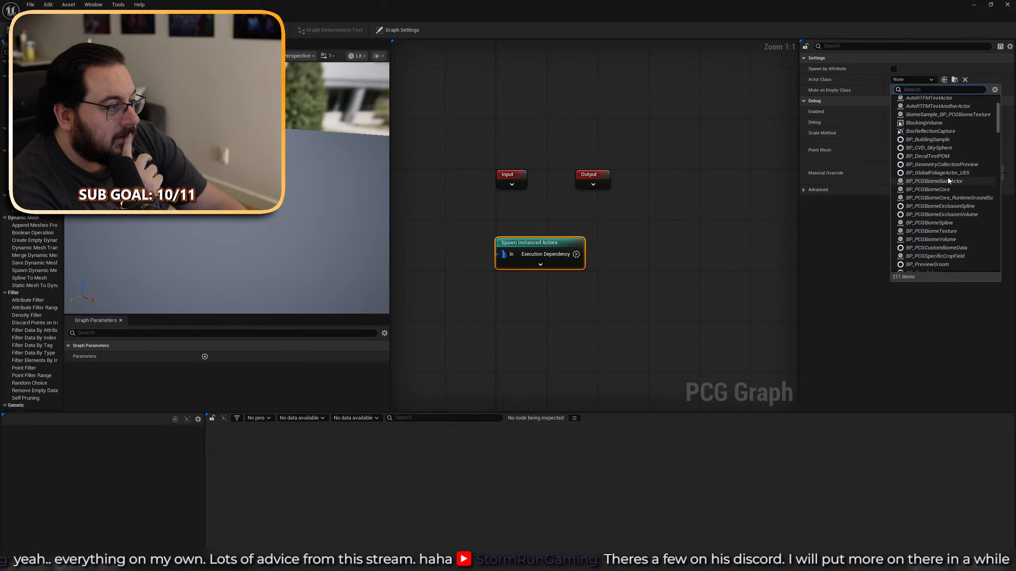
scroll(954, 175, down, 3)
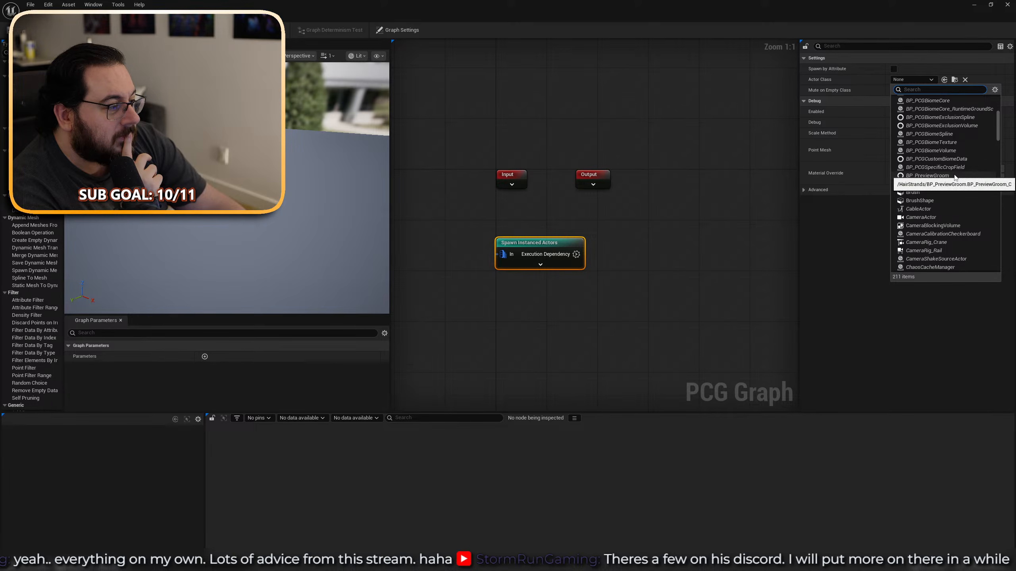
scroll(954, 175, down, 2)
scroll(954, 175, down, 3)
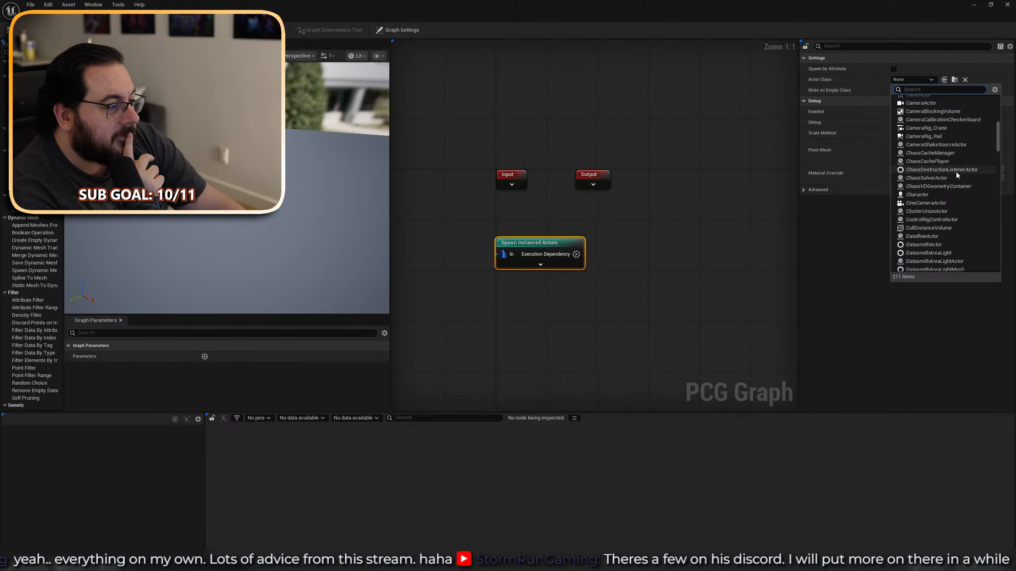
click(542, 136)
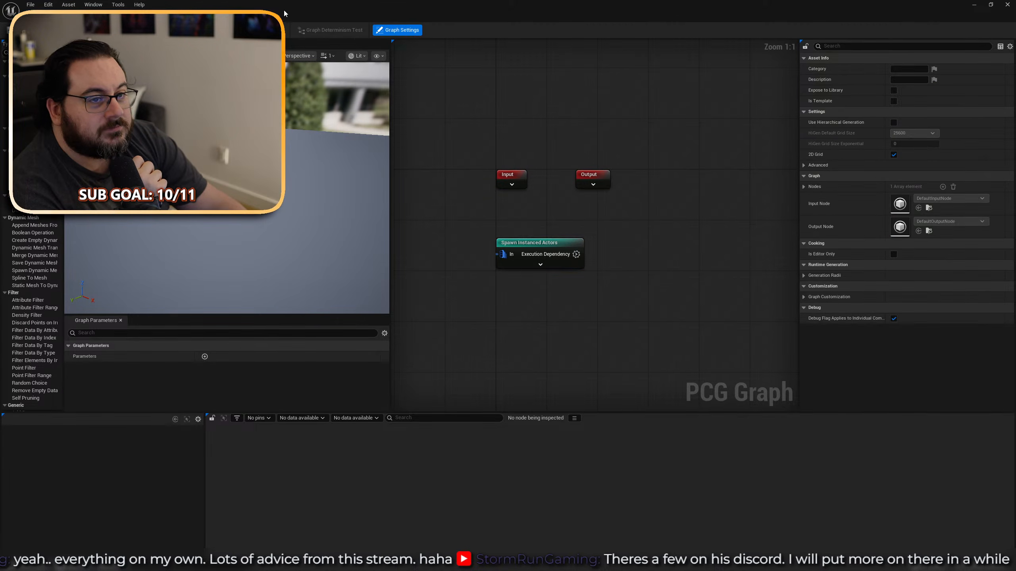
Create an Actor-based Blueprint Class named BP_Test in the PCG_SpawnInstancedActors folder and open it.
double_click(284, 11)
right_click(157, 462)
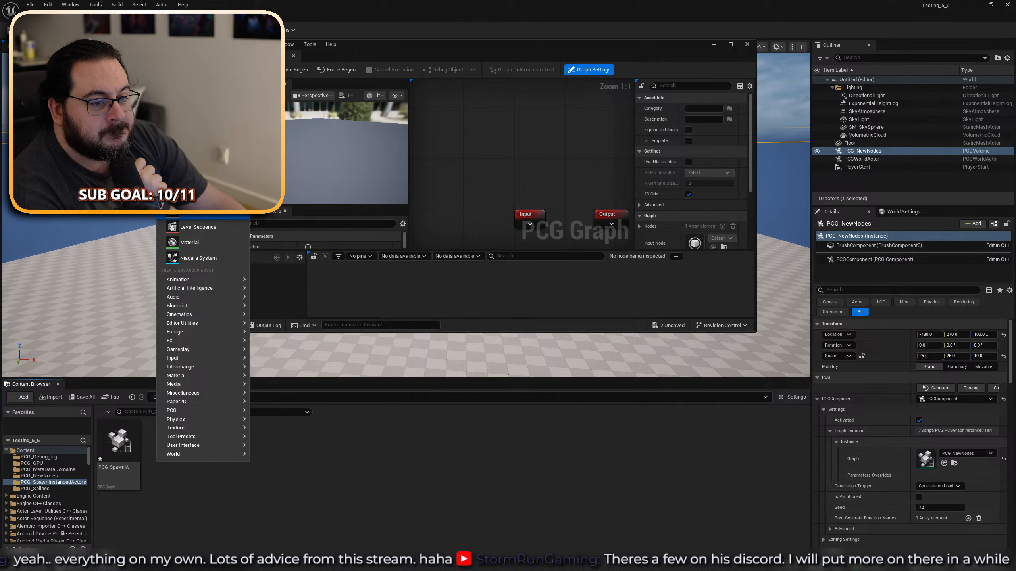
click(247, 196)
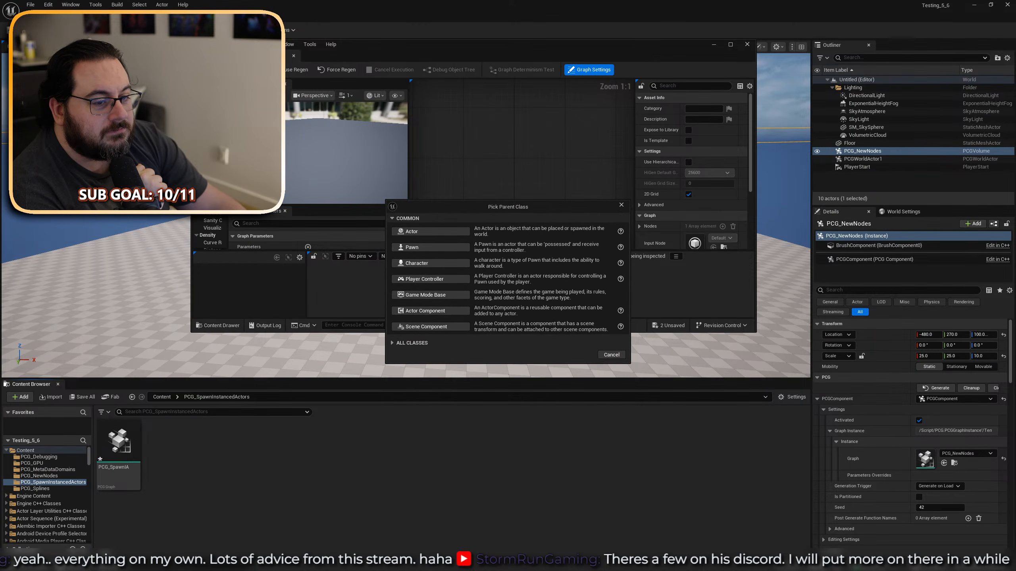
click(427, 232)
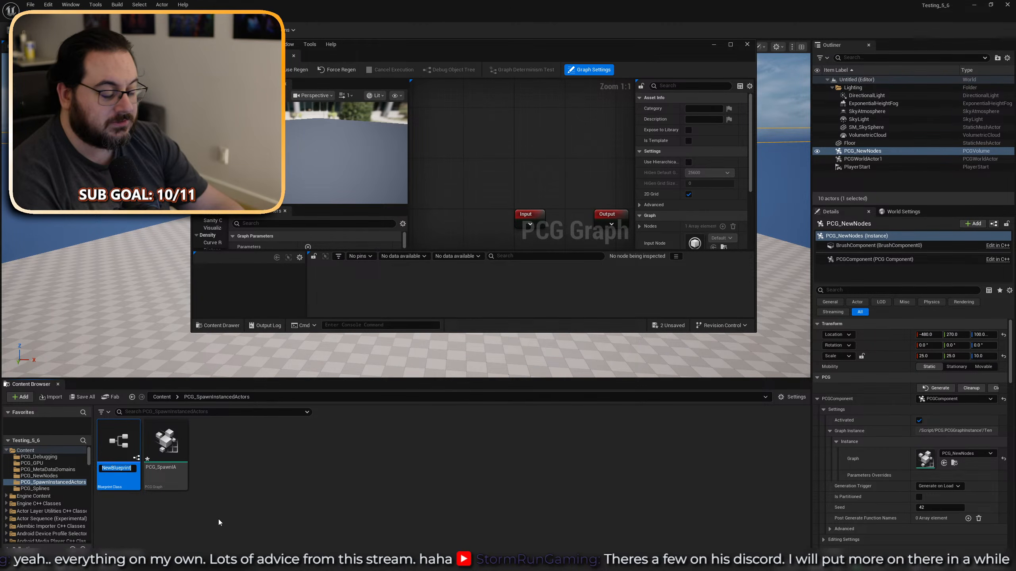
text(BP_Test)
key(Return)
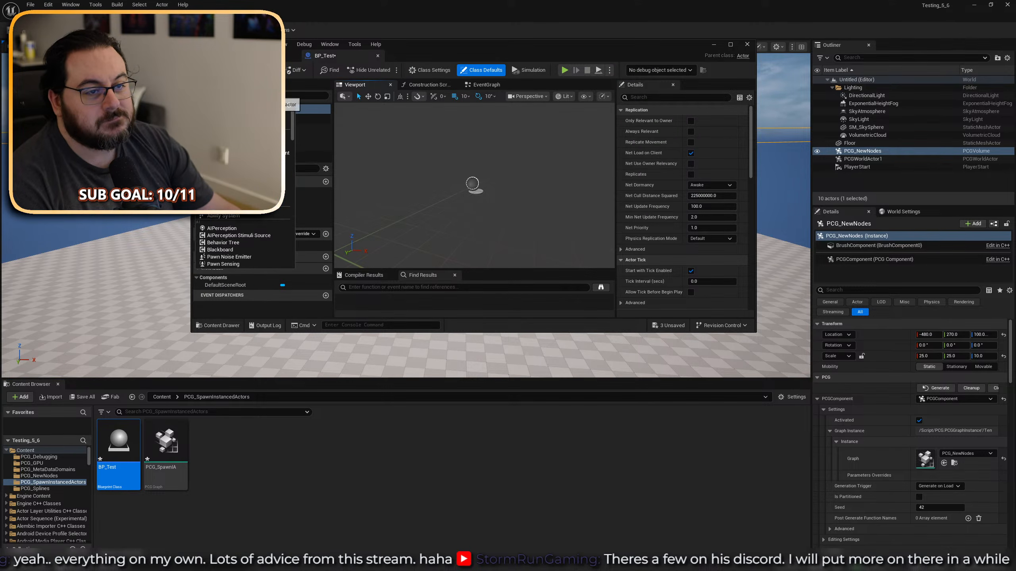
Add a Cube component to BP_Test and save the blueprint.
click(209, 96)
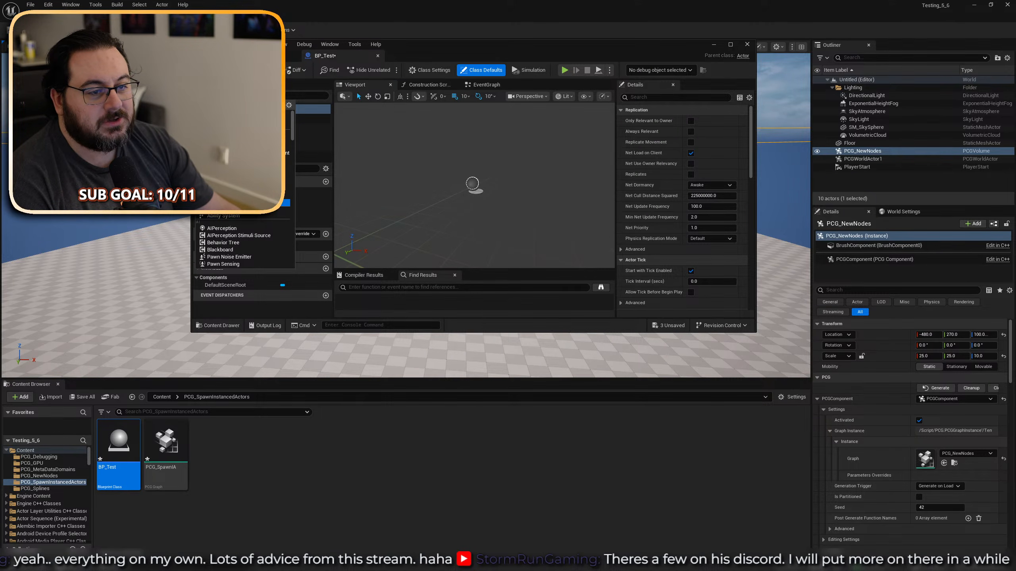
click(280, 202)
key(ctrl+s)
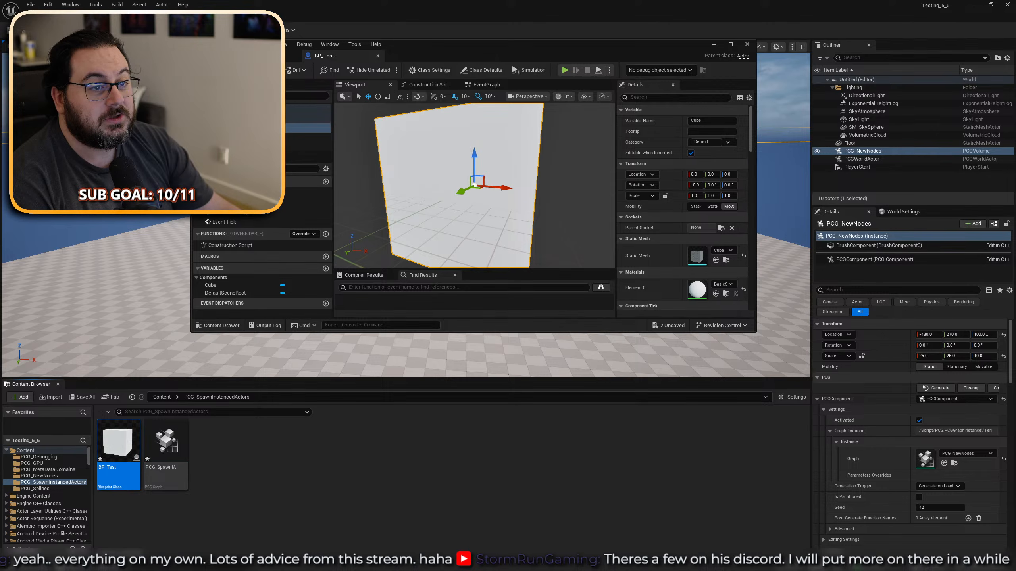
Set the Actor Class of Spawn Instanced Actors to BP_Test and maximize the graph editor.
click(291, 55)
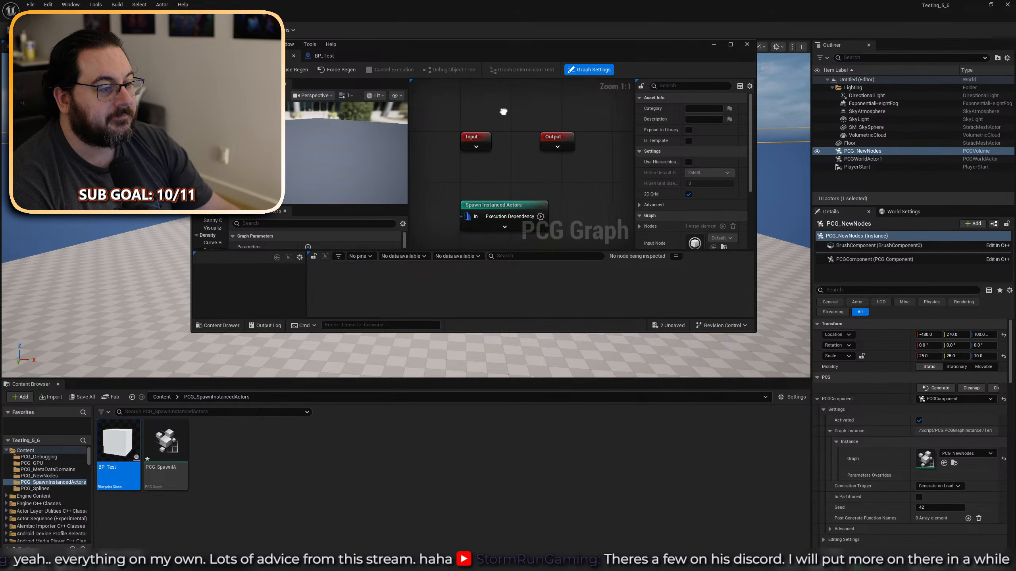
click(500, 200)
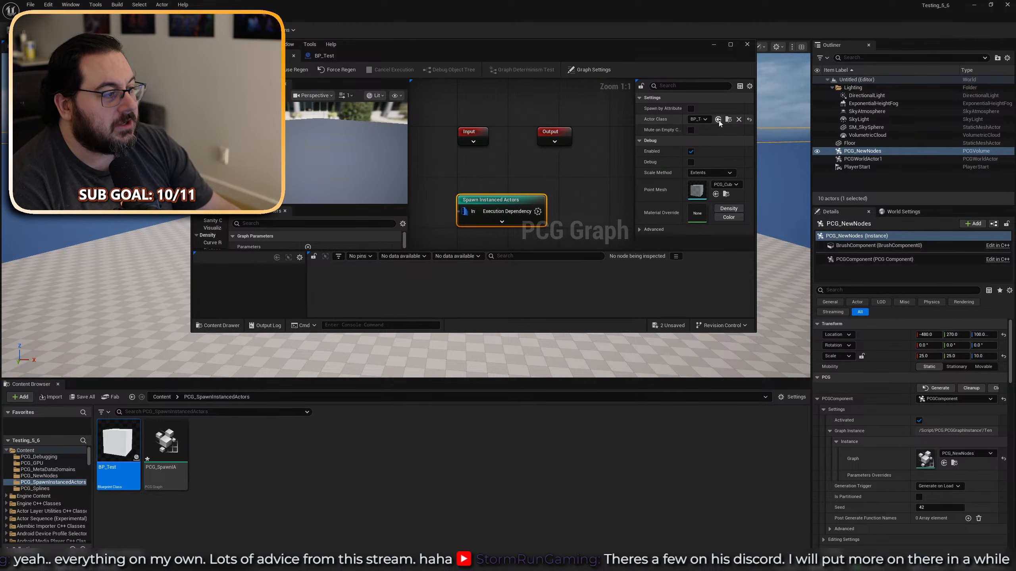
click(730, 45)
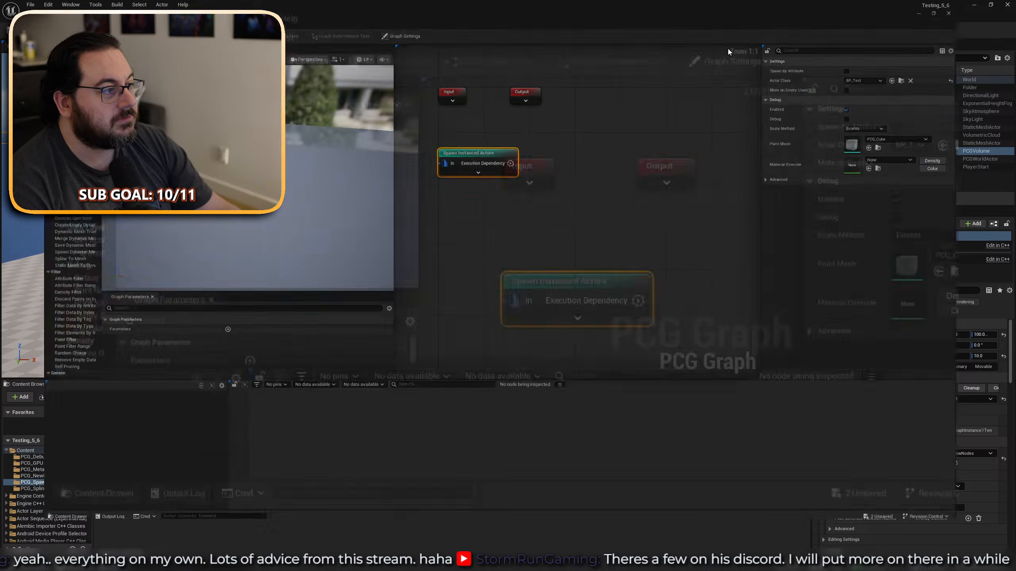
Move the Spawn Instanced Actors node past the Output node to free space before its input, and select it.
drag(499, 159, 659, 156)
click(472, 170)
right_drag(473, 170, 567, 222)
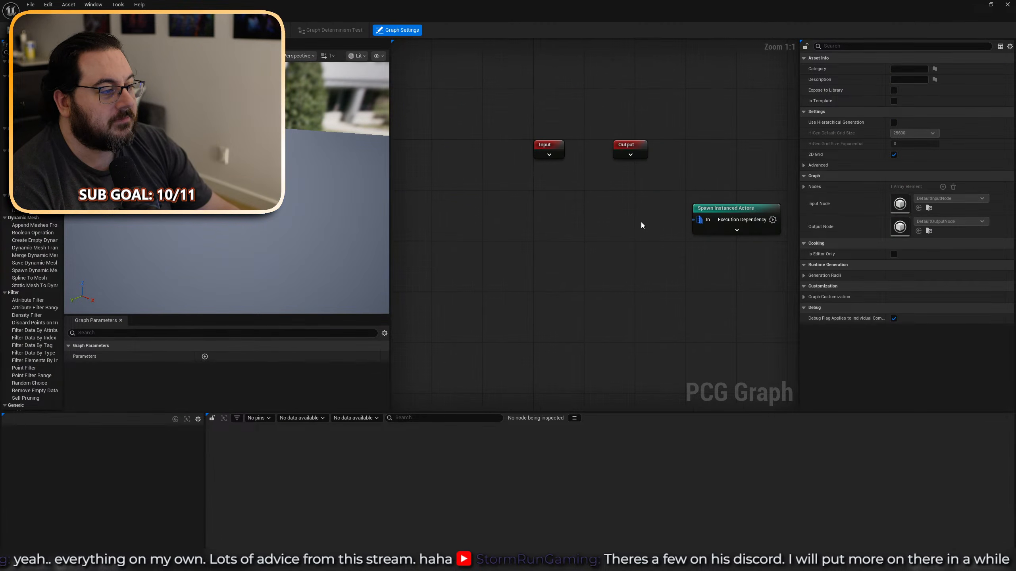
drag(738, 227, 738, 226)
right_drag(738, 226, 629, 199)
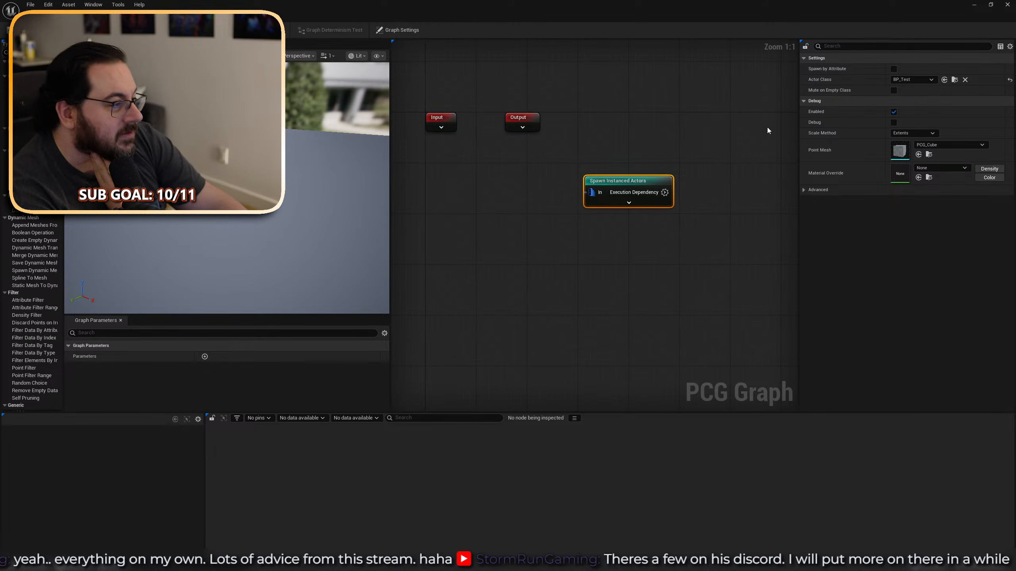
Expand Spawn Instanced Actors to examine its additional override pins, collapse it again and deselect it.
click(628, 202)
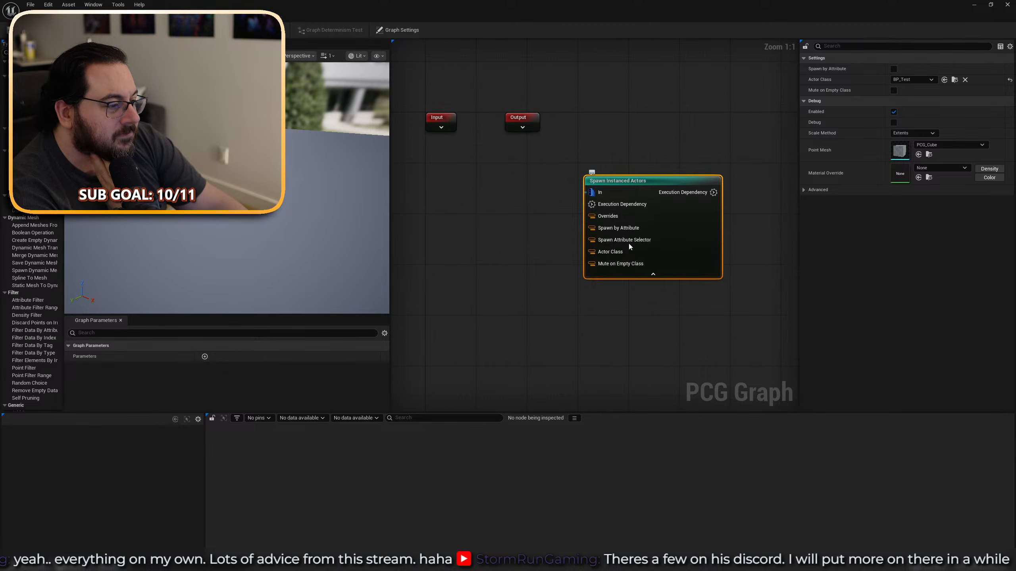
click(655, 274)
click(516, 267)
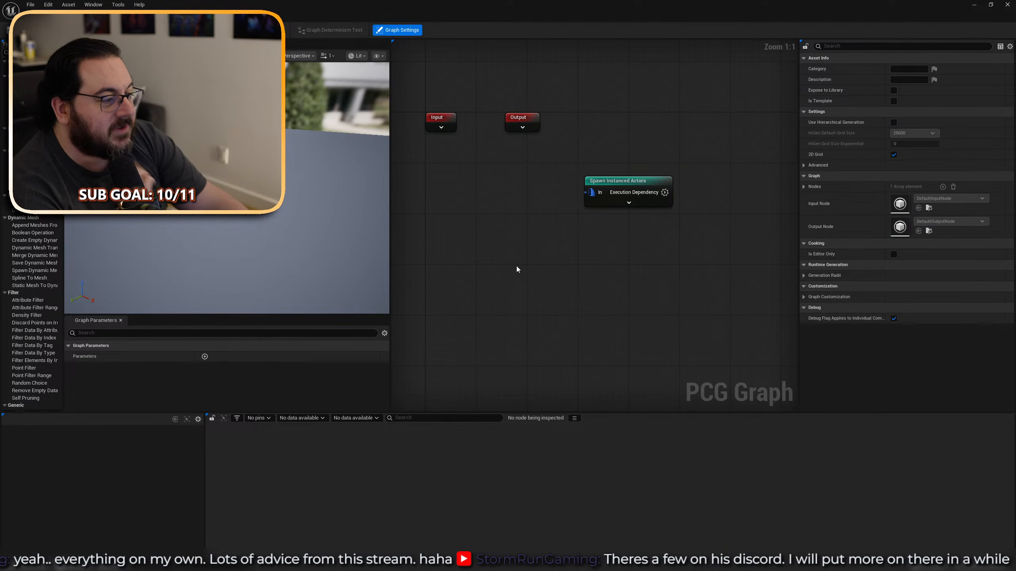
Add a Create Points Sphere node to the graph in the free space before Spawn Instanced Actors.
right_drag(468, 248, 580, 260)
right_click(509, 208)
text(c)
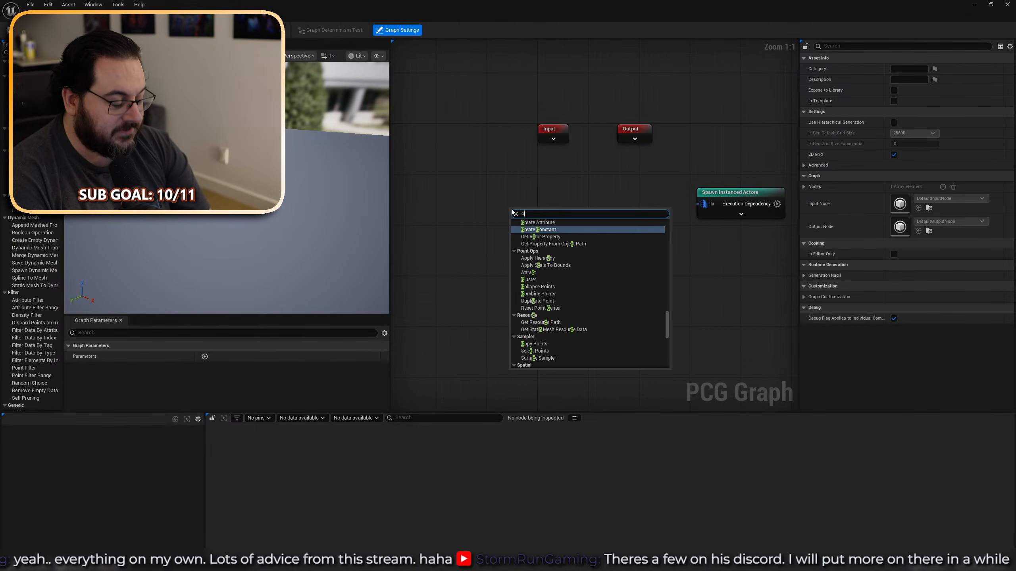
text(reate)
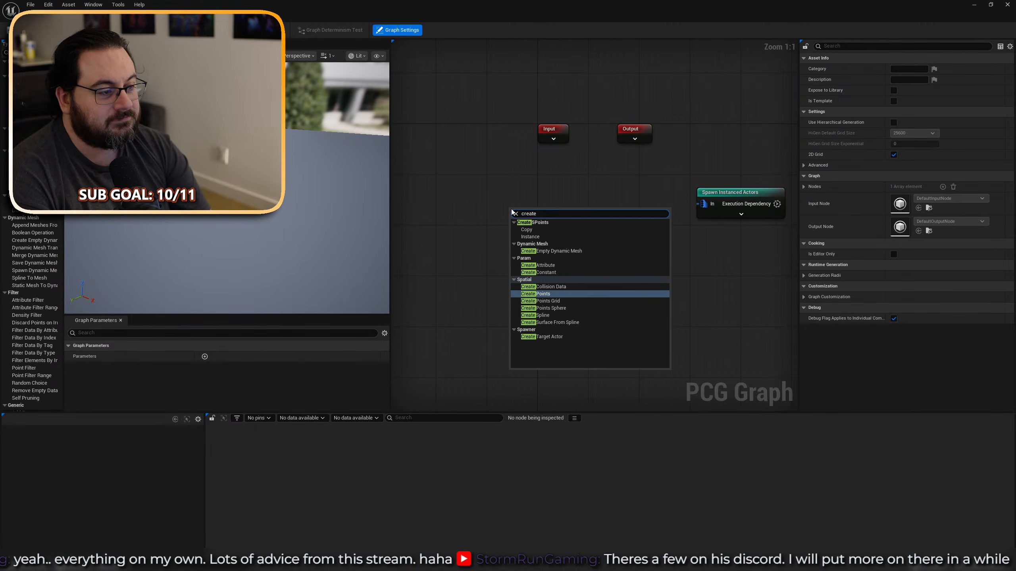
text( poin)
key(Down)
key(Down)
key(Return)
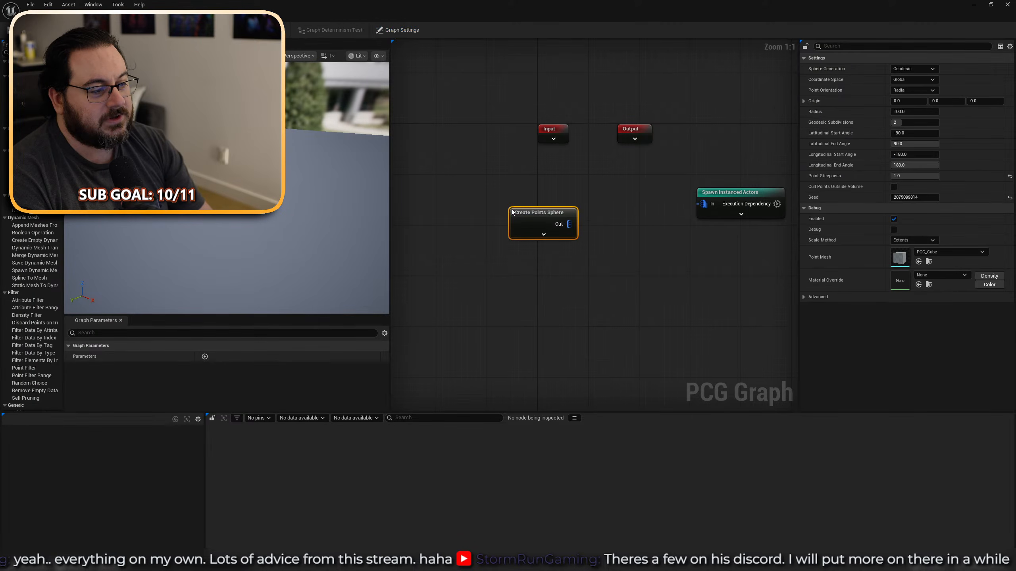
Connect the Create Points Sphere output to the In pin of Spawn Instanced Actors, and toggle data inspection on both nodes.
drag(569, 224, 588, 198)
drag(748, 164, 716, 226)
key(a)
click(580, 194)
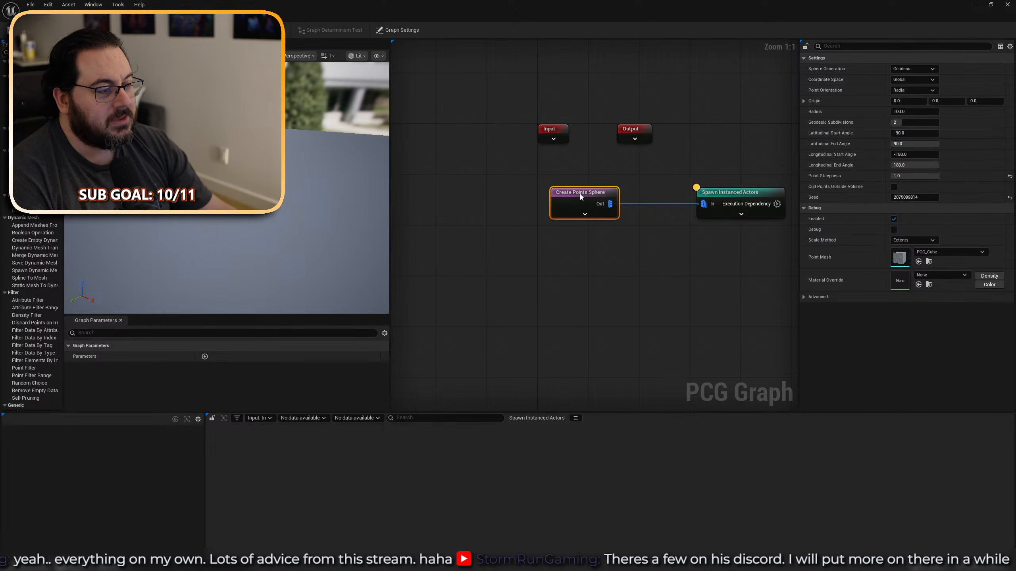
key(a)
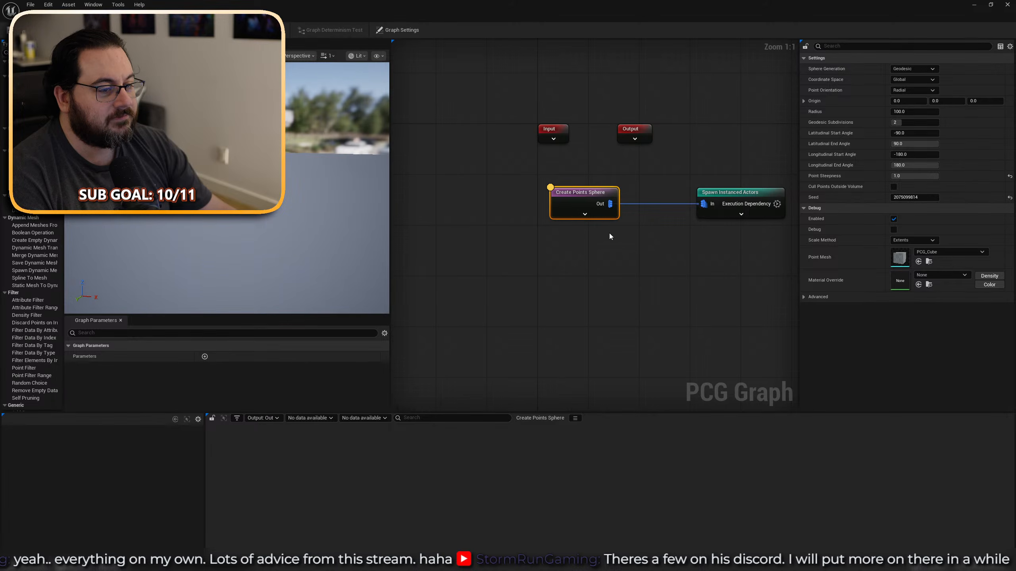
key(a)
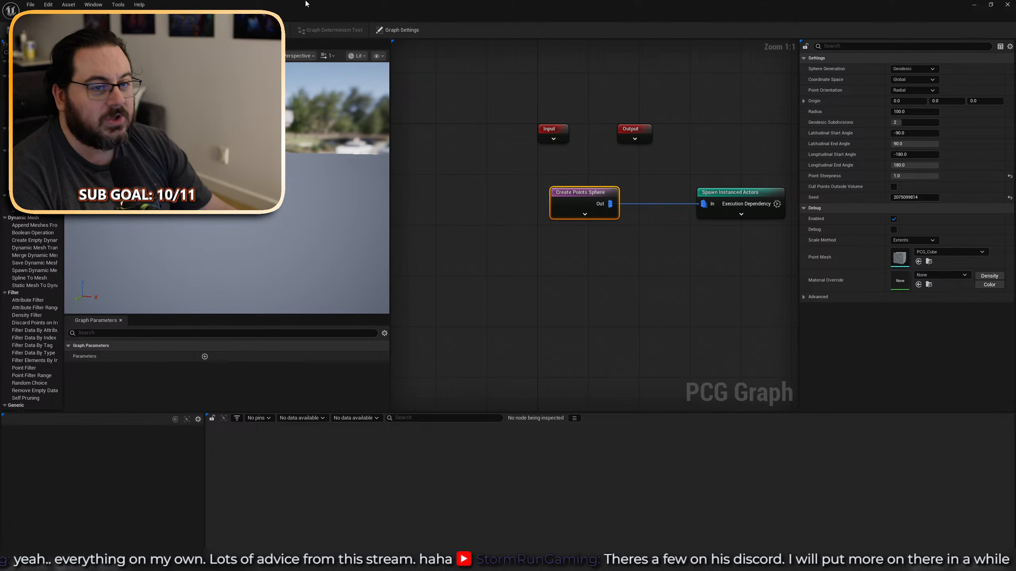
Place the PCG_SpawnIA graph in the level, then look through the message log and close it.
double_click(292, 4)
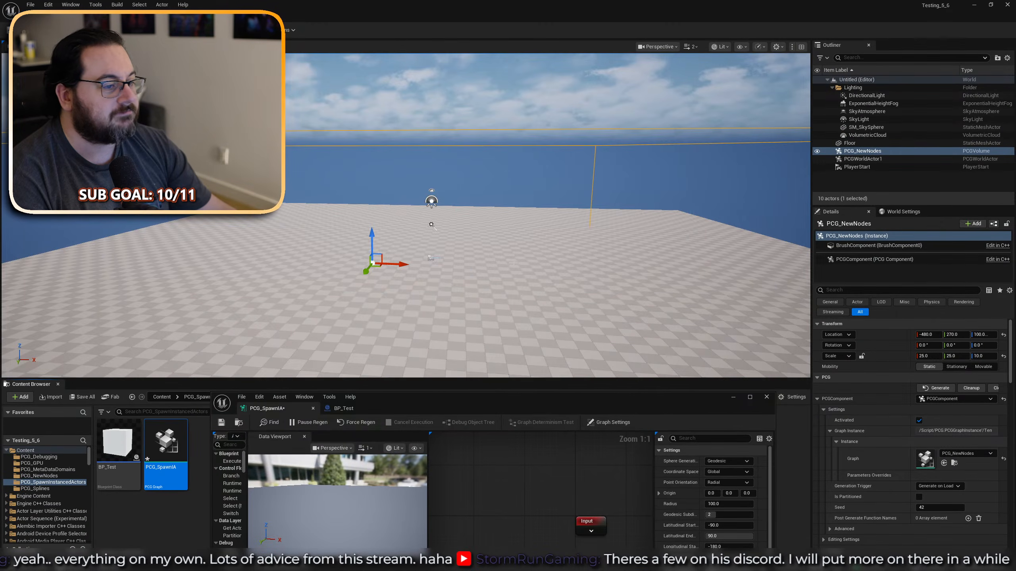
drag(167, 456, 327, 249)
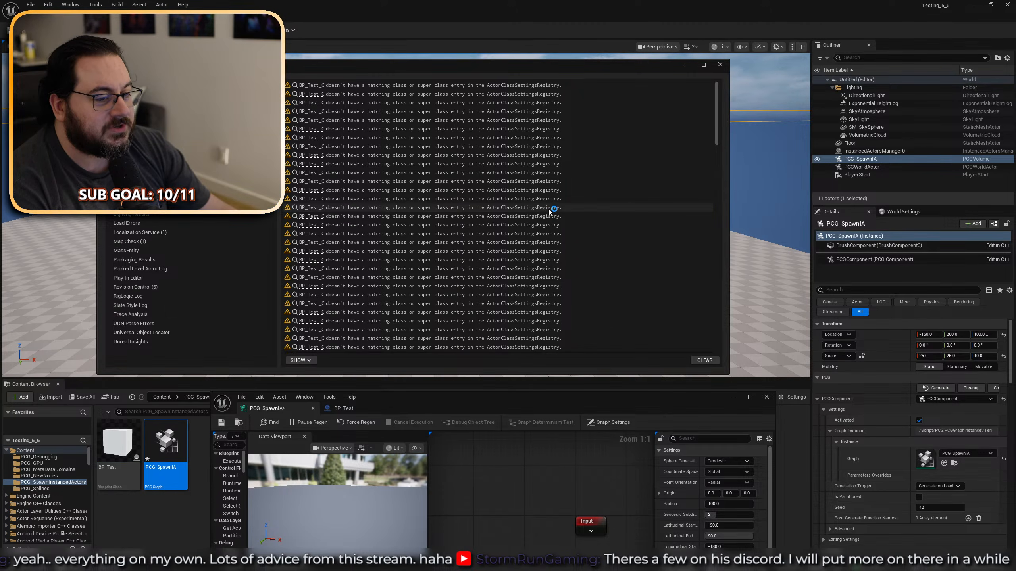
drag(716, 114, 740, 328)
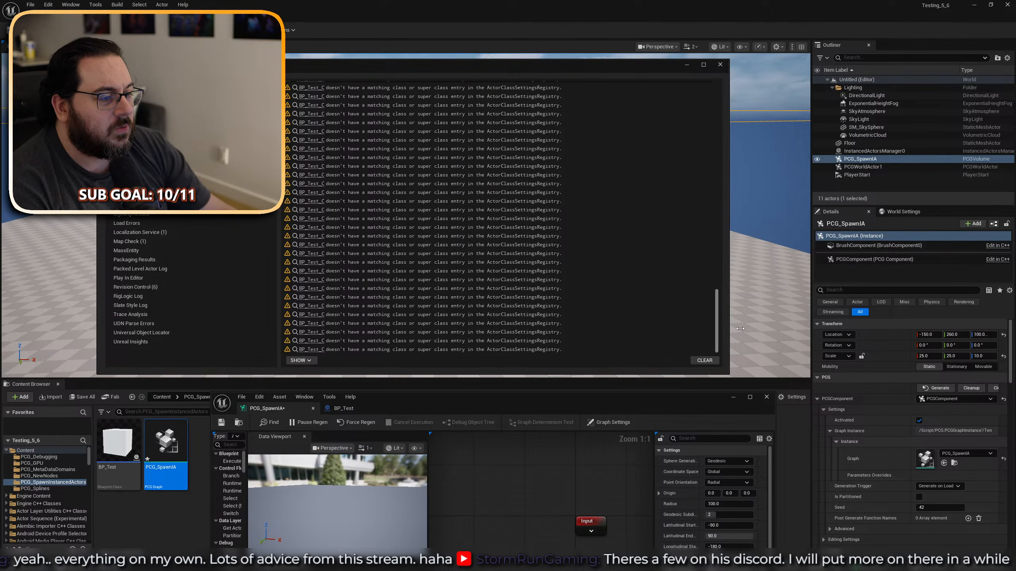
drag(745, 282, 736, 82)
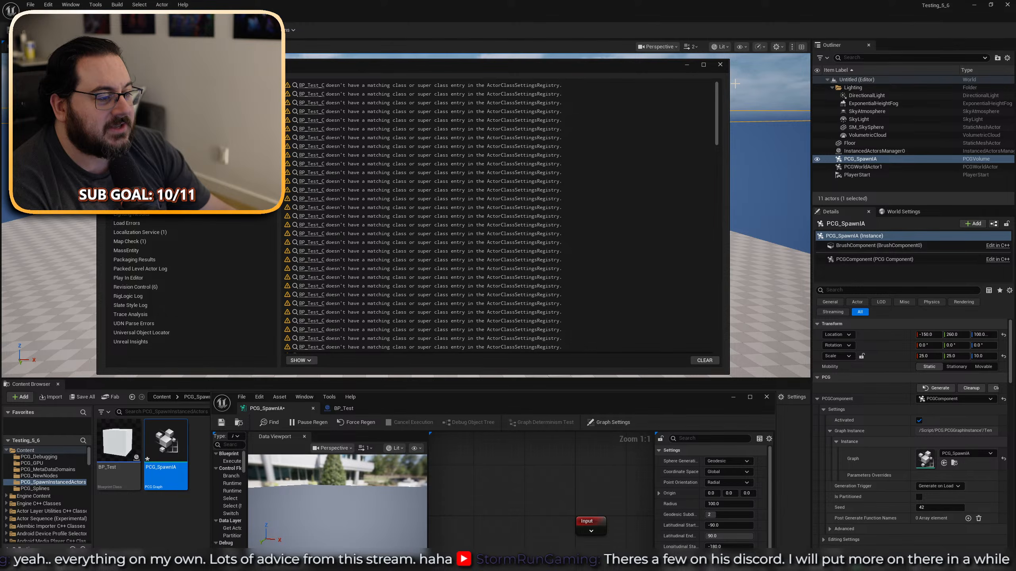
click(726, 63)
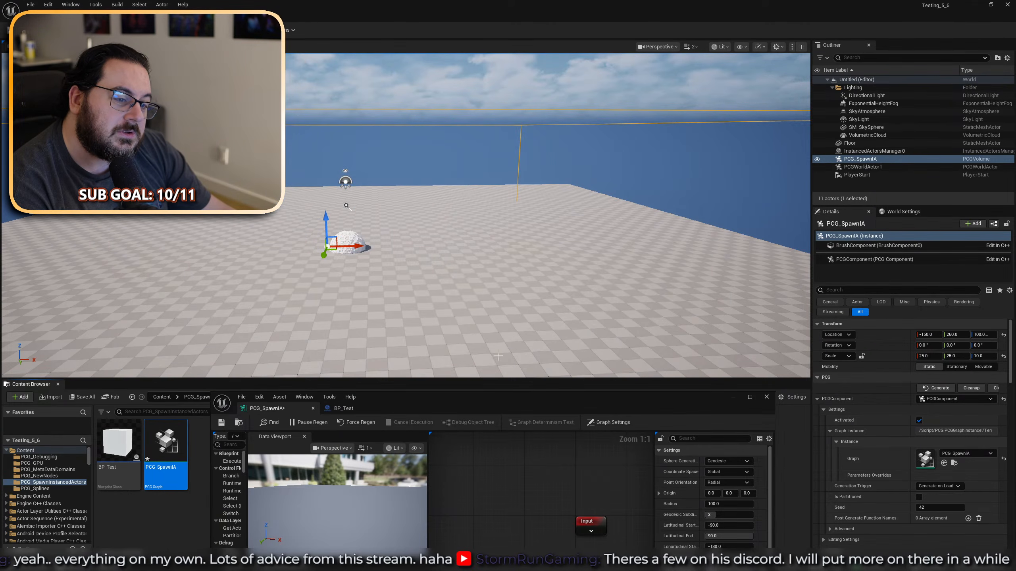
Select the spawned sphere of cubes in the level and raise its InstancedActorsManager to a Z location of 270.
double_click(467, 403)
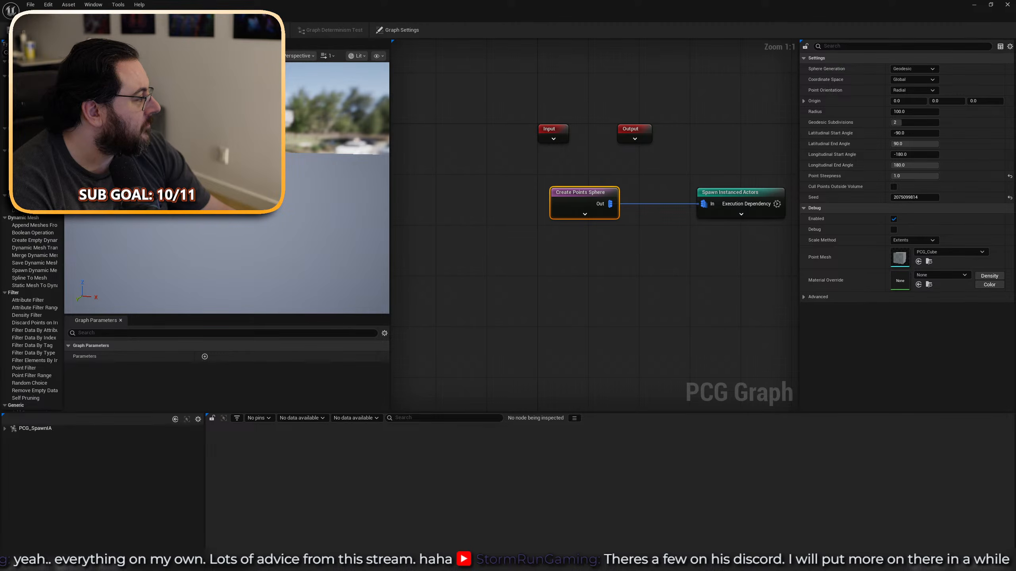
double_click(531, 10)
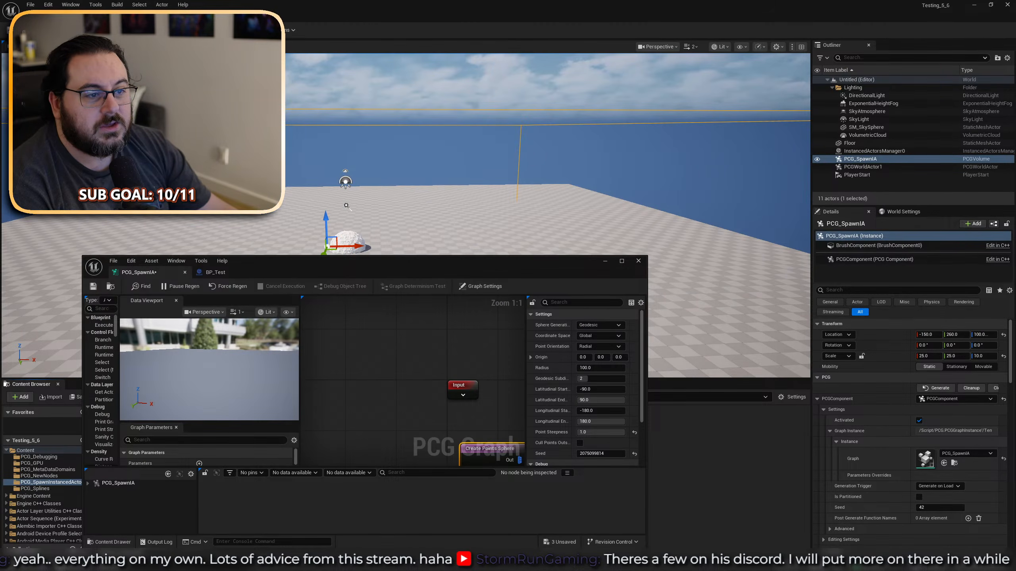
right_drag(479, 140, 408, 234)
key(w)
scroll(360, 216, down, 1)
key(w)
scroll(388, 217, down, 3)
key(s)
click(516, 181)
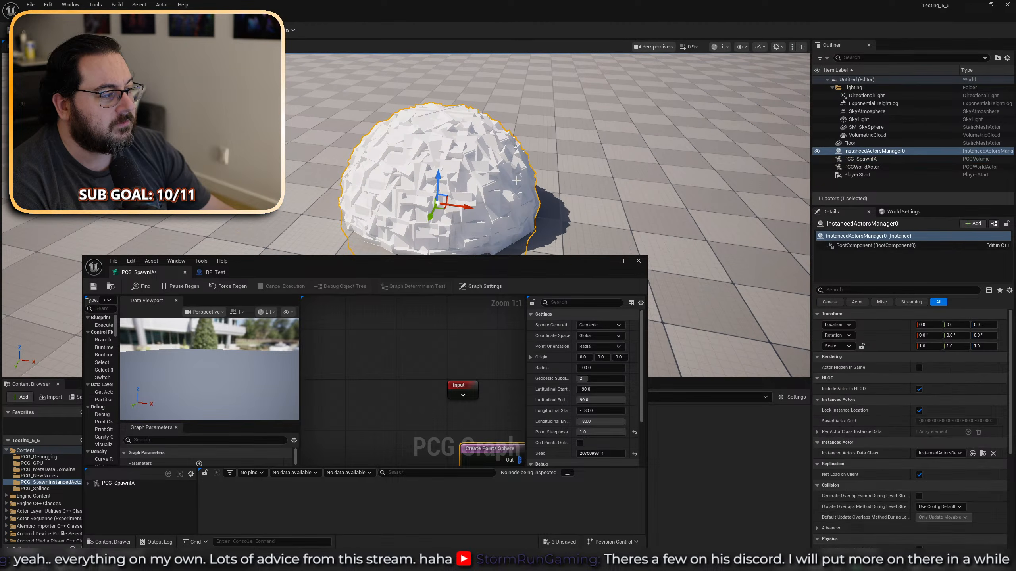
right_drag(545, 168, 585, 181)
key(q)
key(e)
key(s)
drag(402, 150, 410, 75)
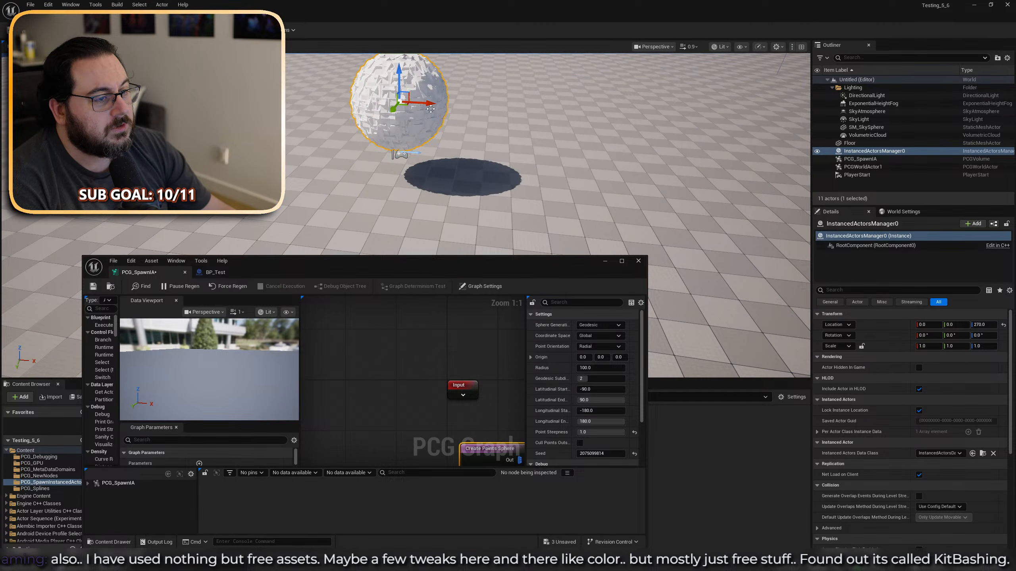
Move the Spawn Instanced Actors node closer to Create Points Sphere and read its tooltip.
drag(518, 268, 590, 203)
right_drag(559, 361, 377, 259)
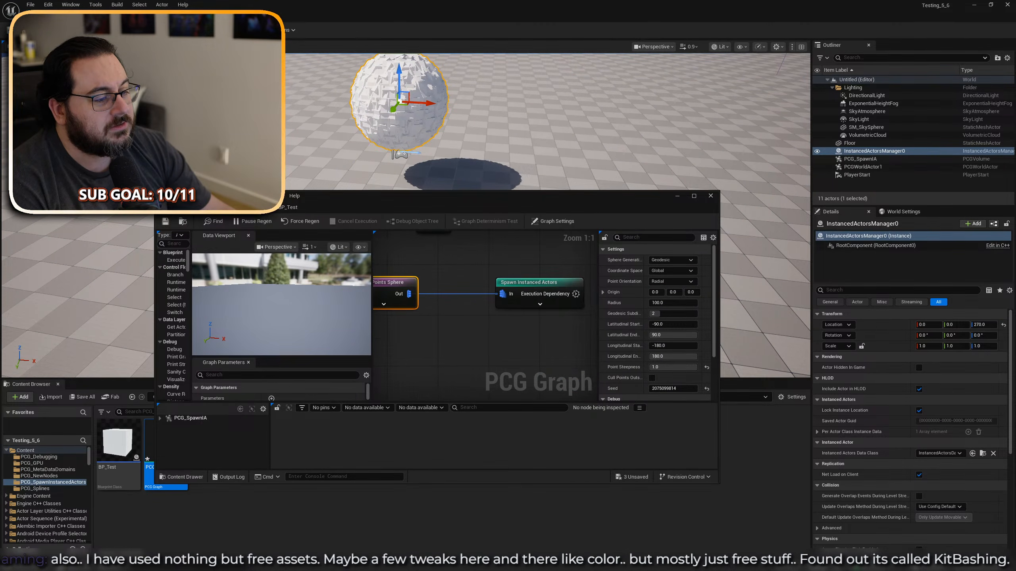
click(532, 282)
drag(556, 293, 505, 287)
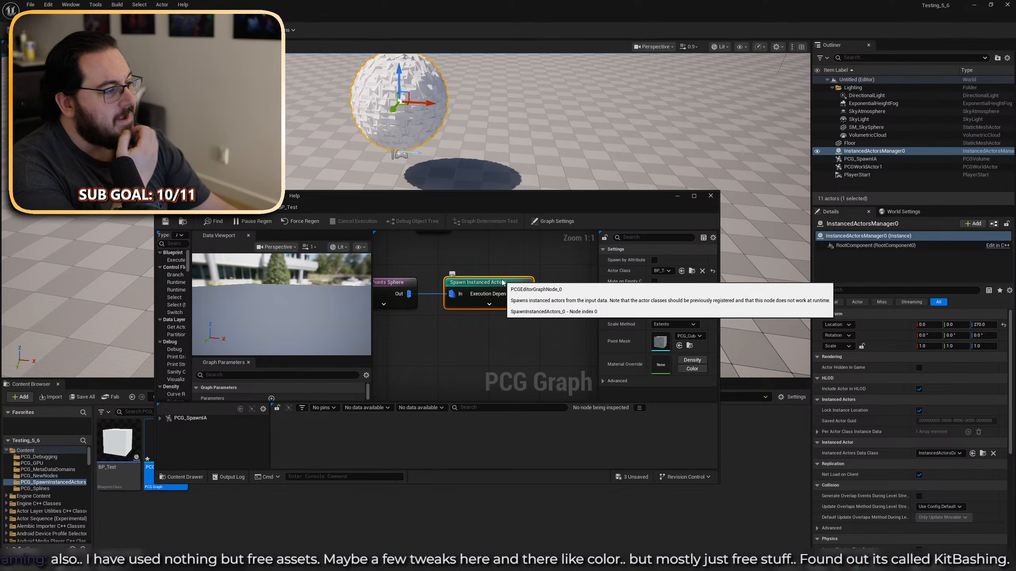
drag(540, 201, 505, 348)
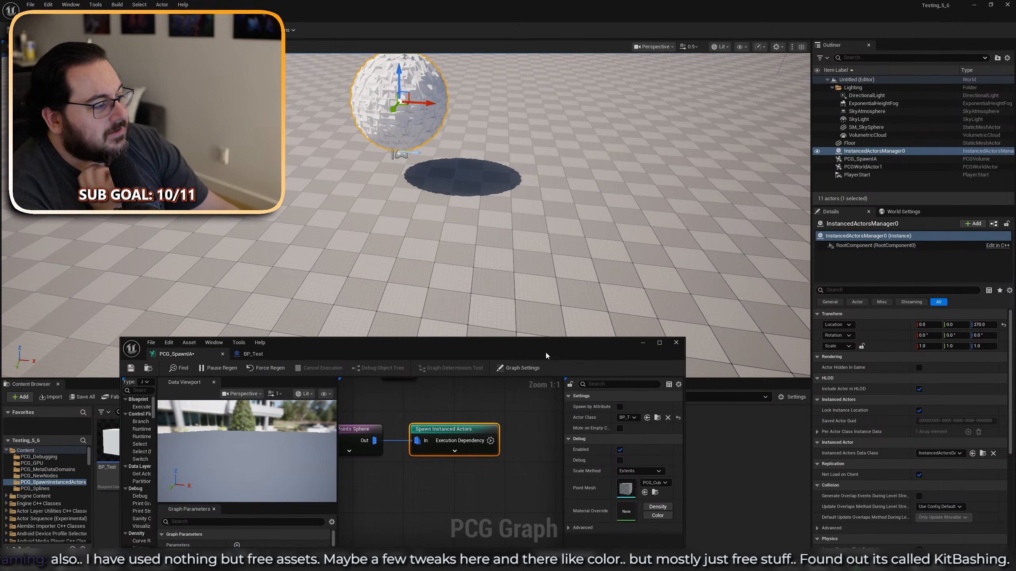
right_drag(500, 203, 500, 154)
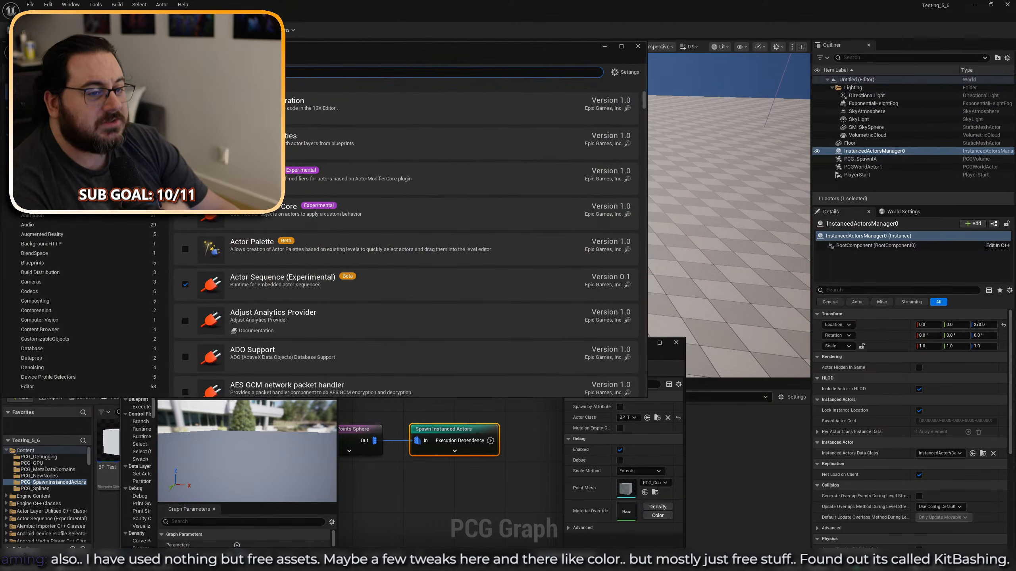
Search the plugins for "instanced Ac" to check the instanced actors plugins, and close the plugin browser.
text(instanced)
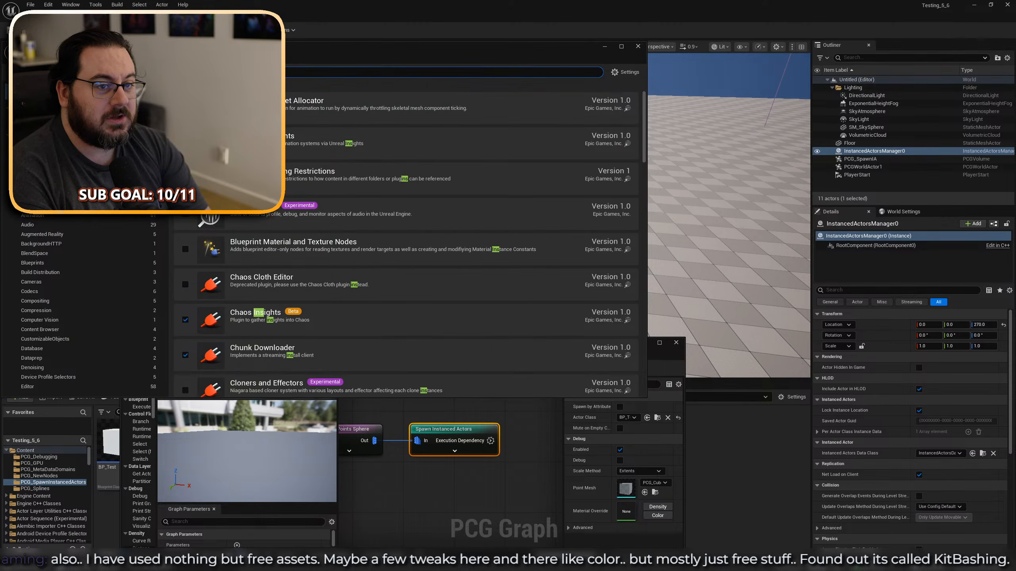
key(BackSpace)
key(BackSpace)
key(BackSpace)
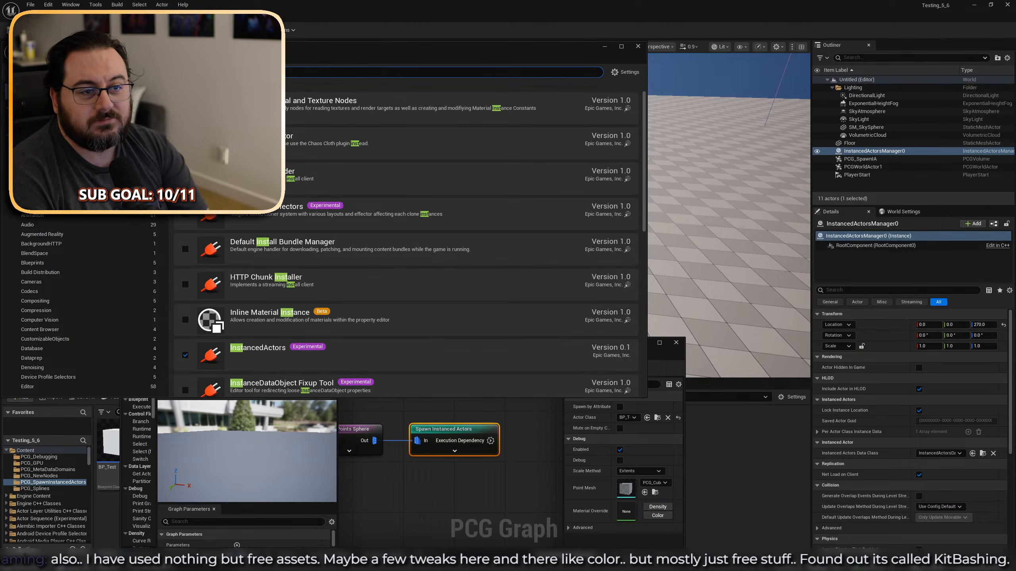
text(ce)
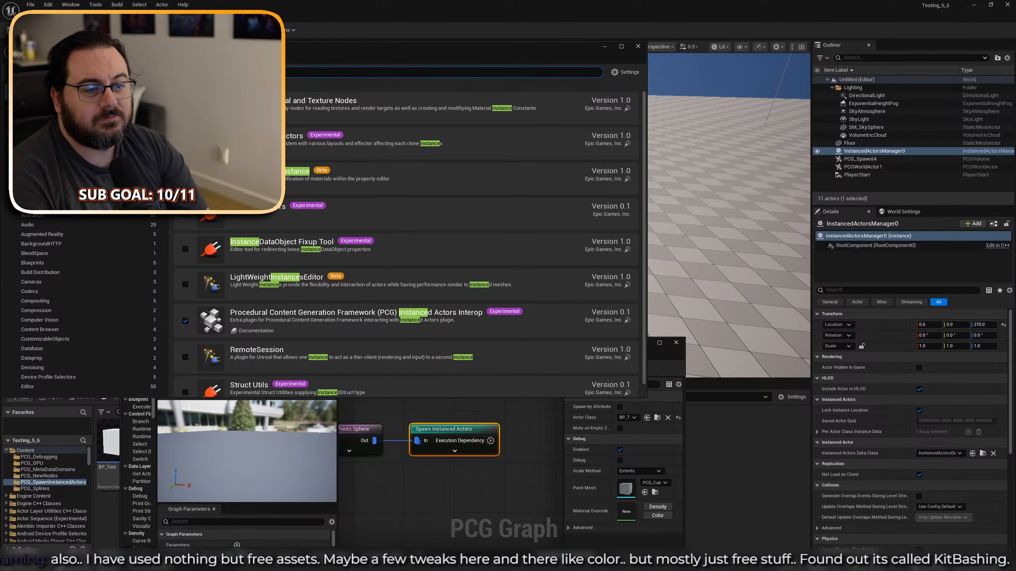
text(d Ac)
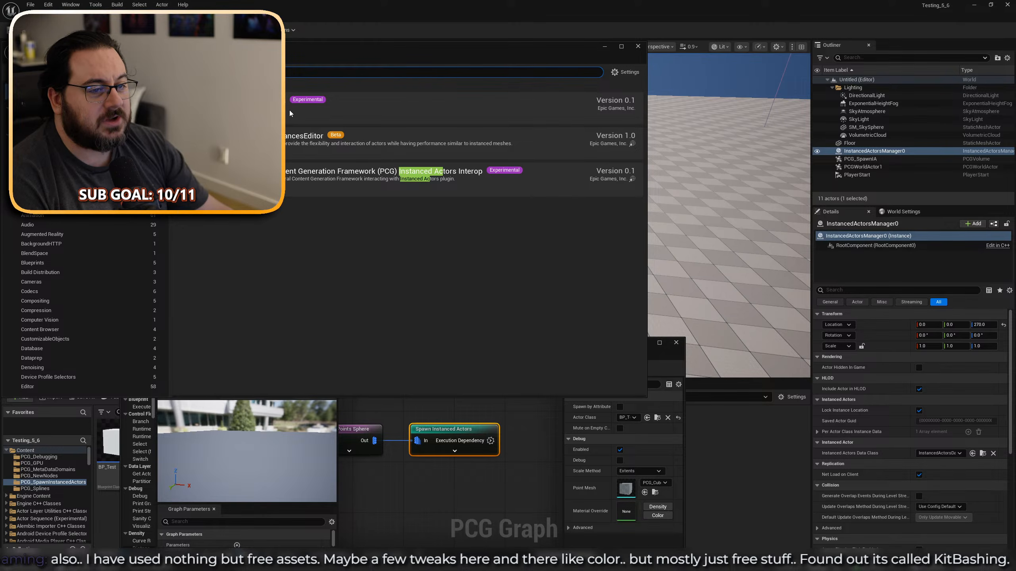
click(637, 47)
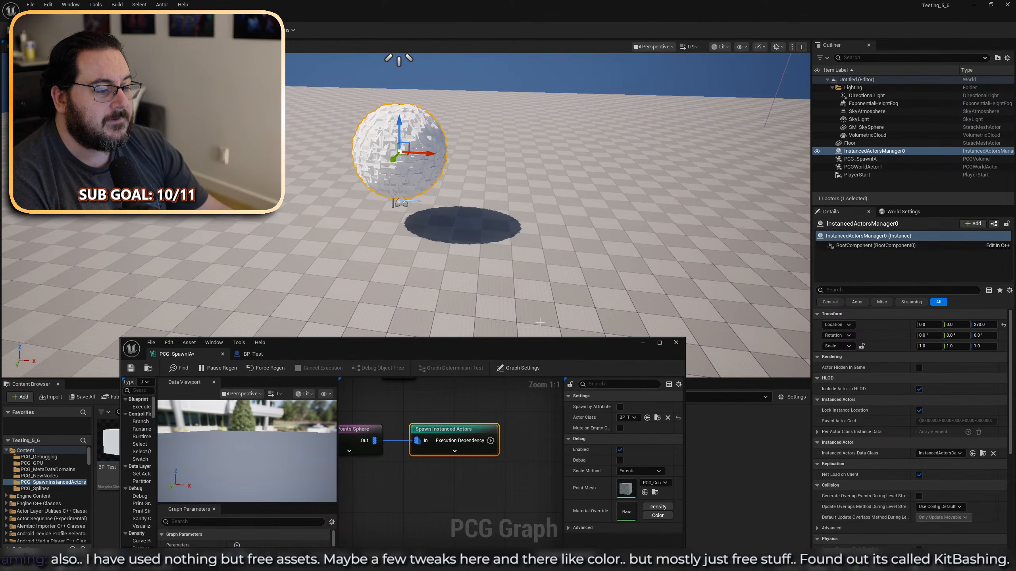
Open BP_Test, search its class defaults for "instan", clear the search and shrink the editor to reveal the level.
drag(473, 349, 590, 131)
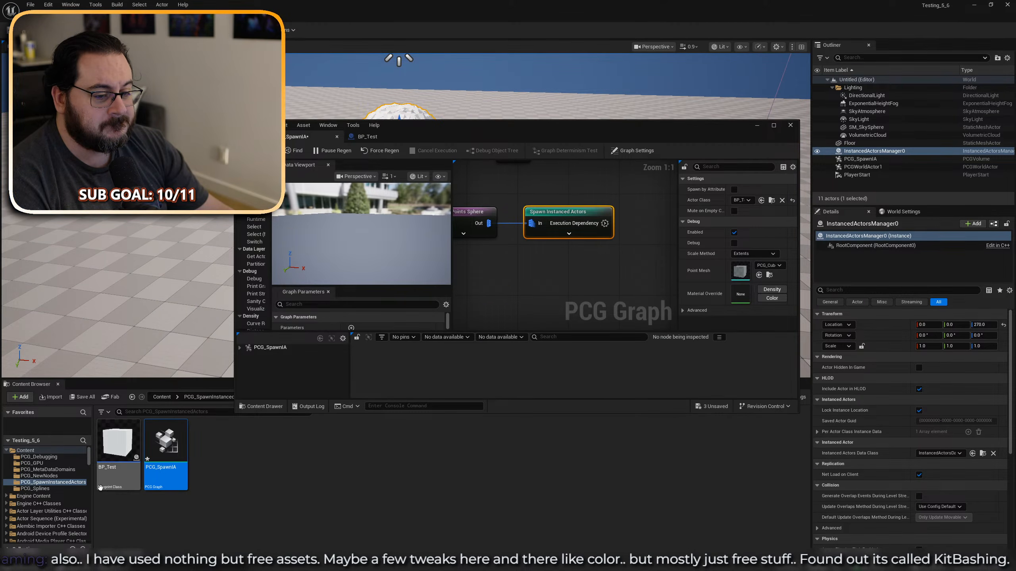
double_click(118, 442)
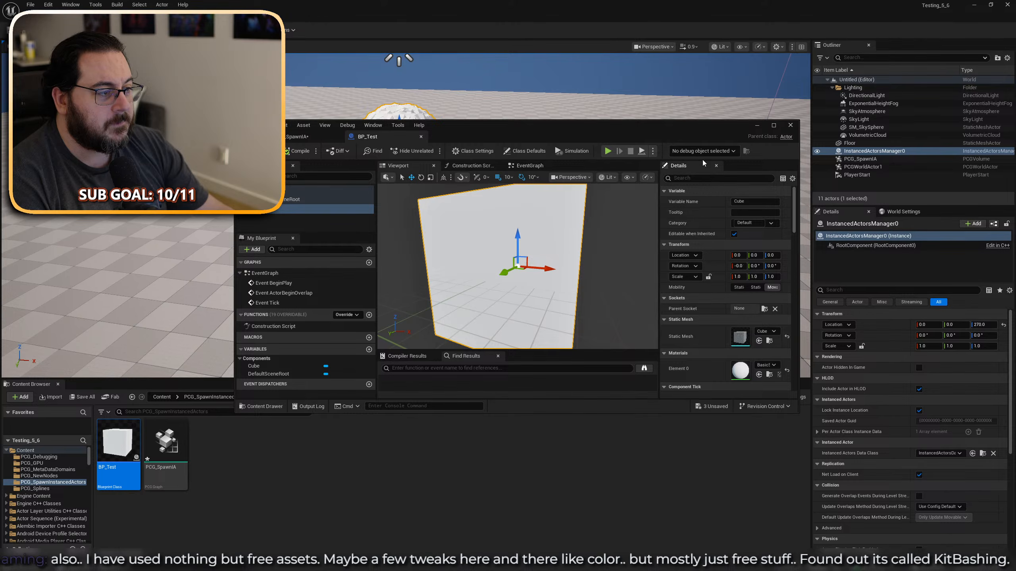
double_click(690, 127)
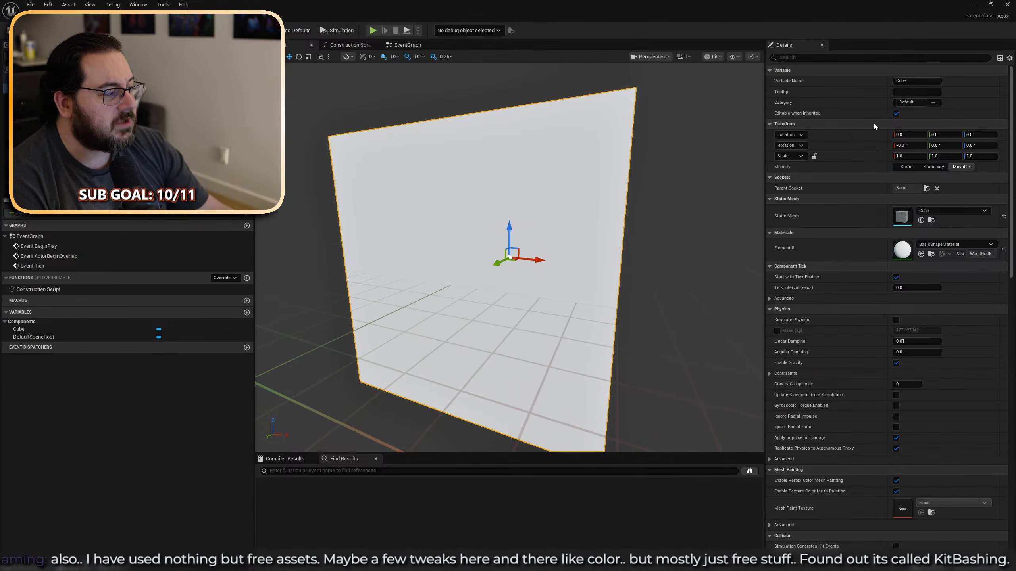
click(792, 57)
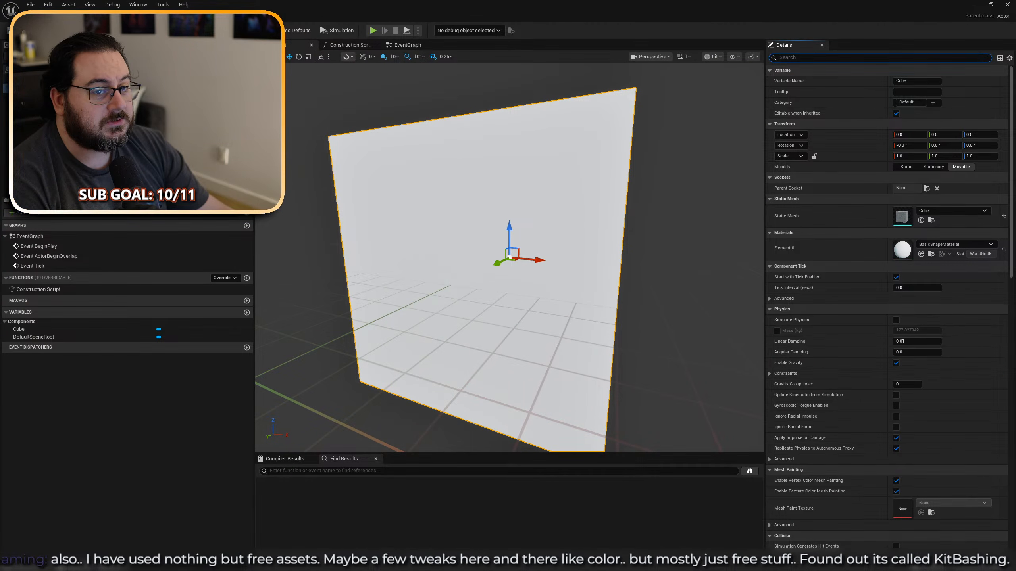
click(32, 79)
click(33, 69)
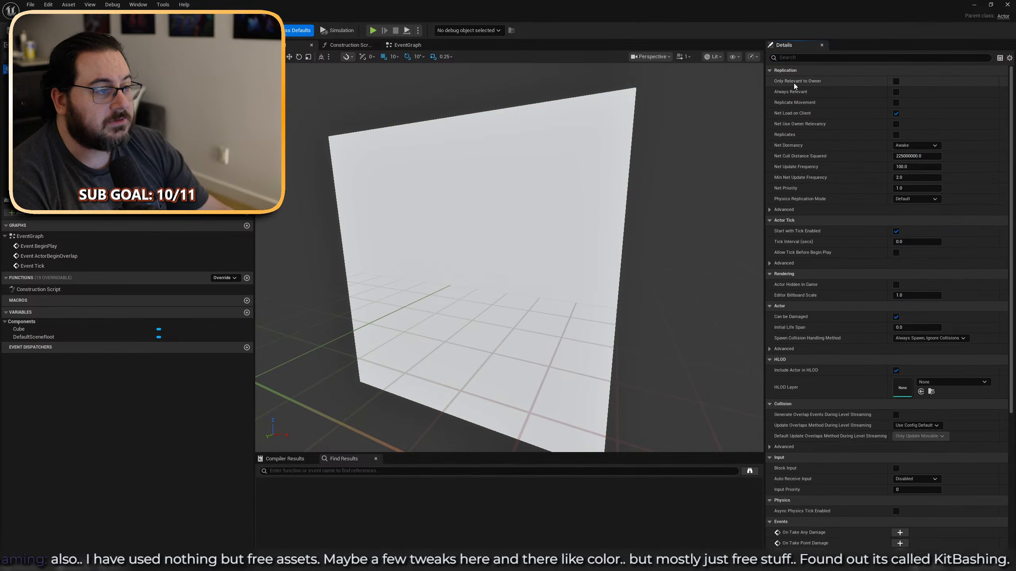
click(808, 58)
text(instan)
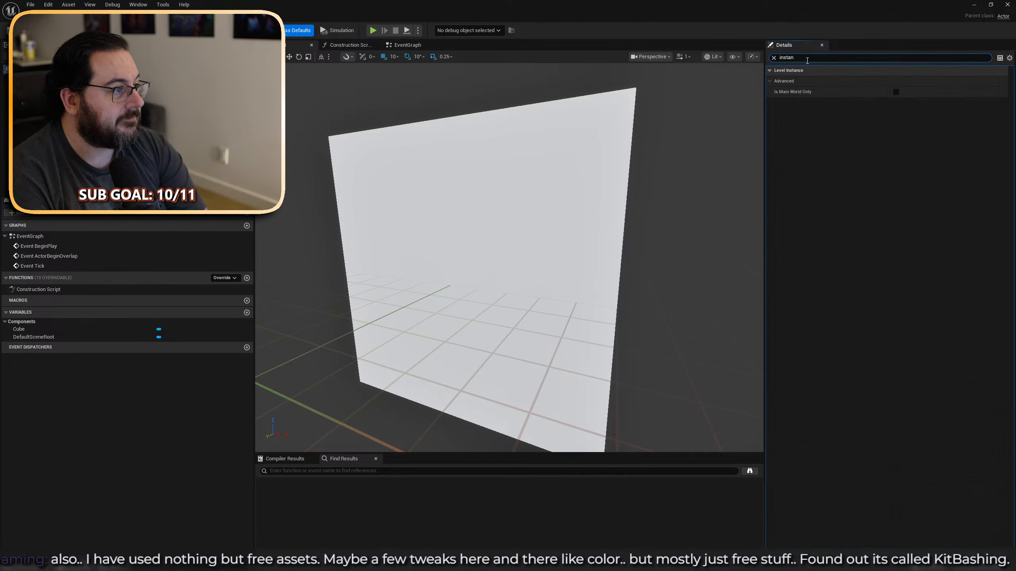
key(BackSpace)
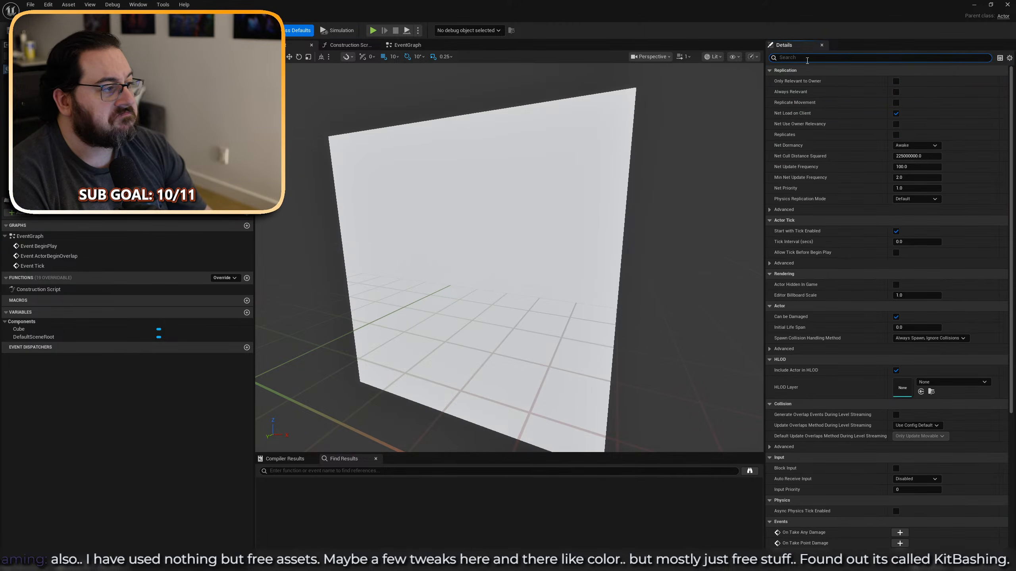
drag(309, 20, 349, 326)
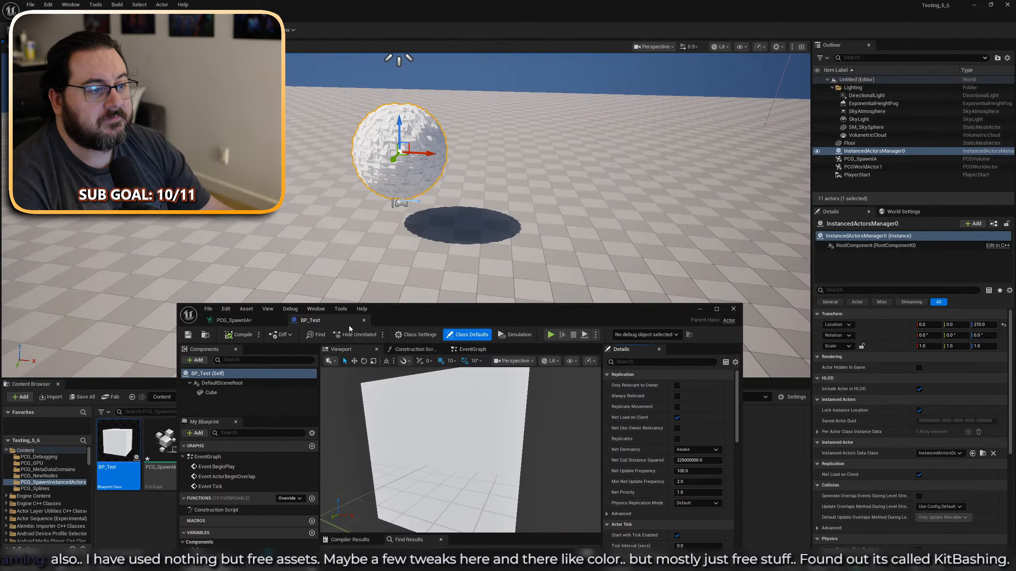
Force regeneration of the PCG_SpawnIA graph and select an ActorClassSettingsRegistry warning in the message log.
click(244, 322)
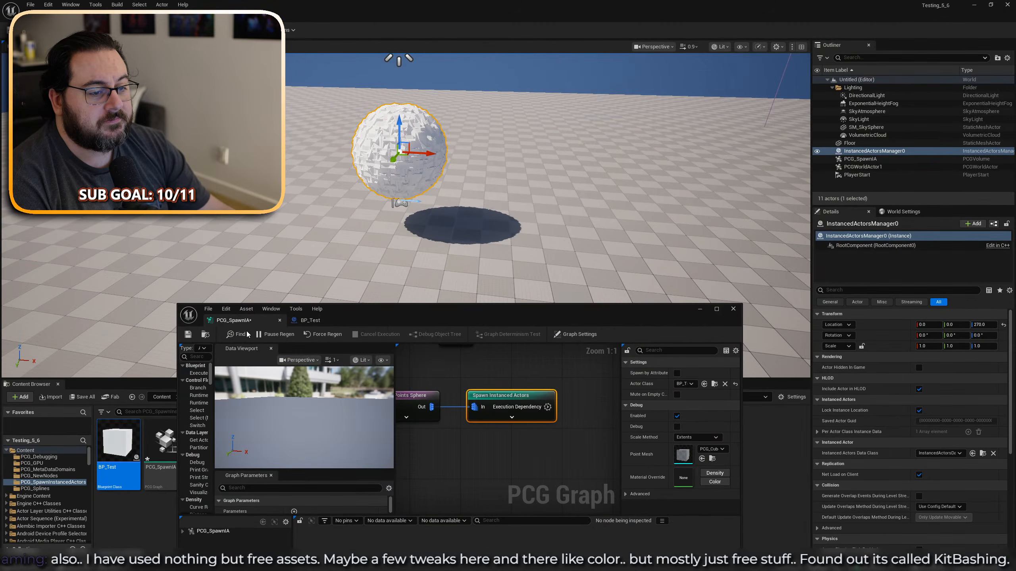
click(342, 335)
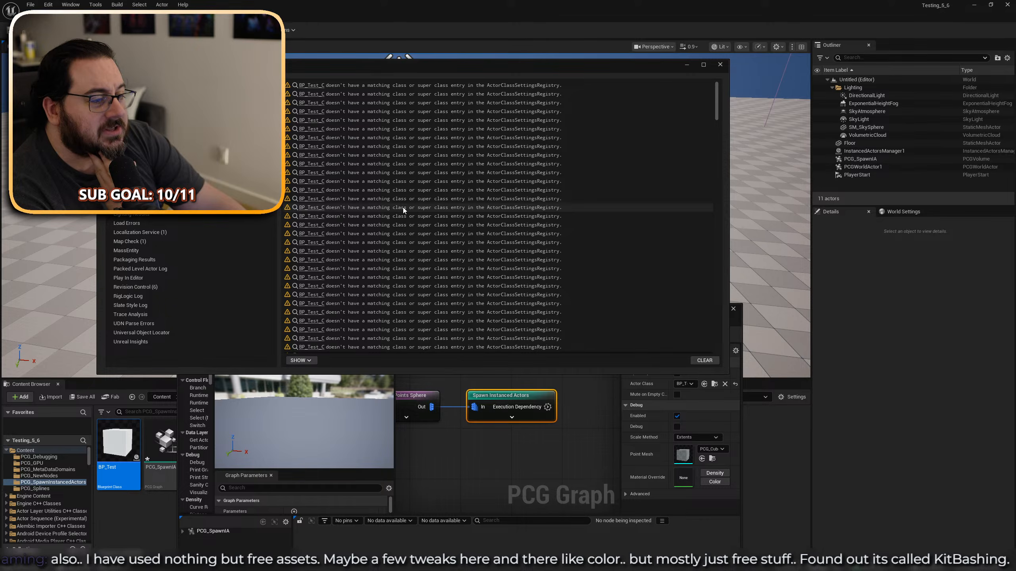
click(434, 205)
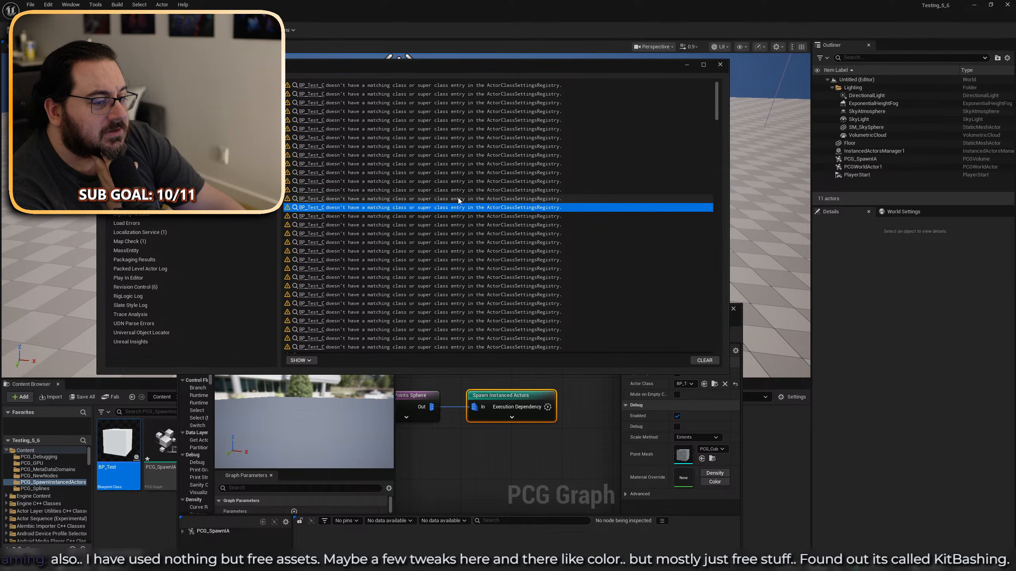
Rearrange the PCG_SpawnIA editor to show its two connected nodes and close the message log.
right_drag(572, 430, 556, 469)
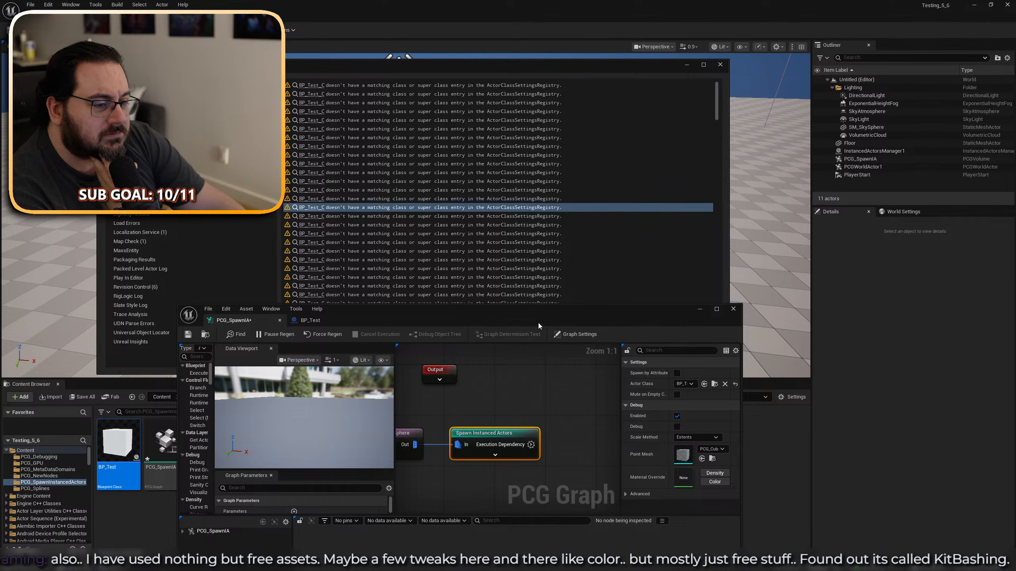
drag(716, 101, 693, 21)
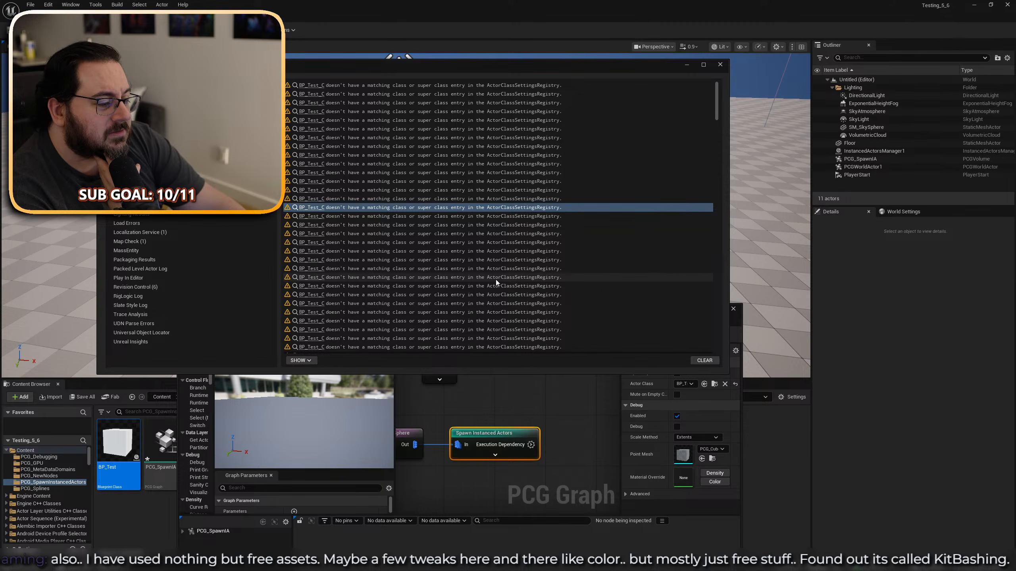
click(586, 427)
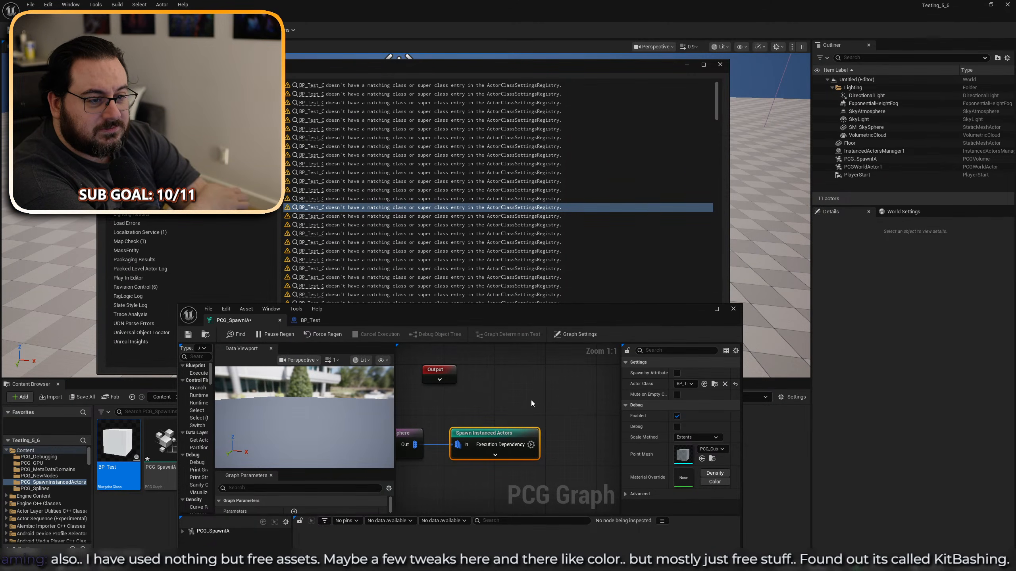
drag(521, 316, 441, 308)
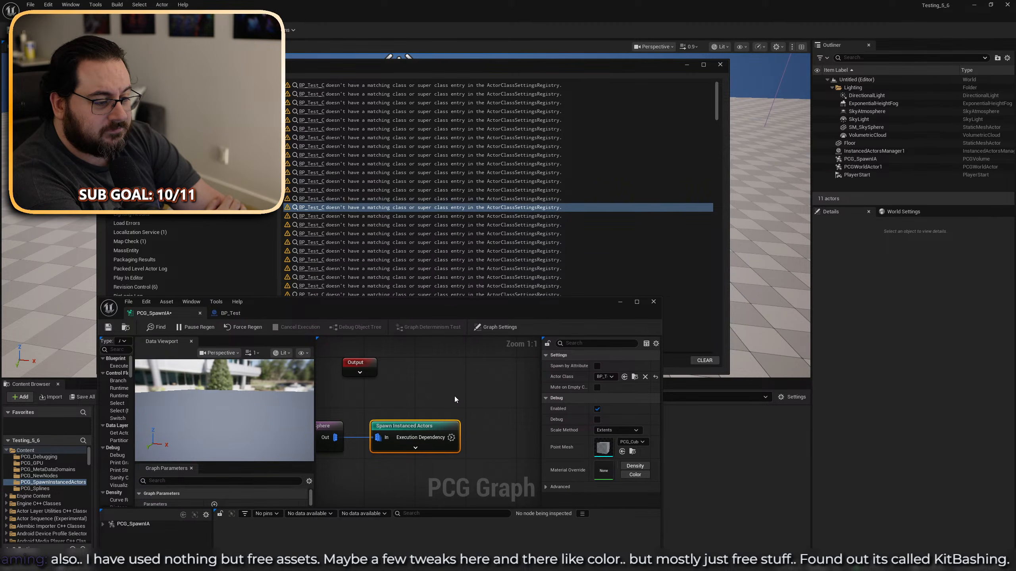
right_drag(462, 417, 519, 360)
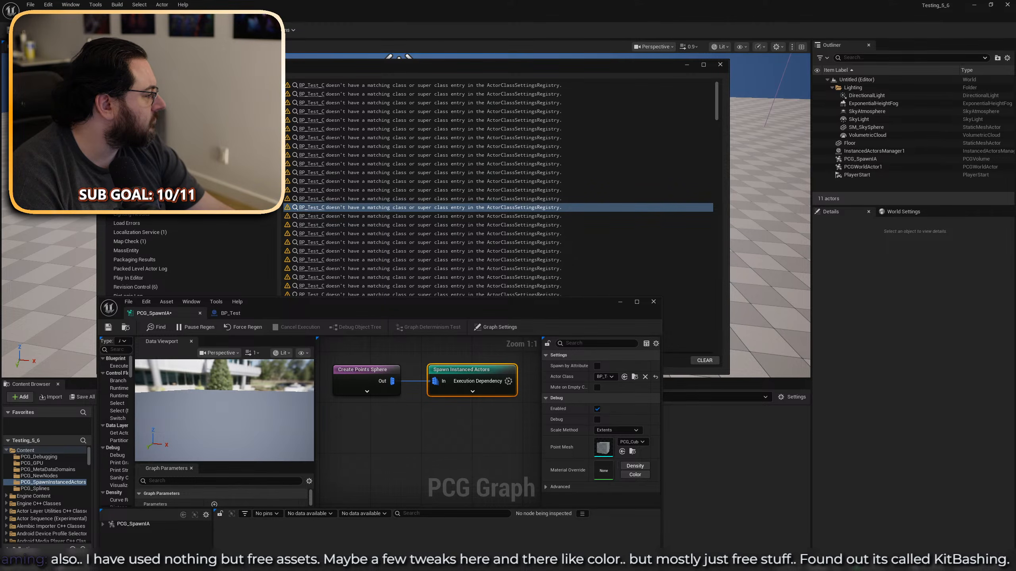
click(720, 64)
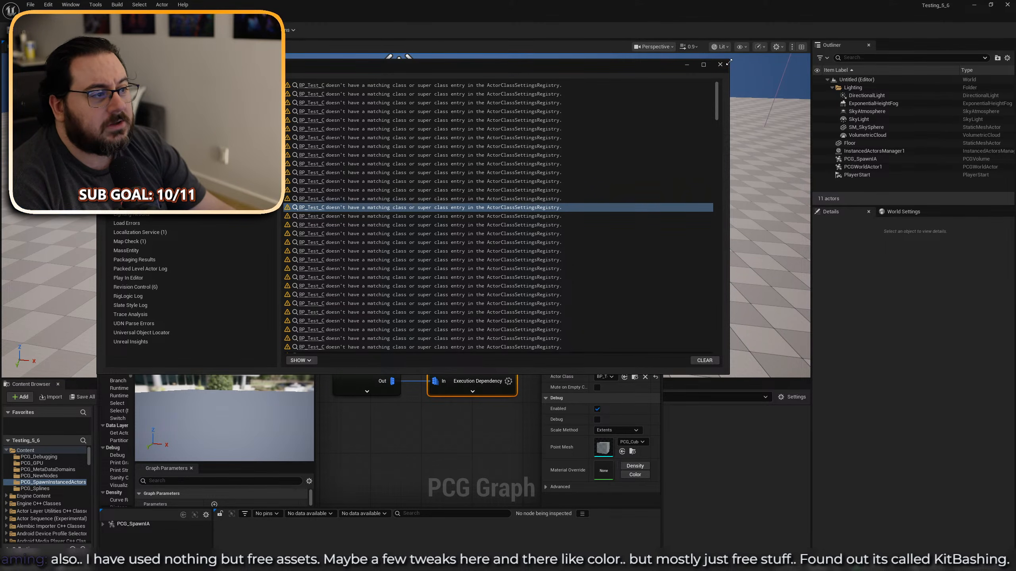
click(720, 64)
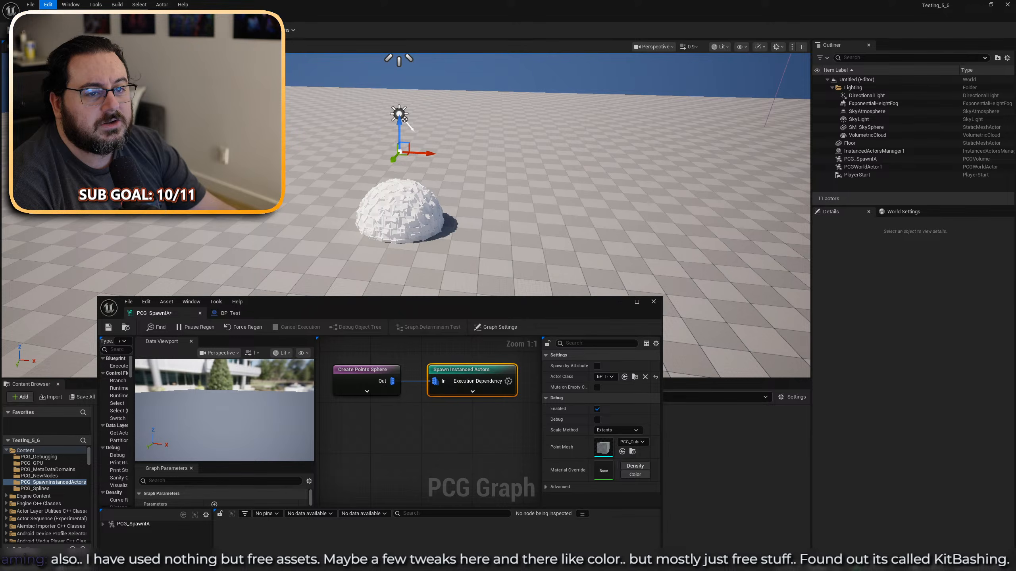
Search the plugins for "pcg" to check the Instanced Actors Interop plugin, and close the plugin browser.
click(60, 154)
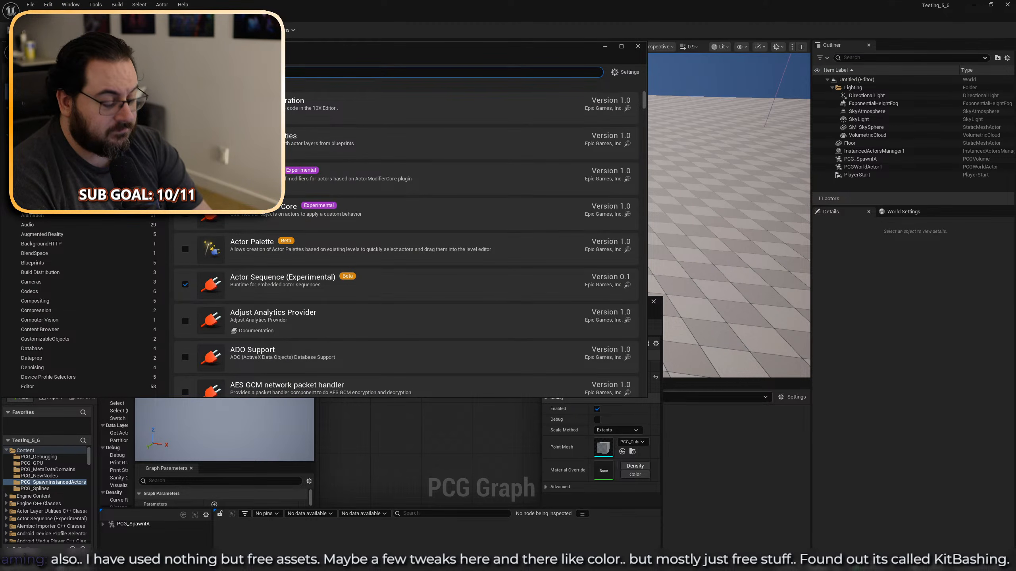
text(pcg)
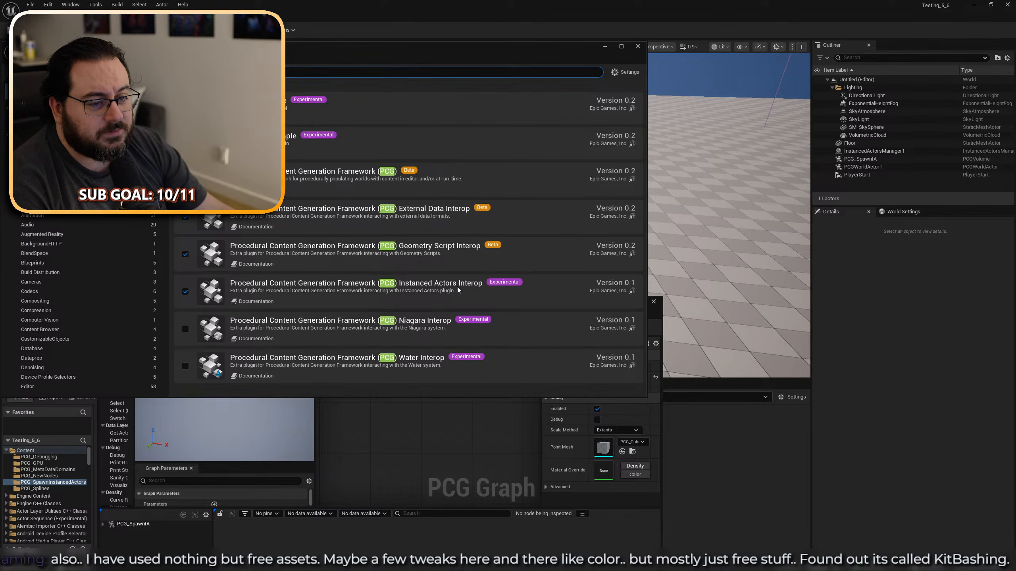
click(638, 46)
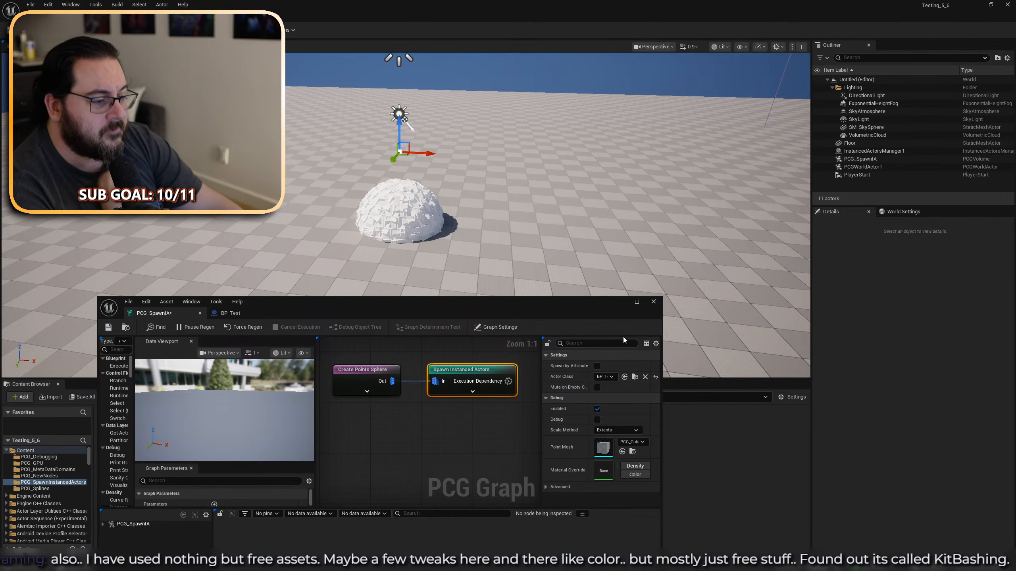
Move the graph editor to reveal the level, regenerate PCG_SpawnIA again and dismiss the message log.
drag(503, 307, 523, 284)
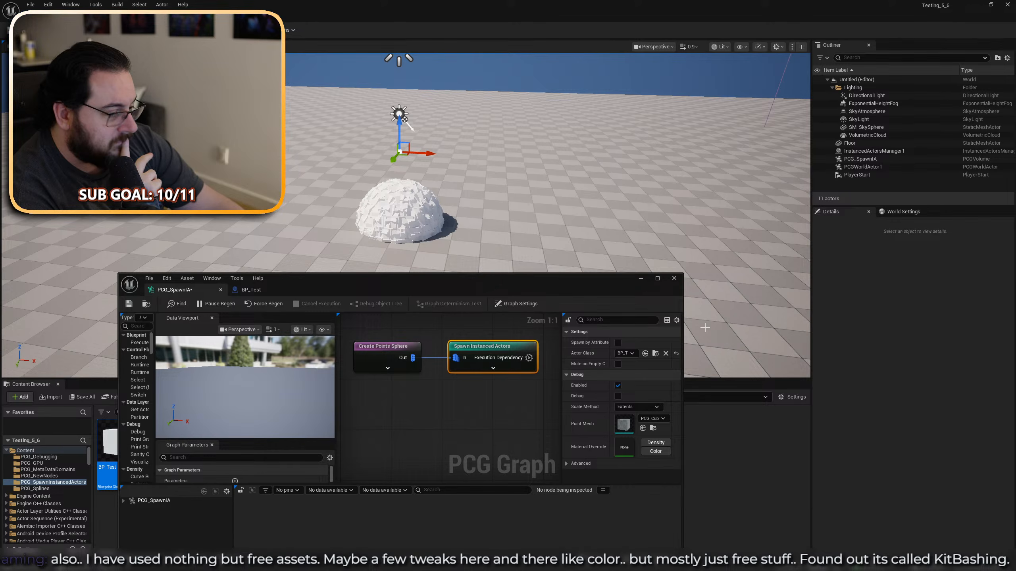
drag(531, 295, 563, 258)
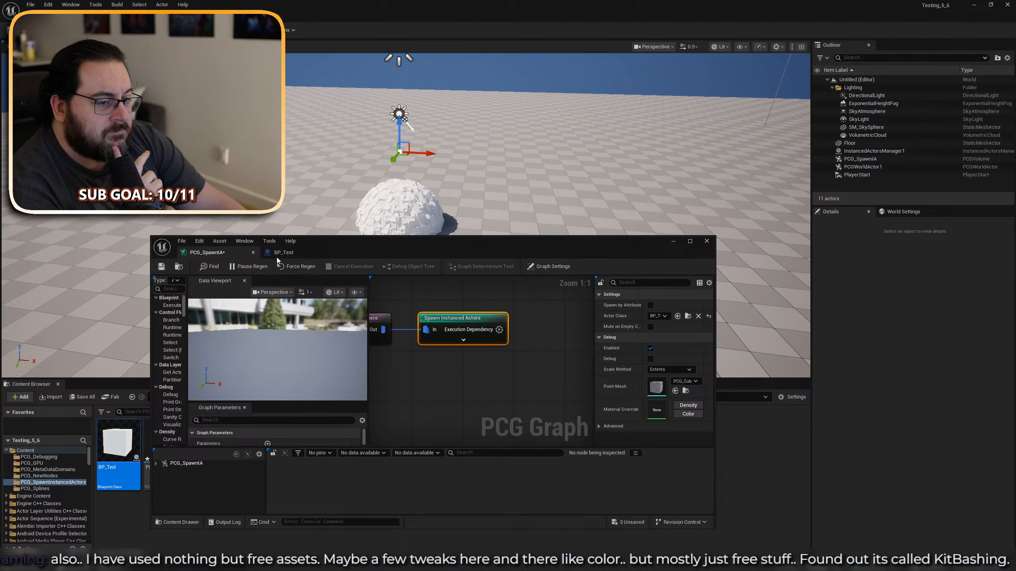
drag(487, 254, 501, 292)
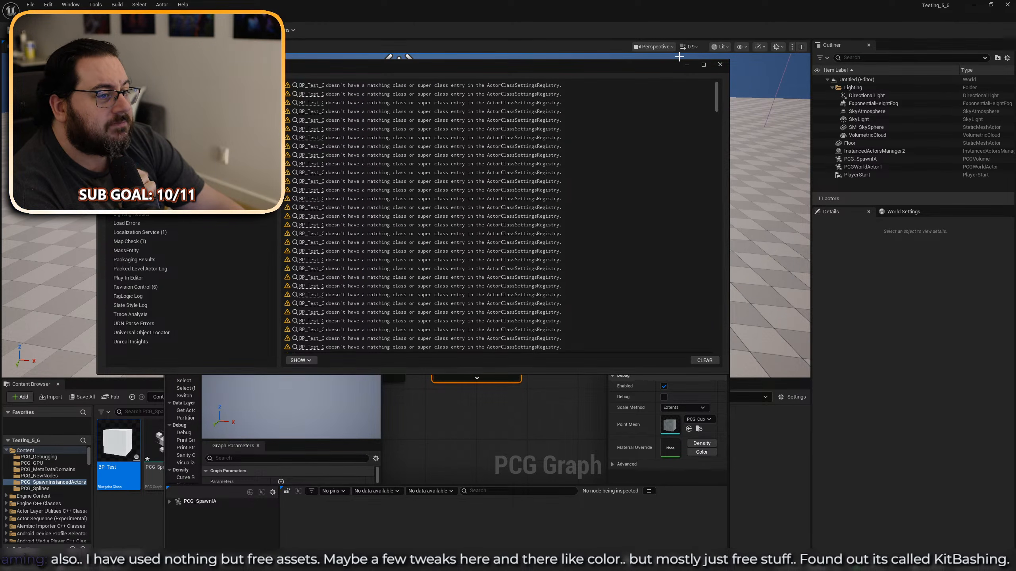
click(720, 65)
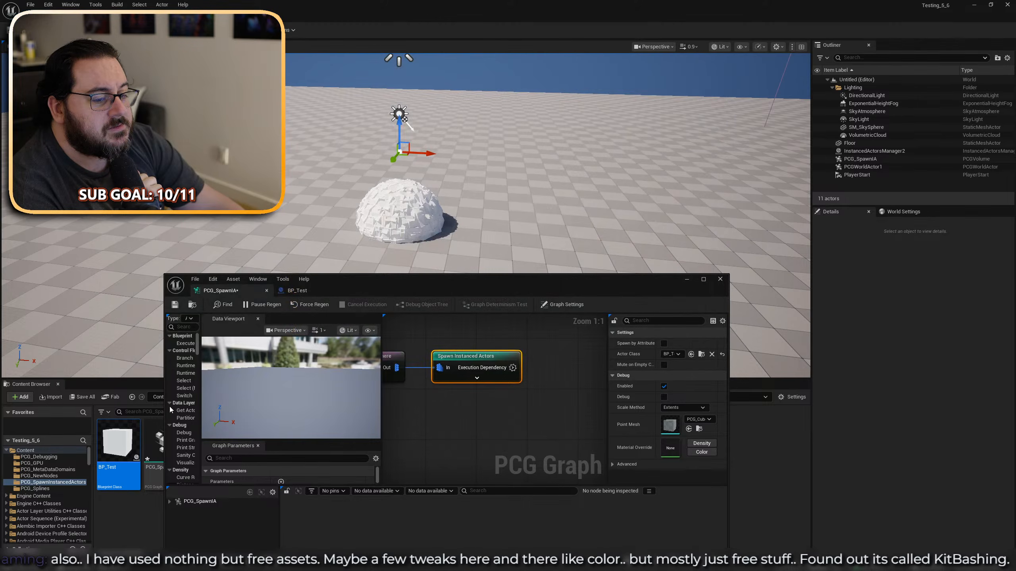
Show BP_Test's class settings and search the available parent classes for "instanced".
drag(384, 285, 491, 216)
click(398, 227)
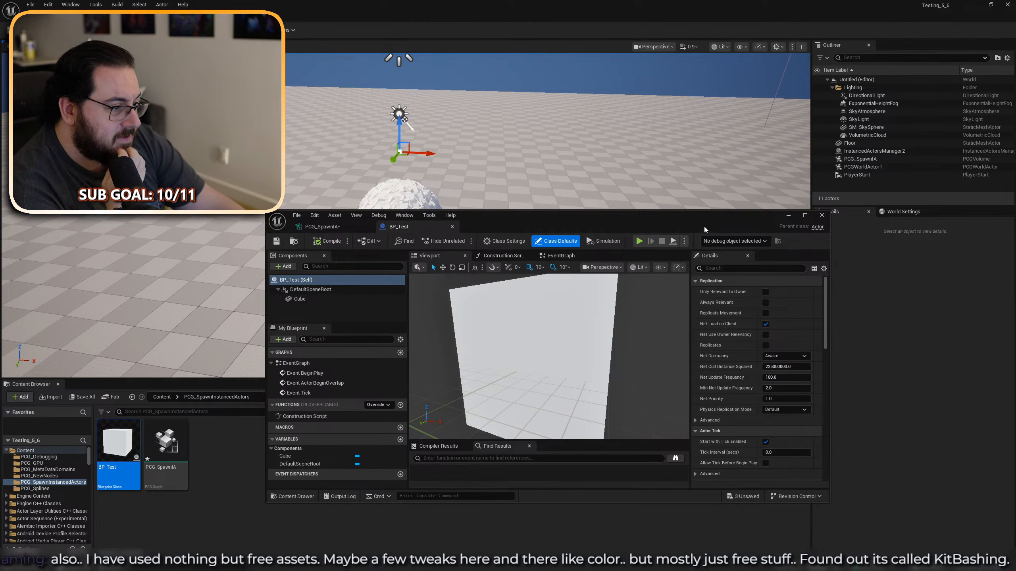
drag(704, 226, 608, 227)
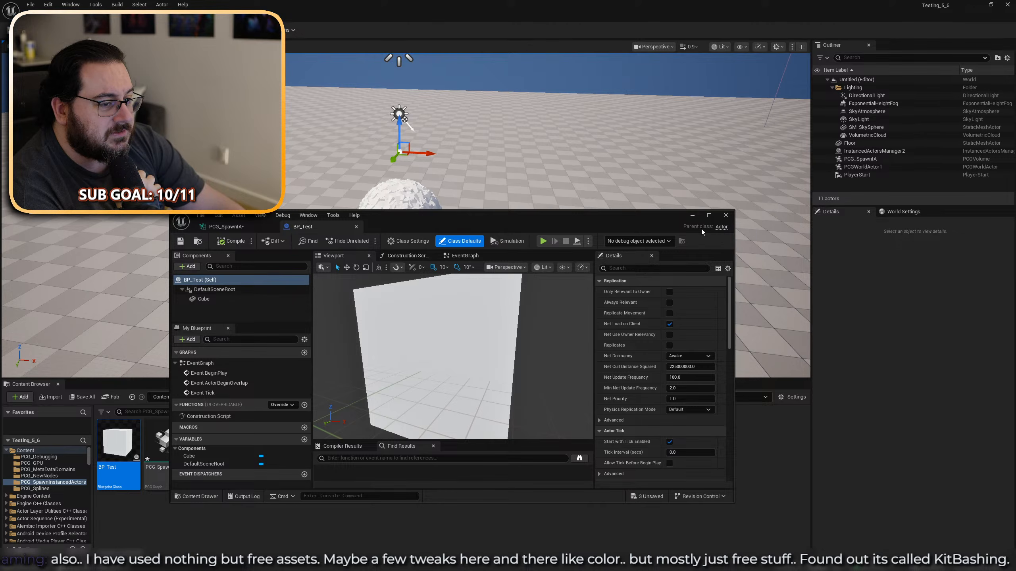
click(408, 240)
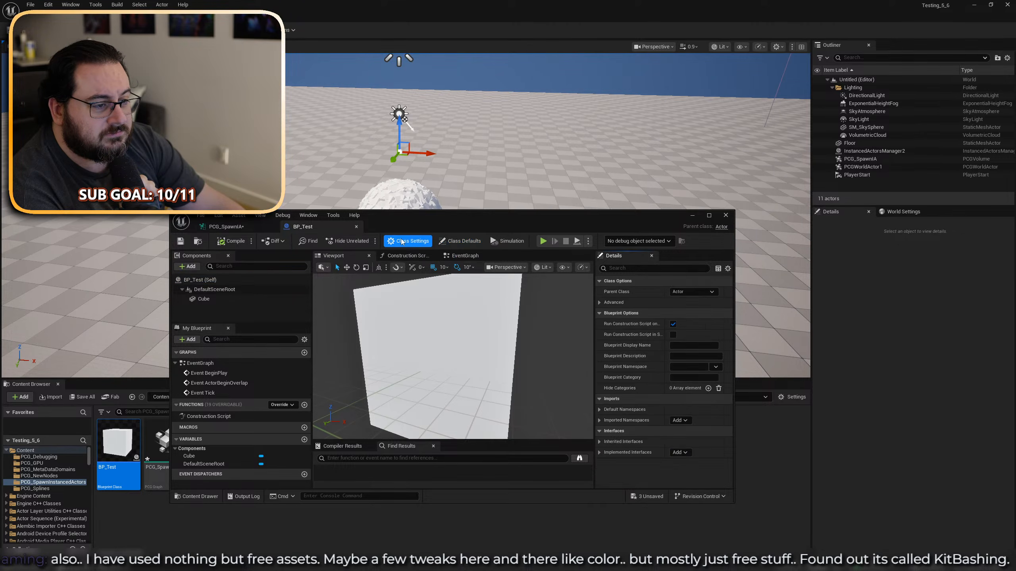
click(693, 292)
text(insta)
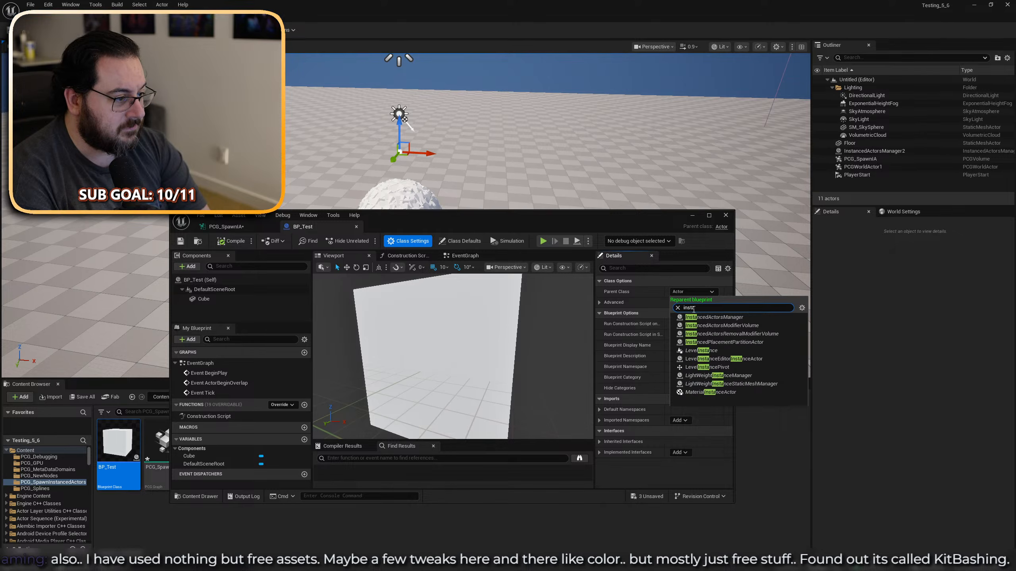
text(nced)
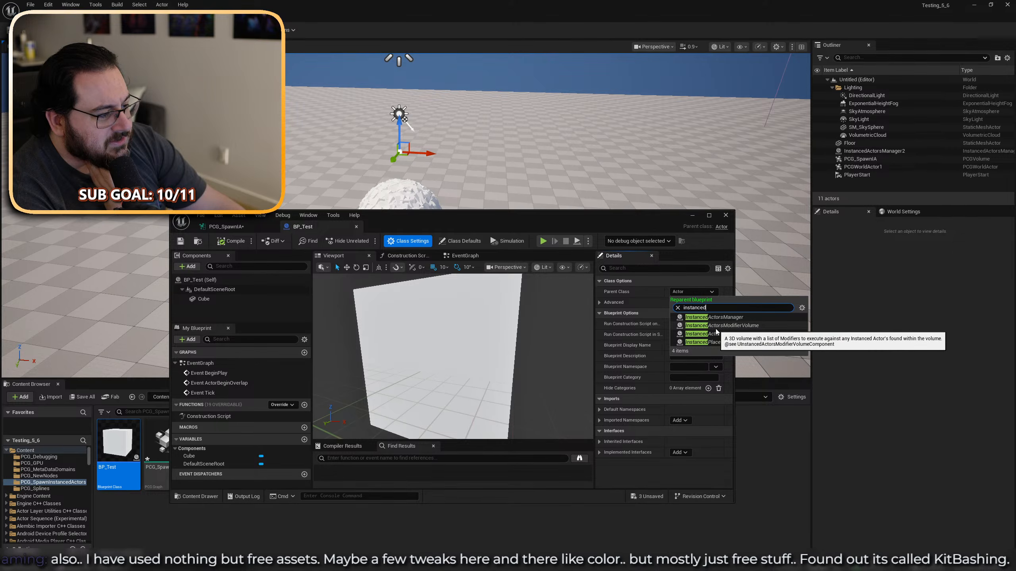
Start a new blueprint class in PCG_SpawnInstancedActors, look through the parent classes matching "instanced", and cancel the class picker.
drag(538, 213, 682, 84)
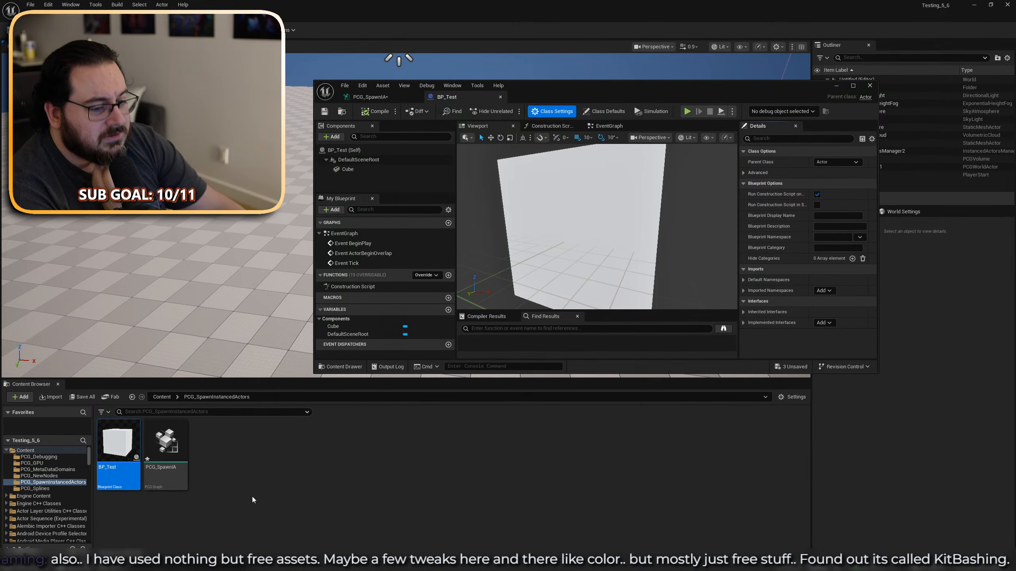
right_click(235, 468)
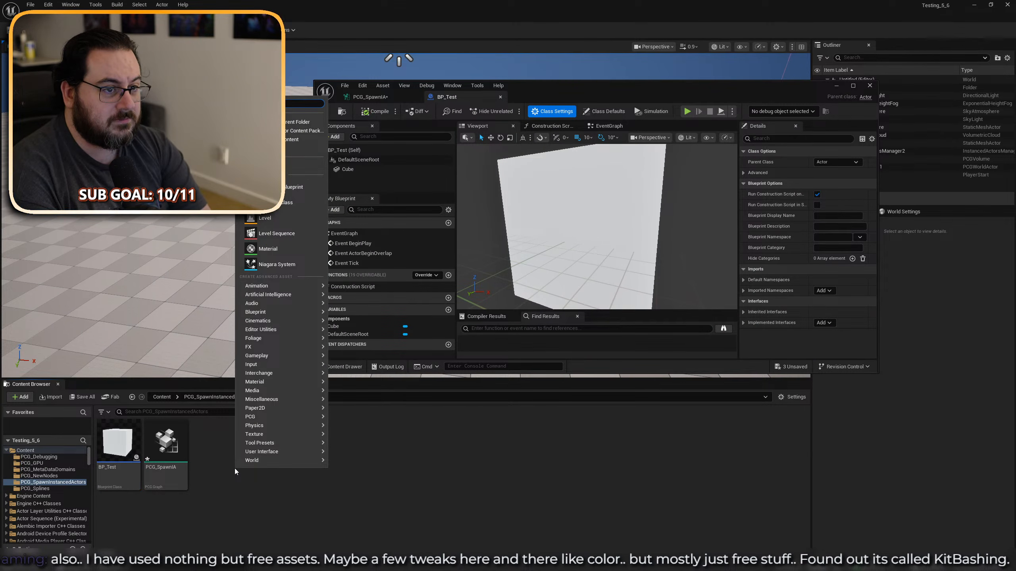
click(235, 469)
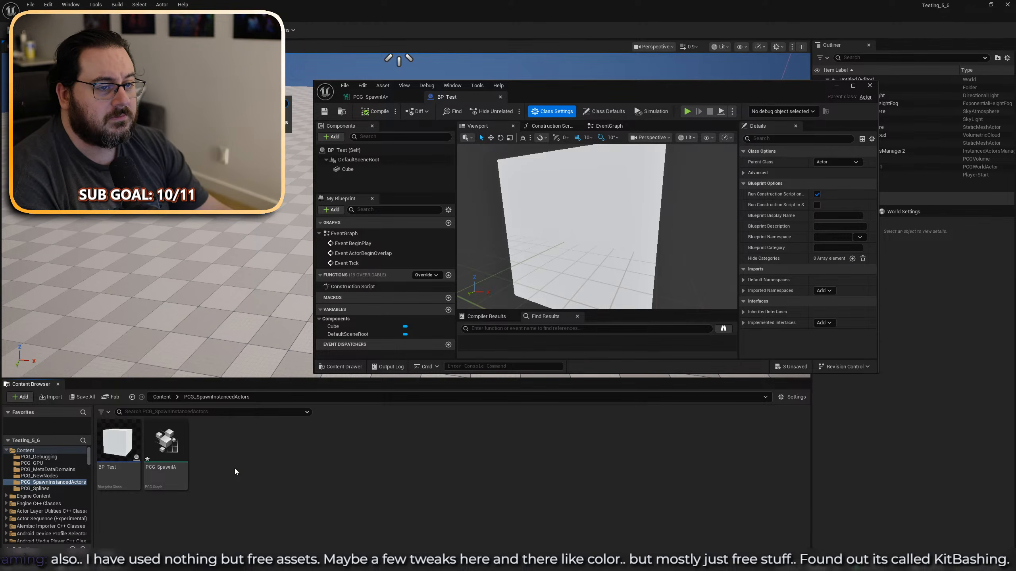
right_click(234, 469)
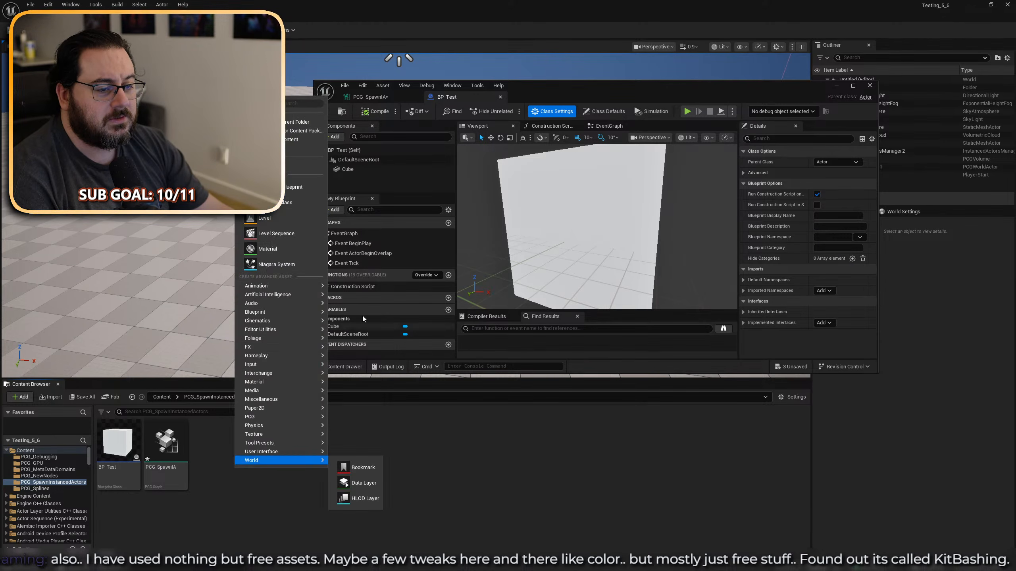
click(287, 205)
click(417, 343)
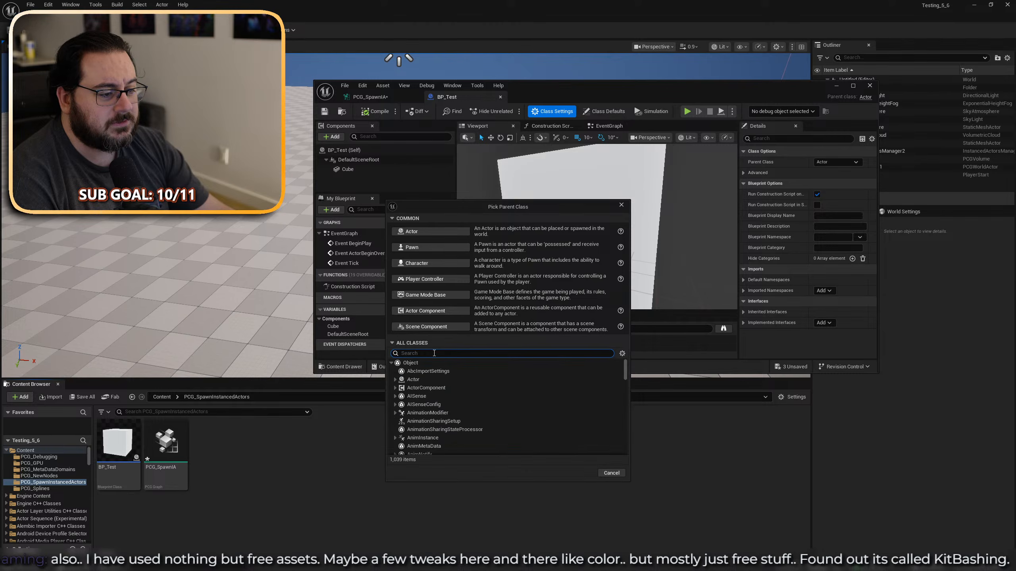
text(instance)
text(d)
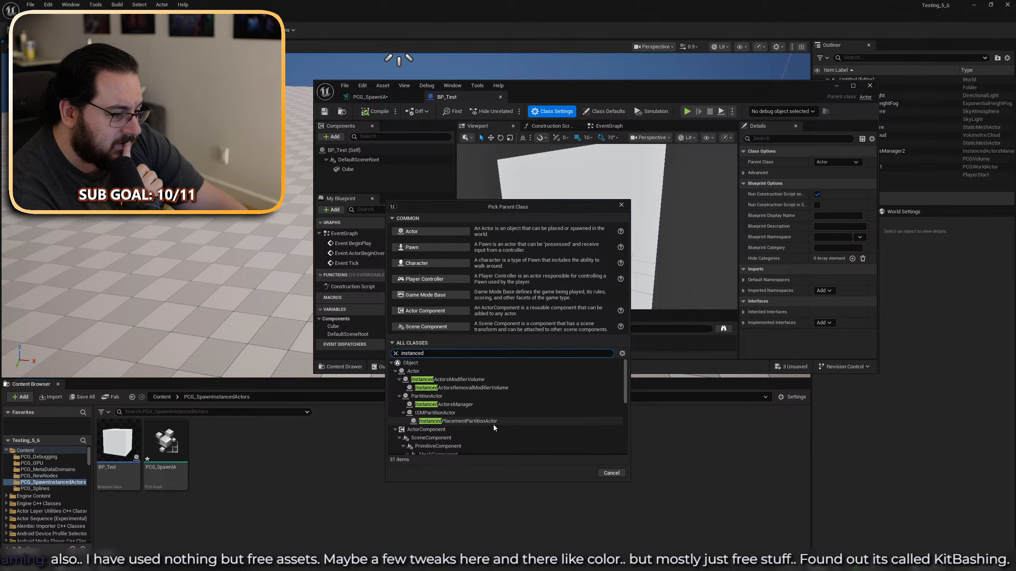
scroll(493, 425, down, 3)
scroll(503, 419, down, 5)
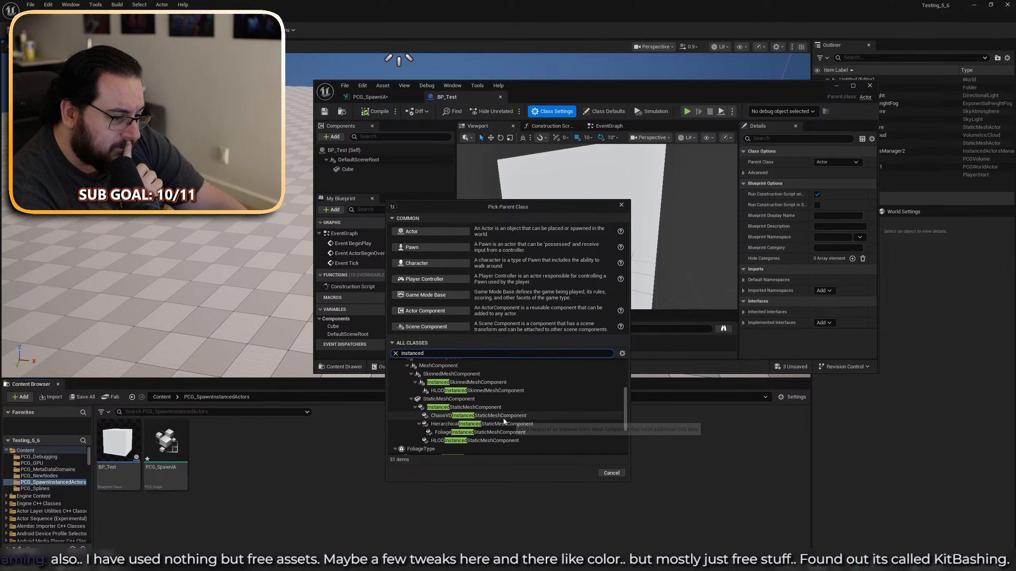
scroll(504, 415, down, 1)
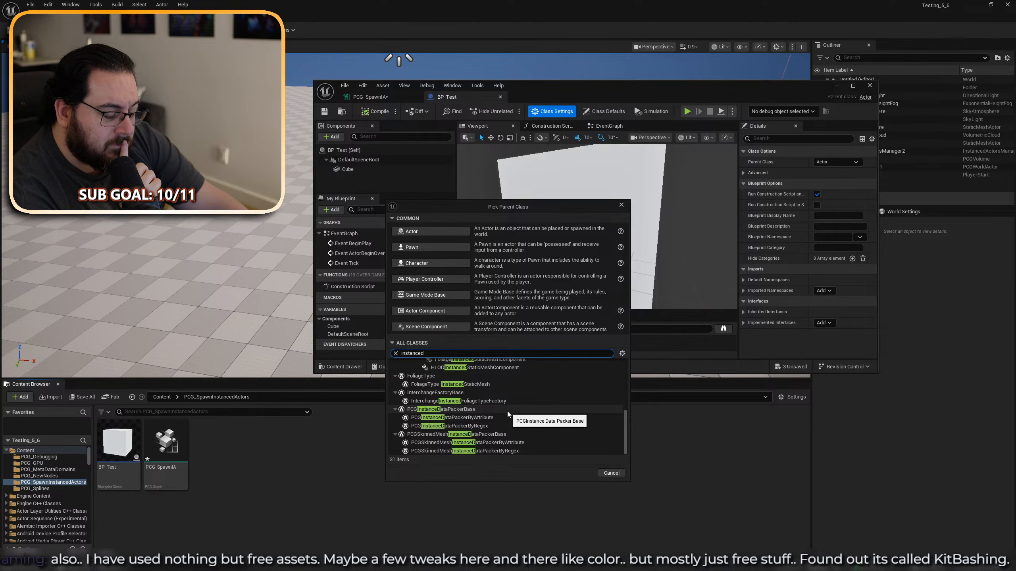
click(620, 204)
Move the BP_Test editor off the level, select the instanced actors sphere and raise it to Z 460.
drag(405, 97, 234, 326)
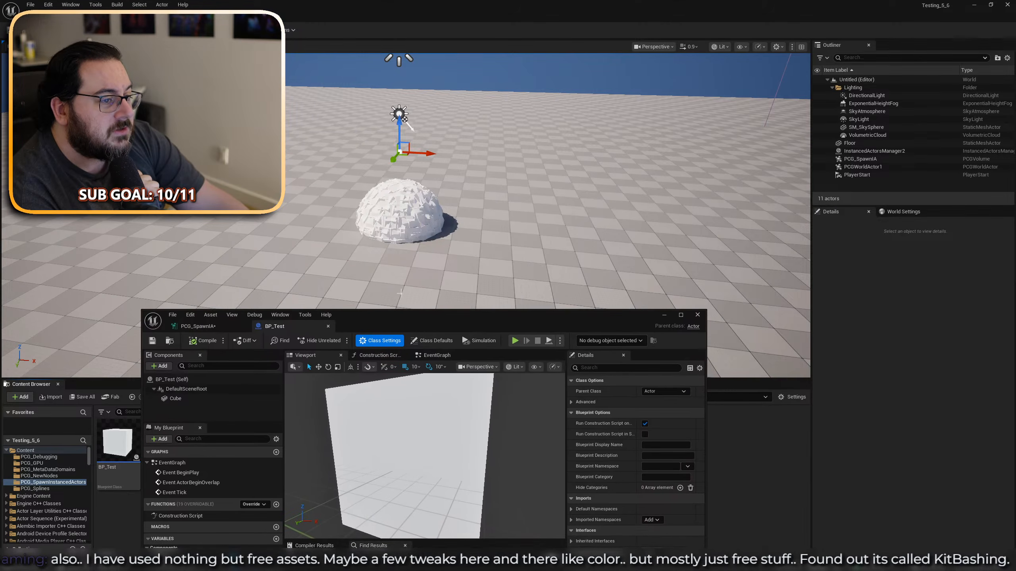
click(412, 220)
right_drag(452, 240, 499, 215)
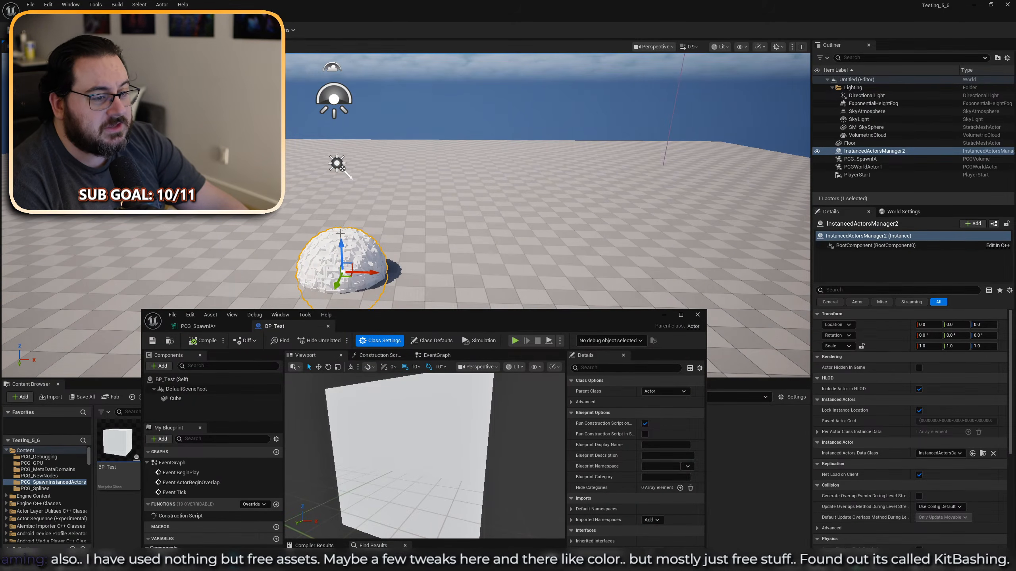
drag(340, 233, 322, 100)
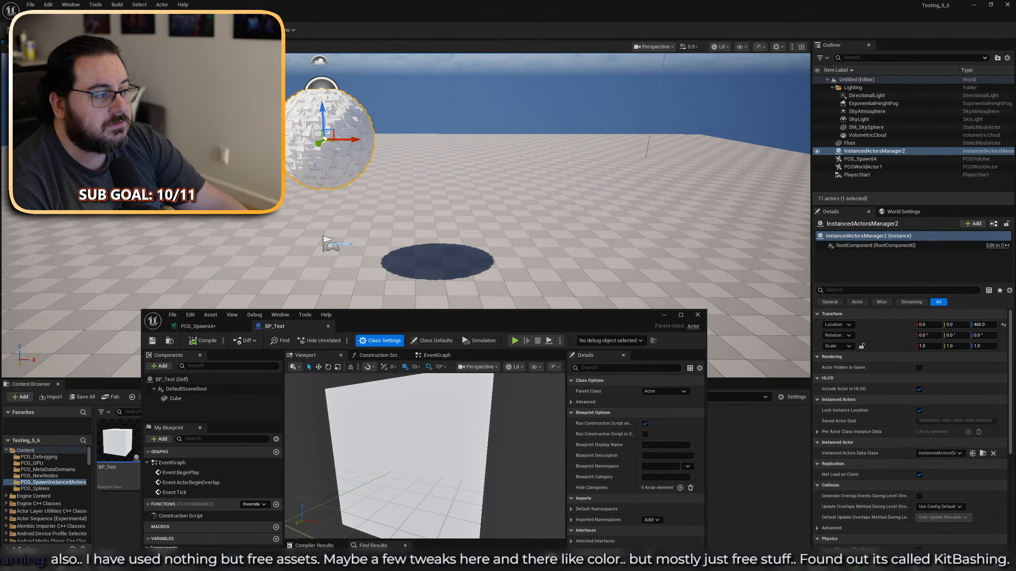
Move the instanced actors sphere along Y to 380 and inspect its cubes up close.
key(f)
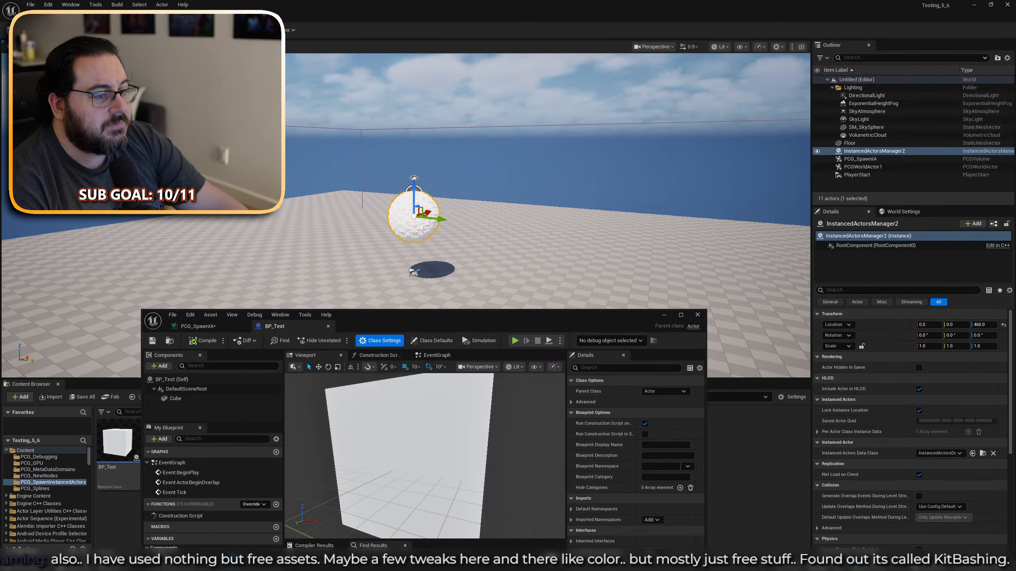
drag(437, 219, 494, 227)
key(d)
right_drag(494, 227, 308, 206)
key(w)
key(w)
key(d)
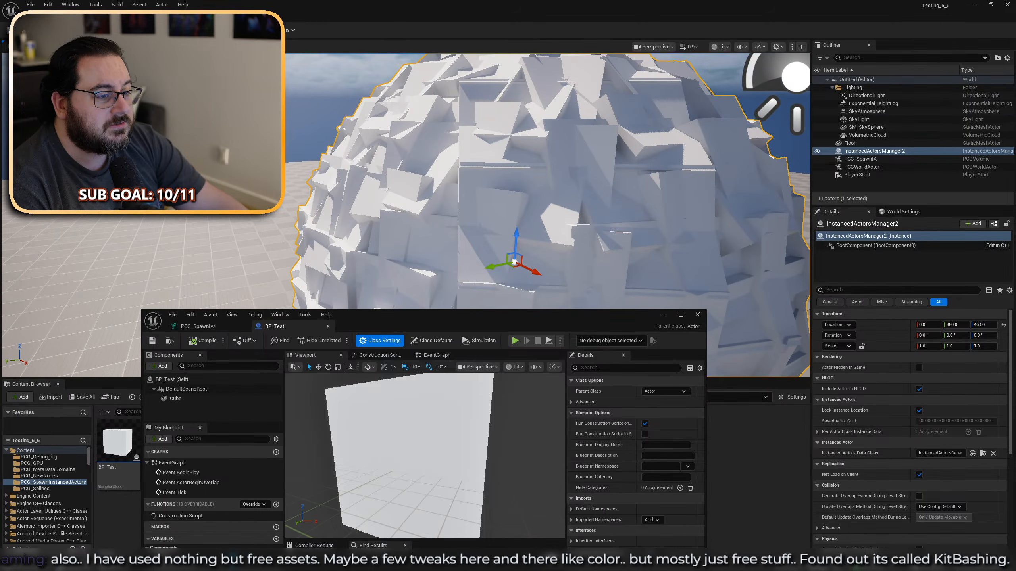
key(f)
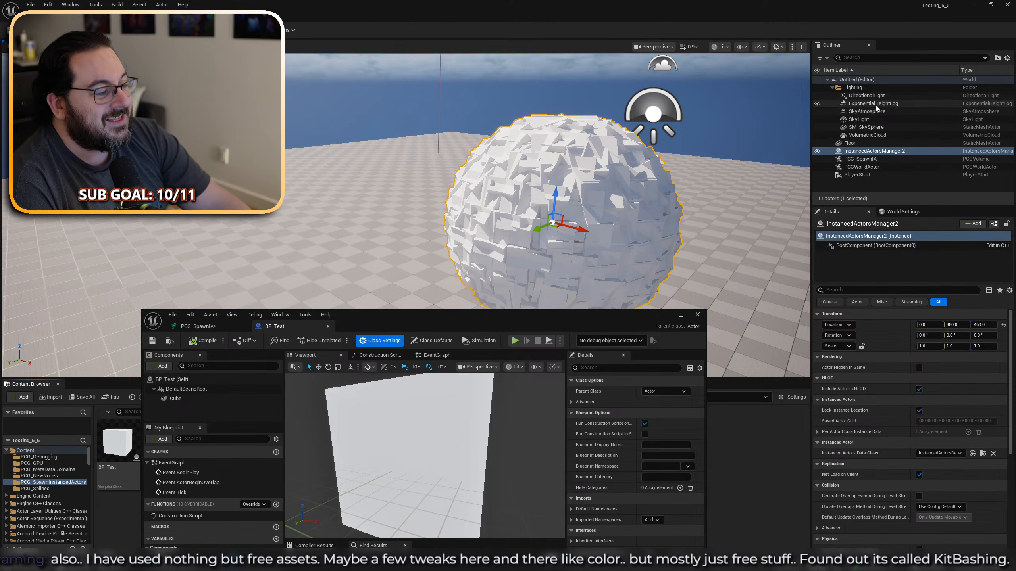
Maximize the blueprint editor window and switch to the PCG_SpawnIA graph, bringing its nodes into view.
double_click(578, 324)
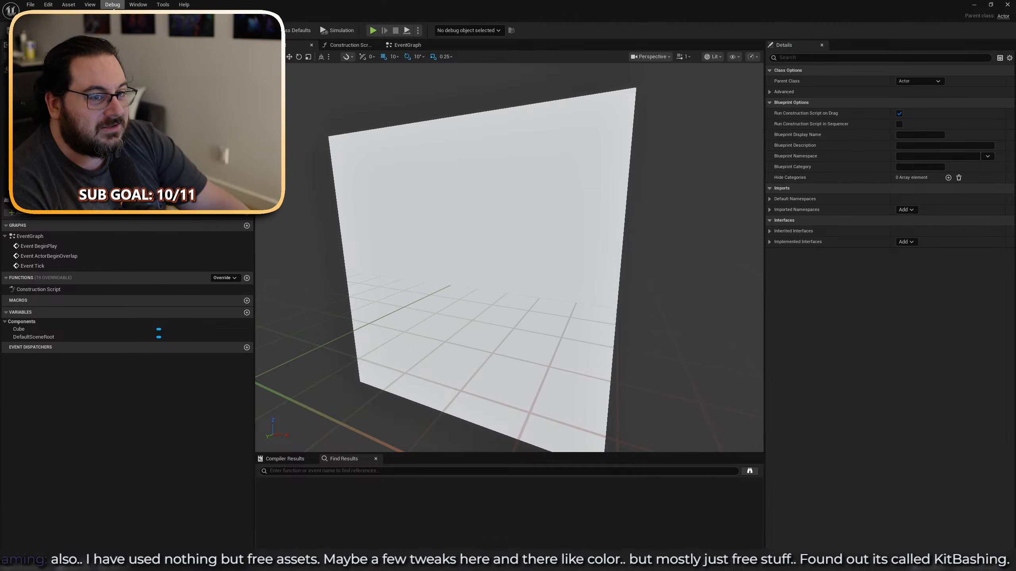
click(56, 15)
right_drag(490, 133, 634, 258)
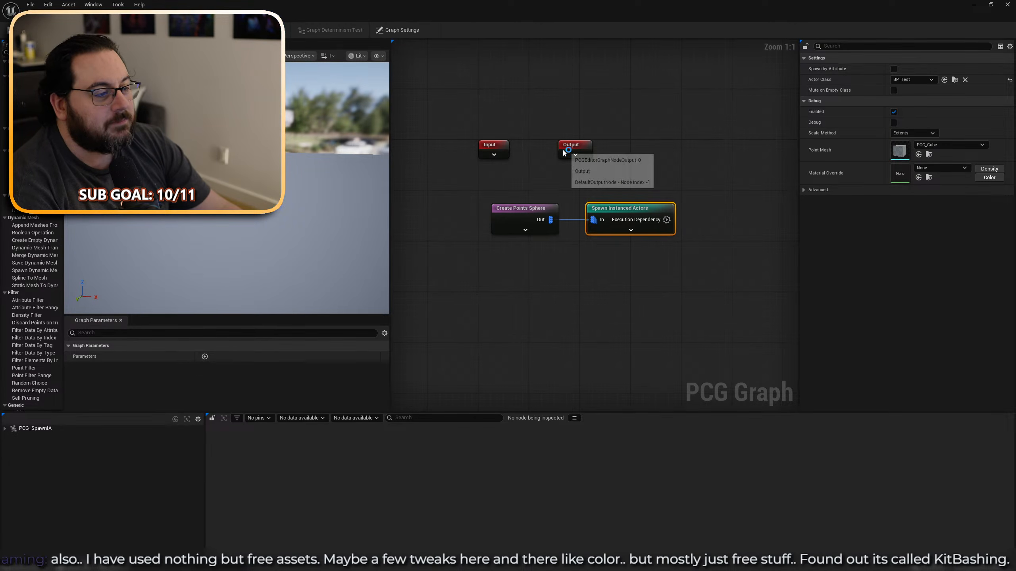
Restore the PCG_SpawnIA graph editor to a smaller window over the level and bring the Spawn Instanced Actors node into view.
double_click(595, 11)
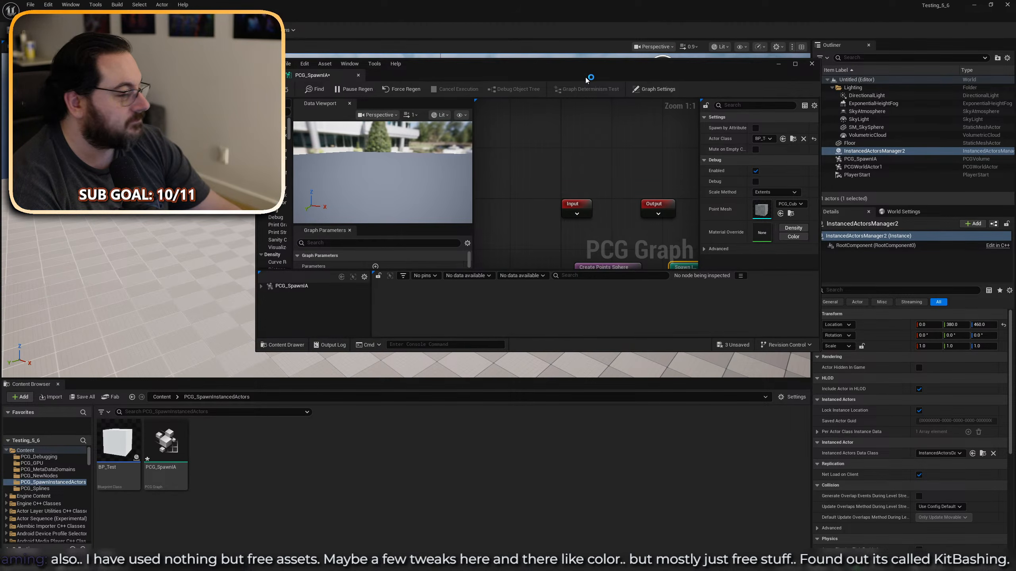
drag(587, 79, 535, 80)
right_drag(619, 231, 488, 147)
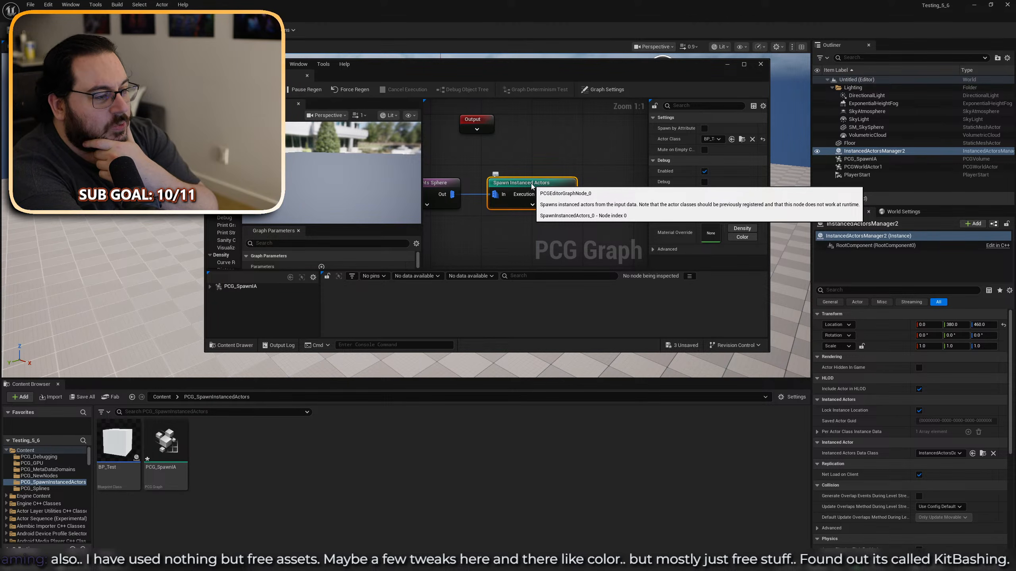
right_drag(492, 205, 521, 176)
Search the available graph nodes for "regi", dismiss the search and save the PCG_SpawnIA graph.
right_click(497, 199)
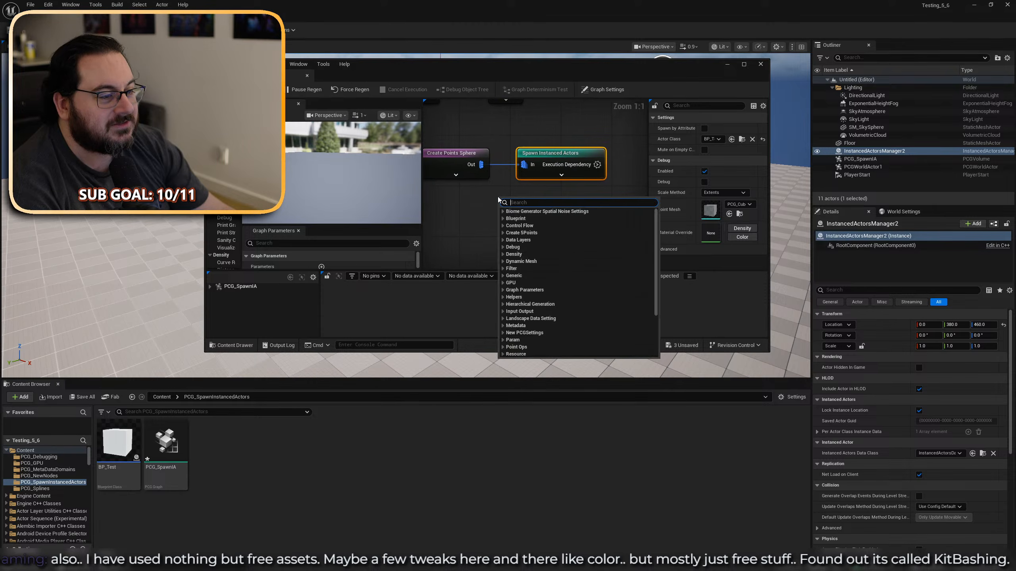
text(regi)
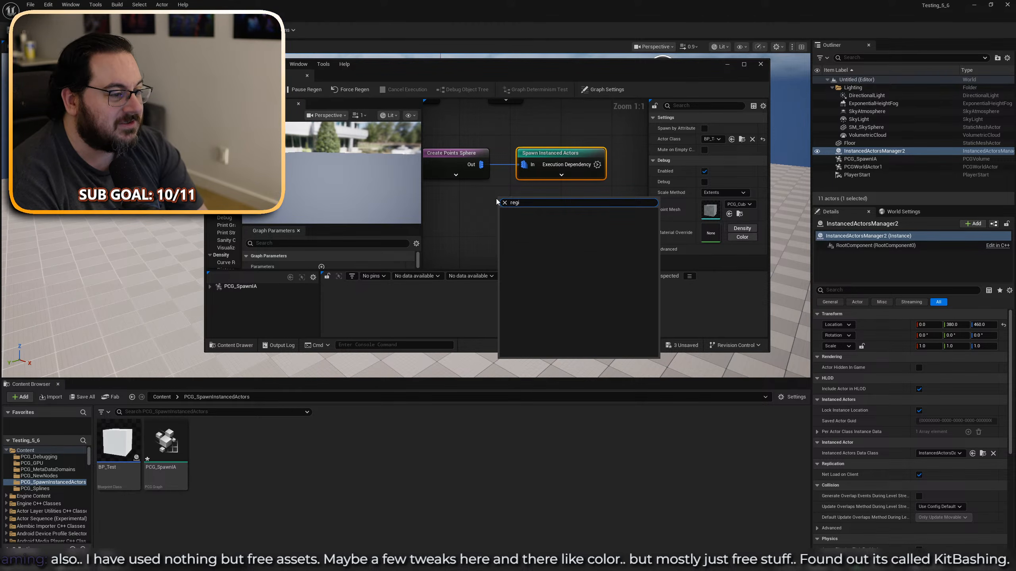
key(Escape)
click(496, 198)
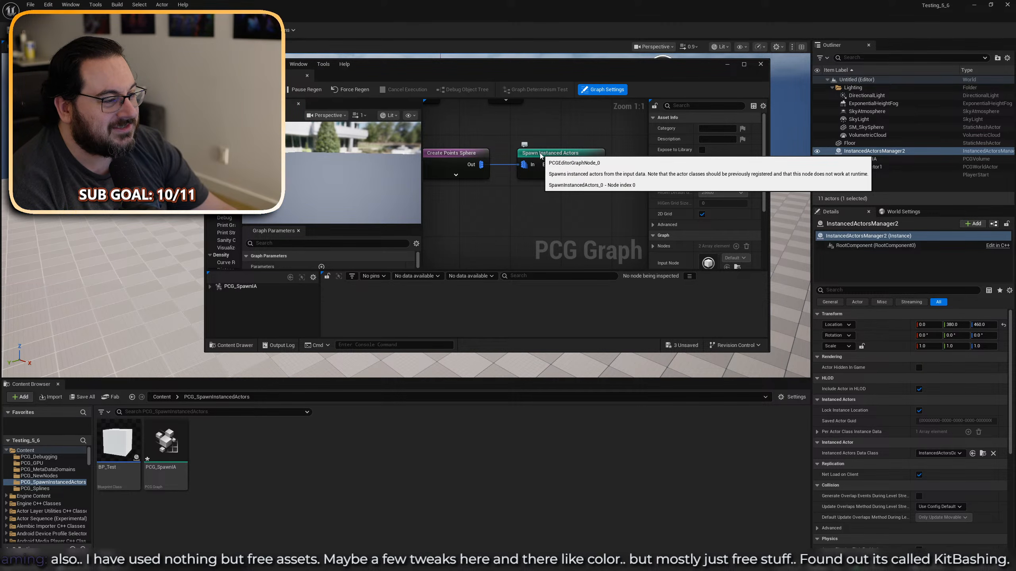
key(ctrl+s)
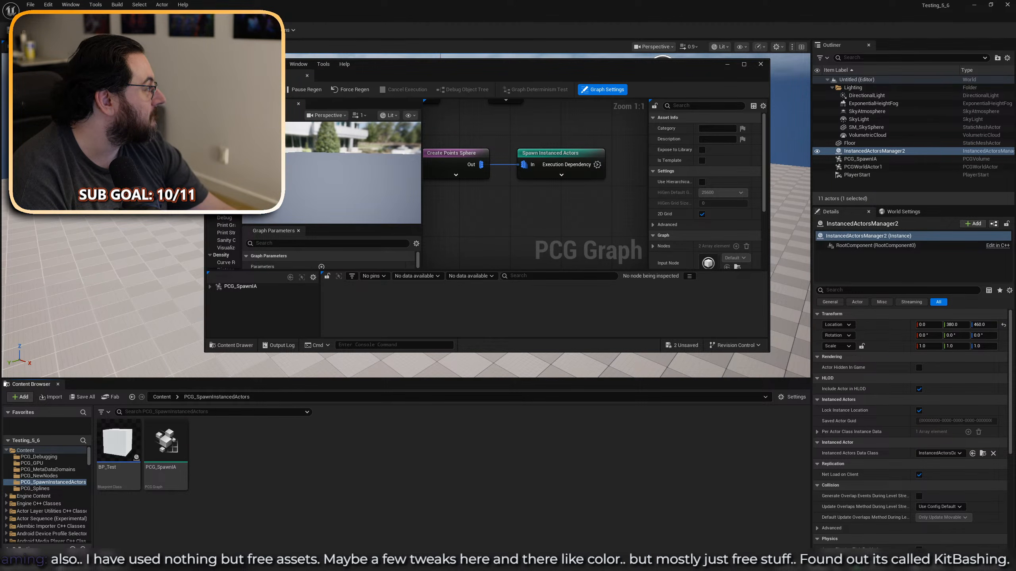
Switch to the Unreal Engine 5.6 roadmap in the browser and examine the enlarged Additional Nodes and Operators image.
drag(0, 8, 86, 0)
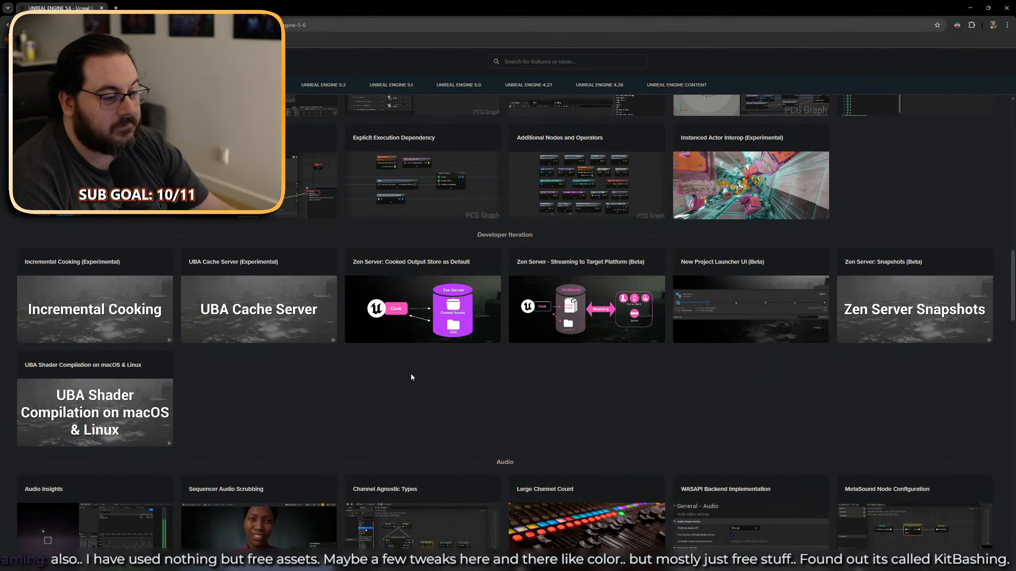
scroll(577, 403, up, 10)
scroll(665, 406, down, 6)
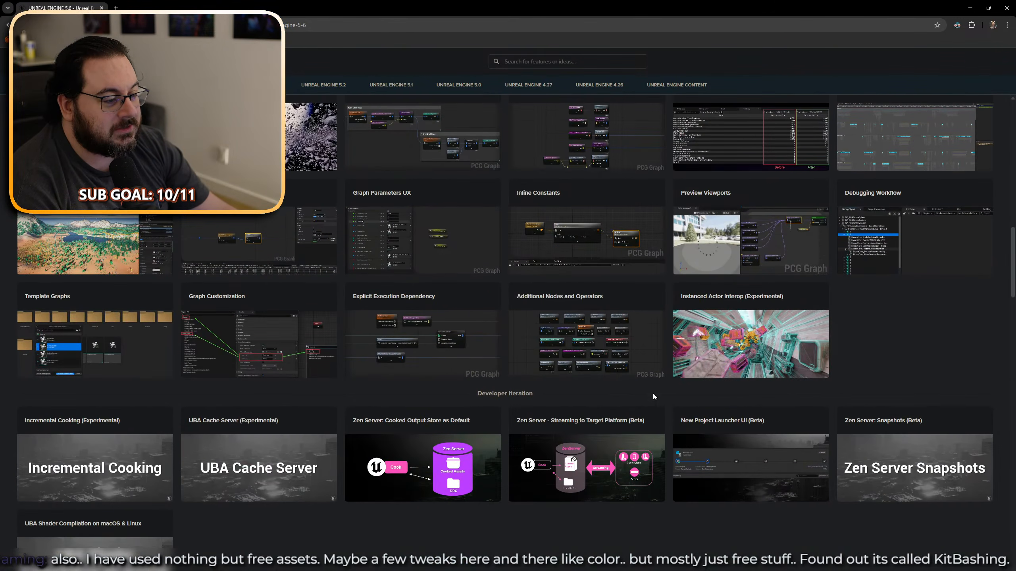
click(644, 374)
ctrl+scroll(561, 233, up, 9)
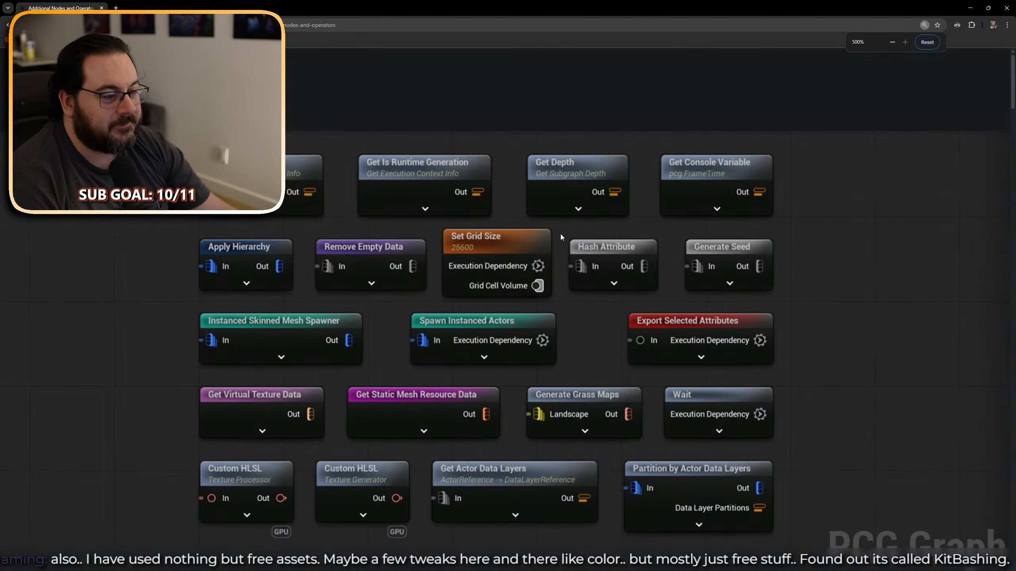
ctrl+scroll(565, 287, down, 2)
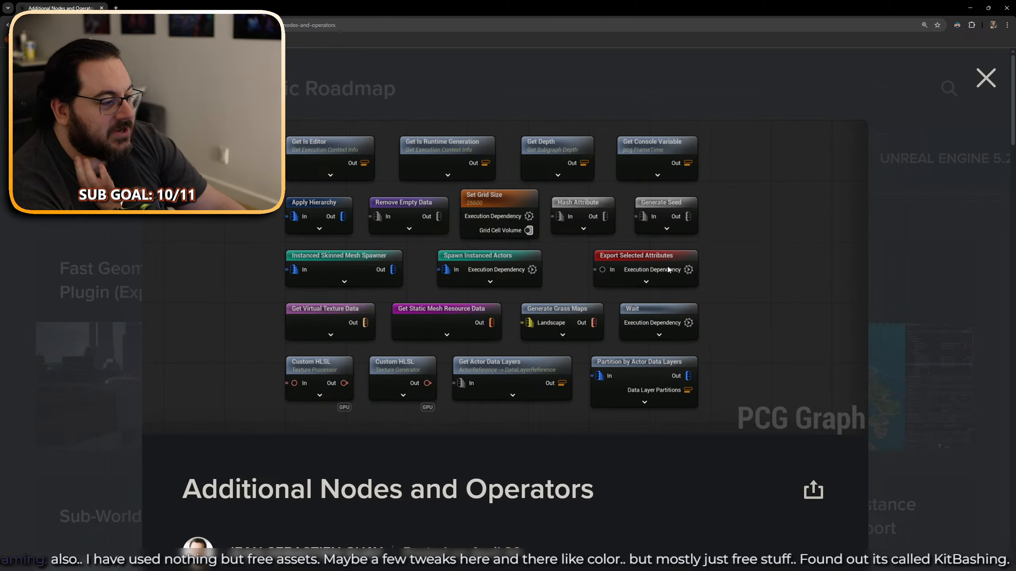
Return to Unreal Editor, open the PCG_NewNodes graph from its folder and maximize its editor window.
key(alt+Tab)
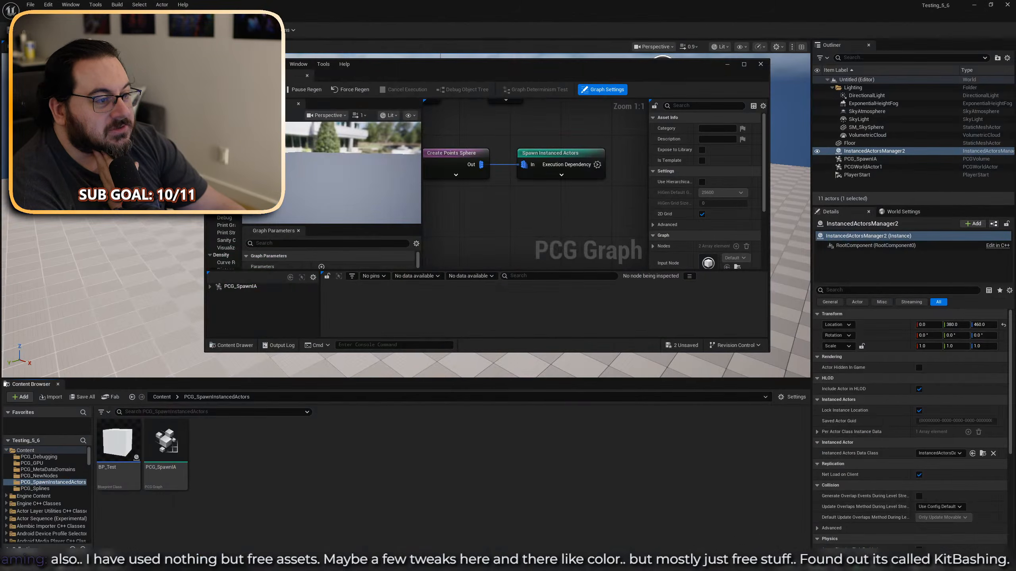
right_click(515, 216)
click(182, 449)
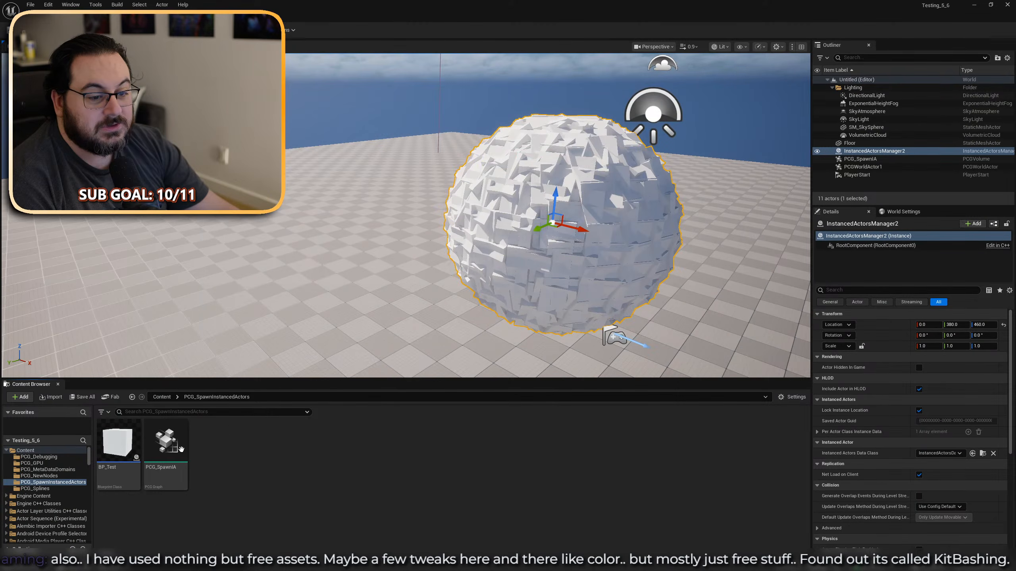
click(39, 476)
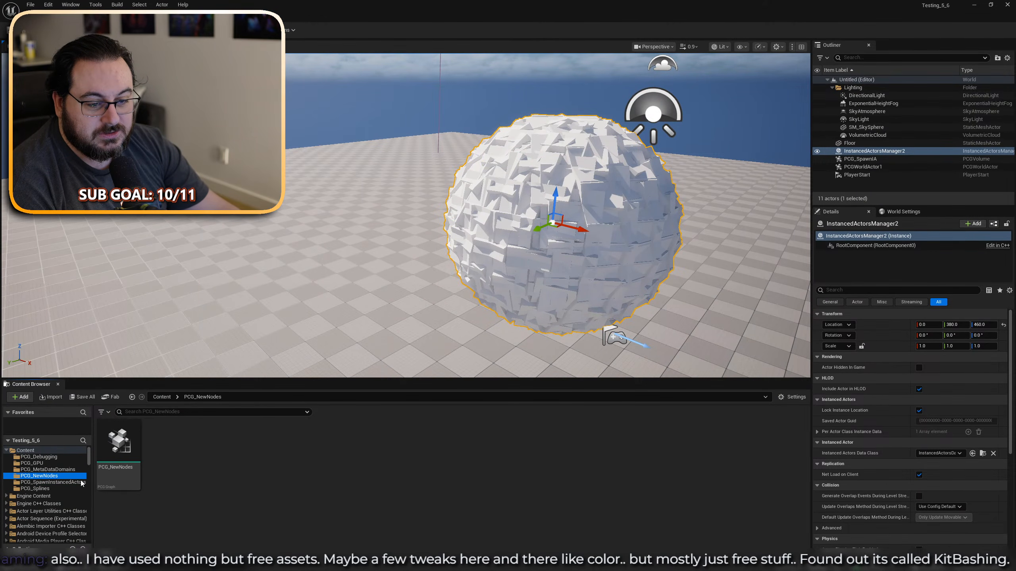
click(115, 476)
double_click(116, 477)
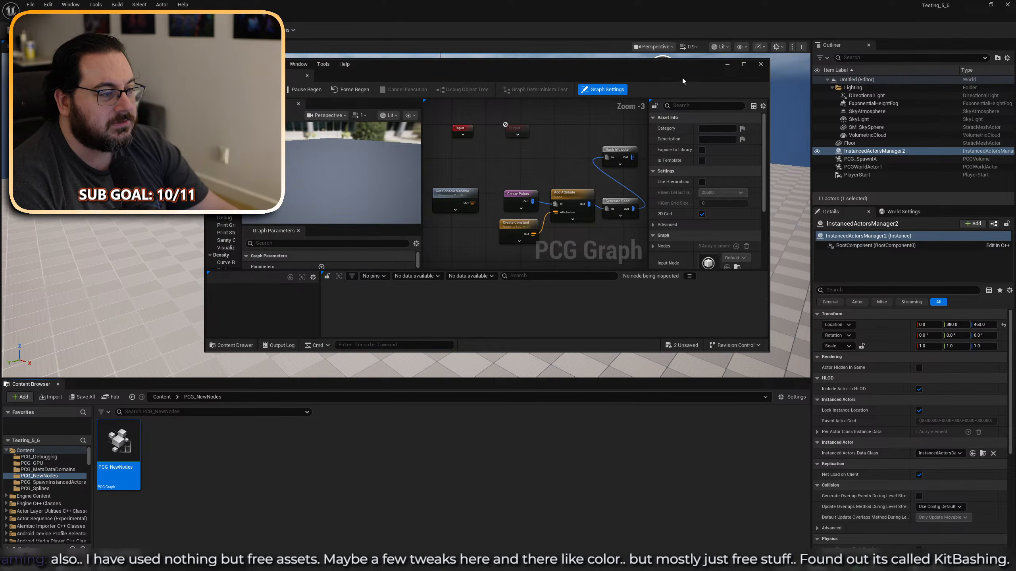
double_click(682, 71)
Add an Export Selected Attributes node below the Create Constant node in the PCG_NewNodes graph.
right_click(473, 205)
text(ex)
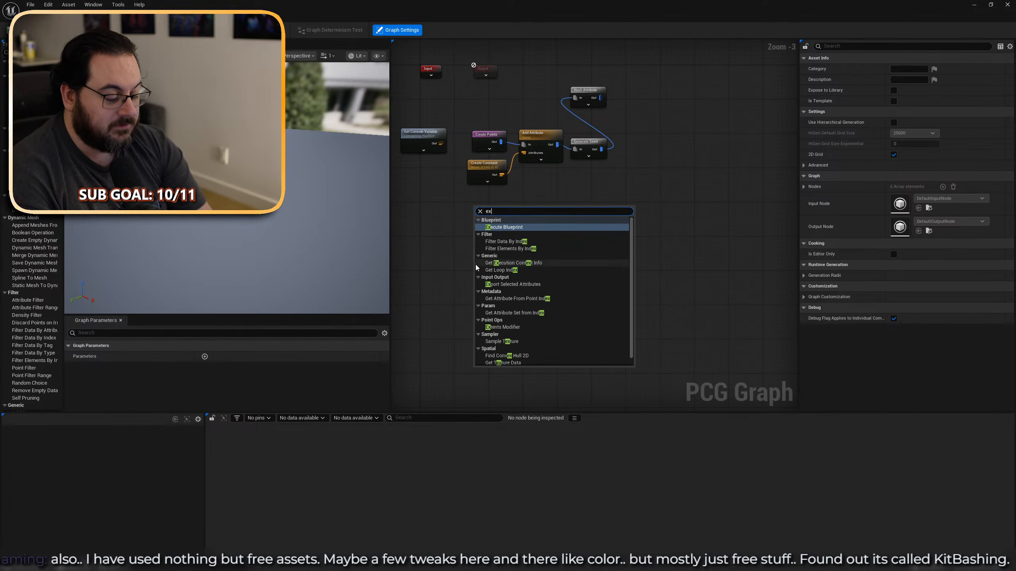
text(port)
key(Return)
scroll(482, 226, up, 3)
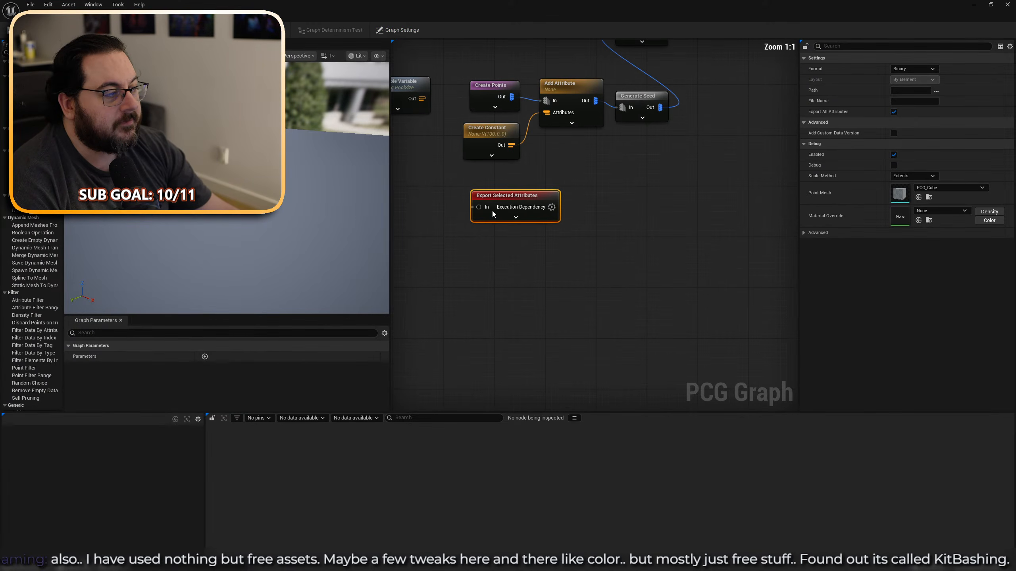
Check the export node's format options and connect the Create Points output to its In pin.
click(913, 69)
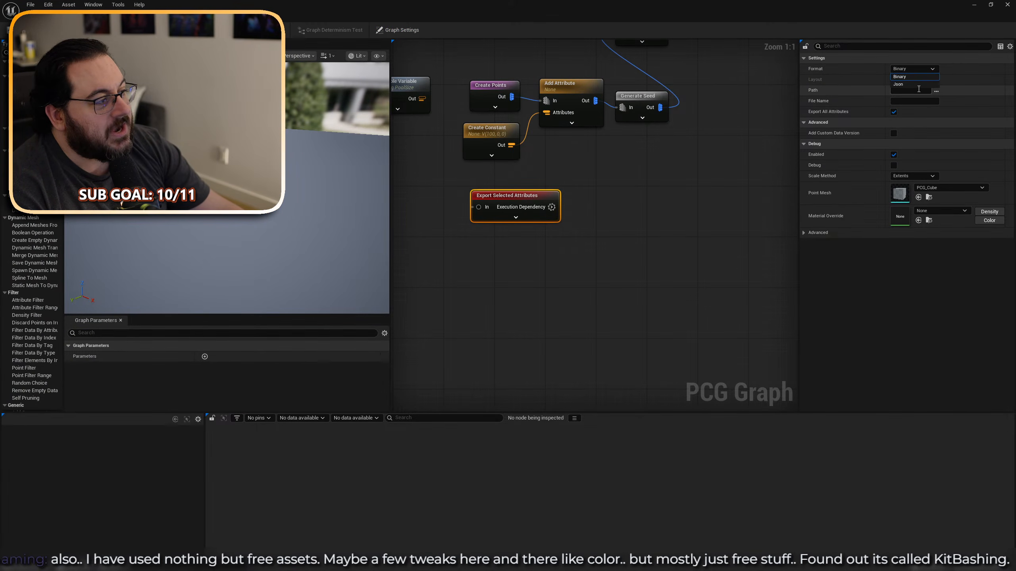
click(869, 88)
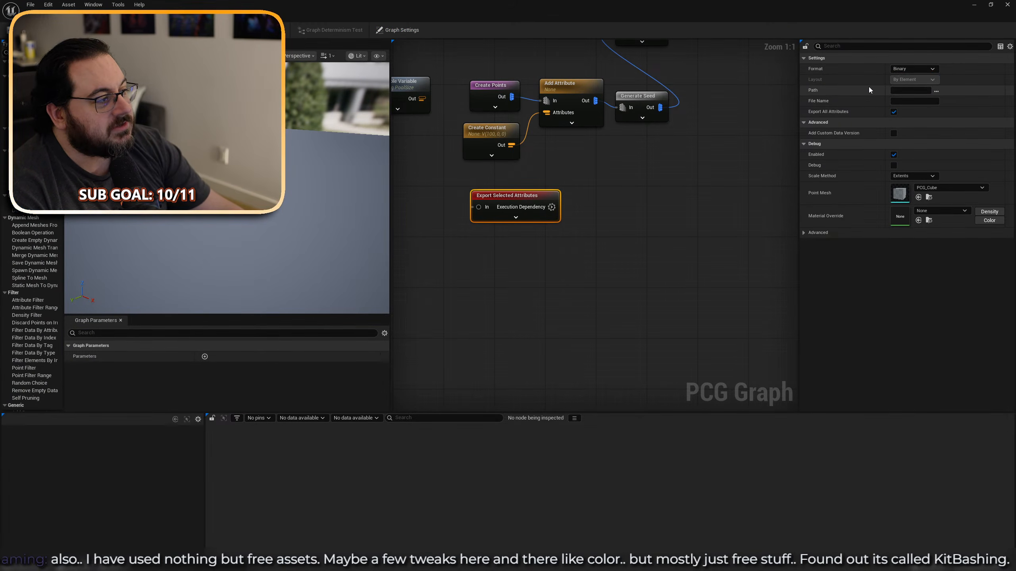
click(923, 70)
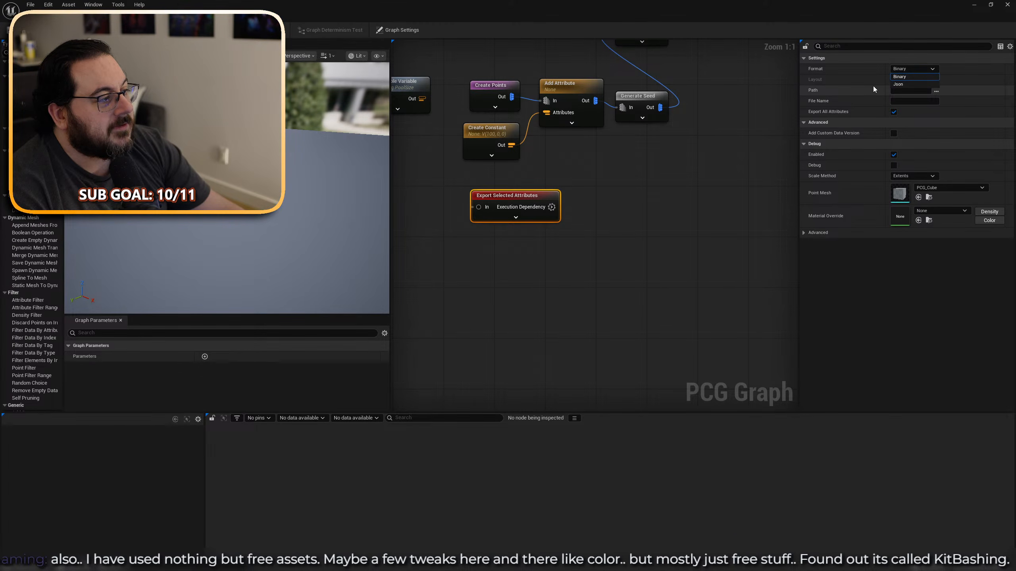
click(892, 128)
right_drag(557, 185, 591, 269)
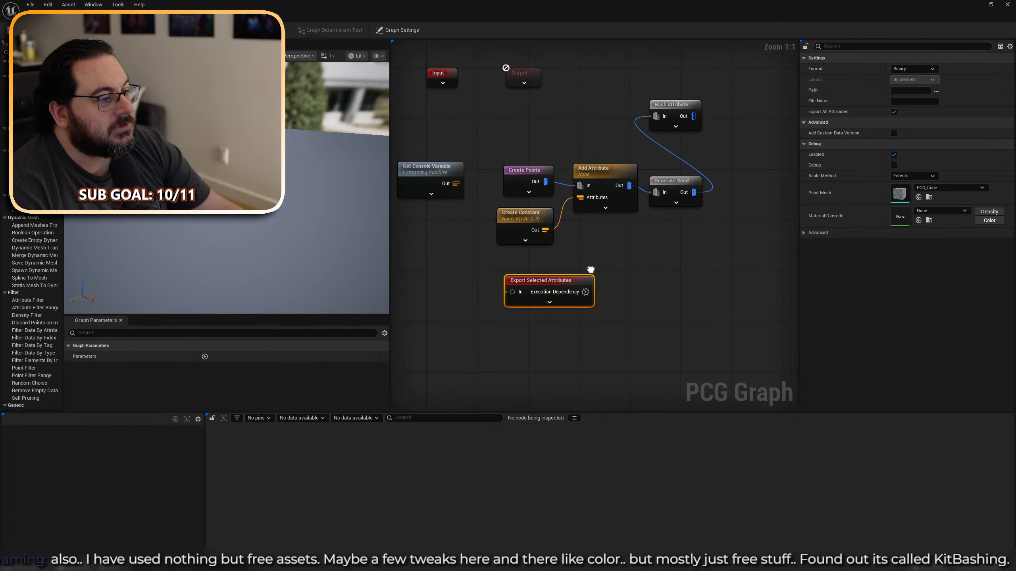
drag(545, 182, 512, 291)
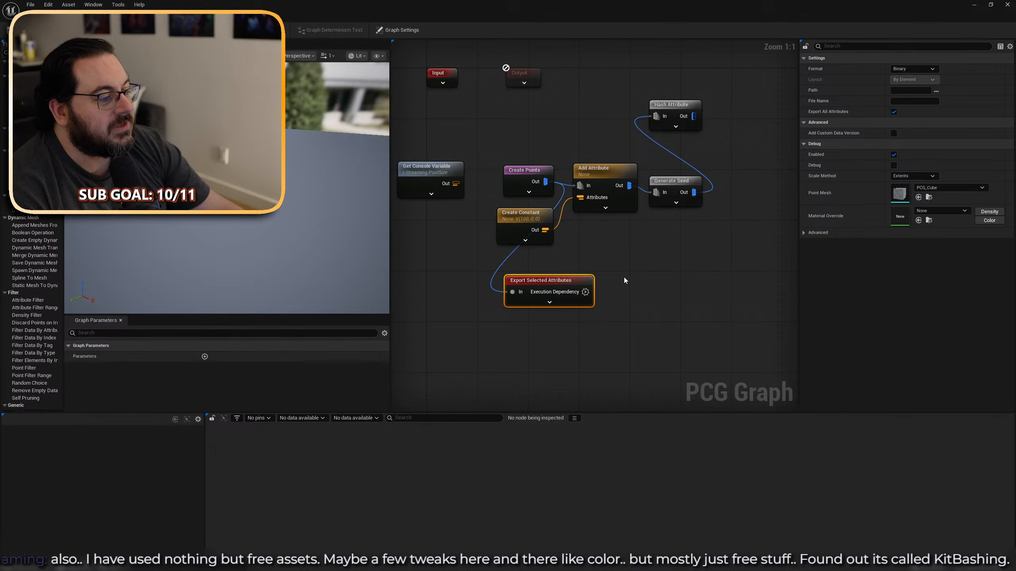
Set the Export Selected Attributes format to Json and its layout to By Attribute.
click(901, 69)
click(909, 82)
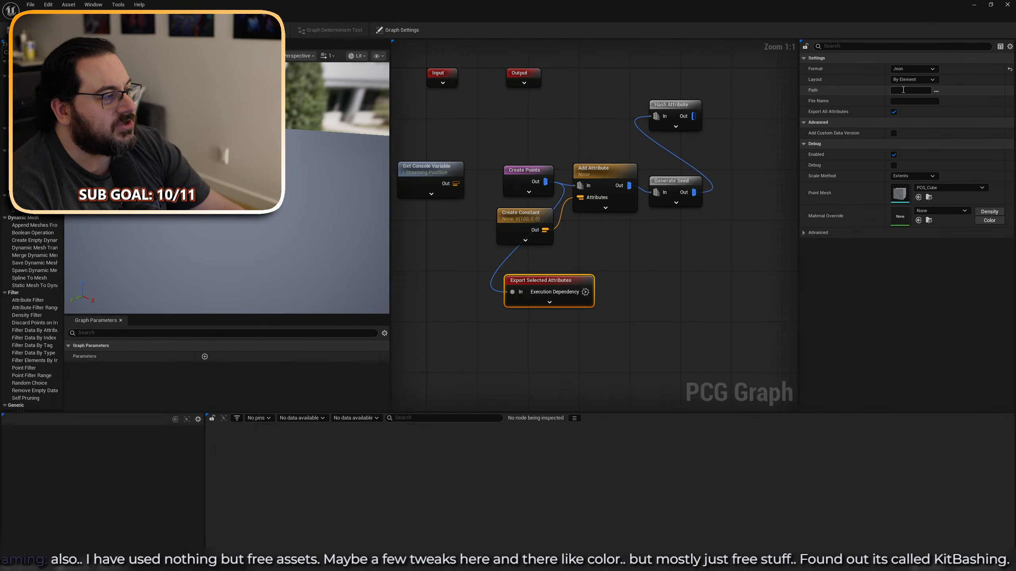
click(918, 80)
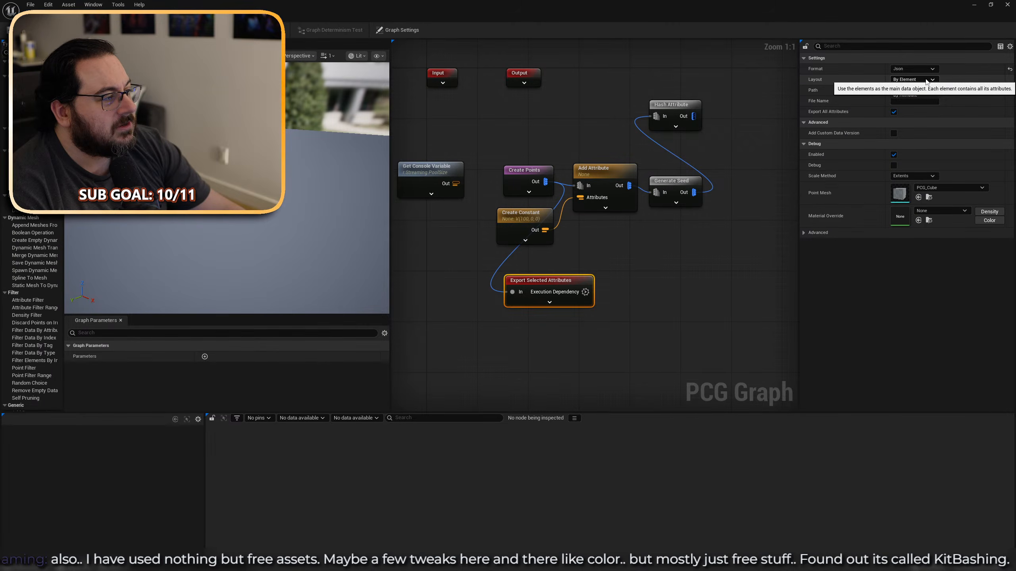
click(914, 94)
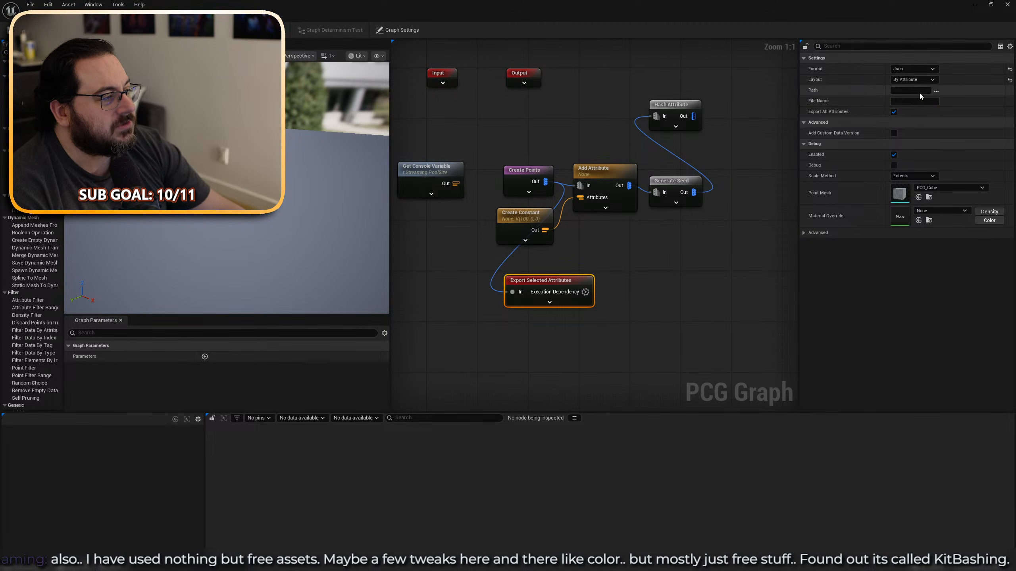
Set the export path to the Desktop folder and name the exported file Export_Test.
click(936, 91)
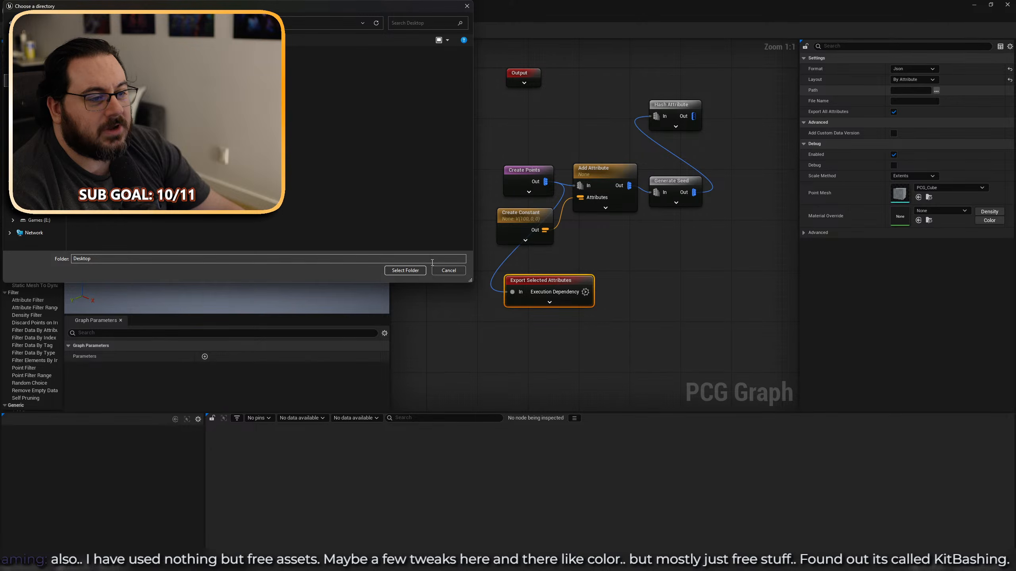
click(405, 270)
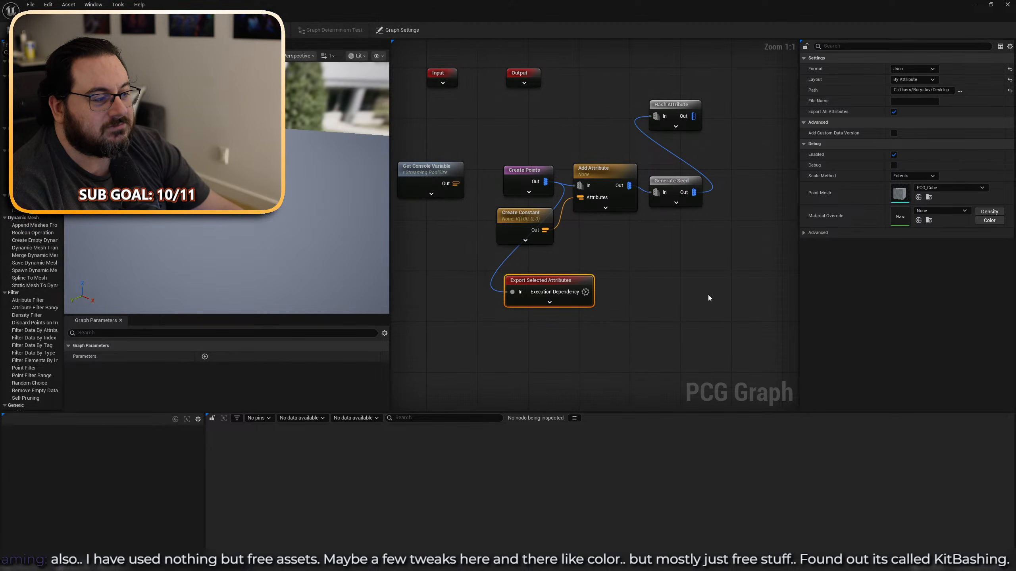
click(908, 101)
text(Test)
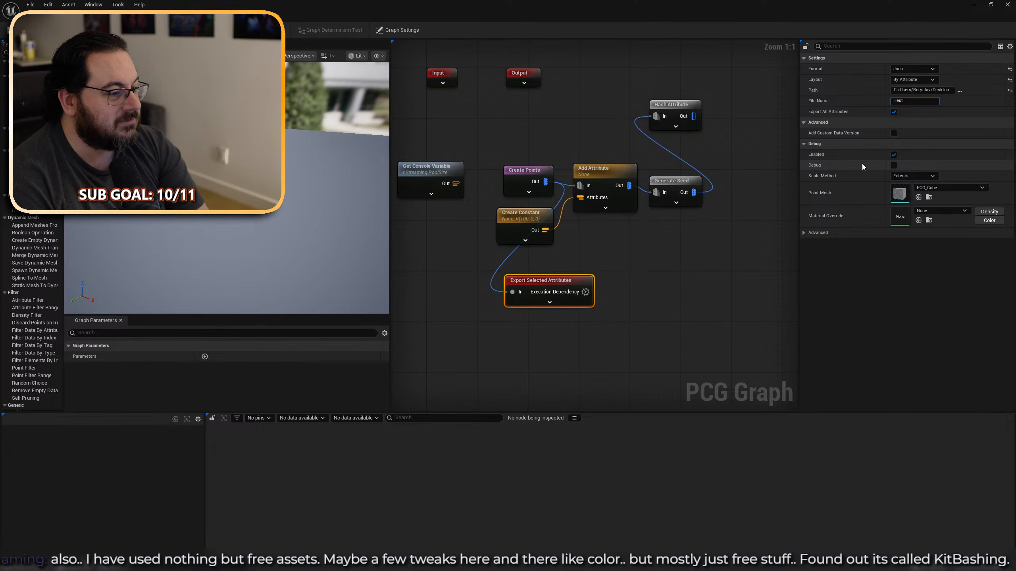
key(Home)
text(Export_)
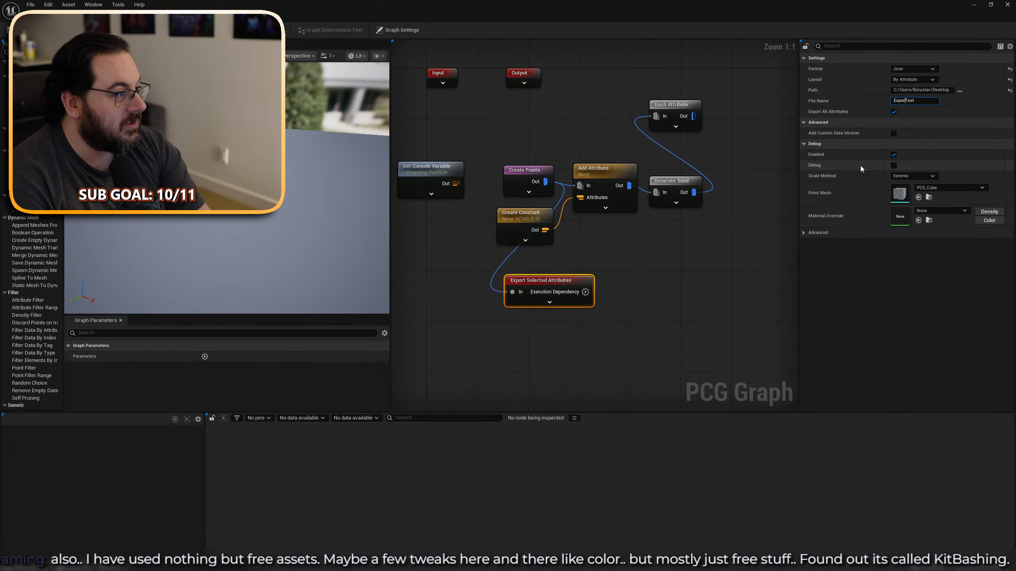
key(Return)
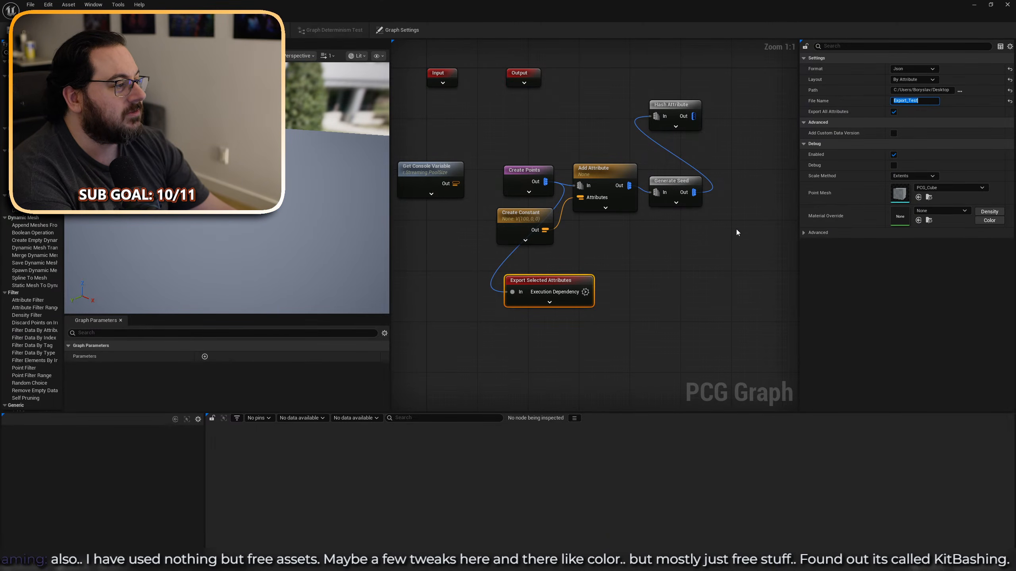
click(654, 289)
drag(634, 279, 549, 329)
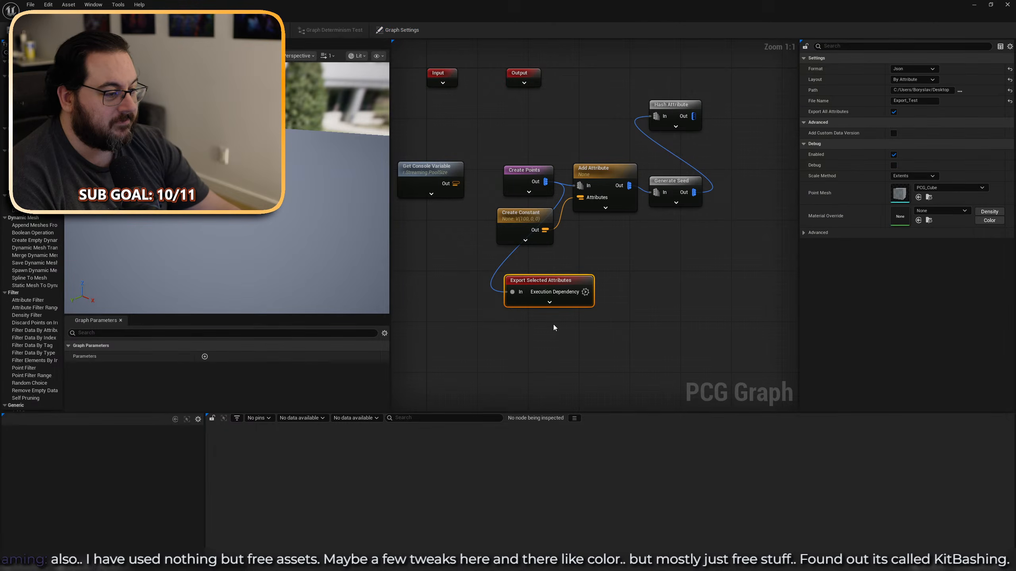
key(a)
key(a)
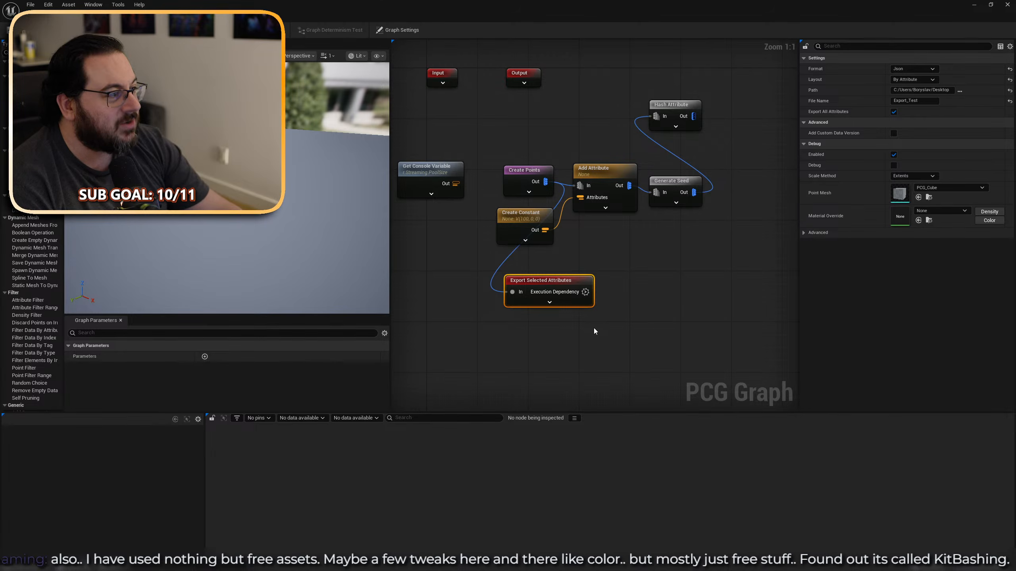
click(676, 296)
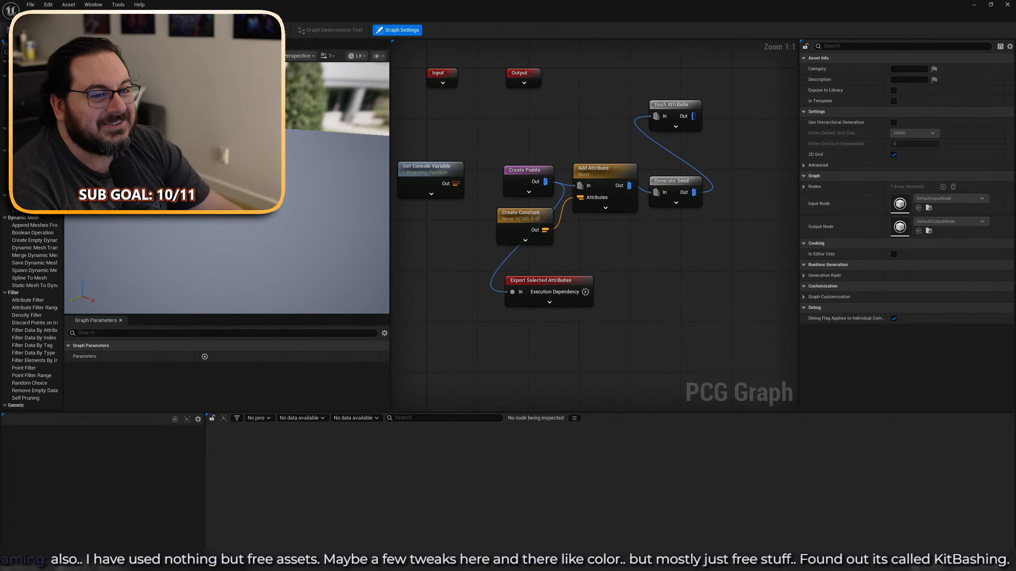
Replace the instanced actors manager and PCG_SpawnIA volume in the level with the PCG_NewNodes graph, placed at about X -160, Y -400.
drag(305, 6, 479, 374)
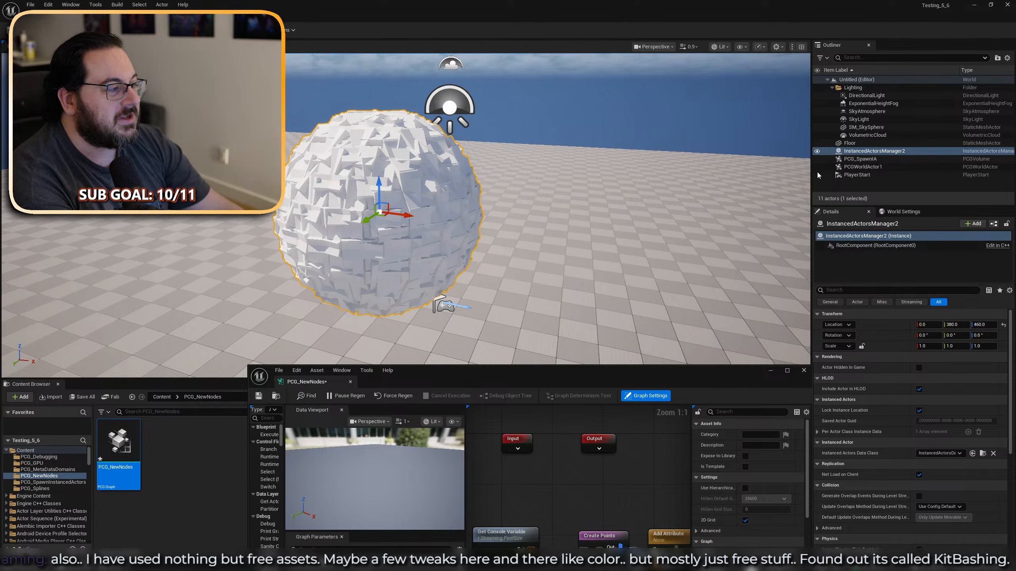
right_drag(570, 279, 581, 304)
key(Delete)
click(876, 151)
key(Delete)
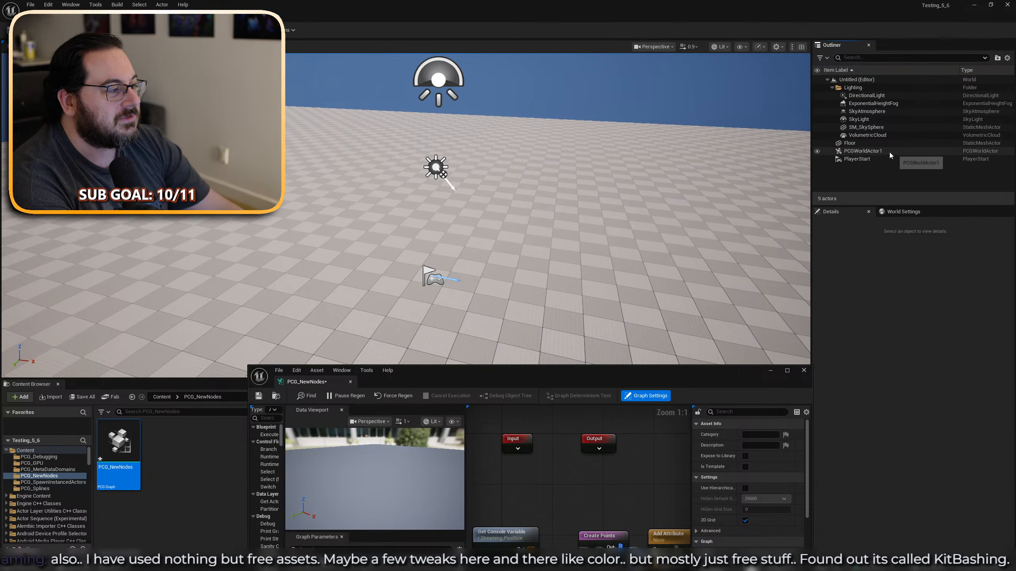
drag(429, 219, 429, 219)
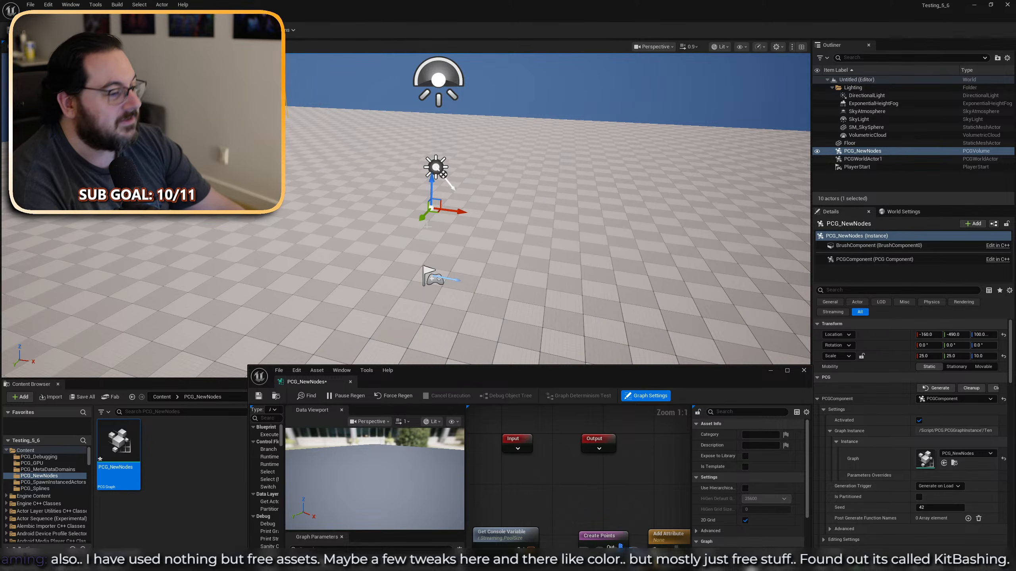
Delete the PCG_NewNodes volume from the level.
right_drag(429, 219, 537, 160)
key(Delete)
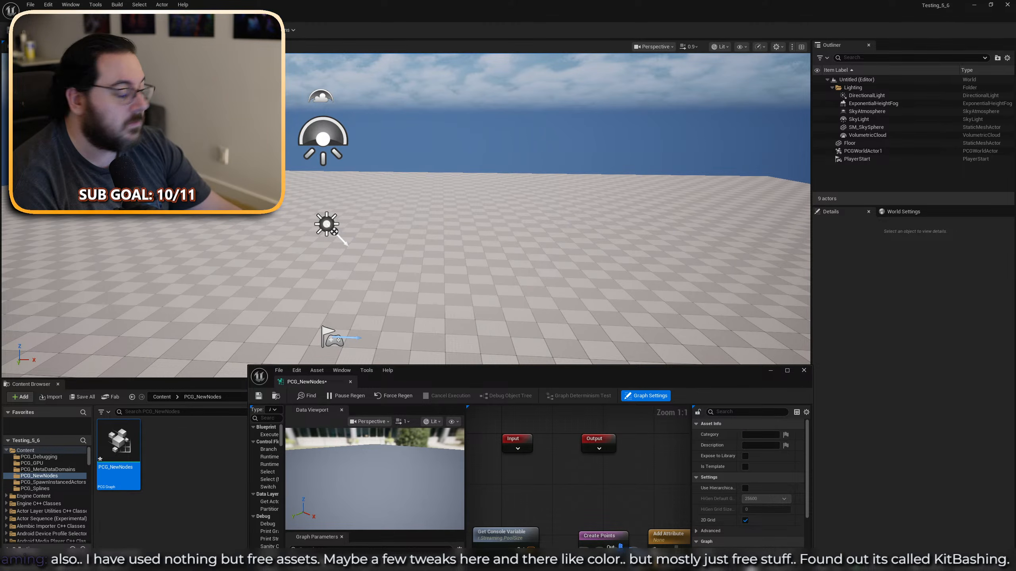
Capture the exported JSON in the Snipping Tool and mark its $Transform, $BoundsMin, $BoundsMax, $Color and $Seed value lists in red.
key(super+shift+s)
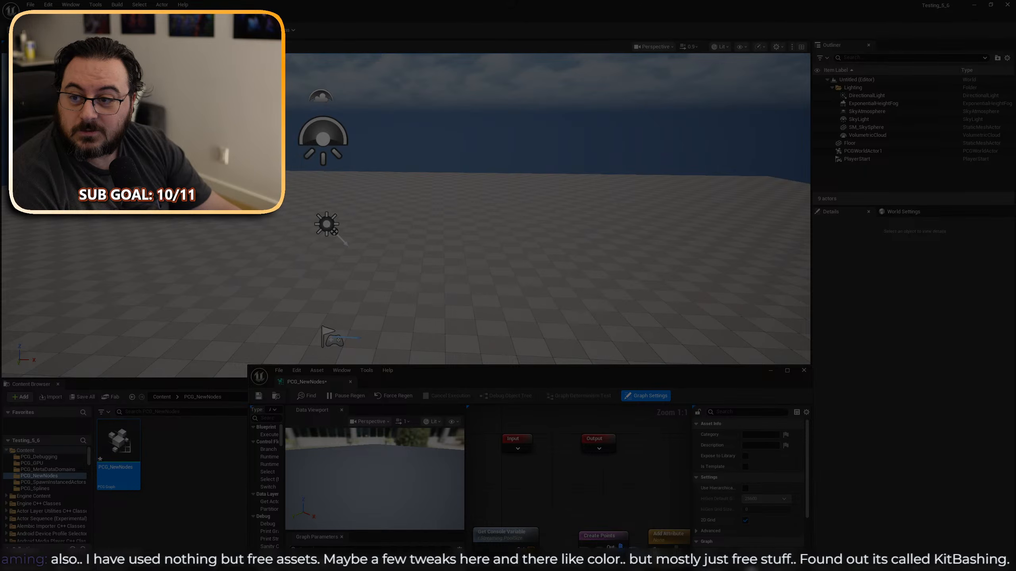
key(Escape)
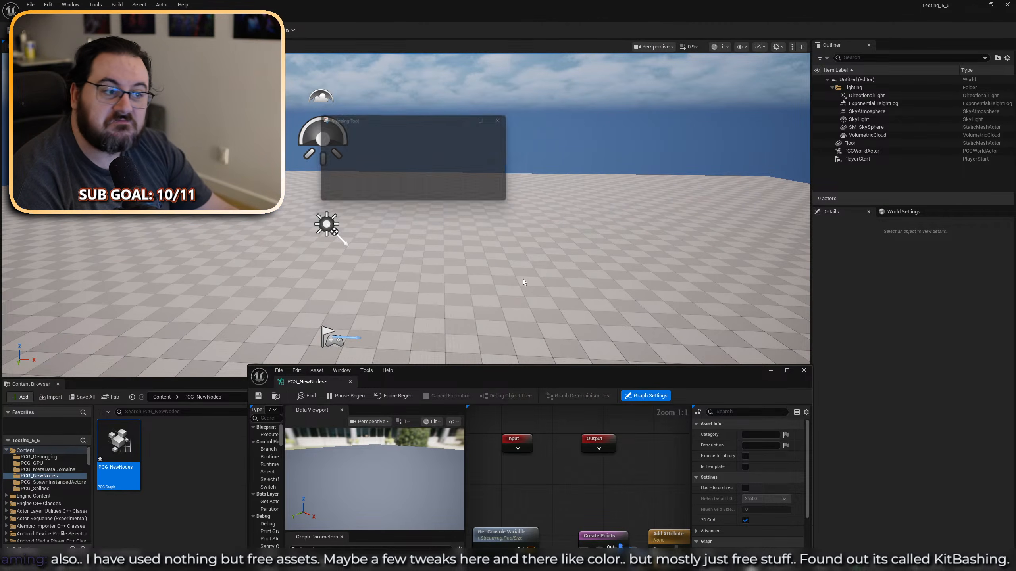
click(761, 117)
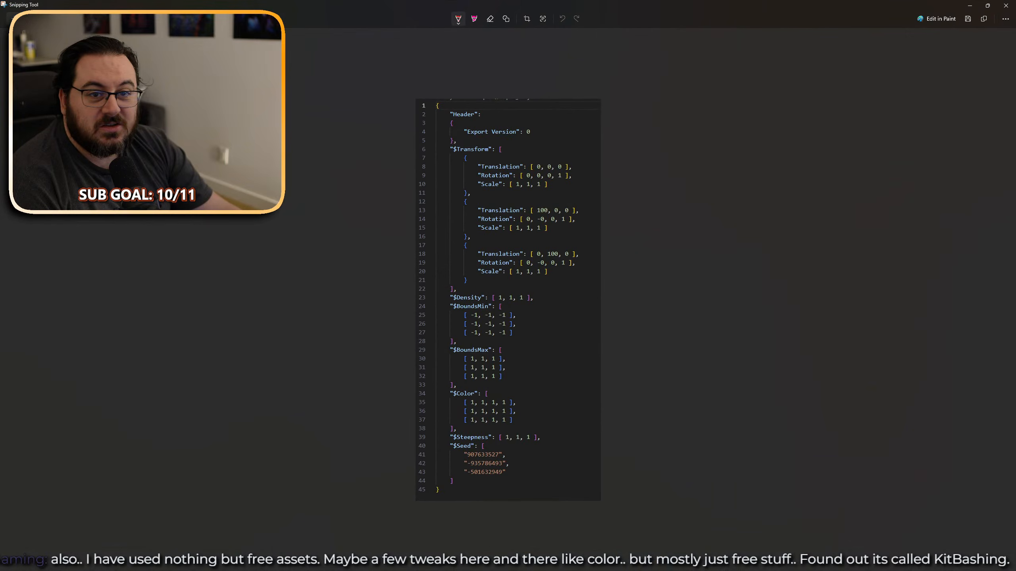
ctrl+scroll(501, 324, up, 2)
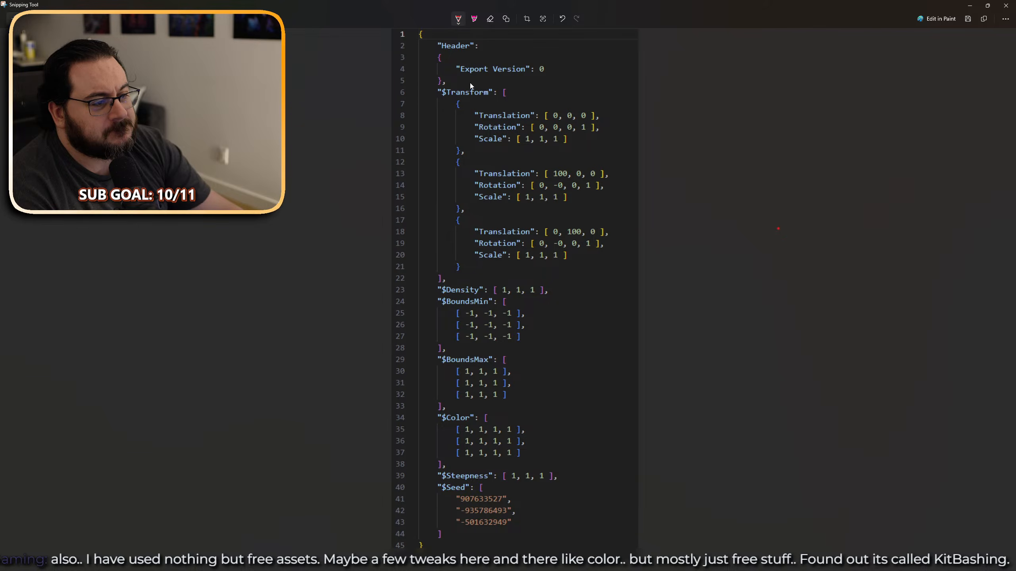
mouse_move(452, 101)
mouse_down()
mouse_move(441, 173)
mouse_move(451, 345)
mouse_up()
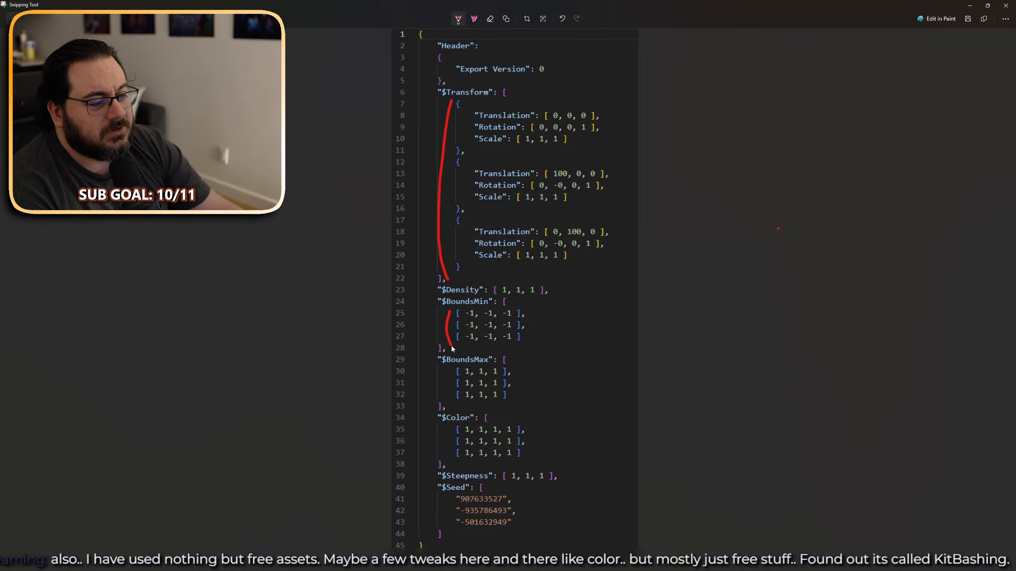
drag(447, 388, 448, 401)
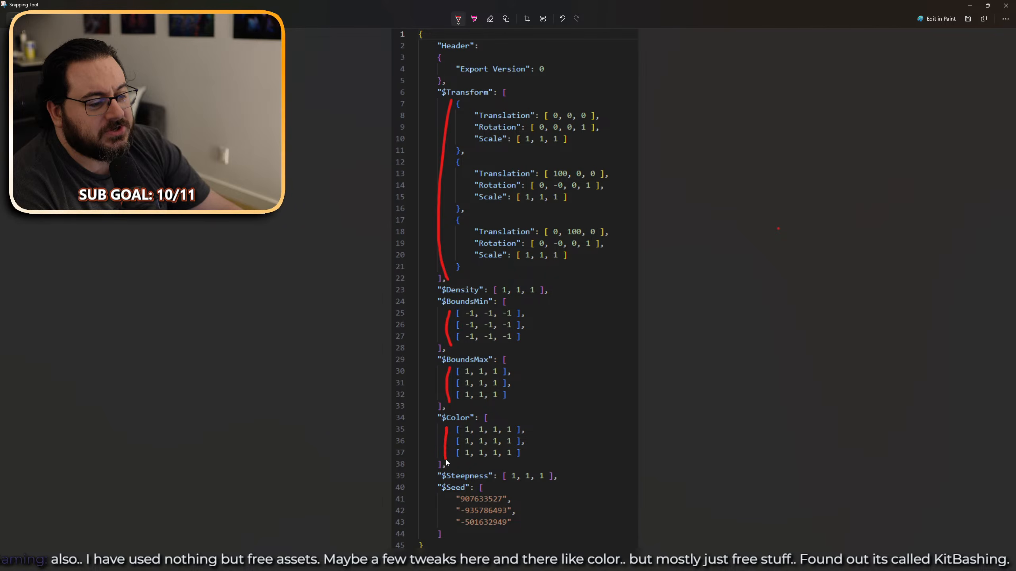
drag(446, 523, 447, 529)
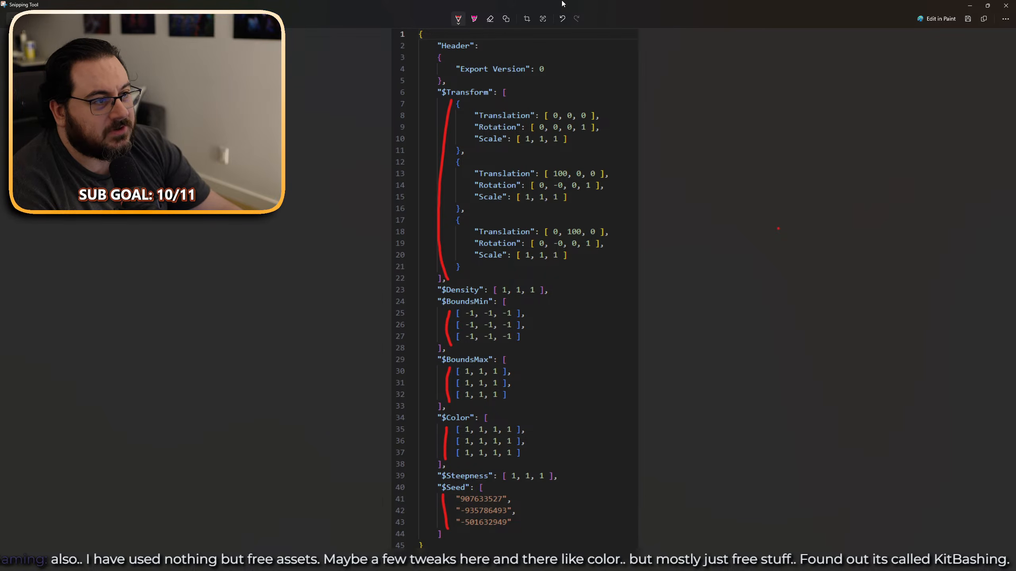
Inspect the Create Points node in the PCG_NewNodes graph for comparison with the JSON snip, and close the snip.
drag(561, 3, 1015, 128)
double_click(614, 381)
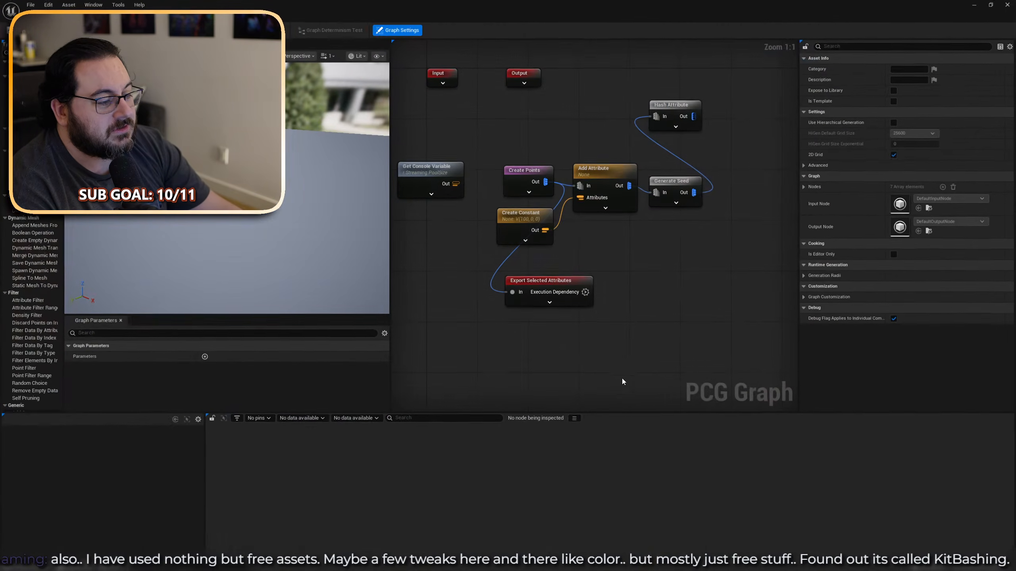
click(521, 182)
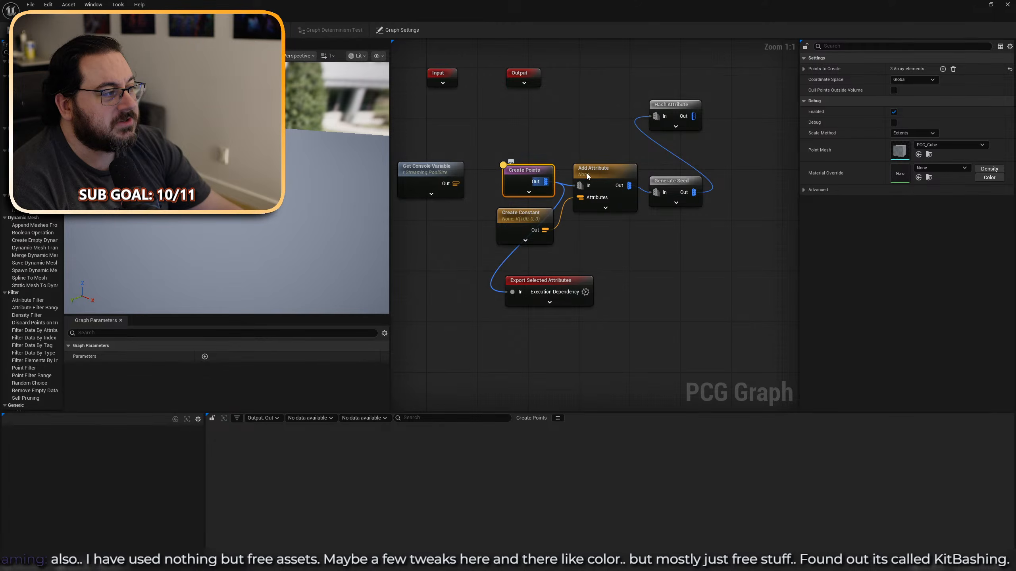
key(a)
drag(1015, 300, 537, 1)
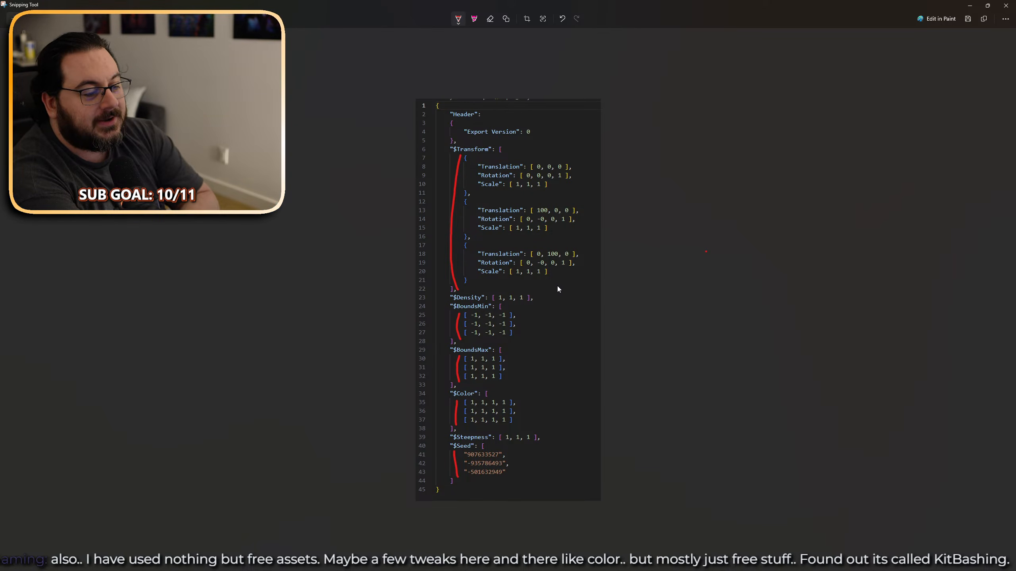
click(1004, 5)
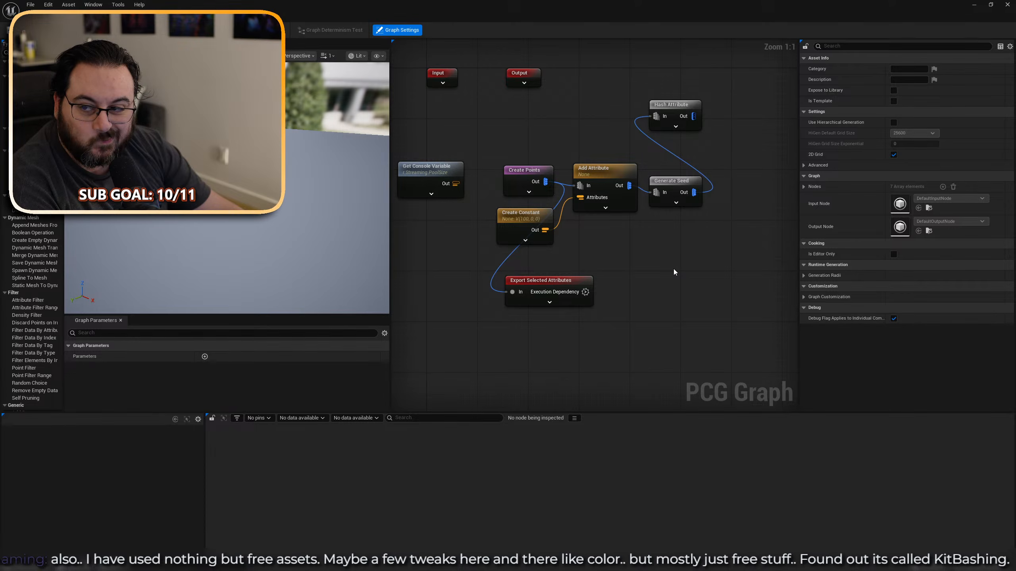
Delete the Export Selected Attributes node and check the browser's Additional Nodes and Operators roadmap image for remaining nodes.
drag(644, 257, 492, 361)
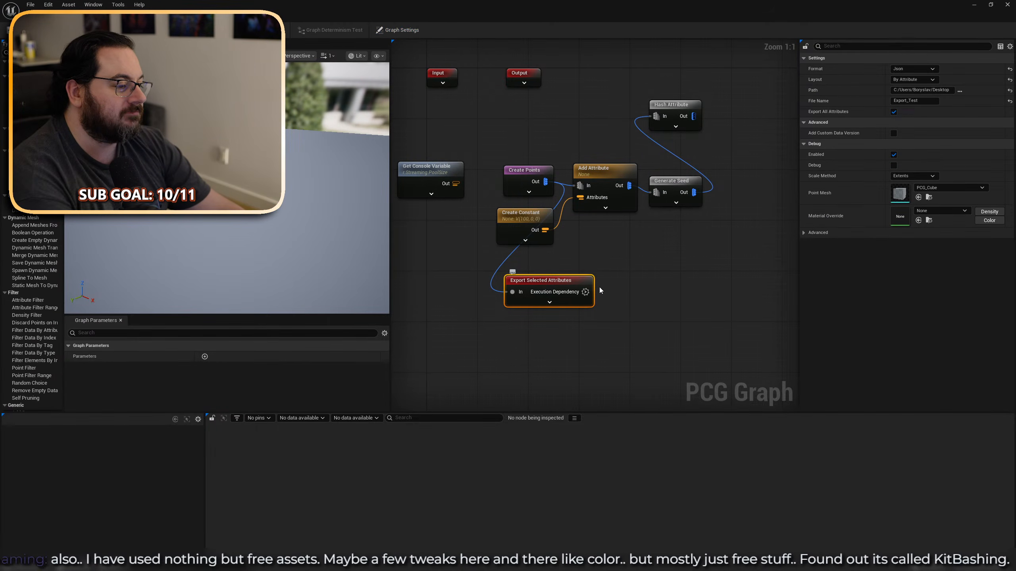
key(Delete)
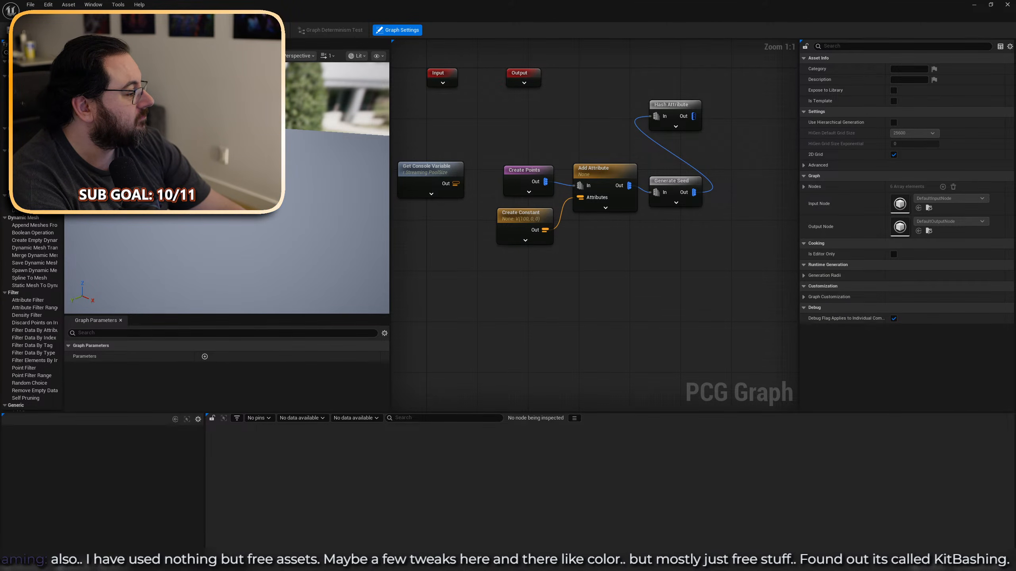
key(alt+Tab)
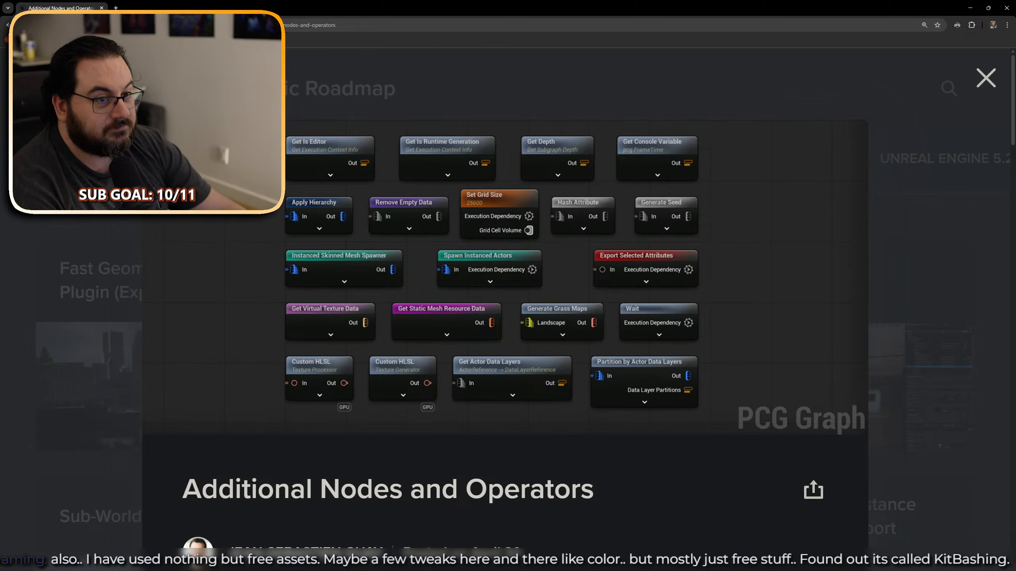
drag(80, 7, 1015, 186)
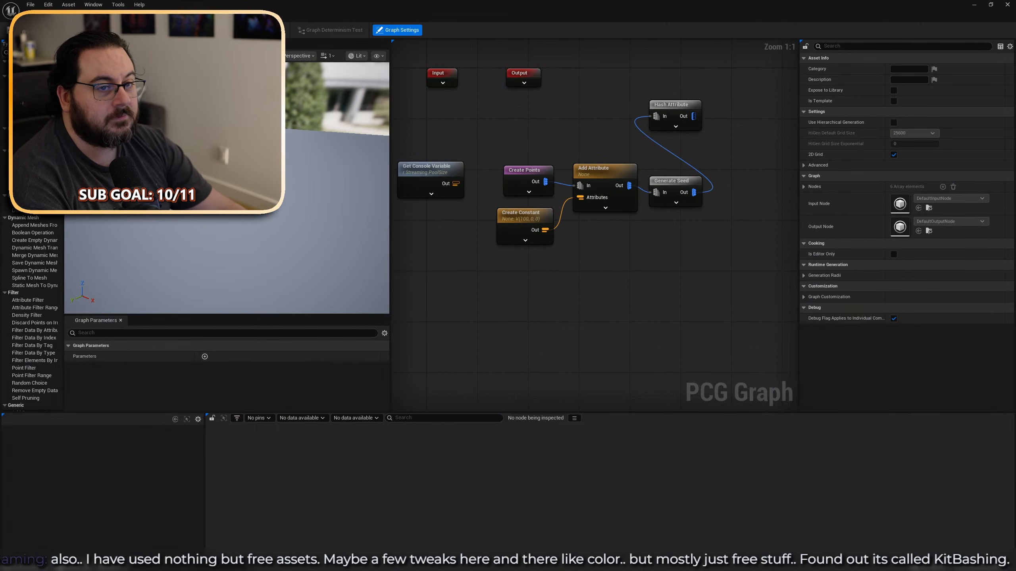
Open the PCG_Debugging graph from the PCG_Debugging content folder and examine its Create Points and subgraph nodes.
click(973, 4)
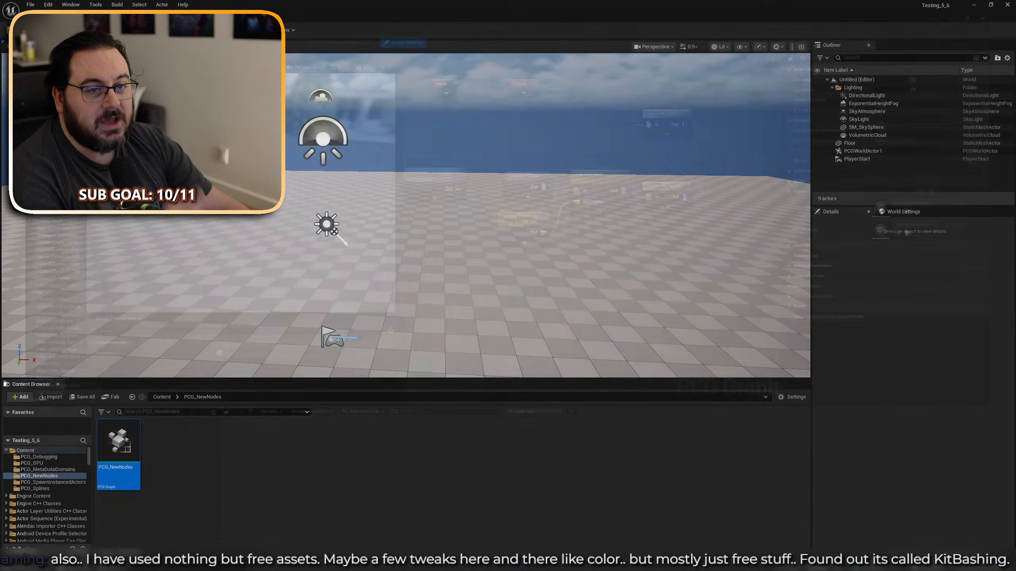
click(45, 458)
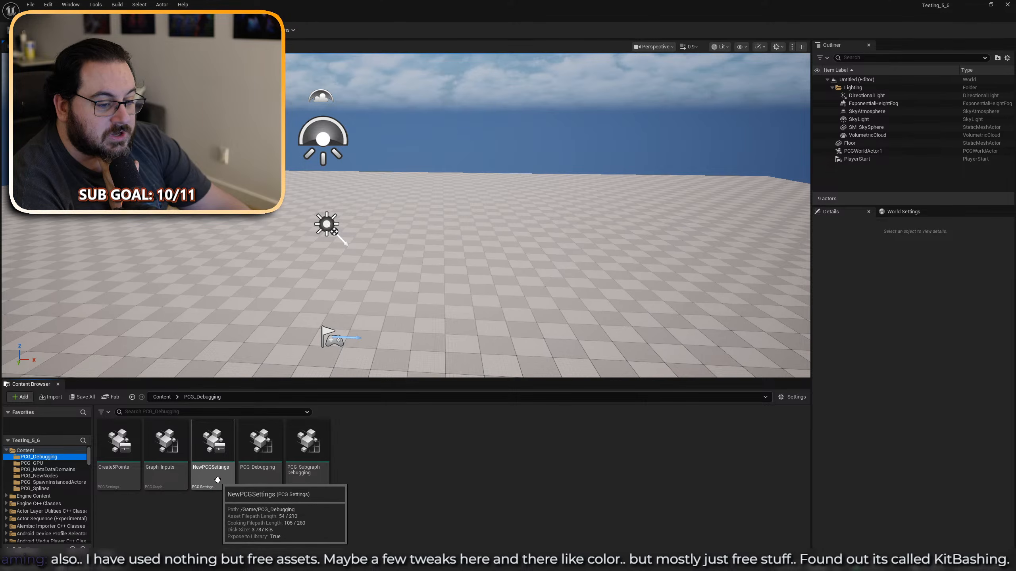
double_click(262, 487)
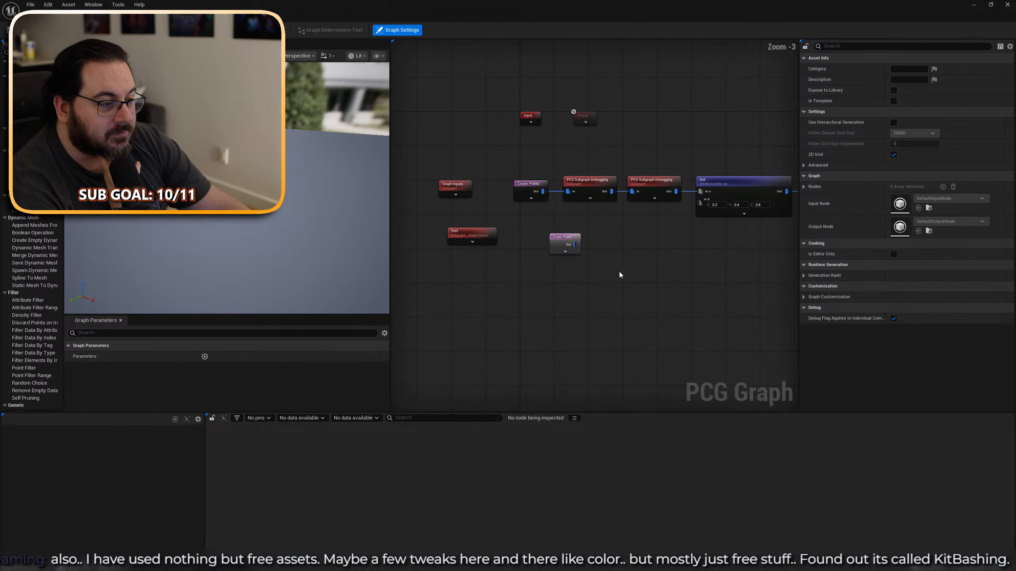
click(563, 242)
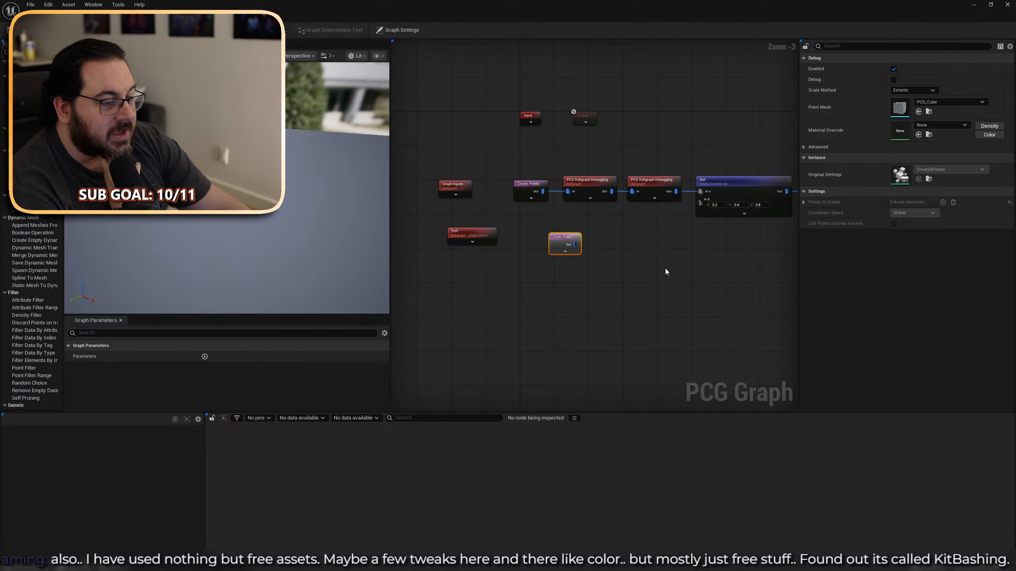
right_drag(667, 270, 675, 288)
click(555, 306)
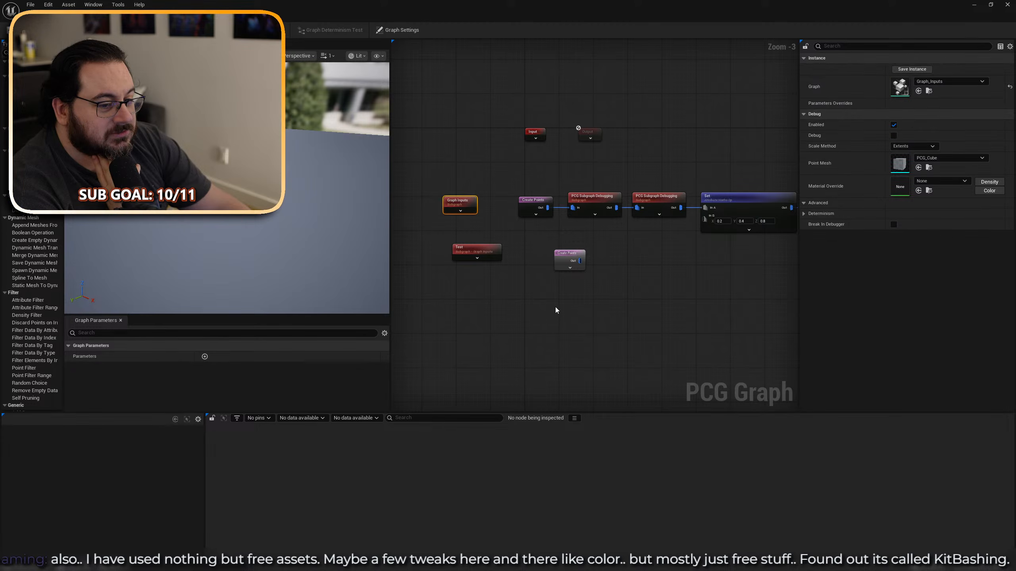
right_drag(649, 278, 590, 267)
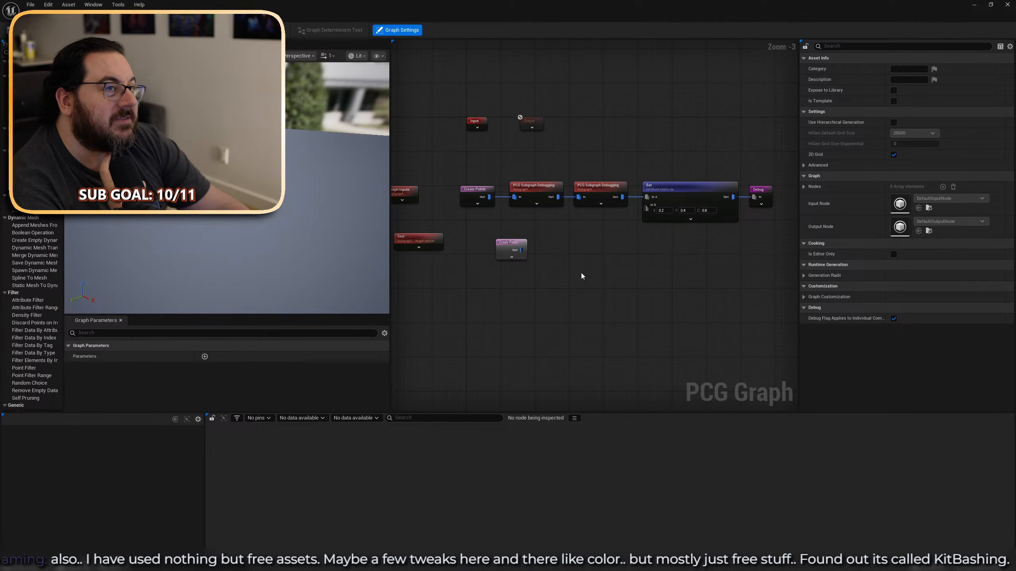
right_drag(581, 260, 616, 263)
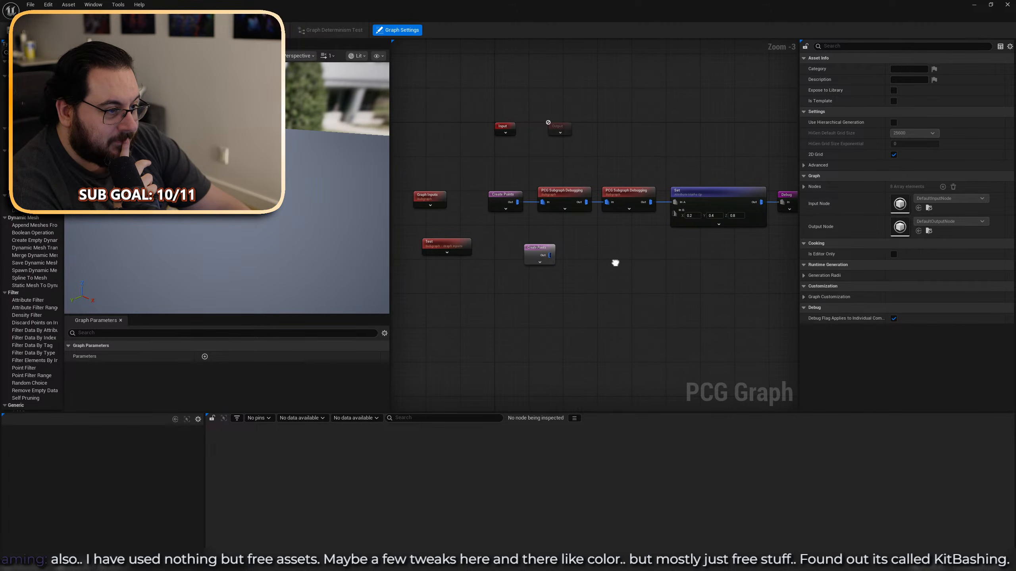
scroll(650, 202, up, 3)
click(615, 208)
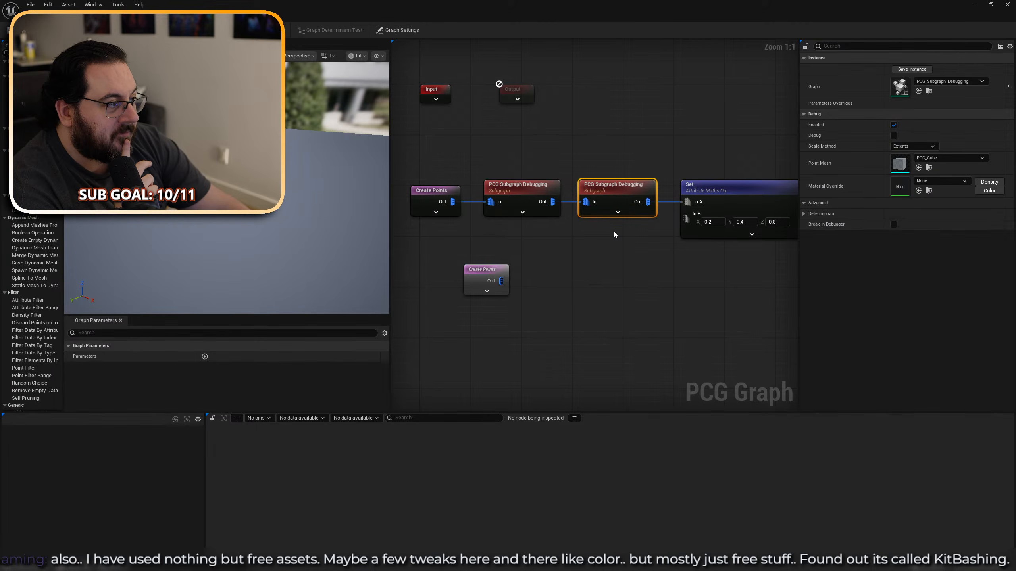
Add a Get Subgraph Depth node below the PCG Subgraph Debugging nodes and toggle its inspection.
right_click(554, 253)
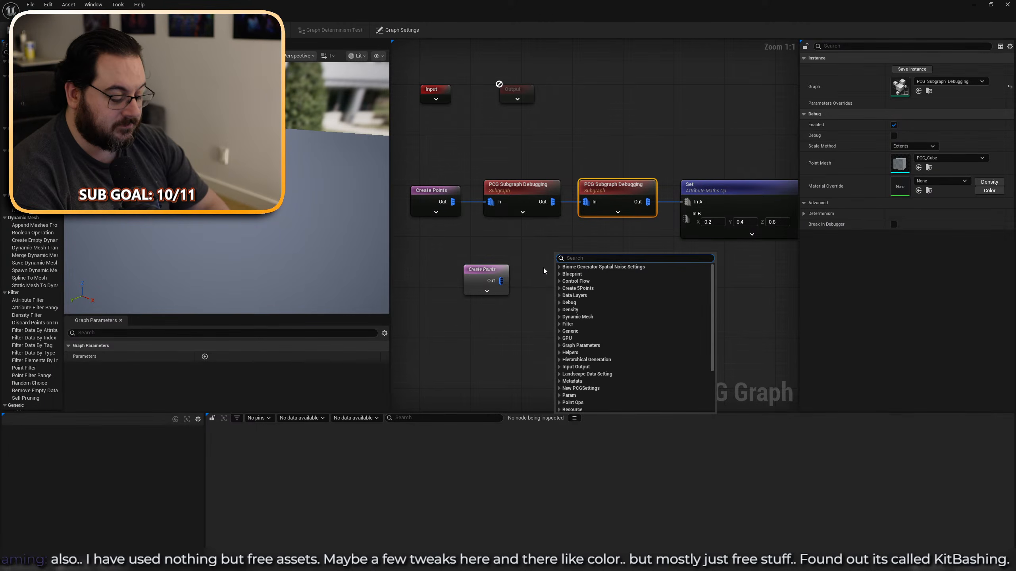
text(depth)
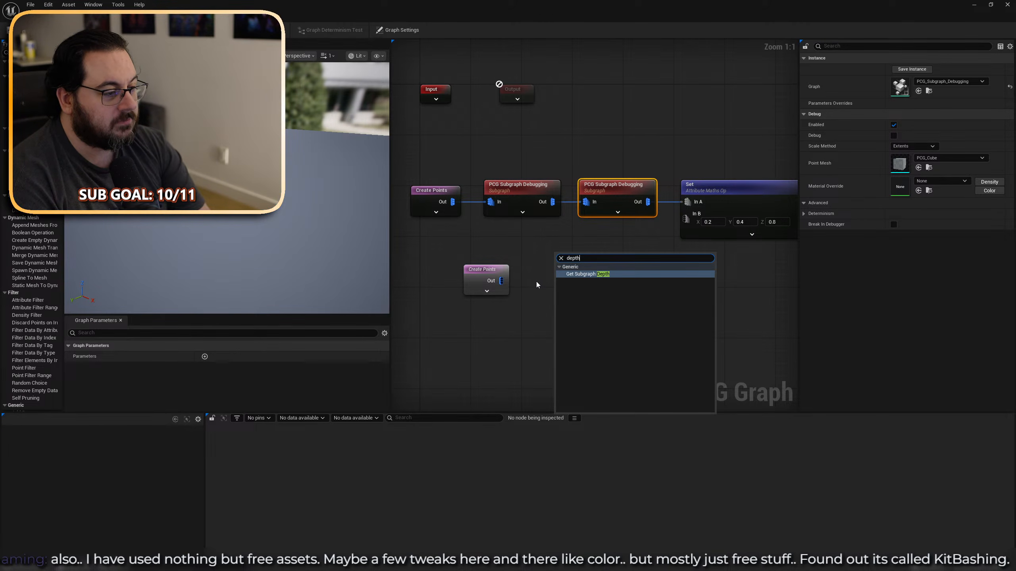
key(Return)
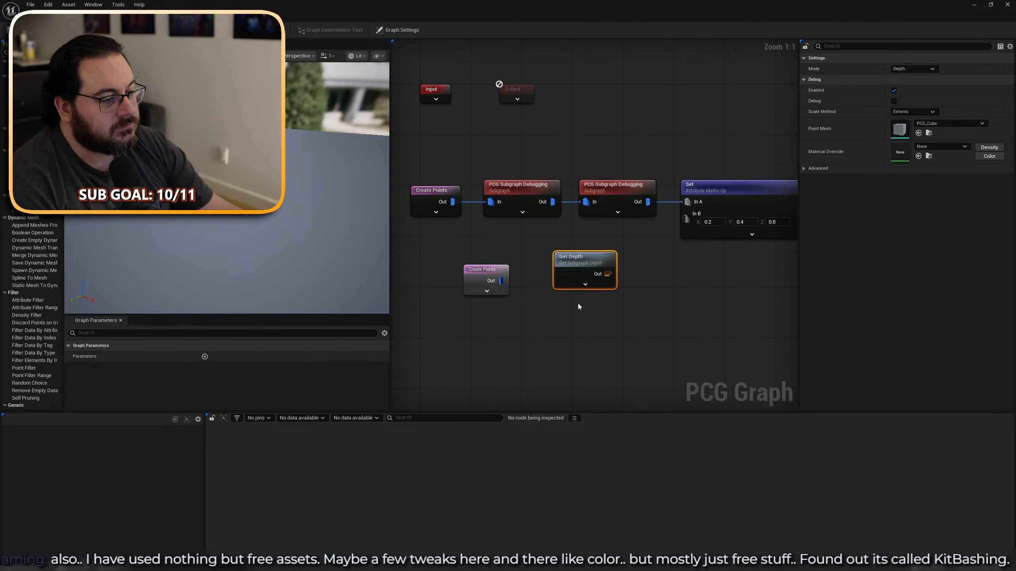
key(a)
key(a)
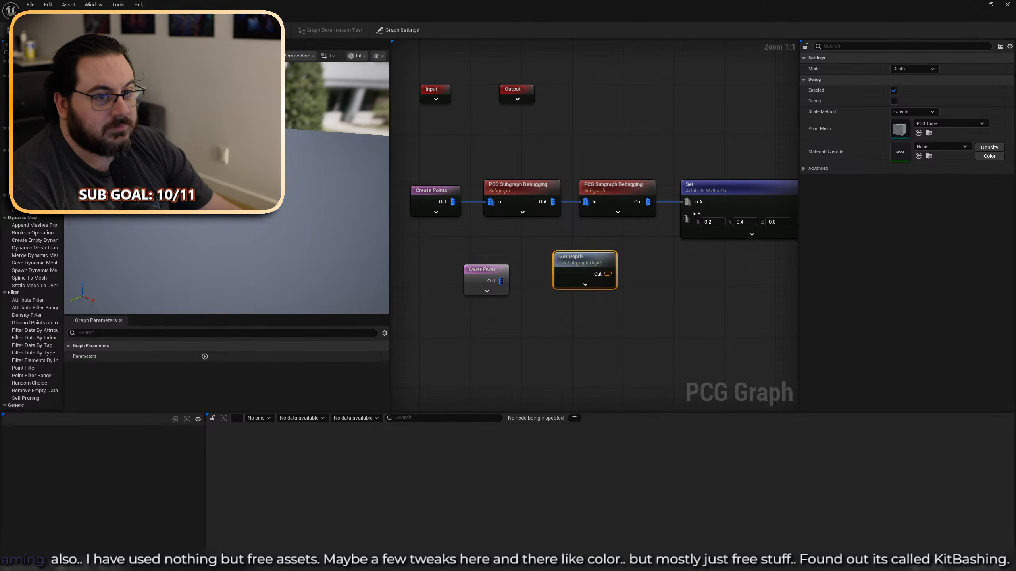
Place the PCG_Debugging graph in the level at about X 240, Y -380 and inspect its Get Depth node.
click(51, 15)
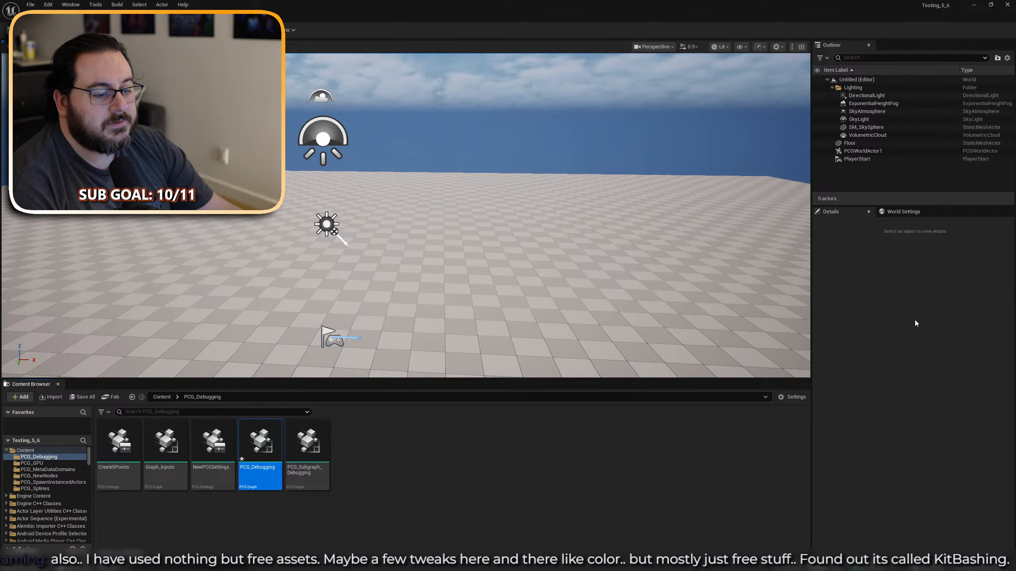
drag(259, 482, 427, 295)
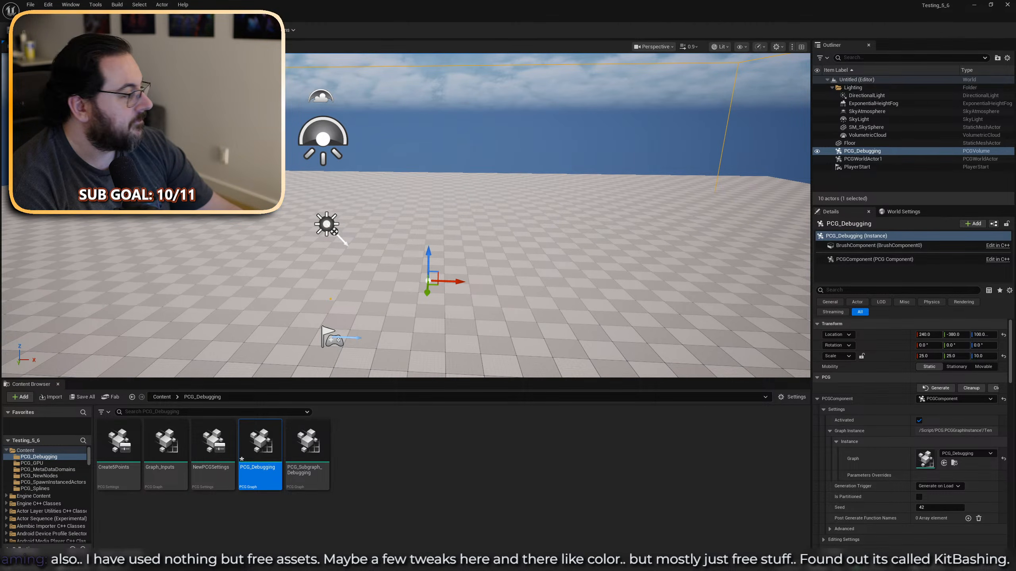
drag(1015, 29, 491, 2)
click(640, 321)
click(587, 280)
key(a)
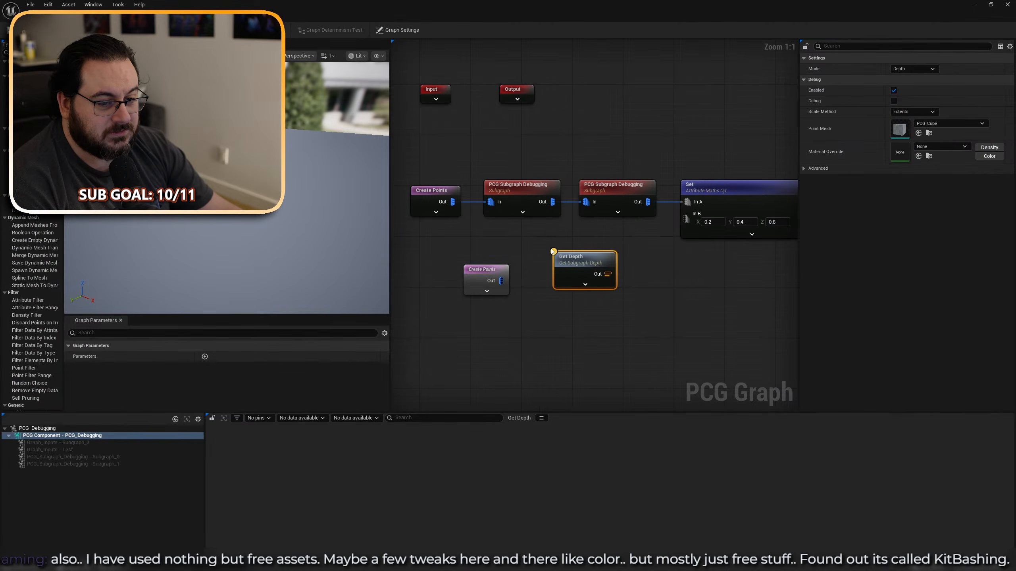
Move the Get Depth node from PCG_Debugging into the PCG_Subgraph_Debugging graph and inspect its output for Subgraph_0.
drag(658, 290, 556, 246)
key(Delete)
click(525, 187)
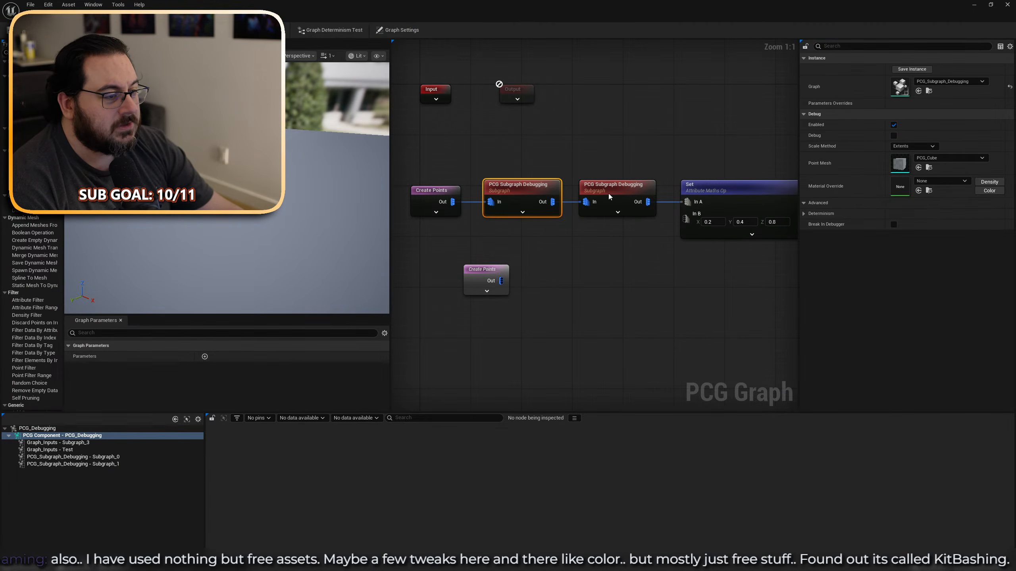
double_click(899, 85)
click(531, 223)
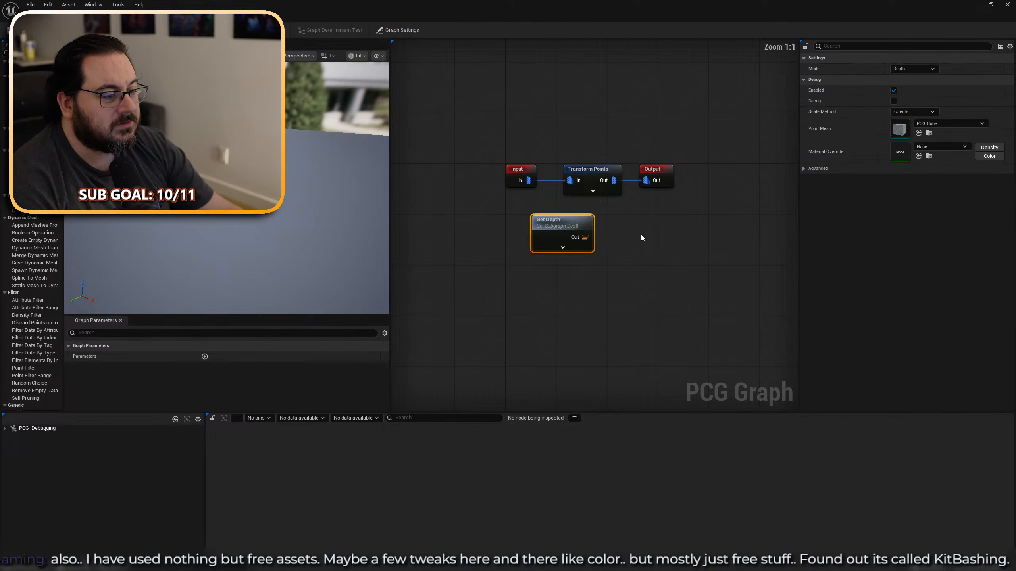
key(a)
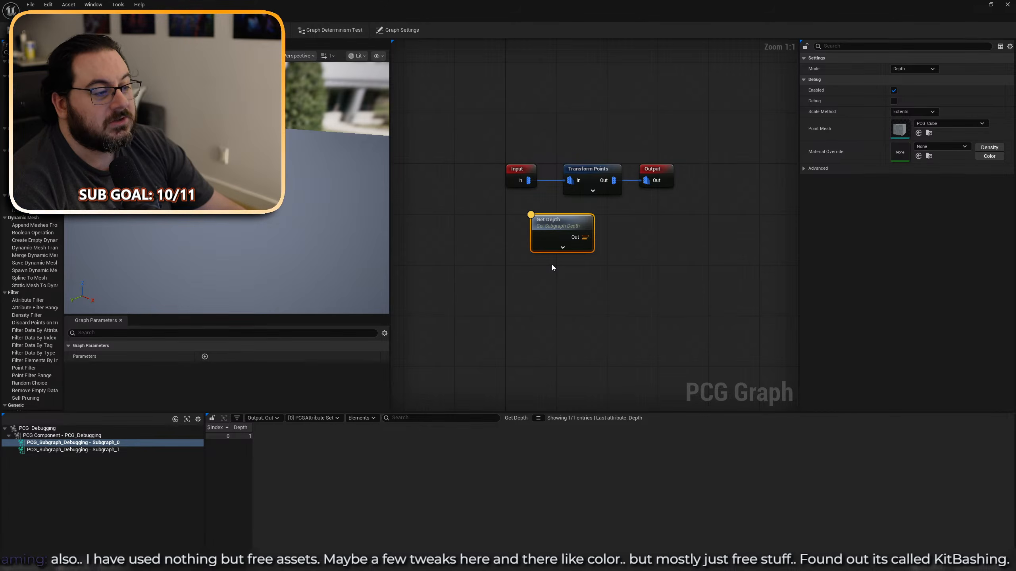
Try Recursive Depth mode on the subgraph's Get Depth node, then delete the node and return to the PCG_Debugging graph.
click(913, 68)
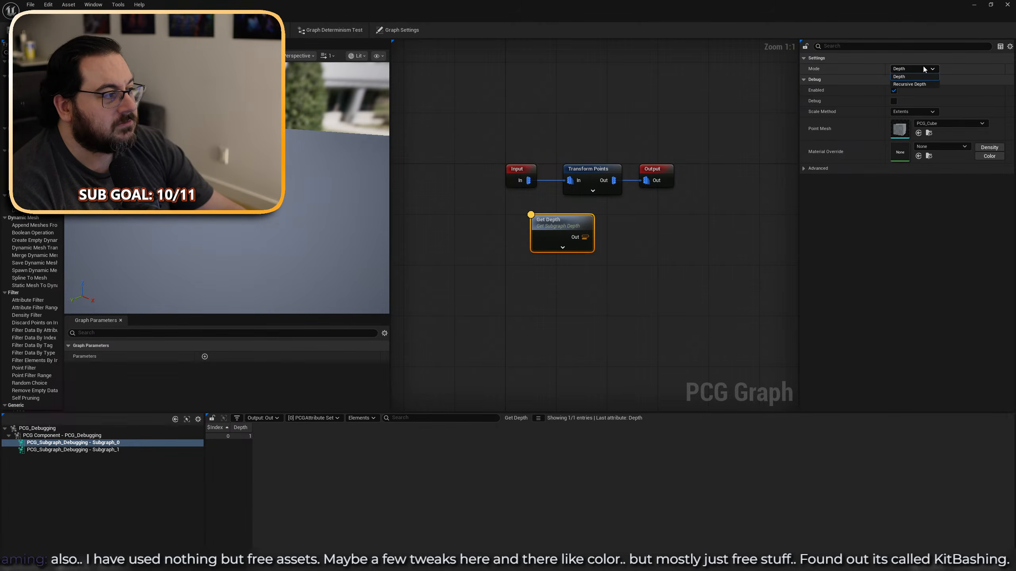
click(911, 85)
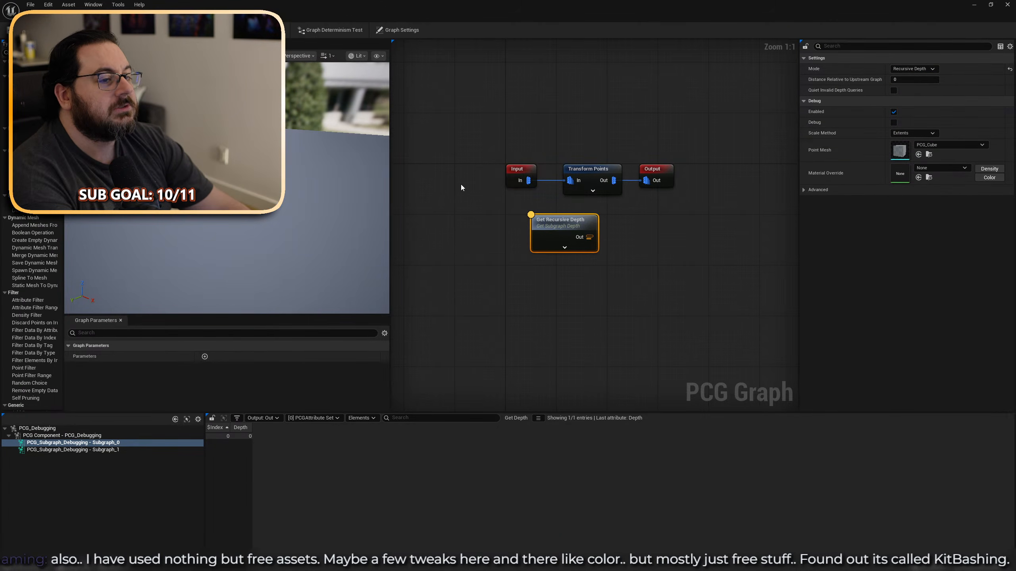
key(Delete)
key(ctrl+Tab)
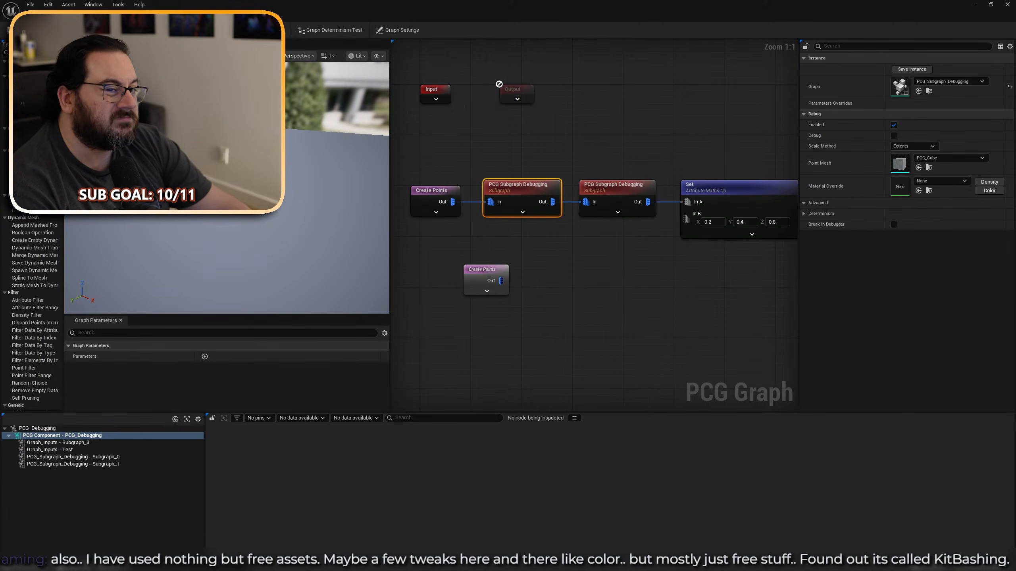
click(600, 333)
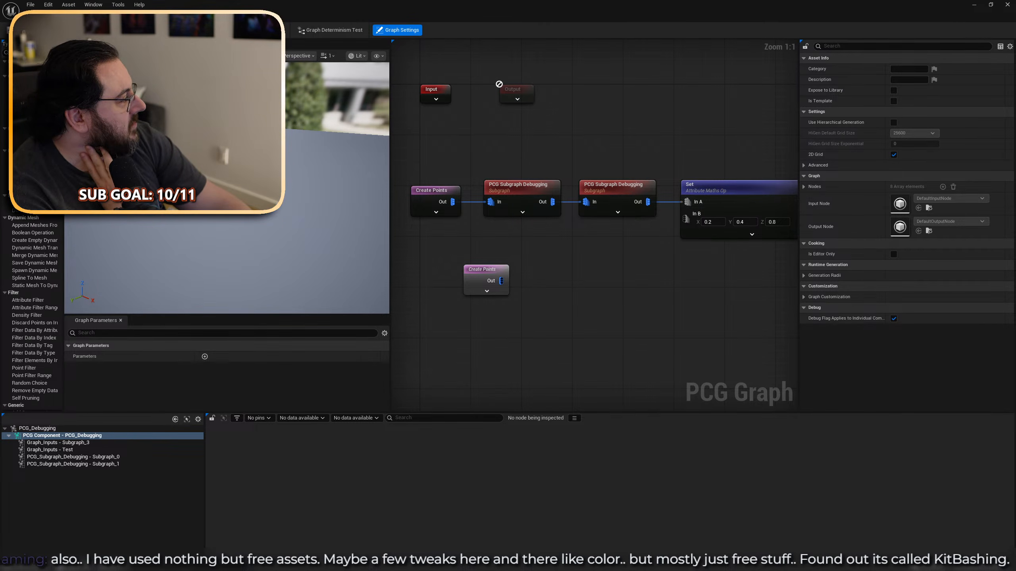
Switch to the browser to review the Unreal Engine 5.6 roadmap's Procedural Content Generation features, and return to the PCG_Debugging graph in Unreal Editor.
drag(499, 84, 510, 1)
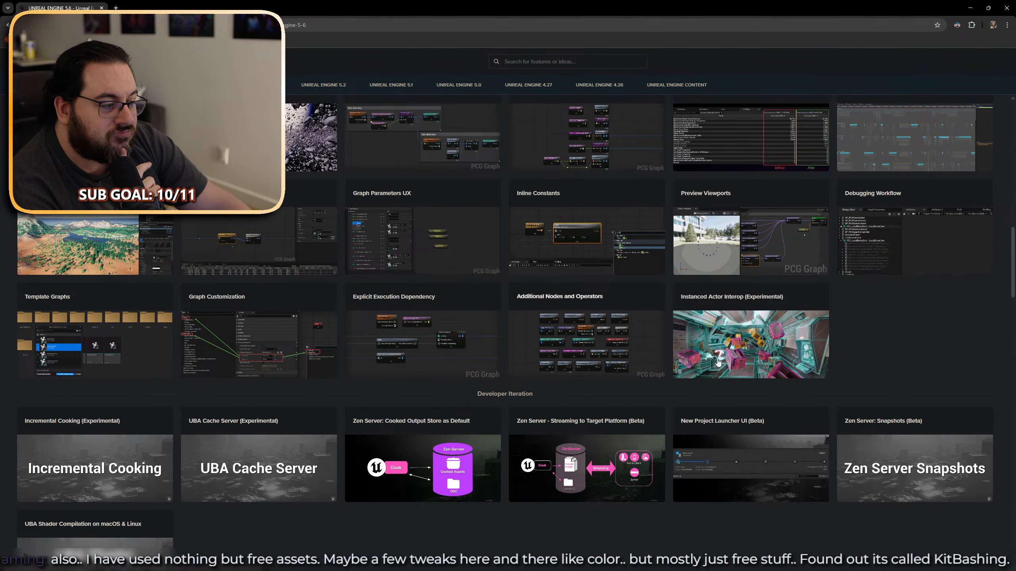
scroll(631, 318, up, 1)
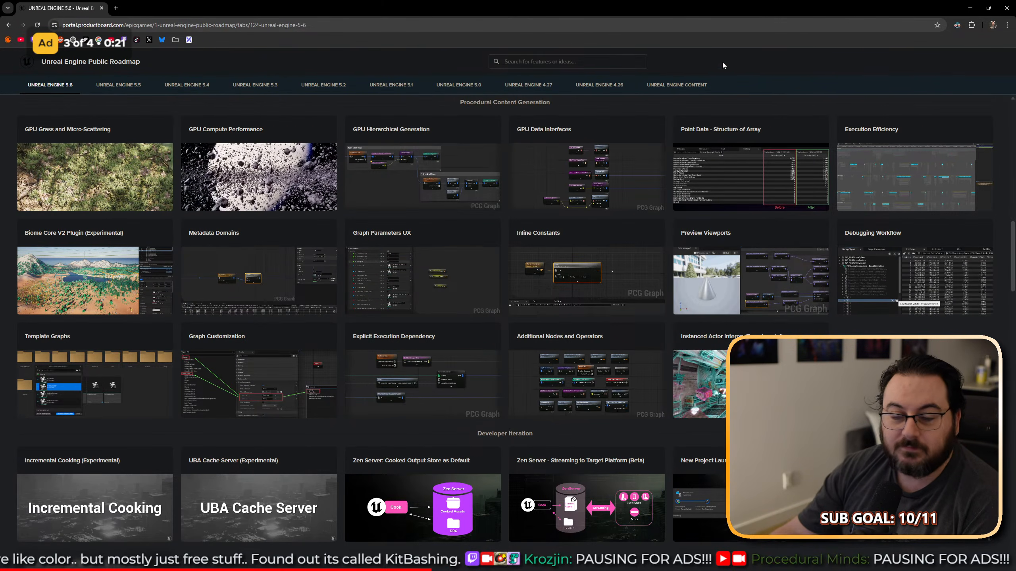
drag(267, 4, 499, 84)
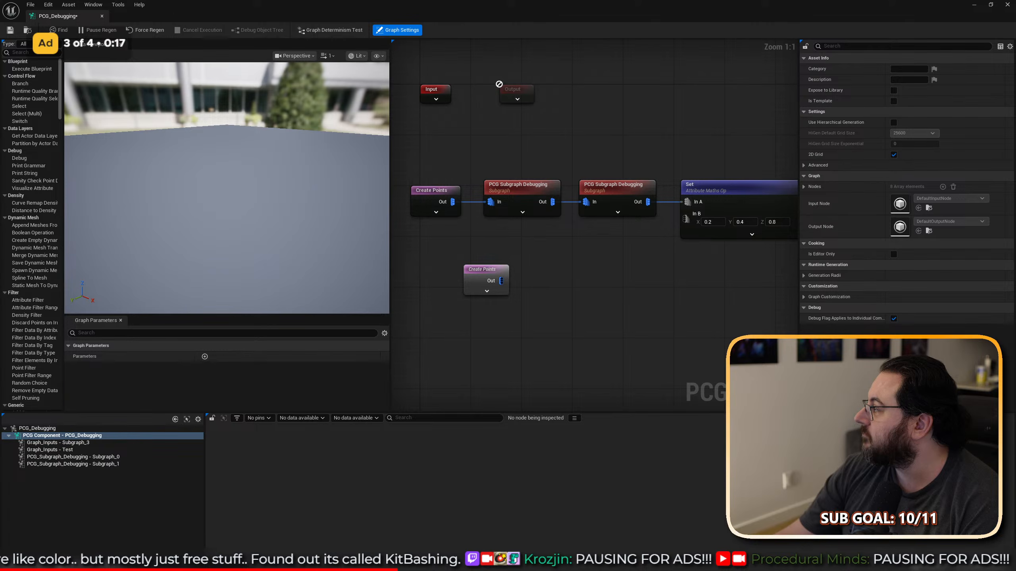
scroll(564, 285, down, 5)
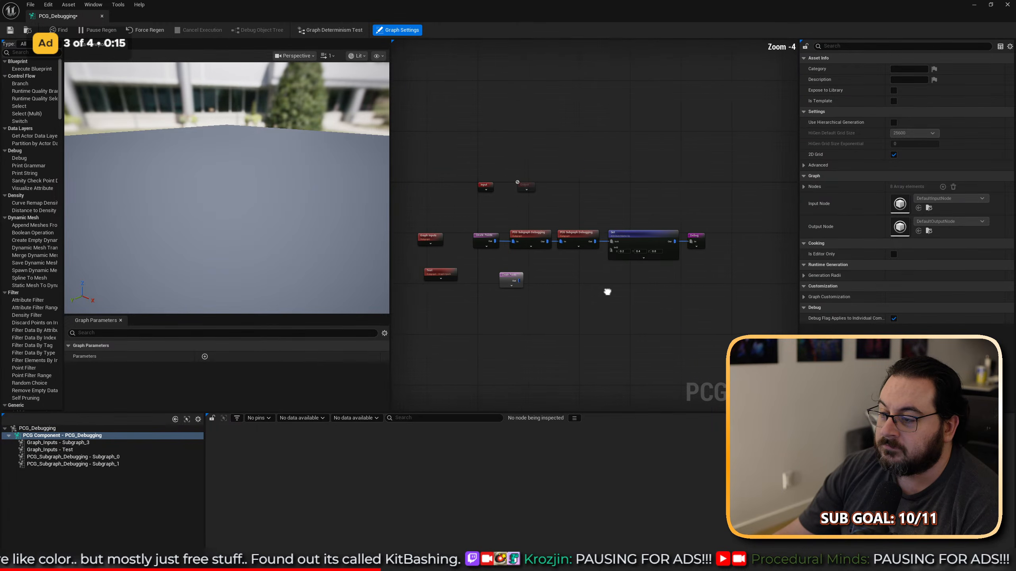